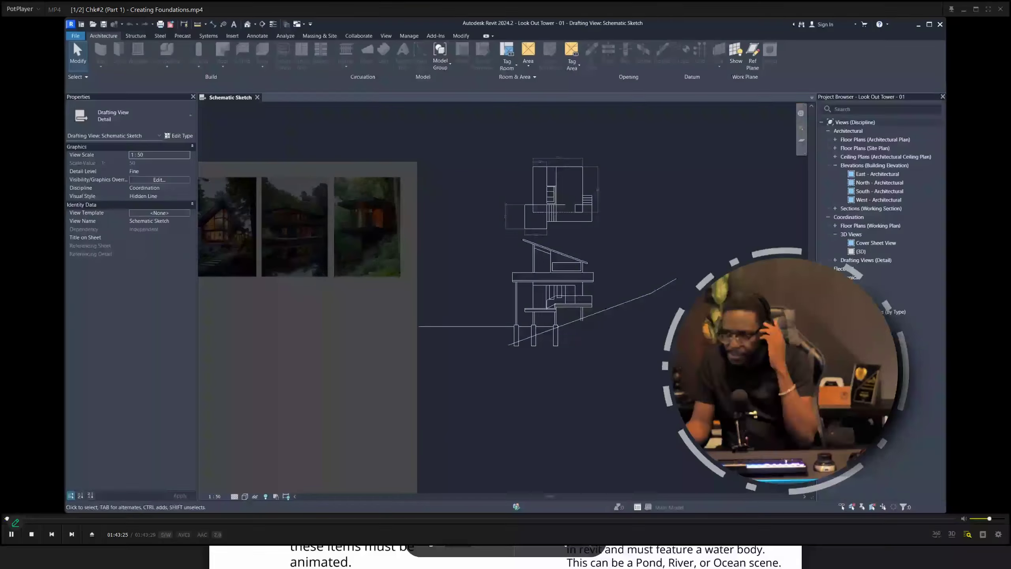
- Pause the Creating Foundations video and switch the player to full screen
{"action": "left_click", "coordinate": [442, 266]}
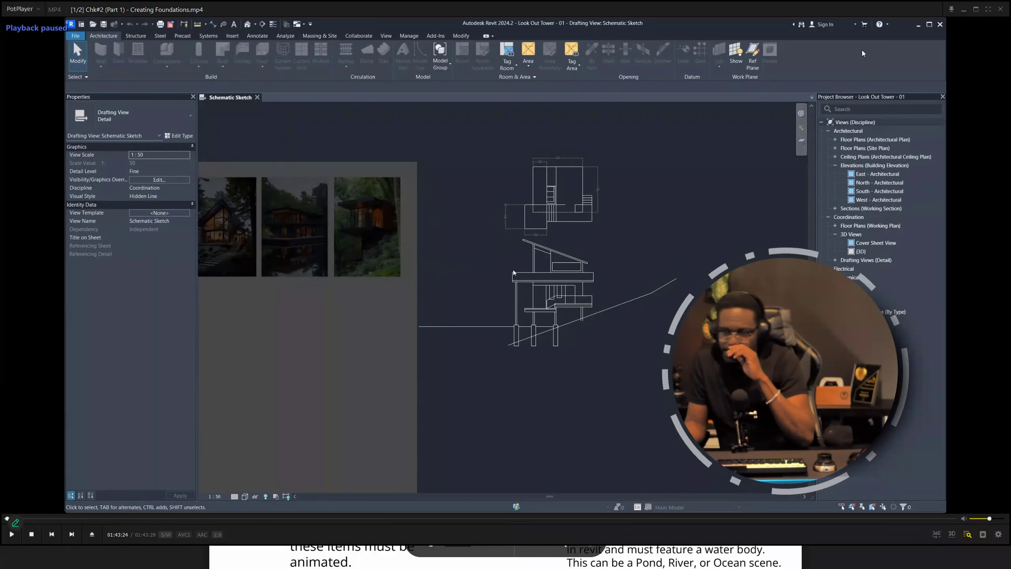
{"action": "left_click", "coordinate": [989, 9]}
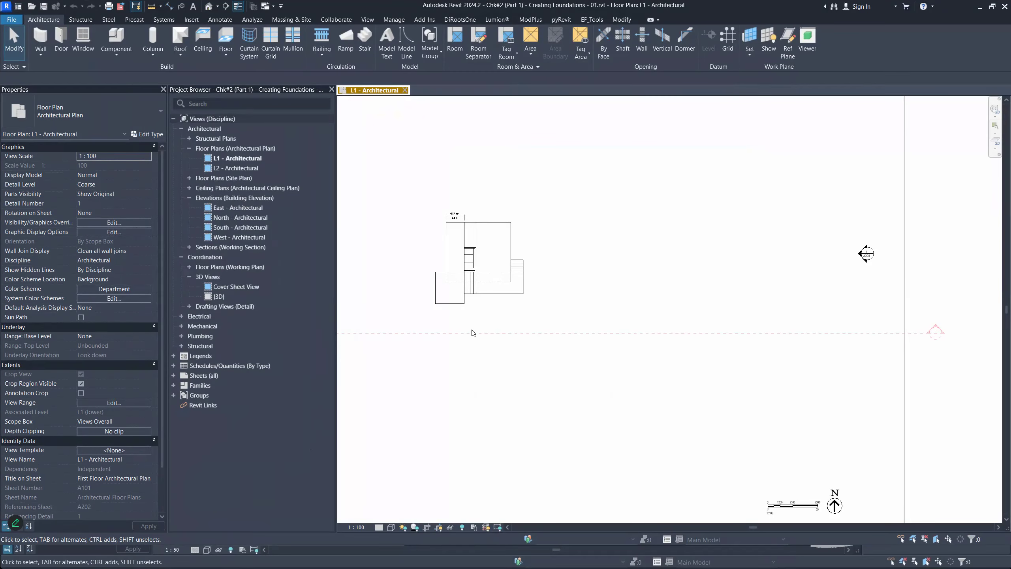
- Examine the sketch detail group in the L1 - Architectural floor plan
{"action": "scroll", "coordinate": [473, 334], "scroll_direction": "up", "scroll_amount": 10}
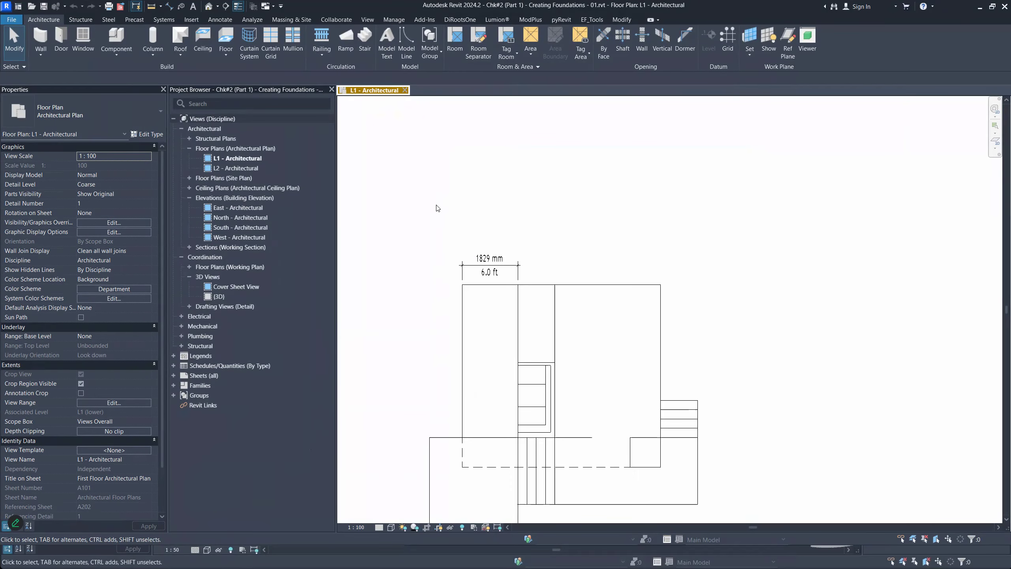
{"action": "scroll", "coordinate": [555, 232], "scroll_direction": "down", "scroll_amount": 5}
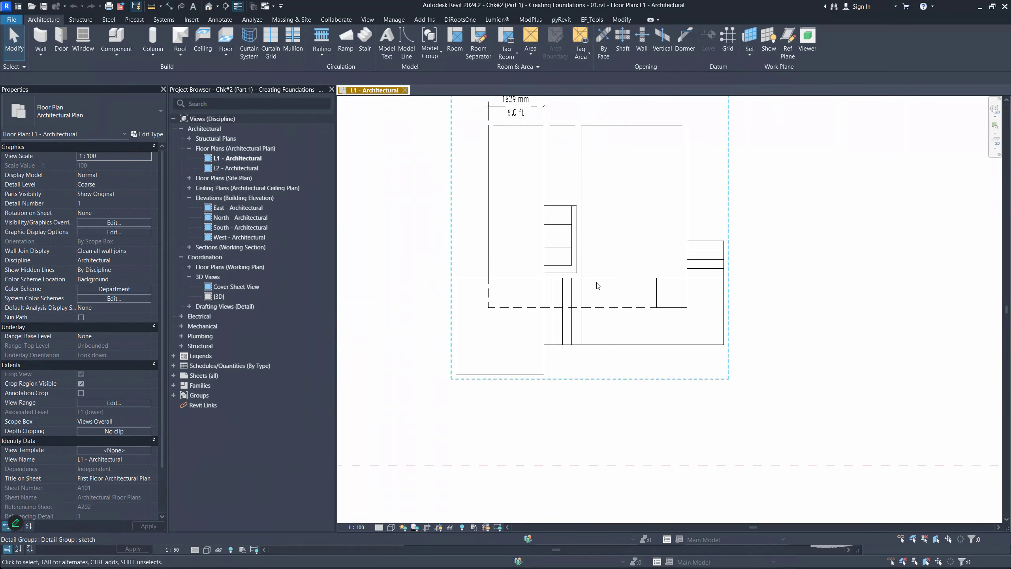
{"action": "left_click", "coordinate": [683, 339]}
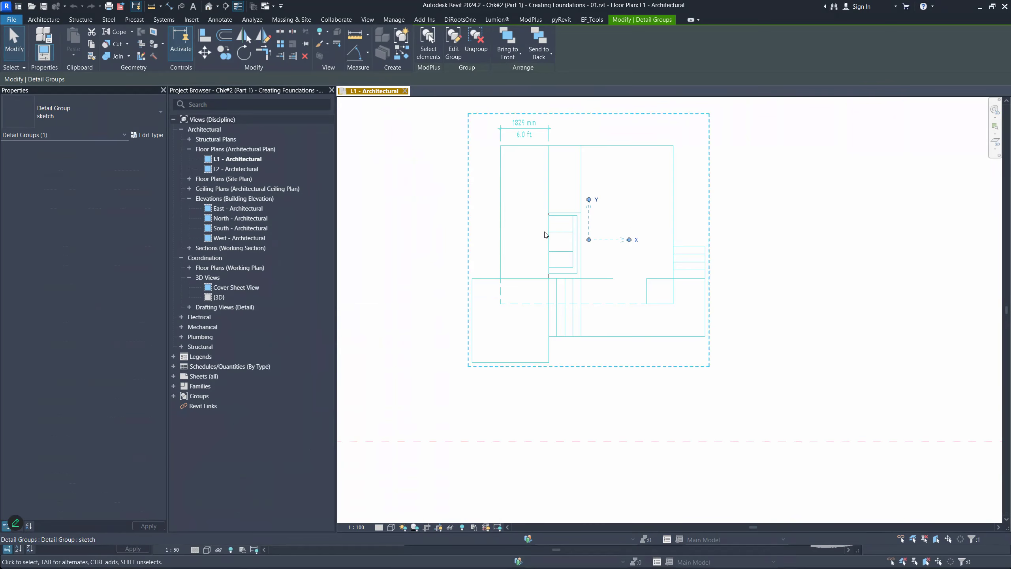
{"action": "left_click", "coordinate": [798, 331]}
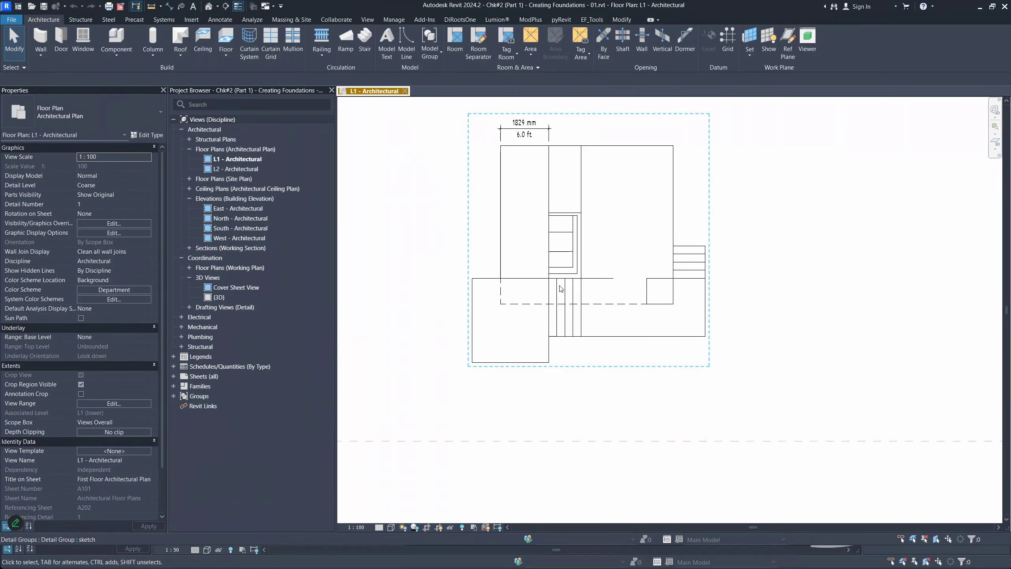
{"action": "scroll", "coordinate": [525, 299], "scroll_direction": "up", "scroll_amount": 2}
{"action": "middle_click_drag", "start_coordinate": [570, 251], "coordinate": [578, 311]}
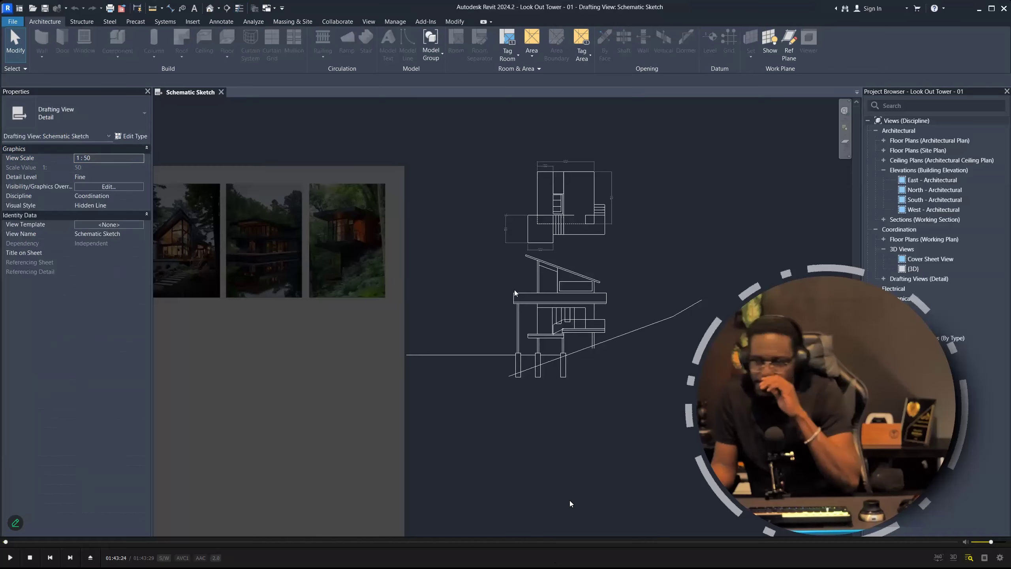
- Resume playback of the Creating Foundations video and adjust its volume
{"action": "key", "text": "space"}
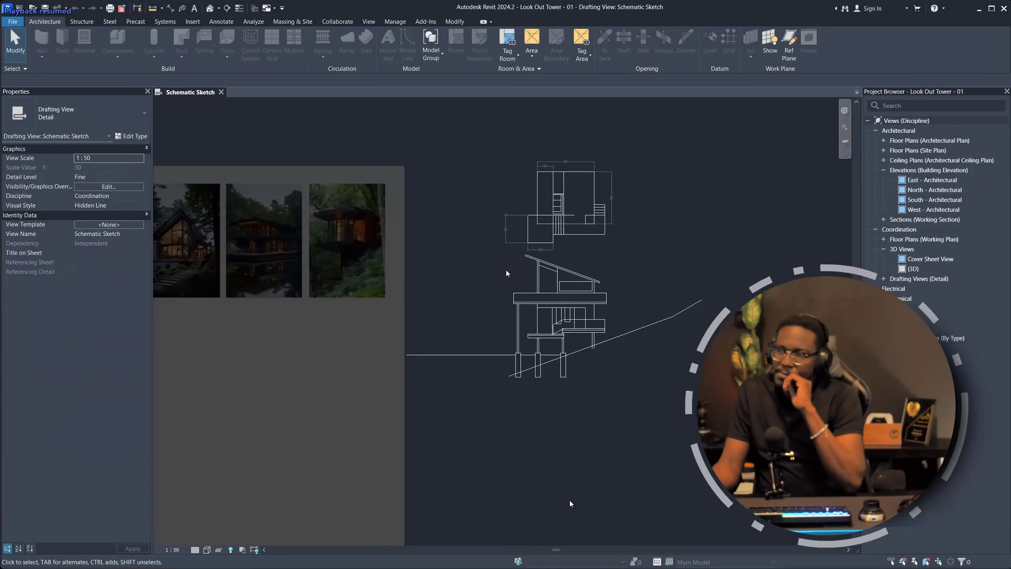
{"action": "key", "text": "Up"}
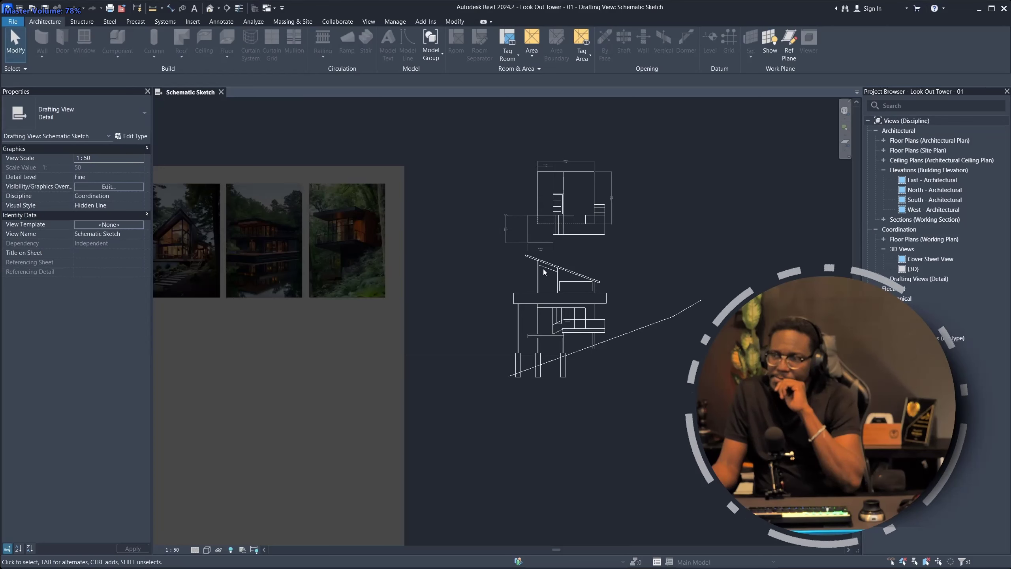
{"action": "key", "text": "Down"}
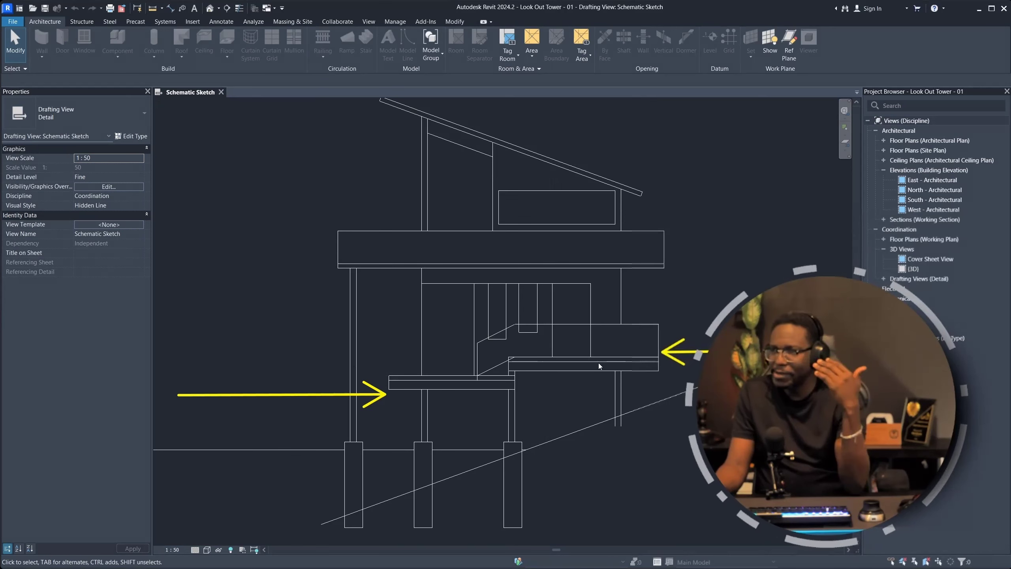
{"action": "mouse_move", "coordinate": [246, 258]}
{"action": "left_mouse_down"}
{"action": "mouse_move", "coordinate": [191, 259]}
{"action": "mouse_move", "coordinate": [172, 297]}
{"action": "mouse_move", "coordinate": [164, 427]}
{"action": "mouse_move", "coordinate": [697, 420]}
{"action": "mouse_move", "coordinate": [784, 263]}
{"action": "mouse_move", "coordinate": [195, 267]}
{"action": "left_mouse_up"}
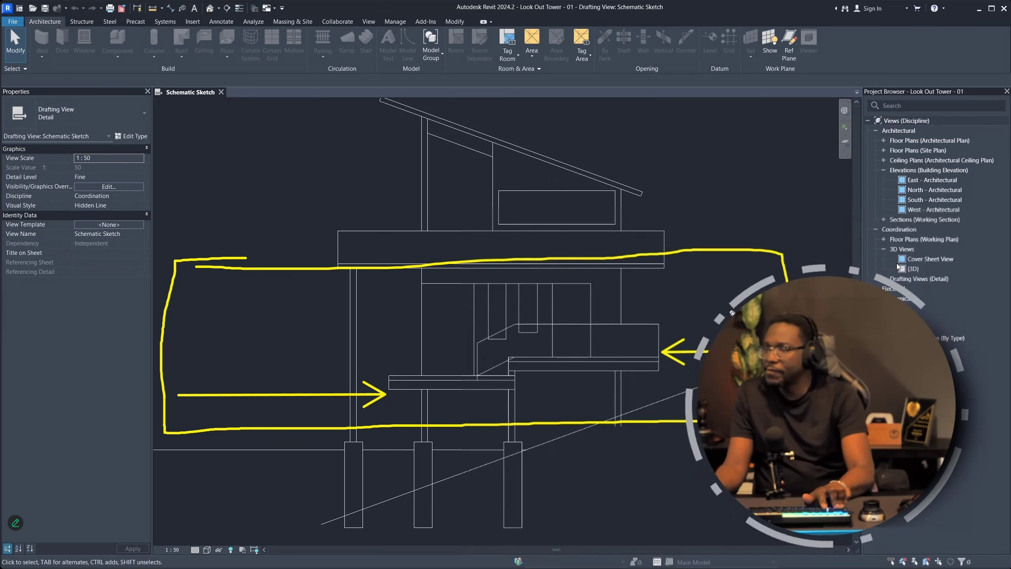
{"action": "key", "text": "space"}
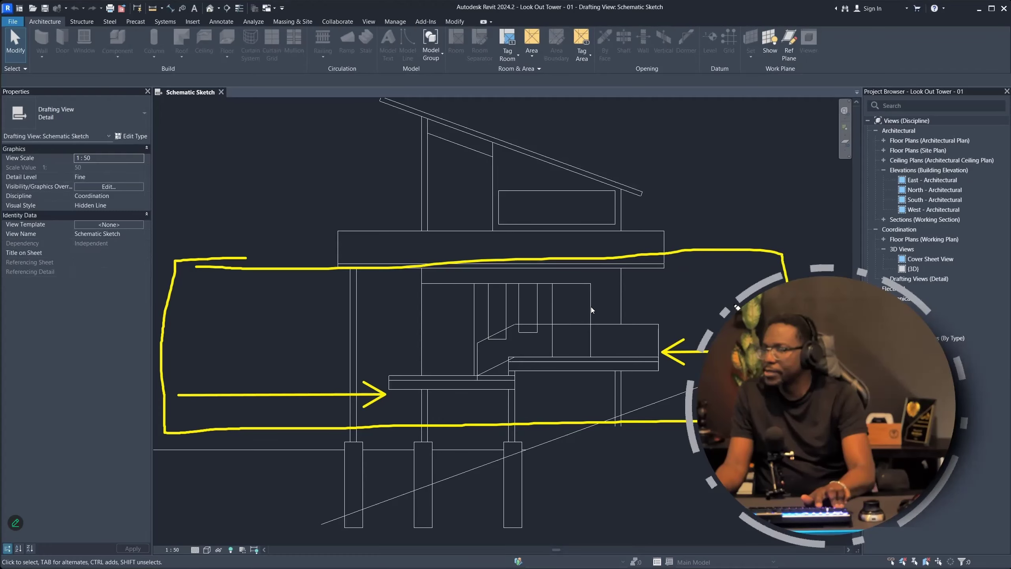
{"action": "key", "text": "ctrl+z"}
- Mark up the section sketch with yellow arrows at the upper floor and water line and handwritten labels w, L1a and L2
{"action": "left_click_drag", "start_coordinate": [172, 270], "coordinate": [342, 269]}
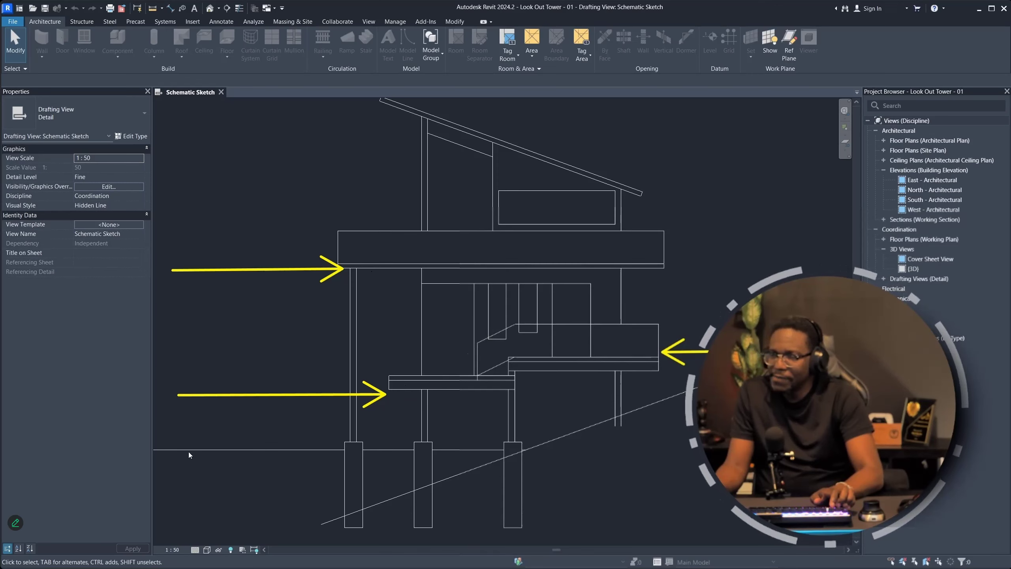
{"action": "left_click_drag", "start_coordinate": [174, 449], "coordinate": [269, 449]}
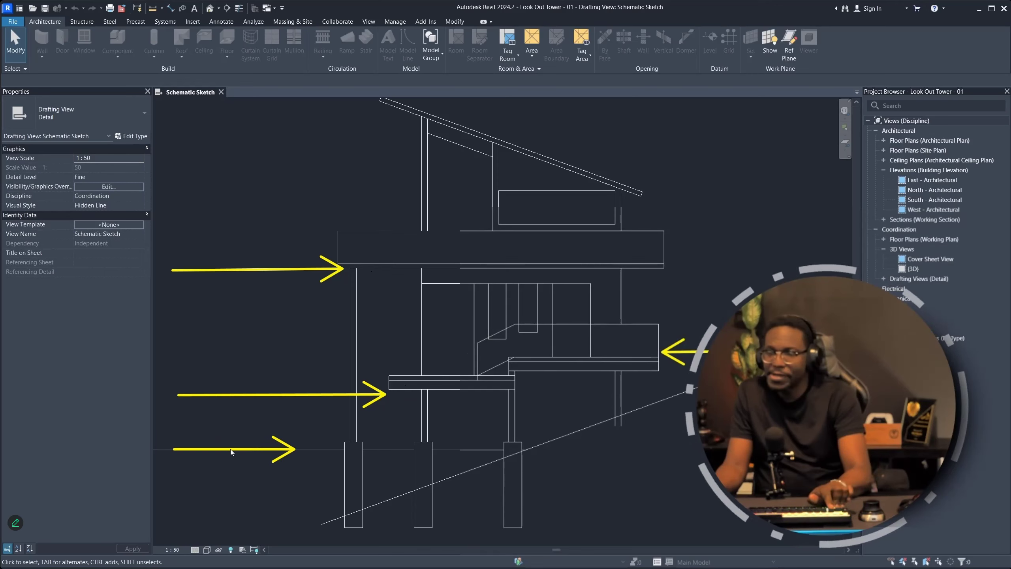
{"action": "mouse_move", "coordinate": [182, 432]}
{"action": "left_mouse_down"}
{"action": "mouse_move", "coordinate": [195, 440]}
{"action": "mouse_move", "coordinate": [201, 431]}
{"action": "left_mouse_up"}
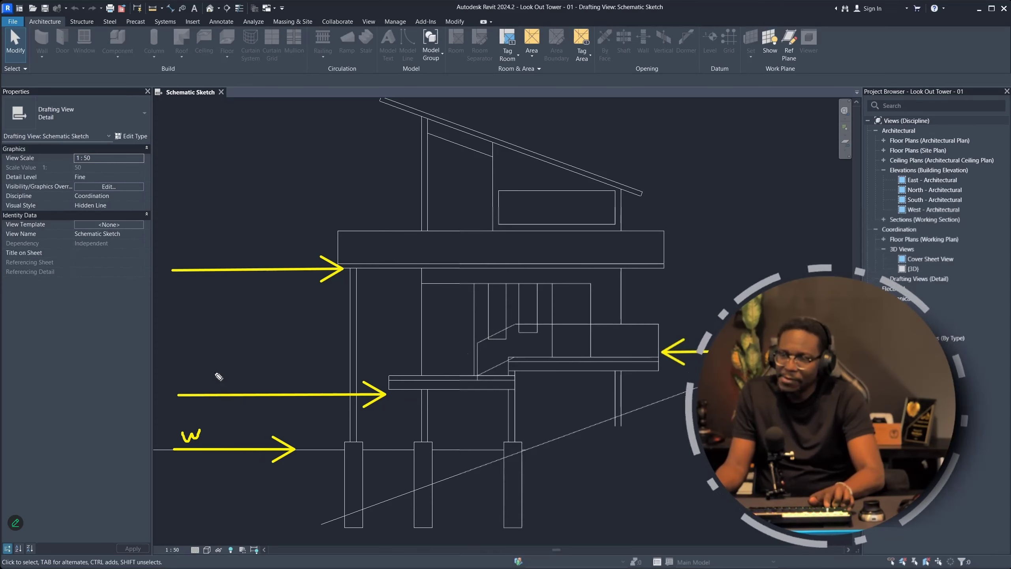
{"action": "left_click_drag", "start_coordinate": [211, 369], "coordinate": [238, 384]}
{"action": "left_click_drag", "start_coordinate": [259, 378], "coordinate": [260, 387]}
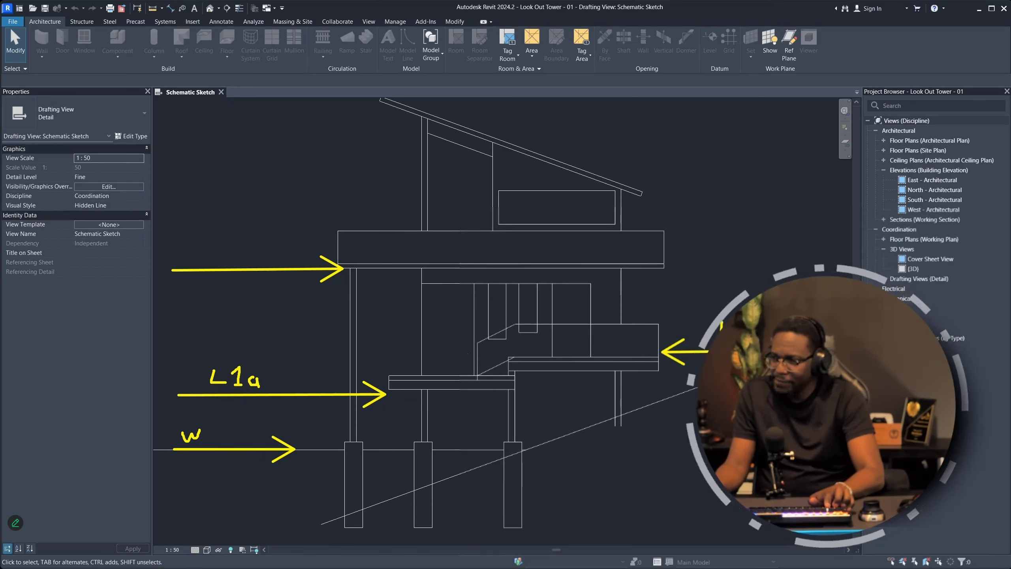
{"action": "mouse_move", "coordinate": [243, 246]}
{"action": "left_mouse_down"}
{"action": "mouse_move", "coordinate": [242, 264]}
{"action": "mouse_move", "coordinate": [279, 257]}
{"action": "left_mouse_up"}
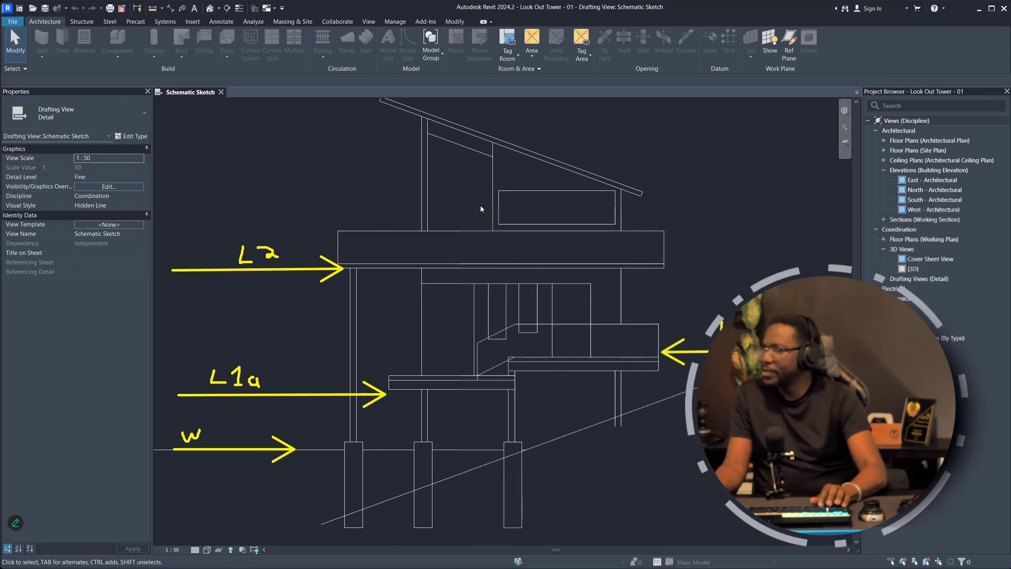
{"action": "key", "text": "Escape"}
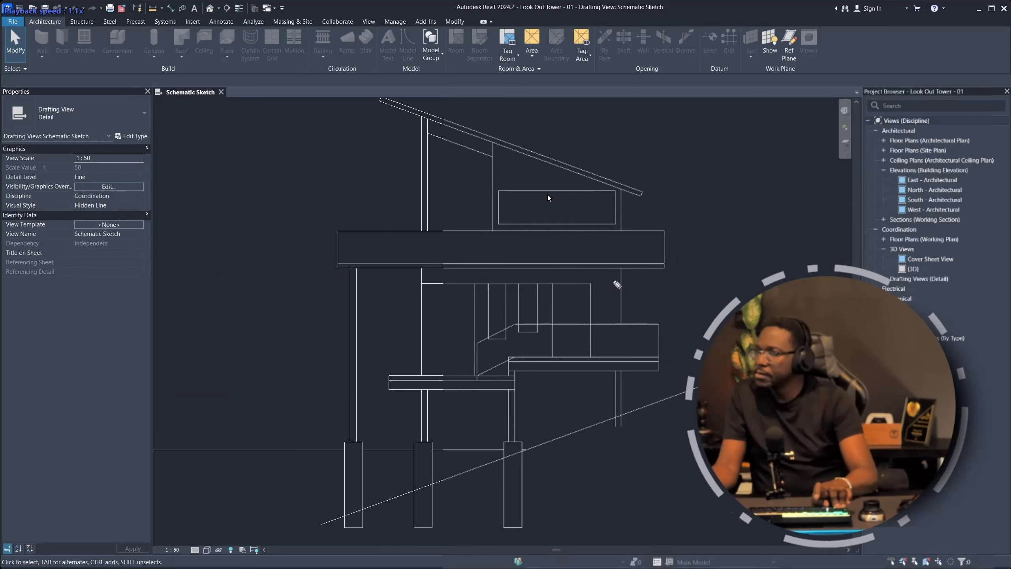
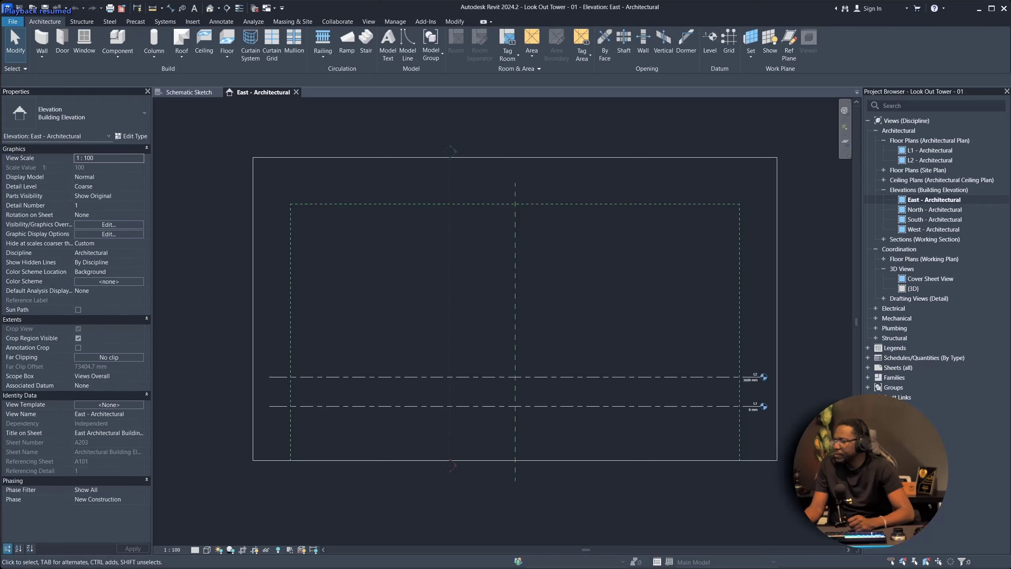
- Examine levels L1 and L2 in the East - Architectural elevation
{"action": "scroll", "coordinate": [757, 398], "scroll_direction": "up", "scroll_amount": 8}
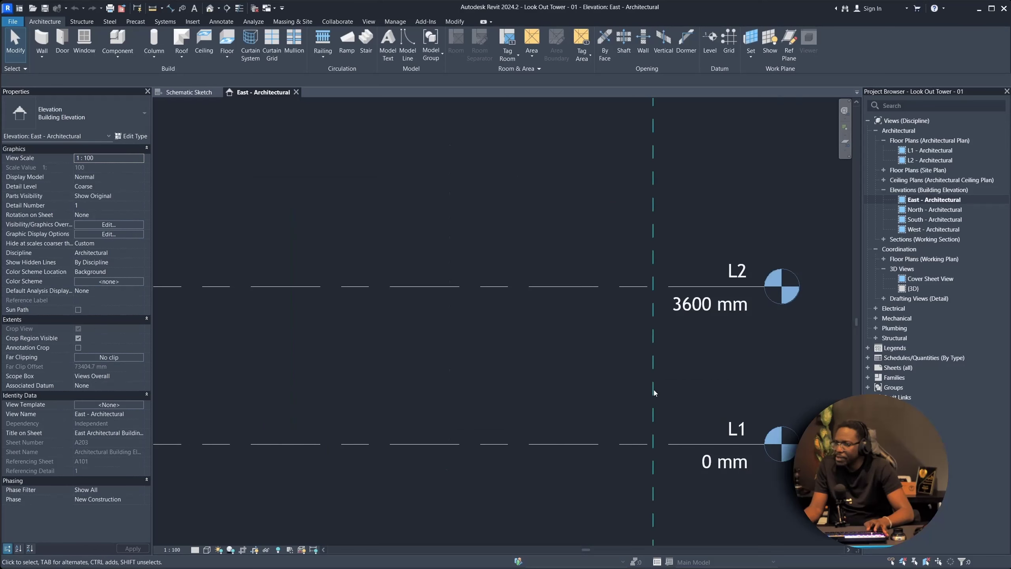
{"action": "left_click", "coordinate": [692, 446]}
{"action": "left_click", "coordinate": [721, 286]}
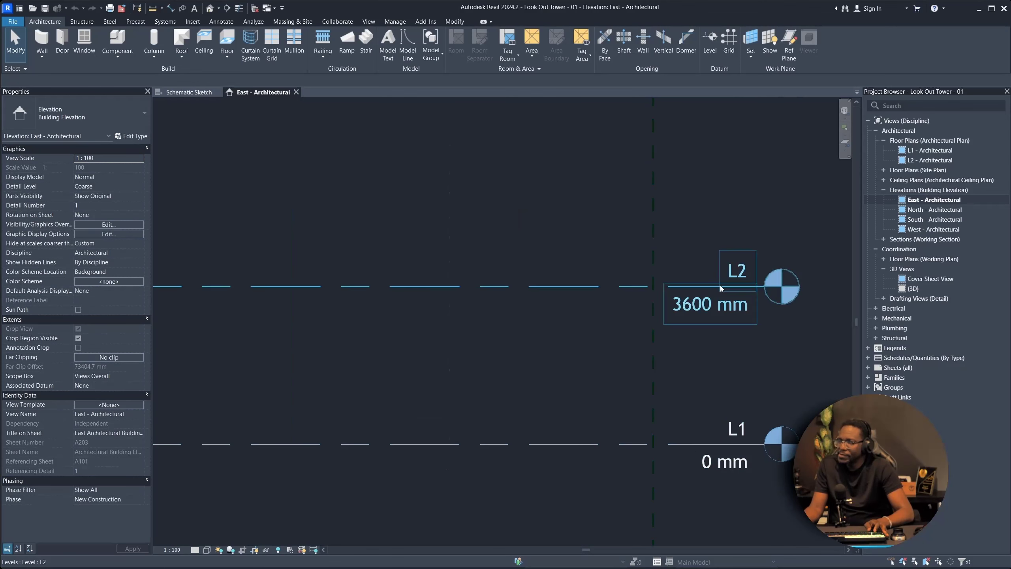
{"action": "scroll", "coordinate": [724, 288], "scroll_direction": "down", "scroll_amount": 5}
{"action": "key", "text": "Escape"}
{"action": "middle_click_drag", "start_coordinate": [664, 275], "coordinate": [637, 318]}
{"action": "scroll", "coordinate": [638, 354], "scroll_direction": "up", "scroll_amount": 1}
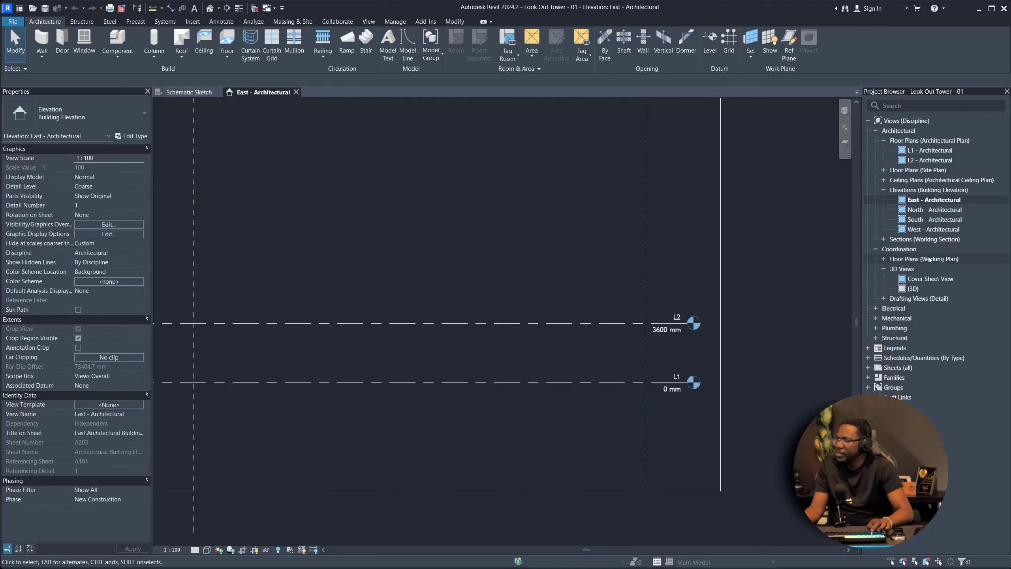
- Return to the Schematic Sketch drafting view and frame the building section
{"action": "left_click", "coordinate": [189, 92]}
{"action": "scroll", "coordinate": [467, 297], "scroll_direction": "down", "scroll_amount": 2}
{"action": "scroll", "coordinate": [428, 182], "scroll_direction": "up", "scroll_amount": 1}
{"action": "middle_click_drag", "start_coordinate": [428, 182], "coordinate": [433, 201]}
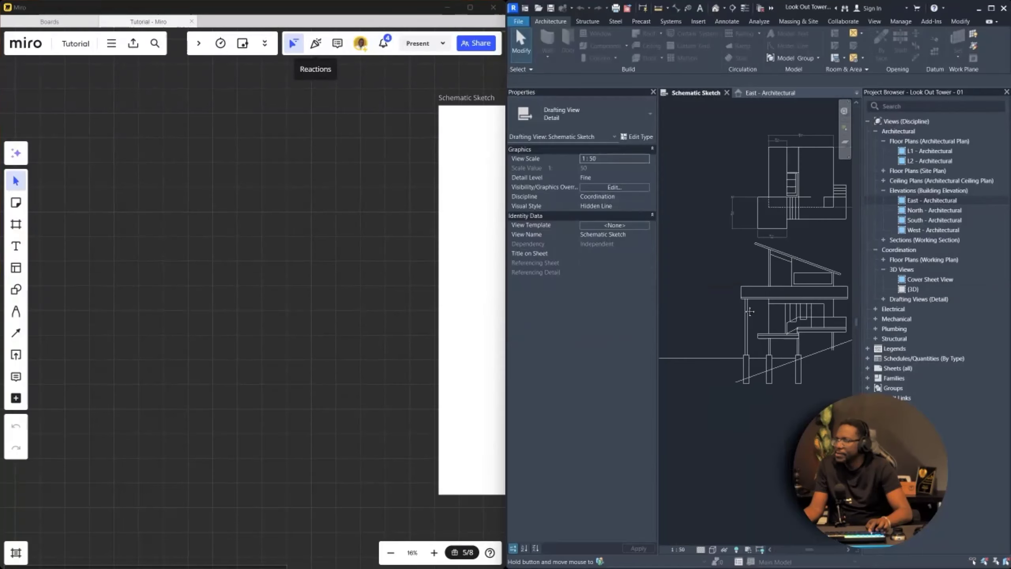
{"action": "middle_click_drag", "start_coordinate": [750, 312], "coordinate": [728, 315]}
{"action": "scroll", "coordinate": [739, 314], "scroll_direction": "up", "scroll_amount": 1}
- Switch to the Miro board and paste the captured section sketch as an image on the empty canvas
{"action": "left_click", "coordinate": [351, 316]}
{"action": "key", "text": "ctrl+v"}
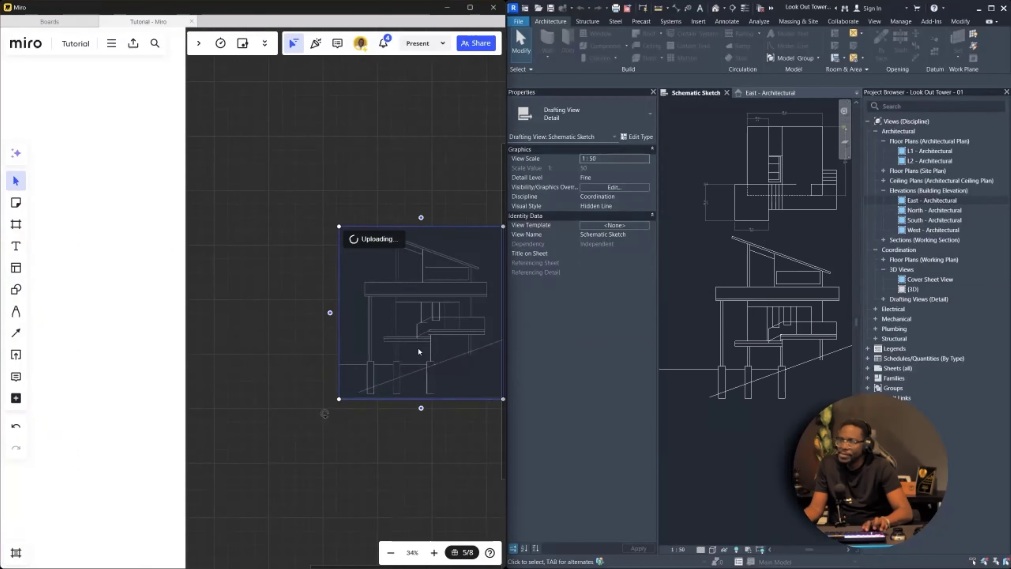
{"action": "scroll", "coordinate": [420, 352], "scroll_direction": "up", "scroll_amount": 3}
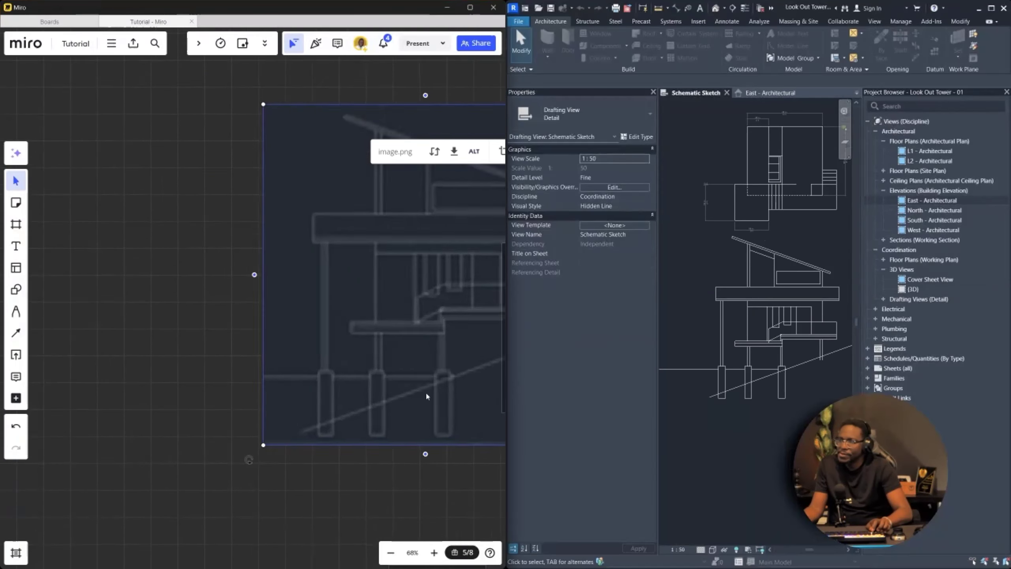
{"action": "left_click_drag", "start_coordinate": [427, 397], "coordinate": [278, 418]}
{"action": "scroll", "coordinate": [277, 418], "scroll_direction": "down", "scroll_amount": 1}
{"action": "left_click", "coordinate": [159, 516]}
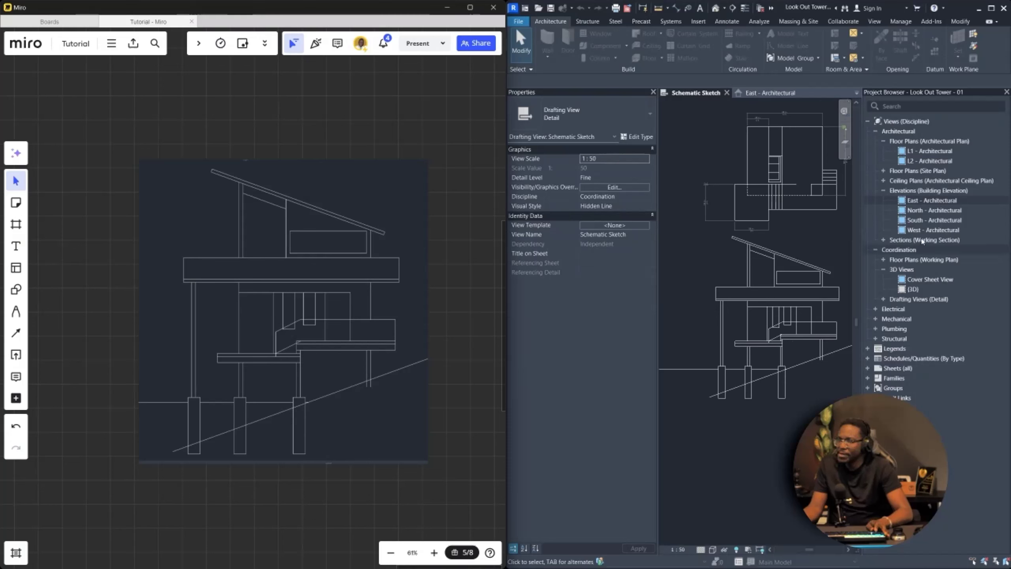
- Switch to Revit, open the East - Architectural elevation and widen its drawing area by narrowing the properties display
{"action": "double_click", "coordinate": [930, 200]}
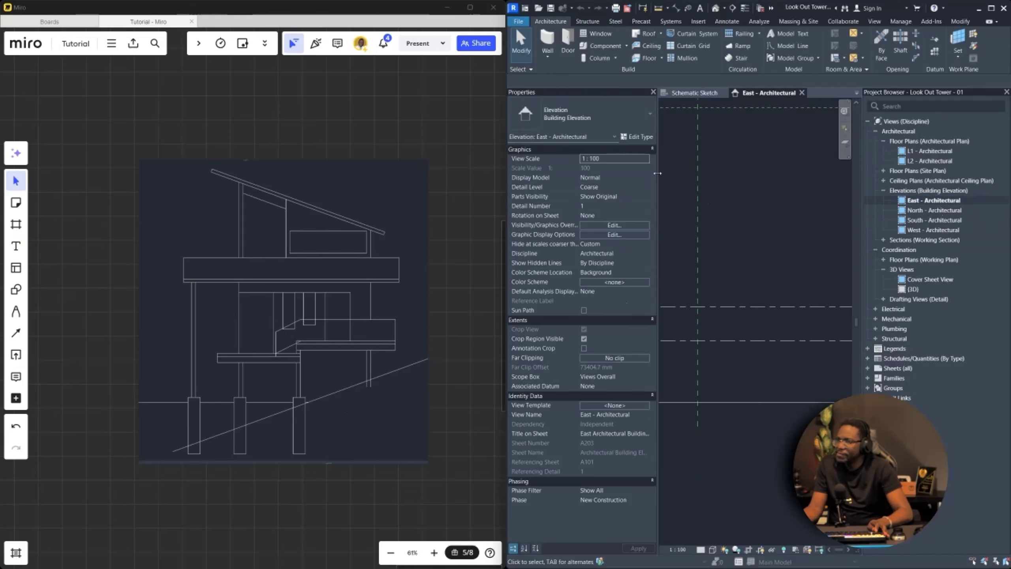
{"action": "left_click_drag", "start_coordinate": [657, 110], "coordinate": [563, 117]}
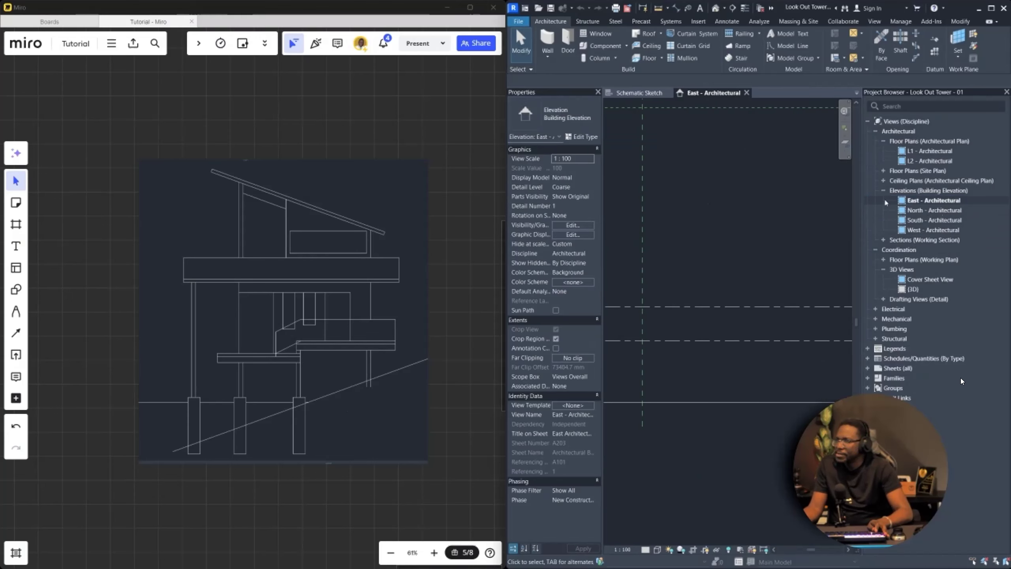
{"action": "mouse_move", "coordinate": [833, 558]}
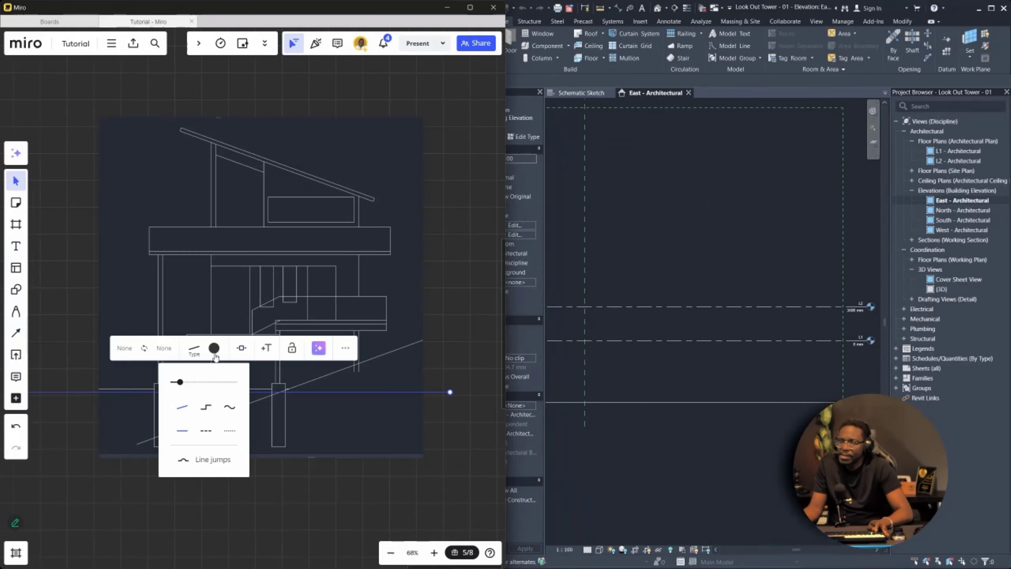
- Format the horizontal line across the Miro section image as a thicker yellow dashed line
{"action": "left_click", "coordinate": [213, 350]}
{"action": "left_click", "coordinate": [203, 374]}
{"action": "left_click", "coordinate": [194, 348]}
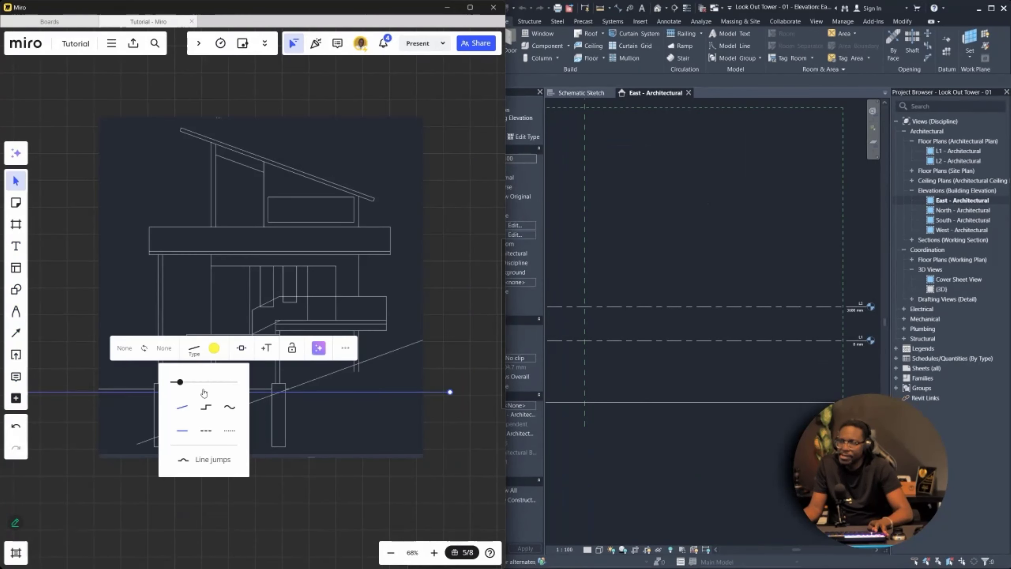
{"action": "left_click", "coordinate": [200, 382]}
{"action": "left_click", "coordinate": [230, 431]}
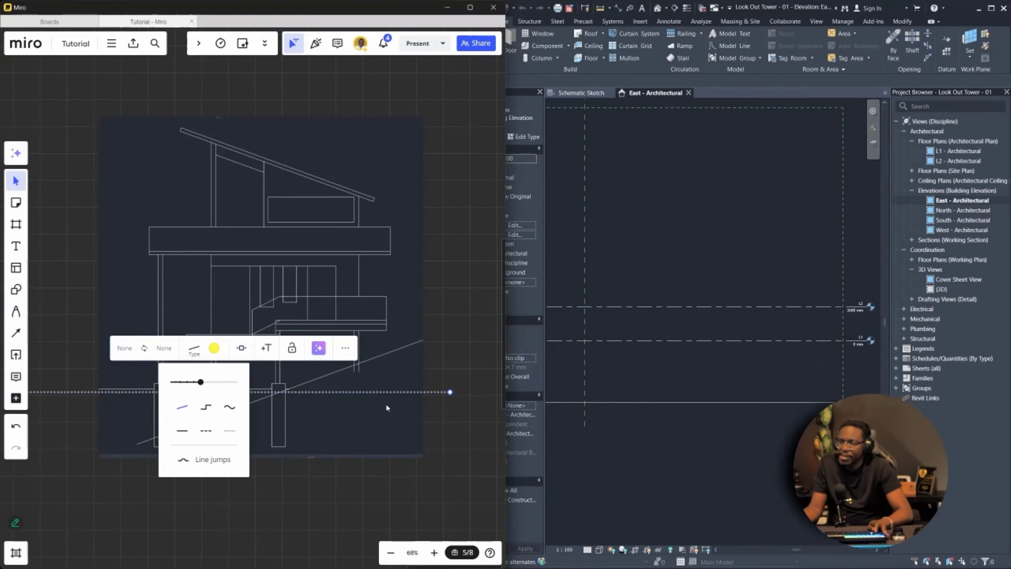
{"action": "left_click", "coordinate": [206, 431]}
{"action": "left_click", "coordinate": [449, 416]}
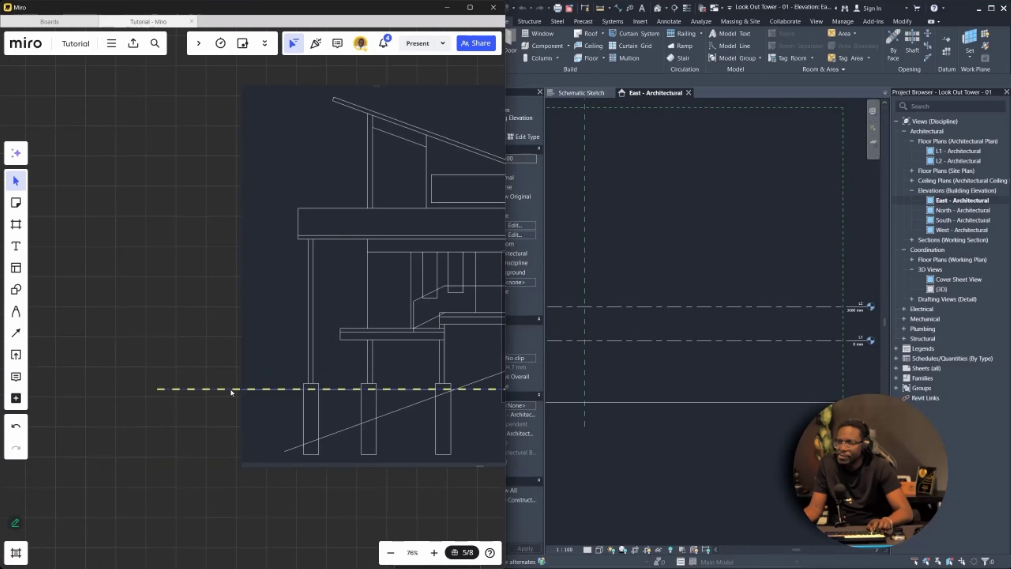
- Add the text label "water line" above the outer end of the yellow dashed line
{"action": "left_click", "coordinate": [203, 390]}
{"action": "scroll", "coordinate": [193, 376], "scroll_direction": "up", "scroll_amount": 5}
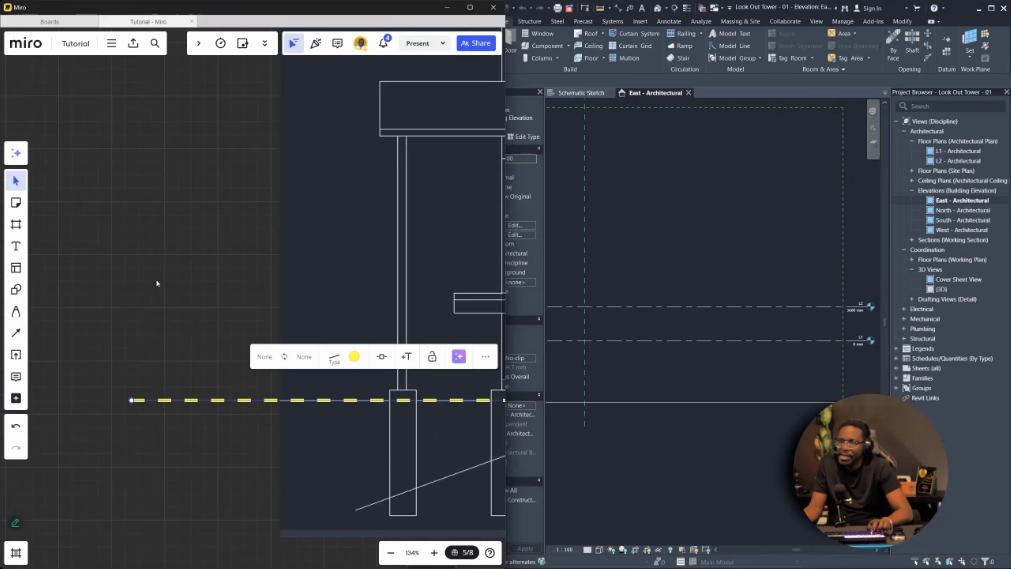
{"action": "left_click", "coordinate": [16, 245]}
{"action": "left_click", "coordinate": [135, 385]}
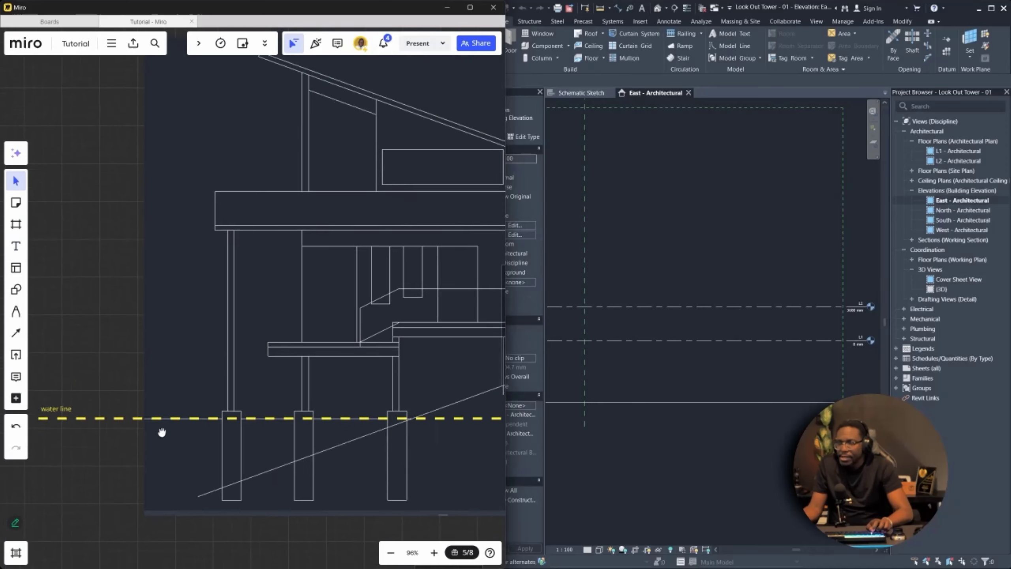
- Duplicate the water line and its label down to the base of the foundation piles and relabel the copy "Bottom of Found"
{"action": "scroll", "coordinate": [194, 380], "scroll_direction": "up", "scroll_amount": 2}
{"action": "left_click_drag", "start_coordinate": [160, 354], "coordinate": [153, 437], "text": "alt"}
{"action": "scroll", "coordinate": [105, 403], "scroll_direction": "down", "scroll_amount": 2}
{"action": "scroll", "coordinate": [103, 403], "scroll_direction": "up", "scroll_amount": 4}
{"action": "left_click_drag", "start_coordinate": [87, 332], "coordinate": [89, 438], "text": "alt"}
{"action": "type", "text": "Bottom of Found"}
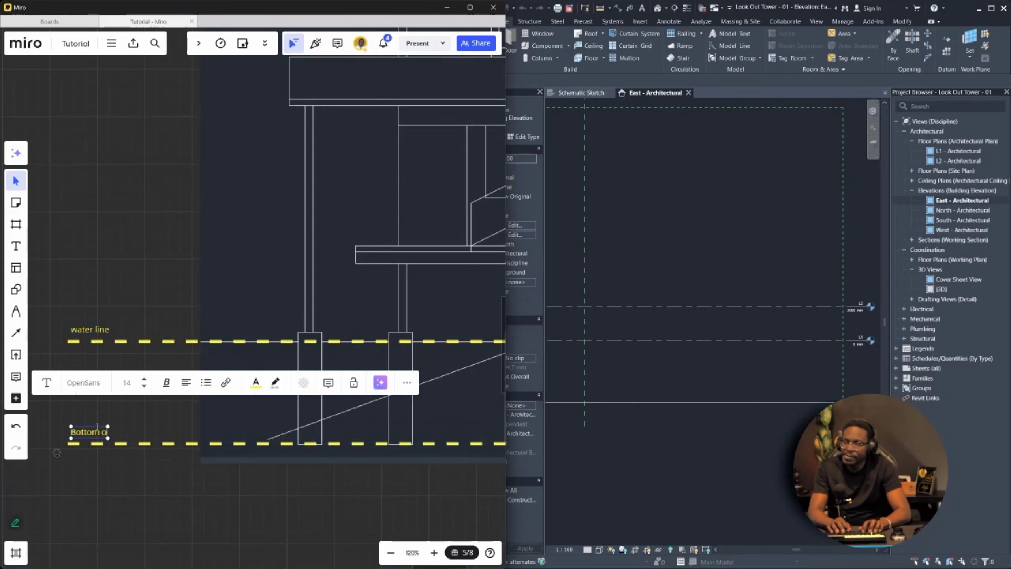
{"action": "scroll", "coordinate": [127, 436], "scroll_direction": "down", "scroll_amount": 5}
{"action": "scroll", "coordinate": [127, 436], "scroll_direction": "up", "scroll_amount": 4}
{"action": "type", "text": "ound"}
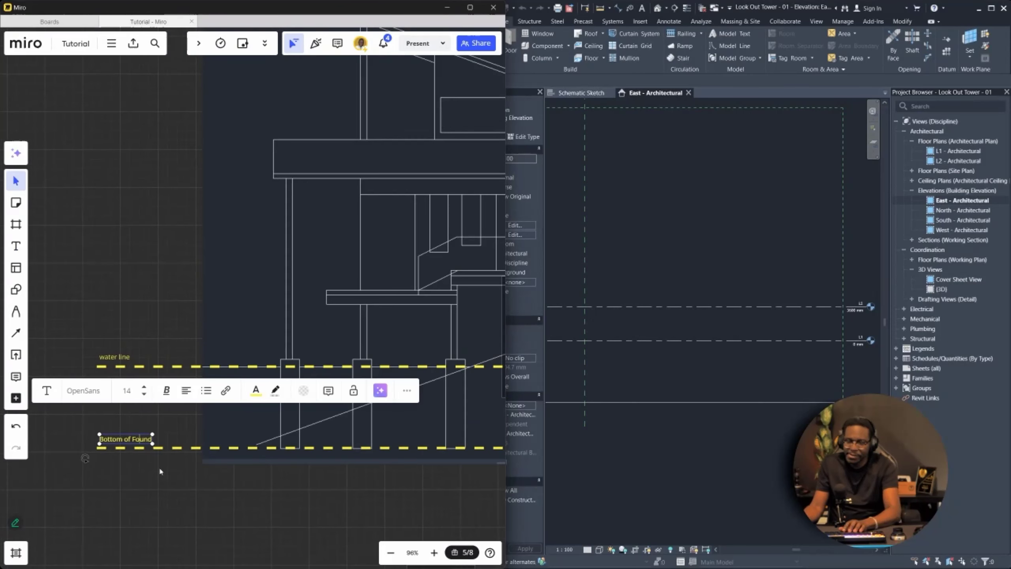
- Place a copy of the labelled dashed line at the top of the lower deck and relabel it "L1 lower"
{"action": "left_click", "coordinate": [159, 467]}
{"action": "left_click_drag", "start_coordinate": [163, 465], "coordinate": [136, 284]}
{"action": "type", "text": "L1 lower"}
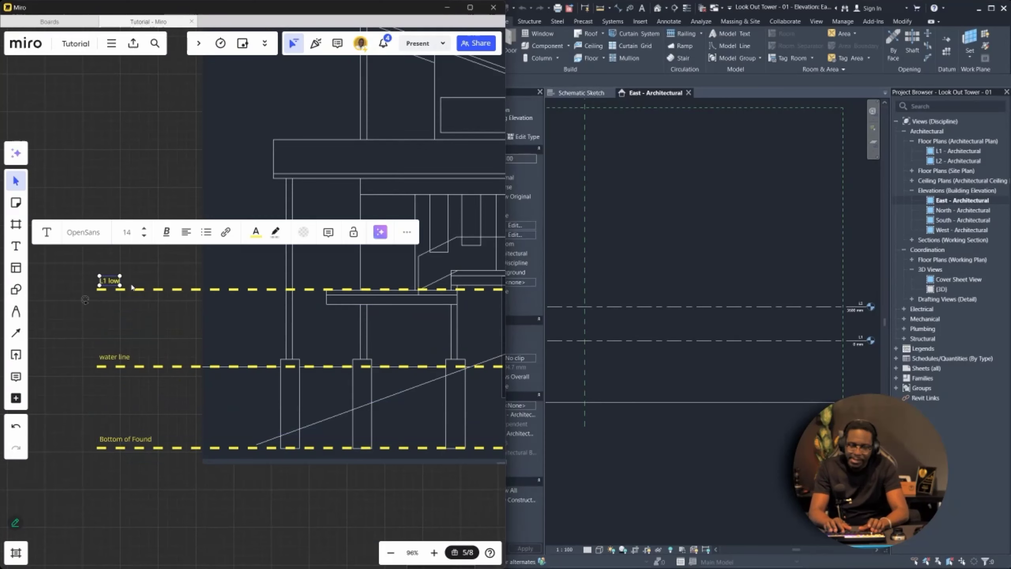
- Duplicate the L1 lower line and label up to the top of the upper deck and relabel the copy "L1 Upper"
{"action": "scroll", "coordinate": [180, 261], "scroll_direction": "down", "scroll_amount": 2}
{"action": "middle_click_drag", "start_coordinate": [181, 259], "coordinate": [122, 295]}
{"action": "scroll", "coordinate": [66, 331], "scroll_direction": "up", "scroll_amount": 1}
{"action": "mouse_move", "coordinate": [96, 313]}
{"action": "left_mouse_down", "text": "alt"}
{"action": "mouse_move", "coordinate": [99, 279]}
{"action": "mouse_move", "coordinate": [96, 293]}
{"action": "left_mouse_up", "text": "alt"}
{"action": "scroll", "coordinate": [84, 288], "scroll_direction": "up", "scroll_amount": 3}
{"action": "double_click", "coordinate": [75, 289]}
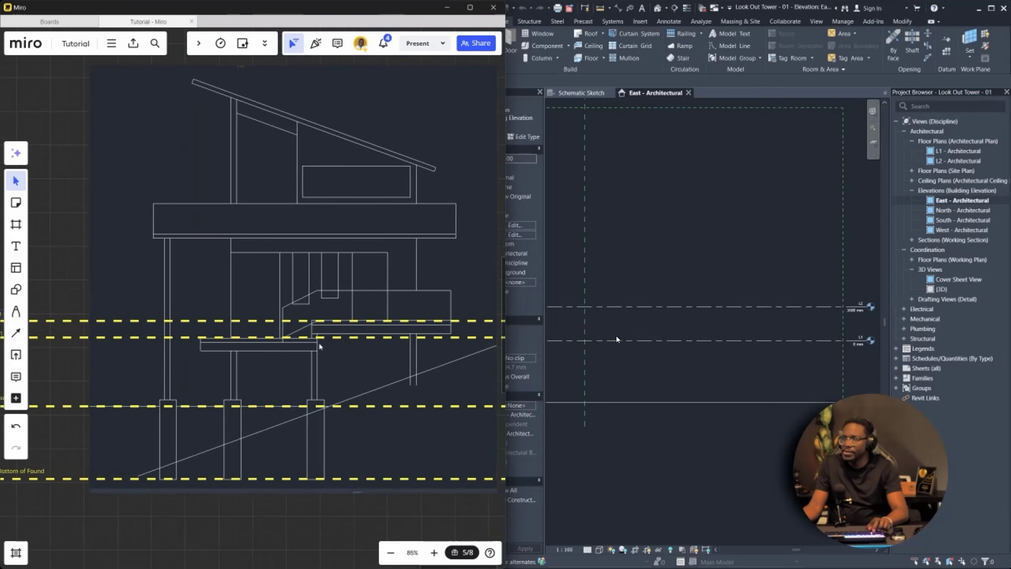
{"action": "key", "text": "space"}
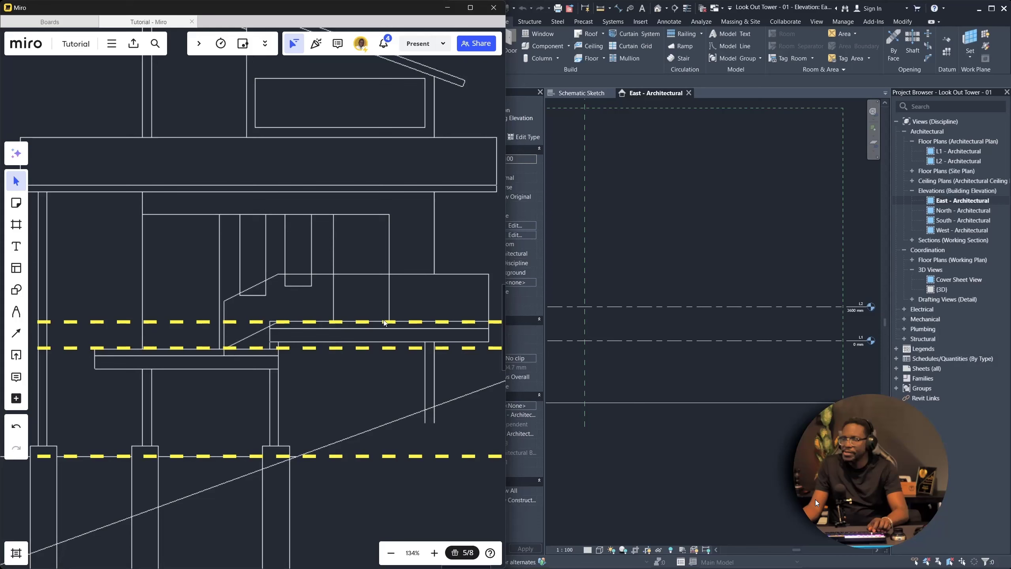
{"action": "key", "text": "m"}
{"action": "key", "text": "space"}
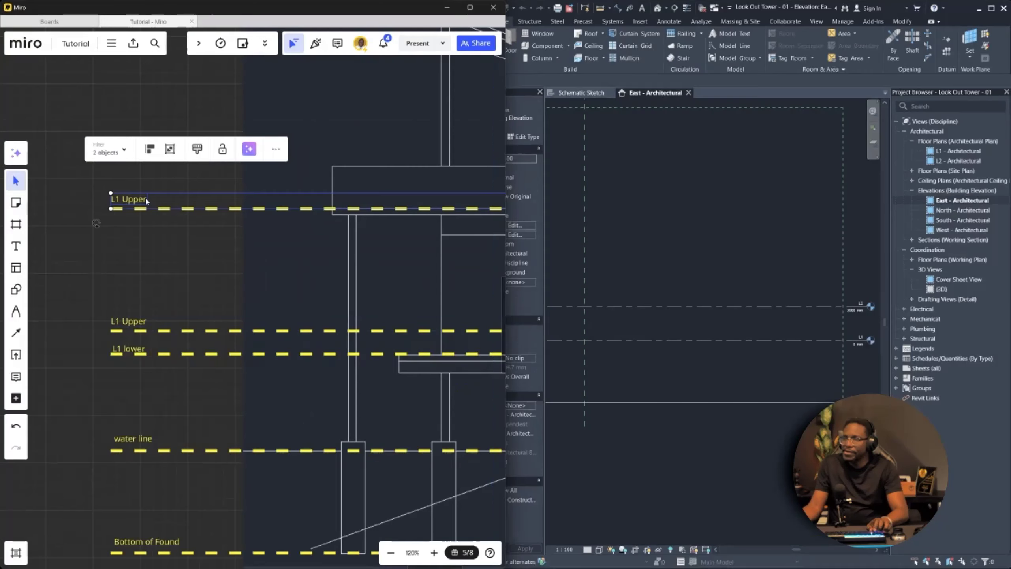
{"action": "mouse_move", "coordinate": [917, 559]}
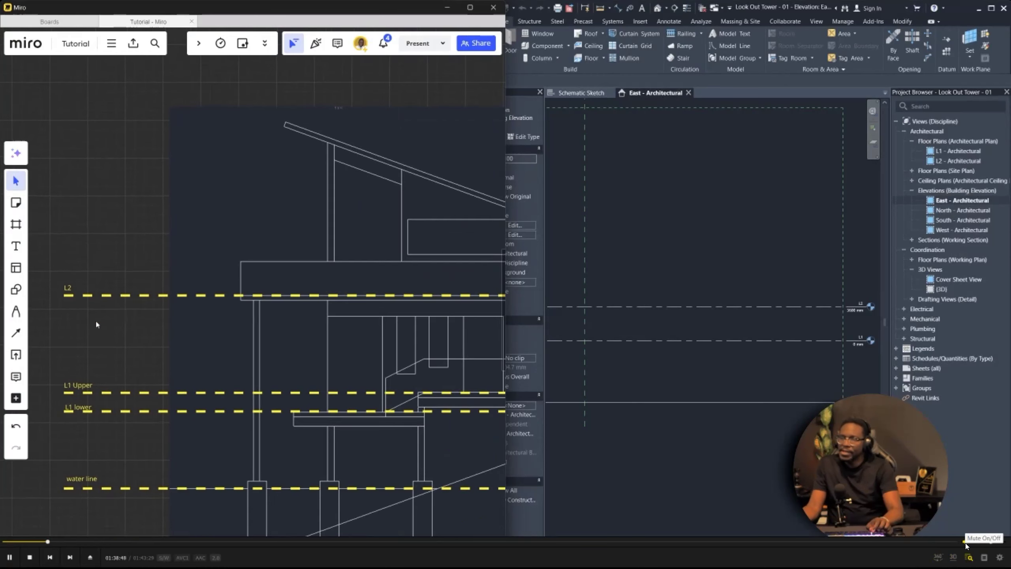
{"action": "left_click", "coordinate": [966, 546]}
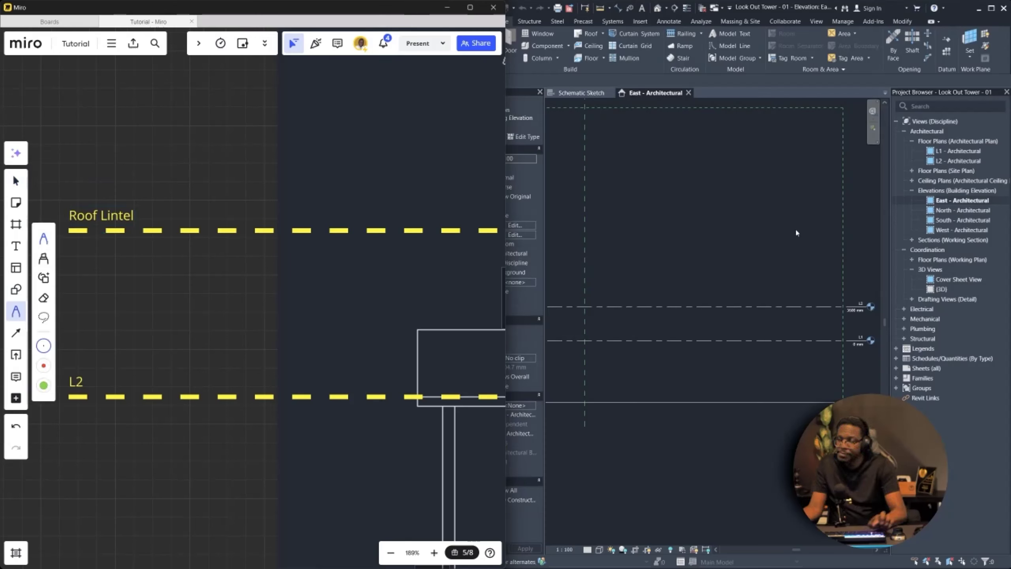
- Recolour only the dashed lines of L2 and L1 lower to red, leaving their text labels yellow
{"action": "scroll", "coordinate": [368, 288], "scroll_direction": "down", "scroll_amount": 2}
{"action": "scroll", "coordinate": [369, 288], "scroll_direction": "down", "scroll_amount": 15}
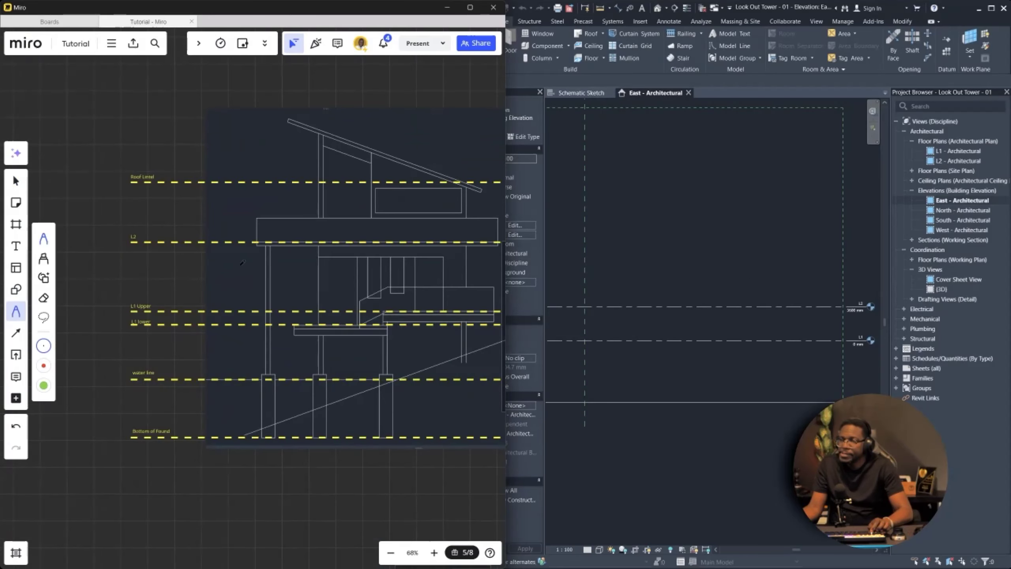
{"action": "scroll", "coordinate": [109, 370], "scroll_direction": "up", "scroll_amount": 2}
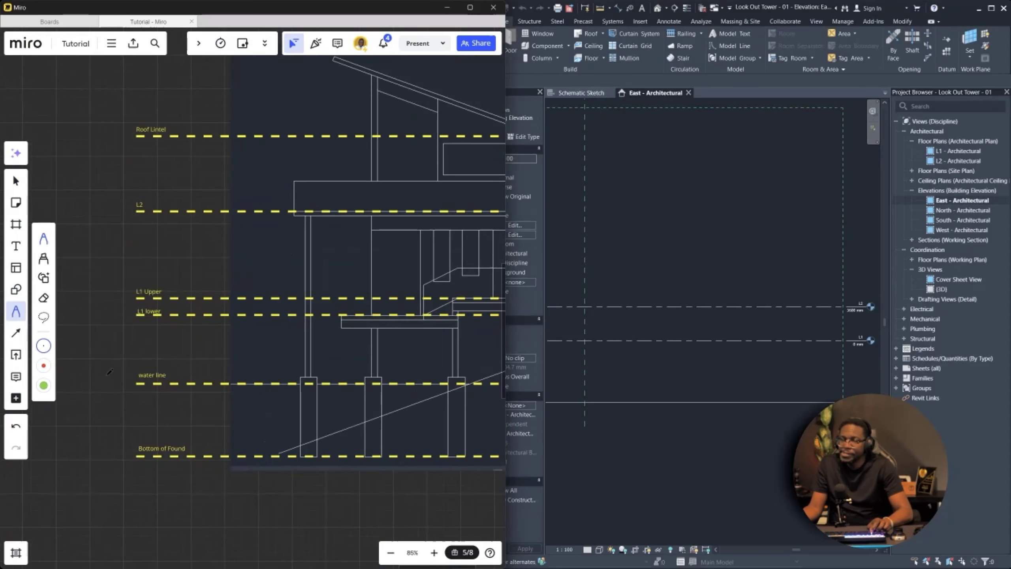
{"action": "left_click", "coordinate": [16, 181]}
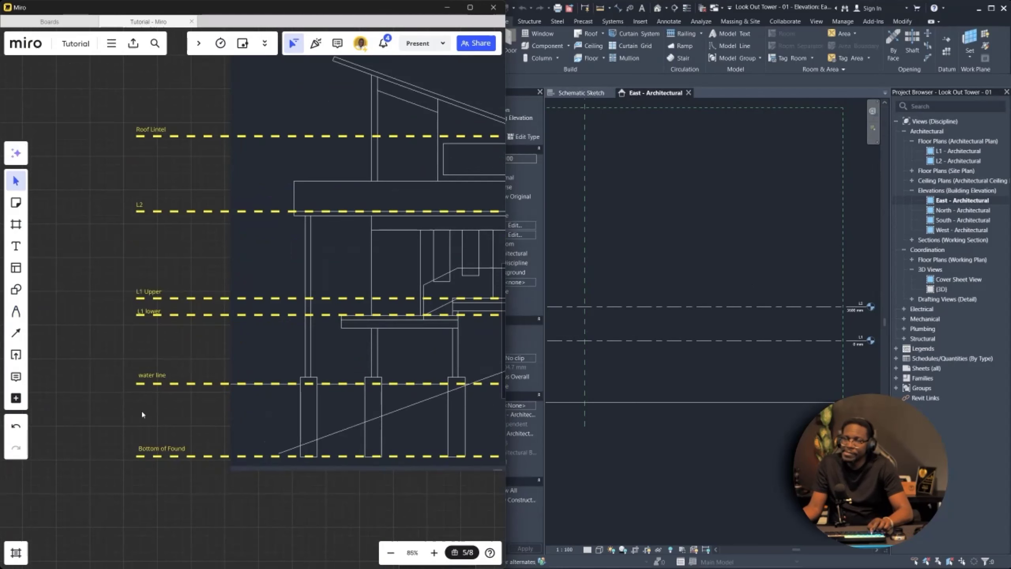
{"action": "mouse_move", "coordinate": [205, 316]}
{"action": "left_mouse_down"}
{"action": "mouse_move", "coordinate": [137, 279]}
{"action": "mouse_move", "coordinate": [138, 306]}
{"action": "mouse_move", "coordinate": [166, 325]}
{"action": "mouse_move", "coordinate": [63, 272]}
{"action": "left_mouse_up"}
{"action": "scroll", "coordinate": [145, 325], "scroll_direction": "up", "scroll_amount": 1}
{"action": "left_click_drag", "start_coordinate": [131, 234], "coordinate": [69, 180], "text": "shift"}
{"action": "left_click_drag", "start_coordinate": [131, 345], "coordinate": [73, 314]}
{"action": "left_click_drag", "start_coordinate": [131, 227], "coordinate": [81, 188], "text": "shift"}
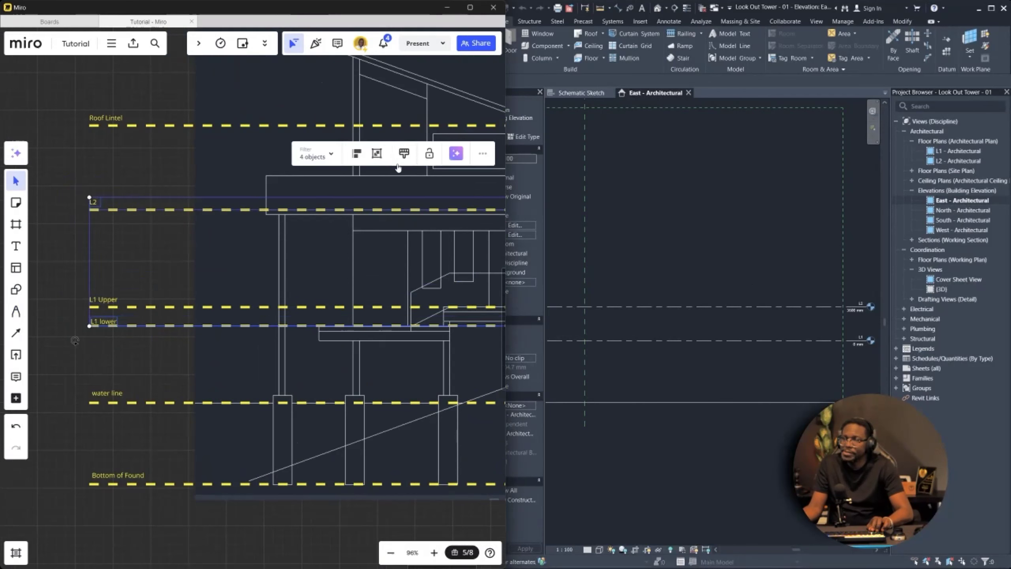
{"action": "left_click", "coordinate": [317, 154]}
{"action": "left_click", "coordinate": [321, 201]}
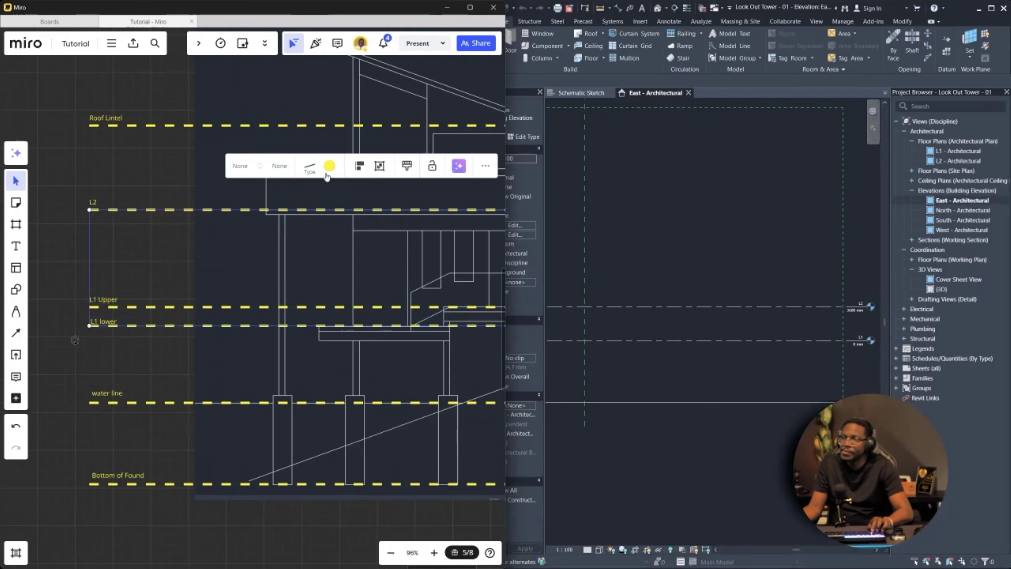
{"action": "left_click", "coordinate": [330, 166]}
{"action": "left_click", "coordinate": [361, 190]}
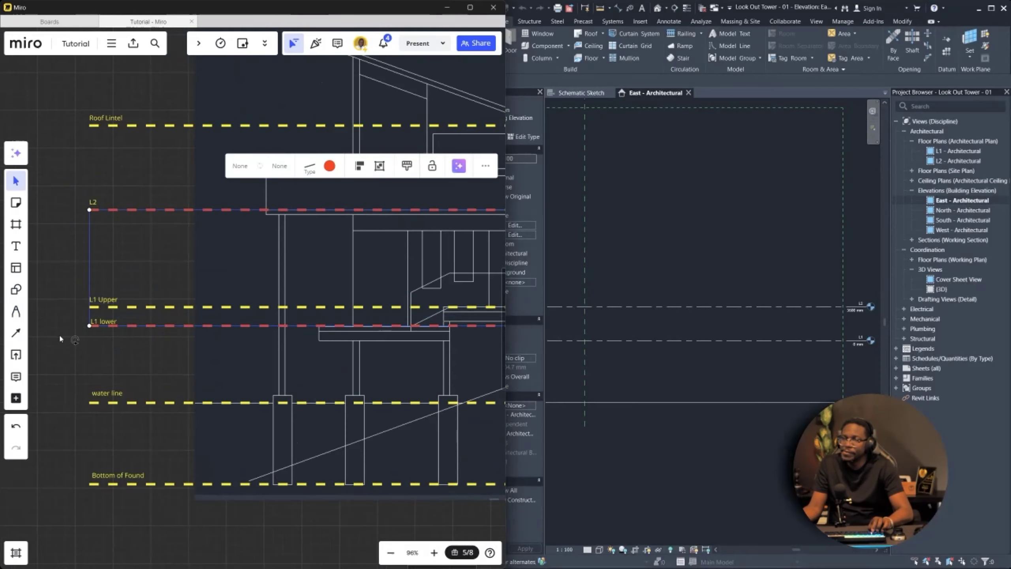
{"action": "scroll", "coordinate": [60, 338], "scroll_direction": "up", "scroll_amount": 3, "text": "ctrl"}
{"action": "left_click", "coordinate": [127, 337]}
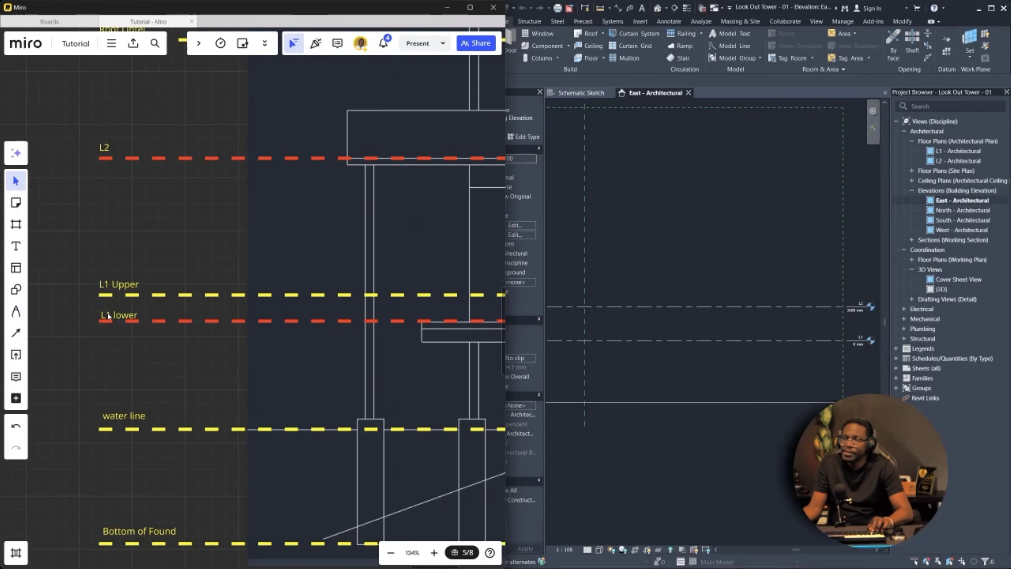
- Compare the red L1 lower and L2 lines on the Miro section with the existing level heads in Revit's East elevation
{"action": "scroll", "coordinate": [110, 314], "scroll_direction": "down", "scroll_amount": 4, "text": "ctrl"}
{"action": "scroll", "coordinate": [125, 304], "scroll_direction": "up", "scroll_amount": 1, "text": "ctrl"}
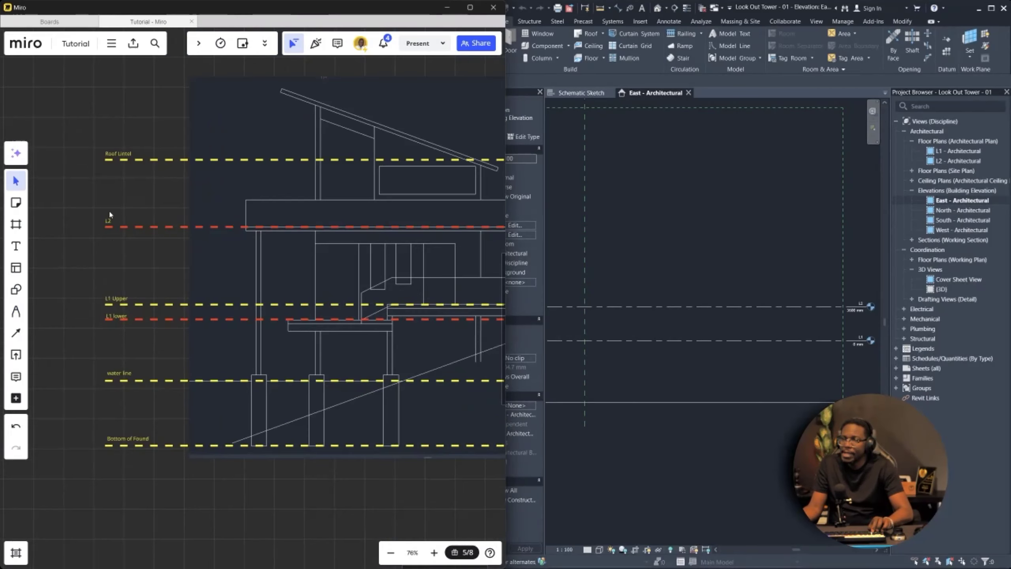
{"action": "middle_click_drag", "start_coordinate": [334, 316], "coordinate": [252, 301]}
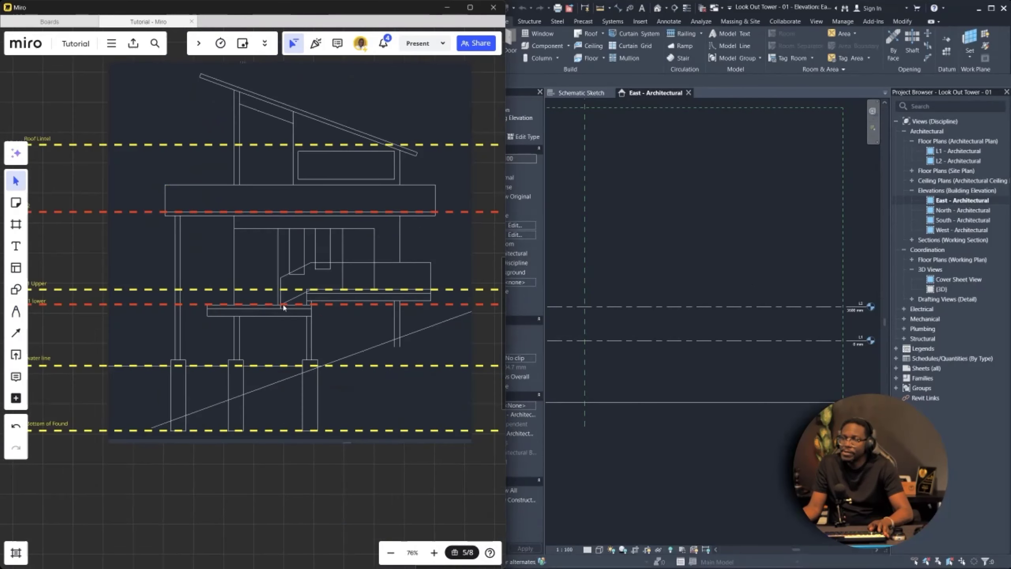
{"action": "scroll", "coordinate": [284, 307], "scroll_direction": "down", "scroll_amount": 1, "text": "ctrl"}
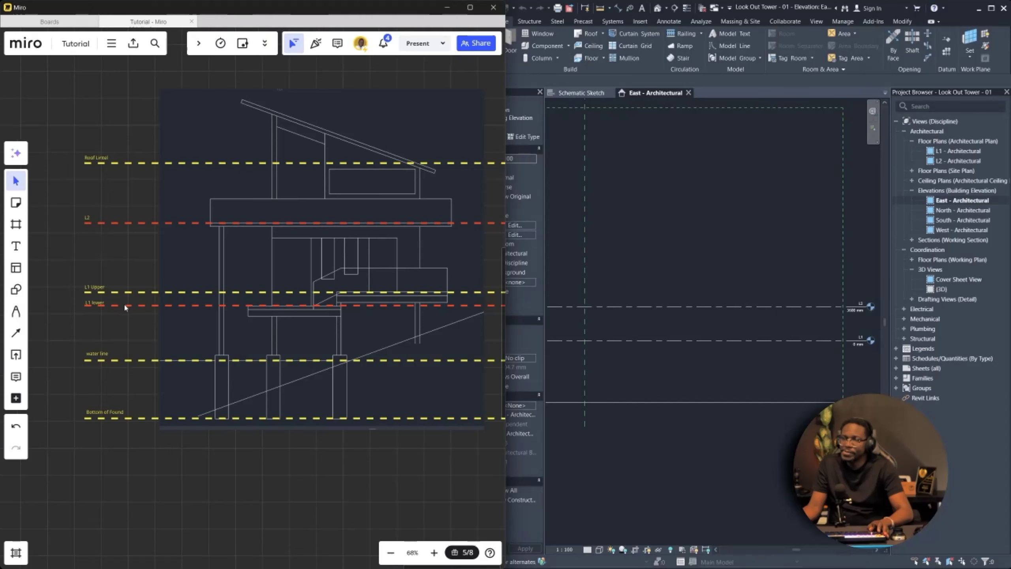
{"action": "scroll", "coordinate": [212, 282], "scroll_direction": "down", "scroll_amount": 2, "text": "ctrl"}
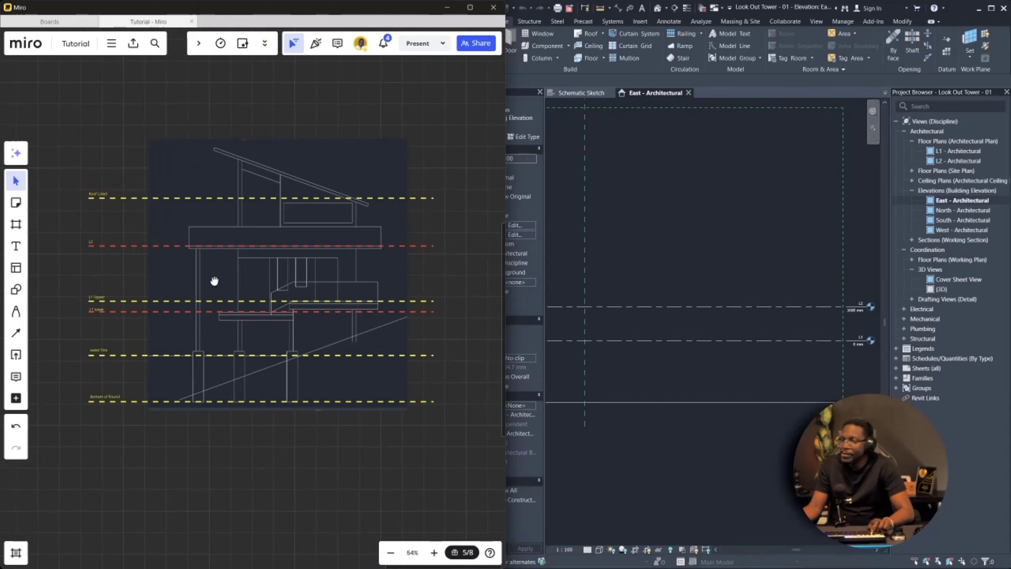
{"action": "scroll", "coordinate": [719, 297], "scroll_direction": "down", "scroll_amount": 1}
{"action": "left_click", "coordinate": [702, 302]}
{"action": "scroll", "coordinate": [644, 303], "scroll_direction": "up", "scroll_amount": 1}
{"action": "middle_click_drag", "start_coordinate": [645, 304], "coordinate": [793, 297]}
{"action": "scroll", "coordinate": [779, 291], "scroll_direction": "down", "scroll_amount": 2}
{"action": "scroll", "coordinate": [696, 299], "scroll_direction": "up", "scroll_amount": 2}
{"action": "middle_click_drag", "start_coordinate": [758, 307], "coordinate": [530, 299]}
{"action": "scroll", "coordinate": [860, 305], "scroll_direction": "up", "scroll_amount": 2}
{"action": "middle_click_drag", "start_coordinate": [861, 304], "coordinate": [703, 257]}
{"action": "scroll", "coordinate": [684, 270], "scroll_direction": "up", "scroll_amount": 2}
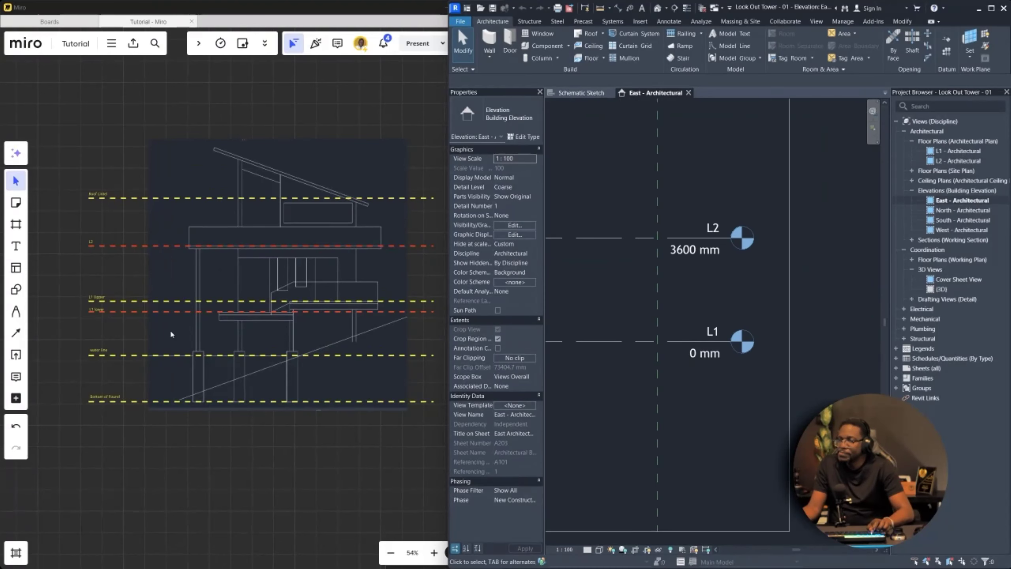
- Rename level L1 in the Revit elevation to "L1 (lower)", matching the label on the Miro section
{"action": "scroll", "coordinate": [263, 301], "scroll_direction": "up", "scroll_amount": 3}
{"action": "middle_click_drag", "start_coordinate": [102, 324], "coordinate": [204, 303]}
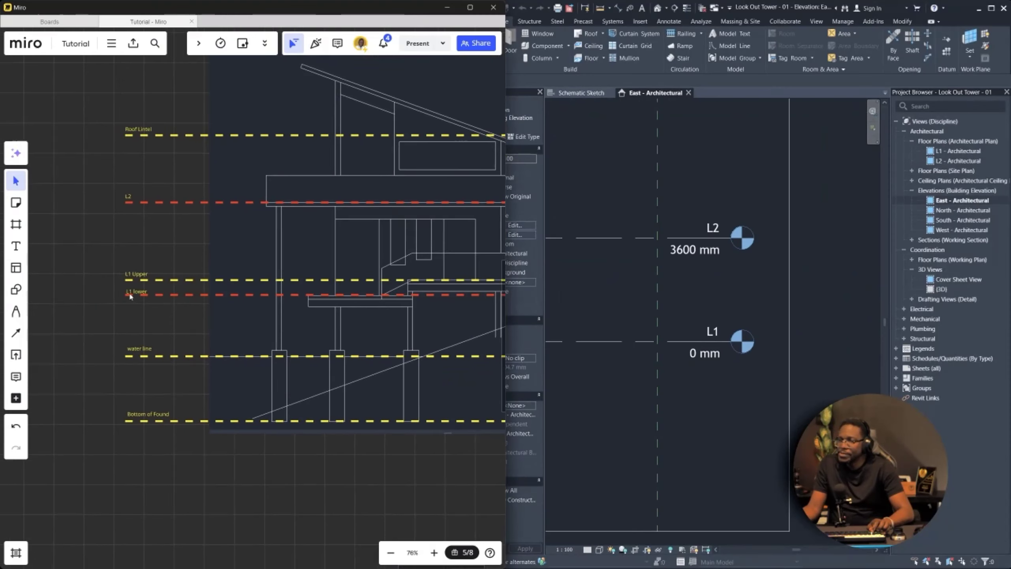
{"action": "scroll", "coordinate": [131, 296], "scroll_direction": "up", "scroll_amount": 2}
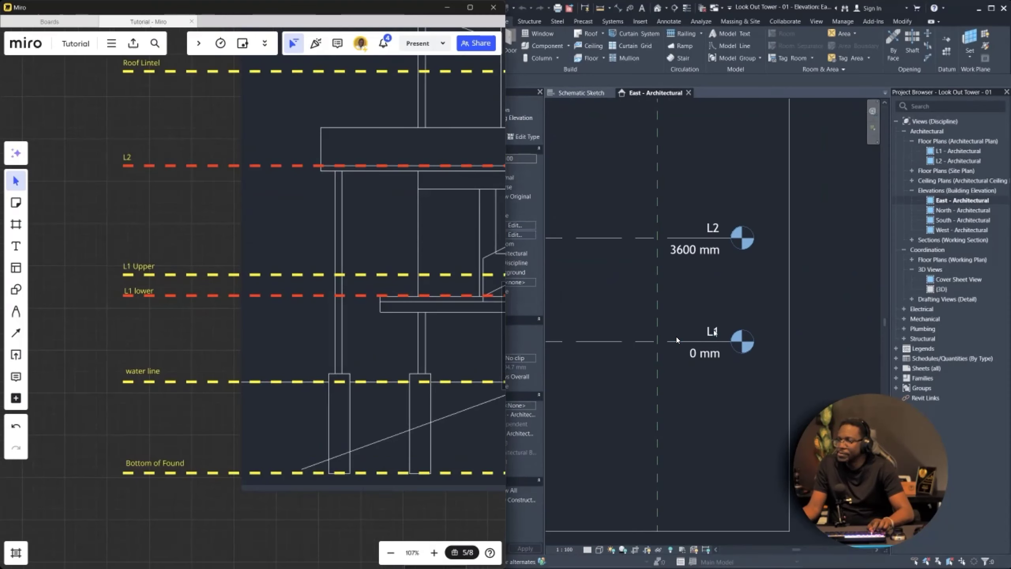
{"action": "left_click", "coordinate": [713, 332]}
{"action": "double_click", "coordinate": [713, 332]}
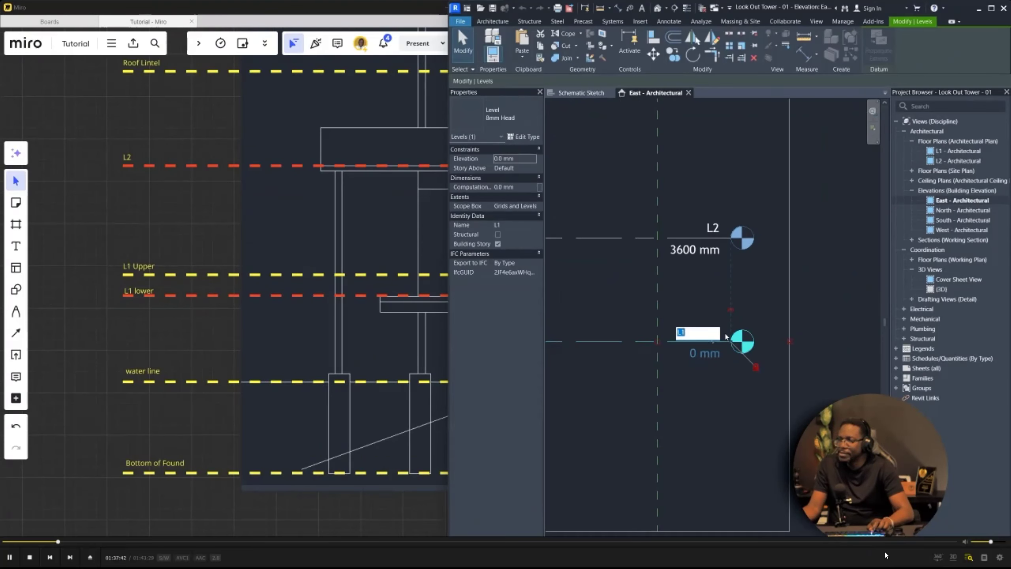
{"action": "type", "text": "L1 (lower"}
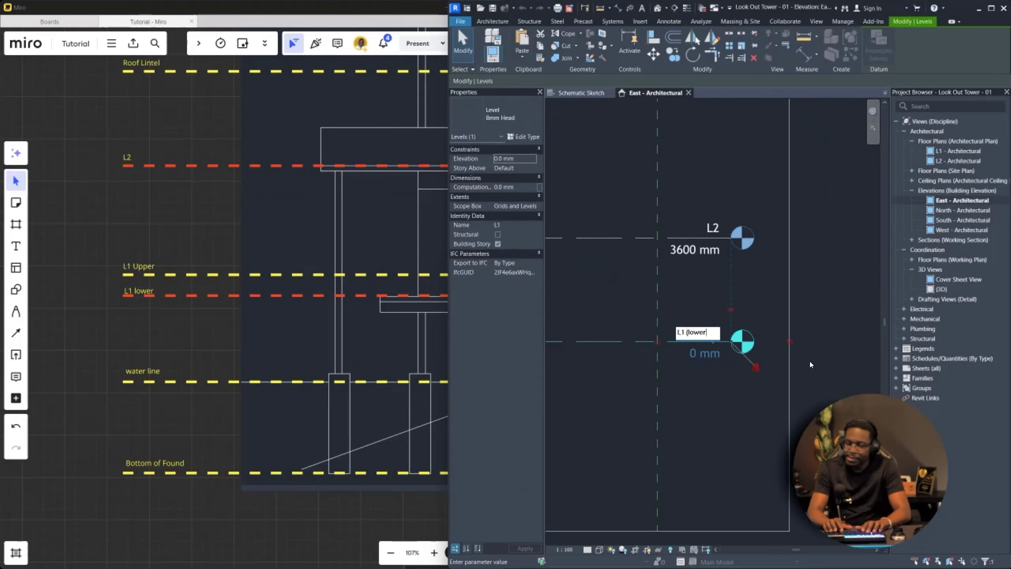
{"action": "type", "text": ")"}
{"action": "key", "text": "Return"}
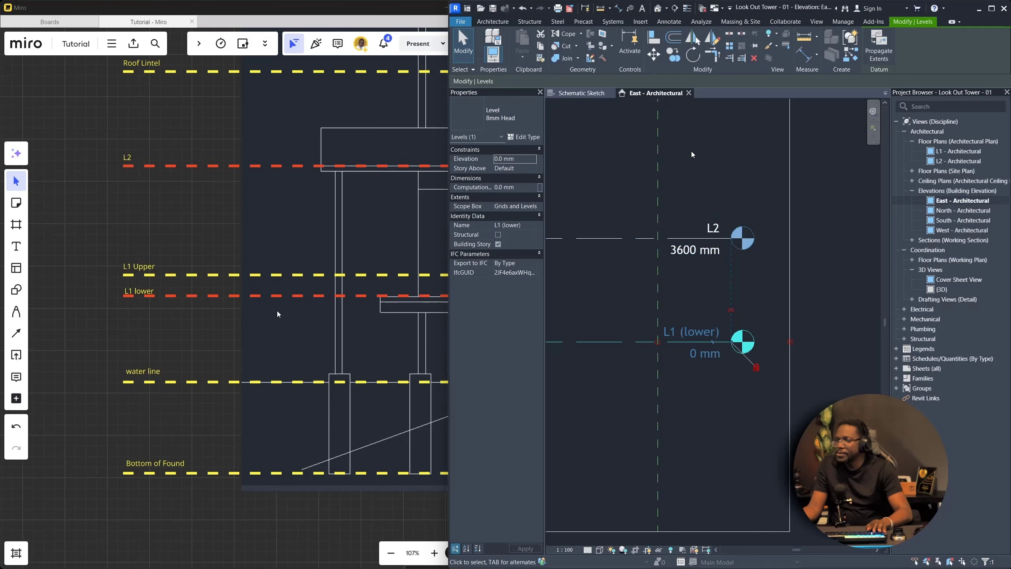
- Open the Schematic Sketch drafting view, widen the Revit window over Miro and frame the section drawing
{"action": "scroll", "coordinate": [222, 271], "scroll_direction": "down", "scroll_amount": 4}
{"action": "left_click", "coordinate": [155, 216]}
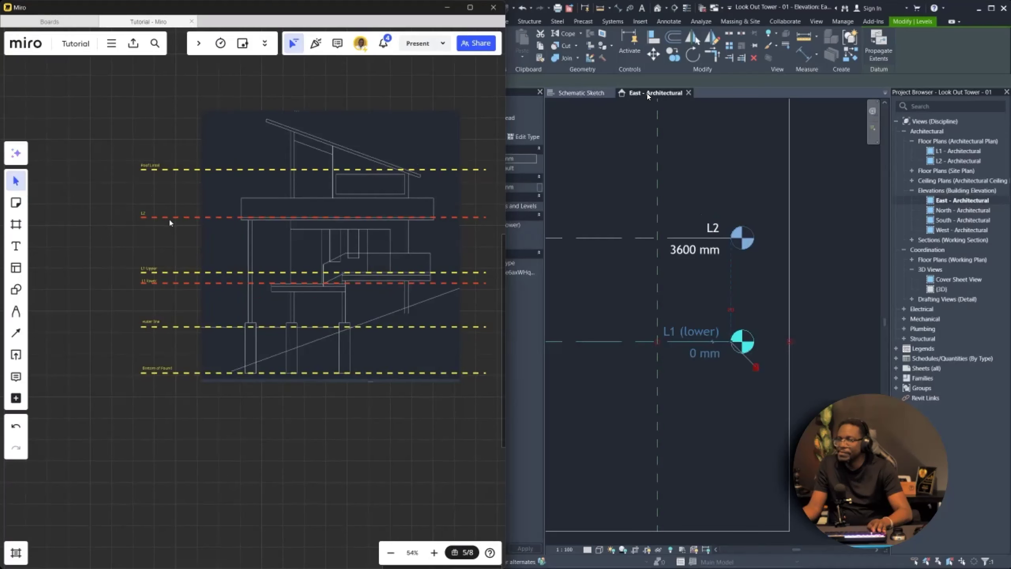
{"action": "scroll", "coordinate": [769, 270], "scroll_direction": "down", "scroll_amount": 2}
{"action": "left_click", "coordinate": [758, 269]}
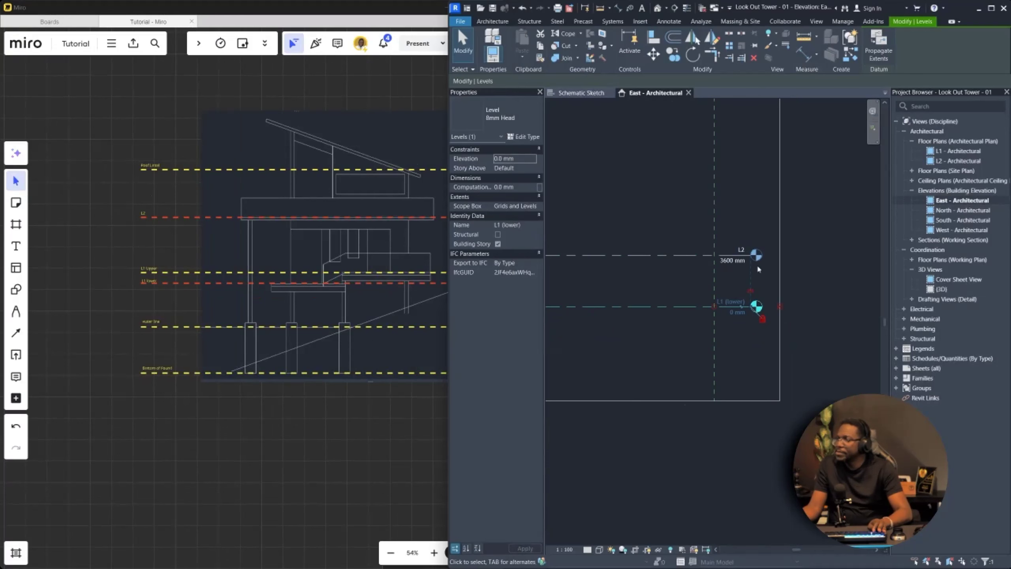
{"action": "left_click", "coordinate": [598, 94]}
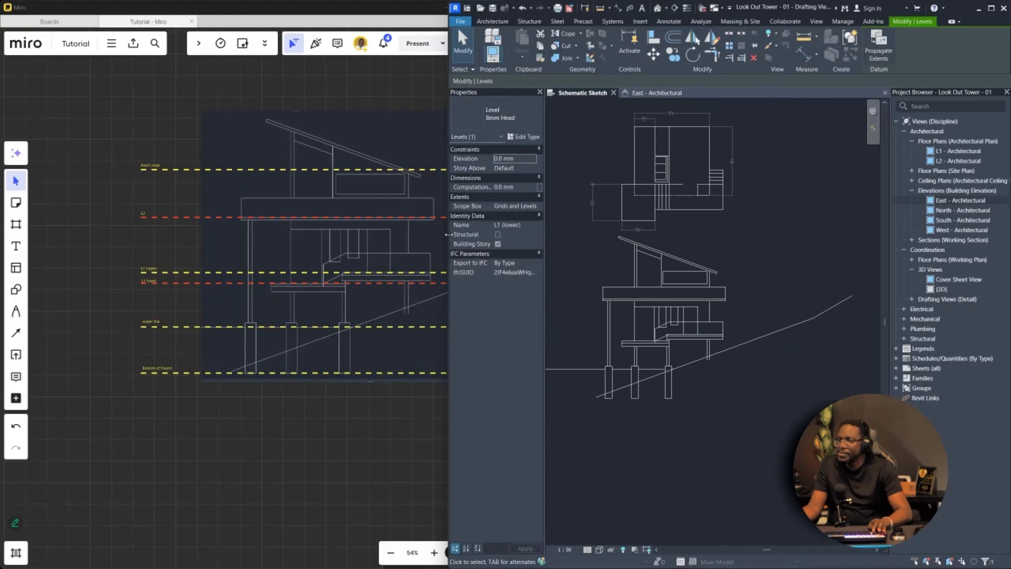
{"action": "left_click_drag", "start_coordinate": [449, 234], "coordinate": [276, 234]}
{"action": "scroll", "coordinate": [438, 335], "scroll_direction": "up", "scroll_amount": 3}
{"action": "middle_click_drag", "start_coordinate": [438, 335], "coordinate": [584, 335]}
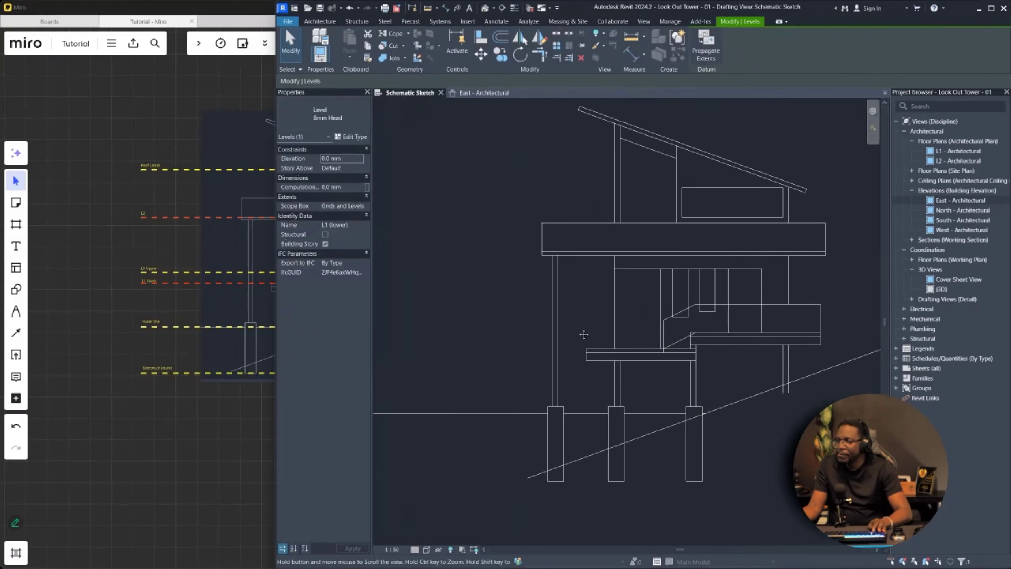
- Add an aligned dimension from the lower deck's top to the underside of the upper floor band and examine its value
{"action": "left_click", "coordinate": [634, 54]}
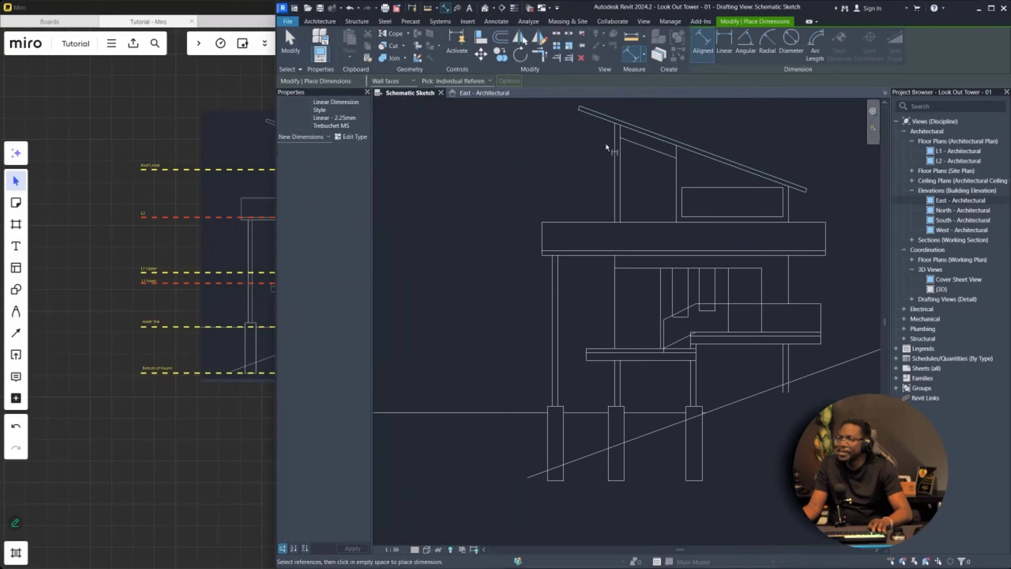
{"action": "scroll", "coordinate": [596, 335], "scroll_direction": "up", "scroll_amount": 2}
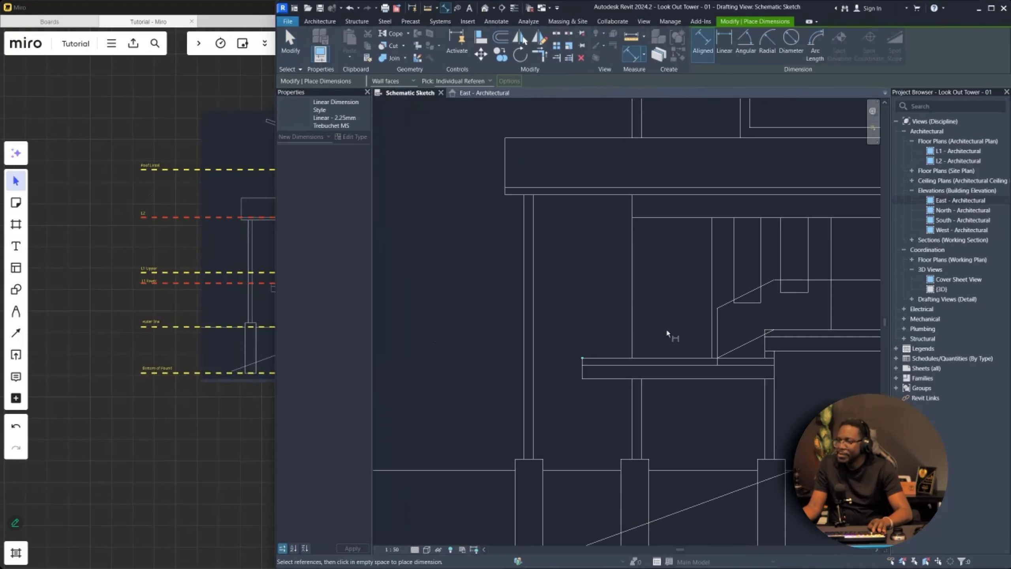
{"action": "left_click", "coordinate": [571, 197]}
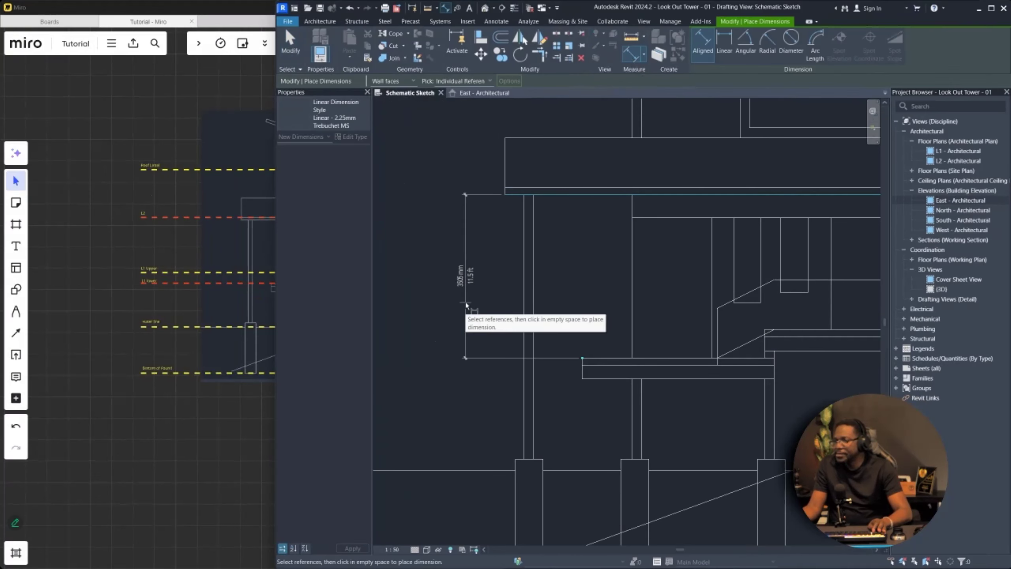
{"action": "left_click", "coordinate": [466, 305]}
{"action": "scroll", "coordinate": [478, 283], "scroll_direction": "up", "scroll_amount": 5}
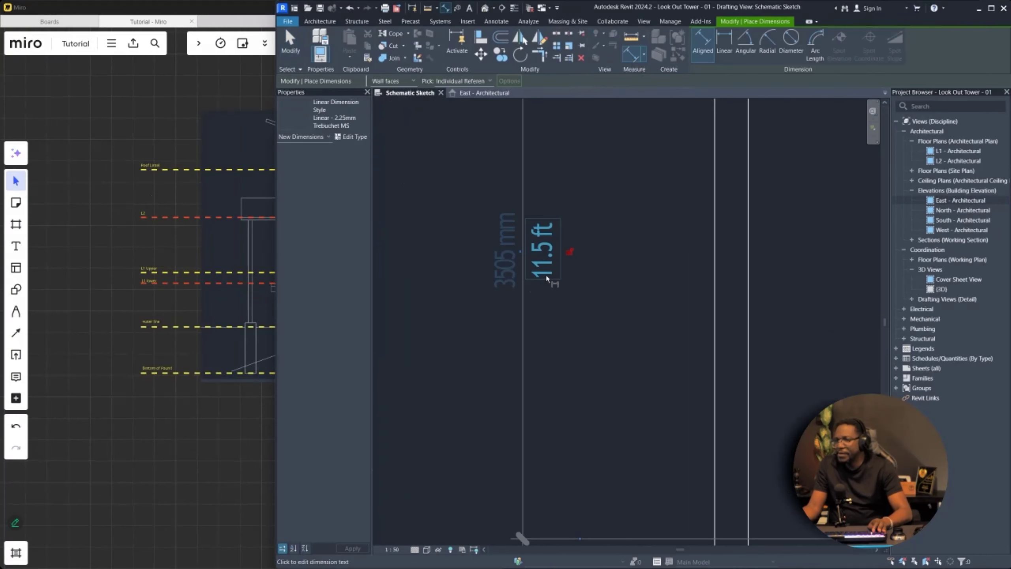
{"action": "scroll", "coordinate": [547, 278], "scroll_direction": "down", "scroll_amount": 5}
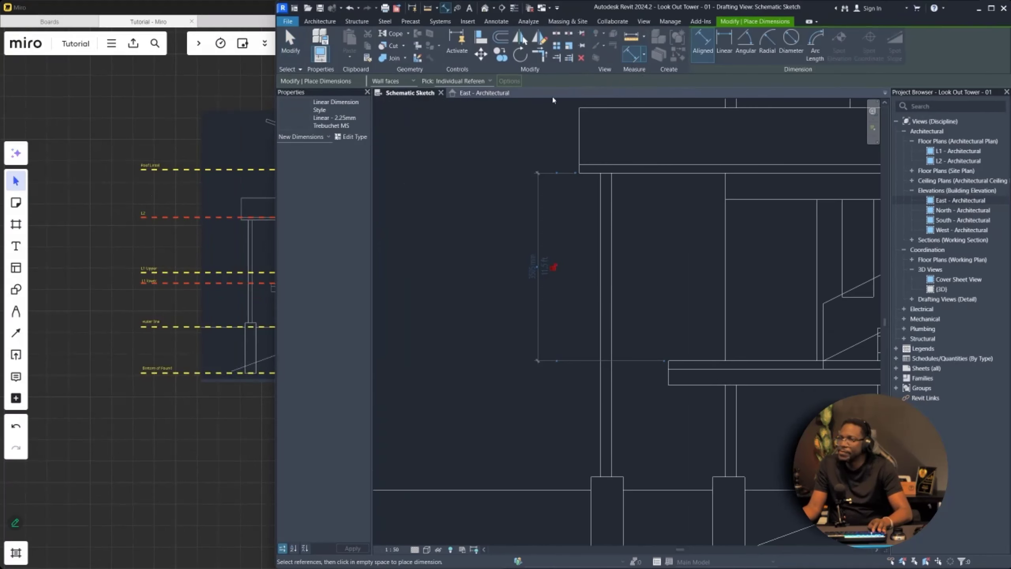
- Set the distance from level L1 (lower) to level L2 in the East elevation to 11'
{"action": "left_click", "coordinate": [484, 92]}
{"action": "scroll", "coordinate": [518, 275], "scroll_direction": "down", "scroll_amount": 3}
{"action": "scroll", "coordinate": [577, 281], "scroll_direction": "up", "scroll_amount": 5}
{"action": "key", "text": "Escape"}
{"action": "key", "text": "Escape"}
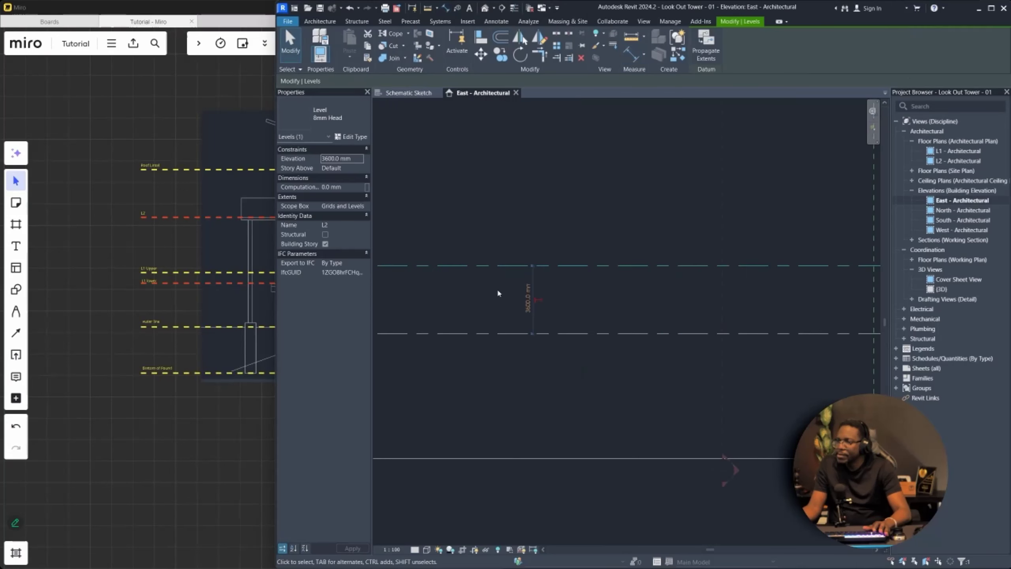
{"action": "middle_click_drag", "start_coordinate": [522, 303], "coordinate": [723, 296]}
{"action": "left_click", "coordinate": [729, 293]}
{"action": "type", "text": "11'"}
{"action": "key", "text": "Return"}
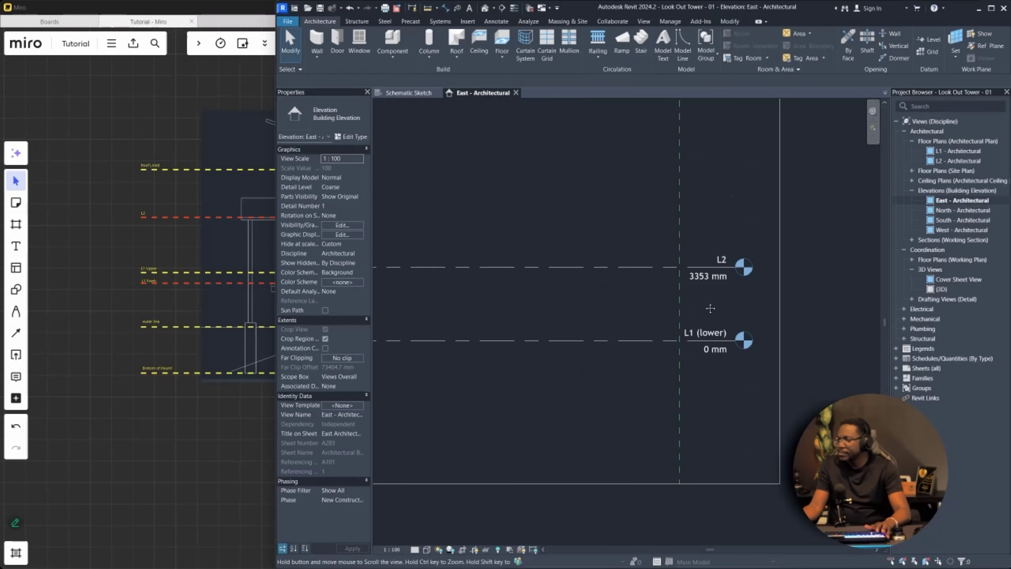
- Add an aligned dimension between the L2 and L1 (lower) level lines, placed beside the level heads
{"action": "scroll", "coordinate": [710, 308], "scroll_direction": "up", "scroll_amount": 5}
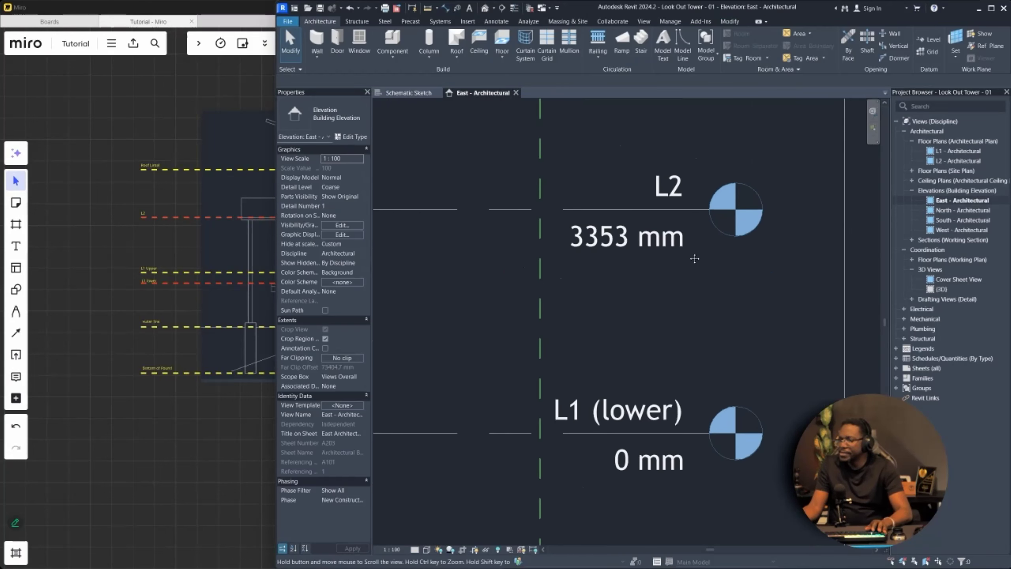
{"action": "middle_click_drag", "start_coordinate": [695, 258], "coordinate": [694, 230]}
{"action": "scroll", "coordinate": [657, 257], "scroll_direction": "down", "scroll_amount": 2}
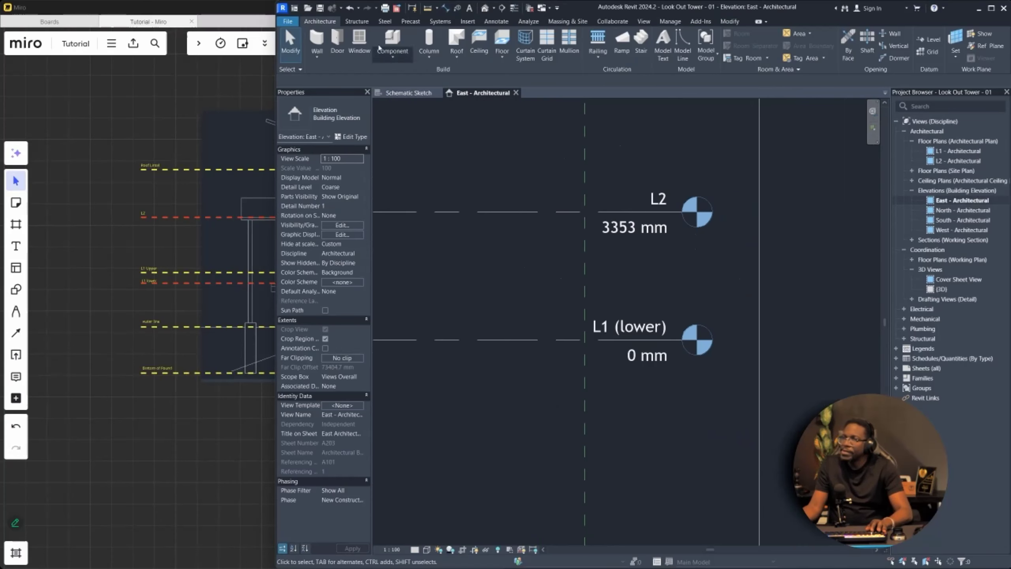
{"action": "left_click", "coordinate": [445, 8]}
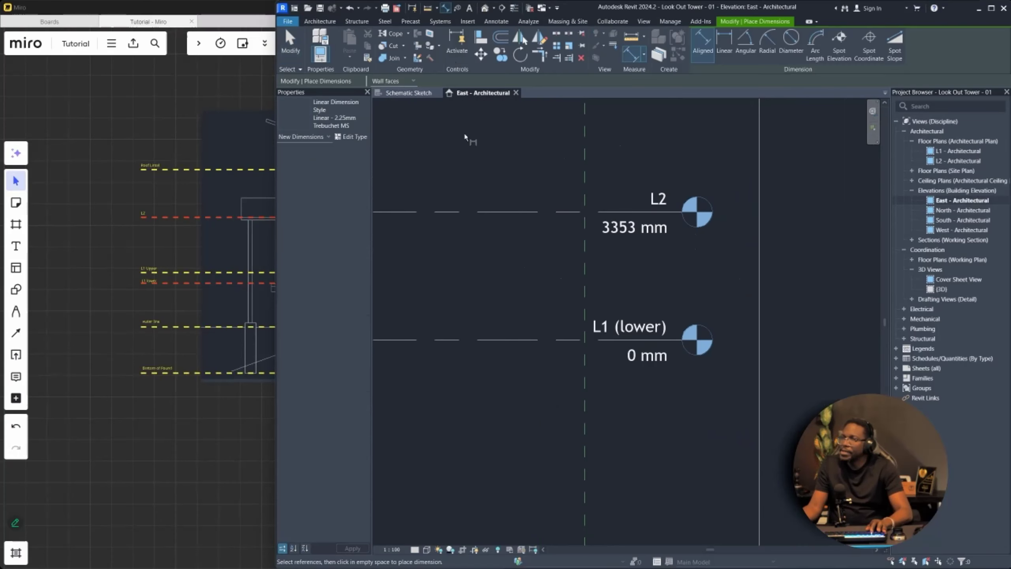
{"action": "left_click", "coordinate": [499, 212]}
{"action": "left_click", "coordinate": [515, 340]}
{"action": "left_click", "coordinate": [776, 279]}
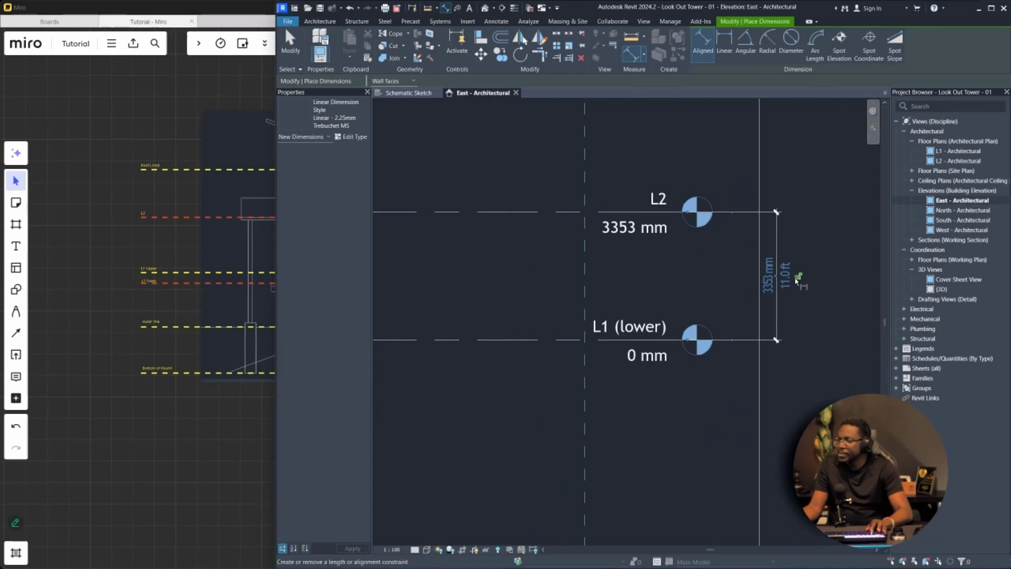
{"action": "scroll", "coordinate": [797, 281], "scroll_direction": "up", "scroll_amount": 3}
{"action": "scroll", "coordinate": [765, 291], "scroll_direction": "down", "scroll_amount": 3}
{"action": "scroll", "coordinate": [762, 297], "scroll_direction": "down", "scroll_amount": 8}
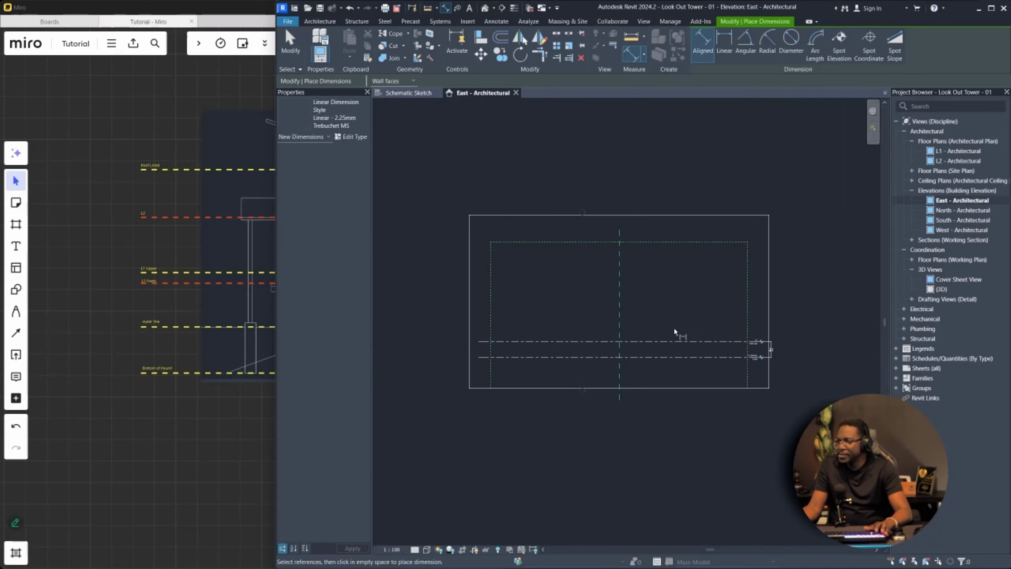
{"action": "scroll", "coordinate": [685, 302], "scroll_direction": "up", "scroll_amount": 3}
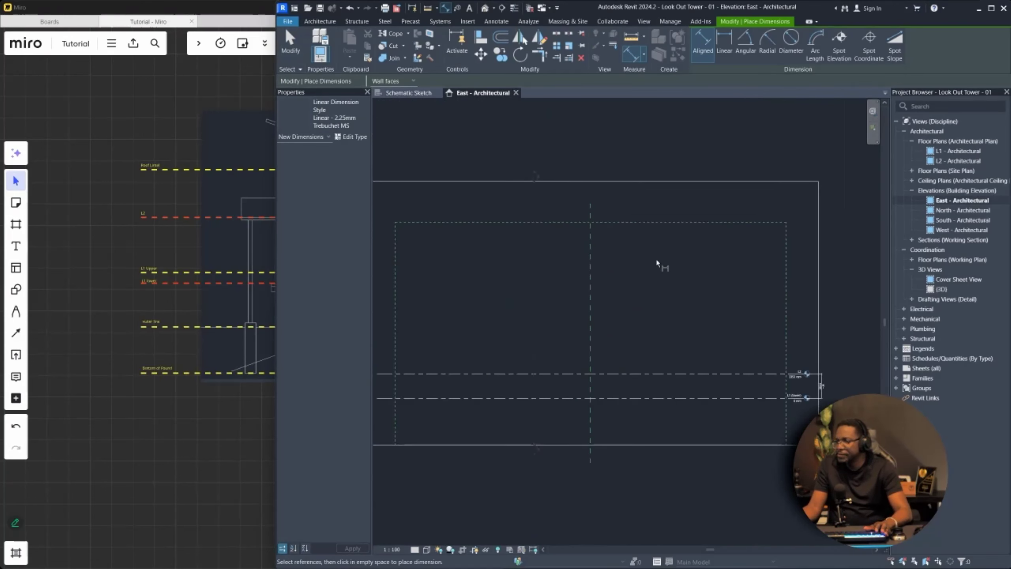
{"action": "key", "text": "Escape"}
{"action": "key", "text": "Escape"}
- Examine the Grids and Levels scope box and the East elevation's crop region
{"action": "left_click", "coordinate": [647, 223]}
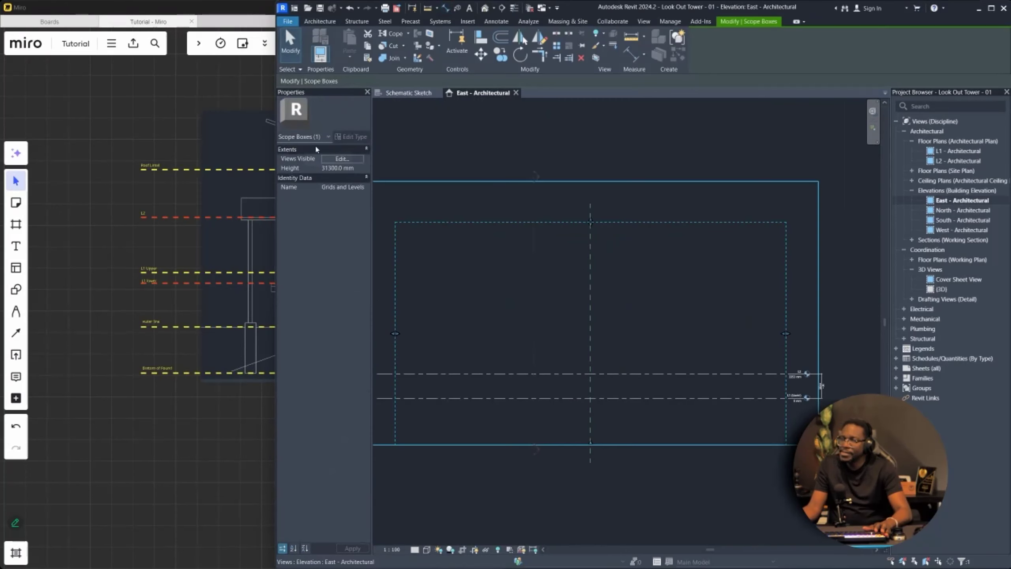
{"action": "middle_click_drag", "start_coordinate": [408, 223], "coordinate": [454, 211]}
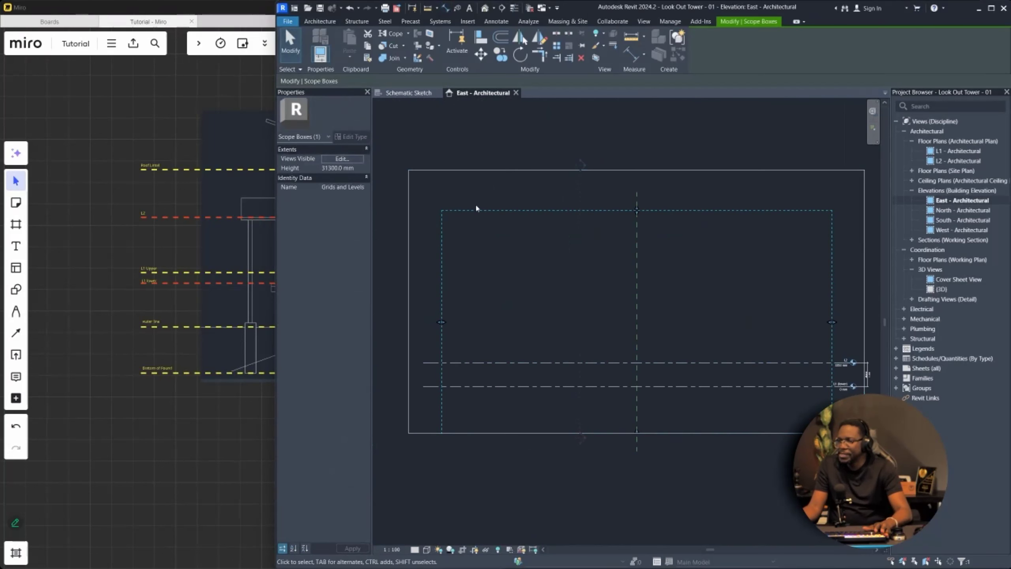
{"action": "left_click", "coordinate": [508, 170]}
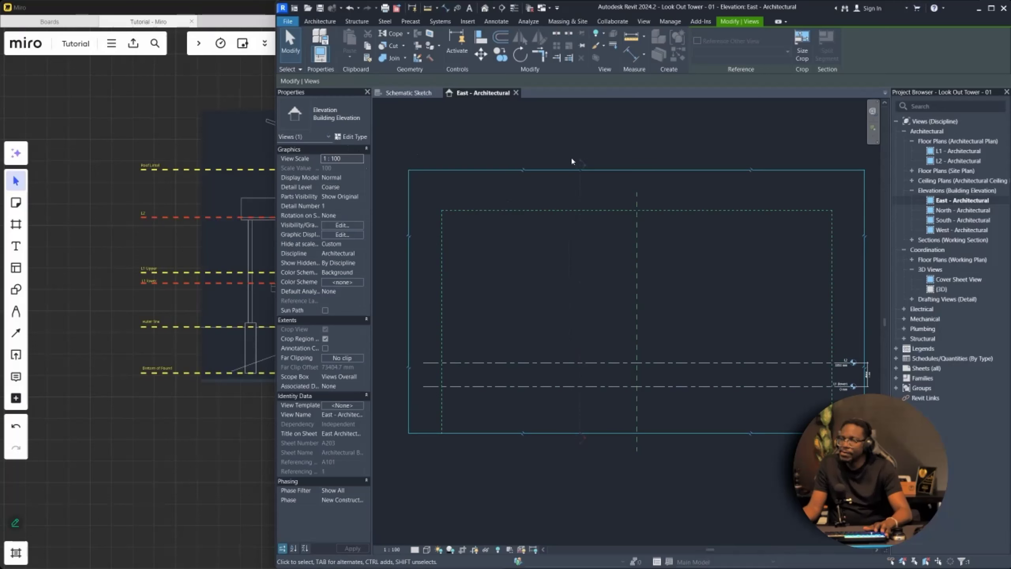
{"action": "middle_click_drag", "start_coordinate": [388, 244], "coordinate": [420, 240]}
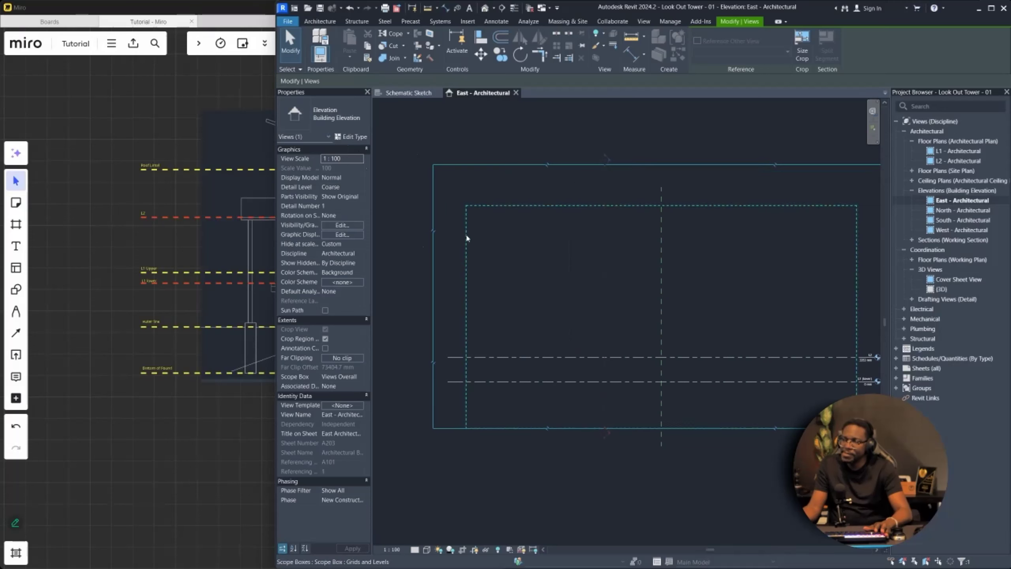
{"action": "scroll", "coordinate": [669, 268], "scroll_direction": "up", "scroll_amount": 2}
- Hide the vertical Center reference plane in the East elevation
{"action": "left_click", "coordinate": [659, 259]}
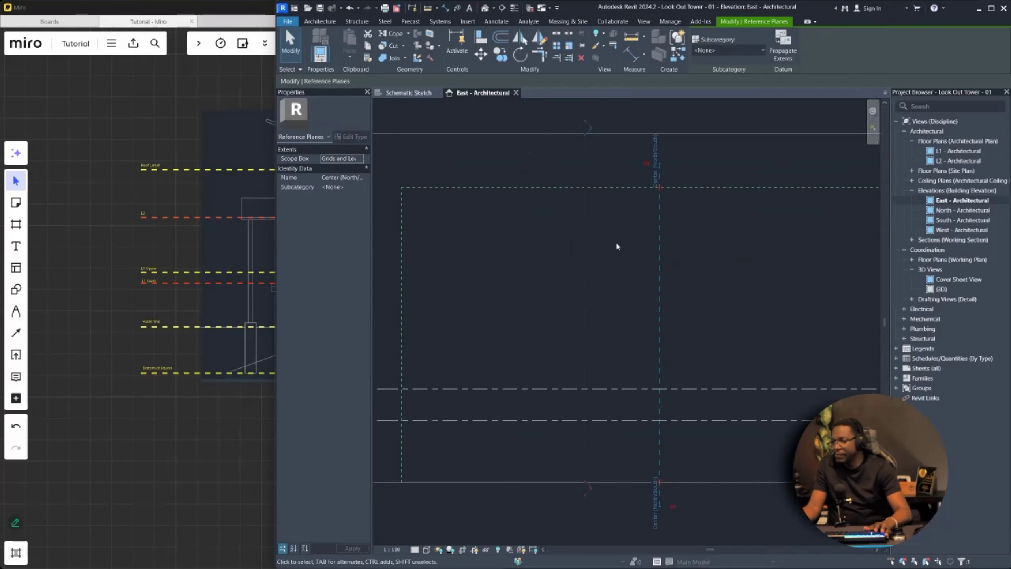
{"action": "middle_click_drag", "start_coordinate": [684, 322], "coordinate": [522, 267]}
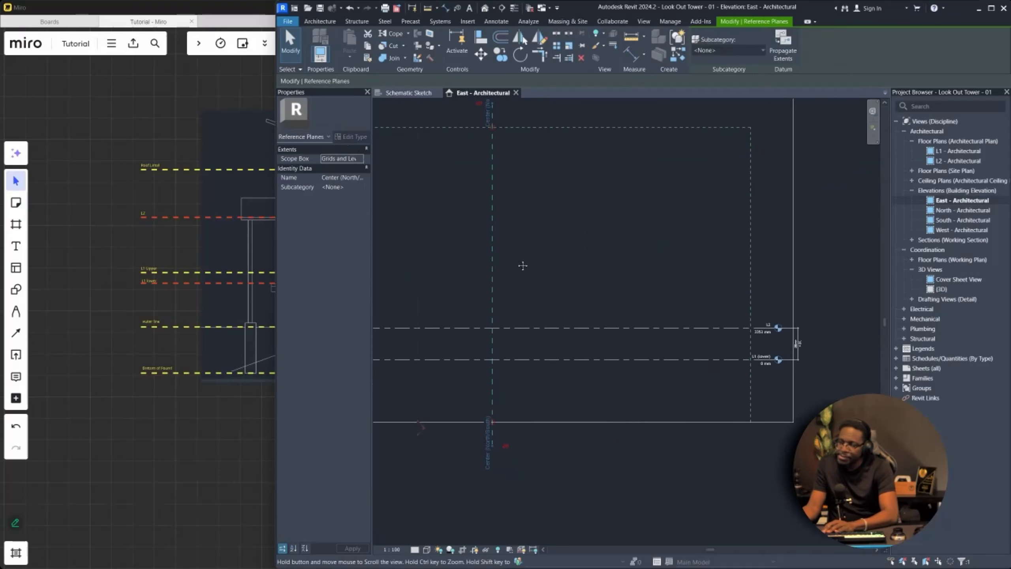
{"action": "key", "text": "e"}
{"action": "key", "text": "h"}
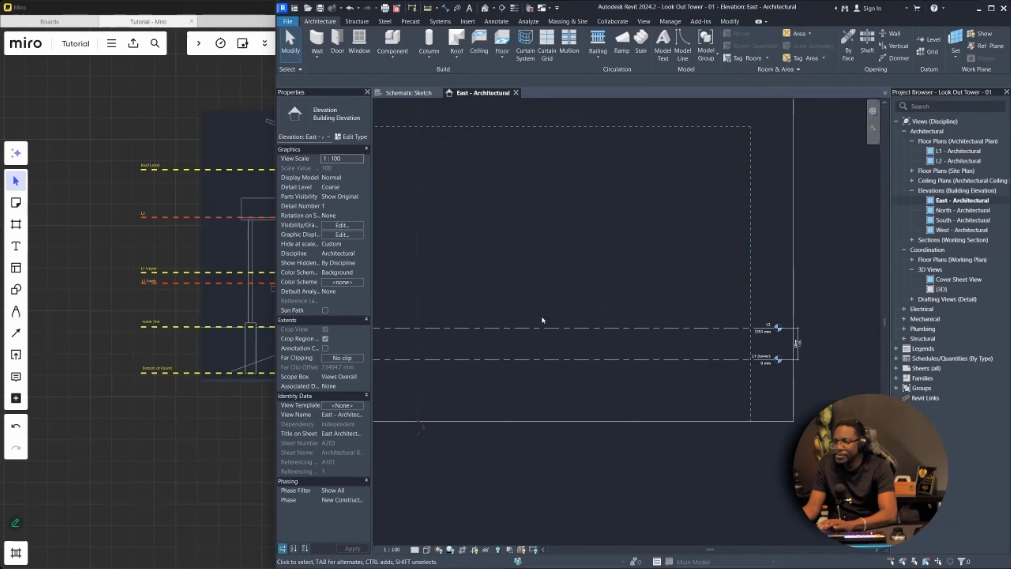
- Examine the Section 1 marker at the lower edge of the elevation's crop region and its properties
{"action": "middle_click_drag", "start_coordinate": [423, 364], "coordinate": [545, 337]}
{"action": "scroll", "coordinate": [544, 350], "scroll_direction": "up", "scroll_amount": 5}
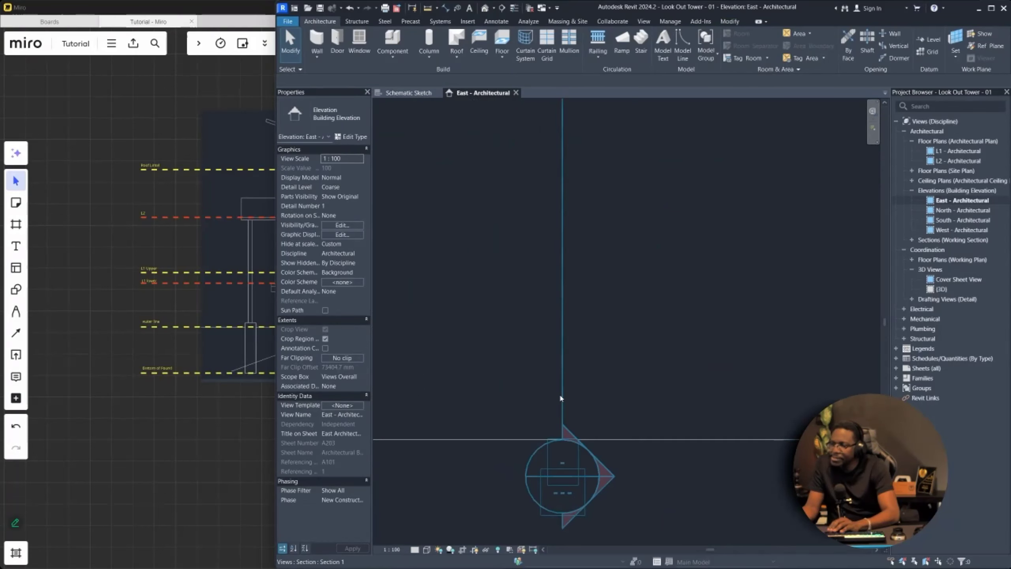
{"action": "left_click", "coordinate": [561, 394]}
{"action": "scroll", "coordinate": [557, 399], "scroll_direction": "down", "scroll_amount": 5}
{"action": "scroll", "coordinate": [571, 254], "scroll_direction": "down", "scroll_amount": 4}
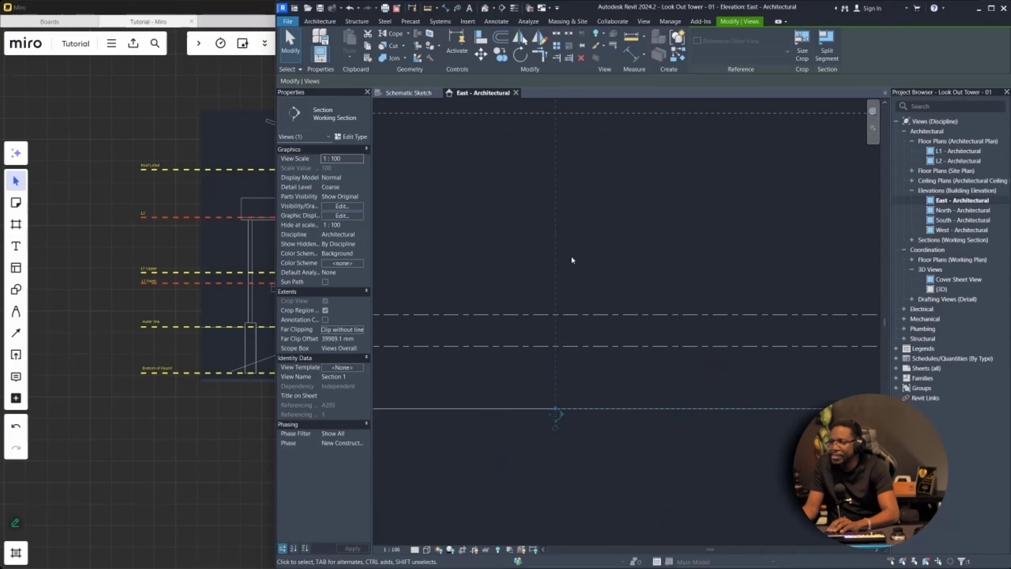
{"action": "scroll", "coordinate": [551, 146], "scroll_direction": "up", "scroll_amount": 5}
{"action": "scroll", "coordinate": [490, 219], "scroll_direction": "down", "scroll_amount": 6}
{"action": "key", "text": "Escape"}
- Compare the L2 and L1 (lower) heads in the East elevation with the level lines on the Miro section
{"action": "scroll", "coordinate": [605, 300], "scroll_direction": "up", "scroll_amount": 6}
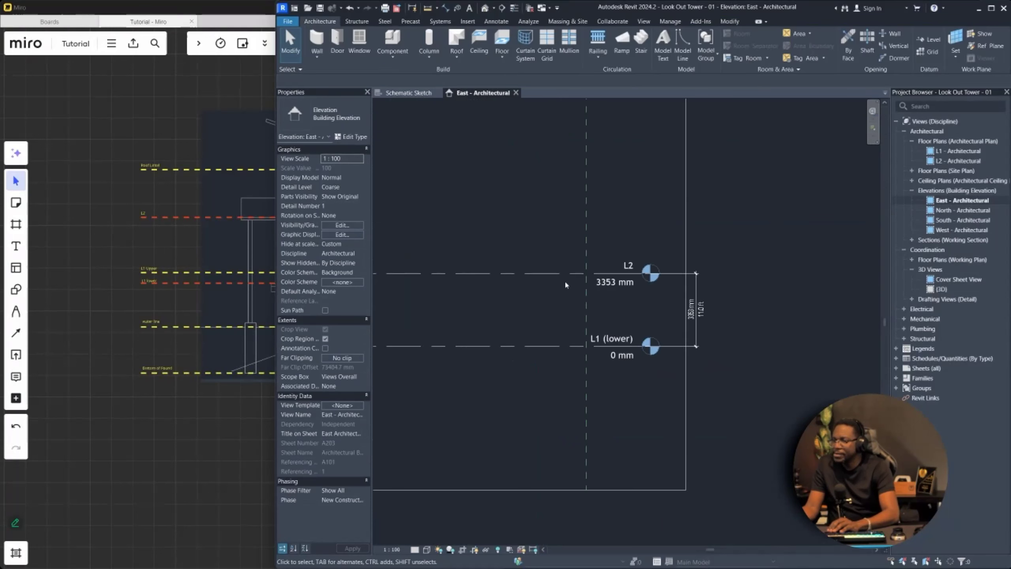
{"action": "scroll", "coordinate": [142, 279], "scroll_direction": "down", "scroll_amount": 2}
{"action": "mouse_move", "coordinate": [203, 261]}
{"action": "middle_mouse_down"}
{"action": "mouse_move", "coordinate": [137, 270]}
{"action": "mouse_move", "coordinate": [164, 302]}
{"action": "middle_mouse_up"}
{"action": "scroll", "coordinate": [110, 323], "scroll_direction": "up", "scroll_amount": 2}
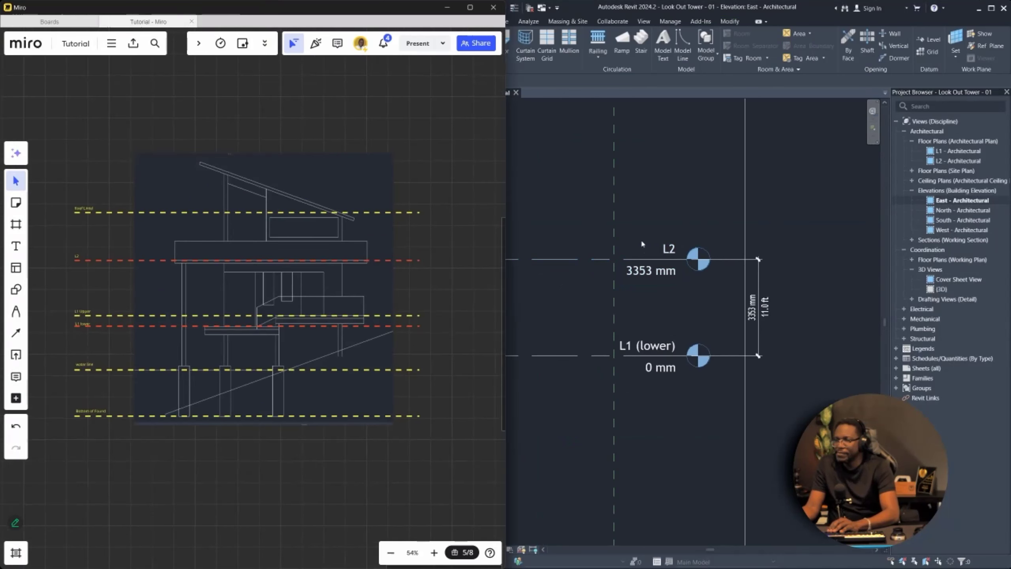
{"action": "left_click", "coordinate": [584, 337]}
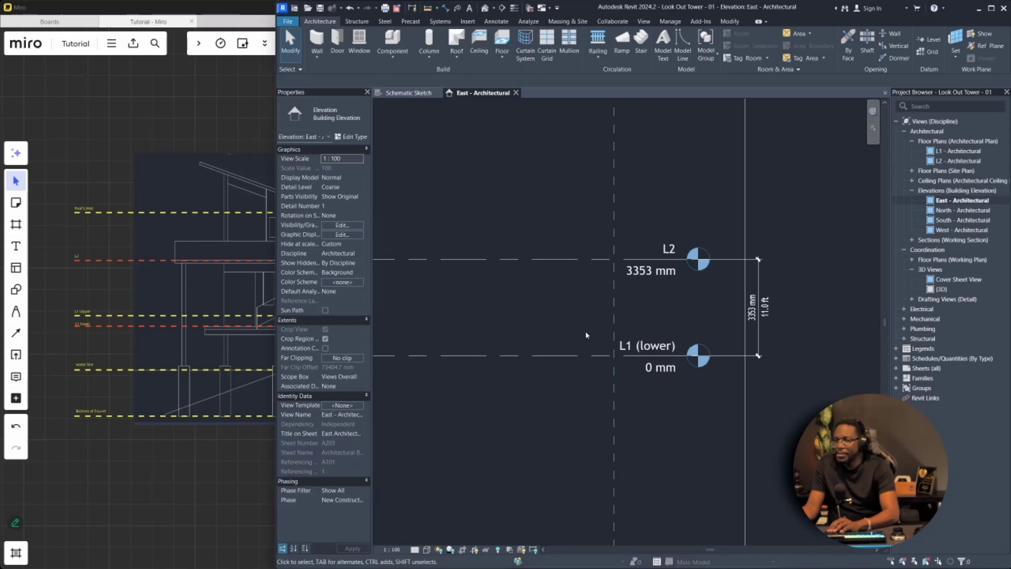
{"action": "middle_click_drag", "start_coordinate": [633, 316], "coordinate": [646, 311]}
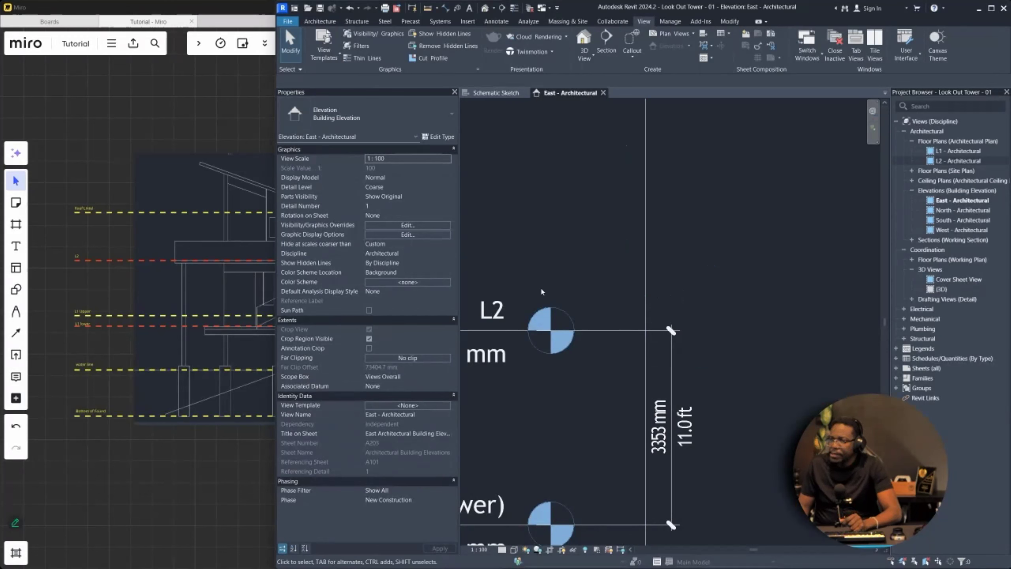
- Review the architectural tools available for circulation, model, datum and build elements
{"action": "left_click", "coordinate": [321, 21]}
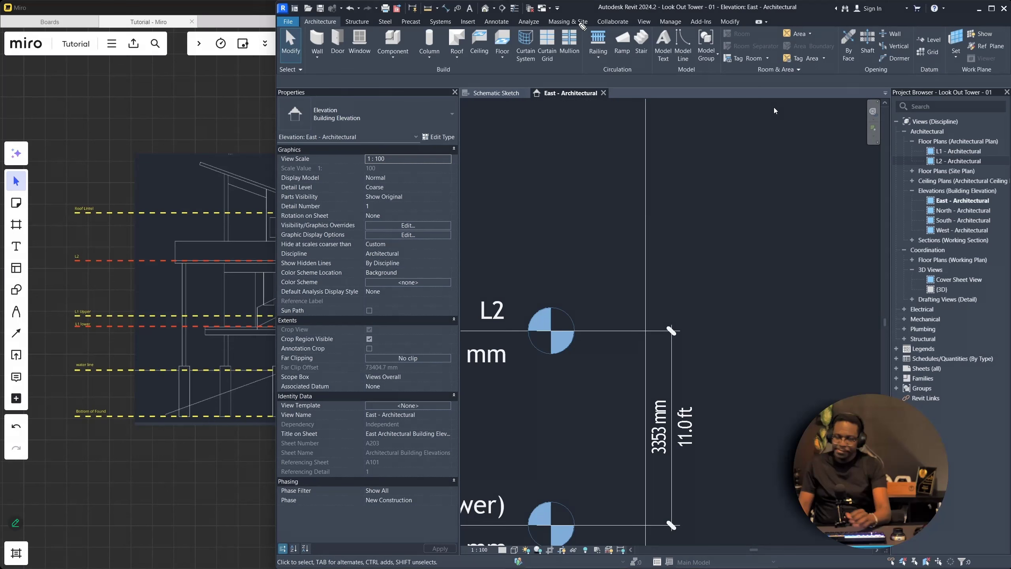
{"action": "mouse_move", "coordinate": [584, 75]}
{"action": "left_mouse_down"}
{"action": "mouse_move", "coordinate": [646, 80]}
{"action": "mouse_move", "coordinate": [651, 34]}
{"action": "mouse_move", "coordinate": [597, 24]}
{"action": "left_mouse_up"}
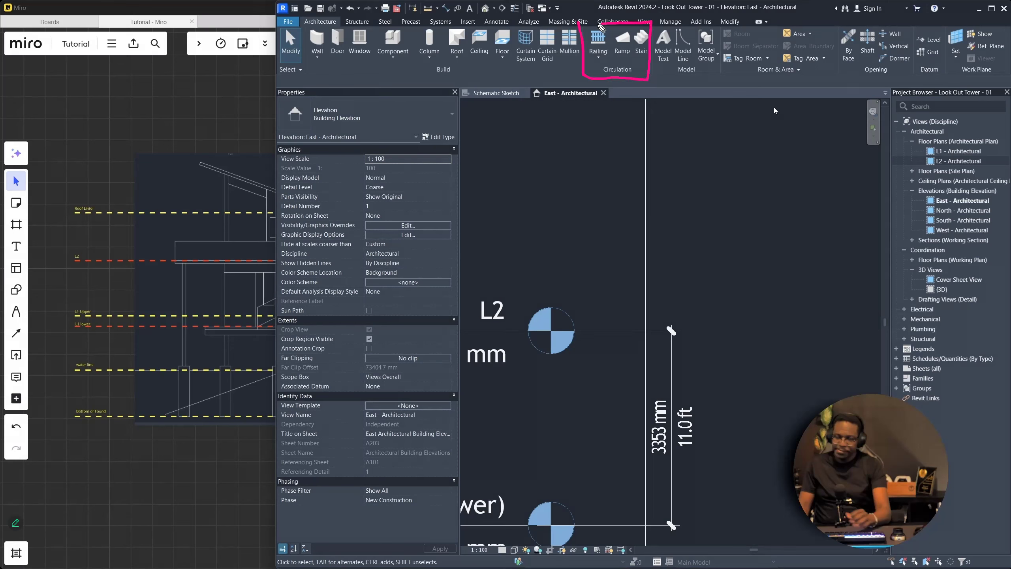
{"action": "mouse_move", "coordinate": [626, 128]}
{"action": "left_mouse_down"}
{"action": "mouse_move", "coordinate": [619, 76]}
{"action": "mouse_move", "coordinate": [702, 68]}
{"action": "left_mouse_up"}
{"action": "mouse_move", "coordinate": [651, 29]}
{"action": "left_mouse_down"}
{"action": "mouse_move", "coordinate": [653, 84]}
{"action": "mouse_move", "coordinate": [716, 84]}
{"action": "mouse_move", "coordinate": [719, 30]}
{"action": "mouse_move", "coordinate": [653, 28]}
{"action": "left_mouse_up"}
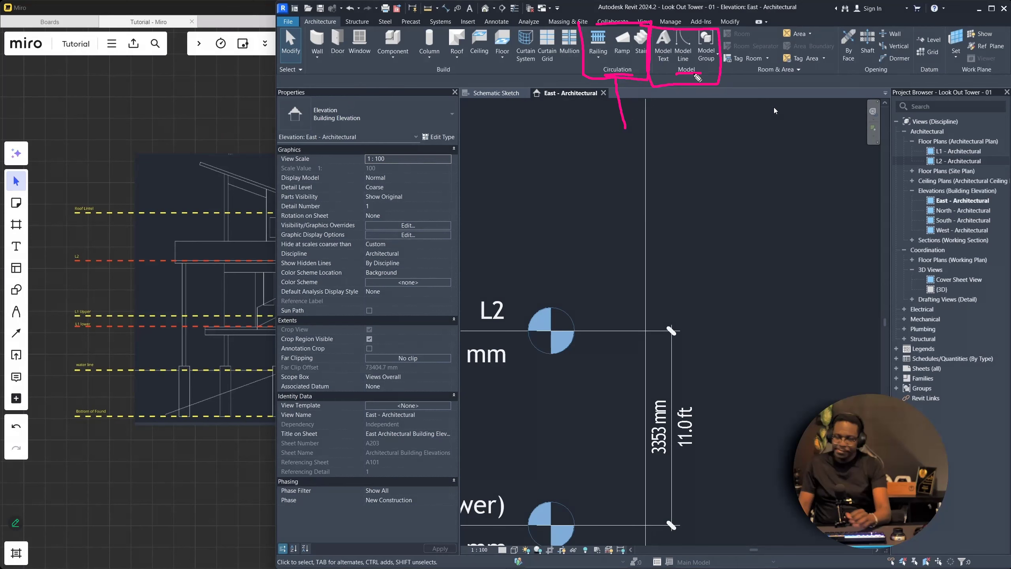
{"action": "left_click_drag", "start_coordinate": [920, 75], "coordinate": [943, 73]}
{"action": "mouse_move", "coordinate": [912, 24]}
{"action": "left_mouse_down"}
{"action": "mouse_move", "coordinate": [915, 86]}
{"action": "mouse_move", "coordinate": [942, 85]}
{"action": "mouse_move", "coordinate": [947, 23]}
{"action": "mouse_move", "coordinate": [915, 22]}
{"action": "left_mouse_up"}
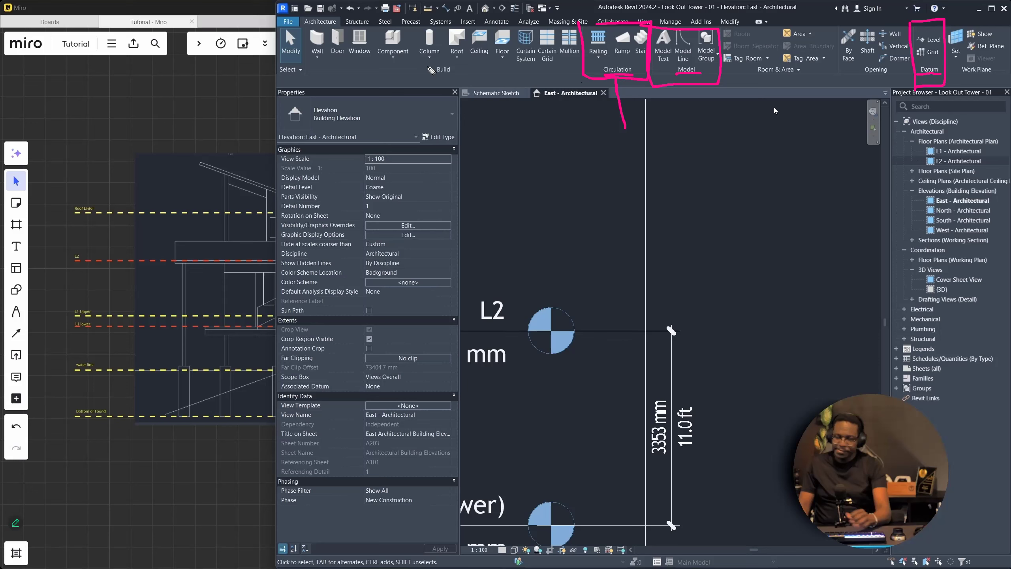
{"action": "left_click_drag", "start_coordinate": [458, 79], "coordinate": [450, 68]}
{"action": "left_click_drag", "start_coordinate": [446, 103], "coordinate": [443, 83]}
{"action": "mouse_move", "coordinate": [438, 91]}
{"action": "left_mouse_down"}
{"action": "mouse_move", "coordinate": [443, 82]}
{"action": "mouse_move", "coordinate": [449, 90]}
{"action": "left_mouse_up"}
{"action": "key", "text": "Escape"}
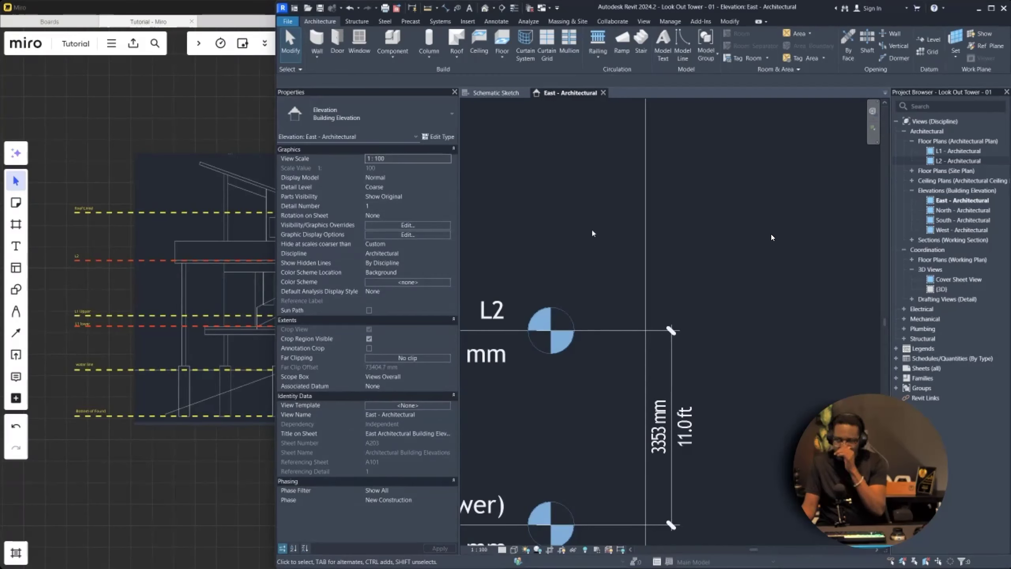
- Save the project and draw a new No Head level line 2500 mm above L2, with a plan view created for it
{"action": "left_click", "coordinate": [930, 42]}
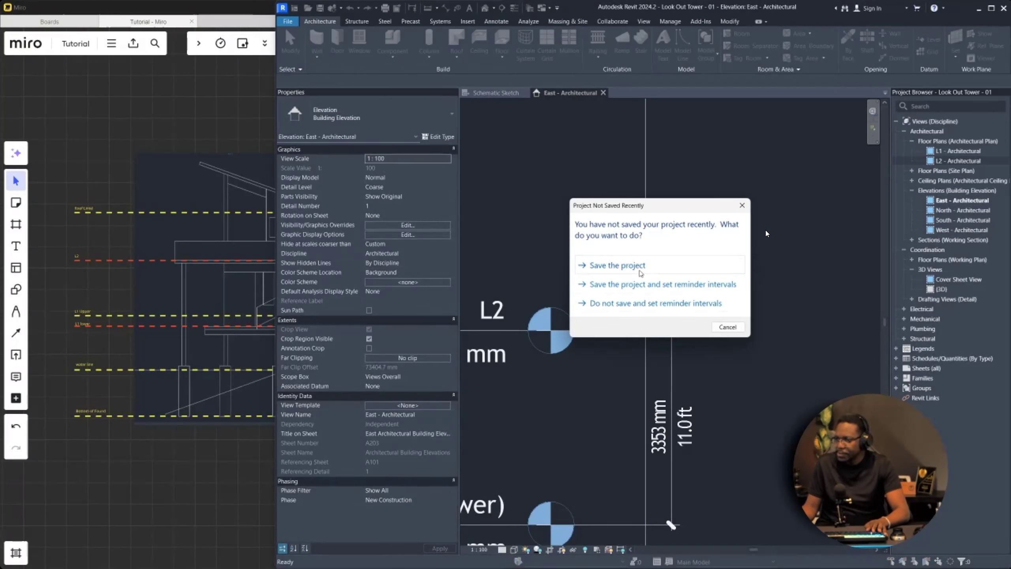
{"action": "left_click", "coordinate": [639, 270]}
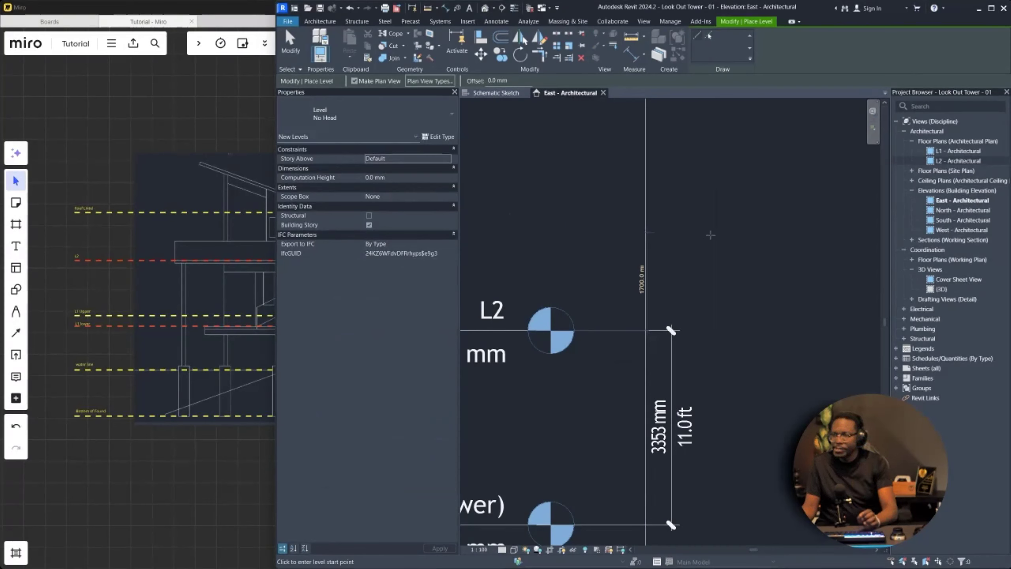
{"action": "scroll", "coordinate": [714, 236], "scroll_direction": "down", "scroll_amount": 1}
{"action": "scroll", "coordinate": [689, 232], "scroll_direction": "up", "scroll_amount": 1}
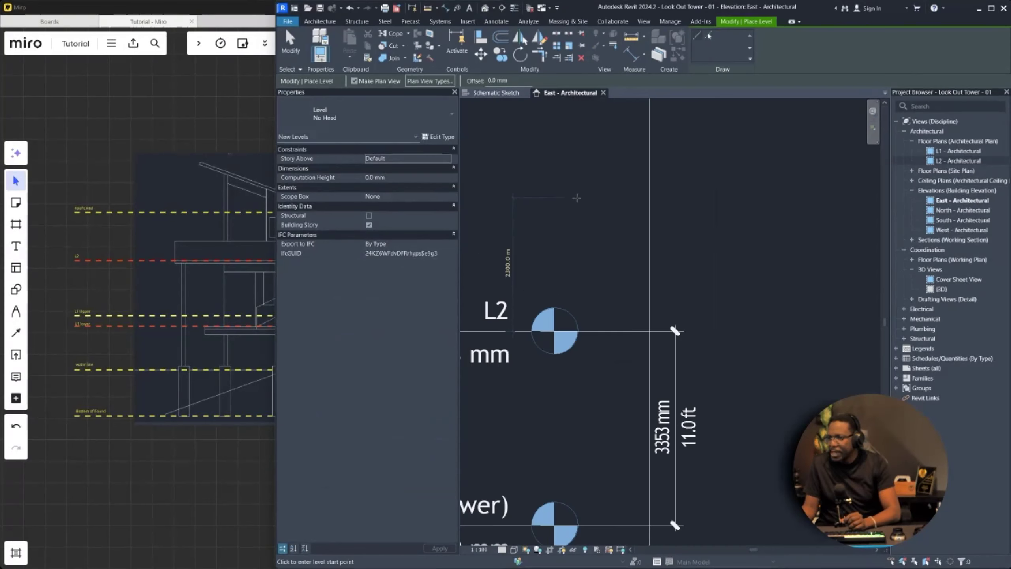
{"action": "left_click", "coordinate": [525, 186]}
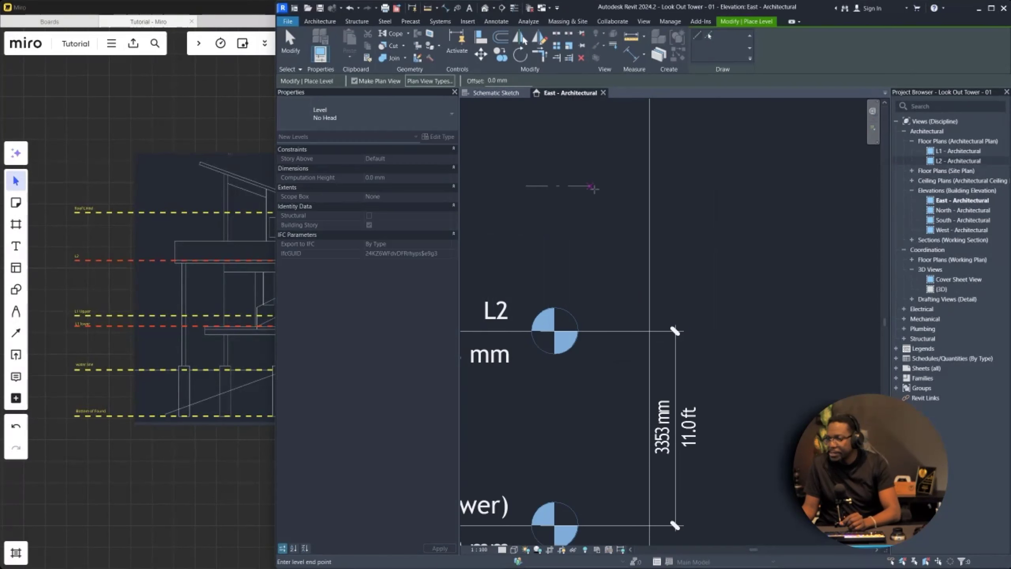
{"action": "left_click", "coordinate": [711, 185]}
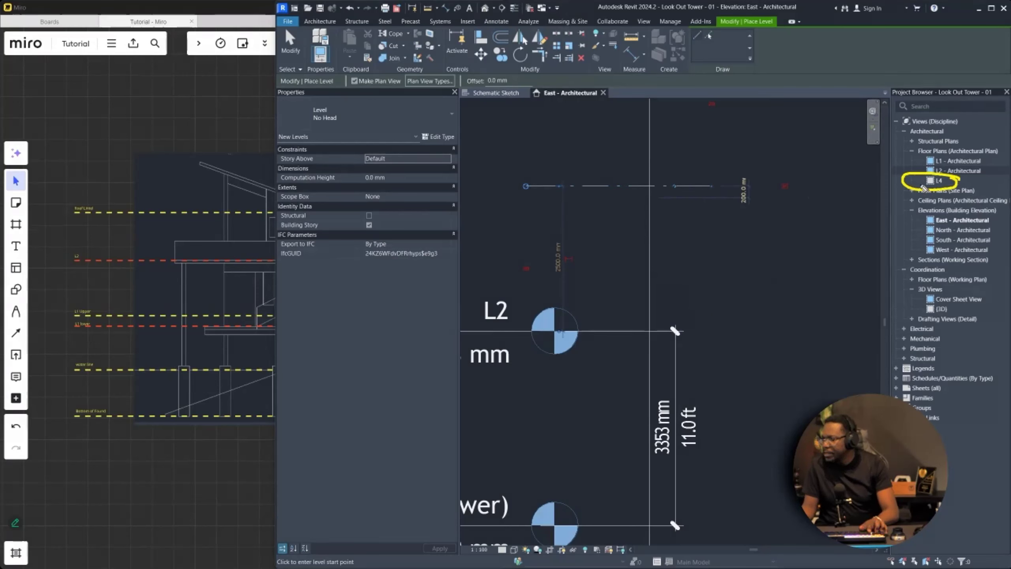
- Compare the new level line with its L4 floor plan entry and with the L2 level's head
{"action": "mouse_move", "coordinate": [936, 187]}
{"action": "left_mouse_down"}
{"action": "mouse_move", "coordinate": [781, 167]}
{"action": "mouse_move", "coordinate": [712, 179]}
{"action": "left_mouse_up"}
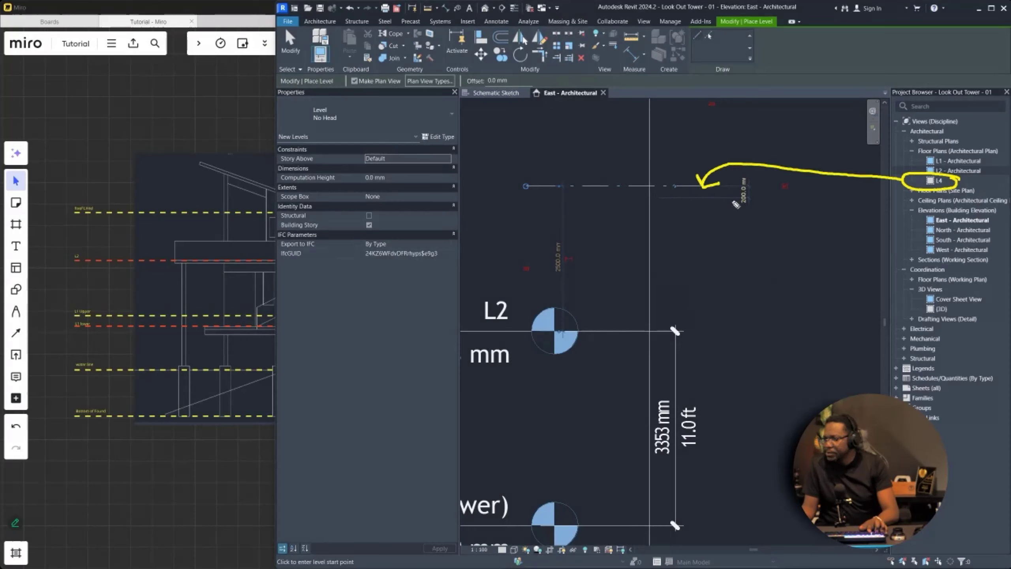
{"action": "left_click_drag", "start_coordinate": [588, 185], "coordinate": [565, 308]}
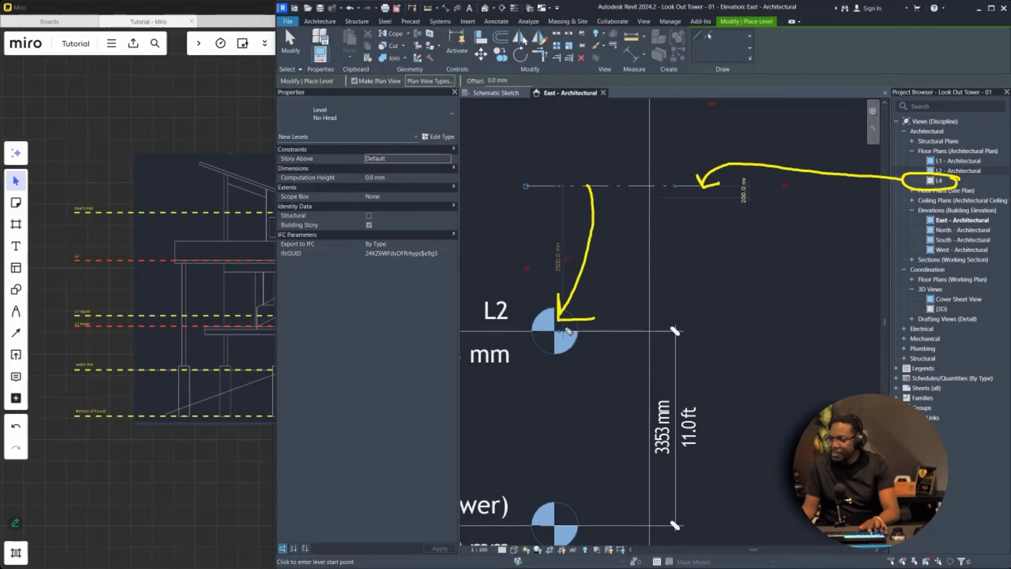
{"action": "mouse_move", "coordinate": [536, 296]}
{"action": "left_mouse_down"}
{"action": "mouse_move", "coordinate": [607, 359]}
{"action": "mouse_move", "coordinate": [538, 315]}
{"action": "left_mouse_up"}
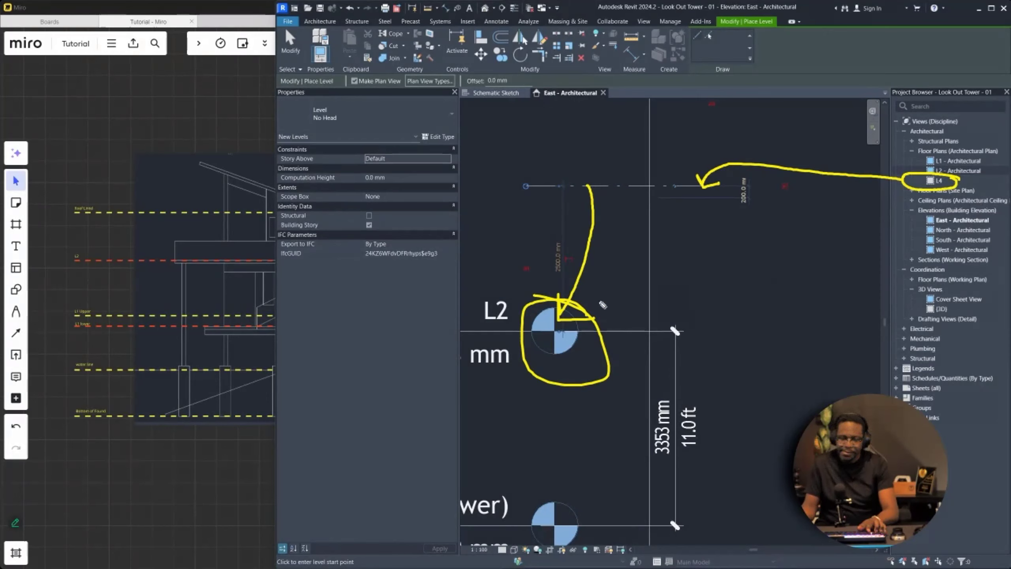
{"action": "key", "text": "e"}
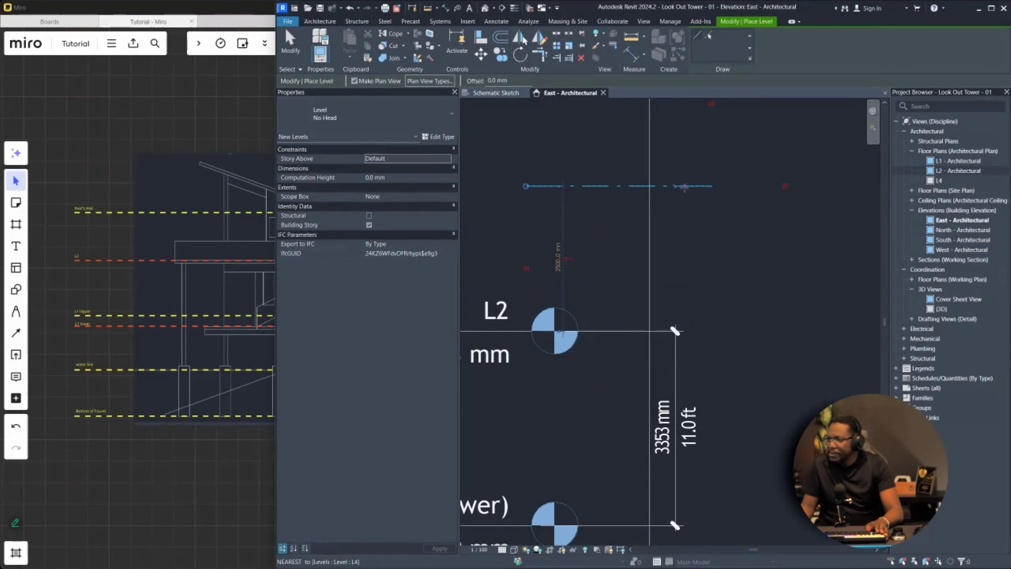
- Try the Arch_8mm Head (Symbol Both Ends) type on the new L4 level, and settle on 8mm Head
{"action": "key", "text": "Escape"}
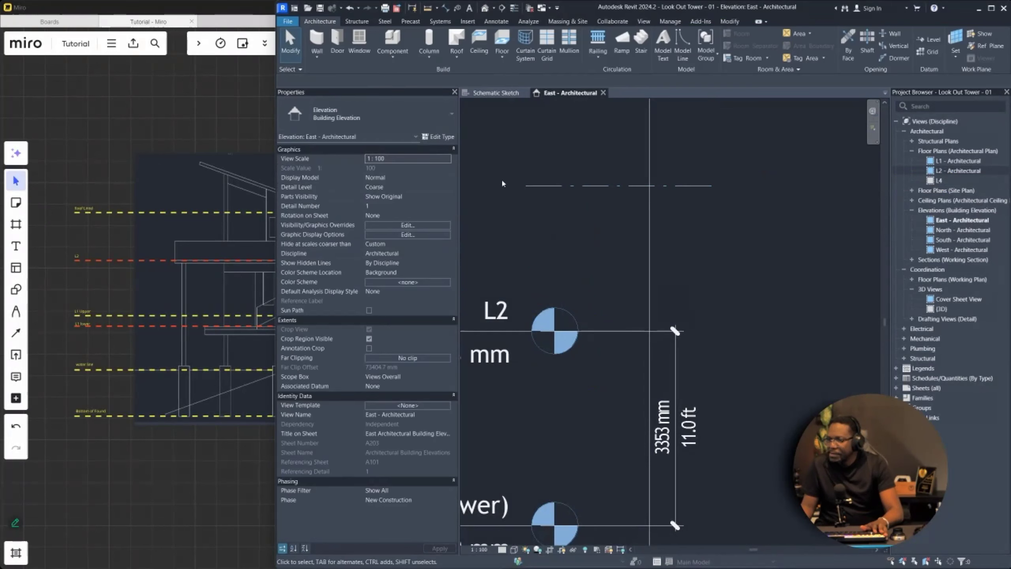
{"action": "left_click", "coordinate": [623, 185]}
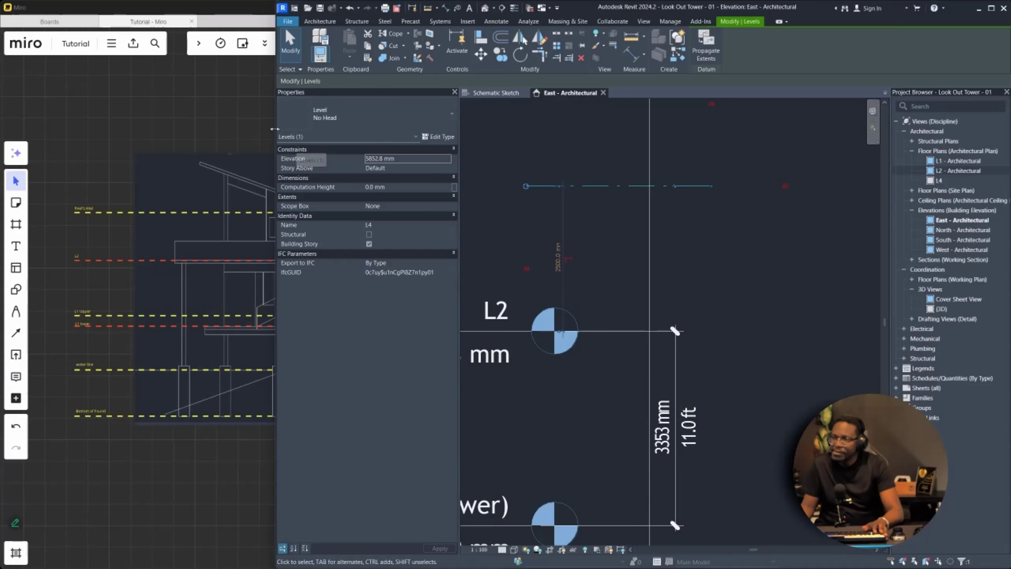
{"action": "left_click_drag", "start_coordinate": [274, 129], "coordinate": [0, 129]}
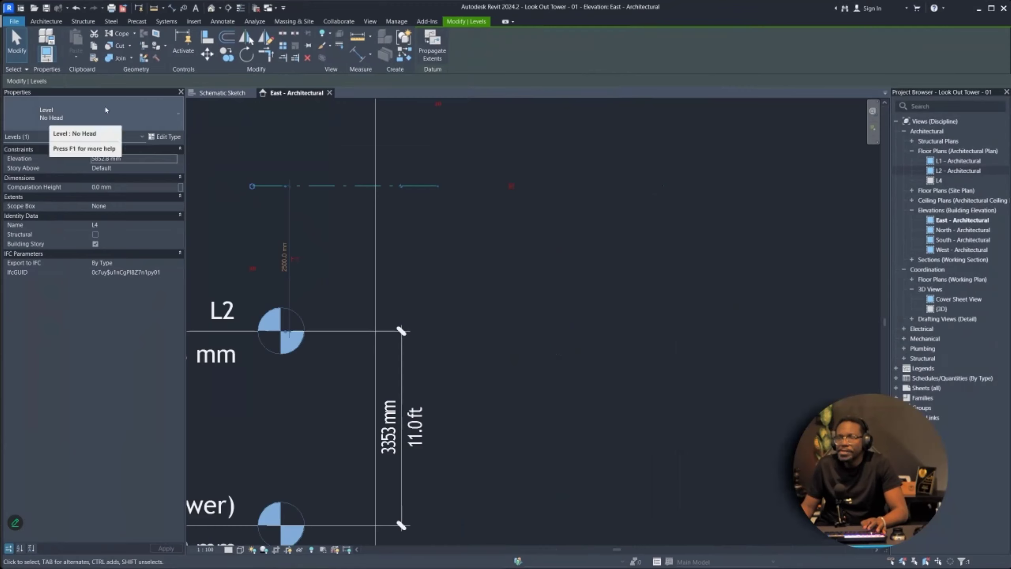
{"action": "left_click", "coordinate": [170, 116]}
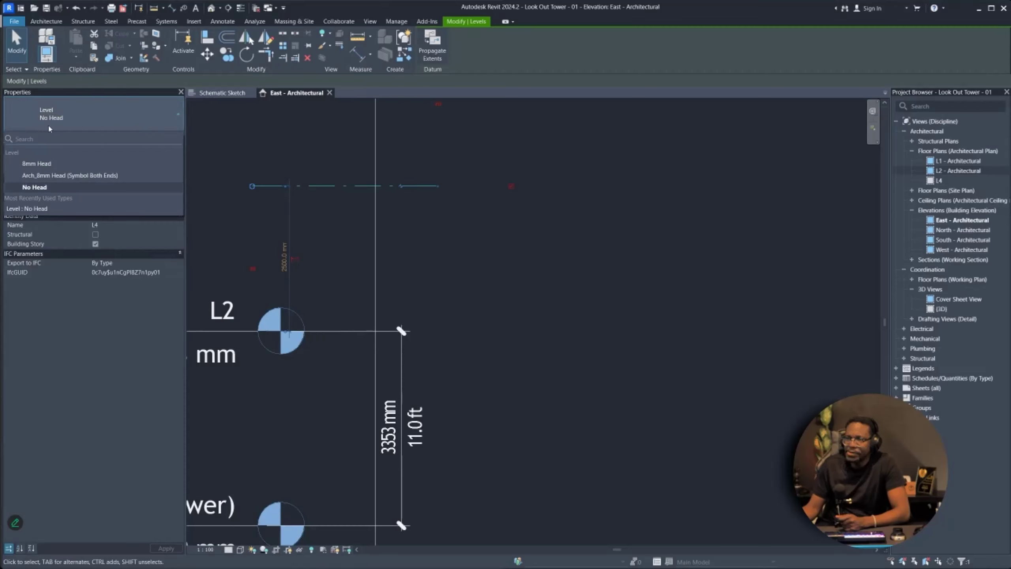
{"action": "left_click", "coordinate": [88, 124]}
{"action": "left_click", "coordinate": [146, 119]}
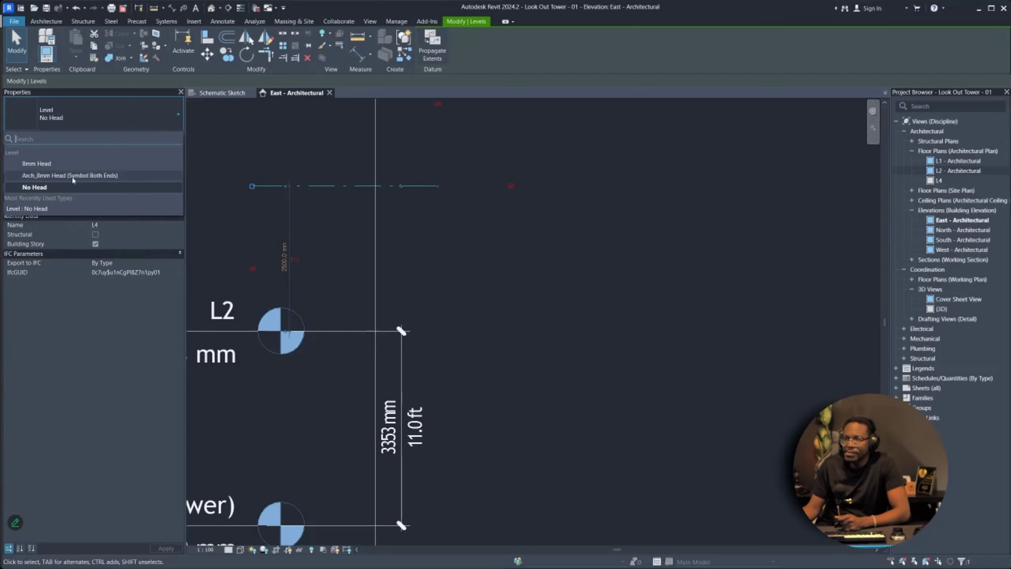
{"action": "left_click", "coordinate": [95, 180]}
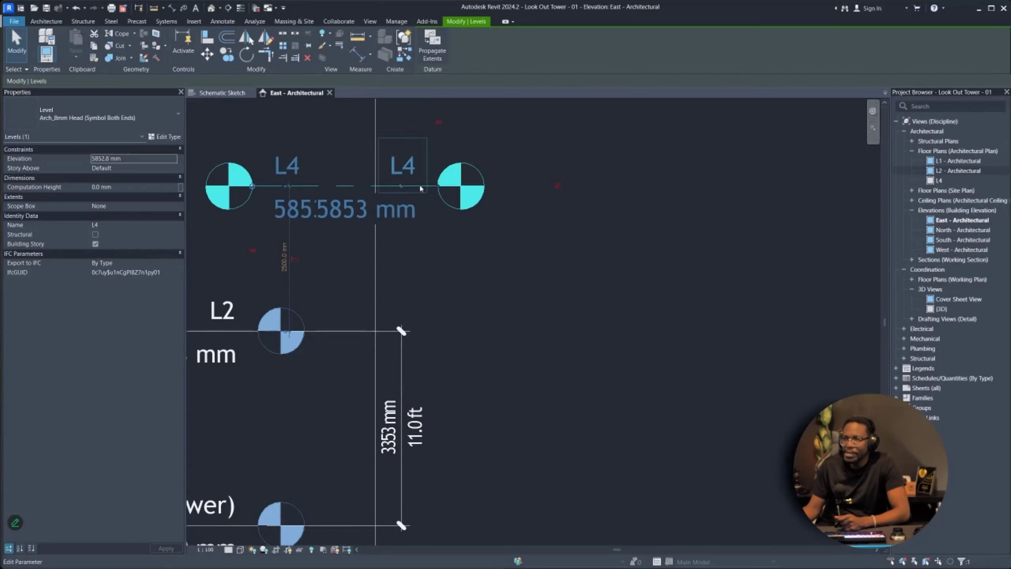
{"action": "left_click", "coordinate": [107, 115]}
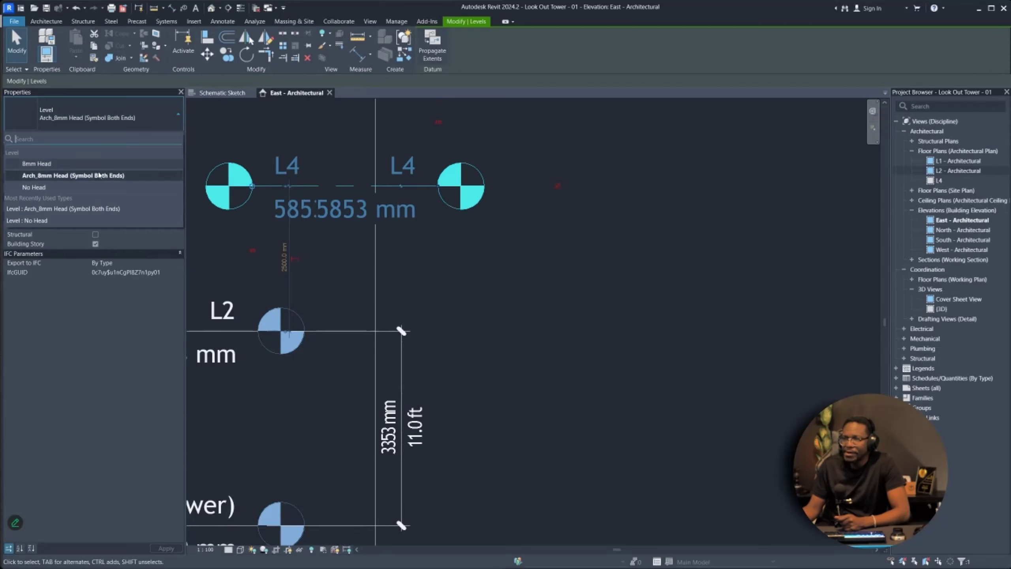
{"action": "left_click", "coordinate": [53, 167]}
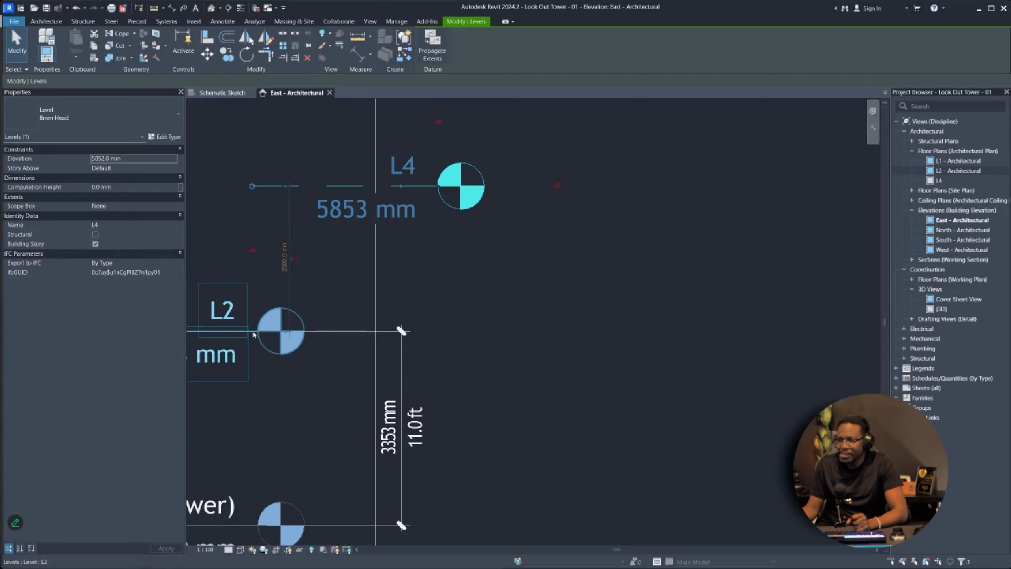
- Stretch the headless end of the L4 level line outward past the dashed scope box boundary
{"action": "scroll", "coordinate": [253, 334], "scroll_direction": "down", "scroll_amount": 5}
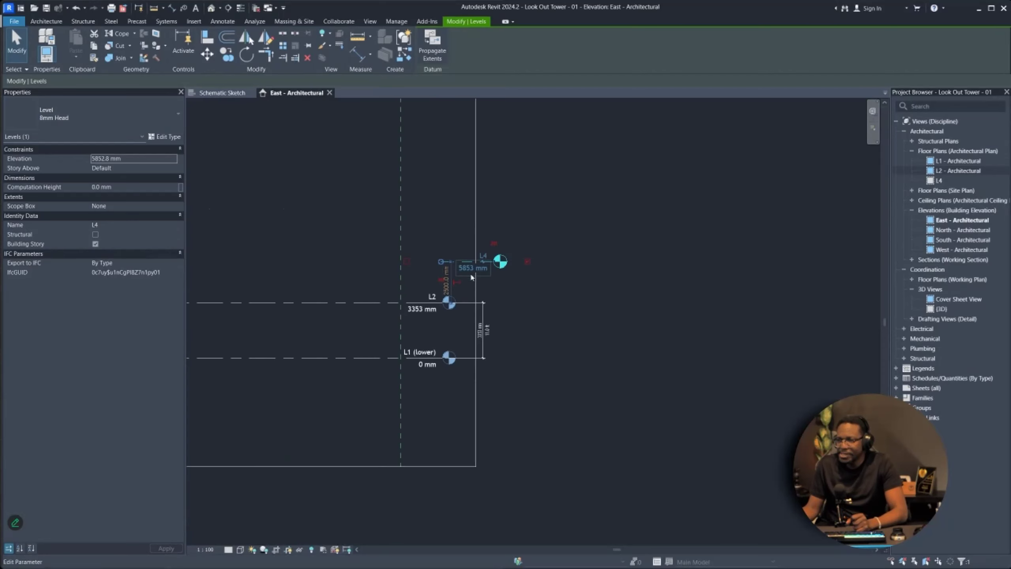
{"action": "scroll", "coordinate": [417, 328], "scroll_direction": "down", "scroll_amount": 6}
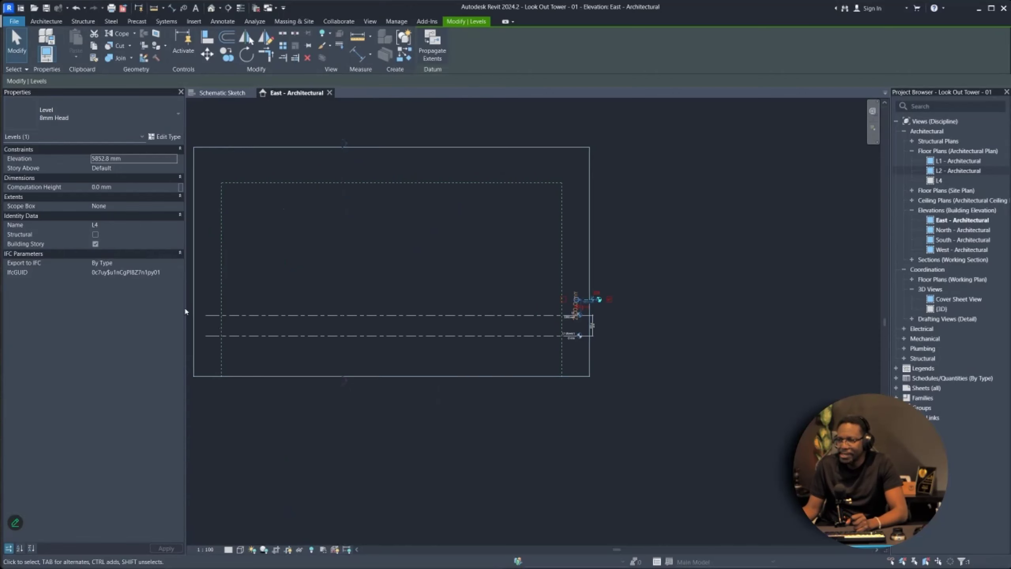
{"action": "scroll", "coordinate": [651, 310], "scroll_direction": "up", "scroll_amount": 10}
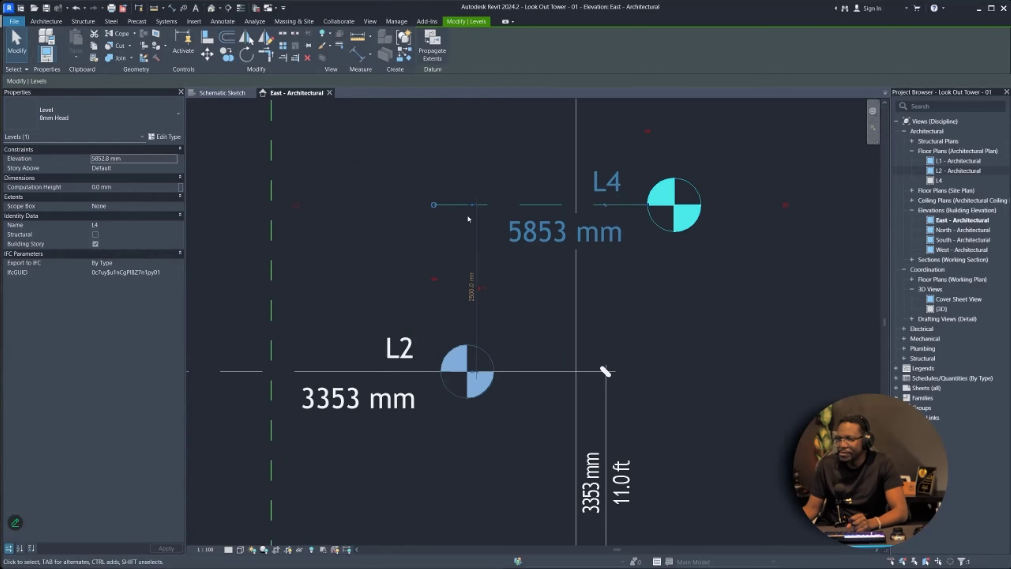
{"action": "left_click_drag", "start_coordinate": [434, 204], "coordinate": [234, 204]}
{"action": "scroll", "coordinate": [571, 211], "scroll_direction": "down", "scroll_amount": 2}
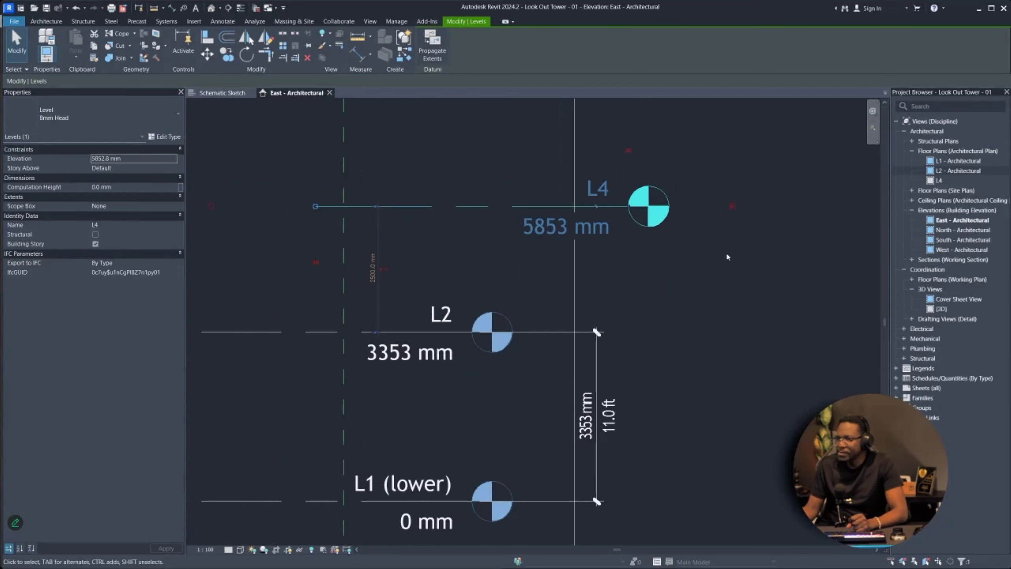
{"action": "key", "text": "Escape"}
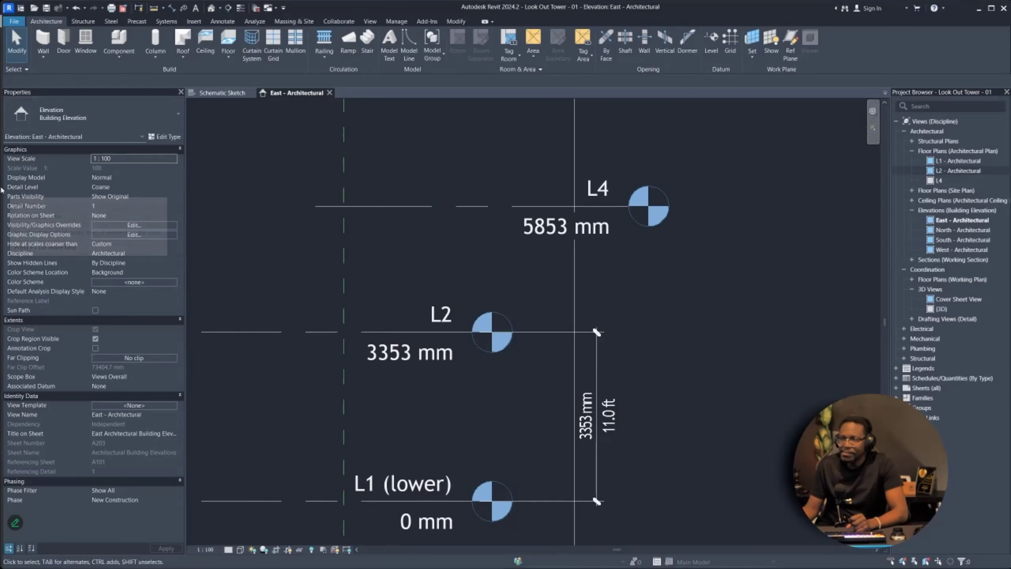
- Compare the level lines on the Miro section, down to Bottom of Found, with the levels in the East elevation
{"action": "left_click_drag", "start_coordinate": [2, 189], "coordinate": [292, 186]}
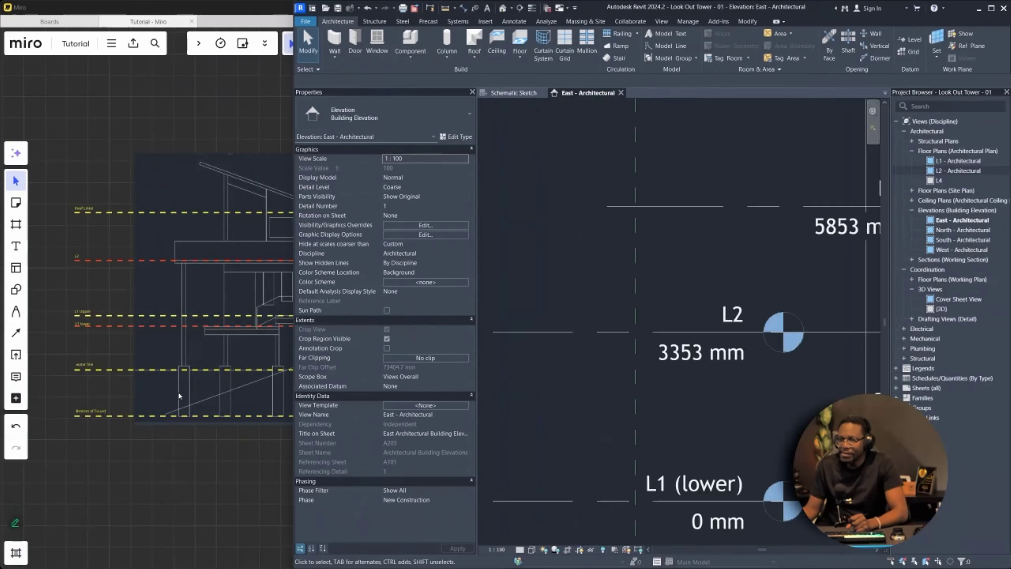
{"action": "scroll", "coordinate": [98, 420], "scroll_direction": "up", "scroll_amount": 5}
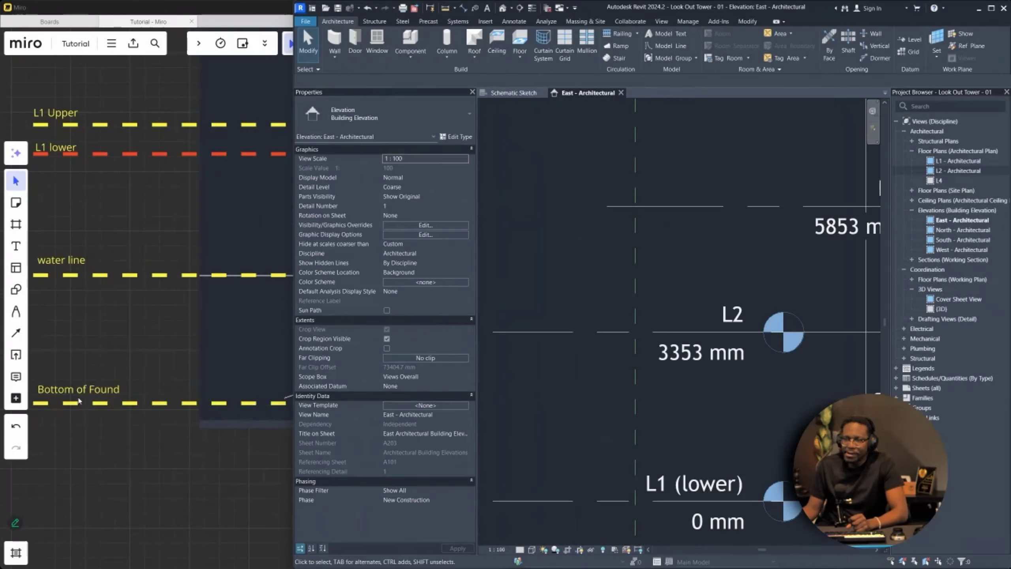
{"action": "scroll", "coordinate": [80, 401], "scroll_direction": "down", "scroll_amount": 3}
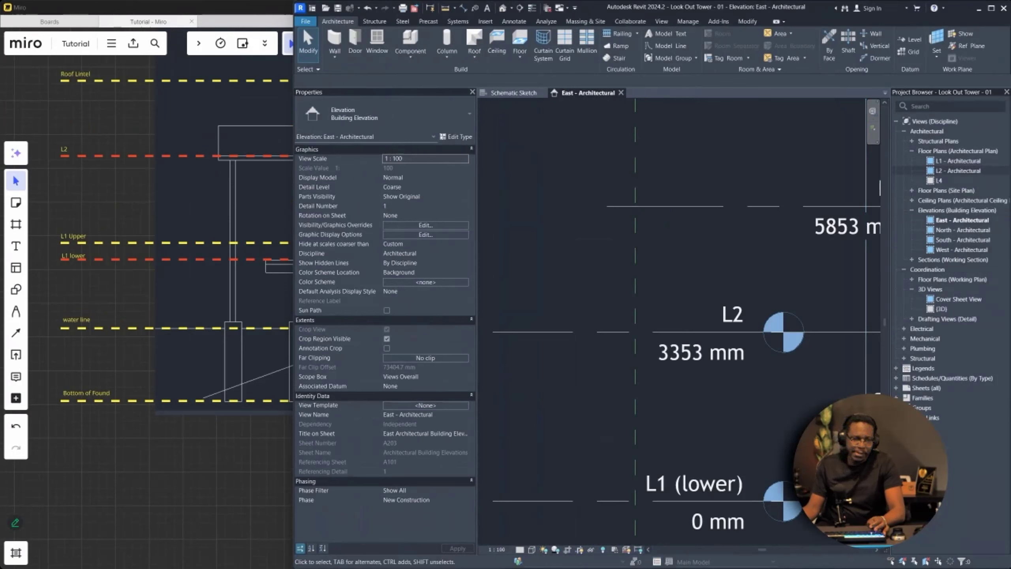
{"action": "scroll", "coordinate": [624, 238], "scroll_direction": "down", "scroll_amount": 4}
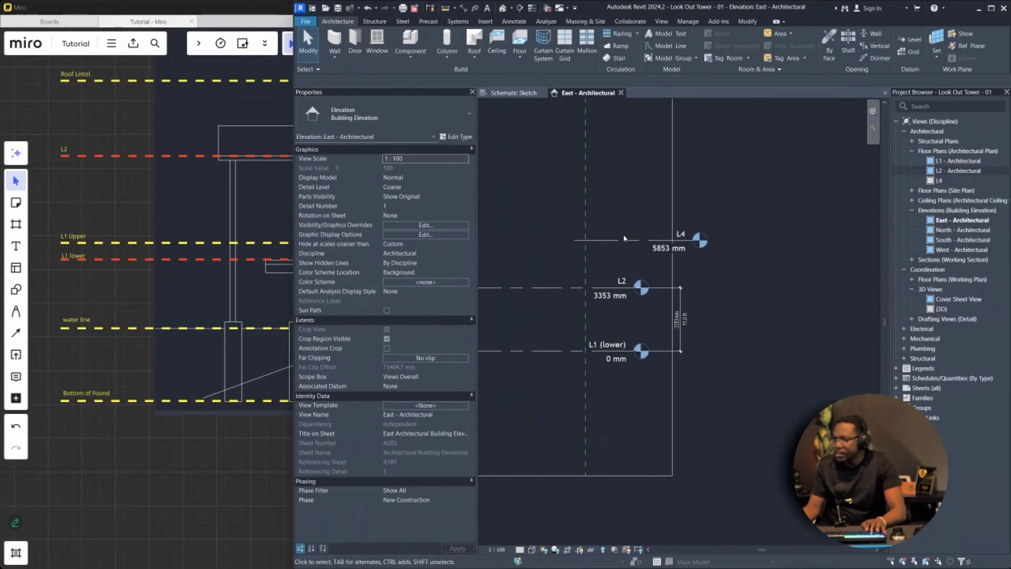
{"action": "left_click", "coordinate": [624, 239]}
{"action": "scroll", "coordinate": [629, 245], "scroll_direction": "up", "scroll_amount": 3}
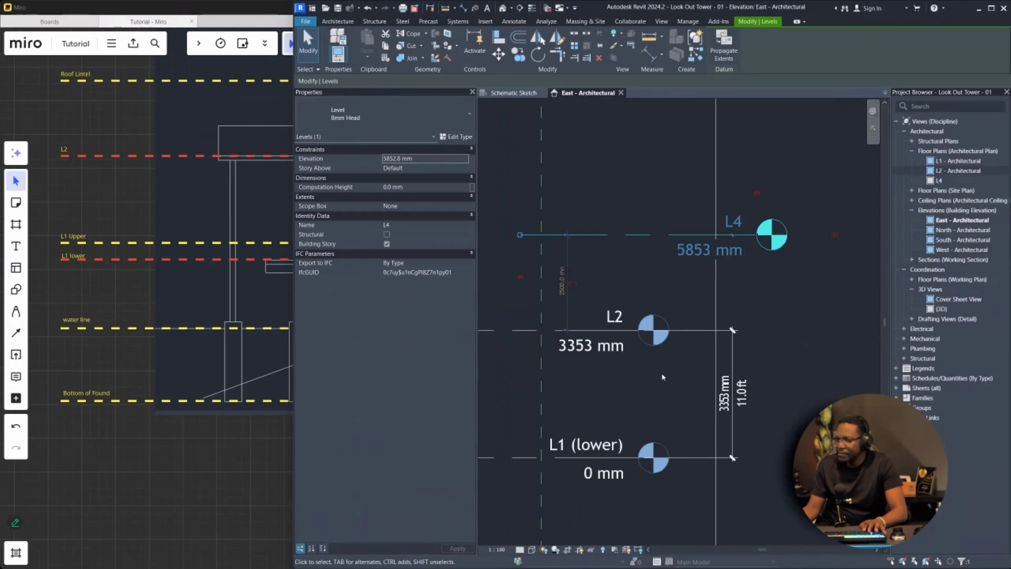
{"action": "scroll", "coordinate": [630, 265], "scroll_direction": "down", "scroll_amount": 2}
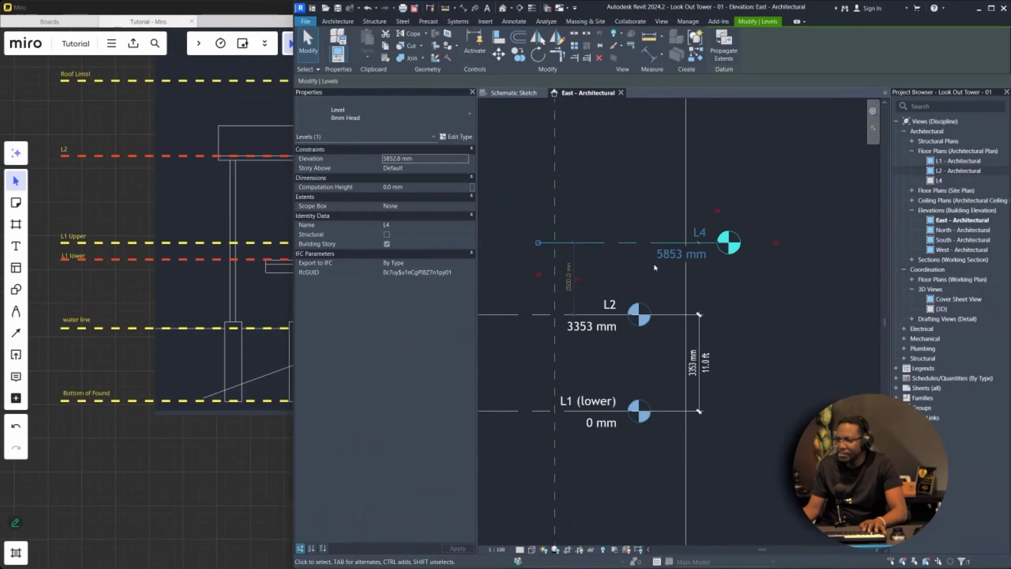
{"action": "scroll", "coordinate": [105, 385], "scroll_direction": "up", "scroll_amount": 3}
{"action": "scroll", "coordinate": [229, 409], "scroll_direction": "down", "scroll_amount": 2}
{"action": "scroll", "coordinate": [155, 331], "scroll_direction": "up", "scroll_amount": 1}
{"action": "middle_click_drag", "start_coordinate": [145, 288], "coordinate": [109, 296]}
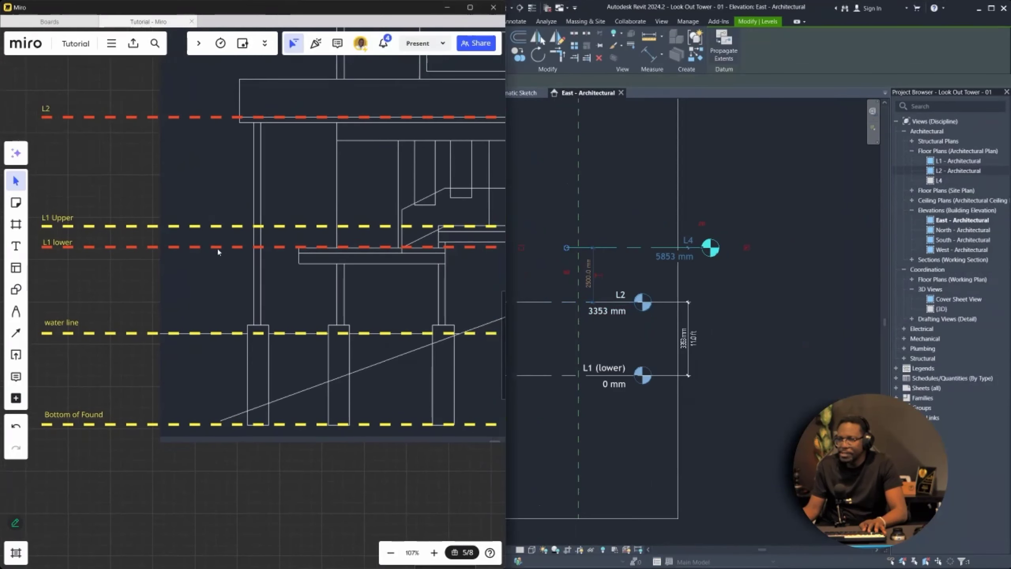
{"action": "scroll", "coordinate": [785, 188], "scroll_direction": "down", "scroll_amount": 2}
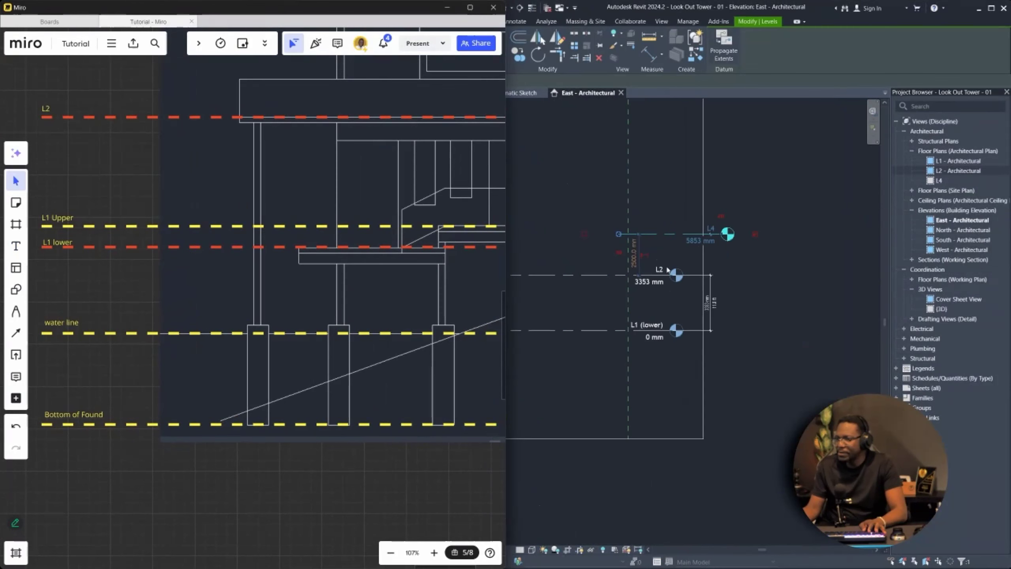
- Move the L4 level to about 3447 mm below L1 (lower) and rename it "Bottom of Found.", renaming the corresponding views too
{"action": "left_click", "coordinate": [671, 235]}
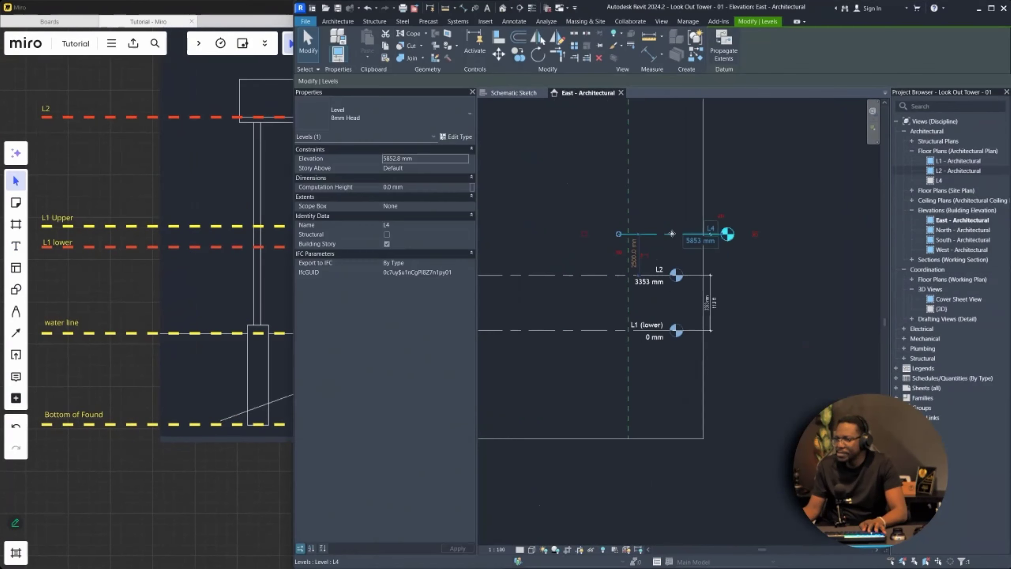
{"action": "left_click_drag", "start_coordinate": [668, 235], "coordinate": [620, 388]}
{"action": "left_click", "coordinate": [746, 346]}
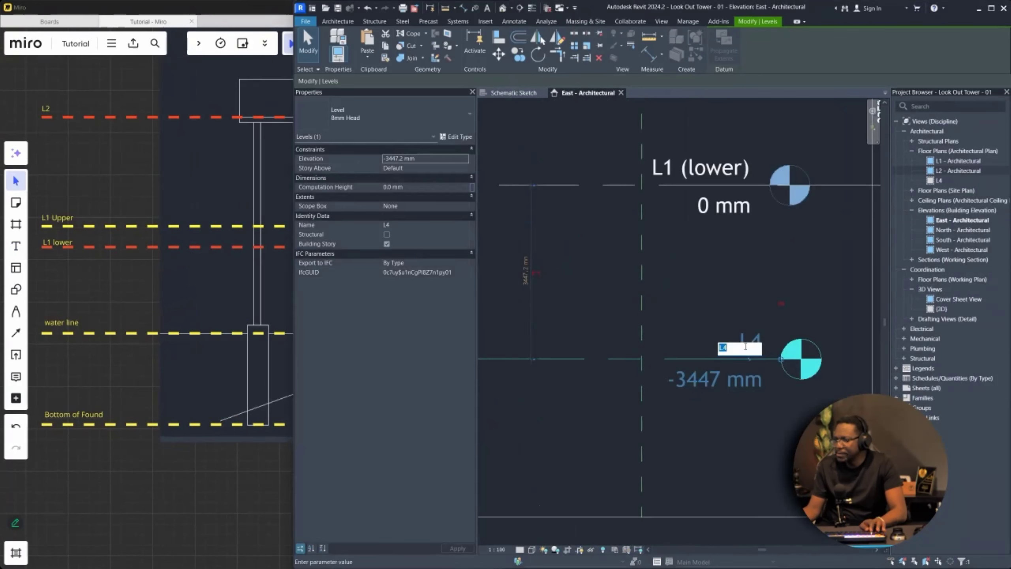
{"action": "type", "text": "Bottom"}
{"action": "type", "text": " of Found."}
{"action": "key", "text": "Return"}
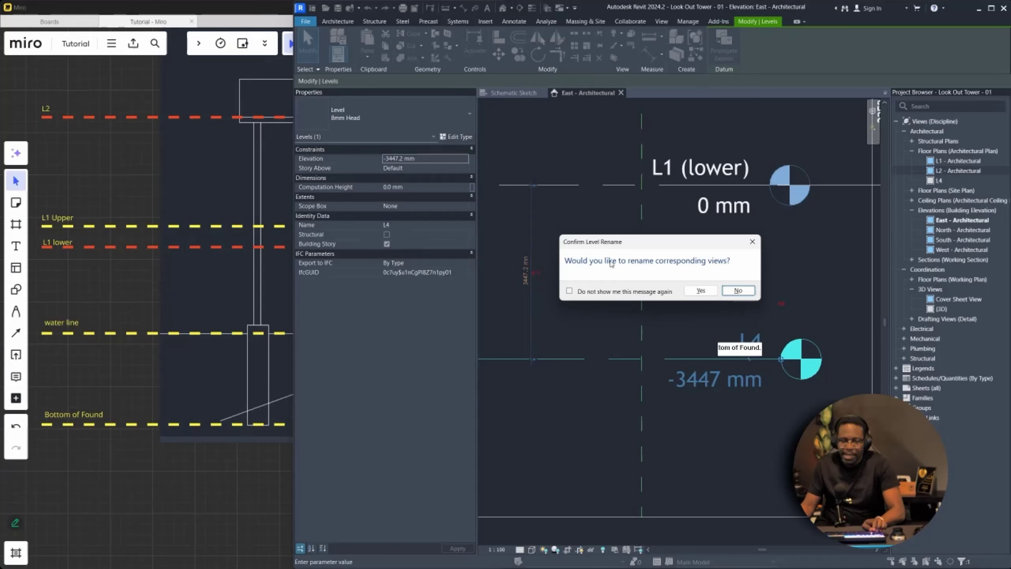
{"action": "mouse_move", "coordinate": [743, 260]}
{"action": "left_mouse_down"}
{"action": "mouse_move", "coordinate": [792, 260]}
{"action": "mouse_move", "coordinate": [890, 187]}
{"action": "mouse_move", "coordinate": [926, 182]}
{"action": "left_mouse_up"}
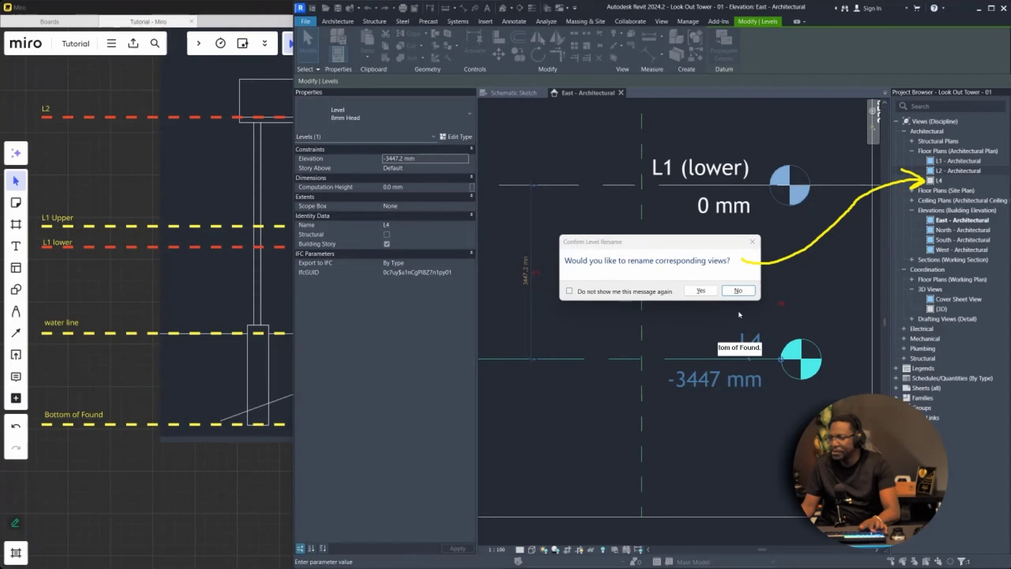
{"action": "left_click", "coordinate": [701, 291]}
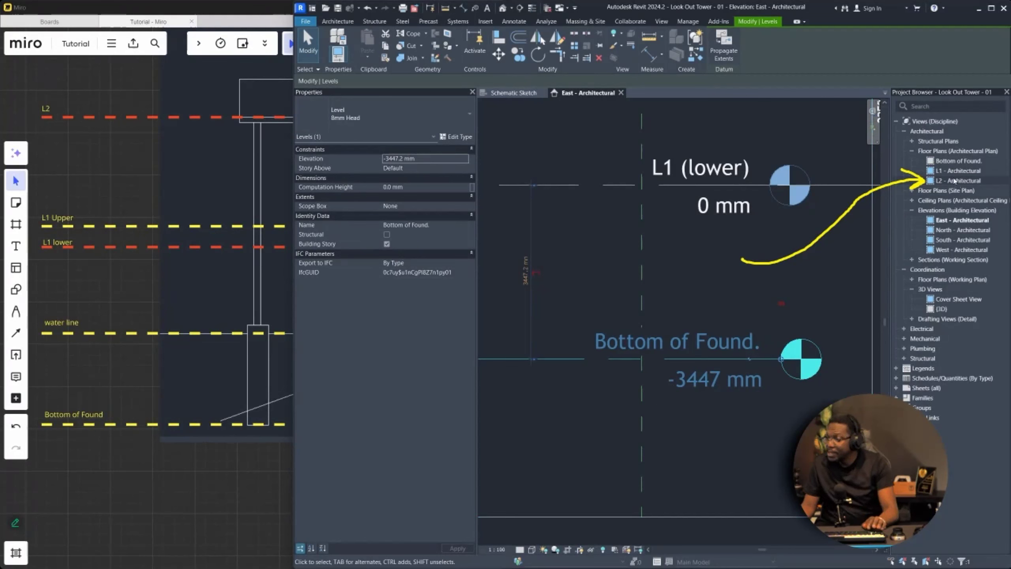
{"action": "right_click", "coordinate": [956, 182]}
{"action": "key", "text": "Delete"}
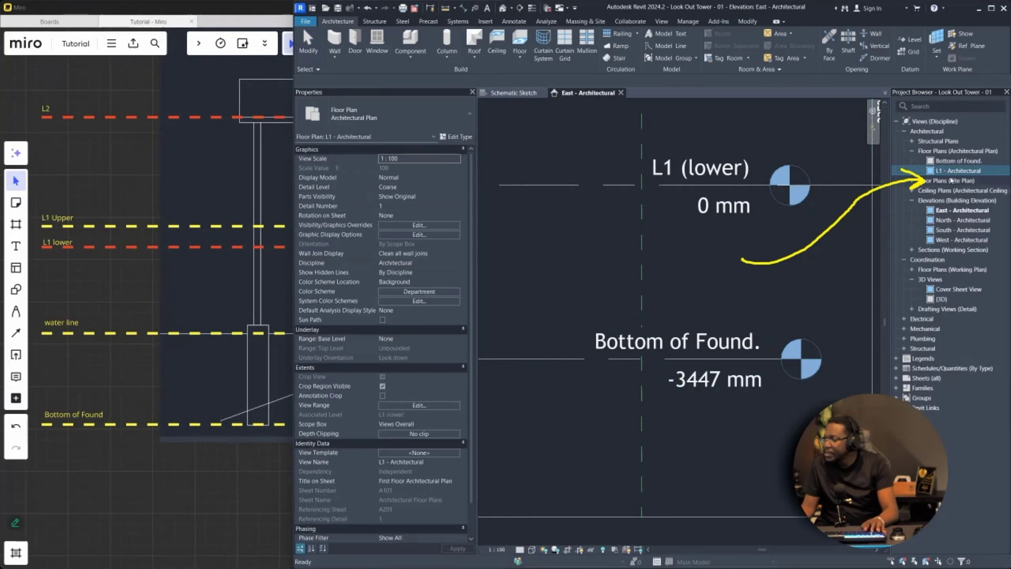
{"action": "key", "text": "ctrl+z"}
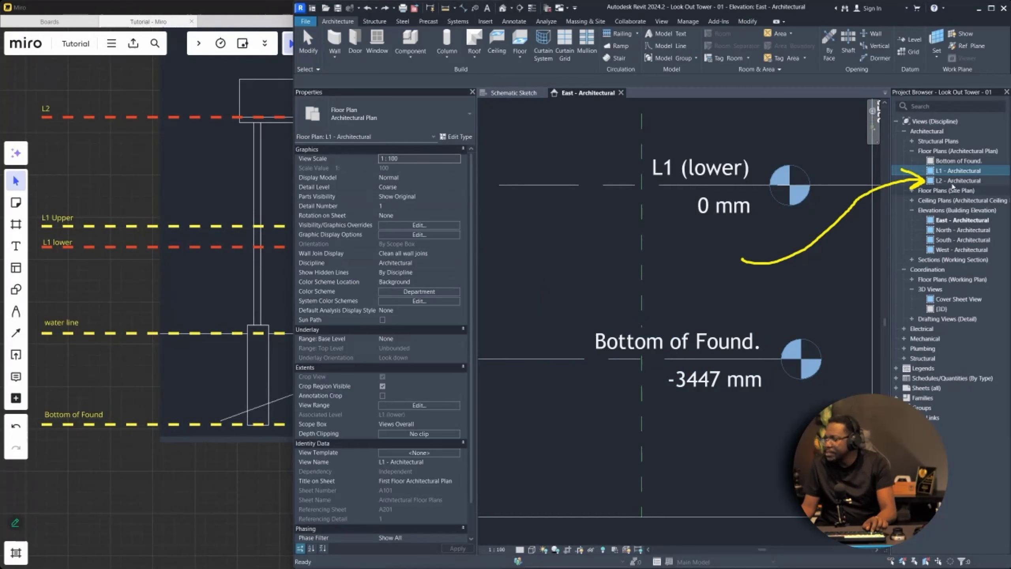
- Delete the Bottom of Found. floor plan view from the architectural floor plans
{"action": "left_click", "coordinate": [956, 161]}
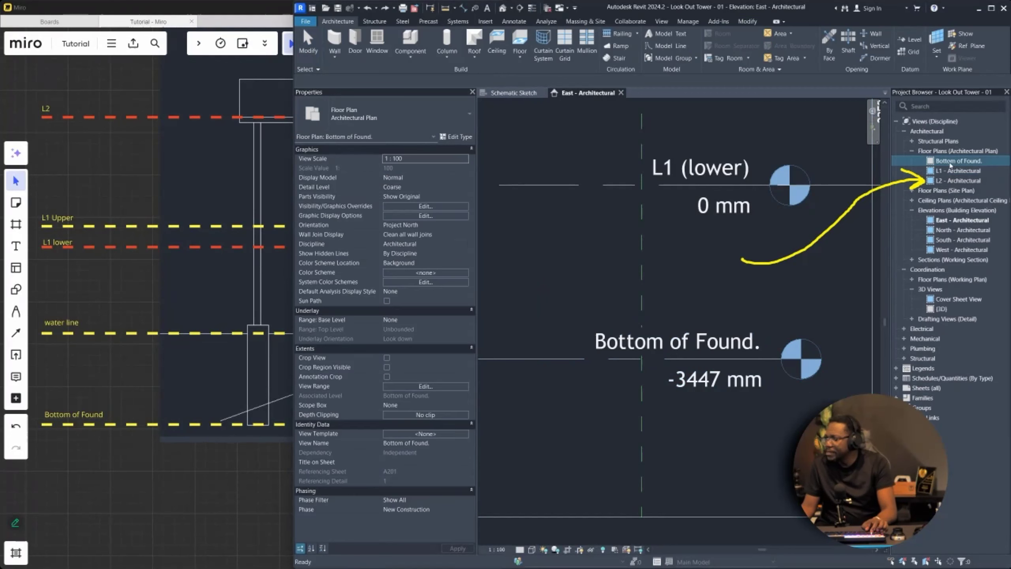
{"action": "key", "text": "Delete"}
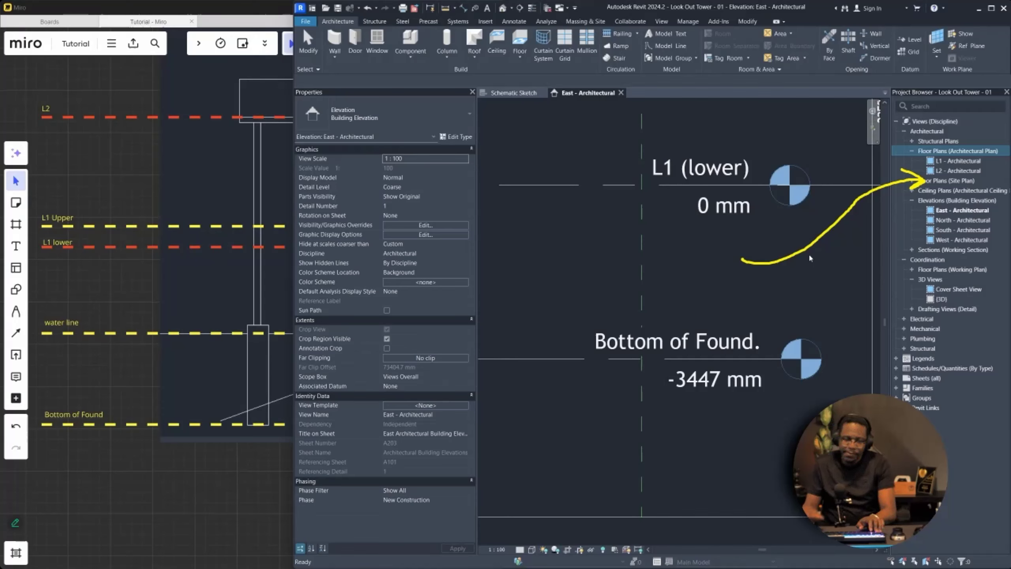
{"action": "key", "text": "Escape"}
- Select the Bottom of Found. level and inspect its position relative to L1 (lower) and L2
{"action": "scroll", "coordinate": [597, 358], "scroll_direction": "down", "scroll_amount": 5}
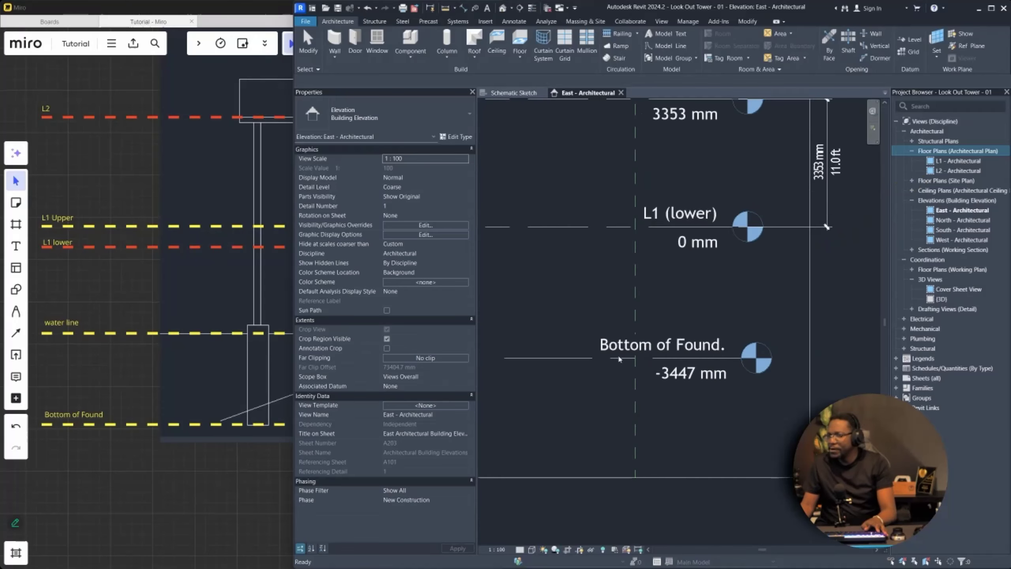
{"action": "scroll", "coordinate": [692, 361], "scroll_direction": "up", "scroll_amount": 5}
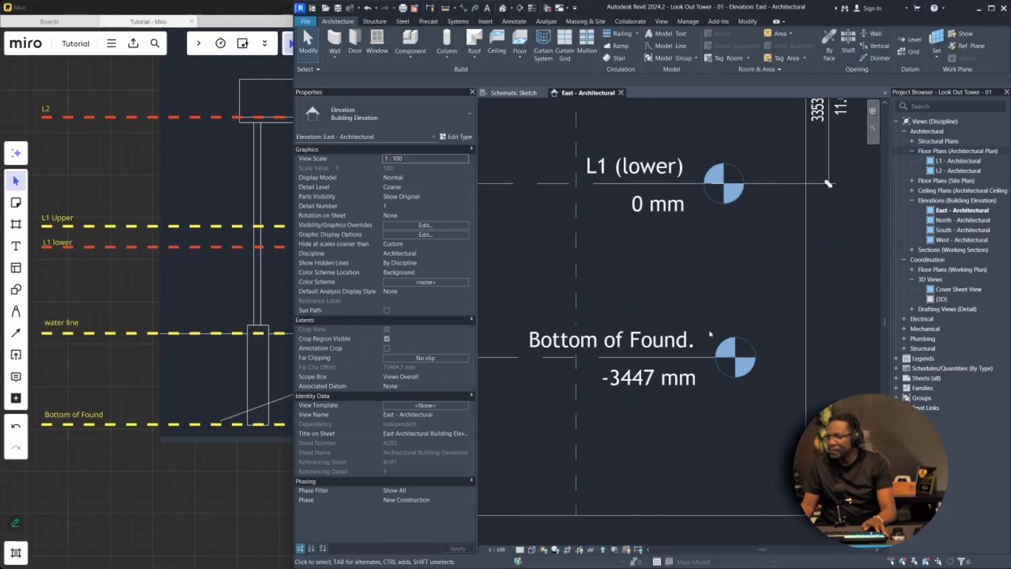
{"action": "left_click", "coordinate": [709, 361]}
{"action": "scroll", "coordinate": [701, 359], "scroll_direction": "down", "scroll_amount": 2}
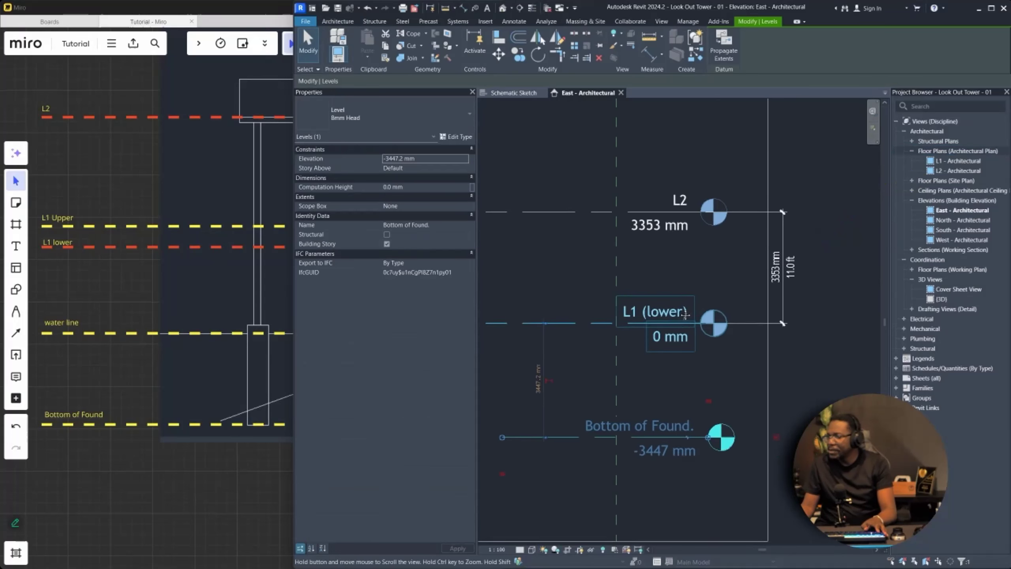
{"action": "scroll", "coordinate": [672, 341], "scroll_direction": "up", "scroll_amount": 3}
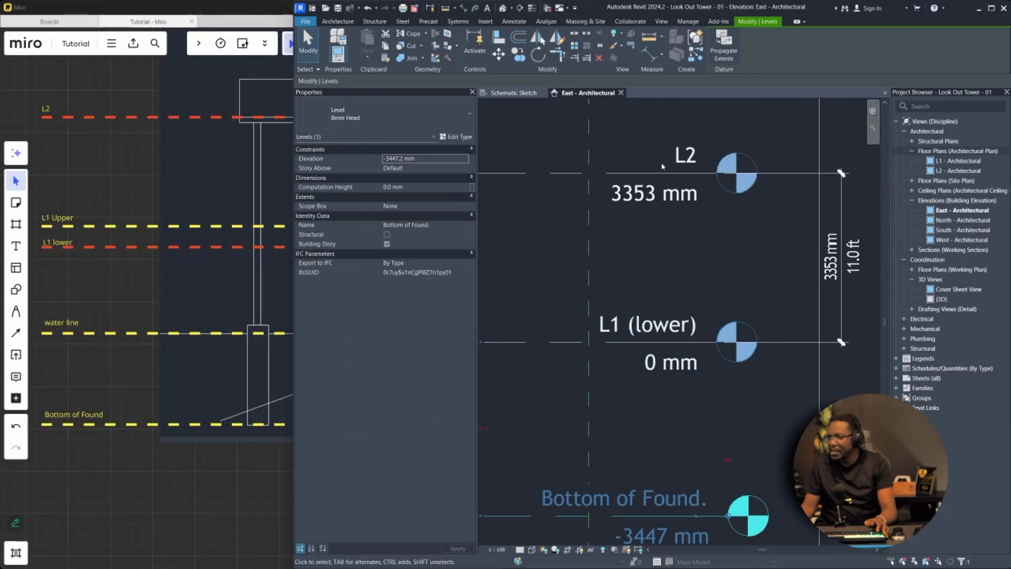
{"action": "scroll", "coordinate": [662, 167], "scroll_direction": "down", "scroll_amount": 3}
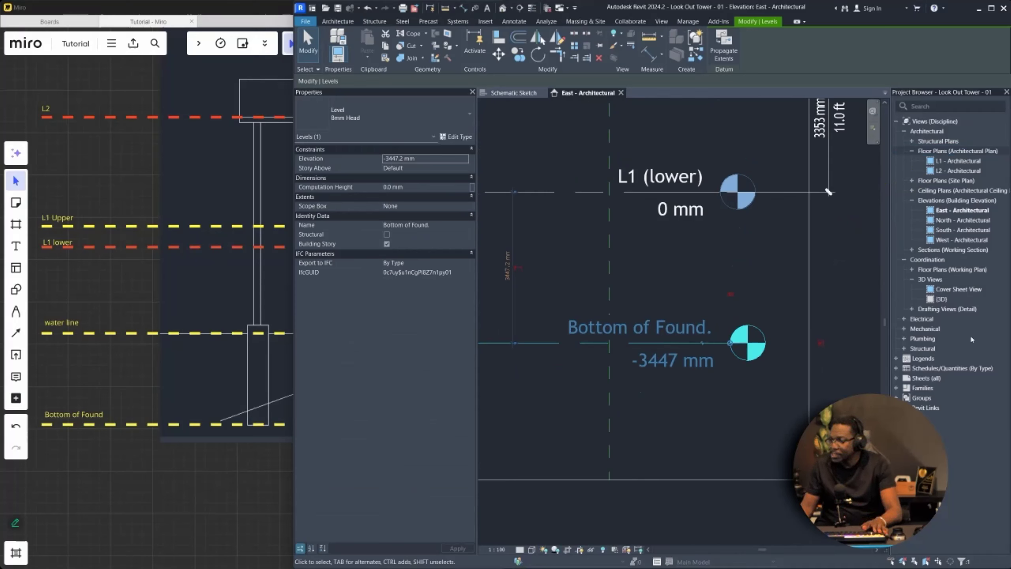
- Change the Bottom of Found. level's type to No Head
{"action": "scroll", "coordinate": [671, 244], "scroll_direction": "down", "scroll_amount": 3}
{"action": "scroll", "coordinate": [732, 378], "scroll_direction": "up", "scroll_amount": 3}
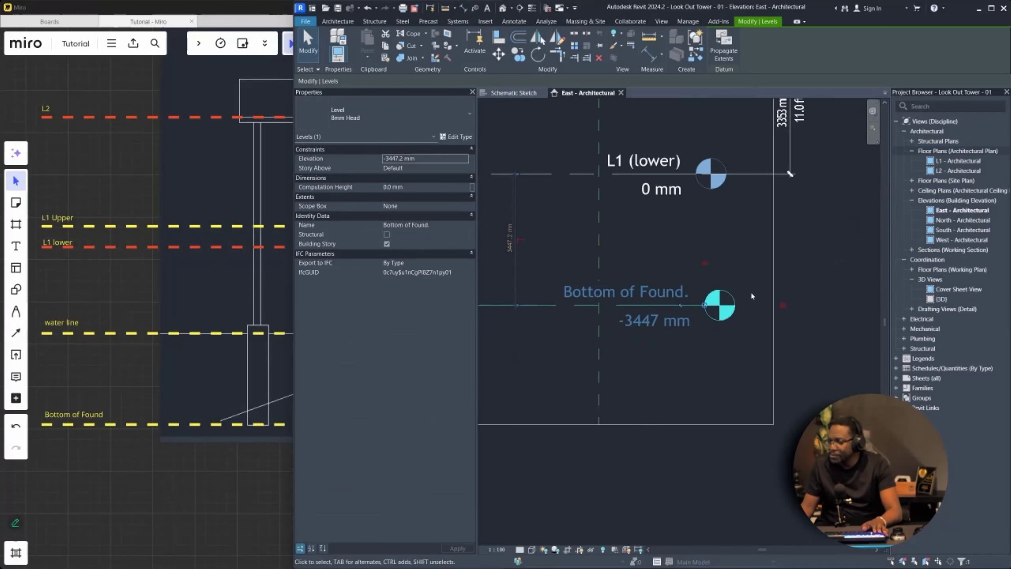
{"action": "left_click", "coordinate": [407, 122]}
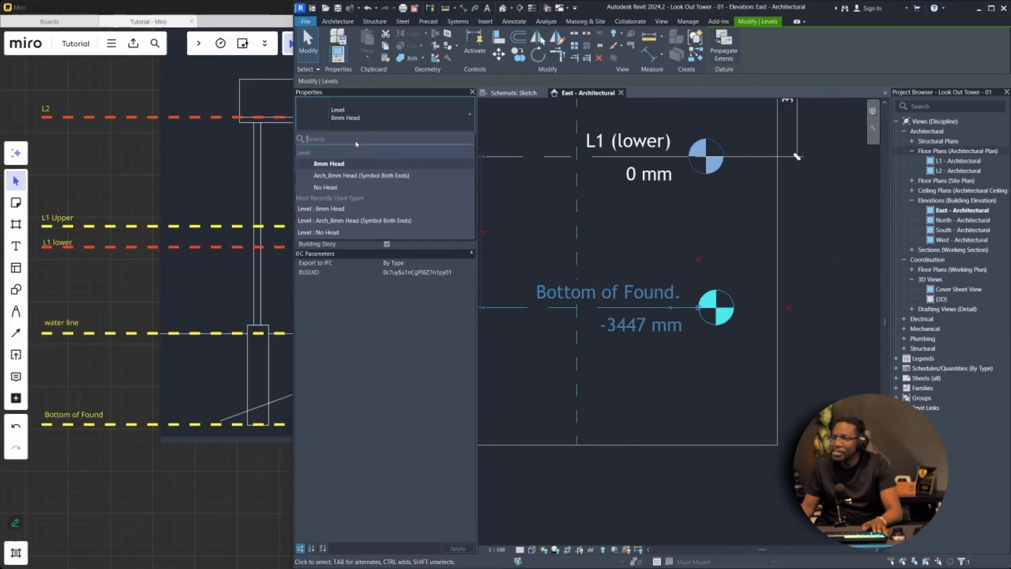
{"action": "left_click", "coordinate": [420, 202]}
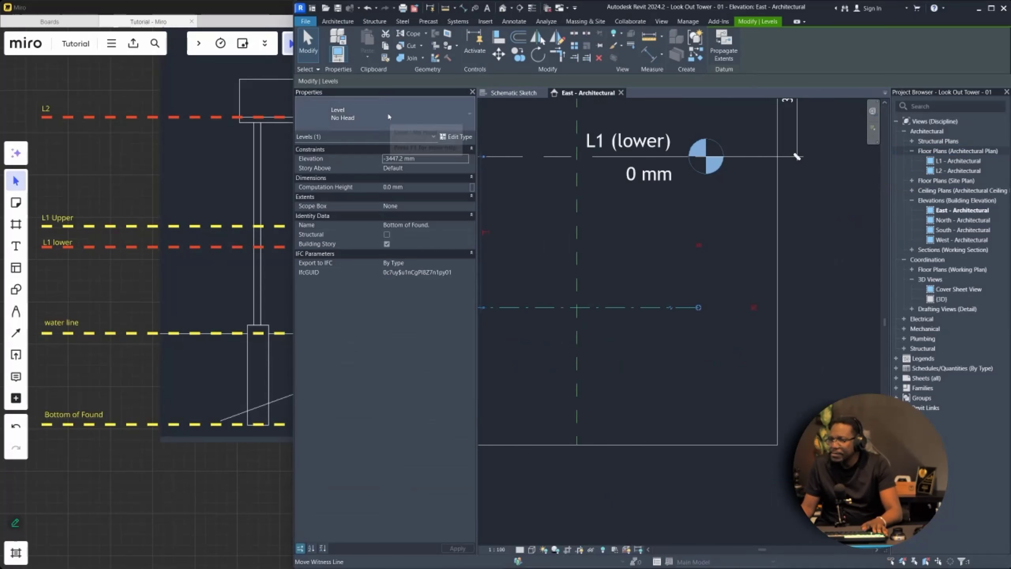
{"action": "scroll", "coordinate": [668, 323], "scroll_direction": "down", "scroll_amount": 2}
{"action": "scroll", "coordinate": [673, 327], "scroll_direction": "up", "scroll_amount": 1}
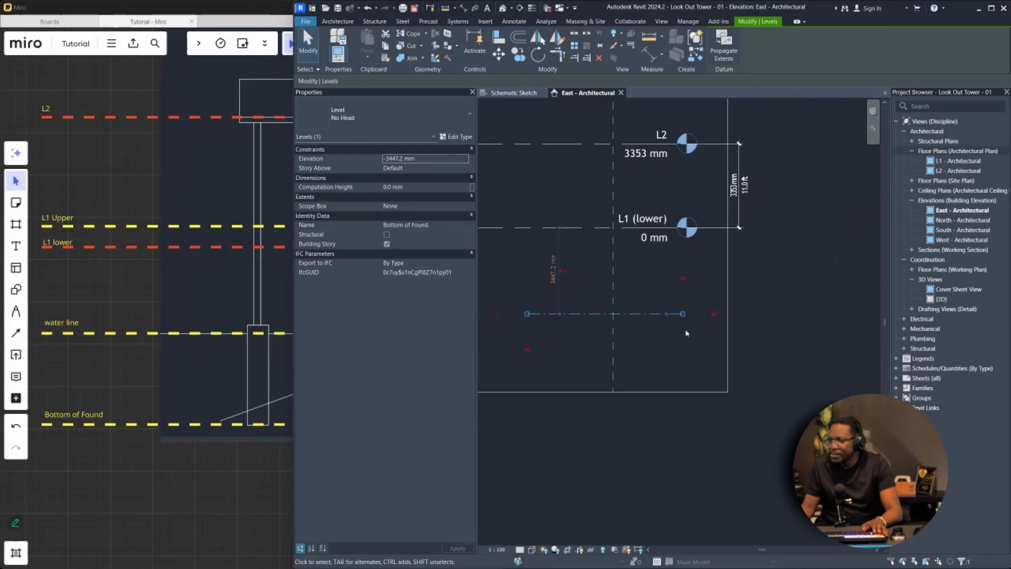
{"action": "left_click", "coordinate": [681, 352]}
{"action": "left_click", "coordinate": [645, 314]}
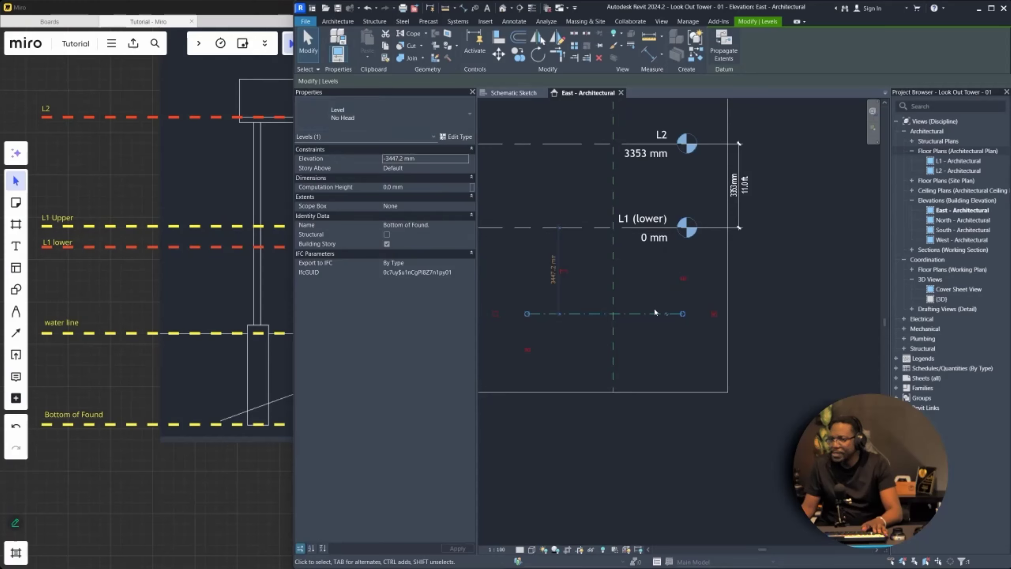
- Compare the Bottom of Found. level's position below L1 (lower) with the water line and Bottom of Found lines on the Miro section
{"action": "scroll", "coordinate": [680, 316], "scroll_direction": "up", "scroll_amount": 2}
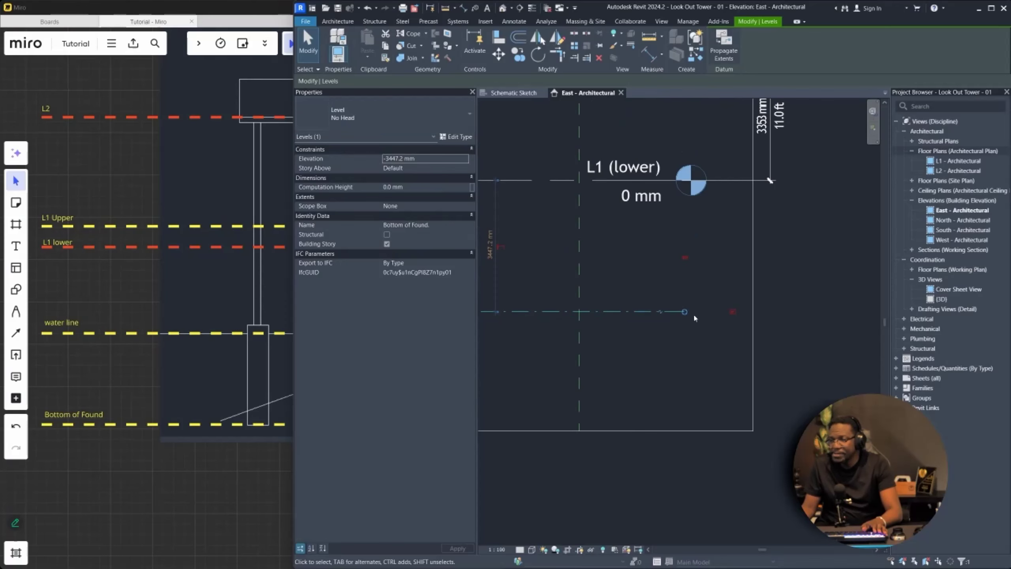
{"action": "scroll", "coordinate": [694, 313], "scroll_direction": "down", "scroll_amount": 4}
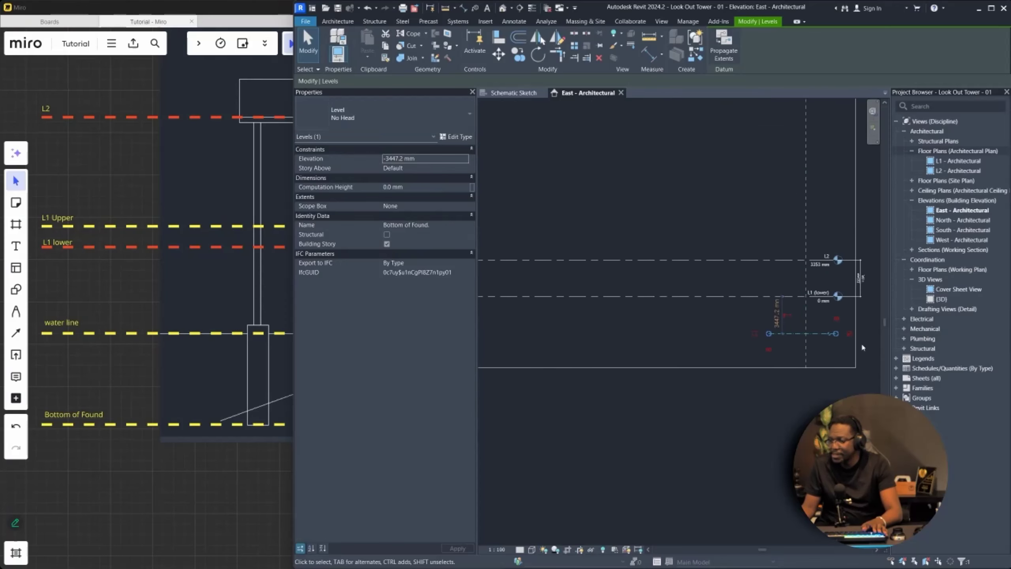
{"action": "scroll", "coordinate": [837, 341], "scroll_direction": "up", "scroll_amount": 3}
{"action": "scroll", "coordinate": [776, 303], "scroll_direction": "up", "scroll_amount": 2}
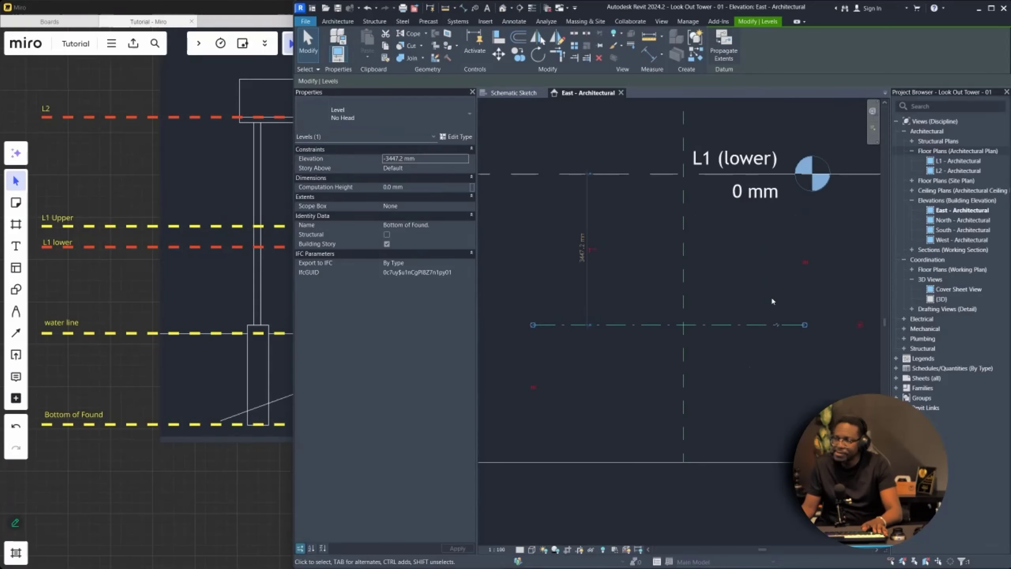
{"action": "middle_click_drag", "start_coordinate": [761, 325], "coordinate": [750, 337]}
{"action": "scroll", "coordinate": [104, 405], "scroll_direction": "down", "scroll_amount": 2}
{"action": "middle_click_drag", "start_coordinate": [209, 429], "coordinate": [158, 416]}
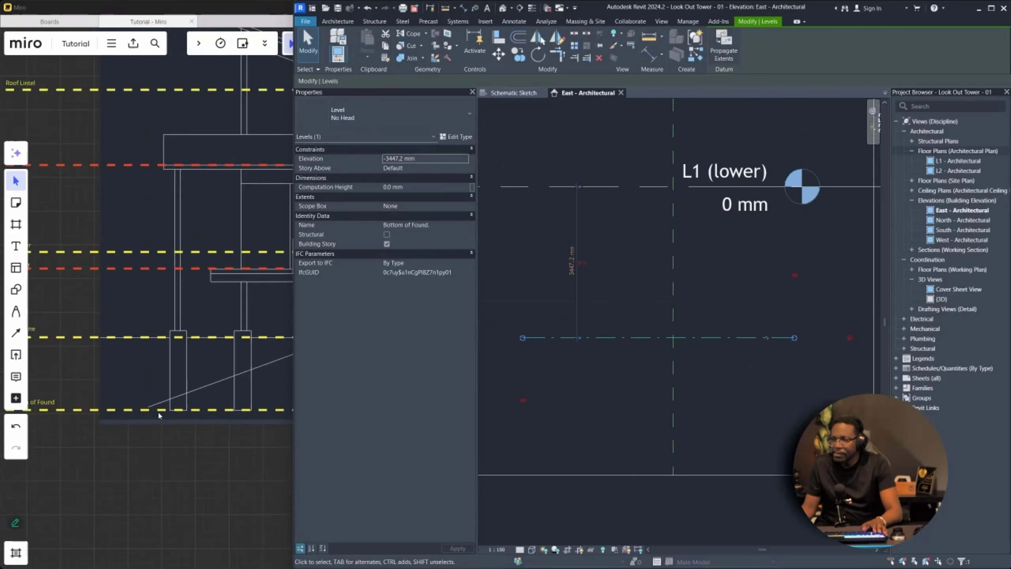
{"action": "scroll", "coordinate": [159, 414], "scroll_direction": "down", "scroll_amount": 2}
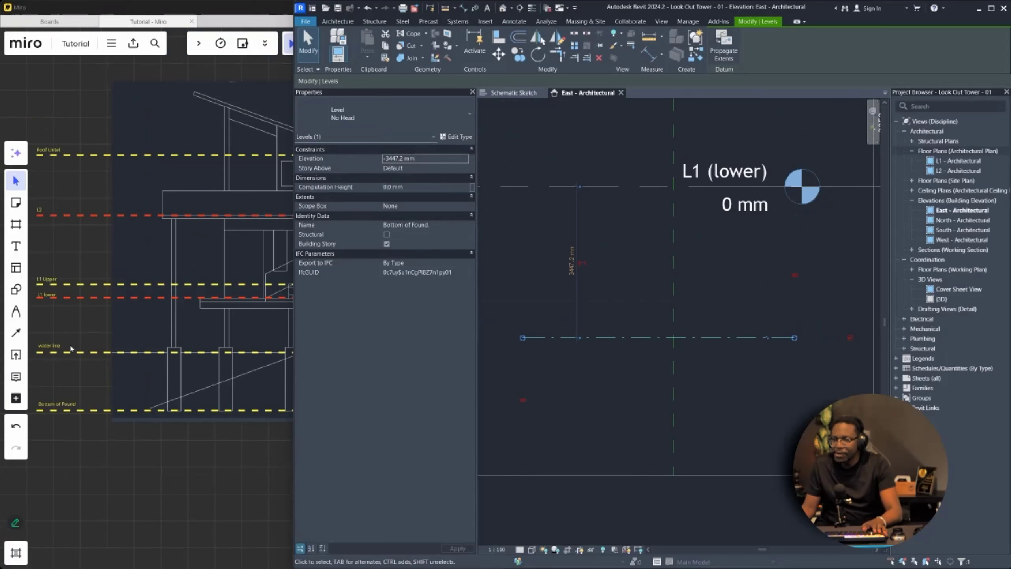
- Copy the Bottom of Found. level and paste the copy above it, about 2220 mm below L1 (lower)
{"action": "scroll", "coordinate": [721, 333], "scroll_direction": "up", "scroll_amount": 2}
{"action": "left_click", "coordinate": [699, 332]}
{"action": "left_click", "coordinate": [695, 342]}
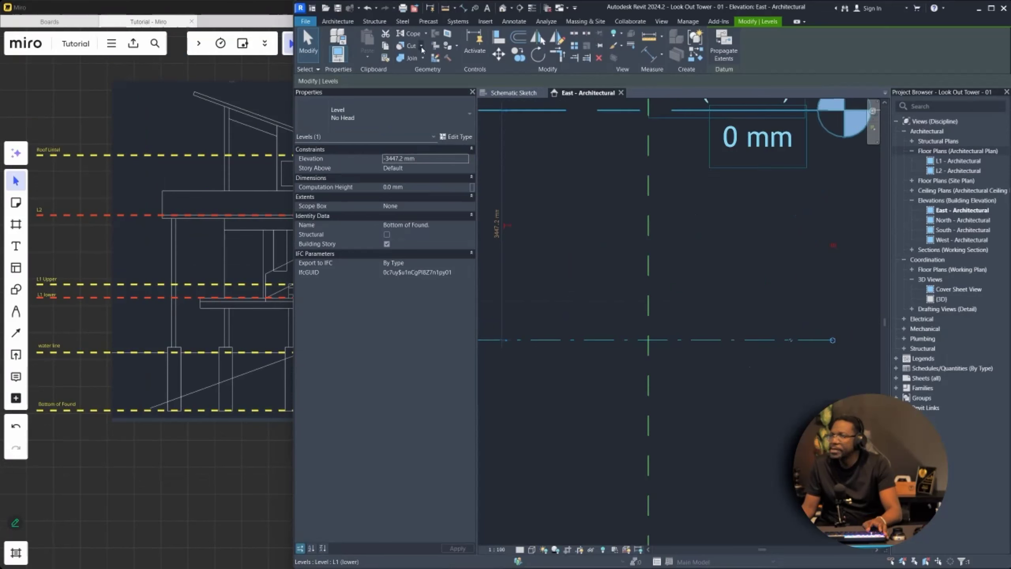
{"action": "key", "text": "ctrl+c"}
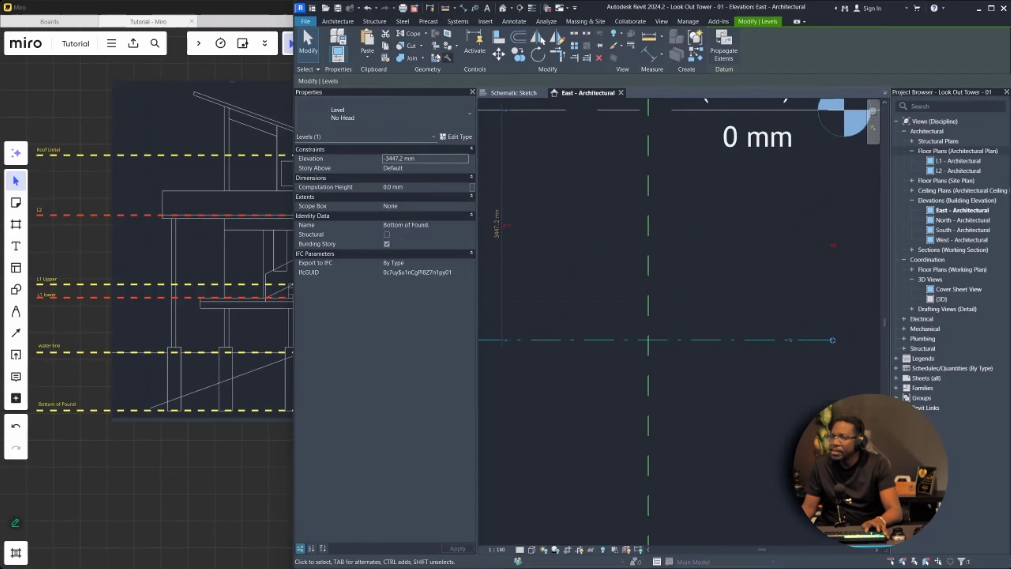
{"action": "left_click", "coordinate": [367, 42]}
{"action": "scroll", "coordinate": [801, 259], "scroll_direction": "down", "scroll_amount": 2}
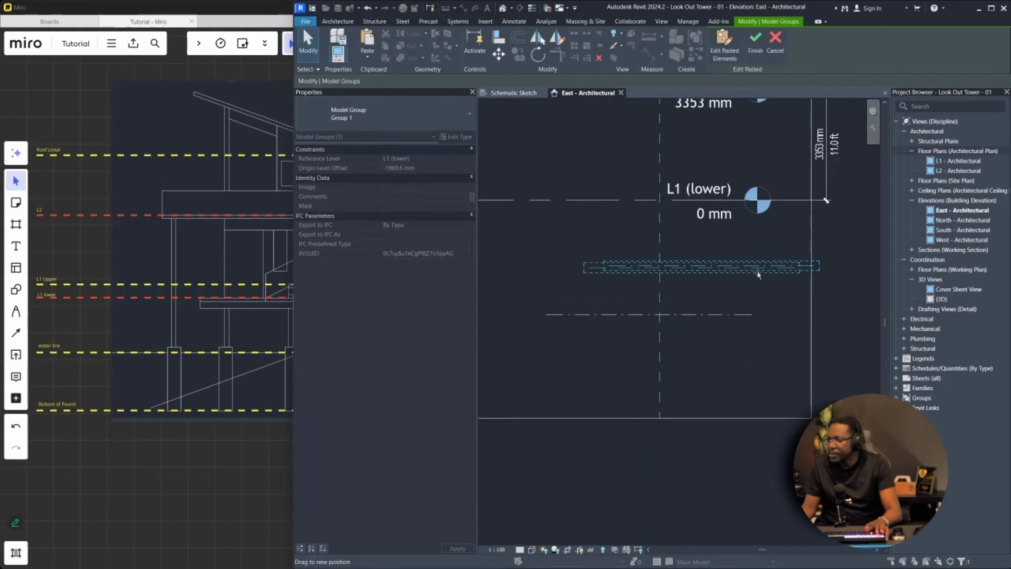
{"action": "left_click", "coordinate": [715, 278]}
{"action": "scroll", "coordinate": [709, 276], "scroll_direction": "up", "scroll_amount": 2}
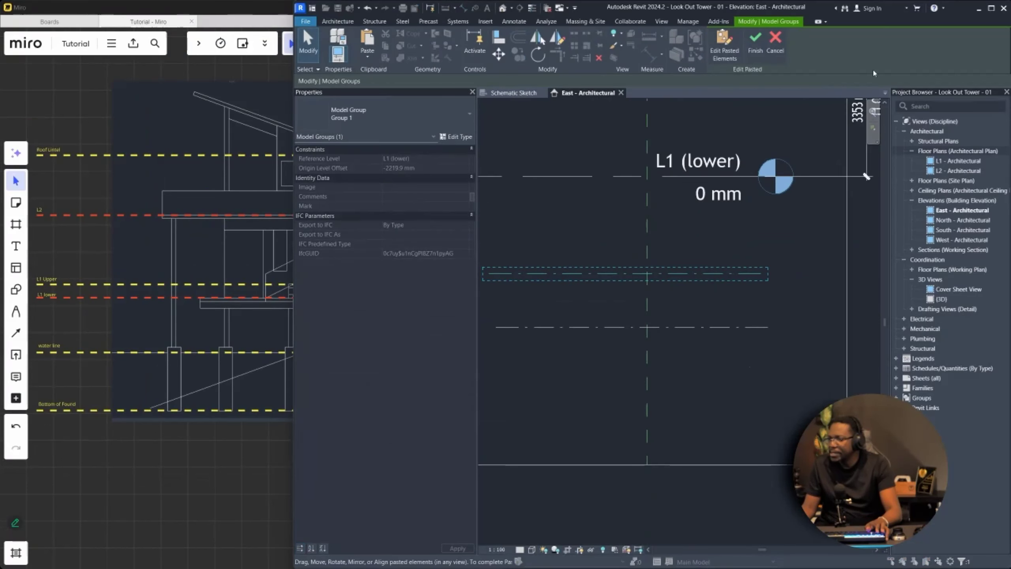
- In the Schematic Sketch view, dimension the height from the top of the foundation pier to the top of the lower deck
{"action": "left_click", "coordinate": [508, 94]}
{"action": "scroll", "coordinate": [672, 271], "scroll_direction": "down", "scroll_amount": 3}
{"action": "scroll", "coordinate": [701, 343], "scroll_direction": "up", "scroll_amount": 3}
{"action": "middle_click_drag", "start_coordinate": [625, 299], "coordinate": [689, 298]}
{"action": "scroll", "coordinate": [689, 298], "scroll_direction": "down", "scroll_amount": 1}
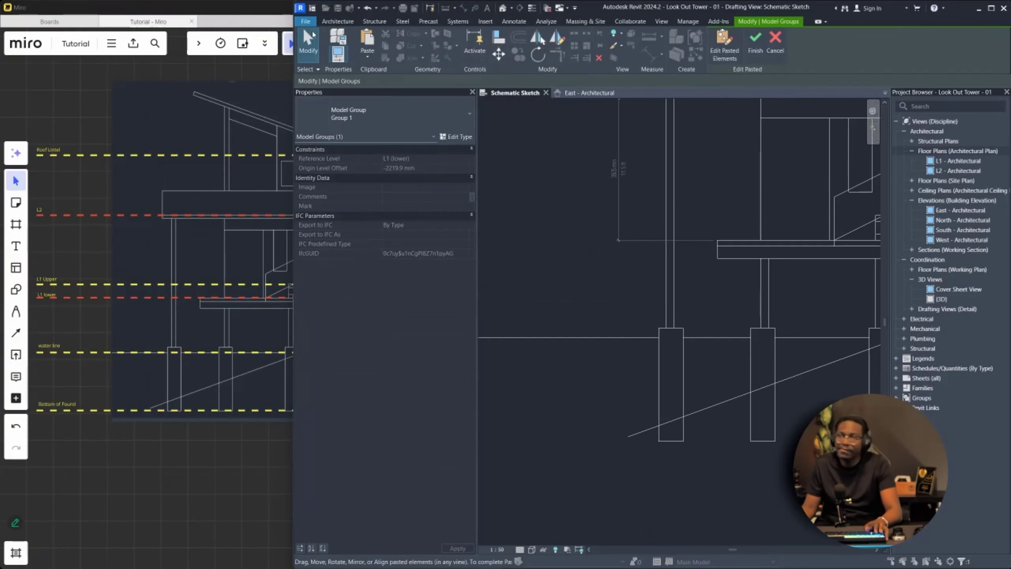
{"action": "left_click", "coordinate": [734, 294]}
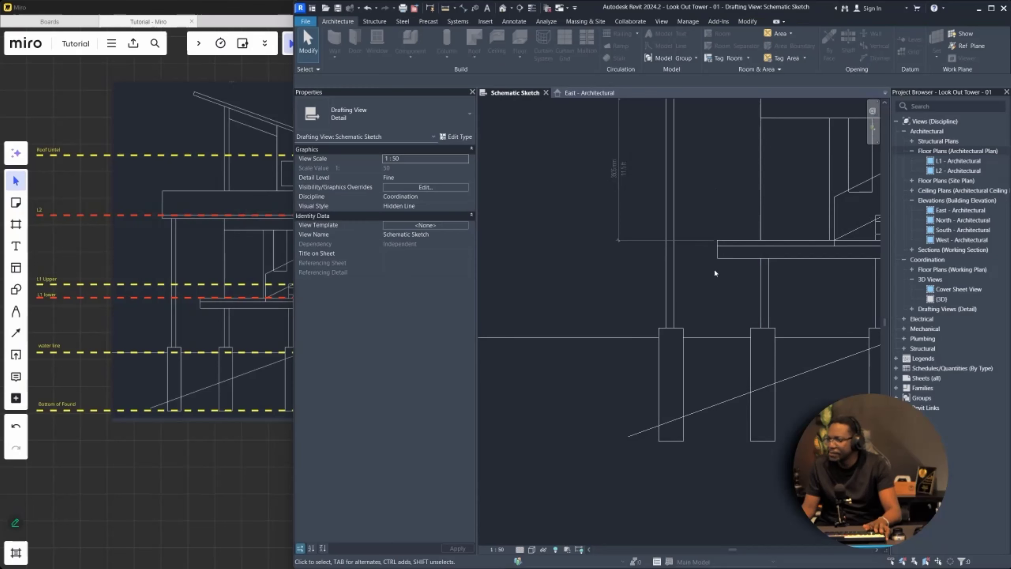
{"action": "scroll", "coordinate": [722, 264], "scroll_direction": "up", "scroll_amount": 1}
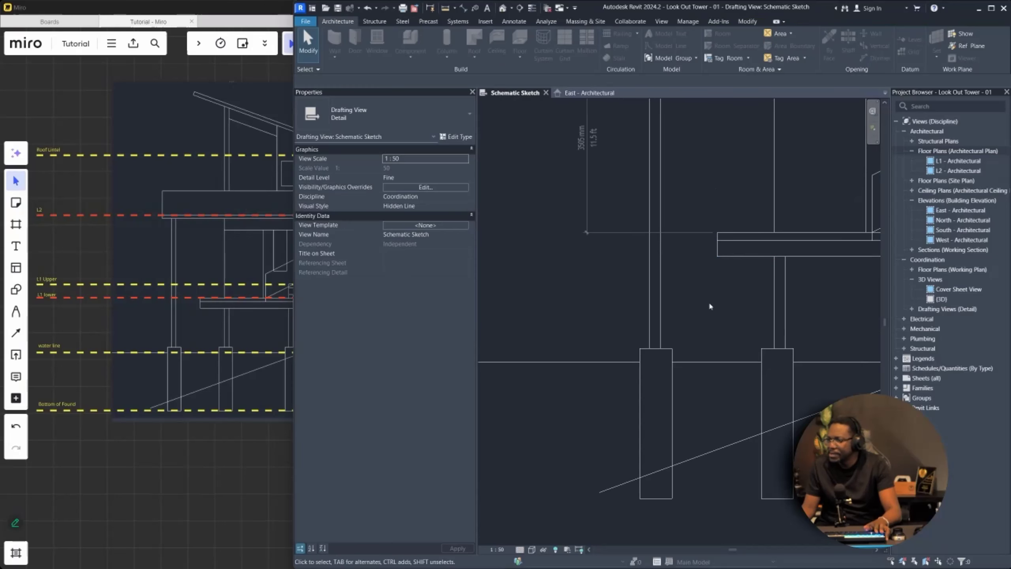
{"action": "left_click", "coordinate": [653, 349]}
{"action": "scroll", "coordinate": [623, 337], "scroll_direction": "up", "scroll_amount": 2}
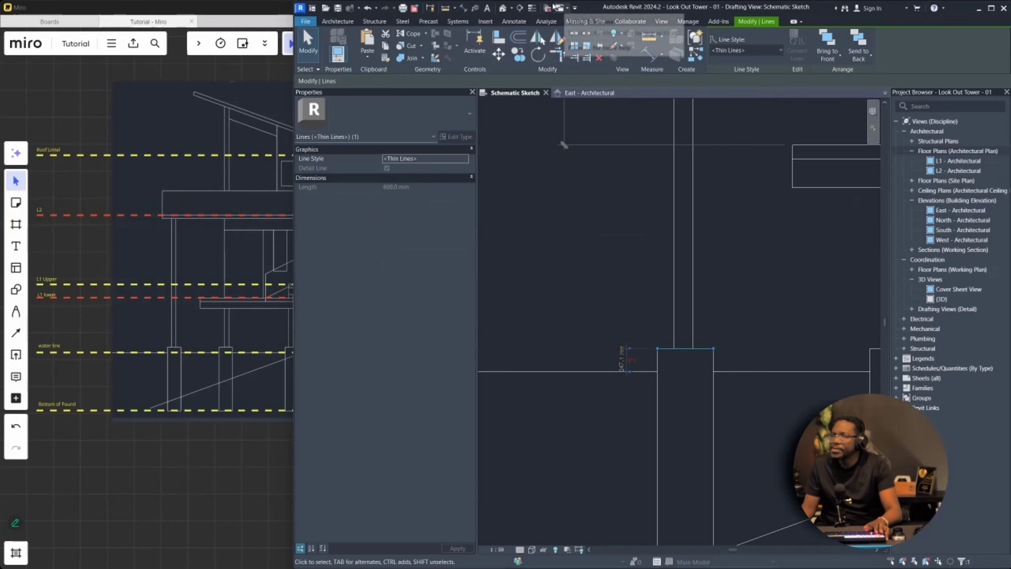
{"action": "left_click", "coordinate": [458, 8]}
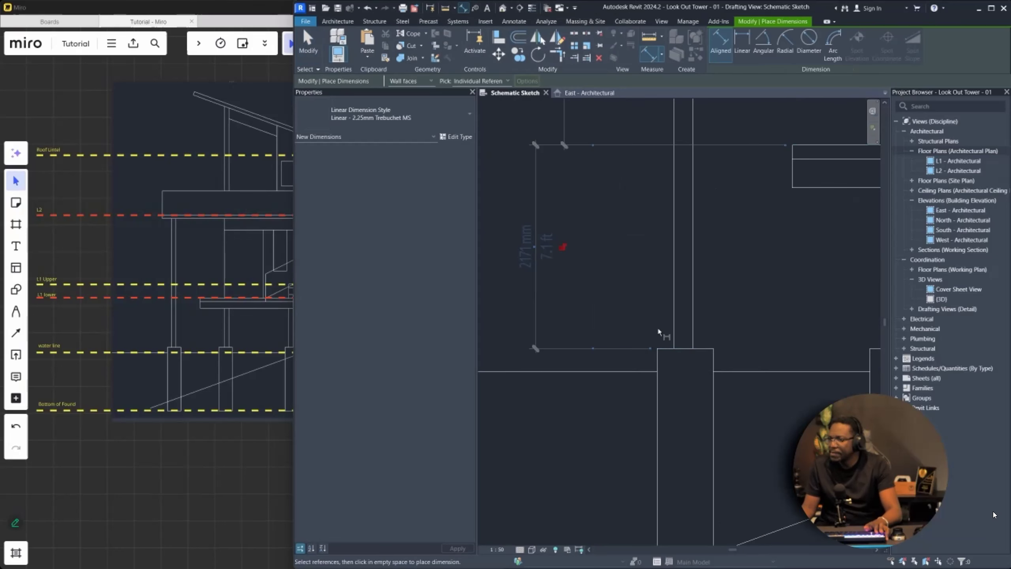
{"action": "scroll", "coordinate": [550, 277], "scroll_direction": "up", "scroll_amount": 3}
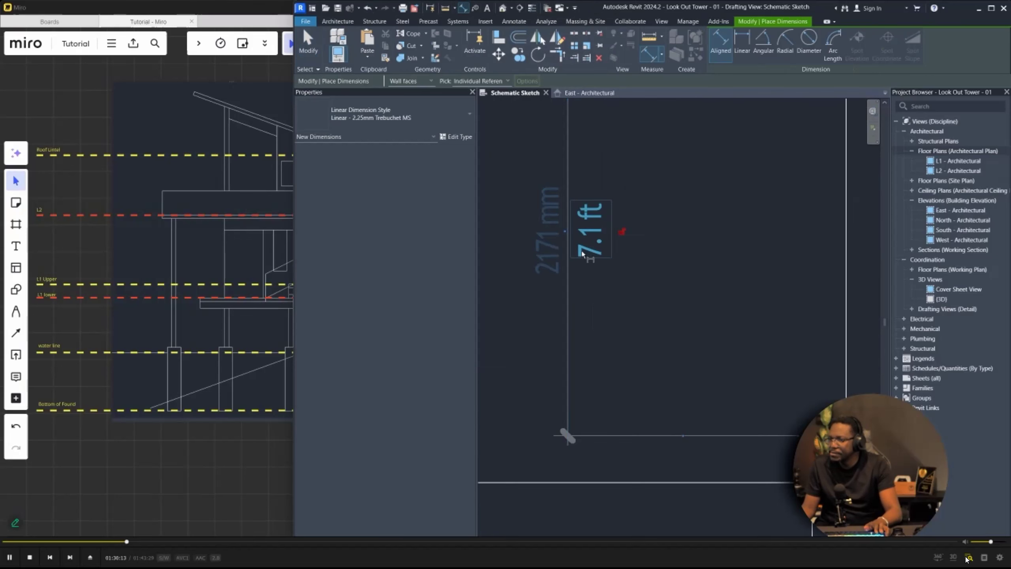
{"action": "left_click", "coordinate": [968, 543]}
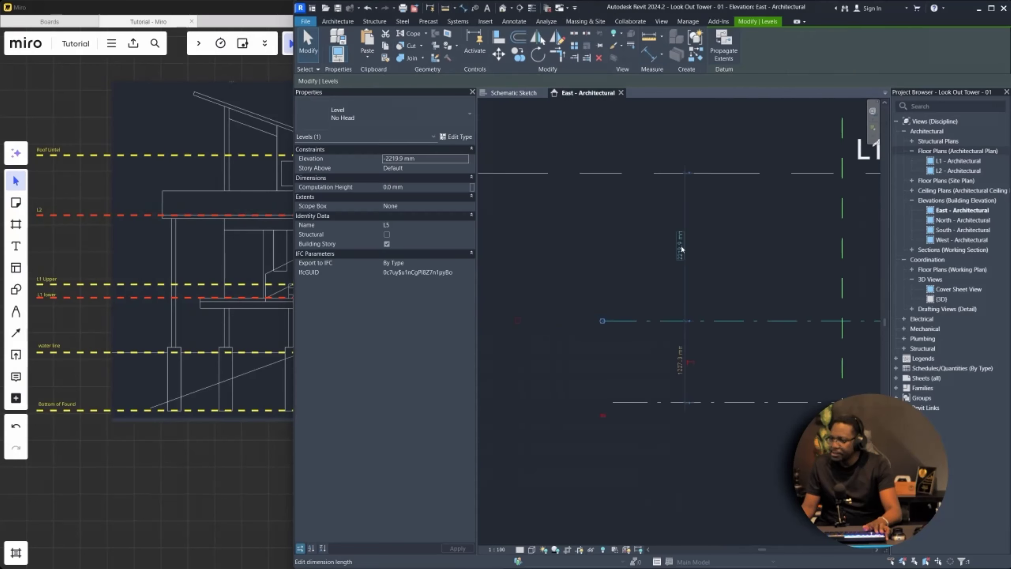
- Change the type of both the pasted level and the Bottom of Found. level to 8mm Head
{"action": "key", "text": "Escape"}
{"action": "scroll", "coordinate": [685, 360], "scroll_direction": "down", "scroll_amount": 2}
{"action": "left_click_drag", "start_coordinate": [708, 431], "coordinate": [639, 339]}
{"action": "left_click", "coordinate": [391, 116]}
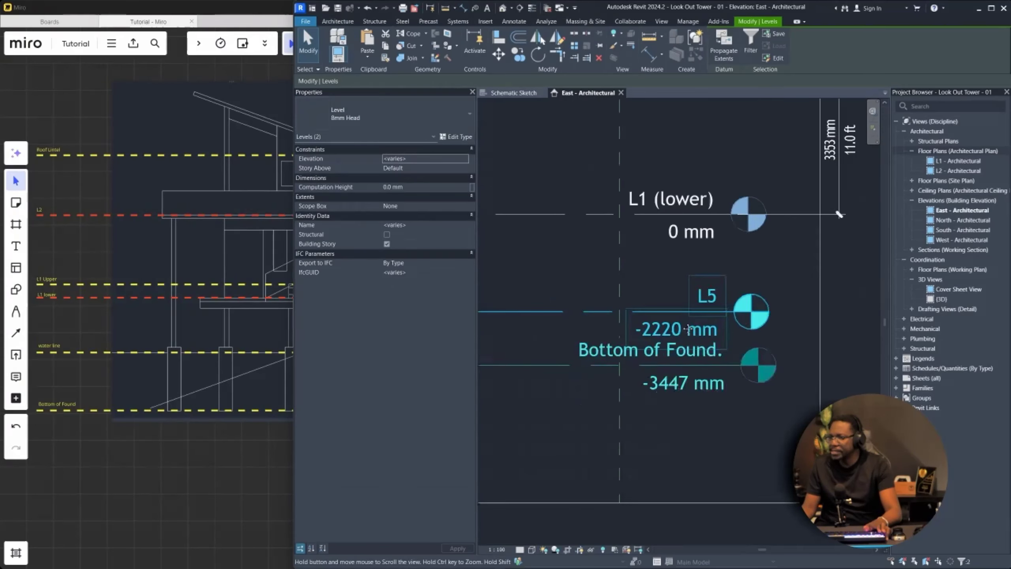
- Place the pasted level 7' below L1 (lower) and rename it "Water Line"
{"action": "left_click", "coordinate": [556, 264]}
{"action": "type", "text": "7"}
{"action": "type", "text": "'"}
{"action": "key", "text": "Return"}
{"action": "scroll", "coordinate": [753, 279], "scroll_direction": "up", "scroll_amount": 2}
{"action": "left_click", "coordinate": [753, 274]}
{"action": "type", "text": "Water Li"}
{"action": "type", "text": "ne"}
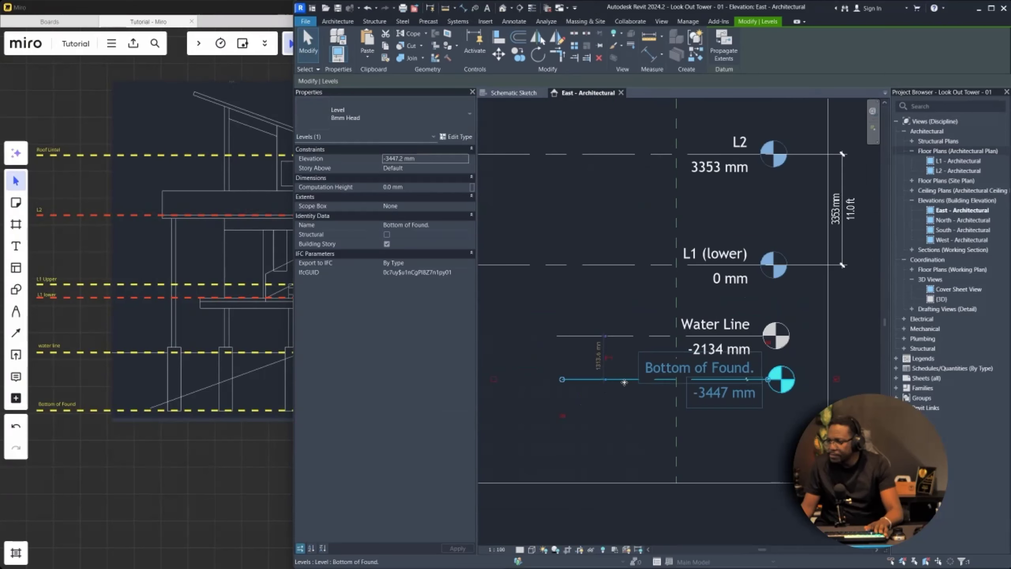
- Move the Bottom of Found. level down to about 3600 mm below the Water Line level
{"action": "left_click_drag", "start_coordinate": [624, 379], "coordinate": [617, 461]}
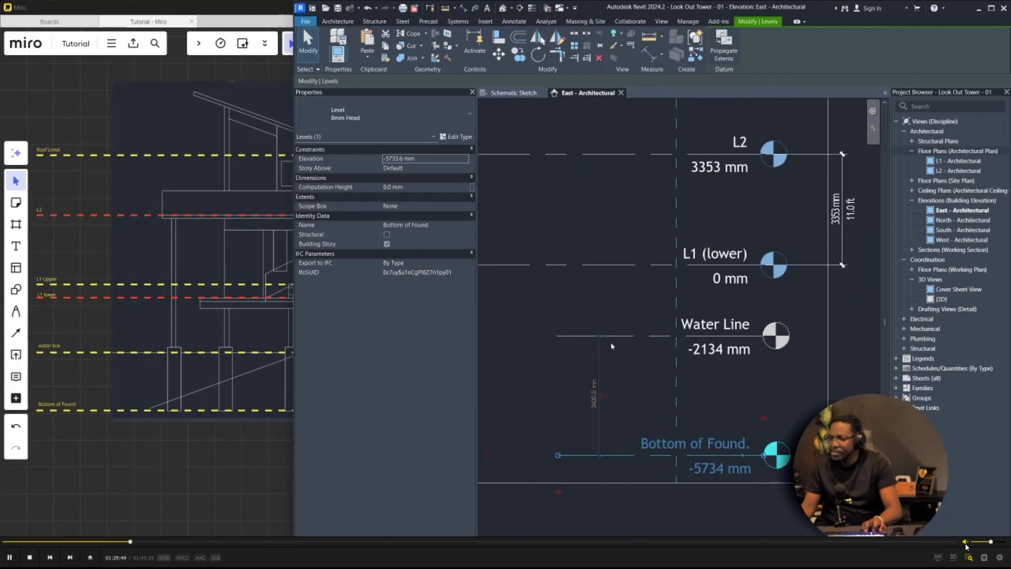
{"action": "left_click", "coordinate": [968, 543]}
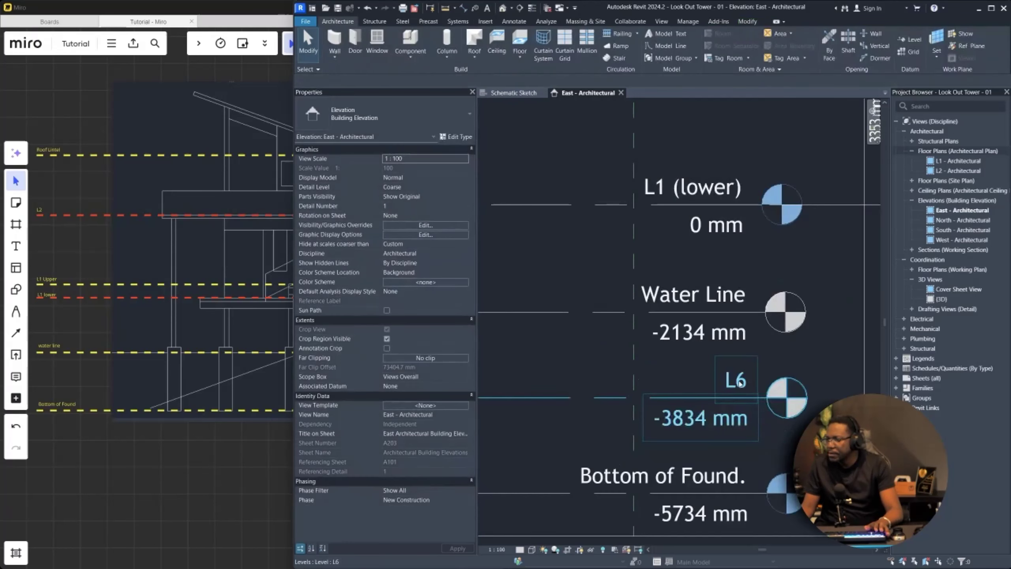
- Rename the L6 level between Water Line and Bottom of Found. as "Top of Found", checking the pier tops on the Miro section
{"action": "double_click", "coordinate": [741, 379]}
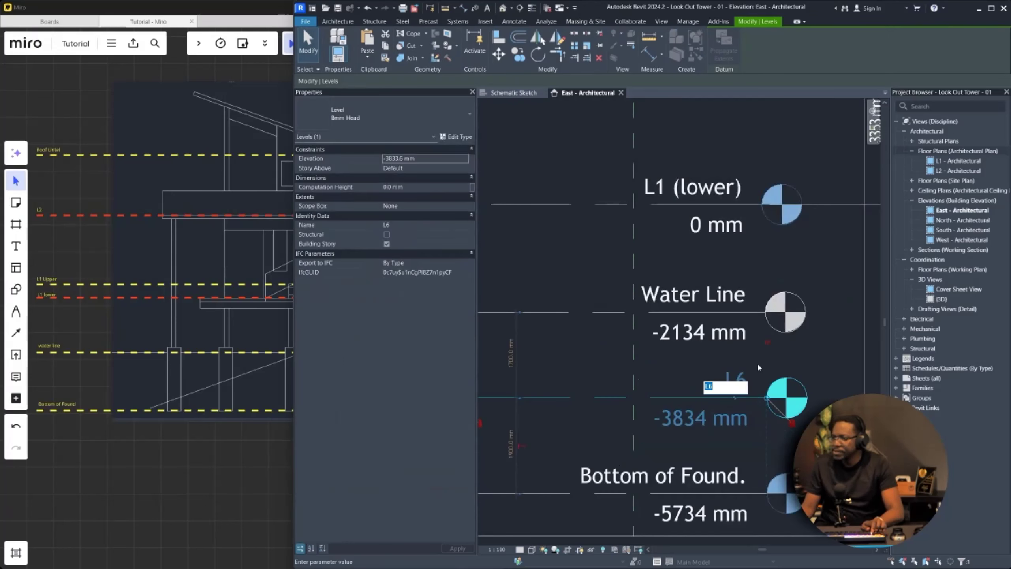
{"action": "type", "text": "Top of Found"}
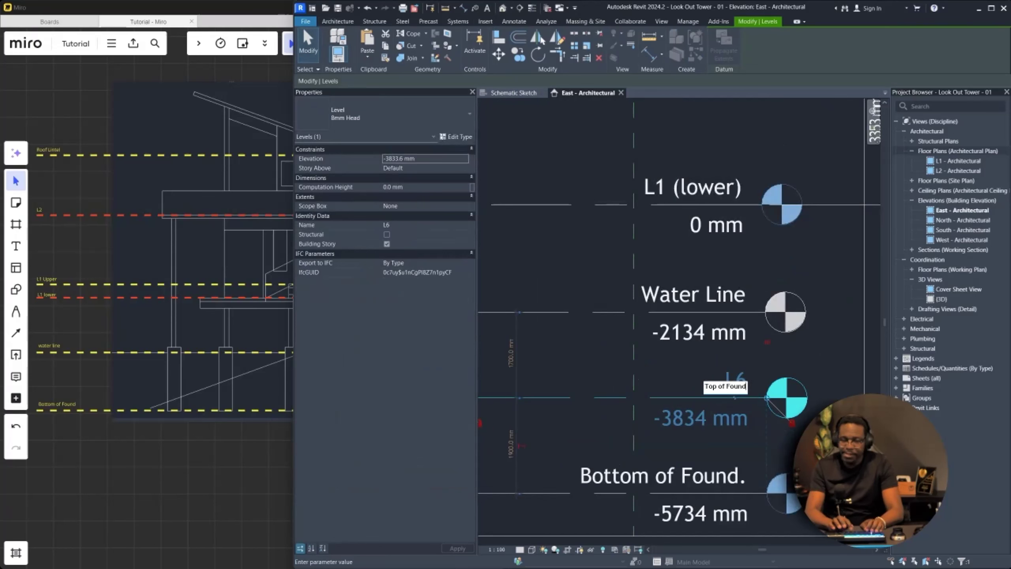
{"action": "scroll", "coordinate": [54, 352], "scroll_direction": "up", "scroll_amount": 4}
{"action": "middle_click_drag", "start_coordinate": [191, 352], "coordinate": [326, 352]}
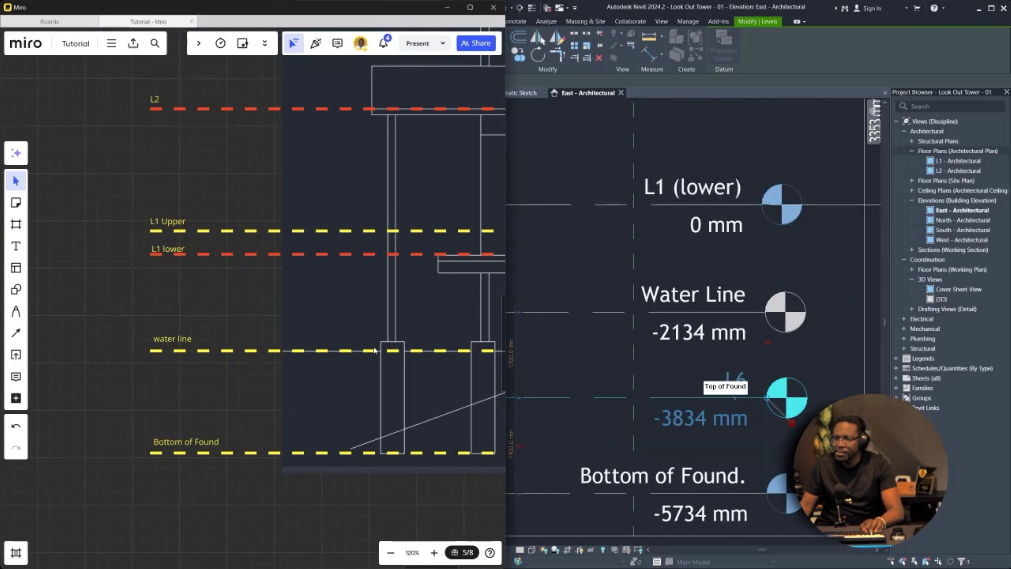
{"action": "scroll", "coordinate": [704, 400], "scroll_direction": "down", "scroll_amount": 3}
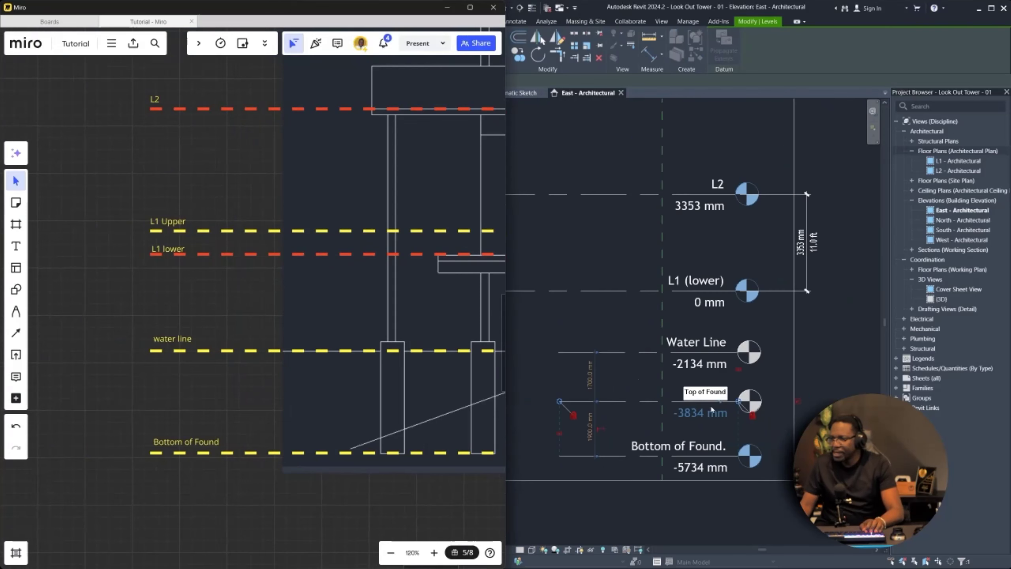
{"action": "scroll", "coordinate": [772, 438], "scroll_direction": "up", "scroll_amount": 1}
{"action": "left_click", "coordinate": [783, 517]}
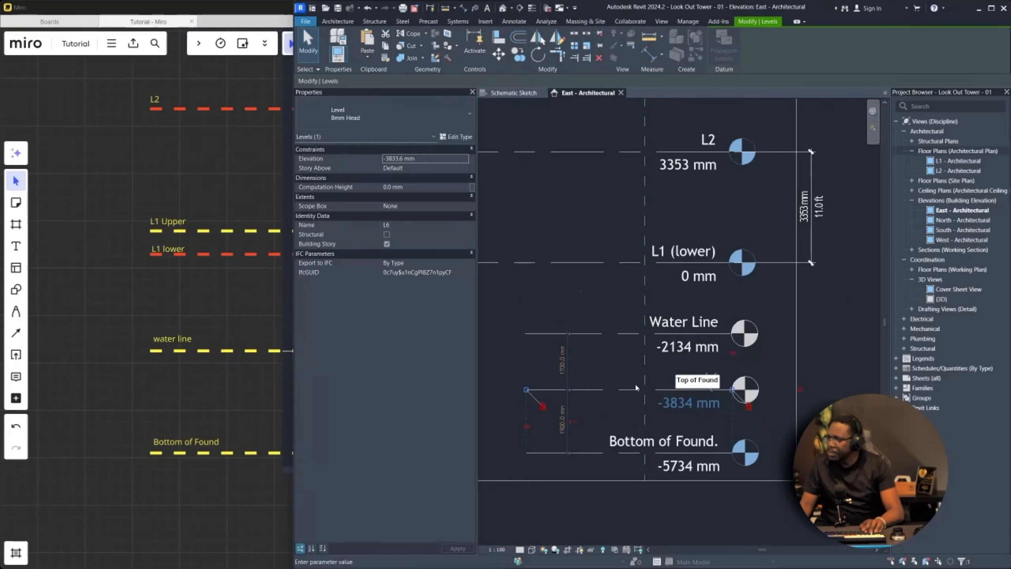
{"action": "scroll", "coordinate": [692, 384], "scroll_direction": "up", "scroll_amount": 2}
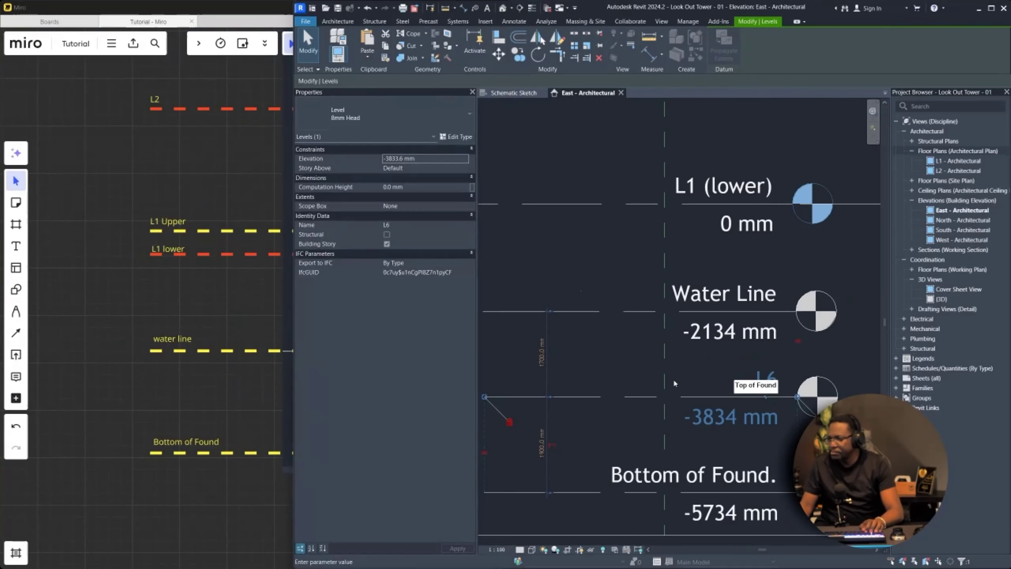
{"action": "key", "text": "Return"}
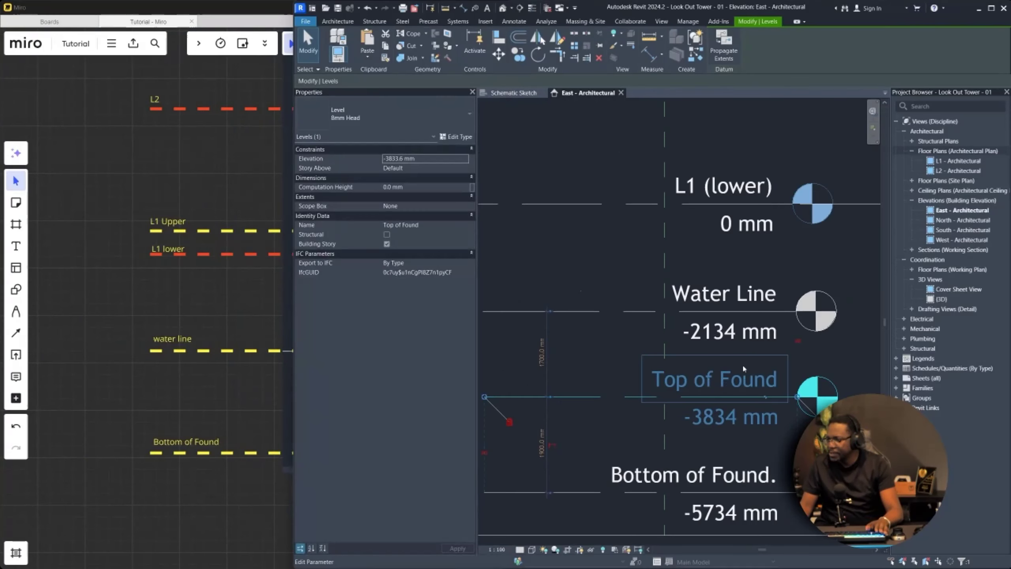
- Move the Top of Found level closer to Water Line and set it 7' below the Water Line level
{"action": "scroll", "coordinate": [743, 364], "scroll_direction": "down", "scroll_amount": 1}
{"action": "scroll", "coordinate": [688, 377], "scroll_direction": "up", "scroll_amount": 1}
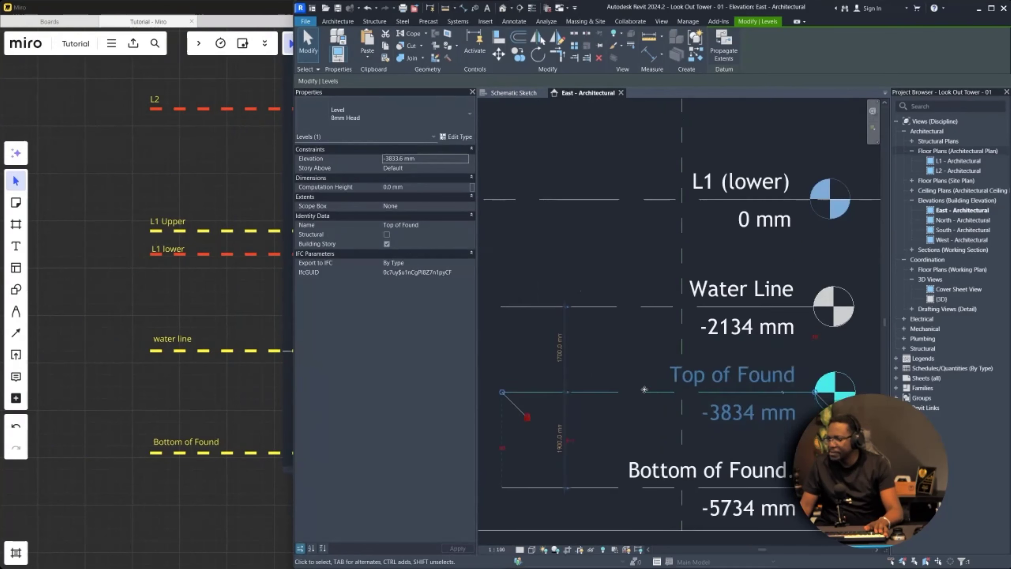
{"action": "left_click_drag", "start_coordinate": [639, 392], "coordinate": [638, 379]}
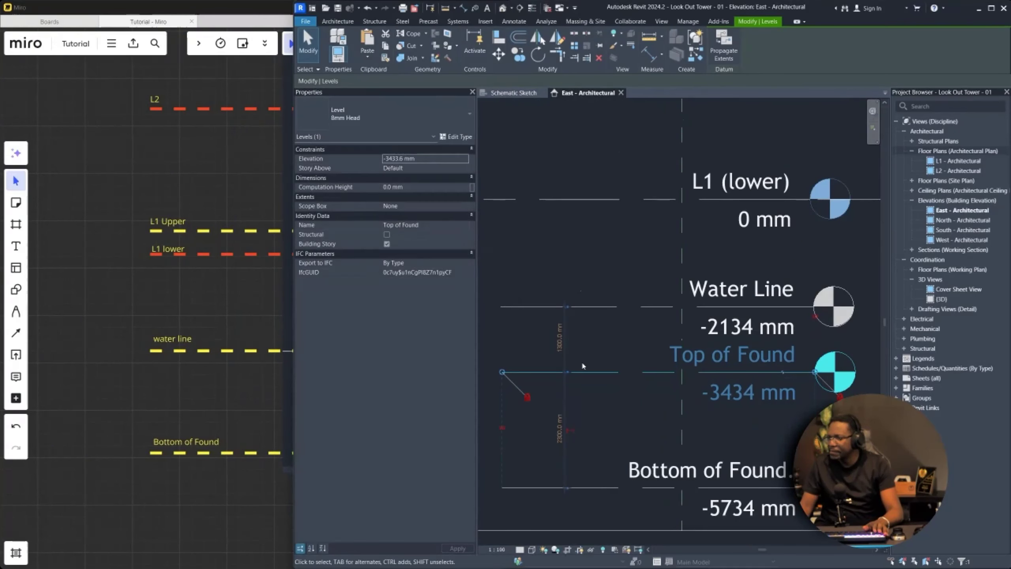
{"action": "left_click", "coordinate": [560, 338]}
{"action": "type", "text": "2133.6"}
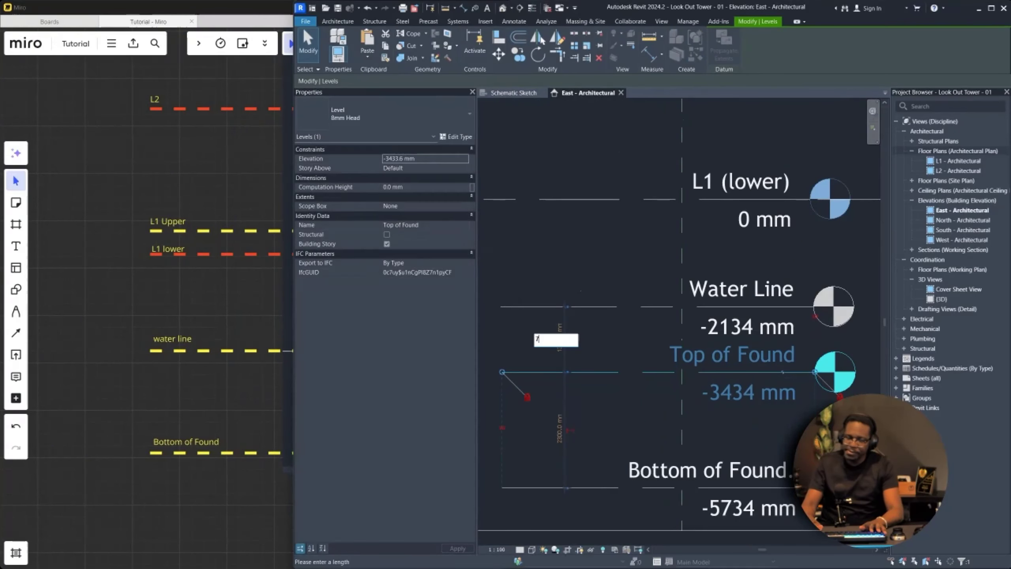
{"action": "key", "text": "Return"}
{"action": "scroll", "coordinate": [568, 373], "scroll_direction": "down", "scroll_amount": 1}
{"action": "key", "text": "Escape"}
{"action": "left_click", "coordinate": [595, 411]}
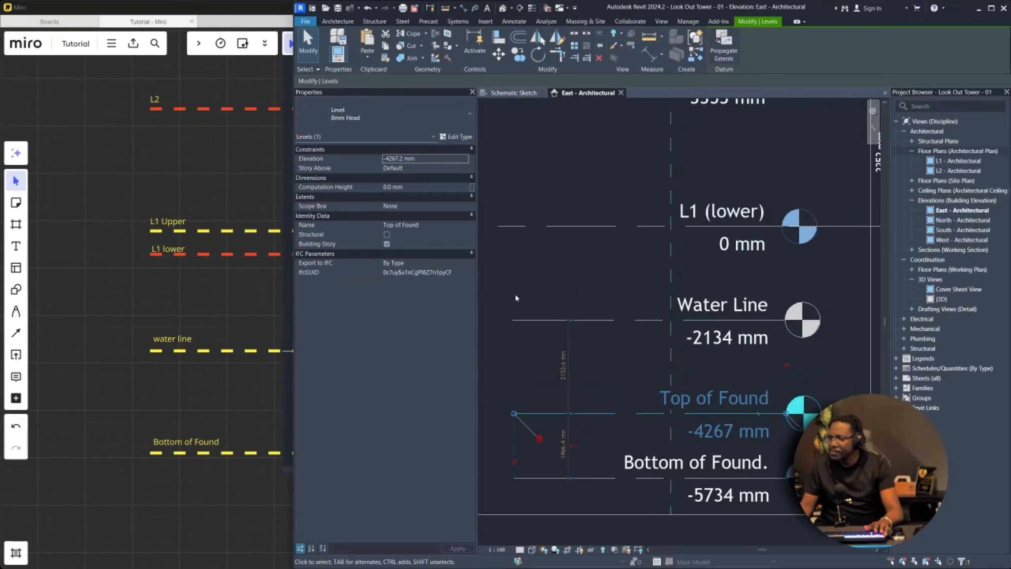
- Reference the Top of Found level's temporary dimension to L1 (lower) and set that distance to 7'
{"action": "middle_click_drag", "start_coordinate": [516, 295], "coordinate": [540, 285]}
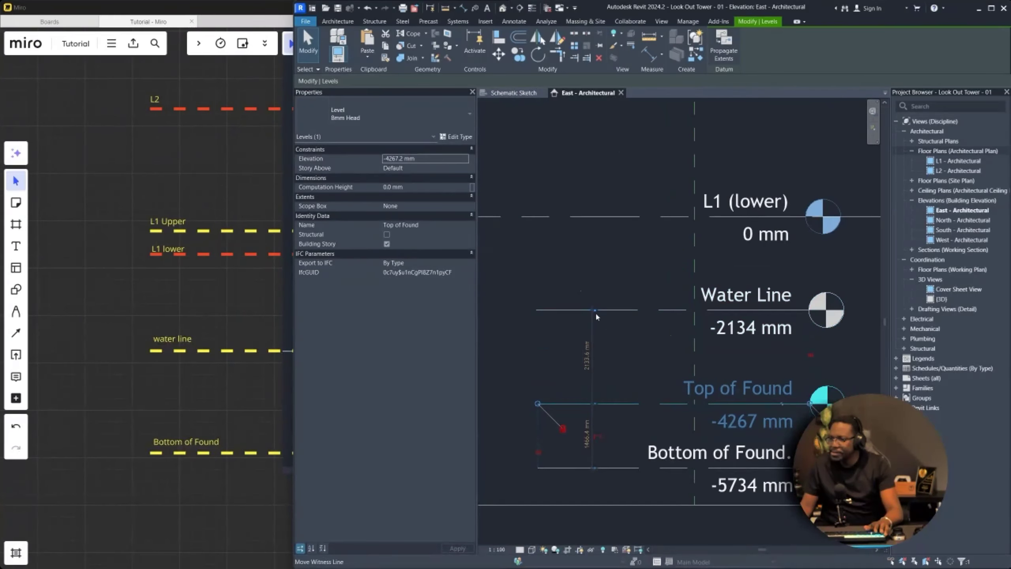
{"action": "scroll", "coordinate": [595, 311], "scroll_direction": "up", "scroll_amount": 2}
{"action": "left_click_drag", "start_coordinate": [607, 173], "coordinate": [607, 167]}
{"action": "left_click", "coordinate": [585, 312]}
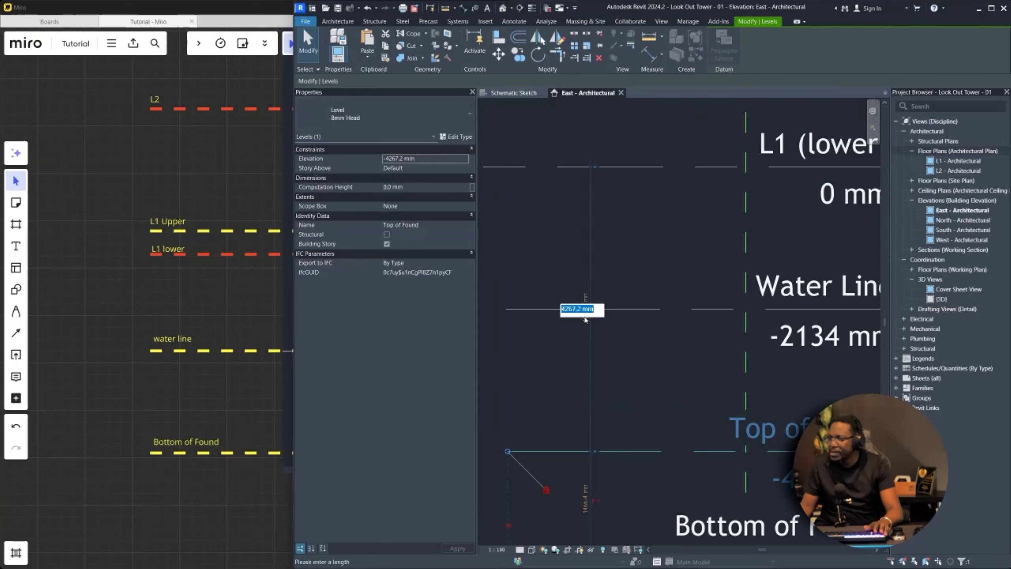
{"action": "type", "text": "7'"}
{"action": "key", "text": "Return"}
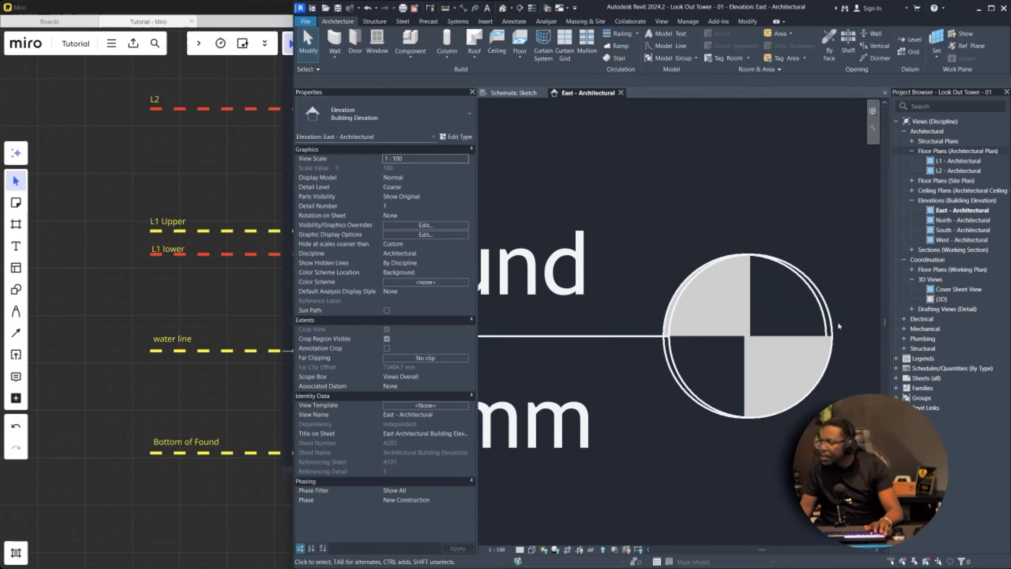
- Select the Water Line level overlapped by Top of Found and lower it to an elevation of -2438 mm
{"action": "scroll", "coordinate": [823, 329], "scroll_direction": "down", "scroll_amount": 3}
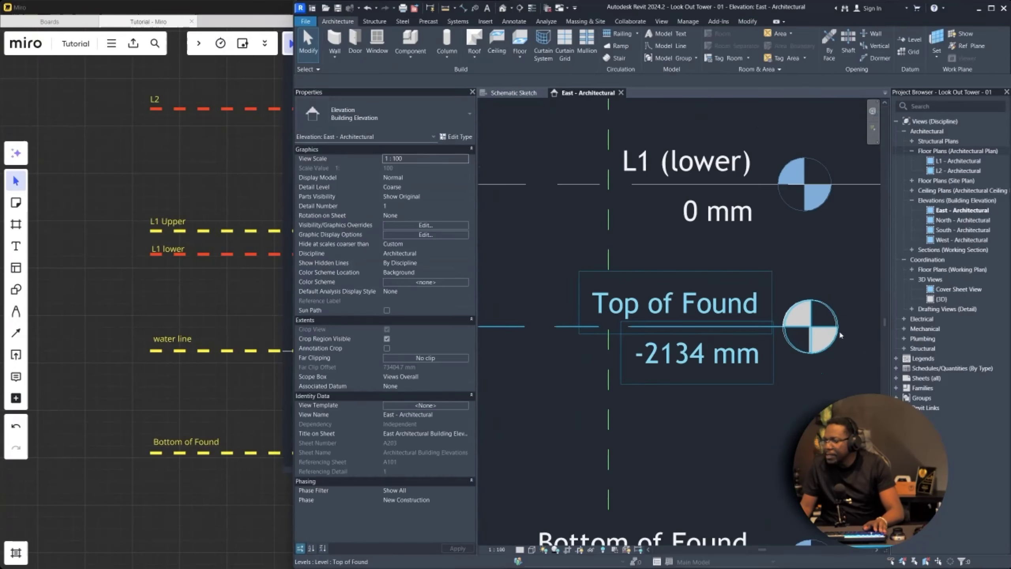
{"action": "scroll", "coordinate": [794, 331], "scroll_direction": "up", "scroll_amount": 1}
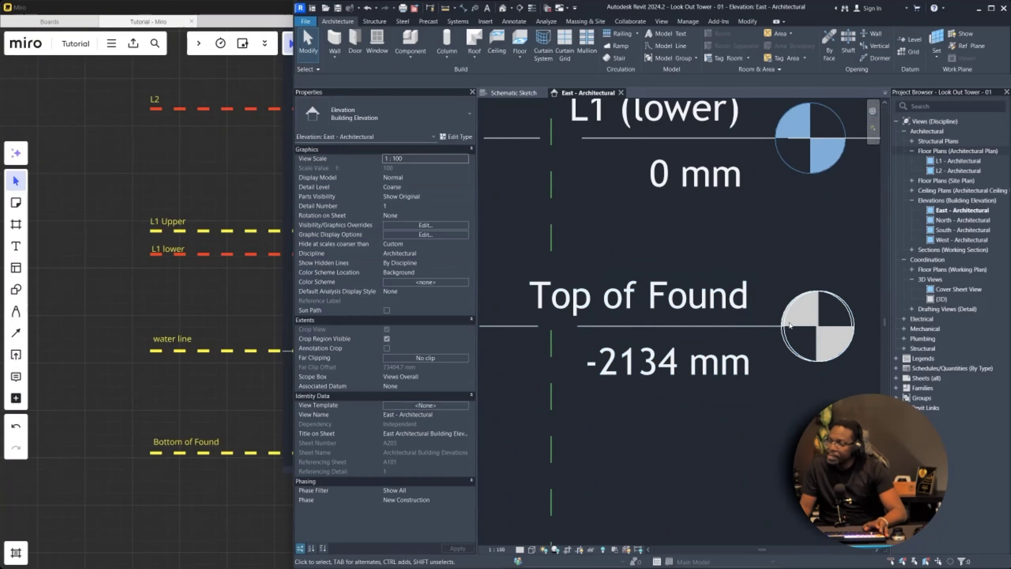
{"action": "key", "text": "Tab"}
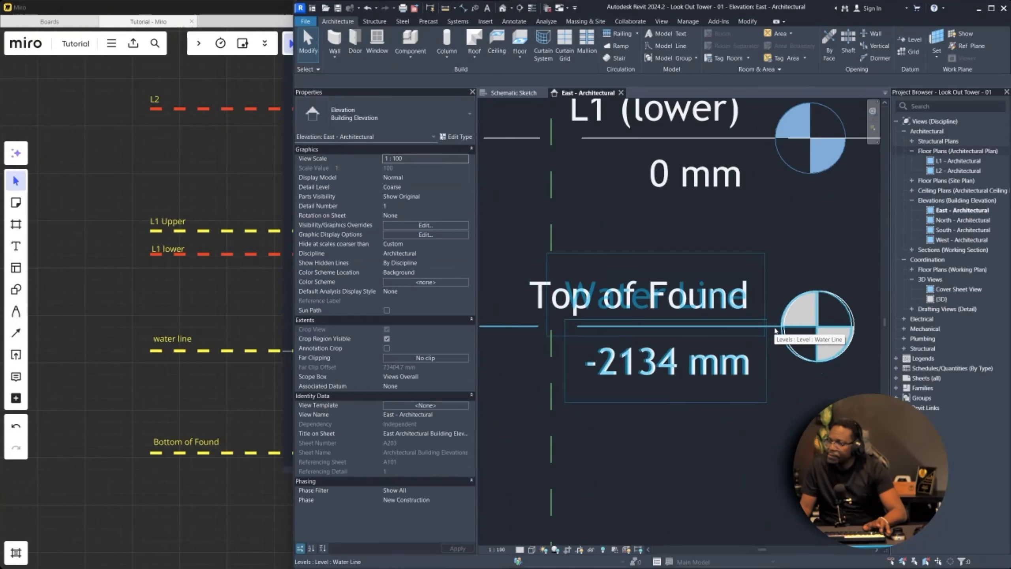
{"action": "left_click", "coordinate": [776, 331]}
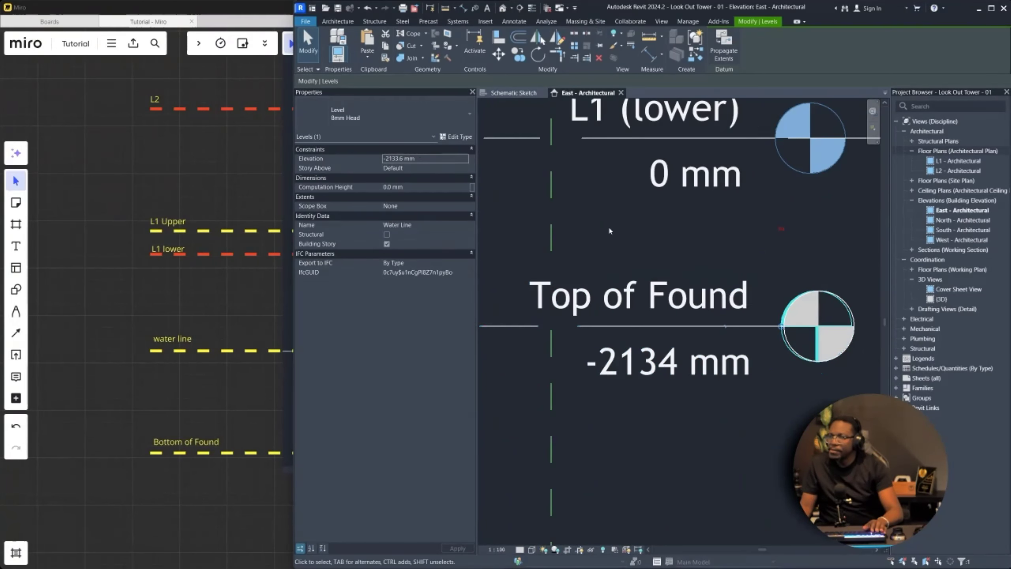
{"action": "scroll", "coordinate": [610, 230], "scroll_direction": "down", "scroll_amount": 3}
{"action": "left_click", "coordinate": [558, 269]}
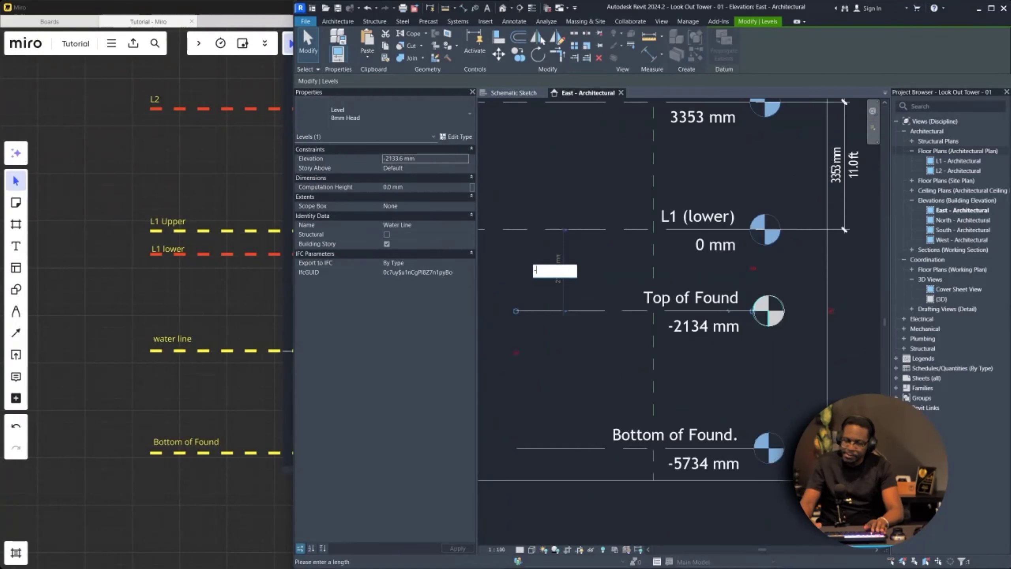
{"action": "key", "text": "Return"}
{"action": "key", "text": "ctrl+z"}
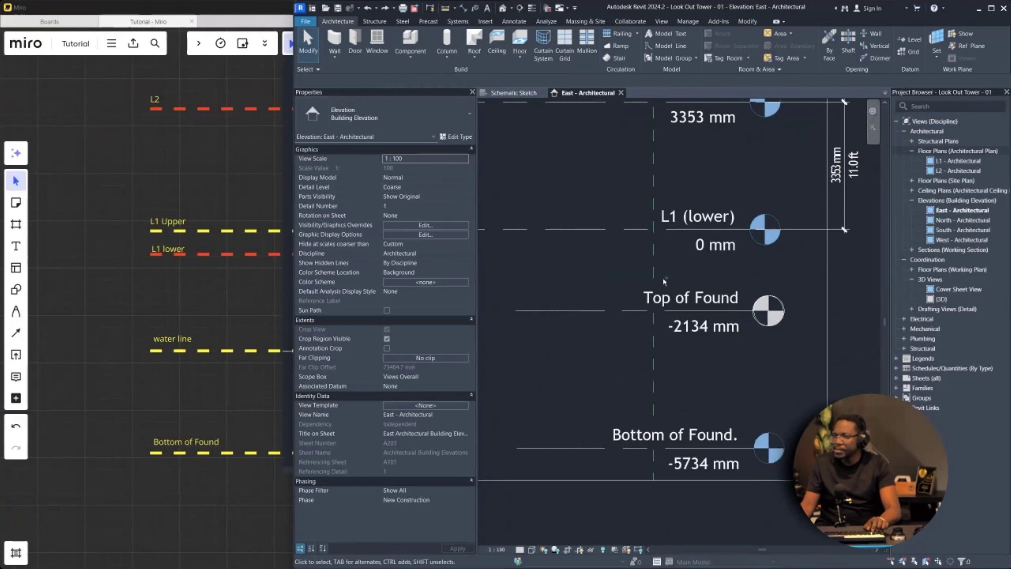
- Try a view scale of 1 : 20 for the East elevation and settle on 1 : 25 to separate the crowded level labels
{"action": "scroll", "coordinate": [677, 315], "scroll_direction": "down", "scroll_amount": 2}
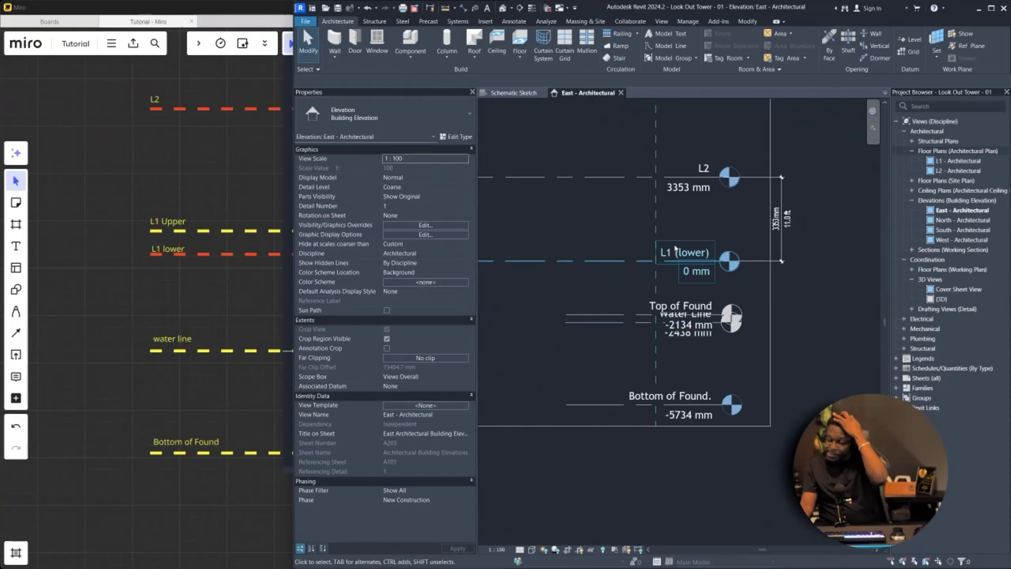
{"action": "scroll", "coordinate": [671, 289], "scroll_direction": "up", "scroll_amount": 2}
{"action": "scroll", "coordinate": [704, 261], "scroll_direction": "down", "scroll_amount": 1}
{"action": "middle_click_drag", "start_coordinate": [704, 261], "coordinate": [700, 309]}
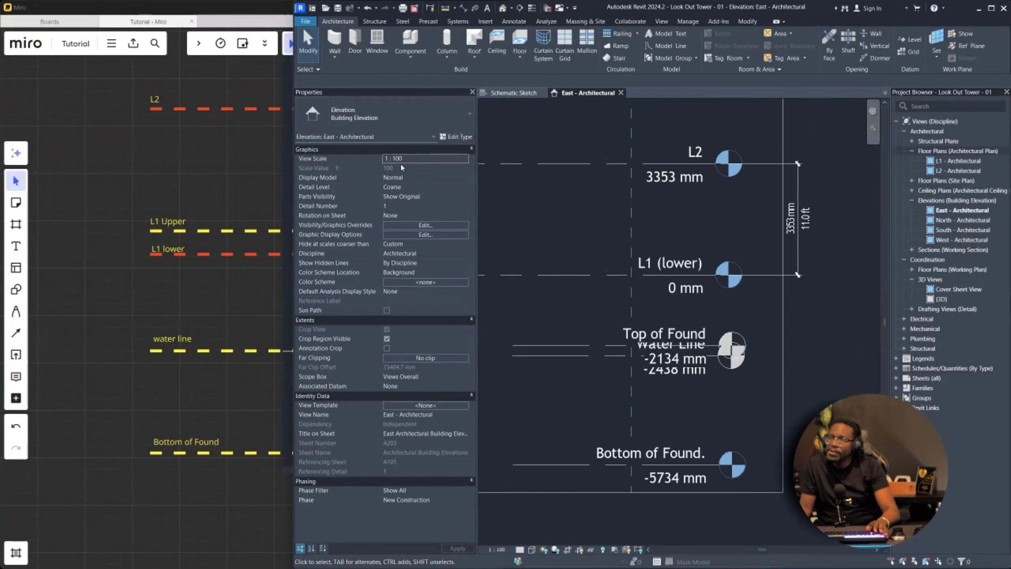
{"action": "left_click", "coordinate": [465, 159]}
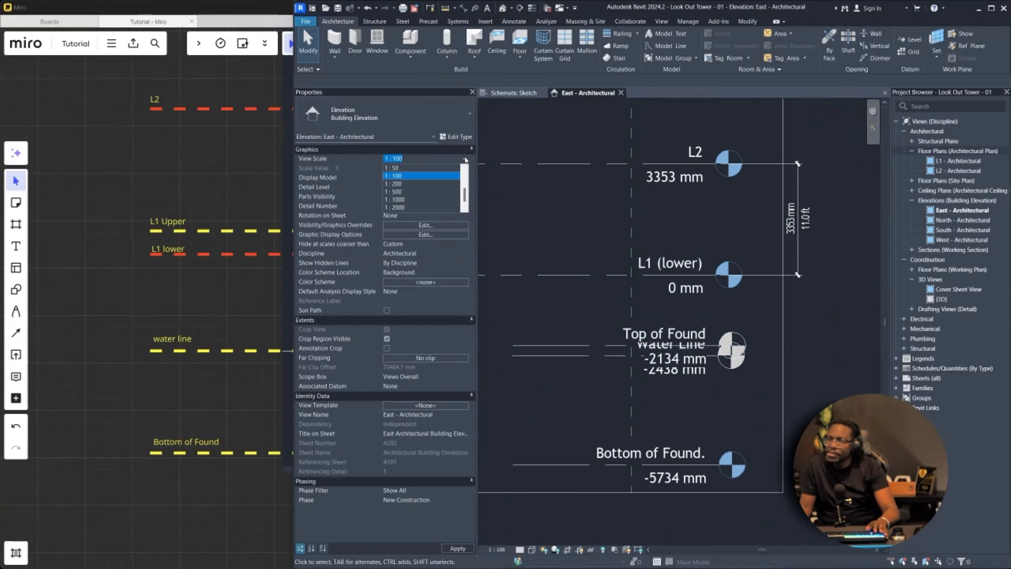
{"action": "scroll", "coordinate": [396, 197], "scroll_direction": "up", "scroll_amount": 3}
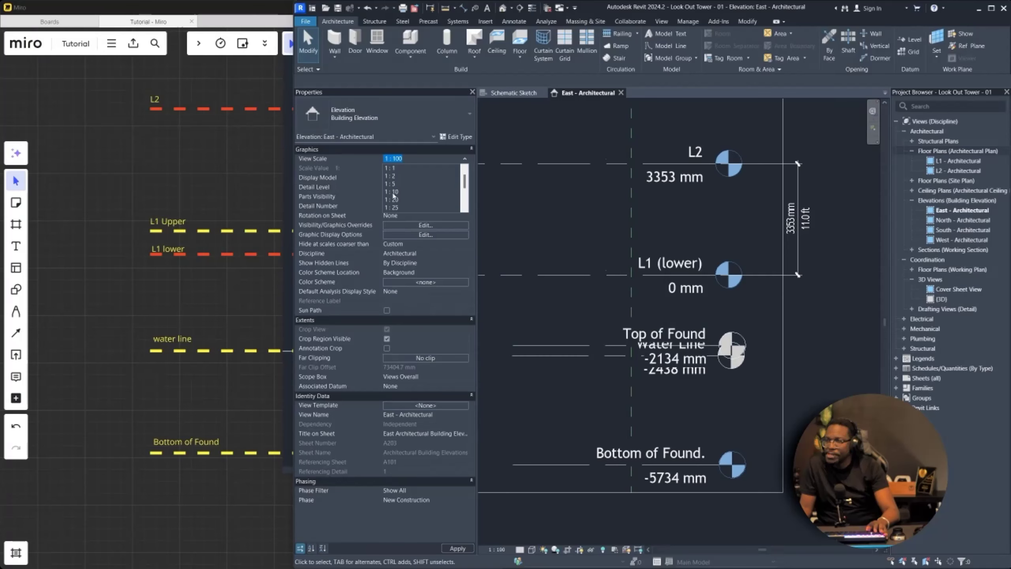
{"action": "left_click", "coordinate": [410, 200]}
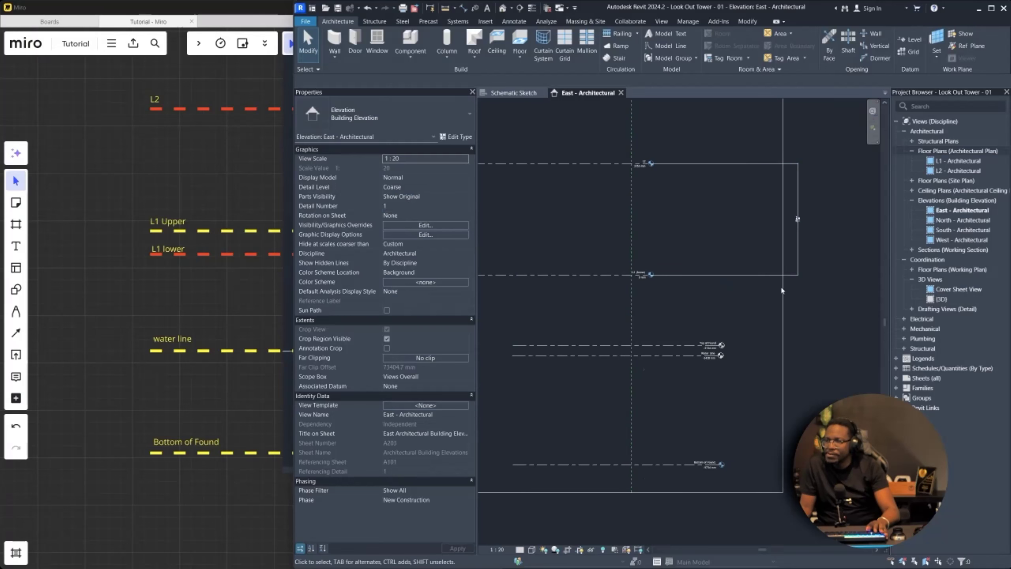
{"action": "left_click", "coordinate": [465, 160]}
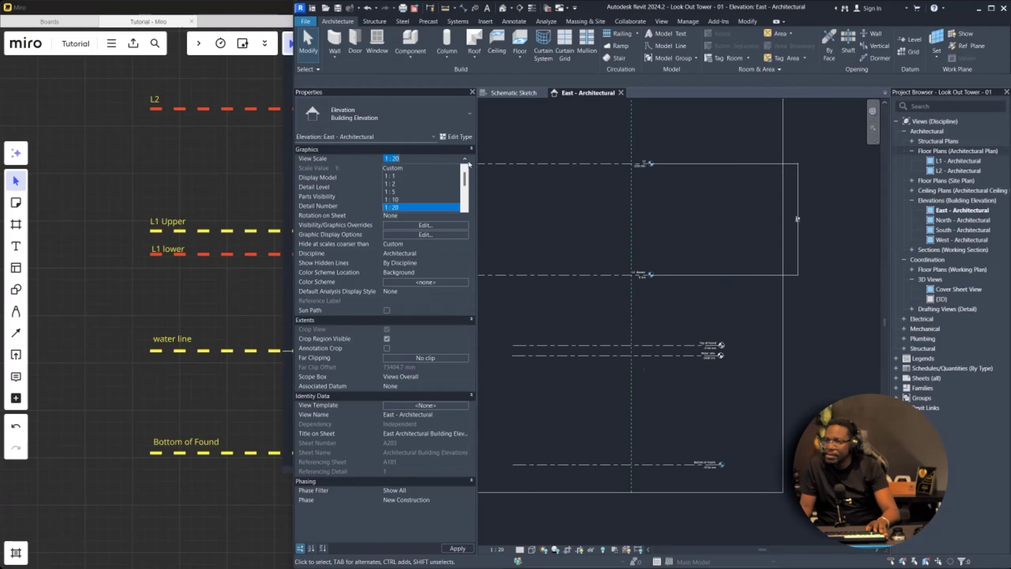
{"action": "scroll", "coordinate": [434, 201], "scroll_direction": "down", "scroll_amount": 1}
{"action": "left_click", "coordinate": [400, 193]}
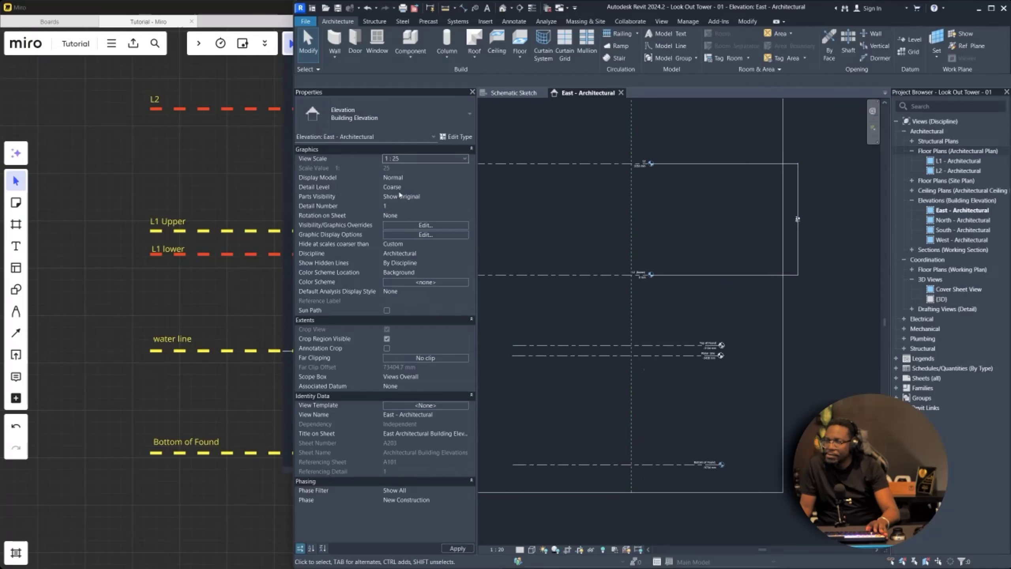
- Pull the head ends of the Top of Found, Water Line and Bottom of Found. levels in line with the L1 (lower) head
{"action": "scroll", "coordinate": [653, 287], "scroll_direction": "down", "scroll_amount": 3}
{"action": "scroll", "coordinate": [658, 272], "scroll_direction": "up", "scroll_amount": 2}
{"action": "left_click", "coordinate": [701, 300]}
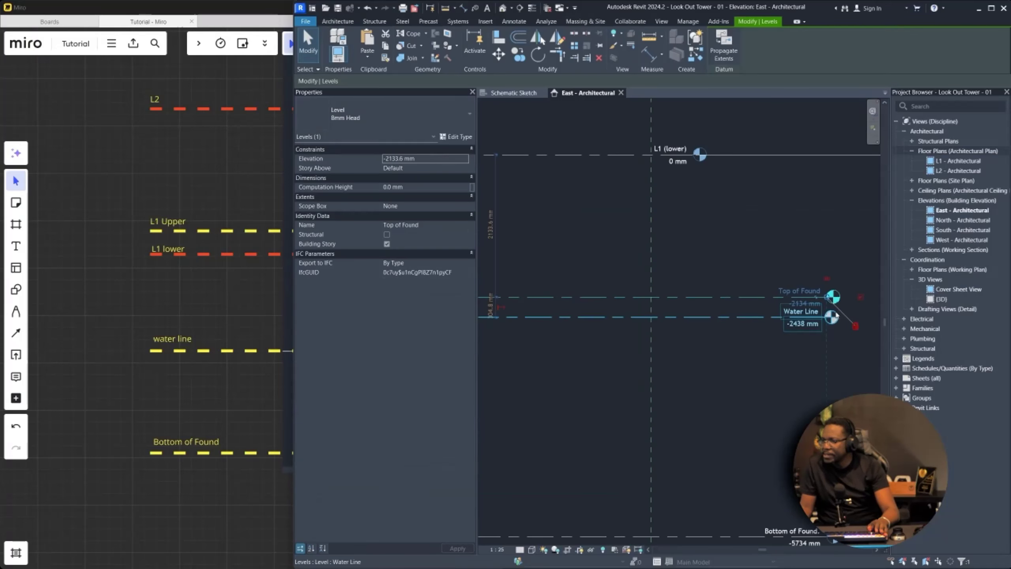
{"action": "scroll", "coordinate": [822, 299], "scroll_direction": "up", "scroll_amount": 5}
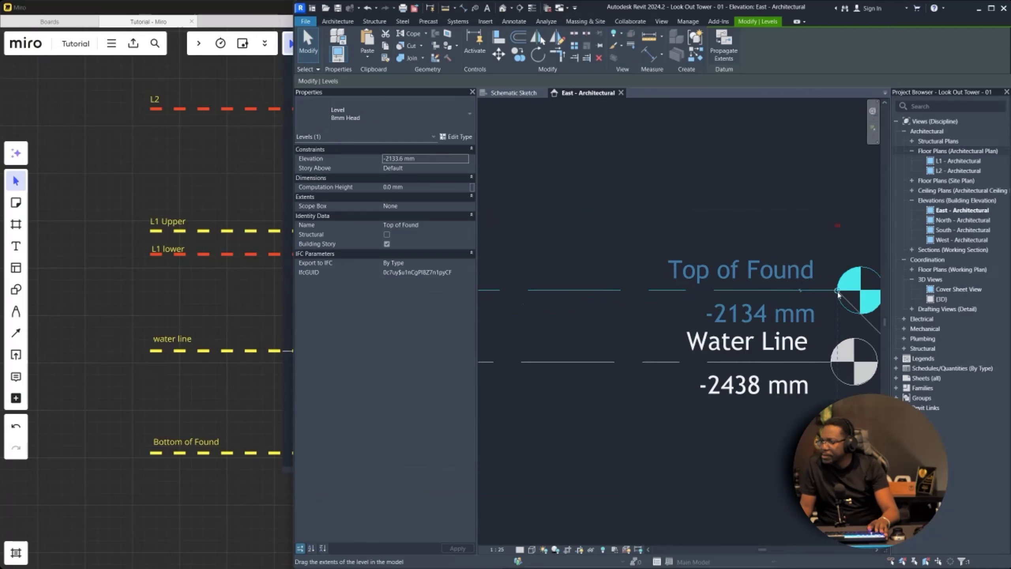
{"action": "left_click_drag", "start_coordinate": [837, 291], "coordinate": [703, 268]}
{"action": "scroll", "coordinate": [798, 272], "scroll_direction": "down", "scroll_amount": 5}
{"action": "left_click_drag", "start_coordinate": [703, 181], "coordinate": [708, 168]}
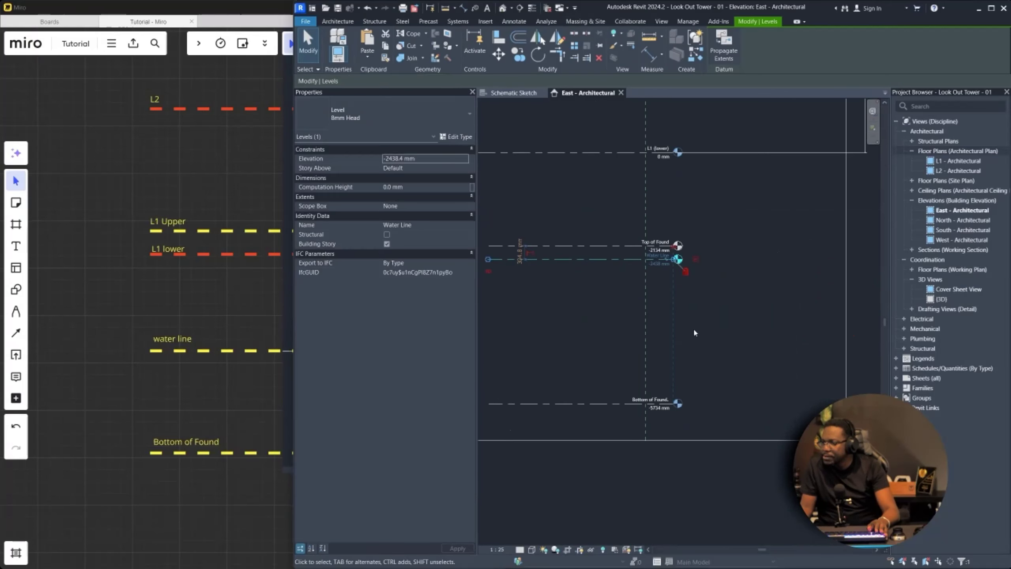
{"action": "left_click", "coordinate": [693, 327]}
- Copy the L1 (lower) level 1100 mm straight up, between L1 (lower) and L2
{"action": "scroll", "coordinate": [677, 311], "scroll_direction": "down", "scroll_amount": 2}
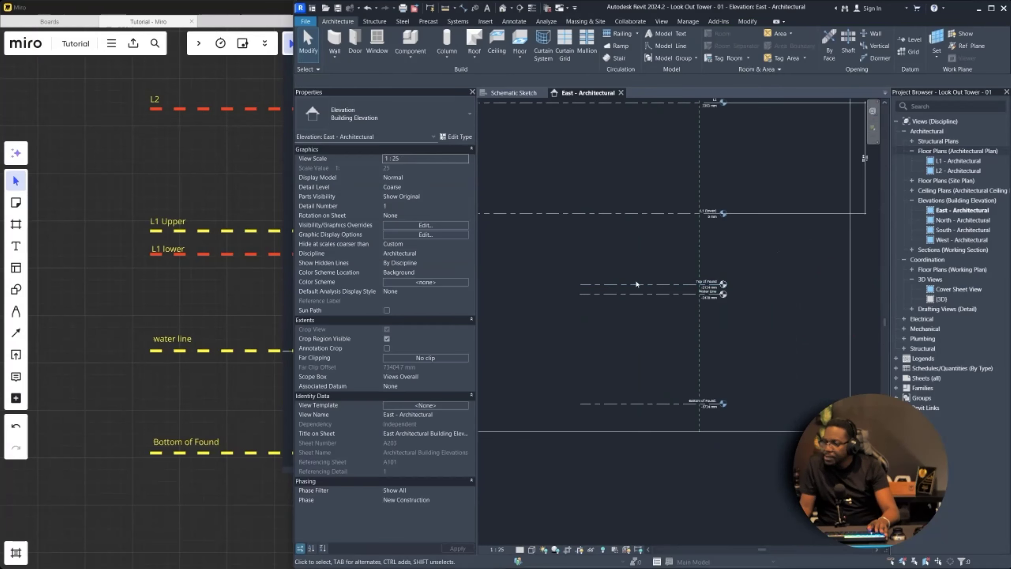
{"action": "scroll", "coordinate": [691, 299], "scroll_direction": "up", "scroll_amount": 5}
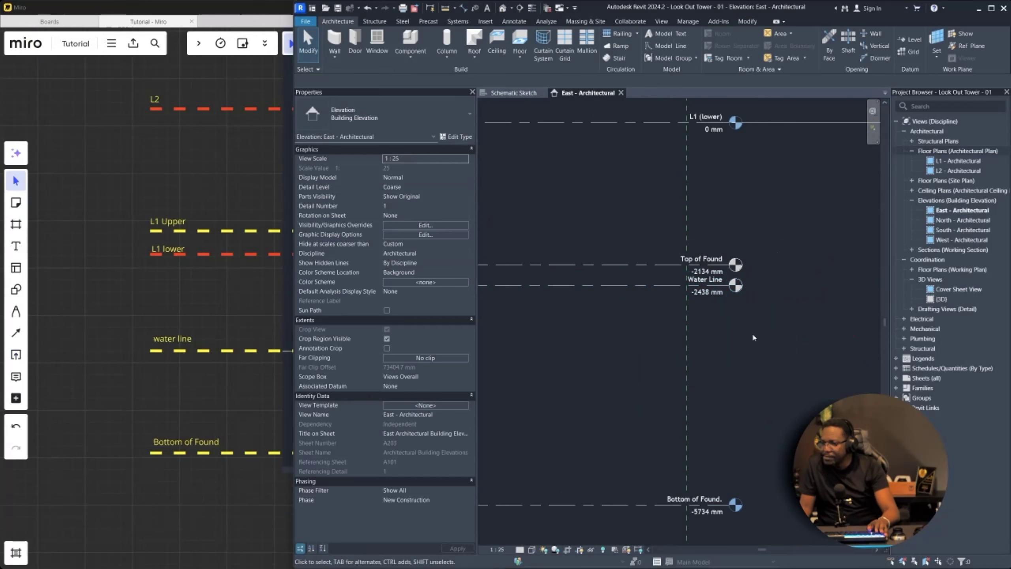
{"action": "scroll", "coordinate": [721, 306], "scroll_direction": "down", "scroll_amount": 3}
{"action": "scroll", "coordinate": [705, 163], "scroll_direction": "up", "scroll_amount": 3}
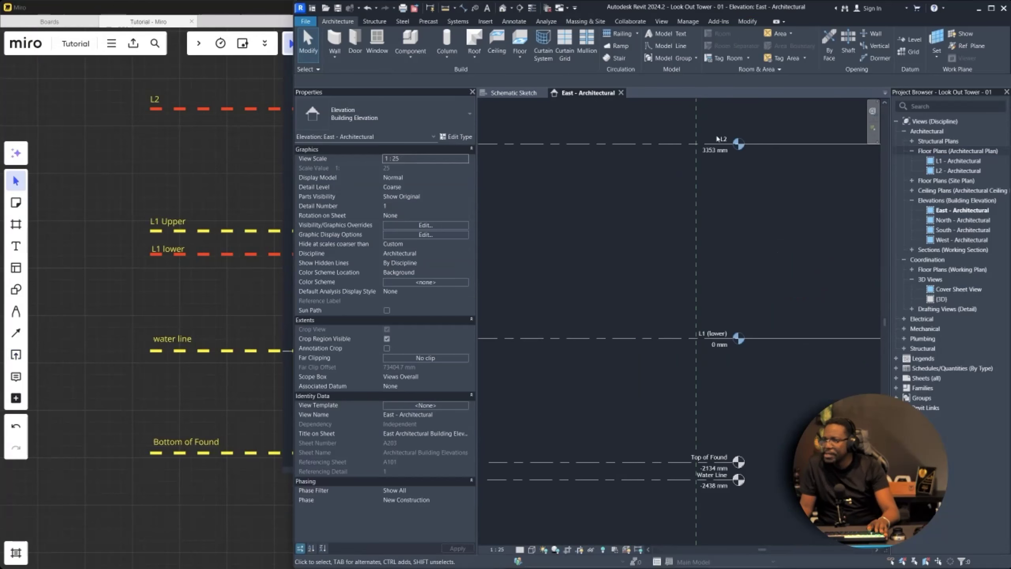
{"action": "scroll", "coordinate": [724, 331], "scroll_direction": "up", "scroll_amount": 1}
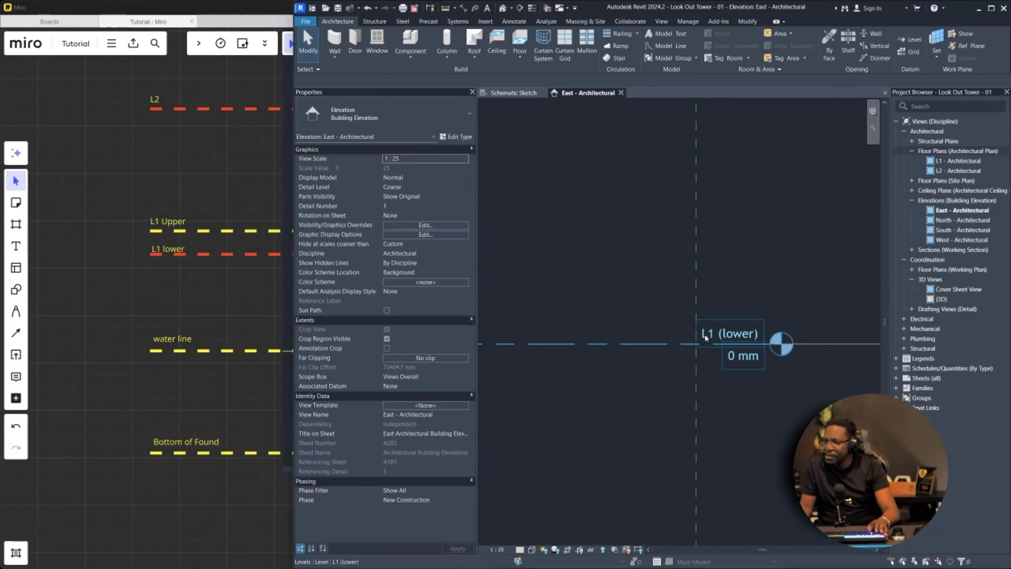
{"action": "left_click", "coordinate": [644, 345]}
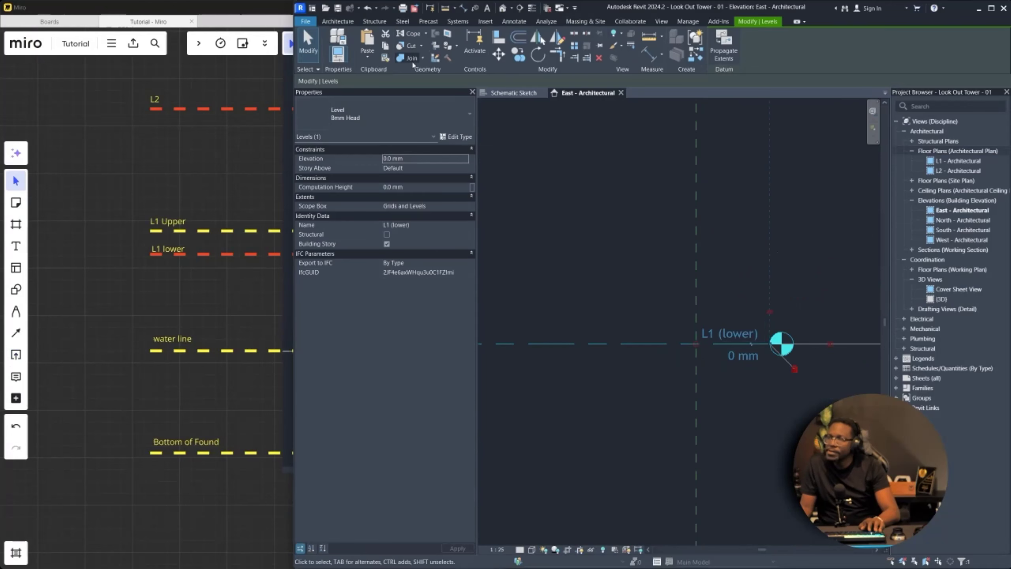
{"action": "key", "text": "m"}
{"action": "key", "text": "v"}
{"action": "scroll", "coordinate": [573, 238], "scroll_direction": "down", "scroll_amount": 5}
{"action": "scroll", "coordinate": [558, 240], "scroll_direction": "up", "scroll_amount": 1}
{"action": "middle_click_drag", "start_coordinate": [558, 239], "coordinate": [797, 258]}
{"action": "scroll", "coordinate": [505, 251], "scroll_direction": "down", "scroll_amount": 2}
{"action": "left_click", "coordinate": [529, 289]}
{"action": "key", "text": "shift"}
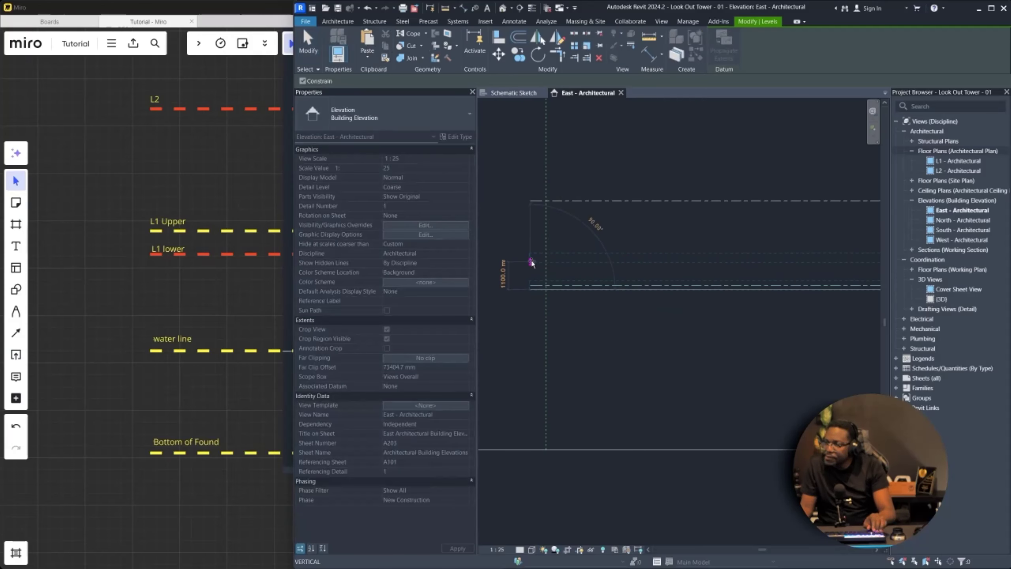
{"action": "left_click", "coordinate": [531, 262]}
{"action": "scroll", "coordinate": [655, 266], "scroll_direction": "down", "scroll_amount": 6}
{"action": "key", "text": "Escape"}
- Rename the copied level above L1 (lower) as "L1 (Upper)"
{"action": "scroll", "coordinate": [843, 274], "scroll_direction": "up", "scroll_amount": 1}
{"action": "middle_click_drag", "start_coordinate": [843, 274], "coordinate": [726, 290]}
{"action": "scroll", "coordinate": [737, 282], "scroll_direction": "up", "scroll_amount": 4}
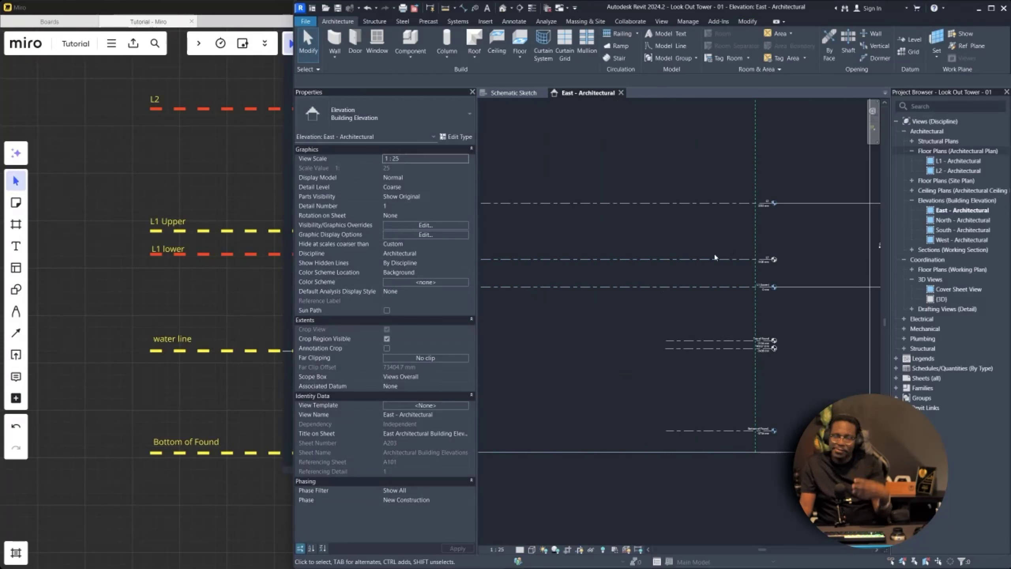
{"action": "scroll", "coordinate": [715, 257], "scroll_direction": "up", "scroll_amount": 5}
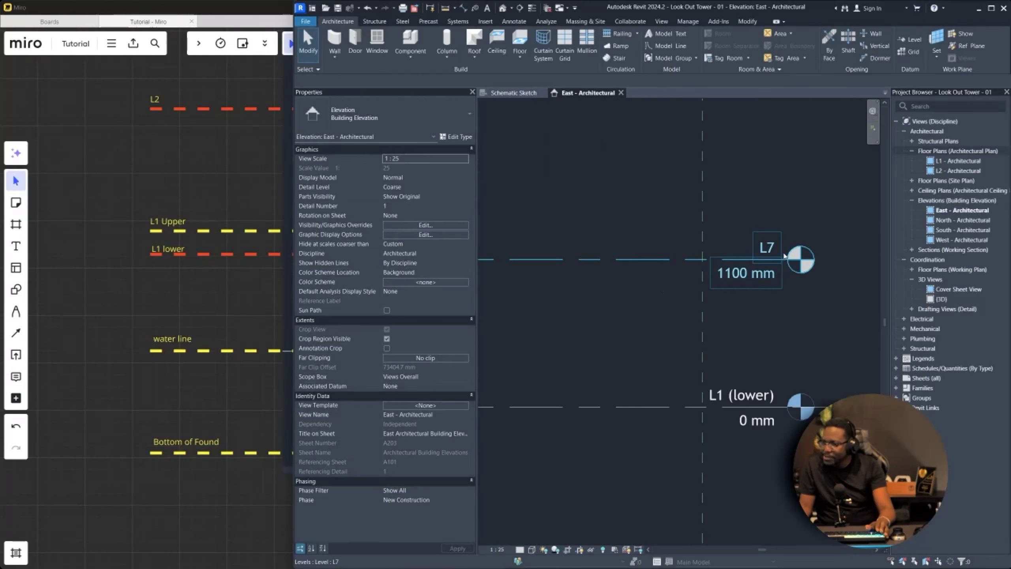
{"action": "double_click", "coordinate": [766, 247]}
{"action": "type", "text": "L1"}
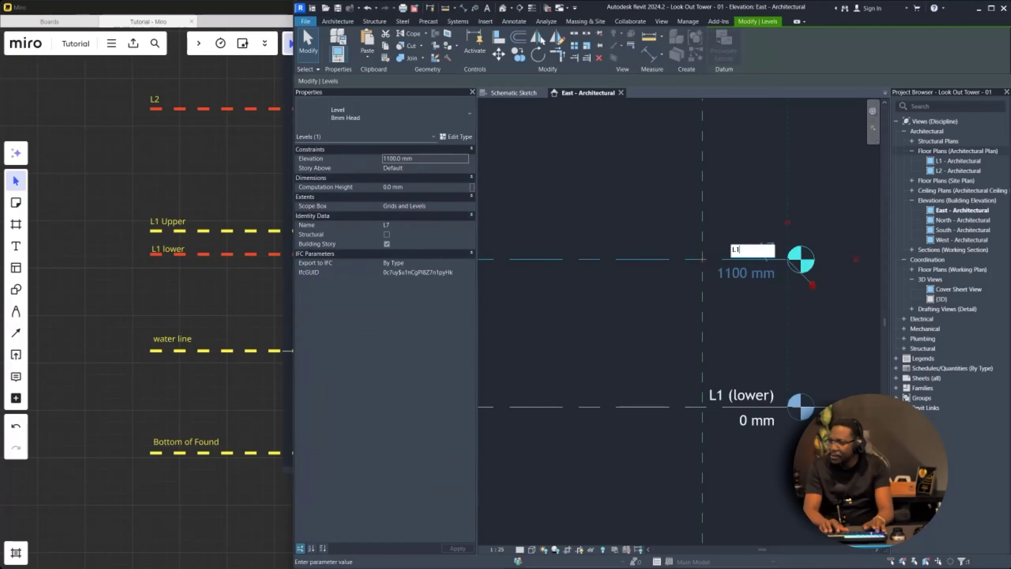
{"action": "type", "text": " (Upper)"}
{"action": "key", "text": "Return"}
- In the Schematic Sketch view, add an aligned dimension for the height between the lower deck floor and the raised upper floor
{"action": "scroll", "coordinate": [193, 333], "scroll_direction": "down", "scroll_amount": 3}
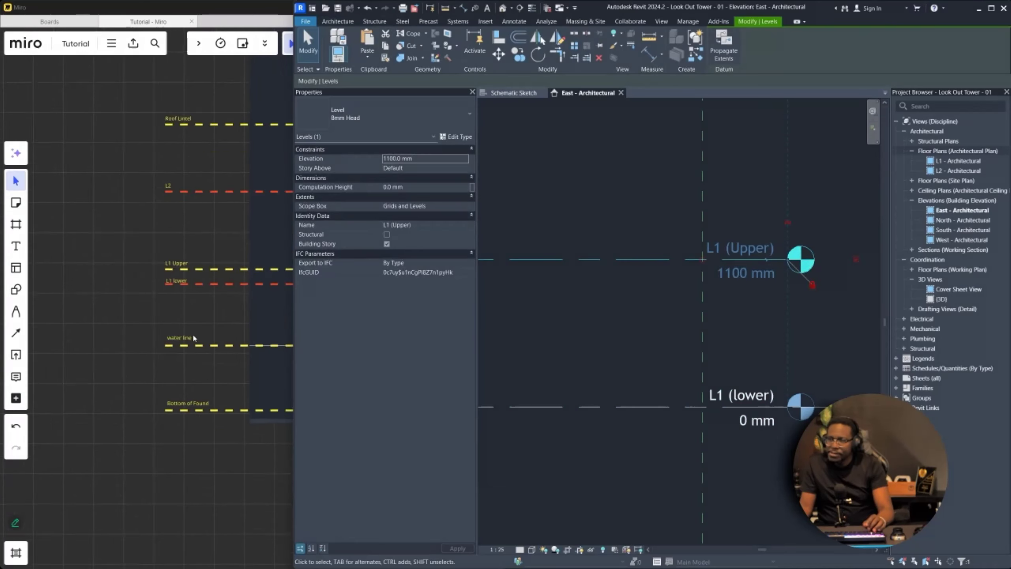
{"action": "left_click", "coordinate": [536, 95]}
{"action": "scroll", "coordinate": [646, 342], "scroll_direction": "up", "scroll_amount": 5}
{"action": "key", "text": "d"}
{"action": "key", "text": "i"}
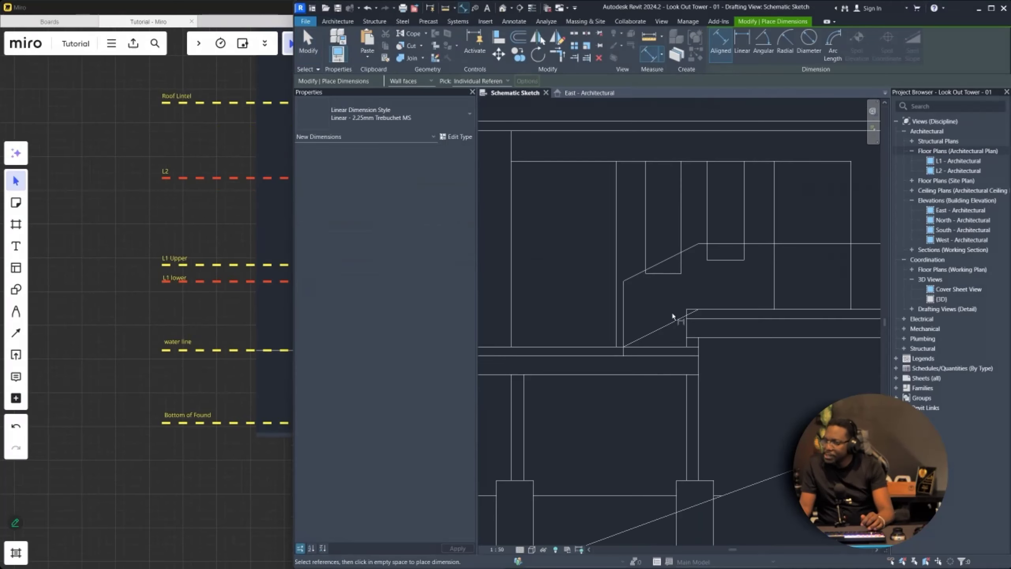
{"action": "left_click", "coordinate": [661, 347]}
{"action": "left_click", "coordinate": [732, 310]}
{"action": "scroll", "coordinate": [727, 322], "scroll_direction": "down", "scroll_amount": 3}
{"action": "scroll", "coordinate": [598, 319], "scroll_direction": "up", "scroll_amount": 3}
{"action": "left_click", "coordinate": [548, 320]}
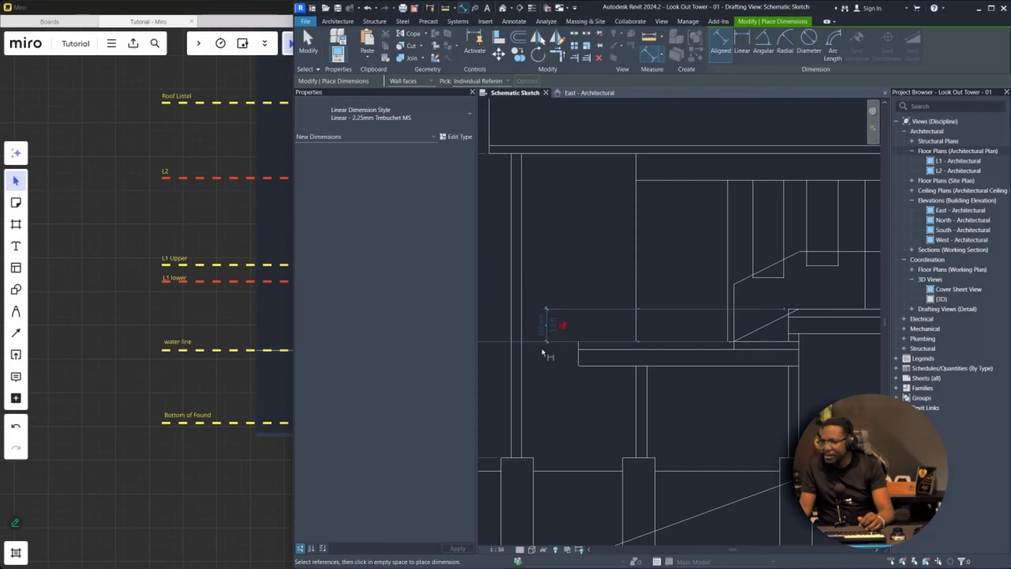
- Using the deck-to-floor dimension in the Schematic Sketch, set the L1 (Upper) level's elevation to 610 mm in the East - Architectural view
{"action": "scroll", "coordinate": [549, 342], "scroll_direction": "up", "scroll_amount": 3}
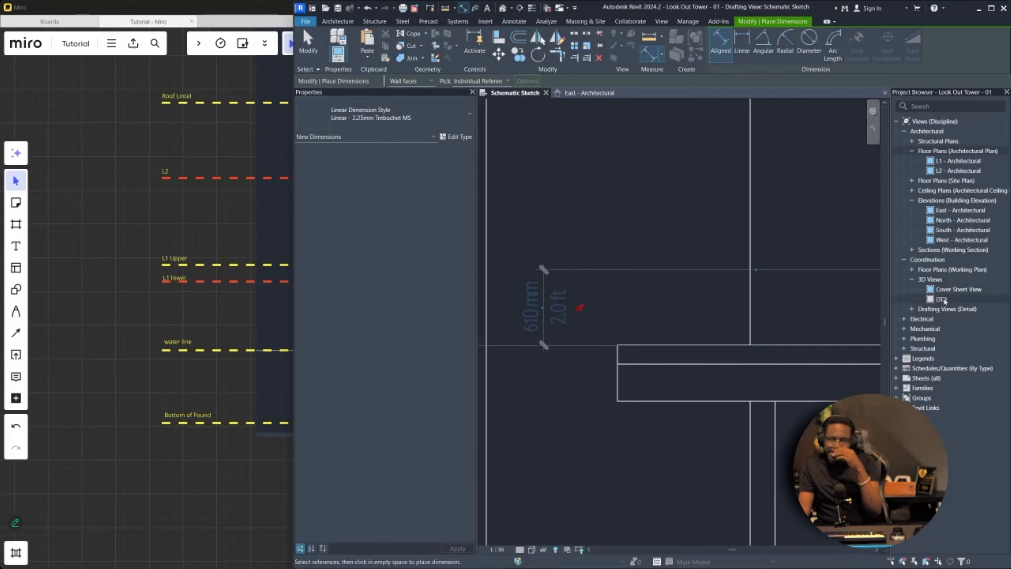
{"action": "scroll", "coordinate": [611, 343], "scroll_direction": "down", "scroll_amount": 3}
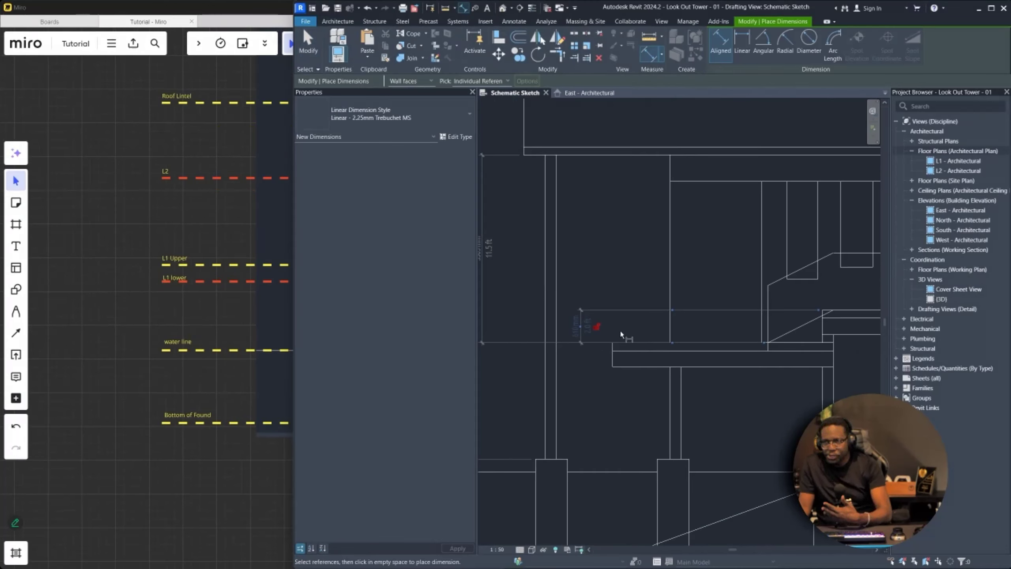
{"action": "scroll", "coordinate": [705, 324], "scroll_direction": "down", "scroll_amount": 2}
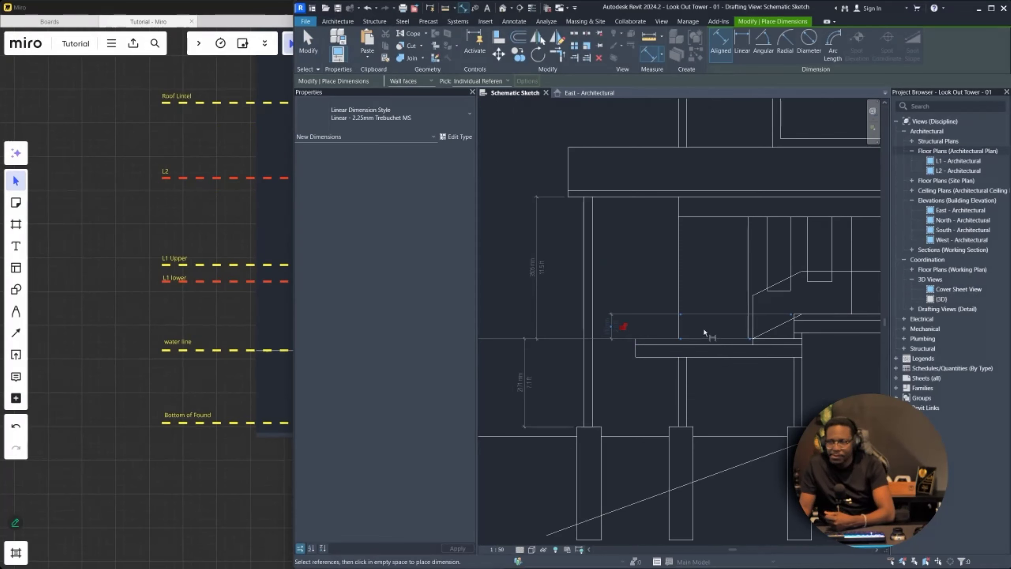
{"action": "scroll", "coordinate": [655, 334], "scroll_direction": "down", "scroll_amount": 2}
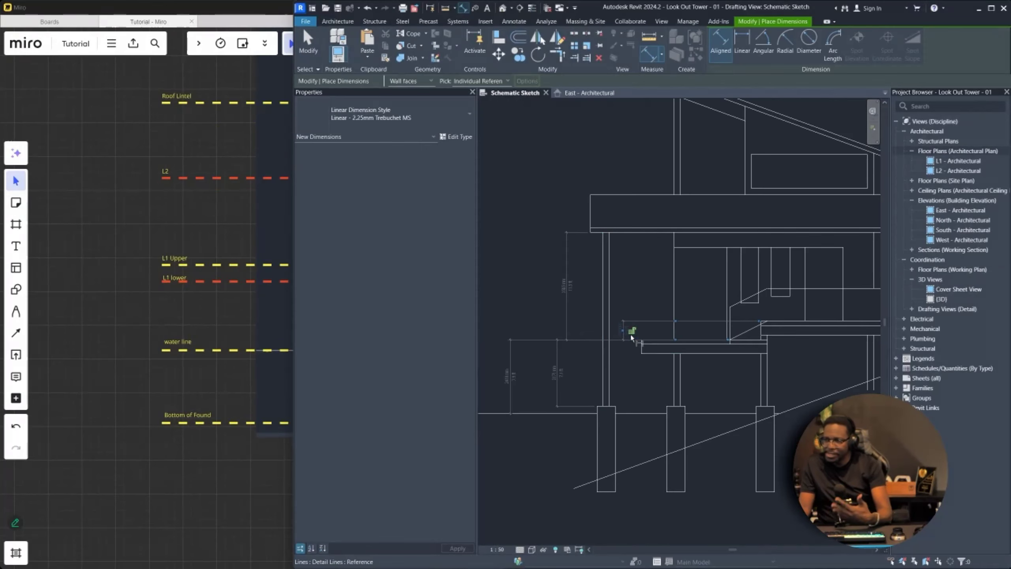
{"action": "scroll", "coordinate": [627, 344], "scroll_direction": "up", "scroll_amount": 5}
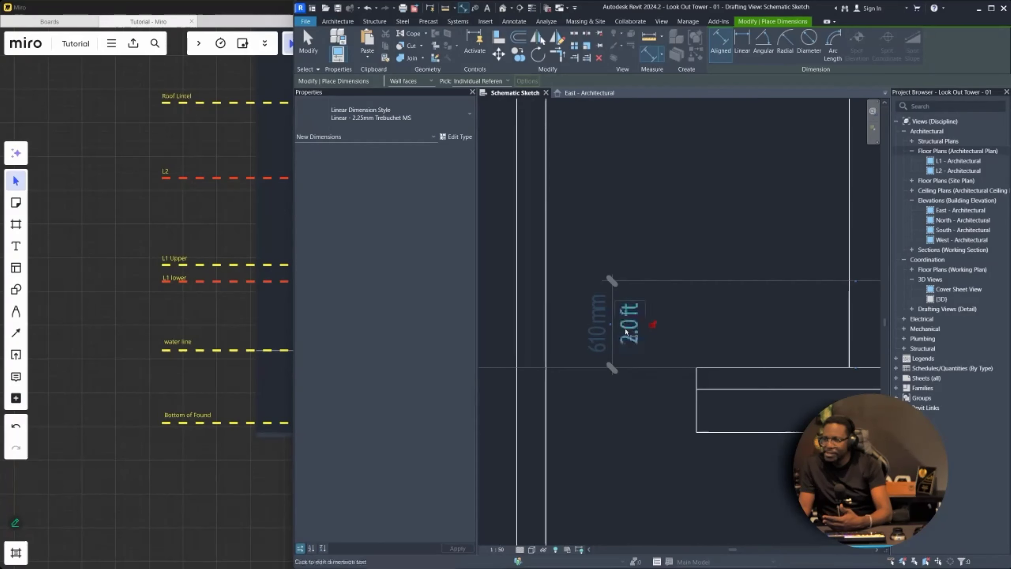
{"action": "left_click", "coordinate": [580, 94]}
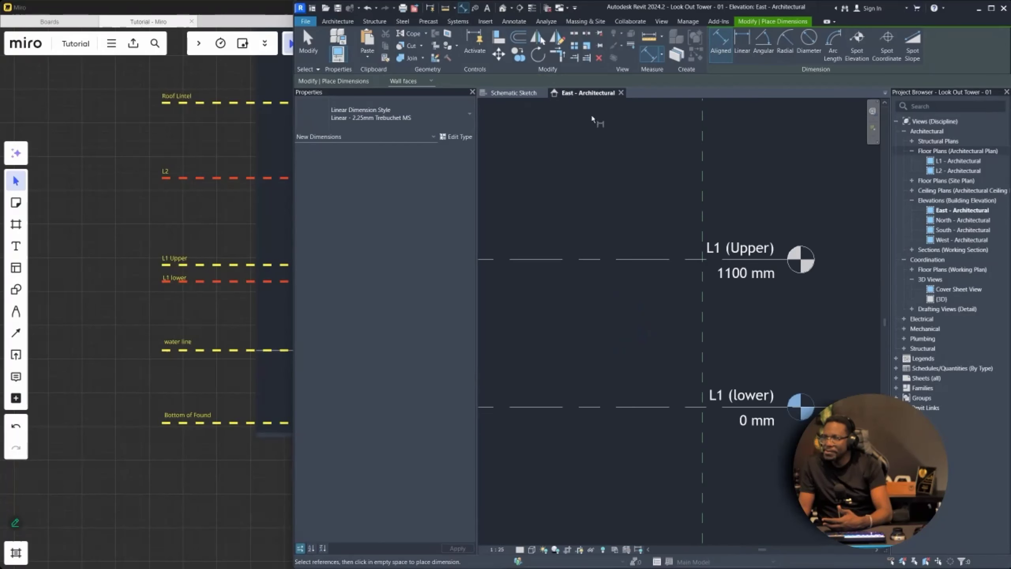
{"action": "key", "text": "Escape"}
{"action": "scroll", "coordinate": [732, 293], "scroll_direction": "down", "scroll_amount": 5}
{"action": "scroll", "coordinate": [685, 317], "scroll_direction": "down", "scroll_amount": 4}
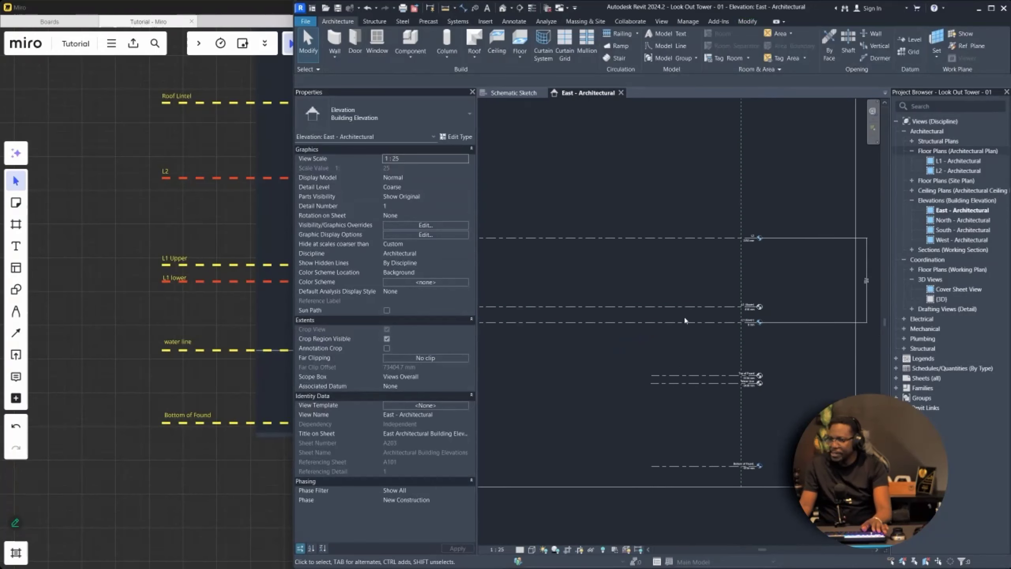
- Resize the Grids and Levels scope box at the level-head side, pulling it inward to shorten the L1 and L2 levels
{"action": "middle_click_drag", "start_coordinate": [686, 326], "coordinate": [702, 311]}
{"action": "scroll", "coordinate": [729, 156], "scroll_direction": "up", "scroll_amount": 1}
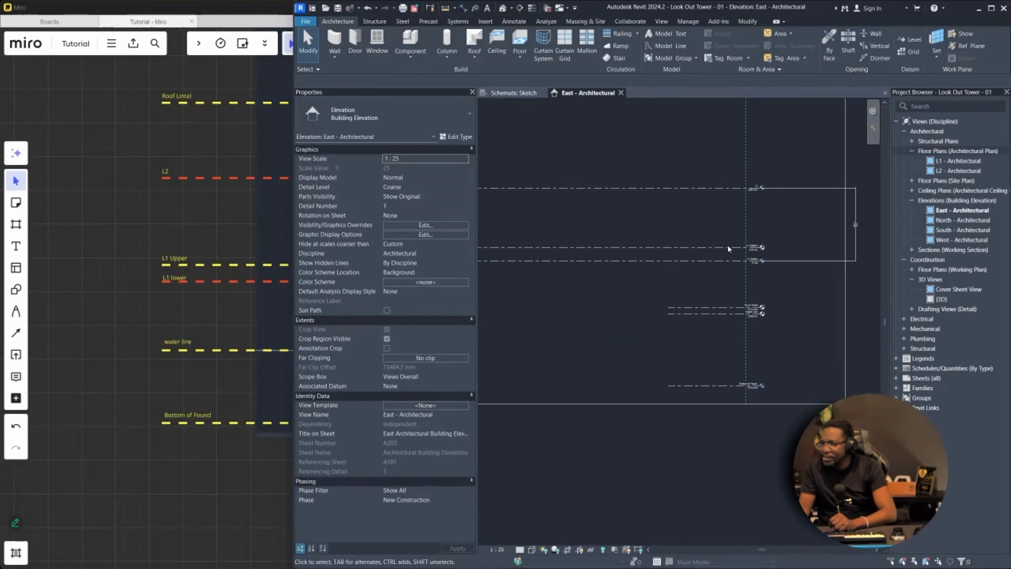
{"action": "scroll", "coordinate": [725, 220], "scroll_direction": "up", "scroll_amount": 3}
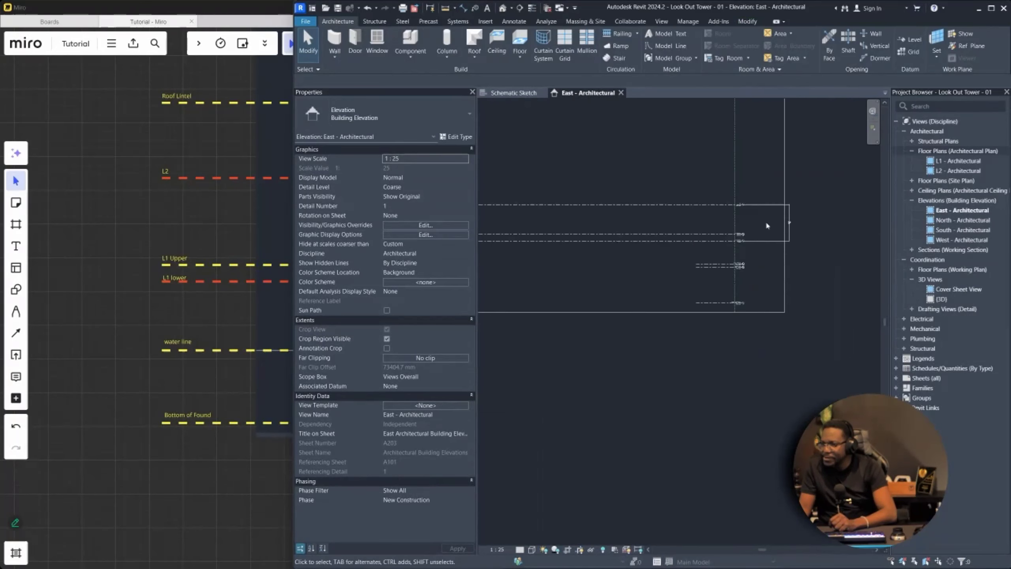
{"action": "scroll", "coordinate": [739, 172], "scroll_direction": "up", "scroll_amount": 5}
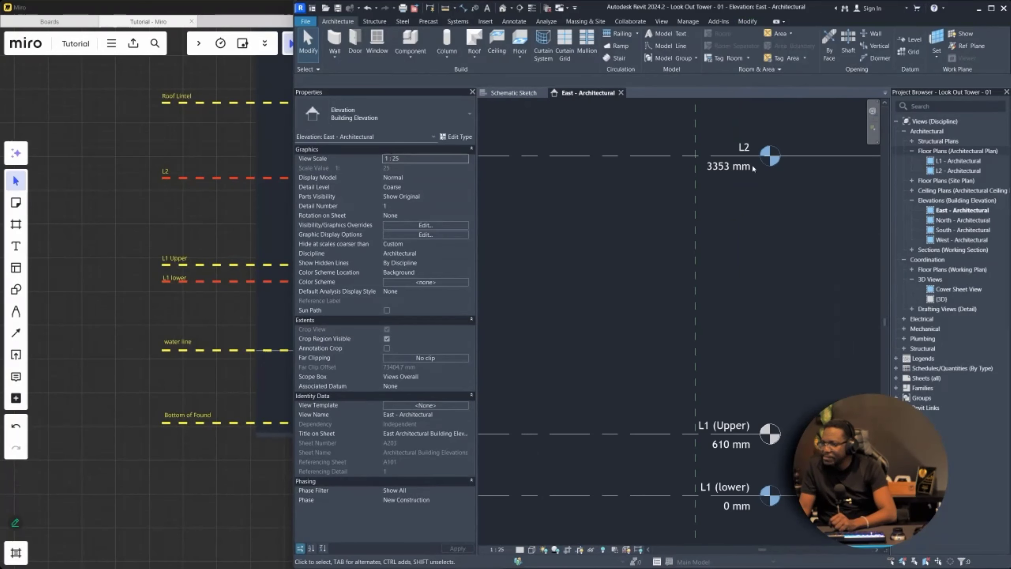
{"action": "left_click", "coordinate": [695, 172]}
{"action": "scroll", "coordinate": [694, 171], "scroll_direction": "down", "scroll_amount": 6}
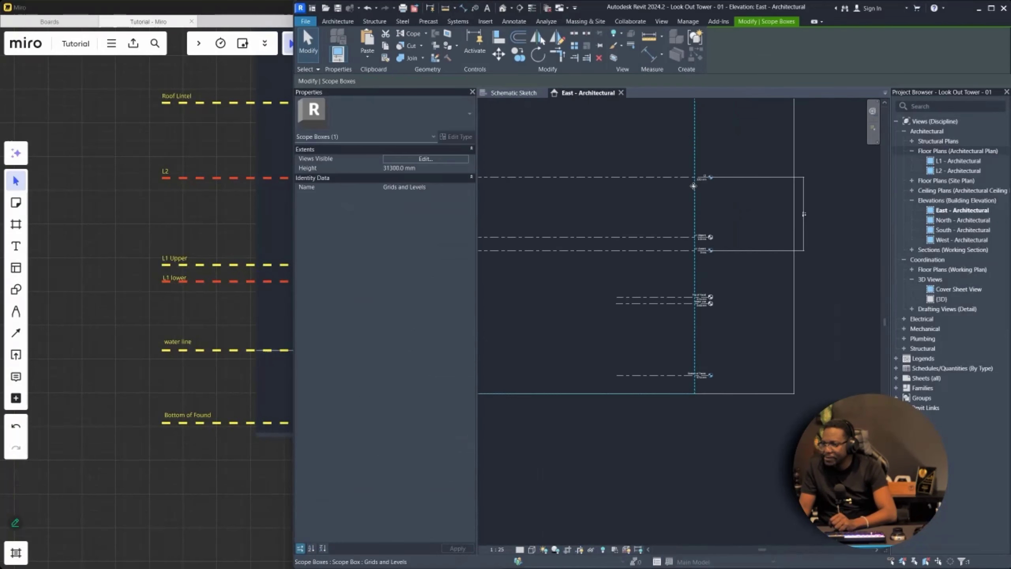
{"action": "left_click_drag", "start_coordinate": [664, 192], "coordinate": [593, 190]}
{"action": "scroll", "coordinate": [705, 214], "scroll_direction": "down", "scroll_amount": 4}
{"action": "scroll", "coordinate": [645, 216], "scroll_direction": "up", "scroll_amount": 4}
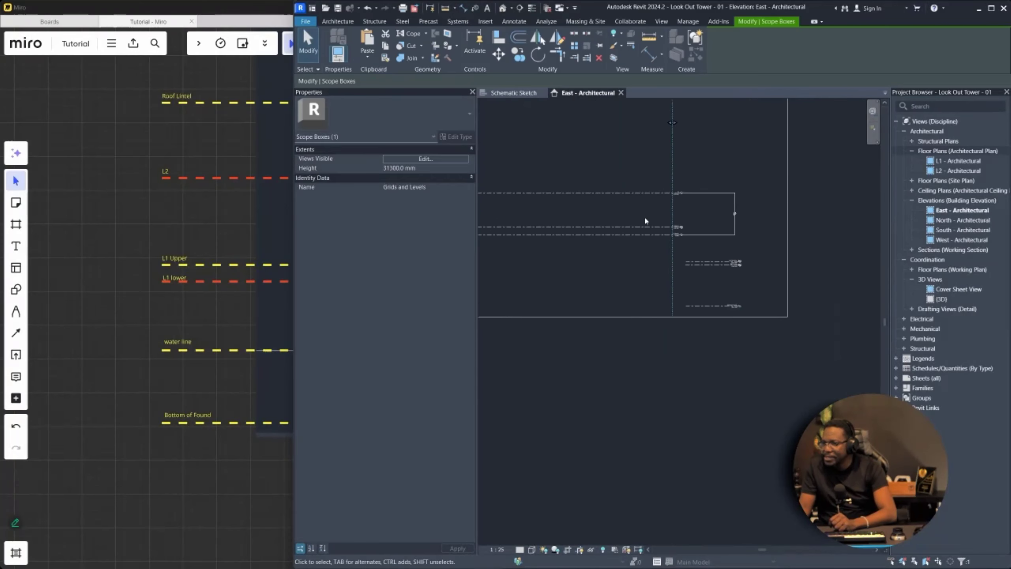
{"action": "scroll", "coordinate": [707, 245], "scroll_direction": "up", "scroll_amount": 2}
{"action": "left_click_drag", "start_coordinate": [672, 191], "coordinate": [841, 204]}
- Delete the Grids and Levels scope box from the East elevation
{"action": "scroll", "coordinate": [840, 207], "scroll_direction": "down", "scroll_amount": 3}
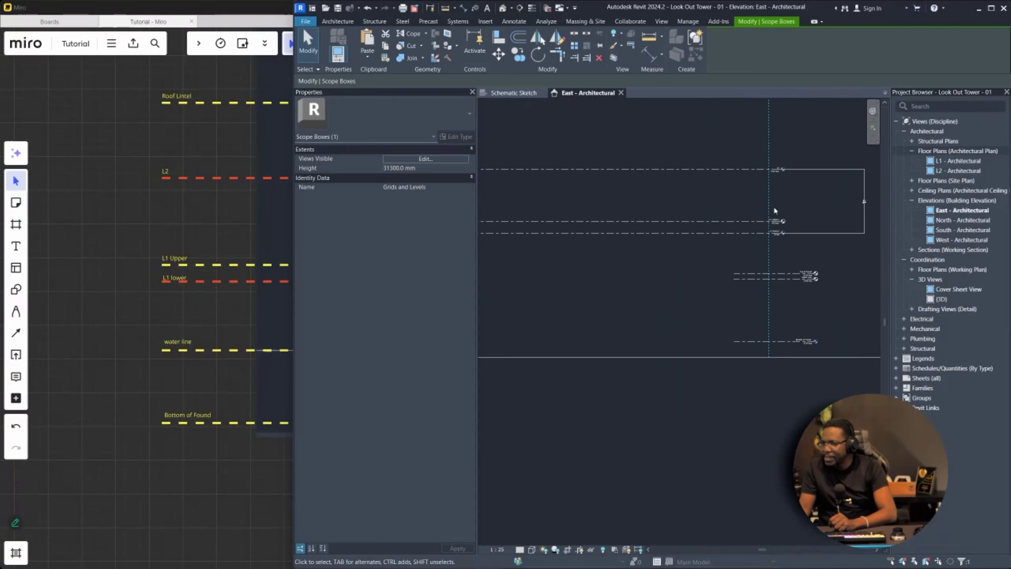
{"action": "scroll", "coordinate": [781, 199], "scroll_direction": "down", "scroll_amount": 3}
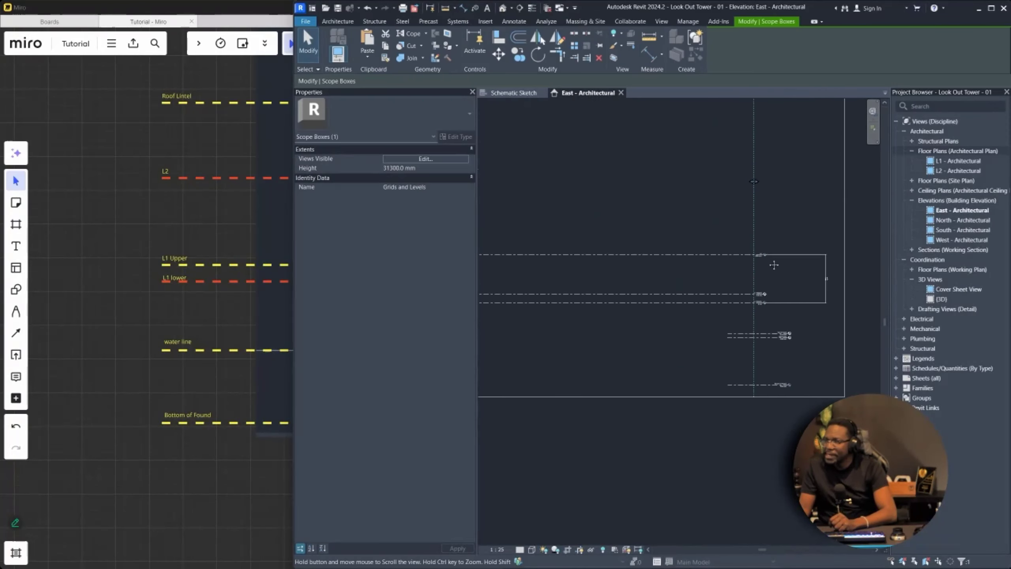
{"action": "scroll", "coordinate": [714, 357], "scroll_direction": "up", "scroll_amount": 3}
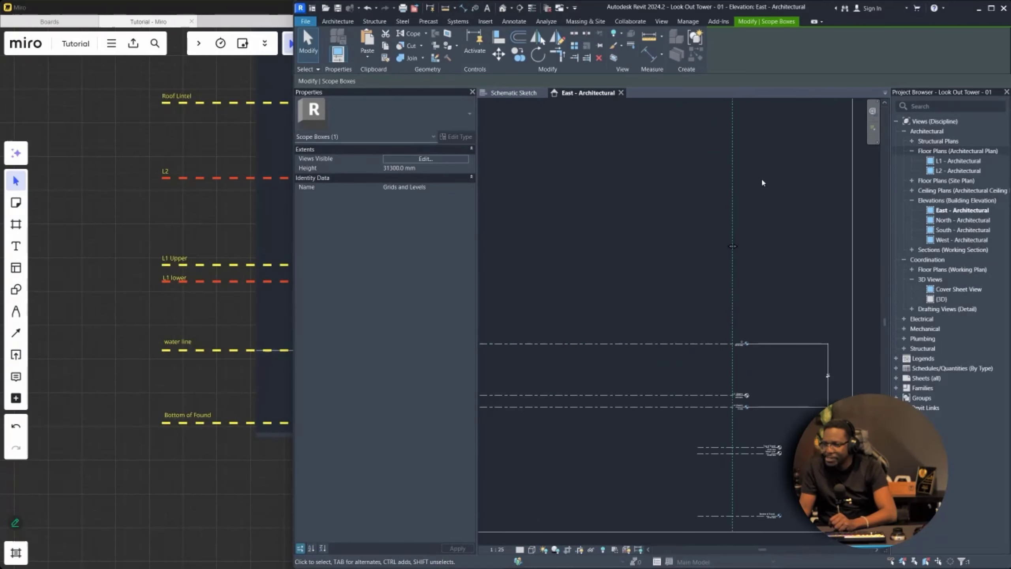
{"action": "scroll", "coordinate": [780, 295], "scroll_direction": "down", "scroll_amount": 3}
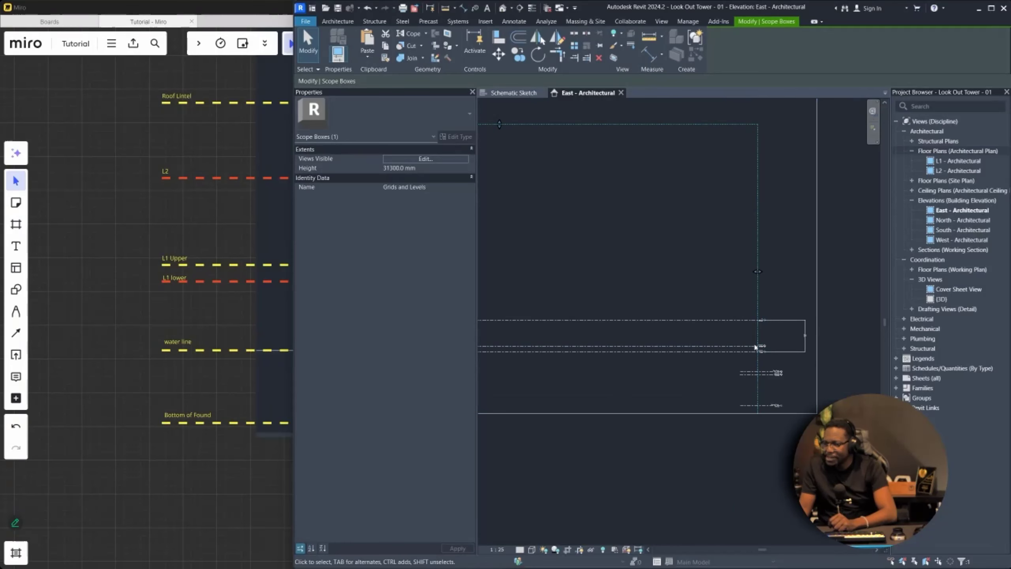
{"action": "scroll", "coordinate": [776, 371], "scroll_direction": "up", "scroll_amount": 5}
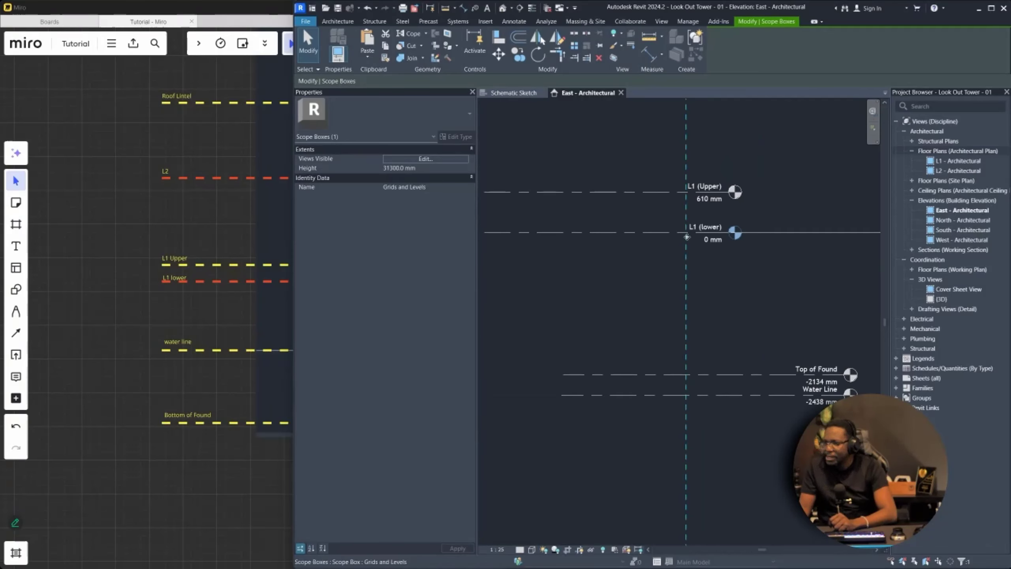
{"action": "scroll", "coordinate": [677, 238], "scroll_direction": "up", "scroll_amount": 2}
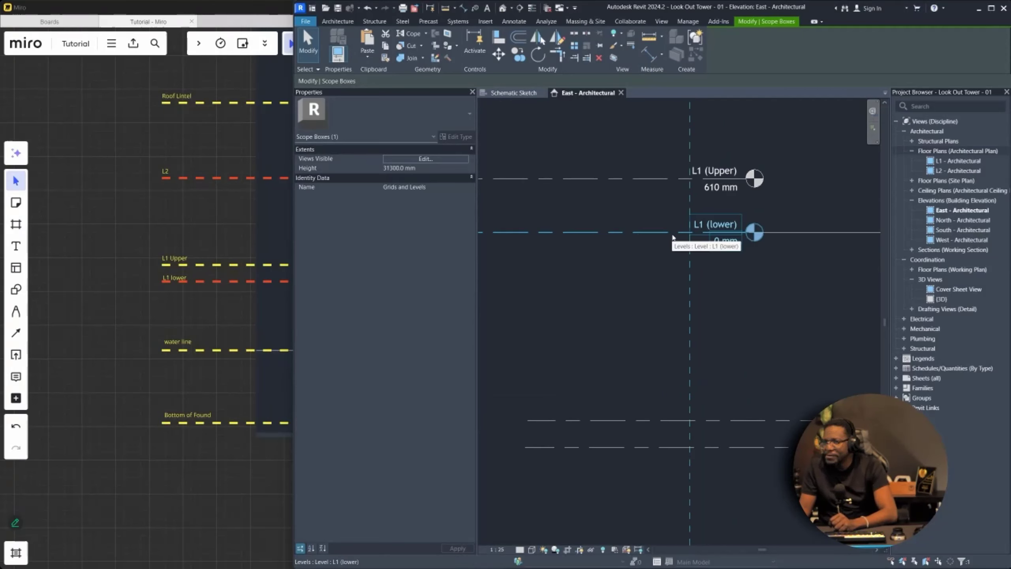
{"action": "left_click", "coordinate": [674, 313]}
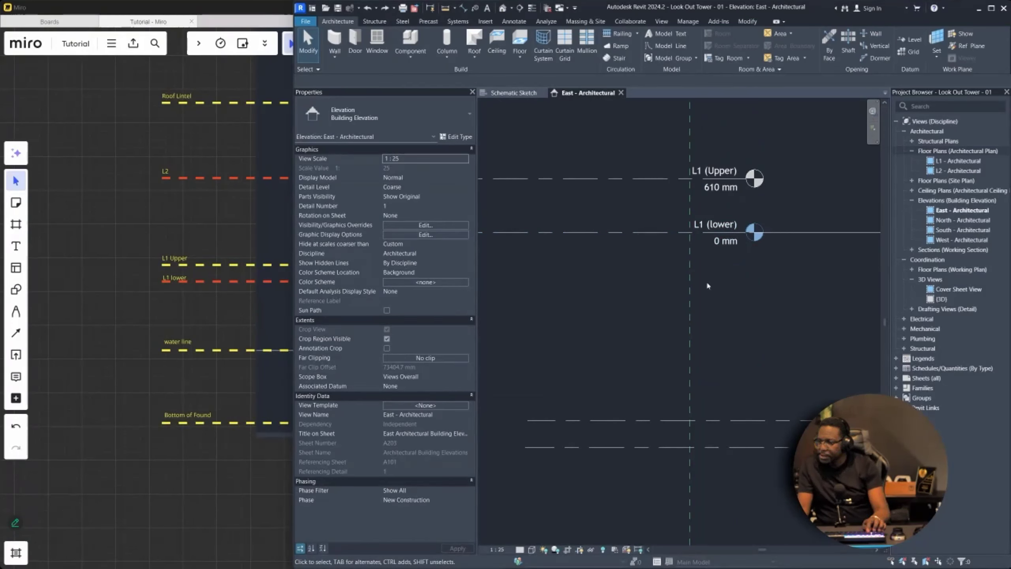
{"action": "left_click", "coordinate": [689, 288]}
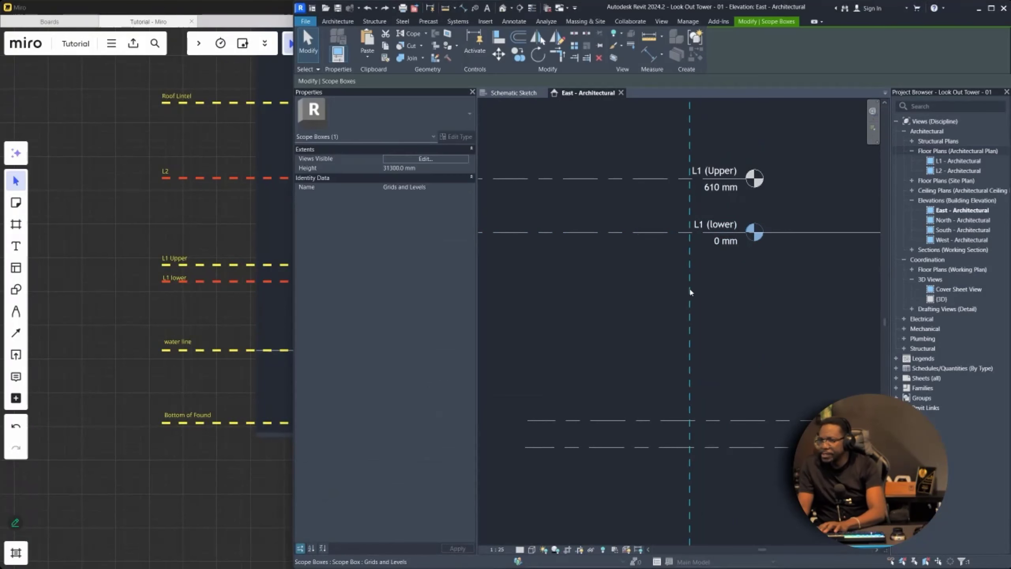
{"action": "key", "text": "Delete"}
- Delete the vertical dimension between the L1 (lower) and L2 levels
{"action": "scroll", "coordinate": [702, 270], "scroll_direction": "down", "scroll_amount": 5}
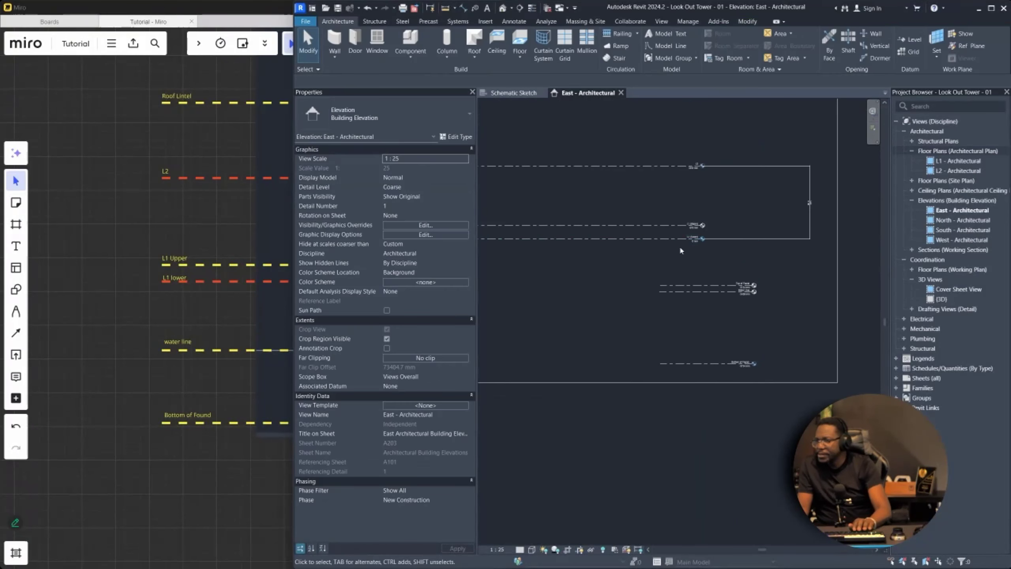
{"action": "left_click", "coordinate": [759, 243]}
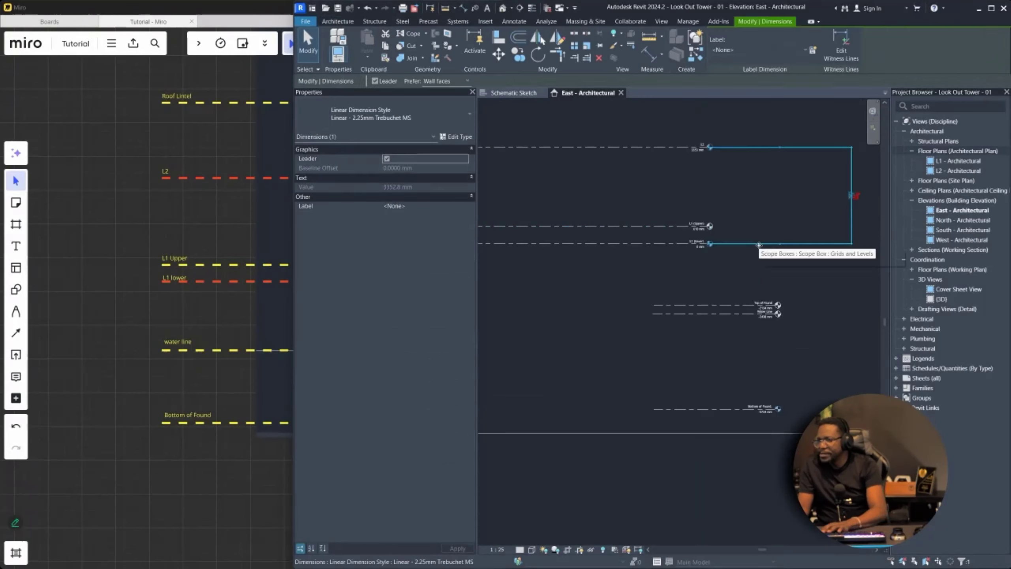
{"action": "key", "text": "Delete"}
- Move the Top of Found and Water Line levels horizontally so their heads line up with the L1 (lower) head
{"action": "left_click_drag", "start_coordinate": [761, 323], "coordinate": [719, 289]}
{"action": "scroll", "coordinate": [719, 288], "scroll_direction": "up", "scroll_amount": 5}
{"action": "scroll", "coordinate": [831, 324], "scroll_direction": "up", "scroll_amount": 3}
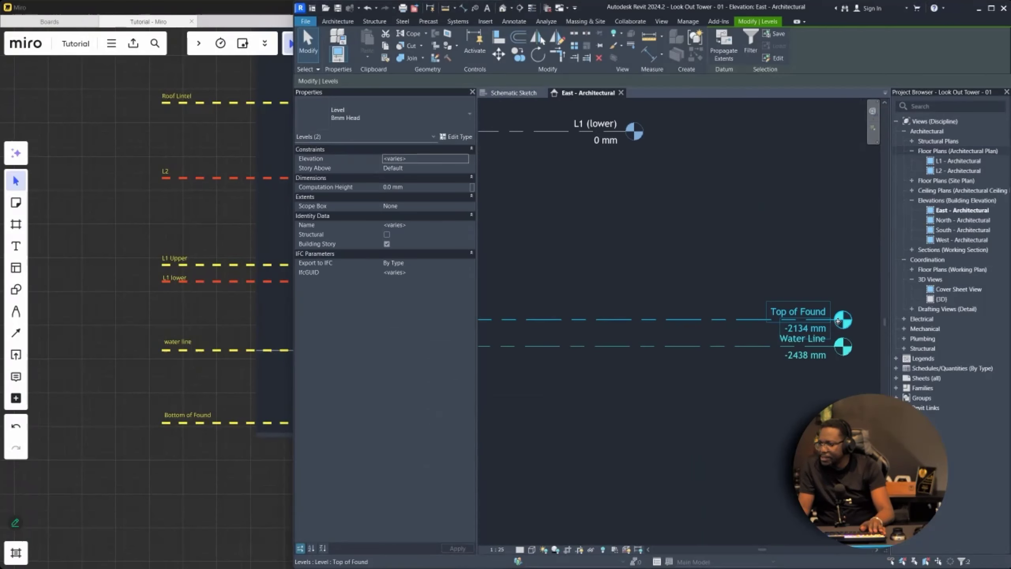
{"action": "left_click", "coordinate": [498, 54]}
{"action": "left_click", "coordinate": [834, 320]}
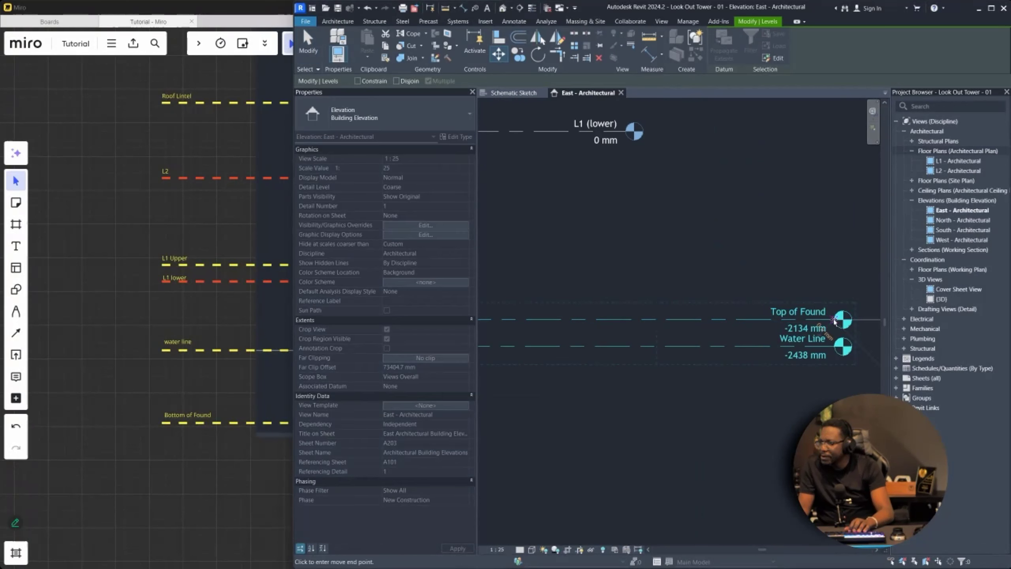
{"action": "key", "text": "shift"}
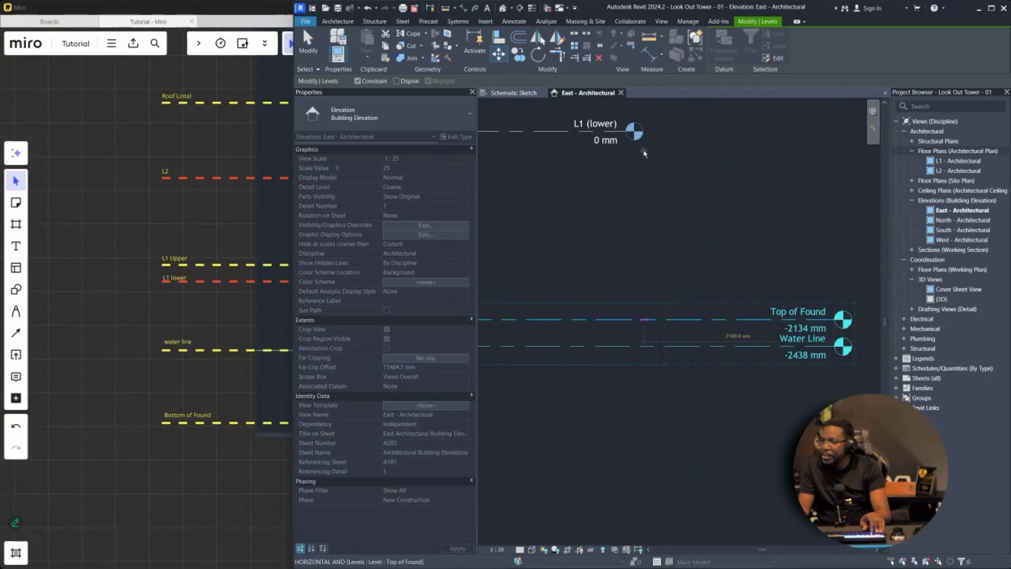
{"action": "left_click", "coordinate": [623, 132]}
- Pull the head end of the Bottom of Found level in line with the heads of the levels above
{"action": "scroll", "coordinate": [669, 188], "scroll_direction": "down", "scroll_amount": 4}
{"action": "scroll", "coordinate": [745, 319], "scroll_direction": "up", "scroll_amount": 3}
{"action": "left_click", "coordinate": [828, 377]}
{"action": "left_click_drag", "start_coordinate": [825, 376], "coordinate": [674, 240]}
{"action": "scroll", "coordinate": [759, 273], "scroll_direction": "down", "scroll_amount": 4}
{"action": "left_click", "coordinate": [763, 279]}
{"action": "scroll", "coordinate": [722, 293], "scroll_direction": "up", "scroll_amount": 1}
{"action": "middle_click_drag", "start_coordinate": [749, 217], "coordinate": [774, 291]}
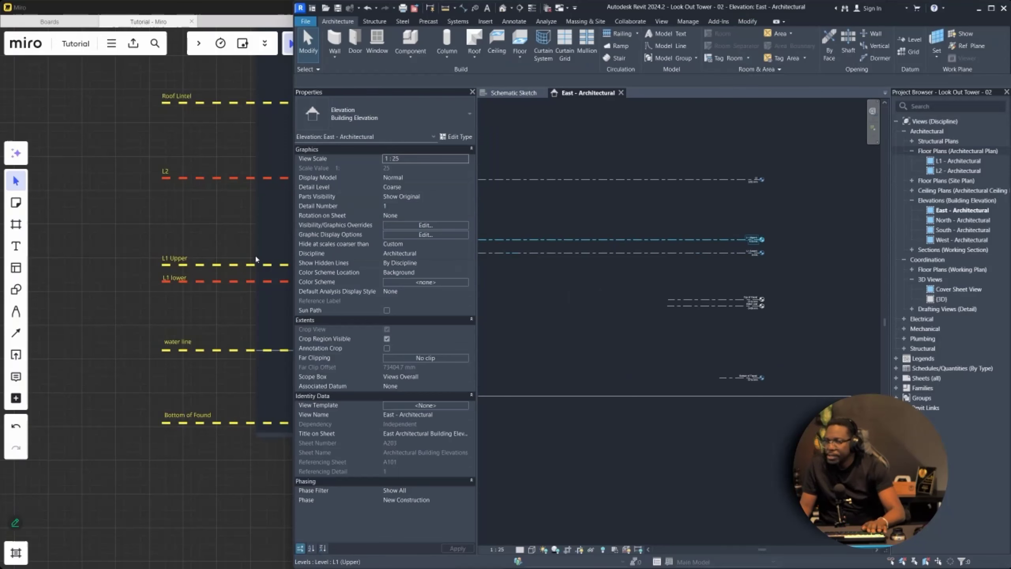
- Switch to the Miro board and examine the section's foundation piers against the water line and Bottom of Found lines
{"action": "left_click", "coordinate": [218, 249]}
{"action": "scroll", "coordinate": [327, 262], "scroll_direction": "down", "scroll_amount": 4}
{"action": "middle_click_drag", "start_coordinate": [449, 258], "coordinate": [332, 287]}
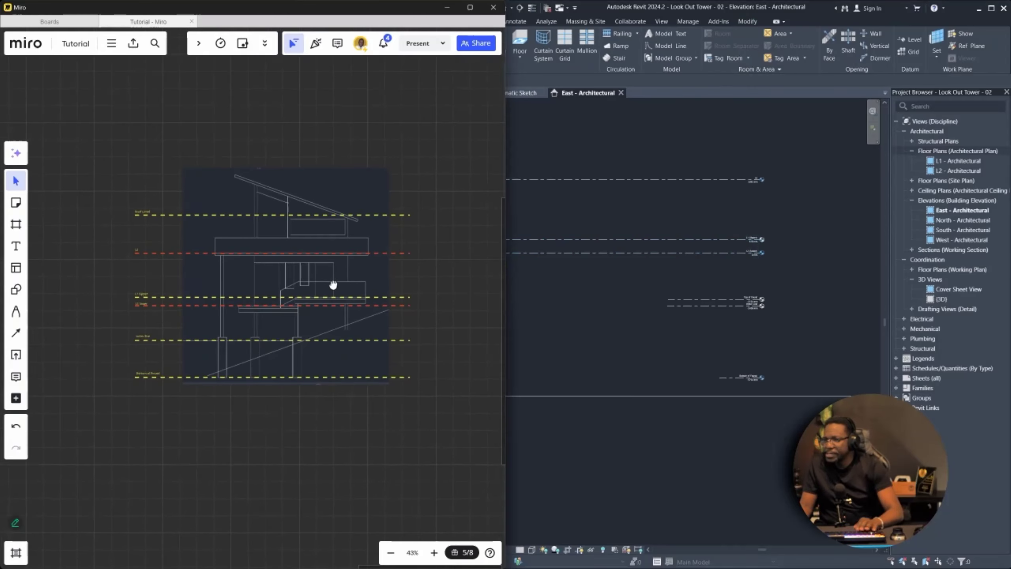
{"action": "scroll", "coordinate": [254, 334], "scroll_direction": "up", "scroll_amount": 6}
{"action": "scroll", "coordinate": [259, 326], "scroll_direction": "up", "scroll_amount": 2}
{"action": "middle_click_drag", "start_coordinate": [298, 406], "coordinate": [283, 344]}
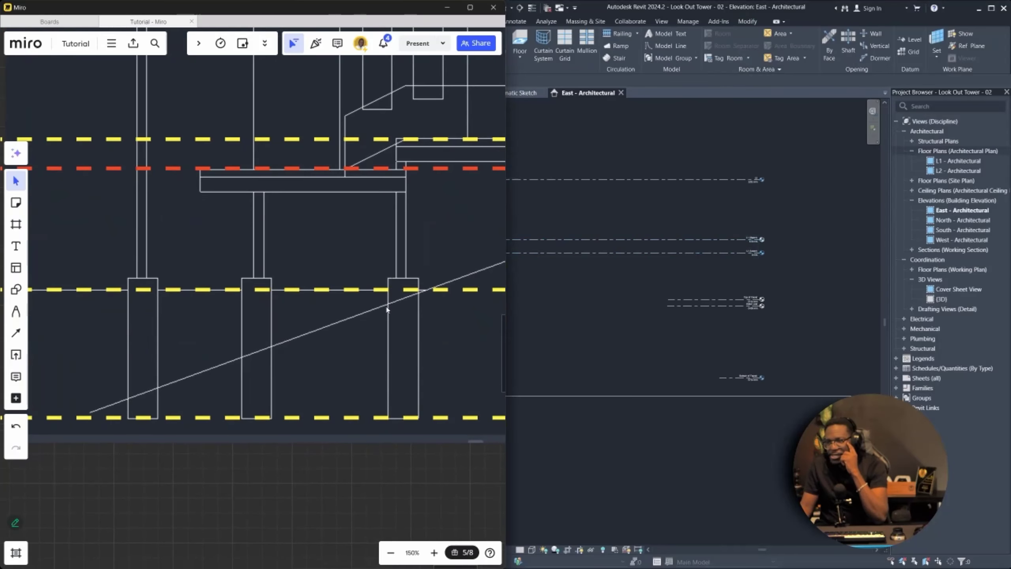
{"action": "middle_click_drag", "start_coordinate": [386, 311], "coordinate": [382, 344]}
- Return to Revit, open the Schematic Sketch view and examine the section's foundations, decks and roof together with the plan above
{"action": "mouse_move", "coordinate": [748, 6]}
{"action": "left_mouse_down"}
{"action": "mouse_move", "coordinate": [713, 30]}
{"action": "mouse_move", "coordinate": [554, 200]}
{"action": "mouse_move", "coordinate": [498, 283]}
{"action": "mouse_move", "coordinate": [503, 293]}
{"action": "mouse_move", "coordinate": [653, 1]}
{"action": "left_mouse_up"}
{"action": "left_click", "coordinate": [222, 93]}
{"action": "scroll", "coordinate": [489, 369], "scroll_direction": "down", "scroll_amount": 5}
{"action": "scroll", "coordinate": [488, 367], "scroll_direction": "down", "scroll_amount": 1}
{"action": "middle_click_drag", "start_coordinate": [567, 440], "coordinate": [593, 372]}
{"action": "mouse_move", "coordinate": [500, 458]}
{"action": "middle_mouse_down"}
{"action": "mouse_move", "coordinate": [451, 424]}
{"action": "mouse_move", "coordinate": [422, 419]}
{"action": "middle_mouse_up"}
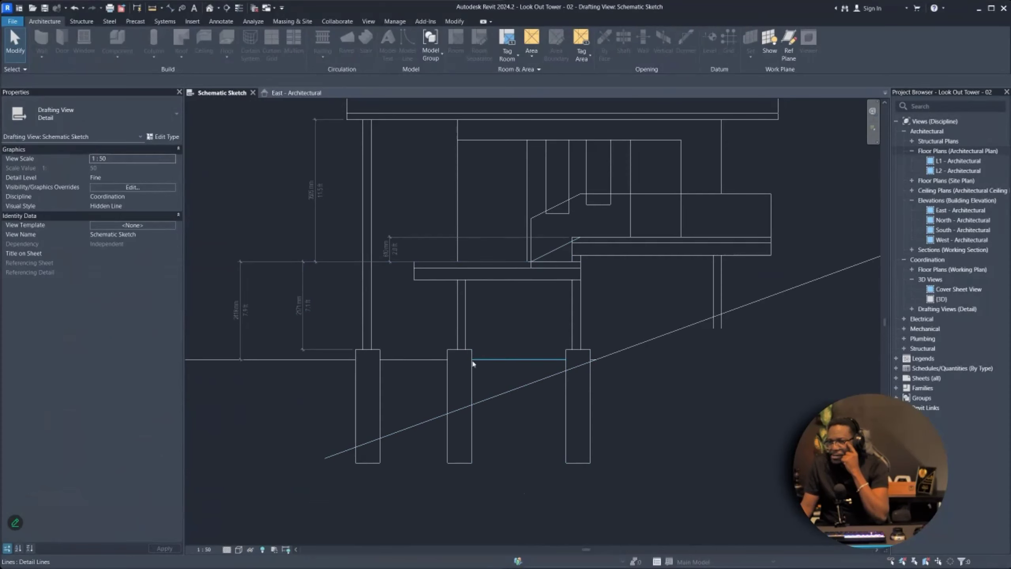
{"action": "scroll", "coordinate": [476, 311], "scroll_direction": "down", "scroll_amount": 5}
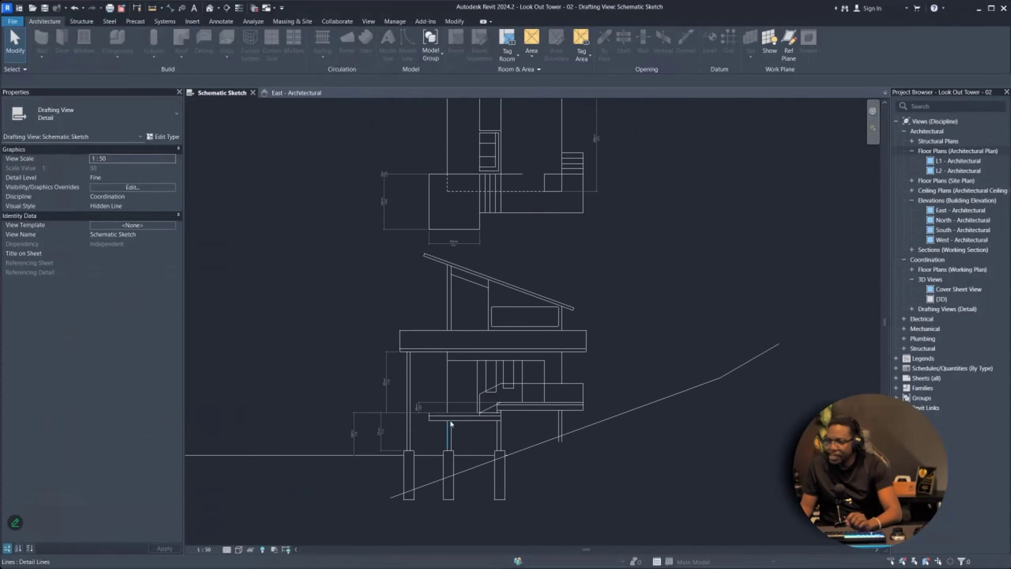
{"action": "scroll", "coordinate": [429, 162], "scroll_direction": "up", "scroll_amount": 1}
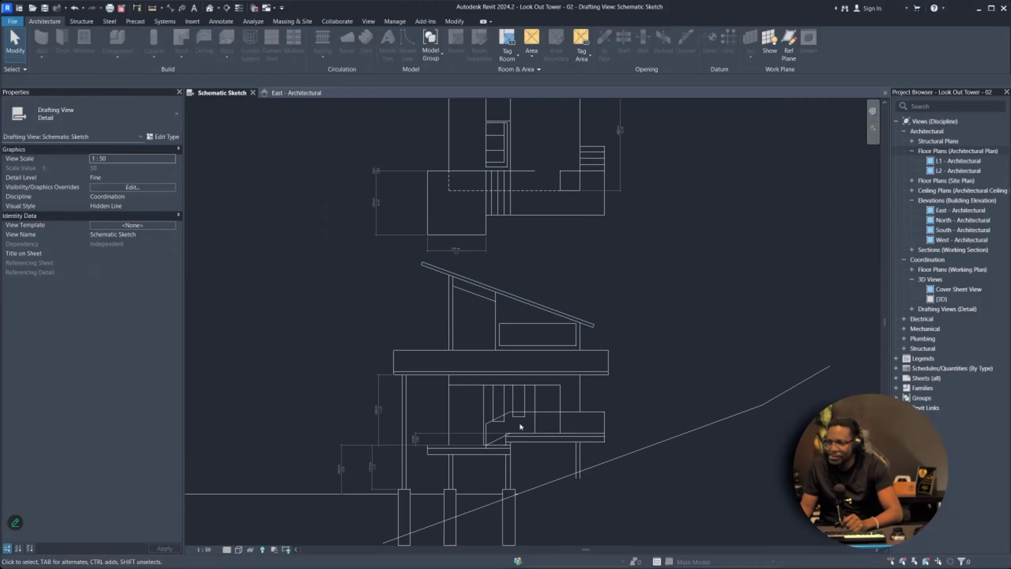
{"action": "scroll", "coordinate": [458, 414], "scroll_direction": "down", "scroll_amount": 2}
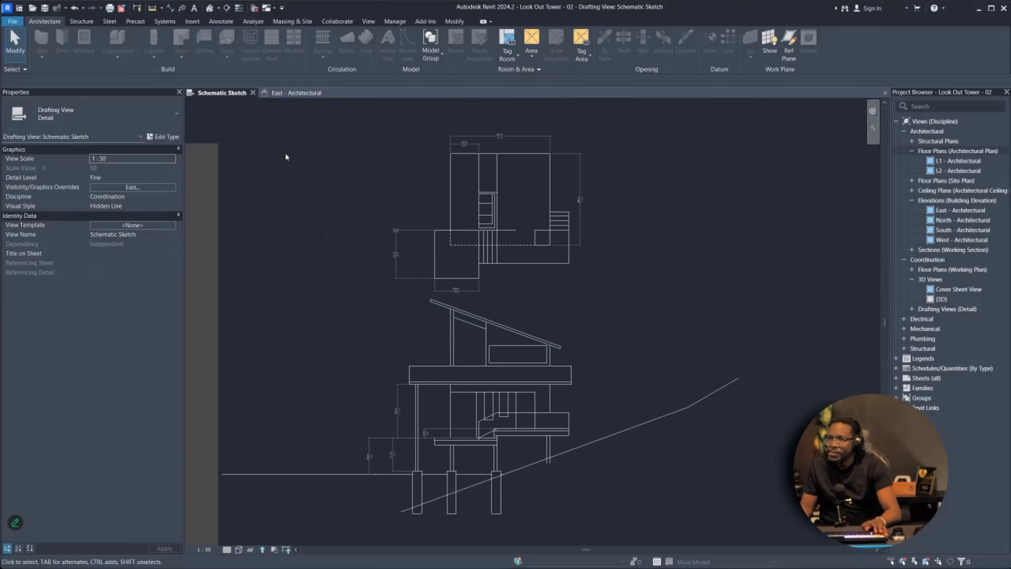
{"action": "left_click", "coordinate": [453, 349]}
{"action": "key", "text": "Escape"}
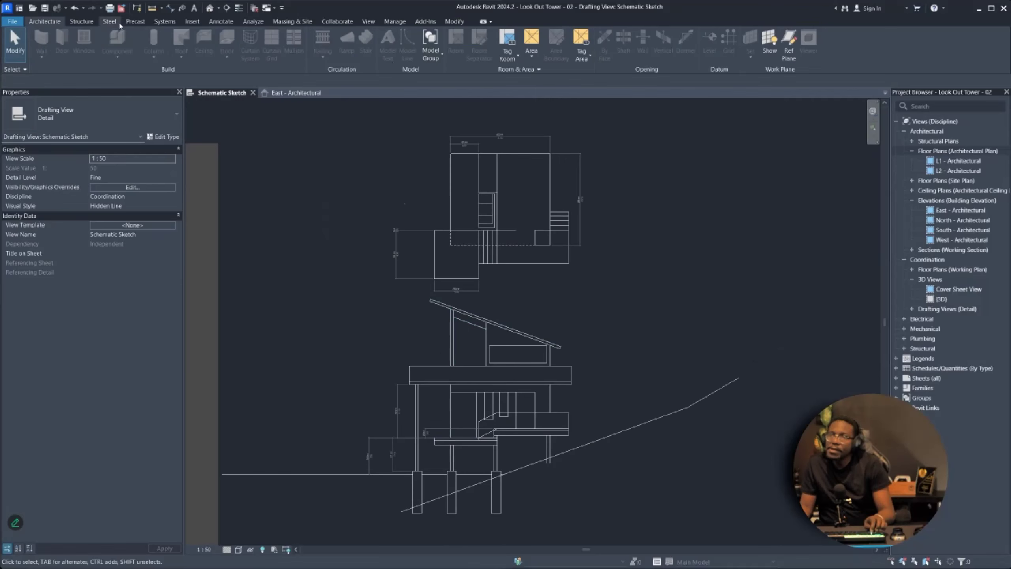
- Draw two vertical detail lines from the near ends of the lower and upper decks in the section up past the plan
{"action": "left_click", "coordinate": [216, 22]}
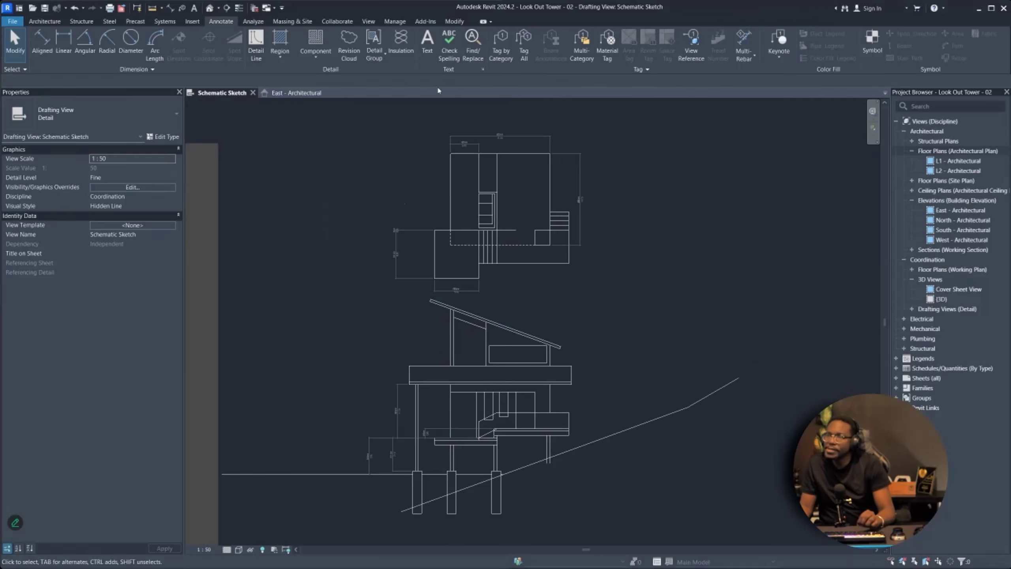
{"action": "left_click", "coordinate": [248, 40]}
{"action": "scroll", "coordinate": [454, 444], "scroll_direction": "up", "scroll_amount": 4}
{"action": "left_click", "coordinate": [402, 445]}
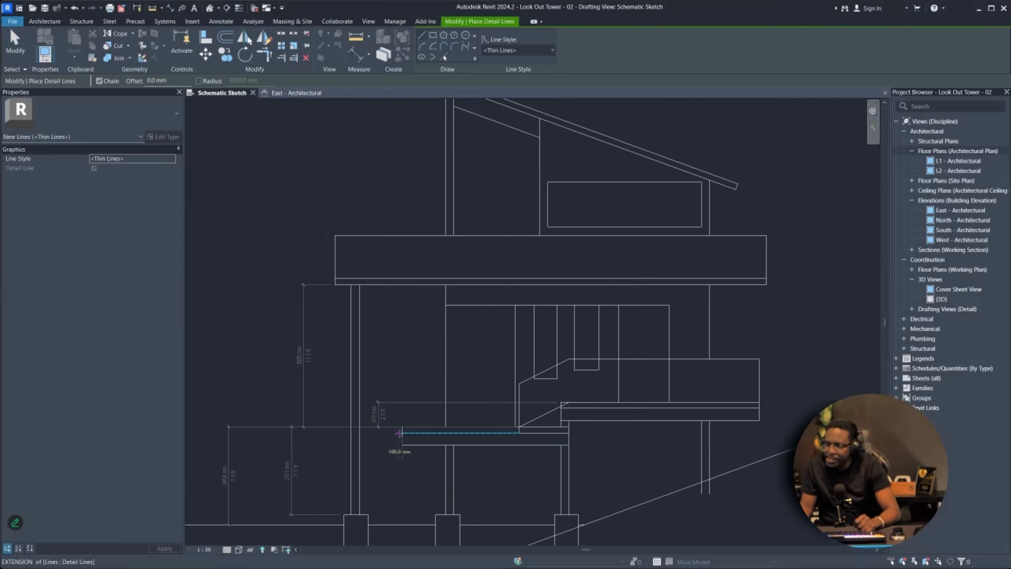
{"action": "scroll", "coordinate": [415, 494], "scroll_direction": "down", "scroll_amount": 5}
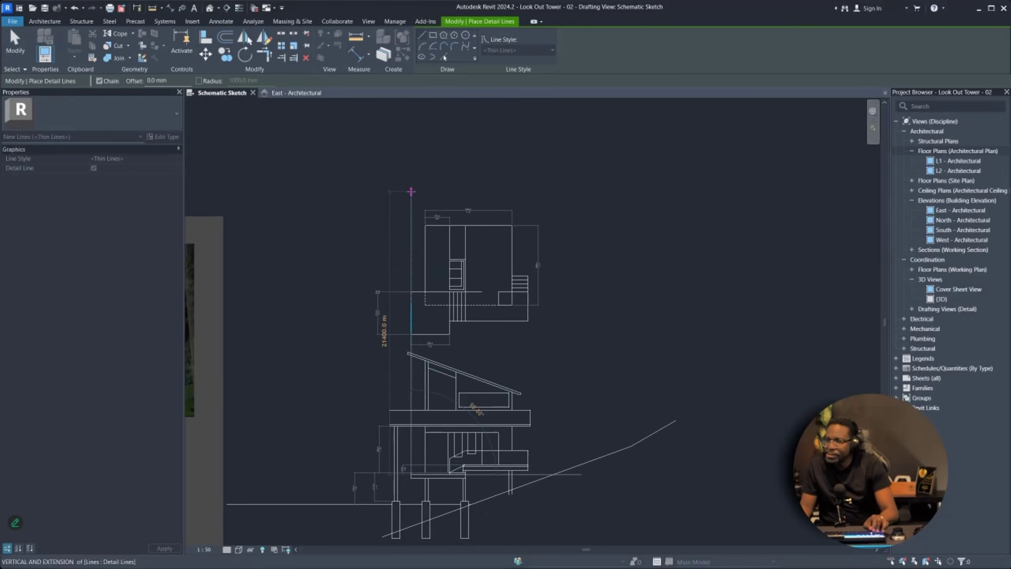
{"action": "scroll", "coordinate": [460, 469], "scroll_direction": "up", "scroll_amount": 4}
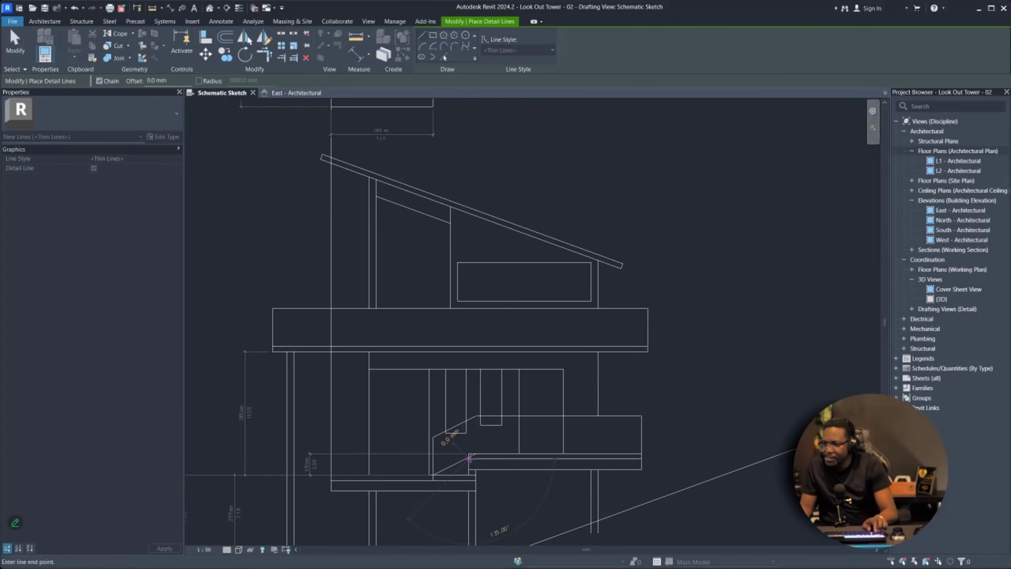
{"action": "scroll", "coordinate": [469, 458], "scroll_direction": "down", "scroll_amount": 4}
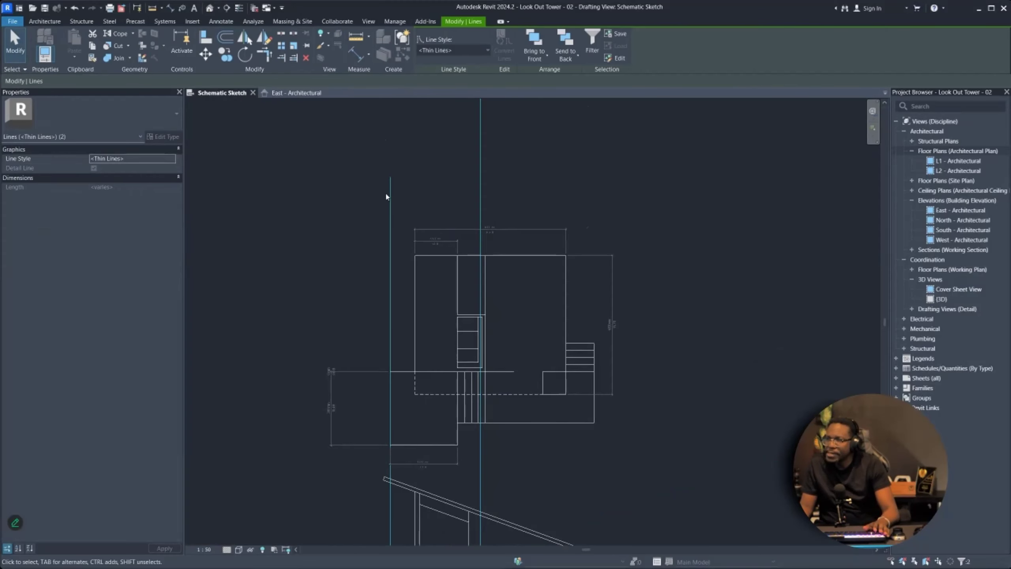
- Change the line style of the two vertical guide lines to Hidden Lines
{"action": "right_click", "coordinate": [392, 196]}
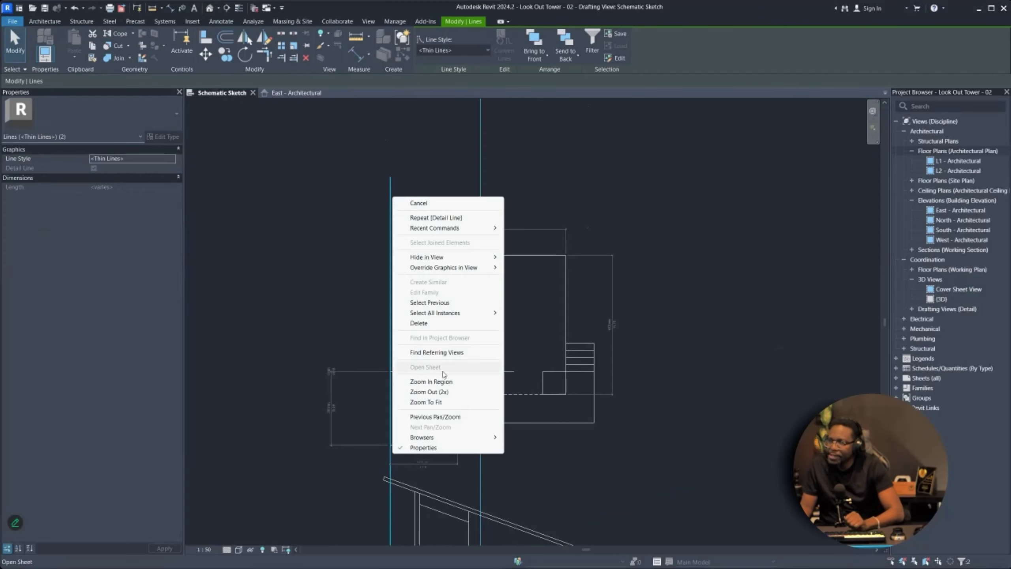
{"action": "left_click", "coordinate": [461, 52]}
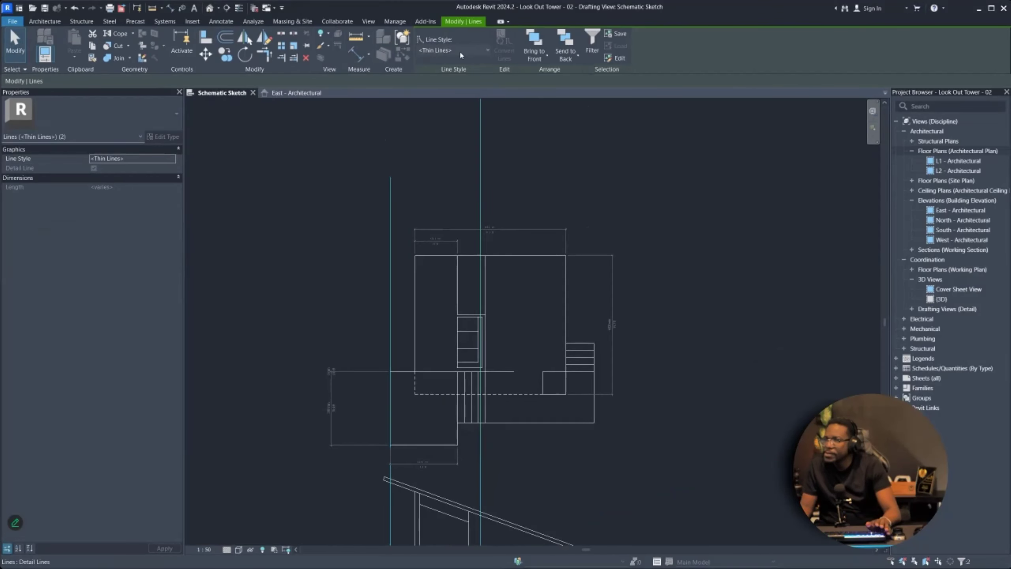
{"action": "left_click", "coordinate": [460, 50]}
{"action": "left_click", "coordinate": [441, 95]}
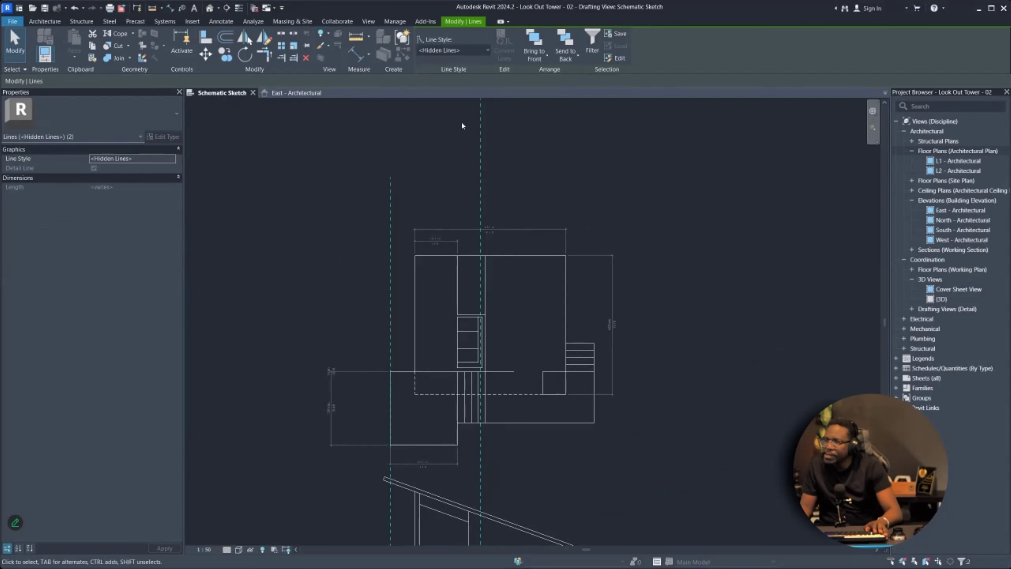
- Override the two guide lines' graphics in this view by element, giving their projection lines a red colour
{"action": "right_click", "coordinate": [391, 190]}
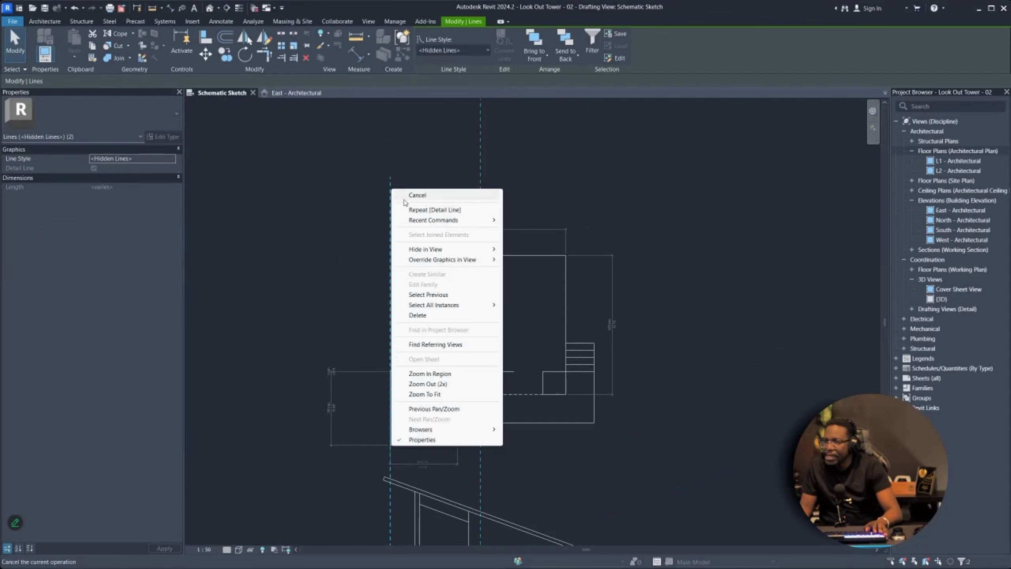
{"action": "mouse_move", "coordinate": [446, 249]}
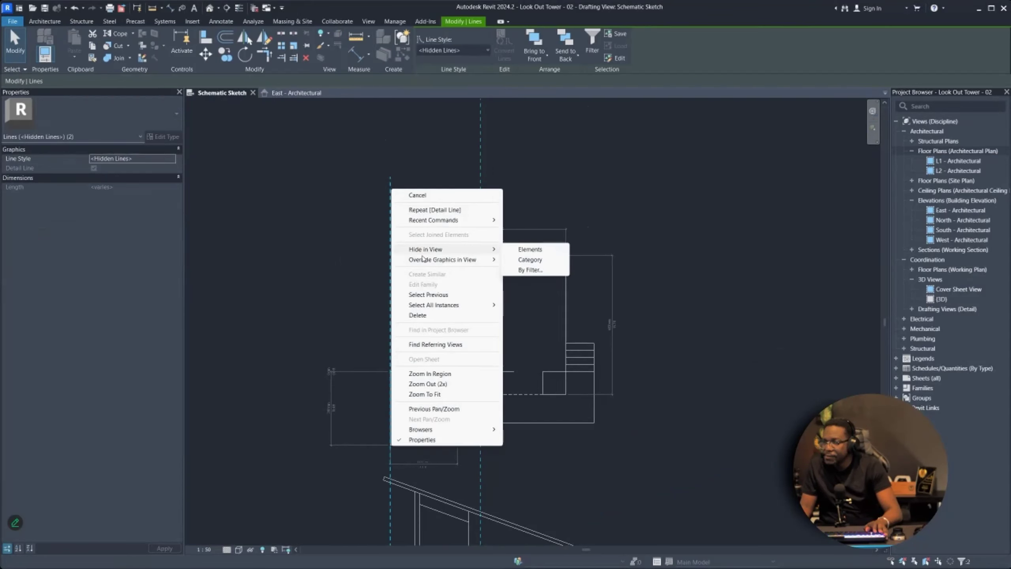
{"action": "mouse_move", "coordinate": [425, 263]}
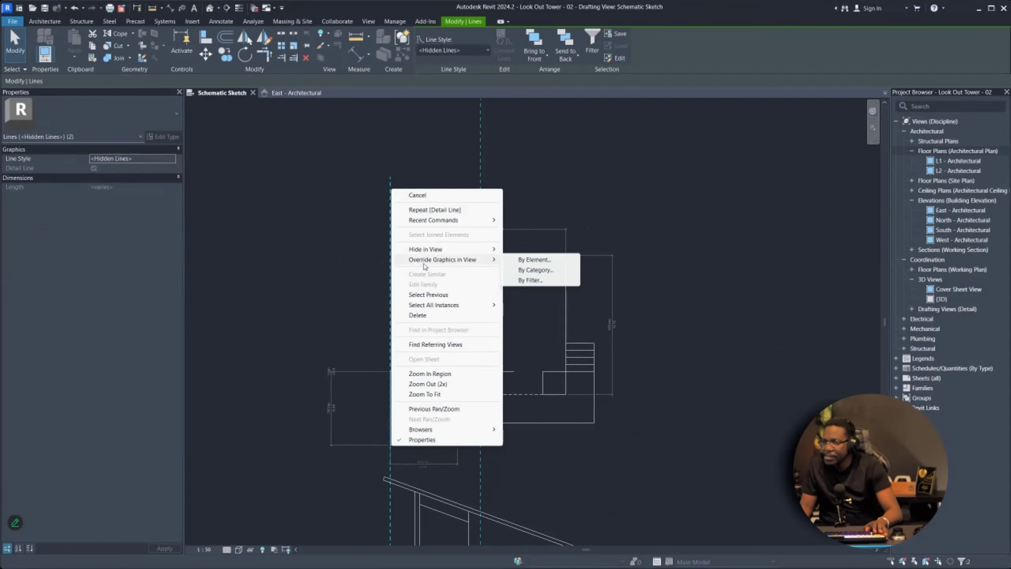
{"action": "left_click", "coordinate": [535, 261]}
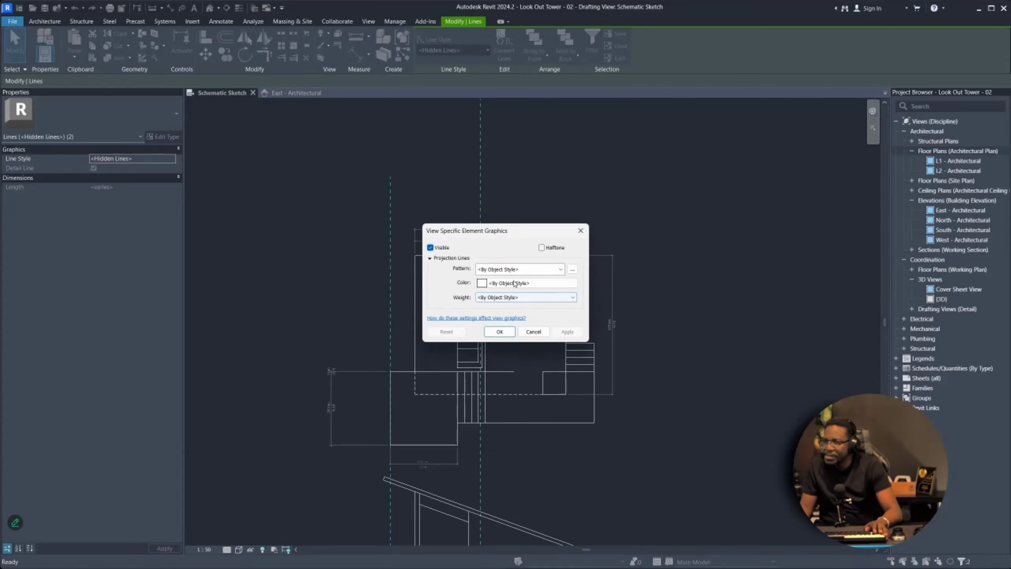
{"action": "left_click", "coordinate": [515, 284]}
{"action": "left_click", "coordinate": [421, 295]}
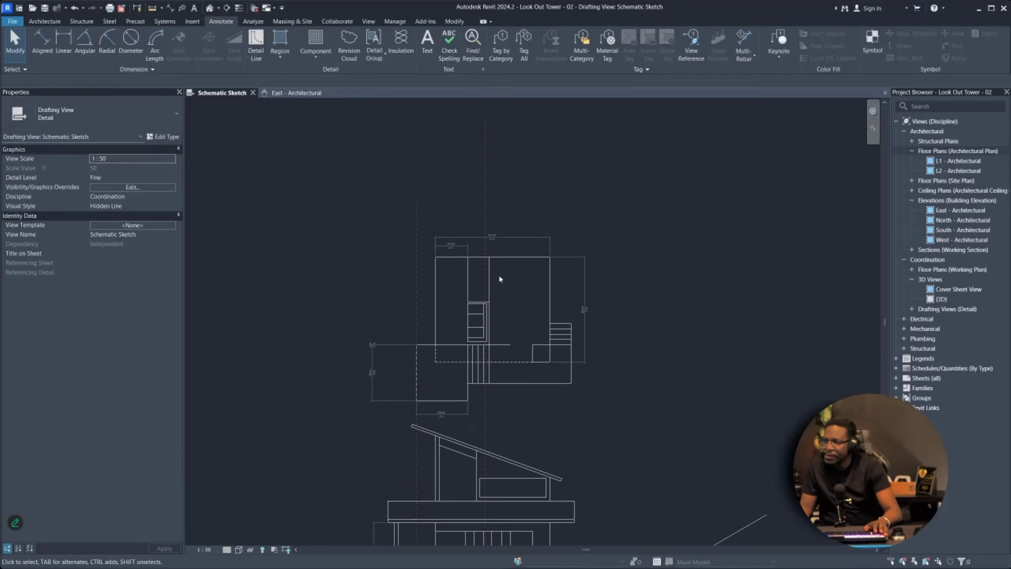
- Examine how the dashed guide lines relate the plan's deck and stair edges to the section below
{"action": "scroll", "coordinate": [471, 424], "scroll_direction": "up", "scroll_amount": 3}
{"action": "scroll", "coordinate": [338, 380], "scroll_direction": "down", "scroll_amount": 1}
{"action": "scroll", "coordinate": [479, 350], "scroll_direction": "down", "scroll_amount": 2}
{"action": "scroll", "coordinate": [479, 350], "scroll_direction": "down", "scroll_amount": 1}
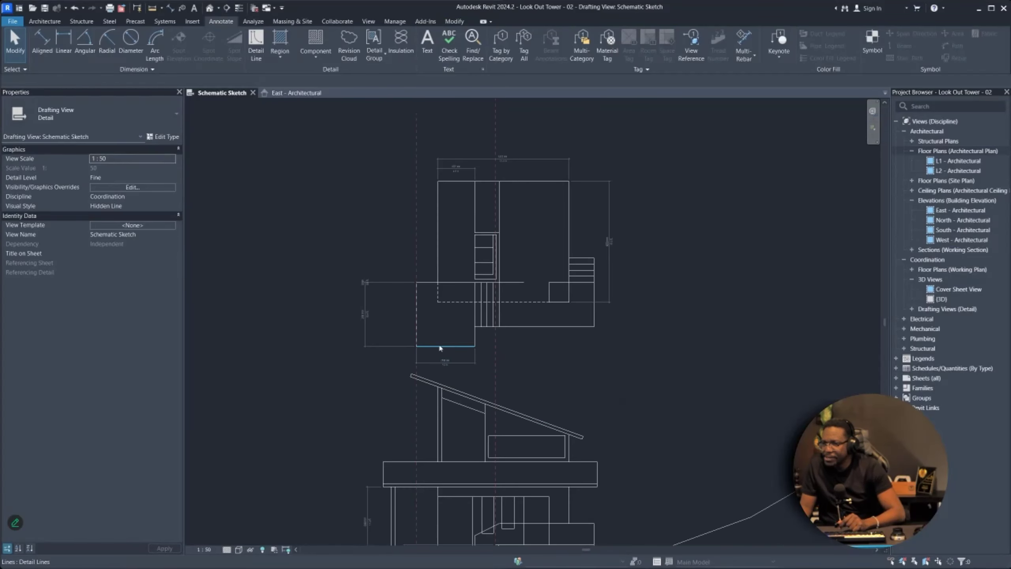
{"action": "middle_click_drag", "start_coordinate": [485, 414], "coordinate": [488, 282]}
{"action": "middle_click_drag", "start_coordinate": [518, 214], "coordinate": [511, 335]}
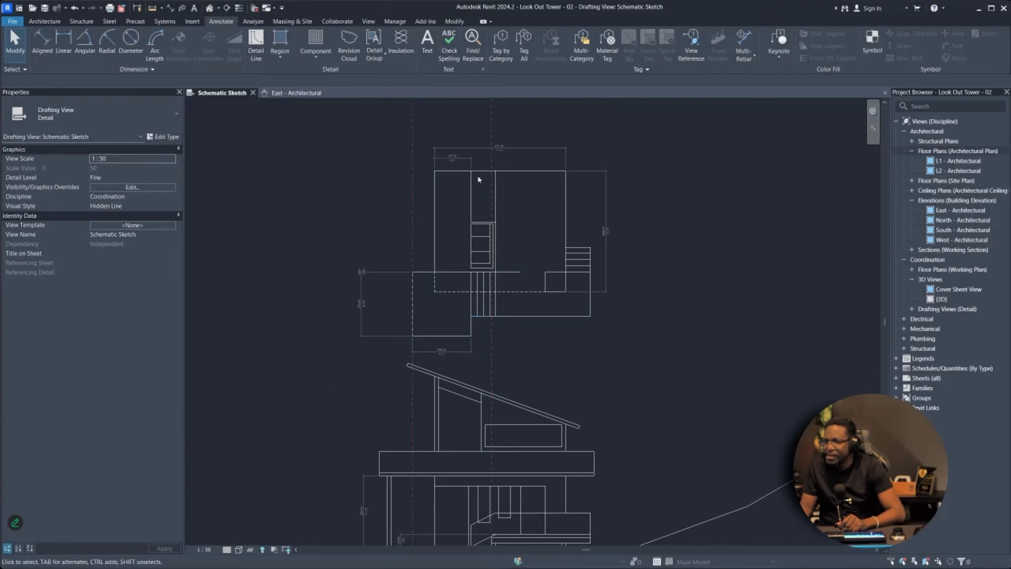
{"action": "scroll", "coordinate": [419, 185], "scroll_direction": "up", "scroll_amount": 2}
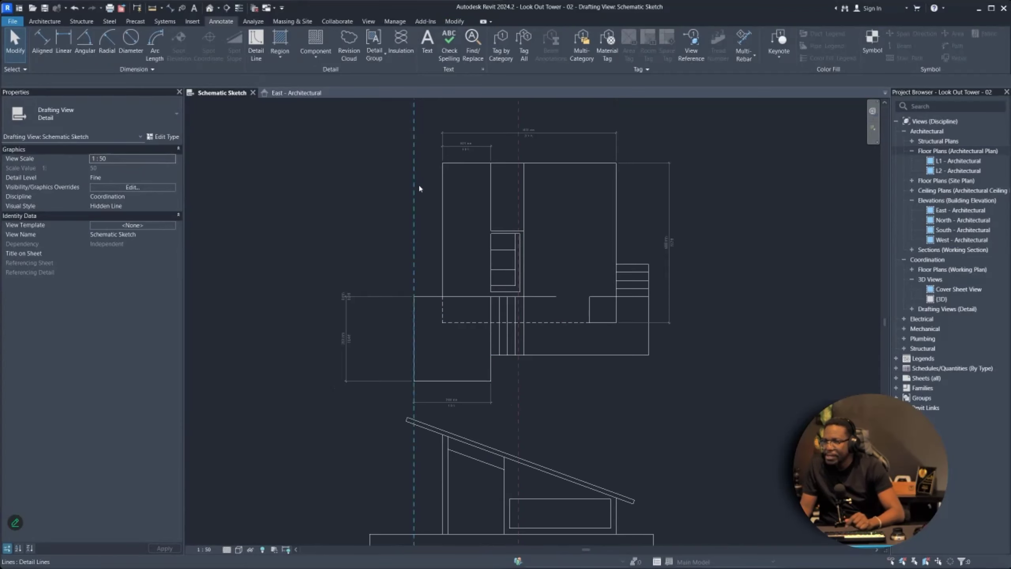
- Copy the linework of the plan drawing in the Schematic Sketch and open the L1 - Architectural floor plan
{"action": "left_click_drag", "start_coordinate": [381, 136], "coordinate": [650, 398]}
{"action": "right_click", "coordinate": [485, 304]}
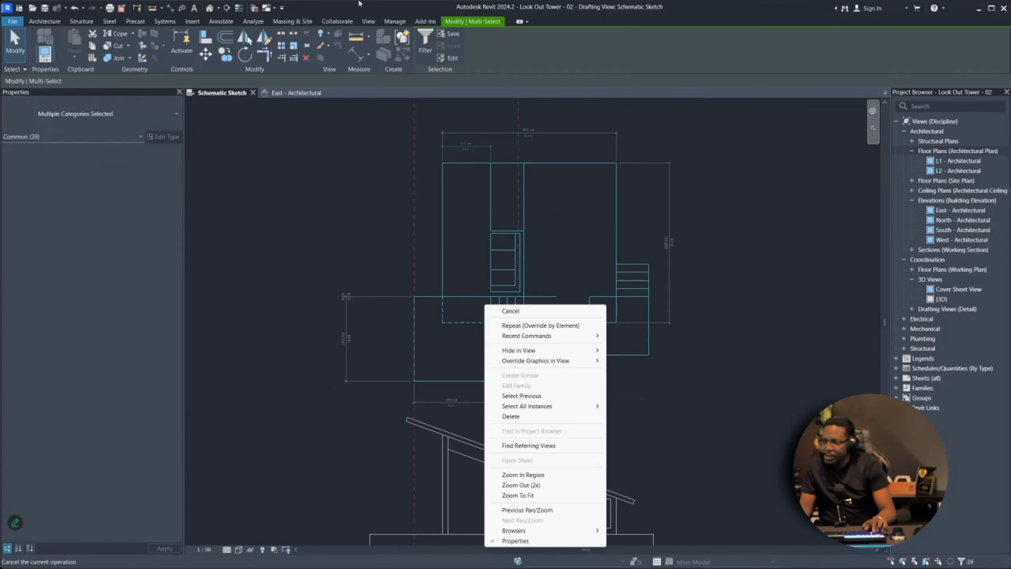
{"action": "key", "text": "Escape"}
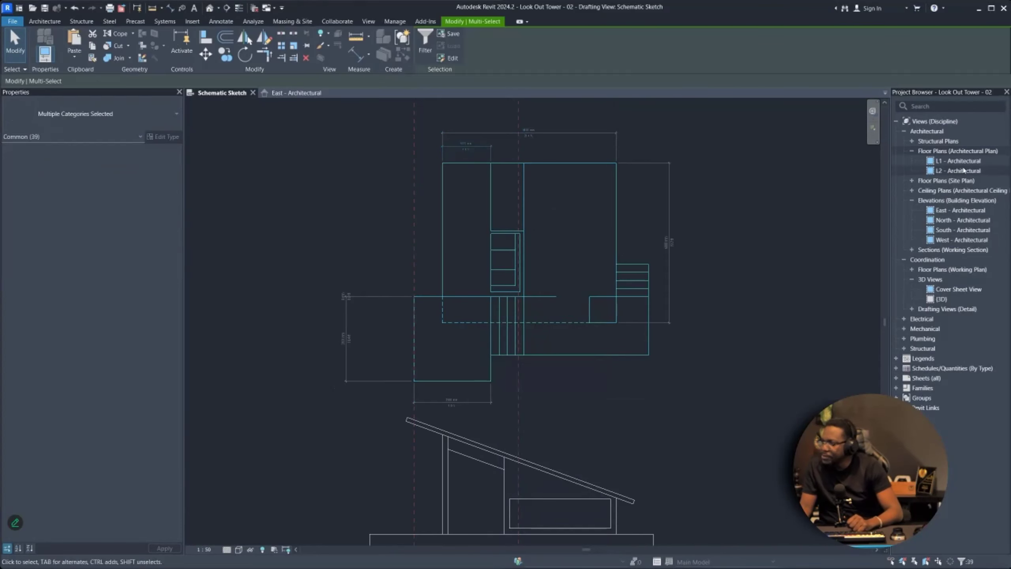
{"action": "double_click", "coordinate": [953, 162]}
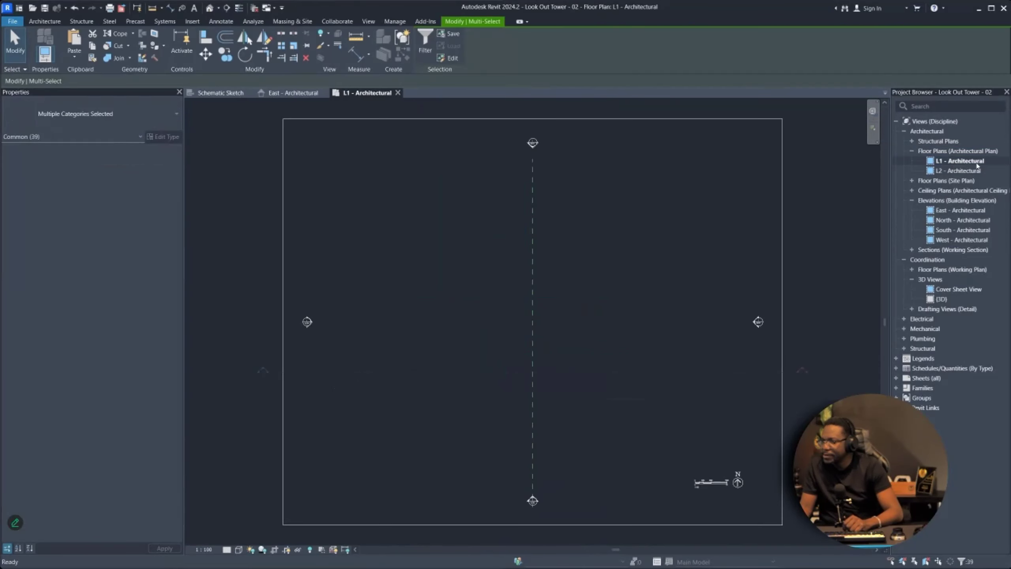
- Compare the levels in the East elevation with the L1 lower and L1 Upper lines on the Miro section, then return to Revit
{"action": "left_click", "coordinate": [299, 94]}
{"action": "scroll", "coordinate": [664, 292], "scroll_direction": "up", "scroll_amount": 5}
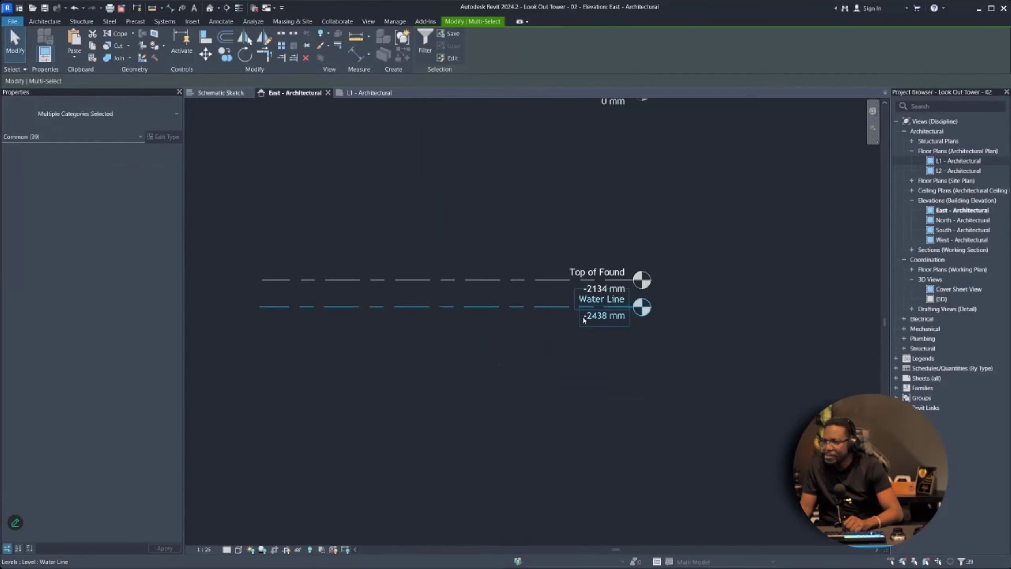
{"action": "key", "text": "alt+Tab"}
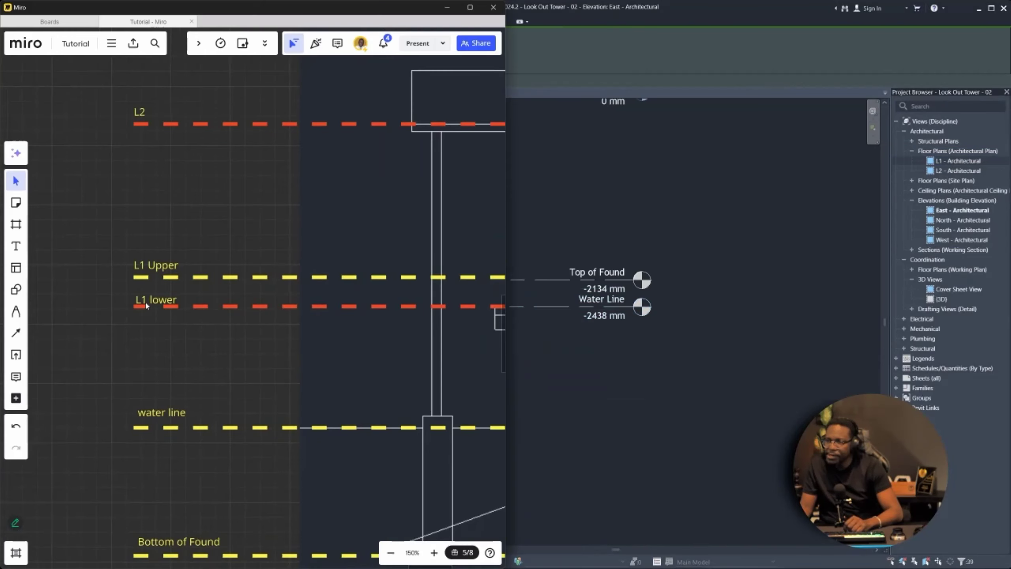
{"action": "scroll", "coordinate": [222, 306], "scroll_direction": "down", "scroll_amount": 5}
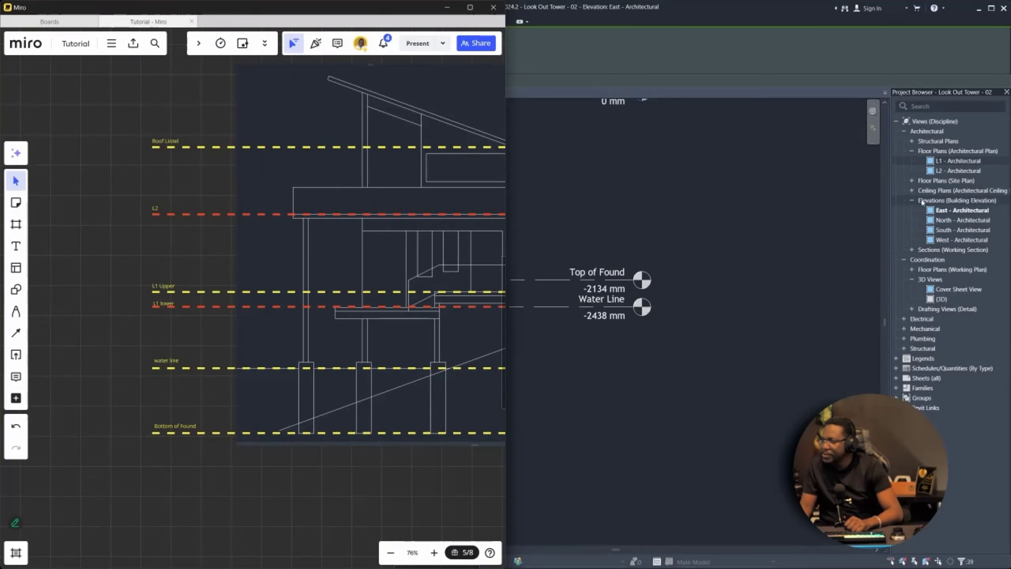
{"action": "key", "text": "alt+Tab"}
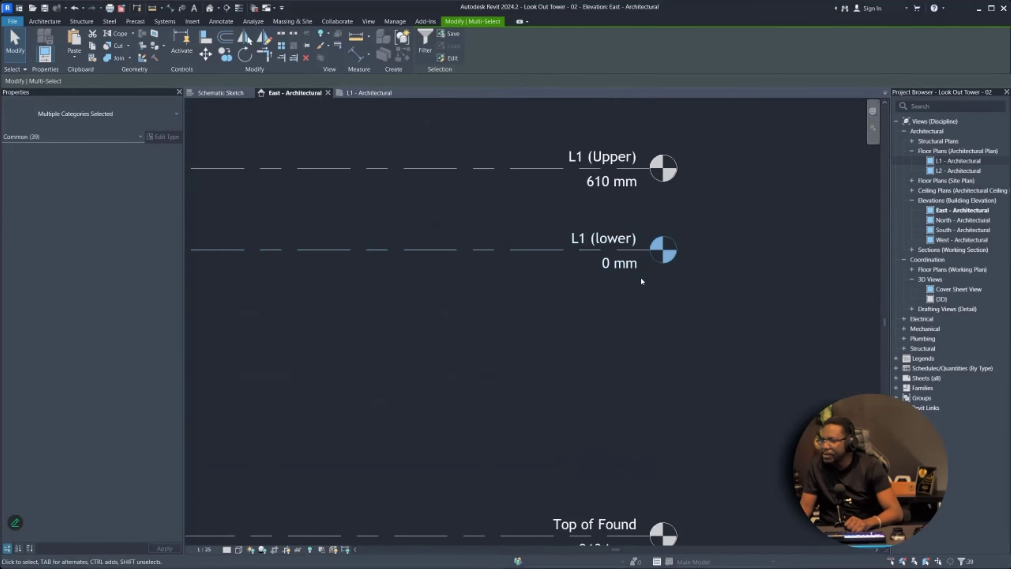
- Open the L1 - Architectural floor plan and delete the dashed vertical line running between the north and south elevation markers
{"action": "double_click", "coordinate": [957, 164]}
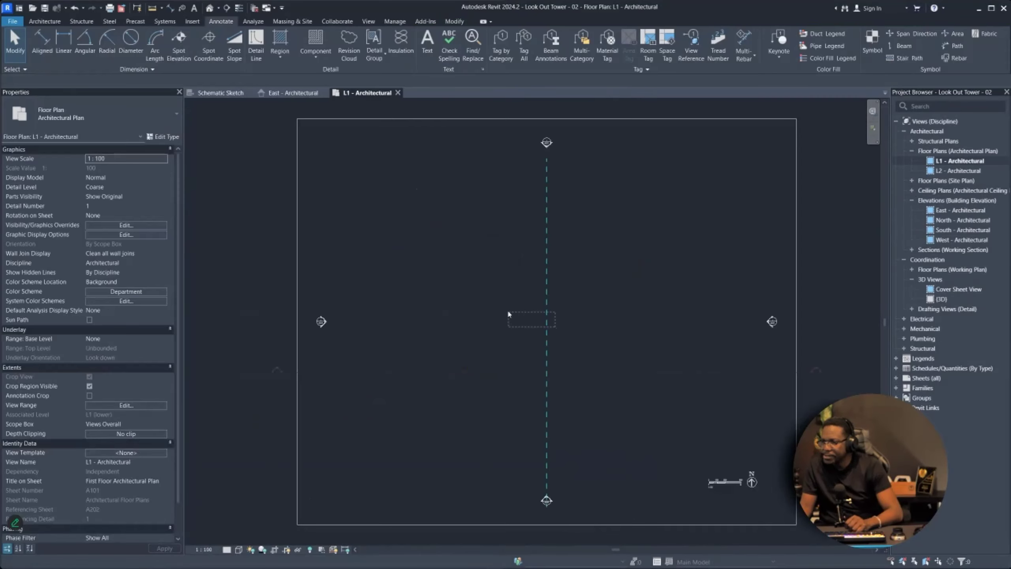
{"action": "left_click", "coordinate": [547, 307]}
{"action": "key", "text": "Delete"}
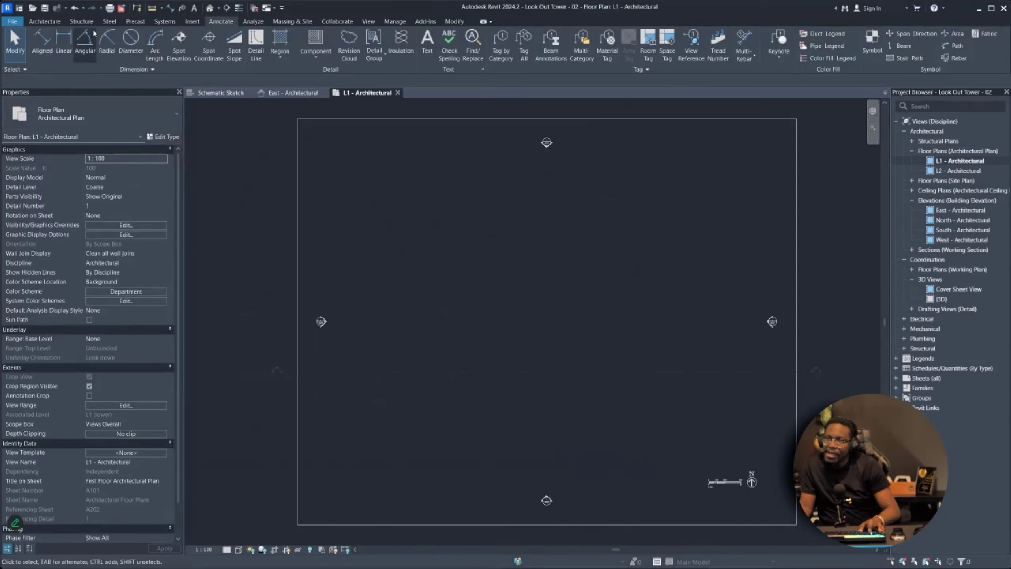
- Paste the copied plan linework aligned to selected views, choosing Drafting View: Schematic Sketch
{"action": "left_click", "coordinate": [450, 40]}
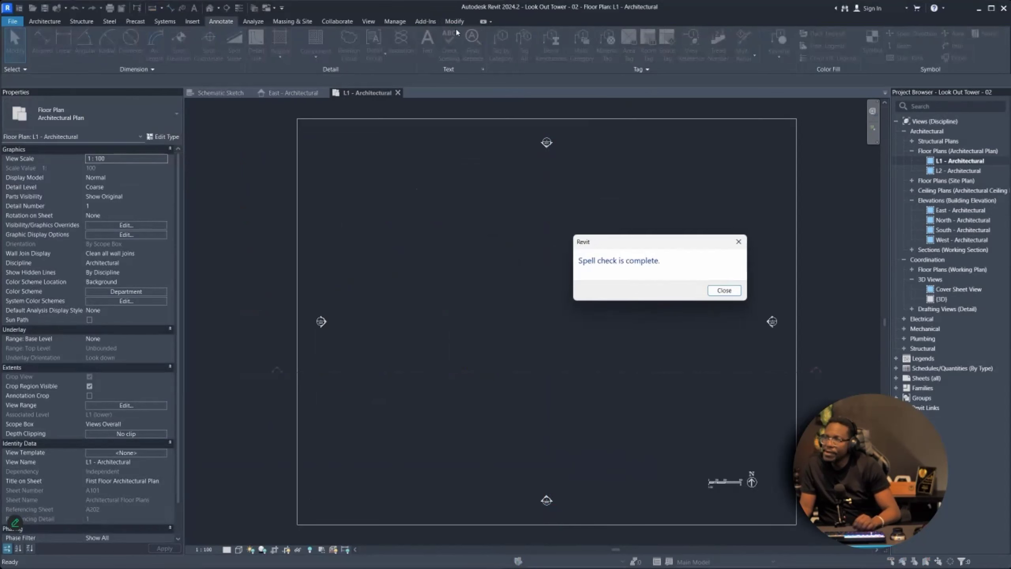
{"action": "key", "text": "Return"}
{"action": "left_click", "coordinate": [73, 52]}
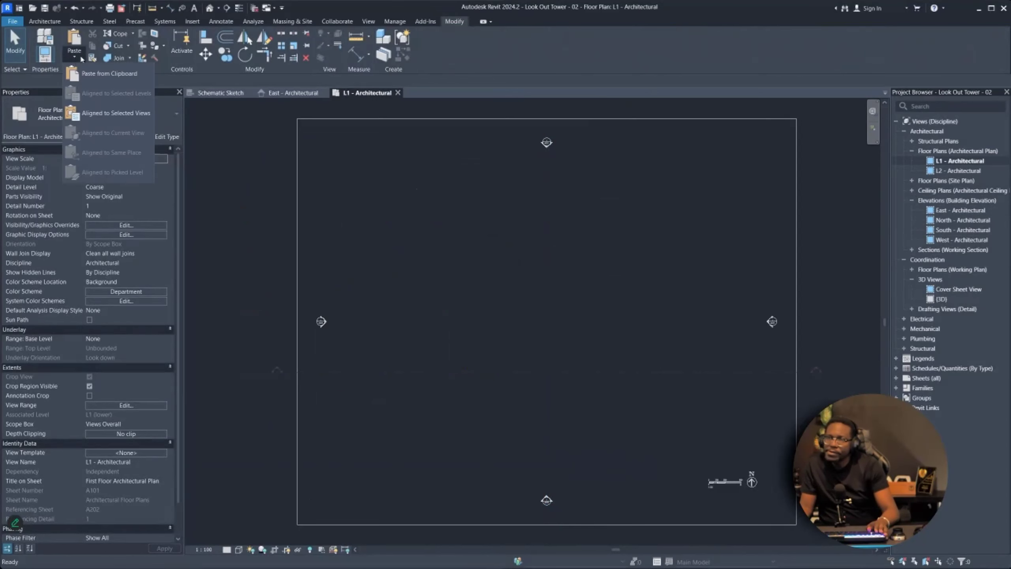
{"action": "left_click", "coordinate": [96, 115]}
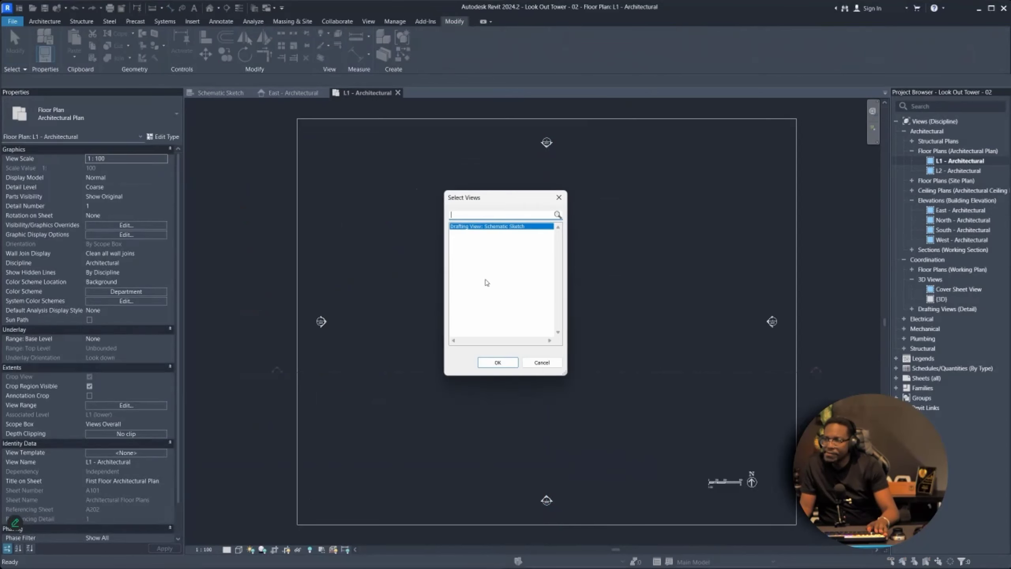
{"action": "left_click", "coordinate": [504, 368]}
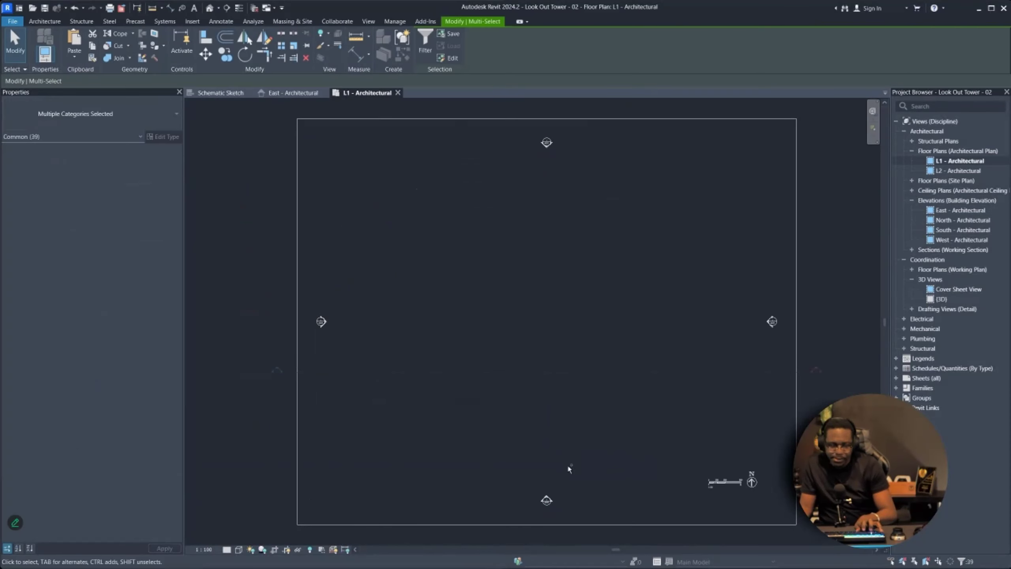
- Paste the copied plan linework into the L1 floor plan northeast of the centre, finish the paste and select all of it
{"action": "key", "text": "ctrl+v"}
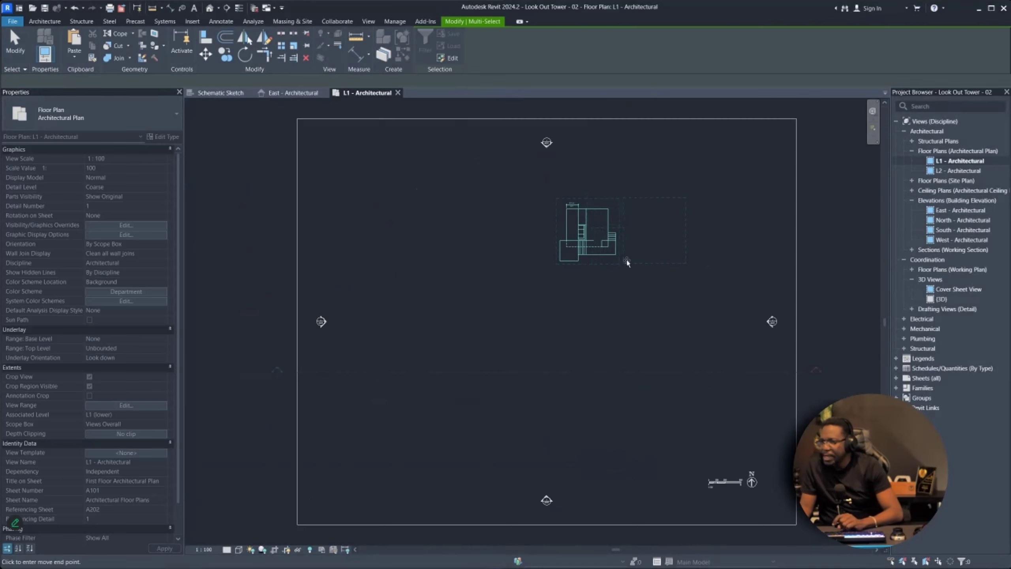
{"action": "left_click", "coordinate": [633, 262]}
{"action": "scroll", "coordinate": [639, 284], "scroll_direction": "up", "scroll_amount": 3}
{"action": "scroll", "coordinate": [619, 278], "scroll_direction": "down", "scroll_amount": 3}
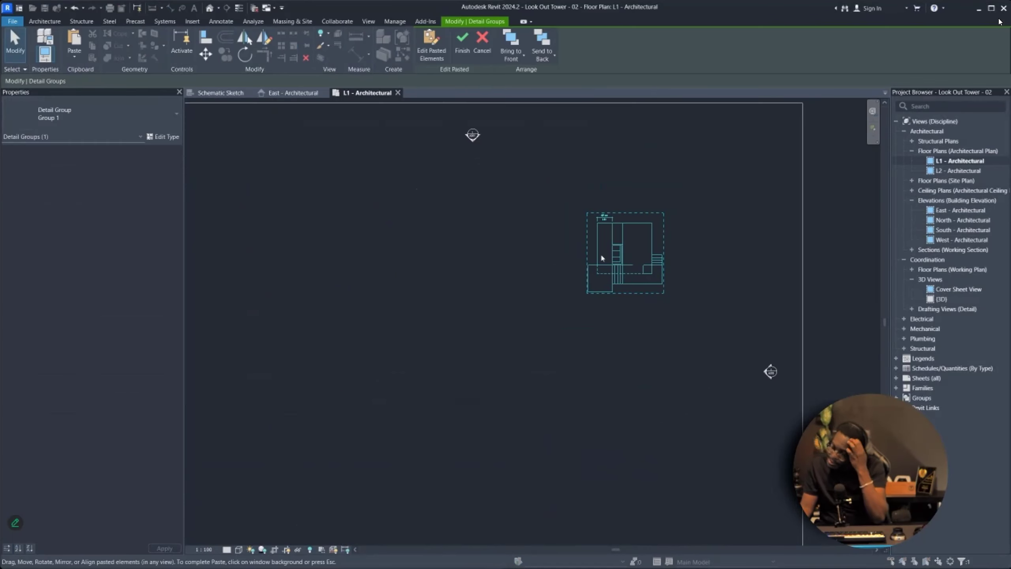
{"action": "mouse_move", "coordinate": [925, 560]}
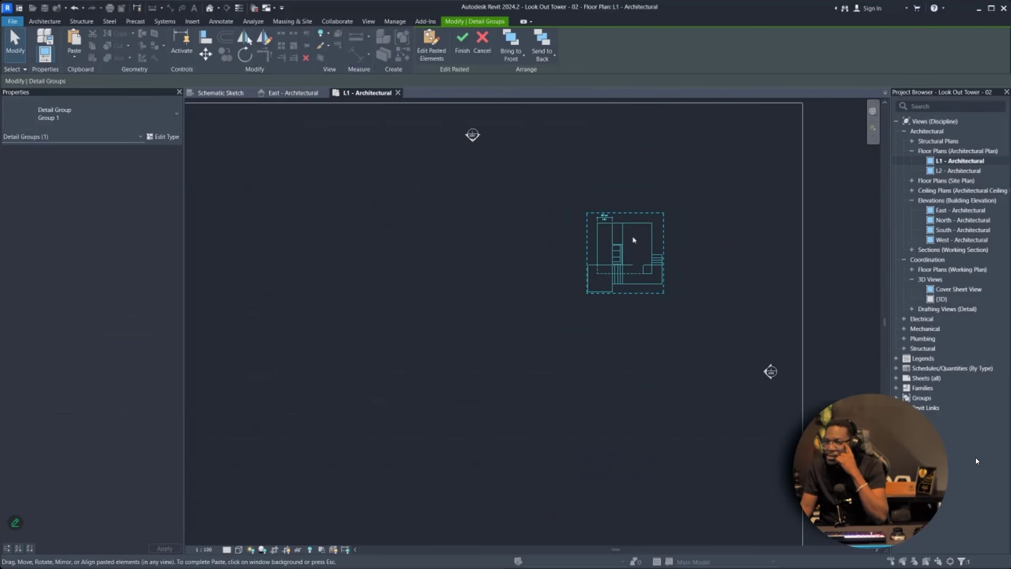
{"action": "scroll", "coordinate": [635, 240], "scroll_direction": "up", "scroll_amount": 3}
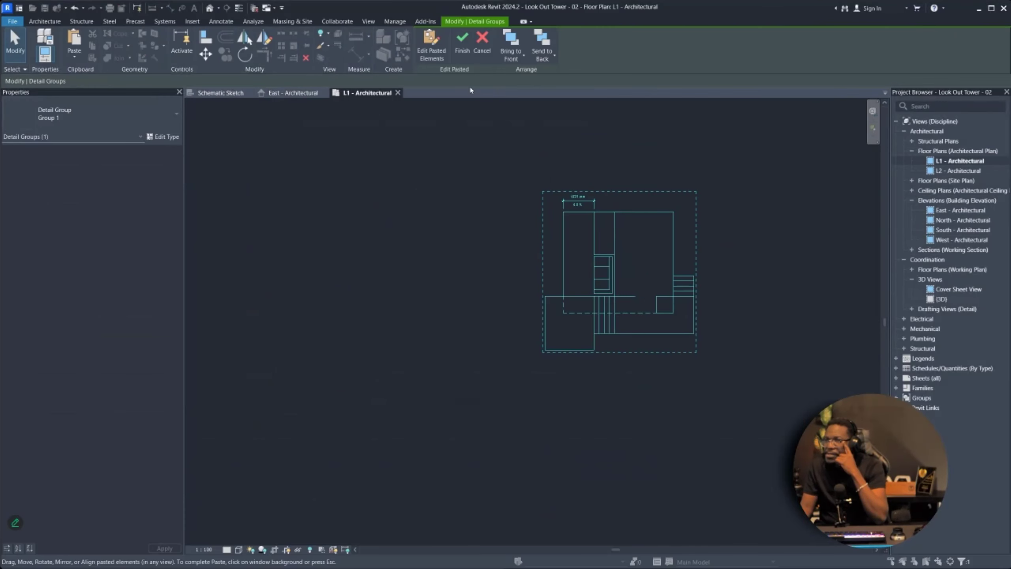
{"action": "left_click", "coordinate": [465, 57]}
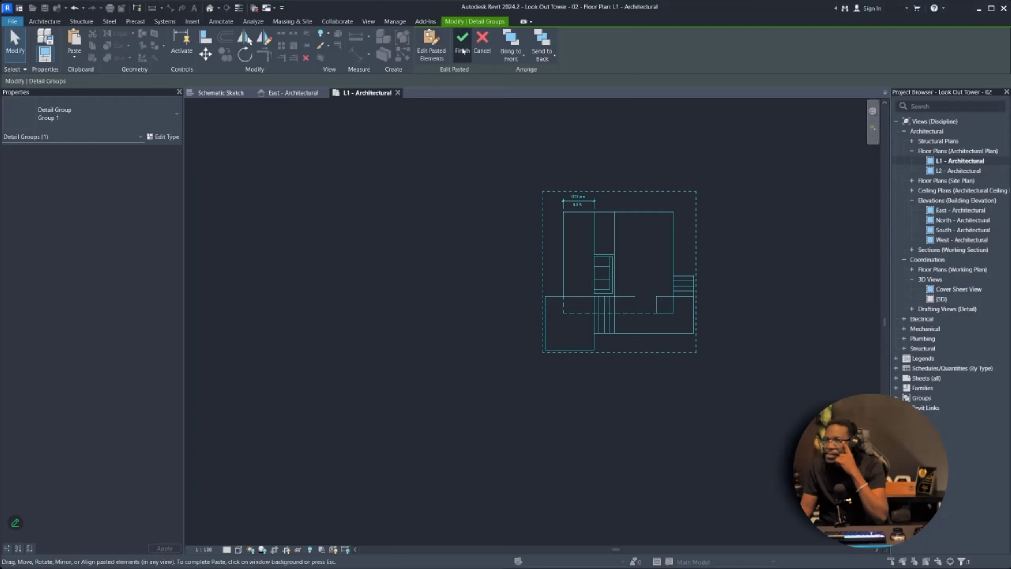
{"action": "left_click_drag", "start_coordinate": [489, 168], "coordinate": [765, 434]}
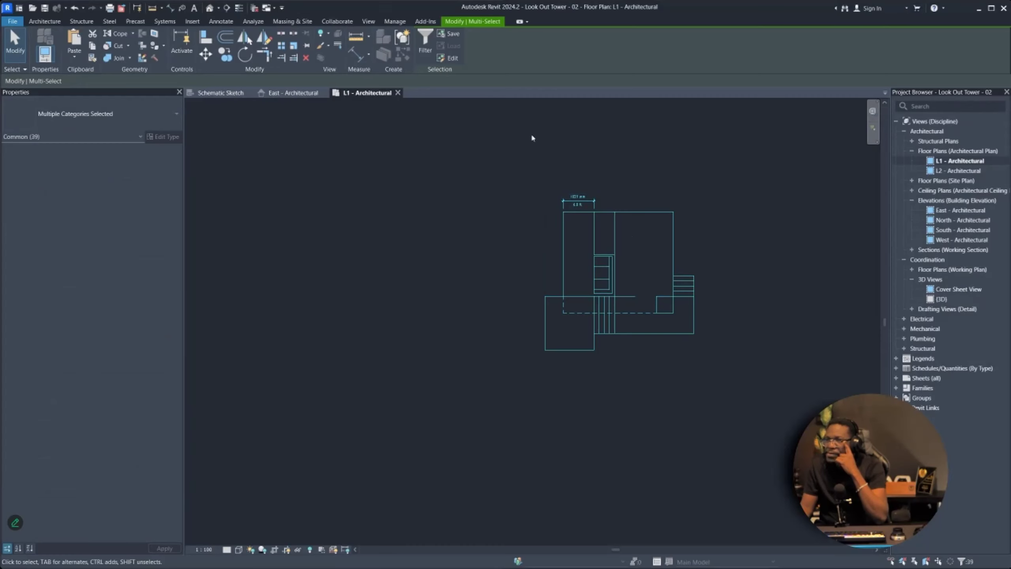
- Group the selected plan linework as a detail group named sketch
{"action": "left_click", "coordinate": [401, 44]}
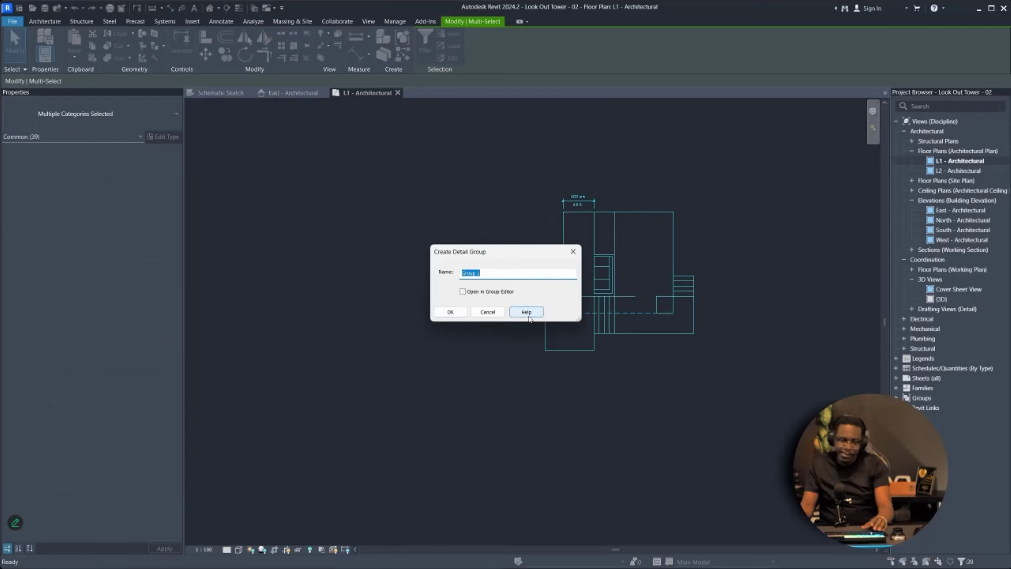
{"action": "type", "text": "sketch"}
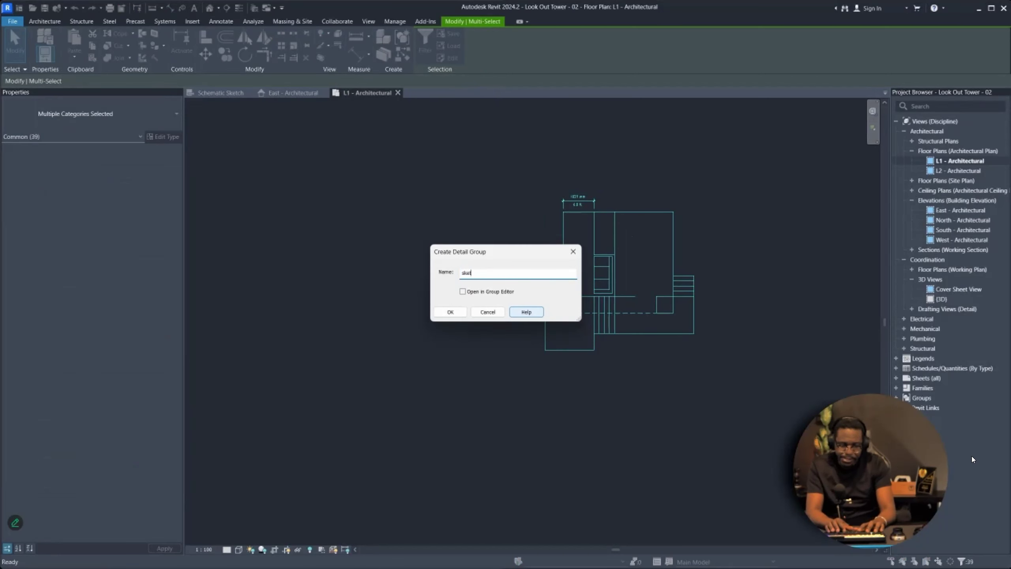
{"action": "key", "text": "Return"}
- Move the sketch detail group to the middle of the L1 floor plan, between the four elevation markers, and deselect it
{"action": "scroll", "coordinate": [614, 301], "scroll_direction": "down", "scroll_amount": 7}
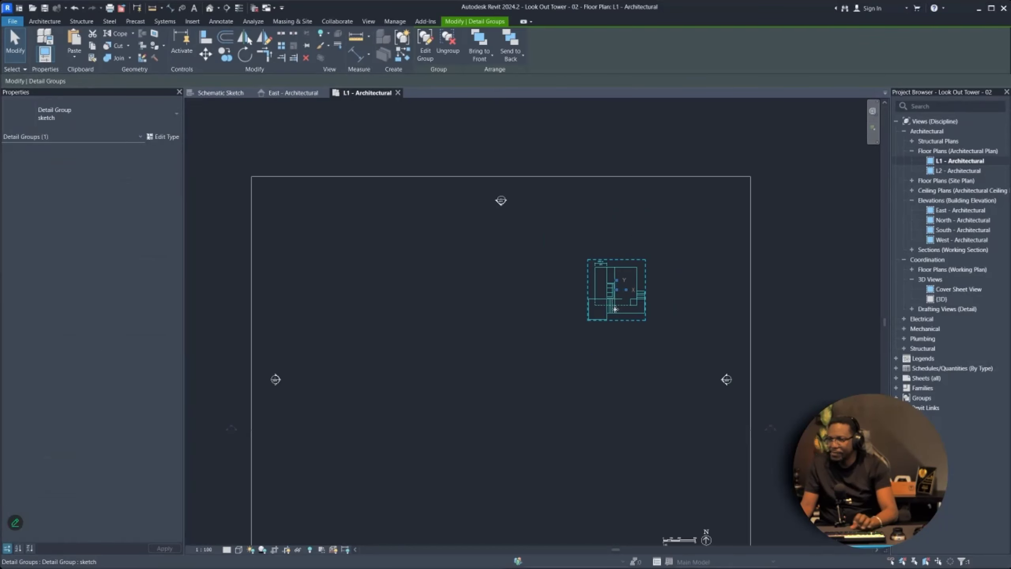
{"action": "scroll", "coordinate": [620, 377], "scroll_direction": "down", "scroll_amount": 3}
{"action": "scroll", "coordinate": [609, 319], "scroll_direction": "up", "scroll_amount": 1}
{"action": "mouse_move", "coordinate": [609, 322]}
{"action": "left_mouse_down"}
{"action": "mouse_move", "coordinate": [519, 397]}
{"action": "mouse_move", "coordinate": [506, 388]}
{"action": "left_mouse_up"}
{"action": "scroll", "coordinate": [512, 415], "scroll_direction": "up", "scroll_amount": 4}
{"action": "scroll", "coordinate": [510, 354], "scroll_direction": "down", "scroll_amount": 2}
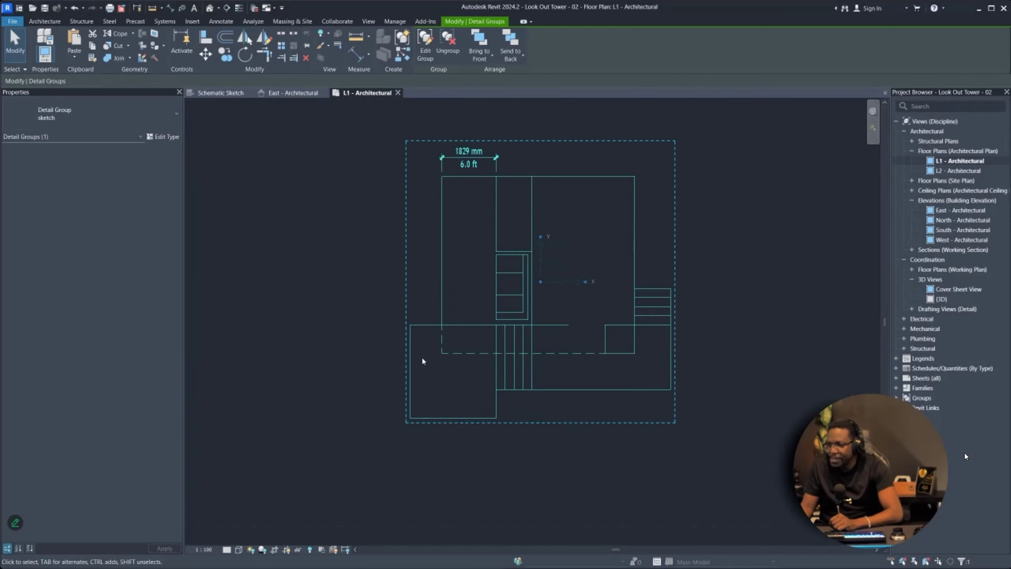
{"action": "left_click_drag", "start_coordinate": [525, 364], "coordinate": [520, 374]}
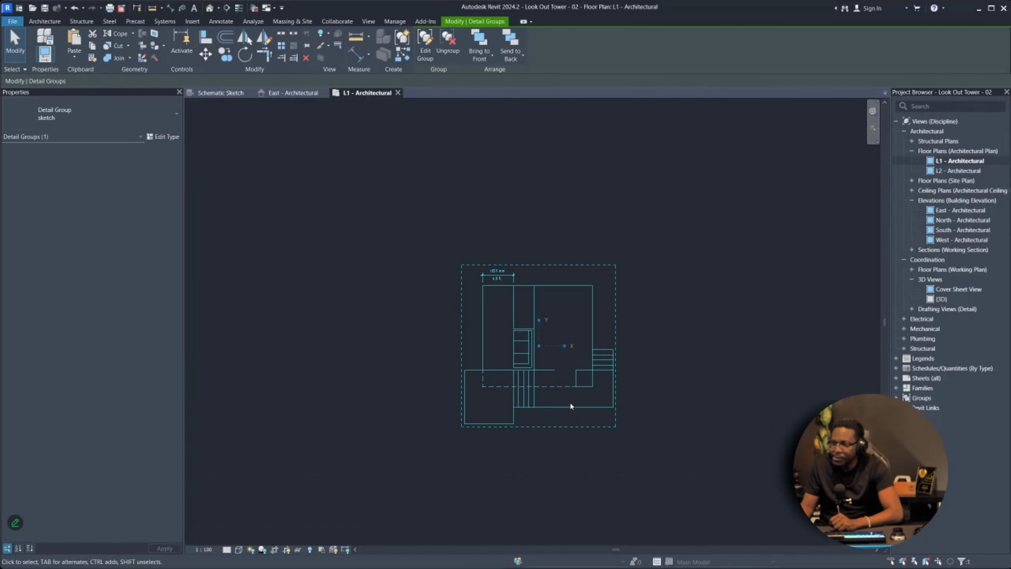
{"action": "scroll", "coordinate": [470, 431], "scroll_direction": "up", "scroll_amount": 4}
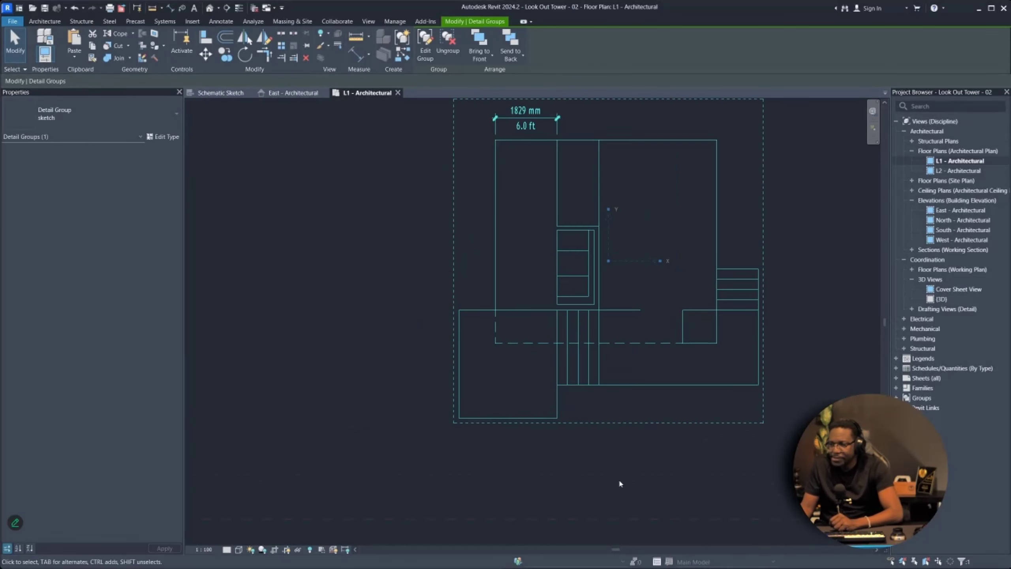
{"action": "left_click", "coordinate": [448, 437]}
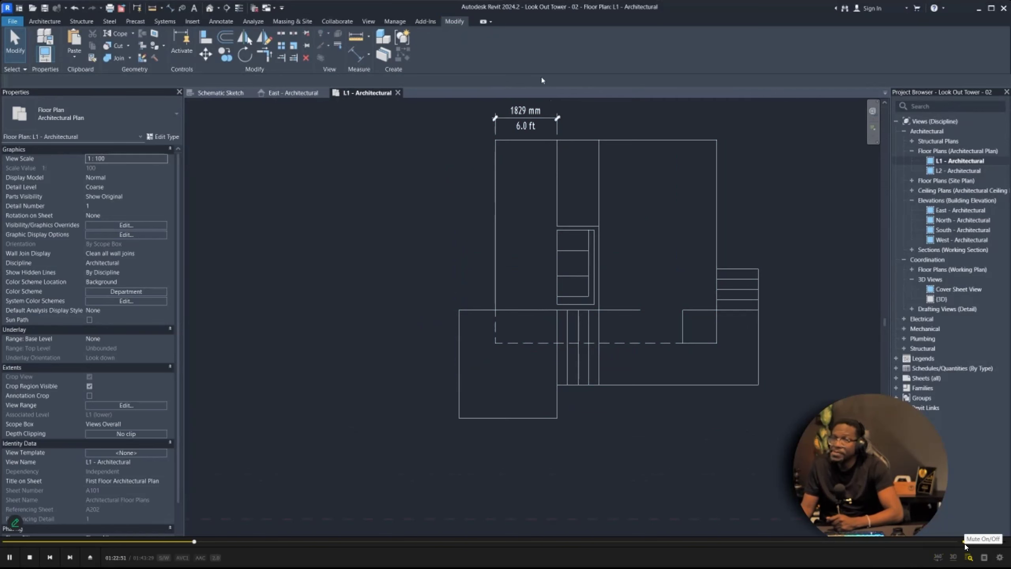
- Start a Generic - 12" floor boundary on L1 (lower) at the southwest square of the sketch
{"action": "left_click", "coordinate": [51, 22]}
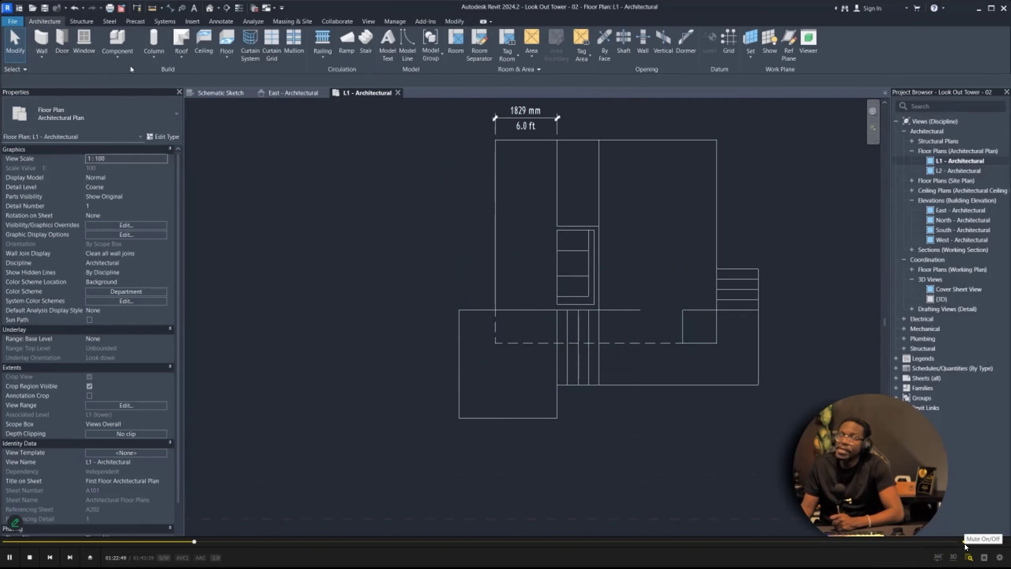
{"action": "left_click", "coordinate": [226, 44]}
{"action": "scroll", "coordinate": [514, 422], "scroll_direction": "up", "scroll_amount": 2}
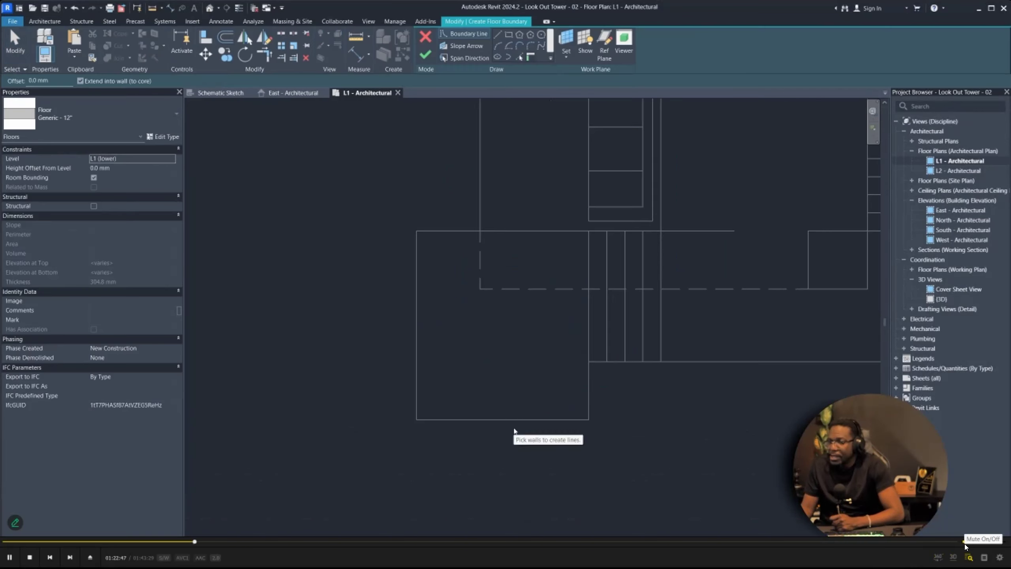
{"action": "mouse_move", "coordinate": [966, 546]}
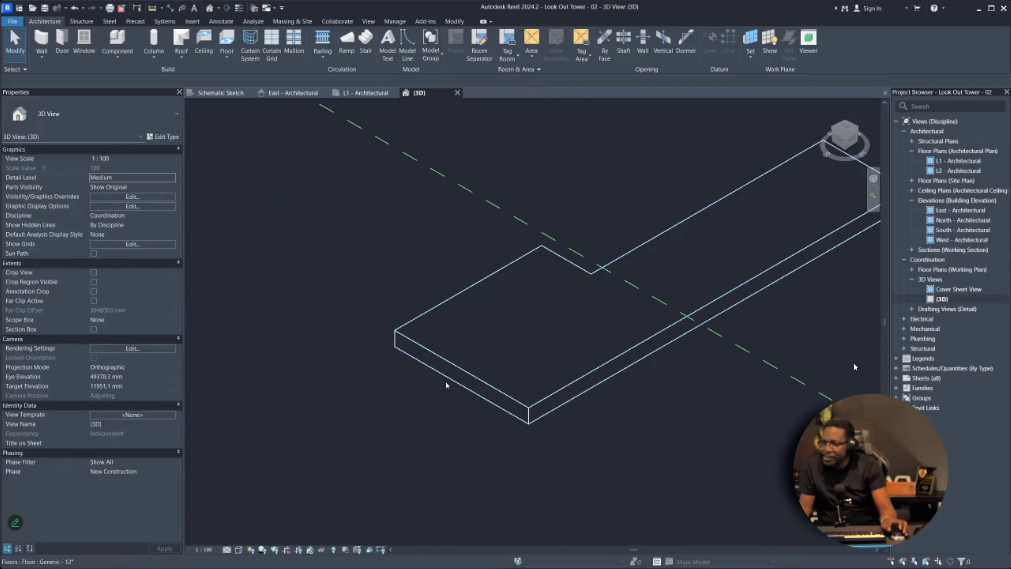
{"action": "mouse_move", "coordinate": [931, 560]}
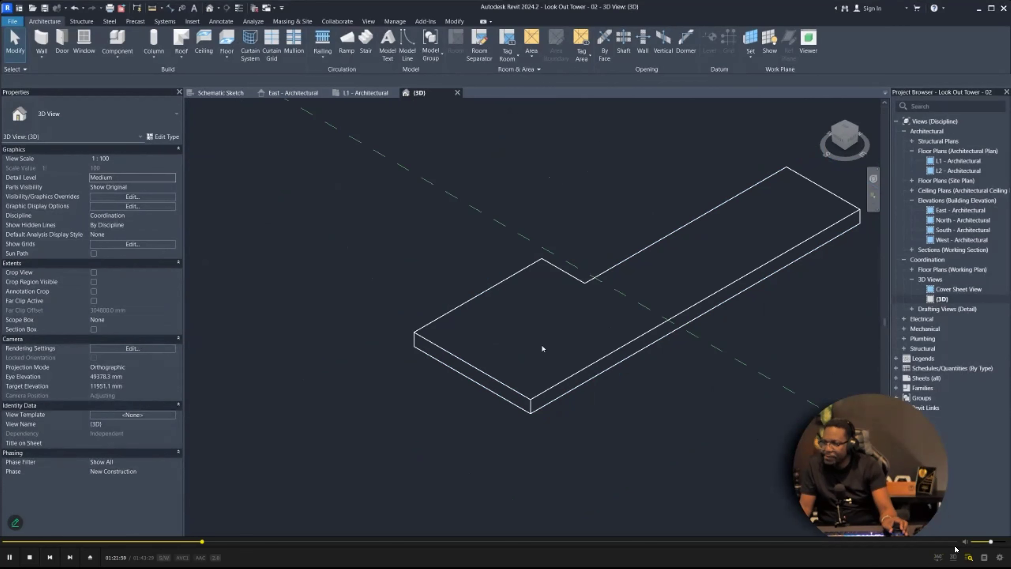
{"action": "left_click", "coordinate": [964, 542]}
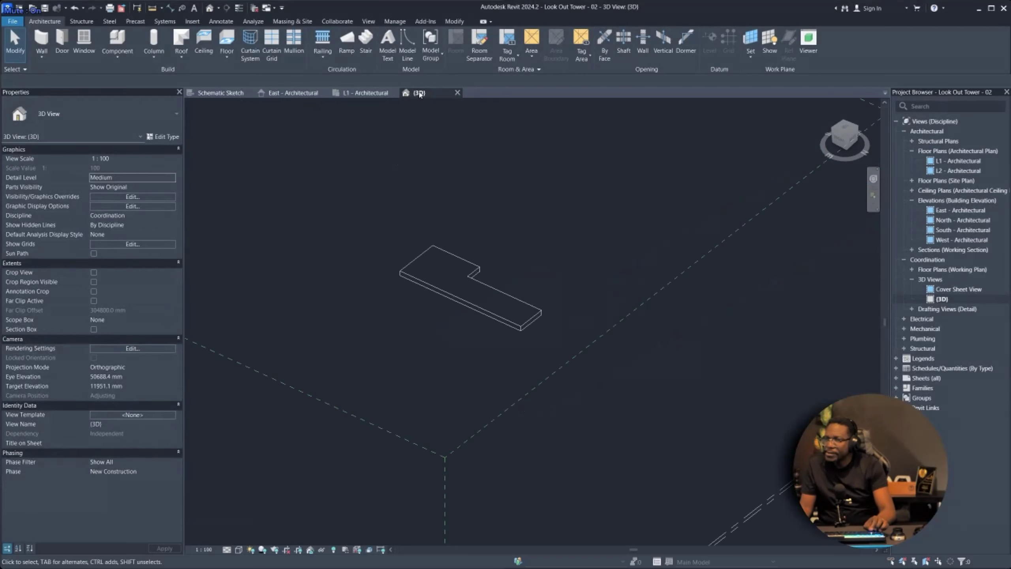
- Switch to the Creating Foundations Revit project and open its default 3D view to examine the L-shaped floor
{"action": "key", "text": "alt+Tab"}
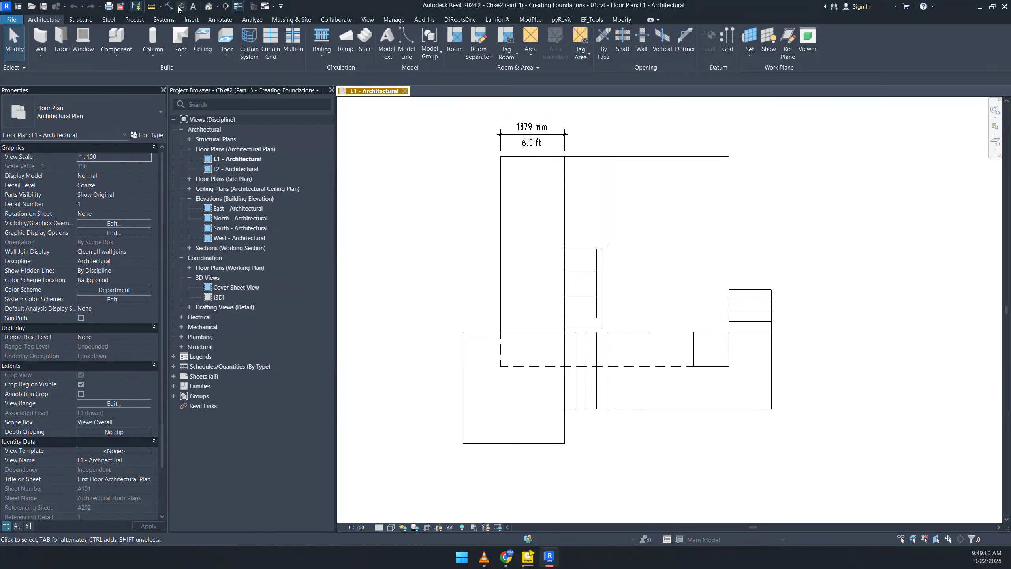
{"action": "left_click", "coordinate": [209, 6]}
{"action": "scroll", "coordinate": [636, 381], "scroll_direction": "up", "scroll_amount": 5}
{"action": "scroll", "coordinate": [643, 353], "scroll_direction": "up", "scroll_amount": 4}
{"action": "scroll", "coordinate": [642, 346], "scroll_direction": "down", "scroll_amount": 3}
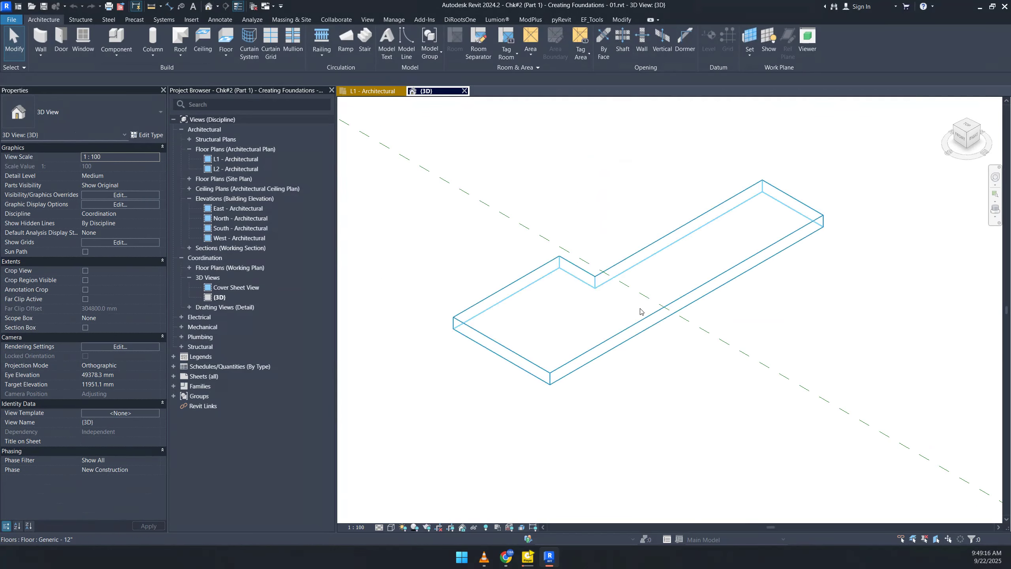
{"action": "middle_click_drag", "start_coordinate": [681, 331], "coordinate": [667, 280]}
{"action": "scroll", "coordinate": [667, 280], "scroll_direction": "down", "scroll_amount": 5}
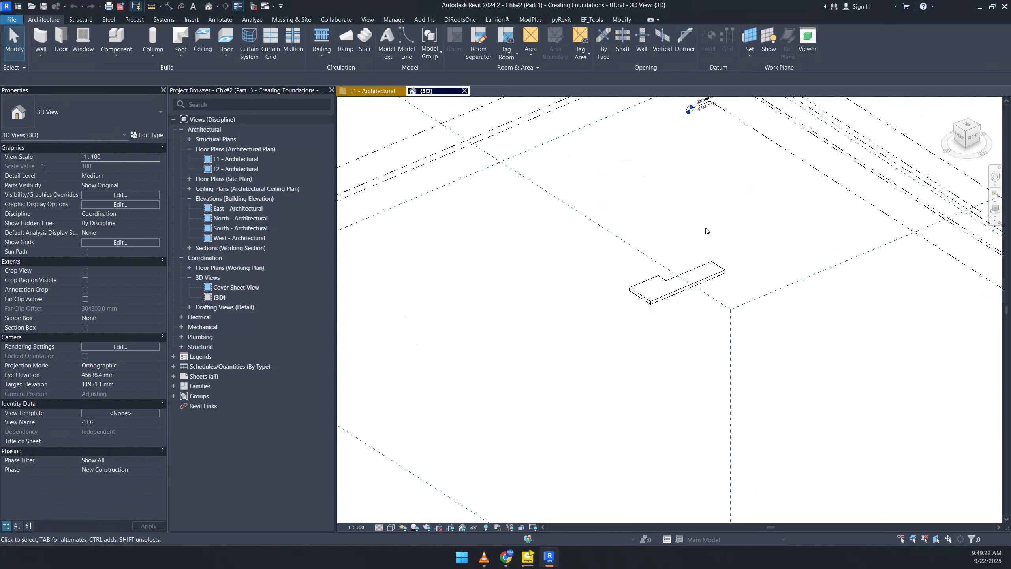
- Try the dark canvas theme on the 3D view, then restore the light one while viewing the floor from other angles
{"action": "left_click", "coordinate": [363, 22]}
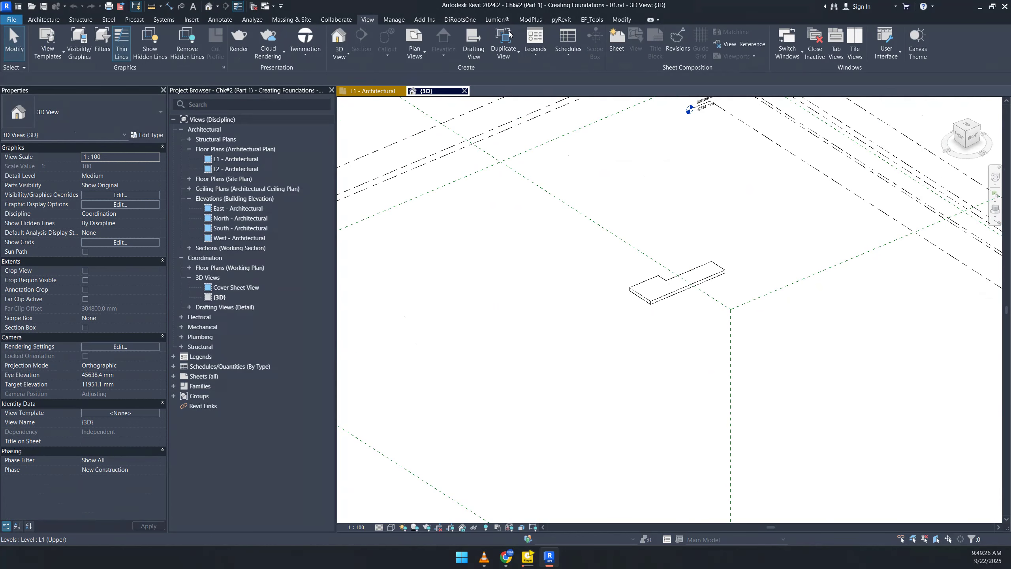
{"action": "left_click", "coordinate": [923, 42]}
{"action": "middle_click_drag", "start_coordinate": [685, 303], "coordinate": [767, 272], "text": "shift"}
{"action": "scroll", "coordinate": [727, 281], "scroll_direction": "up", "scroll_amount": 5}
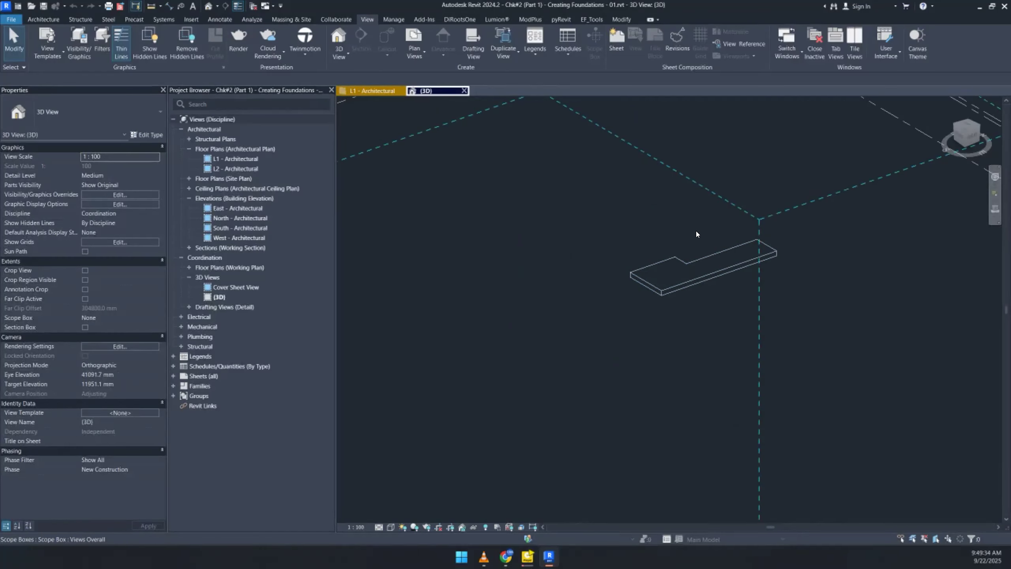
{"action": "left_click", "coordinate": [918, 42]}
{"action": "middle_click_drag", "start_coordinate": [801, 222], "coordinate": [762, 263], "text": "shift"}
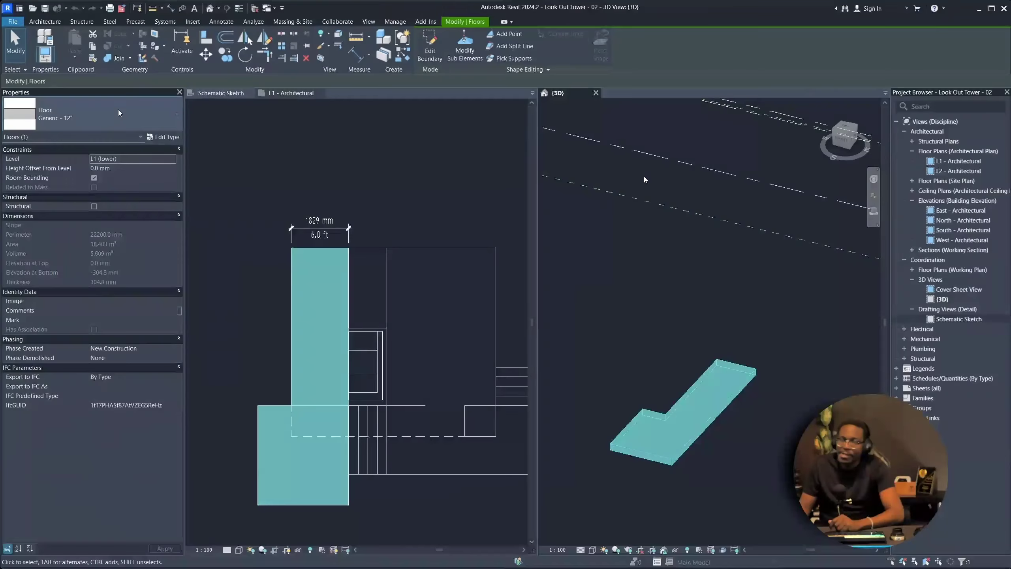
- Look through the available floor types for the selected L-shaped floor
{"action": "left_click", "coordinate": [91, 115]}
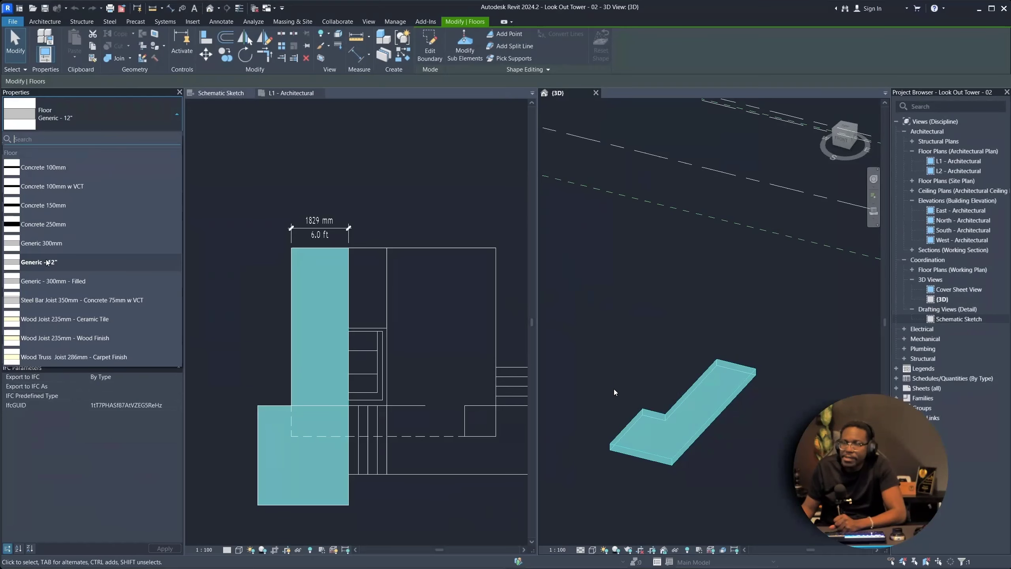
{"action": "key", "text": "Left"}
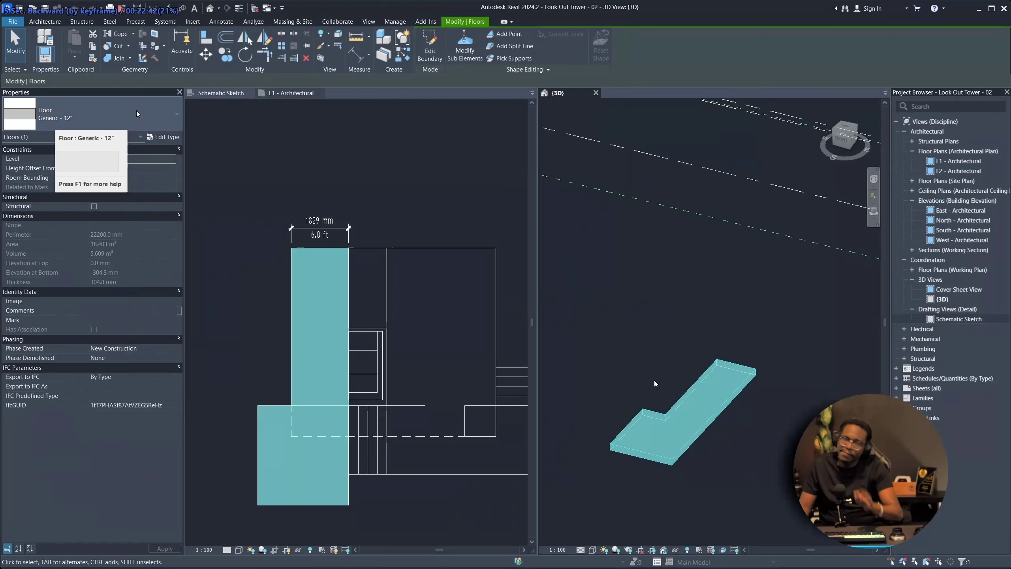
{"action": "key", "text": "Left"}
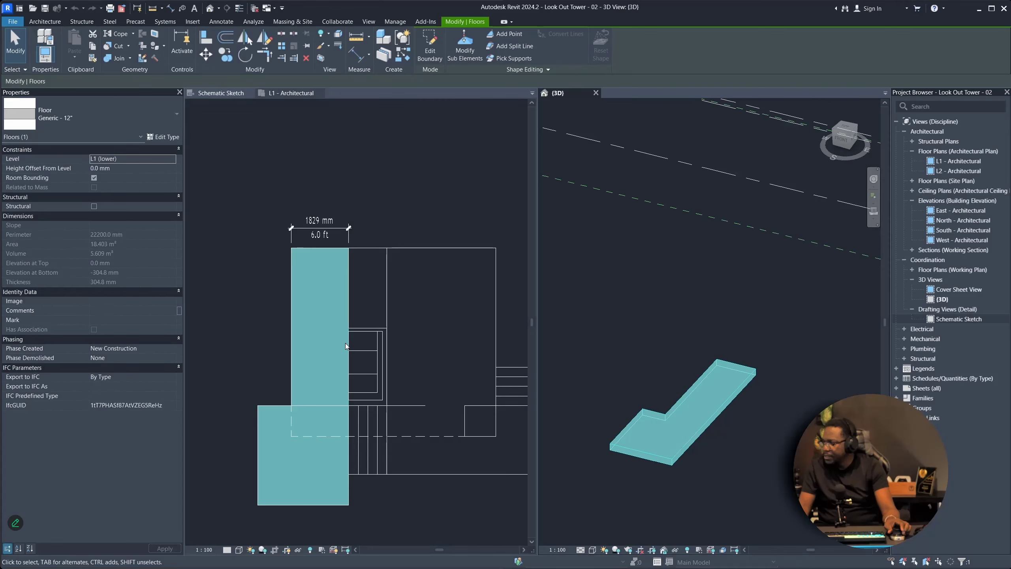
- Compare the sketch detail group in the L1 plan with the L-shaped floor in the 3D view by selecting each
{"action": "left_click", "coordinate": [755, 237]}
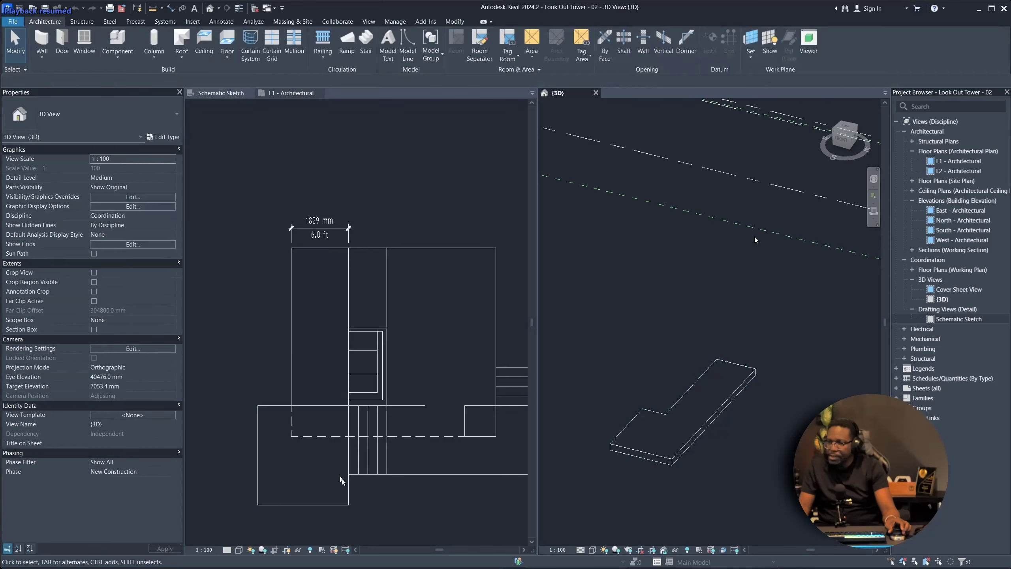
{"action": "left_click", "coordinate": [348, 492]}
{"action": "left_click", "coordinate": [349, 492]}
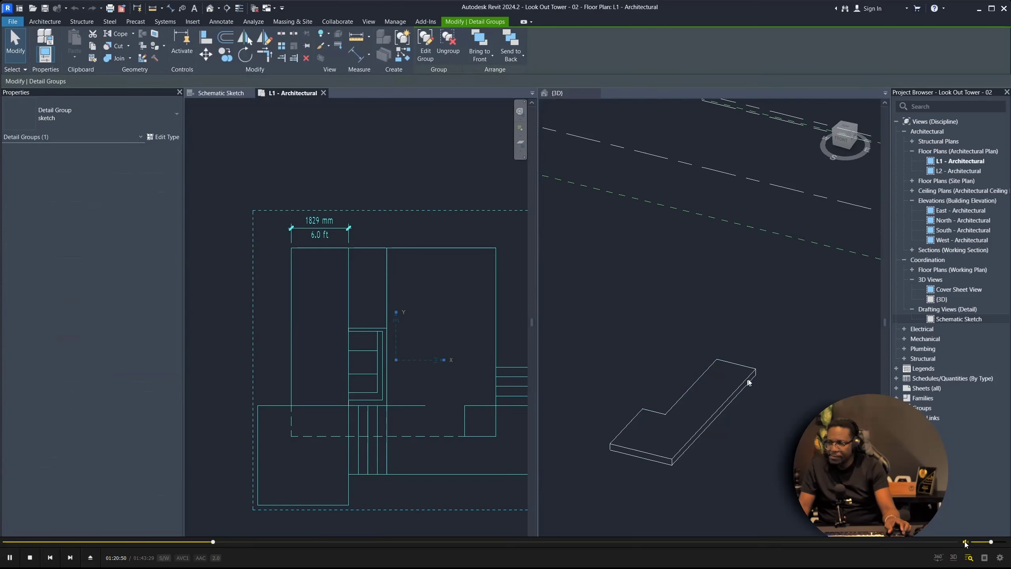
{"action": "left_click", "coordinate": [661, 418]}
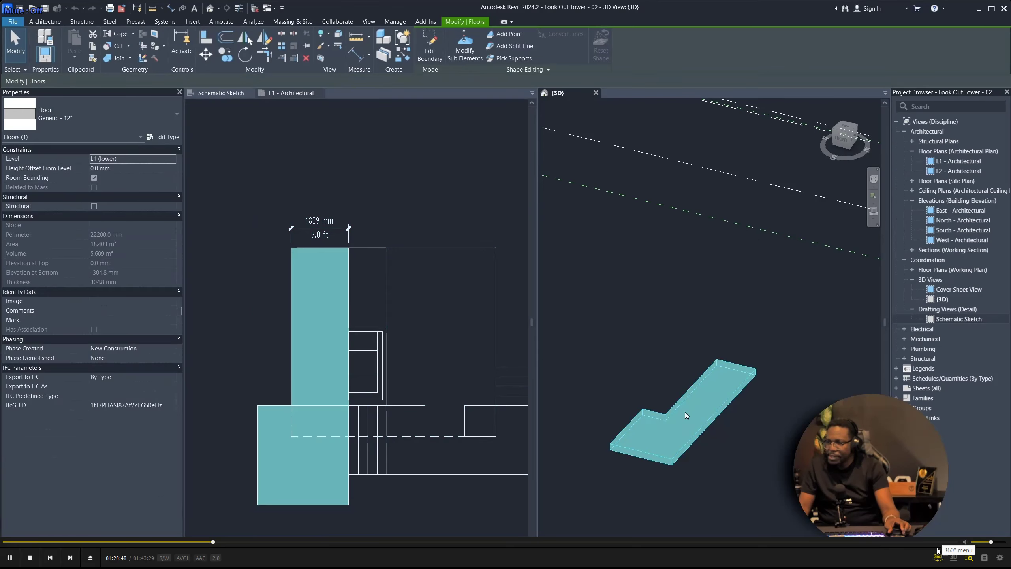
{"action": "left_click", "coordinate": [777, 371]}
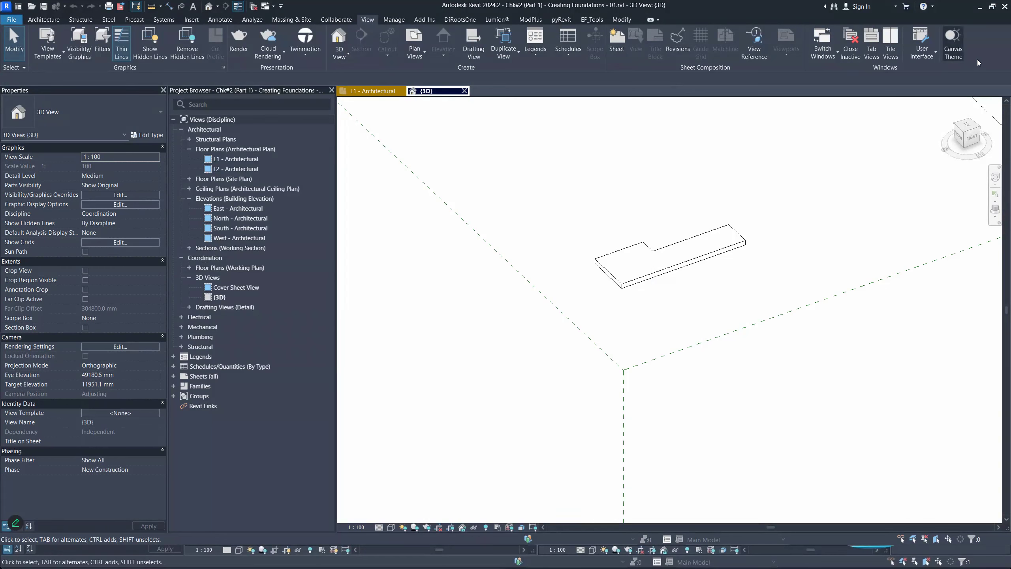
- Set the canvas theme to dark and activate the default {3D} view in the Creating Foundations project
{"action": "left_click", "coordinate": [959, 50]}
{"action": "left_click", "coordinate": [959, 48]}
{"action": "left_click", "coordinate": [959, 47]}
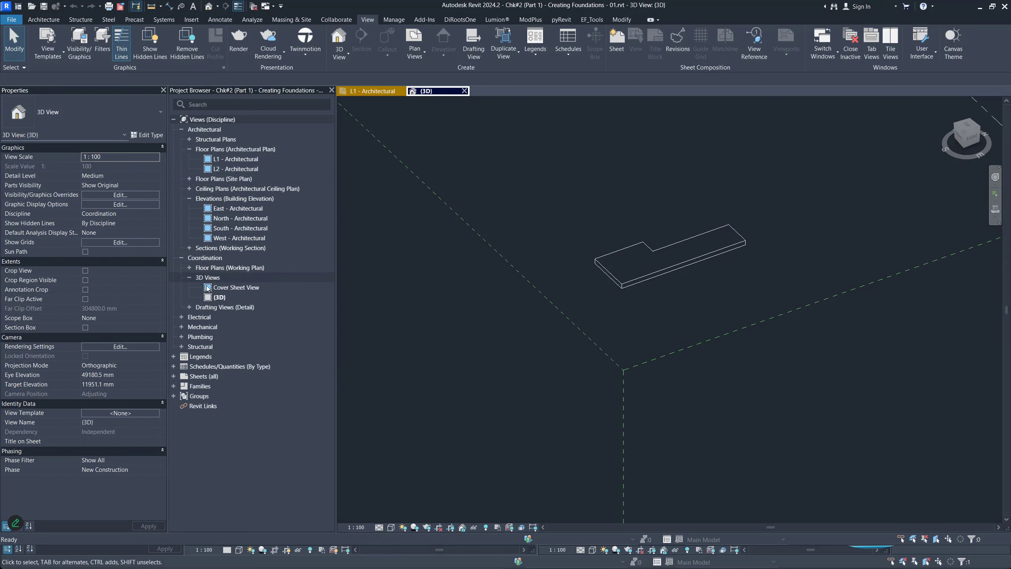
{"action": "left_click", "coordinate": [214, 296]}
{"action": "left_click", "coordinate": [215, 297]}
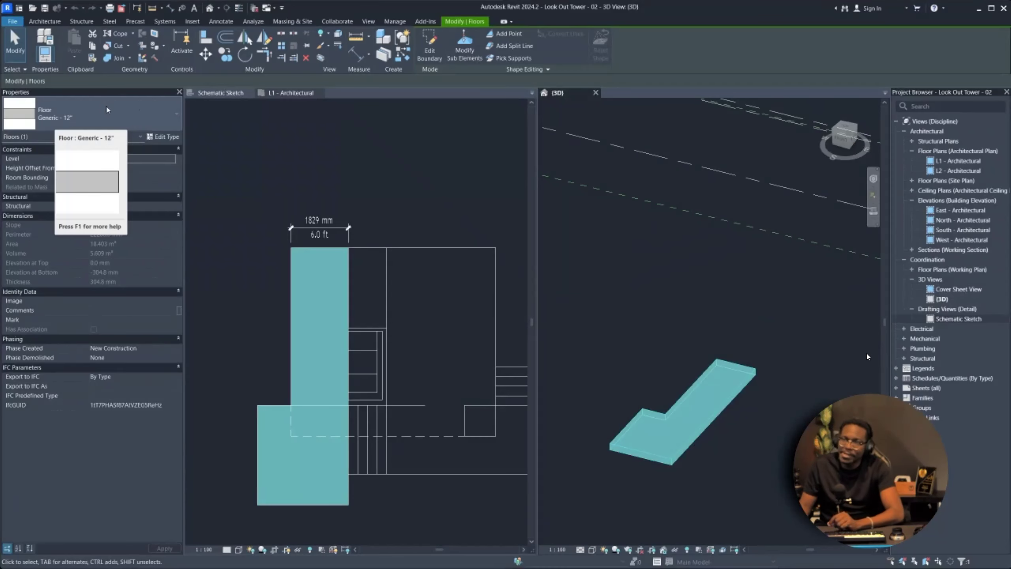
- Change the selected L-shaped floor's type to Concrete 150mm
{"action": "left_click", "coordinate": [118, 113]}
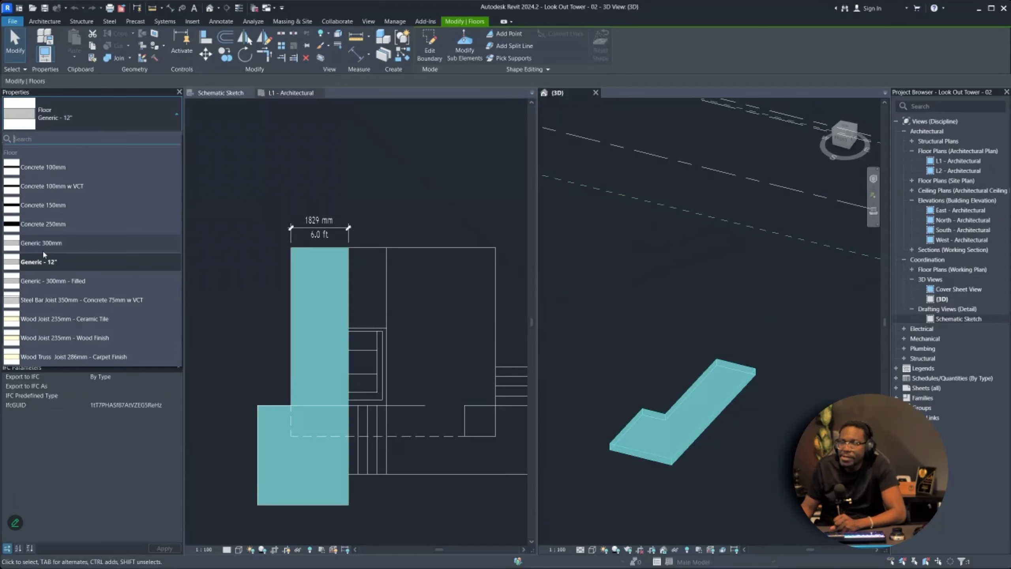
{"action": "left_click", "coordinate": [45, 205]}
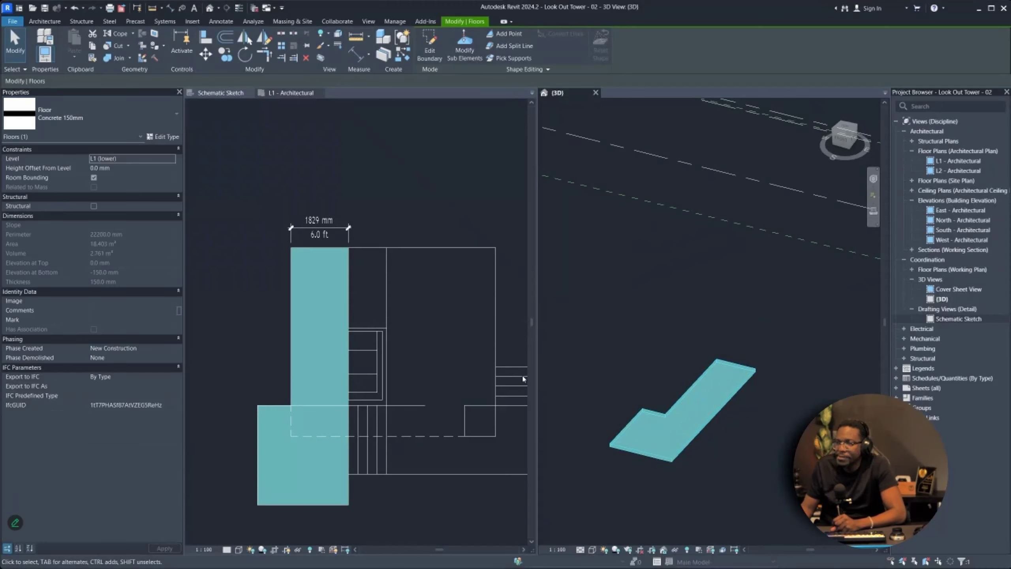
- Check the floor's level setting against the L1 lower line on the Miro section
{"action": "left_click", "coordinate": [115, 158]}
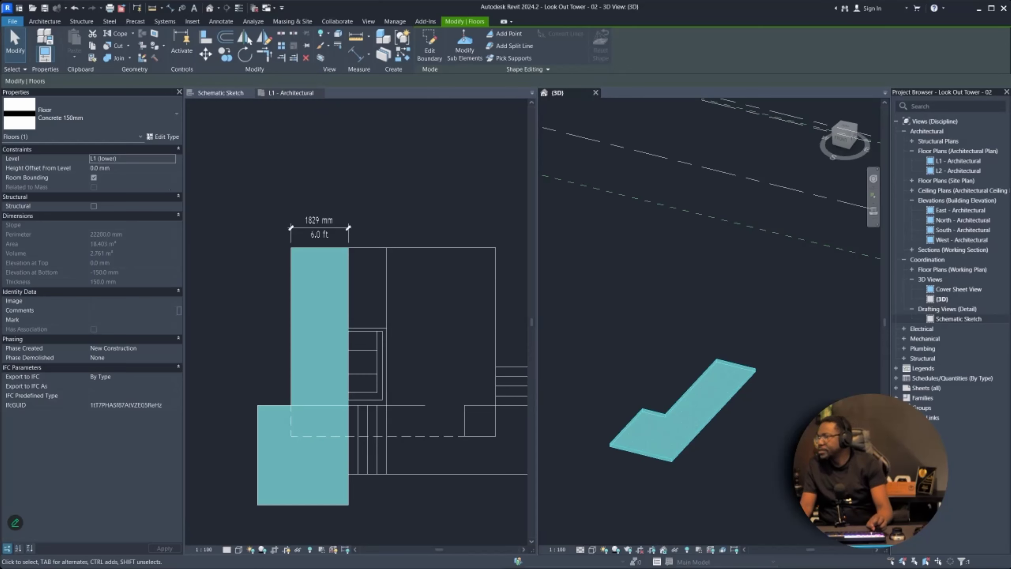
{"action": "key", "text": "alt+Tab"}
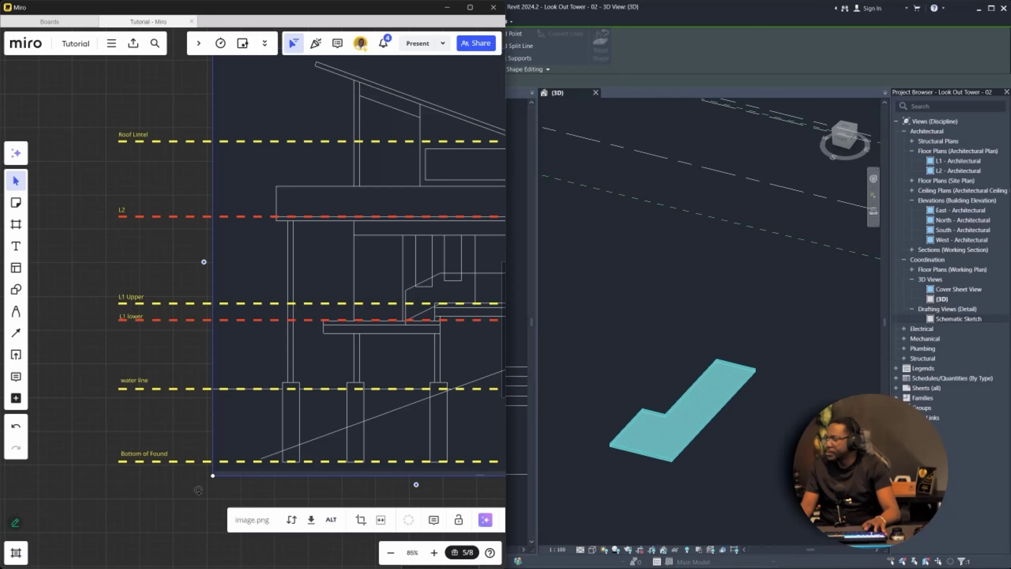
{"action": "scroll", "coordinate": [80, 298], "scroll_direction": "up", "scroll_amount": 3}
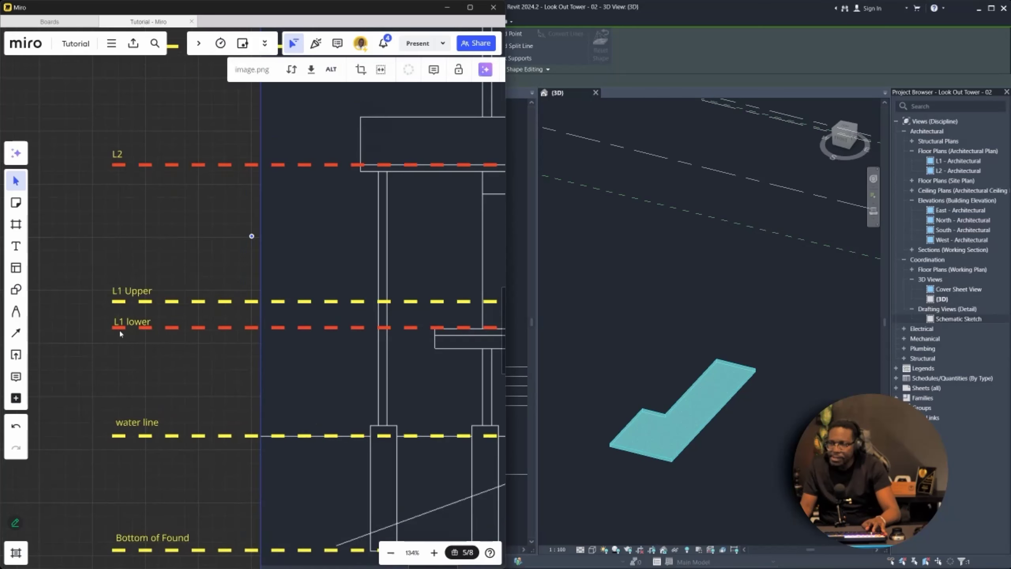
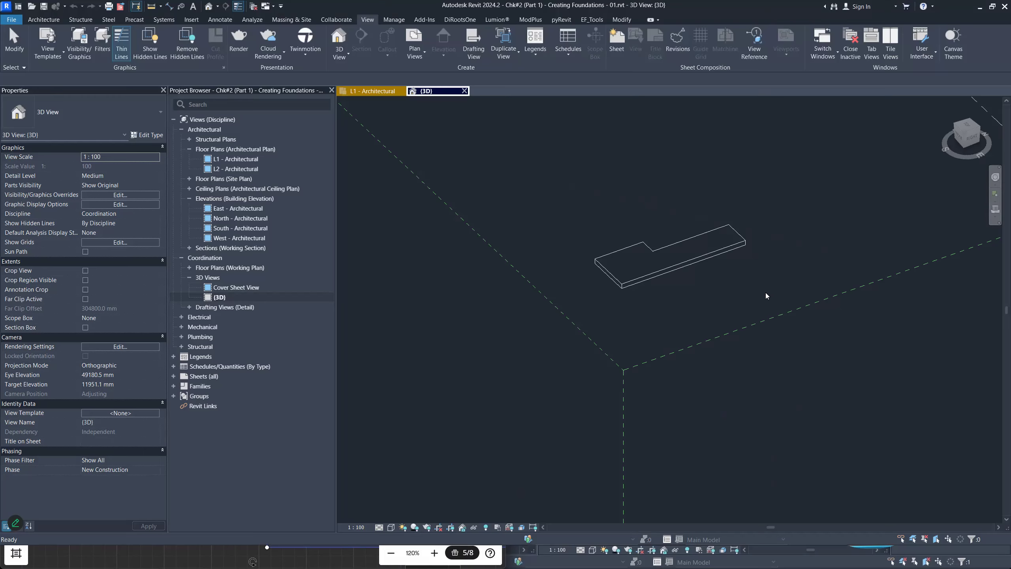
- Try to copy the L-shaped floor to one side in the 3D view, and undo it
{"action": "scroll", "coordinate": [661, 273], "scroll_direction": "up", "scroll_amount": 3}
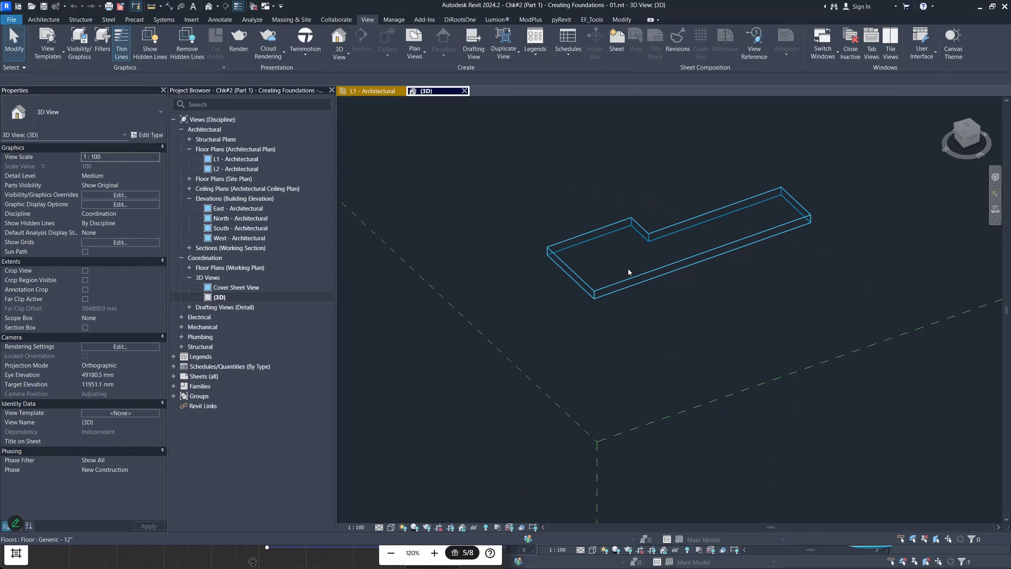
{"action": "left_click", "coordinate": [627, 282]}
{"action": "middle_click_drag", "start_coordinate": [627, 282], "coordinate": [609, 270], "text": "shift"}
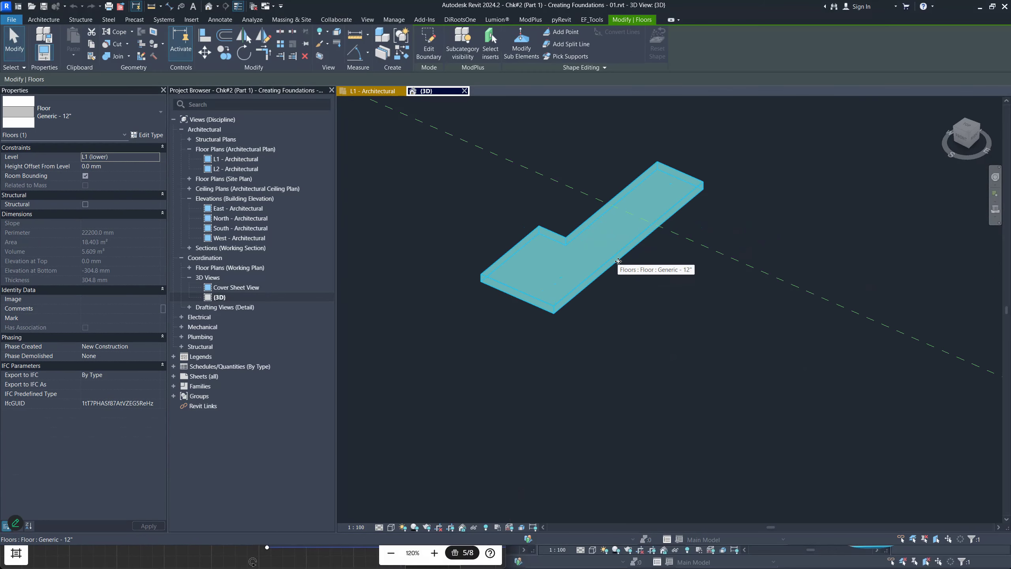
{"action": "left_click_drag", "start_coordinate": [614, 256], "coordinate": [761, 282], "text": "ctrl"}
{"action": "key", "text": "ctrl+z"}
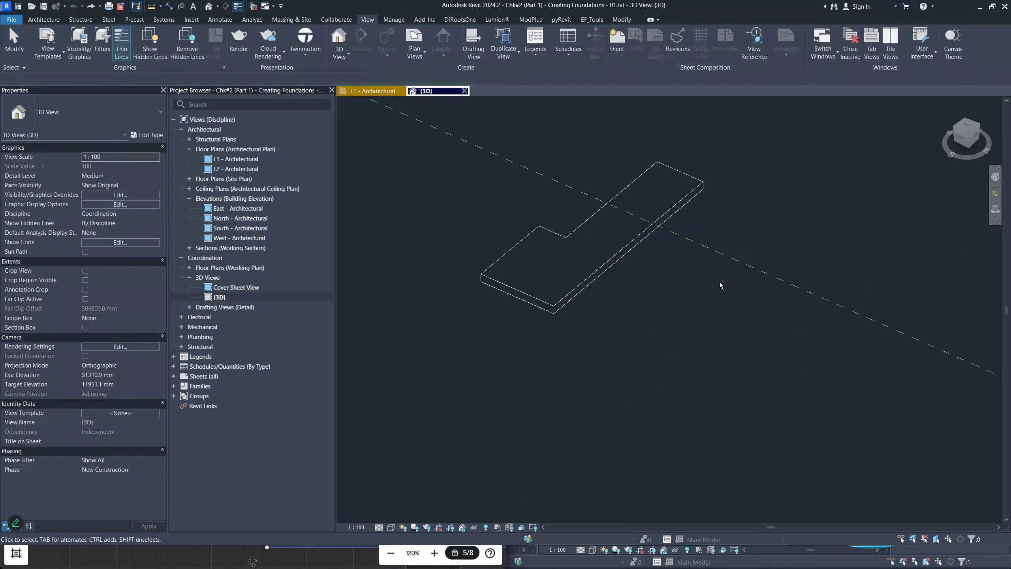
- Set the L-shaped floor's Height Offset From Level to 6"
{"action": "left_click", "coordinate": [621, 254]}
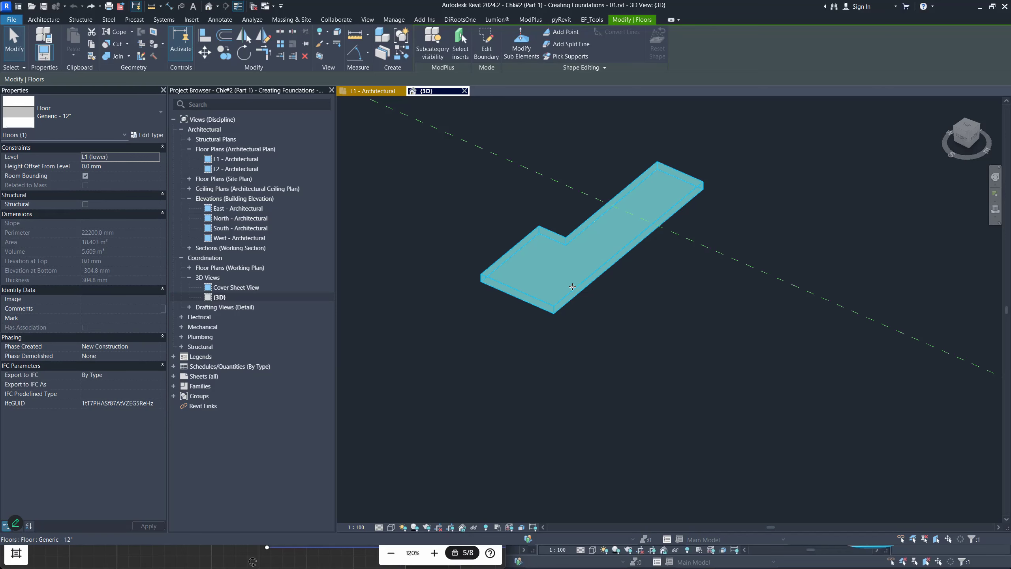
{"action": "left_click", "coordinate": [500, 299]}
{"action": "scroll", "coordinate": [500, 300], "scroll_direction": "up", "scroll_amount": 4}
{"action": "left_click", "coordinate": [537, 291]}
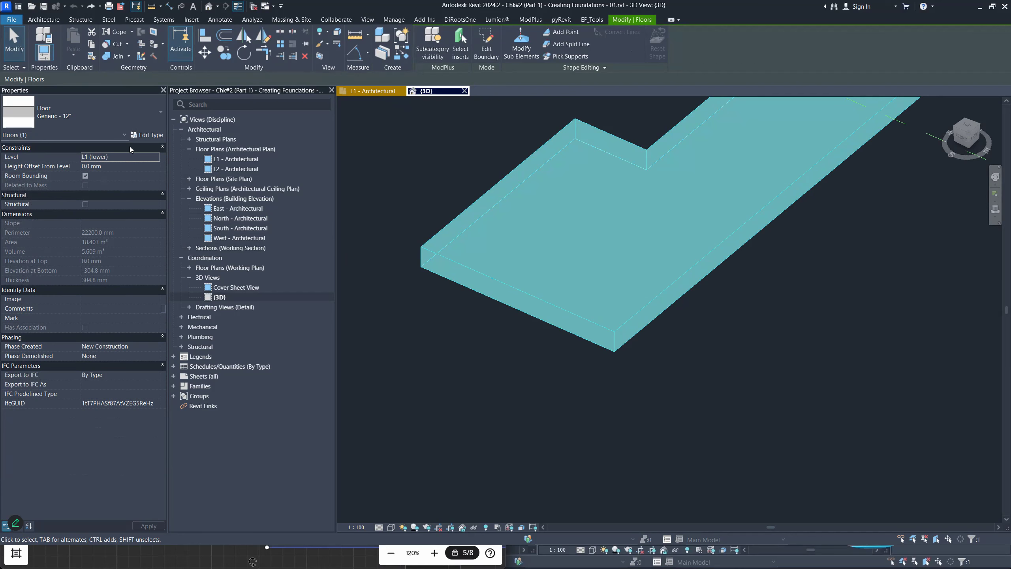
{"action": "left_click", "coordinate": [127, 169]}
{"action": "left_click", "coordinate": [125, 166]}
{"action": "type", "text": "6\""}
{"action": "key", "text": "Return"}
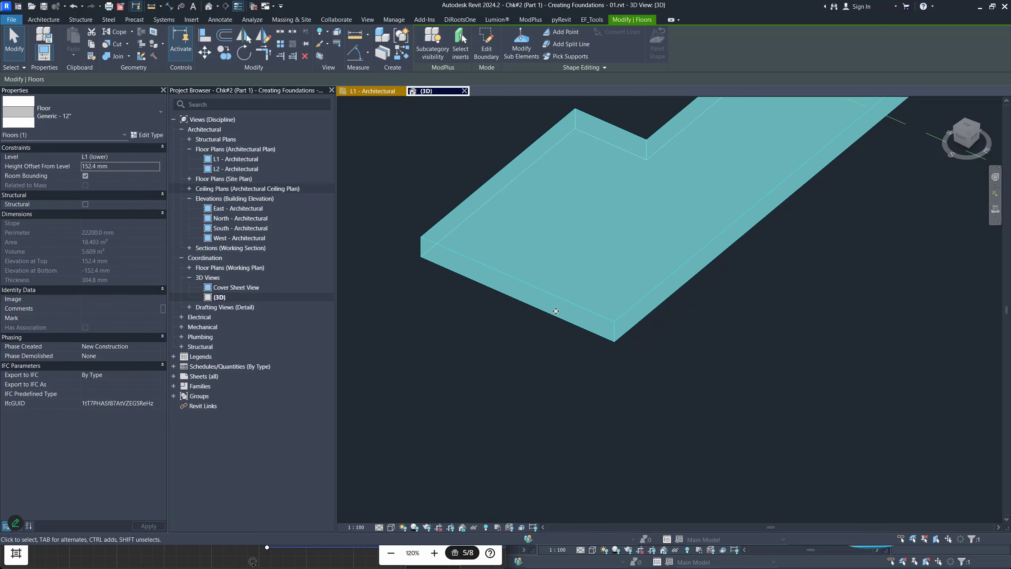
- Undo the floor's height offset change and reselect the floor
{"action": "left_click", "coordinate": [427, 274]}
{"action": "left_click", "coordinate": [440, 247]}
{"action": "key", "text": "ctrl+z"}
{"action": "left_click", "coordinate": [455, 263]}
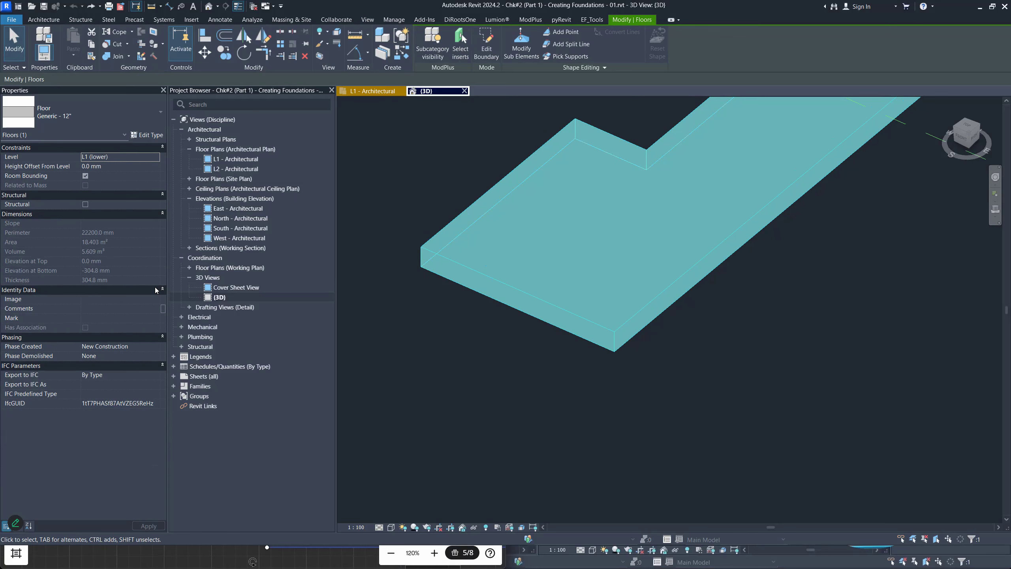
- Copy the L-shaped floor to a spot beside the original in the 3D view
{"action": "scroll", "coordinate": [498, 300], "scroll_direction": "down", "scroll_amount": 1}
{"action": "key", "text": "m"}
{"action": "key", "text": "v"}
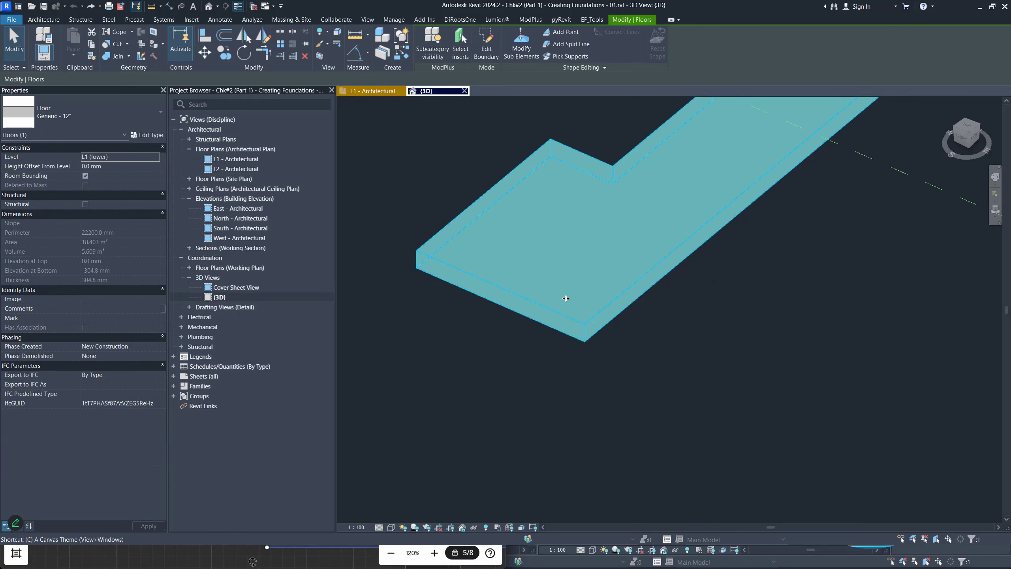
{"action": "left_click", "coordinate": [576, 279]}
{"action": "left_click", "coordinate": [823, 381]}
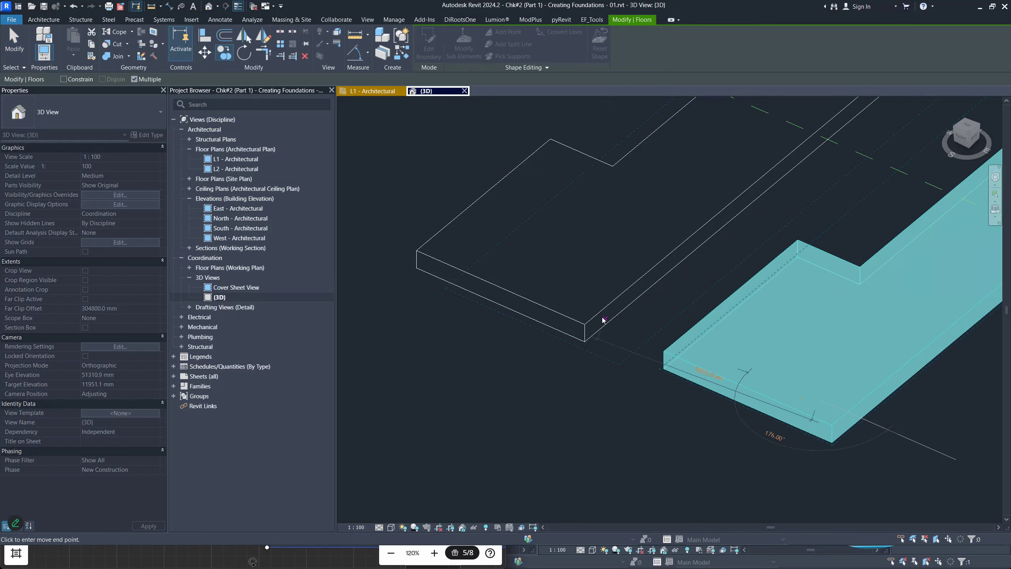
{"action": "key", "text": "Escape"}
{"action": "key", "text": "Escape"}
{"action": "scroll", "coordinate": [610, 319], "scroll_direction": "down", "scroll_amount": 1}
- Set the copied floor's Height Offset From Level to 10"
{"action": "left_click", "coordinate": [668, 354]}
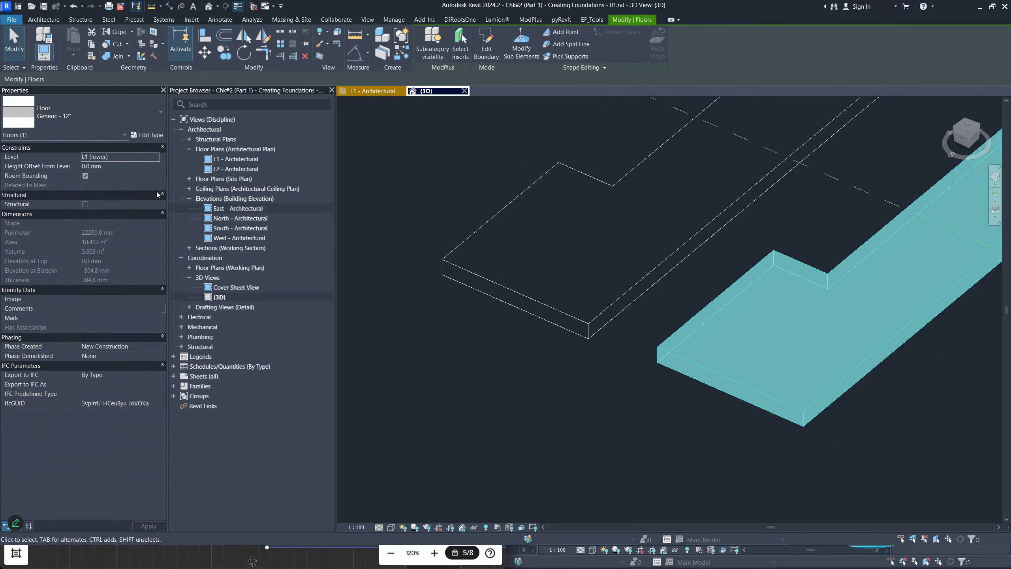
{"action": "left_click", "coordinate": [119, 166]}
{"action": "type", "text": "10\""}
{"action": "key", "text": "Return"}
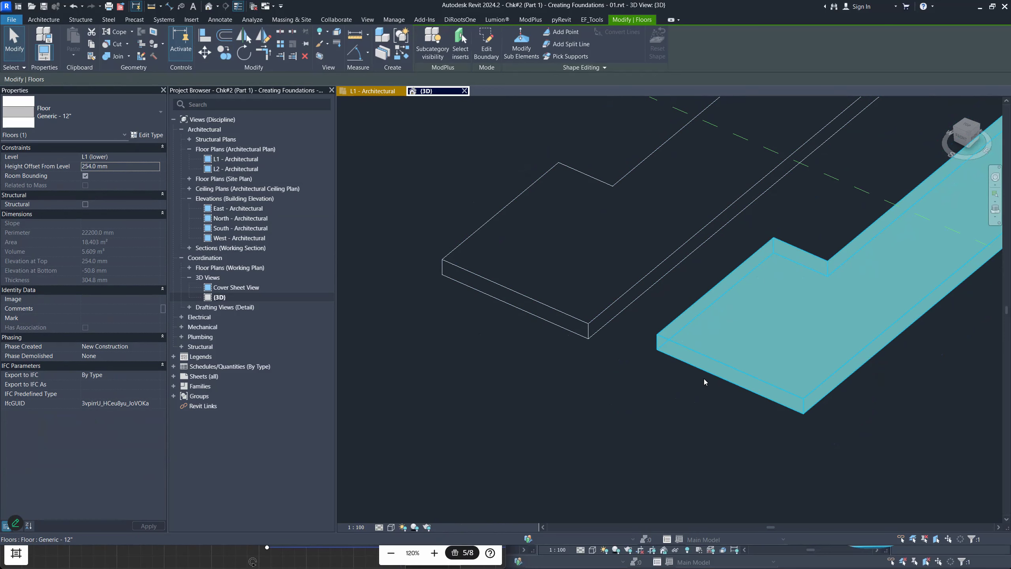
- Compare the height offsets of the original and copied floors, and look over the available floor types
{"action": "left_click", "coordinate": [584, 321]}
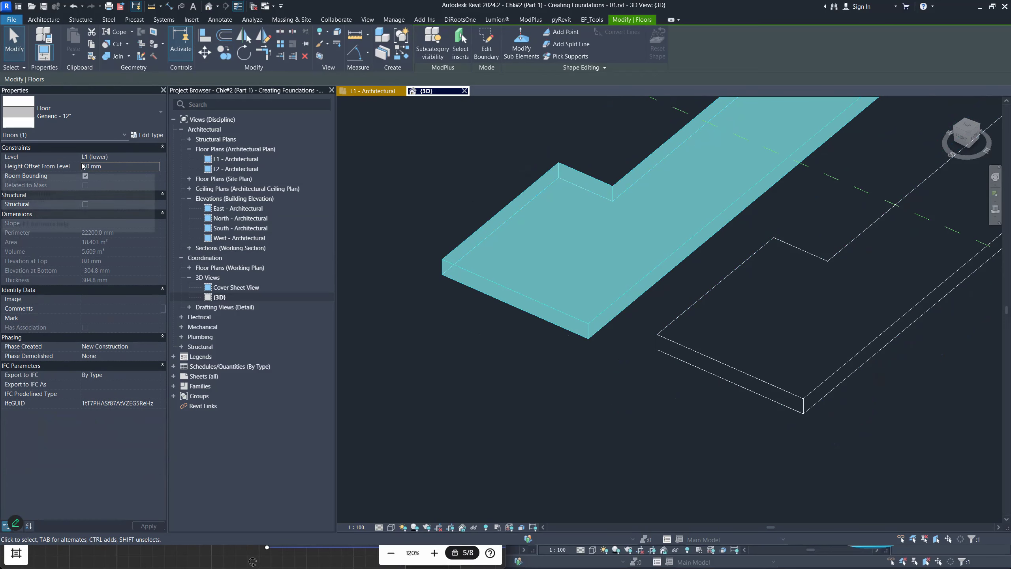
{"action": "left_click", "coordinate": [698, 343]}
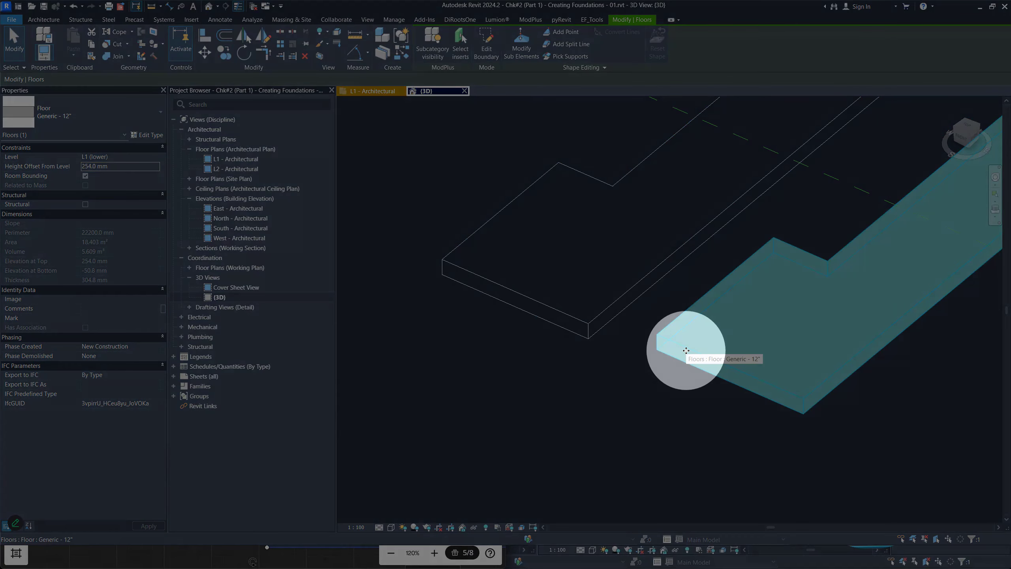
{"action": "left_click", "coordinate": [452, 266]}
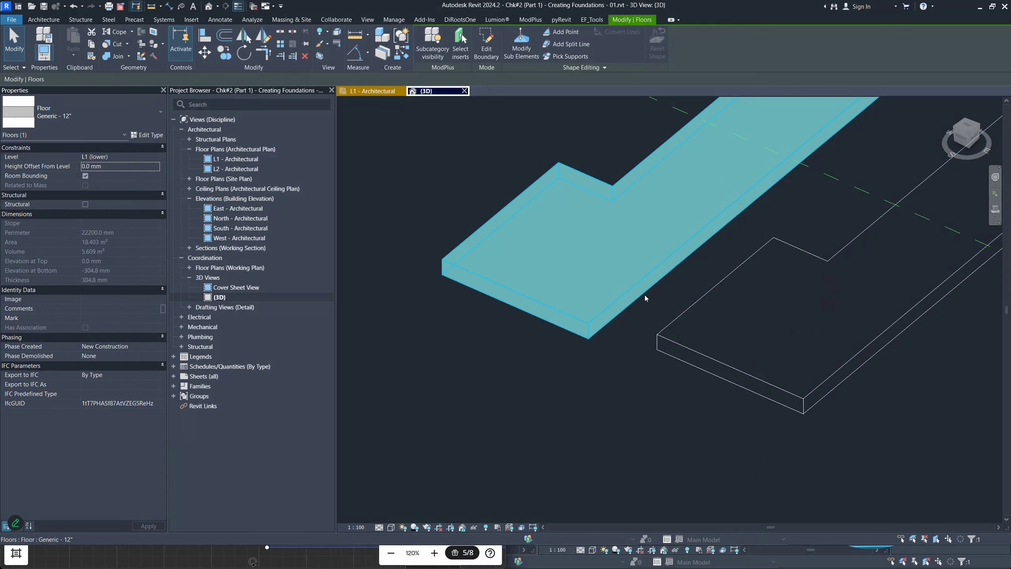
{"action": "left_click", "coordinate": [695, 350]}
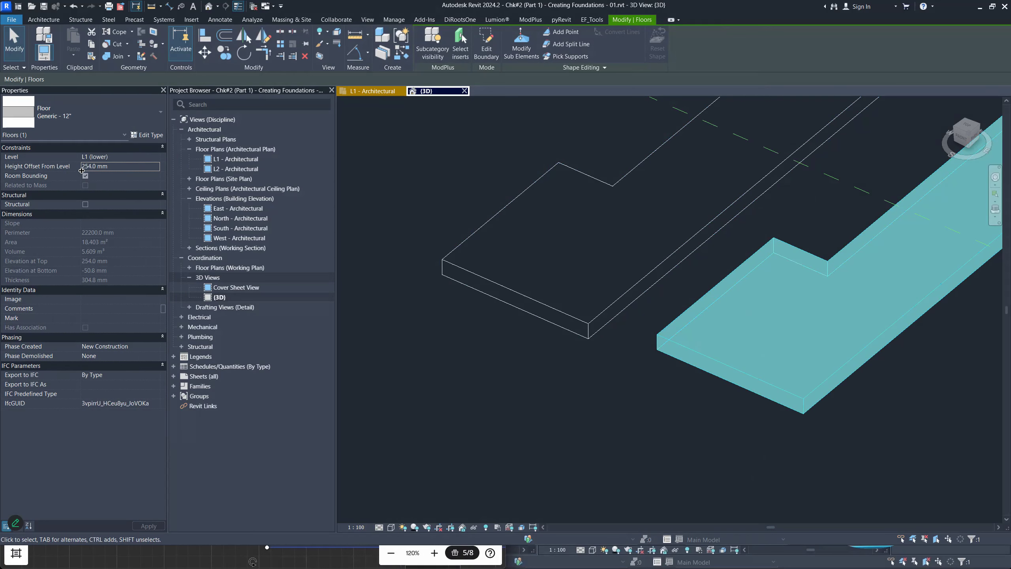
{"action": "left_click", "coordinate": [121, 168]}
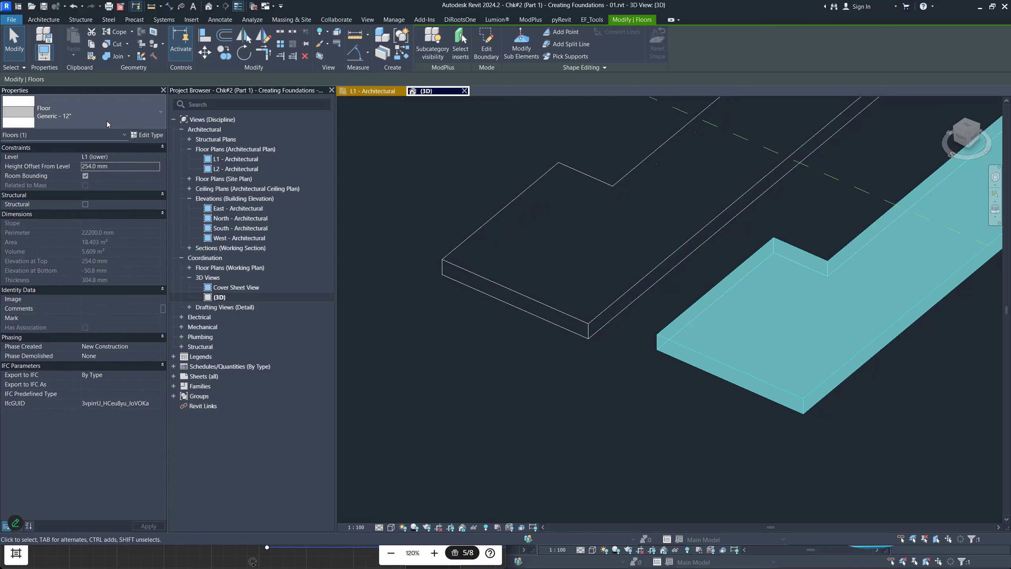
{"action": "left_click", "coordinate": [64, 118]}
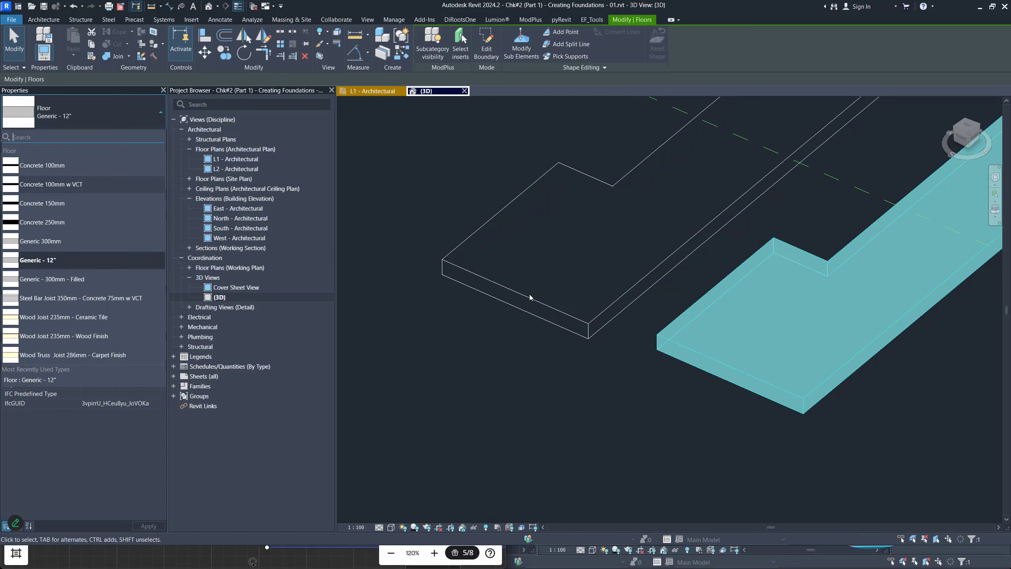
{"action": "left_click", "coordinate": [494, 333]}
- Set the structure layer thickness of the Generic - 12" floor type to 600 mm through the copied floor
{"action": "left_click", "coordinate": [673, 342]}
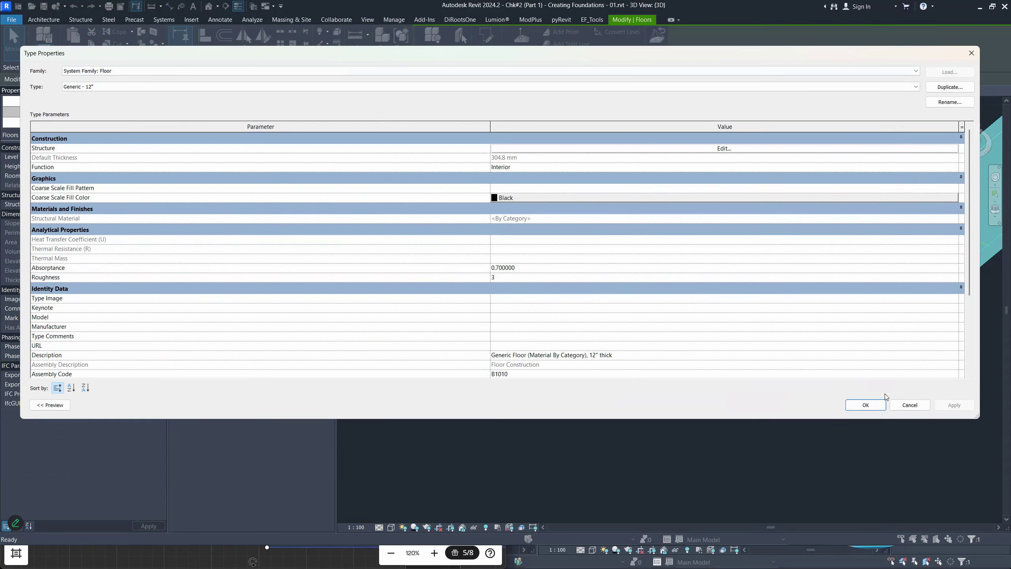
{"action": "left_click_drag", "start_coordinate": [977, 416], "coordinate": [548, 475]}
{"action": "left_click_drag", "start_coordinate": [491, 128], "coordinate": [221, 128]}
{"action": "left_click_drag", "start_coordinate": [550, 239], "coordinate": [482, 236]}
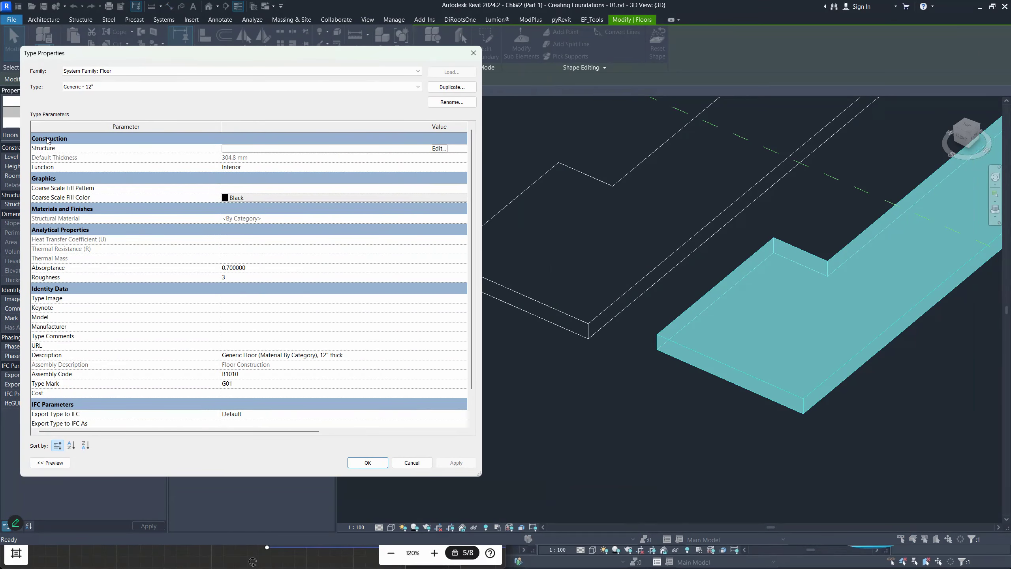
{"action": "left_click", "coordinate": [439, 148]}
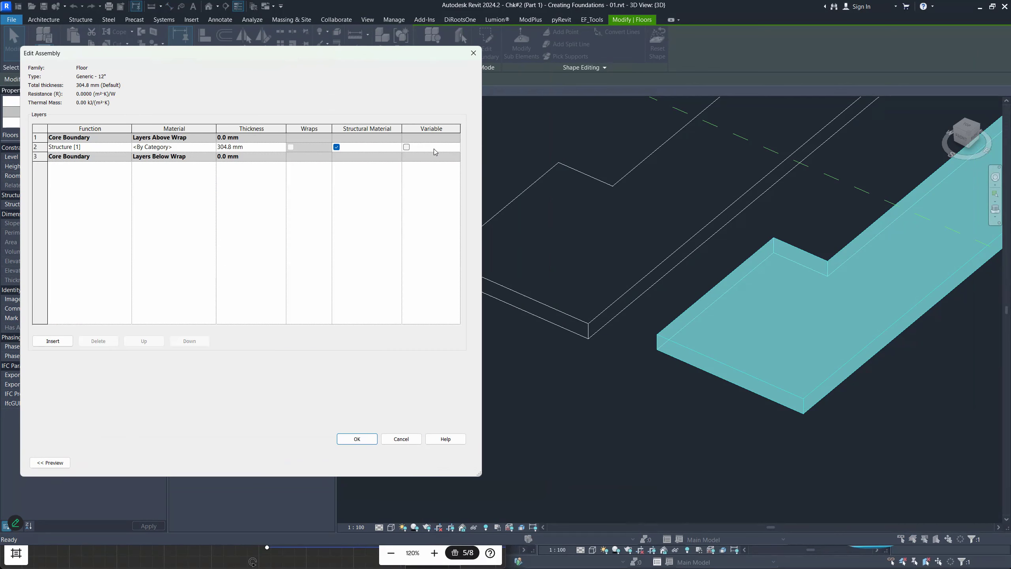
{"action": "left_click", "coordinate": [258, 150]}
{"action": "type", "text": "600"}
{"action": "left_click", "coordinate": [357, 439]}
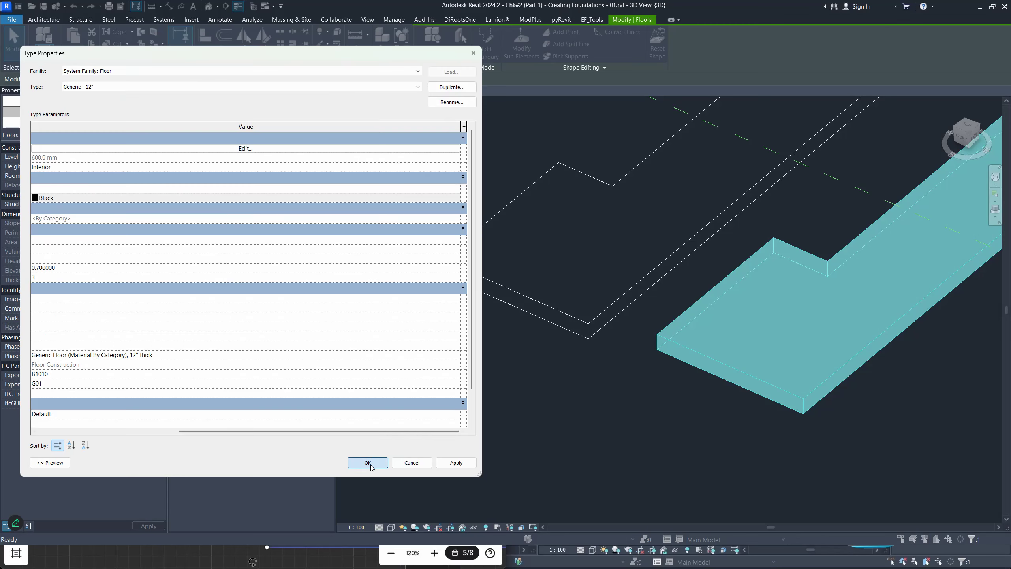
{"action": "left_click", "coordinate": [366, 464]}
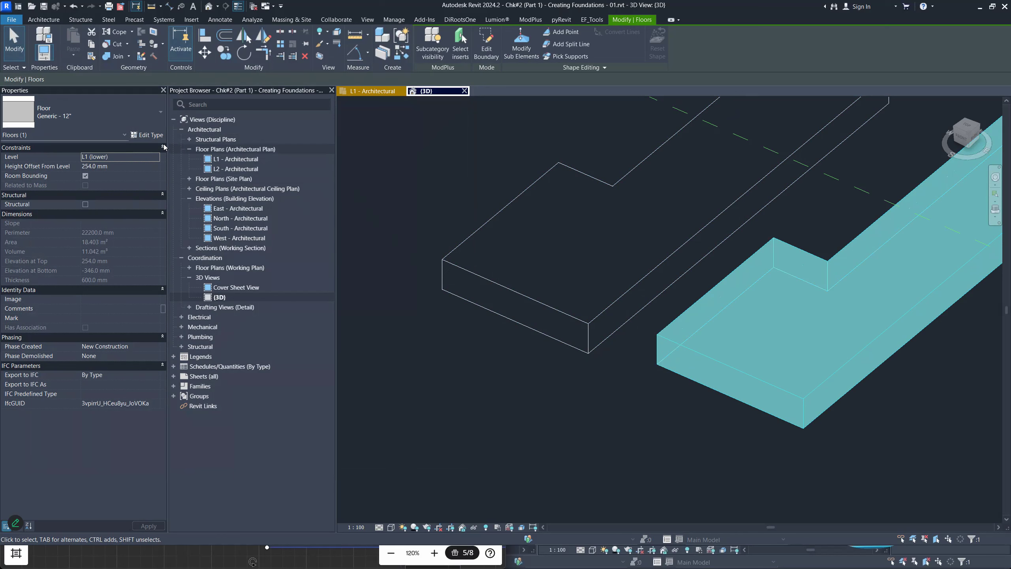
- Check the Generic - 12" floor type's properties and undo its last structure thickness change
{"action": "left_click", "coordinate": [147, 135]}
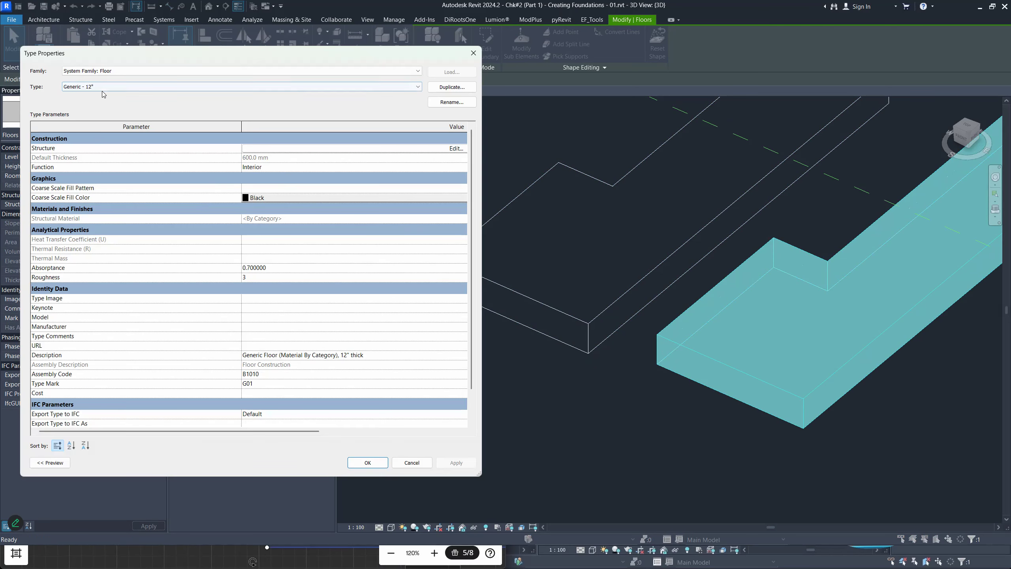
{"action": "left_click", "coordinate": [474, 53]}
{"action": "left_click", "coordinate": [629, 464]}
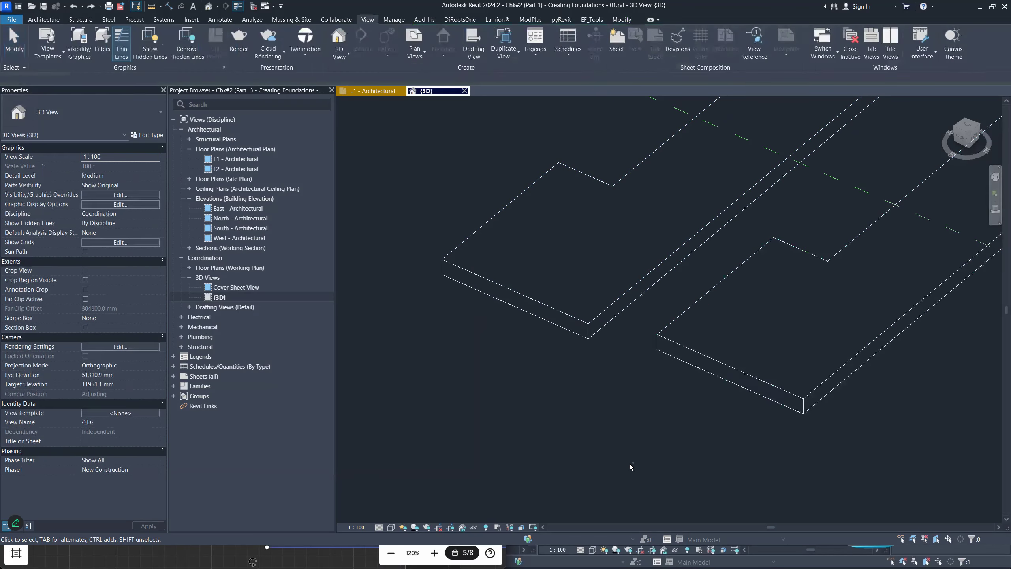
{"action": "left_click", "coordinate": [153, 135]}
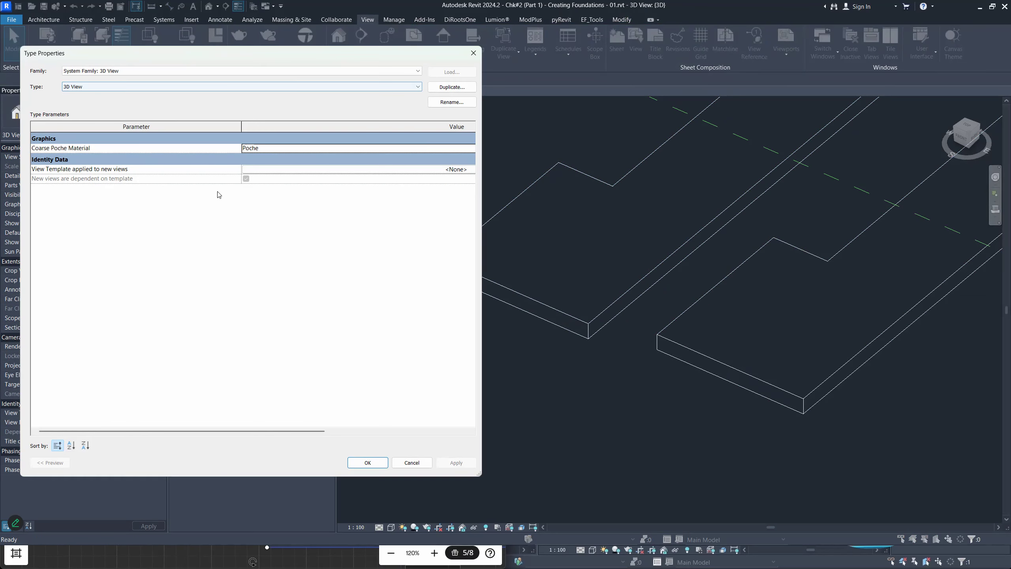
{"action": "key", "text": "Escape"}
- Duplicate the original floor's type under the name Generic - 24" thick floor
{"action": "left_click", "coordinate": [565, 304]}
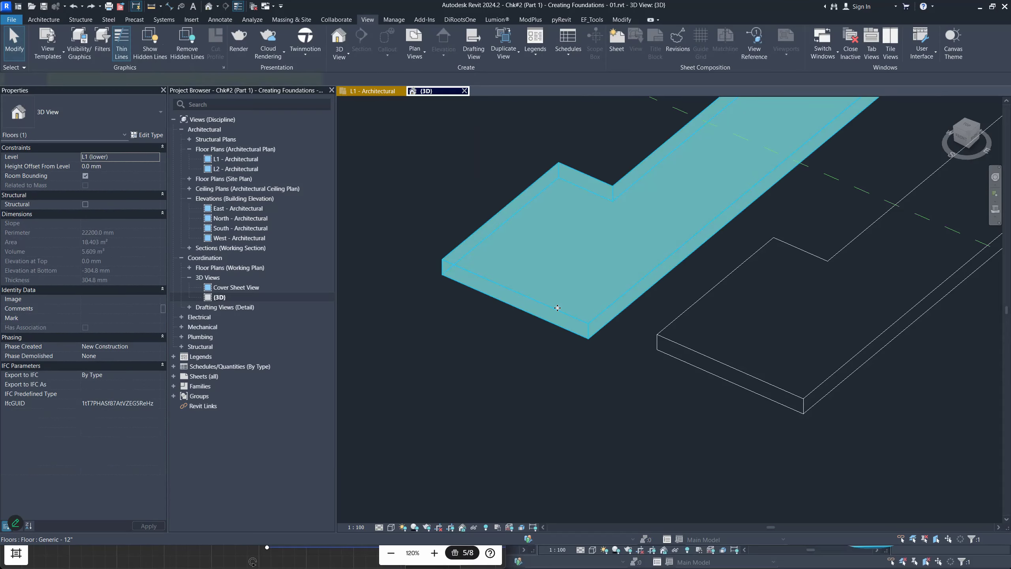
{"action": "left_click", "coordinate": [145, 136]}
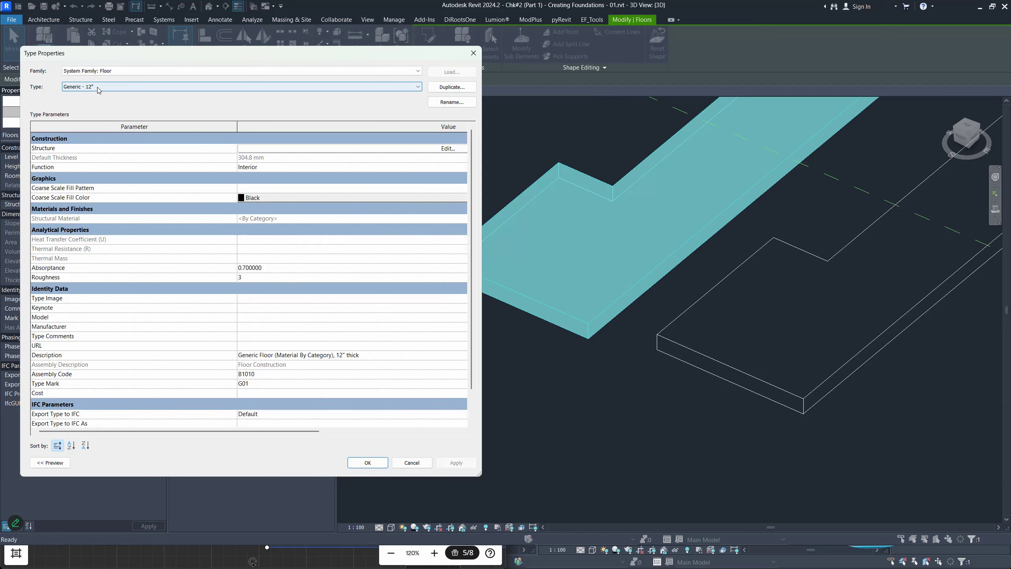
{"action": "left_click", "coordinate": [460, 88]}
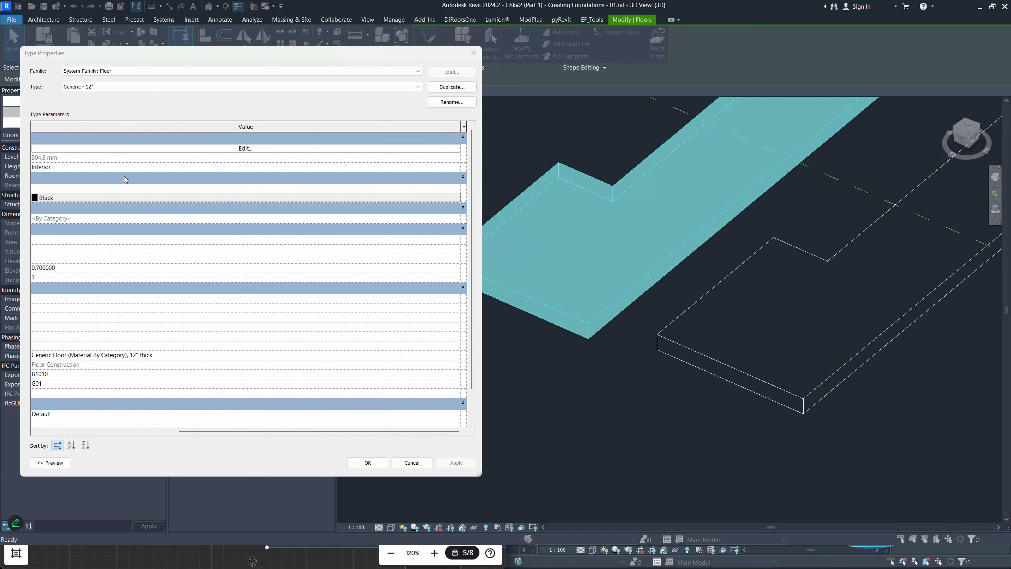
{"action": "left_click", "coordinate": [314, 182]}
{"action": "left_click_drag", "start_coordinate": [313, 181], "coordinate": [351, 180]}
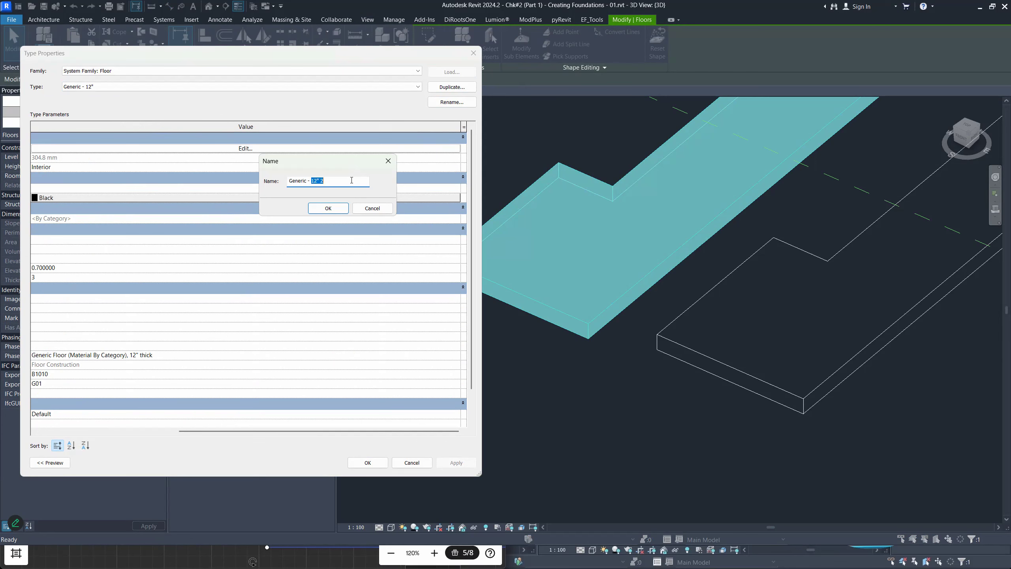
{"action": "type", "text": "24\" thick floor"}
{"action": "left_click", "coordinate": [327, 208]}
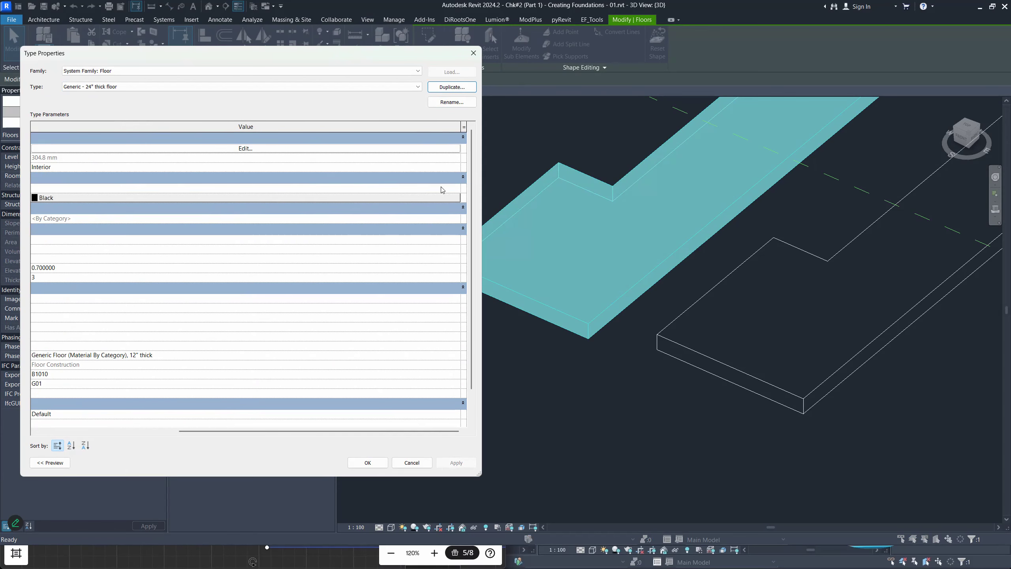
- Set the structure layer thickness of the Generic - 24" thick floor type to 24"
{"action": "left_click_drag", "start_coordinate": [460, 129], "coordinate": [265, 133]}
{"action": "left_click_drag", "start_coordinate": [483, 148], "coordinate": [793, 147]}
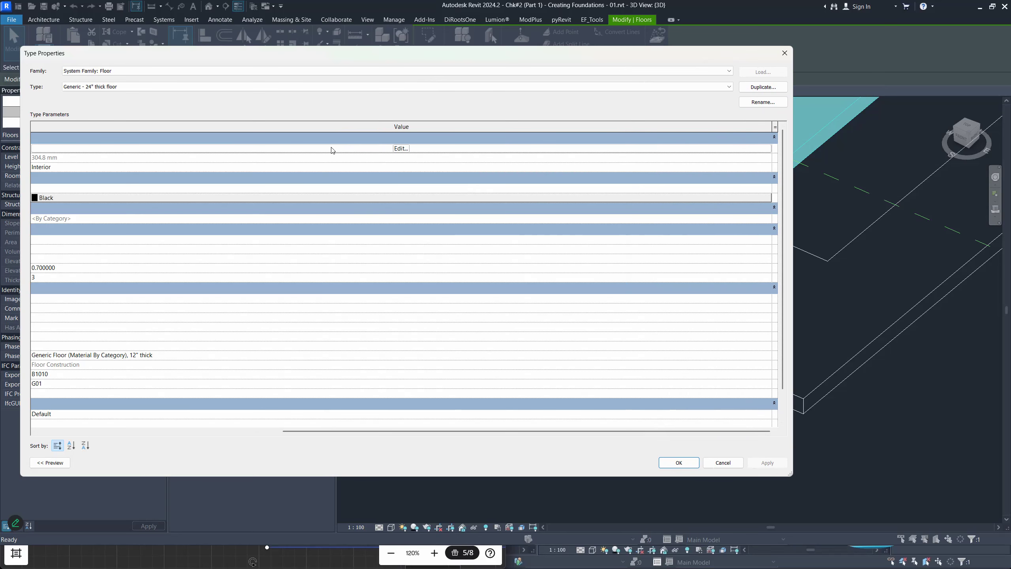
{"action": "left_click", "coordinate": [207, 431]}
{"action": "left_click_drag", "start_coordinate": [377, 125], "coordinate": [243, 126]}
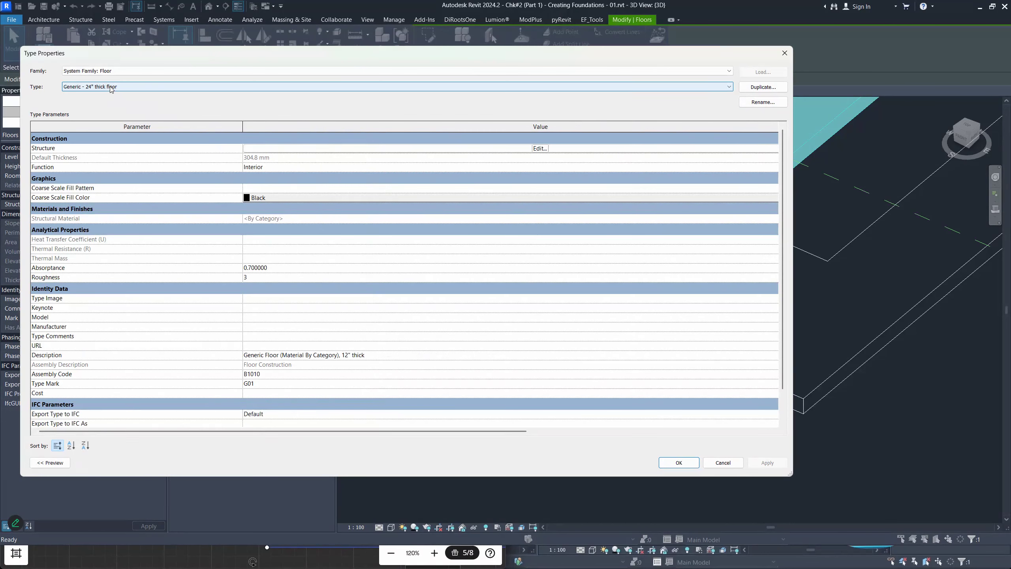
{"action": "left_click", "coordinate": [371, 148]}
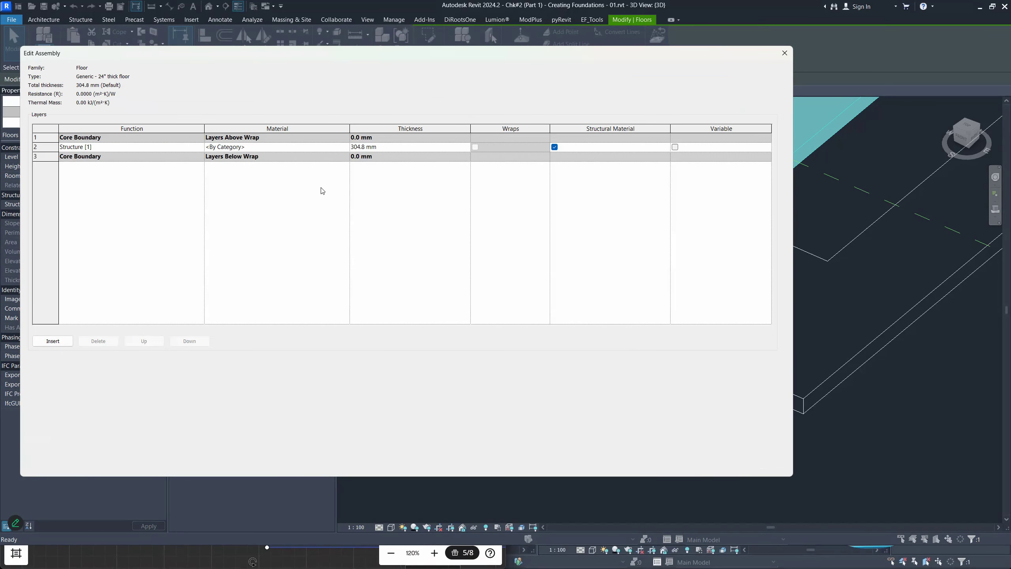
{"action": "left_click", "coordinate": [395, 146]}
{"action": "left_click_drag", "start_coordinate": [395, 146], "coordinate": [288, 149]}
{"action": "type", "text": "24\""}
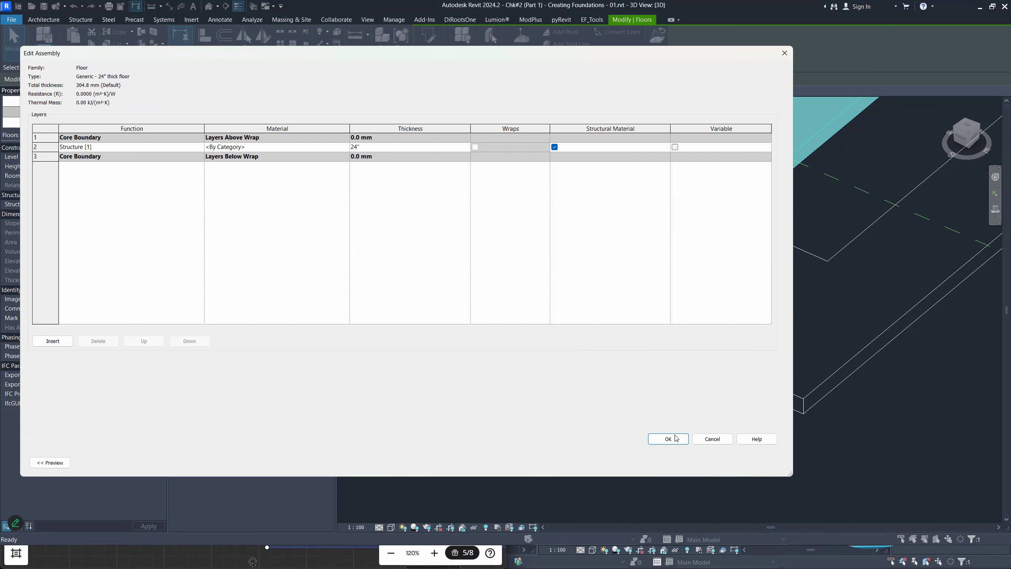
{"action": "left_click", "coordinate": [668, 438]}
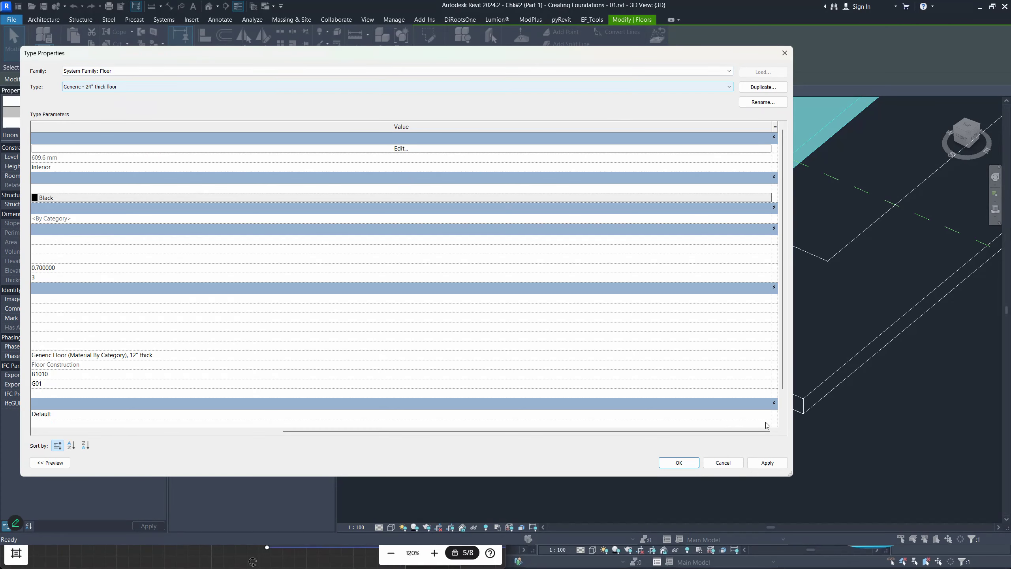
- Confirm the Generic - 24" thick floor type's settings and compare the original and copied floors' types and thicknesses
{"action": "key", "text": "Return"}
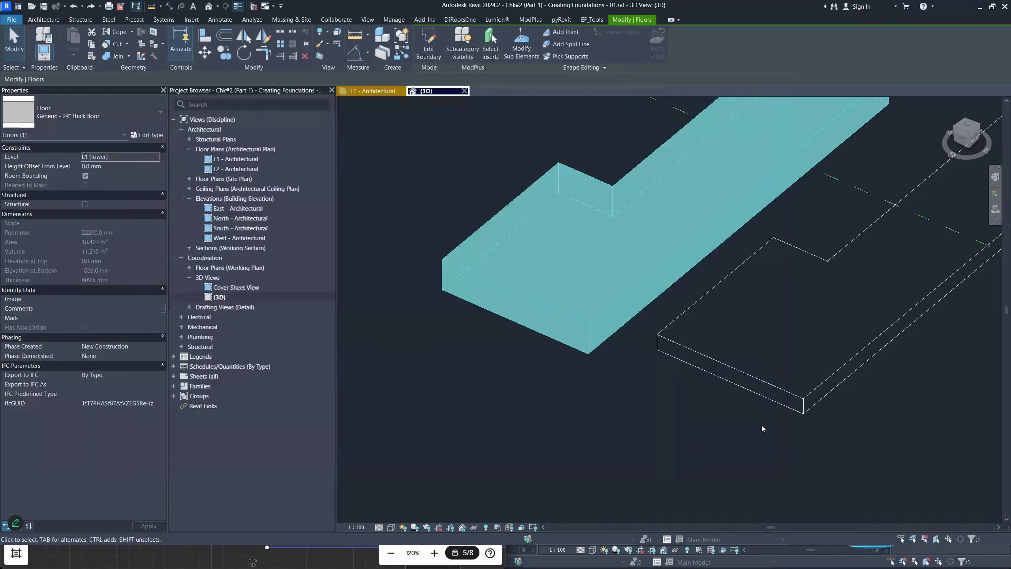
{"action": "left_click", "coordinate": [610, 400]}
{"action": "left_click", "coordinate": [563, 322]}
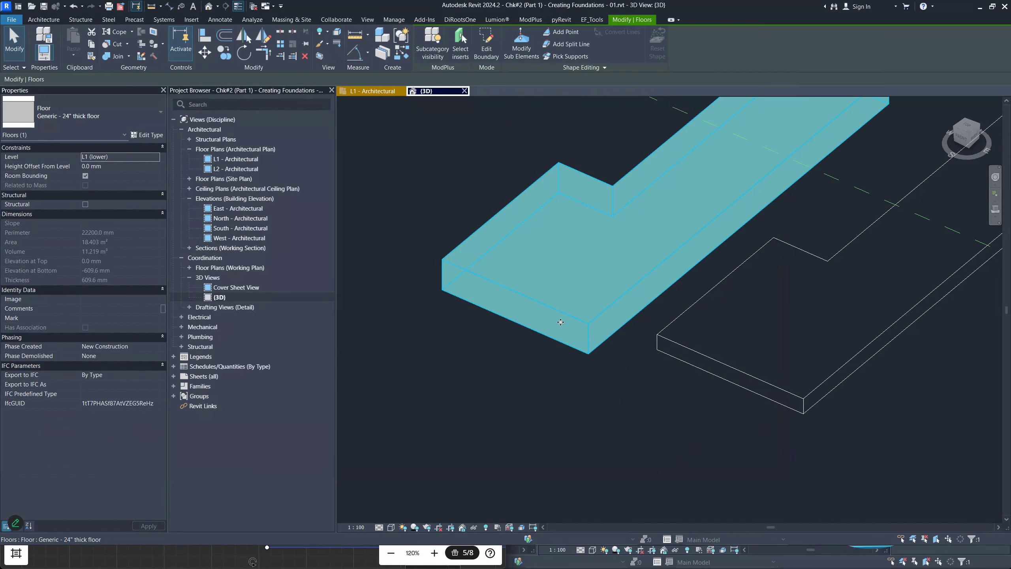
{"action": "left_click", "coordinate": [676, 342]}
{"action": "left_click", "coordinate": [583, 326]}
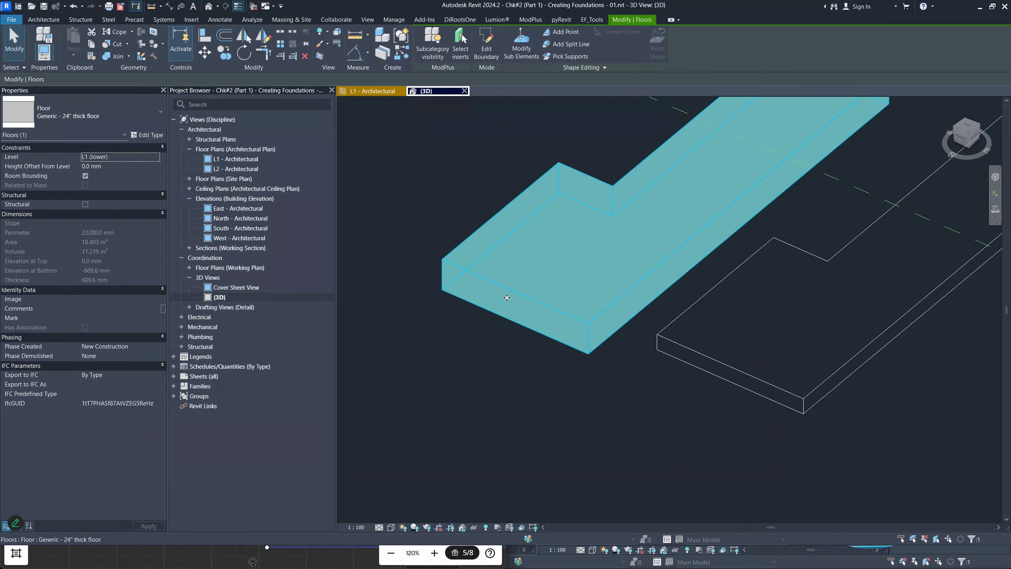
{"action": "left_click", "coordinate": [707, 346]}
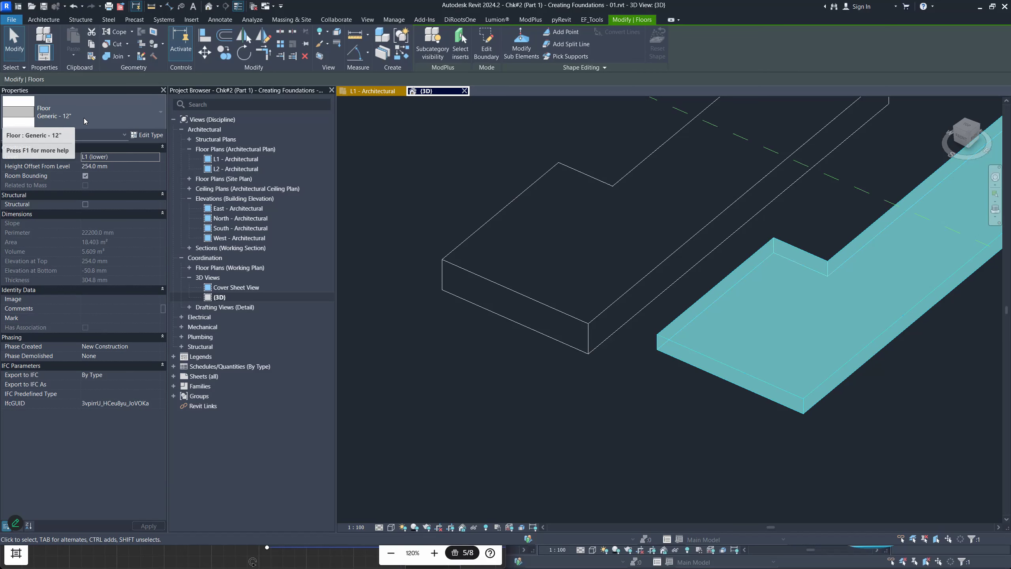
{"action": "left_click", "coordinate": [545, 305]}
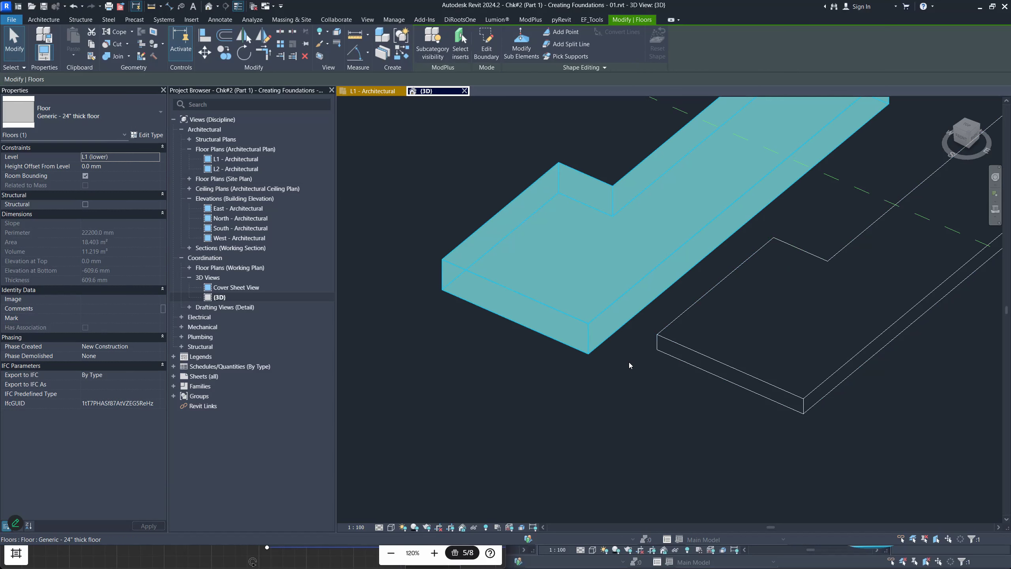
{"action": "left_click", "coordinate": [708, 357]}
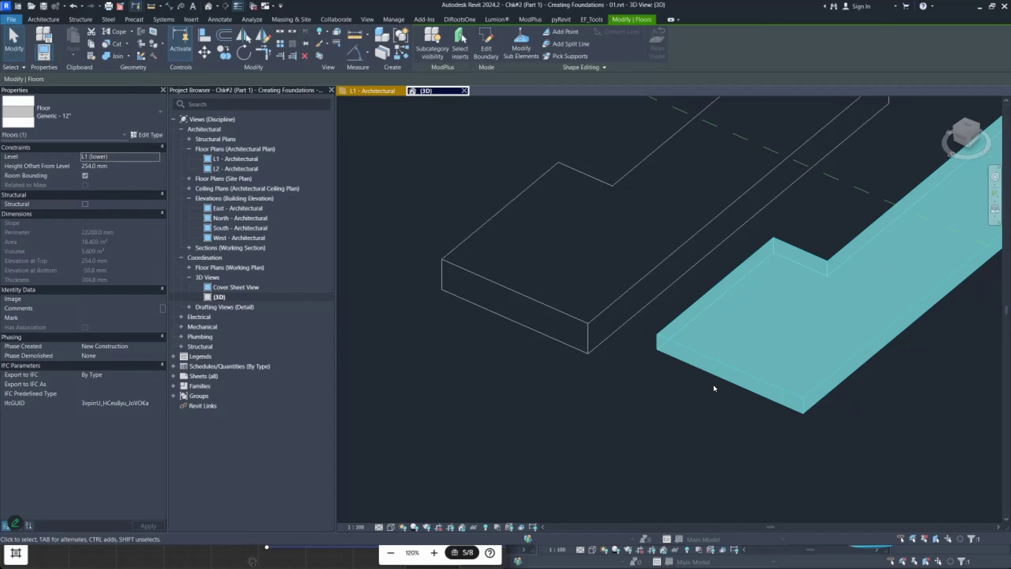
{"action": "scroll", "coordinate": [715, 385], "scroll_direction": "down", "scroll_amount": 3}
{"action": "scroll", "coordinate": [774, 260], "scroll_direction": "up", "scroll_amount": 1}
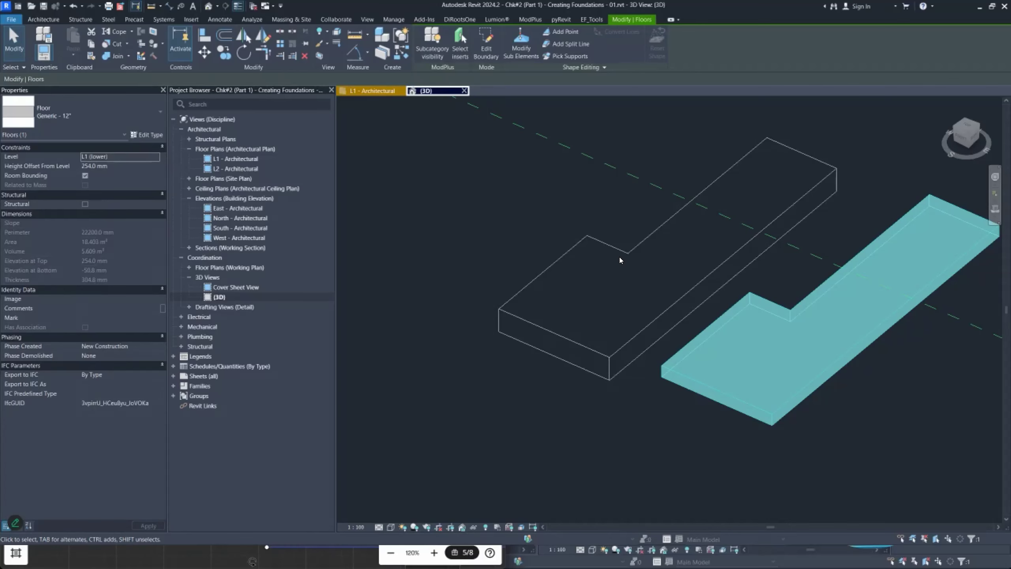
{"action": "left_click", "coordinate": [644, 267]}
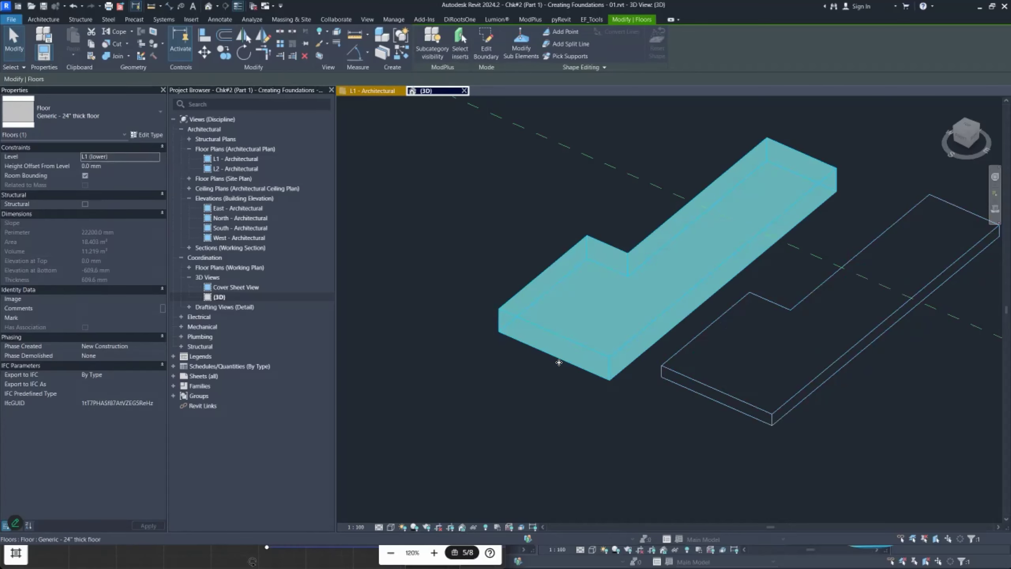
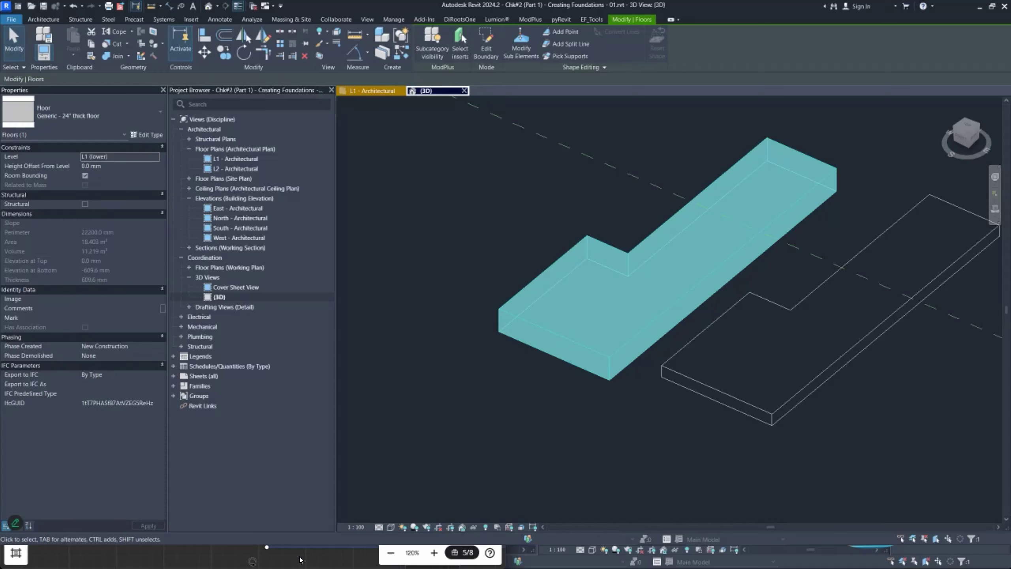
- Close the West - Architectural and North - Architectural elevation views, keeping the South elevation open
{"action": "mouse_move", "coordinate": [355, 560]}
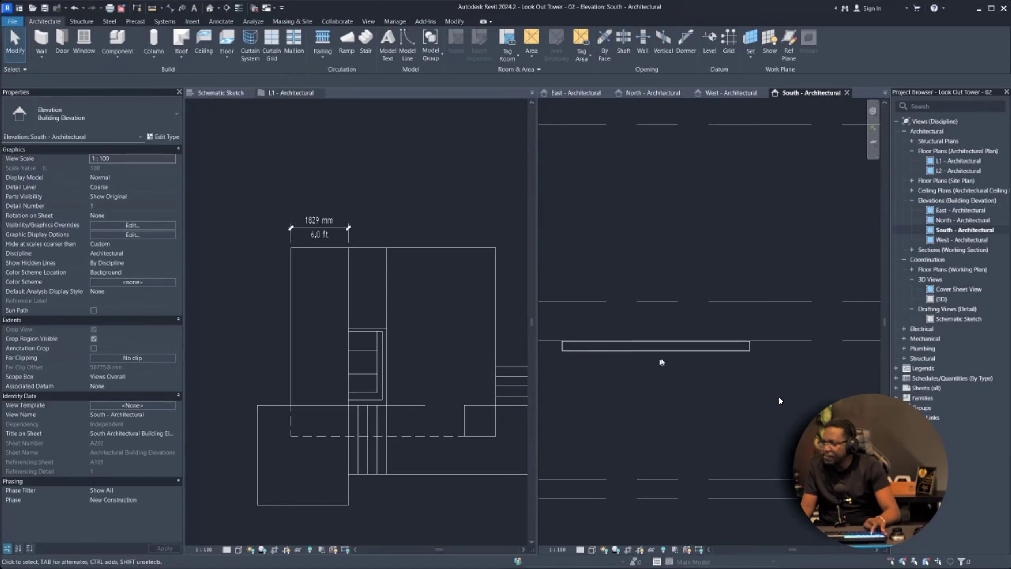
{"action": "scroll", "coordinate": [732, 303], "scroll_direction": "down", "scroll_amount": 2}
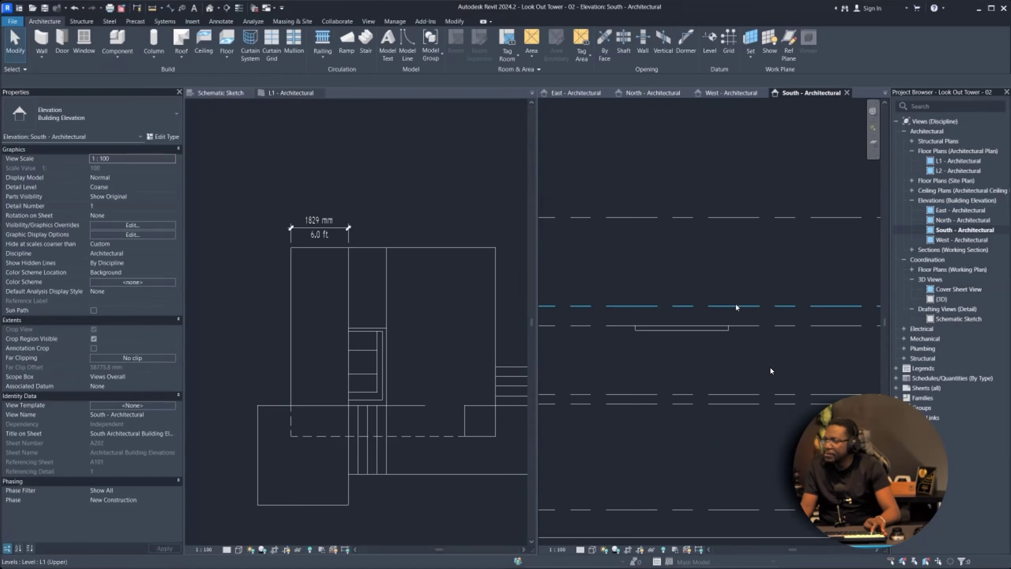
{"action": "left_click", "coordinate": [753, 95]}
{"action": "left_click", "coordinate": [767, 93]}
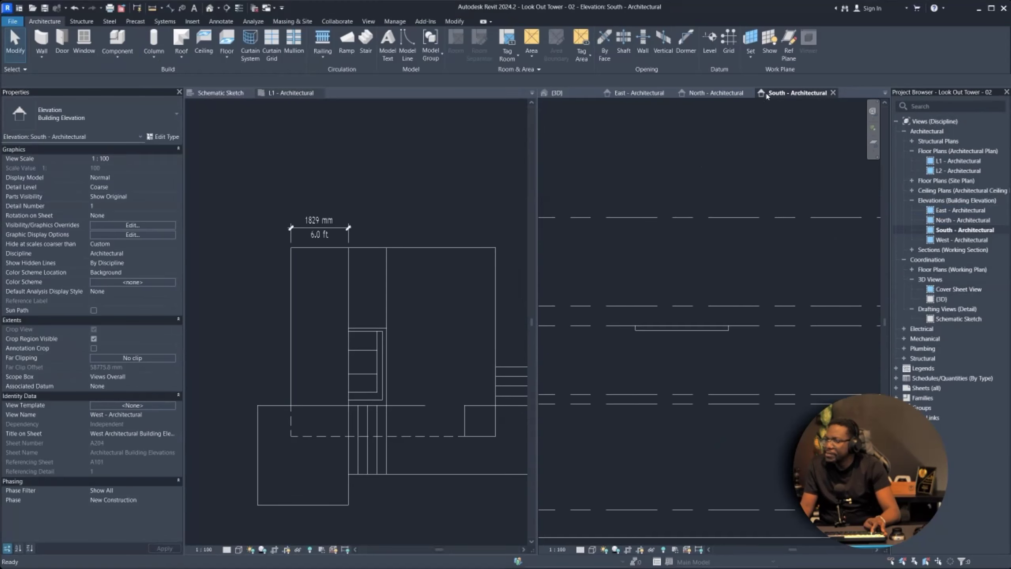
{"action": "left_click", "coordinate": [754, 94]}
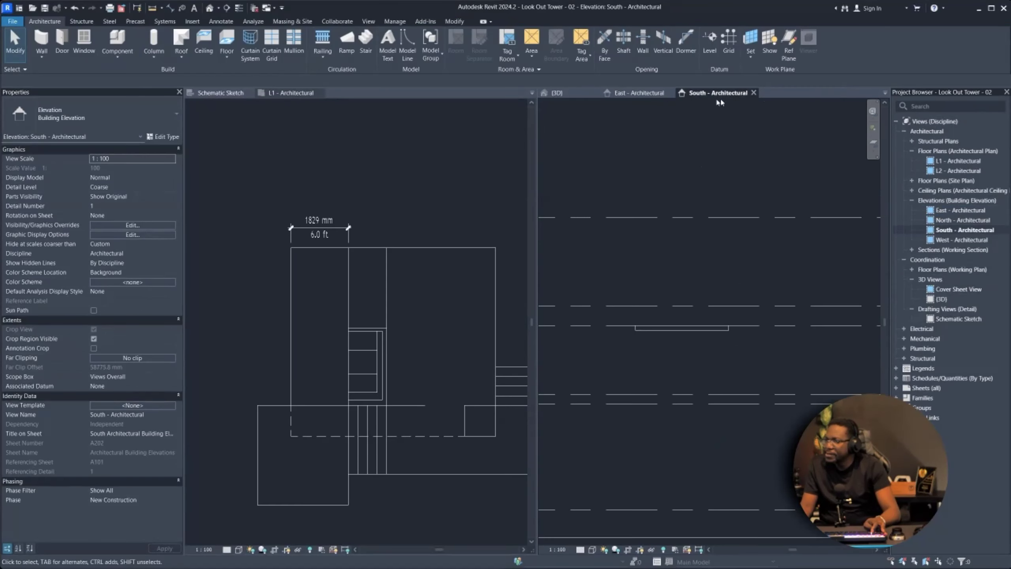
- Move the level lines in the South elevation sideways so their heads sit closer to the floor
{"action": "left_click_drag", "start_coordinate": [785, 263], "coordinate": [758, 223]}
{"action": "scroll", "coordinate": [858, 376], "scroll_direction": "up", "scroll_amount": 5}
{"action": "scroll", "coordinate": [758, 223], "scroll_direction": "down", "scroll_amount": 1}
{"action": "scroll", "coordinate": [757, 226], "scroll_direction": "down", "scroll_amount": 3}
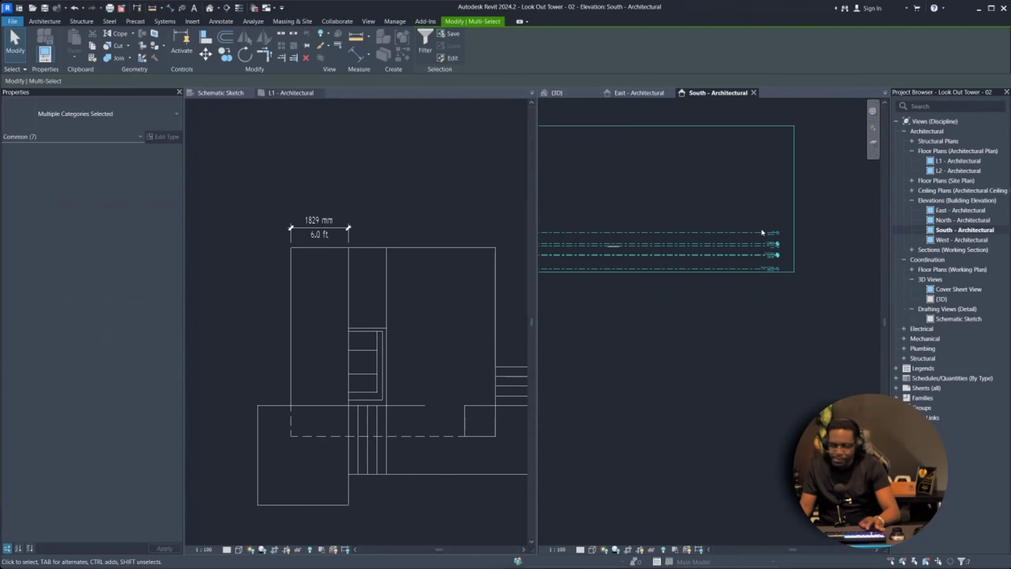
{"action": "middle_click_drag", "start_coordinate": [552, 132], "coordinate": [566, 177]}
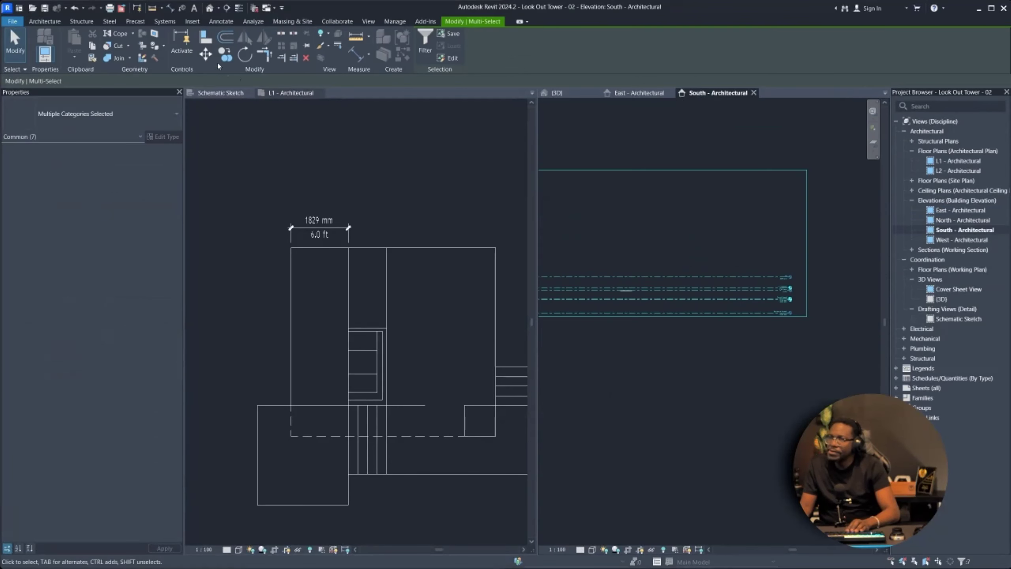
{"action": "key", "text": "m"}
{"action": "key", "text": "v"}
{"action": "key", "text": "Escape"}
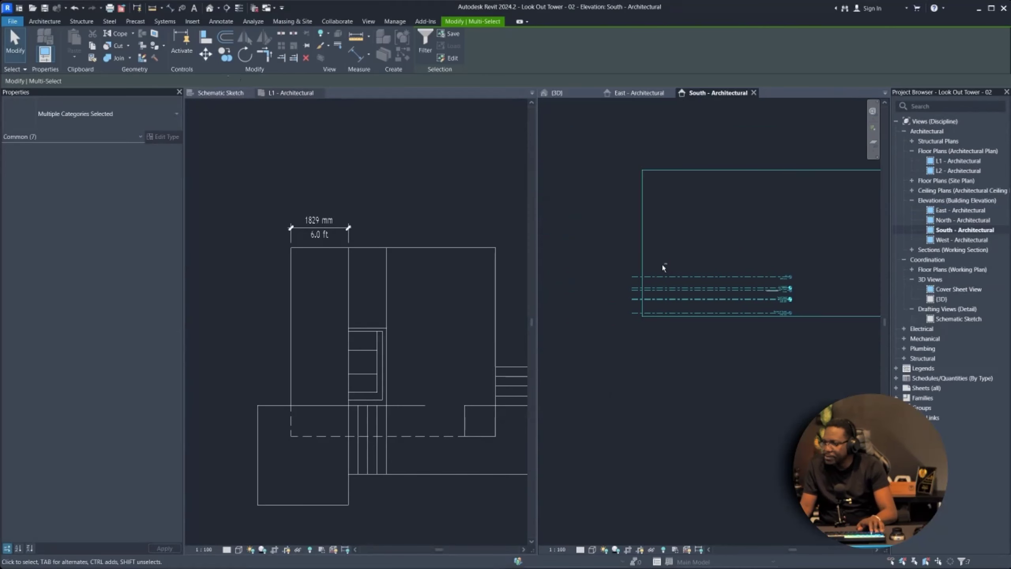
{"action": "scroll", "coordinate": [678, 343], "scroll_direction": "up", "scroll_amount": 5}
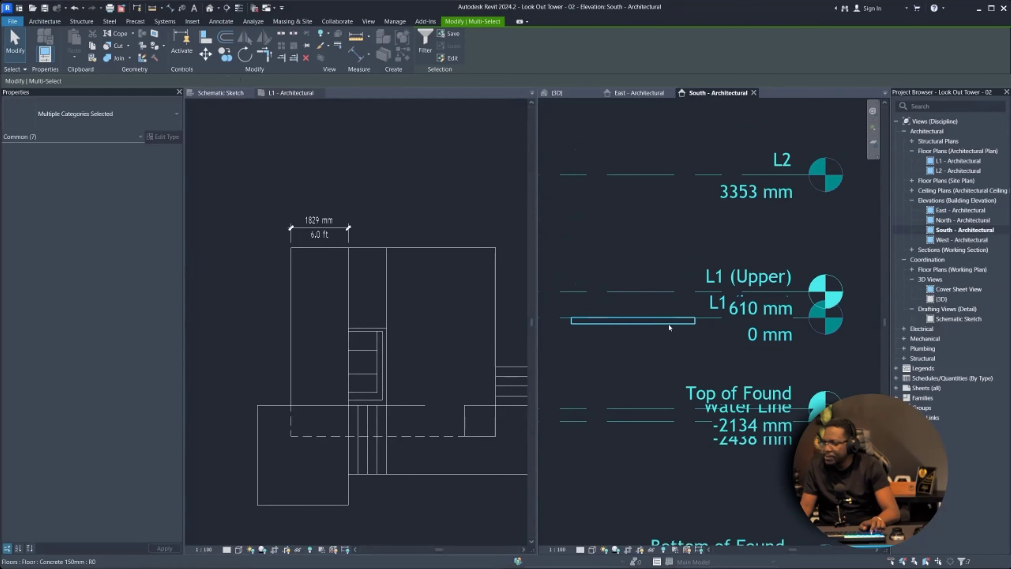
{"action": "key", "text": "Escape"}
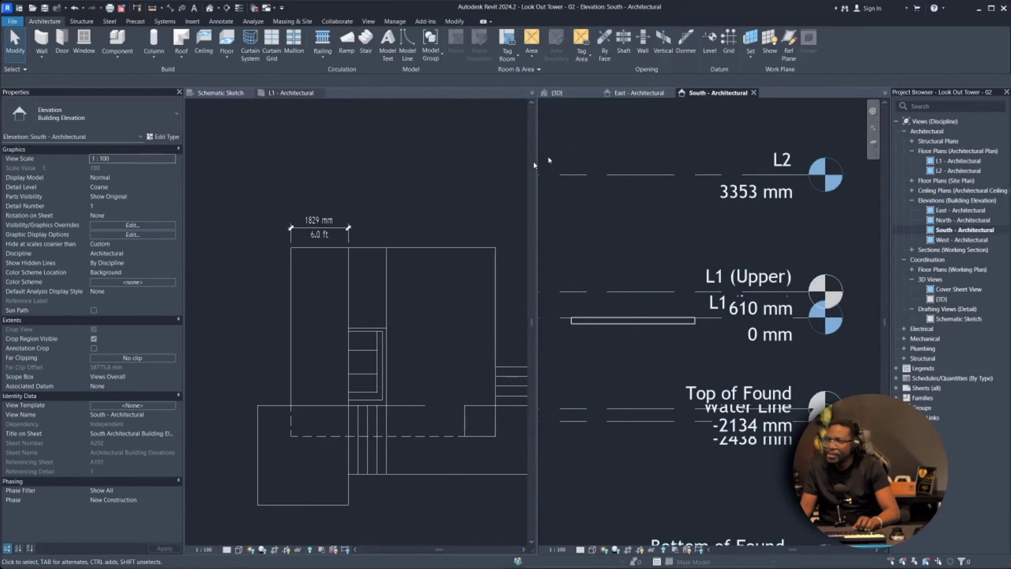
- Set the South elevation's view scale to 1:25
{"action": "left_click", "coordinate": [151, 159]}
{"action": "scroll", "coordinate": [131, 187], "scroll_direction": "up", "scroll_amount": 1}
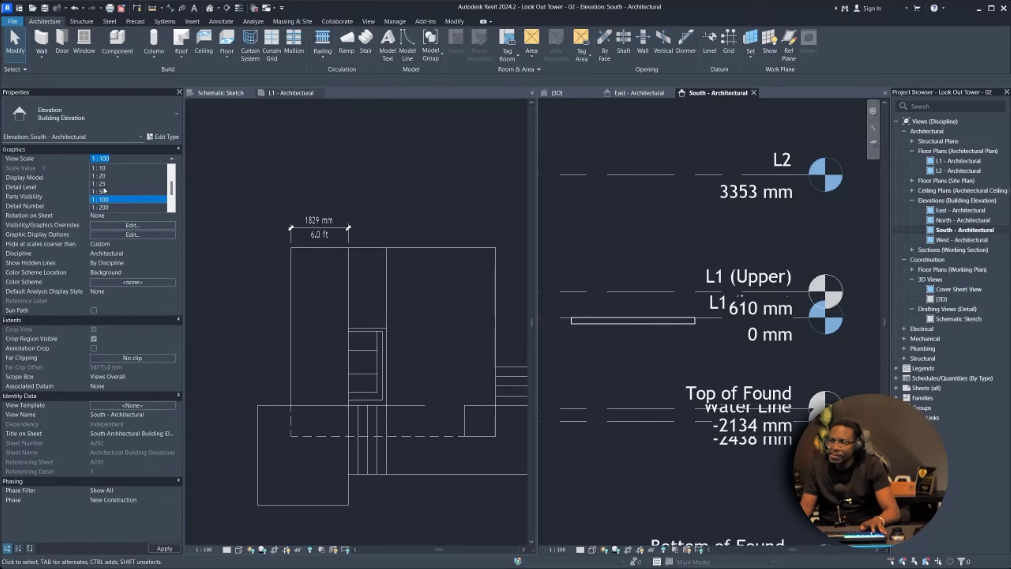
{"action": "left_click", "coordinate": [104, 184]}
{"action": "scroll", "coordinate": [665, 315], "scroll_direction": "up", "scroll_amount": 3}
{"action": "middle_click_drag", "start_coordinate": [667, 319], "coordinate": [656, 293]}
{"action": "scroll", "coordinate": [656, 293], "scroll_direction": "down", "scroll_amount": 5}
- Select all the levels in the South elevation and move them horizontally until their heads sit just beyond the floor's end
{"action": "left_click_drag", "start_coordinate": [742, 479], "coordinate": [696, 189]}
{"action": "scroll", "coordinate": [678, 216], "scroll_direction": "up", "scroll_amount": 2}
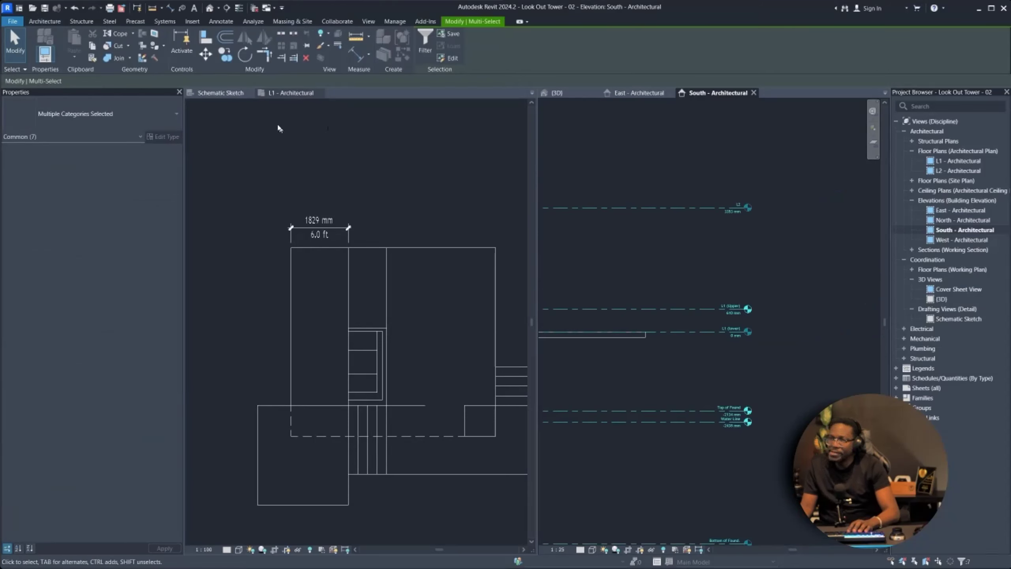
{"action": "left_click", "coordinate": [207, 54]}
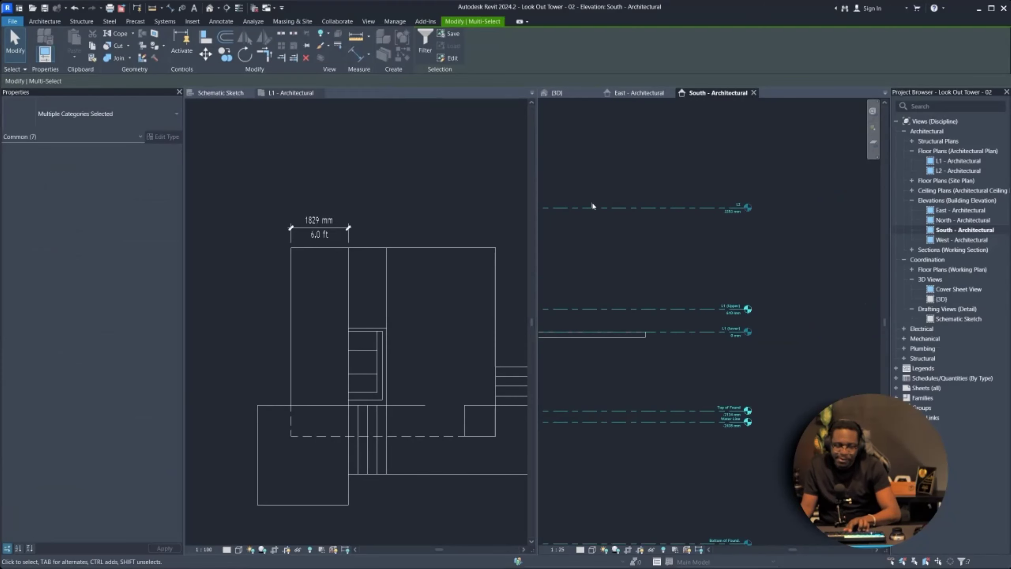
{"action": "left_click", "coordinate": [725, 268]}
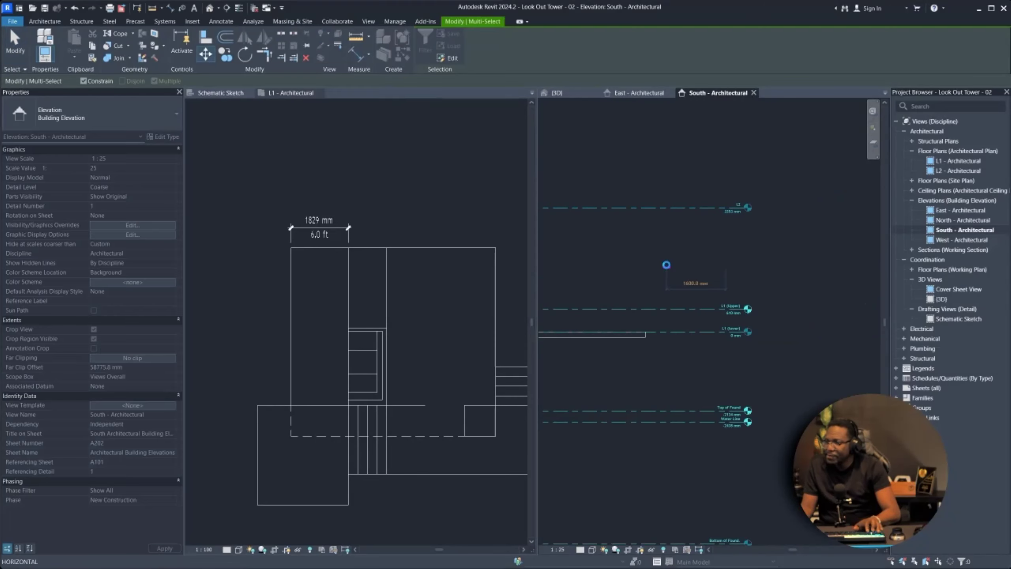
{"action": "scroll", "coordinate": [713, 263], "scroll_direction": "down", "scroll_amount": 3}
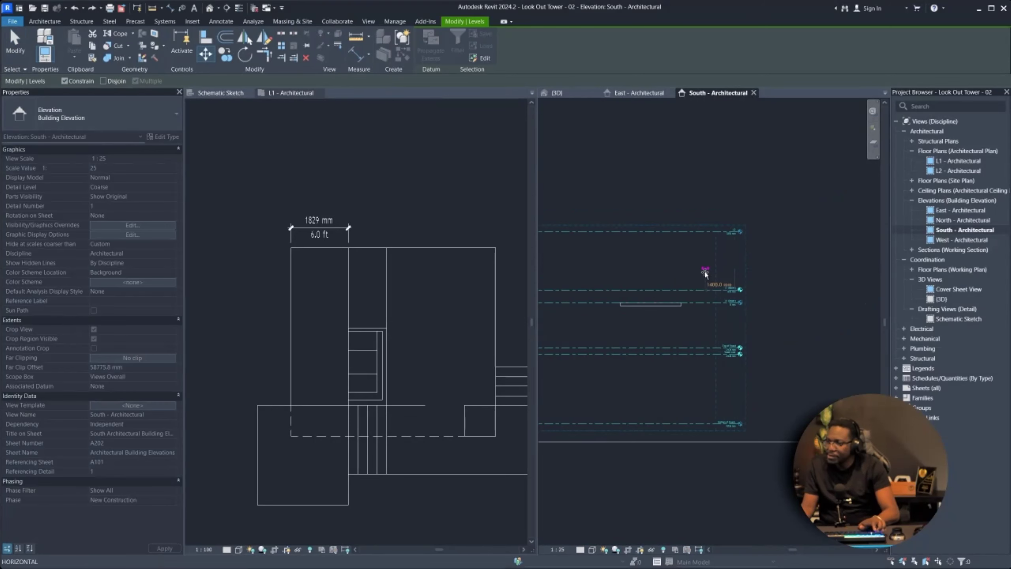
{"action": "left_click", "coordinate": [698, 276]}
{"action": "key", "text": "Escape"}
{"action": "scroll", "coordinate": [677, 311], "scroll_direction": "up", "scroll_amount": 4}
{"action": "scroll", "coordinate": [757, 295], "scroll_direction": "down", "scroll_amount": 4}
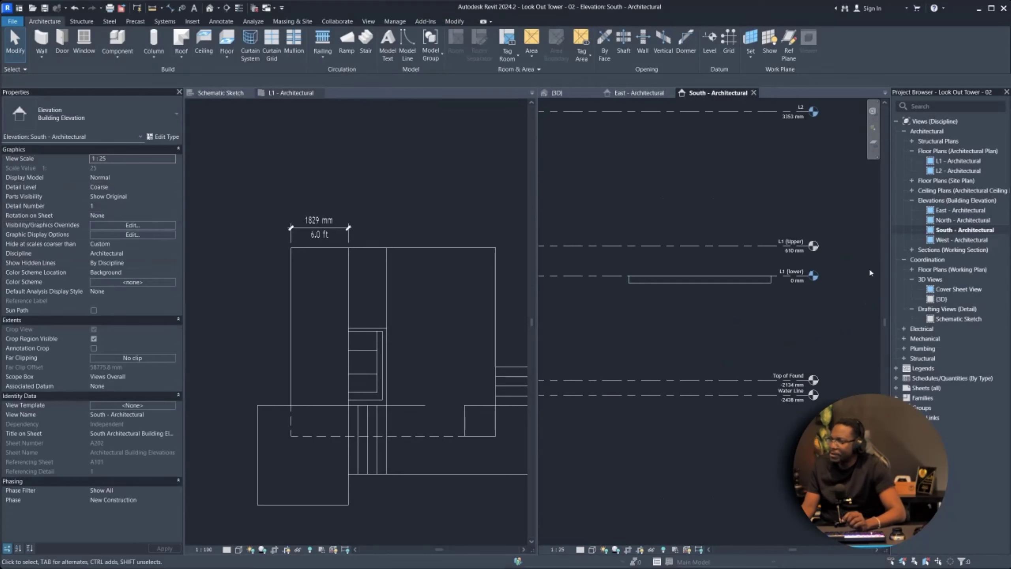
- Check the lower floor's extent in the L1 - Architectural plan and start a new floor boundary sketch there
{"action": "left_click", "coordinate": [672, 283]}
{"action": "left_click", "coordinate": [362, 236]}
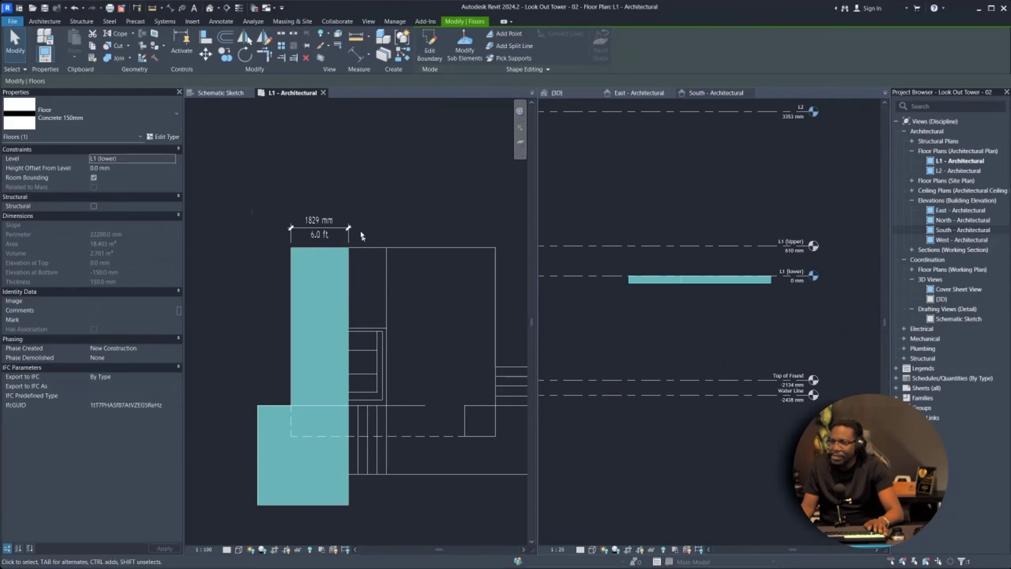
{"action": "scroll", "coordinate": [343, 309], "scroll_direction": "down", "scroll_amount": 2}
{"action": "scroll", "coordinate": [458, 453], "scroll_direction": "up", "scroll_amount": 2}
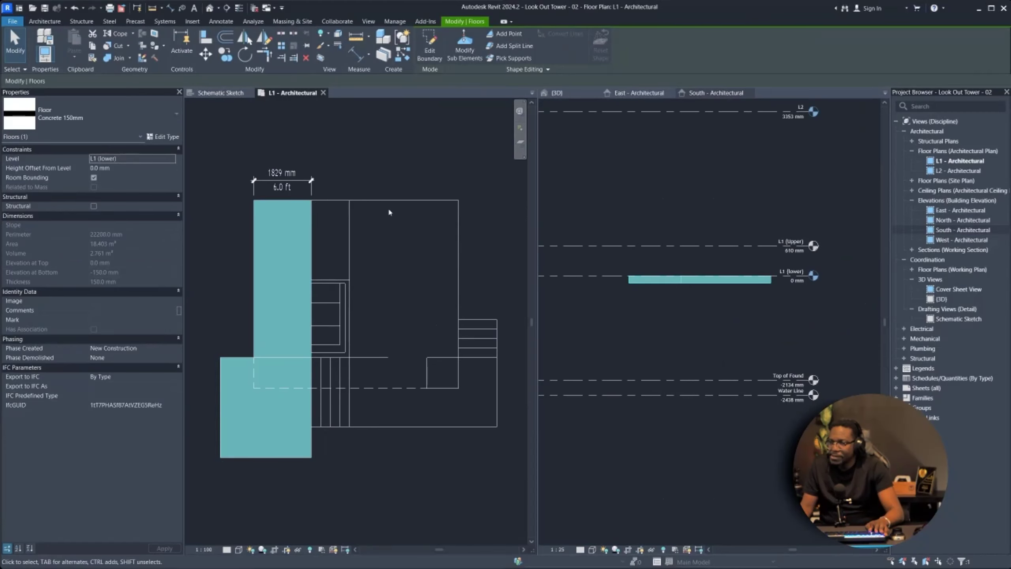
{"action": "scroll", "coordinate": [363, 214], "scroll_direction": "up", "scroll_amount": 2}
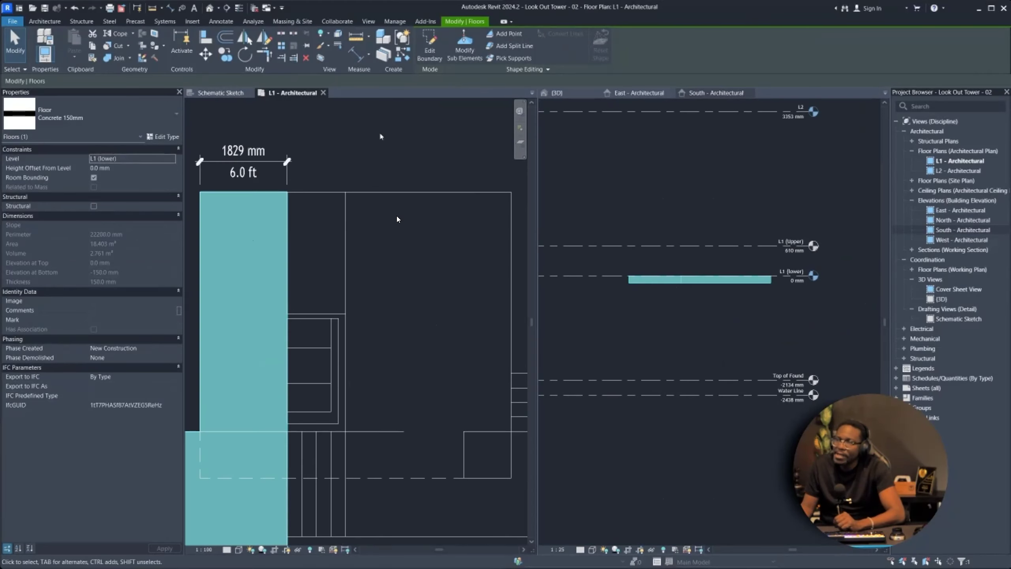
{"action": "key", "text": "Escape"}
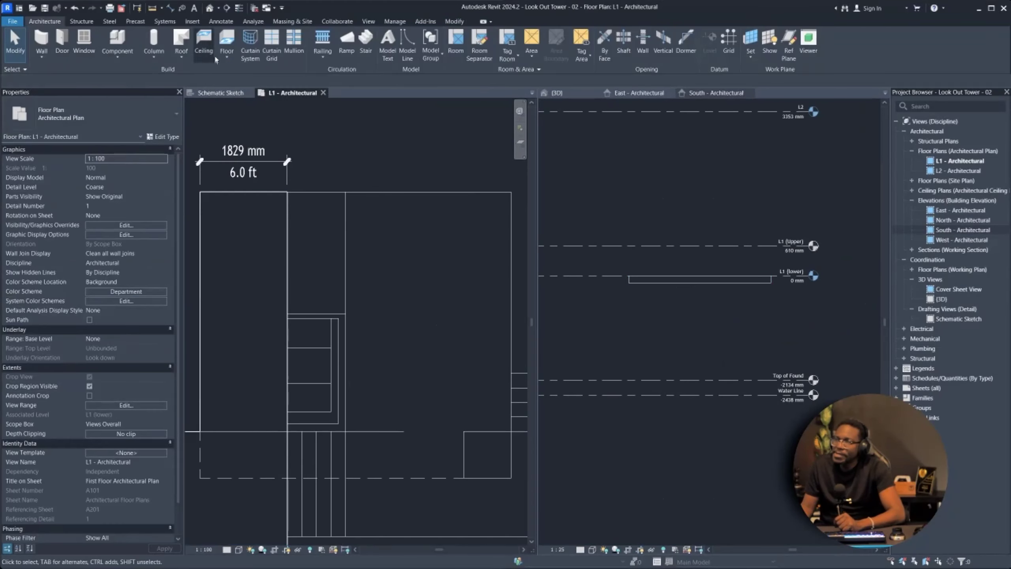
{"action": "left_click", "coordinate": [227, 39]}
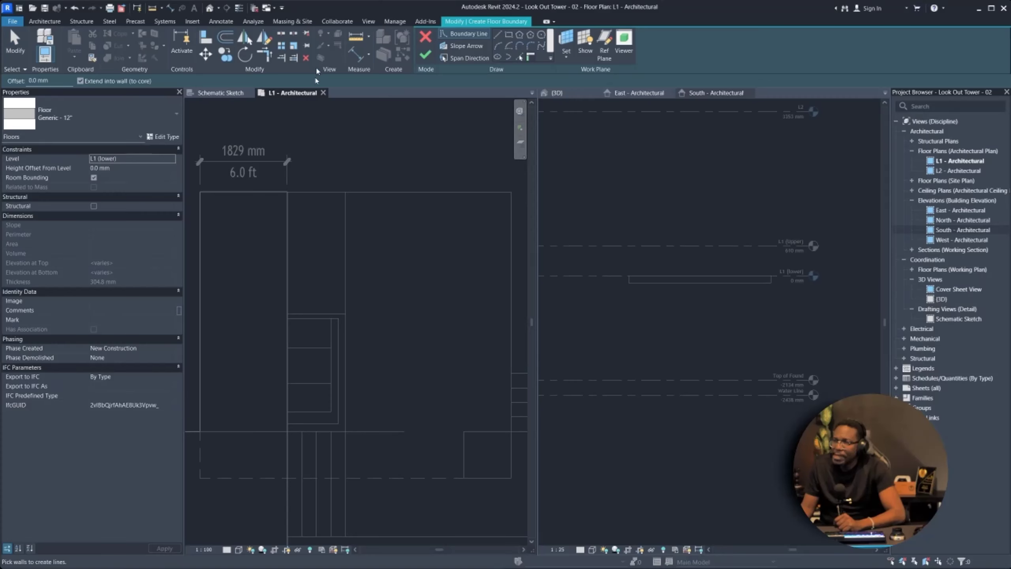
- Set the new floor's level to L1 (Upper)
{"action": "left_click", "coordinate": [100, 161]}
{"action": "left_click", "coordinate": [171, 158]}
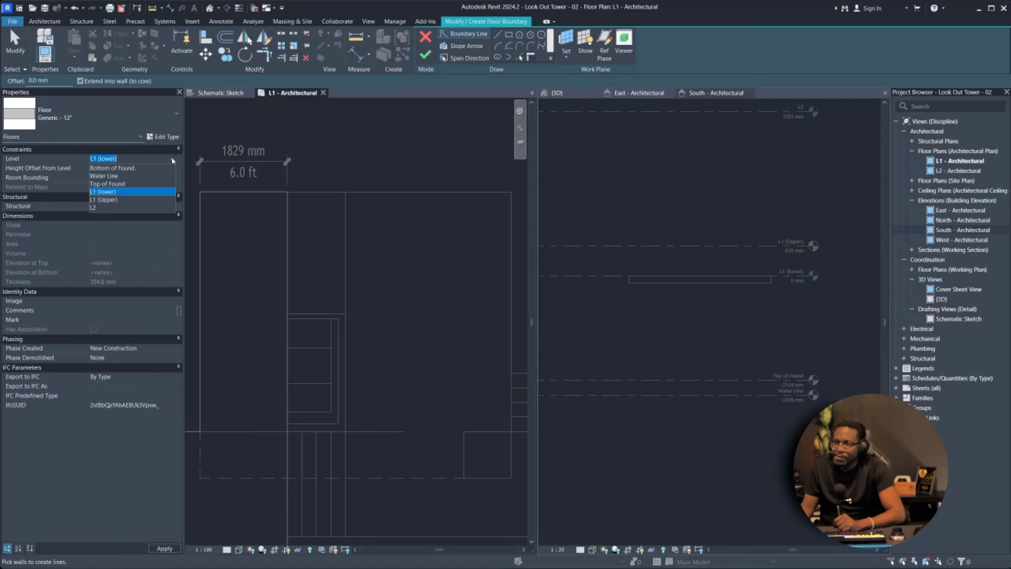
{"action": "left_click", "coordinate": [106, 199]}
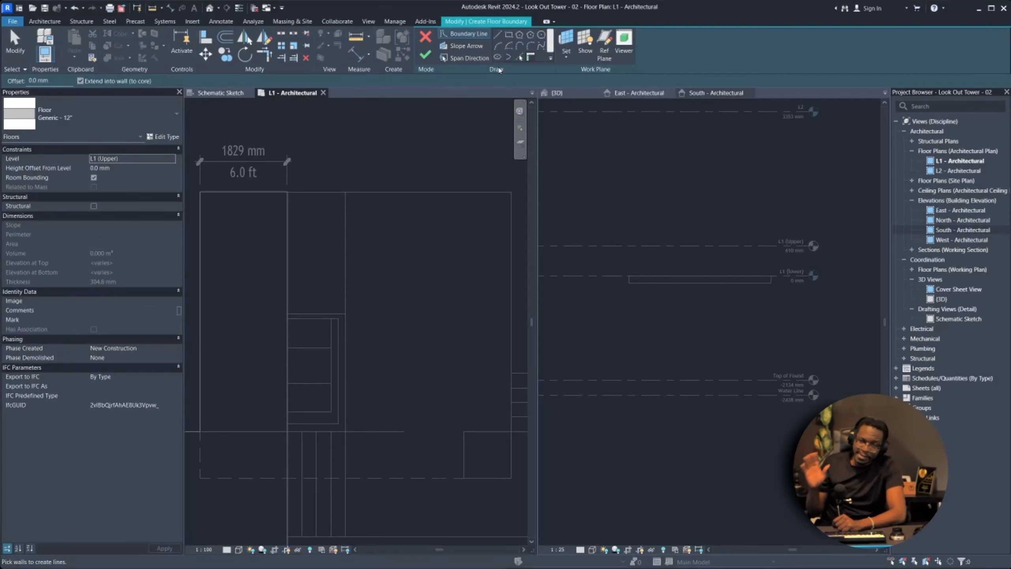
- Pick the plan's reference lines as the upper floor's boundary, from the vertical line beside the tub around to the stair landing's outer edges
{"action": "left_click", "coordinate": [521, 58]}
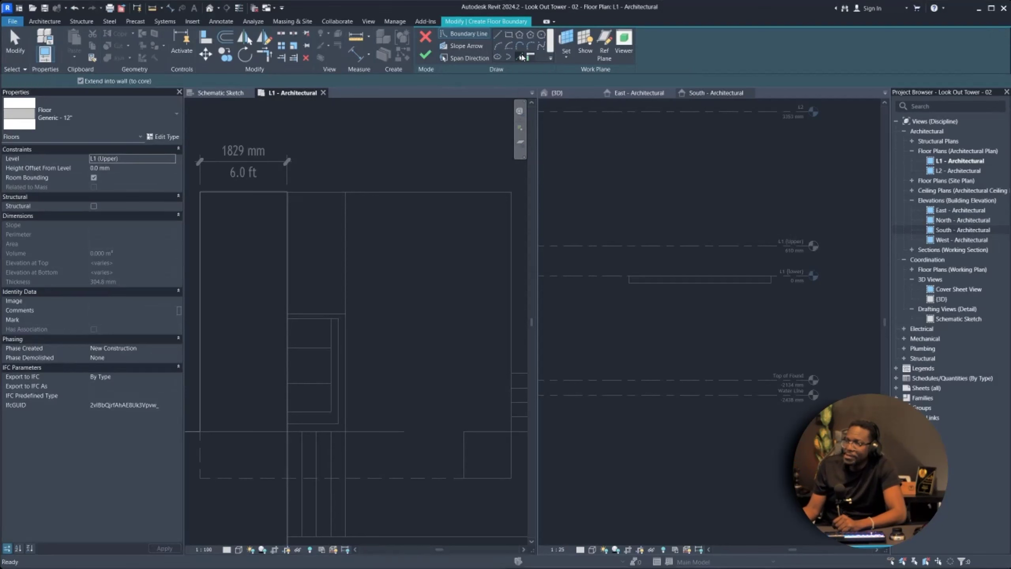
{"action": "left_click", "coordinate": [345, 229]}
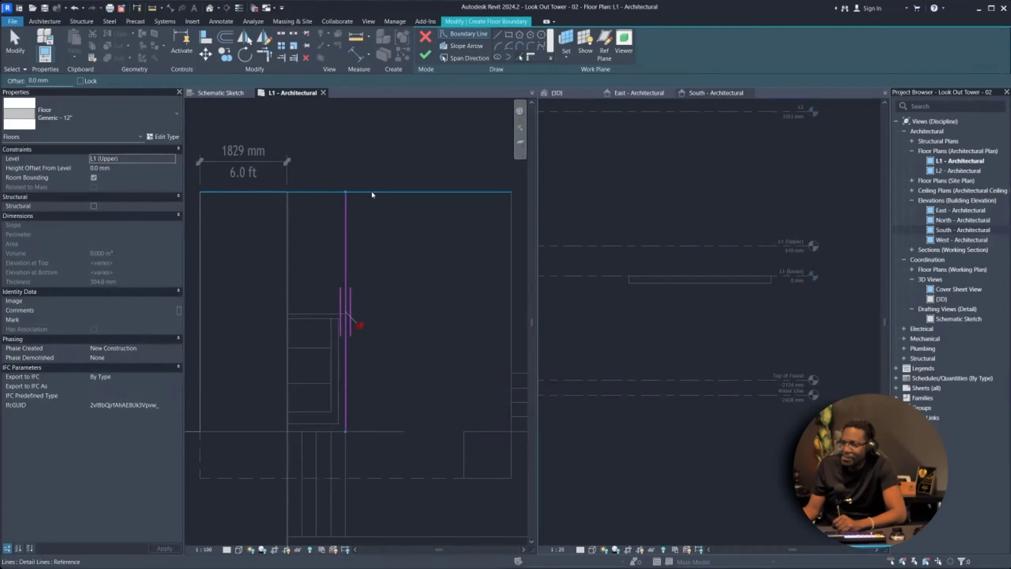
{"action": "left_click", "coordinate": [372, 192]}
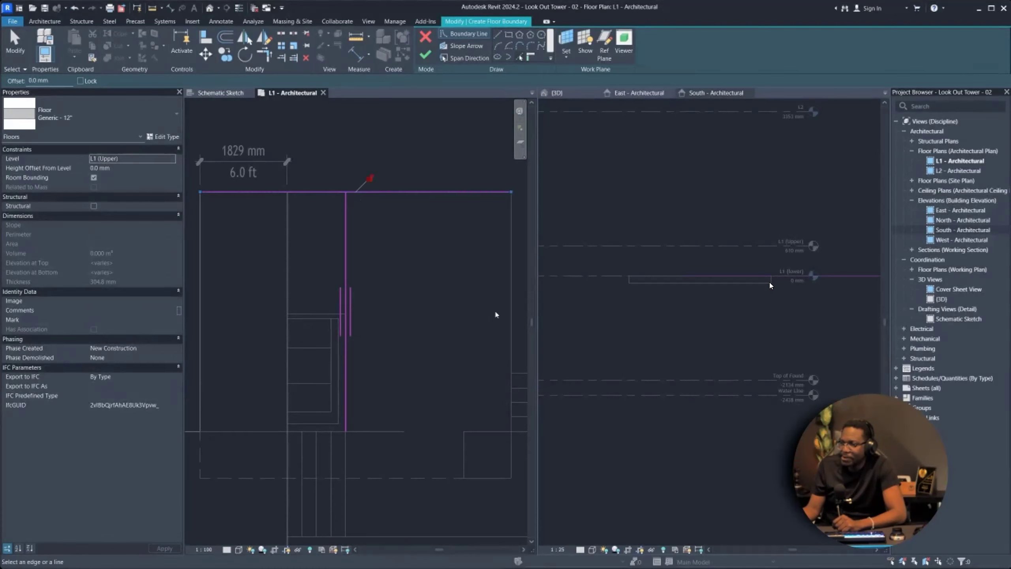
{"action": "left_click", "coordinate": [513, 309]}
{"action": "scroll", "coordinate": [501, 290], "scroll_direction": "down", "scroll_amount": 2}
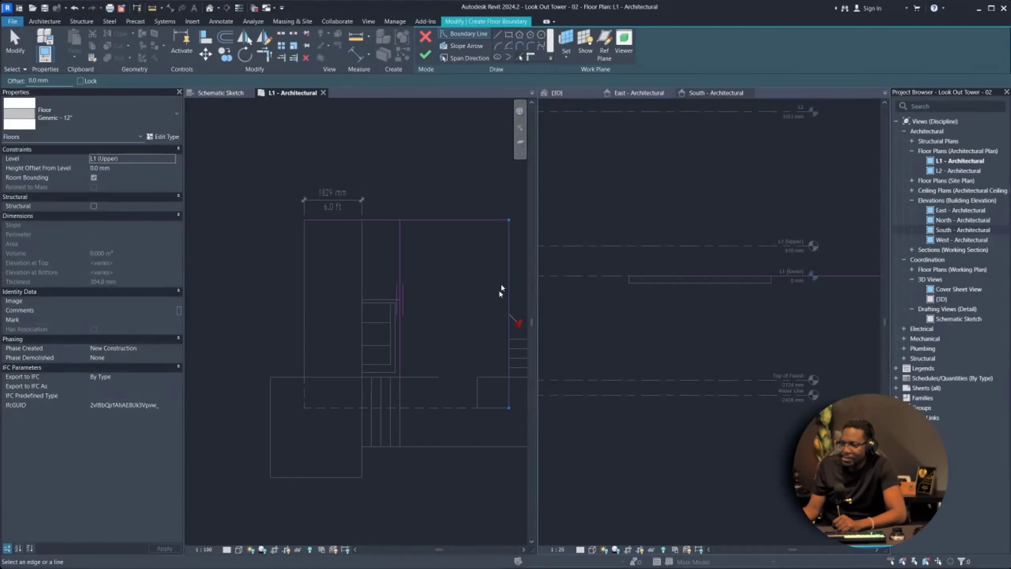
{"action": "scroll", "coordinate": [460, 398], "scroll_direction": "down", "scroll_amount": 1}
{"action": "middle_click_drag", "start_coordinate": [497, 392], "coordinate": [424, 360]}
{"action": "scroll", "coordinate": [424, 364], "scroll_direction": "up", "scroll_amount": 2}
{"action": "left_click", "coordinate": [456, 365]}
{"action": "left_click", "coordinate": [470, 395]}
{"action": "left_click", "coordinate": [322, 456]}
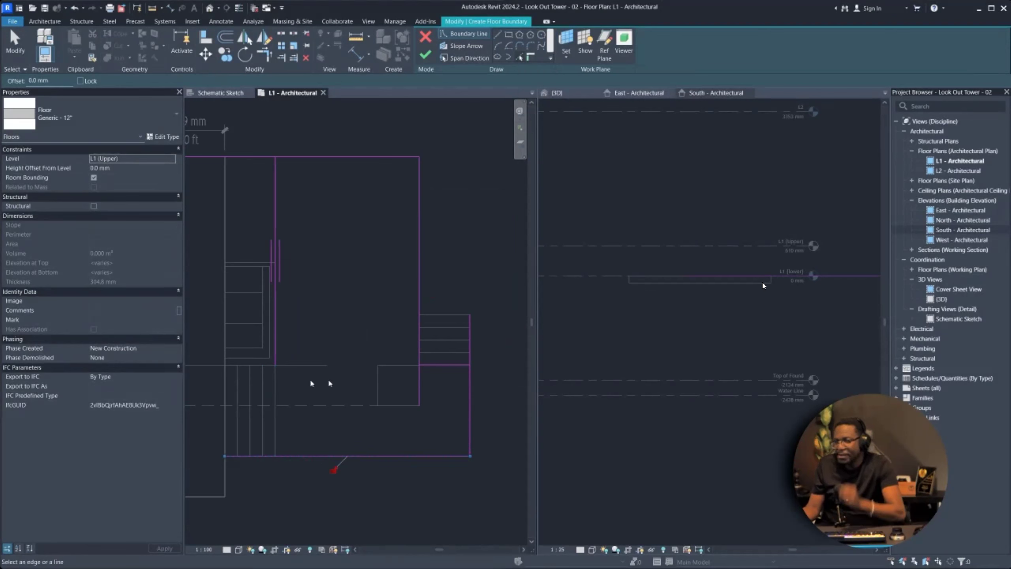
{"action": "scroll", "coordinate": [418, 400], "scroll_direction": "up", "scroll_amount": 2}
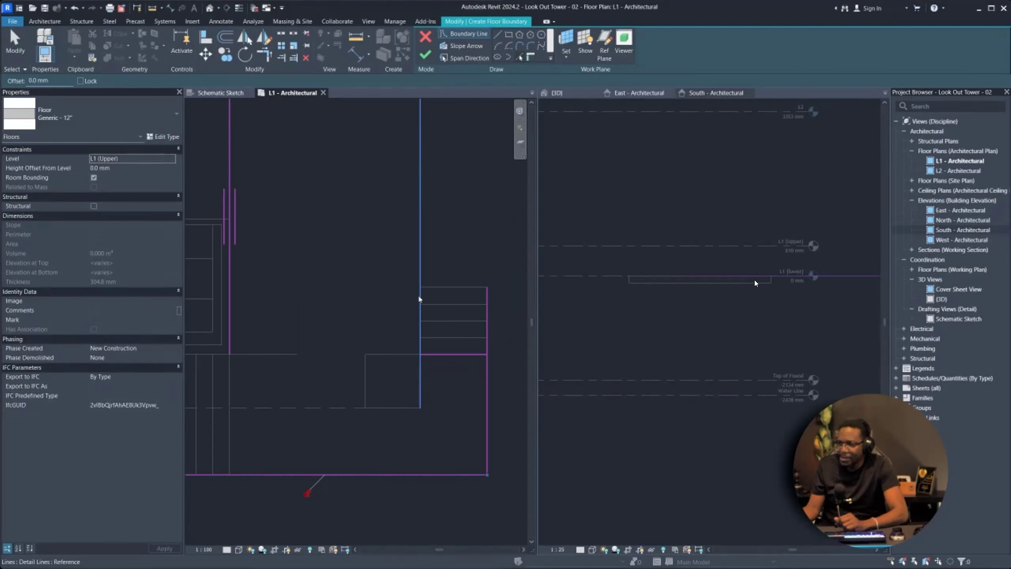
{"action": "scroll", "coordinate": [426, 439], "scroll_direction": "down", "scroll_amount": 2}
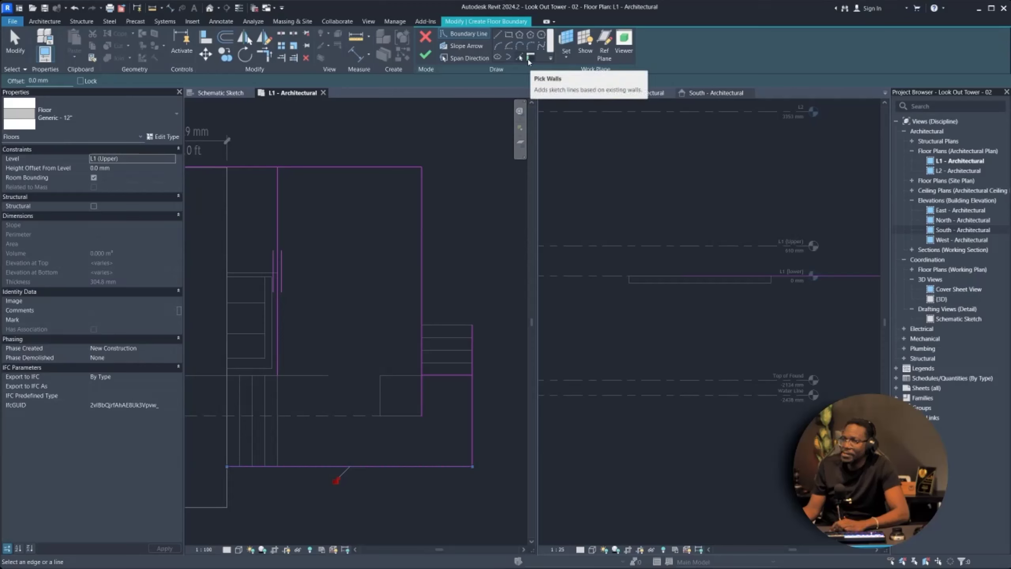
- Trim the picked boundary lines into a closed L-shaped loop and finish the floor sketch
{"action": "left_click", "coordinate": [264, 54]}
{"action": "left_click", "coordinate": [279, 191]}
{"action": "left_click", "coordinate": [293, 167]}
{"action": "left_click", "coordinate": [280, 367]}
{"action": "left_click", "coordinate": [304, 467]}
{"action": "left_click", "coordinate": [422, 355]}
{"action": "left_click", "coordinate": [444, 375]}
{"action": "left_click", "coordinate": [450, 376]}
{"action": "left_click", "coordinate": [474, 394]}
{"action": "scroll", "coordinate": [450, 464], "scroll_direction": "down", "scroll_amount": 2}
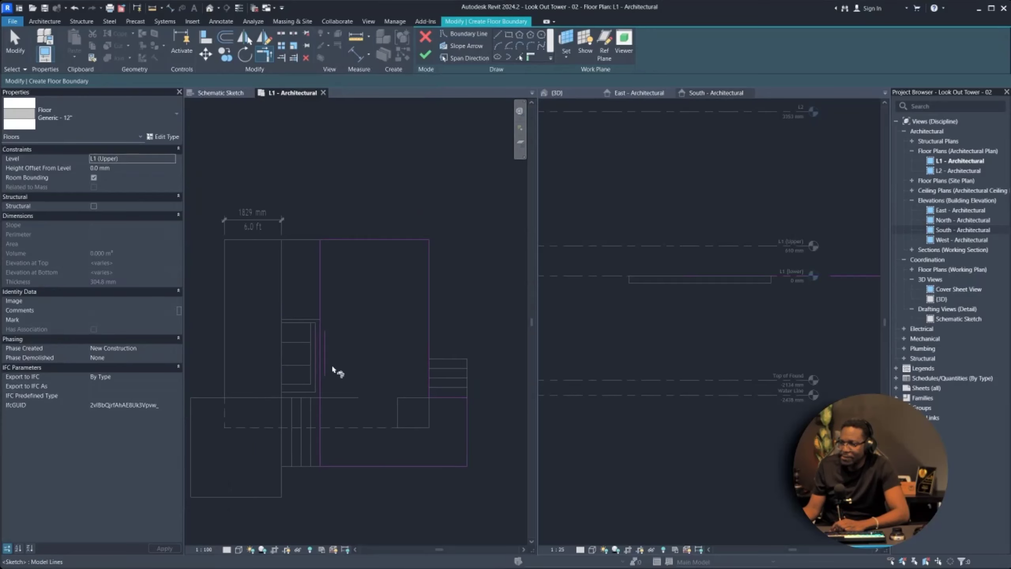
{"action": "left_click", "coordinate": [425, 54]}
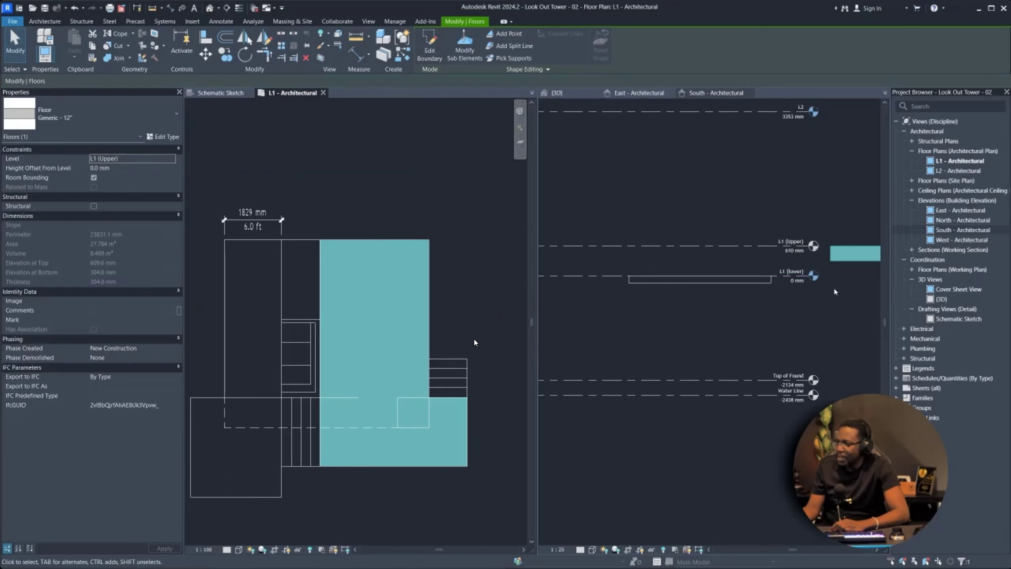
- Compare the lower and upper slabs in the South elevation with the L1 lower and L1 Upper levels of the Miro reference elevation
{"action": "scroll", "coordinate": [821, 273], "scroll_direction": "down", "scroll_amount": 3}
{"action": "middle_click_drag", "start_coordinate": [705, 295], "coordinate": [601, 330]}
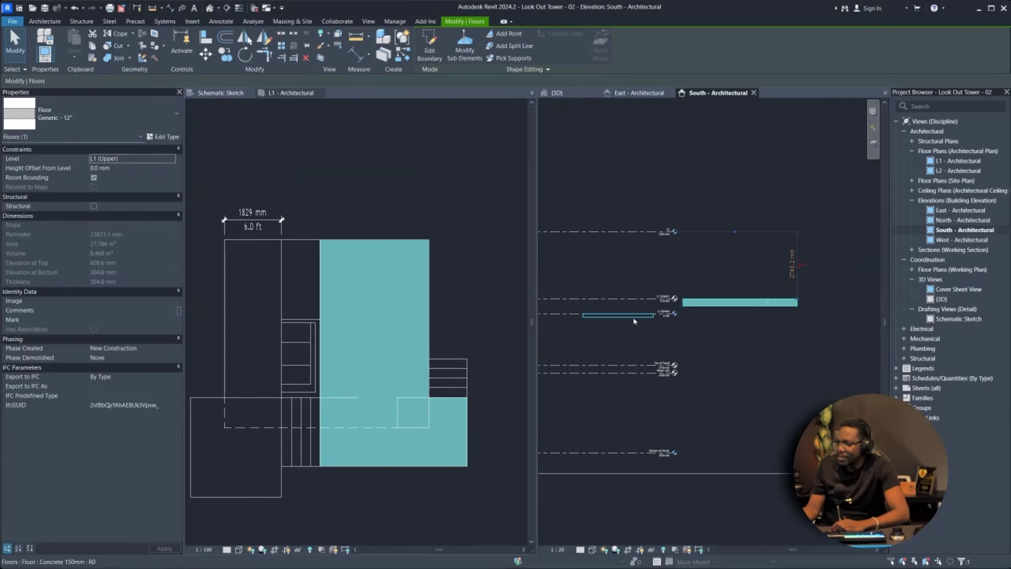
{"action": "scroll", "coordinate": [757, 303], "scroll_direction": "up", "scroll_amount": 2}
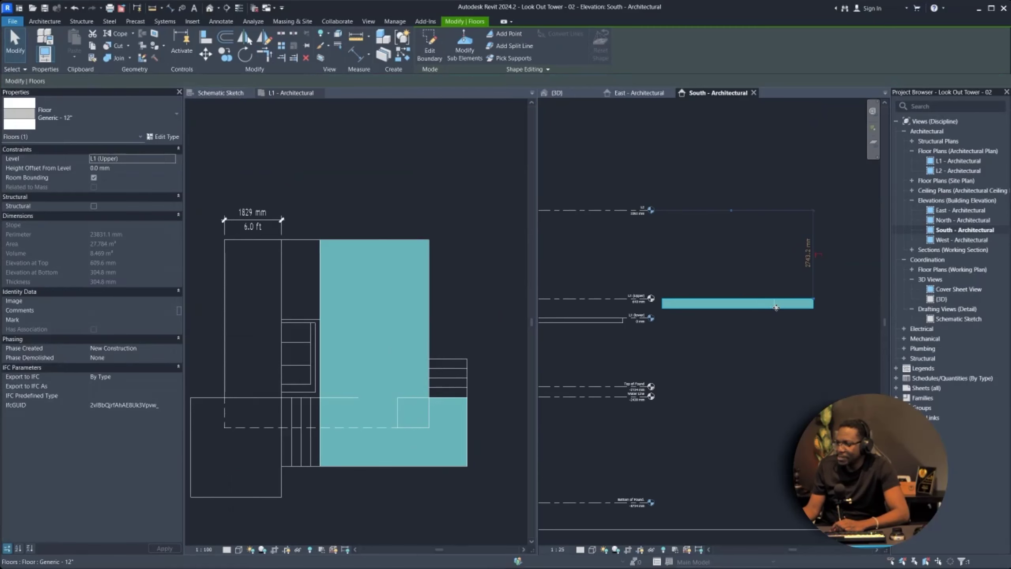
{"action": "left_click", "coordinate": [967, 544]}
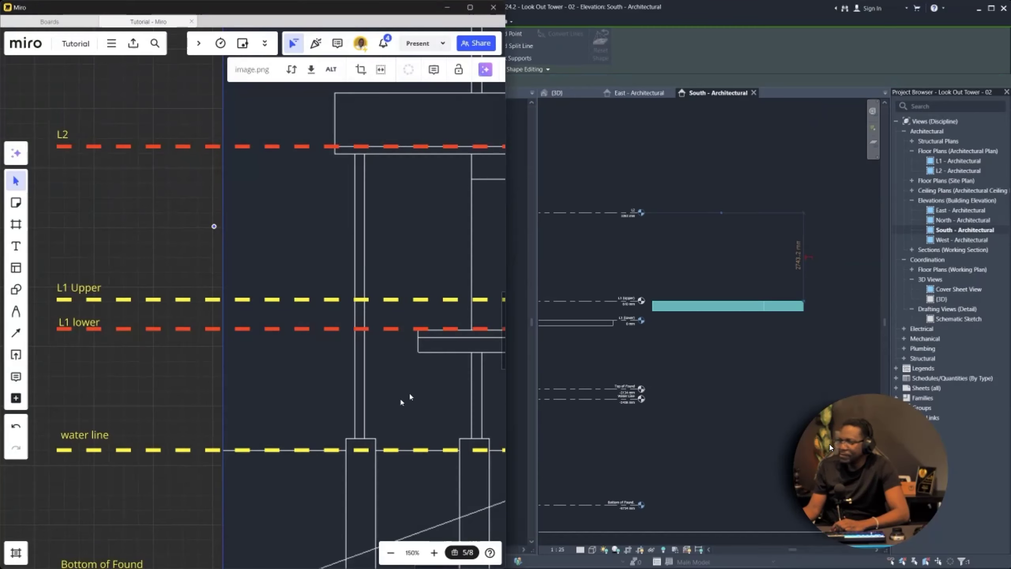
{"action": "left_click", "coordinate": [811, 437]}
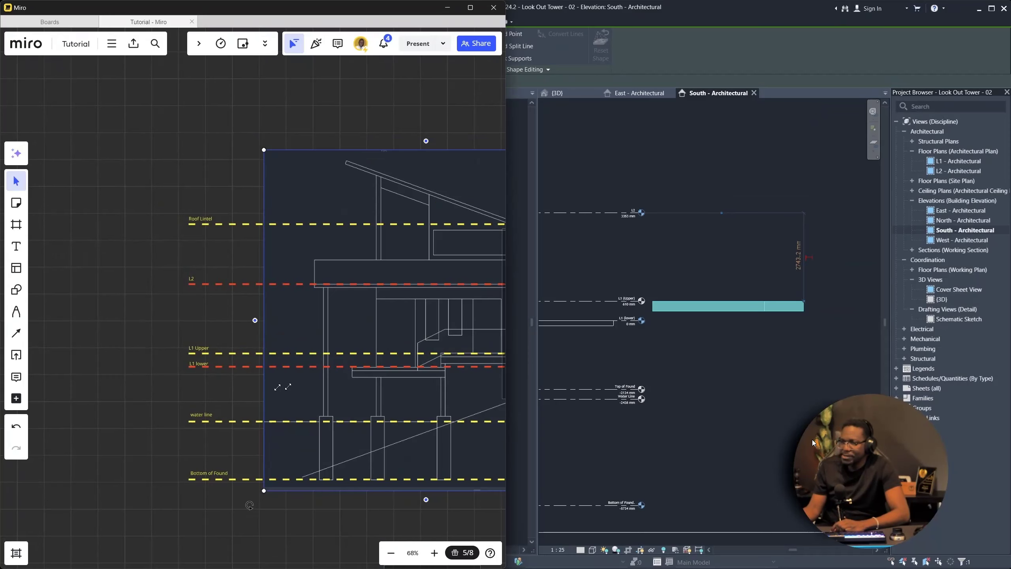
{"action": "key", "text": "space"}
{"action": "left_click", "coordinate": [964, 543]}
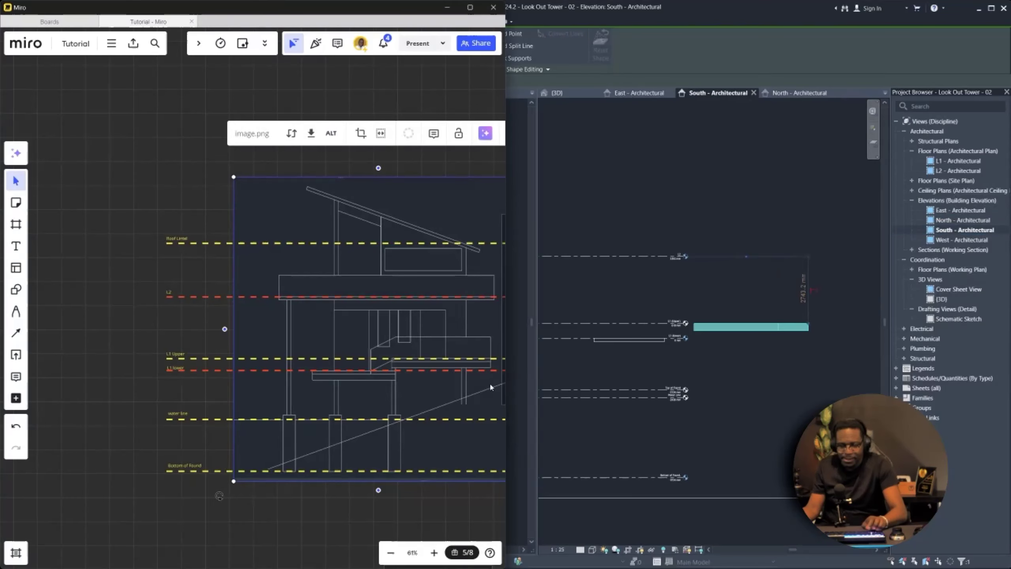
{"action": "mouse_move", "coordinate": [595, 331]}
{"action": "left_mouse_down"}
{"action": "mouse_move", "coordinate": [637, 354]}
{"action": "mouse_move", "coordinate": [629, 340]}
{"action": "mouse_move", "coordinate": [480, 394]}
{"action": "left_mouse_up"}
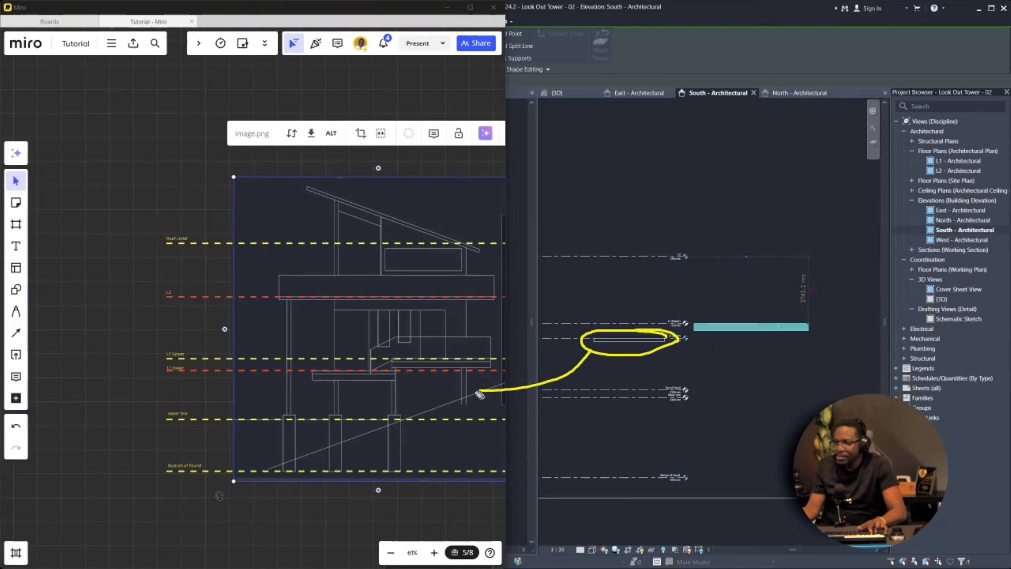
{"action": "mouse_move", "coordinate": [821, 318]}
{"action": "left_mouse_down"}
{"action": "mouse_move", "coordinate": [696, 351]}
{"action": "mouse_move", "coordinate": [778, 306]}
{"action": "left_mouse_up"}
{"action": "left_click_drag", "start_coordinate": [694, 321], "coordinate": [513, 341]}
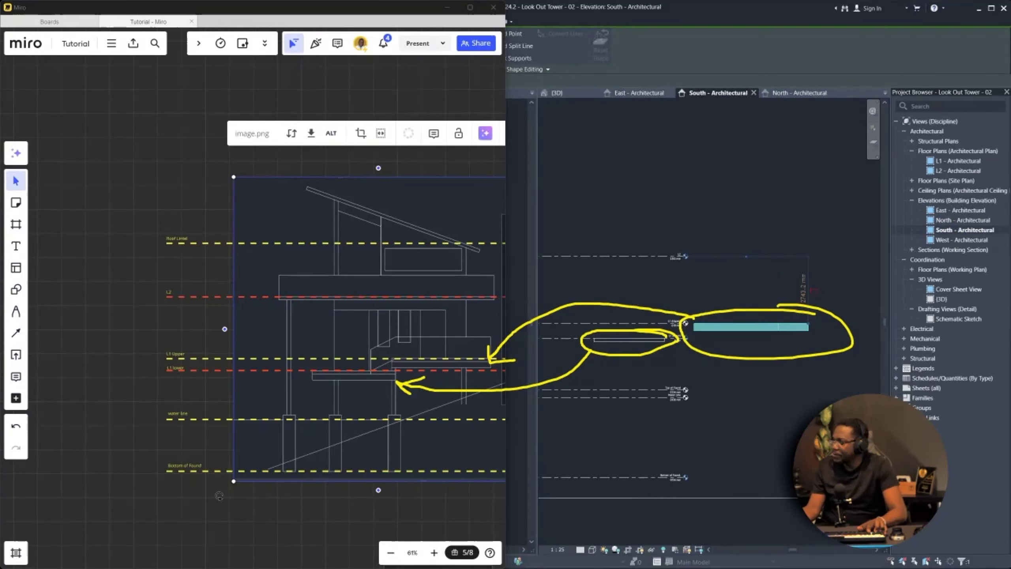
{"action": "key", "text": "Escape"}
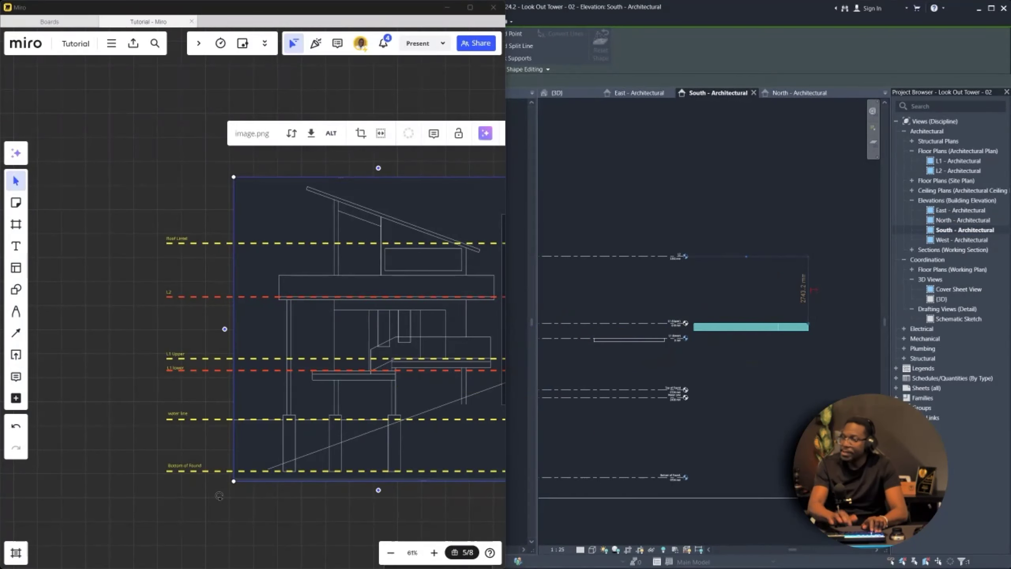
- Switch back to Revit and change the upper floor's type to Concrete 150mm
{"action": "left_click", "coordinate": [784, 329]}
{"action": "left_click", "coordinate": [783, 350]}
{"action": "left_click", "coordinate": [793, 333]}
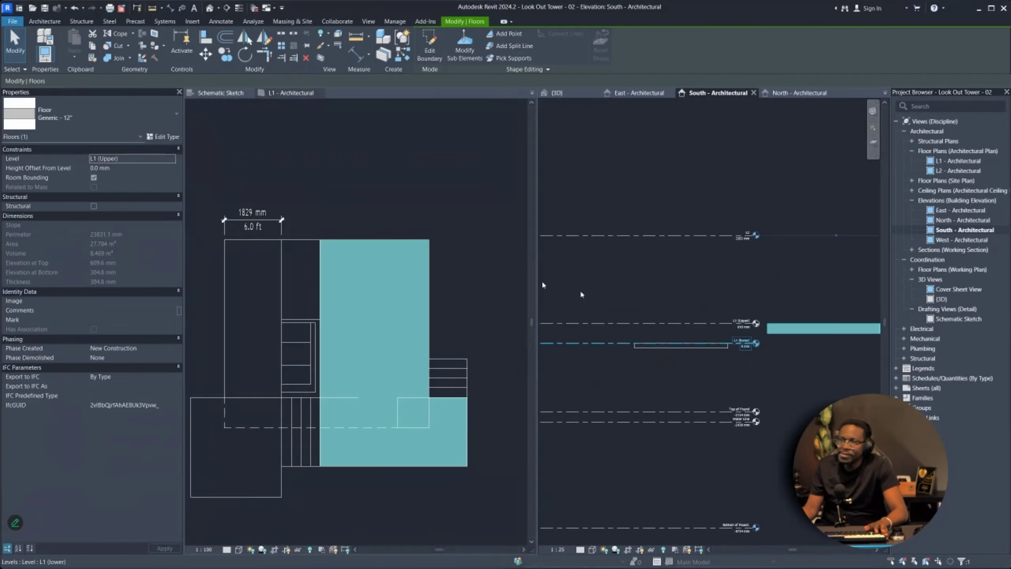
{"action": "left_click", "coordinate": [92, 114]}
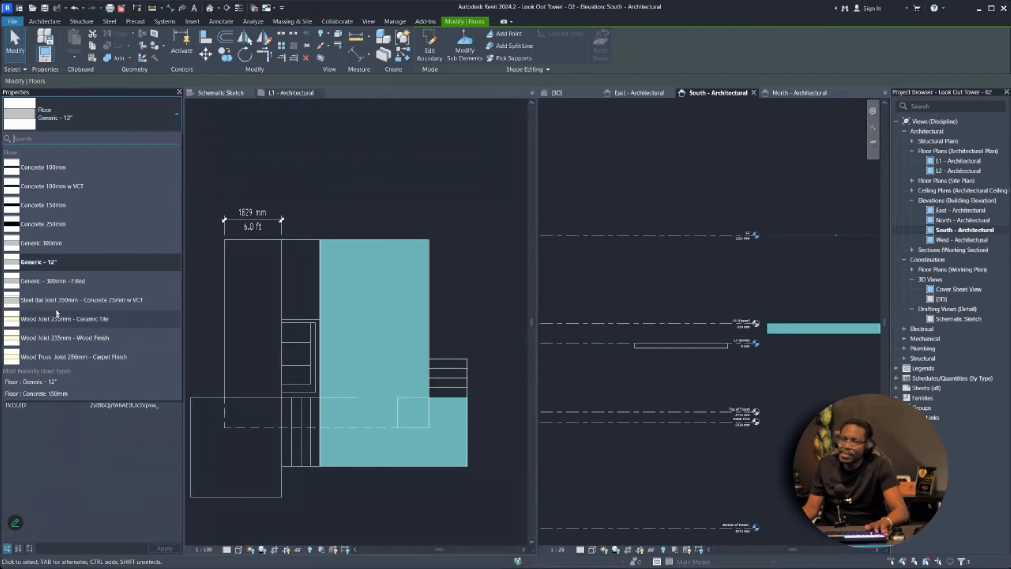
{"action": "left_click", "coordinate": [43, 205]}
{"action": "key", "text": "Escape"}
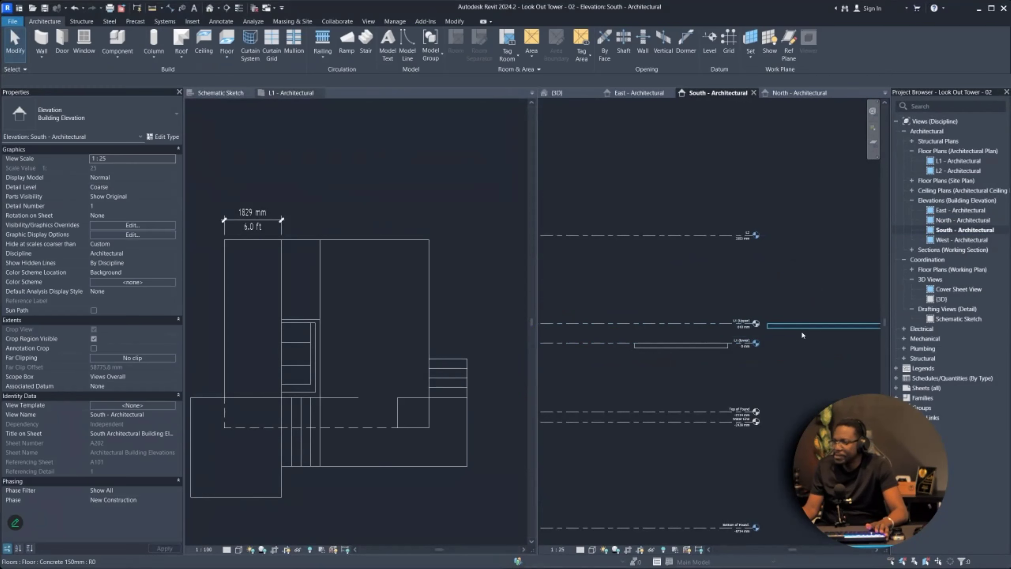
- Move all the level lines horizontally in the South elevation so that their heads sit beyond the upper slab's right end
{"action": "left_click", "coordinate": [748, 343]}
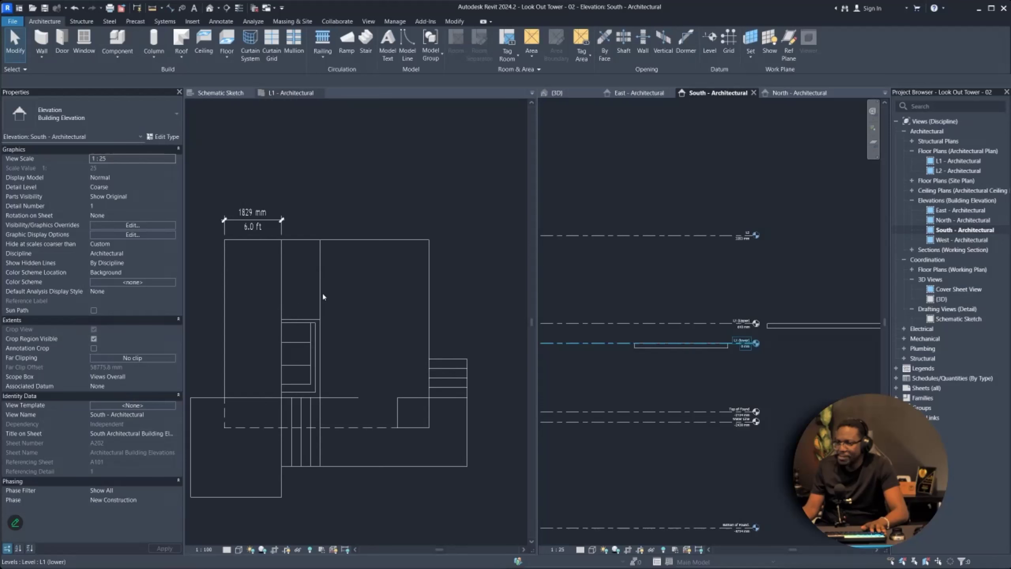
{"action": "scroll", "coordinate": [670, 300], "scroll_direction": "down", "scroll_amount": 2}
{"action": "left_click_drag", "start_coordinate": [705, 215], "coordinate": [772, 534]}
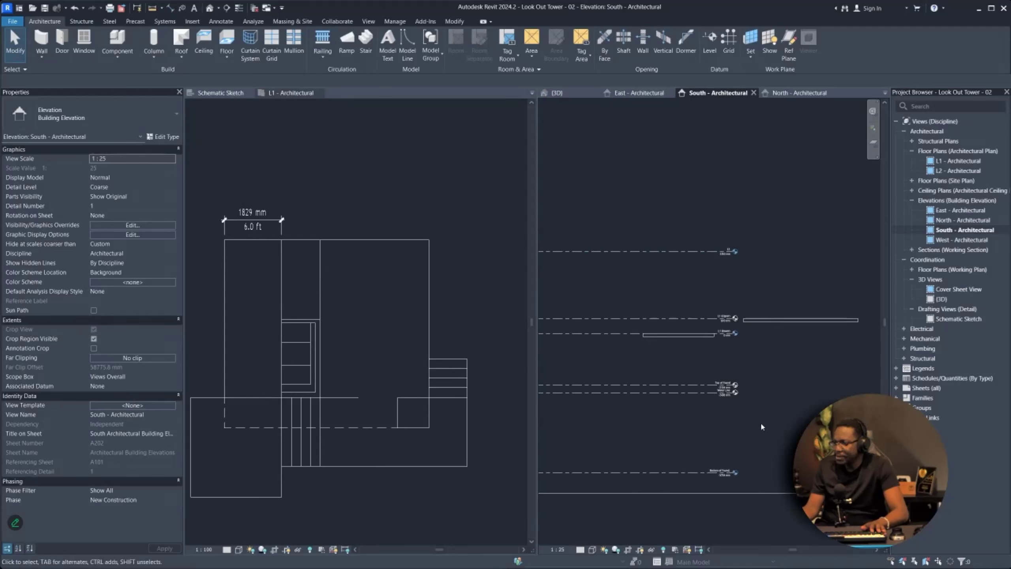
{"action": "left_click_drag", "start_coordinate": [750, 488], "coordinate": [738, 359]}
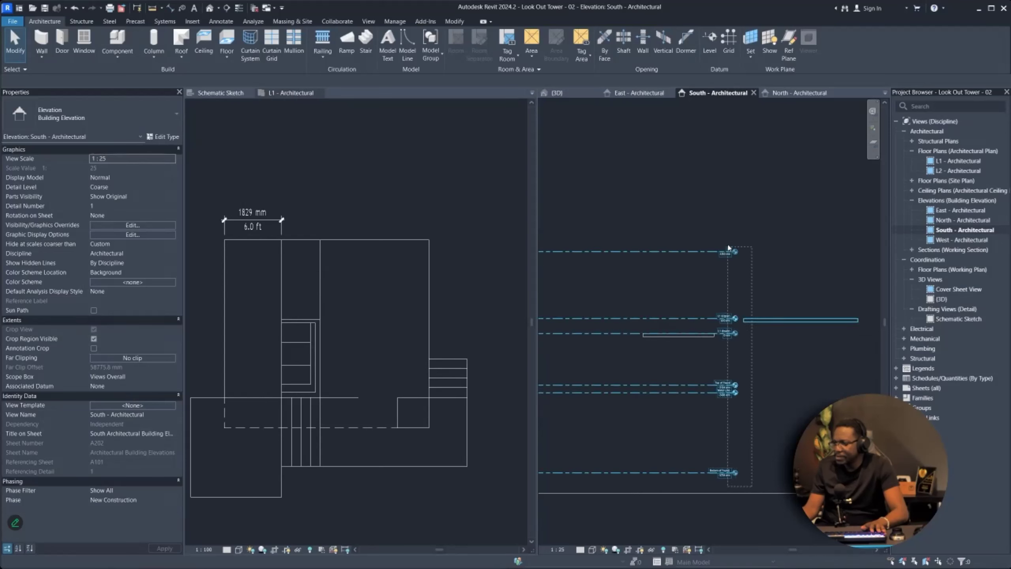
{"action": "left_click_drag", "start_coordinate": [728, 247], "coordinate": [729, 247]}
{"action": "key", "text": "m"}
{"action": "key", "text": "v"}
{"action": "left_click", "coordinate": [715, 232]}
{"action": "key", "text": "shift"}
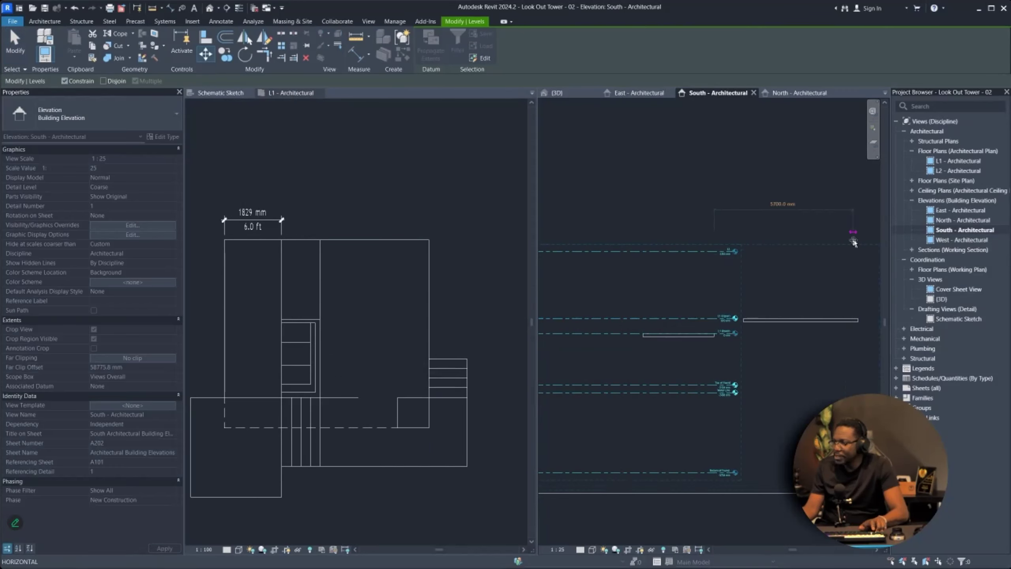
{"action": "left_click", "coordinate": [861, 239]}
{"action": "key", "text": "Escape"}
- Edit the L1 (lower) slab's boundary and sketch a rectangle over the tub strip, from the slab's upper right corner to the top of the stairs
{"action": "scroll", "coordinate": [752, 352], "scroll_direction": "up", "scroll_amount": 3}
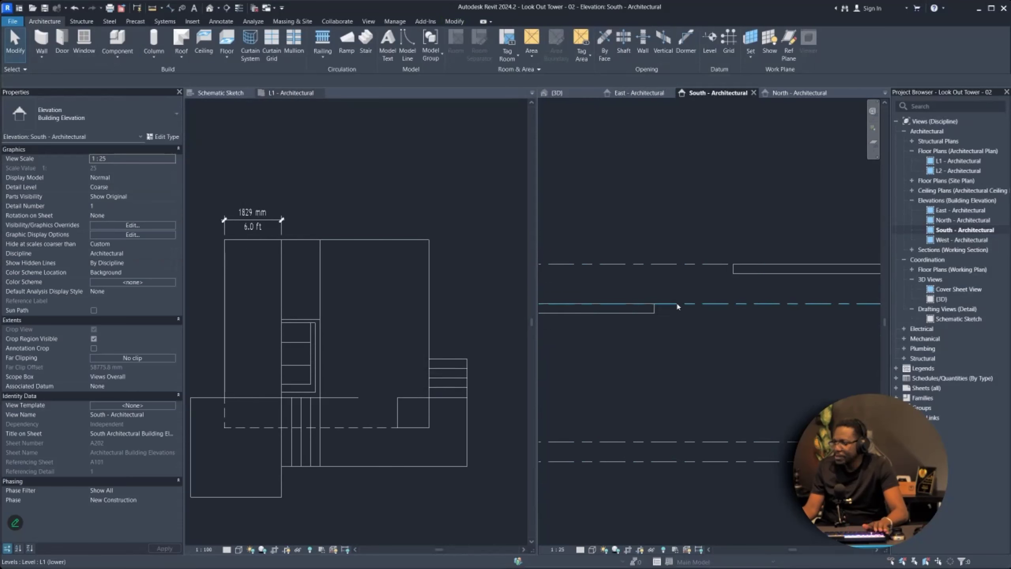
{"action": "scroll", "coordinate": [691, 349], "scroll_direction": "down", "scroll_amount": 2}
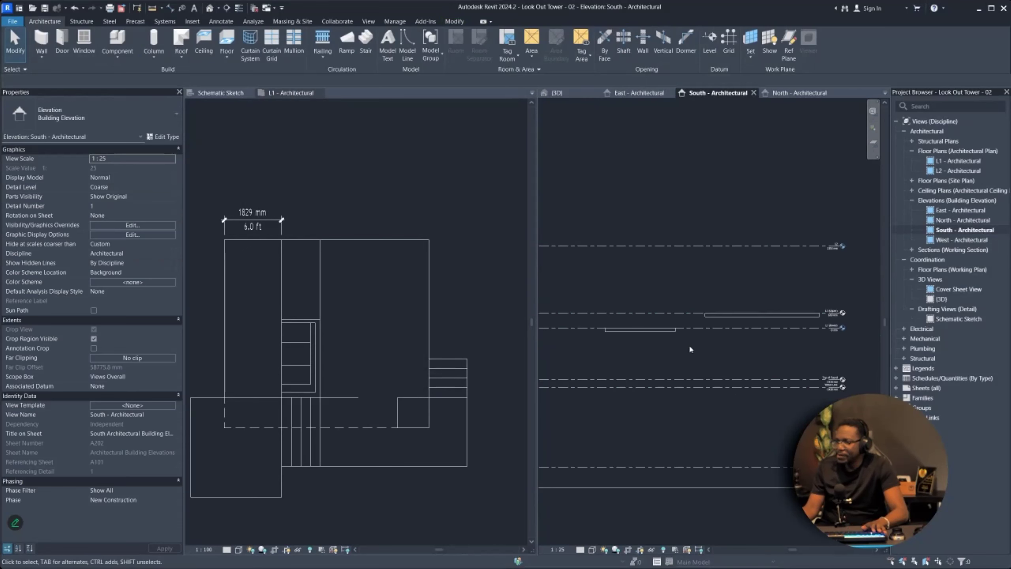
{"action": "scroll", "coordinate": [676, 331], "scroll_direction": "up", "scroll_amount": 4}
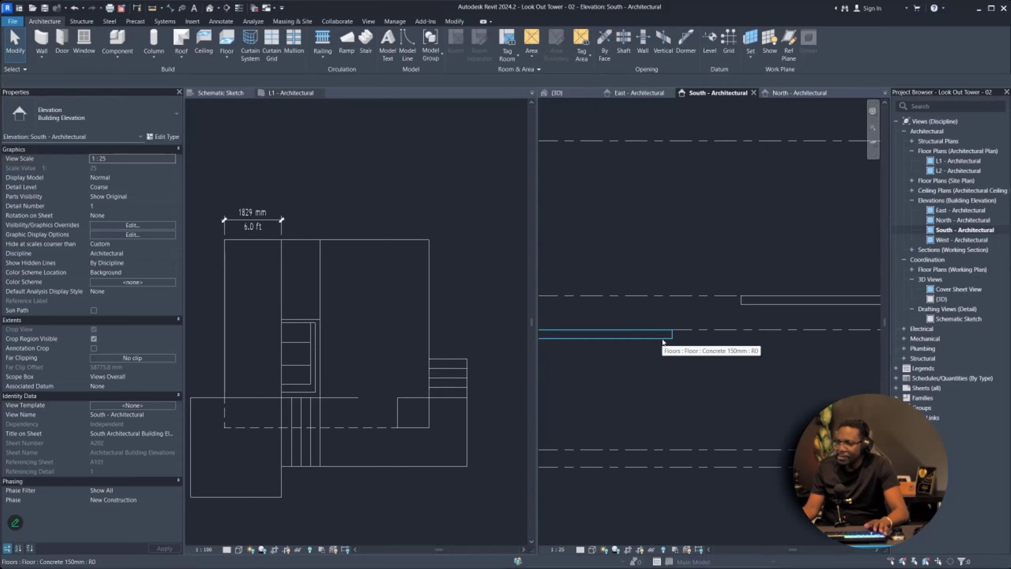
{"action": "left_click", "coordinate": [662, 337]}
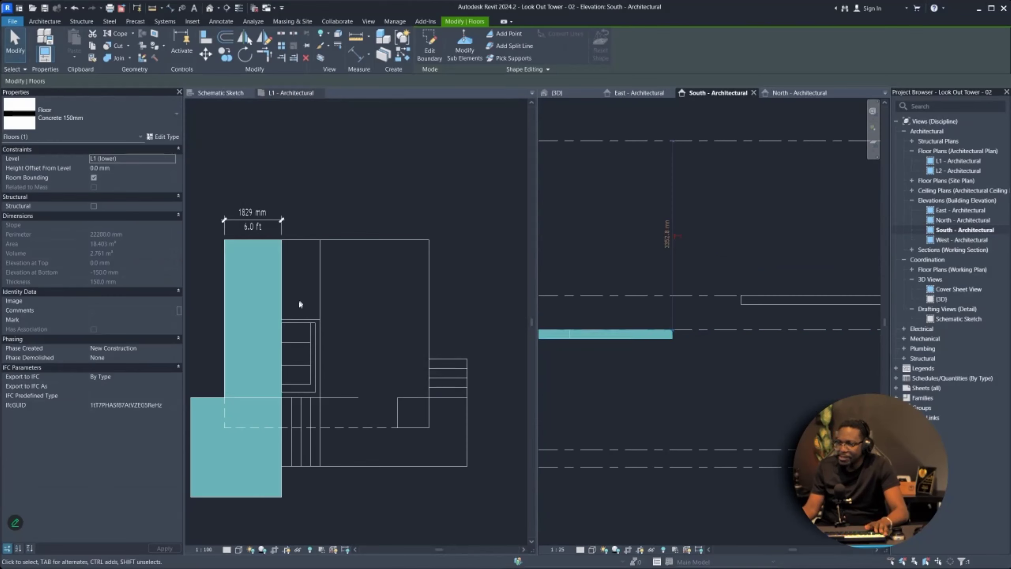
{"action": "scroll", "coordinate": [269, 348], "scroll_direction": "up", "scroll_amount": 2}
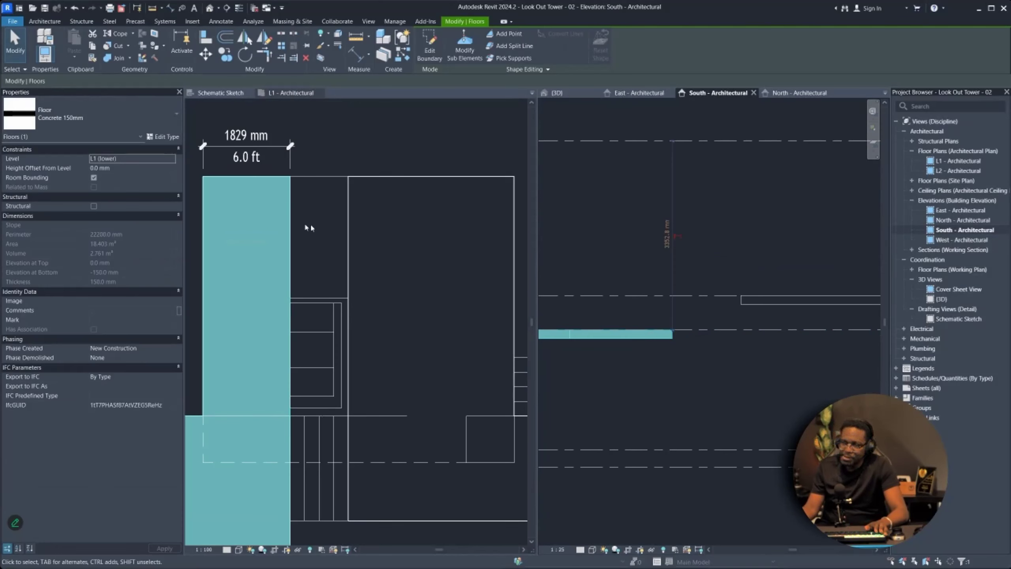
{"action": "left_click", "coordinate": [297, 224]}
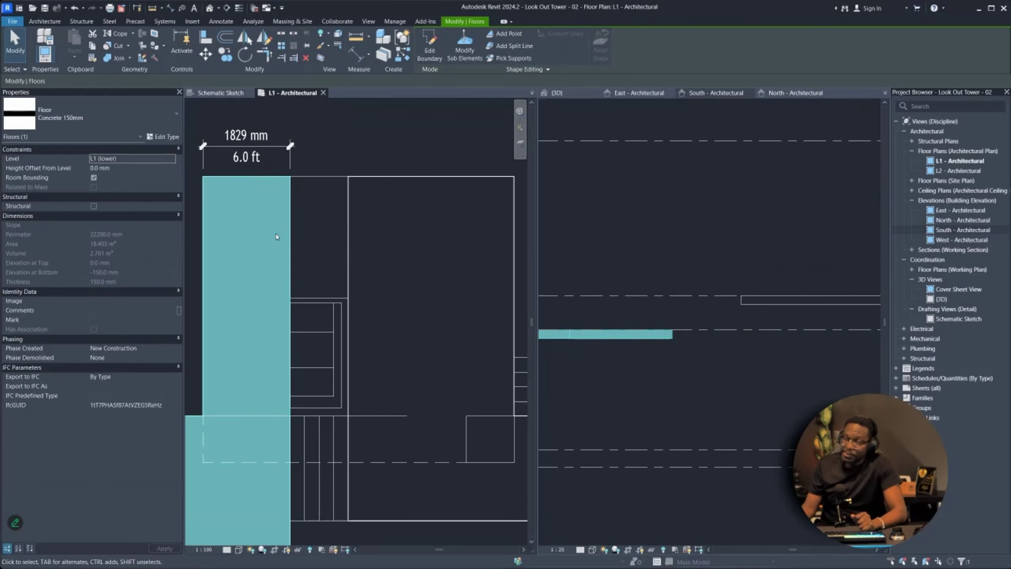
{"action": "left_click", "coordinate": [430, 51]}
{"action": "scroll", "coordinate": [209, 349], "scroll_direction": "up", "scroll_amount": 1}
{"action": "left_click", "coordinate": [515, 37]}
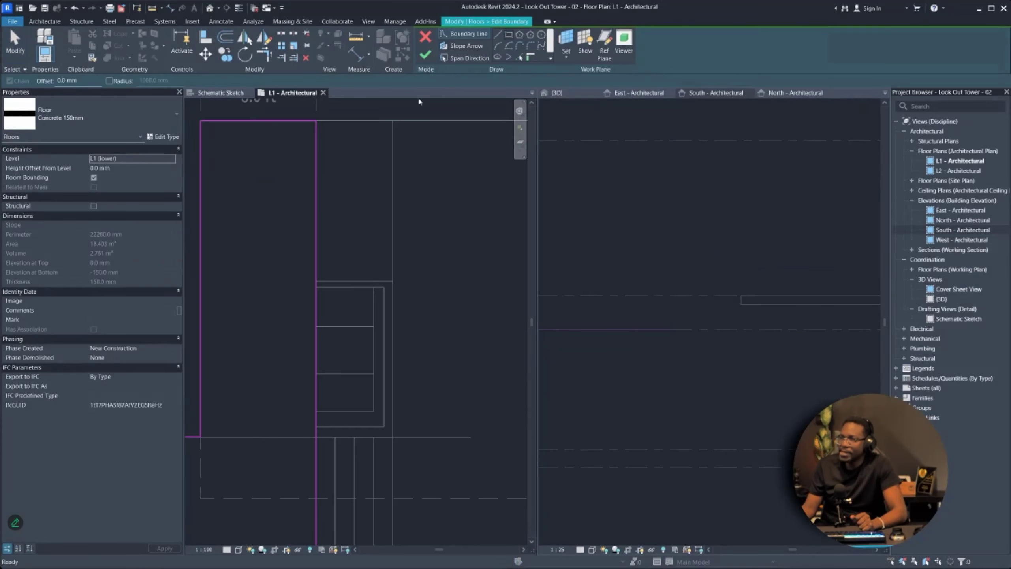
{"action": "left_click", "coordinate": [317, 121]}
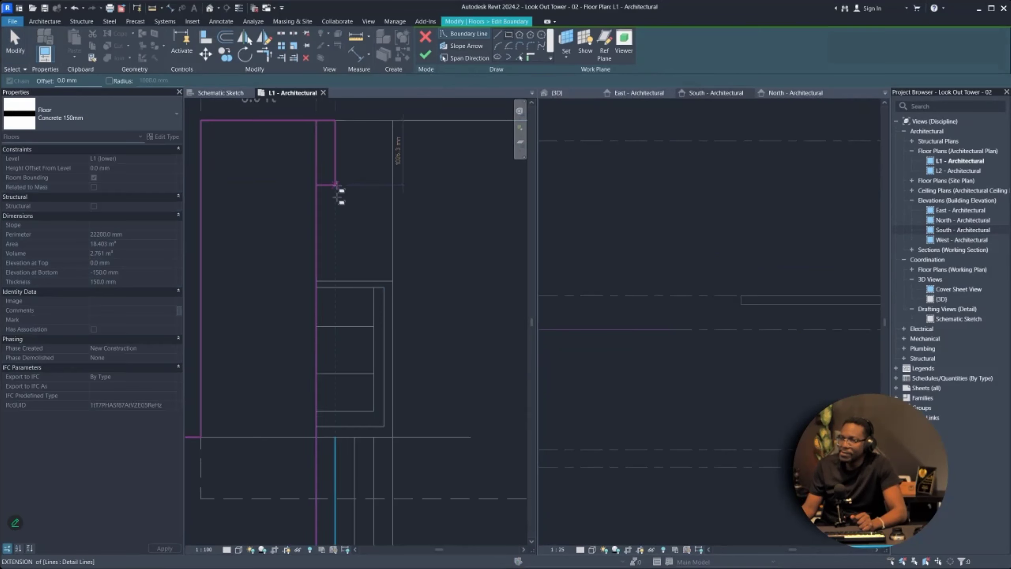
{"action": "left_click", "coordinate": [392, 436]}
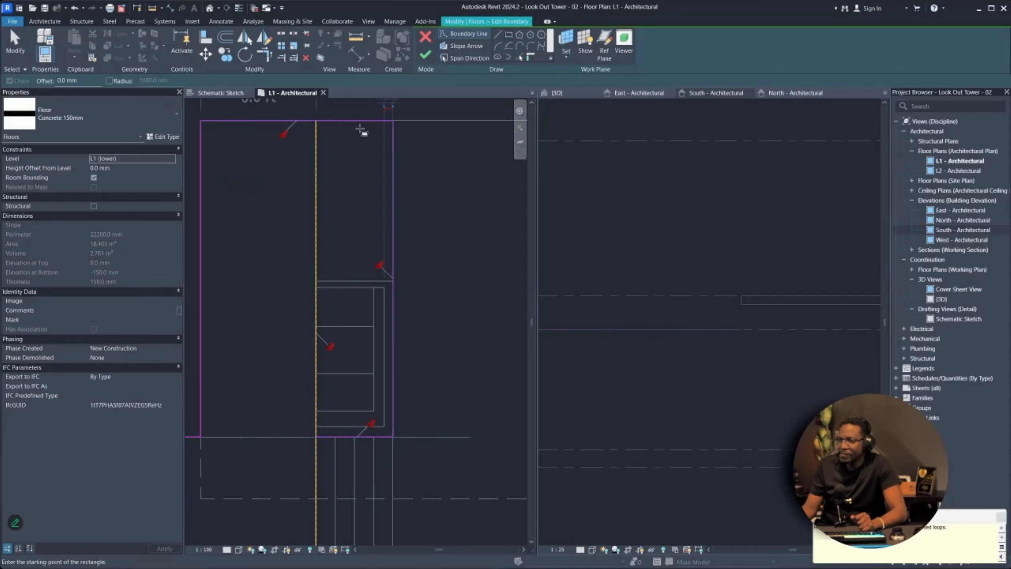
- Dismiss the overlap warning and delete the sketched rectangle's inner vertical line that overlaps the lower slab's original right boundary
{"action": "left_click_drag", "start_coordinate": [882, 516], "coordinate": [520, 223]}
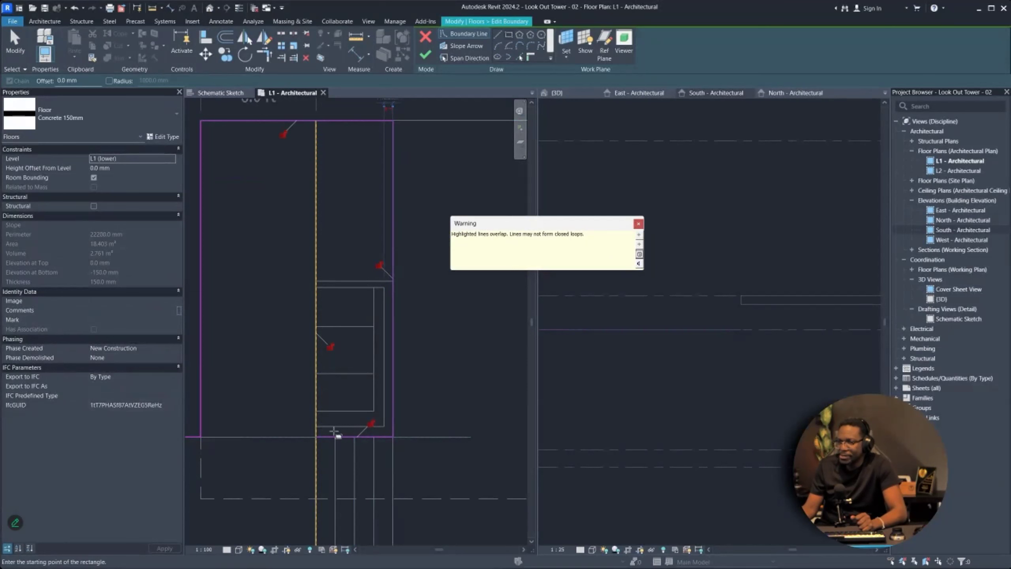
{"action": "scroll", "coordinate": [333, 347], "scroll_direction": "down", "scroll_amount": 2}
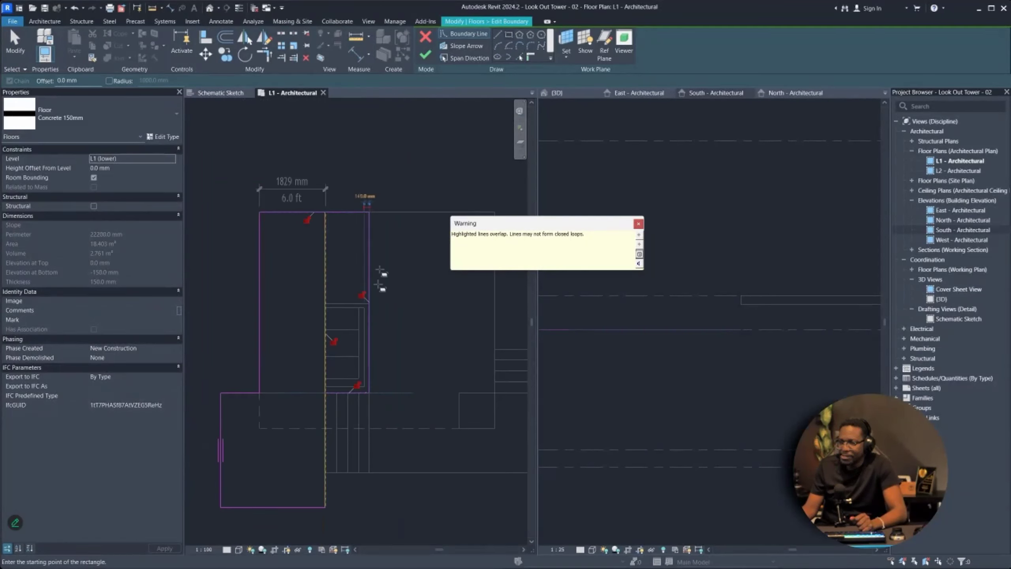
{"action": "scroll", "coordinate": [338, 241], "scroll_direction": "up", "scroll_amount": 1}
{"action": "scroll", "coordinate": [337, 241], "scroll_direction": "up", "scroll_amount": 1}
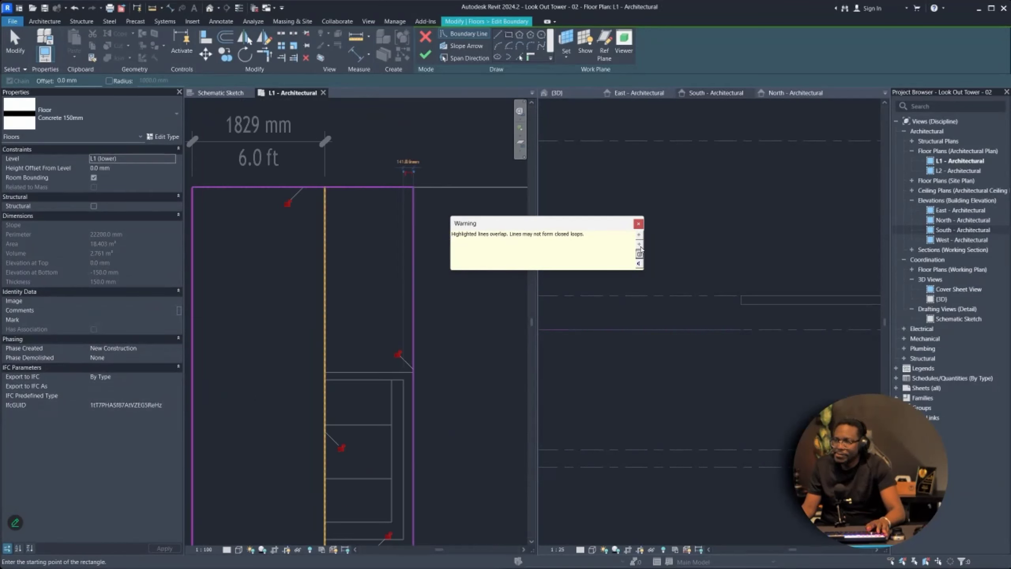
{"action": "left_click", "coordinate": [638, 224]}
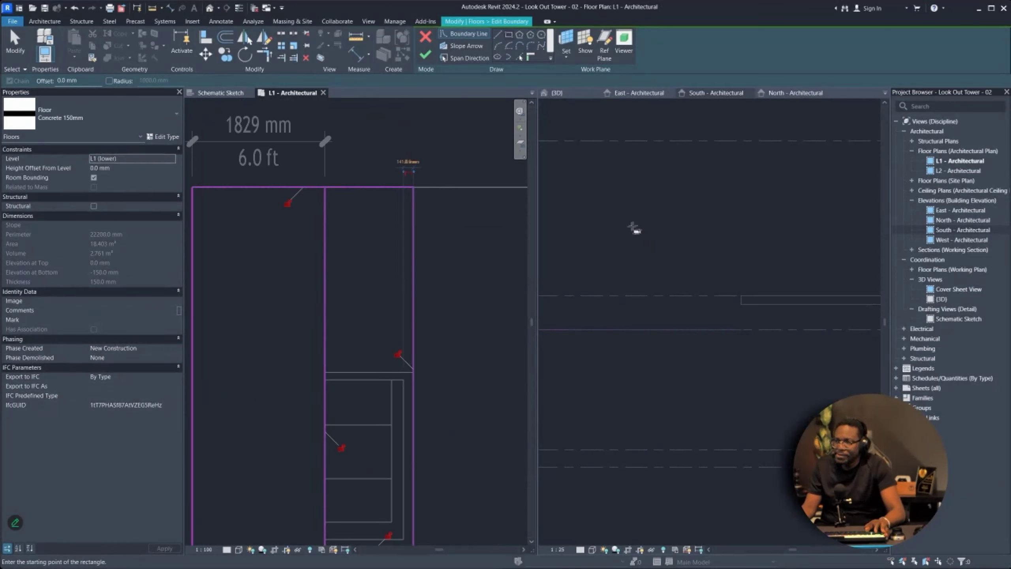
{"action": "key", "text": "Escape"}
{"action": "left_click", "coordinate": [326, 262]}
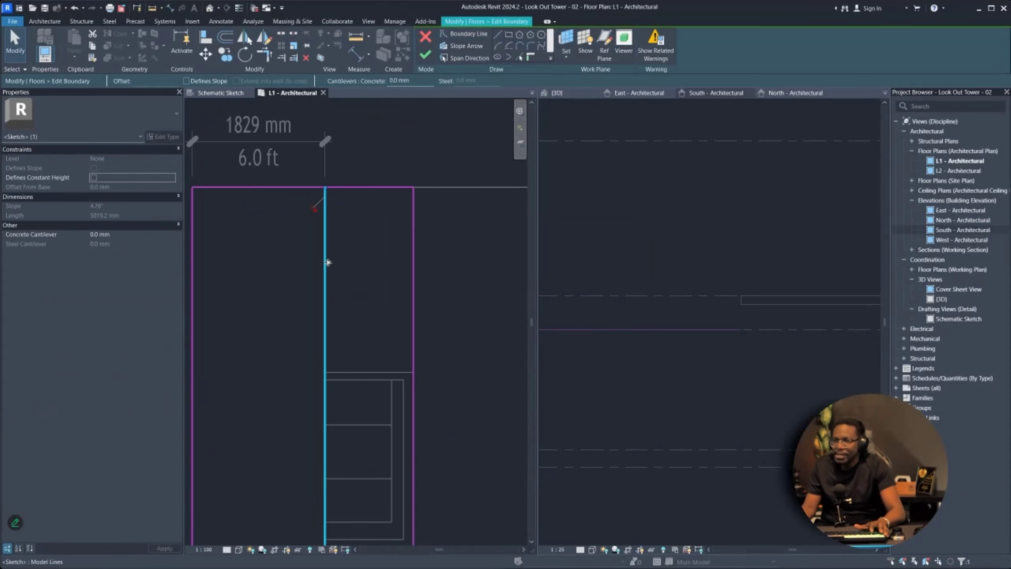
{"action": "scroll", "coordinate": [337, 271], "scroll_direction": "down", "scroll_amount": 2}
{"action": "scroll", "coordinate": [332, 403], "scroll_direction": "up", "scroll_amount": 2}
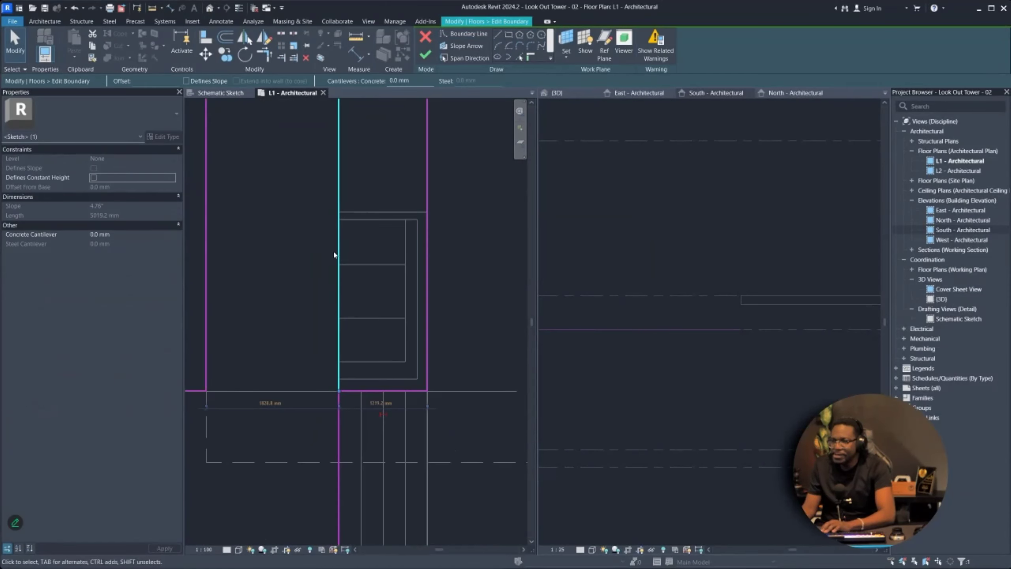
{"action": "key", "text": "Delete"}
- Shorten the slab's original long right boundary line so that its upper end meets the tub strip's lower edge at the stairs
{"action": "left_click", "coordinate": [339, 181]}
{"action": "scroll", "coordinate": [341, 232], "scroll_direction": "down", "scroll_amount": 2}
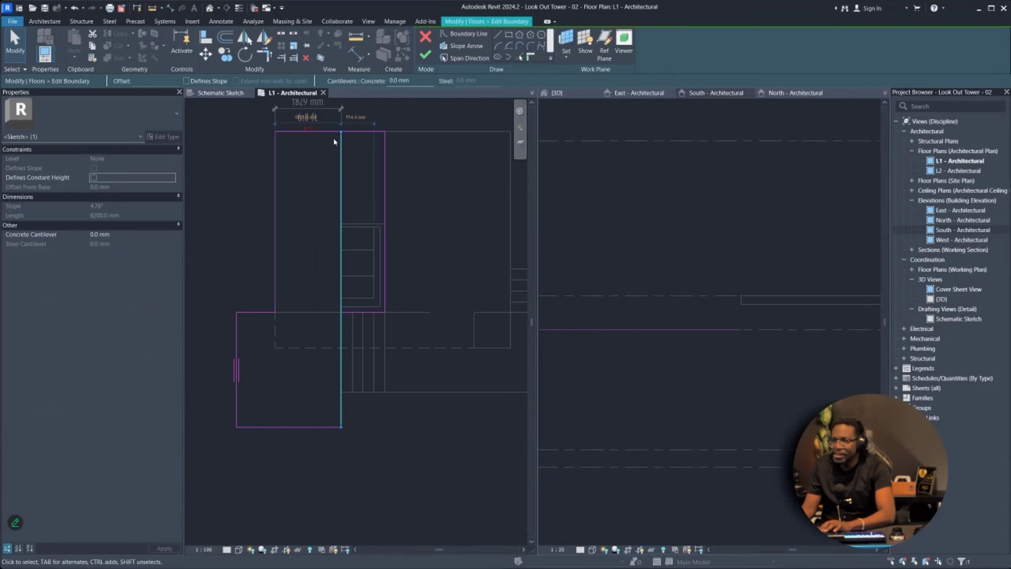
{"action": "left_click_drag", "start_coordinate": [341, 132], "coordinate": [342, 298]}
{"action": "scroll", "coordinate": [352, 330], "scroll_direction": "up", "scroll_amount": 4}
{"action": "mouse_move", "coordinate": [316, 216]}
{"action": "left_mouse_down"}
{"action": "mouse_move", "coordinate": [323, 280]}
{"action": "mouse_move", "coordinate": [316, 268]}
{"action": "left_mouse_up"}
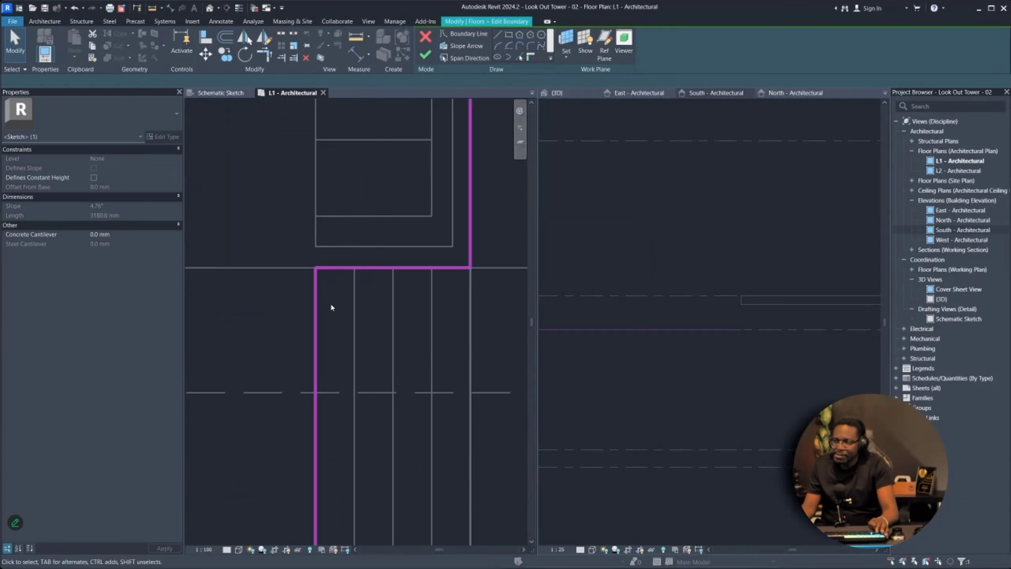
- Check the boundary corner at the top of the stairs with thin lines, and finish the lower slab's boundary edit
{"action": "scroll", "coordinate": [450, 295], "scroll_direction": "down", "scroll_amount": 4}
{"action": "scroll", "coordinate": [378, 292], "scroll_direction": "up", "scroll_amount": 4}
{"action": "scroll", "coordinate": [464, 294], "scroll_direction": "up", "scroll_amount": 3}
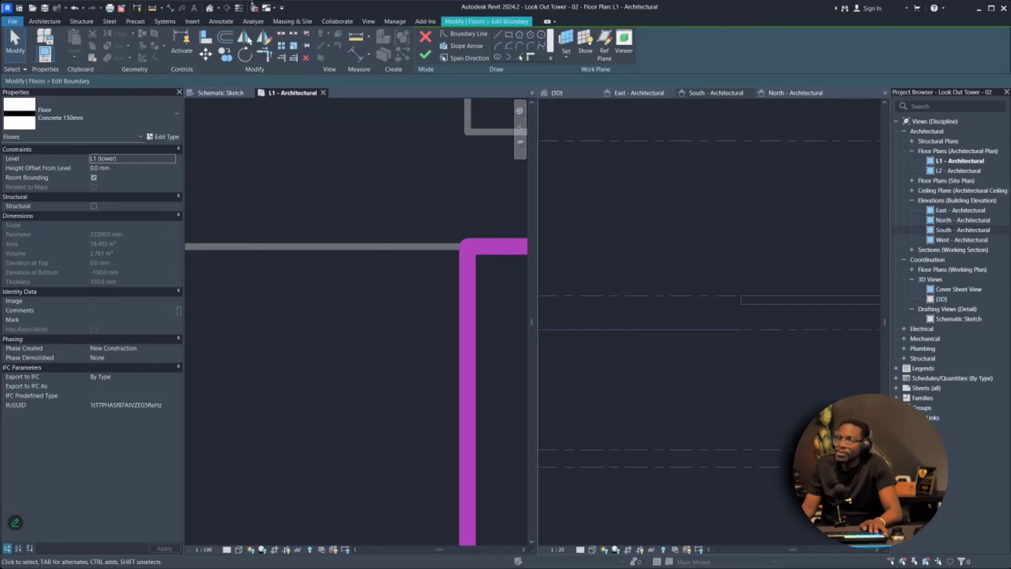
{"action": "left_click", "coordinate": [240, 8]}
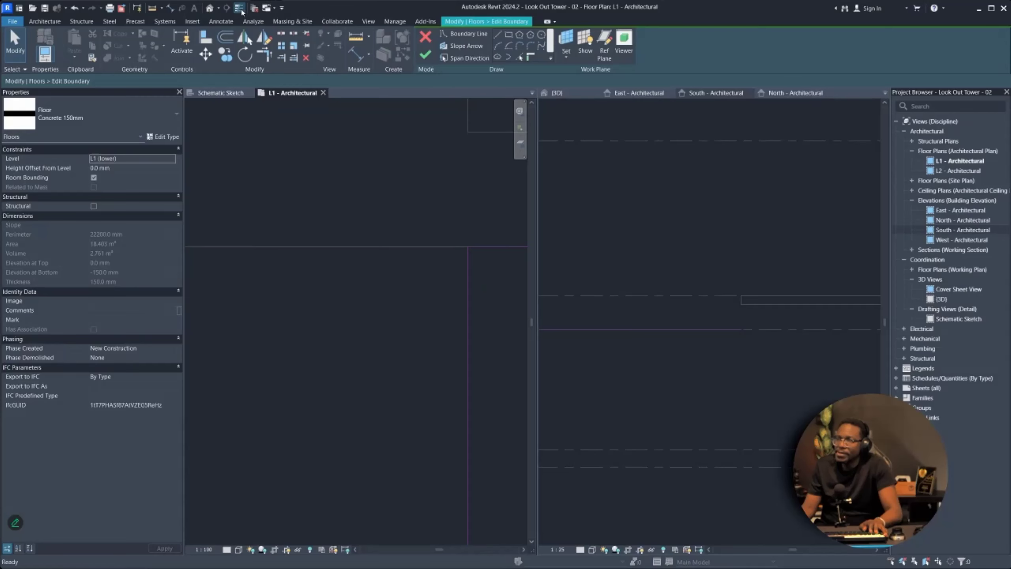
{"action": "scroll", "coordinate": [360, 261], "scroll_direction": "down", "scroll_amount": 6}
{"action": "scroll", "coordinate": [412, 265], "scroll_direction": "up", "scroll_amount": 1}
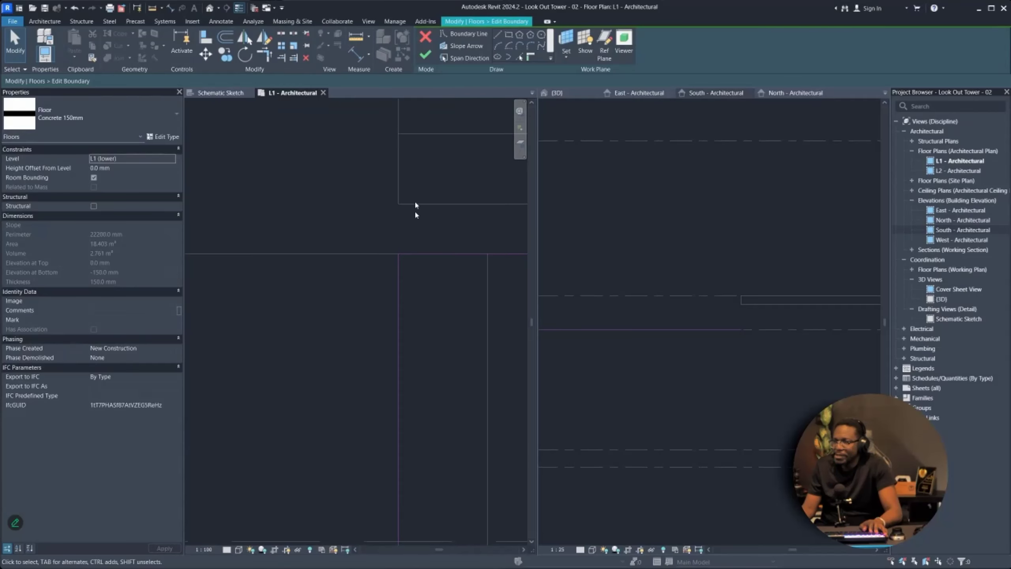
{"action": "left_click", "coordinate": [239, 11]}
{"action": "middle_click_drag", "start_coordinate": [456, 292], "coordinate": [291, 295]}
{"action": "scroll", "coordinate": [407, 287], "scroll_direction": "down", "scroll_amount": 2}
{"action": "key", "text": "t"}
{"action": "key", "text": "l"}
{"action": "scroll", "coordinate": [375, 287], "scroll_direction": "down", "scroll_amount": 5}
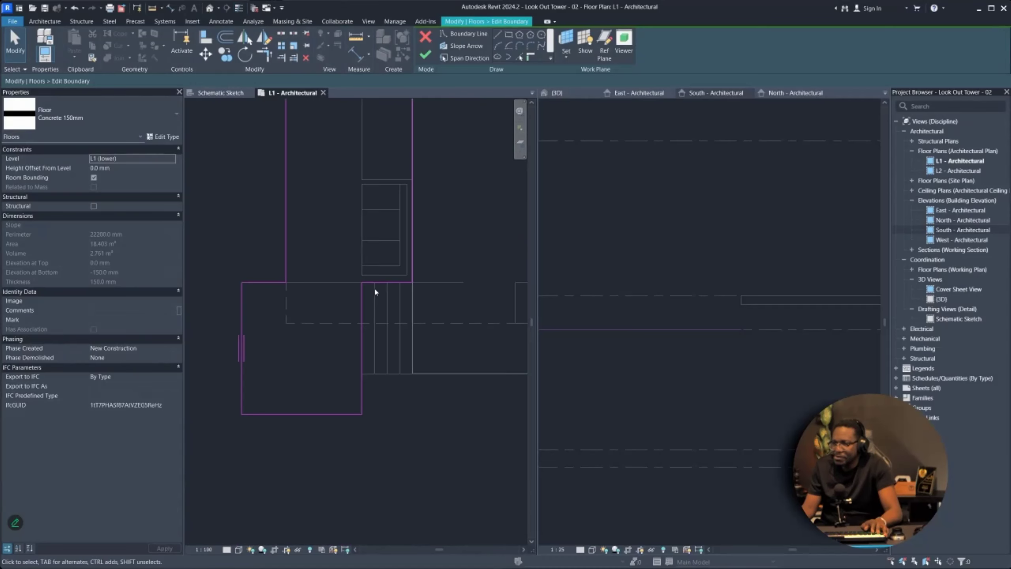
{"action": "middle_click_drag", "start_coordinate": [342, 226], "coordinate": [338, 315]}
{"action": "left_click", "coordinate": [425, 54]}
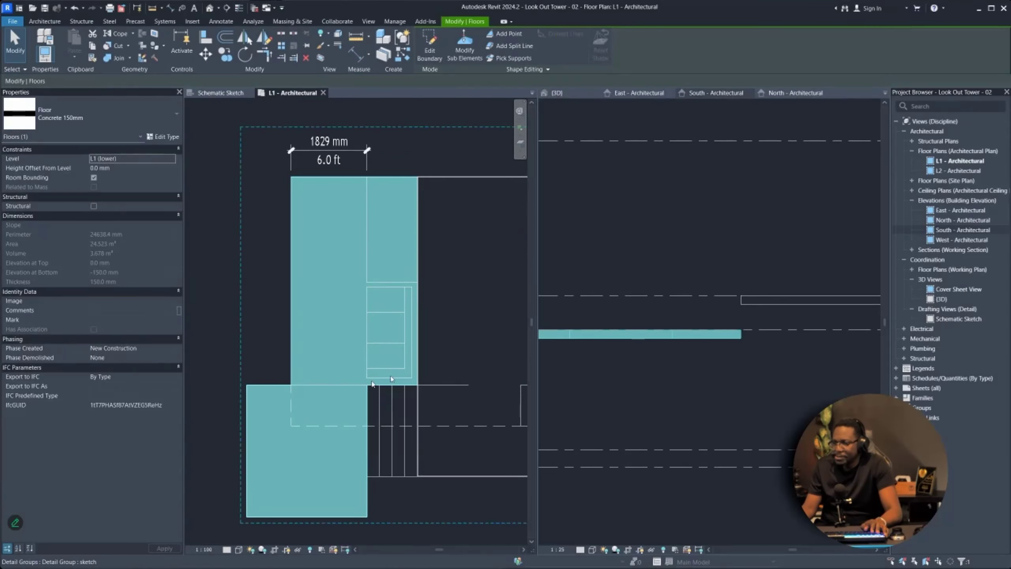
- Open the 3D view and examine the extended lower slab beside the upper slab
{"action": "left_click", "coordinate": [576, 95]}
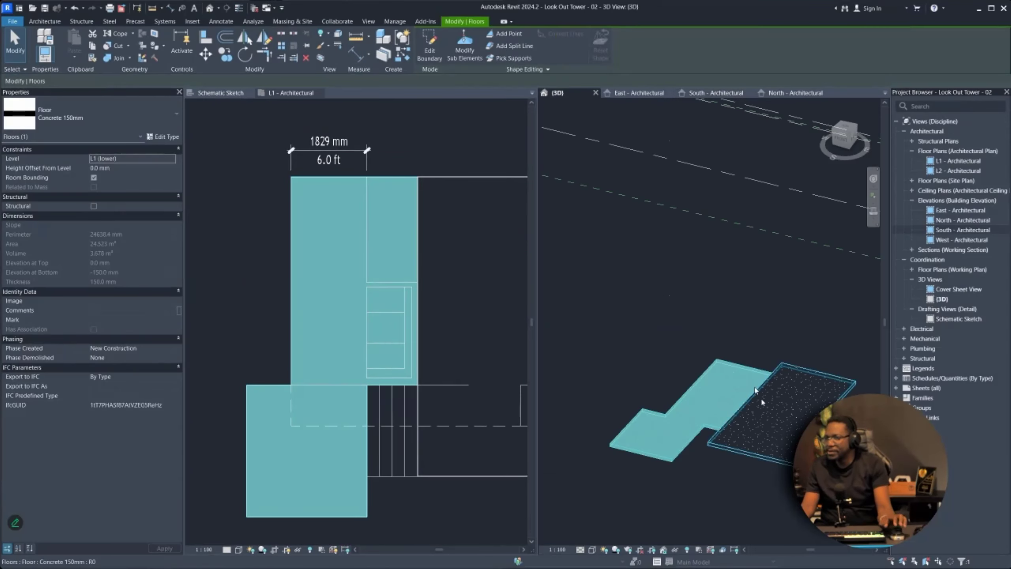
{"action": "left_click", "coordinate": [651, 419]}
{"action": "scroll", "coordinate": [651, 418], "scroll_direction": "up", "scroll_amount": 5}
{"action": "middle_click_drag", "start_coordinate": [644, 420], "coordinate": [790, 300], "text": "shift"}
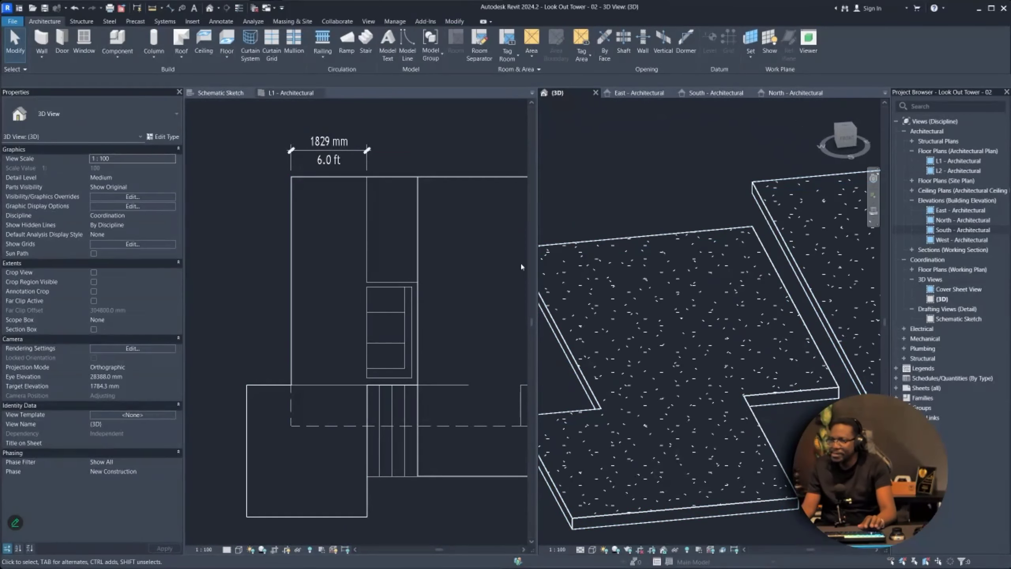
- Edit the lower slab's boundary again and sketch a rectangle over the strip above the tub, down to the tub surround's upper edge
{"action": "left_click", "coordinate": [700, 235]}
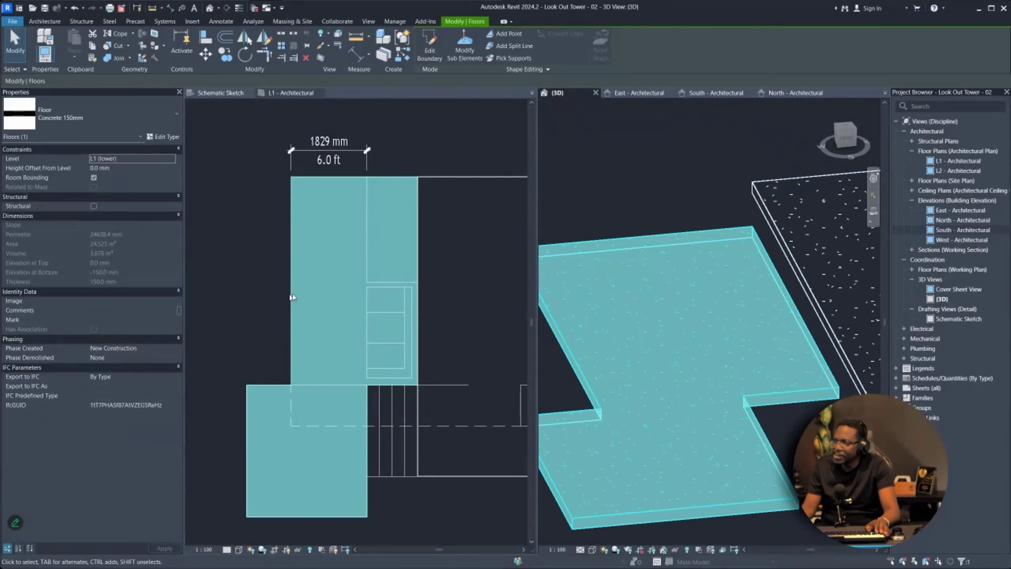
{"action": "scroll", "coordinate": [396, 279], "scroll_direction": "up", "scroll_amount": 3}
{"action": "scroll", "coordinate": [356, 296], "scroll_direction": "down", "scroll_amount": 2}
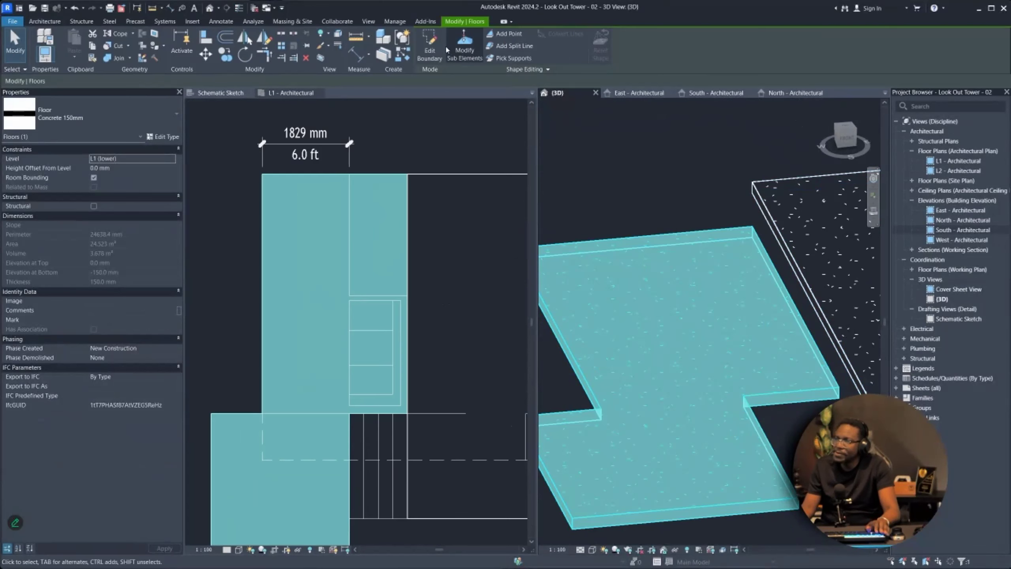
{"action": "left_click", "coordinate": [430, 46]}
{"action": "scroll", "coordinate": [370, 240], "scroll_direction": "up", "scroll_amount": 2}
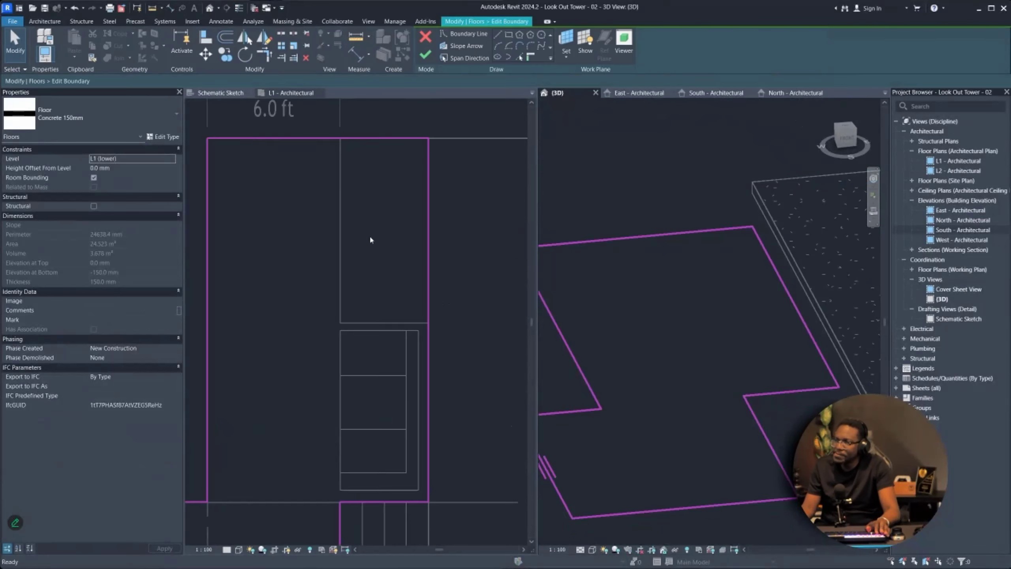
{"action": "left_click", "coordinate": [510, 35]}
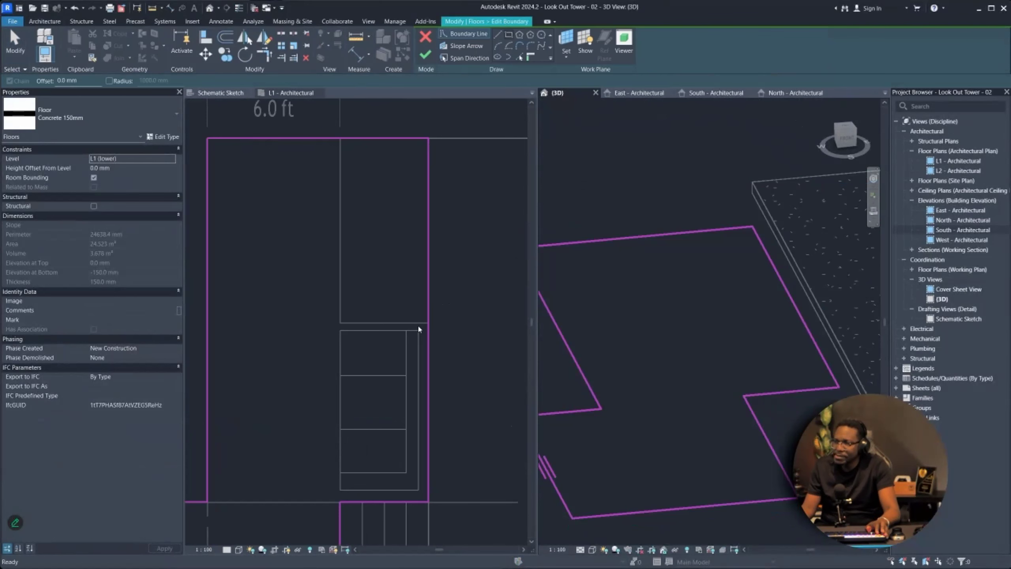
{"action": "left_click", "coordinate": [341, 138]}
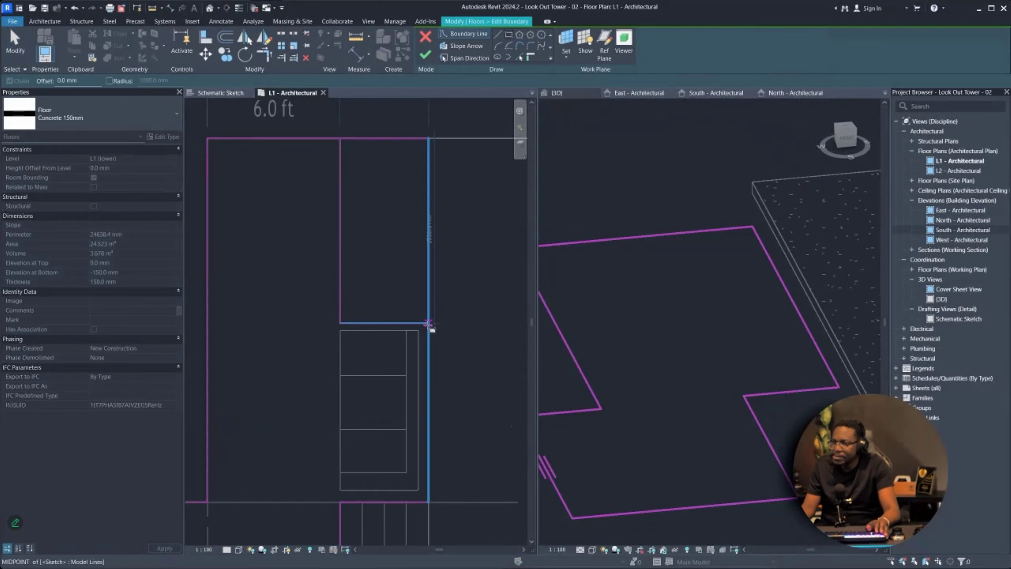
{"action": "left_click", "coordinate": [429, 323]}
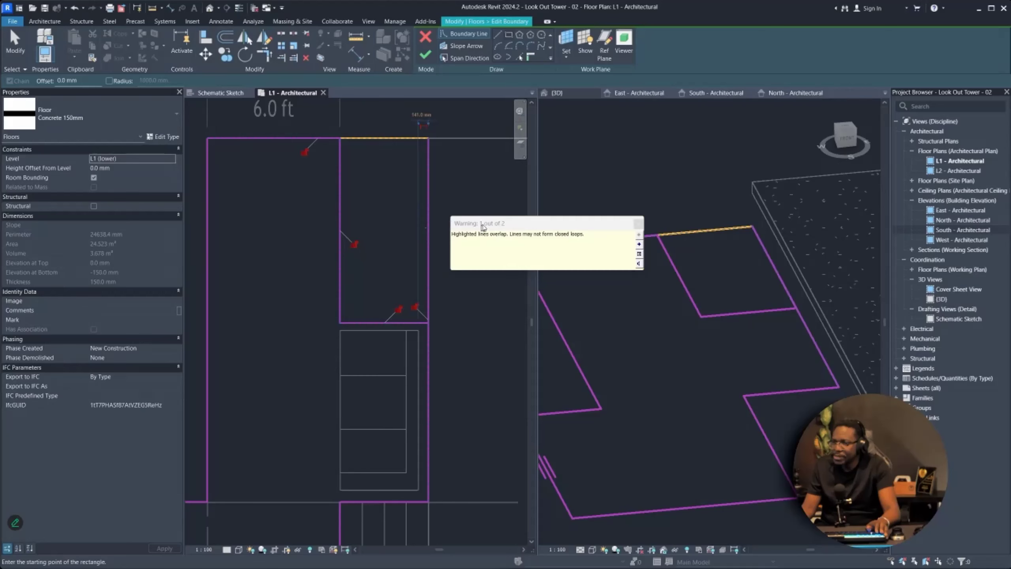
{"action": "key", "text": "Escape"}
{"action": "key", "text": "Escape"}
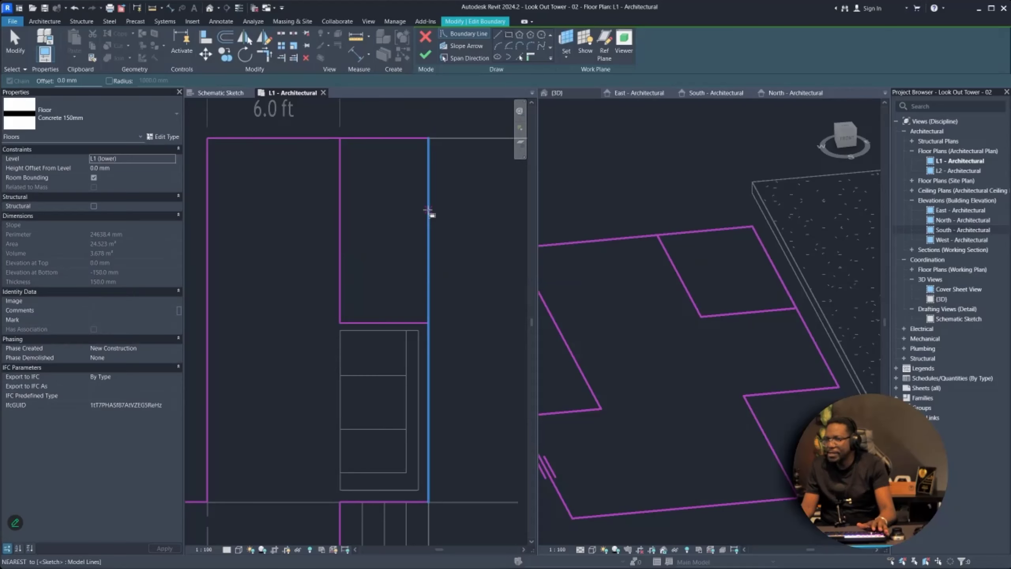
{"action": "left_click", "coordinate": [15, 39]}
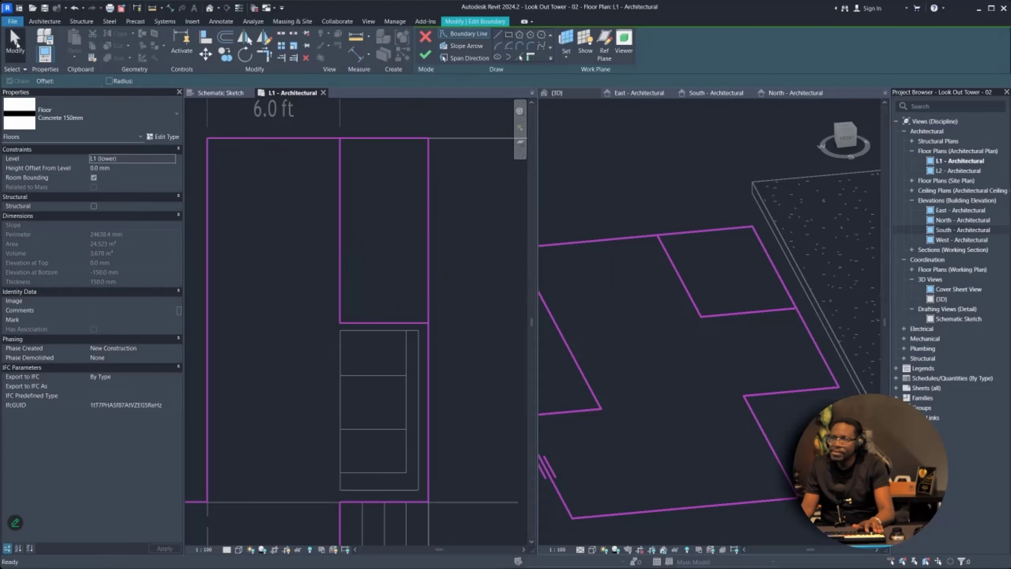
- Delete the boundary line across the strip's top, shorten the right boundary to the tub surround's upper edge, and finish the boundary edit
{"action": "left_click", "coordinate": [414, 144]}
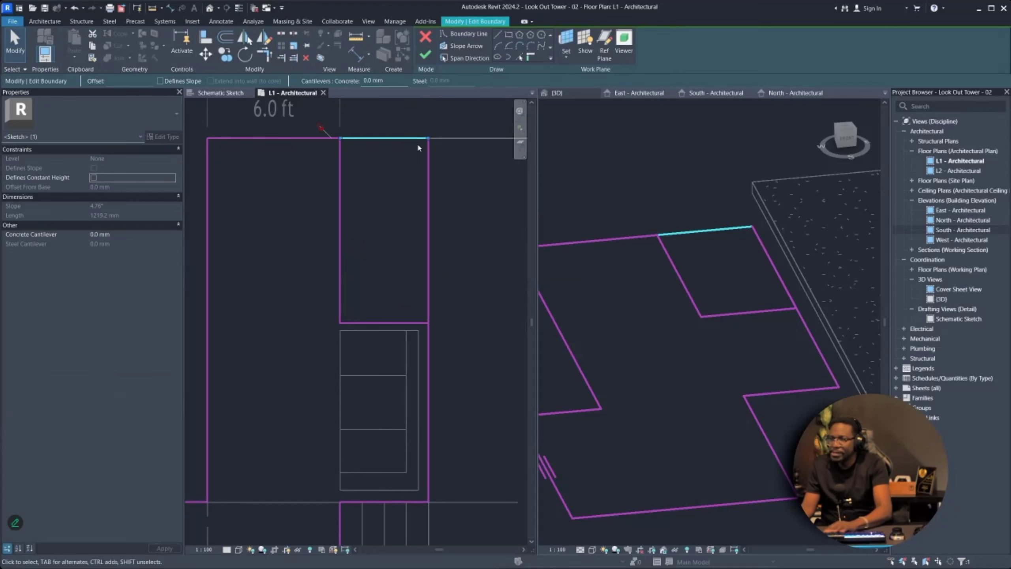
{"action": "key", "text": "Delete"}
{"action": "left_click", "coordinate": [428, 170]}
{"action": "left_click_drag", "start_coordinate": [430, 139], "coordinate": [429, 323]}
{"action": "left_click", "coordinate": [449, 326]}
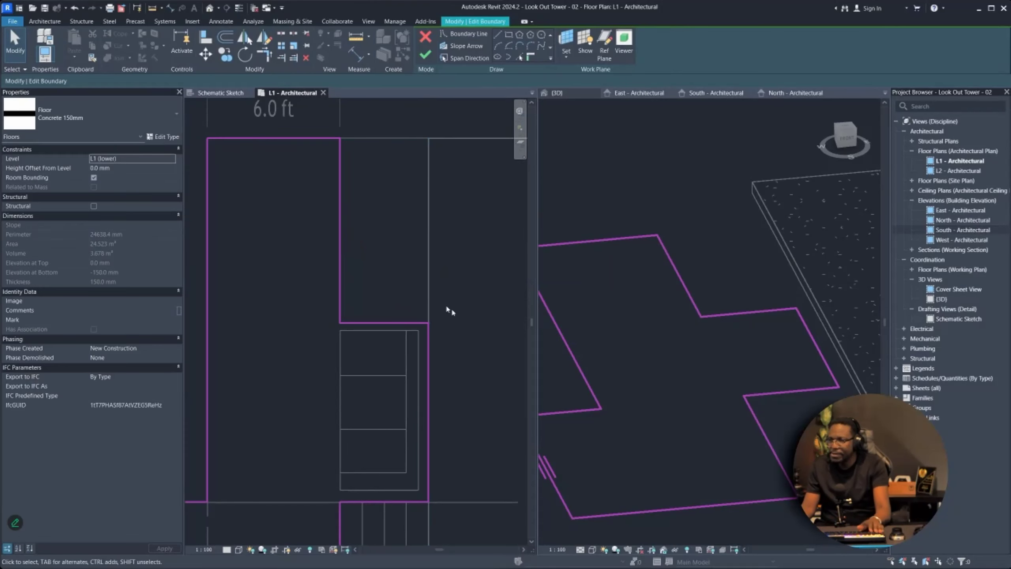
{"action": "left_click", "coordinate": [425, 55]}
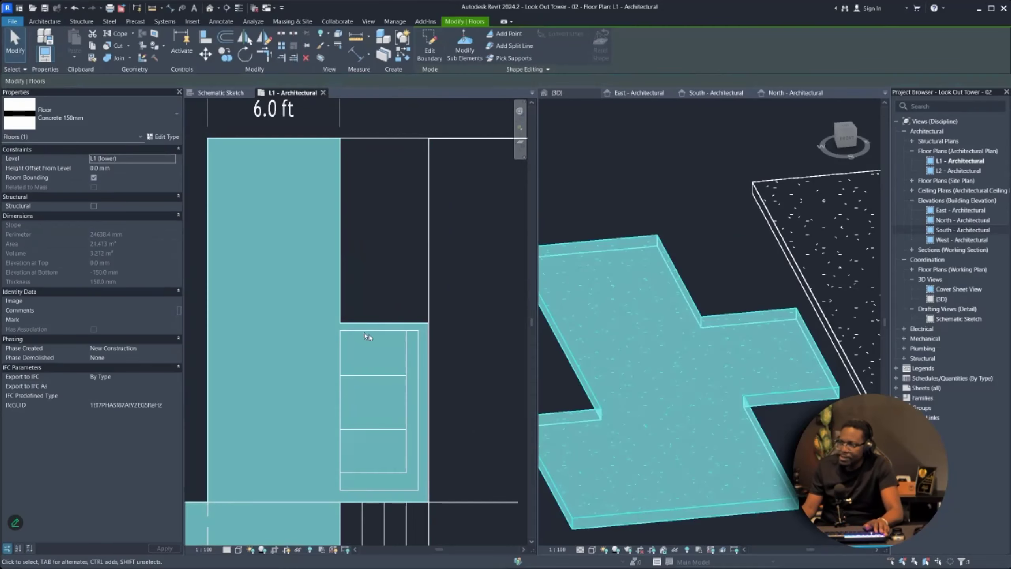
- Examine the footprints of the lower and upper slabs in the L1 plan and 3D view, selecting the upper slab
{"action": "scroll", "coordinate": [371, 235], "scroll_direction": "down", "scroll_amount": 3}
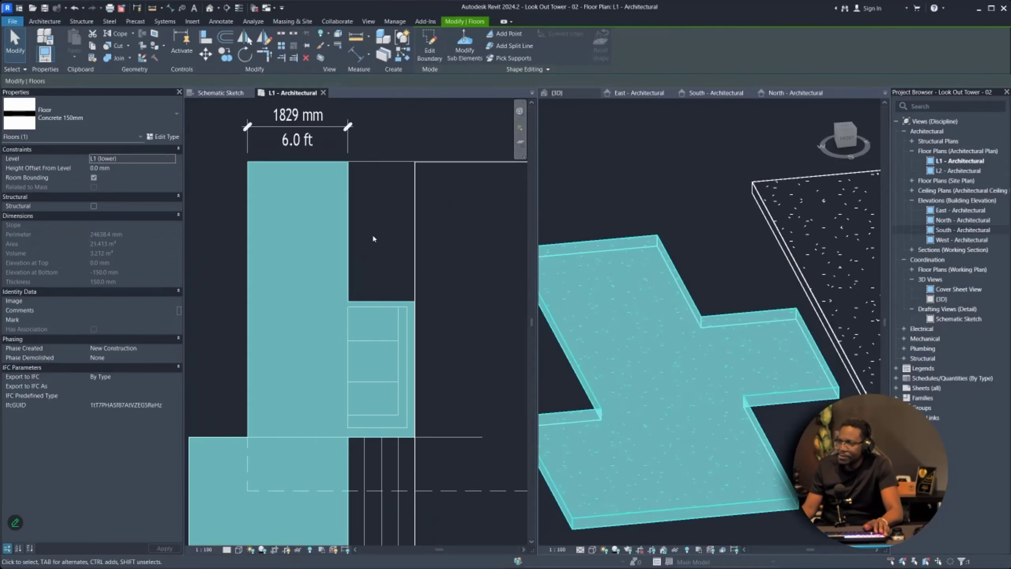
{"action": "left_click", "coordinate": [765, 233]}
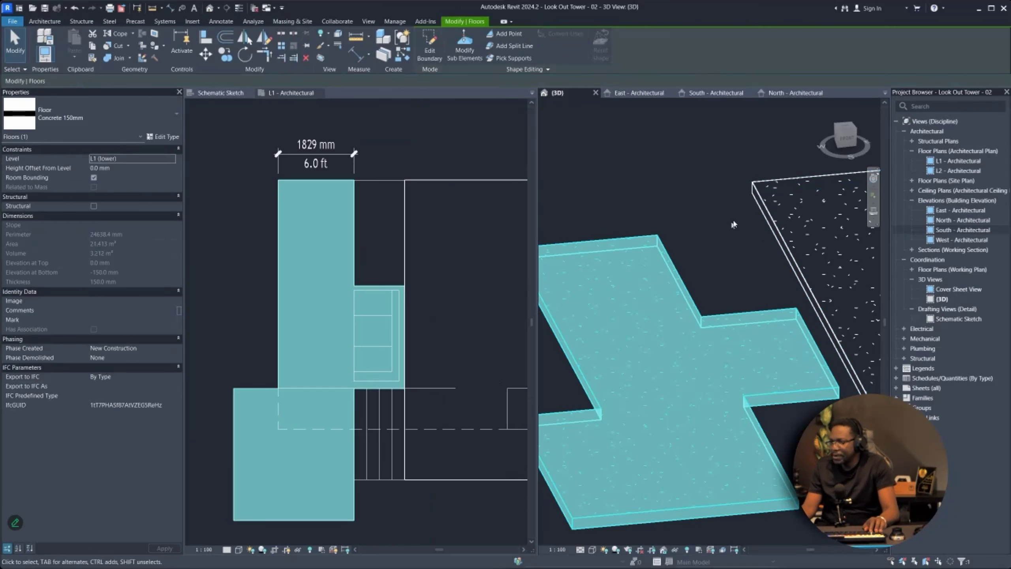
{"action": "middle_click_drag", "start_coordinate": [385, 308], "coordinate": [342, 257]}
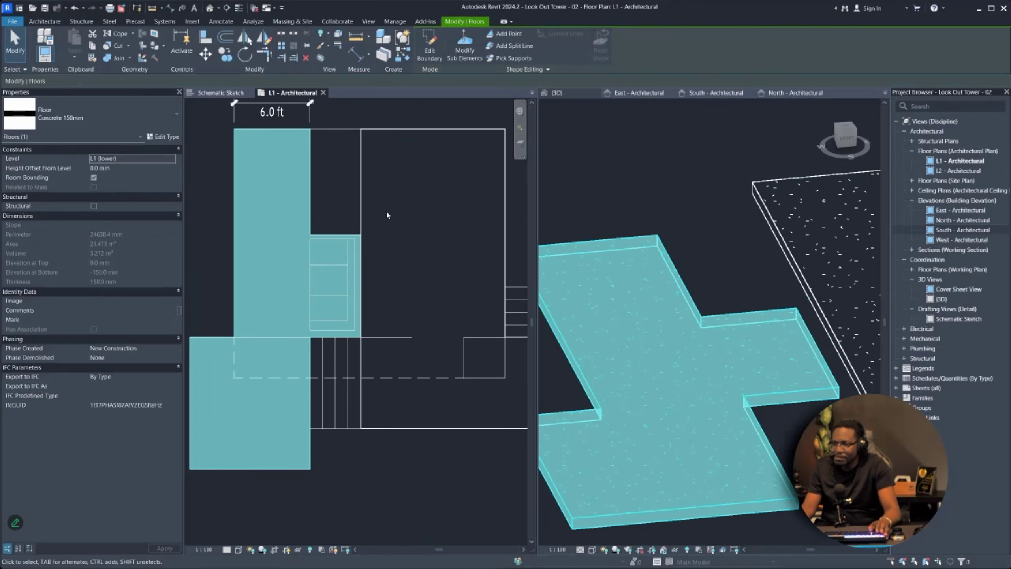
{"action": "scroll", "coordinate": [387, 218], "scroll_direction": "down", "scroll_amount": 3}
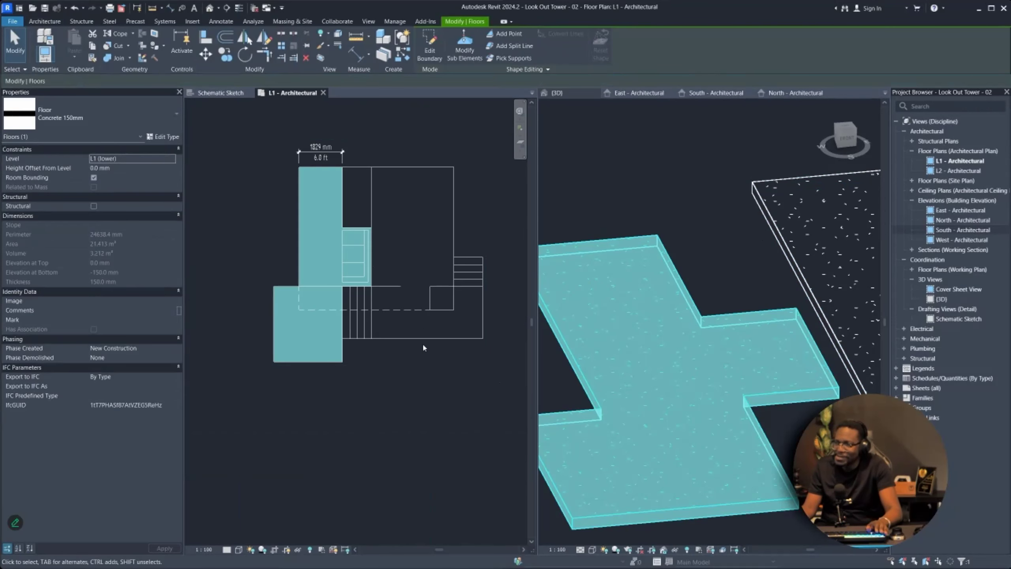
{"action": "left_click", "coordinate": [440, 342]}
{"action": "left_click", "coordinate": [455, 185]}
{"action": "key", "text": "Escape"}
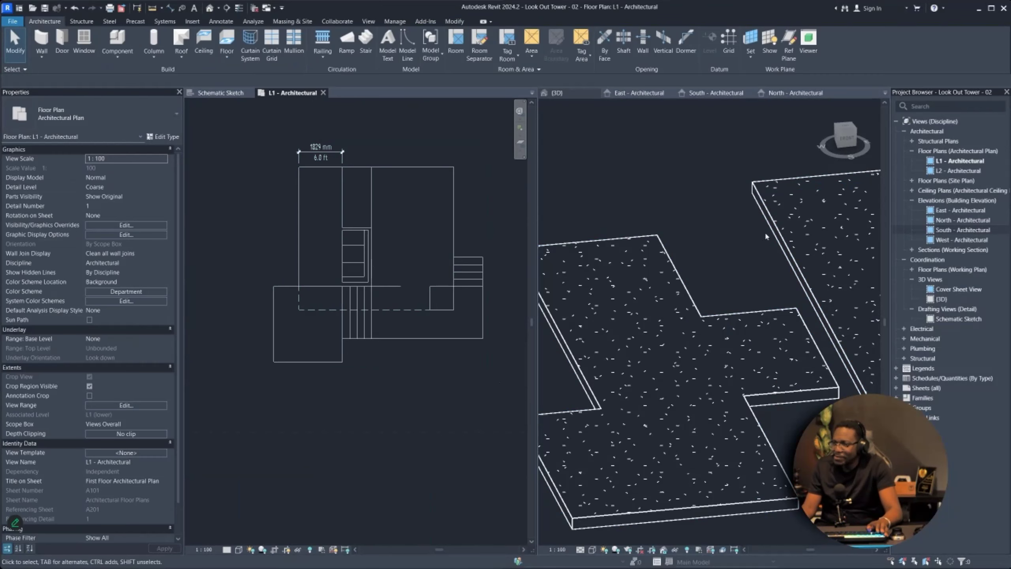
{"action": "left_click", "coordinate": [777, 233]}
{"action": "left_click", "coordinate": [785, 237]}
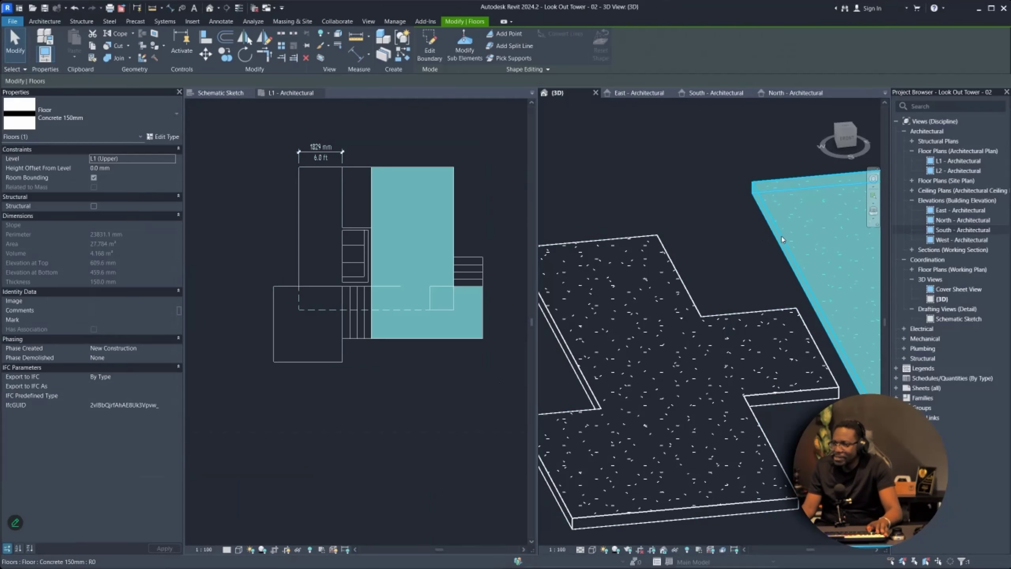
{"action": "scroll", "coordinate": [476, 297], "scroll_direction": "up", "scroll_amount": 3}
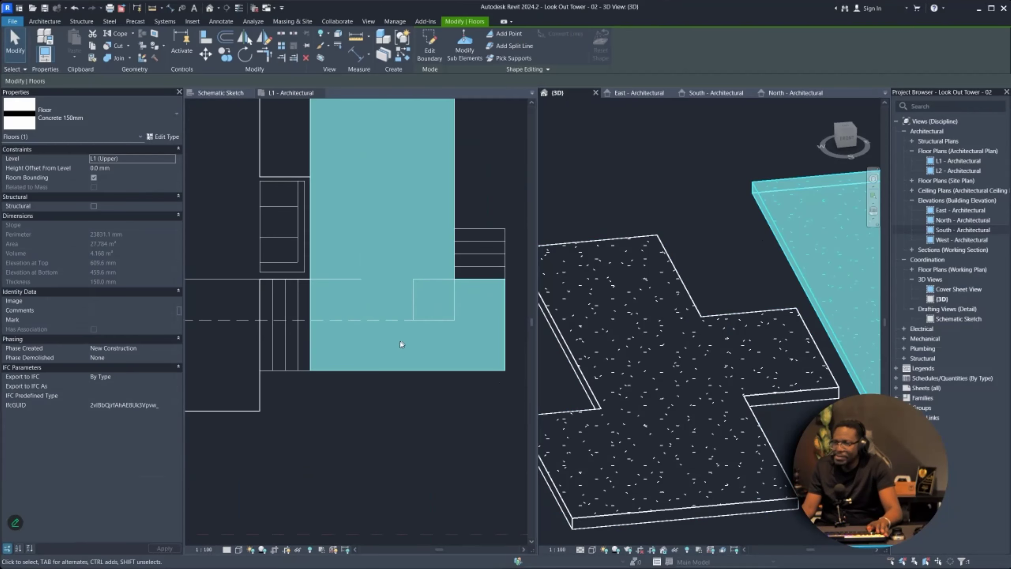
{"action": "scroll", "coordinate": [401, 344], "scroll_direction": "down", "scroll_amount": 3}
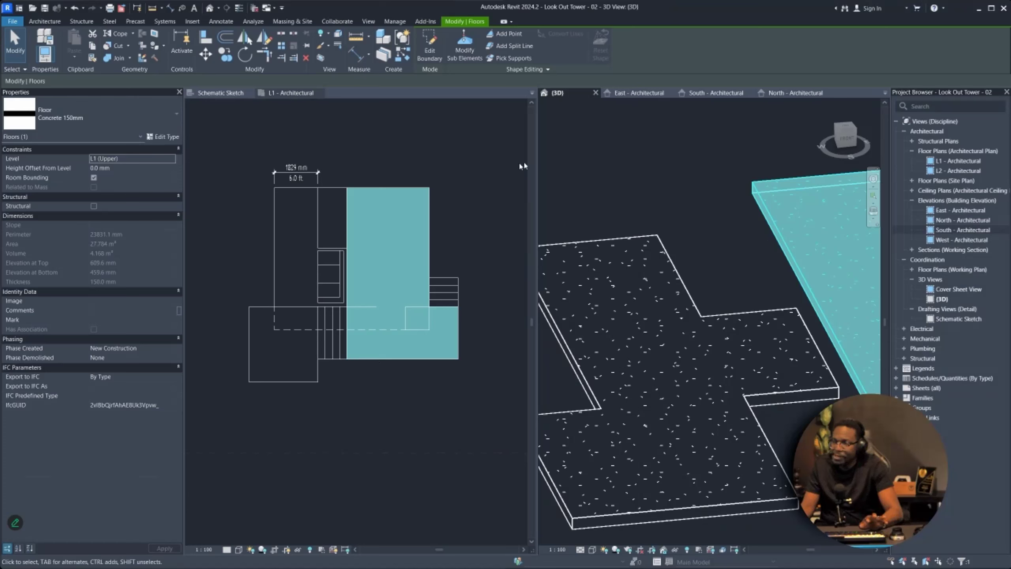
{"action": "scroll", "coordinate": [396, 283], "scroll_direction": "down", "scroll_amount": 2}
{"action": "left_click", "coordinate": [421, 358]}
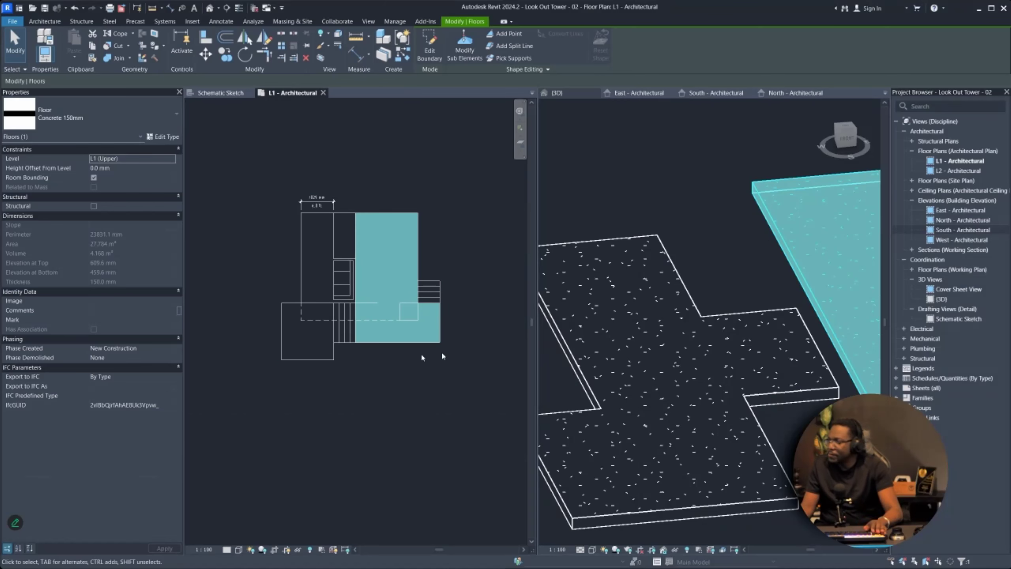
- Open the schematic sketch and examine the columns, foundations and height dimensions below the lower slab in the elevation
{"action": "key", "text": "Escape"}
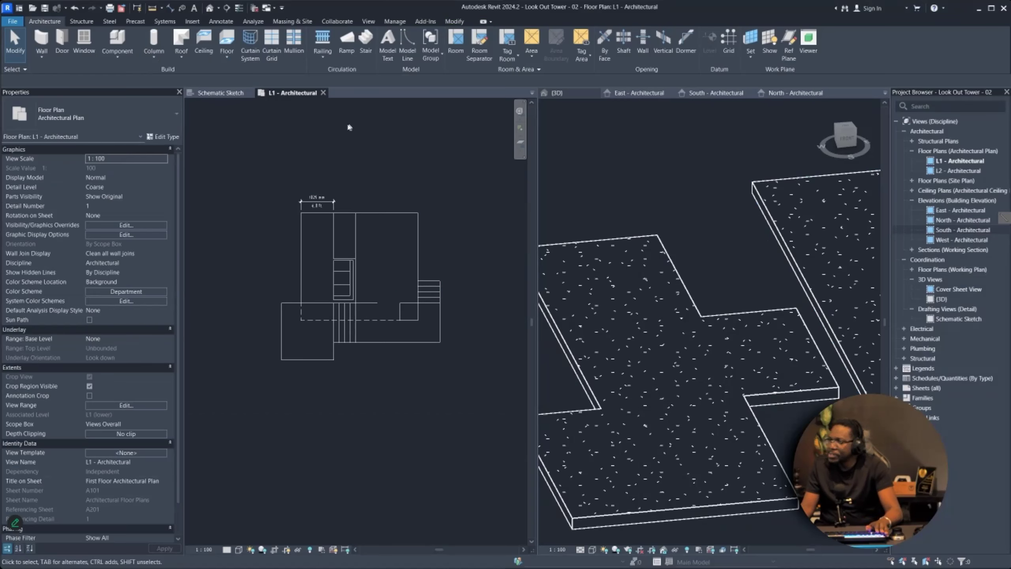
{"action": "left_click", "coordinate": [221, 93]}
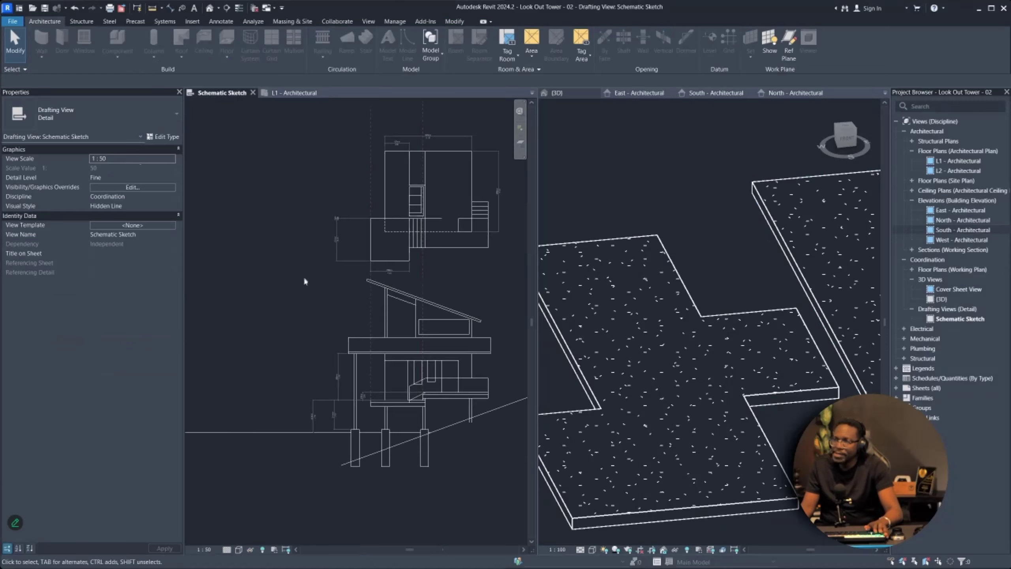
{"action": "scroll", "coordinate": [329, 353], "scroll_direction": "up", "scroll_amount": 2}
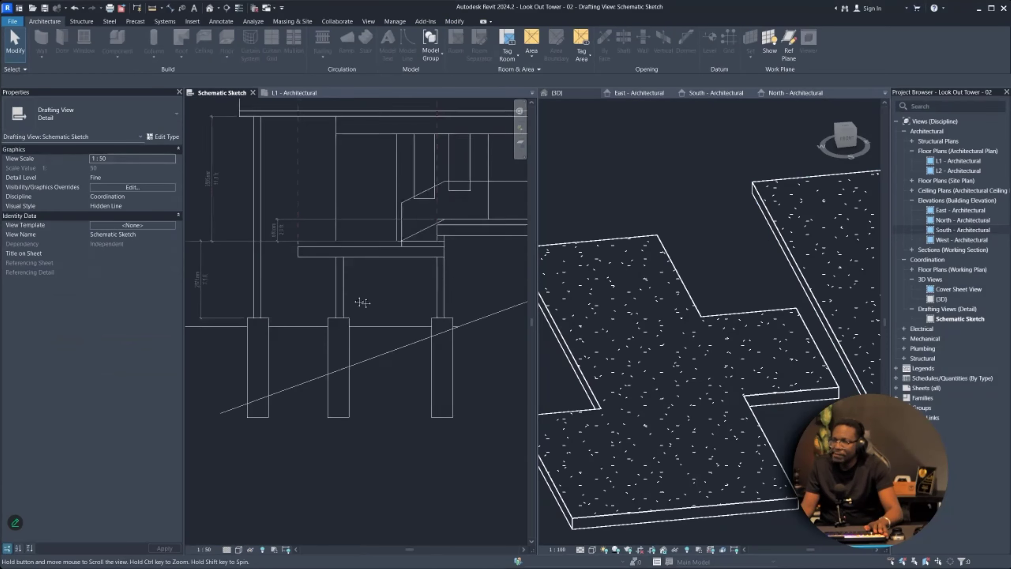
{"action": "scroll", "coordinate": [303, 249], "scroll_direction": "up", "scroll_amount": 2}
{"action": "middle_click_drag", "start_coordinate": [255, 336], "coordinate": [454, 305]}
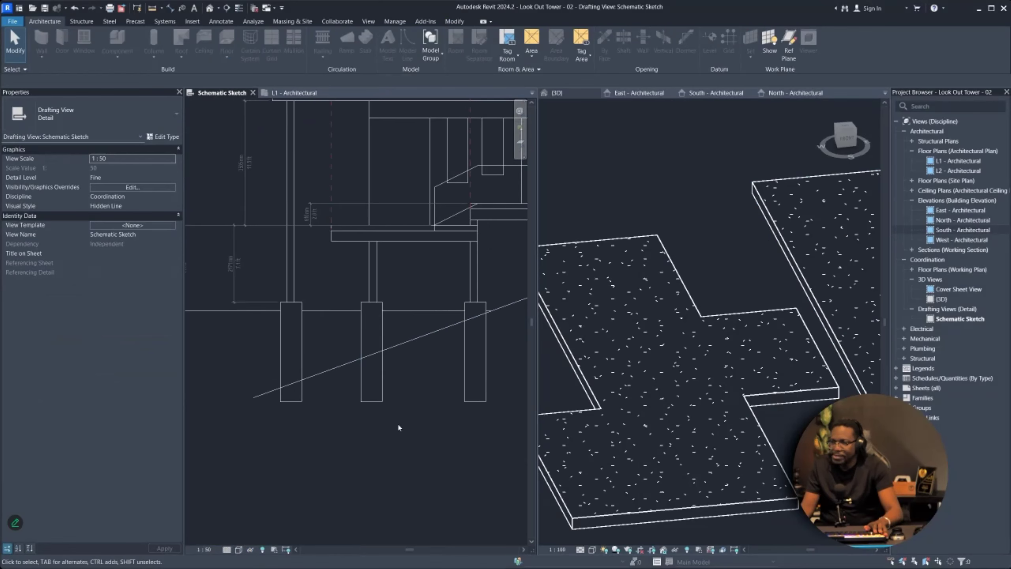
{"action": "scroll", "coordinate": [474, 336], "scroll_direction": "down", "scroll_amount": 3}
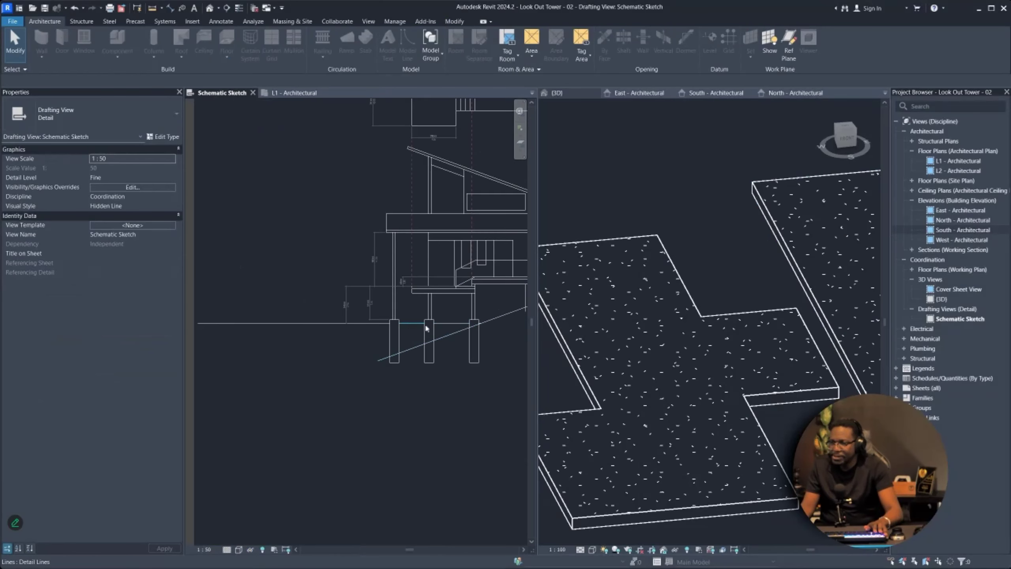
{"action": "scroll", "coordinate": [408, 329], "scroll_direction": "up", "scroll_amount": 3}
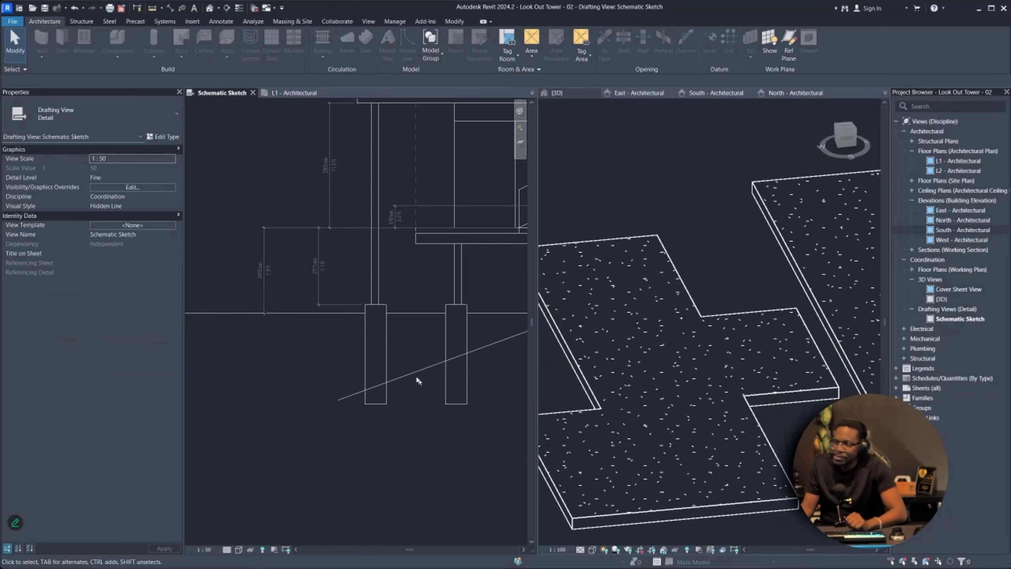
- Switch to the Miro board and place a copy of the dashed water line level at the top of the foundations
{"action": "key", "text": "alt+Tab"}
{"action": "scroll", "coordinate": [263, 414], "scroll_direction": "up", "scroll_amount": 5}
{"action": "scroll", "coordinate": [263, 415], "scroll_direction": "up", "scroll_amount": 5}
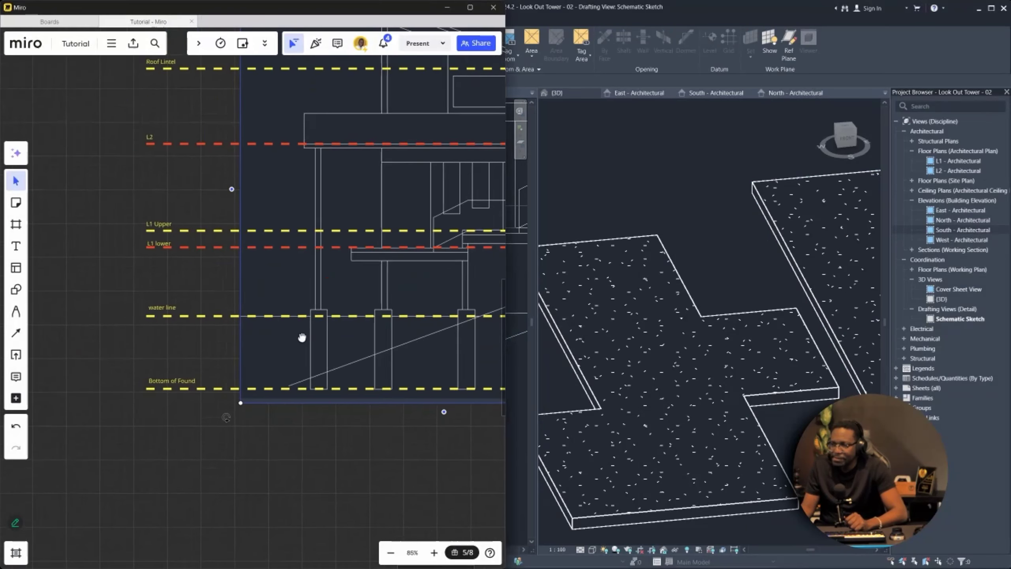
{"action": "scroll", "coordinate": [146, 313], "scroll_direction": "up", "scroll_amount": 3}
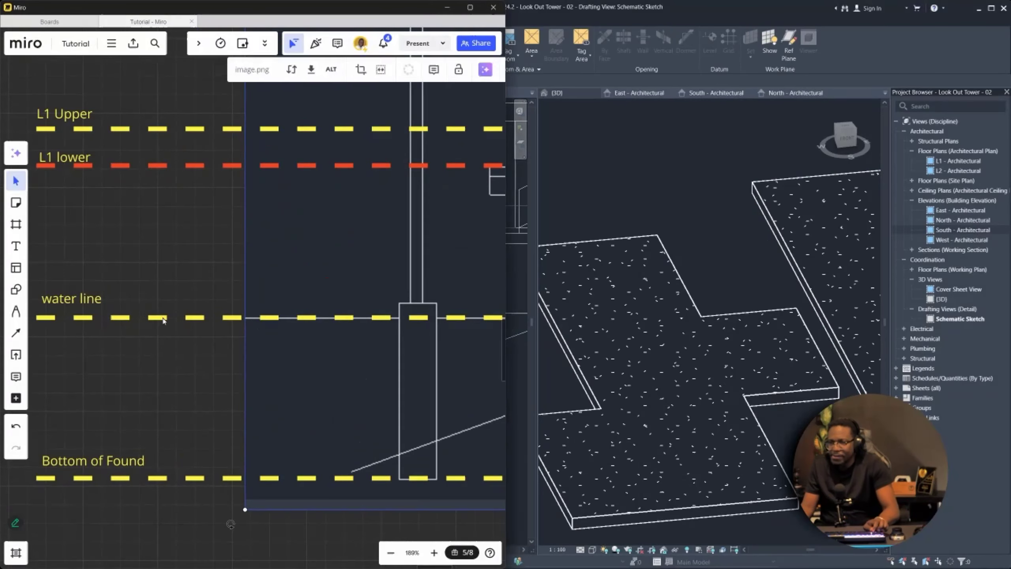
{"action": "left_click", "coordinate": [148, 291]}
{"action": "left_click_drag", "start_coordinate": [154, 299], "coordinate": [289, 301], "text": "alt"}
- Copy the "Bottom of Found" label beside the new dashed line and change the copy's text to "Top of Found"
{"action": "scroll", "coordinate": [251, 299], "scroll_direction": "down", "scroll_amount": 3}
{"action": "left_click_drag", "start_coordinate": [150, 421], "coordinate": [222, 295], "text": "alt"}
{"action": "scroll", "coordinate": [196, 290], "scroll_direction": "up", "scroll_amount": 6}
{"action": "double_click", "coordinate": [196, 292]}
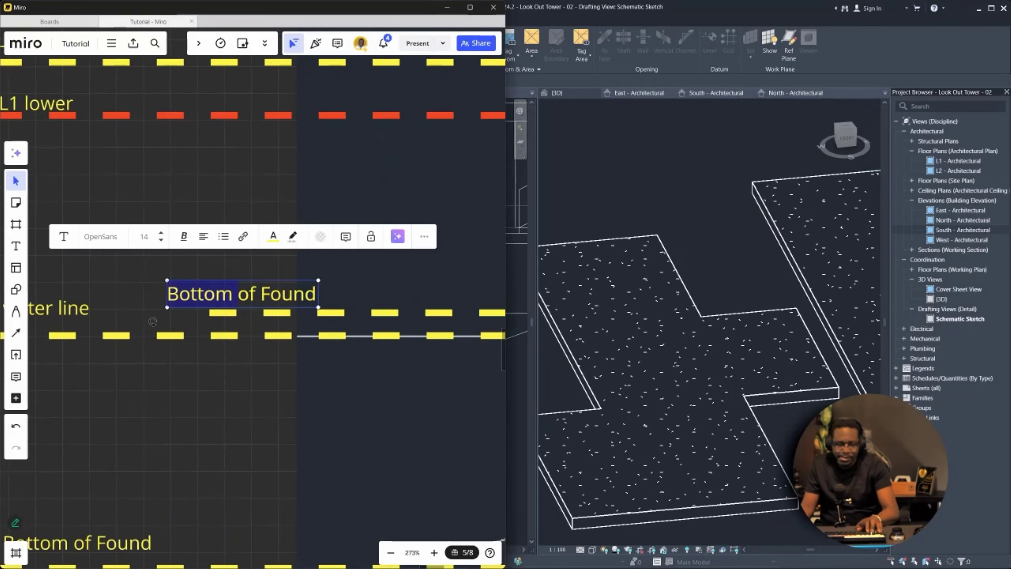
{"action": "type", "text": "Top"}
{"action": "left_click", "coordinate": [243, 405]}
{"action": "scroll", "coordinate": [198, 218], "scroll_direction": "down", "scroll_amount": 8}
{"action": "scroll", "coordinate": [271, 314], "scroll_direction": "up", "scroll_amount": 1}
{"action": "middle_click_drag", "start_coordinate": [379, 305], "coordinate": [331, 292]}
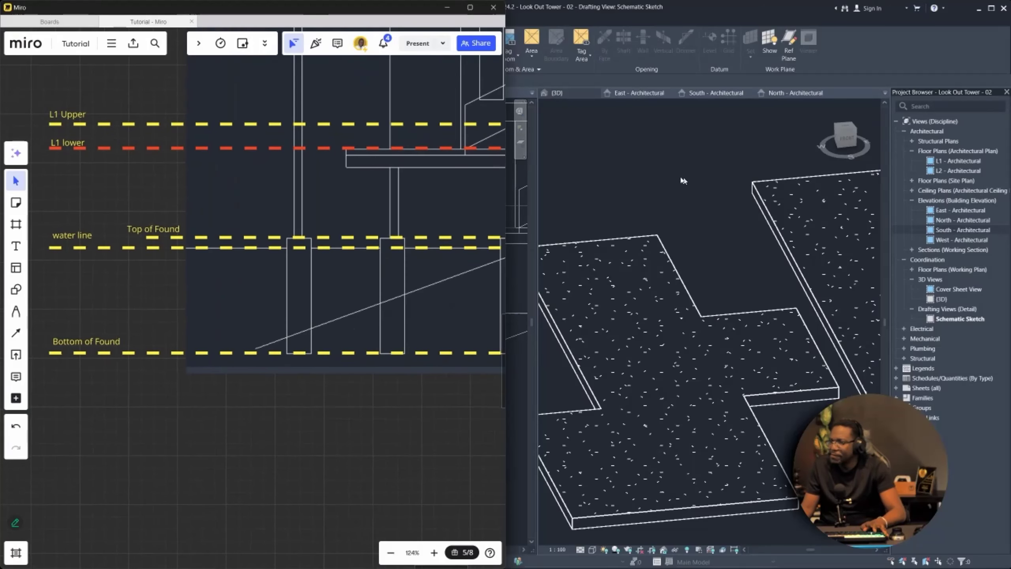
- Return to Revit's 3D view and delete the scope box surrounding the model
{"action": "left_click", "coordinate": [520, 260]}
{"action": "scroll", "coordinate": [633, 230], "scroll_direction": "down", "scroll_amount": 4}
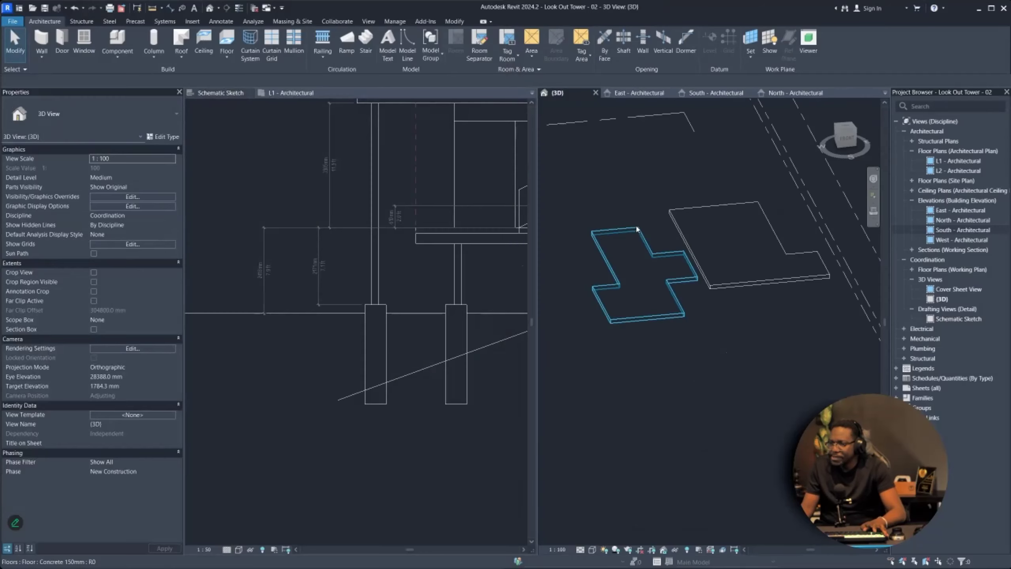
{"action": "mouse_move", "coordinate": [697, 286]}
{"action": "middle_mouse_down"}
{"action": "mouse_move", "coordinate": [700, 303]}
{"action": "mouse_move", "coordinate": [682, 321]}
{"action": "mouse_move", "coordinate": [776, 311]}
{"action": "mouse_move", "coordinate": [803, 296]}
{"action": "mouse_move", "coordinate": [679, 299]}
{"action": "mouse_move", "coordinate": [763, 286]}
{"action": "mouse_move", "coordinate": [748, 299]}
{"action": "mouse_move", "coordinate": [607, 270]}
{"action": "middle_mouse_up"}
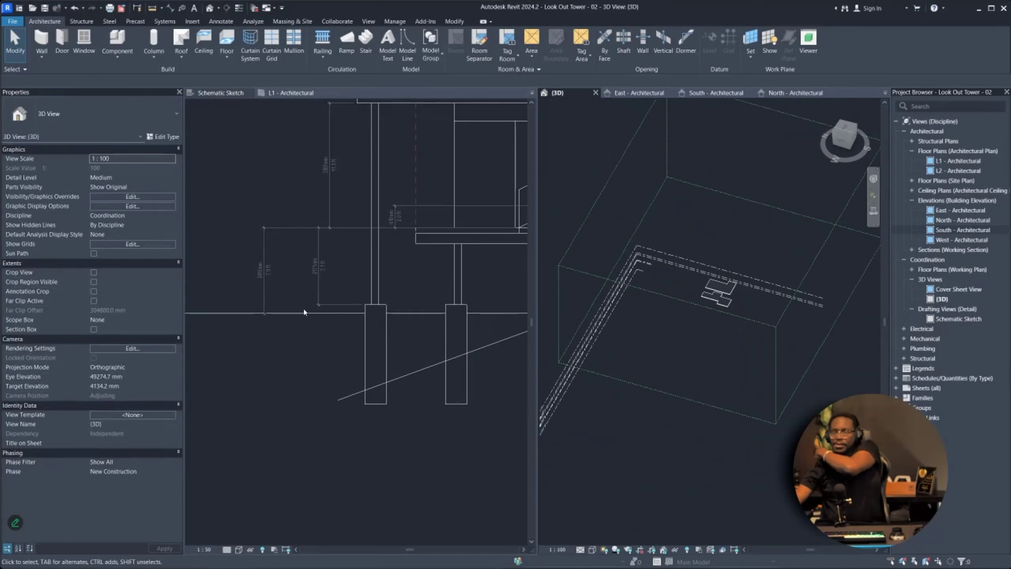
{"action": "middle_click_drag", "start_coordinate": [766, 349], "coordinate": [579, 247], "text": "shift"}
{"action": "left_click", "coordinate": [760, 323]}
{"action": "key", "text": "Delete"}
- Pull in the edges of the Bottom of Found level so its plane sits closer around the two slabs
{"action": "left_click_drag", "start_coordinate": [601, 249], "coordinate": [717, 434]}
{"action": "middle_click_drag", "start_coordinate": [717, 434], "coordinate": [734, 409], "text": "shift"}
{"action": "left_click", "coordinate": [712, 354]}
{"action": "left_click_drag", "start_coordinate": [743, 458], "coordinate": [591, 152]}
{"action": "middle_click_drag", "start_coordinate": [705, 319], "coordinate": [693, 210], "text": "shift"}
{"action": "key", "text": "m"}
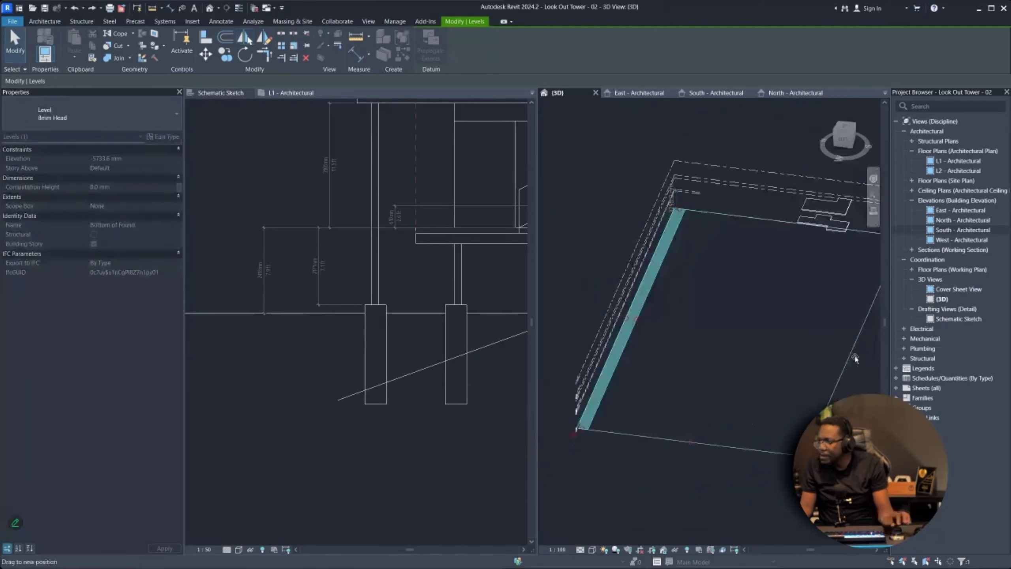
{"action": "left_click_drag", "start_coordinate": [853, 358], "coordinate": [816, 346]}
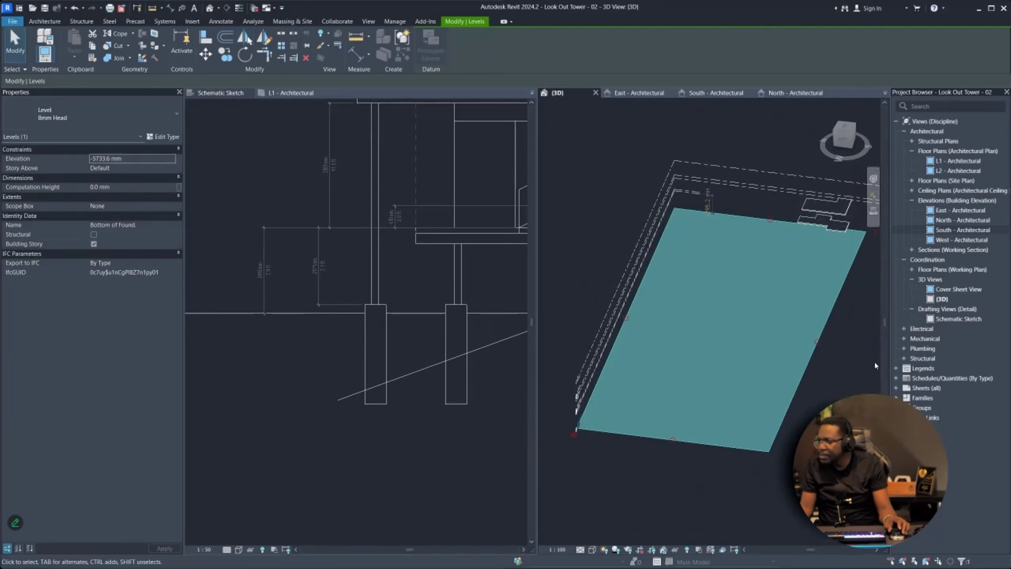
{"action": "mouse_move", "coordinate": [737, 339]}
{"action": "middle_mouse_down", "text": "shift"}
{"action": "mouse_move", "coordinate": [736, 329]}
{"action": "mouse_move", "coordinate": [751, 339]}
{"action": "middle_mouse_up", "text": "shift"}
{"action": "scroll", "coordinate": [792, 303], "scroll_direction": "down", "scroll_amount": 1}
{"action": "left_click_drag", "start_coordinate": [566, 322], "coordinate": [780, 331]}
{"action": "middle_click_drag", "start_coordinate": [780, 330], "coordinate": [703, 233], "text": "shift"}
- Shrink the Top of Found level's extents on its sides to a small plane around the slabs
{"action": "left_click", "coordinate": [809, 246]}
{"action": "left_click_drag", "start_coordinate": [713, 214], "coordinate": [588, 278]}
{"action": "middle_click_drag", "start_coordinate": [781, 282], "coordinate": [752, 264], "text": "shift"}
{"action": "left_click_drag", "start_coordinate": [735, 215], "coordinate": [719, 363]}
{"action": "middle_click_drag", "start_coordinate": [719, 364], "coordinate": [602, 343], "text": "shift"}
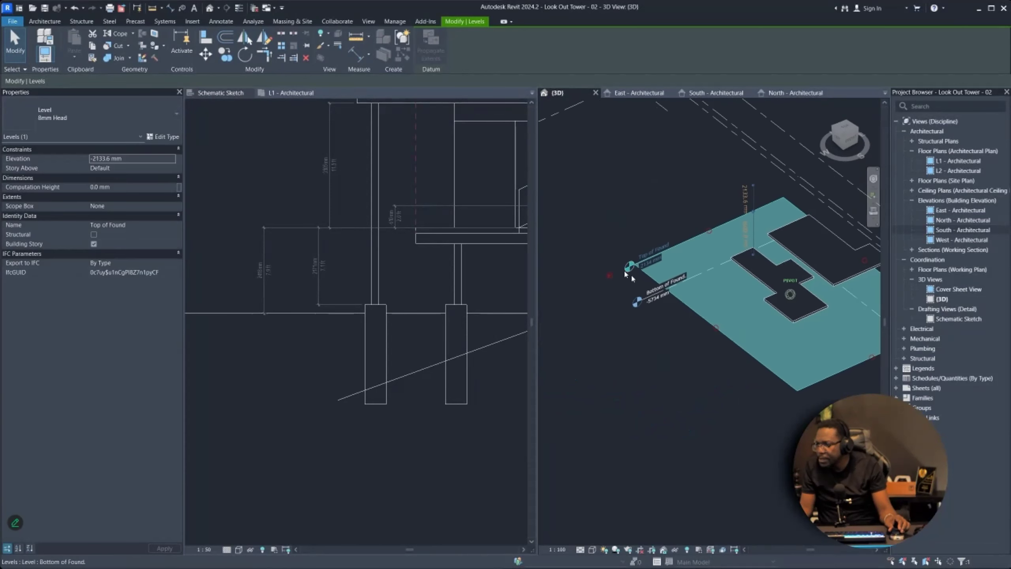
{"action": "middle_click_drag", "start_coordinate": [631, 274], "coordinate": [673, 343], "text": "shift"}
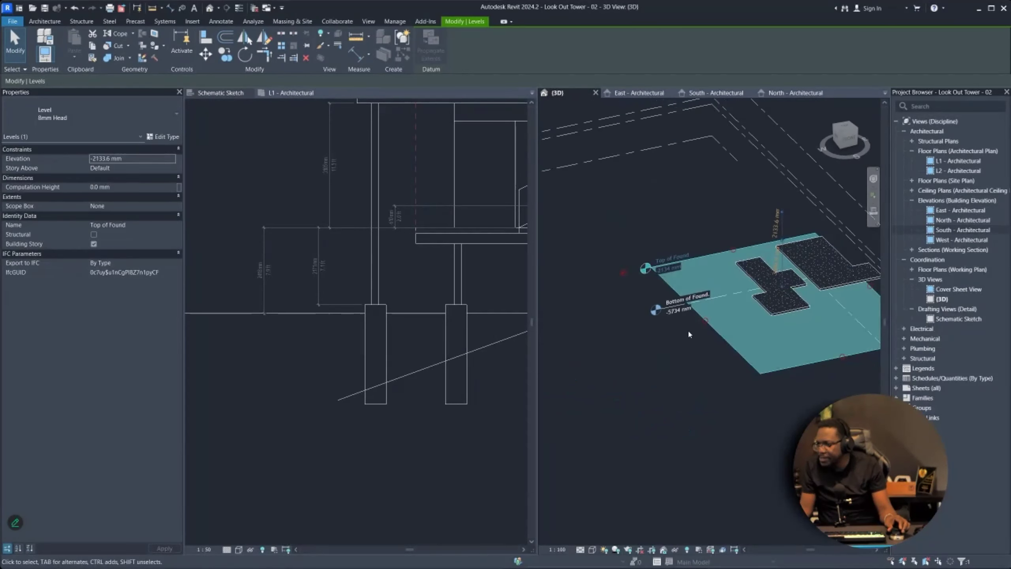
{"action": "left_click_drag", "start_coordinate": [698, 322], "coordinate": [711, 359]}
- Select the Water Line level, pull its oversized extents in toward the slabs, and deselect it
{"action": "left_click", "coordinate": [669, 315]}
{"action": "middle_click_drag", "start_coordinate": [609, 271], "coordinate": [641, 277], "text": "shift"}
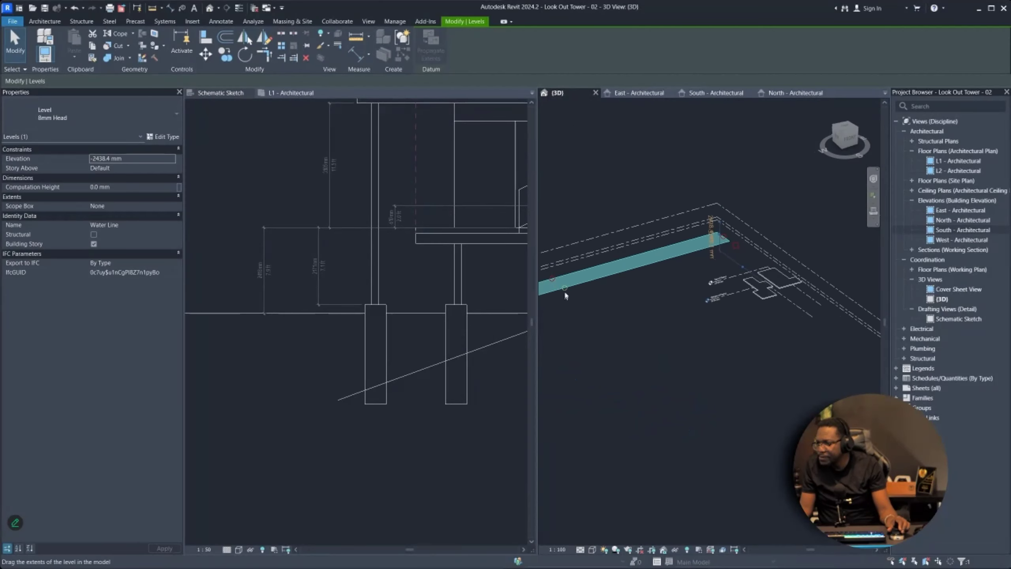
{"action": "middle_click_drag", "start_coordinate": [565, 295], "coordinate": [815, 312], "text": "shift"}
{"action": "key", "text": "Escape"}
- Adjust the L1 level extents around the two slabs and inspect the arranged level planes in 3D
{"action": "middle_click_drag", "start_coordinate": [700, 445], "coordinate": [658, 461], "text": "shift"}
{"action": "left_click", "coordinate": [835, 331]}
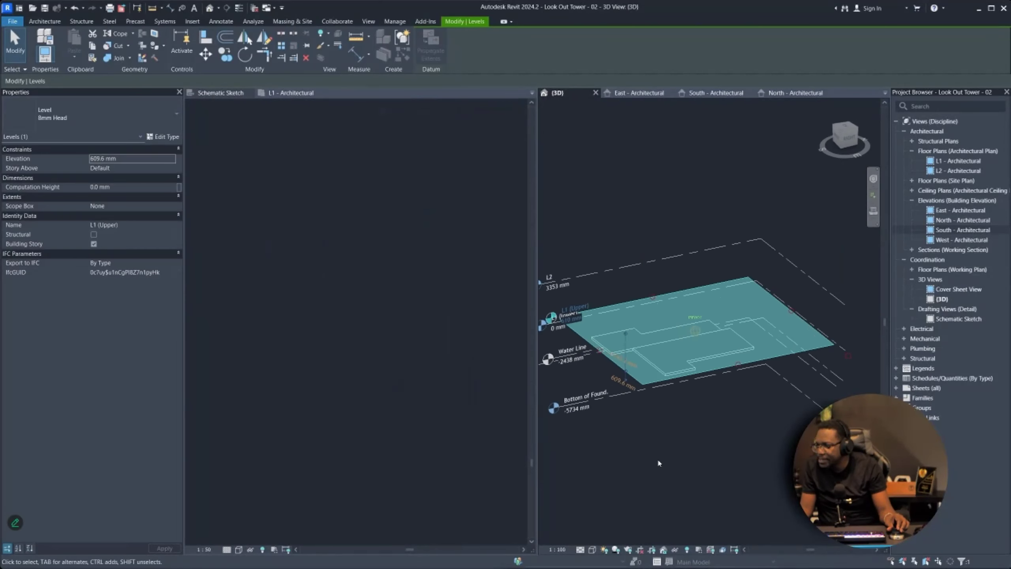
{"action": "left_click", "coordinate": [658, 460]}
{"action": "middle_click_drag", "start_coordinate": [627, 401], "coordinate": [601, 303]}
{"action": "left_click", "coordinate": [648, 327]}
{"action": "left_click", "coordinate": [603, 311]}
{"action": "left_click_drag", "start_coordinate": [602, 311], "coordinate": [646, 327]}
{"action": "middle_click_drag", "start_coordinate": [694, 323], "coordinate": [702, 405], "text": "shift"}
{"action": "left_click", "coordinate": [709, 373]}
{"action": "mouse_move", "coordinate": [711, 347]}
{"action": "middle_mouse_down", "text": "shift"}
{"action": "mouse_move", "coordinate": [725, 317]}
{"action": "mouse_move", "coordinate": [661, 292]}
{"action": "mouse_move", "coordinate": [676, 239]}
{"action": "middle_mouse_up", "text": "shift"}
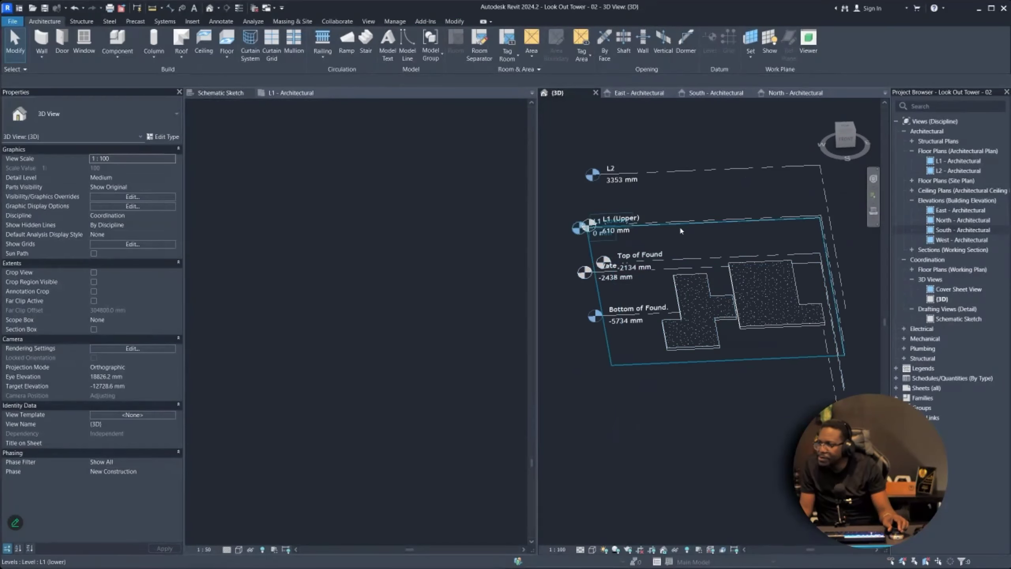
{"action": "mouse_move", "coordinate": [724, 408]}
{"action": "middle_mouse_down", "text": "shift"}
{"action": "mouse_move", "coordinate": [722, 366]}
{"action": "mouse_move", "coordinate": [701, 372]}
{"action": "mouse_move", "coordinate": [719, 386]}
{"action": "mouse_move", "coordinate": [718, 418]}
{"action": "middle_mouse_up", "text": "shift"}
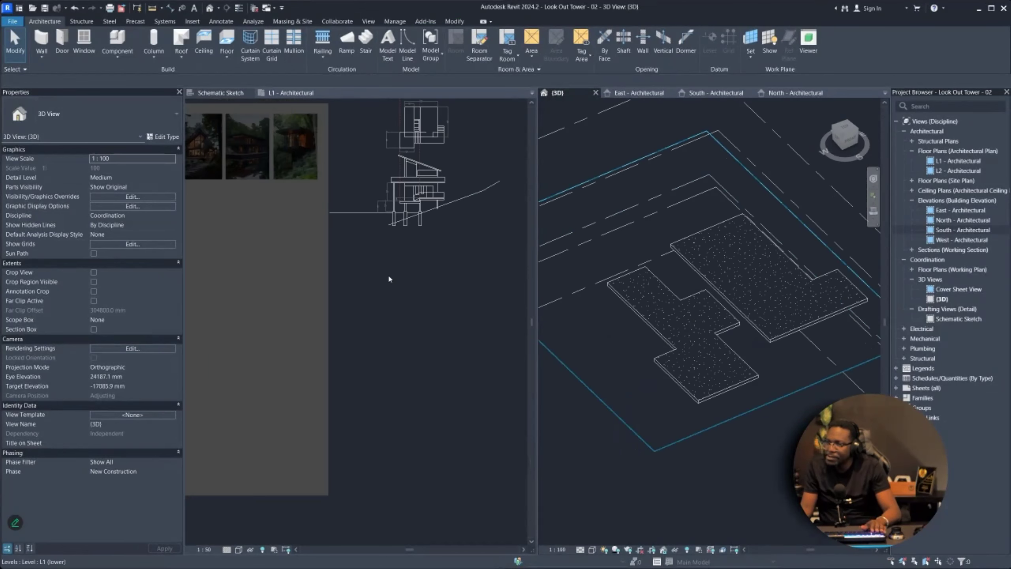
- Open the sketch detail group for editing in the L1 plan and select all its lines, excluding the 6.0 ft dimension
{"action": "left_click", "coordinate": [291, 93]}
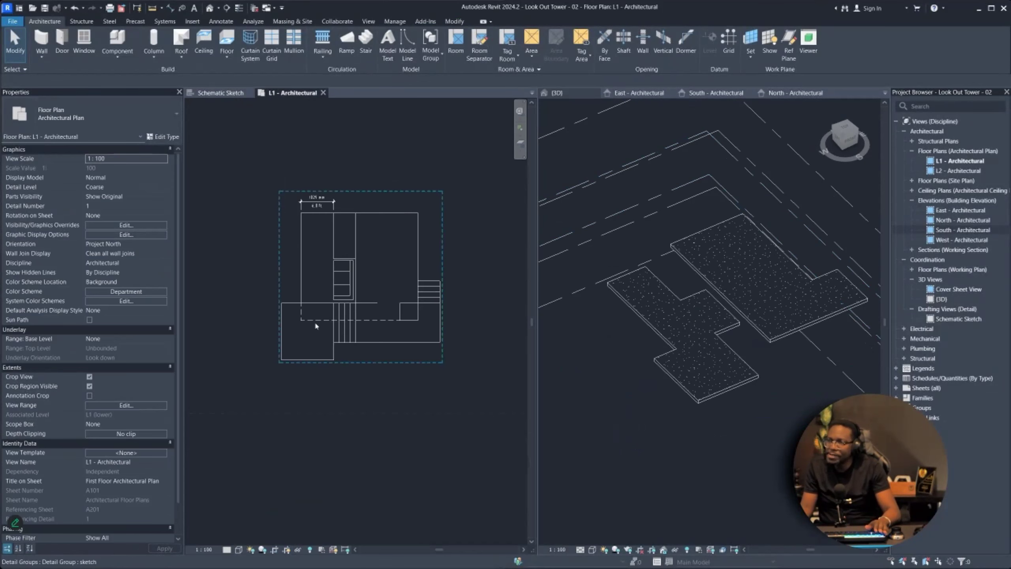
{"action": "scroll", "coordinate": [345, 292], "scroll_direction": "up", "scroll_amount": 3}
{"action": "scroll", "coordinate": [273, 418], "scroll_direction": "down", "scroll_amount": 5}
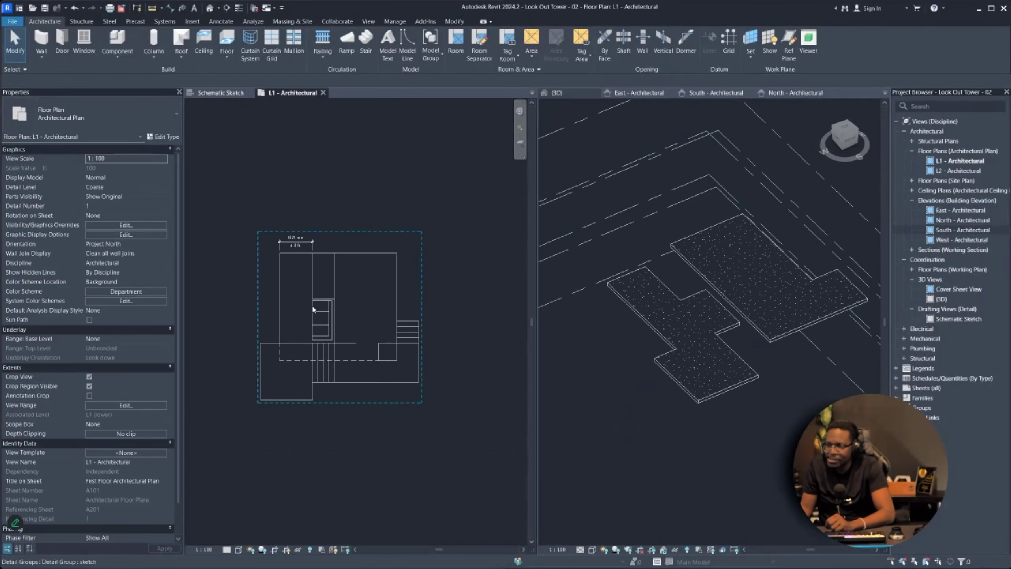
{"action": "left_click", "coordinate": [320, 315]}
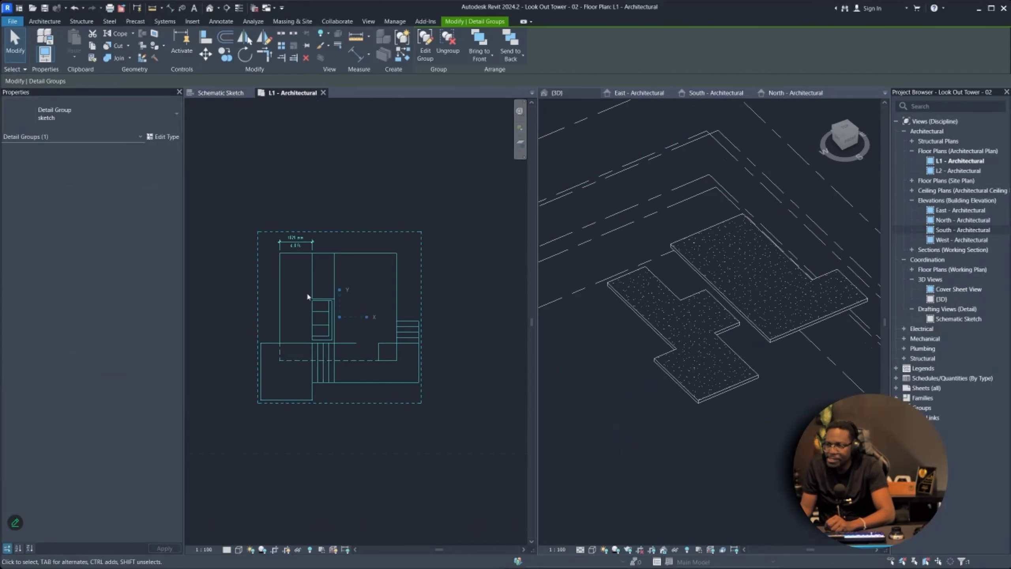
{"action": "scroll", "coordinate": [329, 284], "scroll_direction": "up", "scroll_amount": 4}
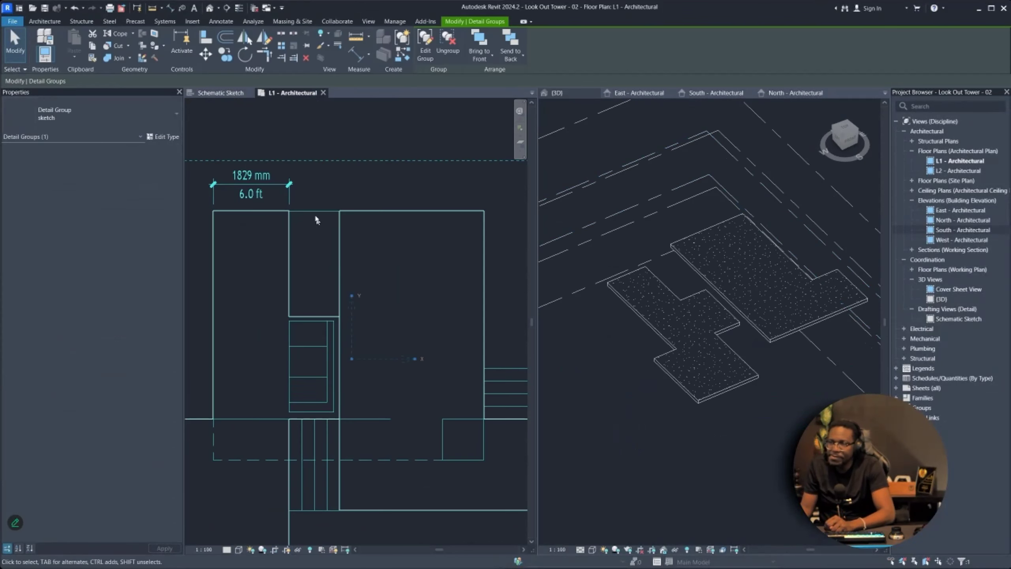
{"action": "double_click", "coordinate": [339, 268]}
{"action": "scroll", "coordinate": [286, 243], "scroll_direction": "down", "scroll_amount": 4}
{"action": "left_click_drag", "start_coordinate": [231, 213], "coordinate": [420, 389]}
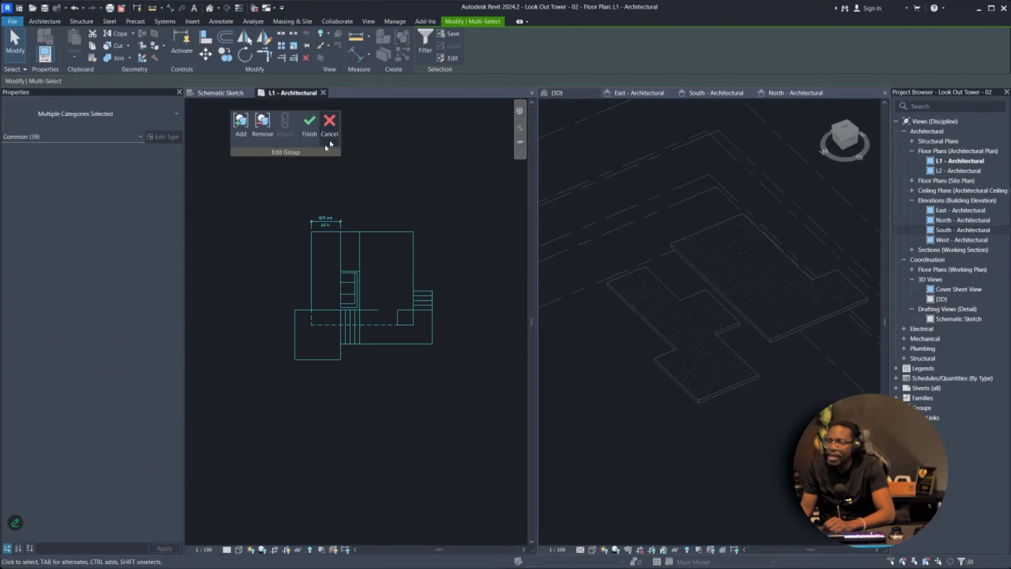
{"action": "scroll", "coordinate": [327, 259], "scroll_direction": "up", "scroll_amount": 3}
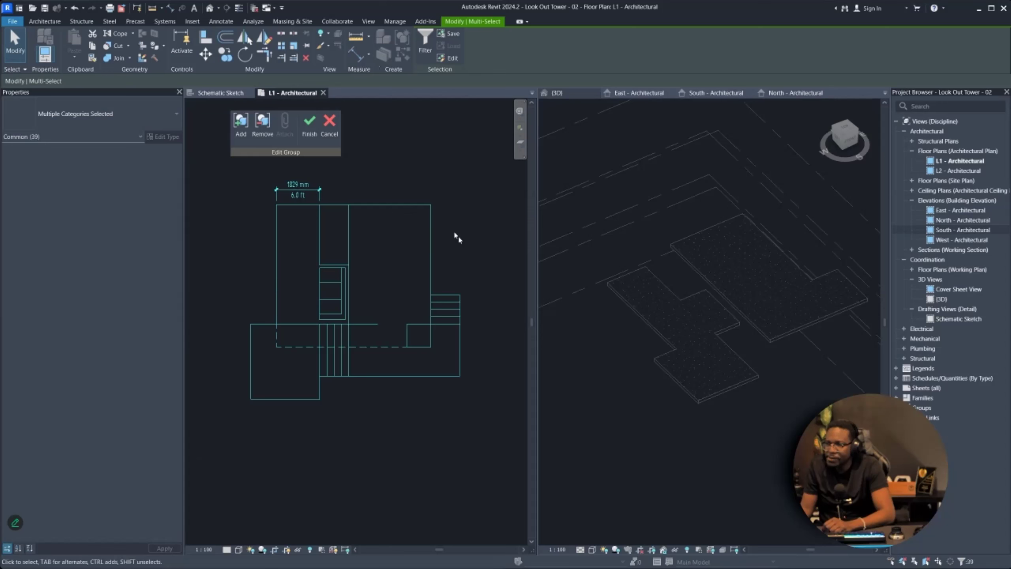
{"action": "left_click", "coordinate": [310, 190], "text": "shift"}
{"action": "scroll", "coordinate": [310, 200], "scroll_direction": "up", "scroll_amount": 2}
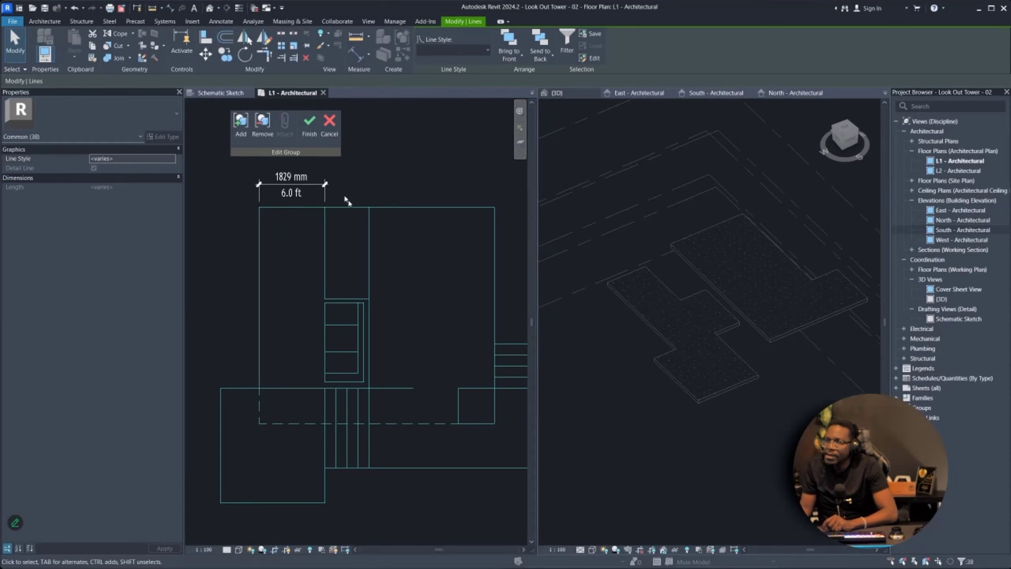
- Override the selected sketch lines' projection colour in this view with orange, RGB 255-128-064
{"action": "right_click", "coordinate": [376, 208]}
{"action": "mouse_move", "coordinate": [438, 279]}
{"action": "left_click", "coordinate": [518, 280]}
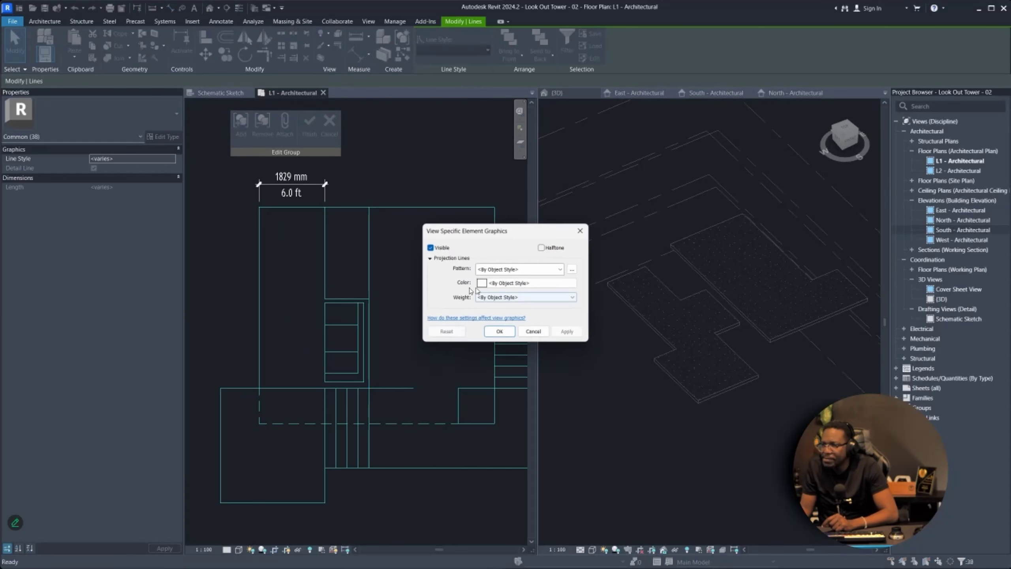
{"action": "left_click", "coordinate": [550, 272]}
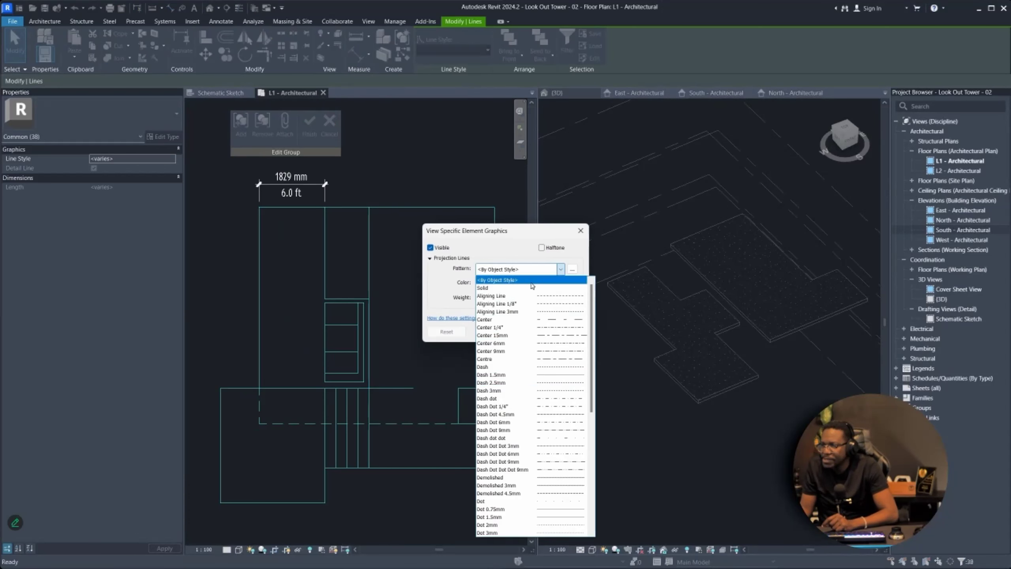
{"action": "left_click", "coordinate": [505, 310]}
{"action": "left_click", "coordinate": [503, 284]}
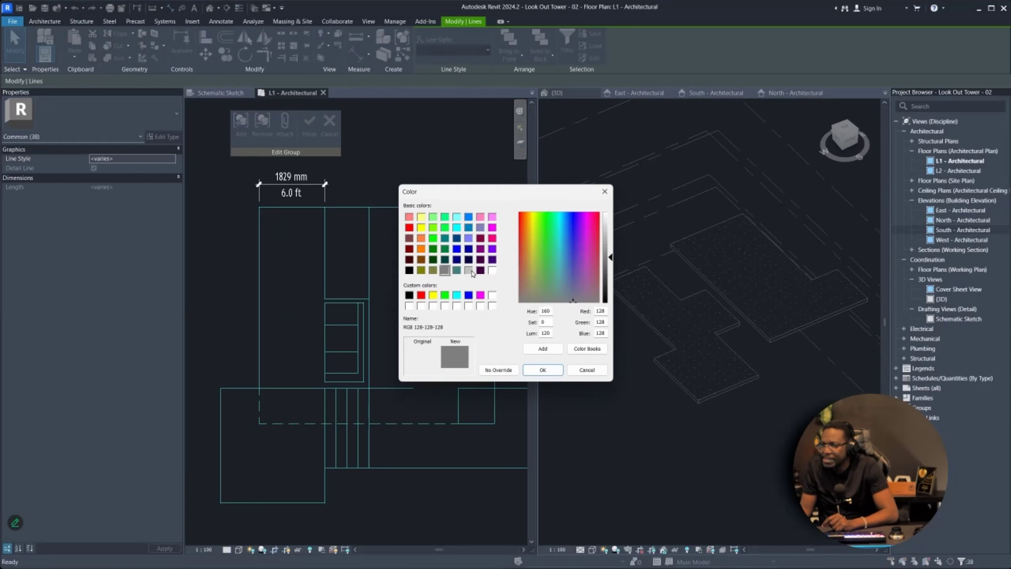
{"action": "left_click", "coordinate": [422, 239]}
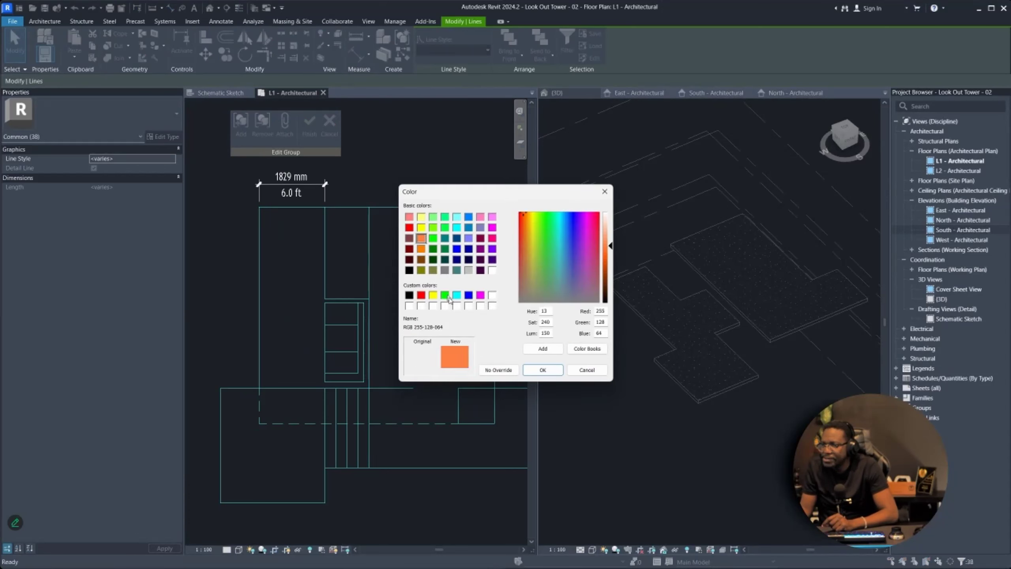
{"action": "left_click", "coordinate": [543, 374]}
{"action": "left_click", "coordinate": [499, 332]}
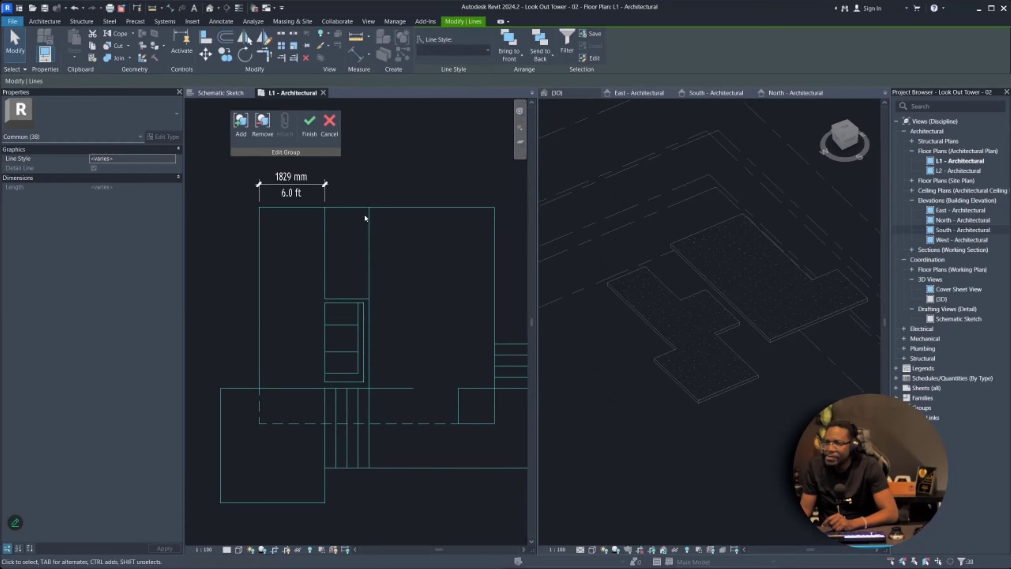
- Finish editing the sketch detail group and select the lower concrete slab in the 3D view
{"action": "left_click", "coordinate": [357, 238]}
{"action": "left_click", "coordinate": [310, 126]}
{"action": "scroll", "coordinate": [370, 215], "scroll_direction": "down", "scroll_amount": 3}
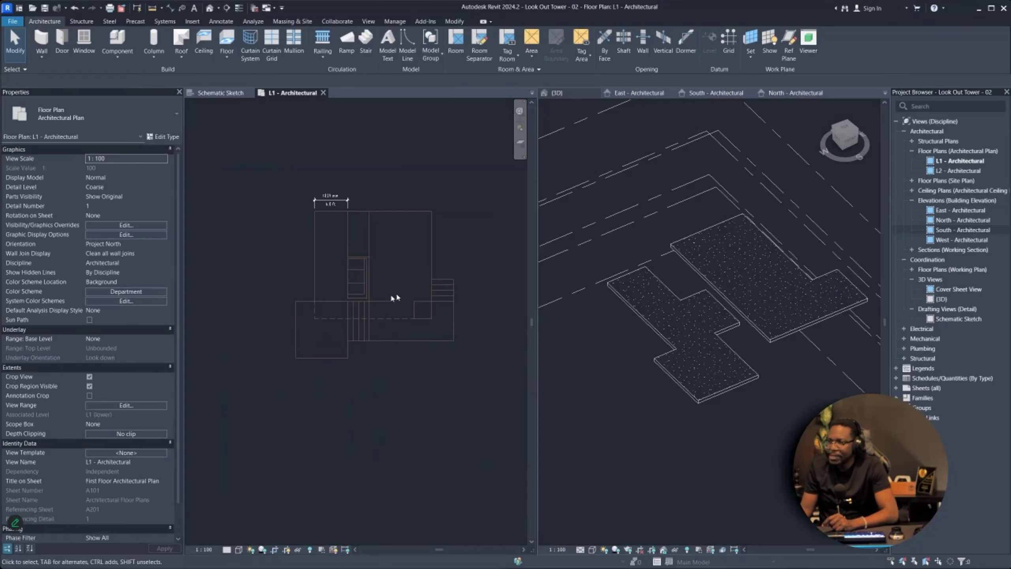
{"action": "left_click", "coordinate": [347, 286]}
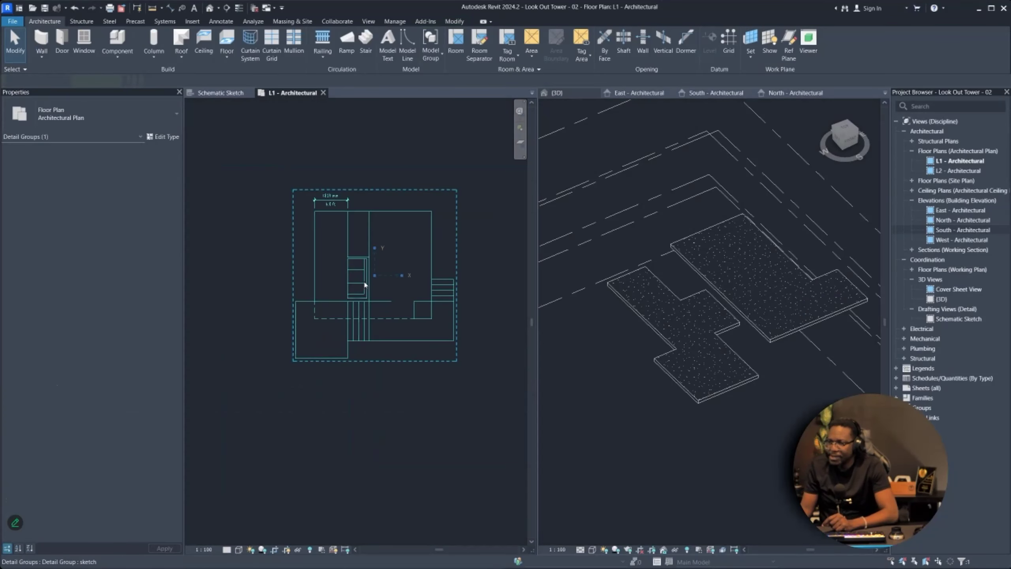
{"action": "left_click", "coordinate": [690, 329]}
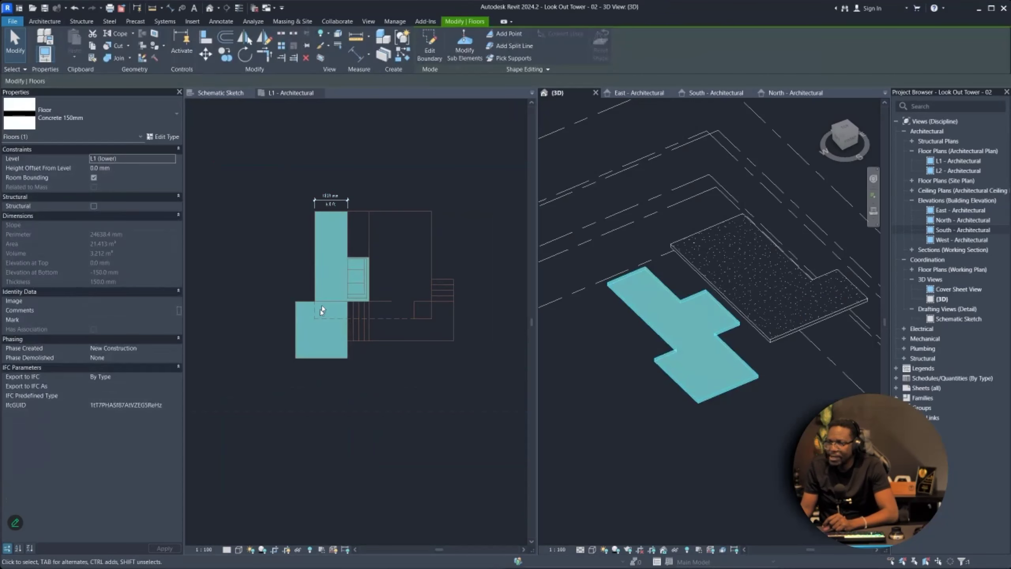
- Clear the slab selection and widen the L1 plan view beside the 3D view
{"action": "scroll", "coordinate": [319, 347], "scroll_direction": "up", "scroll_amount": 3}
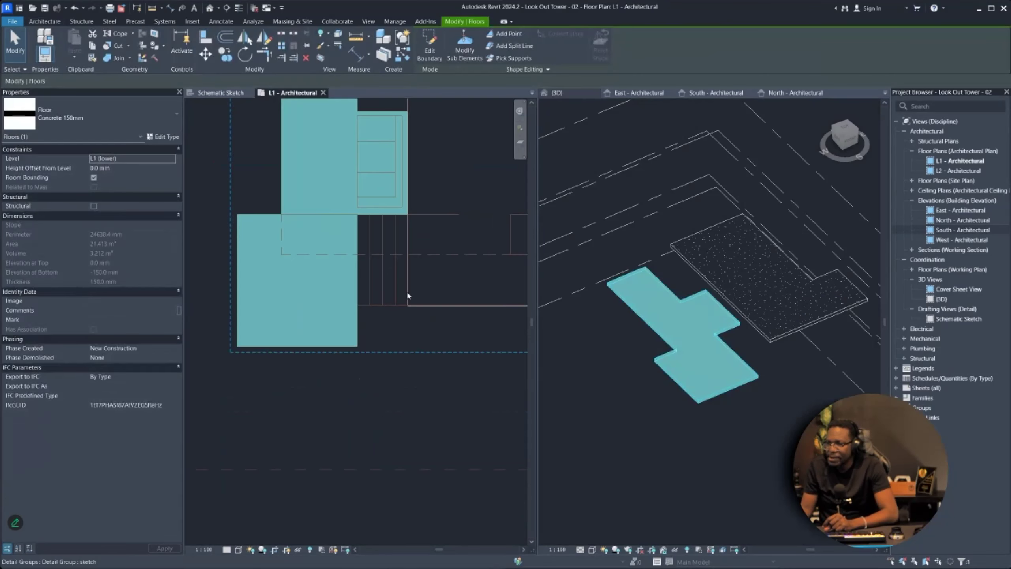
{"action": "key", "text": "Escape"}
{"action": "scroll", "coordinate": [252, 304], "scroll_direction": "up", "scroll_amount": 1}
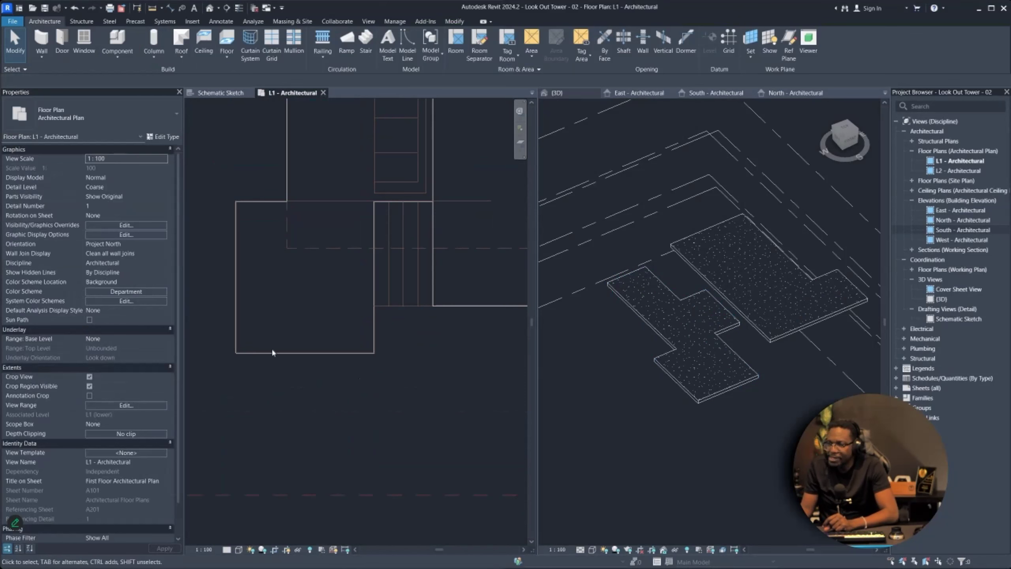
{"action": "scroll", "coordinate": [270, 323], "scroll_direction": "down", "scroll_amount": 3}
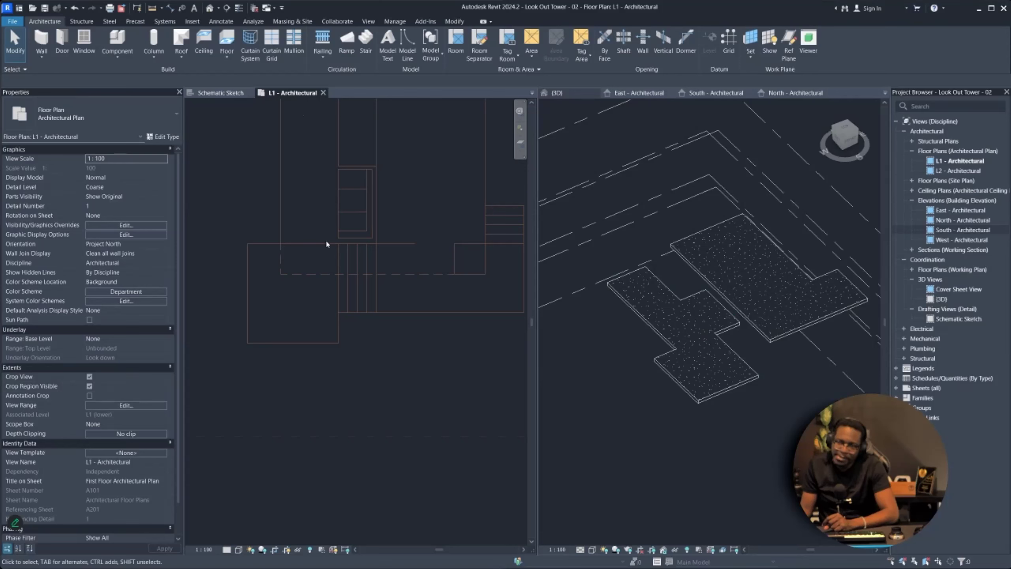
{"action": "scroll", "coordinate": [295, 309], "scroll_direction": "down", "scroll_amount": 4}
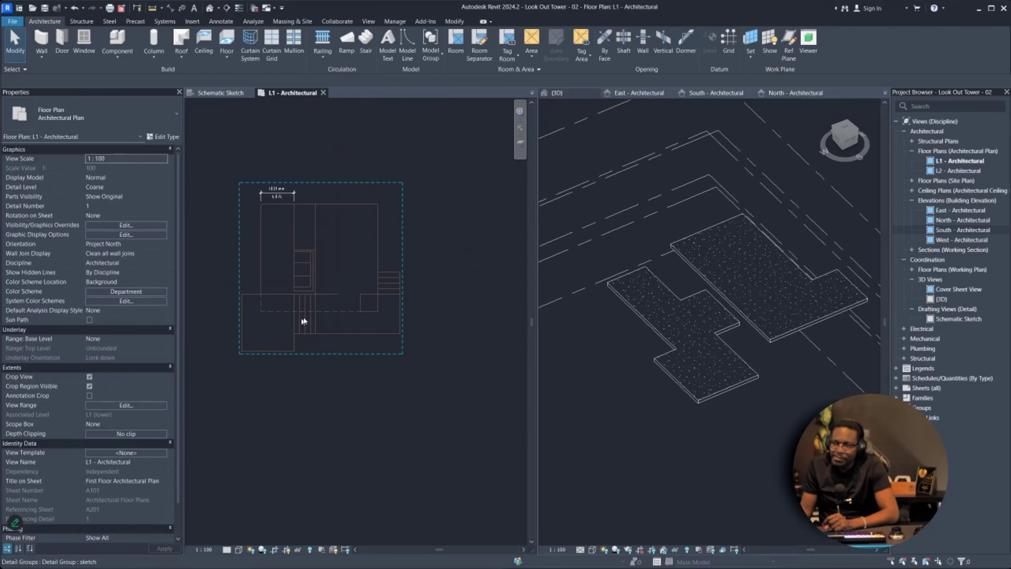
{"action": "scroll", "coordinate": [251, 279], "scroll_direction": "up", "scroll_amount": 5}
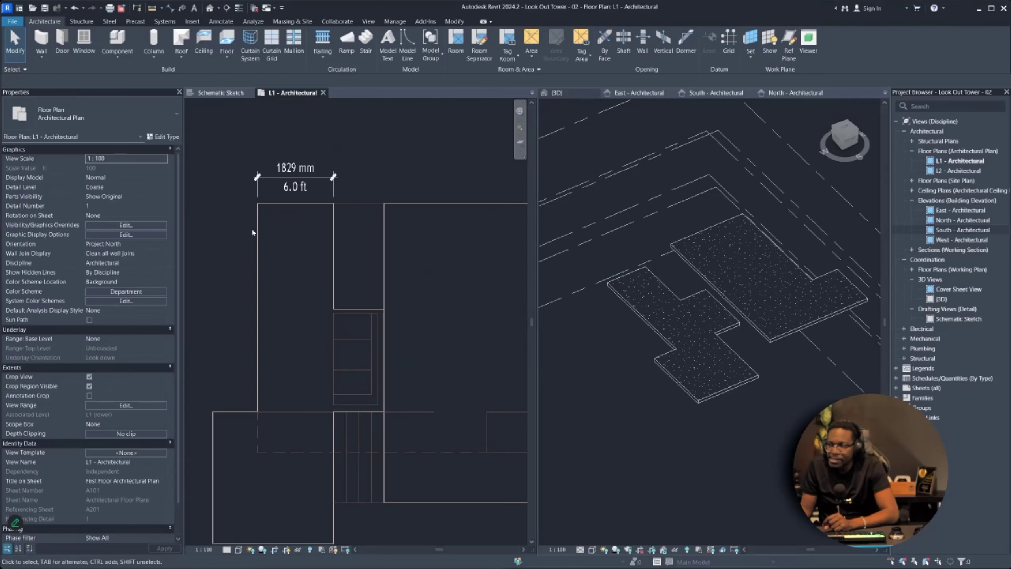
{"action": "middle_click_drag", "start_coordinate": [267, 229], "coordinate": [279, 158]}
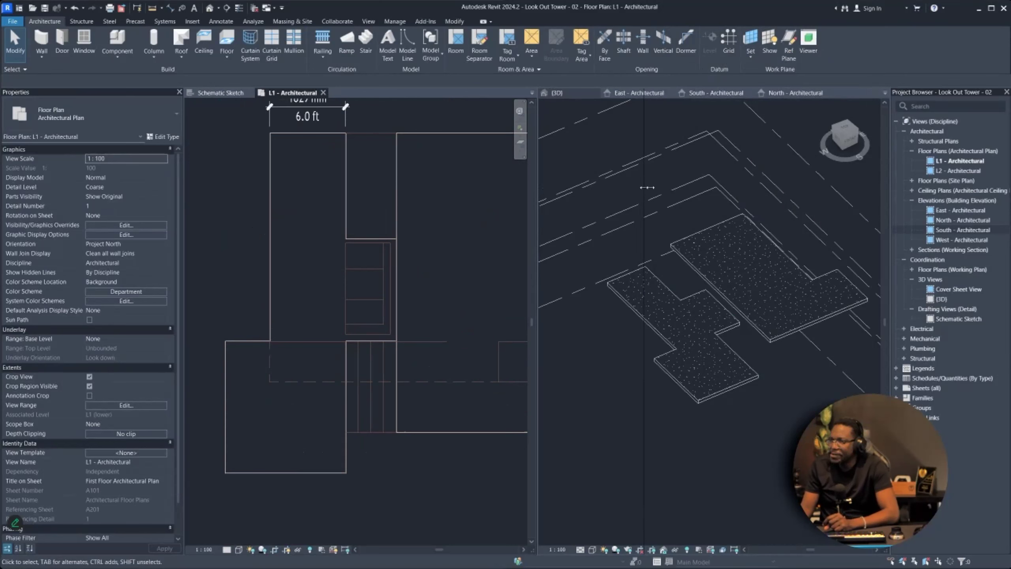
{"action": "left_click_drag", "start_coordinate": [735, 189], "coordinate": [737, 192]}
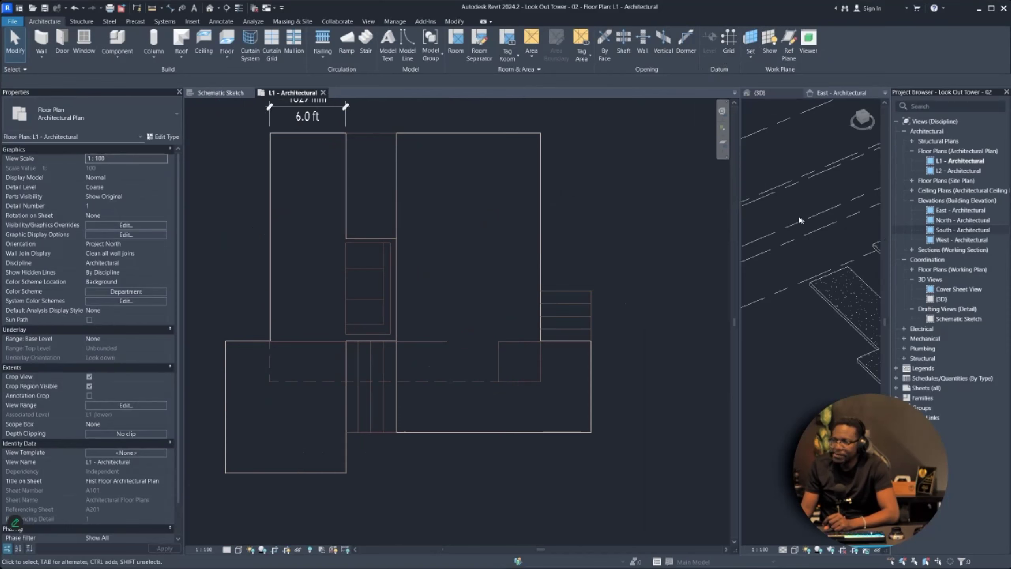
{"action": "scroll", "coordinate": [542, 248], "scroll_direction": "down", "scroll_amount": 3}
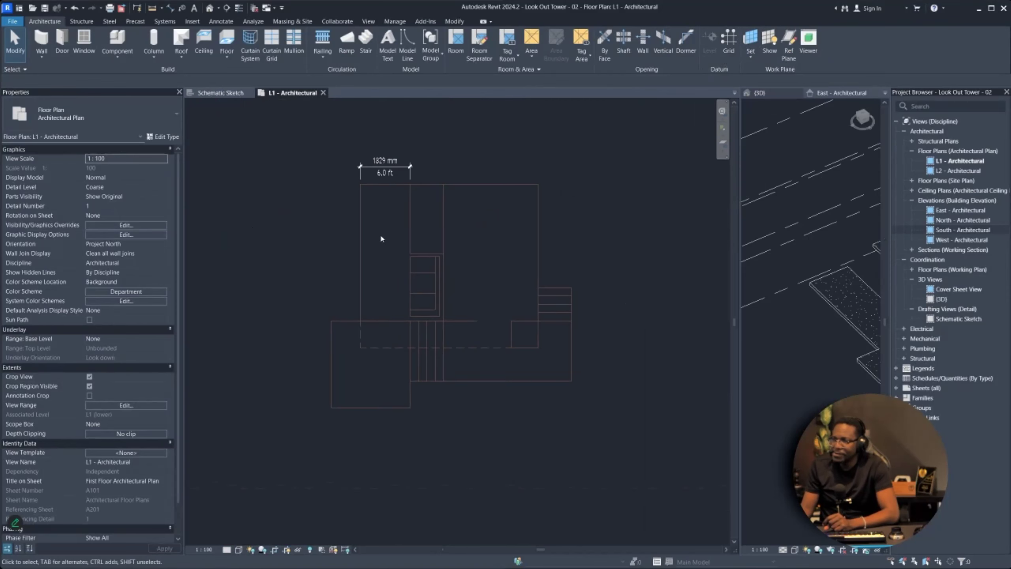
- Place a horizontal grid line through the lower parts of both slabs and a vertical one through the left-hand slab in L1
{"action": "left_click", "coordinate": [729, 40]}
{"action": "scroll", "coordinate": [326, 372], "scroll_direction": "up", "scroll_amount": 1}
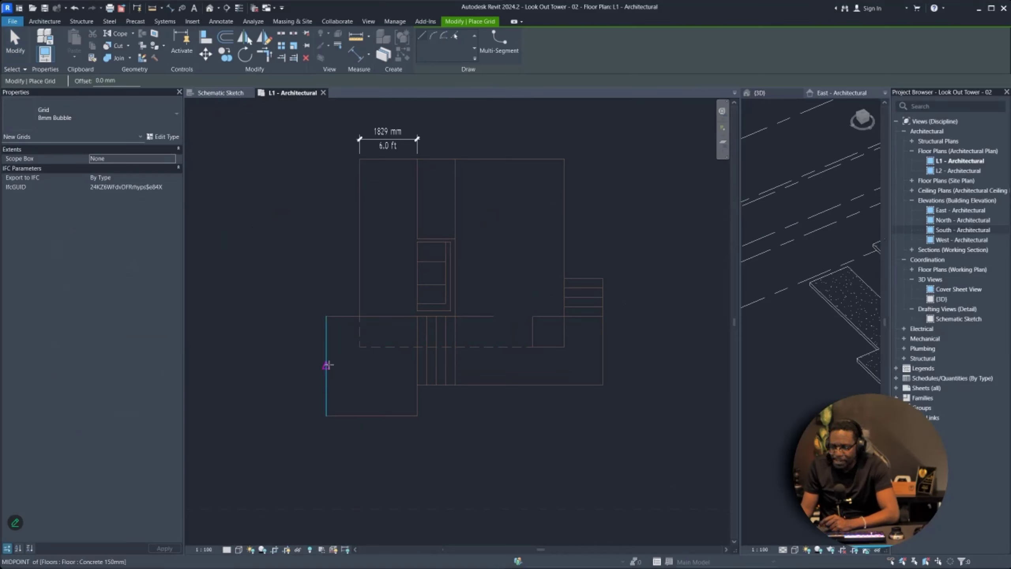
{"action": "left_click", "coordinate": [242, 361]}
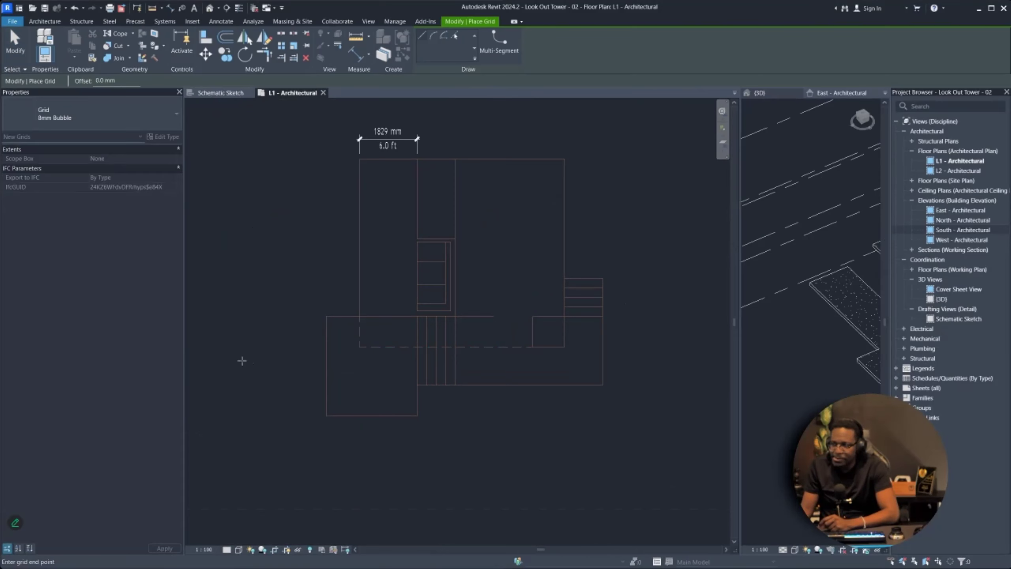
{"action": "left_click", "coordinate": [675, 361]}
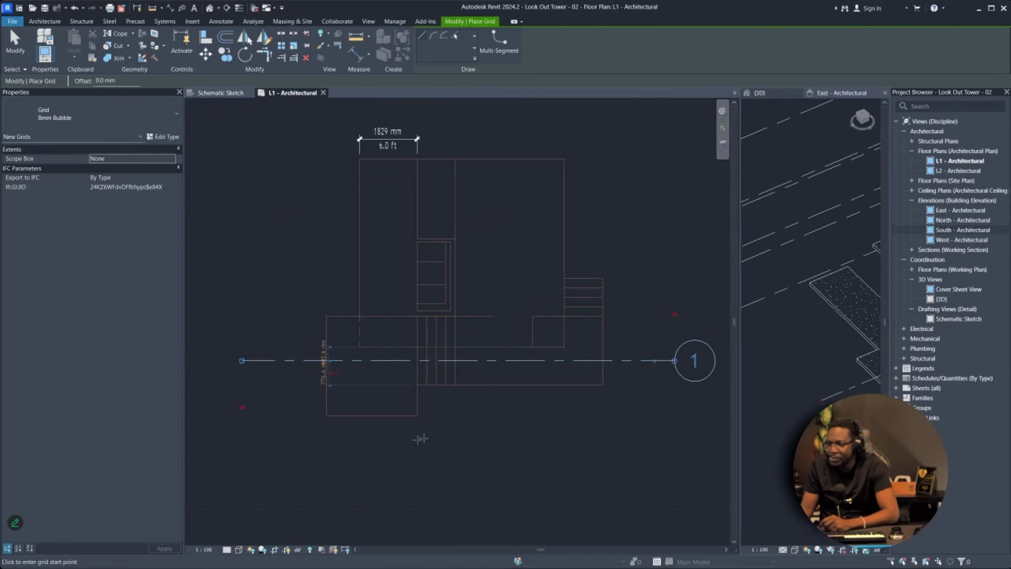
{"action": "scroll", "coordinate": [399, 307], "scroll_direction": "down", "scroll_amount": 1}
{"action": "left_click", "coordinate": [381, 136]}
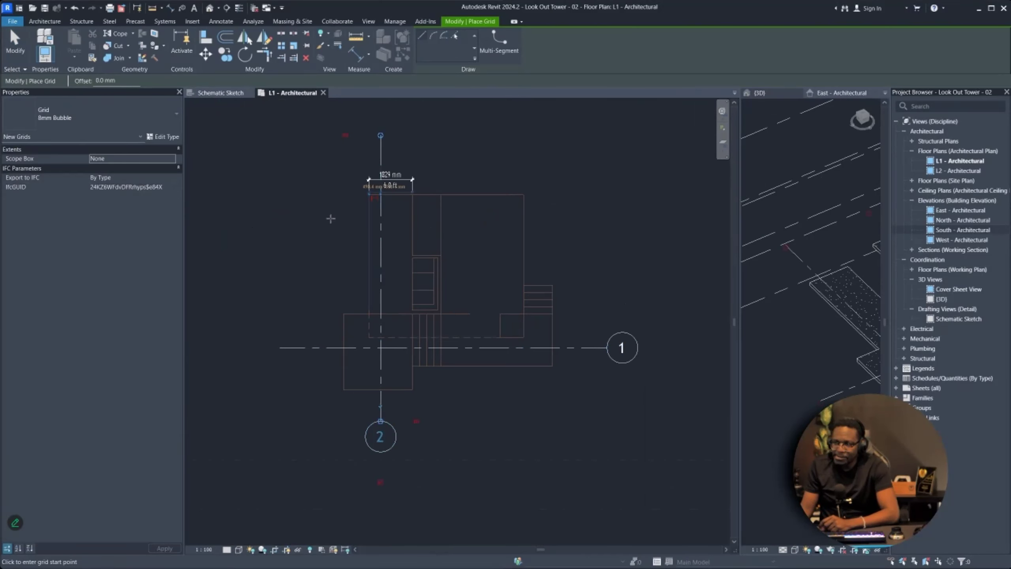
- Place a horizontal grid line across the upper ends of both slabs and a vertical one just inside the right-hand slab's upper right edge
{"action": "left_click", "coordinate": [318, 206]}
{"action": "left_click", "coordinate": [583, 205]}
{"action": "left_click", "coordinate": [513, 159]}
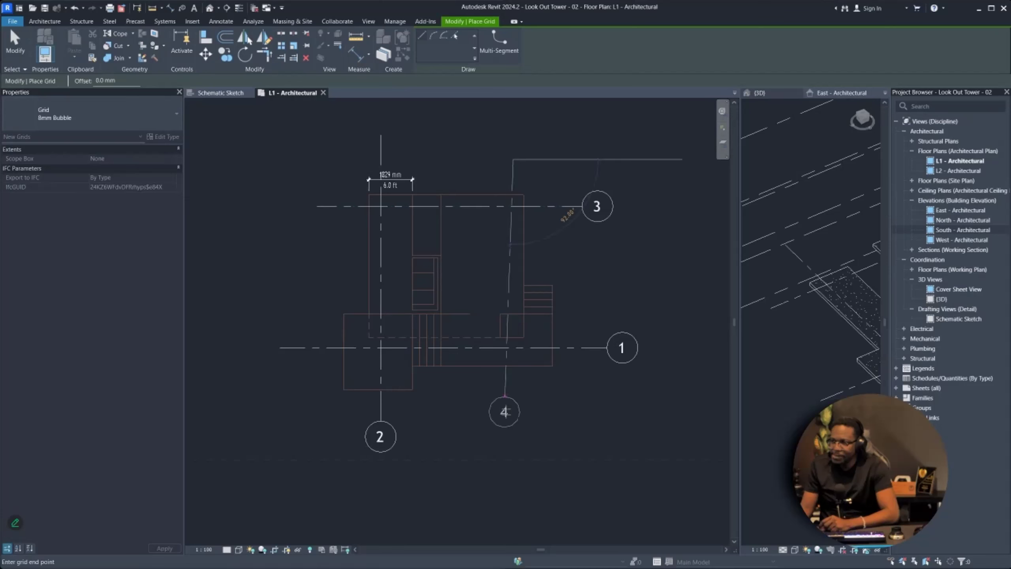
{"action": "left_click", "coordinate": [514, 437]}
- Place a horizontal grid line just above grid 1 and a vertical one near the right-hand slab's left edge, ending the Grid command
{"action": "scroll", "coordinate": [482, 348], "scroll_direction": "up", "scroll_amount": 4}
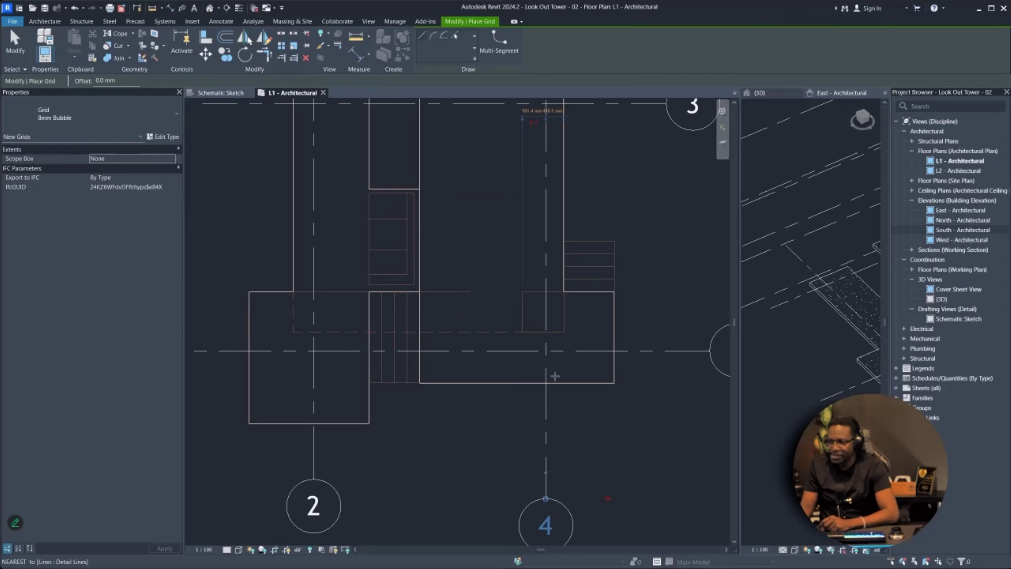
{"action": "scroll", "coordinate": [549, 335], "scroll_direction": "down", "scroll_amount": 2}
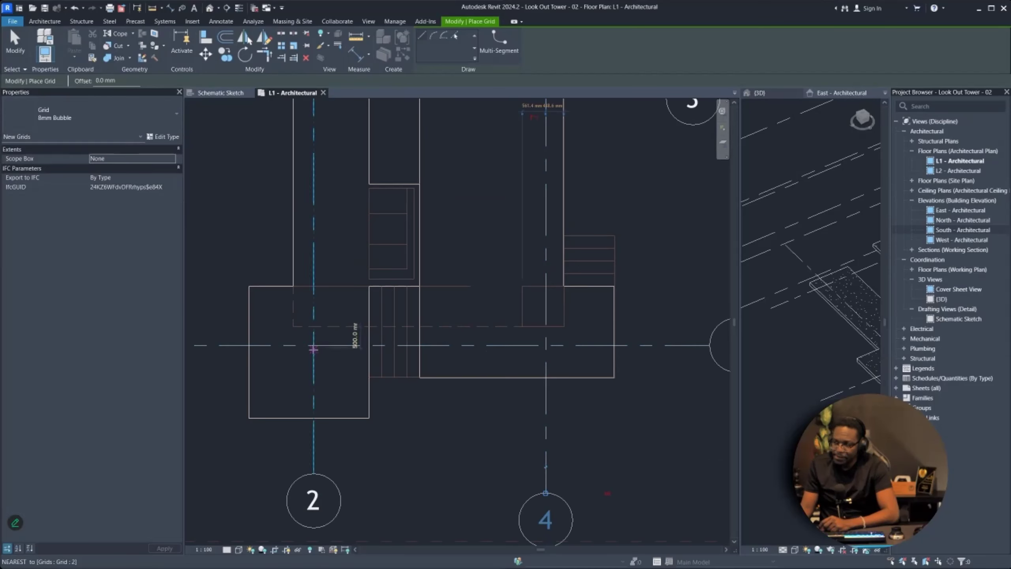
{"action": "scroll", "coordinate": [331, 373], "scroll_direction": "down", "scroll_amount": 2}
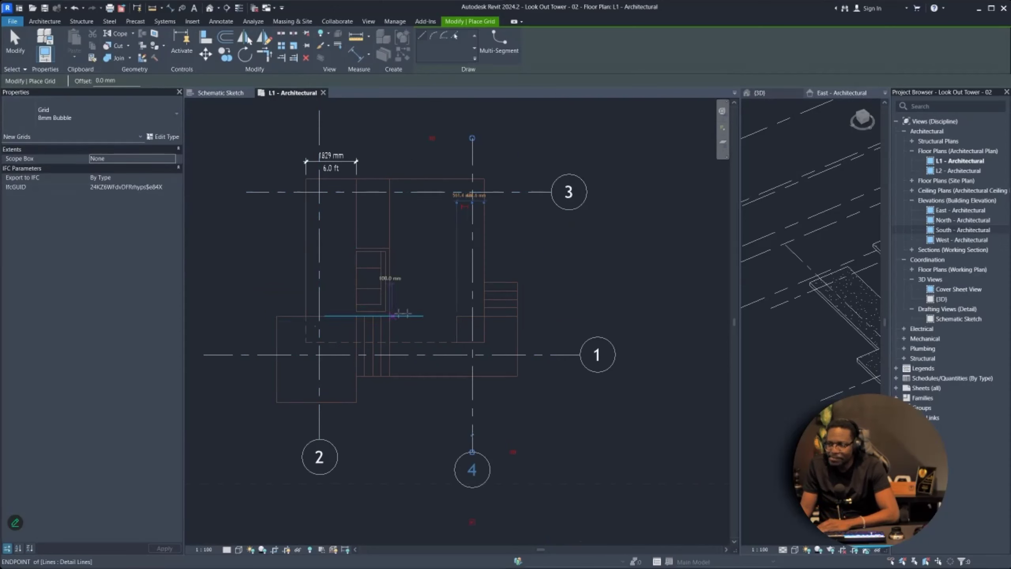
{"action": "left_click", "coordinate": [204, 324]}
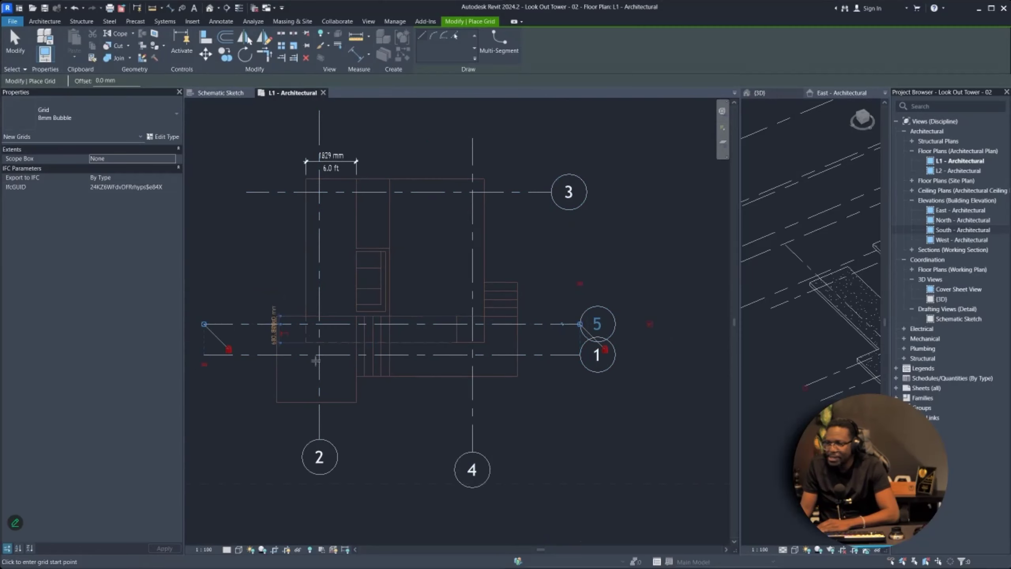
{"action": "middle_click_drag", "start_coordinate": [469, 225], "coordinate": [449, 269]}
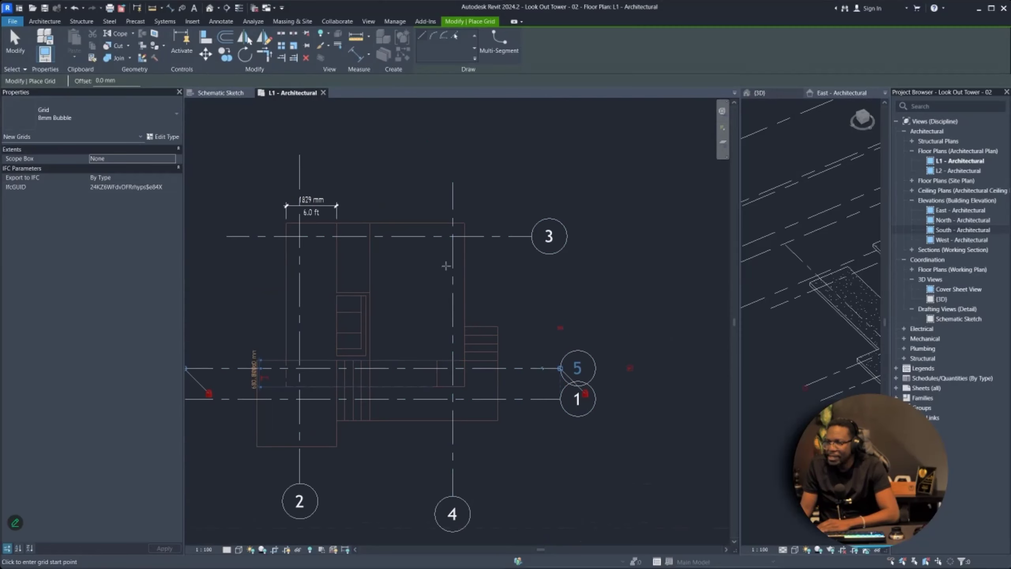
{"action": "left_click", "coordinate": [375, 171]}
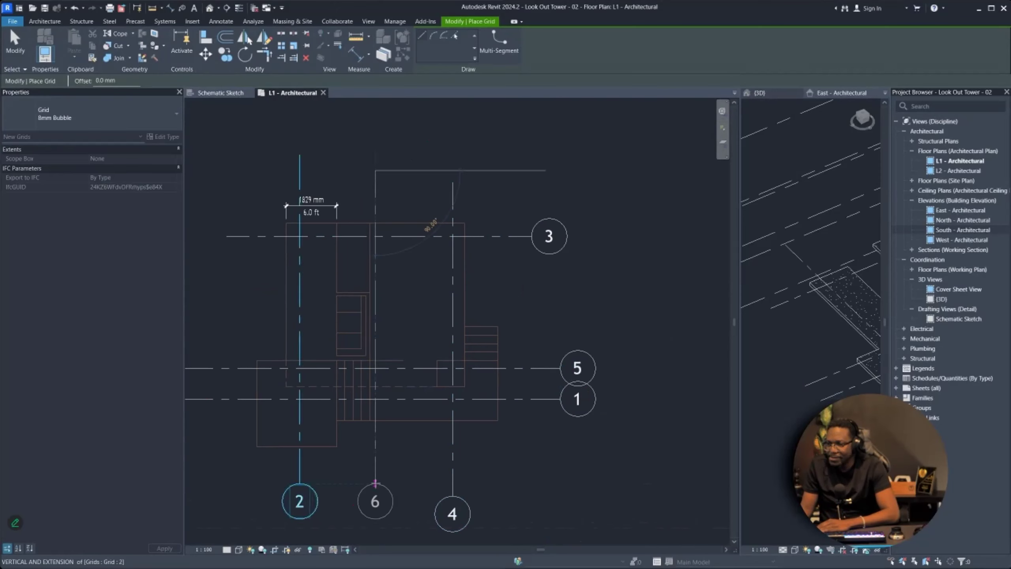
{"action": "left_click", "coordinate": [375, 483]}
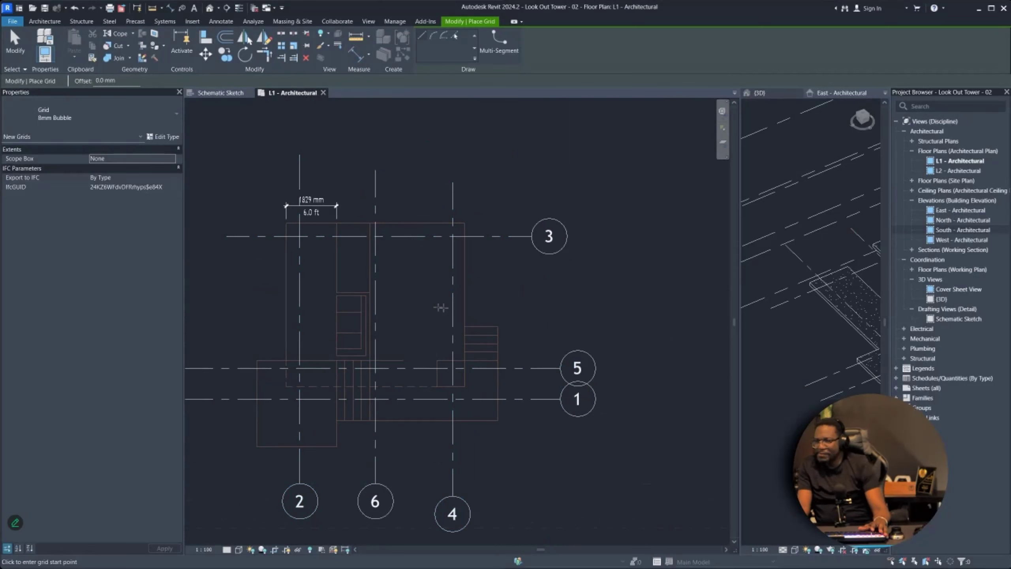
{"action": "key", "text": "Escape"}
{"action": "key", "text": "Escape"}
- Set the L1 plan's view scale to 1:50 and review the slabs and grid intersections for column positions
{"action": "left_click", "coordinate": [155, 159]}
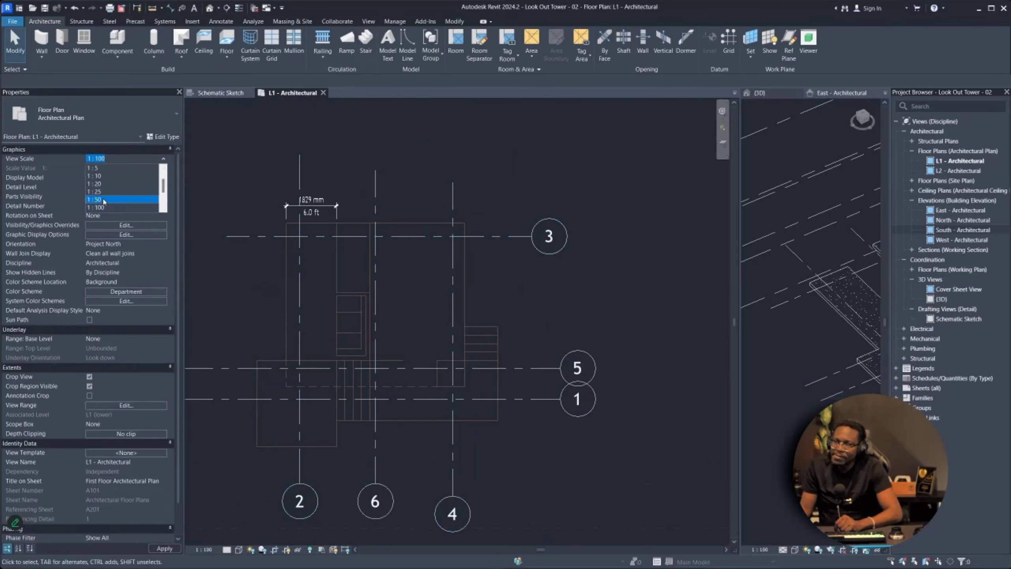
{"action": "left_click", "coordinate": [96, 199]}
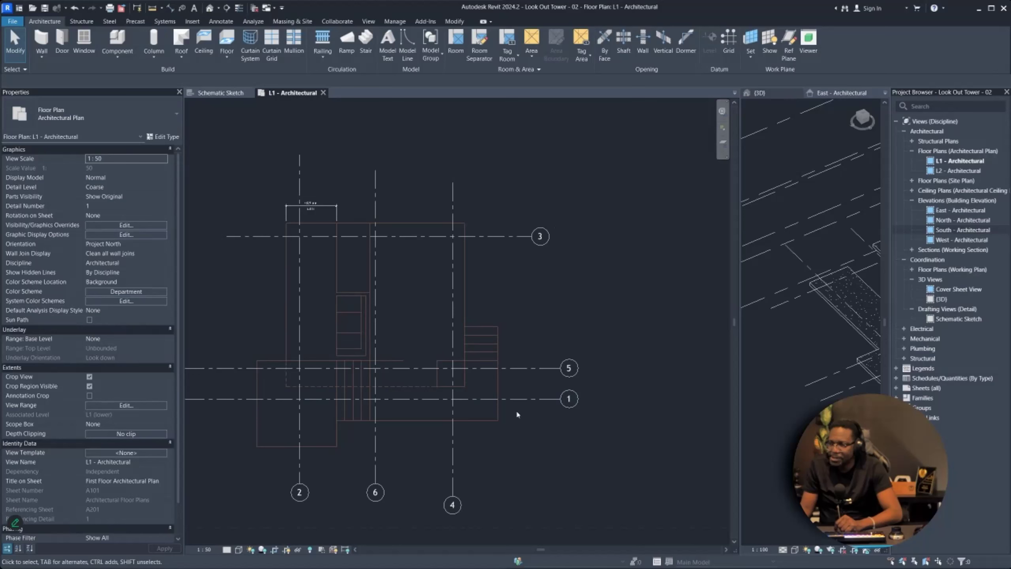
{"action": "scroll", "coordinate": [291, 471], "scroll_direction": "up", "scroll_amount": 2}
{"action": "middle_click_drag", "start_coordinate": [289, 452], "coordinate": [466, 446]}
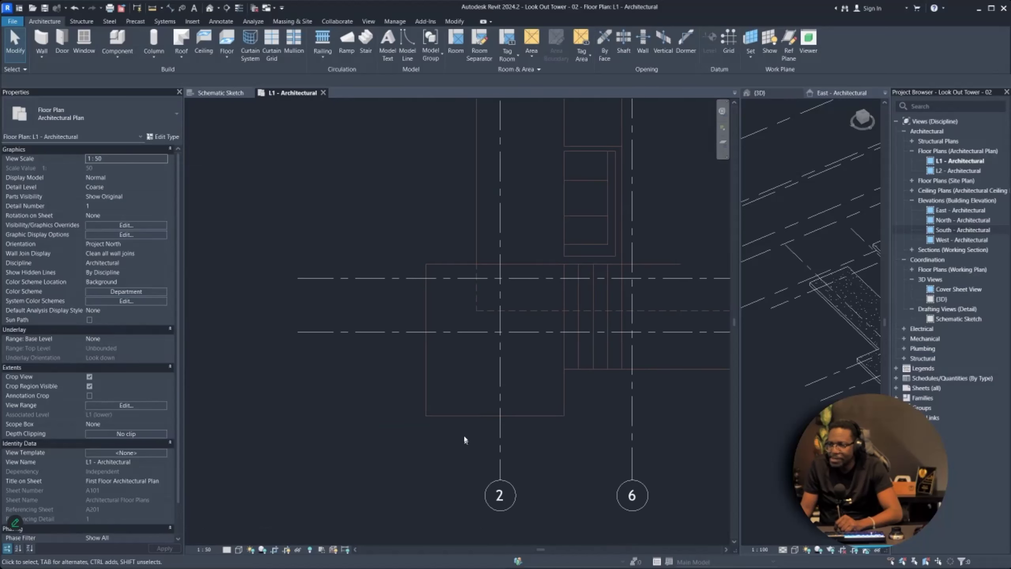
{"action": "middle_click_drag", "start_coordinate": [484, 394], "coordinate": [386, 436]}
{"action": "scroll", "coordinate": [386, 438], "scroll_direction": "down", "scroll_amount": 1}
{"action": "middle_click_drag", "start_coordinate": [521, 391], "coordinate": [485, 393]}
{"action": "scroll", "coordinate": [489, 396], "scroll_direction": "down", "scroll_amount": 1}
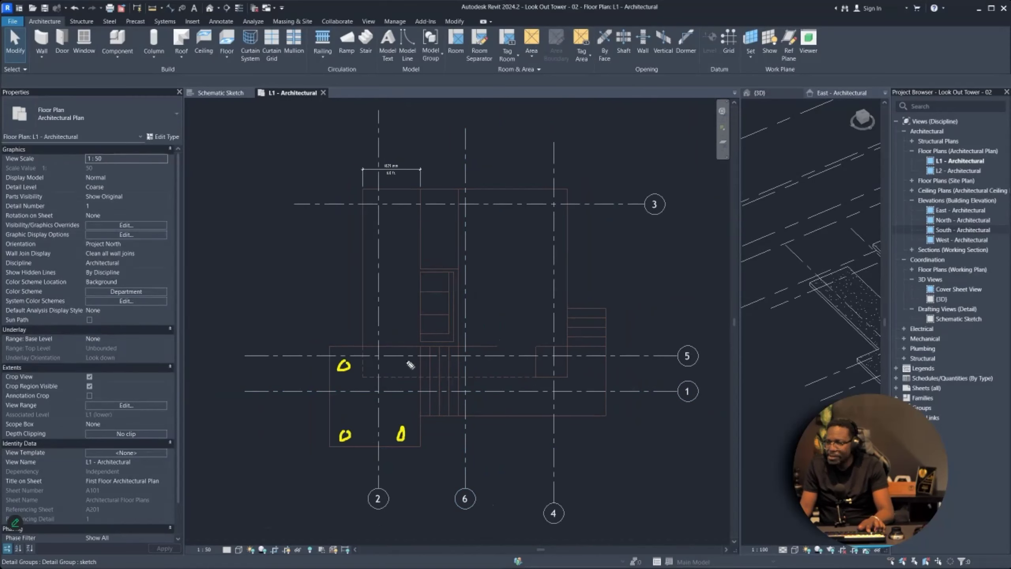
{"action": "left_click_drag", "start_coordinate": [406, 371], "coordinate": [410, 368]}
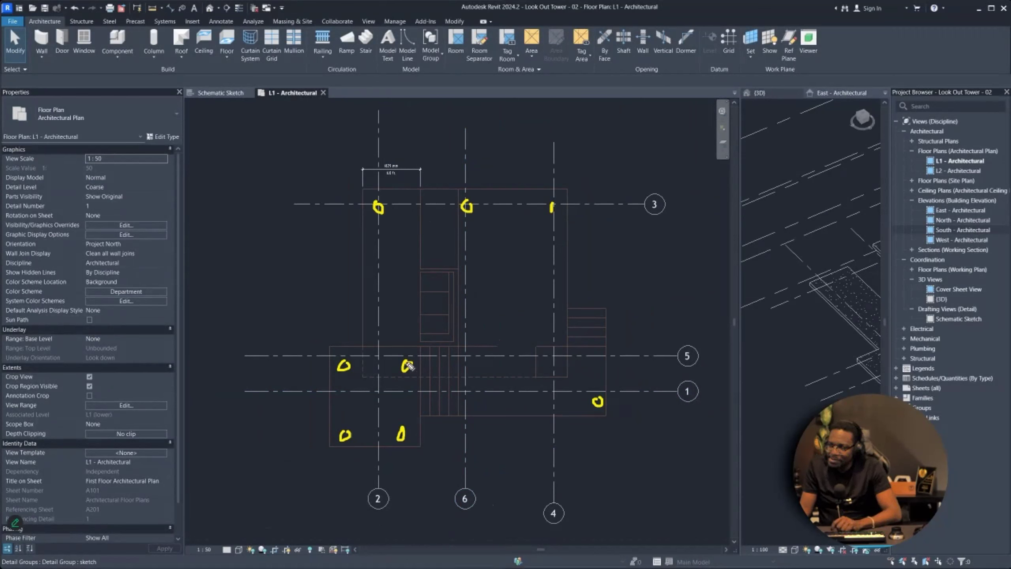
{"action": "left_click_drag", "start_coordinate": [378, 353], "coordinate": [379, 353]}
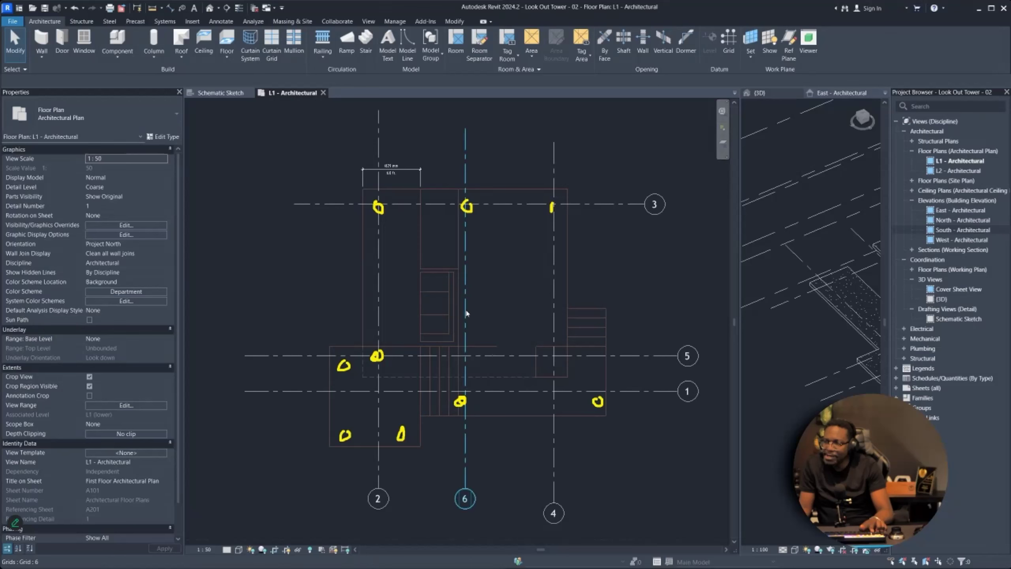
{"action": "scroll", "coordinate": [456, 331], "scroll_direction": "up", "scroll_amount": 2}
{"action": "scroll", "coordinate": [458, 319], "scroll_direction": "up", "scroll_amount": 1}
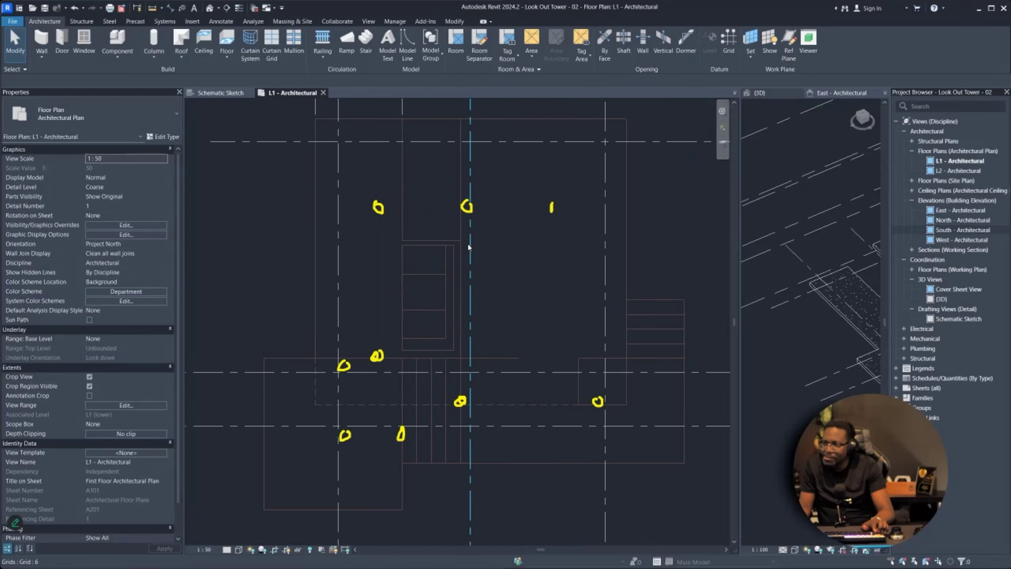
{"action": "left_click_drag", "start_coordinate": [471, 258], "coordinate": [464, 239]}
{"action": "key", "text": "Escape"}
{"action": "middle_click_drag", "start_coordinate": [473, 455], "coordinate": [482, 351]}
{"action": "scroll", "coordinate": [464, 371], "scroll_direction": "up", "scroll_amount": 1}
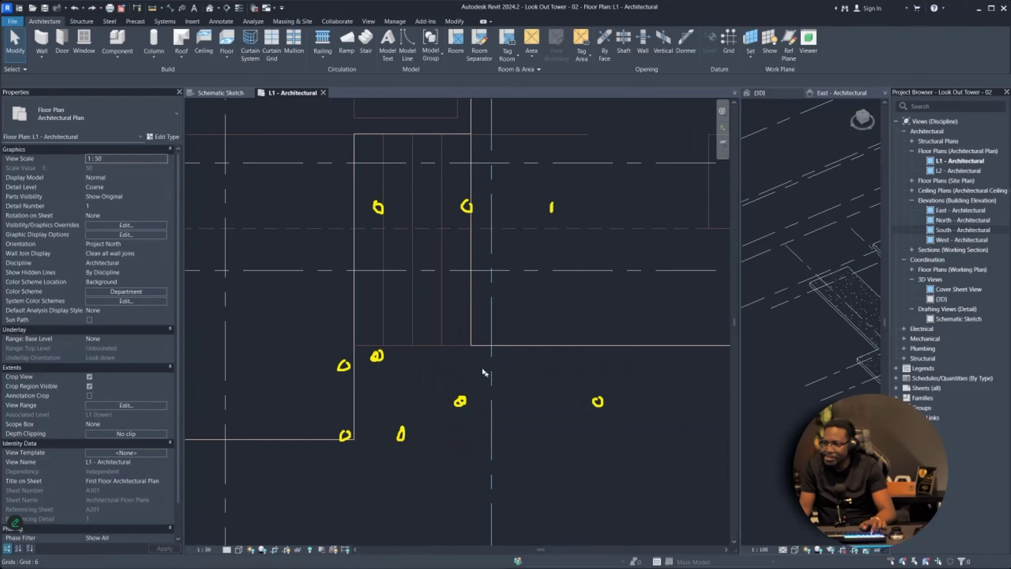
{"action": "scroll", "coordinate": [465, 346], "scroll_direction": "up", "scroll_amount": 1}
{"action": "scroll", "coordinate": [465, 342], "scroll_direction": "down", "scroll_amount": 2}
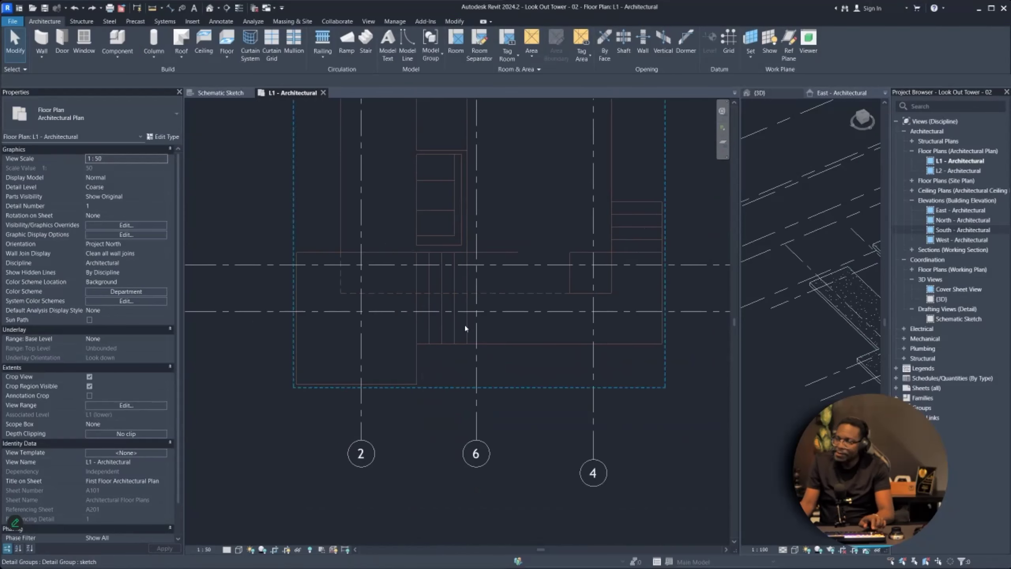
{"action": "scroll", "coordinate": [465, 324], "scroll_direction": "up", "scroll_amount": 2}
{"action": "left_click", "coordinate": [485, 378]}
{"action": "key", "text": "Escape"}
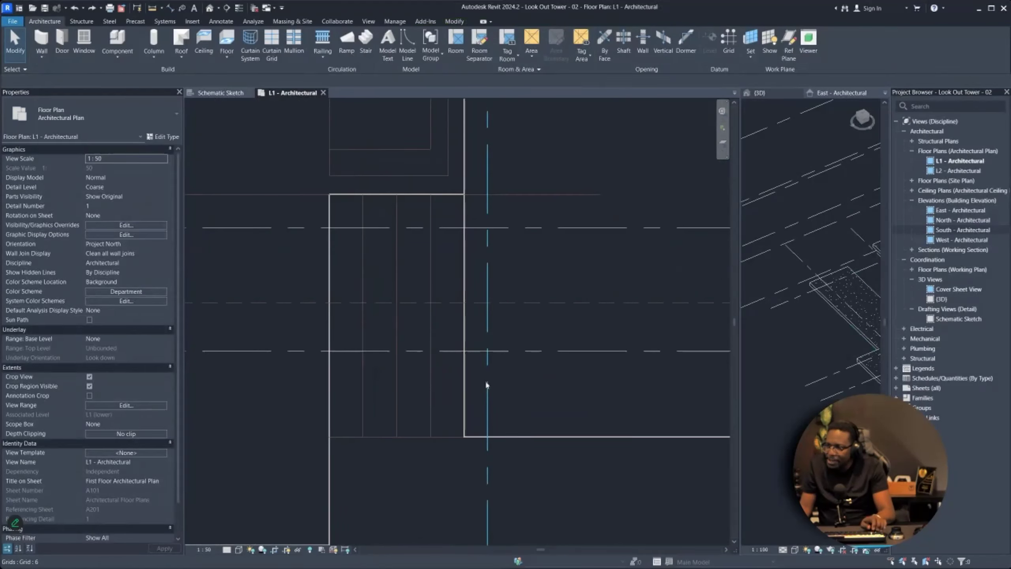
- Move grid 6 onto the left edge of the right-hand slab
{"action": "scroll", "coordinate": [485, 379], "scroll_direction": "up", "scroll_amount": 3}
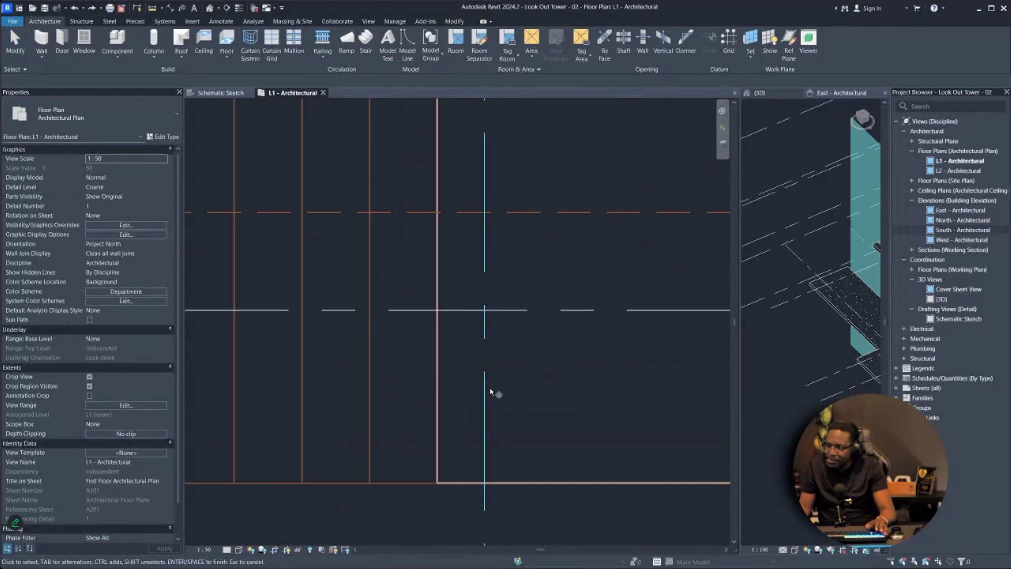
{"action": "key", "text": "Return"}
{"action": "left_click", "coordinate": [485, 392]}
{"action": "left_click", "coordinate": [438, 392]}
- Examine how the grid lines sit against both slabs' edges and the stairs in the L1 plan
{"action": "scroll", "coordinate": [497, 383], "scroll_direction": "down", "scroll_amount": 6}
{"action": "scroll", "coordinate": [486, 452], "scroll_direction": "up", "scroll_amount": 3}
{"action": "scroll", "coordinate": [508, 455], "scroll_direction": "down", "scroll_amount": 3}
{"action": "scroll", "coordinate": [504, 300], "scroll_direction": "down", "scroll_amount": 2}
{"action": "scroll", "coordinate": [539, 369], "scroll_direction": "up", "scroll_amount": 2}
{"action": "scroll", "coordinate": [539, 374], "scroll_direction": "up", "scroll_amount": 2}
{"action": "middle_click_drag", "start_coordinate": [572, 294], "coordinate": [509, 374]}
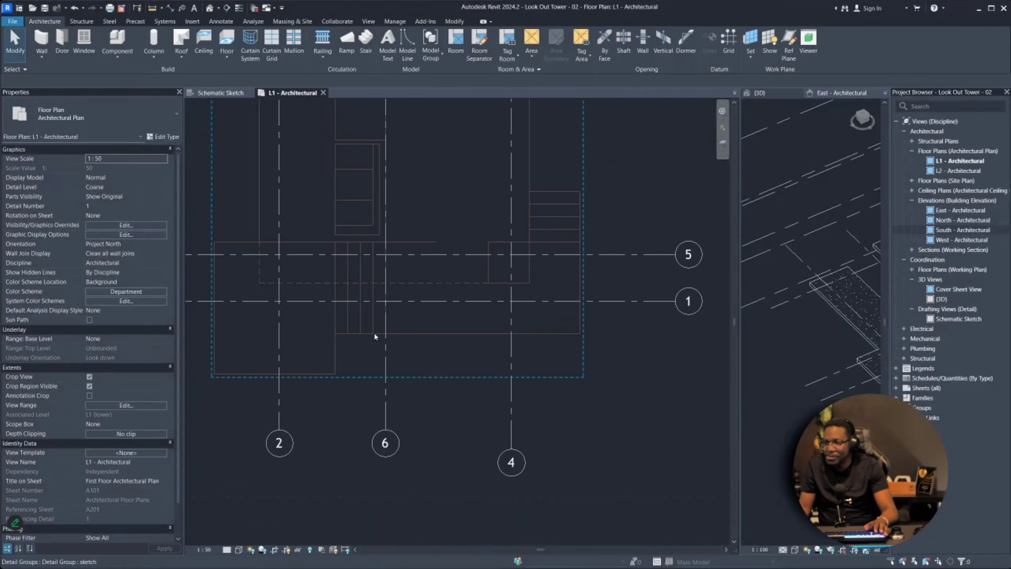
{"action": "middle_click_drag", "start_coordinate": [315, 396], "coordinate": [486, 398]}
{"action": "scroll", "coordinate": [478, 396], "scroll_direction": "up", "scroll_amount": 2}
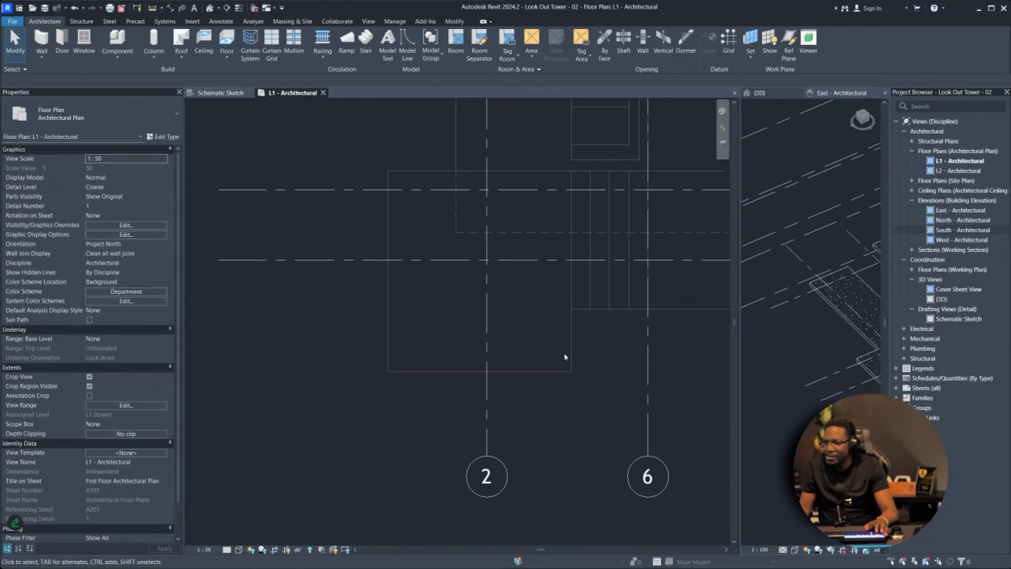
{"action": "scroll", "coordinate": [454, 289], "scroll_direction": "down", "scroll_amount": 3}
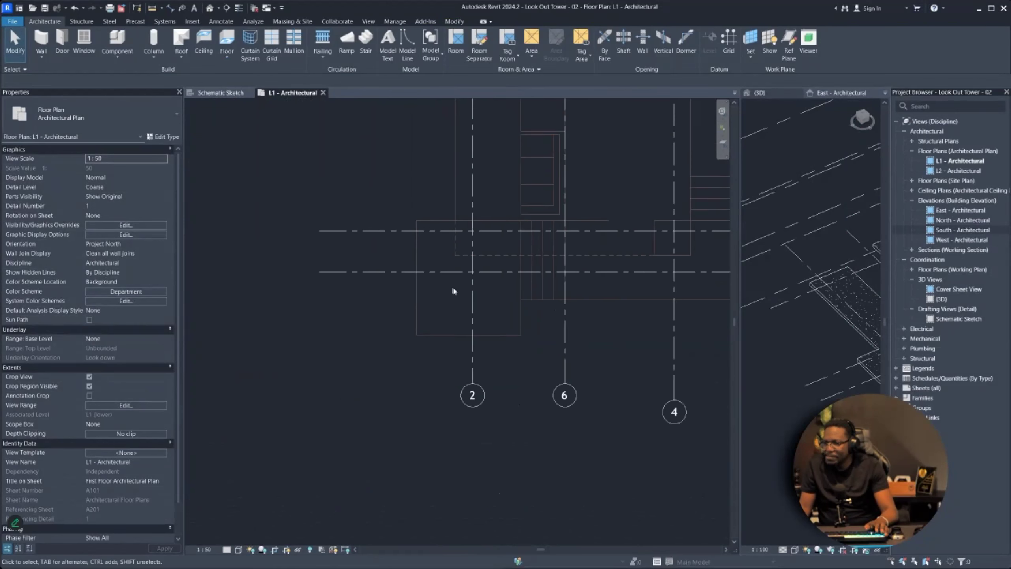
{"action": "scroll", "coordinate": [542, 300], "scroll_direction": "up", "scroll_amount": 3}
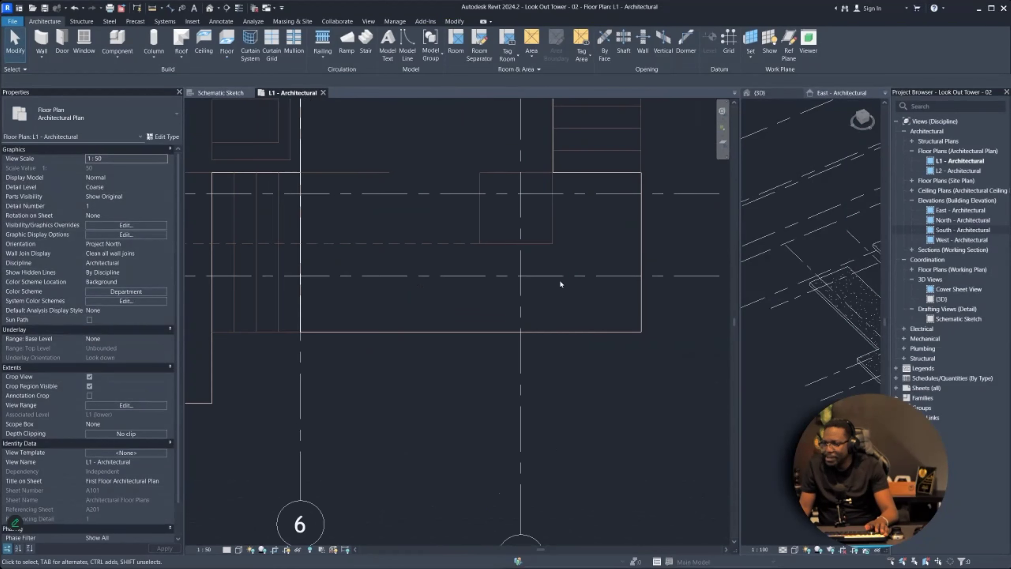
- Align grid 1 with the bottom edge of the right-hand concrete slab in the L1 plan
{"action": "left_click", "coordinate": [562, 275]}
{"action": "left_click_drag", "start_coordinate": [562, 277], "coordinate": [569, 318]}
{"action": "scroll", "coordinate": [575, 328], "scroll_direction": "up", "scroll_amount": 3}
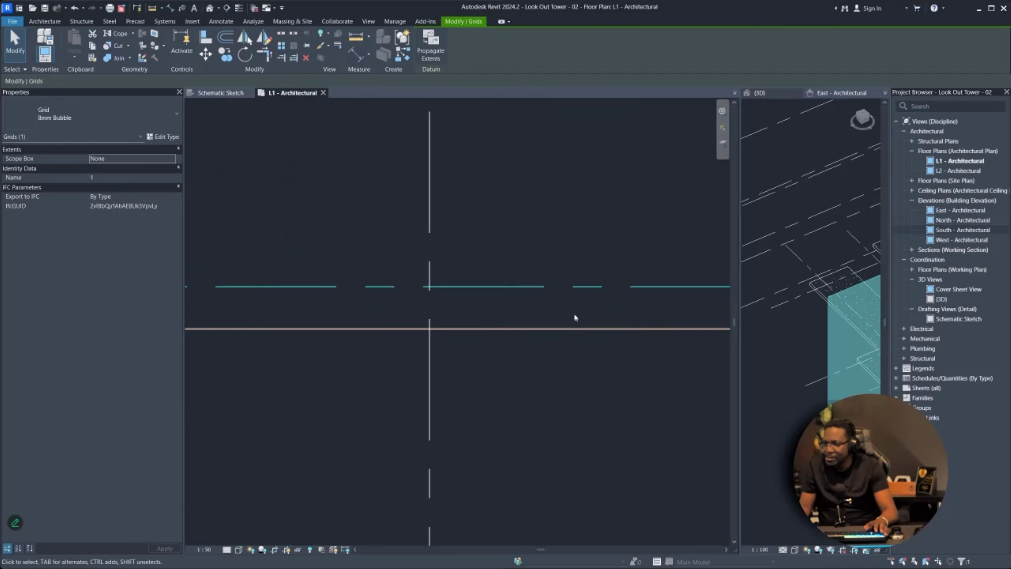
{"action": "scroll", "coordinate": [557, 328], "scroll_direction": "down", "scroll_amount": 1}
{"action": "left_click", "coordinate": [518, 228]}
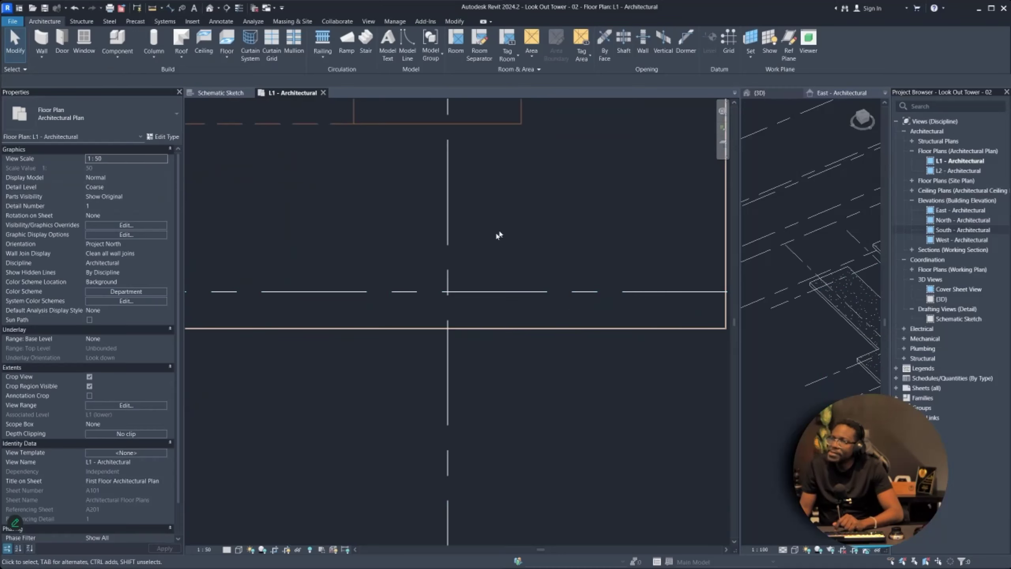
{"action": "left_click", "coordinate": [553, 291]}
{"action": "scroll", "coordinate": [541, 305], "scroll_direction": "up", "scroll_amount": 1}
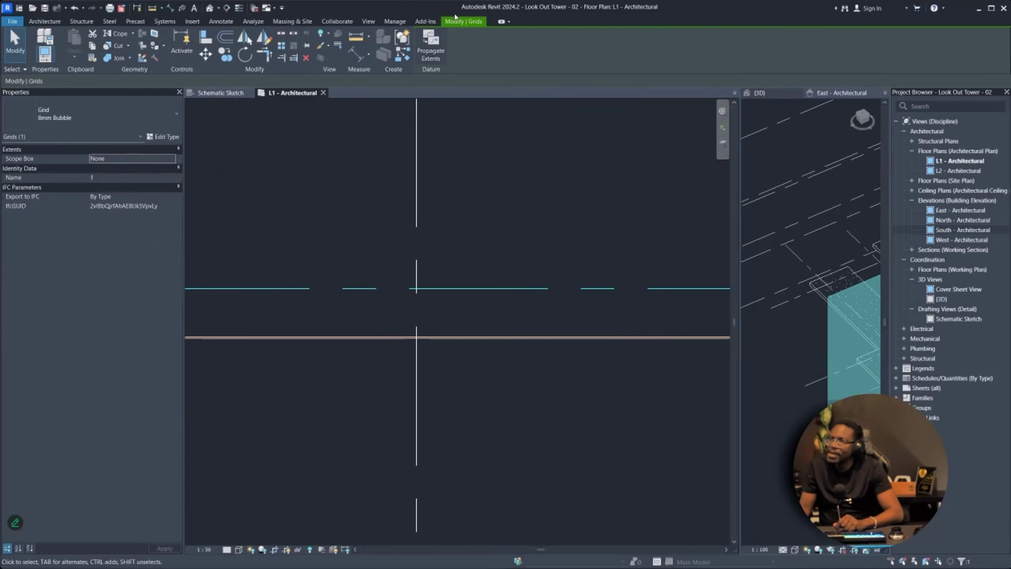
{"action": "key", "text": "a"}
{"action": "key", "text": "l"}
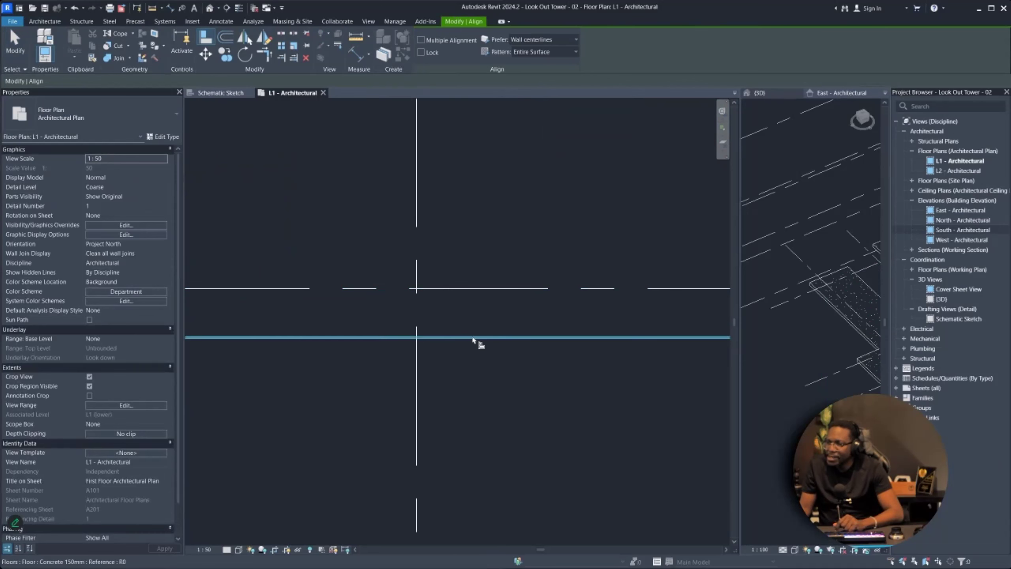
{"action": "left_click", "coordinate": [471, 338]}
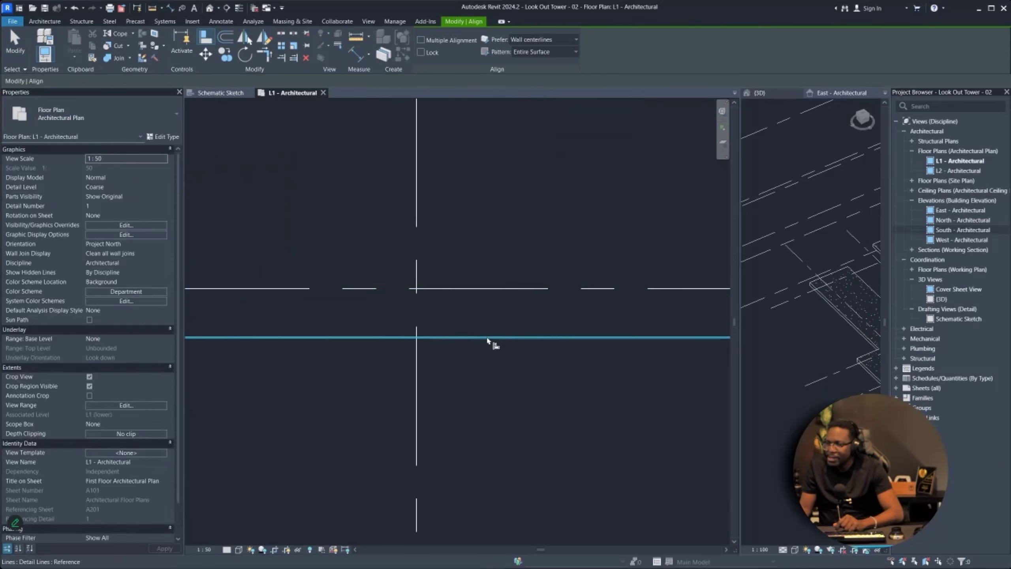
{"action": "left_click", "coordinate": [488, 289]}
{"action": "scroll", "coordinate": [492, 341], "scroll_direction": "down", "scroll_amount": 3}
{"action": "scroll", "coordinate": [492, 341], "scroll_direction": "up", "scroll_amount": 4}
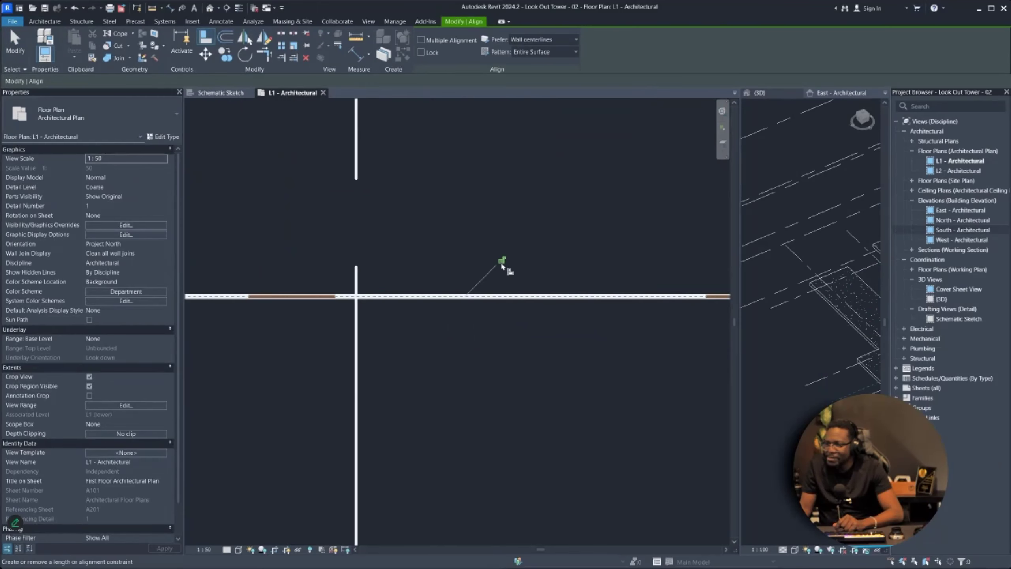
{"action": "scroll", "coordinate": [515, 317], "scroll_direction": "down", "scroll_amount": 5}
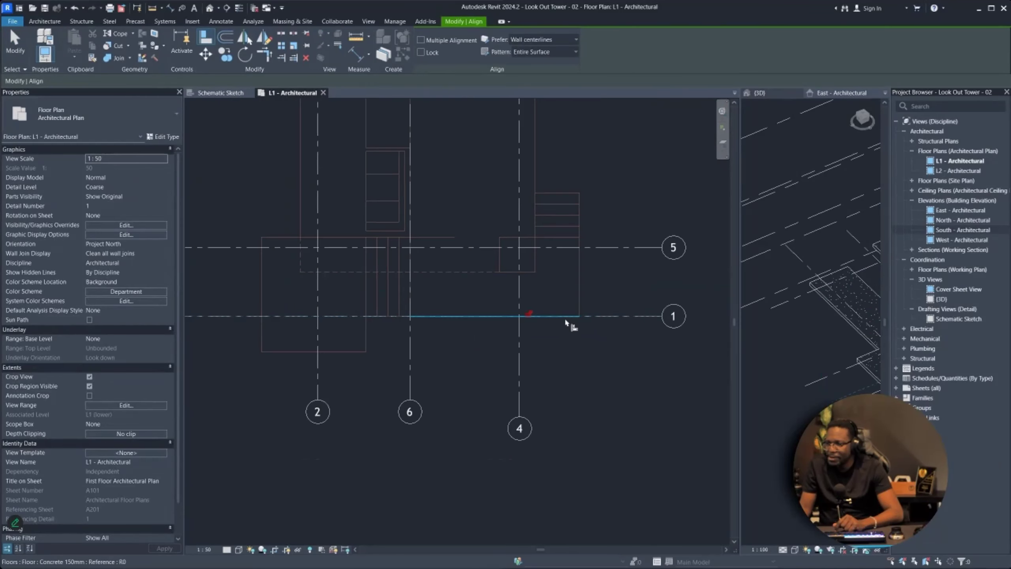
- Examine how grid 1 meets grids 6 and 4 along the right-hand slab's bottom edge
{"action": "scroll", "coordinate": [579, 257], "scroll_direction": "up", "scroll_amount": 2}
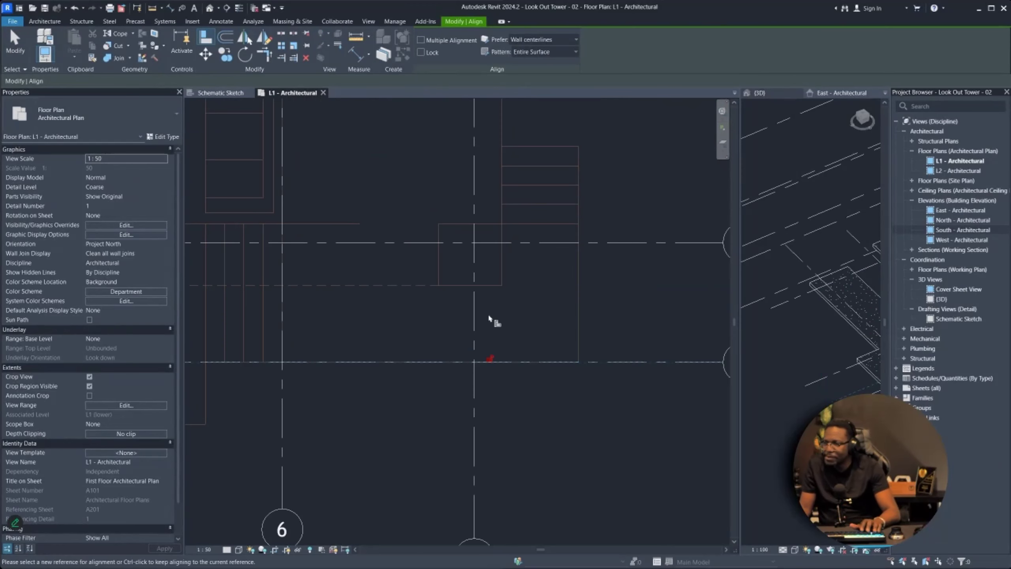
{"action": "scroll", "coordinate": [518, 236], "scroll_direction": "down", "scroll_amount": 1}
{"action": "middle_click_drag", "start_coordinate": [519, 236], "coordinate": [492, 376]}
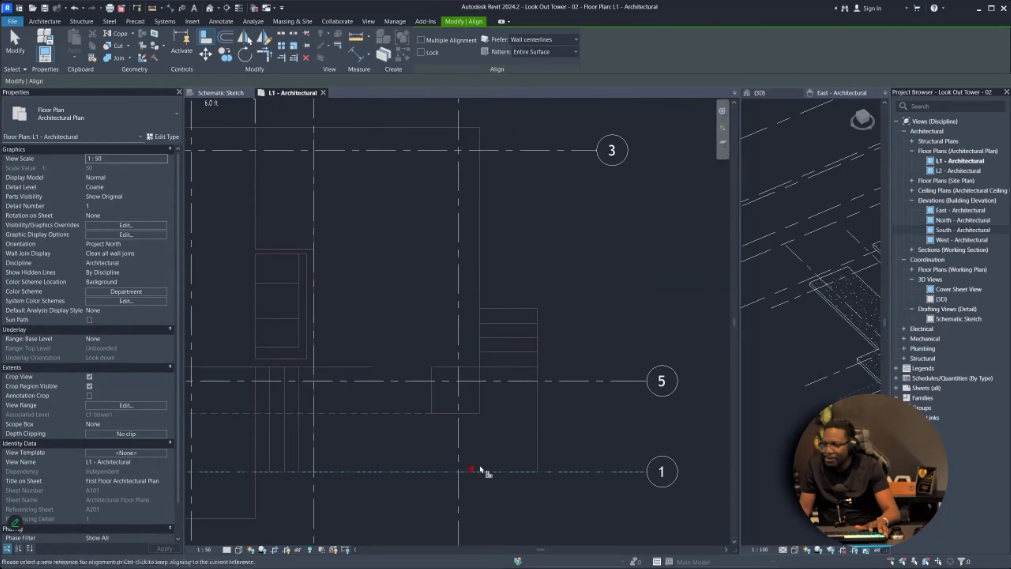
{"action": "scroll", "coordinate": [476, 470], "scroll_direction": "up", "scroll_amount": 3}
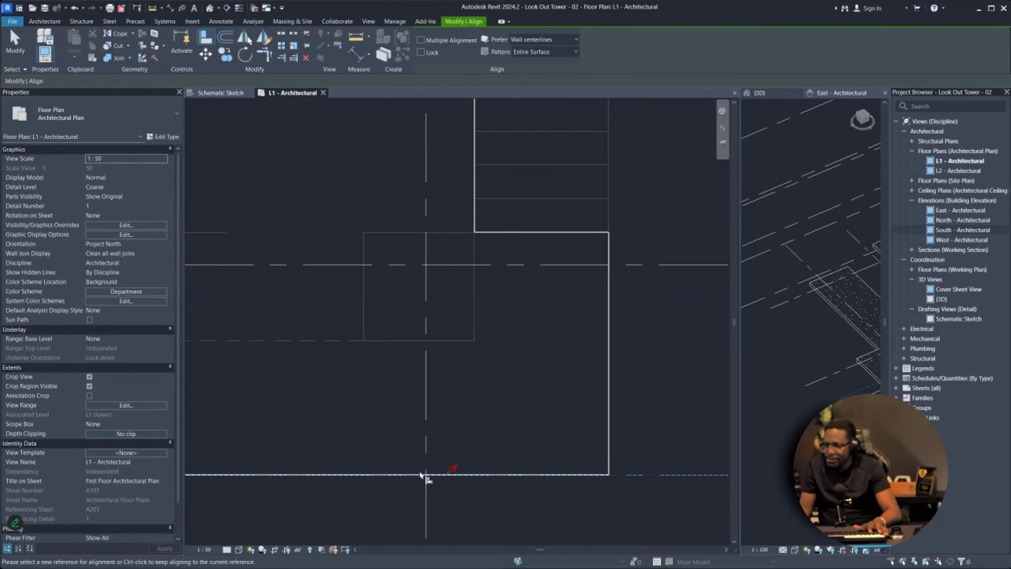
{"action": "scroll", "coordinate": [420, 474], "scroll_direction": "down", "scroll_amount": 4}
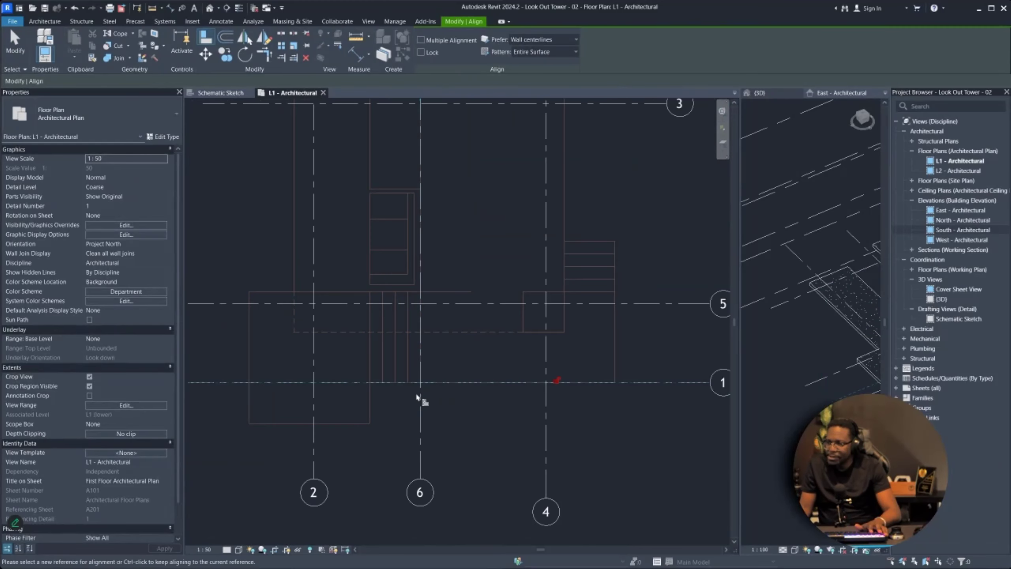
{"action": "scroll", "coordinate": [420, 393], "scroll_direction": "up", "scroll_amount": 2}
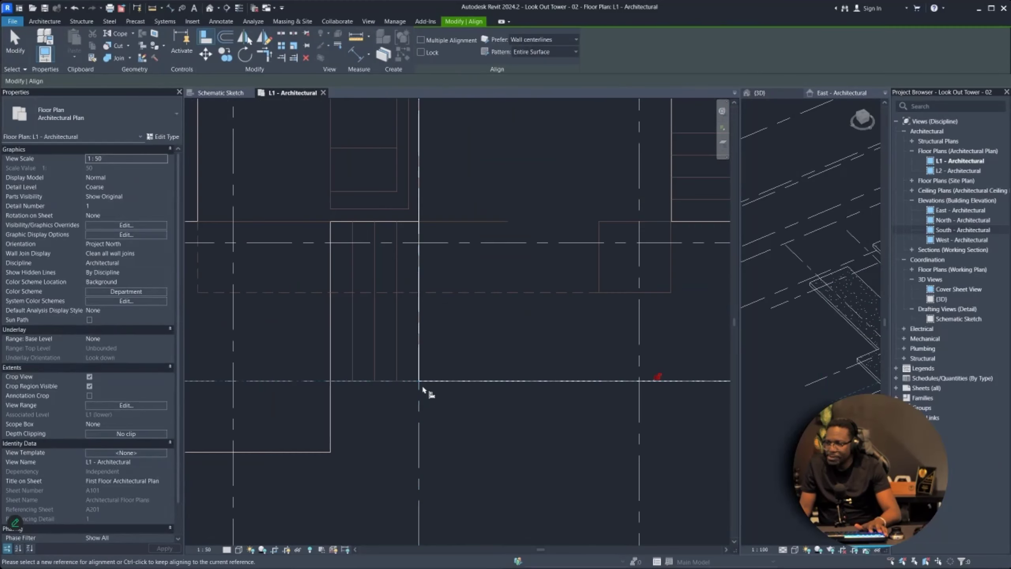
{"action": "scroll", "coordinate": [523, 389], "scroll_direction": "down", "scroll_amount": 1}
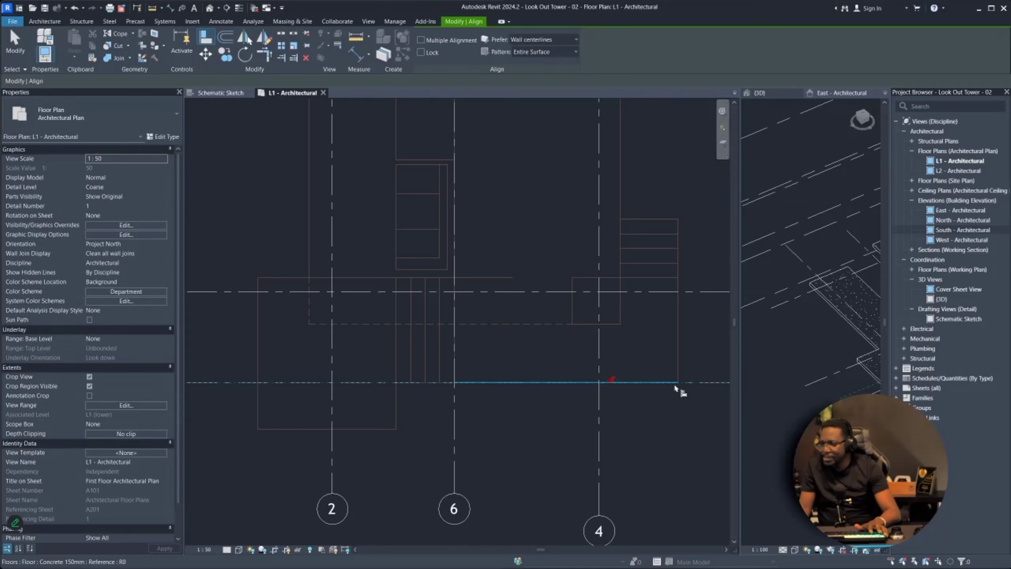
{"action": "left_click", "coordinate": [594, 383]}
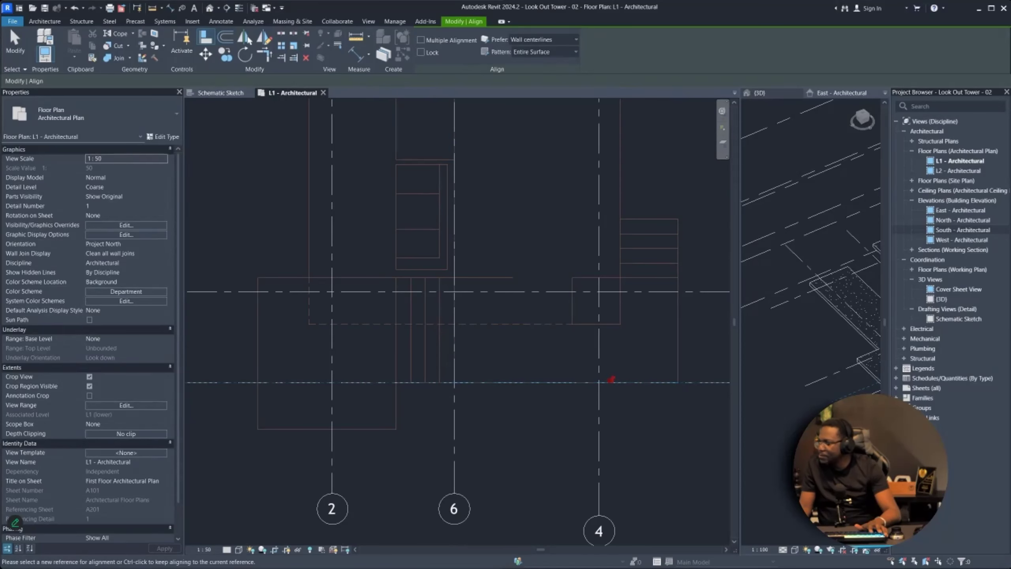
- Switch to the Miro board and find the wood post and beam joint diagrams beyond the Schematic Sketch frame
{"action": "key", "text": "alt+Tab"}
{"action": "scroll", "coordinate": [294, 321], "scroll_direction": "down", "scroll_amount": 8}
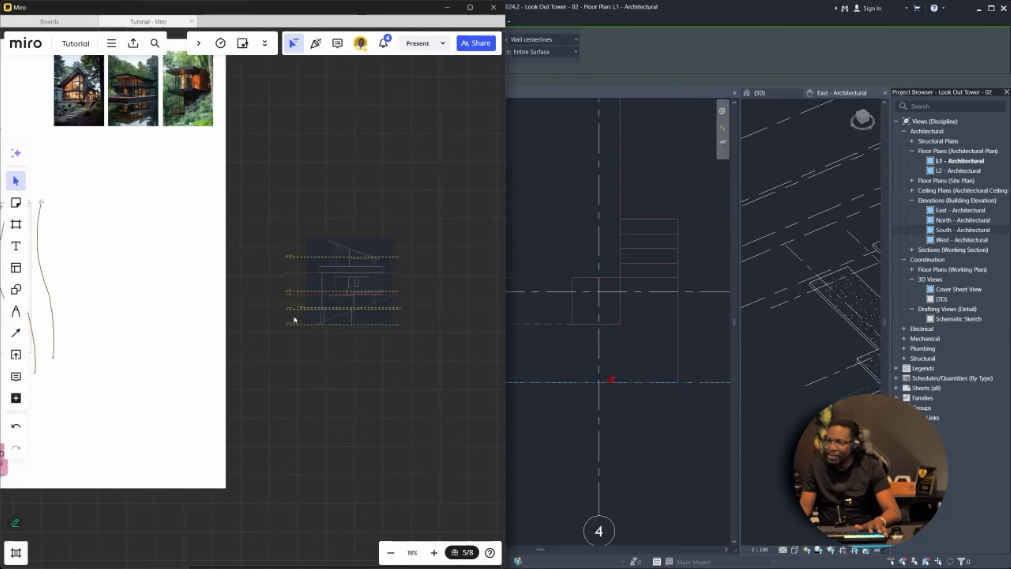
{"action": "middle_click_drag", "start_coordinate": [135, 387], "coordinate": [265, 364]}
{"action": "scroll", "coordinate": [318, 319], "scroll_direction": "up", "scroll_amount": 4}
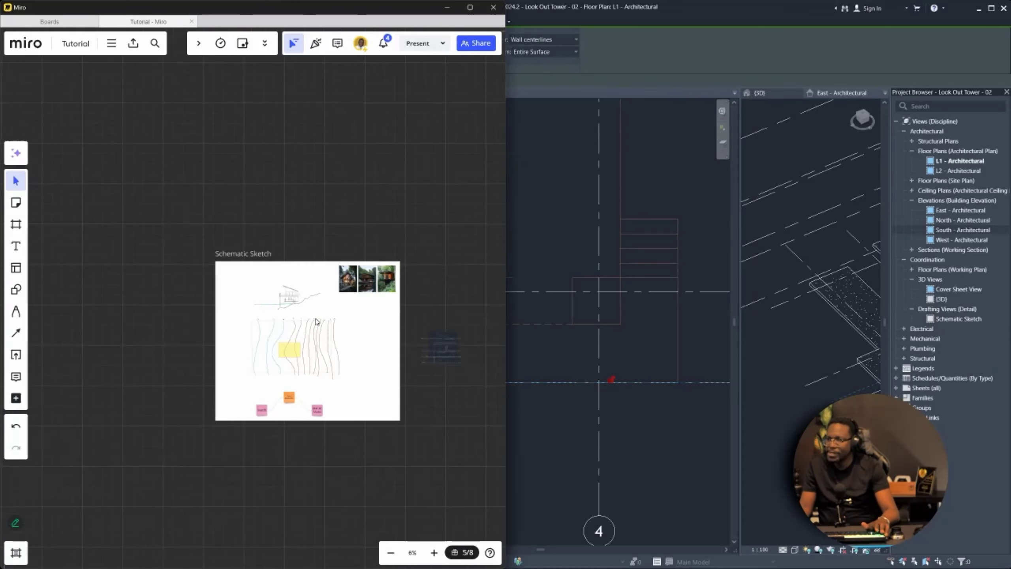
{"action": "scroll", "coordinate": [306, 335], "scroll_direction": "up", "scroll_amount": 4}
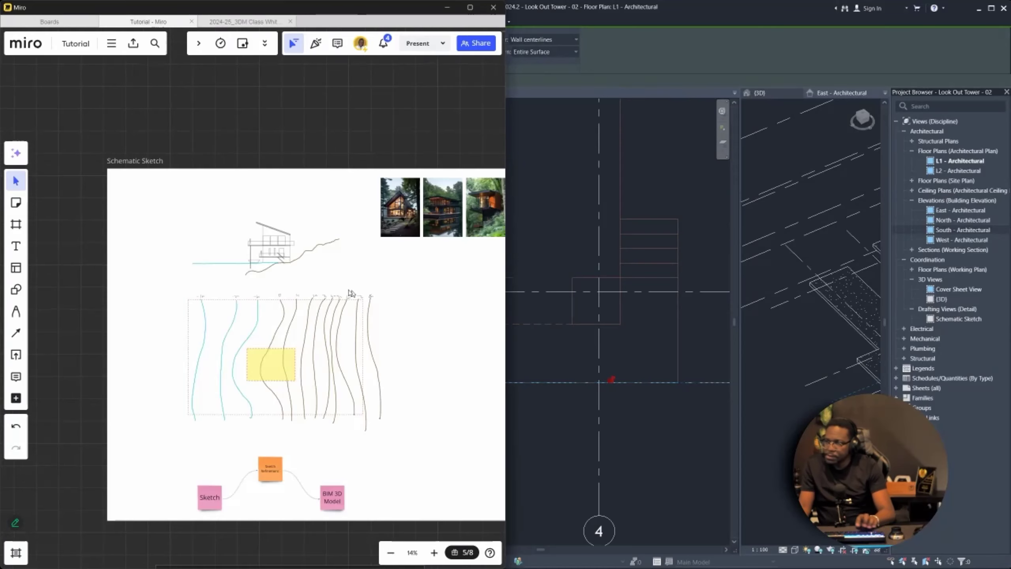
{"action": "middle_click_drag", "start_coordinate": [203, 310], "coordinate": [502, 295]}
{"action": "scroll", "coordinate": [208, 242], "scroll_direction": "up", "scroll_amount": 6}
{"action": "scroll", "coordinate": [210, 246], "scroll_direction": "up", "scroll_amount": 1}
{"action": "middle_click_drag", "start_coordinate": [191, 283], "coordinate": [202, 348]}
{"action": "scroll", "coordinate": [135, 184], "scroll_direction": "up", "scroll_amount": 4}
{"action": "middle_click_drag", "start_coordinate": [304, 237], "coordinate": [51, 271]}
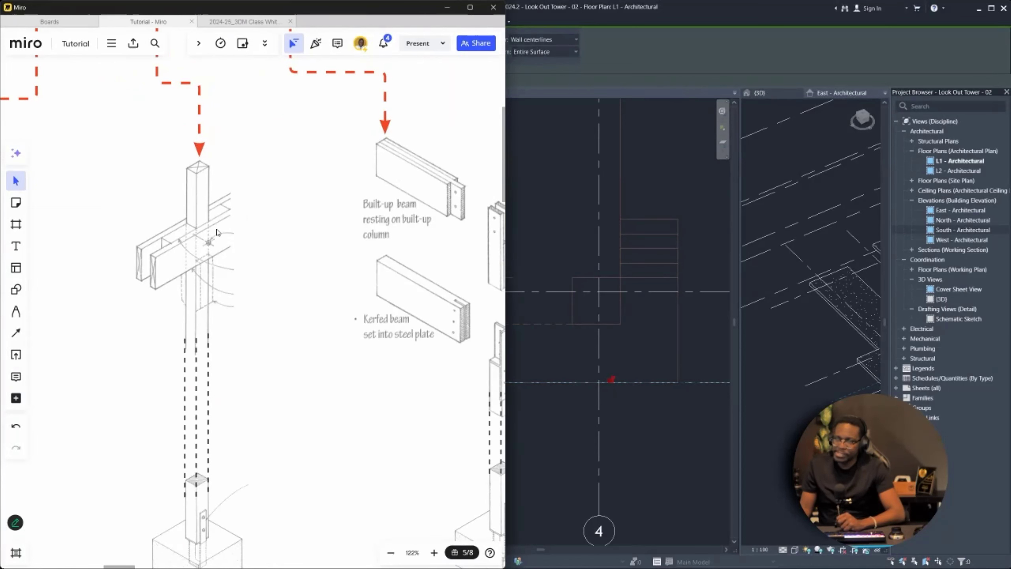
- Compare the butt, interlocking or overlapping, and molded or shaped joints in the 3 Types of Joints diagrams
{"action": "scroll", "coordinate": [209, 239], "scroll_direction": "down", "scroll_amount": 2}
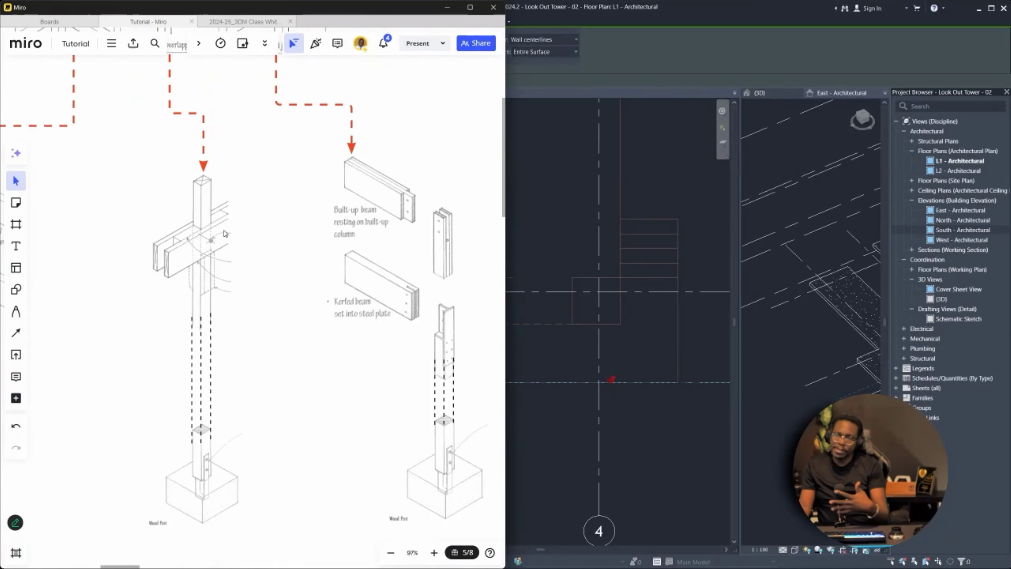
{"action": "scroll", "coordinate": [225, 234], "scroll_direction": "down", "scroll_amount": 3}
{"action": "middle_click_drag", "start_coordinate": [238, 204], "coordinate": [254, 311]}
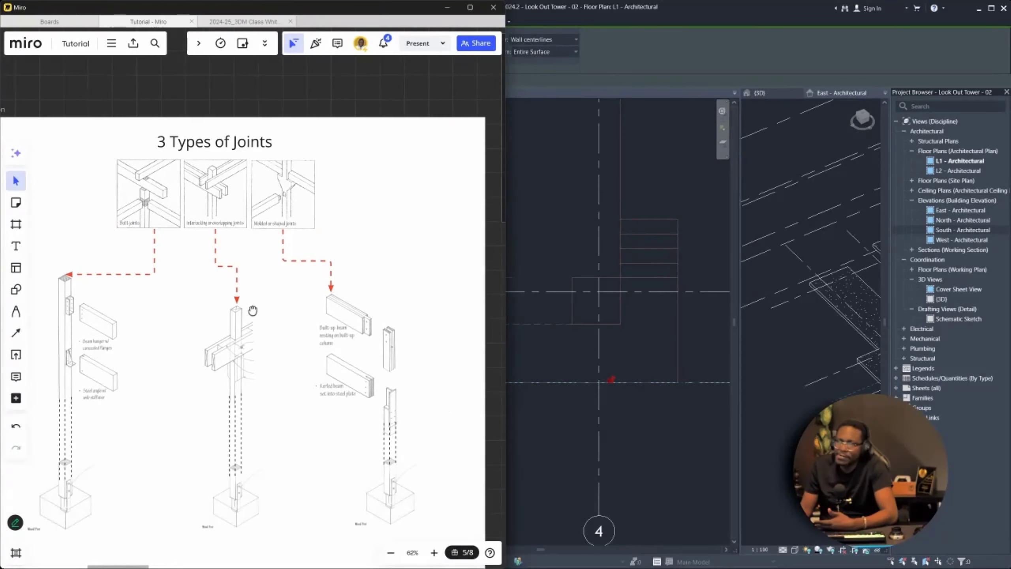
{"action": "scroll", "coordinate": [195, 147], "scroll_direction": "up", "scroll_amount": 6}
{"action": "middle_click_drag", "start_coordinate": [171, 258], "coordinate": [224, 270]}
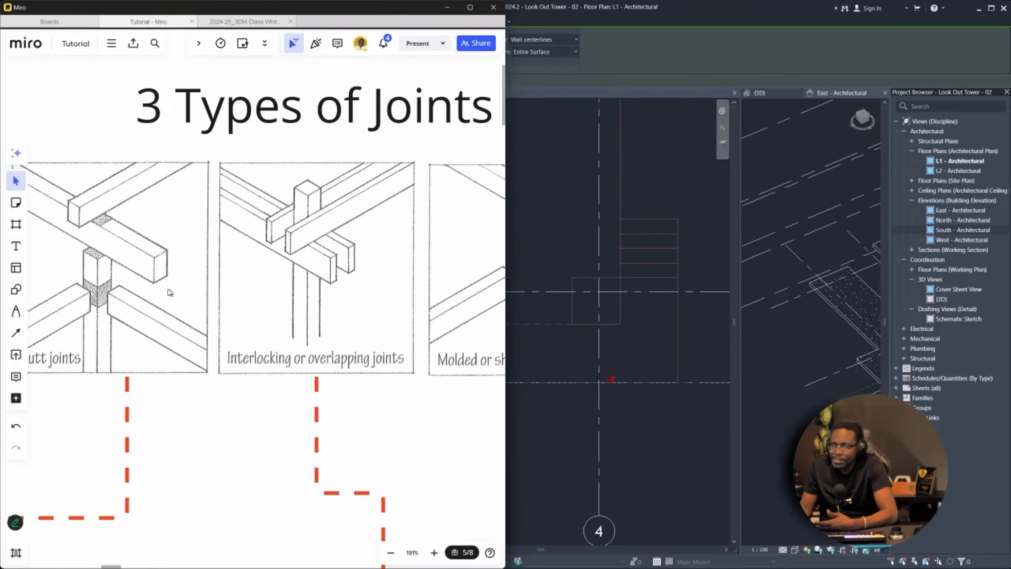
{"action": "middle_click_drag", "start_coordinate": [327, 238], "coordinate": [168, 217]}
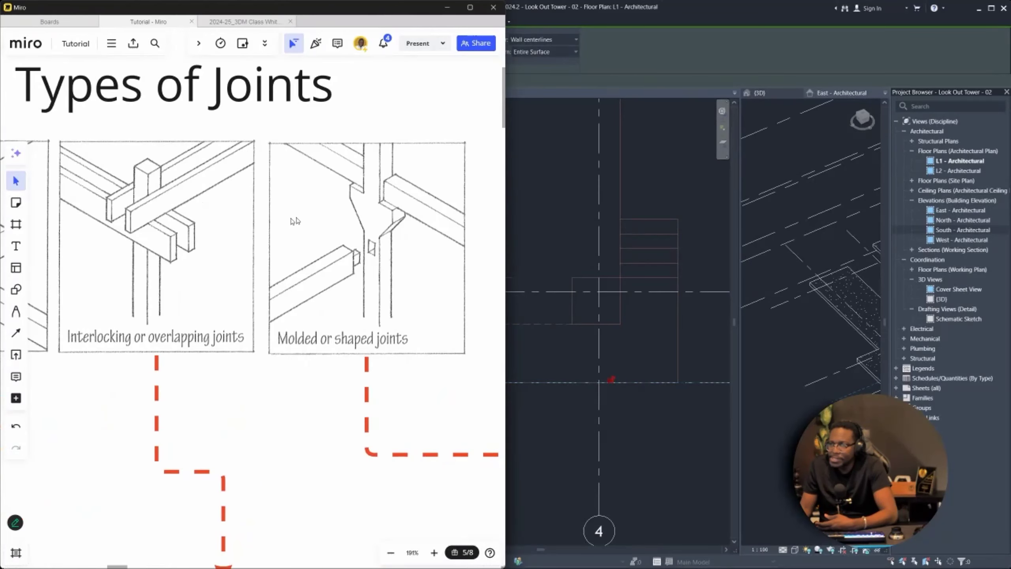
{"action": "scroll", "coordinate": [382, 217], "scroll_direction": "down", "scroll_amount": 10}
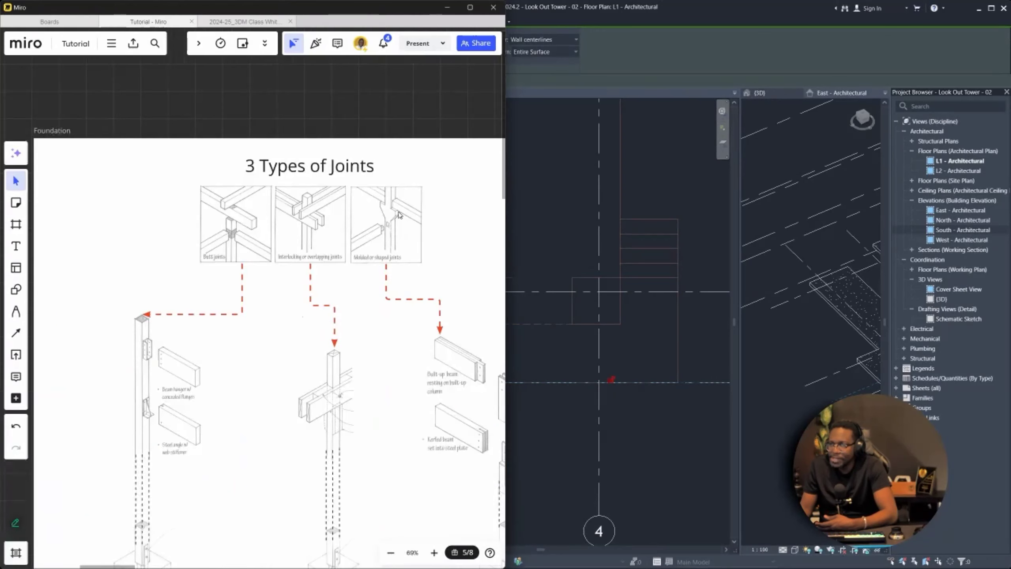
- Go to the Floors frame and inspect the wood post's connection to its concrete footing
{"action": "scroll", "coordinate": [139, 319], "scroll_direction": "up", "scroll_amount": 5}
{"action": "scroll", "coordinate": [139, 319], "scroll_direction": "up", "scroll_amount": 2}
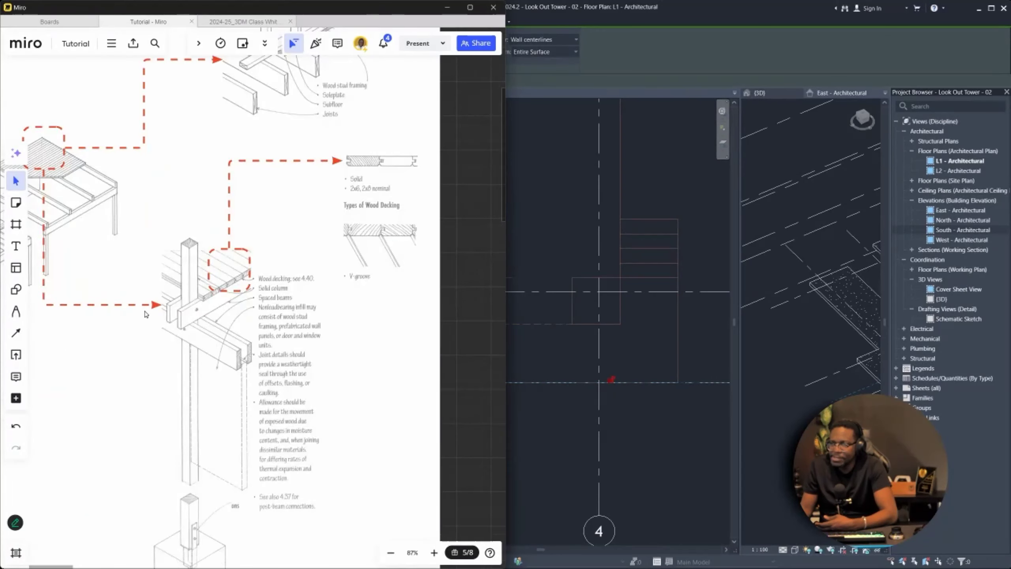
{"action": "middle_click_drag", "start_coordinate": [186, 315], "coordinate": [336, 305]}
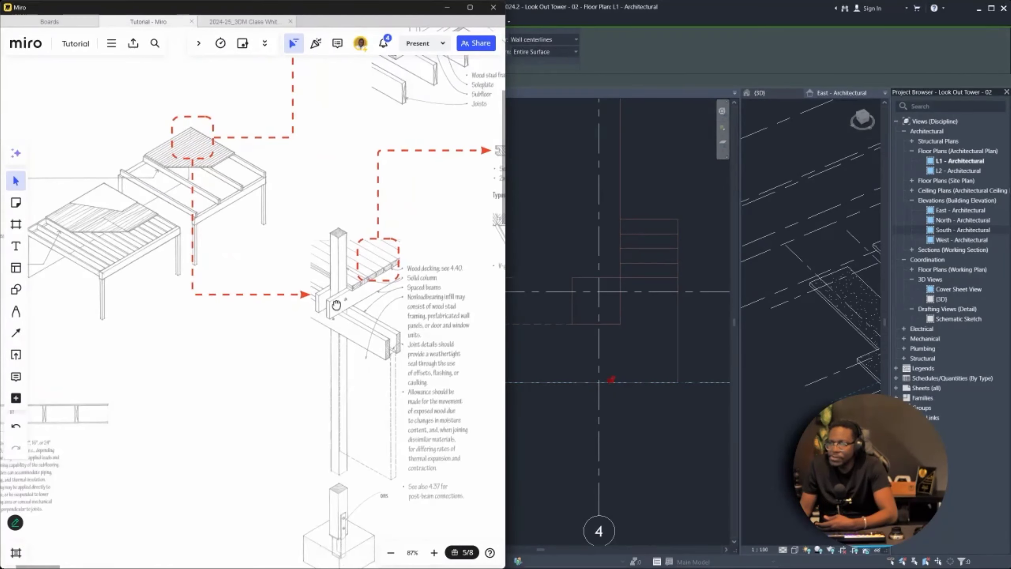
{"action": "scroll", "coordinate": [281, 308], "scroll_direction": "down", "scroll_amount": 3}
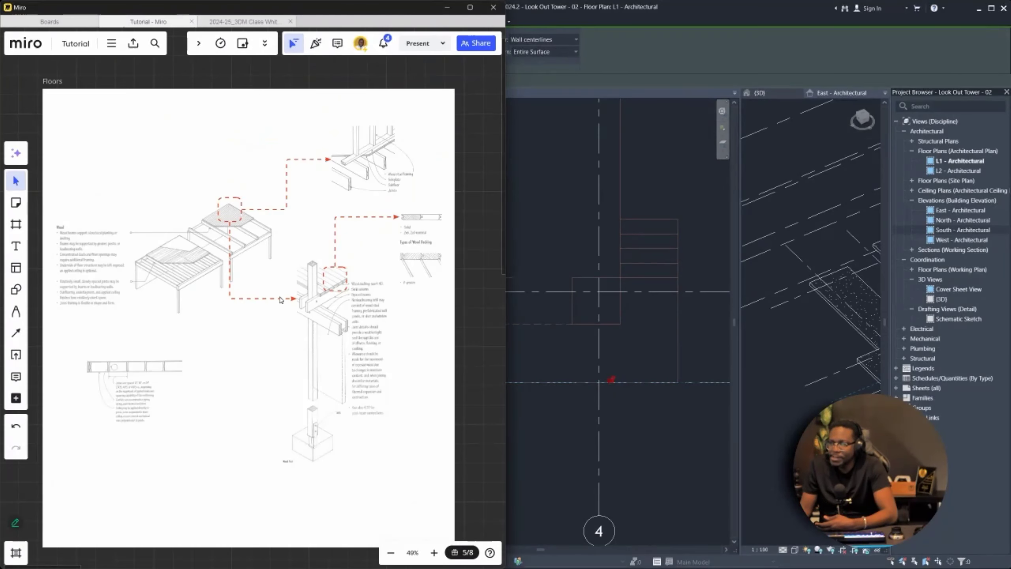
{"action": "scroll", "coordinate": [307, 316], "scroll_direction": "up", "scroll_amount": 3}
{"action": "scroll", "coordinate": [319, 530], "scroll_direction": "up", "scroll_amount": 2}
{"action": "middle_click_drag", "start_coordinate": [323, 522], "coordinate": [312, 347]}
{"action": "scroll", "coordinate": [311, 347], "scroll_direction": "up", "scroll_amount": 1}
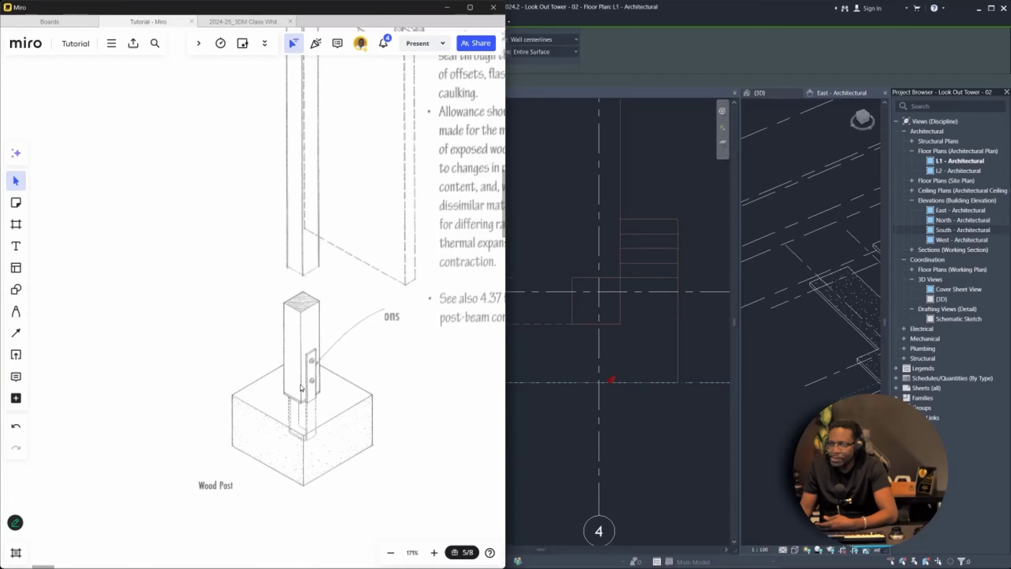
- Study how the spaced beams and wood decking meet the solid column in the Floors detail
{"action": "scroll", "coordinate": [301, 387], "scroll_direction": "down", "scroll_amount": 4}
{"action": "scroll", "coordinate": [319, 222], "scroll_direction": "up", "scroll_amount": 5}
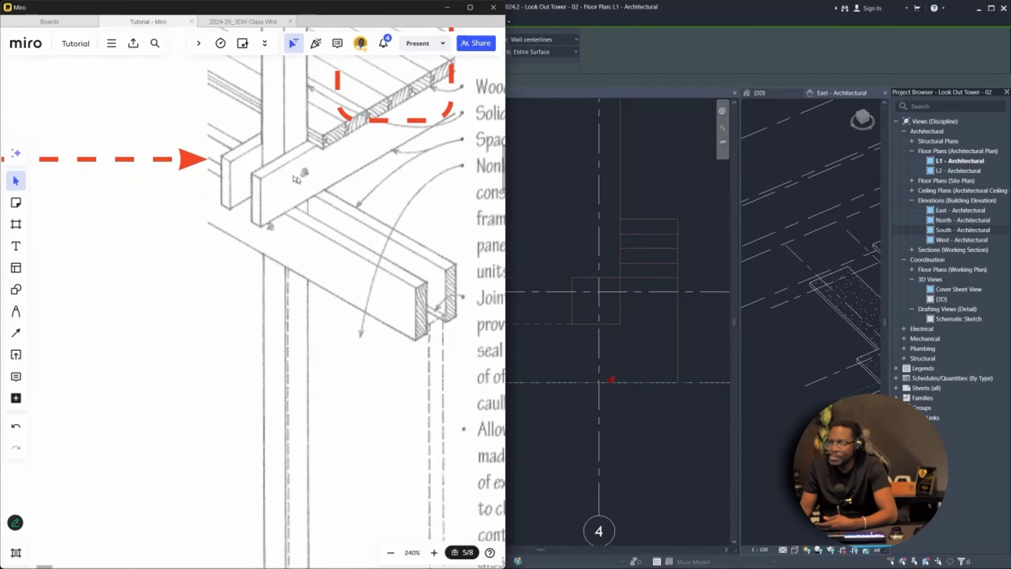
{"action": "scroll", "coordinate": [288, 183], "scroll_direction": "down", "scroll_amount": 4}
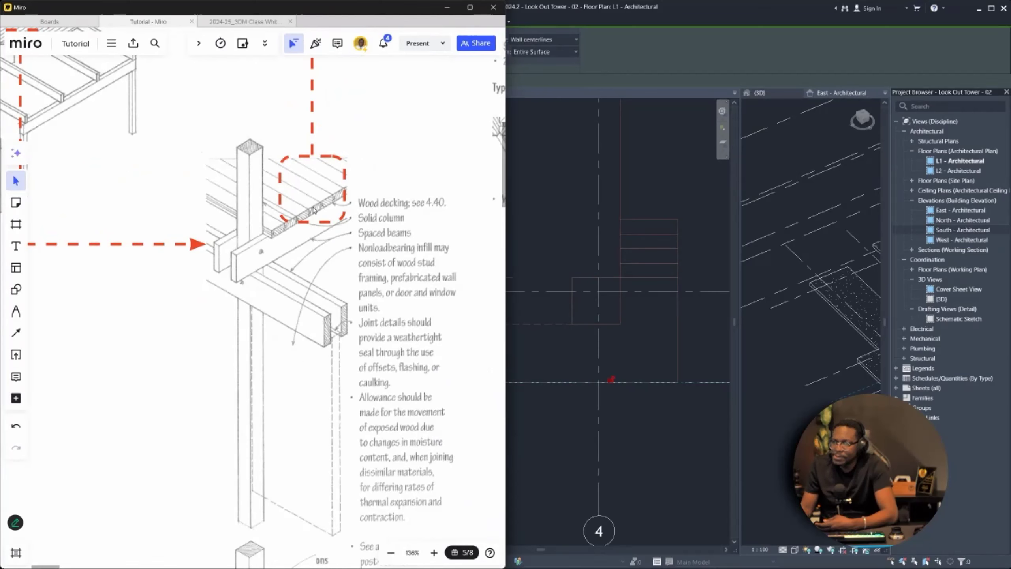
{"action": "scroll", "coordinate": [318, 215], "scroll_direction": "down", "scroll_amount": 4}
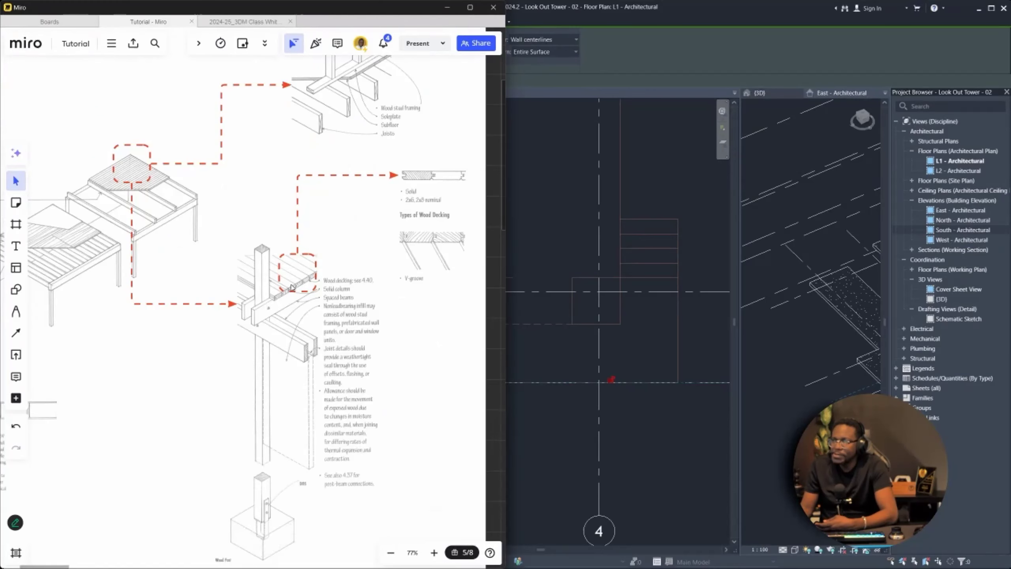
{"action": "scroll", "coordinate": [271, 320], "scroll_direction": "down", "scroll_amount": 1}
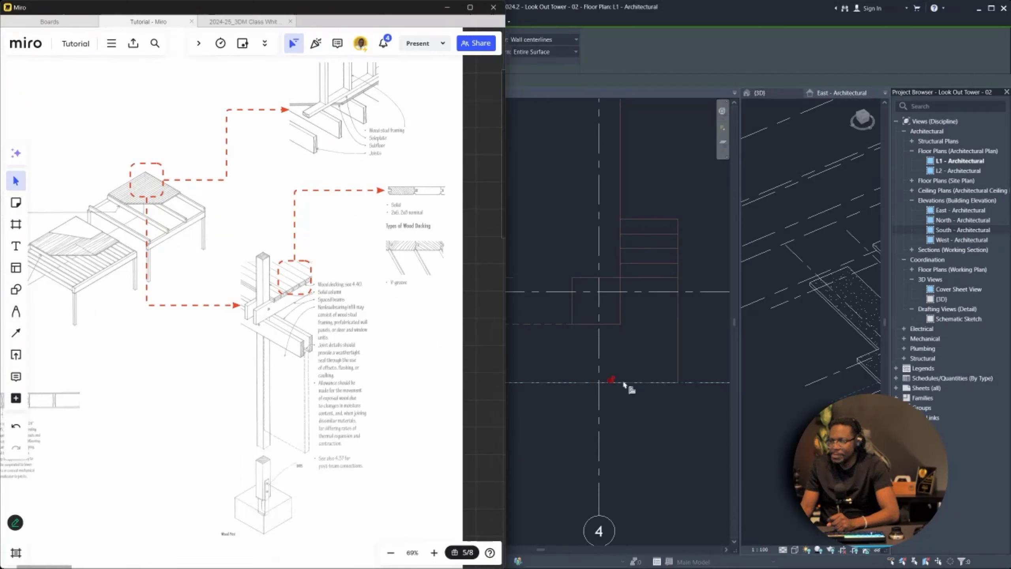
{"action": "scroll", "coordinate": [592, 385], "scroll_direction": "up", "scroll_amount": 1}
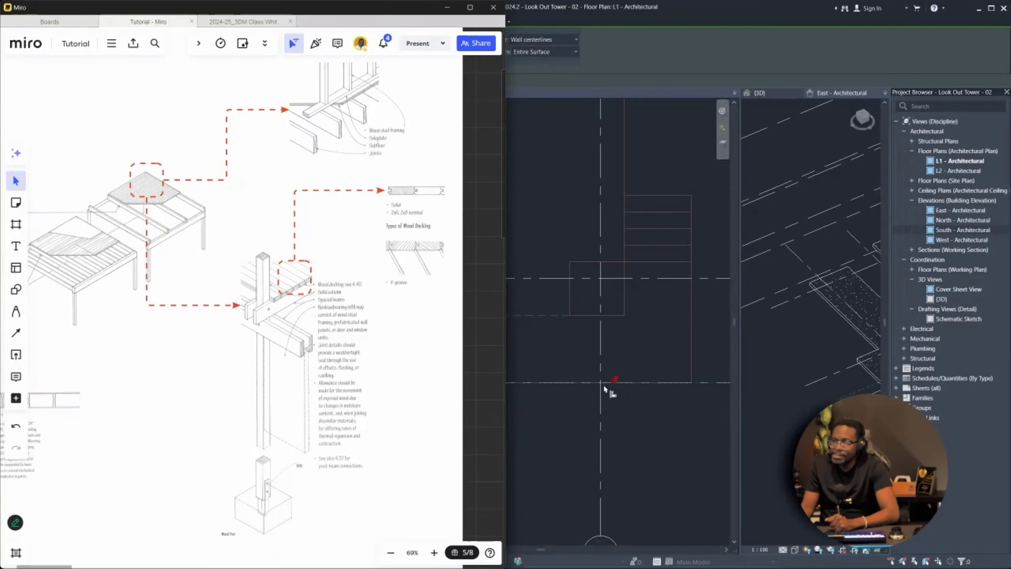
{"action": "scroll", "coordinate": [251, 270], "scroll_direction": "up", "scroll_amount": 5}
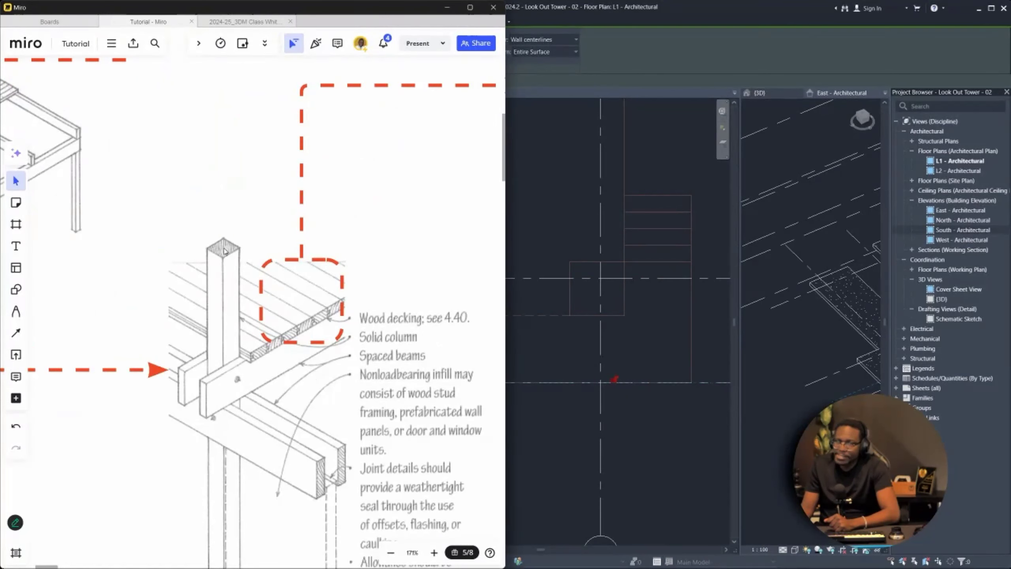
- Move grid 1 outward by 3" from the lower edge of the L1 slab
{"action": "left_click", "coordinate": [578, 358]}
{"action": "scroll", "coordinate": [466, 345], "scroll_direction": "down", "scroll_amount": 3}
{"action": "scroll", "coordinate": [549, 383], "scroll_direction": "up", "scroll_amount": 4}
{"action": "middle_click_drag", "start_coordinate": [548, 368], "coordinate": [513, 367]}
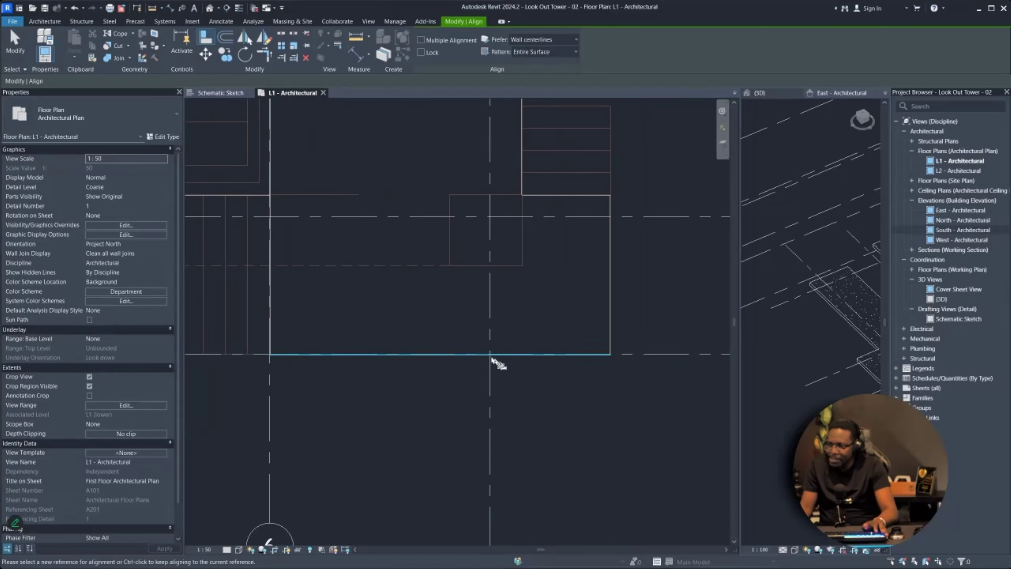
{"action": "middle_click_drag", "start_coordinate": [553, 365], "coordinate": [466, 350]}
{"action": "key", "text": "Escape"}
{"action": "left_click", "coordinate": [581, 339]}
{"action": "scroll", "coordinate": [525, 340], "scroll_direction": "up", "scroll_amount": 2}
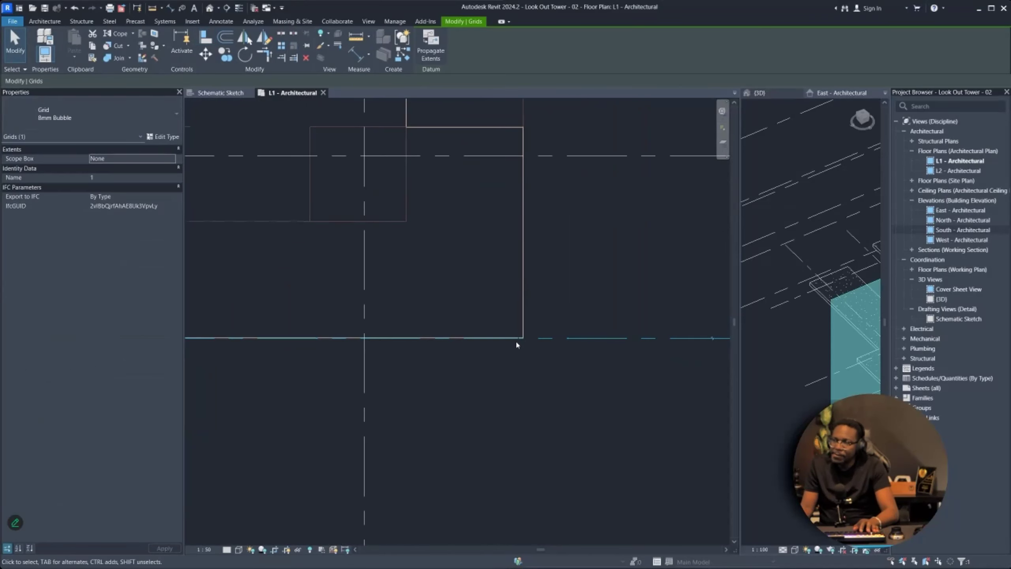
{"action": "key", "text": "m"}
{"action": "key", "text": "v"}
{"action": "left_click", "coordinate": [496, 338]}
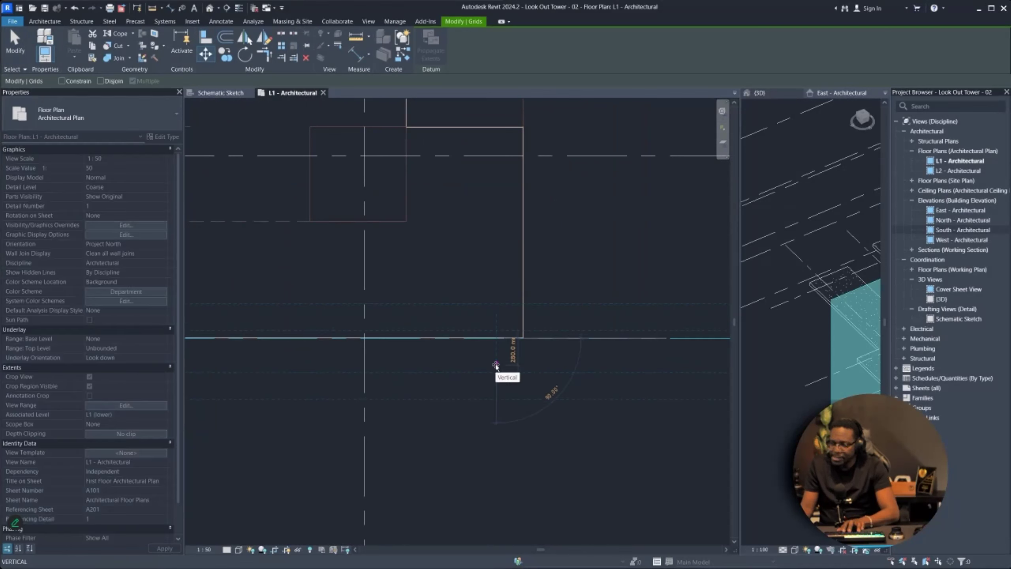
{"action": "type", "text": "3"}
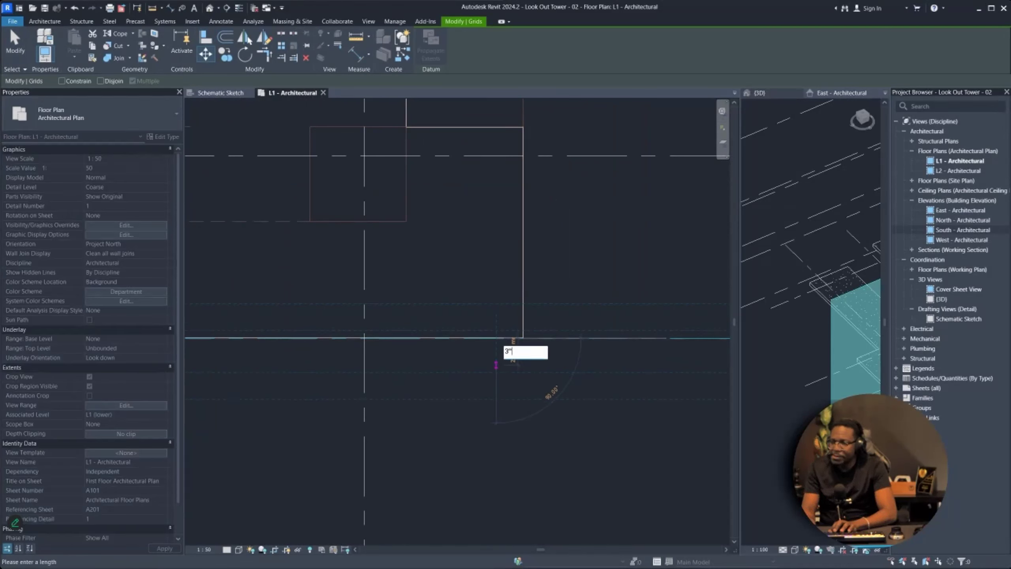
{"action": "key", "text": "Return"}
{"action": "scroll", "coordinate": [476, 360], "scroll_direction": "down", "scroll_amount": 3}
{"action": "scroll", "coordinate": [438, 363], "scroll_direction": "up", "scroll_amount": 3}
{"action": "middle_click_drag", "start_coordinate": [284, 383], "coordinate": [515, 357]}
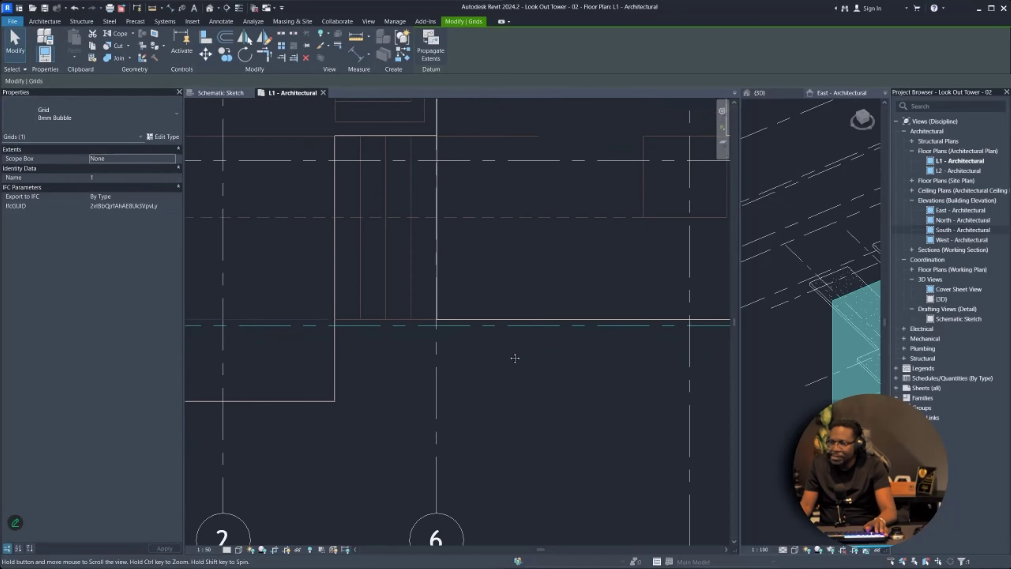
{"action": "scroll", "coordinate": [431, 333], "scroll_direction": "down", "scroll_amount": 2}
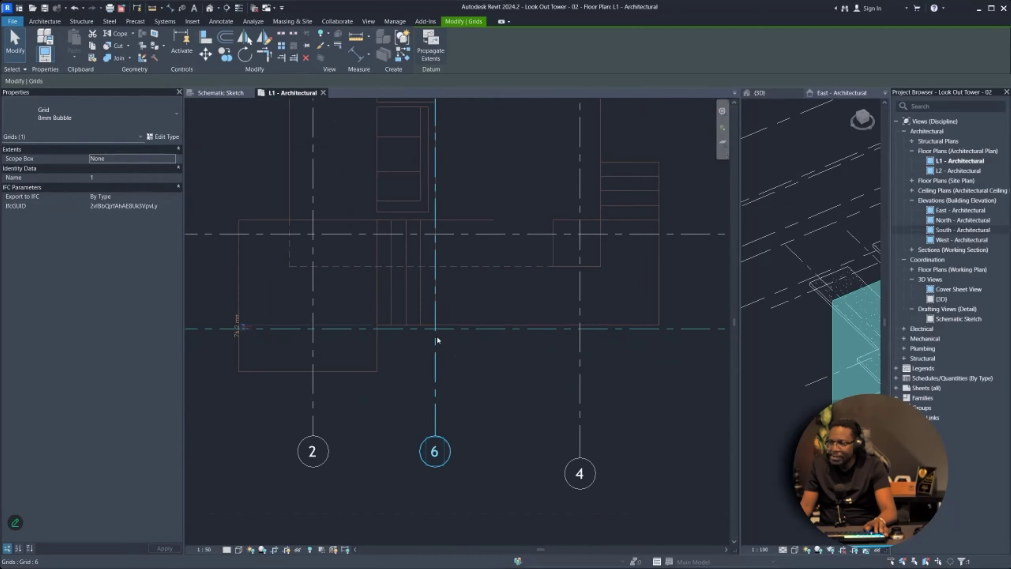
{"action": "scroll", "coordinate": [641, 335], "scroll_direction": "up", "scroll_amount": 3}
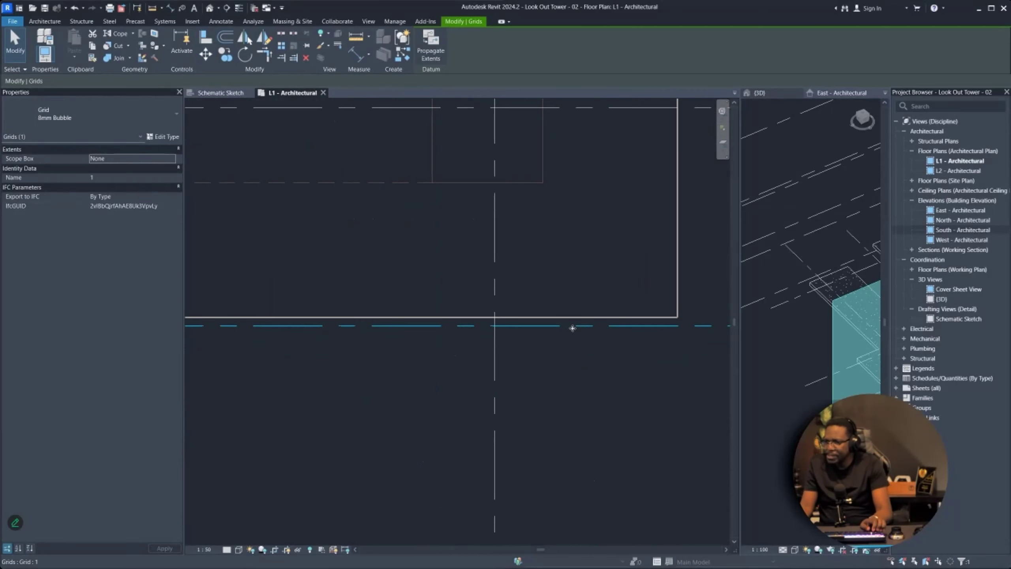
{"action": "key", "text": "Escape"}
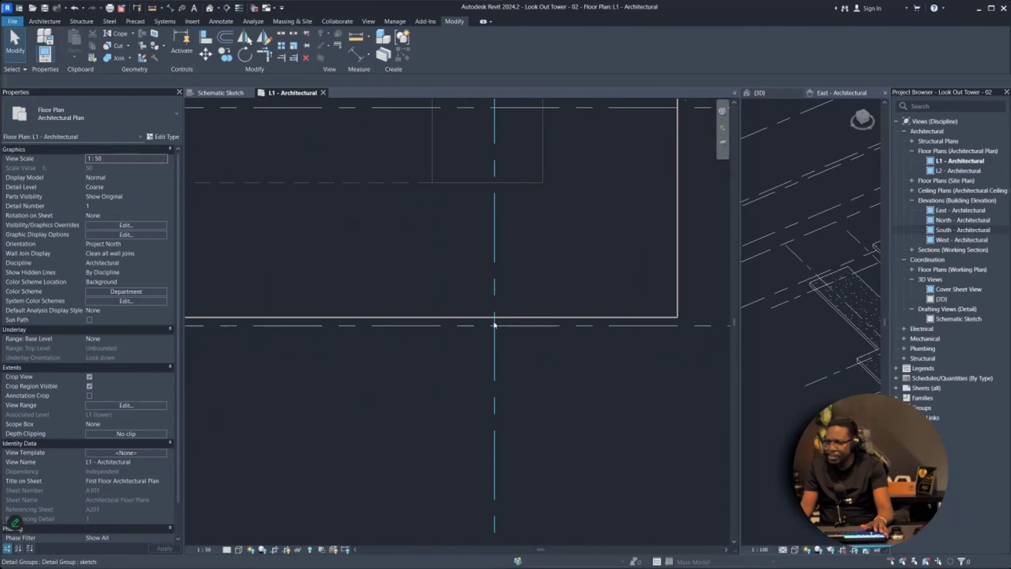
- Annotate a square post outline marked 6" around the intersection of grids 1 and 4
{"action": "scroll", "coordinate": [510, 325], "scroll_direction": "up", "scroll_amount": 4}
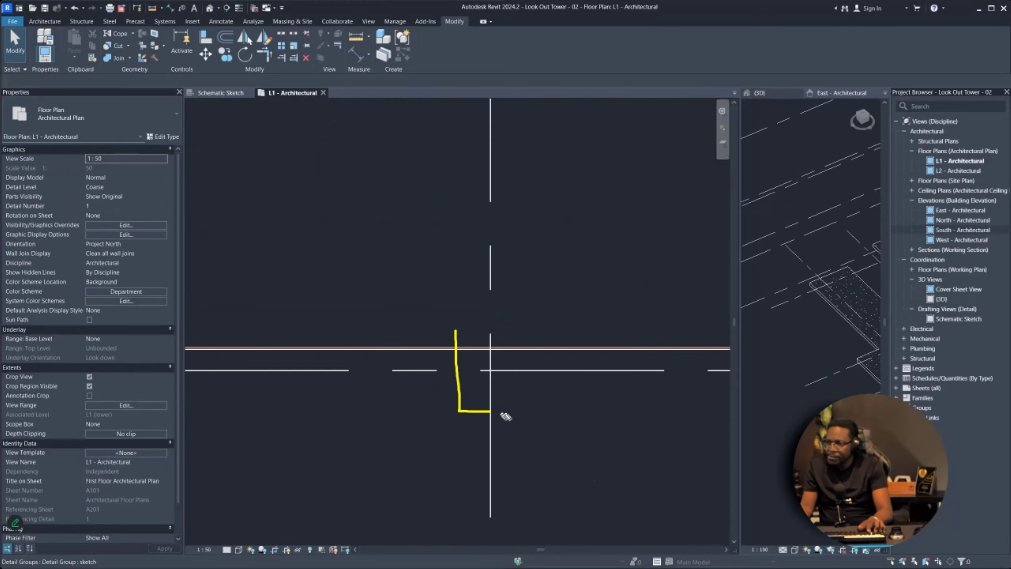
{"action": "left_click_drag", "start_coordinate": [544, 323], "coordinate": [445, 322]}
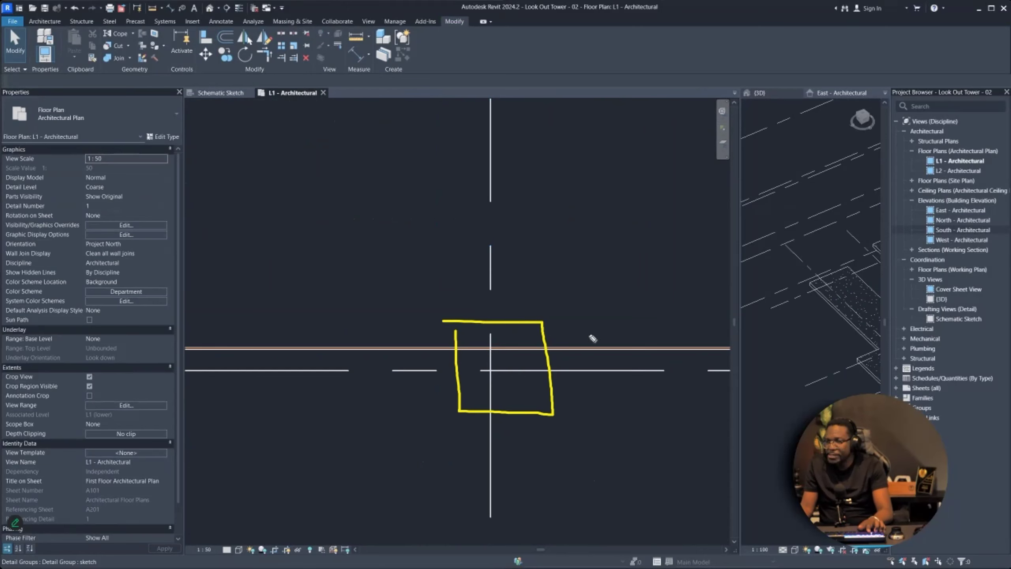
{"action": "left_click_drag", "start_coordinate": [580, 328], "coordinate": [578, 430]}
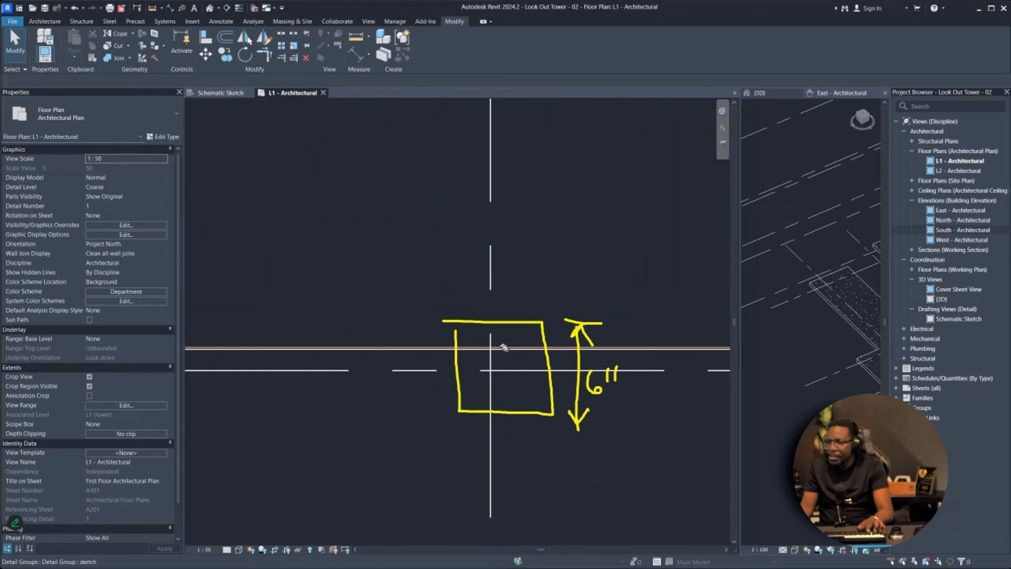
- Annotate the slab edge running along the top of the post outline and hatch the slab area above it
{"action": "left_click_drag", "start_coordinate": [281, 314], "coordinate": [385, 318]}
{"action": "left_click_drag", "start_coordinate": [394, 318], "coordinate": [729, 315]}
{"action": "left_click_drag", "start_coordinate": [639, 238], "coordinate": [573, 319]}
{"action": "left_click_drag", "start_coordinate": [579, 245], "coordinate": [542, 303]}
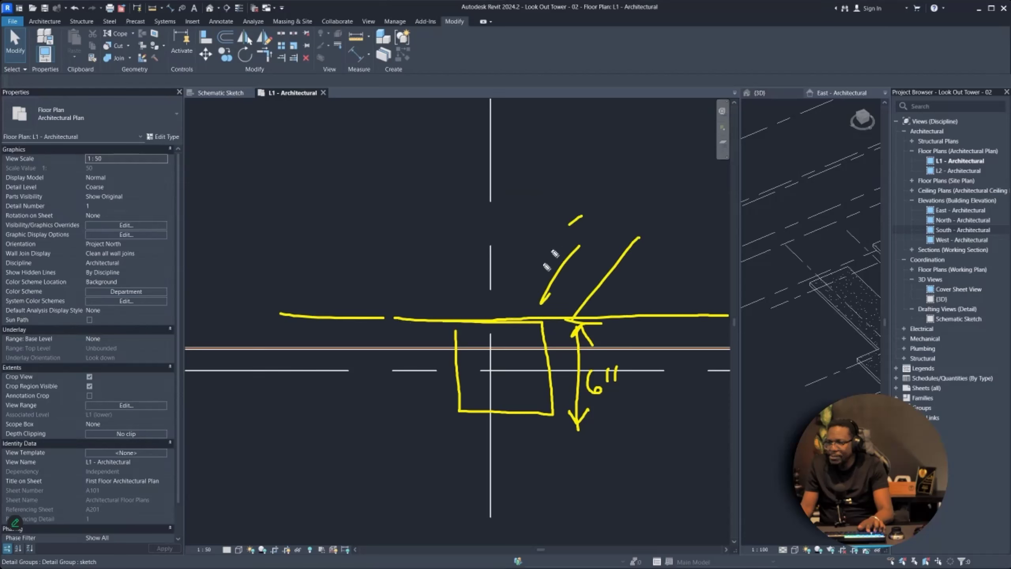
{"action": "left_click_drag", "start_coordinate": [582, 216], "coordinate": [516, 311]}
{"action": "left_click_drag", "start_coordinate": [538, 239], "coordinate": [468, 319]}
{"action": "left_click_drag", "start_coordinate": [490, 257], "coordinate": [434, 317]}
{"action": "left_click_drag", "start_coordinate": [452, 261], "coordinate": [387, 322]}
{"action": "left_click_drag", "start_coordinate": [418, 266], "coordinate": [361, 317]}
{"action": "left_click_drag", "start_coordinate": [386, 258], "coordinate": [338, 299]}
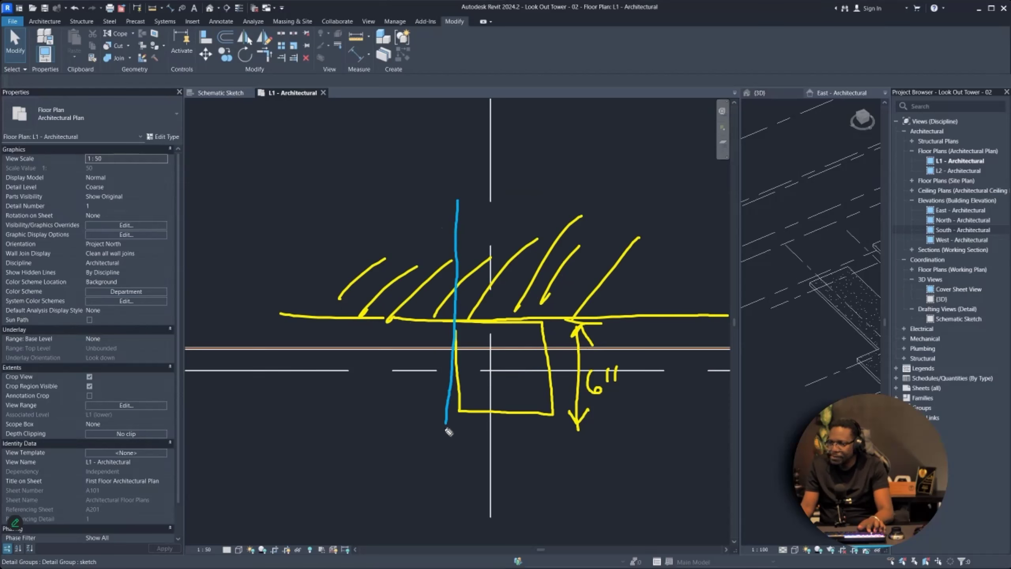
- Annotate pairs of spaced beams in both directions around the post, and clear all the markup from the plan
{"action": "left_click_drag", "start_coordinate": [426, 382], "coordinate": [418, 172]}
{"action": "mouse_move", "coordinate": [545, 195]}
{"action": "left_mouse_down"}
{"action": "mouse_move", "coordinate": [555, 295]}
{"action": "mouse_move", "coordinate": [540, 449]}
{"action": "mouse_move", "coordinate": [570, 238]}
{"action": "left_mouse_up"}
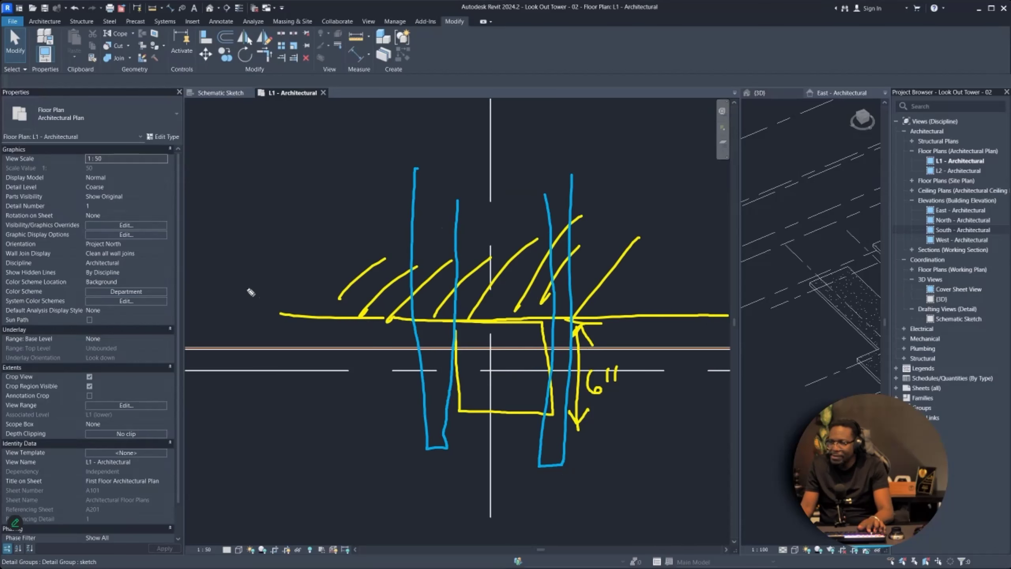
{"action": "mouse_move", "coordinate": [241, 275]}
{"action": "left_mouse_down"}
{"action": "mouse_move", "coordinate": [363, 318]}
{"action": "mouse_move", "coordinate": [703, 316]}
{"action": "mouse_move", "coordinate": [213, 290]}
{"action": "left_mouse_up"}
{"action": "mouse_move", "coordinate": [206, 207]}
{"action": "left_mouse_down"}
{"action": "mouse_move", "coordinate": [505, 219]}
{"action": "mouse_move", "coordinate": [723, 211]}
{"action": "mouse_move", "coordinate": [313, 181]}
{"action": "left_mouse_up"}
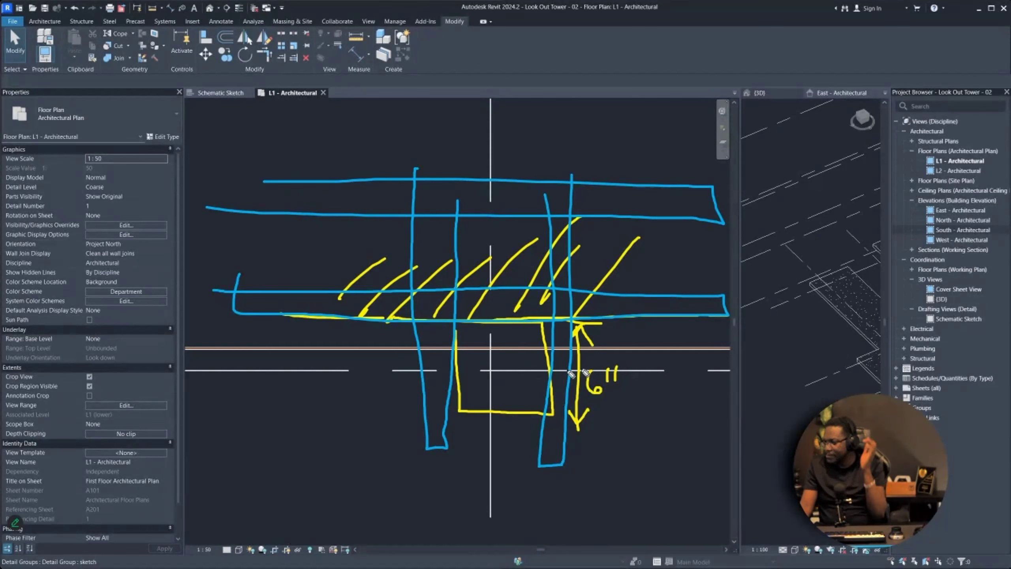
{"action": "key", "text": "e"}
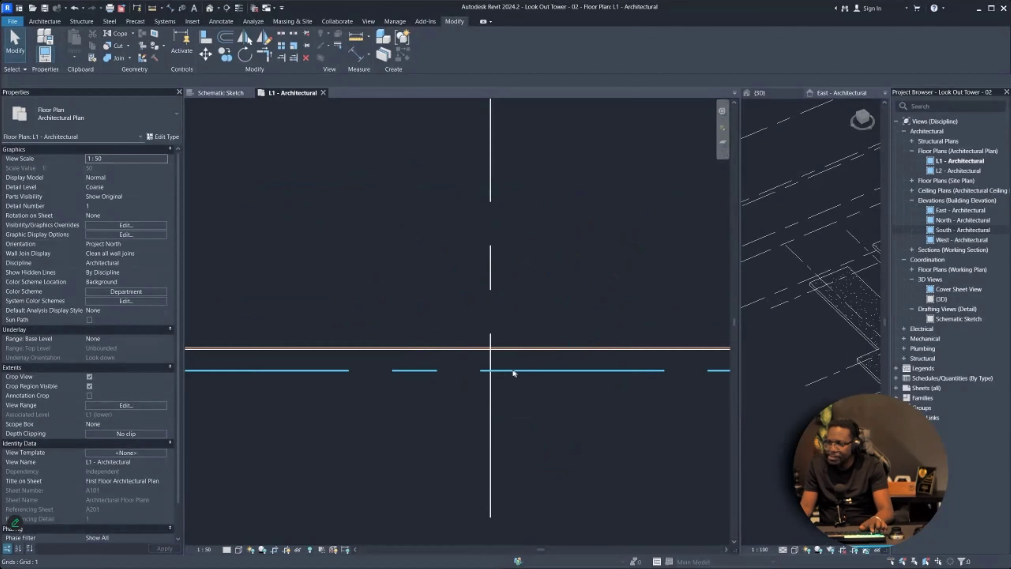
- Shift grid 1 another 3" outward, away from the lower slab edge
{"action": "scroll", "coordinate": [520, 356], "scroll_direction": "down", "scroll_amount": 2}
{"action": "scroll", "coordinate": [525, 361], "scroll_direction": "up", "scroll_amount": 1}
{"action": "middle_click_drag", "start_coordinate": [612, 365], "coordinate": [525, 365]}
{"action": "left_click", "coordinate": [655, 363]}
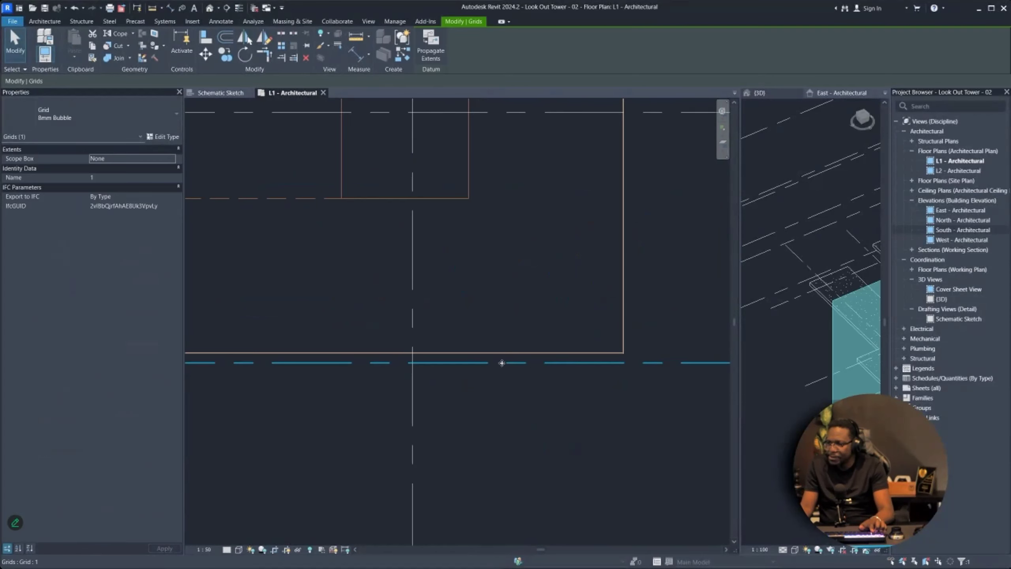
{"action": "scroll", "coordinate": [450, 364], "scroll_direction": "up", "scroll_amount": 3}
{"action": "key", "text": "m"}
{"action": "key", "text": "Escape"}
{"action": "left_click", "coordinate": [381, 363]}
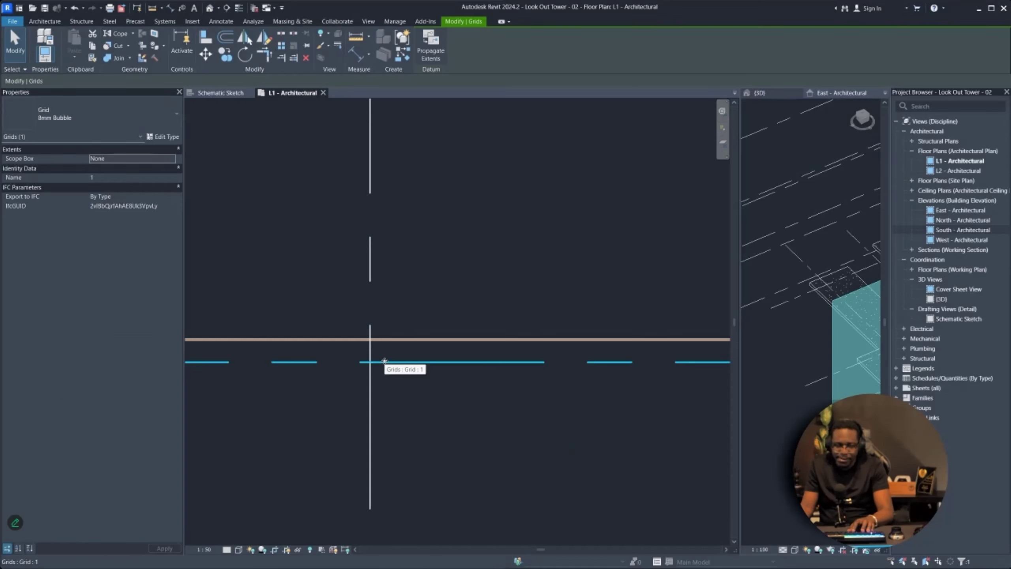
{"action": "key", "text": "m"}
{"action": "key", "text": "v"}
{"action": "left_click", "coordinate": [387, 363]}
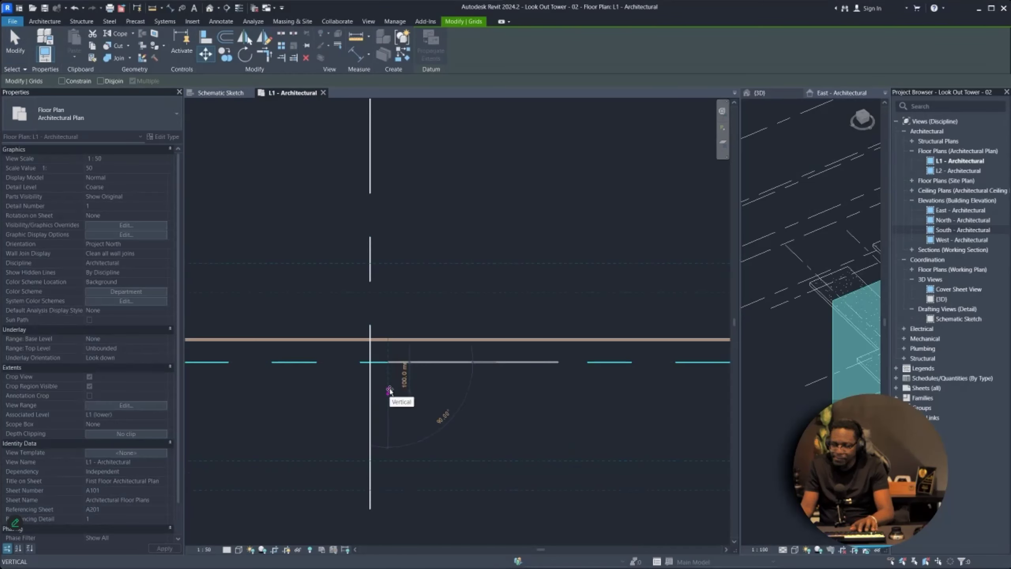
{"action": "type", "text": "3"}
{"action": "key", "text": "Return"}
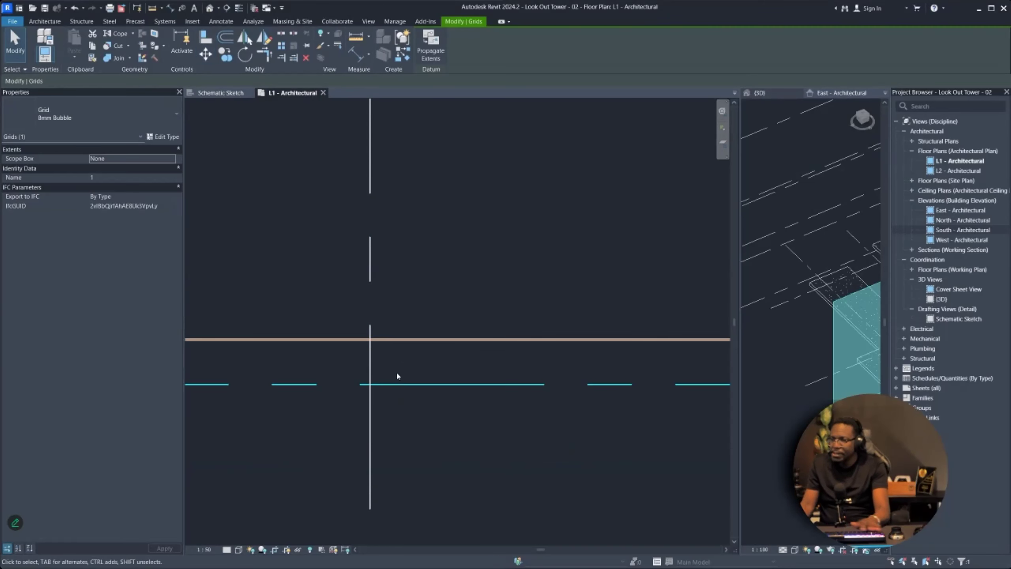
{"action": "key", "text": "Escape"}
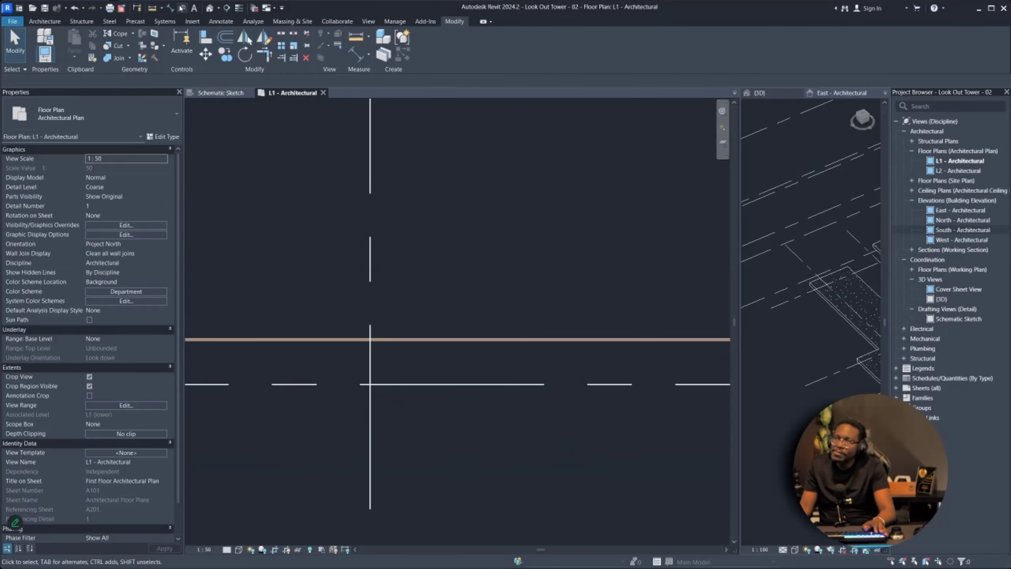
- Add an aligned dimension between the lower slab edge and grid 1, and pull its text aside on a leader
{"action": "left_click", "coordinate": [171, 9]}
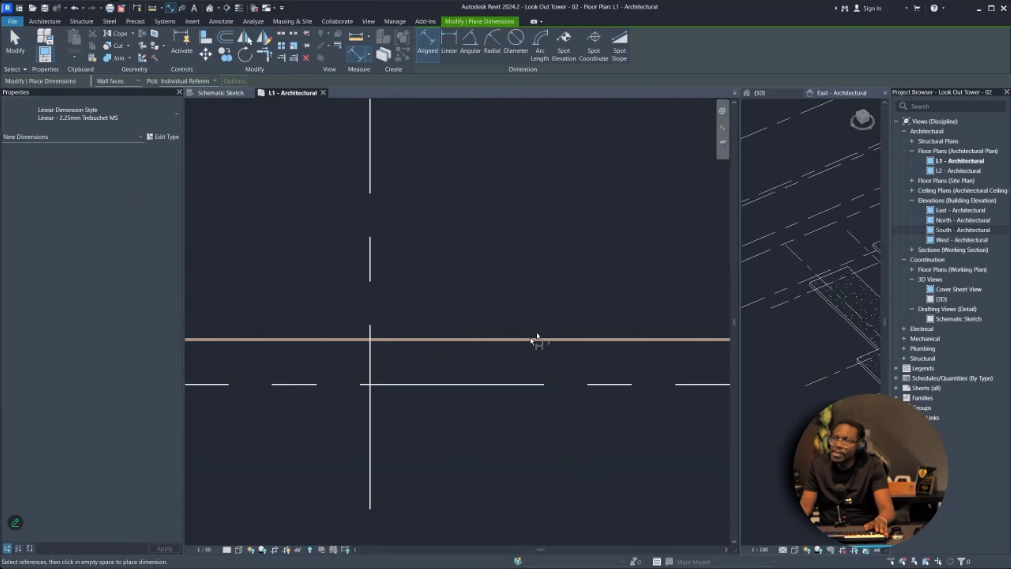
{"action": "left_click", "coordinate": [474, 341]}
{"action": "key", "text": "Escape"}
{"action": "left_click", "coordinate": [584, 368]}
{"action": "scroll", "coordinate": [567, 372], "scroll_direction": "down", "scroll_amount": 2}
{"action": "scroll", "coordinate": [577, 369], "scroll_direction": "up", "scroll_amount": 2}
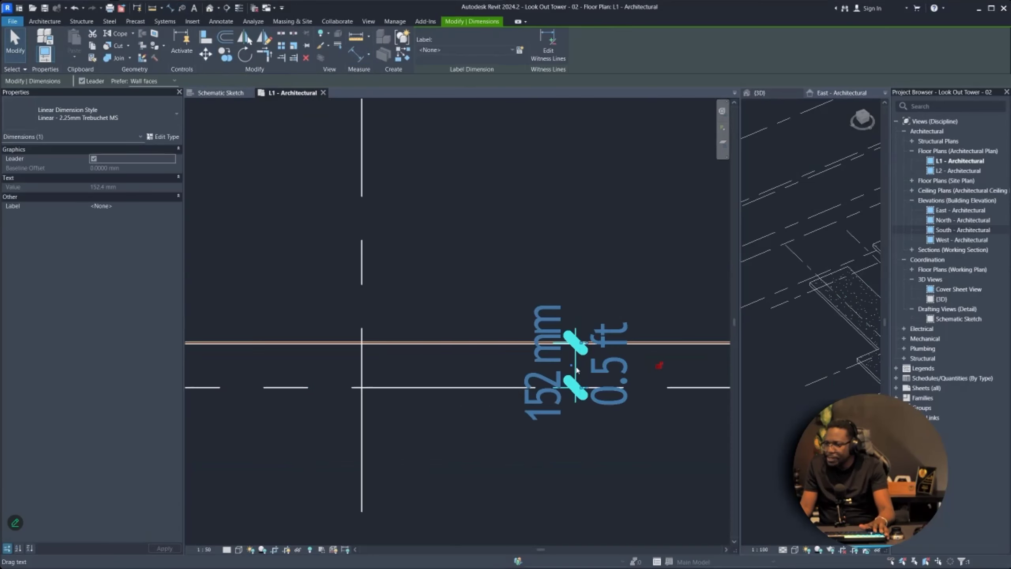
{"action": "left_click_drag", "start_coordinate": [570, 365], "coordinate": [666, 224]}
{"action": "left_click", "coordinate": [393, 378]}
{"action": "scroll", "coordinate": [394, 380], "scroll_direction": "down", "scroll_amount": 3}
{"action": "scroll", "coordinate": [475, 380], "scroll_direction": "up", "scroll_amount": 3}
{"action": "scroll", "coordinate": [475, 385], "scroll_direction": "up", "scroll_amount": 1}
{"action": "scroll", "coordinate": [474, 393], "scroll_direction": "down", "scroll_amount": 1}
{"action": "scroll", "coordinate": [476, 328], "scroll_direction": "up", "scroll_amount": 1}
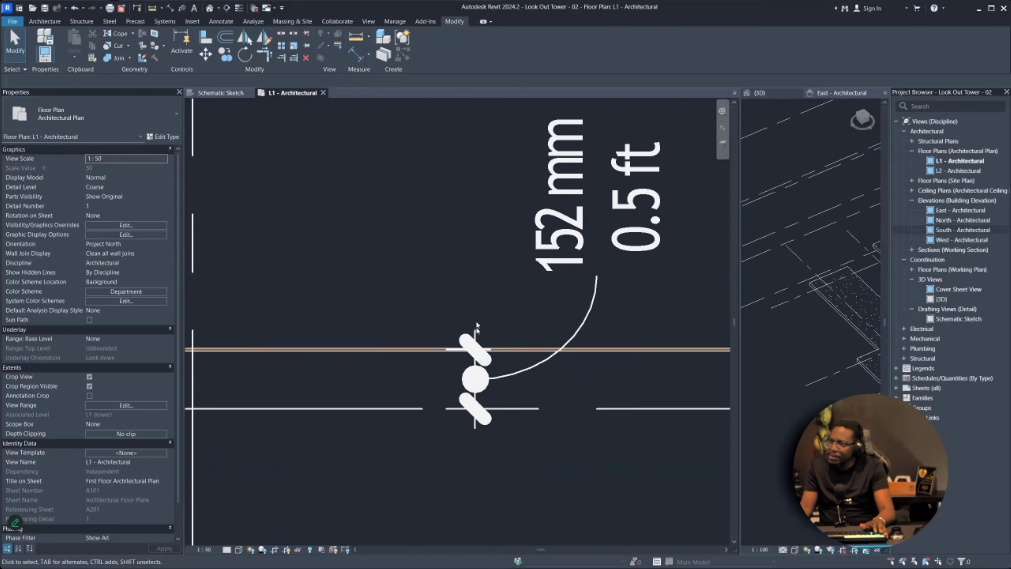
- Reposition grid 4 so it sits 6" inside the right edge of the upper L1 slab
{"action": "scroll", "coordinate": [509, 364], "scroll_direction": "down", "scroll_amount": 3}
{"action": "middle_click_drag", "start_coordinate": [388, 399], "coordinate": [521, 380]}
{"action": "scroll", "coordinate": [534, 370], "scroll_direction": "down", "scroll_amount": 2}
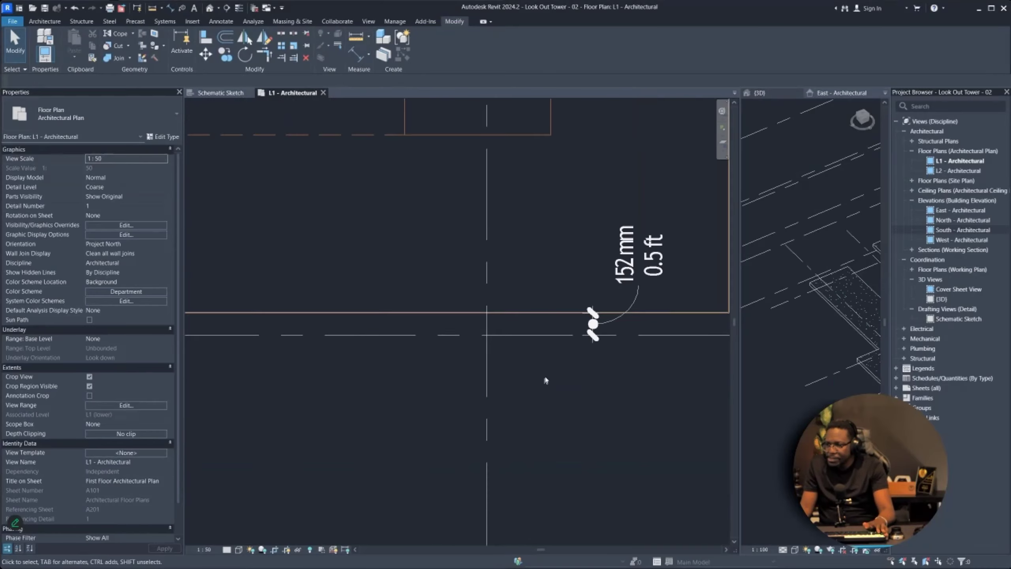
{"action": "scroll", "coordinate": [532, 360], "scroll_direction": "up", "scroll_amount": 3}
{"action": "scroll", "coordinate": [714, 334], "scroll_direction": "down", "scroll_amount": 1}
{"action": "scroll", "coordinate": [750, 335], "scroll_direction": "down", "scroll_amount": 2}
{"action": "scroll", "coordinate": [717, 336], "scroll_direction": "down", "scroll_amount": 5}
{"action": "middle_click_drag", "start_coordinate": [697, 343], "coordinate": [496, 449]}
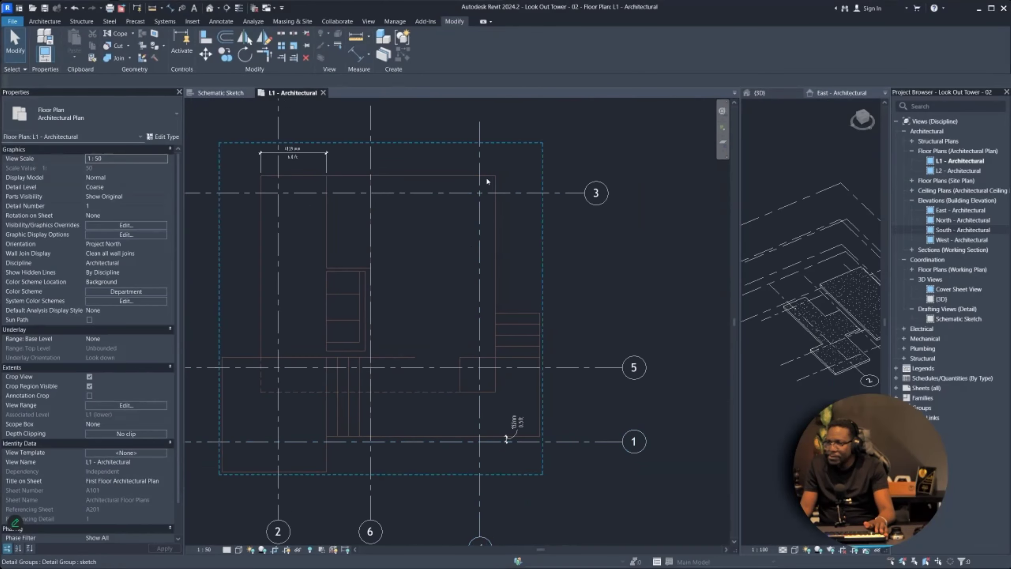
{"action": "scroll", "coordinate": [490, 203], "scroll_direction": "up", "scroll_amount": 1}
{"action": "scroll", "coordinate": [478, 166], "scroll_direction": "up", "scroll_amount": 4}
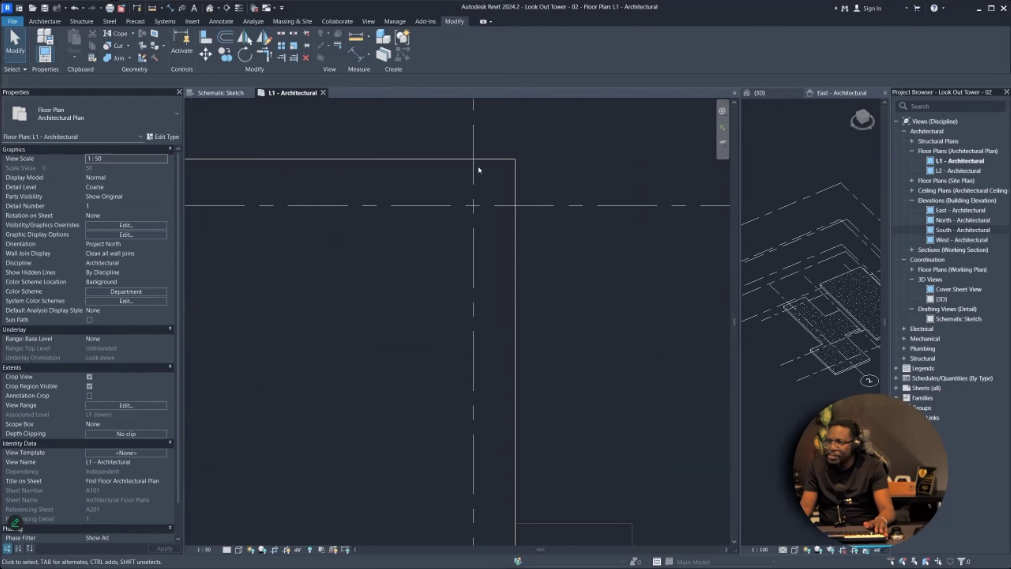
{"action": "left_click", "coordinate": [471, 174]}
{"action": "left_click_drag", "start_coordinate": [473, 172], "coordinate": [495, 170]}
{"action": "scroll", "coordinate": [505, 169], "scroll_direction": "up", "scroll_amount": 2}
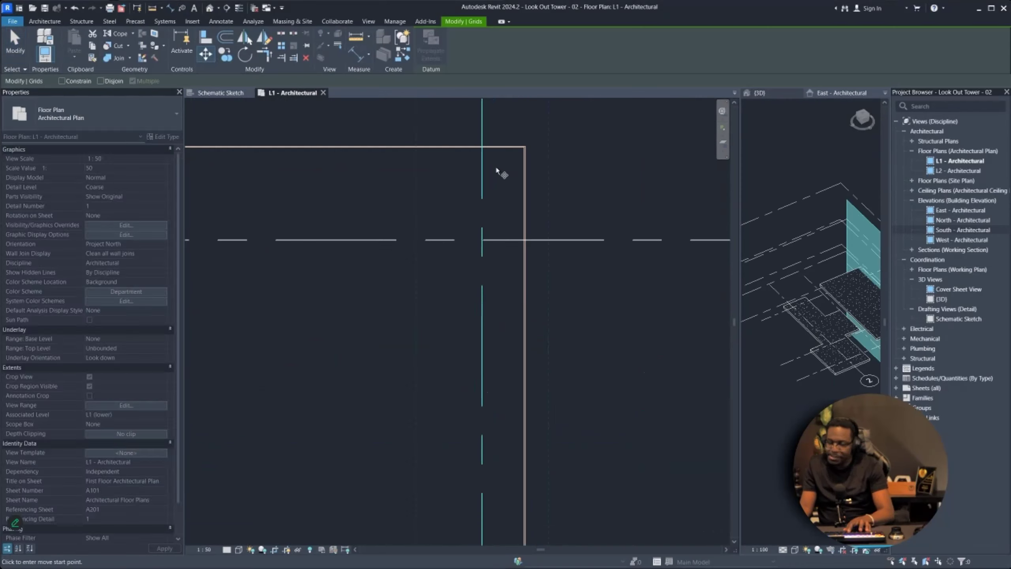
{"action": "scroll", "coordinate": [504, 172], "scroll_direction": "up", "scroll_amount": 2}
{"action": "type", "text": "mv6\""}
{"action": "key", "text": "Return"}
{"action": "scroll", "coordinate": [585, 161], "scroll_direction": "down", "scroll_amount": 5}
{"action": "scroll", "coordinate": [576, 418], "scroll_direction": "up", "scroll_amount": 6}
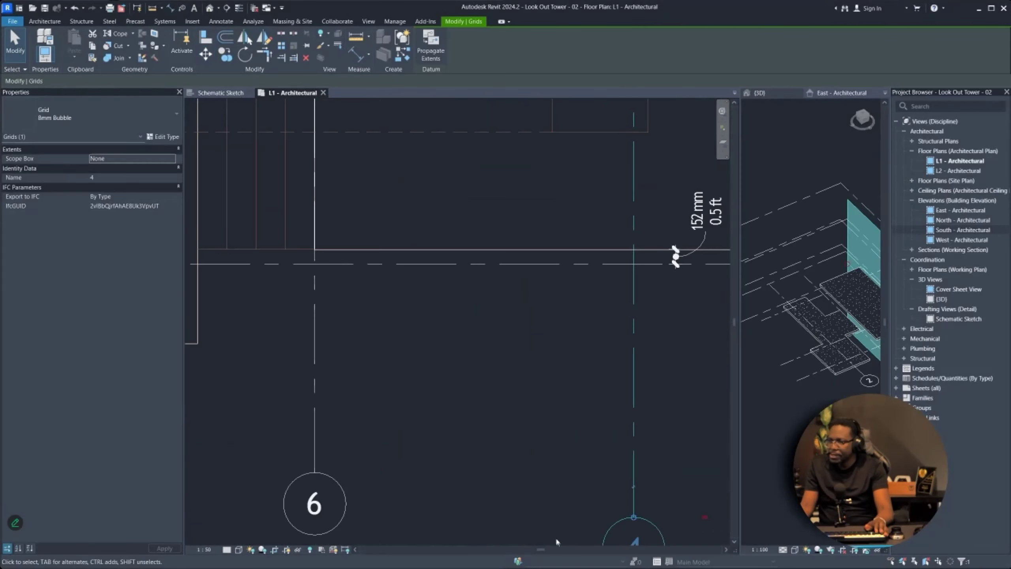
{"action": "key", "text": "Escape"}
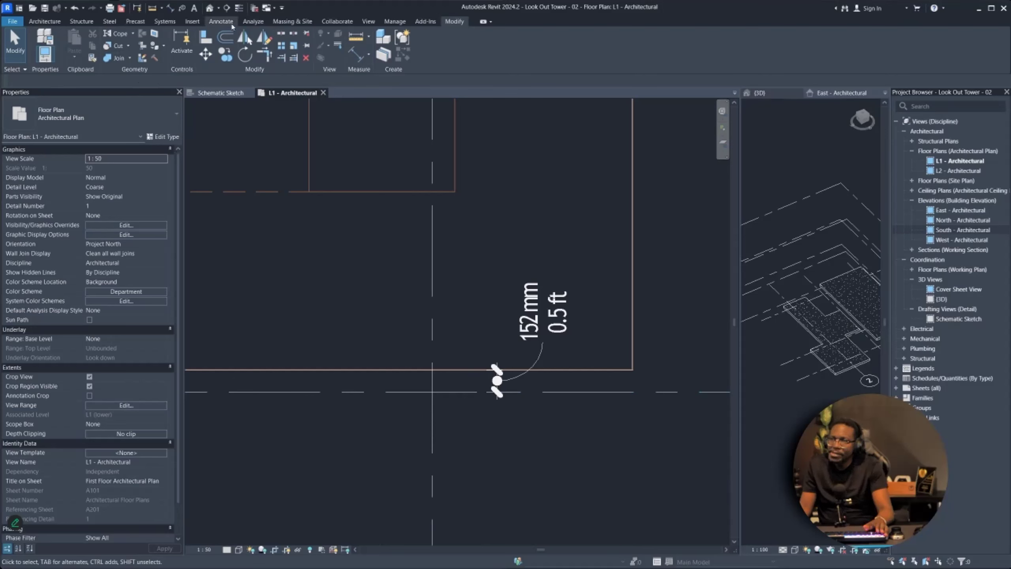
- Draw a thin detail-line rectangle about 180 by 200 mm beside the intersection of grids 1 and 4
{"action": "left_click", "coordinate": [219, 22]}
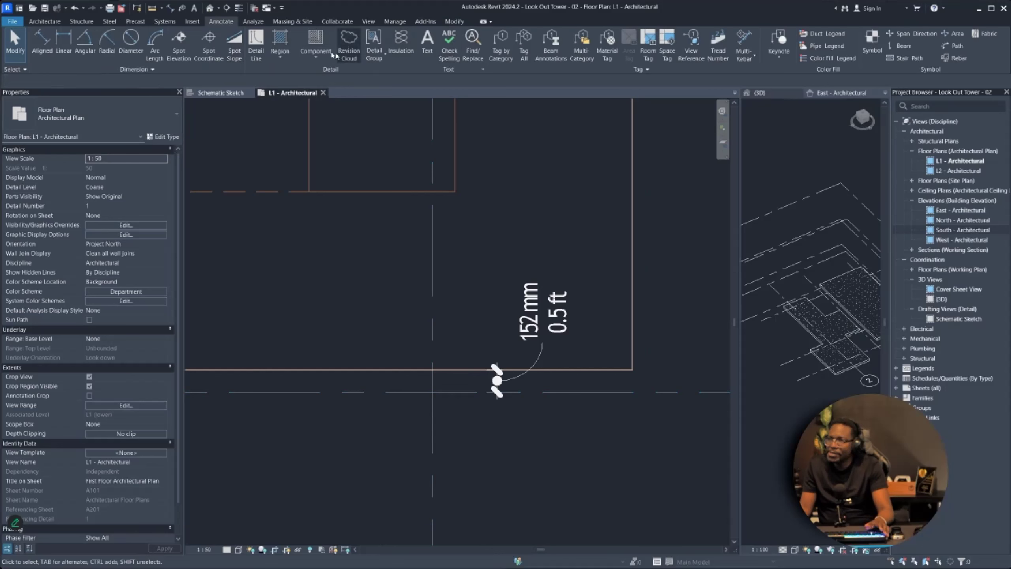
{"action": "left_click", "coordinate": [257, 44]}
{"action": "left_click", "coordinate": [434, 36]}
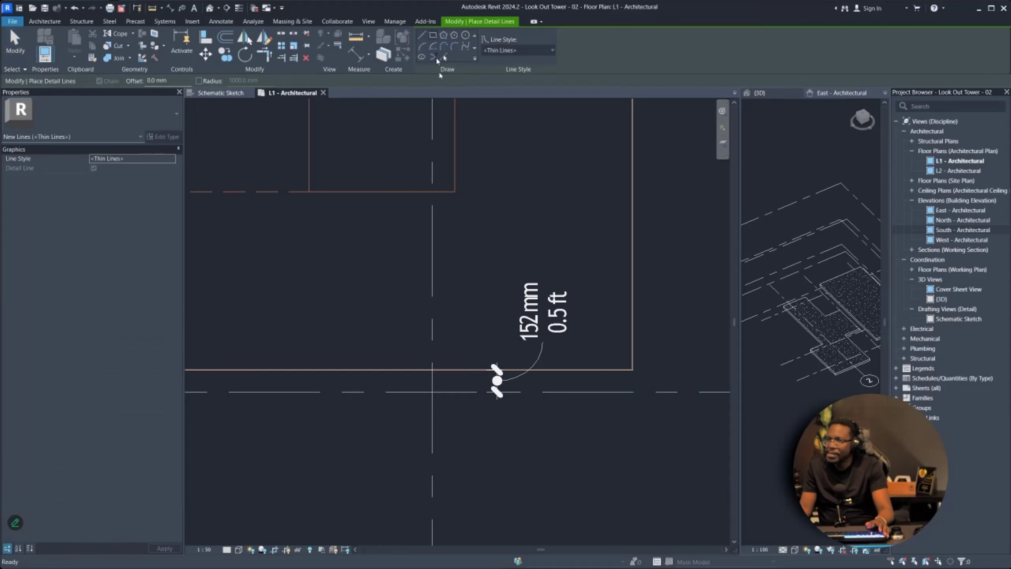
{"action": "left_click", "coordinate": [454, 414]}
{"action": "scroll", "coordinate": [506, 461], "scroll_direction": "up", "scroll_amount": 3}
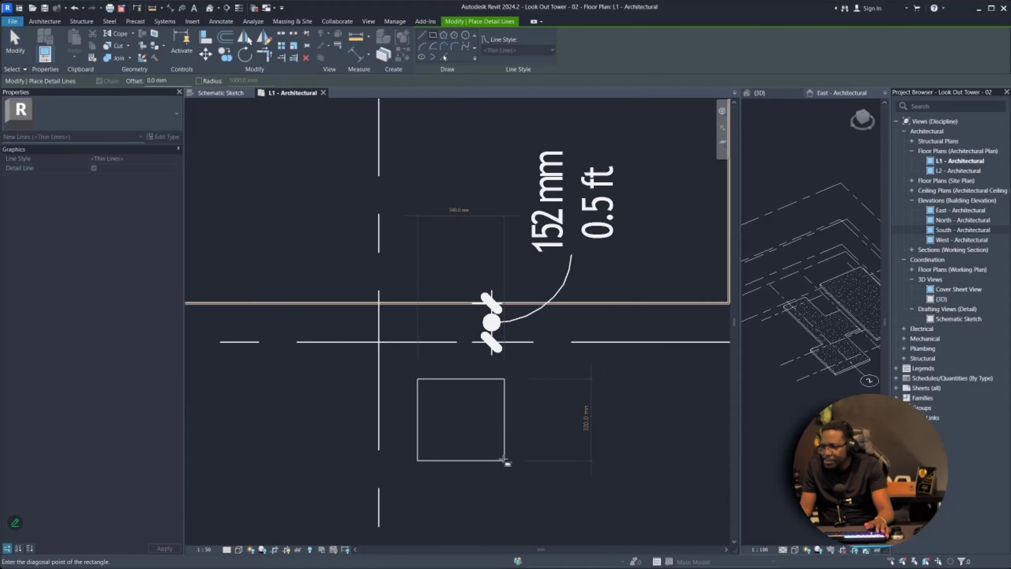
{"action": "left_click", "coordinate": [465, 430]}
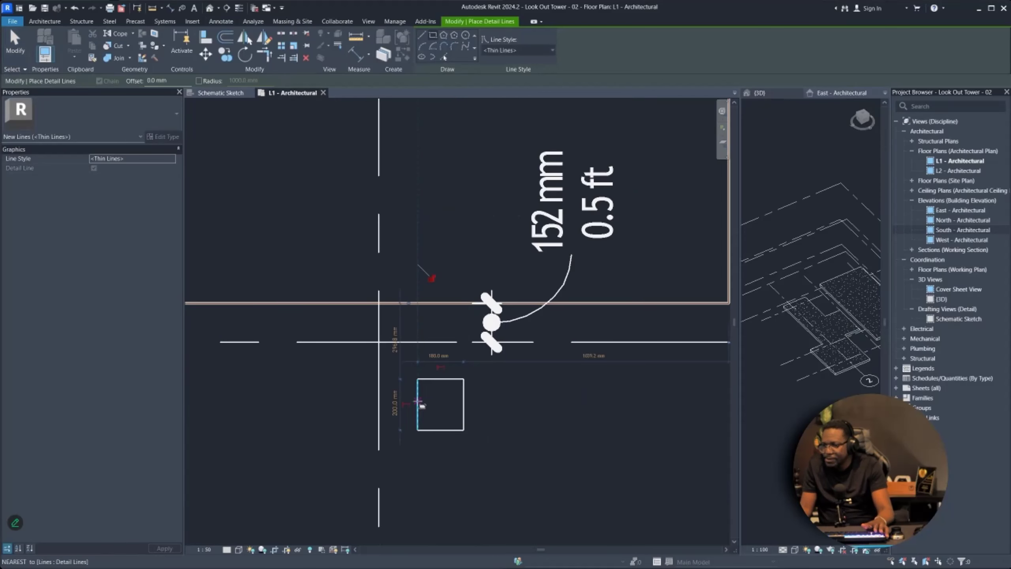
- Resize the thin detail-line rectangle beside the intersection of grids 1 and 4 to 6" by 6"
{"action": "key", "text": "Escape"}
{"action": "left_click", "coordinate": [418, 407]}
{"action": "left_click", "coordinate": [440, 442]}
{"action": "type", "text": ".5'"}
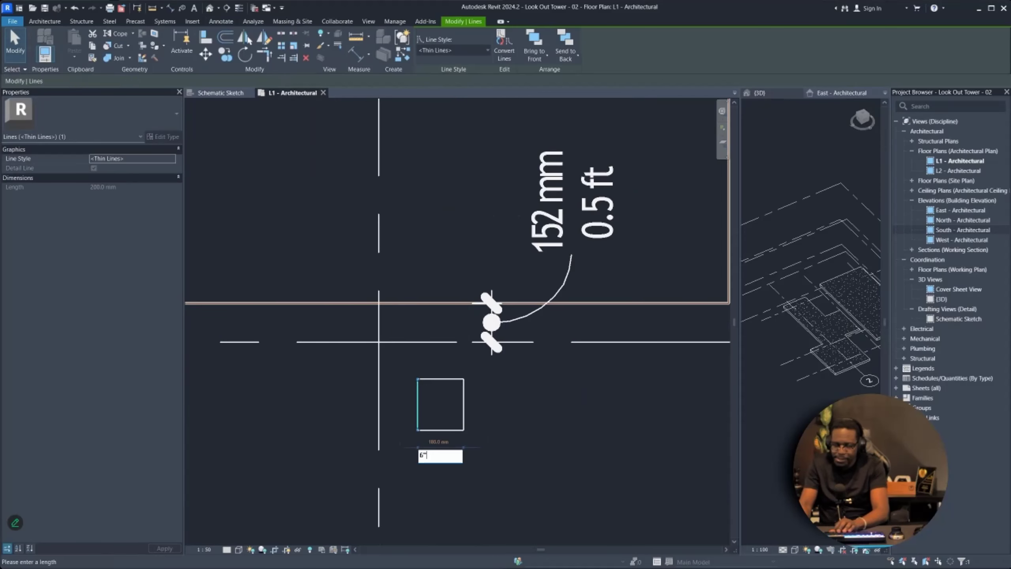
{"action": "key", "text": "Return"}
{"action": "left_click", "coordinate": [463, 405]}
{"action": "left_click", "coordinate": [444, 379]}
{"action": "left_click", "coordinate": [400, 404]}
{"action": "type", "text": ".5'"}
{"action": "key", "text": "Return"}
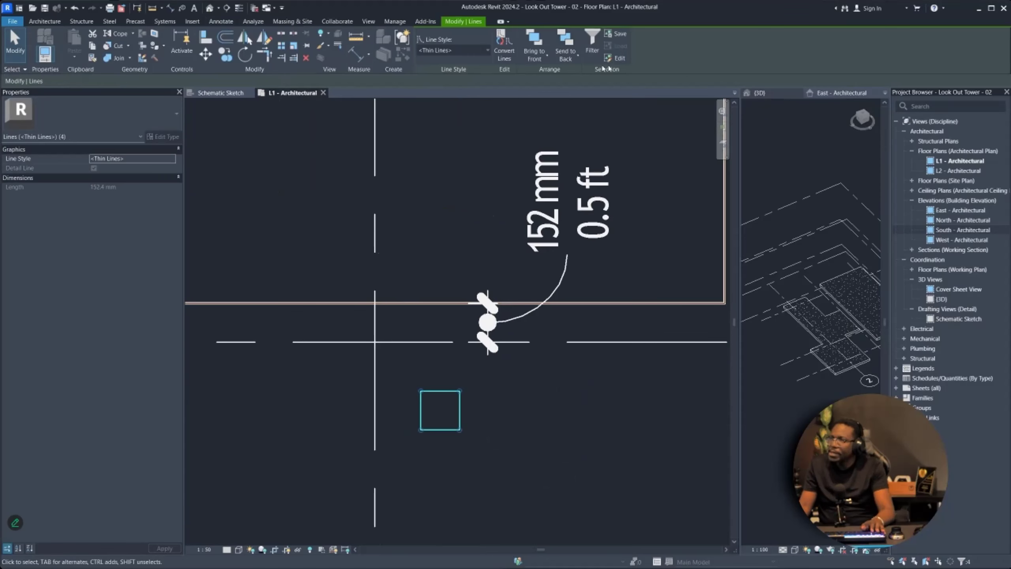
- Group the four lines of the square as a detail group named "temp col" and centre it on the intersection of grids 1 and 4
{"action": "left_click", "coordinate": [400, 45]}
{"action": "type", "text": "temp col"}
{"action": "key", "text": "Return"}
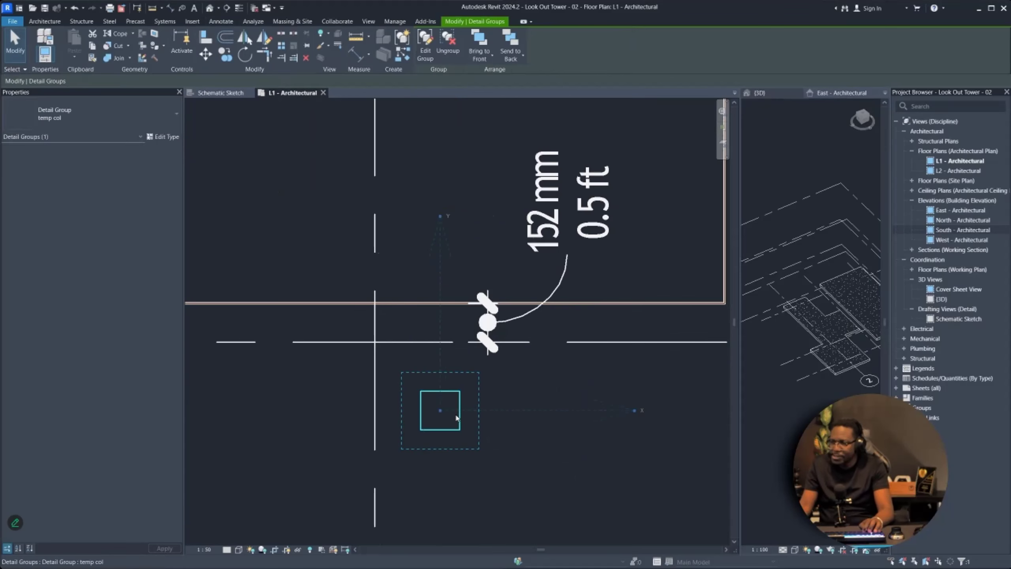
{"action": "mouse_move", "coordinate": [428, 423]}
{"action": "left_mouse_down"}
{"action": "mouse_move", "coordinate": [388, 408]}
{"action": "mouse_move", "coordinate": [373, 358]}
{"action": "left_mouse_up"}
{"action": "left_click", "coordinate": [401, 406]}
{"action": "scroll", "coordinate": [392, 345], "scroll_direction": "up", "scroll_amount": 2}
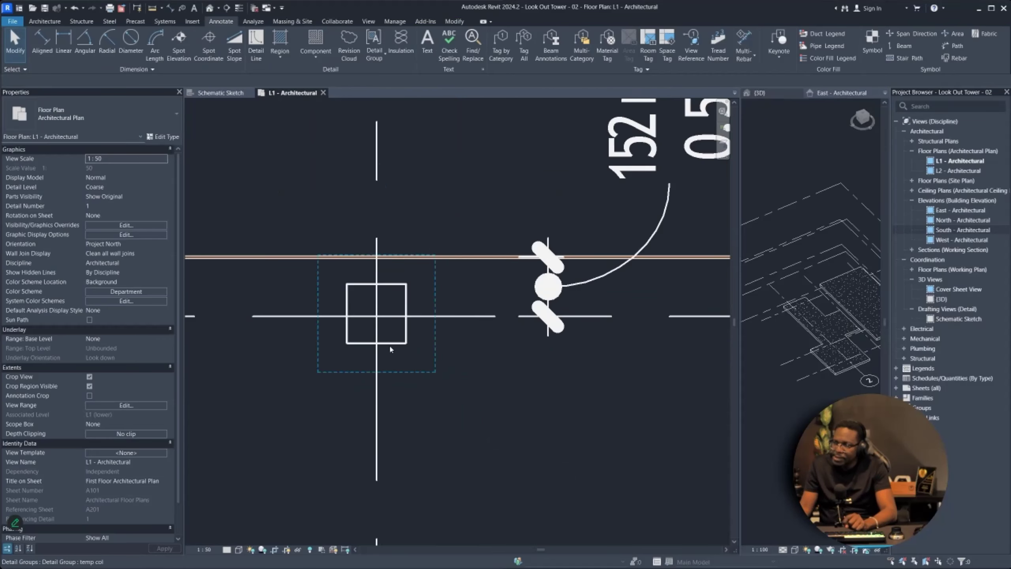
- Shift the temp col group up along grid 4 so its upper side meets the lower slab edge
{"action": "scroll", "coordinate": [371, 321], "scroll_direction": "down", "scroll_amount": 4}
{"action": "scroll", "coordinate": [392, 321], "scroll_direction": "up", "scroll_amount": 3}
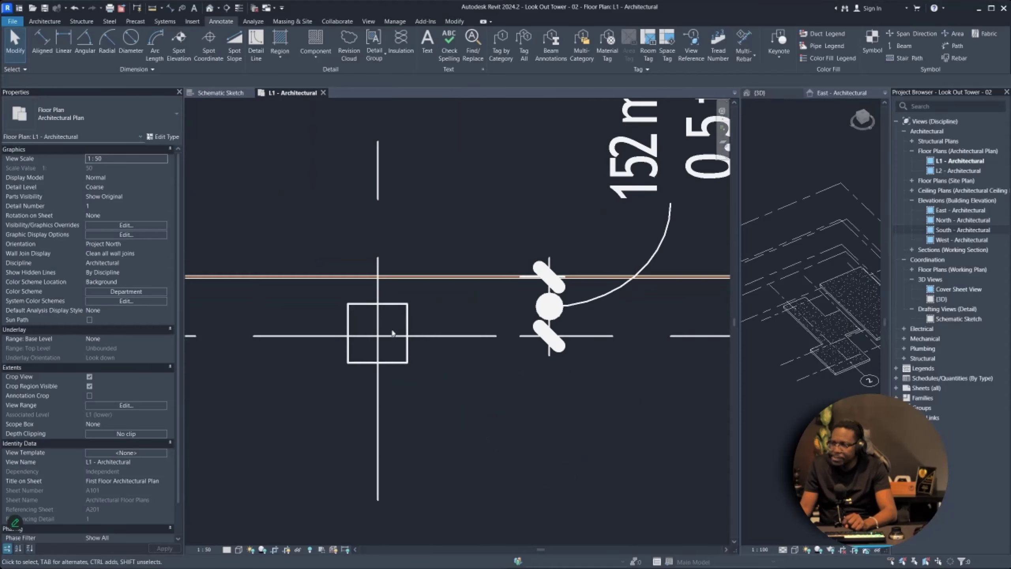
{"action": "left_click_drag", "start_coordinate": [393, 366], "coordinate": [394, 336]}
{"action": "left_click", "coordinate": [468, 341]}
{"action": "scroll", "coordinate": [442, 336], "scroll_direction": "up", "scroll_amount": 3}
- Move grid 1 76 mm toward the lower slab edge so it runs through the middle of the temp col square
{"action": "left_click", "coordinate": [435, 336]}
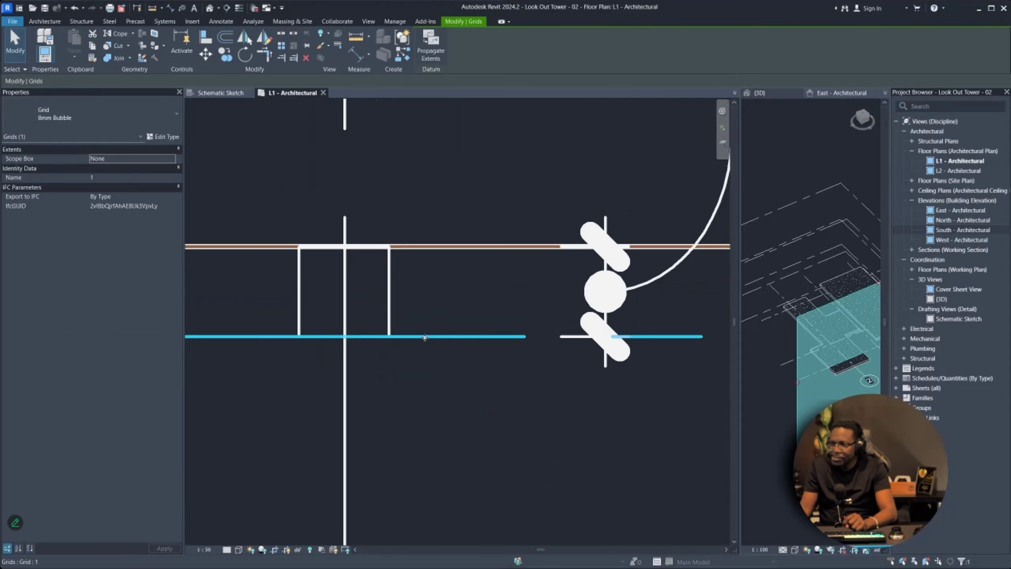
{"action": "key", "text": "m"}
{"action": "key", "text": "v"}
{"action": "left_click", "coordinate": [382, 338]}
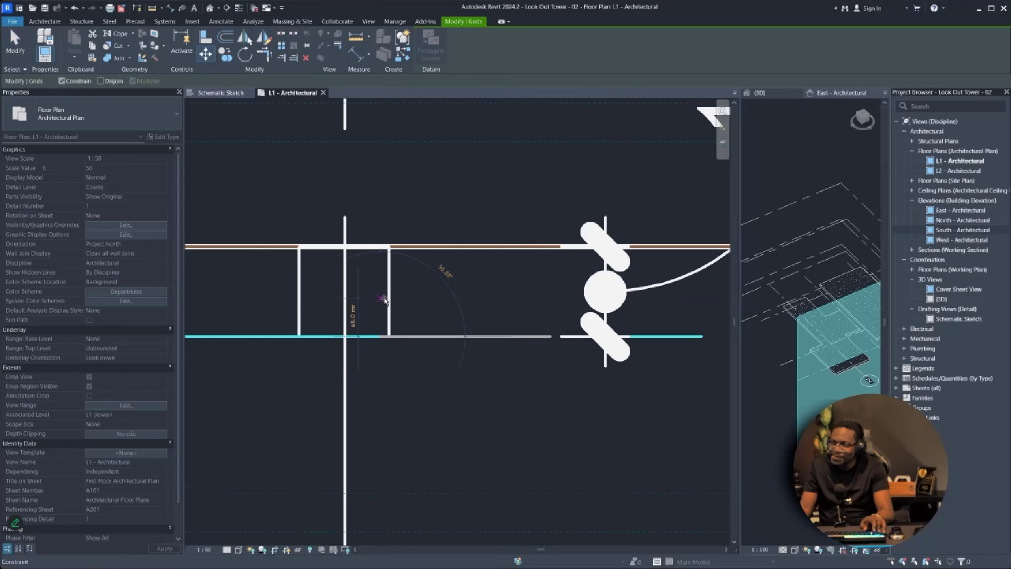
{"action": "type", "text": "76"}
{"action": "key", "text": "Return"}
{"action": "key", "text": "Escape"}
{"action": "scroll", "coordinate": [405, 303], "scroll_direction": "down", "scroll_amount": 2}
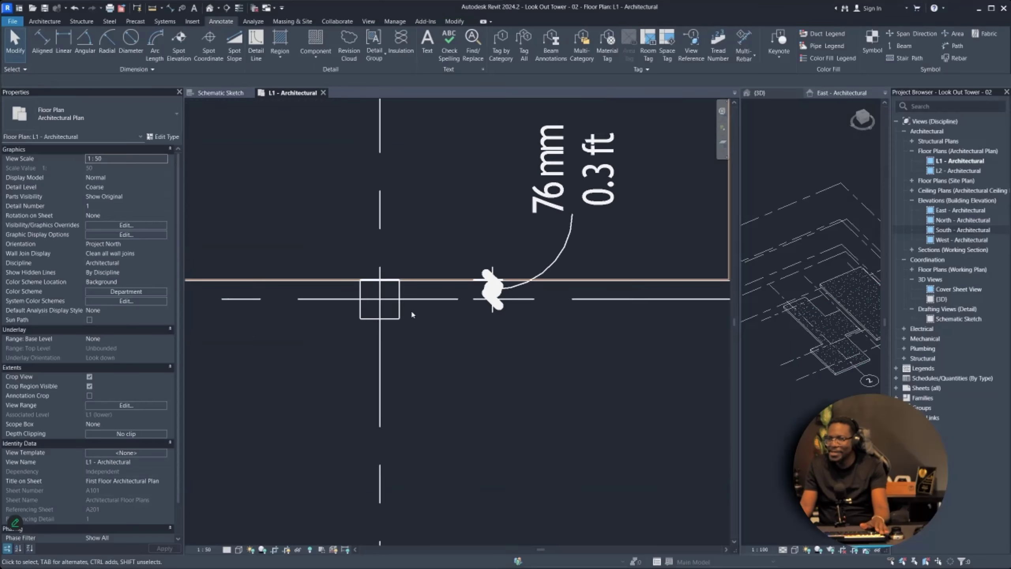
- Examine how the temporary column and grids 1, 4 and 5 sit relative to the slab edges and the stair
{"action": "scroll", "coordinate": [422, 307], "scroll_direction": "down", "scroll_amount": 3}
{"action": "scroll", "coordinate": [433, 300], "scroll_direction": "down", "scroll_amount": 2}
{"action": "scroll", "coordinate": [390, 294], "scroll_direction": "up", "scroll_amount": 2}
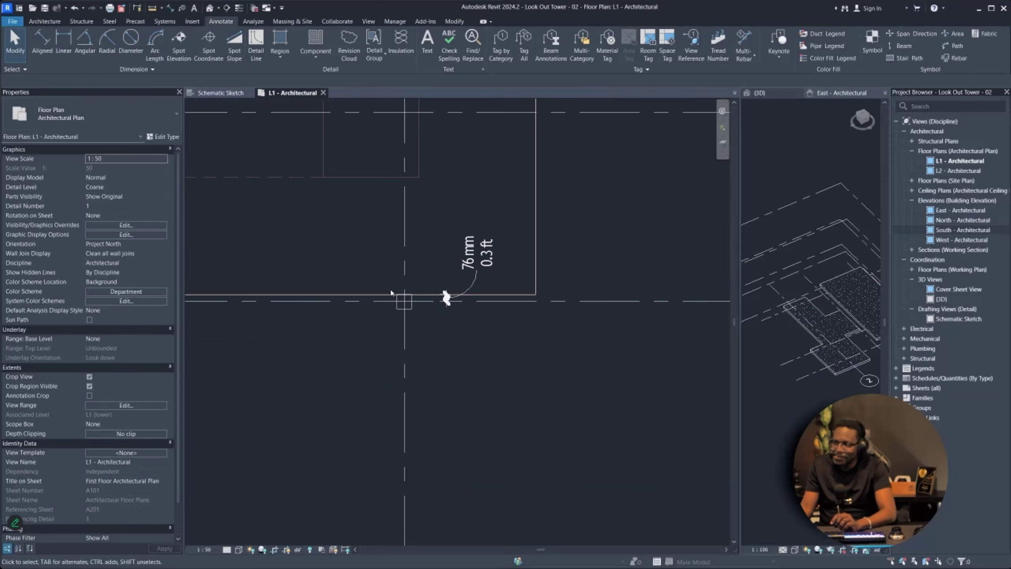
{"action": "scroll", "coordinate": [390, 294], "scroll_direction": "up", "scroll_amount": 2}
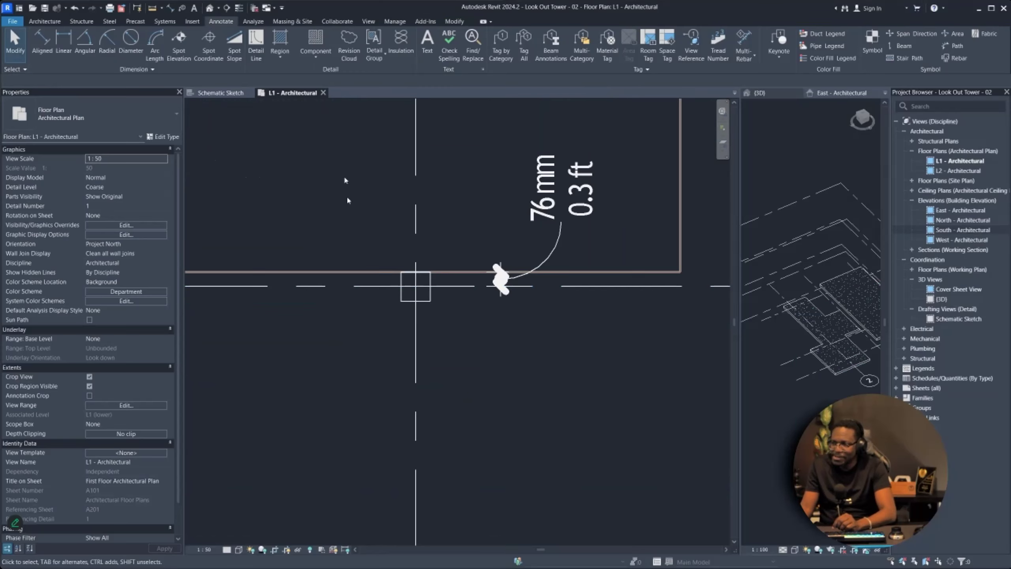
{"action": "scroll", "coordinate": [424, 342], "scroll_direction": "down", "scroll_amount": 5}
{"action": "middle_click_drag", "start_coordinate": [428, 326], "coordinate": [428, 350]}
{"action": "scroll", "coordinate": [413, 414], "scroll_direction": "up", "scroll_amount": 4}
{"action": "scroll", "coordinate": [428, 352], "scroll_direction": "down", "scroll_amount": 4}
{"action": "scroll", "coordinate": [438, 379], "scroll_direction": "up", "scroll_amount": 2}
{"action": "scroll", "coordinate": [447, 325], "scroll_direction": "down", "scroll_amount": 6}
{"action": "scroll", "coordinate": [487, 292], "scroll_direction": "up", "scroll_amount": 7}
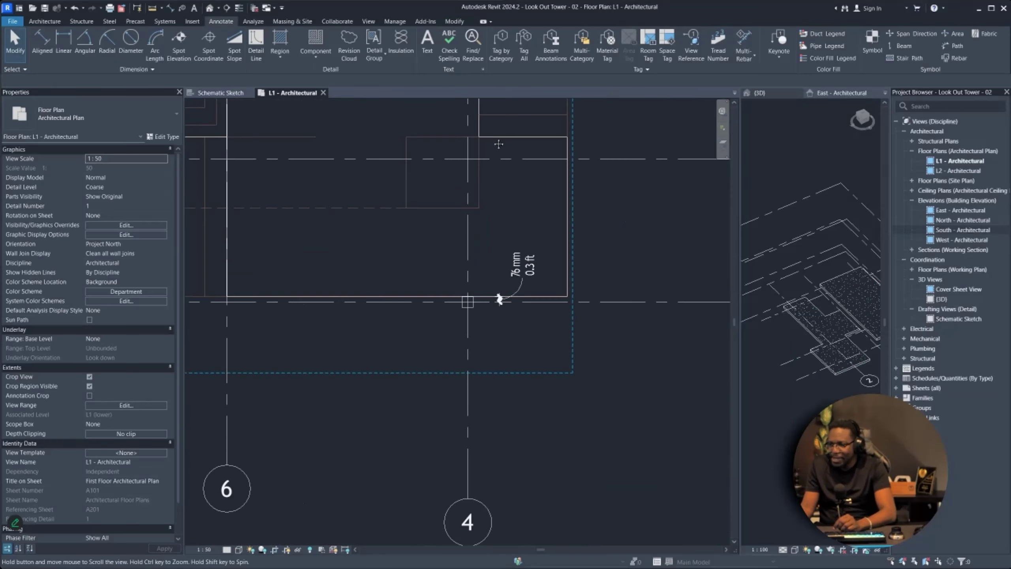
{"action": "scroll", "coordinate": [486, 290], "scroll_direction": "up", "scroll_amount": 2}
{"action": "middle_click_drag", "start_coordinate": [461, 172], "coordinate": [437, 292]}
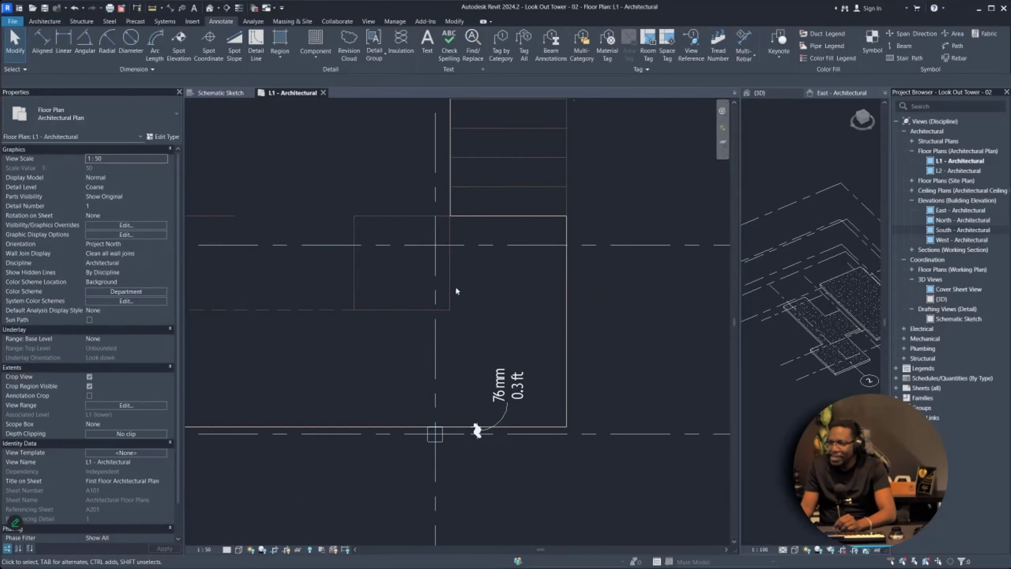
{"action": "scroll", "coordinate": [457, 294], "scroll_direction": "down", "scroll_amount": 2}
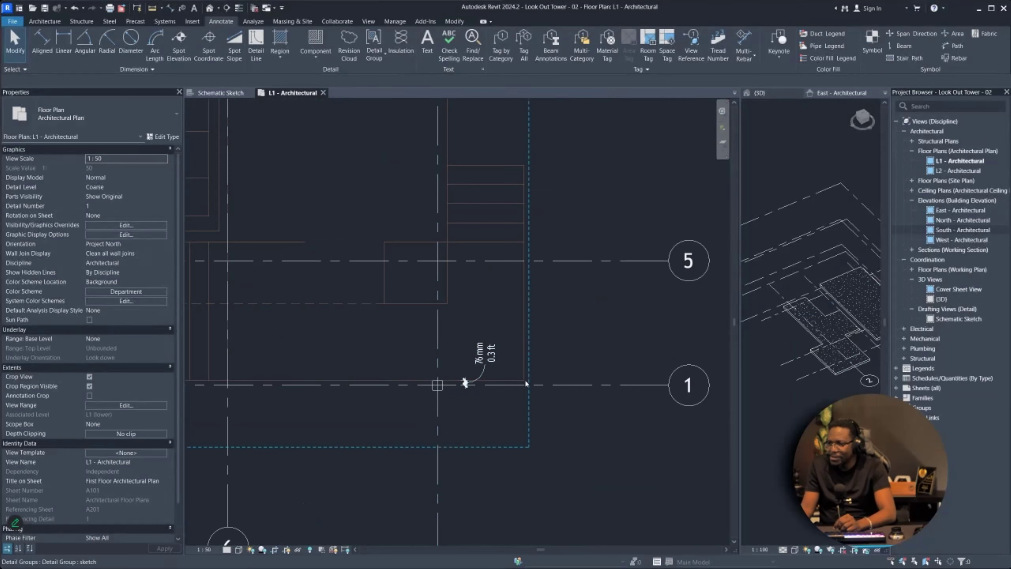
- Move grid 3 about 75 mm outward from the upper edge of the L1 slab
{"action": "middle_click_drag", "start_coordinate": [443, 132], "coordinate": [449, 339]}
{"action": "scroll", "coordinate": [439, 125], "scroll_direction": "up", "scroll_amount": 3}
{"action": "middle_click_drag", "start_coordinate": [458, 227], "coordinate": [429, 319]}
{"action": "left_click_drag", "start_coordinate": [427, 315], "coordinate": [431, 234]}
{"action": "scroll", "coordinate": [434, 233], "scroll_direction": "up", "scroll_amount": 5}
{"action": "scroll", "coordinate": [411, 233], "scroll_direction": "down", "scroll_amount": 2}
{"action": "key", "text": "m"}
{"action": "key", "text": "v"}
{"action": "left_click", "coordinate": [414, 235]}
{"action": "type", "text": "75"}
{"action": "key", "text": "Return"}
{"action": "key", "text": "Escape"}
{"action": "scroll", "coordinate": [463, 456], "scroll_direction": "down", "scroll_amount": 5}
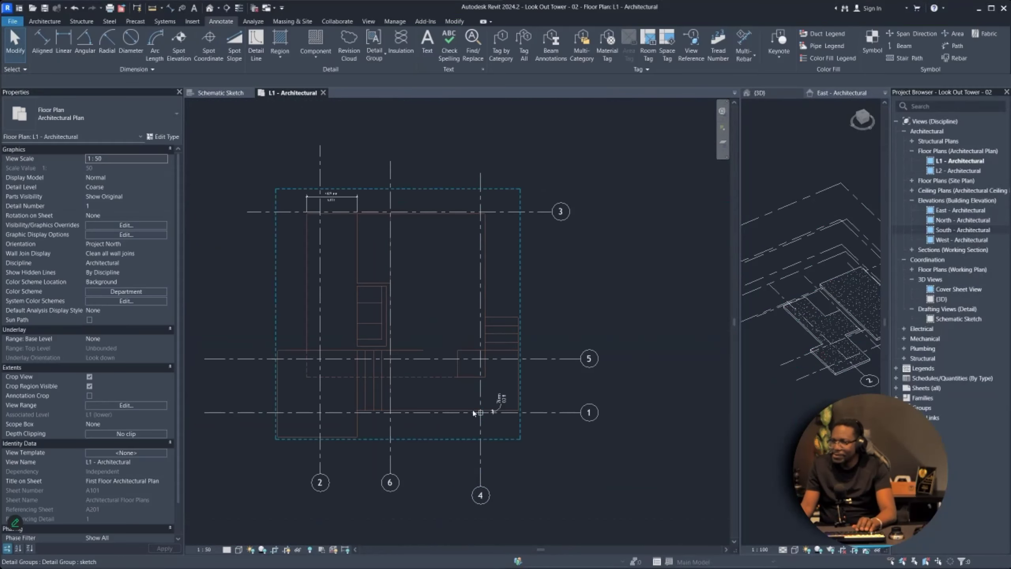
- Raise the bubble end of grid 4 to line up with the bubbles of grids 2 and 6
{"action": "scroll", "coordinate": [479, 305], "scroll_direction": "up", "scroll_amount": 2}
{"action": "middle_click_drag", "start_coordinate": [351, 436], "coordinate": [422, 467]}
{"action": "scroll", "coordinate": [423, 452], "scroll_direction": "up", "scroll_amount": 1}
{"action": "scroll", "coordinate": [424, 454], "scroll_direction": "up", "scroll_amount": 3}
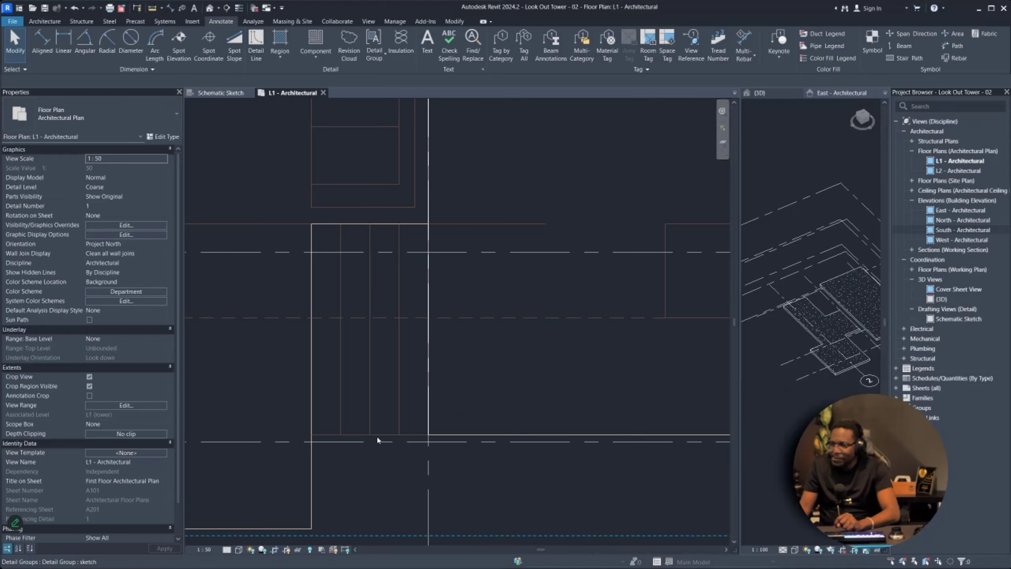
{"action": "scroll", "coordinate": [415, 437], "scroll_direction": "up", "scroll_amount": 3}
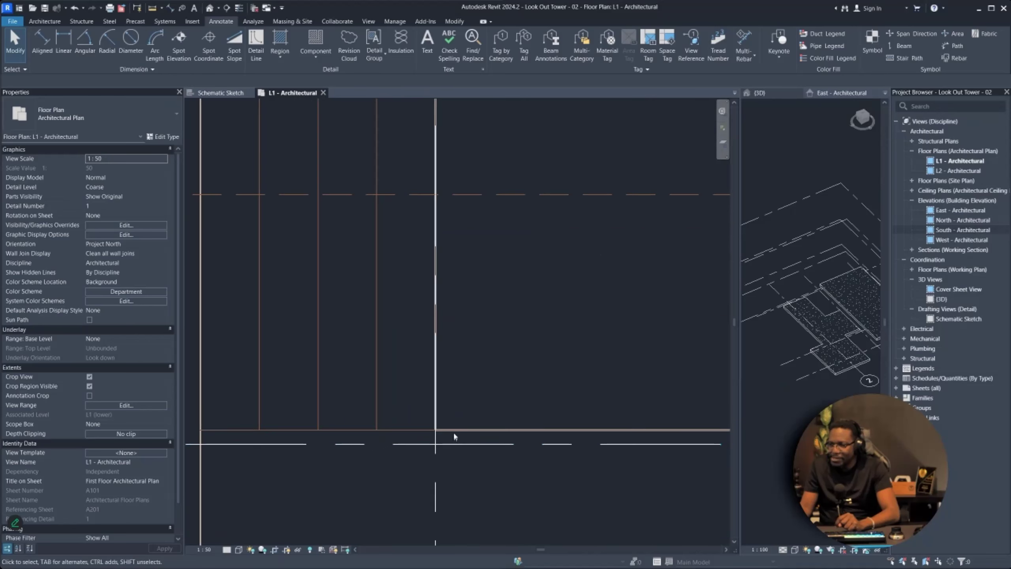
{"action": "scroll", "coordinate": [405, 420], "scroll_direction": "down", "scroll_amount": 5}
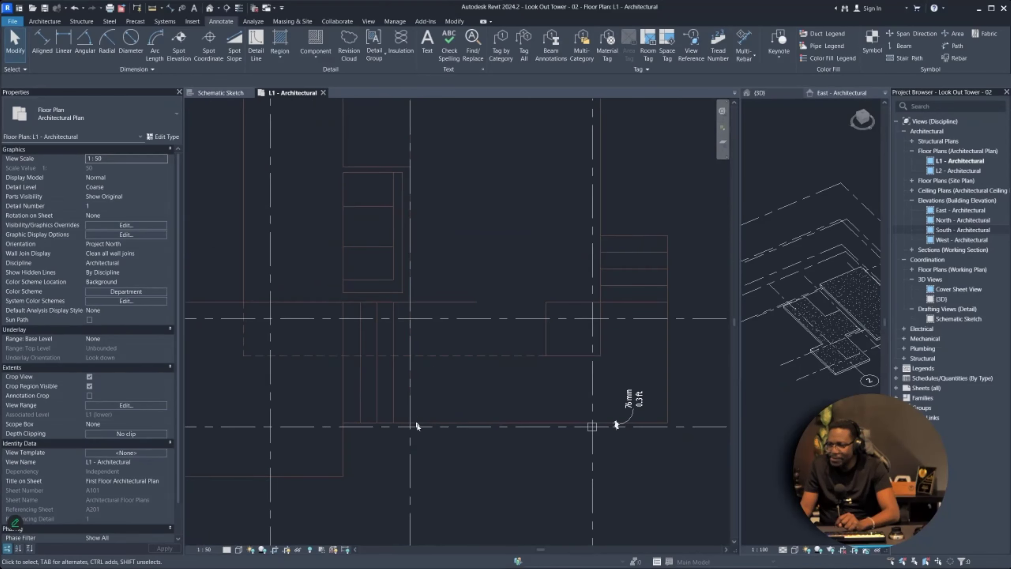
{"action": "middle_click_drag", "start_coordinate": [416, 432], "coordinate": [433, 329]}
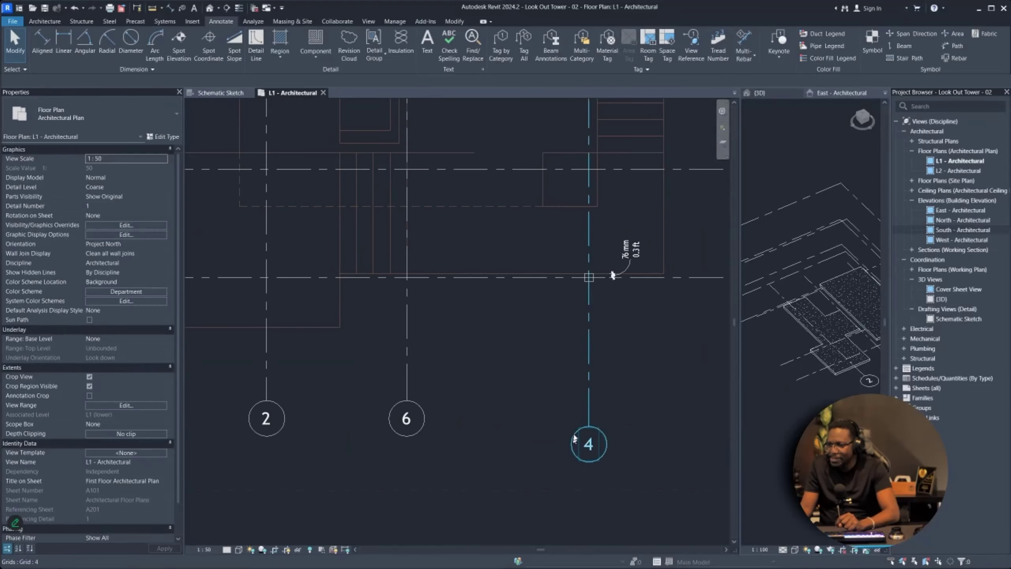
{"action": "left_click", "coordinate": [572, 444]}
{"action": "left_click_drag", "start_coordinate": [573, 444], "coordinate": [577, 444]}
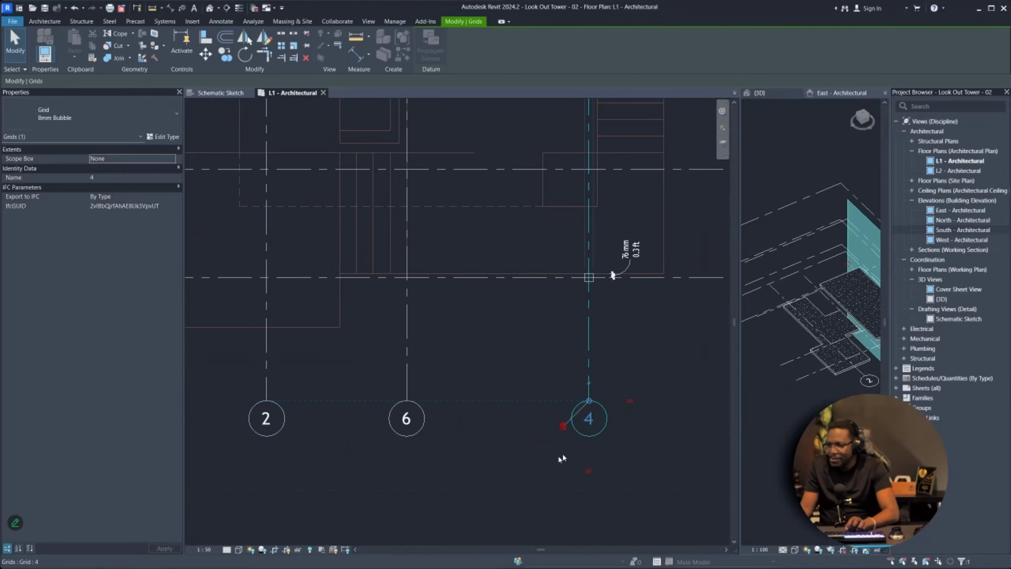
{"action": "scroll", "coordinate": [544, 445], "scroll_direction": "down", "scroll_amount": 5}
{"action": "key", "text": "Escape"}
- Pull the upper end of grid 6 down toward the level of the neighbouring grid end
{"action": "scroll", "coordinate": [514, 306], "scroll_direction": "up", "scroll_amount": 7}
{"action": "middle_click_drag", "start_coordinate": [501, 343], "coordinate": [463, 359]}
{"action": "scroll", "coordinate": [454, 296], "scroll_direction": "up", "scroll_amount": 4}
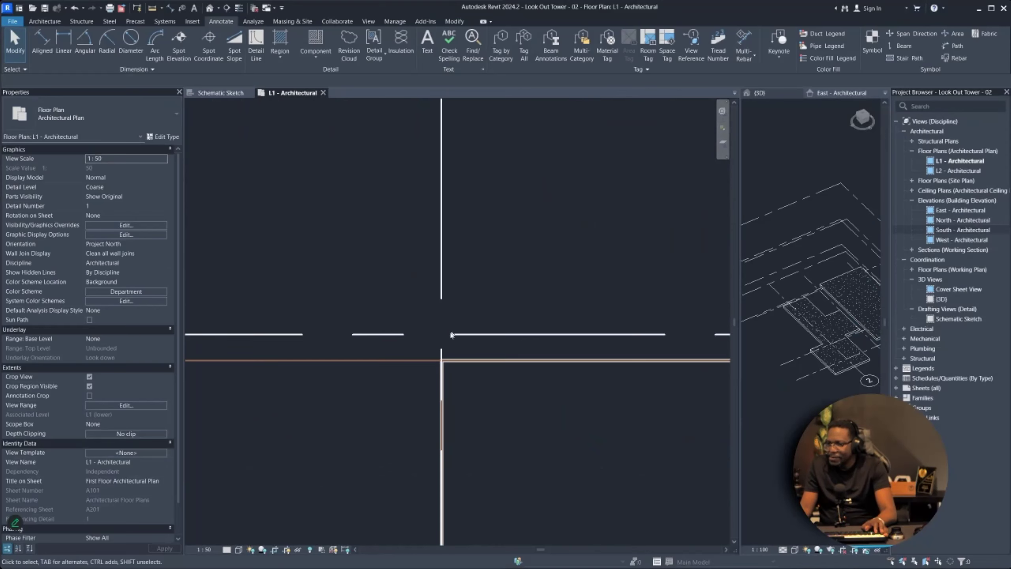
{"action": "scroll", "coordinate": [456, 319], "scroll_direction": "down", "scroll_amount": 5}
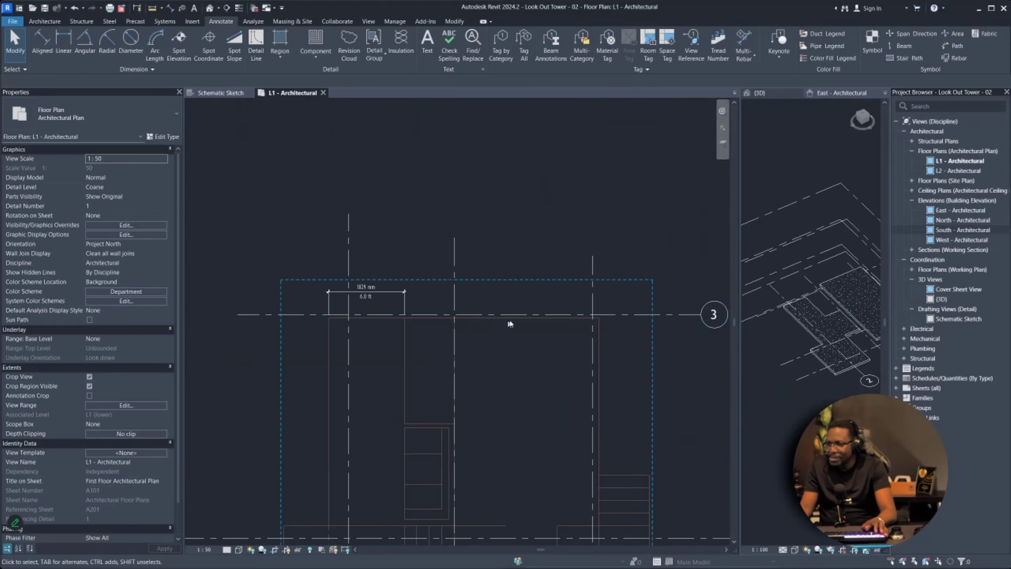
{"action": "scroll", "coordinate": [504, 307], "scroll_direction": "down", "scroll_amount": 3}
{"action": "scroll", "coordinate": [478, 275], "scroll_direction": "up", "scroll_amount": 3}
{"action": "left_click", "coordinate": [485, 249]}
{"action": "left_click_drag", "start_coordinate": [486, 239], "coordinate": [490, 263]}
{"action": "scroll", "coordinate": [468, 262], "scroll_direction": "down", "scroll_amount": 1}
- Move grid 2 onto the right edge of the lower-left slab outline
{"action": "scroll", "coordinate": [468, 263], "scroll_direction": "down", "scroll_amount": 9}
{"action": "scroll", "coordinate": [430, 405], "scroll_direction": "up", "scroll_amount": 6}
{"action": "scroll", "coordinate": [487, 343], "scroll_direction": "up", "scroll_amount": 1}
{"action": "middle_click_drag", "start_coordinate": [491, 402], "coordinate": [476, 426]}
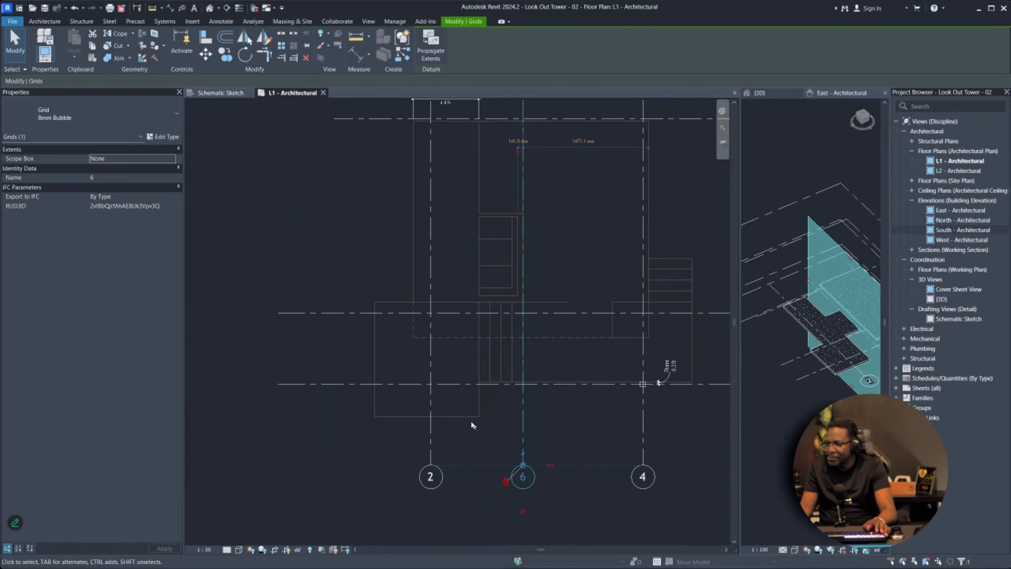
{"action": "scroll", "coordinate": [476, 427], "scroll_direction": "up", "scroll_amount": 2}
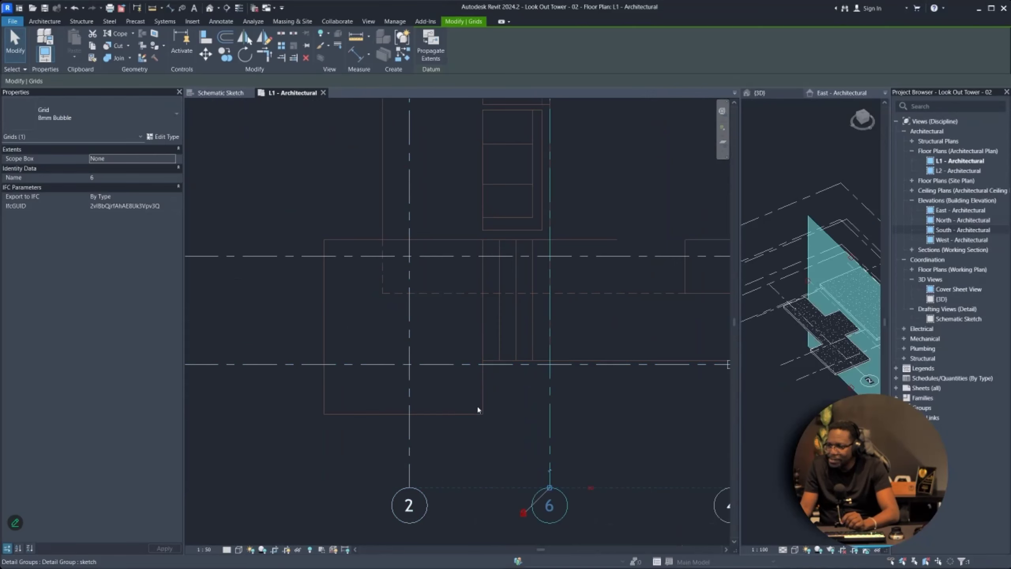
{"action": "scroll", "coordinate": [468, 417], "scroll_direction": "up", "scroll_amount": 4}
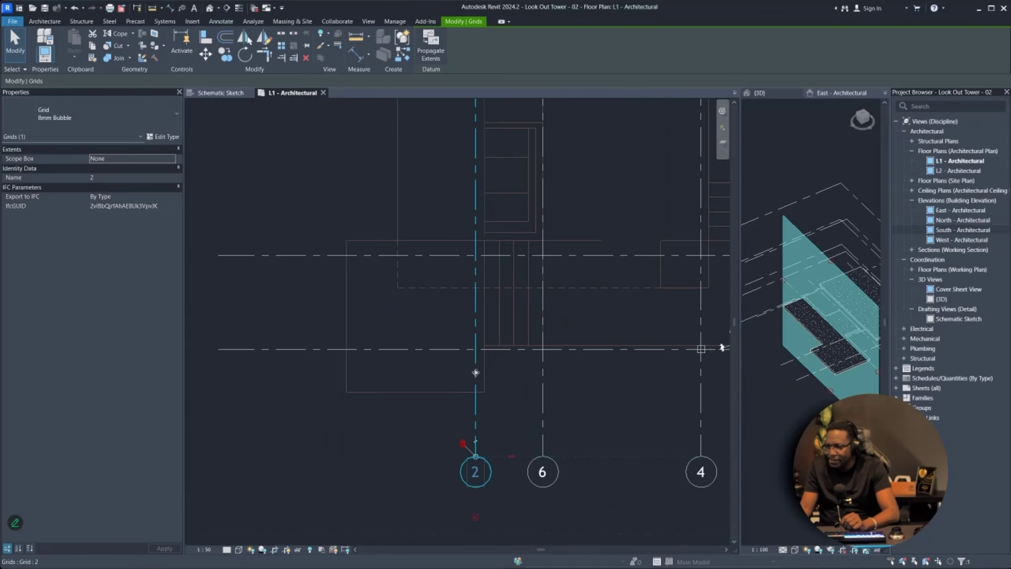
{"action": "scroll", "coordinate": [493, 394], "scroll_direction": "up", "scroll_amount": 3}
{"action": "scroll", "coordinate": [499, 394], "scroll_direction": "up", "scroll_amount": 1}
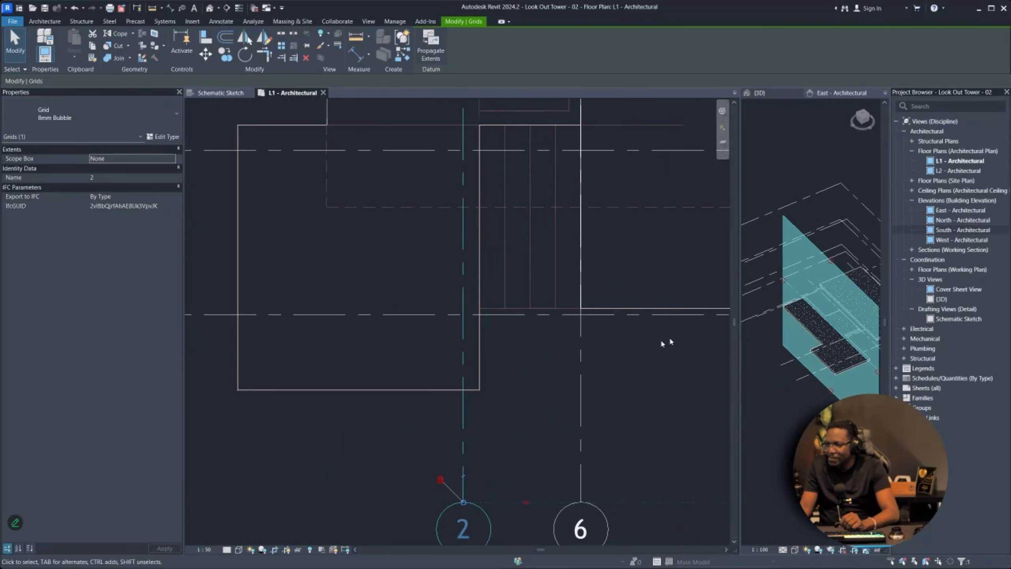
{"action": "scroll", "coordinate": [473, 377], "scroll_direction": "up", "scroll_amount": 4}
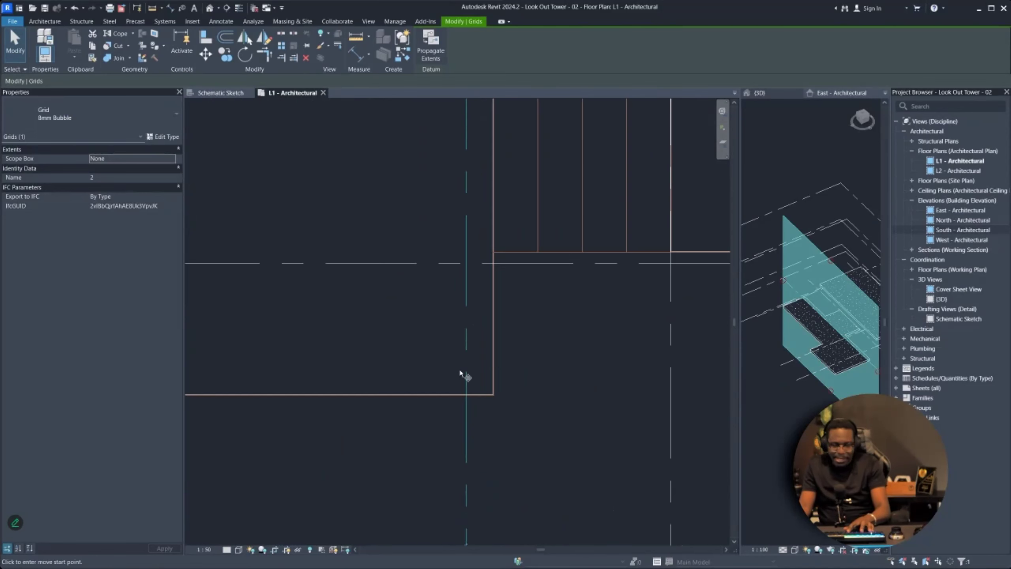
{"action": "key", "text": "m"}
{"action": "key", "text": "v"}
{"action": "left_click", "coordinate": [467, 383]}
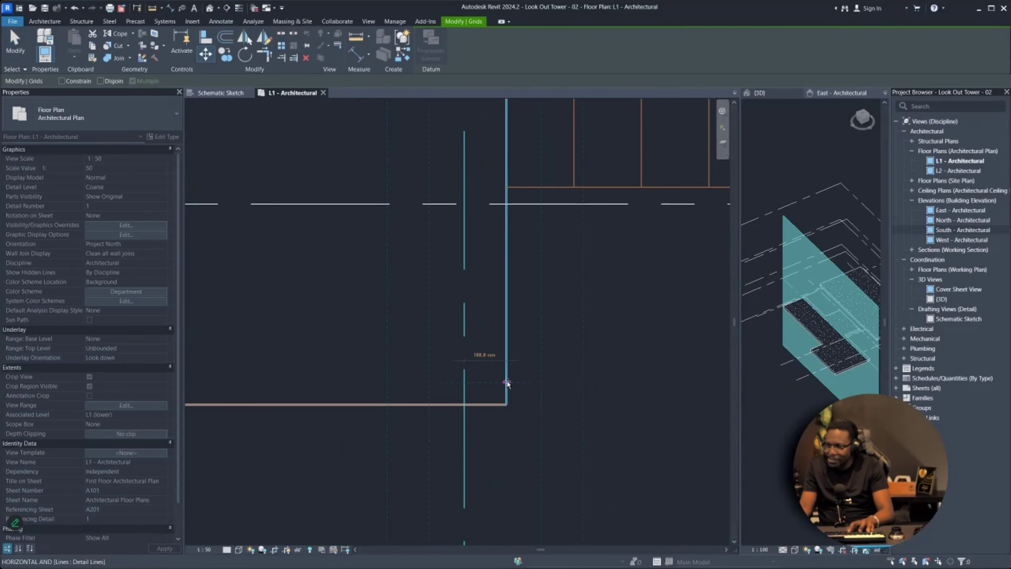
{"action": "left_click", "coordinate": [507, 384]}
- Offset grid 2 by 3" inward from the right edge of the lower-left slab outline
{"action": "scroll", "coordinate": [520, 492], "scroll_direction": "down", "scroll_amount": 3}
{"action": "scroll", "coordinate": [520, 492], "scroll_direction": "up", "scroll_amount": 2}
{"action": "scroll", "coordinate": [462, 466], "scroll_direction": "down", "scroll_amount": 3}
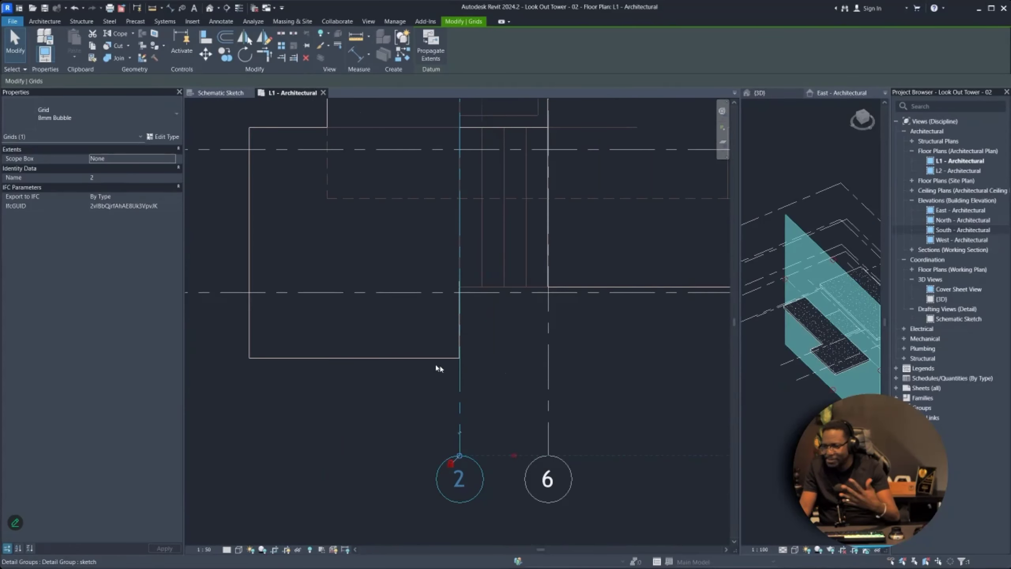
{"action": "middle_click_drag", "start_coordinate": [486, 337], "coordinate": [450, 404]}
{"action": "scroll", "coordinate": [415, 433], "scroll_direction": "up", "scroll_amount": 1}
{"action": "scroll", "coordinate": [417, 443], "scroll_direction": "up", "scroll_amount": 2}
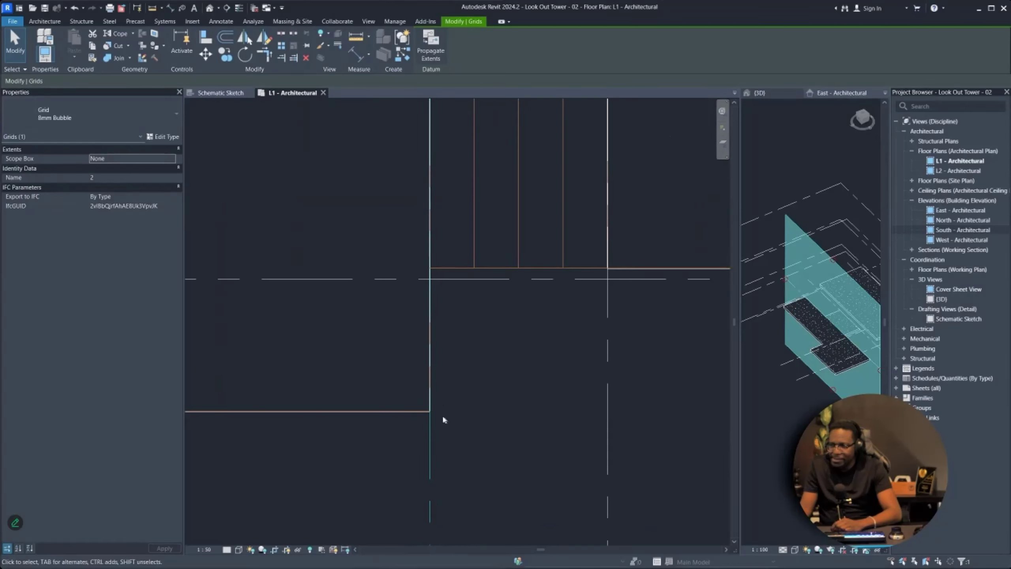
{"action": "scroll", "coordinate": [430, 422], "scroll_direction": "up", "scroll_amount": 2}
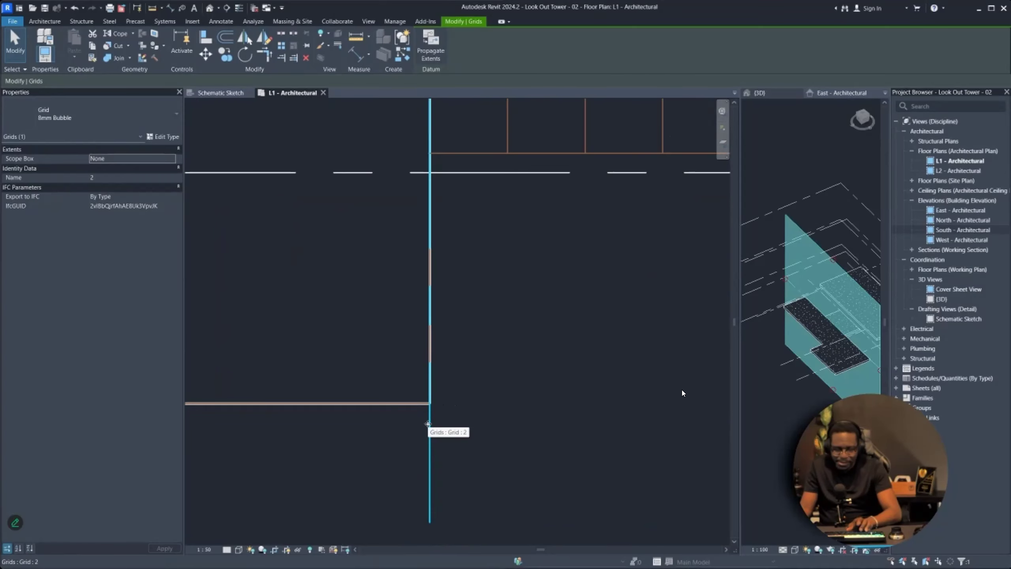
{"action": "key", "text": "m"}
{"action": "key", "text": "v"}
{"action": "left_click", "coordinate": [418, 434]}
{"action": "type", "text": "70"}
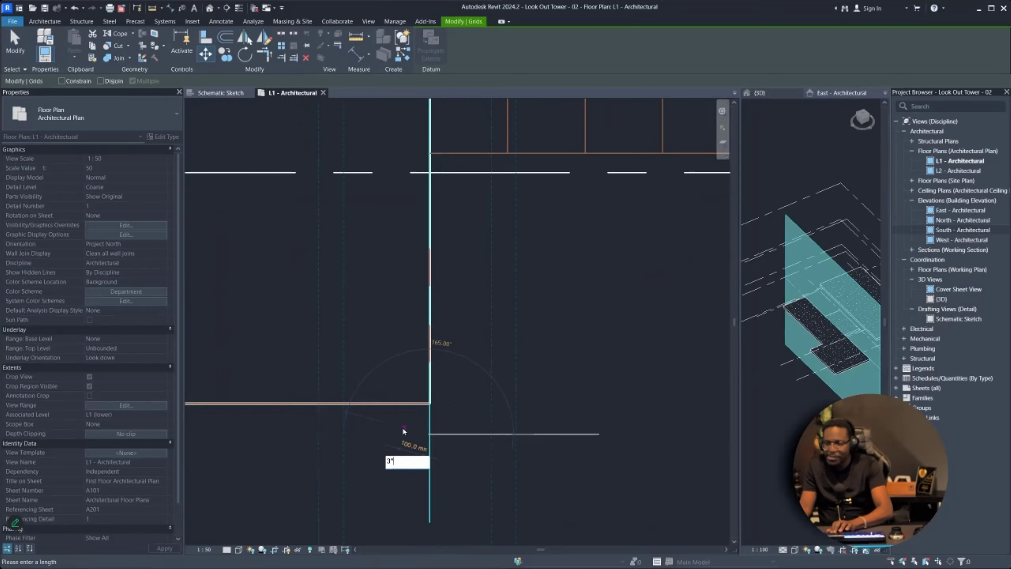
{"action": "key", "text": "Return"}
{"action": "scroll", "coordinate": [572, 394], "scroll_direction": "down", "scroll_amount": 4}
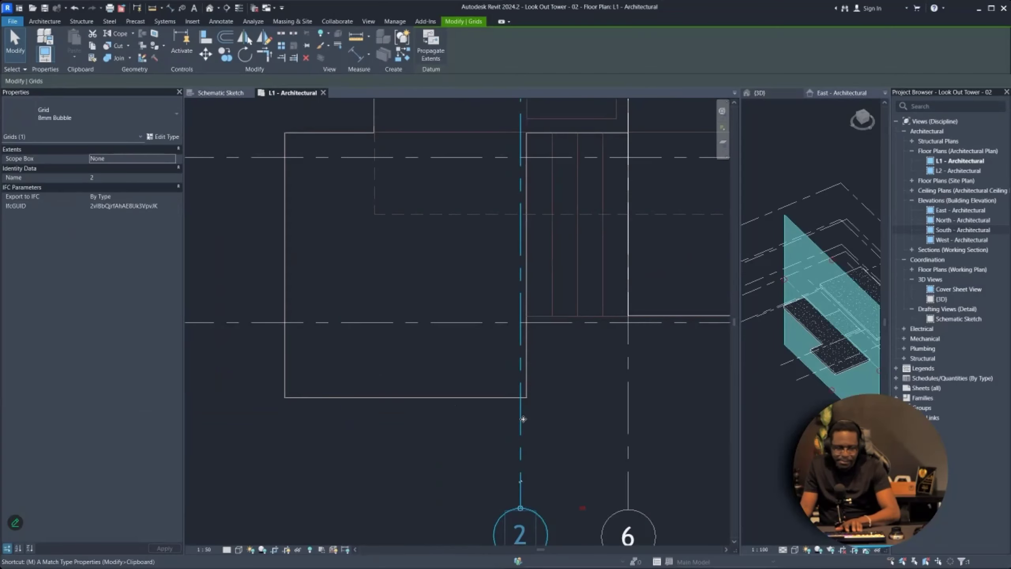
- Copy grid 2 to the left edge of the lower-left slab outline
{"action": "key", "text": "Escape"}
{"action": "left_click", "coordinate": [521, 394]}
{"action": "key", "text": "c"}
{"action": "key", "text": "o"}
{"action": "left_click", "coordinate": [521, 387]}
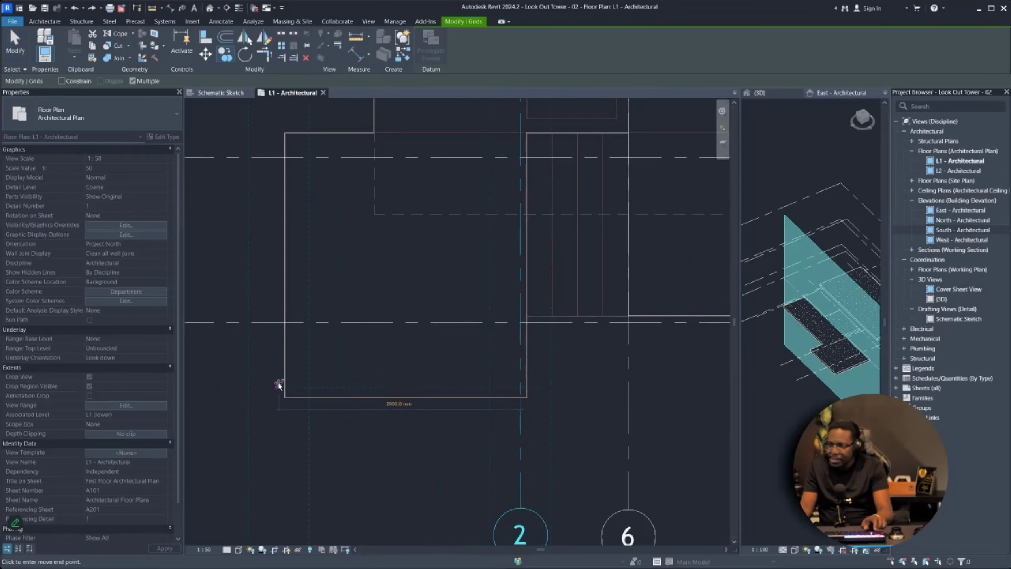
{"action": "left_click", "coordinate": [284, 387]}
{"action": "scroll", "coordinate": [359, 398], "scroll_direction": "down", "scroll_amount": 4}
{"action": "key", "text": "Escape"}
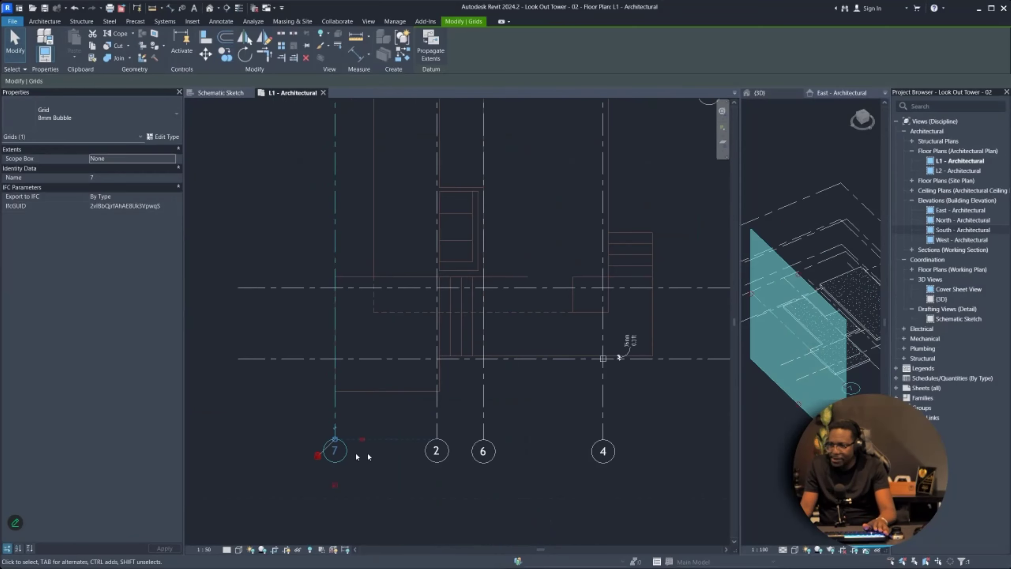
{"action": "key", "text": "Escape"}
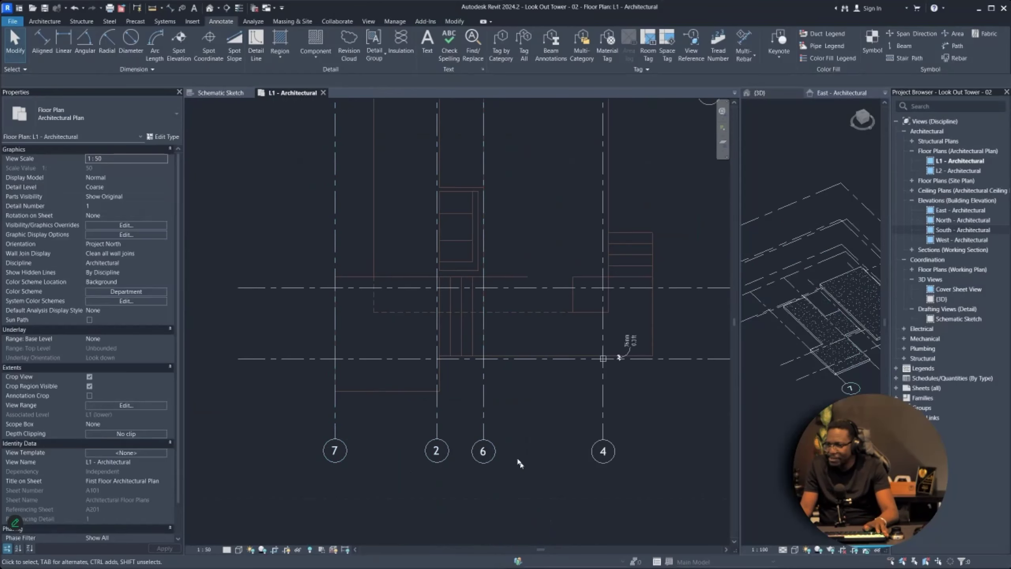
- Move grid 7 slightly inward from the left edge of the lower-left slab outline
{"action": "scroll", "coordinate": [624, 452], "scroll_direction": "down", "scroll_amount": 3}
{"action": "scroll", "coordinate": [553, 420], "scroll_direction": "up", "scroll_amount": 1}
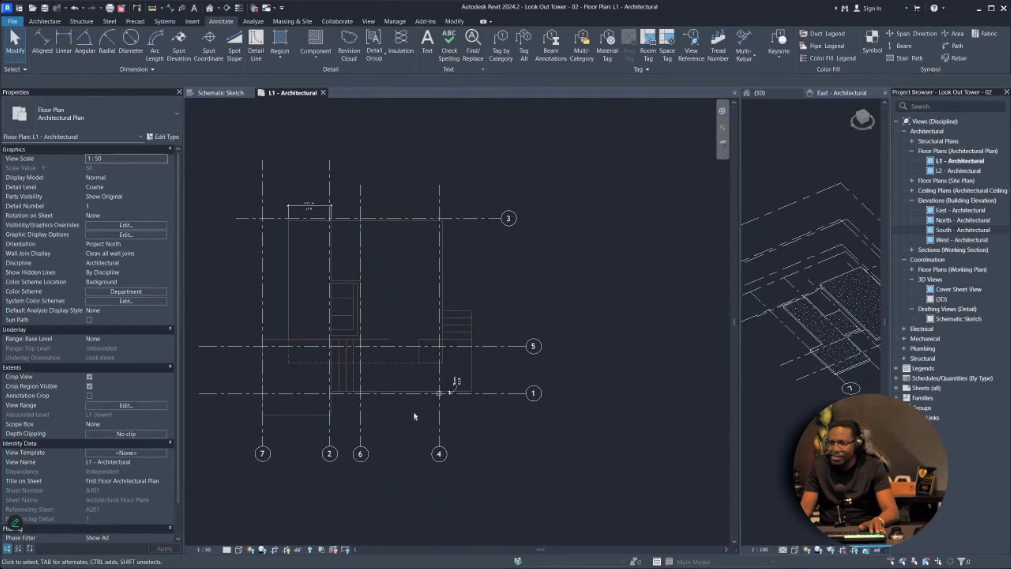
{"action": "scroll", "coordinate": [415, 418], "scroll_direction": "up", "scroll_amount": 1}
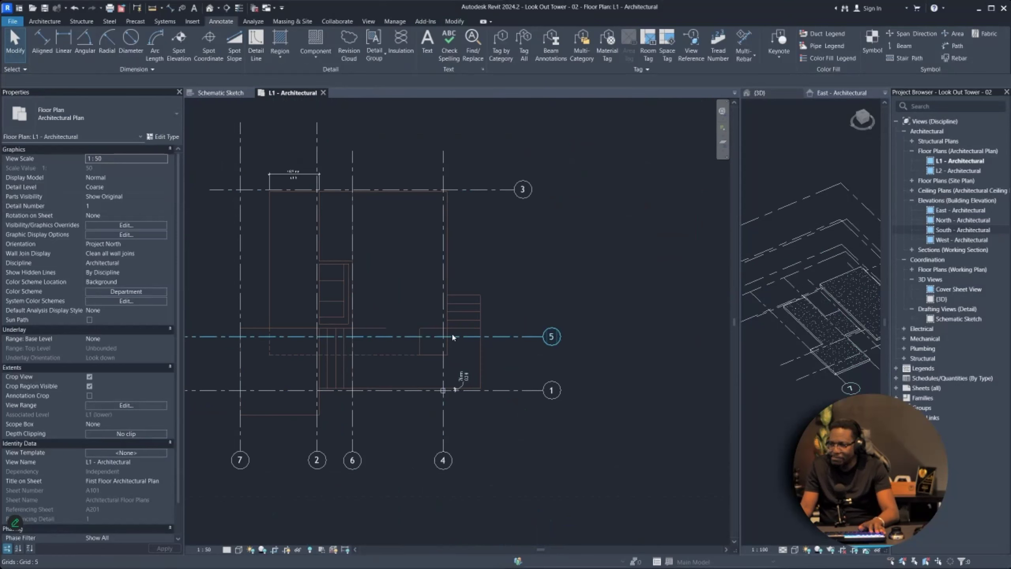
{"action": "scroll", "coordinate": [281, 374], "scroll_direction": "down", "scroll_amount": 1}
{"action": "scroll", "coordinate": [360, 415], "scroll_direction": "up", "scroll_amount": 5}
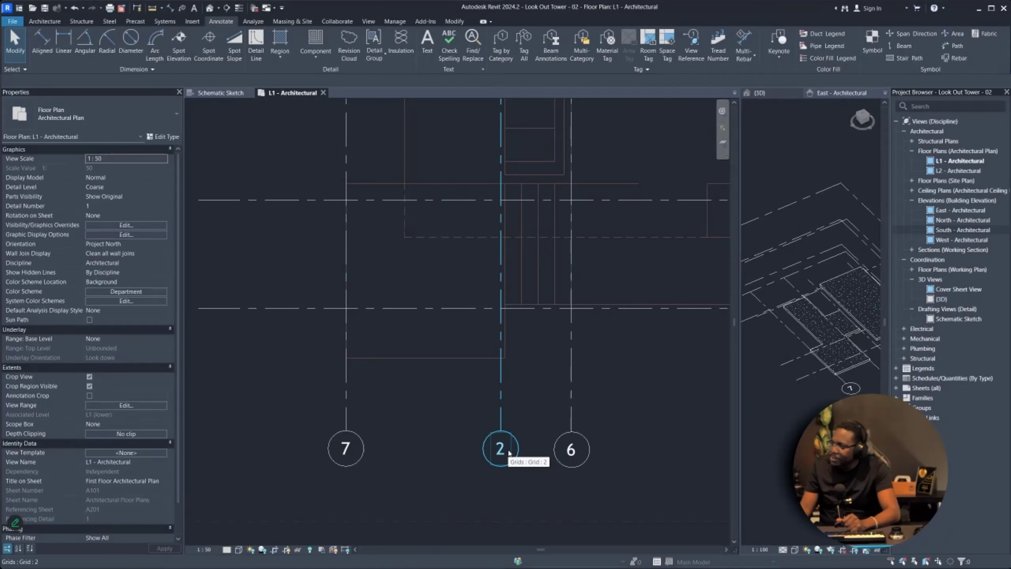
{"action": "scroll", "coordinate": [362, 410], "scroll_direction": "up", "scroll_amount": 5}
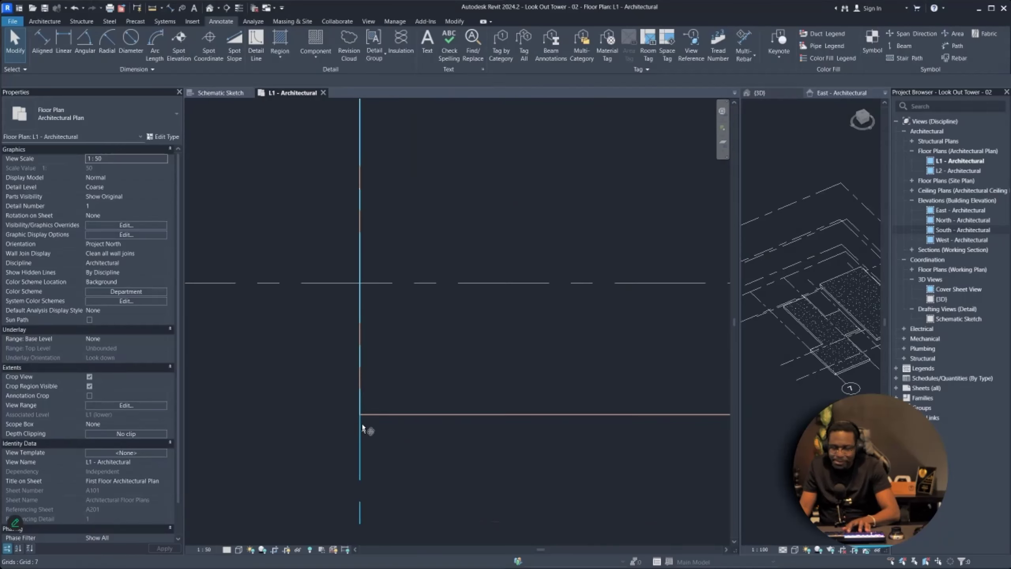
{"action": "scroll", "coordinate": [362, 415], "scroll_direction": "up", "scroll_amount": 2}
{"action": "left_click", "coordinate": [359, 406]}
{"action": "scroll", "coordinate": [362, 431], "scroll_direction": "up", "scroll_amount": 2}
{"action": "left_click_drag", "start_coordinate": [357, 431], "coordinate": [382, 434]}
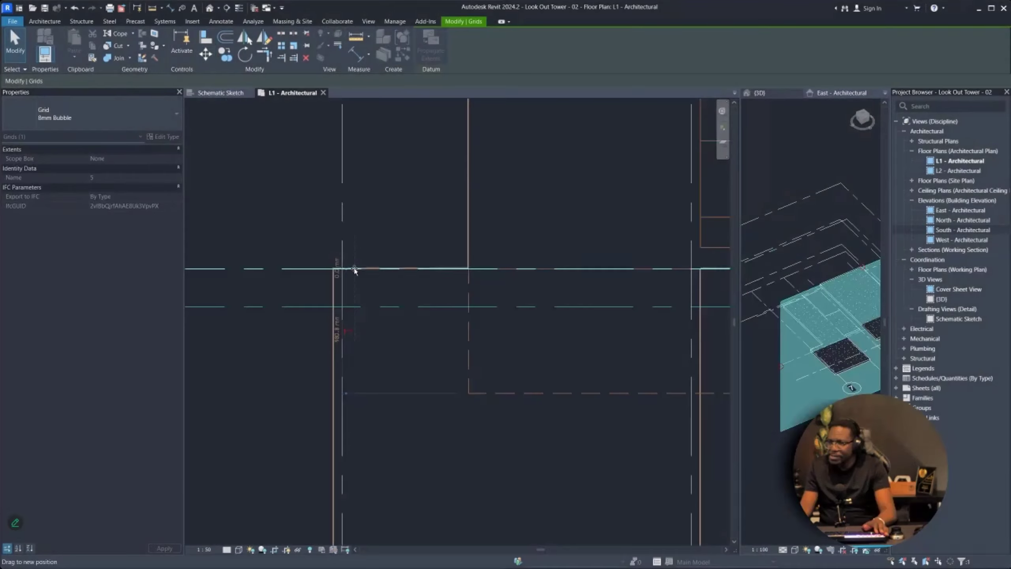
- Reposition grid 5 just above the upper edge of the lower-left slab outline
{"action": "scroll", "coordinate": [377, 422], "scroll_direction": "down", "scroll_amount": 2}
{"action": "scroll", "coordinate": [378, 432], "scroll_direction": "up", "scroll_amount": 3}
{"action": "scroll", "coordinate": [422, 367], "scroll_direction": "down", "scroll_amount": 2}
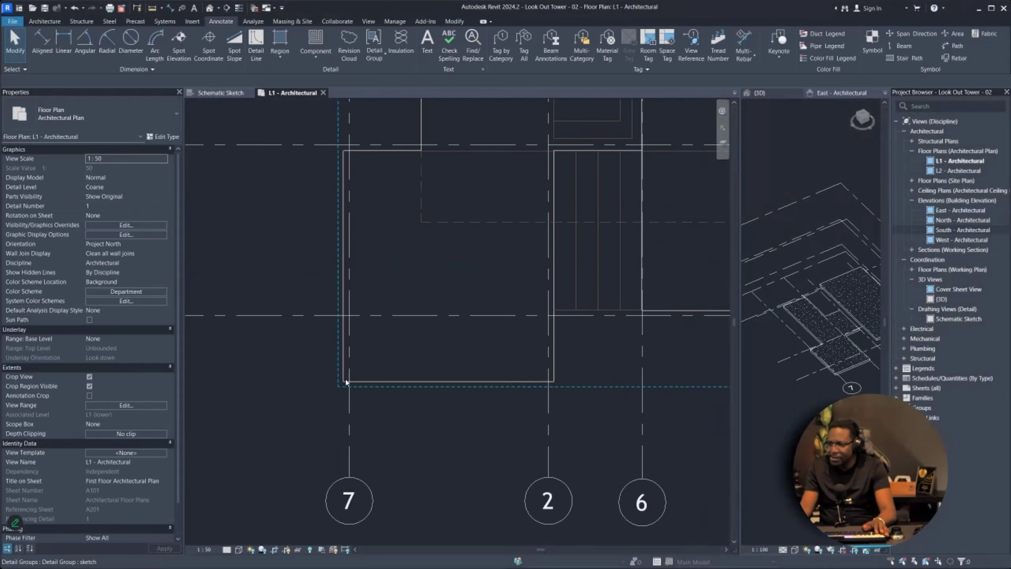
- Copy grid 1 down onto the bottom edge of the lower-left slab outline
{"action": "scroll", "coordinate": [458, 371], "scroll_direction": "up", "scroll_amount": 3}
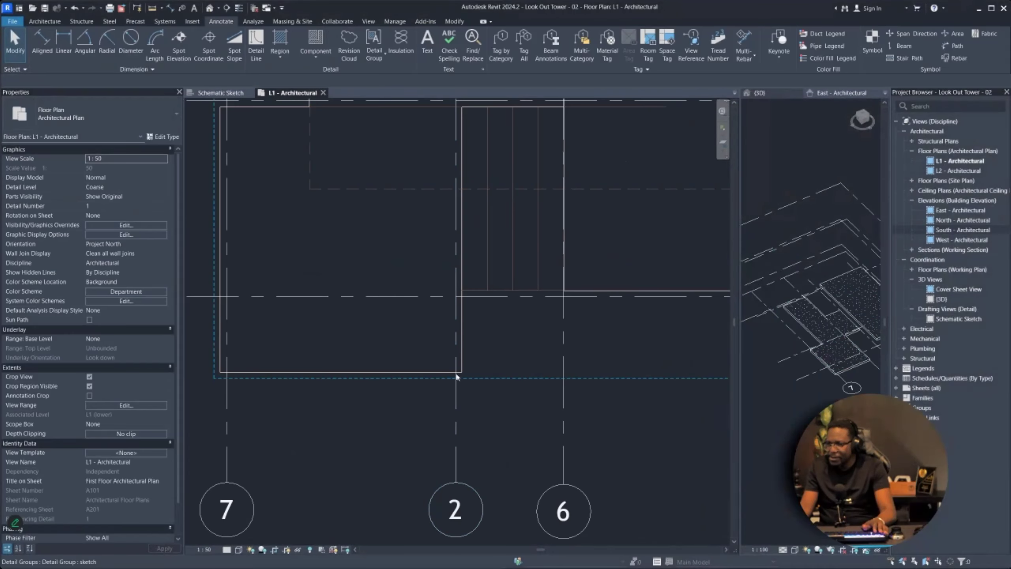
{"action": "scroll", "coordinate": [346, 359], "scroll_direction": "down", "scroll_amount": 3}
{"action": "left_click", "coordinate": [637, 331]}
{"action": "scroll", "coordinate": [318, 356], "scroll_direction": "up", "scroll_amount": 2}
{"action": "scroll", "coordinate": [318, 358], "scroll_direction": "up", "scroll_amount": 2}
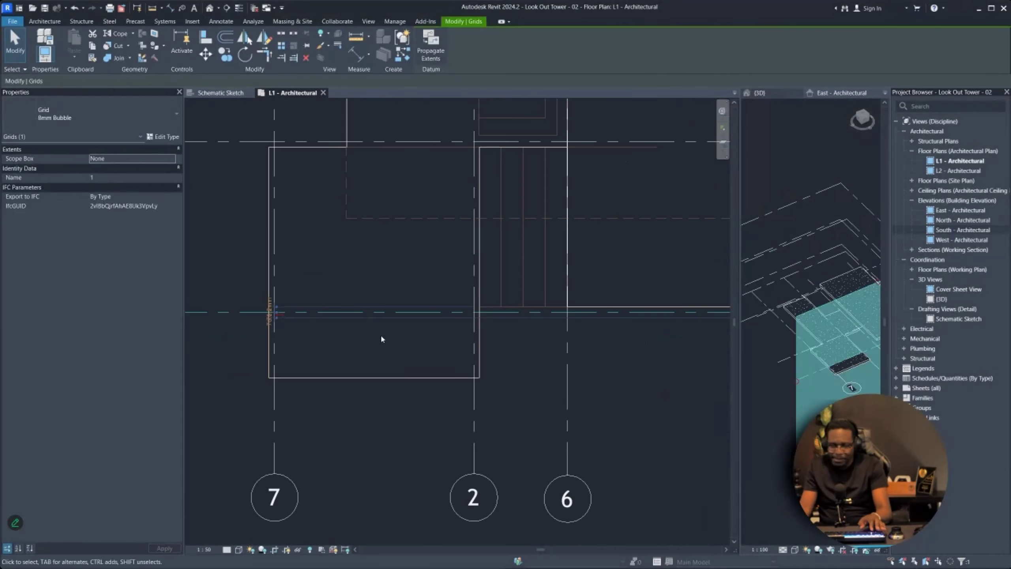
{"action": "key", "text": "c"}
{"action": "key", "text": "o"}
{"action": "left_click", "coordinate": [455, 312]}
{"action": "scroll", "coordinate": [458, 383], "scroll_direction": "up", "scroll_amount": 3}
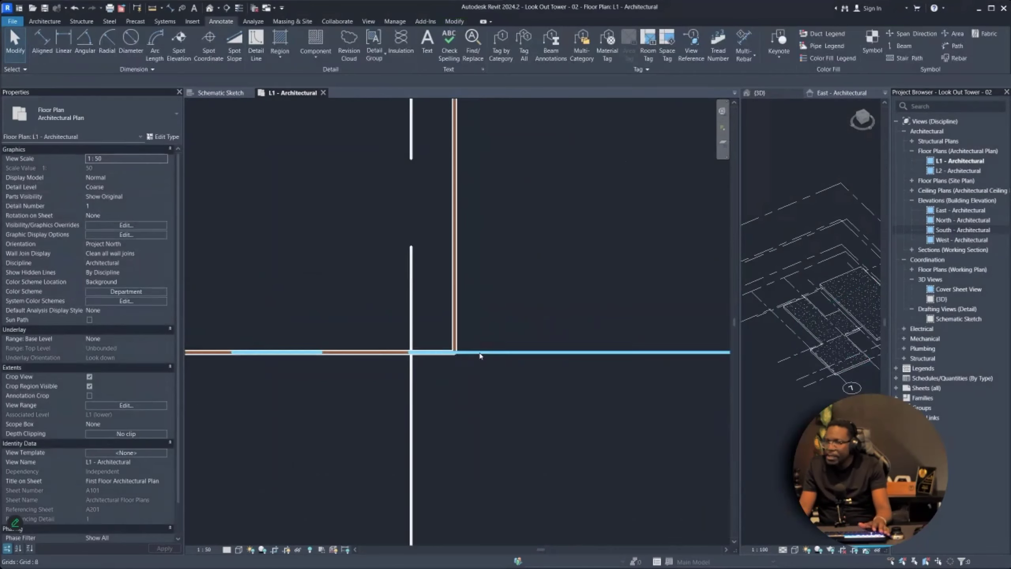
- Move the copied horizontal grid just below the bottom edge of the lower-left slab outline, then check the slab corners
{"action": "left_click", "coordinate": [478, 354]}
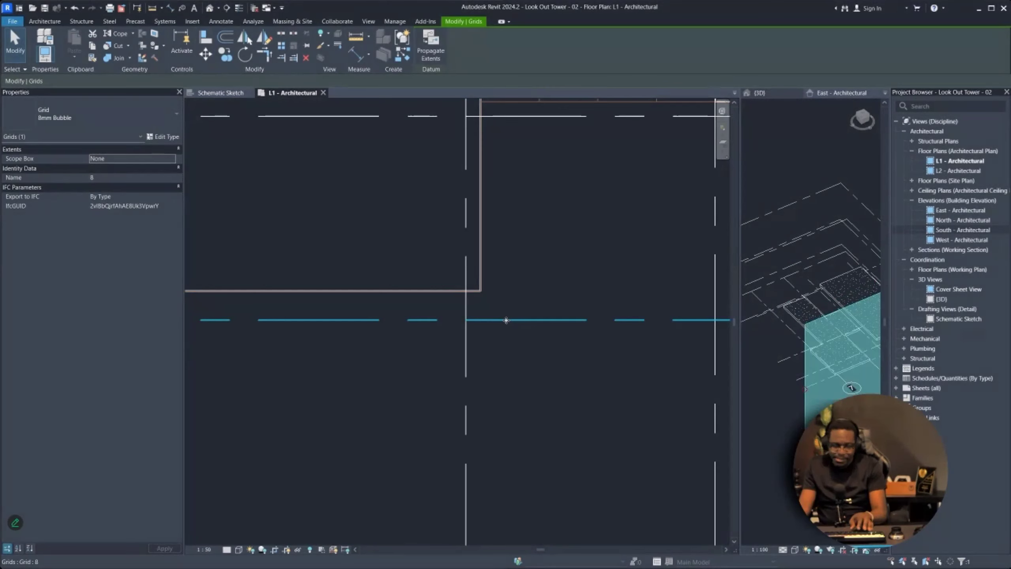
{"action": "scroll", "coordinate": [506, 321], "scroll_direction": "down", "scroll_amount": 3}
{"action": "scroll", "coordinate": [504, 329], "scroll_direction": "up", "scroll_amount": 3}
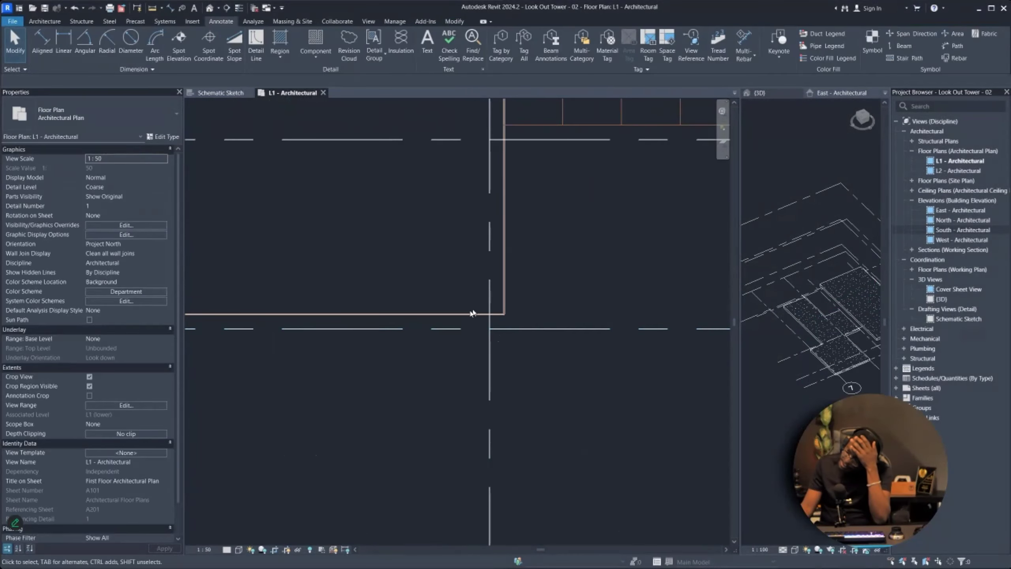
{"action": "scroll", "coordinate": [472, 321], "scroll_direction": "down", "scroll_amount": 2}
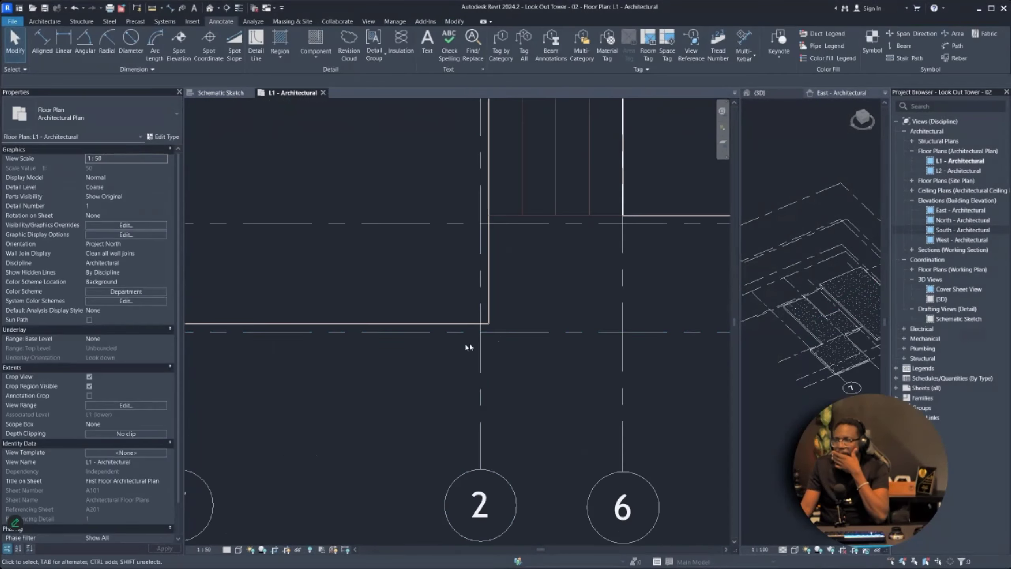
{"action": "scroll", "coordinate": [434, 338], "scroll_direction": "down", "scroll_amount": 2}
{"action": "scroll", "coordinate": [389, 325], "scroll_direction": "up", "scroll_amount": 3}
{"action": "scroll", "coordinate": [399, 334], "scroll_direction": "down", "scroll_amount": 2}
{"action": "scroll", "coordinate": [418, 331], "scroll_direction": "up", "scroll_amount": 4}
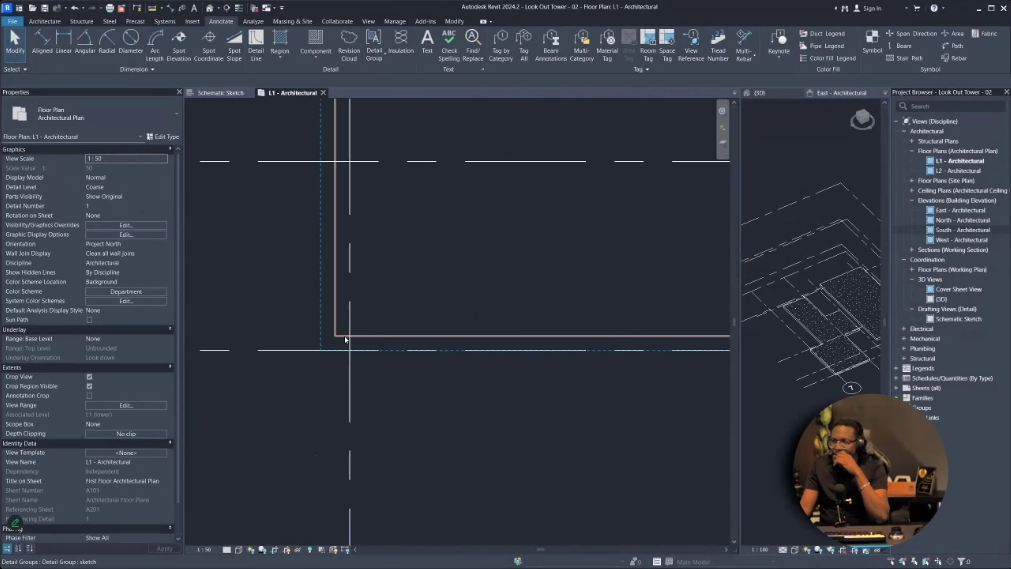
{"action": "scroll", "coordinate": [445, 339], "scroll_direction": "down", "scroll_amount": 2}
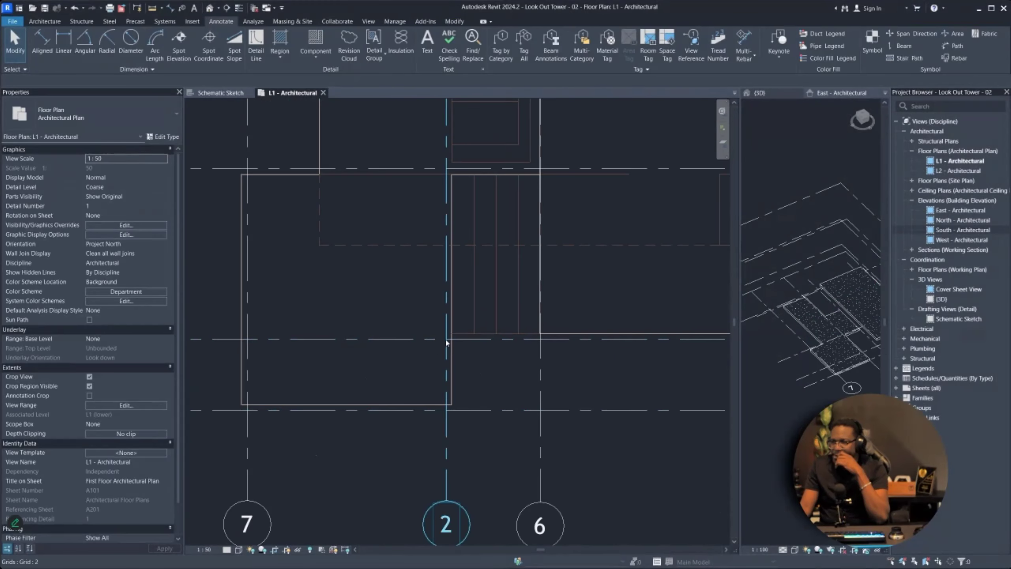
- Shorten grid 1 by pulling its left end in to just left of grid 2
{"action": "scroll", "coordinate": [370, 345], "scroll_direction": "down", "scroll_amount": 3}
{"action": "scroll", "coordinate": [474, 348], "scroll_direction": "up", "scroll_amount": 3}
{"action": "scroll", "coordinate": [282, 343], "scroll_direction": "down", "scroll_amount": 3}
{"action": "scroll", "coordinate": [284, 345], "scroll_direction": "up", "scroll_amount": 2}
{"action": "left_click", "coordinate": [284, 343]}
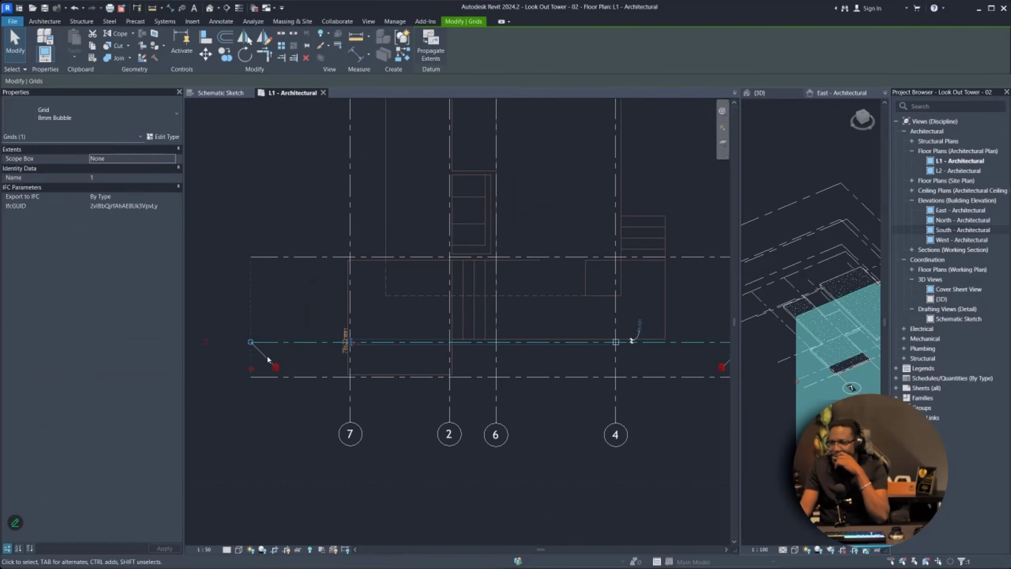
{"action": "scroll", "coordinate": [267, 355], "scroll_direction": "up", "scroll_amount": 1}
{"action": "left_click_drag", "start_coordinate": [274, 367], "coordinate": [458, 346]}
{"action": "key", "text": "Escape"}
{"action": "scroll", "coordinate": [335, 377], "scroll_direction": "down", "scroll_amount": 1}
{"action": "scroll", "coordinate": [551, 361], "scroll_direction": "up", "scroll_amount": 1}
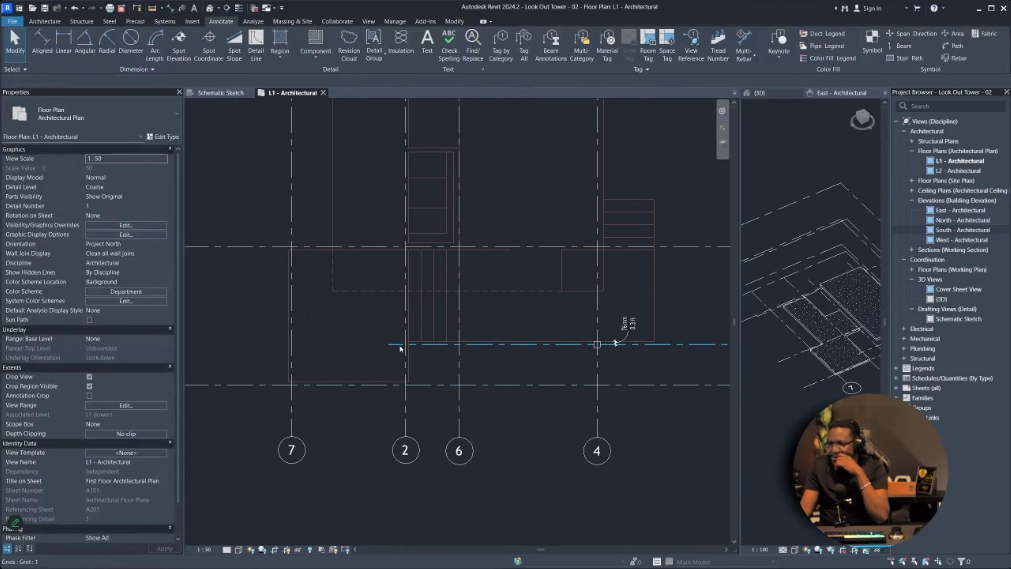
- Examine how the grids align with the slab outlines and stairs across the L1 plan
{"action": "scroll", "coordinate": [402, 350], "scroll_direction": "down", "scroll_amount": 2}
{"action": "scroll", "coordinate": [430, 357], "scroll_direction": "up", "scroll_amount": 1}
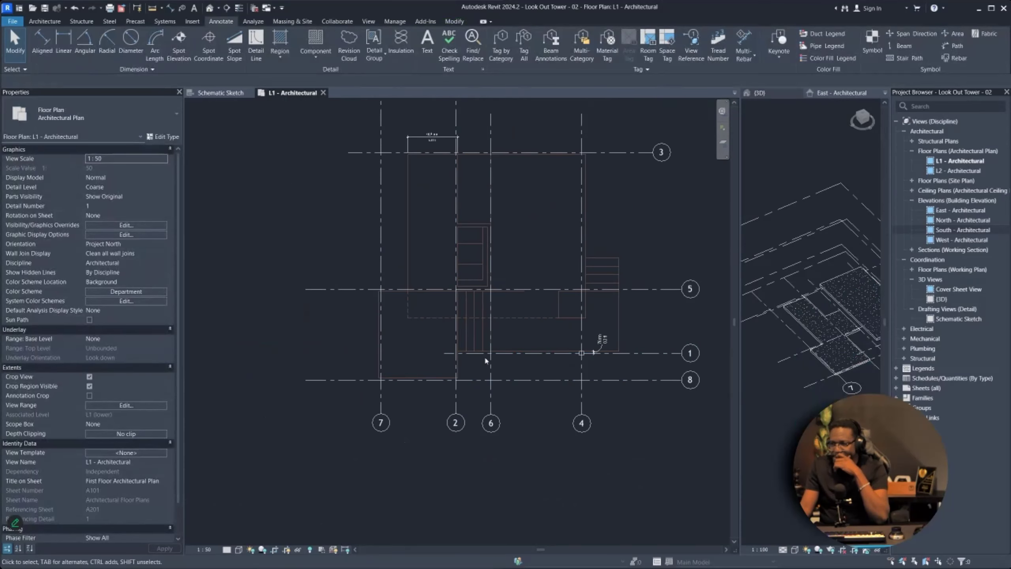
{"action": "scroll", "coordinate": [645, 279], "scroll_direction": "up", "scroll_amount": 1}
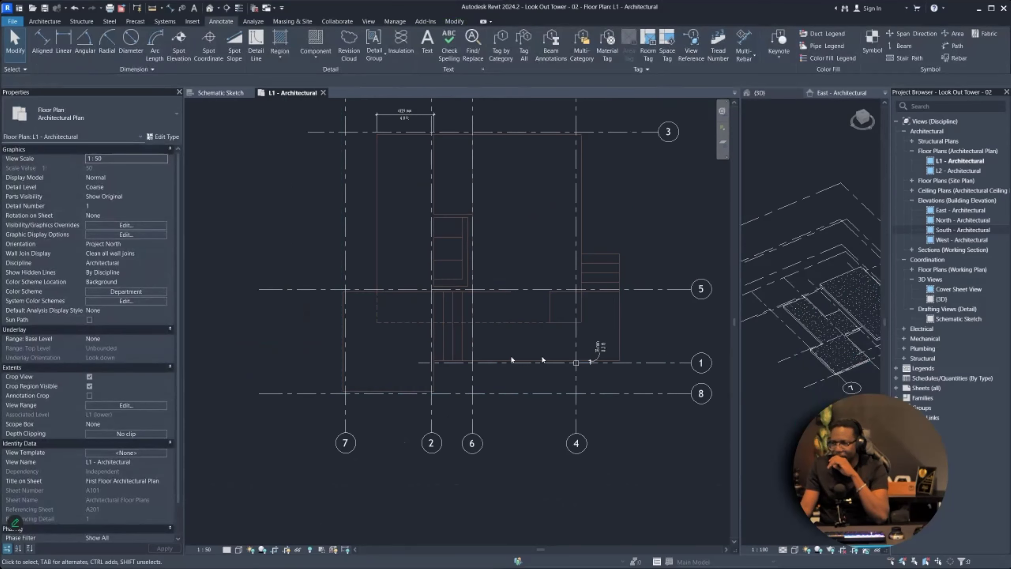
{"action": "scroll", "coordinate": [701, 260], "scroll_direction": "up", "scroll_amount": 2}
{"action": "middle_click_drag", "start_coordinate": [260, 338], "coordinate": [407, 339]}
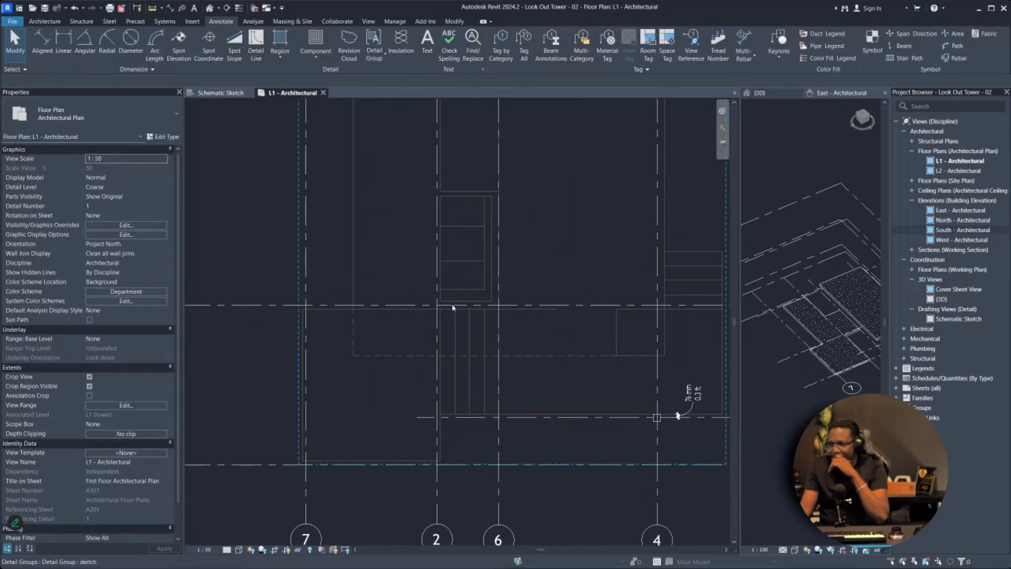
{"action": "scroll", "coordinate": [641, 315], "scroll_direction": "up", "scroll_amount": 1}
{"action": "middle_click_drag", "start_coordinate": [641, 314], "coordinate": [529, 308]}
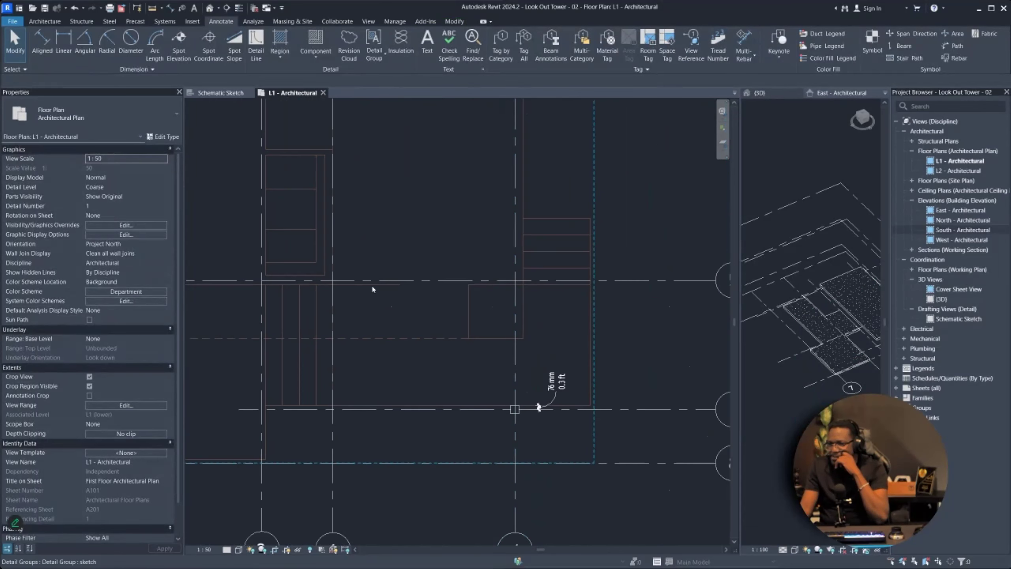
{"action": "middle_click_drag", "start_coordinate": [278, 286], "coordinate": [441, 313]}
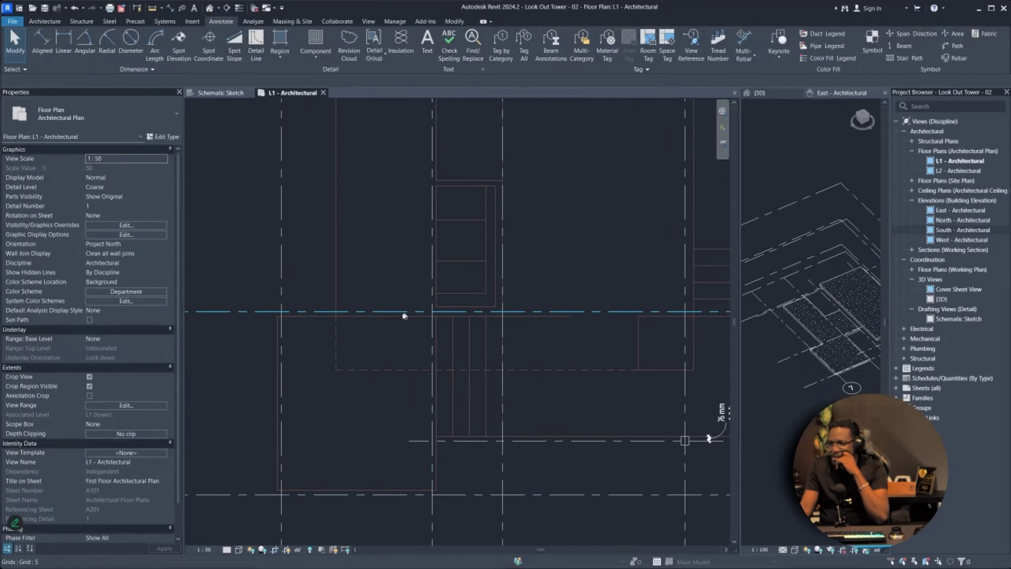
{"action": "middle_click_drag", "start_coordinate": [282, 307], "coordinate": [314, 283]}
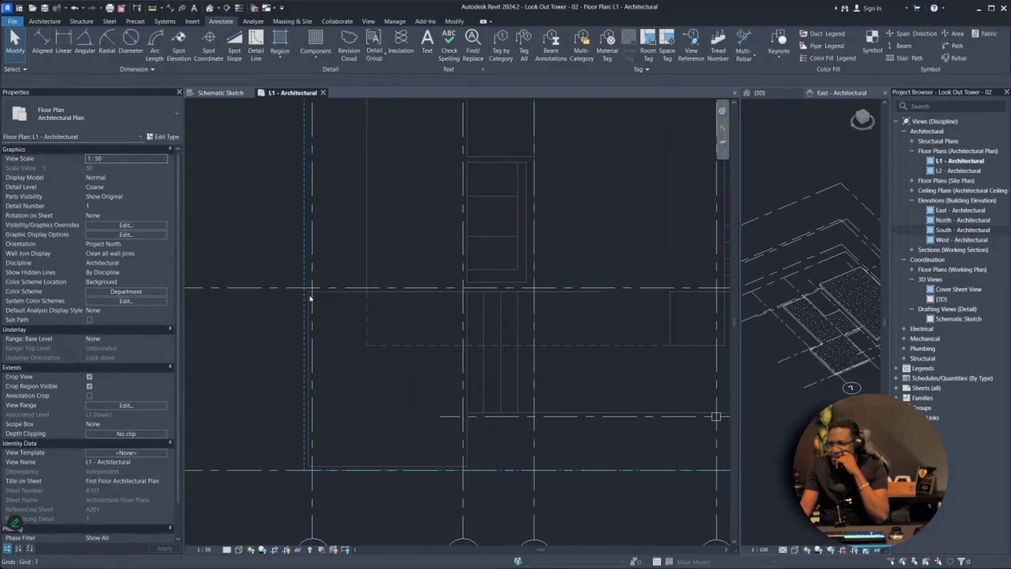
{"action": "scroll", "coordinate": [324, 293], "scroll_direction": "down", "scroll_amount": 2}
{"action": "scroll", "coordinate": [410, 369], "scroll_direction": "down", "scroll_amount": 3}
{"action": "scroll", "coordinate": [308, 227], "scroll_direction": "up", "scroll_amount": 5}
{"action": "scroll", "coordinate": [333, 224], "scroll_direction": "down", "scroll_amount": 3}
{"action": "scroll", "coordinate": [305, 203], "scroll_direction": "up", "scroll_amount": 4}
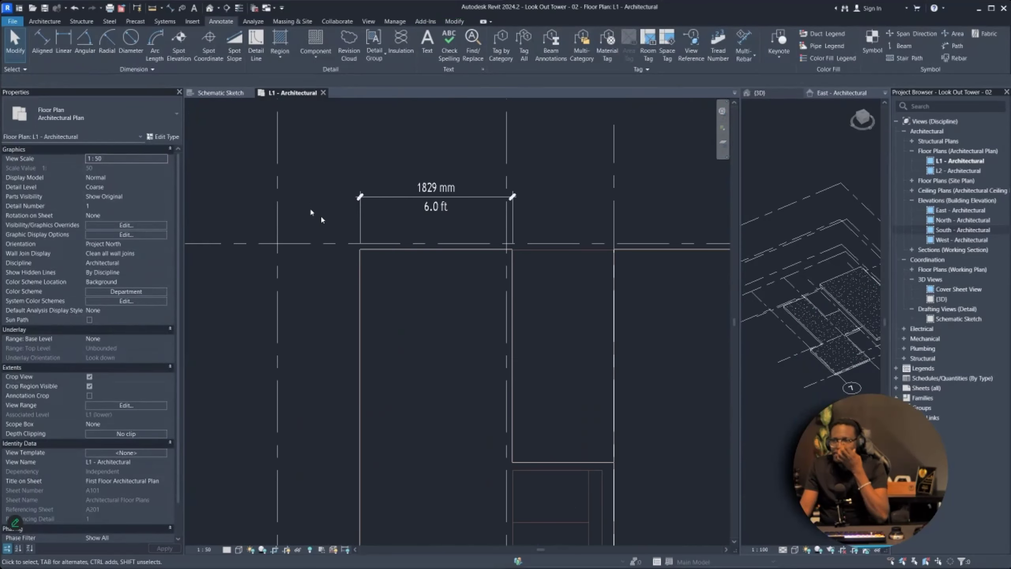
- Copy grid 7 to the left edge of the upper slab outline
{"action": "left_click", "coordinate": [277, 211]}
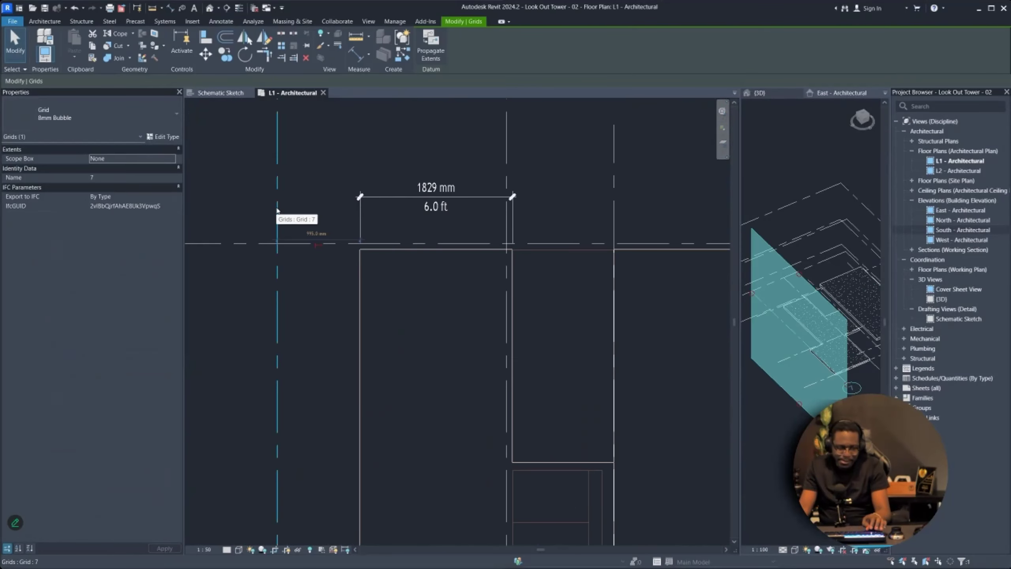
{"action": "left_click", "coordinate": [277, 259]}
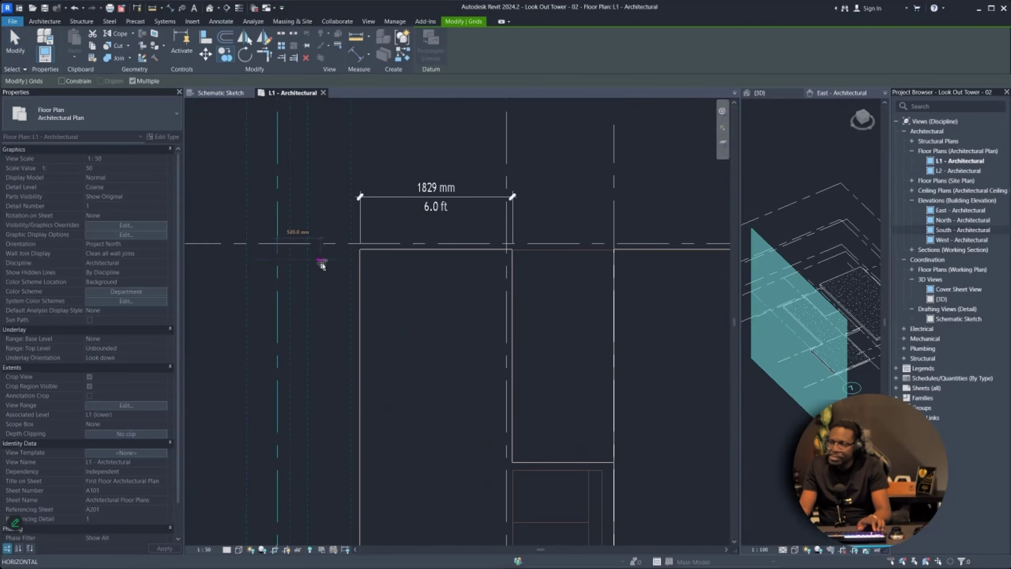
{"action": "left_click", "coordinate": [361, 262]}
- Move the copied vertical grid 75 mm inward from the left edge of the upper slab outline
{"action": "scroll", "coordinate": [353, 239], "scroll_direction": "up", "scroll_amount": 3}
{"action": "left_click", "coordinate": [350, 239]}
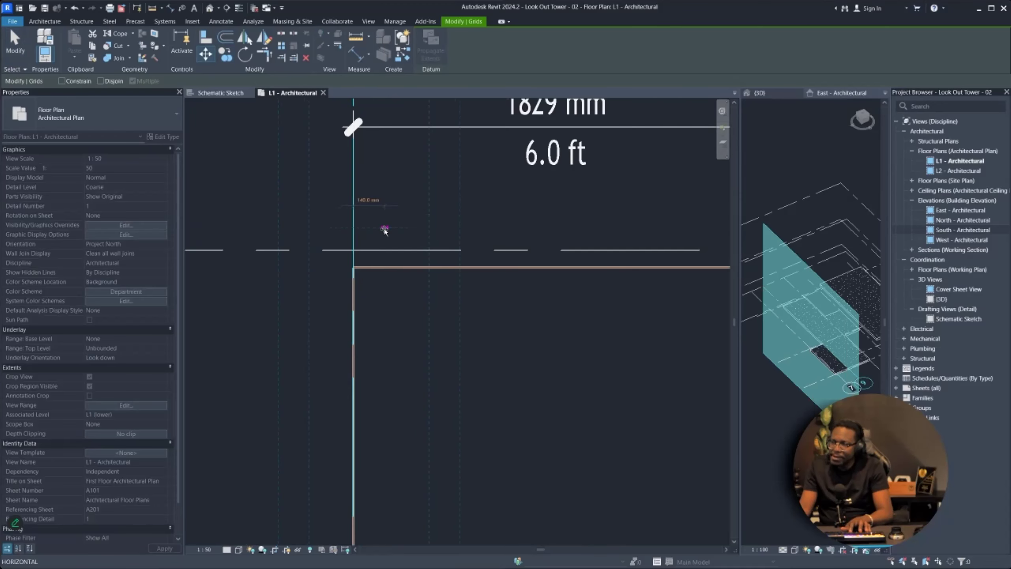
{"action": "type", "text": "75"}
{"action": "key", "text": "Return"}
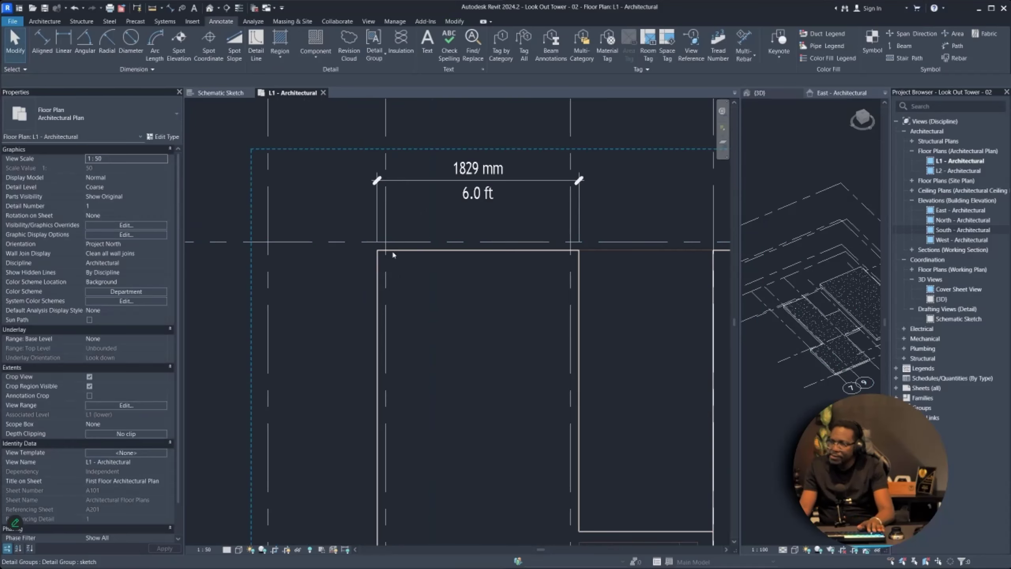
- Check the grid layout on the plan and consult the solid-column and spaced-beam detail on the Miro board
{"action": "scroll", "coordinate": [394, 235], "scroll_direction": "up", "scroll_amount": 3}
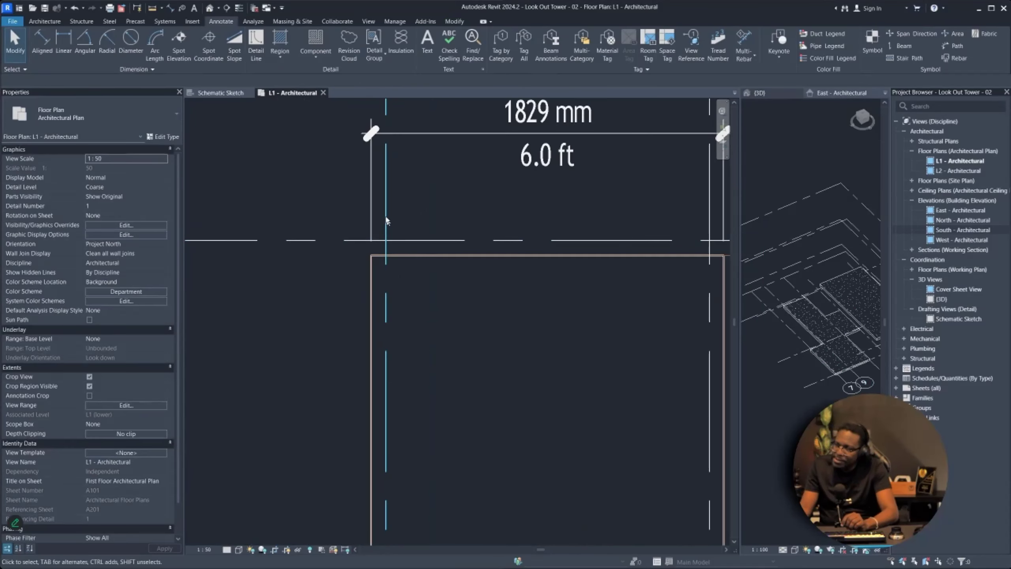
{"action": "scroll", "coordinate": [530, 268], "scroll_direction": "down", "scroll_amount": 8}
{"action": "scroll", "coordinate": [544, 175], "scroll_direction": "up", "scroll_amount": 6}
{"action": "middle_click_drag", "start_coordinate": [533, 174], "coordinate": [504, 175]}
{"action": "scroll", "coordinate": [495, 163], "scroll_direction": "down", "scroll_amount": 6}
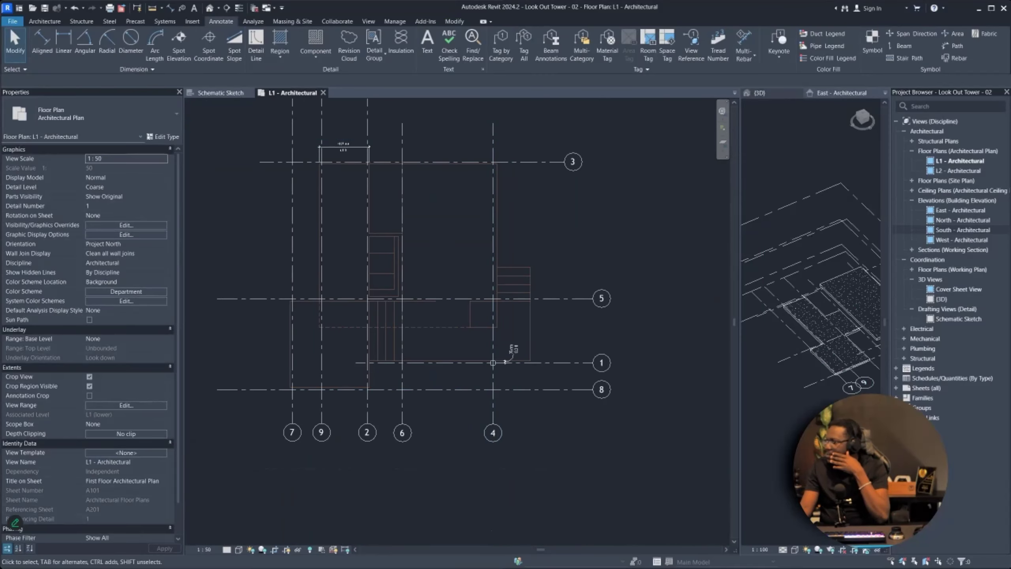
{"action": "key", "text": "alt+Tab"}
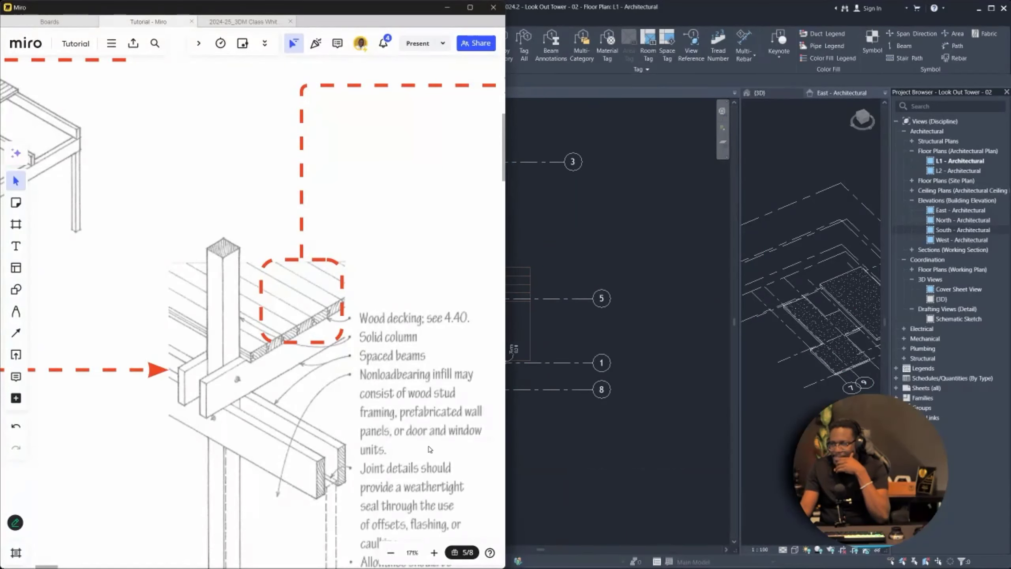
- Return to Revit and delete the temporary column group at the intersection of grids 4 and 1
{"action": "left_click", "coordinate": [512, 423]}
{"action": "scroll", "coordinate": [493, 383], "scroll_direction": "up", "scroll_amount": 1}
{"action": "scroll", "coordinate": [493, 371], "scroll_direction": "up", "scroll_amount": 4}
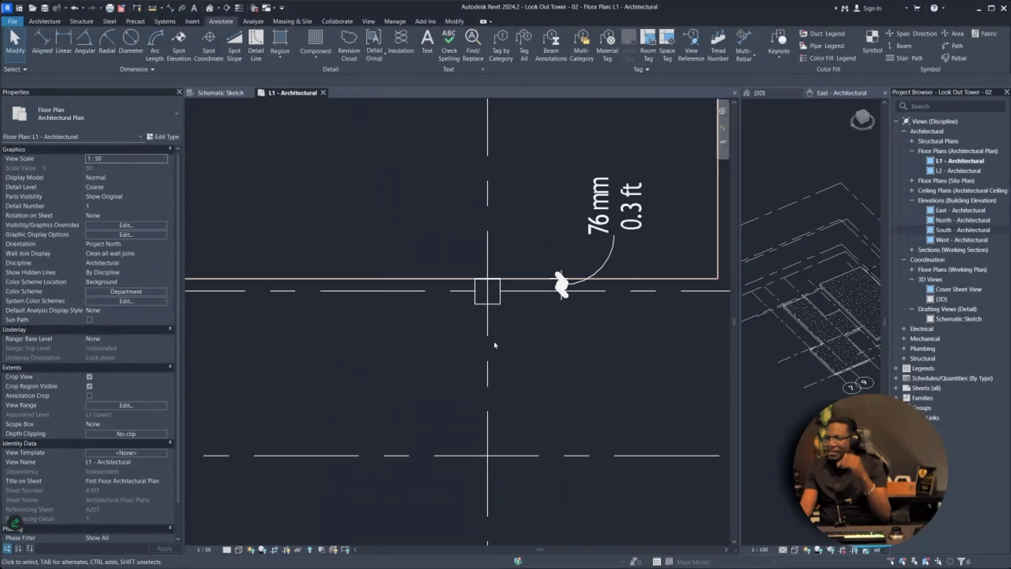
{"action": "left_click", "coordinate": [506, 316]}
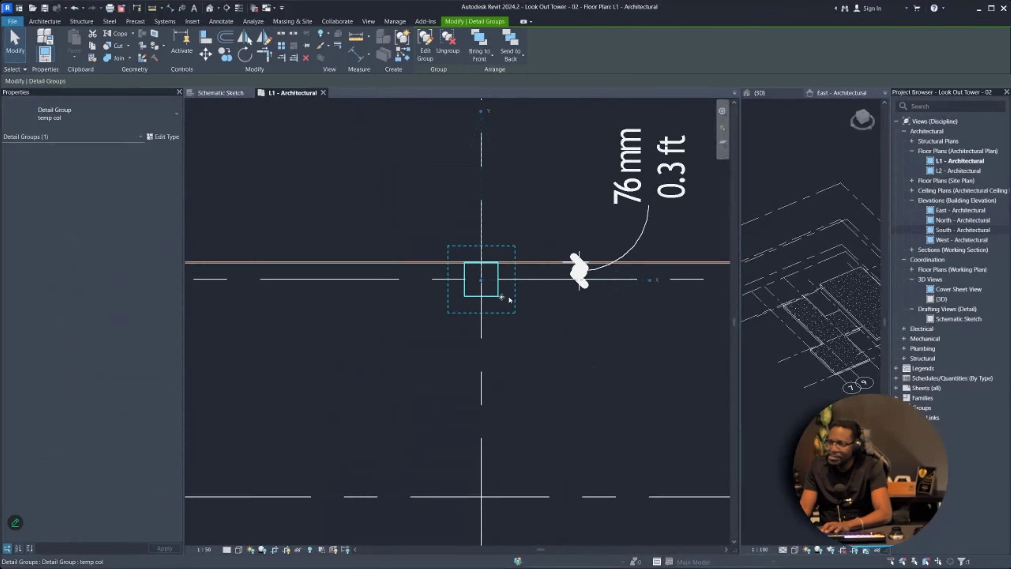
{"action": "left_click", "coordinate": [425, 317]}
{"action": "scroll", "coordinate": [449, 317], "scroll_direction": "down", "scroll_amount": 3}
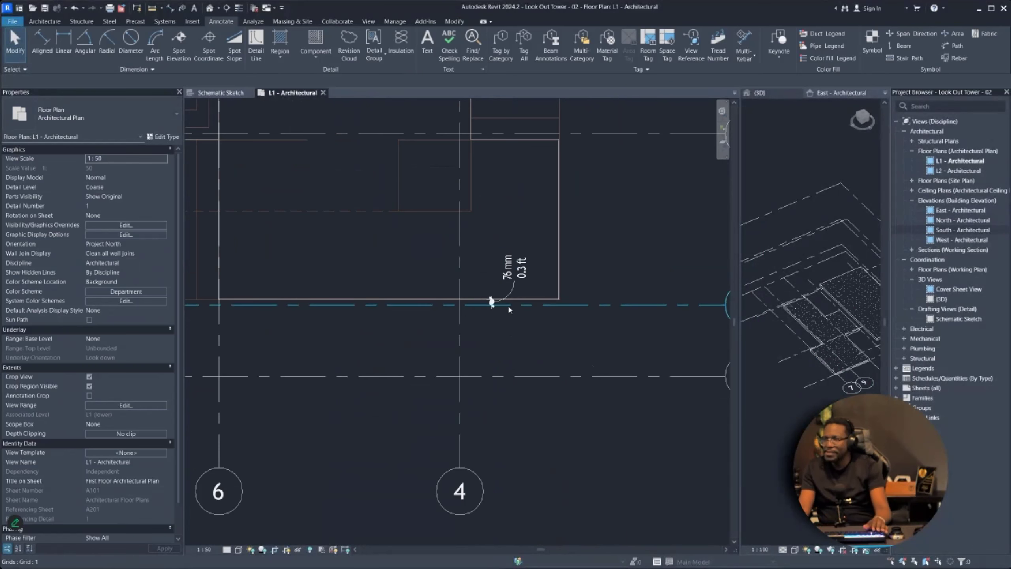
- Place a 475 x 610 mm architectural column at the intersection of grids 4 and 8 on the L1 plan
{"action": "scroll", "coordinate": [508, 305], "scroll_direction": "up", "scroll_amount": 1}
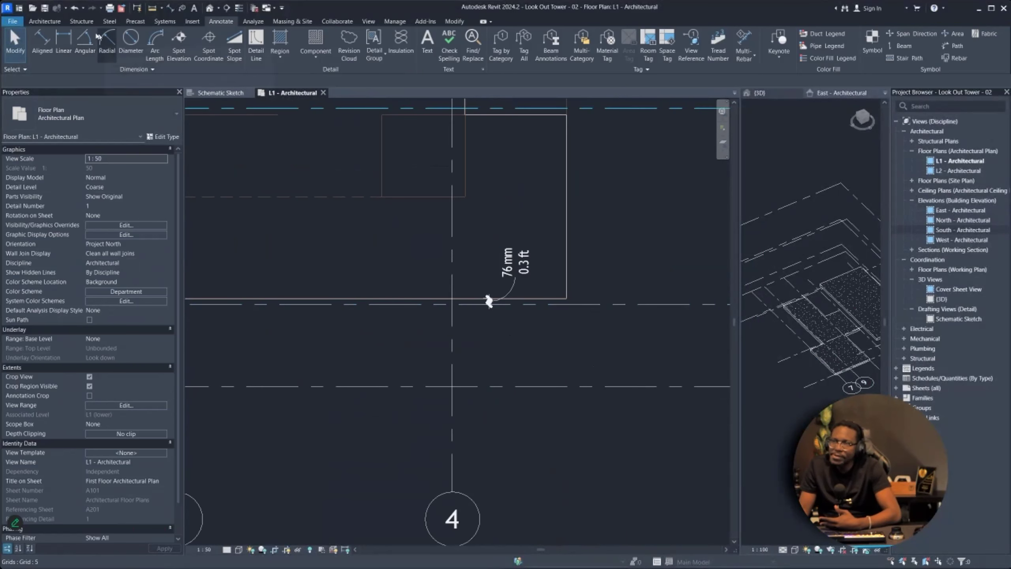
{"action": "left_click", "coordinate": [46, 21]}
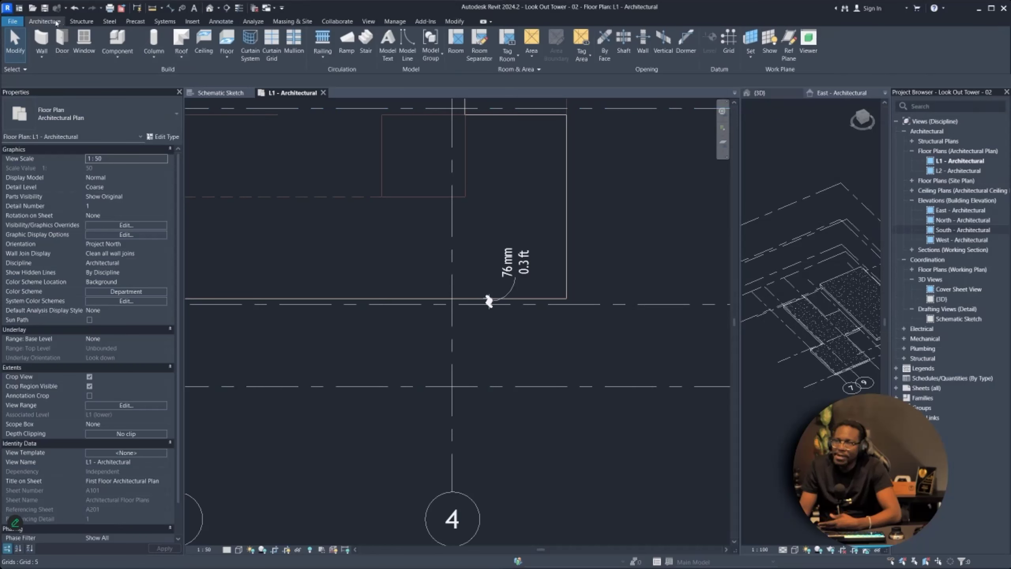
{"action": "left_click", "coordinate": [158, 52]}
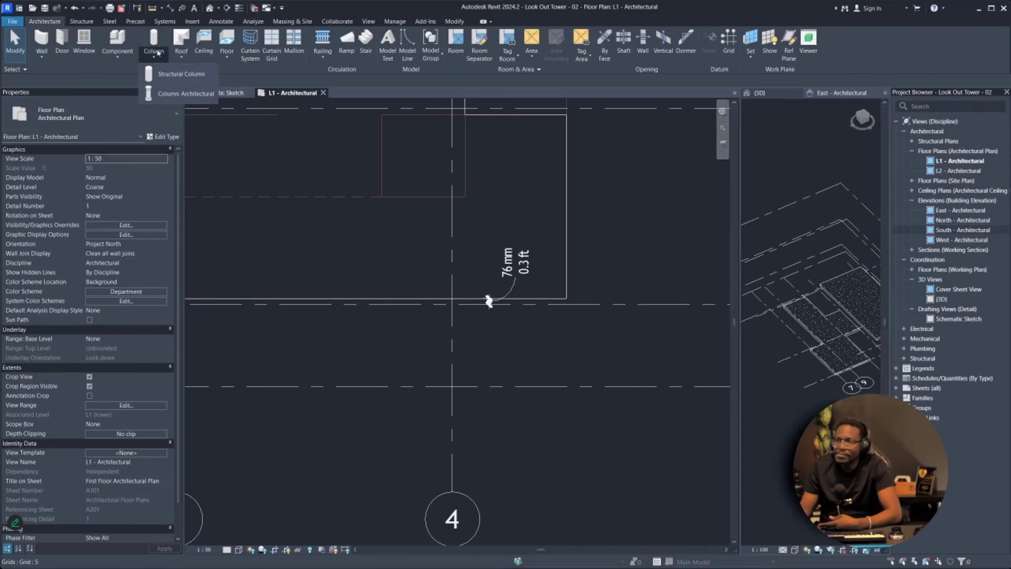
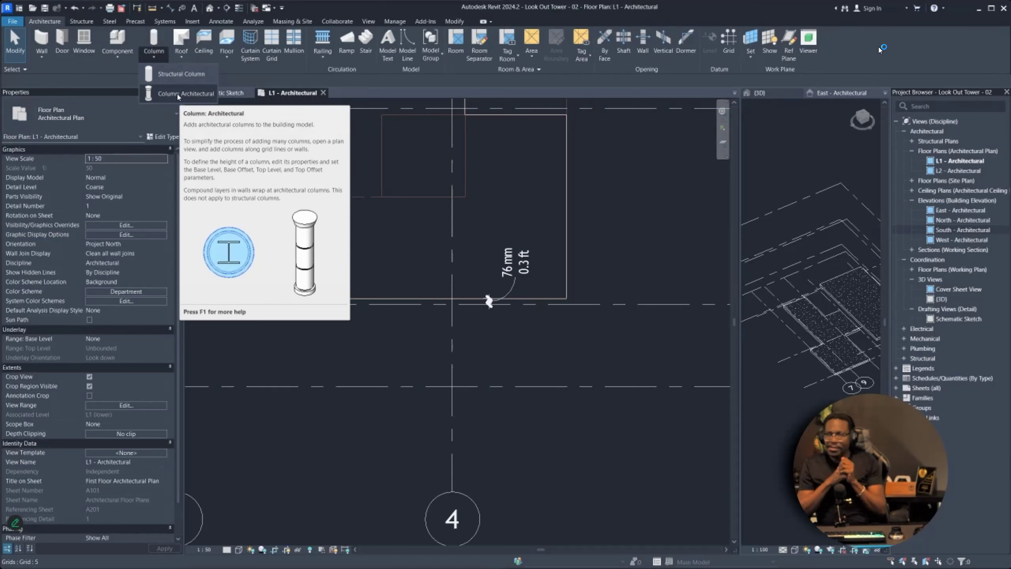
{"action": "left_click", "coordinate": [177, 94]}
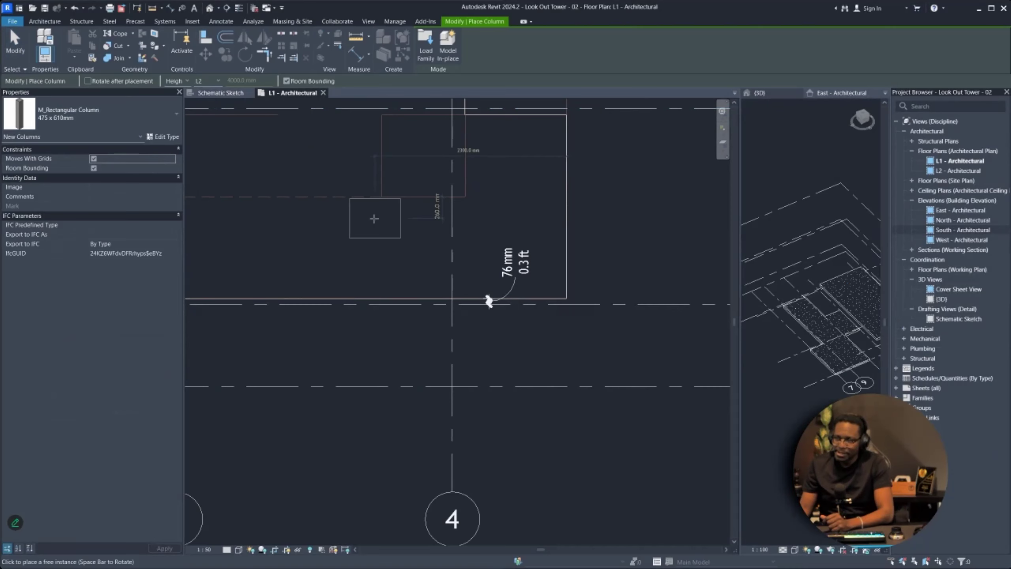
{"action": "scroll", "coordinate": [487, 298], "scroll_direction": "down", "scroll_amount": 3}
{"action": "scroll", "coordinate": [462, 282], "scroll_direction": "up", "scroll_amount": 2}
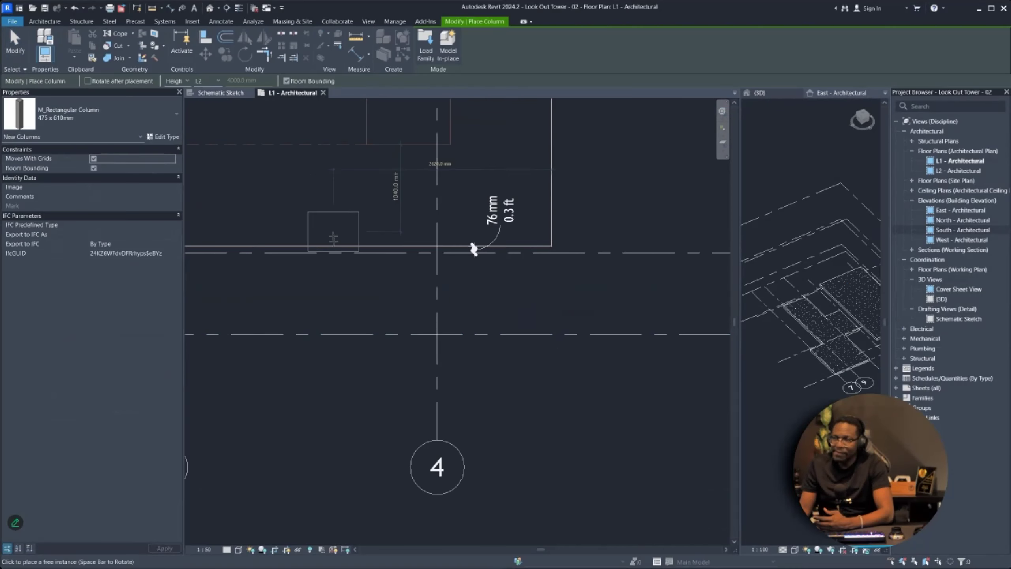
{"action": "left_click", "coordinate": [438, 334]}
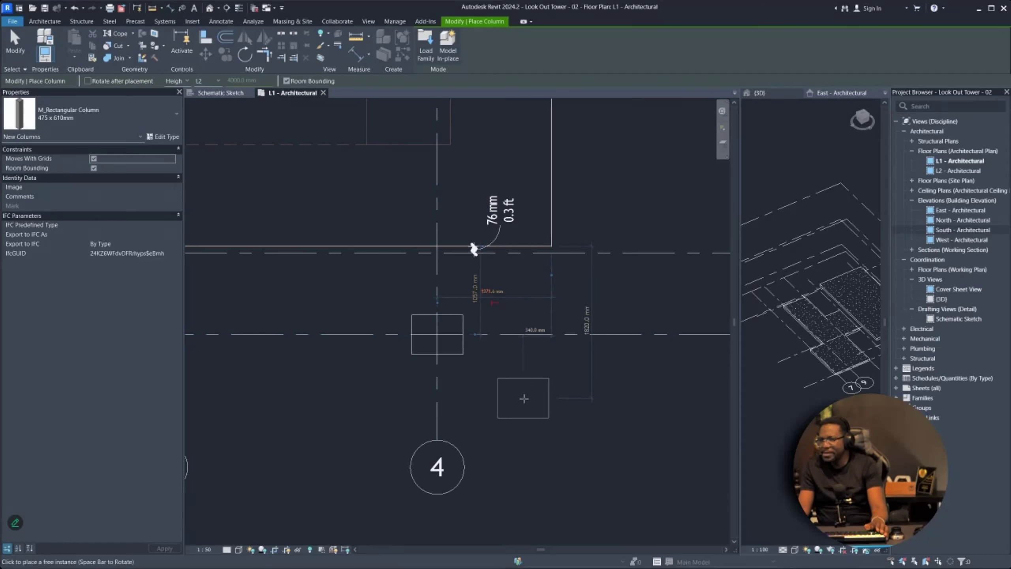
{"action": "key", "text": "Escape"}
{"action": "key", "text": "Escape"}
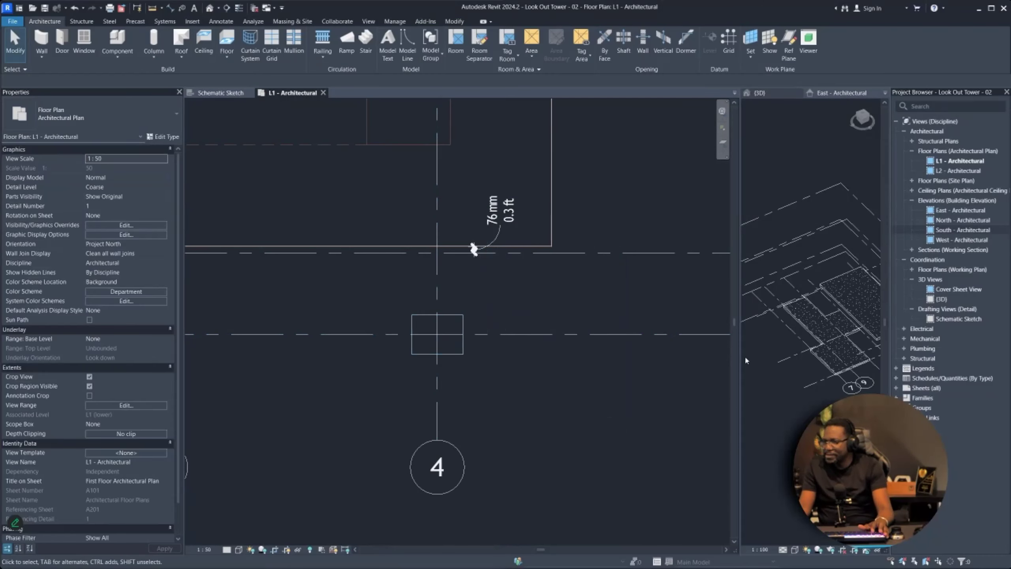
- Widen the 3D view beside the L1 plan and examine the new column in both views
{"action": "left_click_drag", "start_coordinate": [737, 363], "coordinate": [542, 346]}
{"action": "middle_click_drag", "start_coordinate": [711, 342], "coordinate": [769, 368]}
{"action": "scroll", "coordinate": [715, 344], "scroll_direction": "up", "scroll_amount": 2}
{"action": "middle_click_drag", "start_coordinate": [715, 343], "coordinate": [653, 371], "text": "shift"}
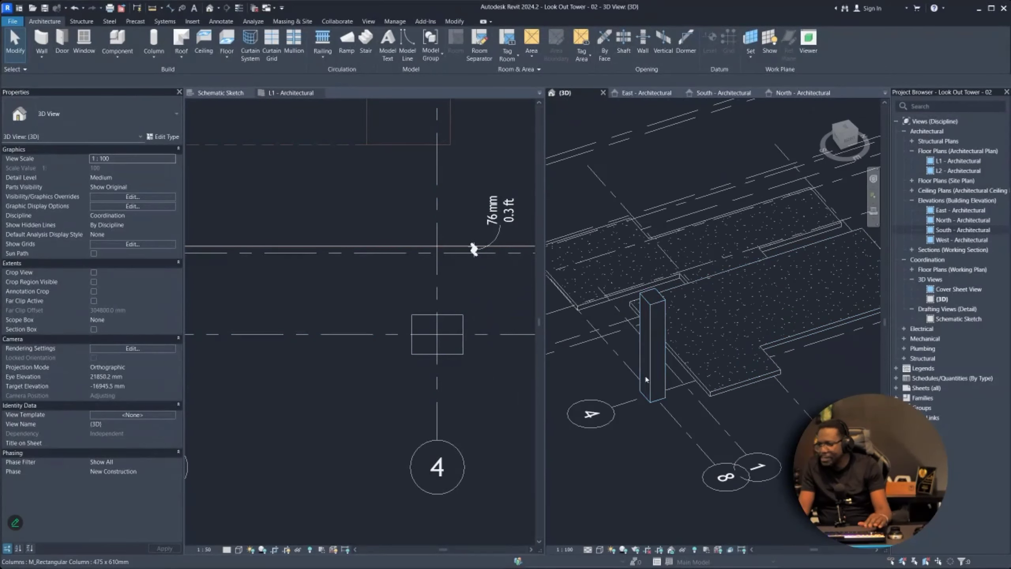
{"action": "left_click", "coordinate": [462, 348]}
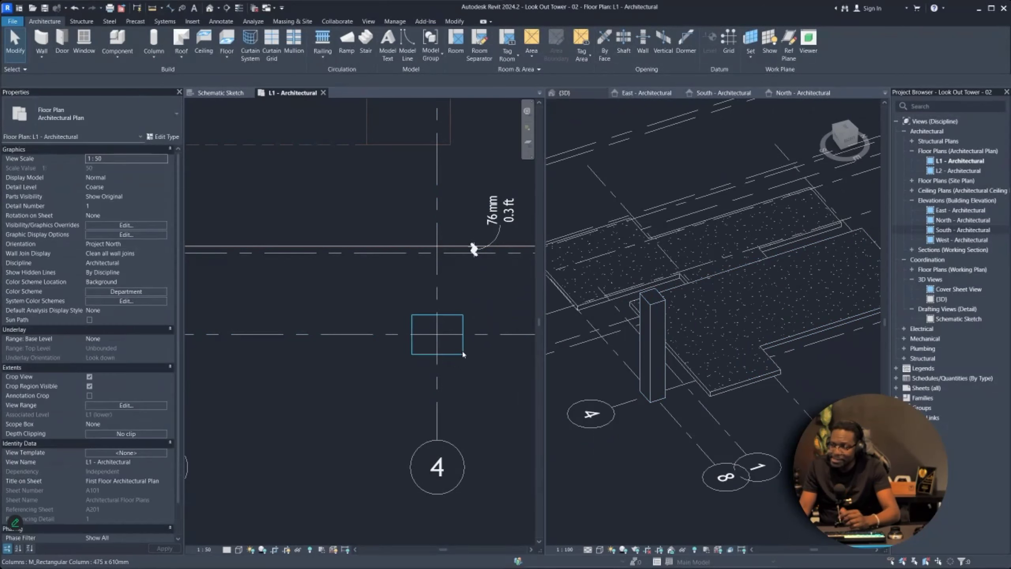
{"action": "left_click", "coordinate": [673, 371]}
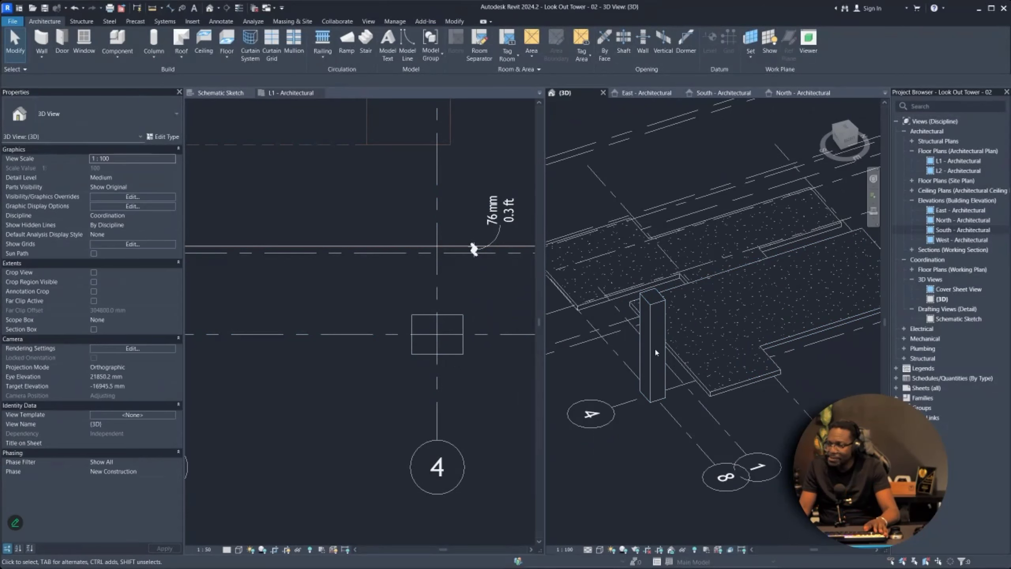
- Duplicate the column's rectangular type under the name "Stilt Column 6x6"
{"action": "left_click", "coordinate": [652, 352]}
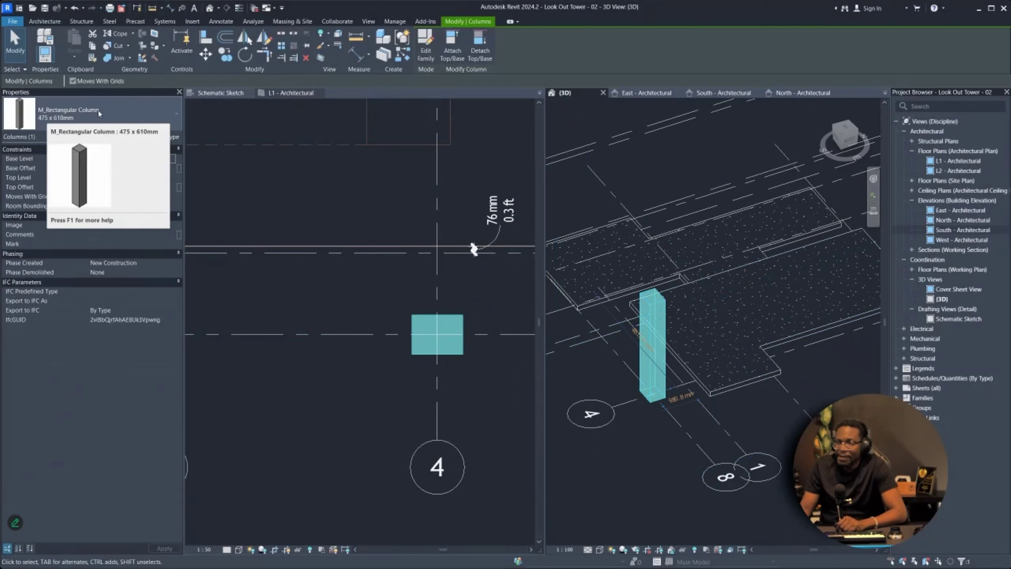
{"action": "left_click", "coordinate": [122, 114]}
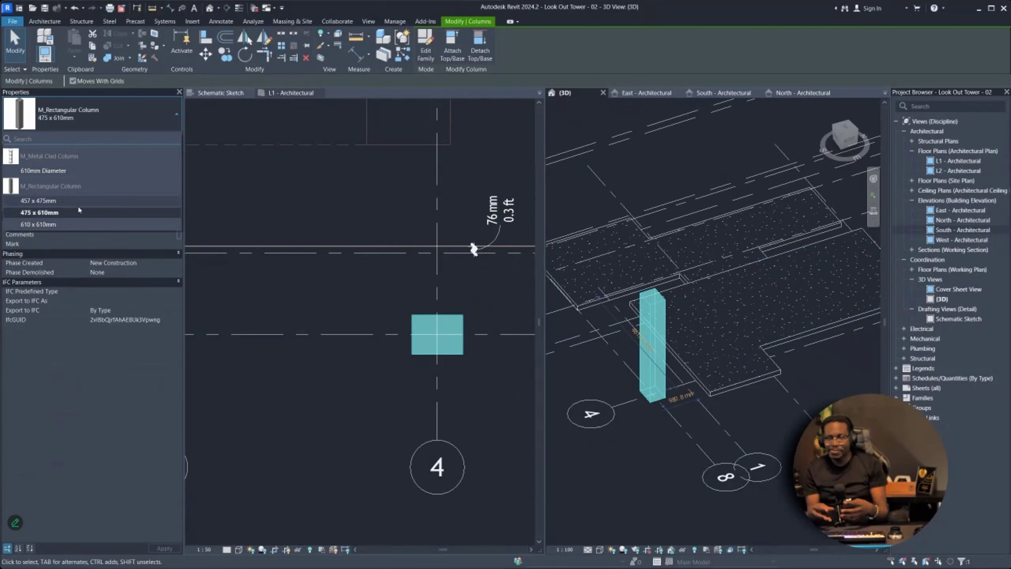
{"action": "left_click", "coordinate": [140, 120]}
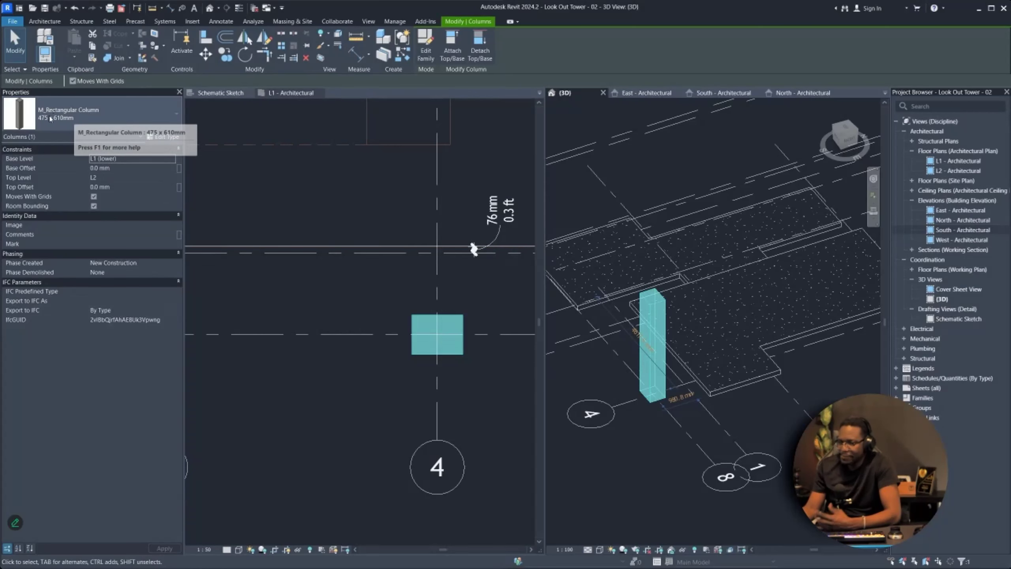
{"action": "left_click", "coordinate": [163, 136]}
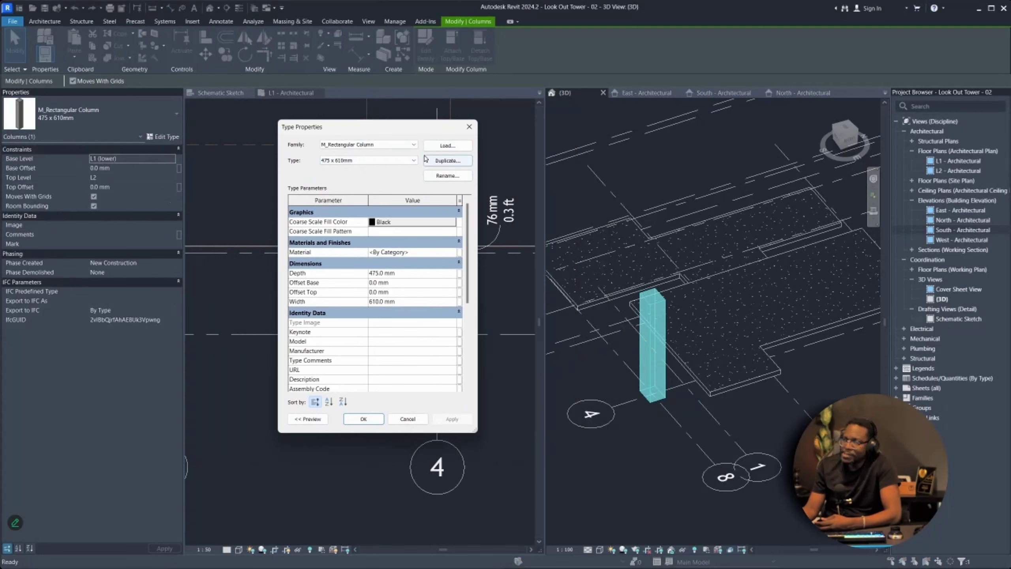
{"action": "left_click", "coordinate": [443, 164]}
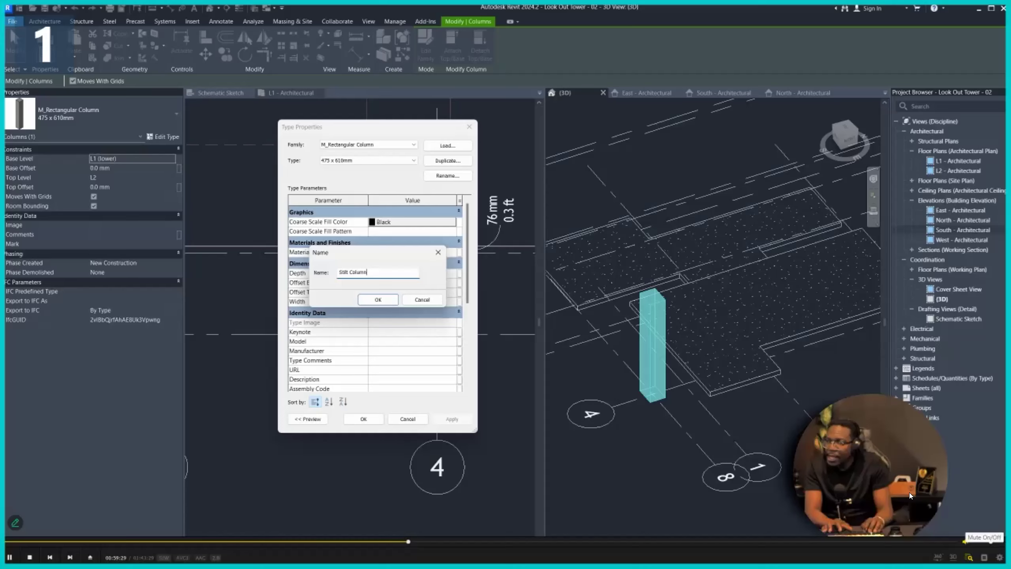
{"action": "left_click", "coordinate": [909, 492]}
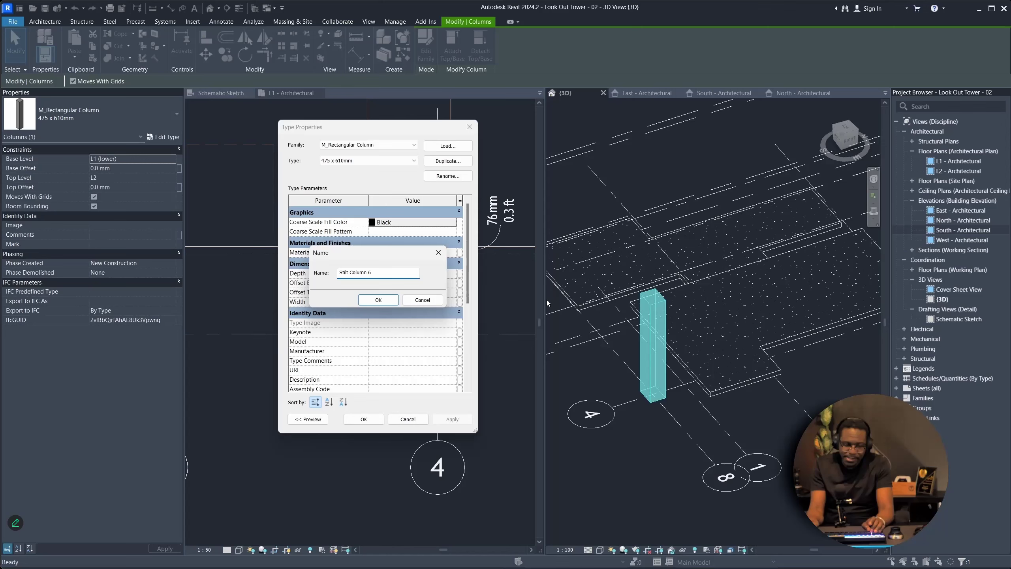
{"action": "type", "text": "x6"}
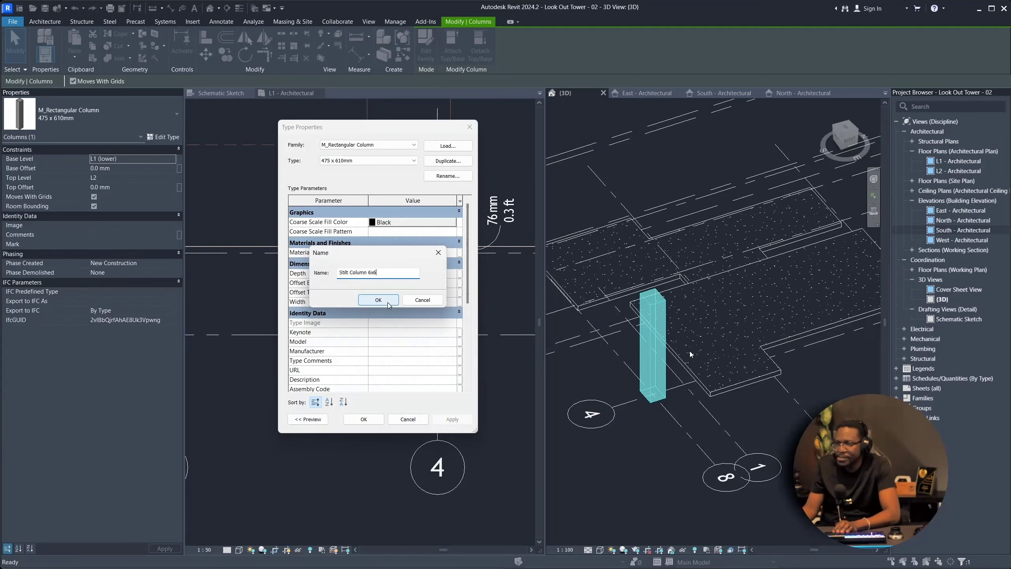
{"action": "left_click", "coordinate": [382, 301]}
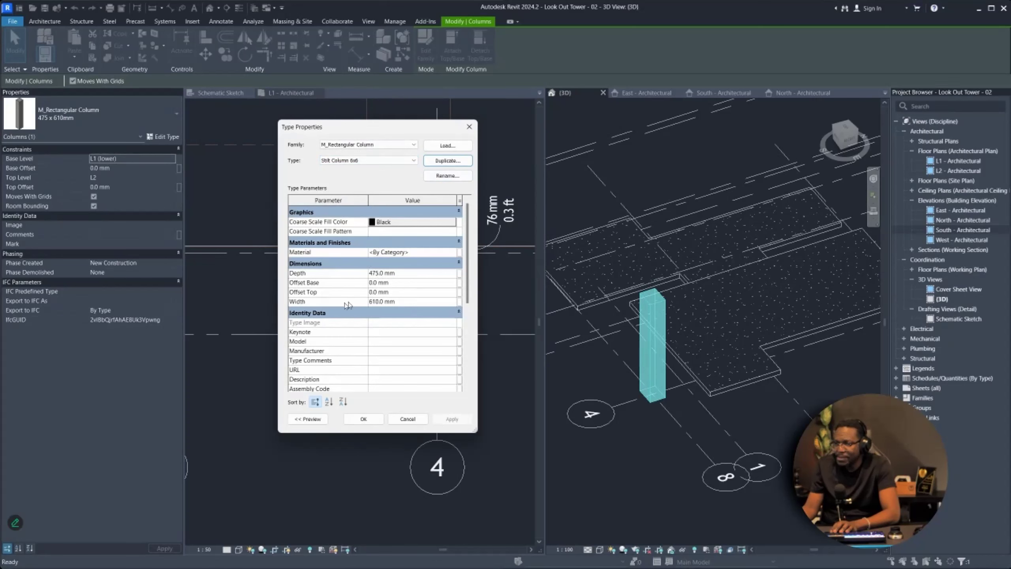
- Set both the depth and the width of the Stilt Column 6x6 type to 6" and apply the type changes
{"action": "left_click", "coordinate": [393, 274]}
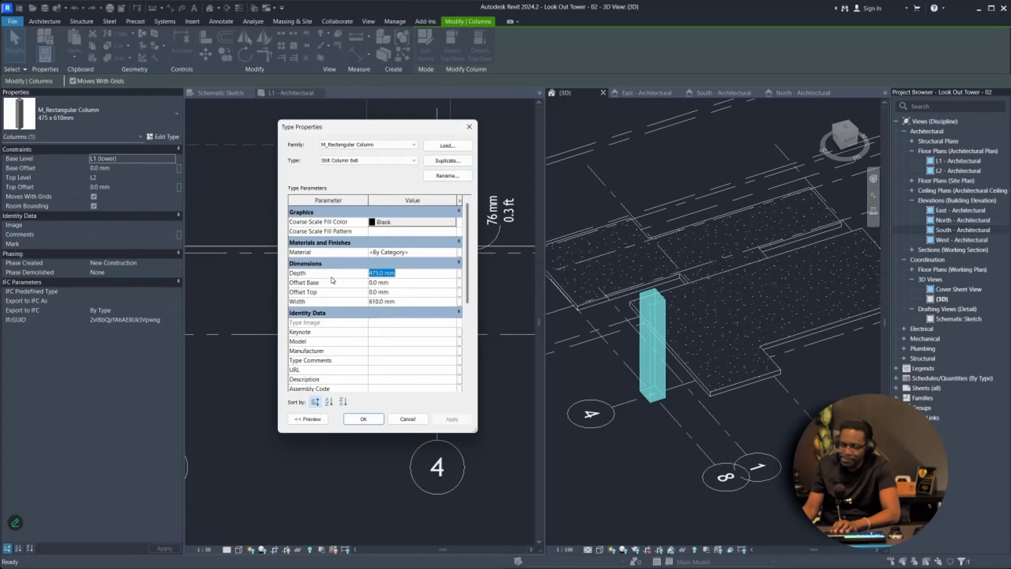
{"action": "type", "text": "6\""}
{"action": "left_click", "coordinate": [393, 302]}
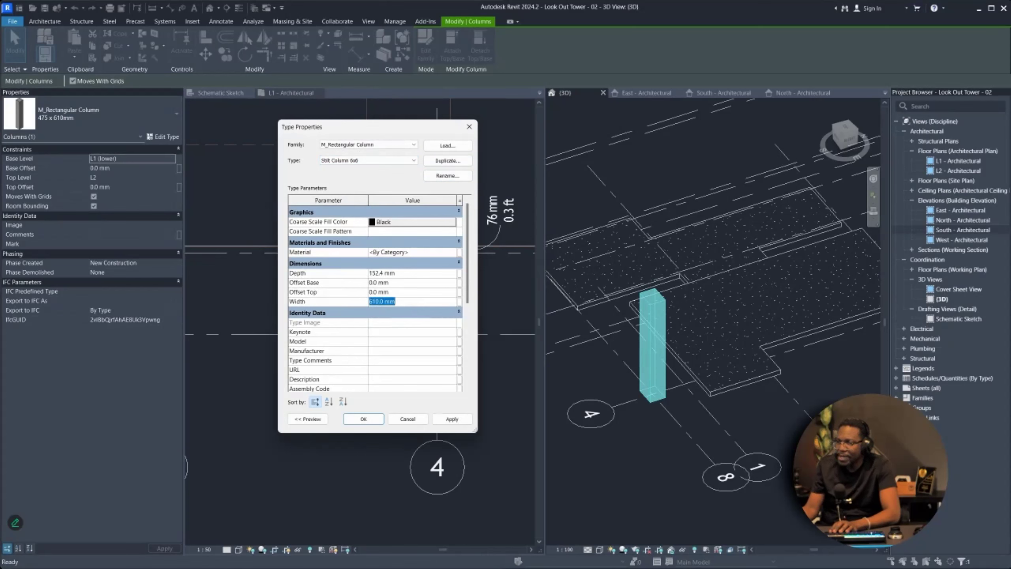
{"action": "type", "text": "6\""}
{"action": "left_click", "coordinate": [408, 282]}
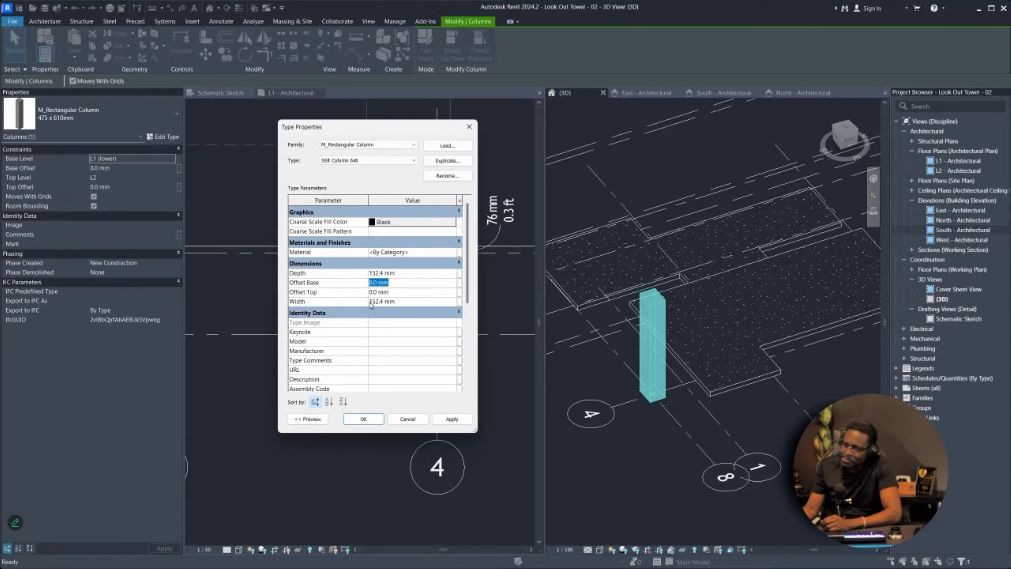
{"action": "key", "text": "Tab"}
{"action": "key", "text": "Tab"}
{"action": "left_click", "coordinate": [418, 273]}
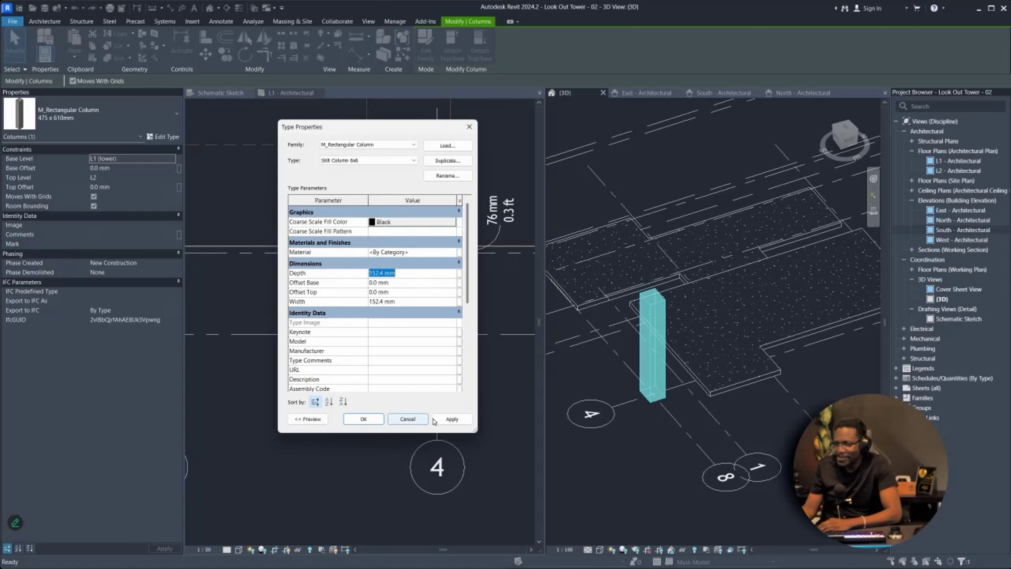
{"action": "left_click", "coordinate": [364, 419]}
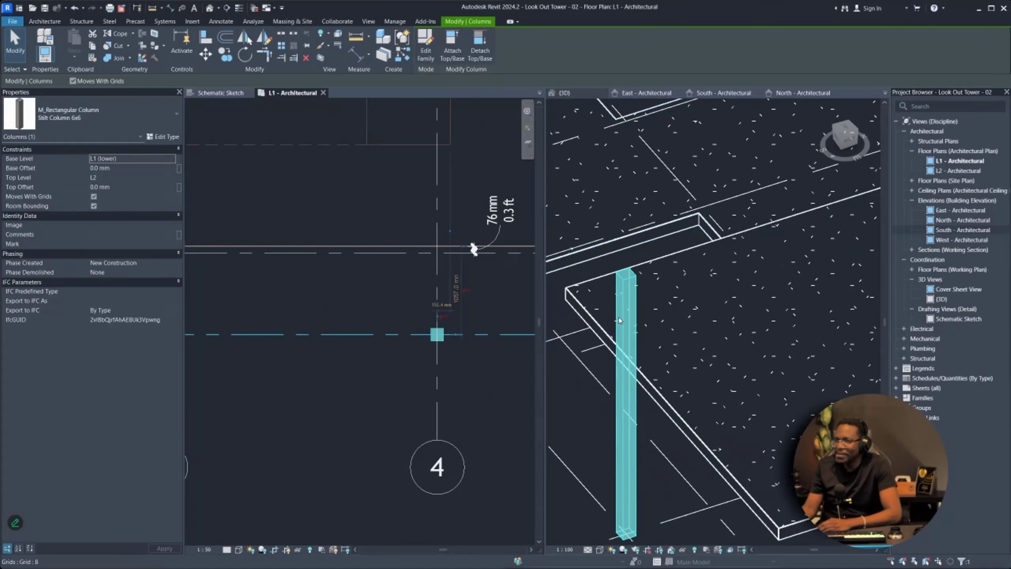
- Check that the column uses the Stilt Column 6x6 type and inspect its position on the grid intersection in plan
{"action": "left_click", "coordinate": [589, 363]}
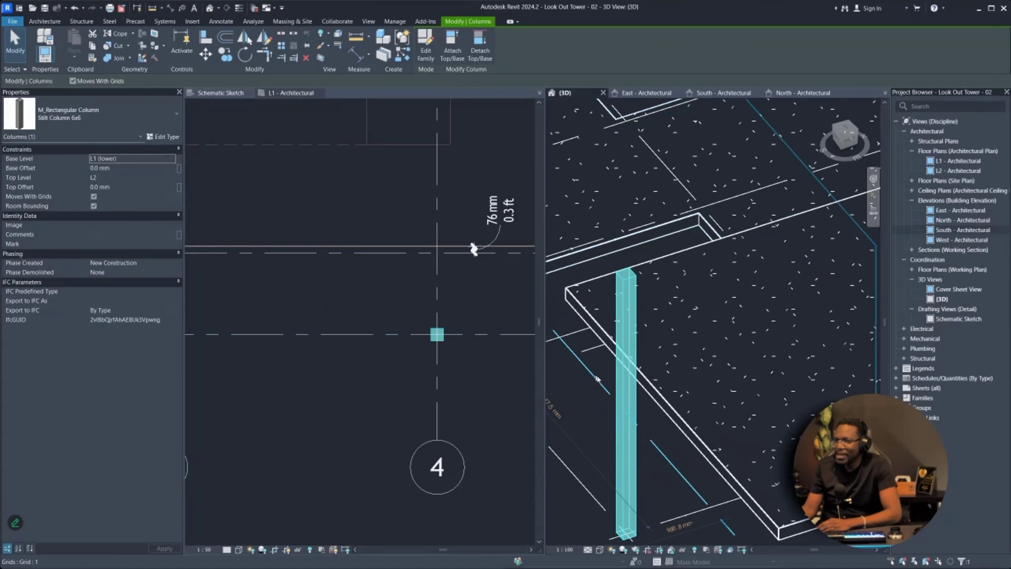
{"action": "left_click", "coordinate": [627, 434]}
{"action": "left_click", "coordinate": [109, 114]}
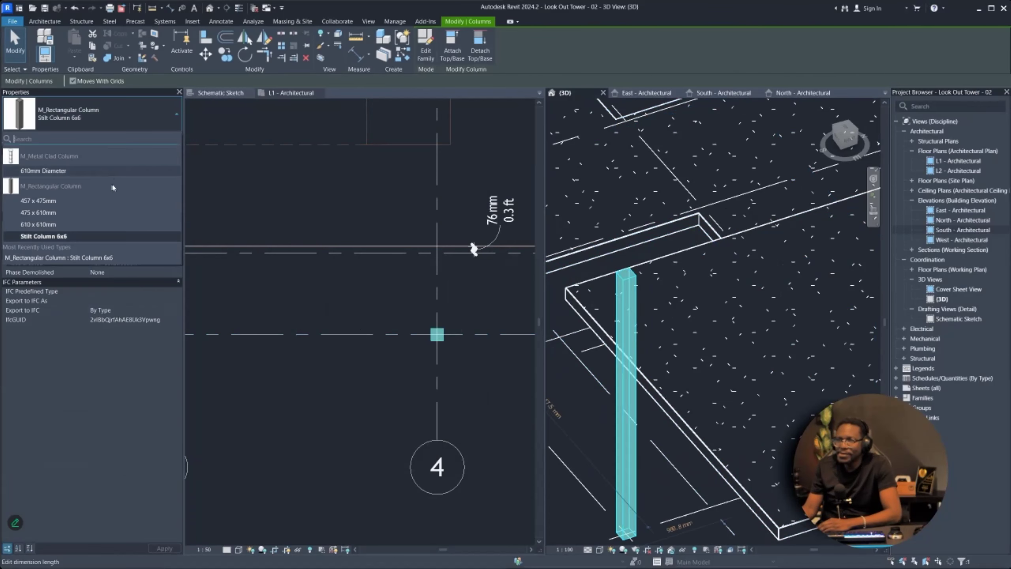
{"action": "left_click", "coordinate": [63, 238]}
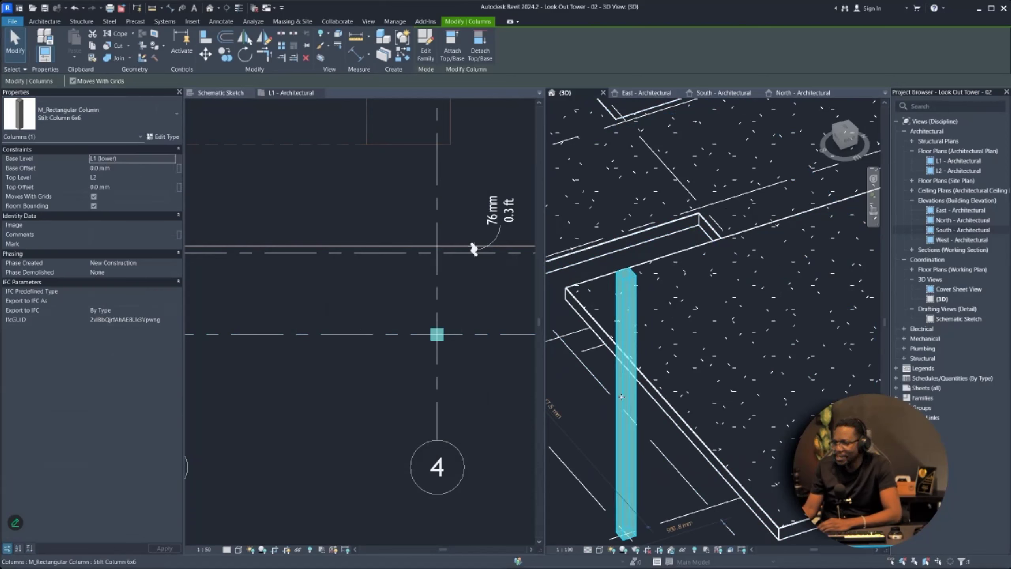
{"action": "scroll", "coordinate": [352, 346], "scroll_direction": "down", "scroll_amount": 5}
{"action": "scroll", "coordinate": [360, 332], "scroll_direction": "up", "scroll_amount": 5}
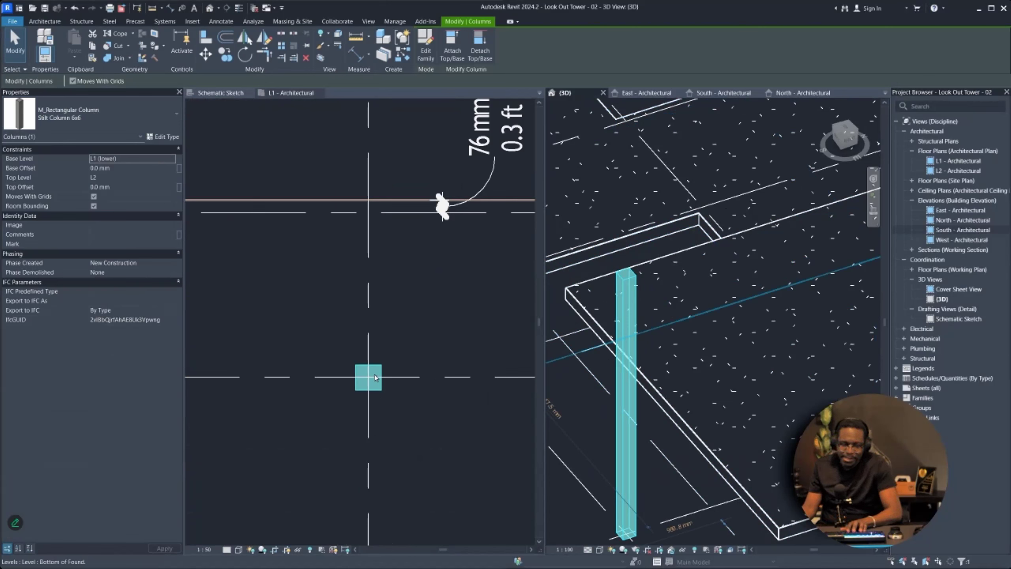
{"action": "left_click", "coordinate": [390, 379]}
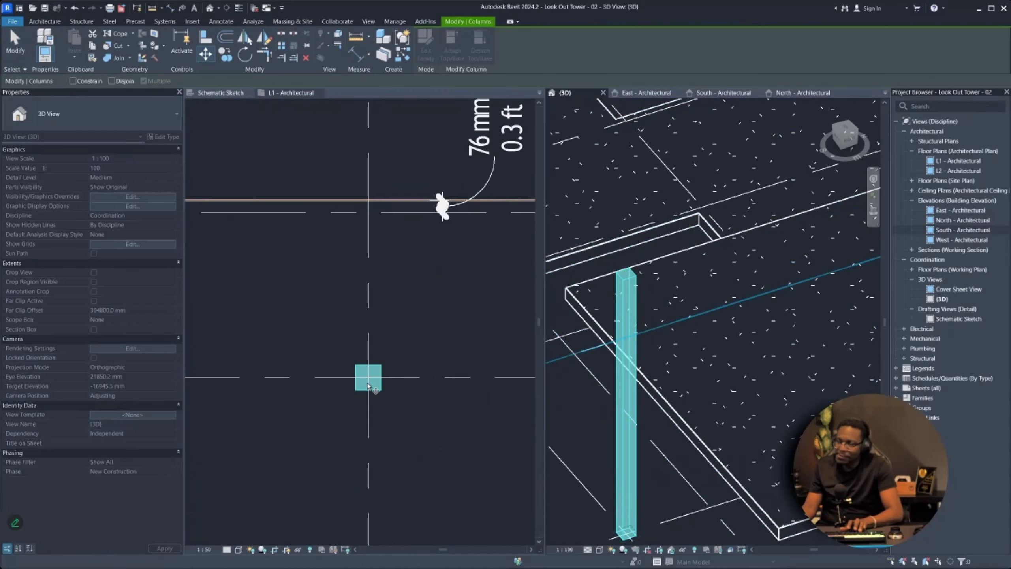
{"action": "left_click", "coordinate": [728, 327]}
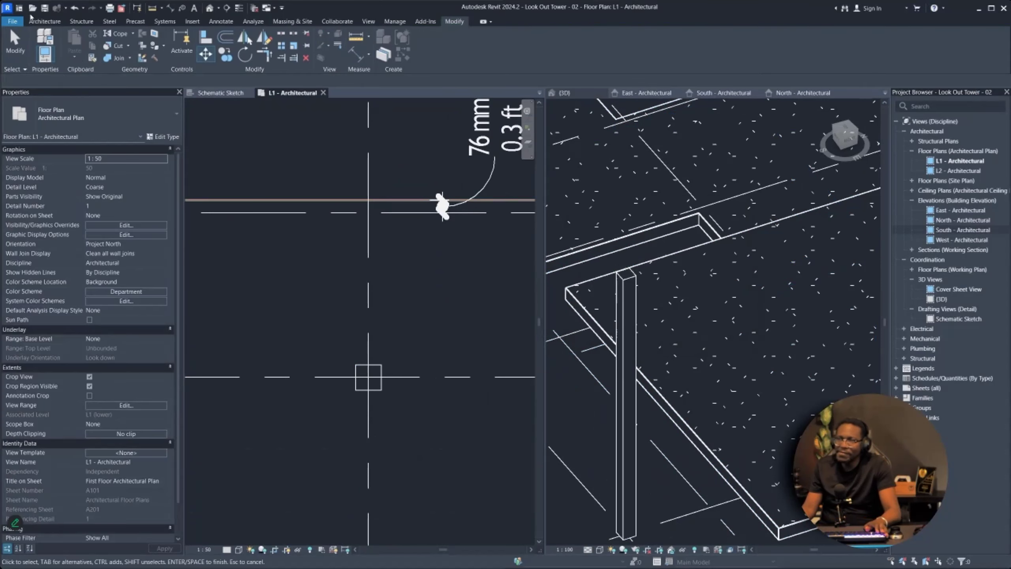
- Save the Look Out Tower project as a new project file in the [WORKING FILES] folder
{"action": "left_click", "coordinate": [13, 18]}
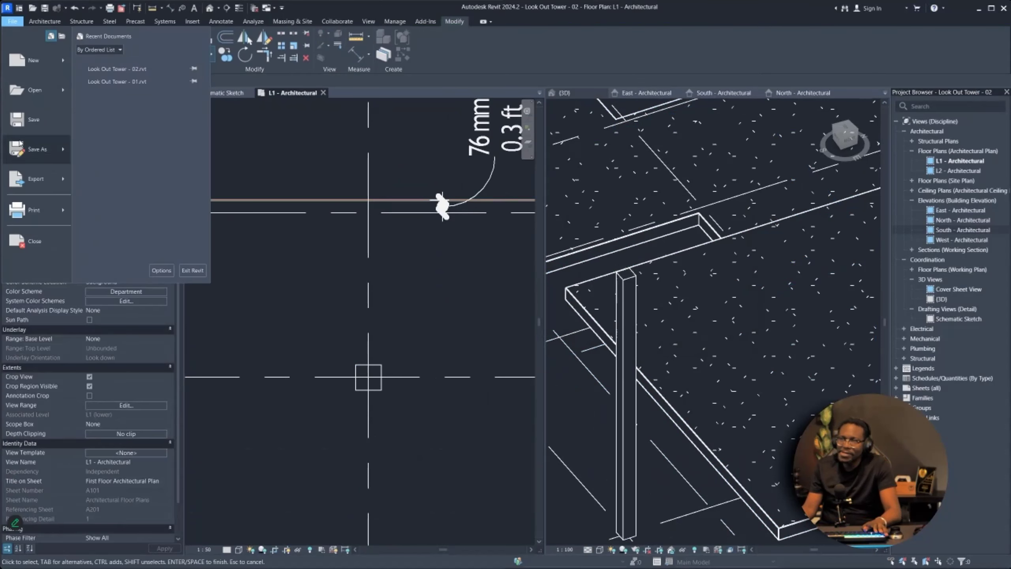
{"action": "mouse_move", "coordinate": [38, 149]}
{"action": "left_click", "coordinate": [96, 119]}
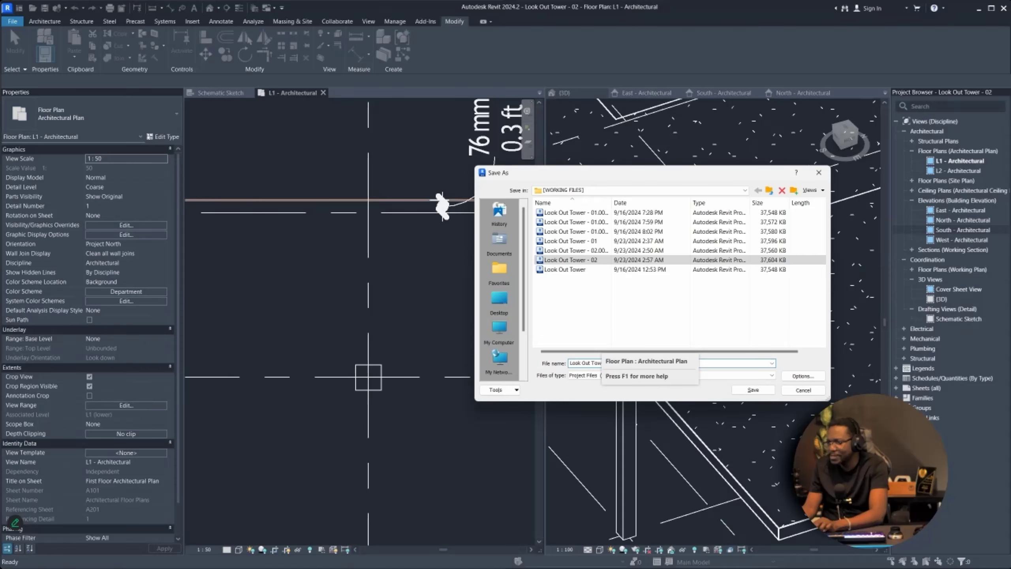
{"action": "key", "text": "Return"}
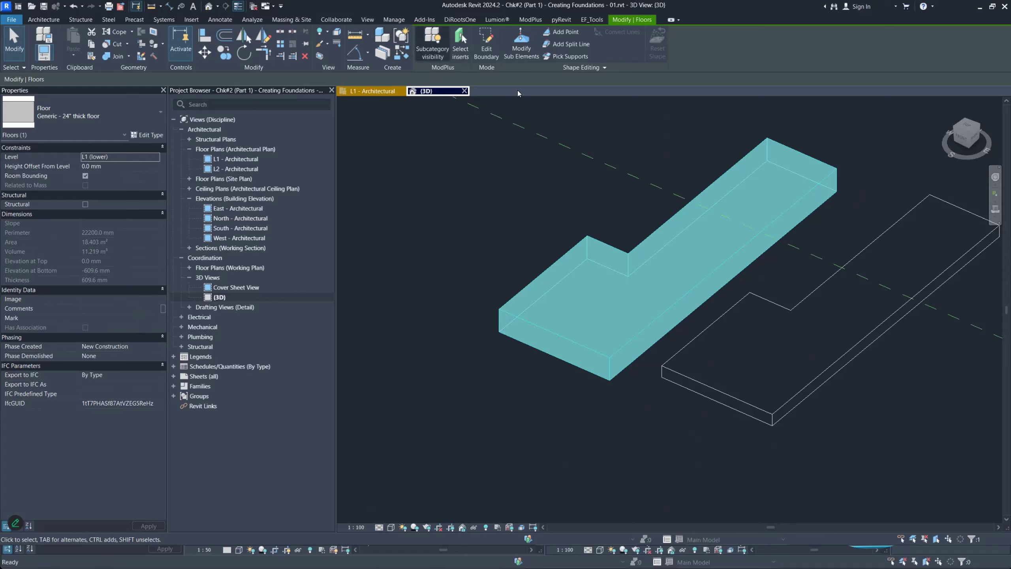
- Review the General, File Locations and User Interface program options, including the save reminder interval
{"action": "left_click", "coordinate": [10, 20]}
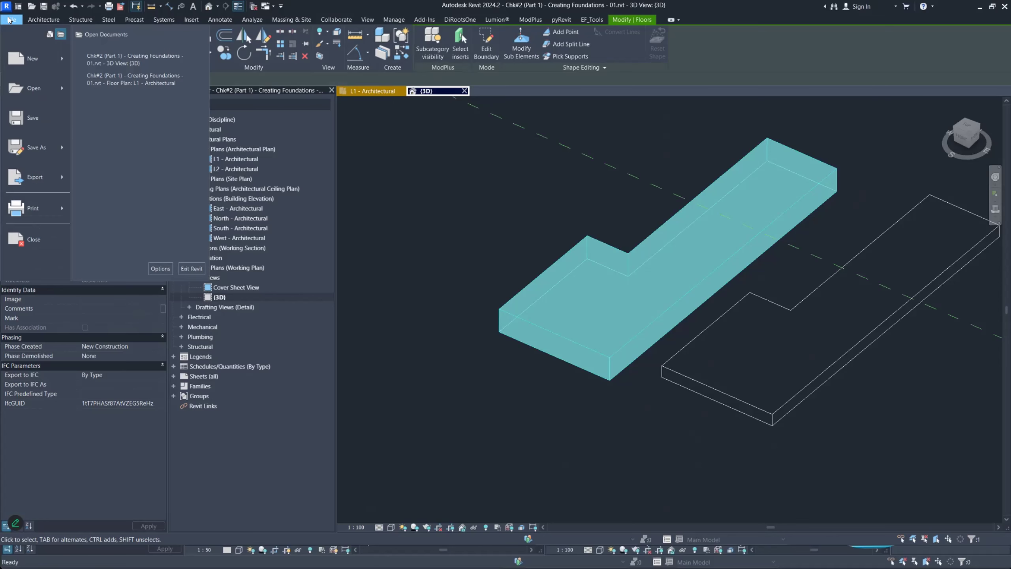
{"action": "left_click", "coordinate": [161, 269]}
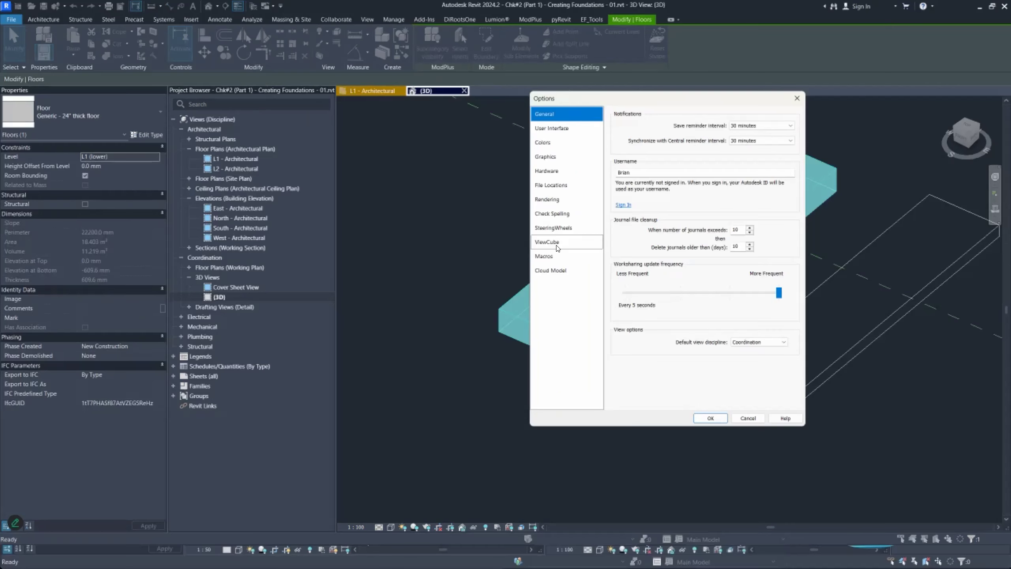
{"action": "left_click", "coordinate": [562, 184]}
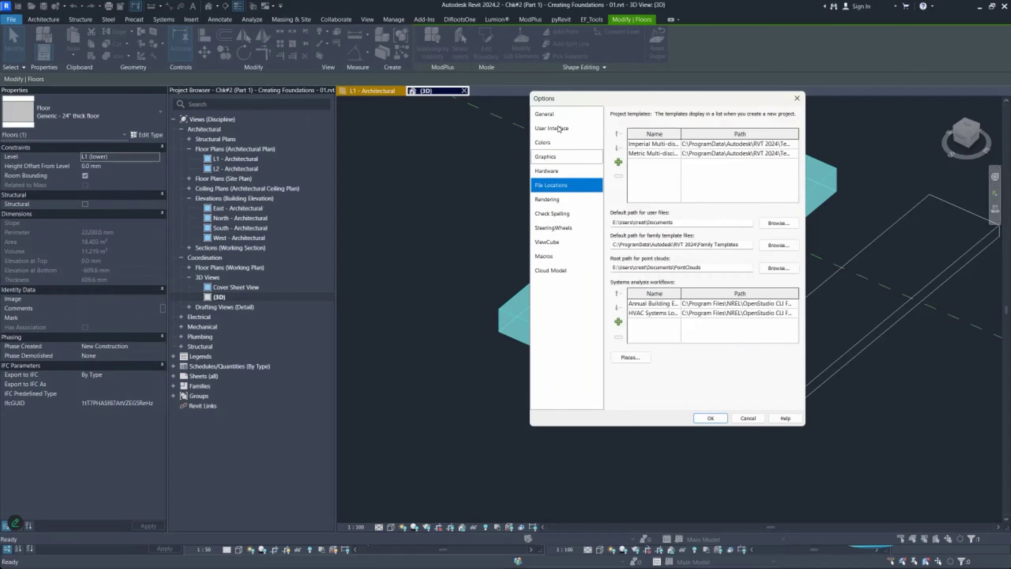
{"action": "left_click", "coordinate": [562, 115]}
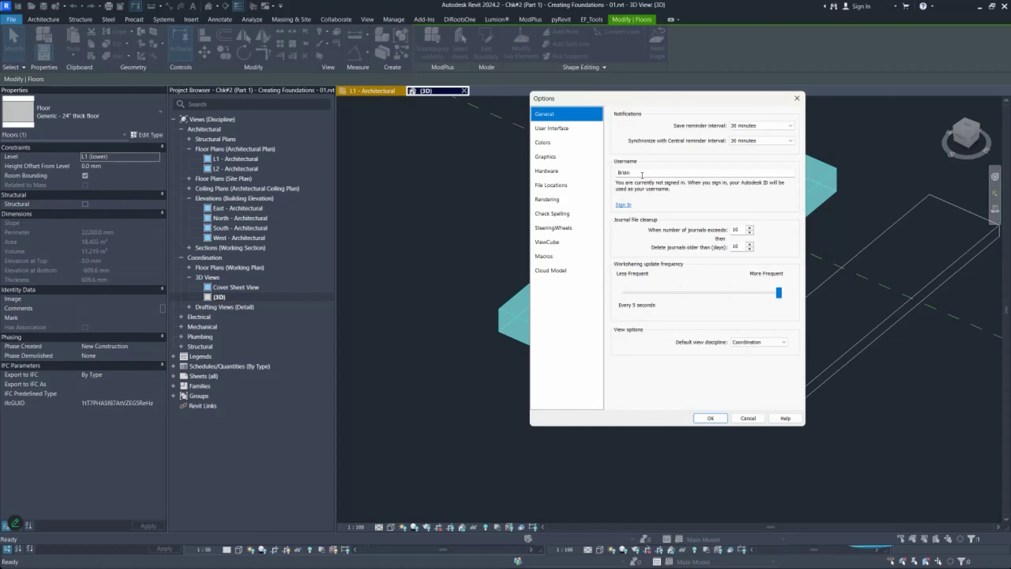
{"action": "left_click", "coordinate": [559, 129]}
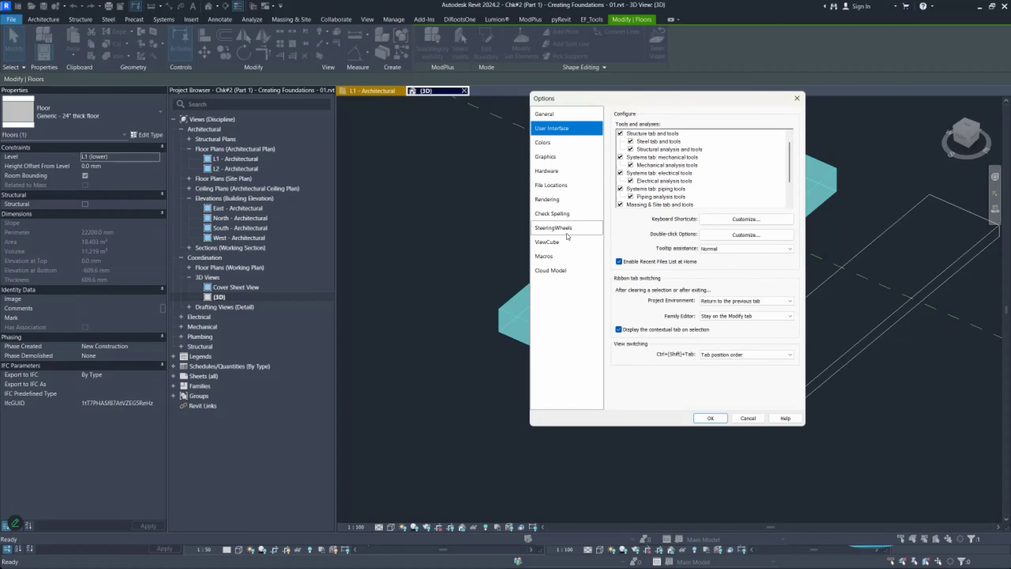
{"action": "left_click", "coordinate": [556, 120]}
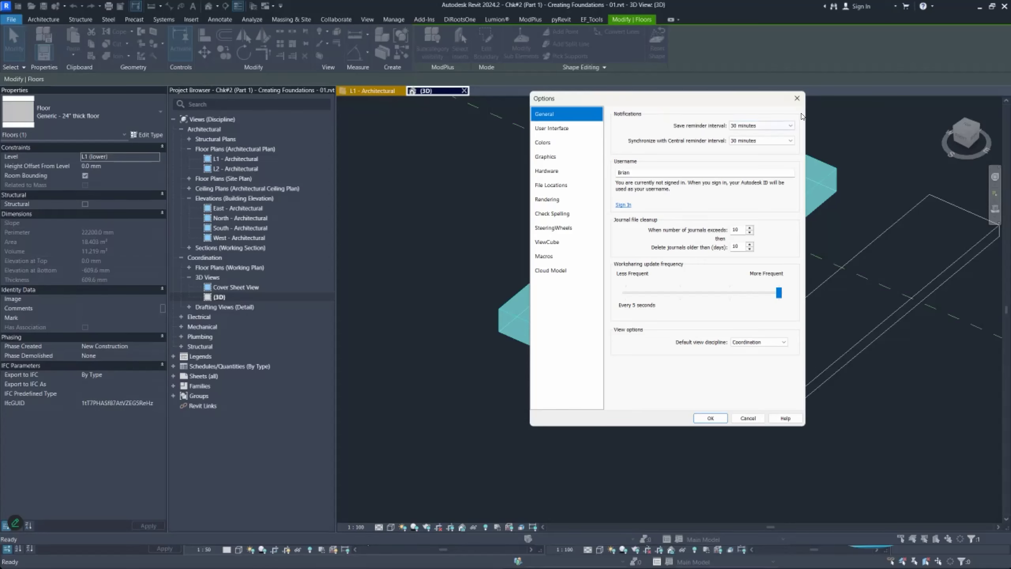
{"action": "left_click", "coordinate": [797, 98]}
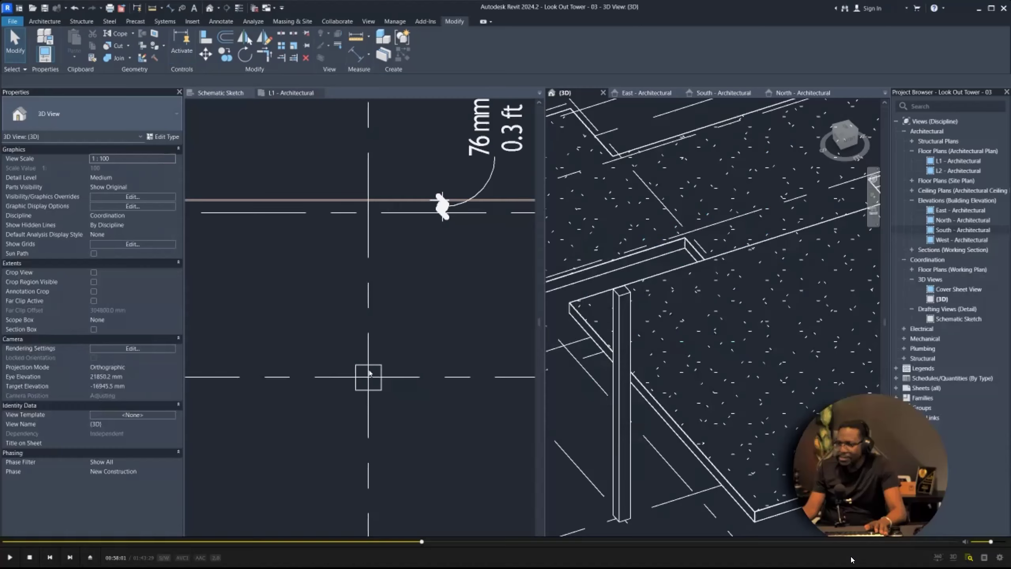
- Start a multiple copy of the 6x6 stilt column from grids 4 and 1, placing one at grids 6 and 1
{"action": "key", "text": "space"}
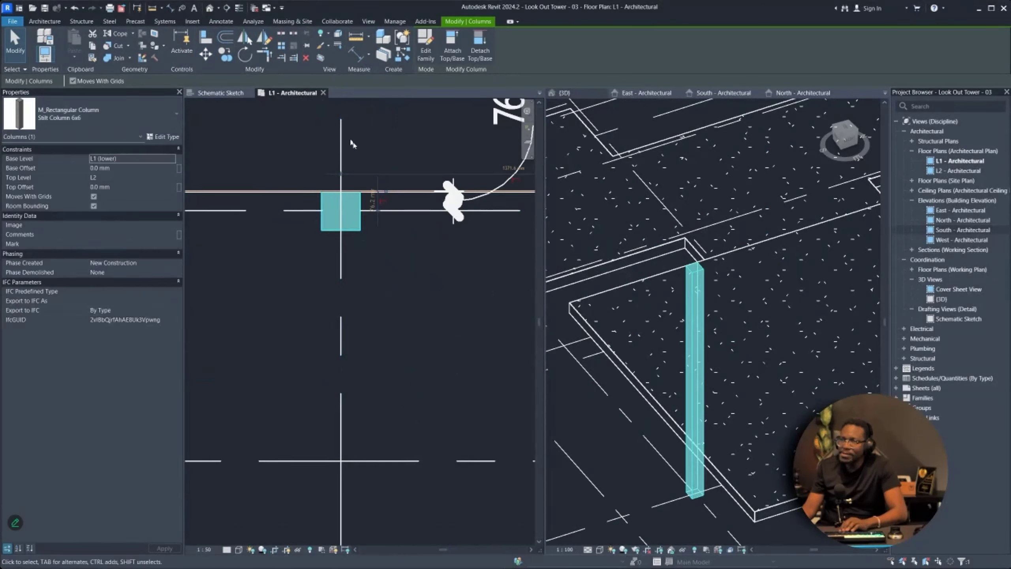
{"action": "key", "text": "c"}
{"action": "key", "text": "o"}
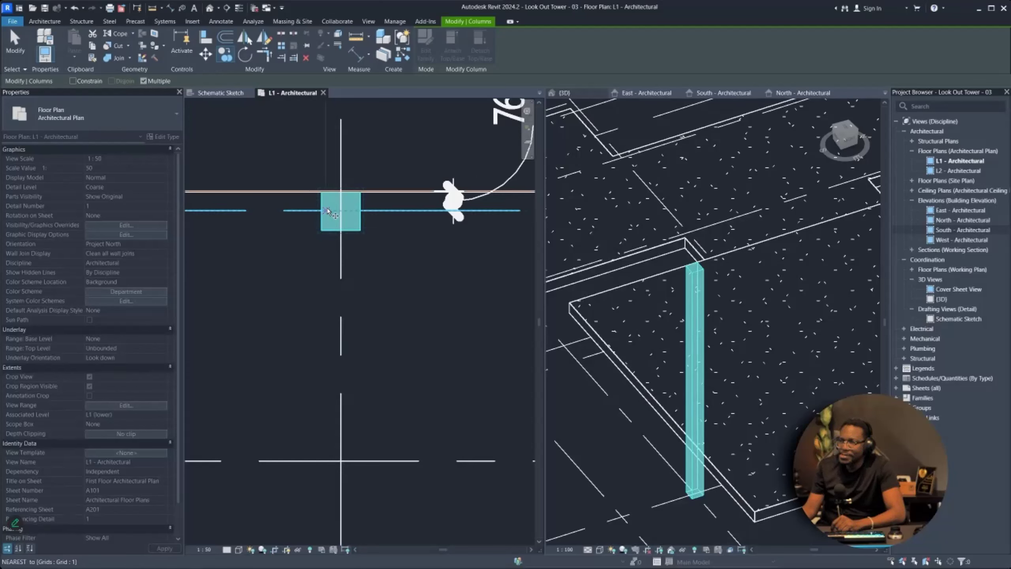
{"action": "left_click", "coordinate": [341, 211]}
{"action": "scroll", "coordinate": [316, 264], "scroll_direction": "down", "scroll_amount": 4}
{"action": "scroll", "coordinate": [358, 277], "scroll_direction": "up", "scroll_amount": 2}
{"action": "scroll", "coordinate": [382, 280], "scroll_direction": "down", "scroll_amount": 3}
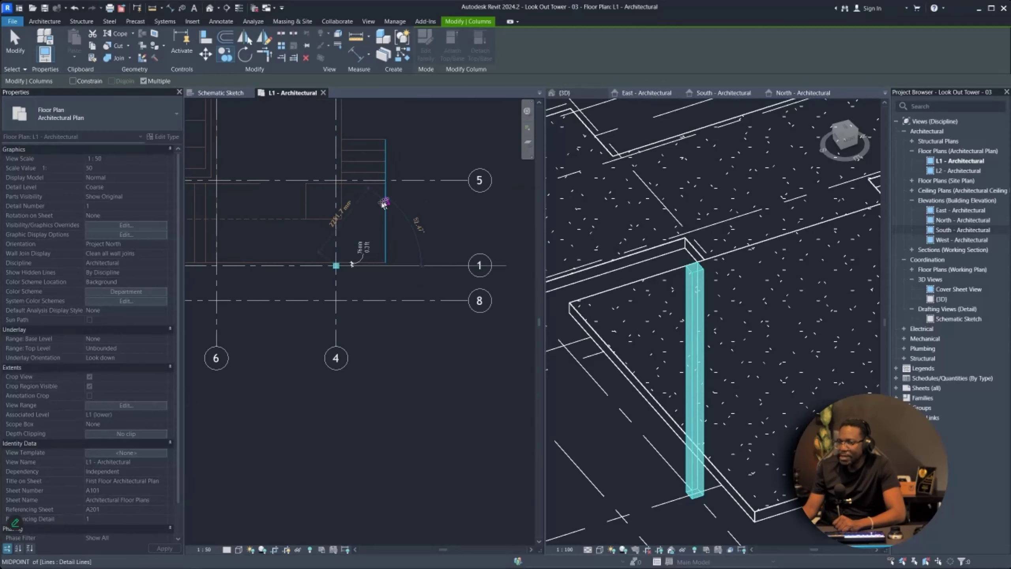
{"action": "middle_click_drag", "start_coordinate": [260, 205], "coordinate": [451, 238]}
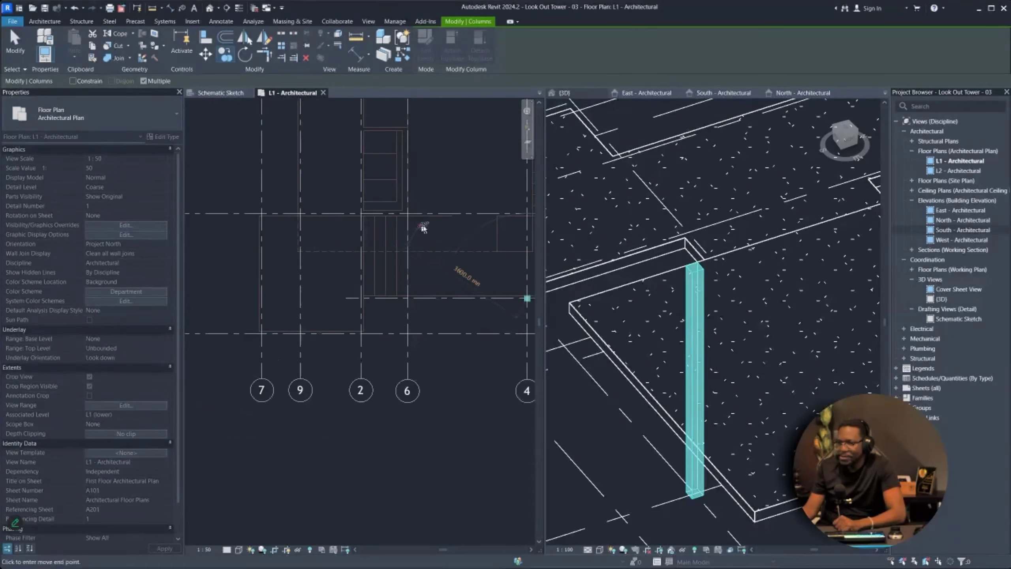
{"action": "scroll", "coordinate": [333, 301], "scroll_direction": "down", "scroll_amount": 2}
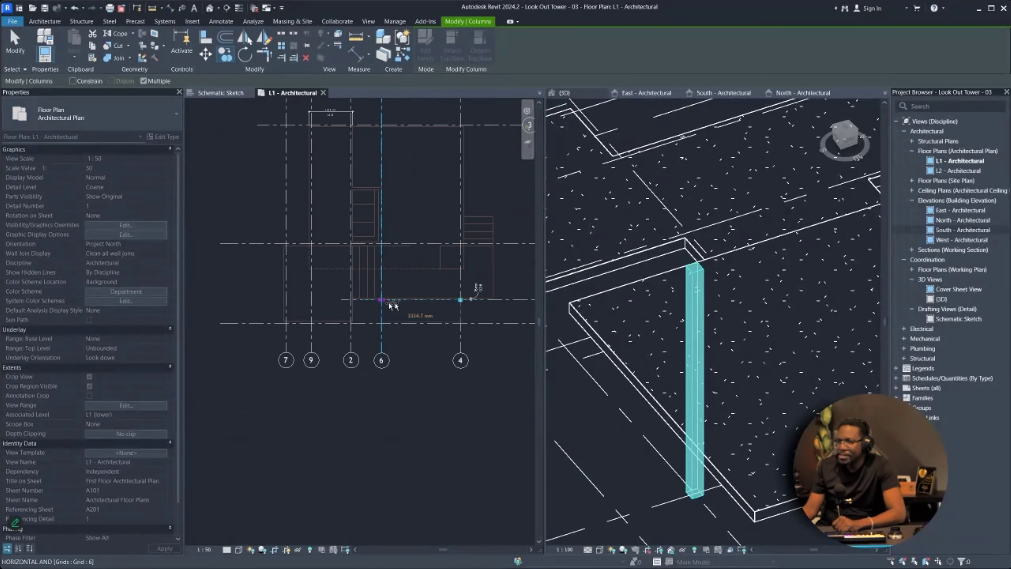
{"action": "scroll", "coordinate": [390, 295], "scroll_direction": "up", "scroll_amount": 1}
{"action": "scroll", "coordinate": [399, 296], "scroll_direction": "up", "scroll_amount": 3}
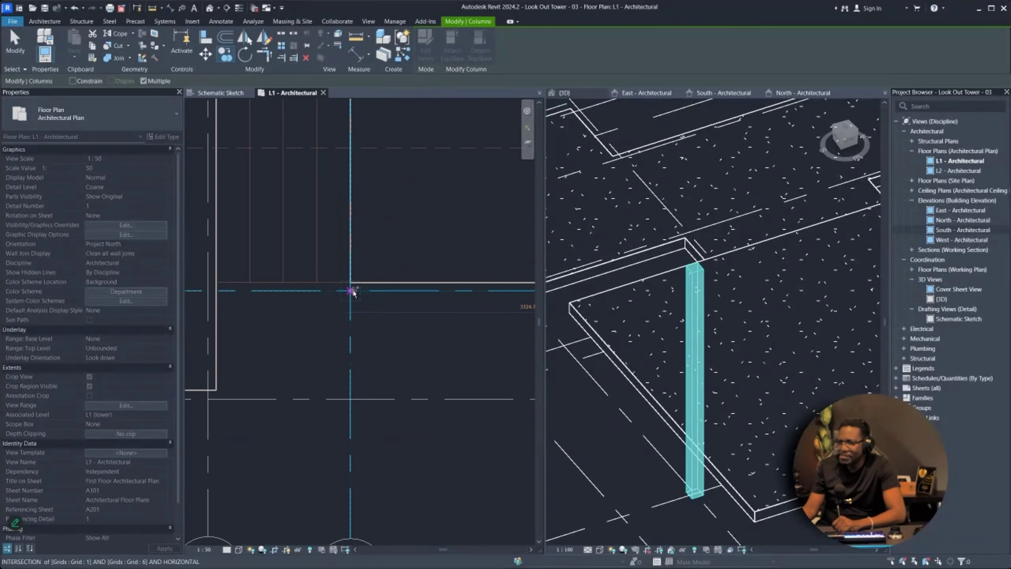
{"action": "left_click", "coordinate": [354, 290]}
{"action": "scroll", "coordinate": [386, 300], "scroll_direction": "up", "scroll_amount": 2}
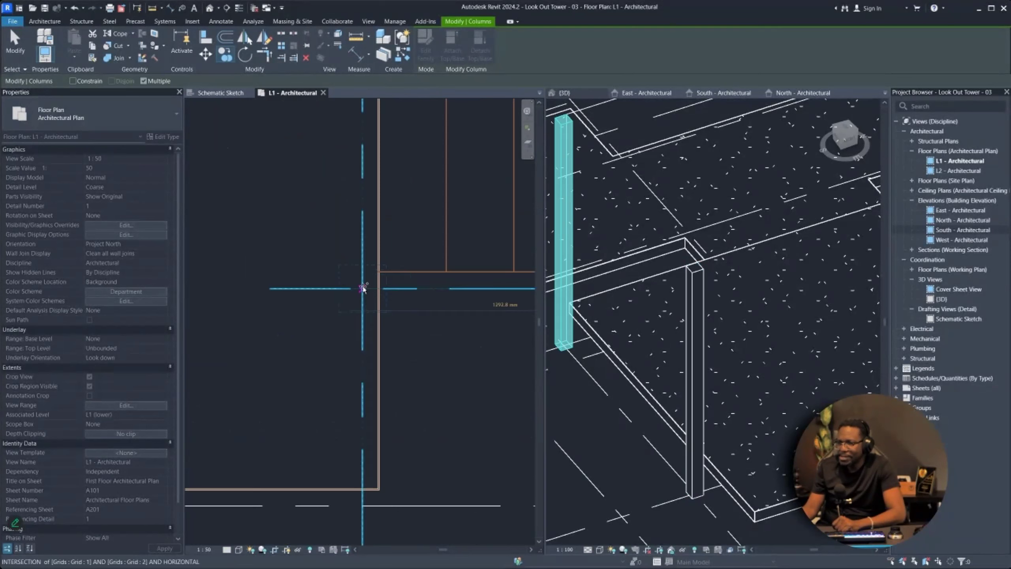
- Place copies of the stilt column along grid 8 at its intersections with grids 2, 9 and 7
{"action": "scroll", "coordinate": [363, 290], "scroll_direction": "down", "scroll_amount": 3}
{"action": "scroll", "coordinate": [369, 373], "scroll_direction": "up", "scroll_amount": 3}
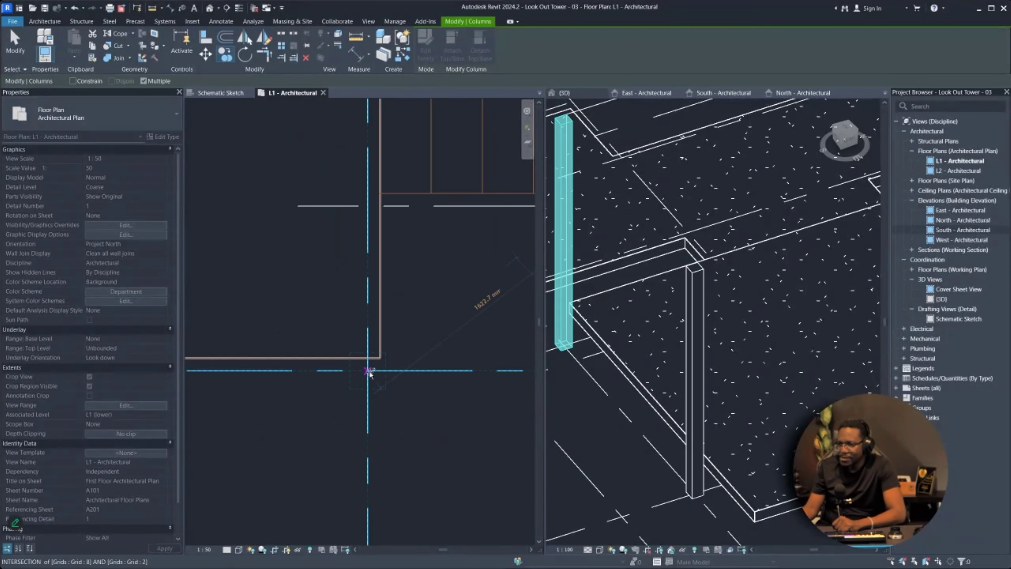
{"action": "left_click", "coordinate": [369, 372]}
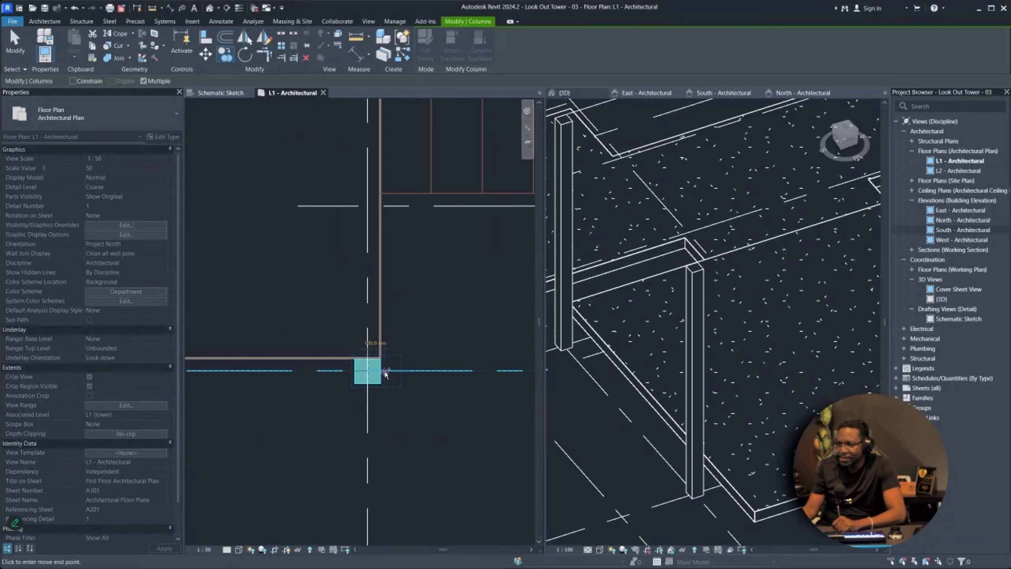
{"action": "scroll", "coordinate": [363, 290], "scroll_direction": "down", "scroll_amount": 3}
{"action": "scroll", "coordinate": [270, 341], "scroll_direction": "up", "scroll_amount": 3}
{"action": "left_click", "coordinate": [206, 315]}
{"action": "middle_click_drag", "start_coordinate": [206, 316], "coordinate": [429, 315]}
{"action": "left_click", "coordinate": [273, 314]}
- Place copies of the stilt column on grid 5 at its intersections with grids 7 and 9
{"action": "scroll", "coordinate": [332, 425], "scroll_direction": "down", "scroll_amount": 3}
{"action": "scroll", "coordinate": [331, 166], "scroll_direction": "up", "scroll_amount": 4}
{"action": "left_click", "coordinate": [257, 289]}
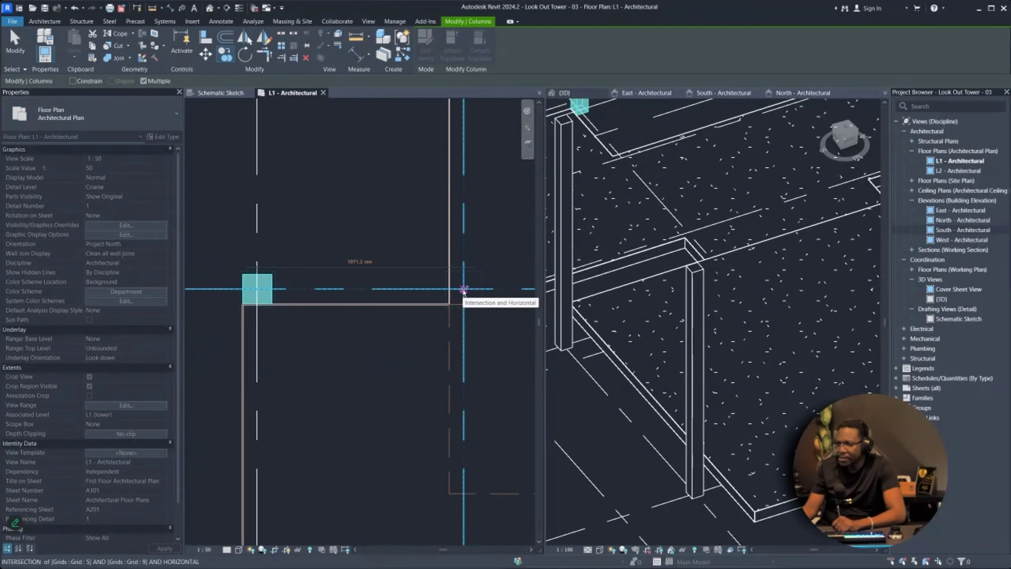
{"action": "left_click", "coordinate": [464, 290]}
- Place copies of the stilt column on grid 5 at its intersections with grids 2 and 4
{"action": "scroll", "coordinate": [264, 323], "scroll_direction": "down", "scroll_amount": 3}
{"action": "scroll", "coordinate": [422, 320], "scroll_direction": "up", "scroll_amount": 4}
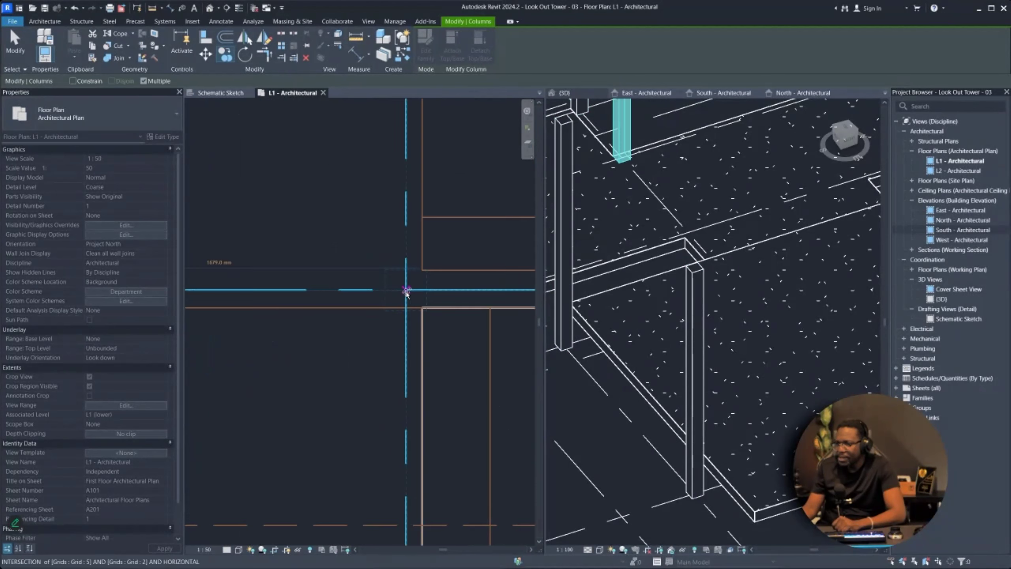
{"action": "left_click", "coordinate": [409, 291]}
{"action": "scroll", "coordinate": [345, 348], "scroll_direction": "down", "scroll_amount": 3}
{"action": "middle_click_drag", "start_coordinate": [445, 338], "coordinate": [324, 342]}
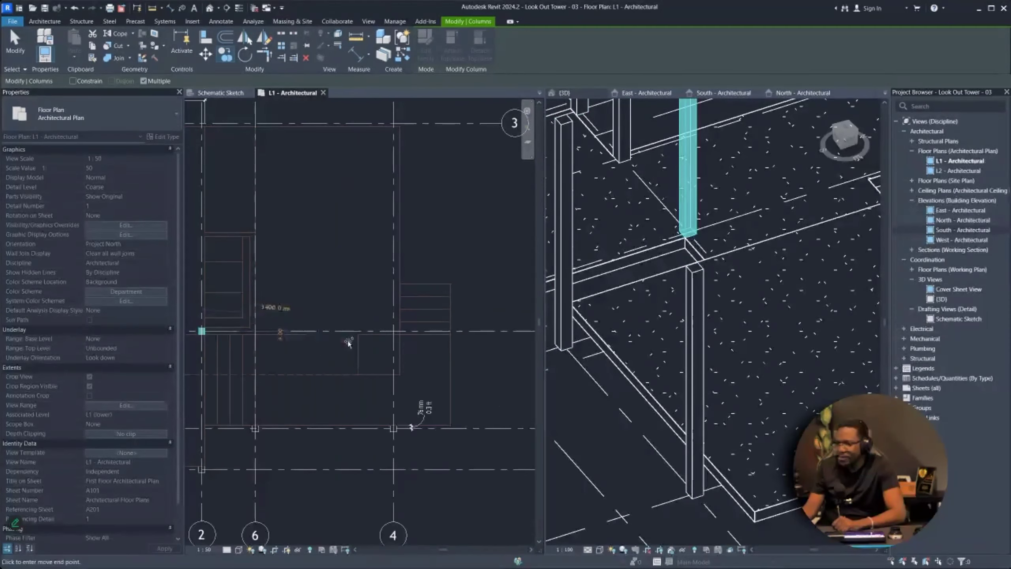
{"action": "scroll", "coordinate": [413, 333], "scroll_direction": "up", "scroll_amount": 3}
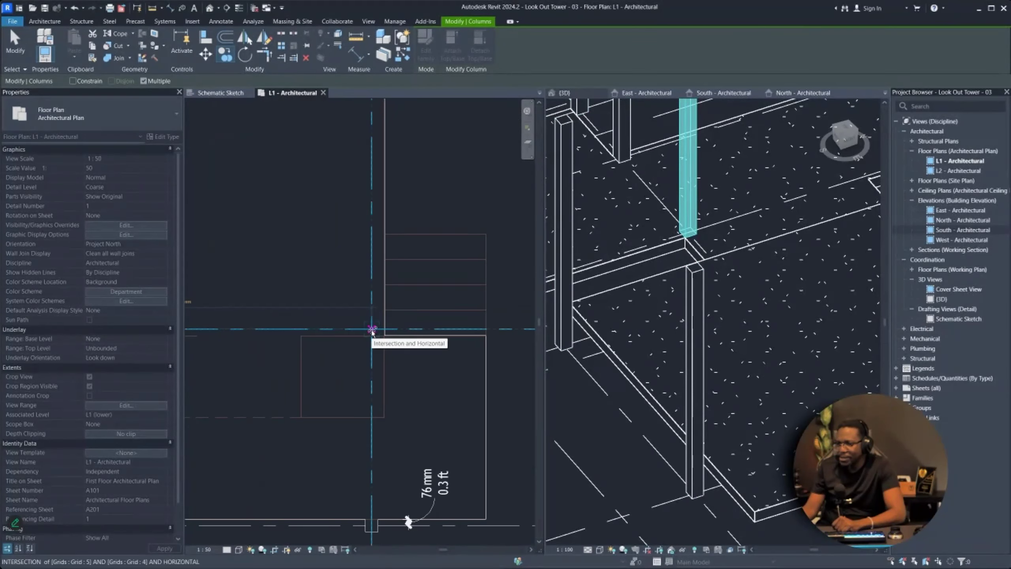
{"action": "scroll", "coordinate": [383, 344], "scroll_direction": "down", "scroll_amount": 3}
{"action": "scroll", "coordinate": [376, 339], "scroll_direction": "up", "scroll_amount": 3}
{"action": "left_click", "coordinate": [377, 335]}
{"action": "scroll", "coordinate": [358, 455], "scroll_direction": "down", "scroll_amount": 2}
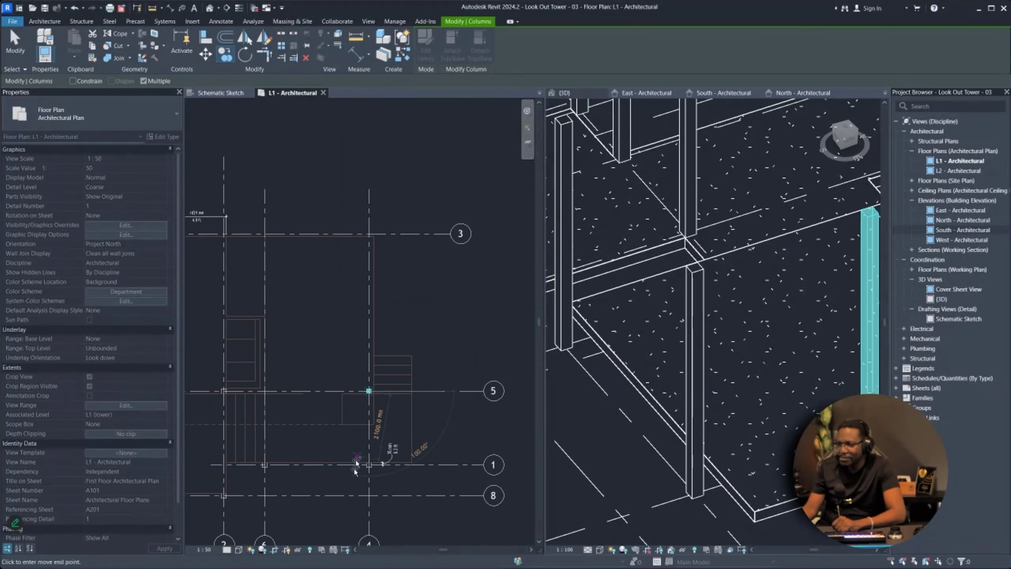
- Place copies of the stilt column on grid 3 at its intersections with grids 4 and 6
{"action": "scroll", "coordinate": [605, 267], "scroll_direction": "down", "scroll_amount": 5}
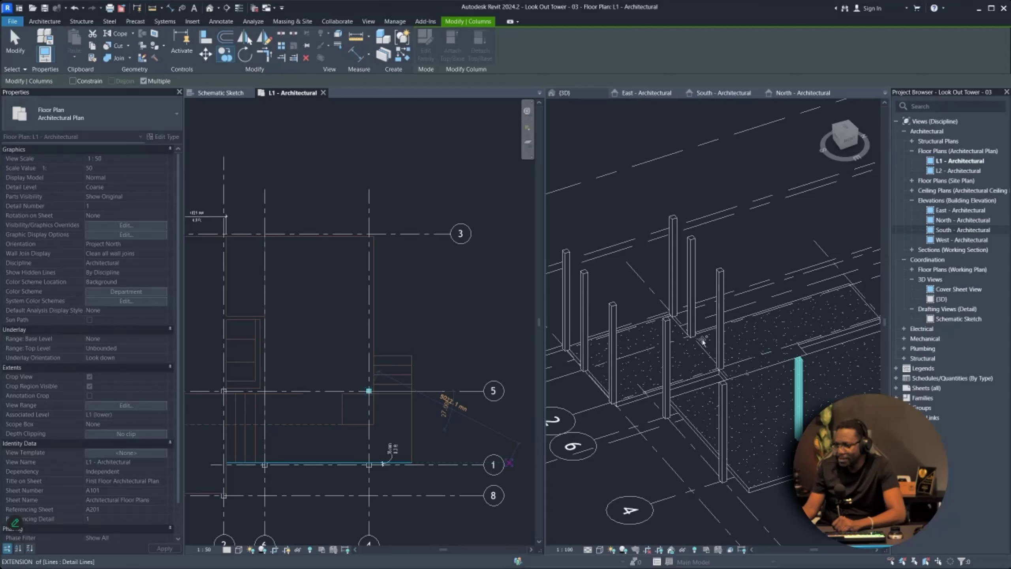
{"action": "scroll", "coordinate": [438, 418], "scroll_direction": "down", "scroll_amount": 2}
{"action": "scroll", "coordinate": [336, 318], "scroll_direction": "up", "scroll_amount": 6}
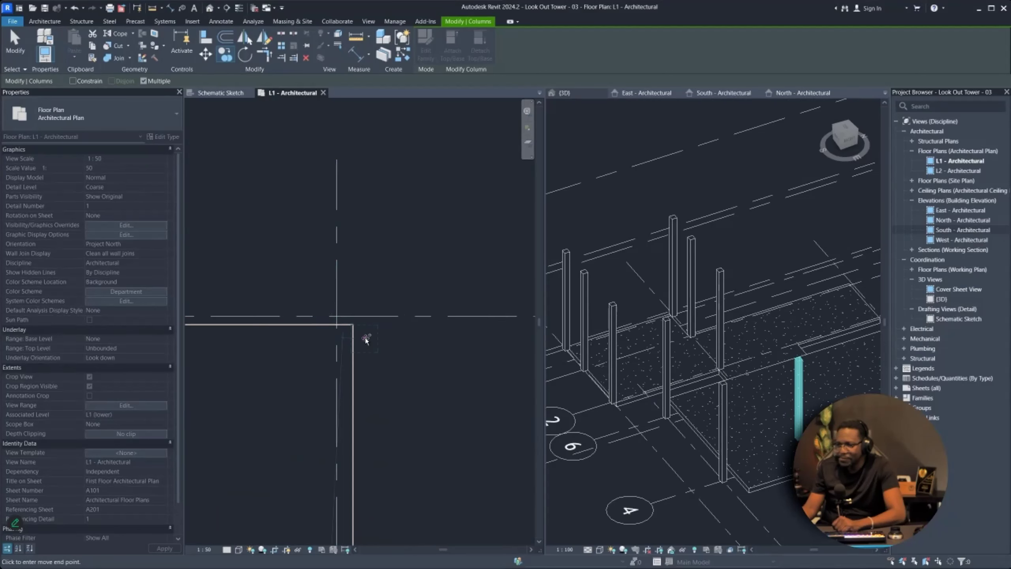
{"action": "left_click", "coordinate": [336, 319]}
{"action": "scroll", "coordinate": [398, 342], "scroll_direction": "down", "scroll_amount": 3}
{"action": "scroll", "coordinate": [397, 438], "scroll_direction": "up", "scroll_amount": 2}
{"action": "scroll", "coordinate": [396, 498], "scroll_direction": "up", "scroll_amount": 4}
{"action": "scroll", "coordinate": [408, 455], "scroll_direction": "down", "scroll_amount": 4}
{"action": "scroll", "coordinate": [437, 243], "scroll_direction": "up", "scroll_amount": 2}
{"action": "scroll", "coordinate": [437, 244], "scroll_direction": "up", "scroll_amount": 3}
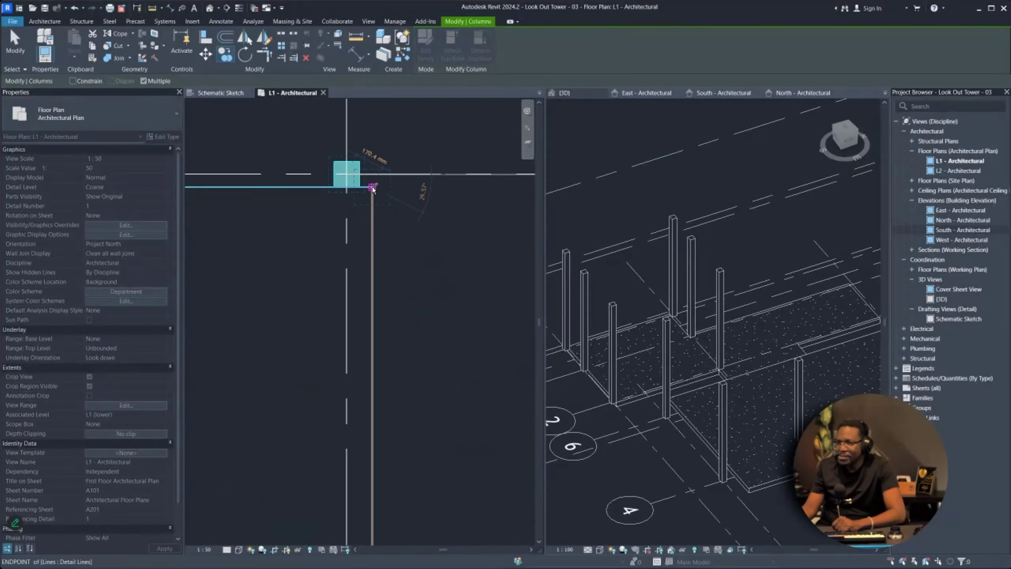
{"action": "scroll", "coordinate": [444, 235], "scroll_direction": "down", "scroll_amount": 2}
{"action": "scroll", "coordinate": [305, 226], "scroll_direction": "down", "scroll_amount": 2}
{"action": "scroll", "coordinate": [276, 219], "scroll_direction": "up", "scroll_amount": 4}
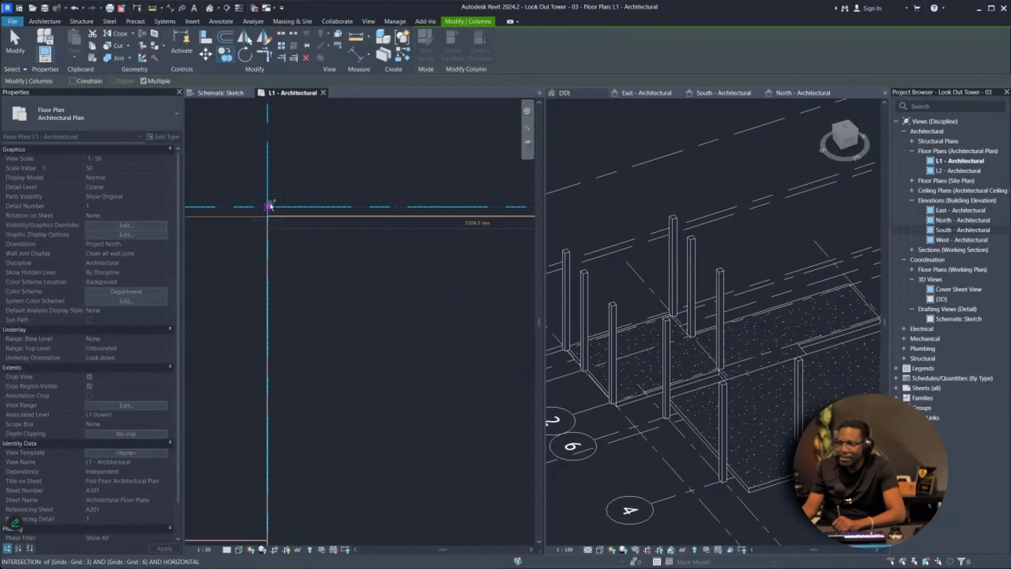
- Place copies of the stilt column on grid 3 at its intersections with grids 2 and 9
{"action": "scroll", "coordinate": [465, 288], "scroll_direction": "down", "scroll_amount": 3}
{"action": "scroll", "coordinate": [388, 277], "scroll_direction": "up", "scroll_amount": 5}
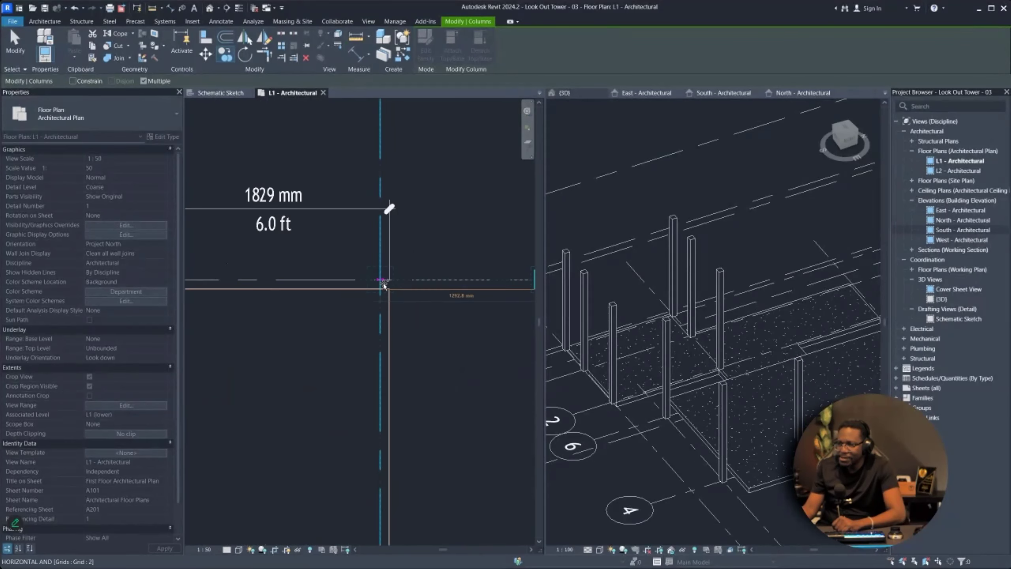
{"action": "left_click", "coordinate": [381, 281]}
{"action": "scroll", "coordinate": [486, 339], "scroll_direction": "down", "scroll_amount": 3}
{"action": "scroll", "coordinate": [413, 316], "scroll_direction": "up", "scroll_amount": 5}
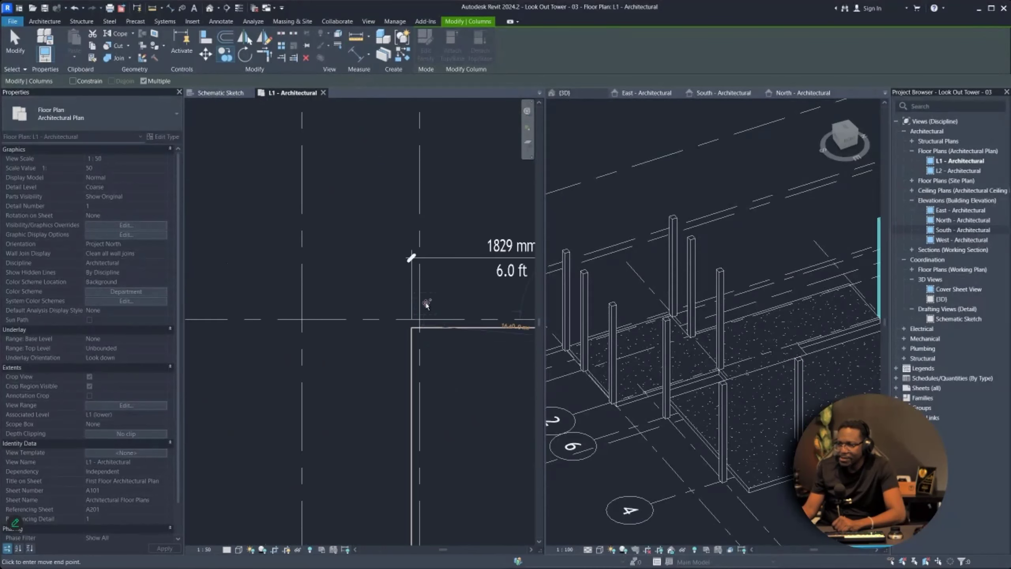
{"action": "left_click", "coordinate": [419, 324]}
{"action": "scroll", "coordinate": [398, 339], "scroll_direction": "down", "scroll_amount": 3}
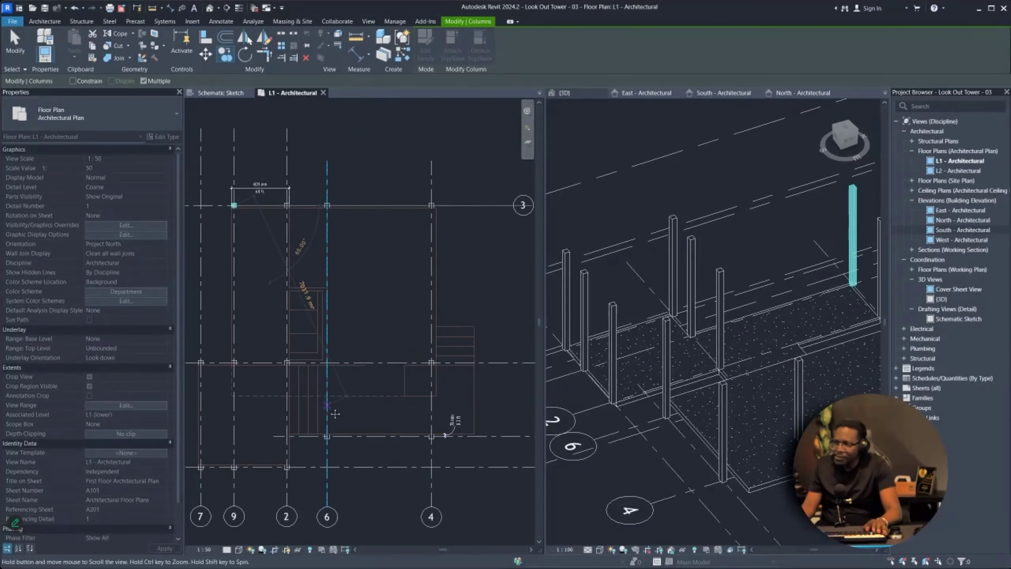
- Copy the stilt column onto grid 1 at the outer floor corner beyond grid 4
{"action": "scroll", "coordinate": [279, 334], "scroll_direction": "up", "scroll_amount": 2}
{"action": "scroll", "coordinate": [389, 343], "scroll_direction": "up", "scroll_amount": 3}
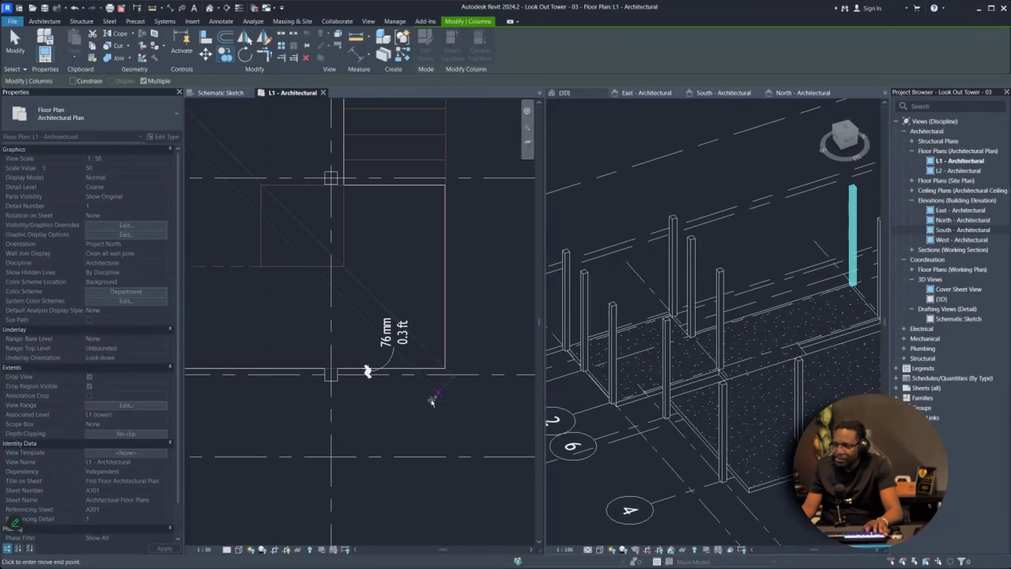
{"action": "scroll", "coordinate": [446, 376], "scroll_direction": "up", "scroll_amount": 2}
{"action": "left_click", "coordinate": [446, 375]}
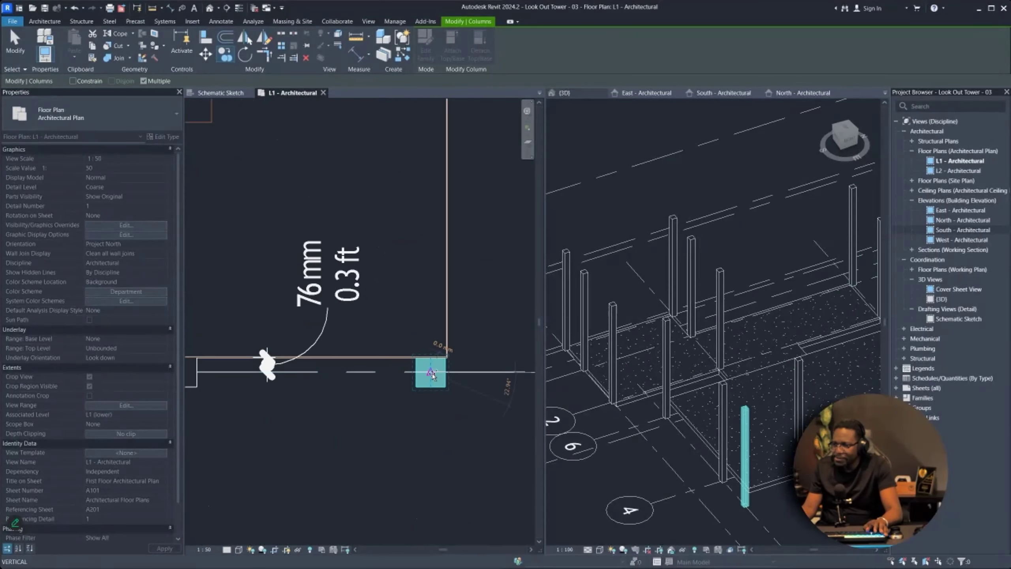
- Place a stilt column copy just outside the floor corner near grid 5 beyond grid 4, and finish copying
{"action": "scroll", "coordinate": [429, 370], "scroll_direction": "down", "scroll_amount": 3}
{"action": "scroll", "coordinate": [422, 383], "scroll_direction": "up", "scroll_amount": 3}
{"action": "scroll", "coordinate": [420, 315], "scroll_direction": "up", "scroll_amount": 3}
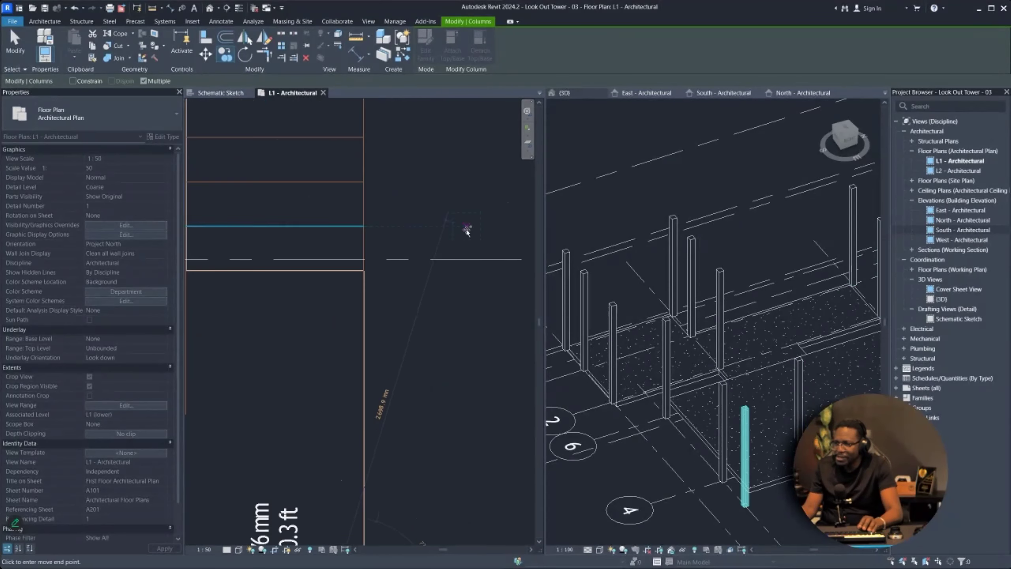
{"action": "left_click", "coordinate": [383, 274]}
{"action": "scroll", "coordinate": [398, 287], "scroll_direction": "down", "scroll_amount": 3}
{"action": "scroll", "coordinate": [412, 359], "scroll_direction": "up", "scroll_amount": 4}
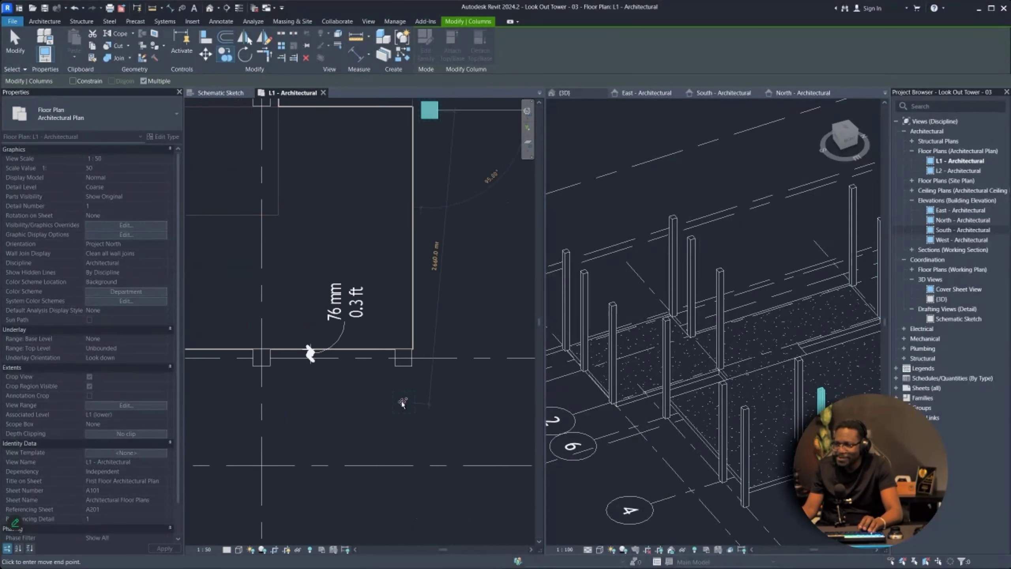
{"action": "scroll", "coordinate": [412, 390], "scroll_direction": "down", "scroll_amount": 3}
{"action": "scroll", "coordinate": [420, 237], "scroll_direction": "up", "scroll_amount": 4}
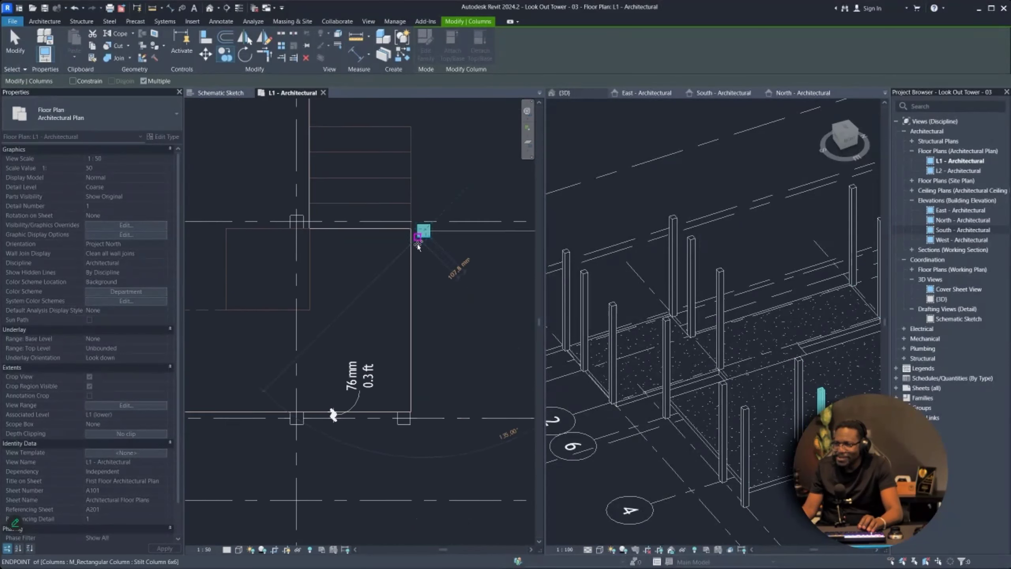
{"action": "scroll", "coordinate": [422, 246], "scroll_direction": "down", "scroll_amount": 4}
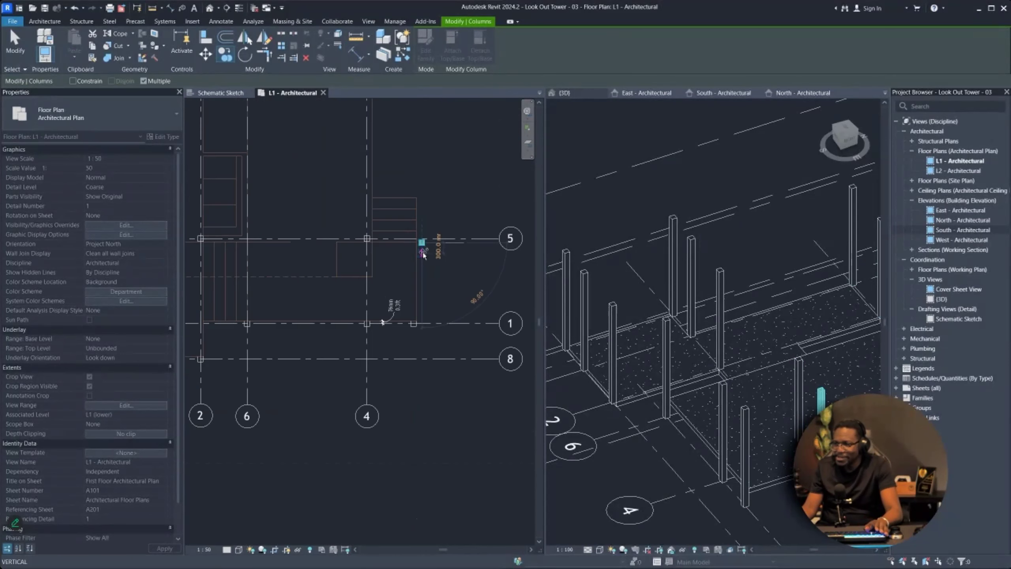
{"action": "key", "text": "Escape"}
{"action": "scroll", "coordinate": [422, 244], "scroll_direction": "up", "scroll_amount": 6}
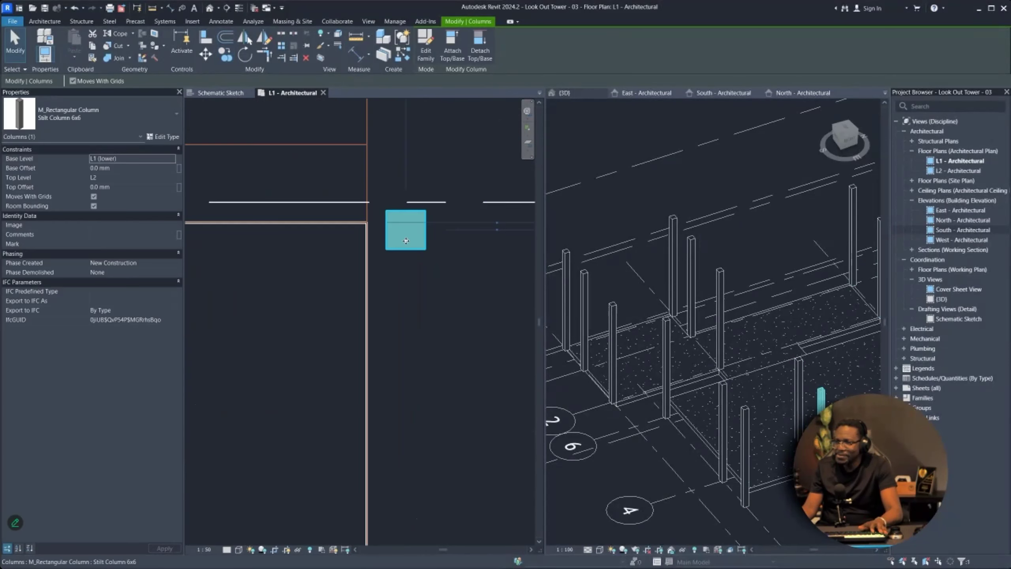
- Move grid 4 onto the floor's outer edge beside the column on grid 3
{"action": "key", "text": "Escape"}
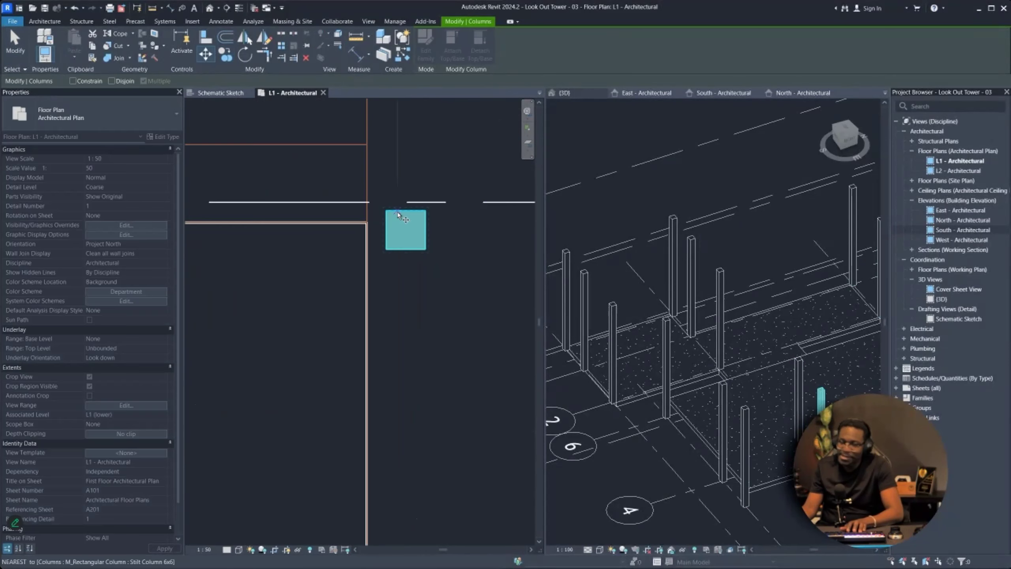
{"action": "scroll", "coordinate": [434, 232], "scroll_direction": "down", "scroll_amount": 3}
{"action": "scroll", "coordinate": [434, 232], "scroll_direction": "down", "scroll_amount": 3}
{"action": "scroll", "coordinate": [365, 332], "scroll_direction": "up", "scroll_amount": 3}
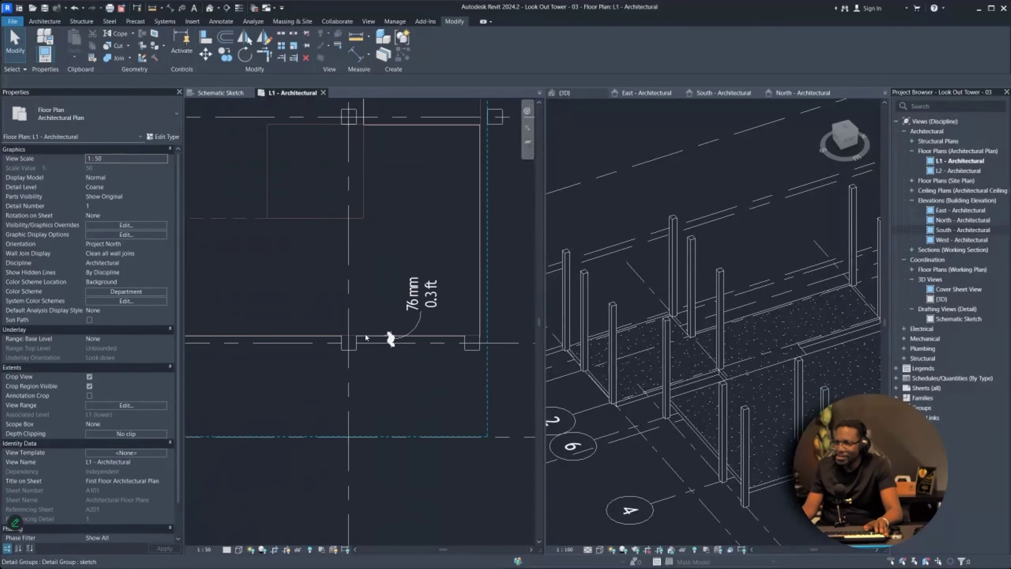
{"action": "left_click", "coordinate": [347, 386]}
{"action": "scroll", "coordinate": [355, 387], "scroll_direction": "down", "scroll_amount": 2}
{"action": "scroll", "coordinate": [354, 196], "scroll_direction": "up", "scroll_amount": 3}
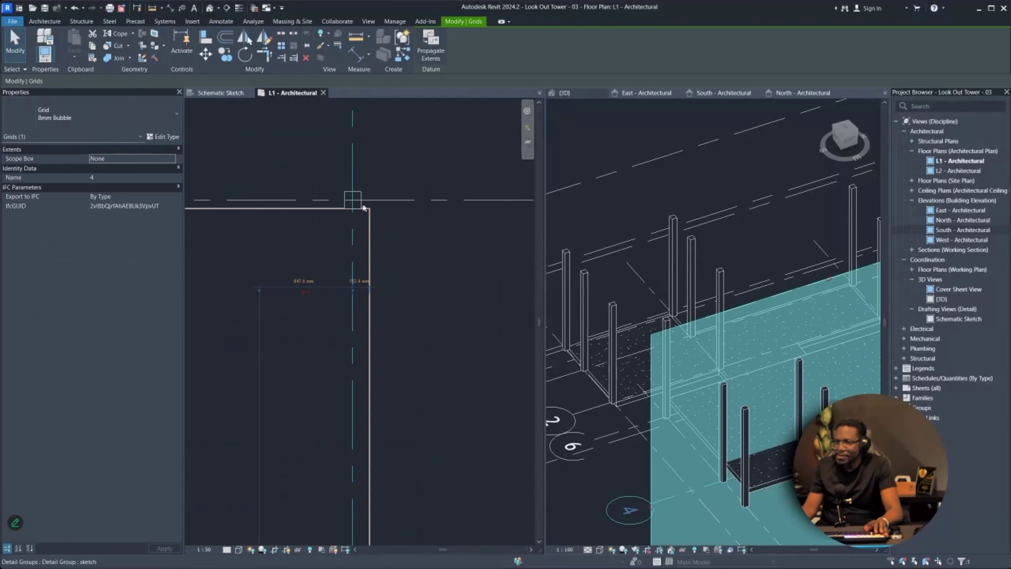
{"action": "scroll", "coordinate": [363, 207], "scroll_direction": "up", "scroll_amount": 3}
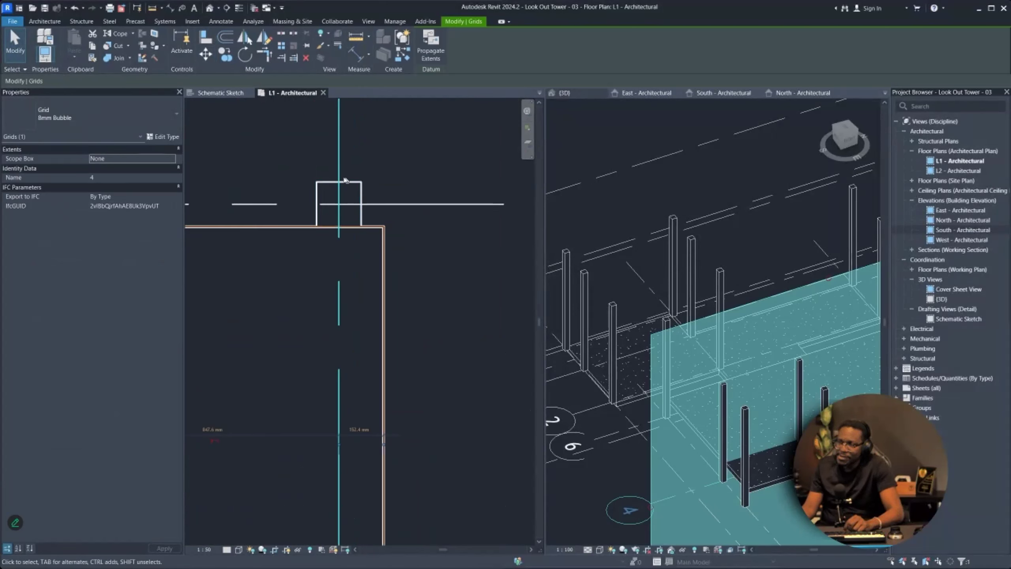
{"action": "scroll", "coordinate": [347, 225], "scroll_direction": "up", "scroll_amount": 2}
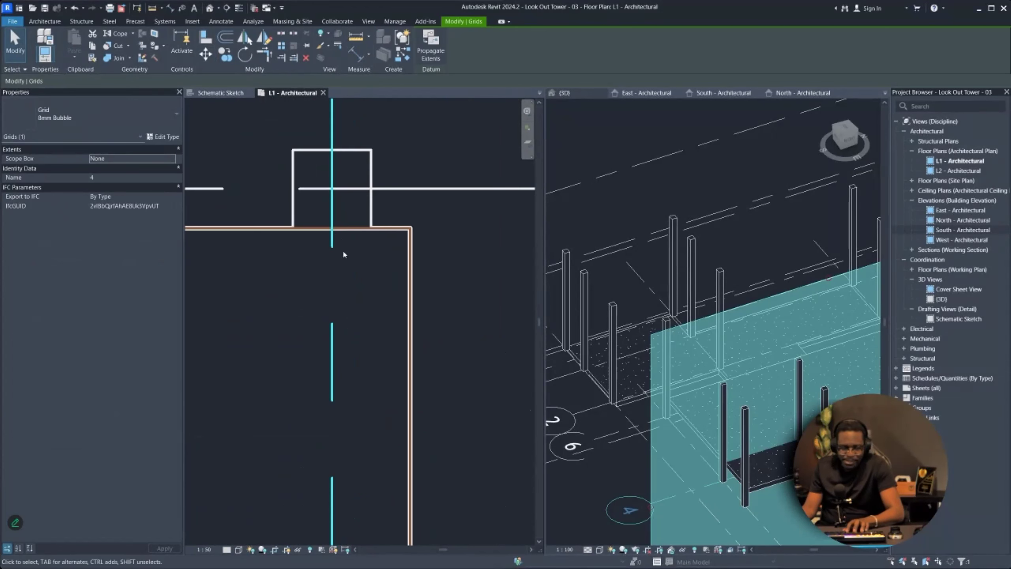
{"action": "key", "text": "m"}
{"action": "key", "text": "v"}
{"action": "left_click", "coordinate": [333, 241]}
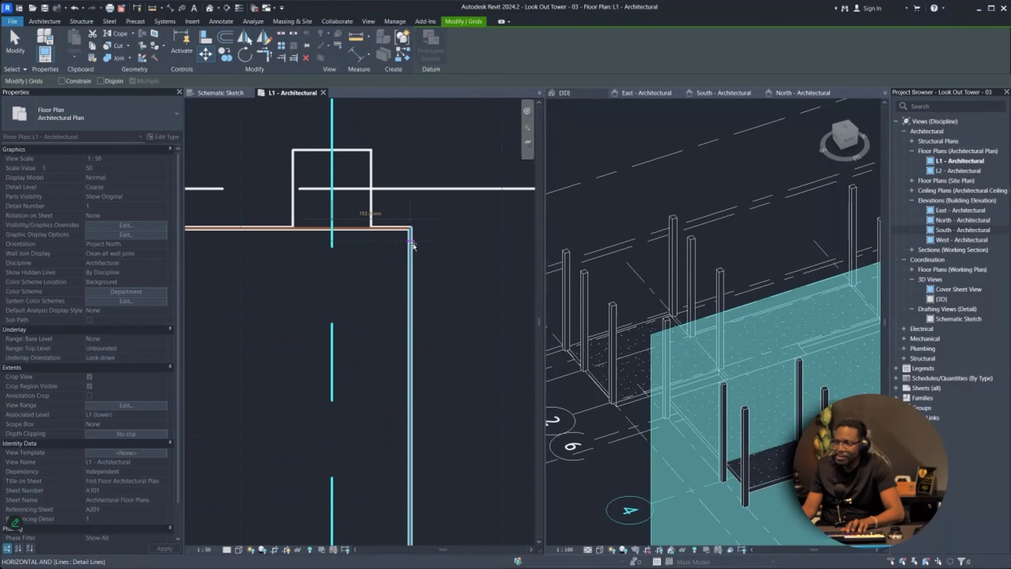
{"action": "left_click", "coordinate": [412, 244]}
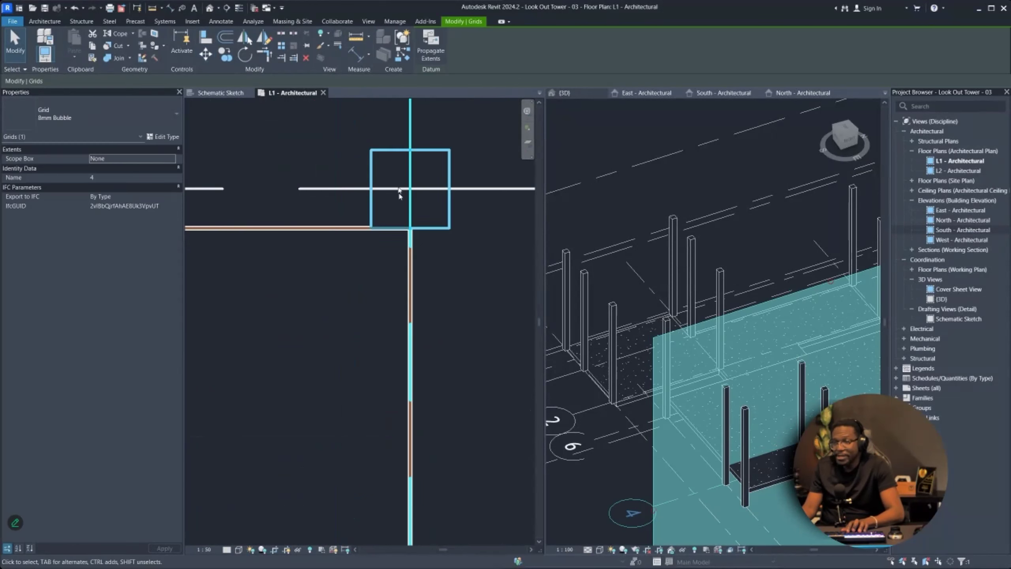
- Move grid 4 back inward by half a column width so its column's outer face meets the floor edge
{"action": "key", "text": "m"}
{"action": "key", "text": "v"}
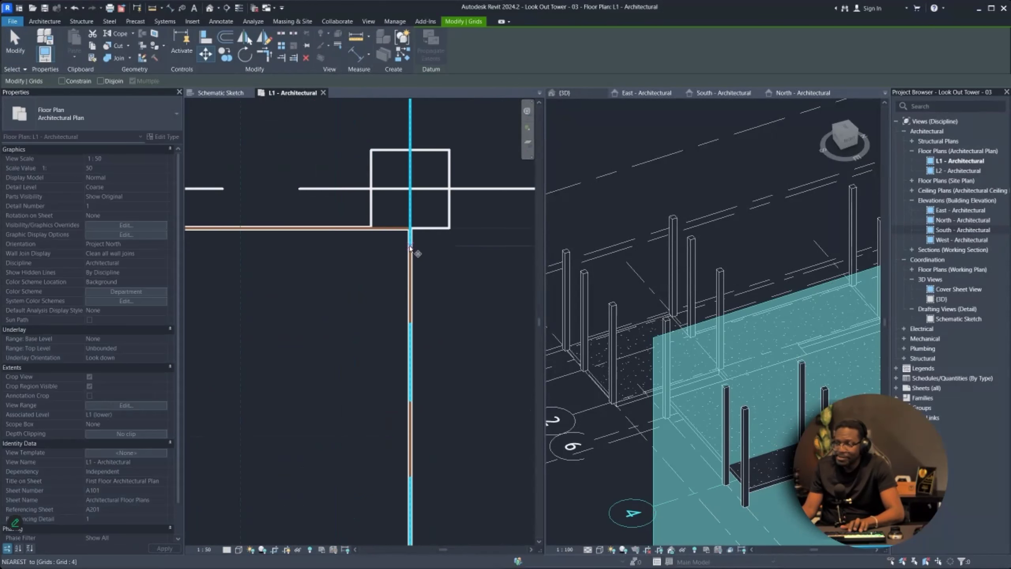
{"action": "left_click", "coordinate": [411, 142]}
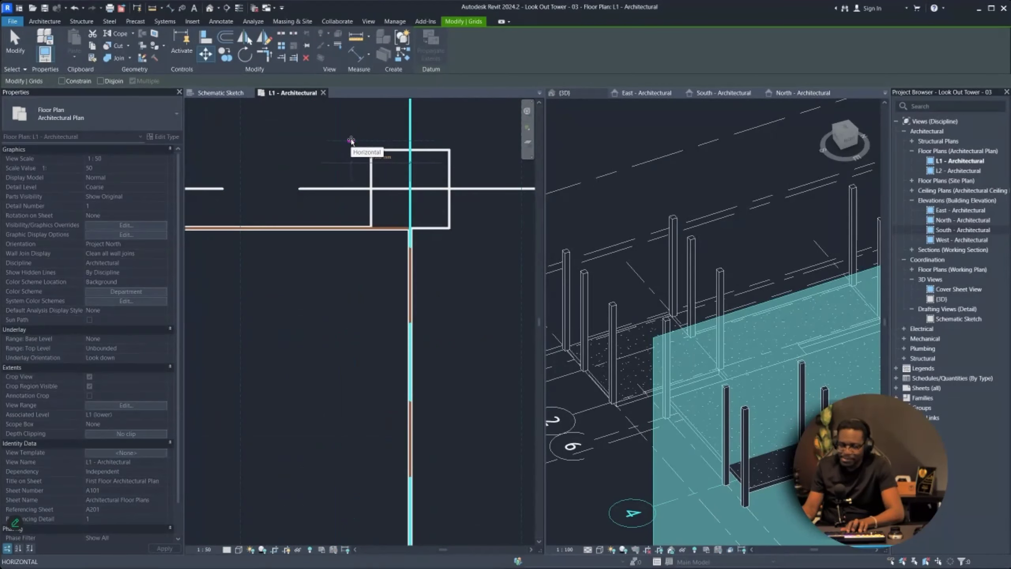
{"action": "type", "text": "50"}
{"action": "key", "text": "Return"}
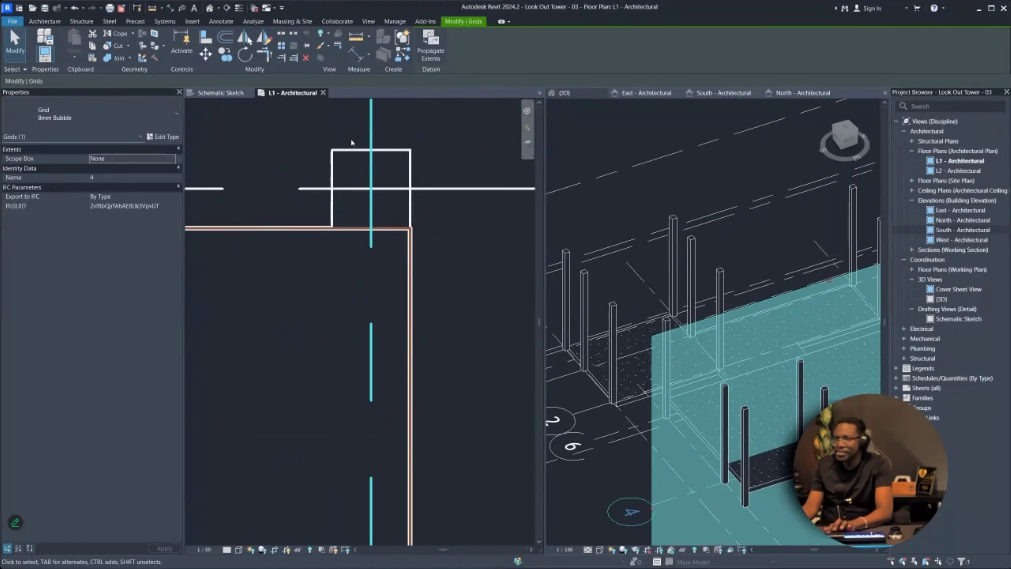
{"action": "left_click", "coordinate": [449, 240]}
- Copy grid 4 outward, placing one new parallel grid just beyond the outer corner column on grid 1
{"action": "scroll", "coordinate": [357, 187], "scroll_direction": "down", "scroll_amount": 3}
{"action": "scroll", "coordinate": [352, 163], "scroll_direction": "down", "scroll_amount": 2}
{"action": "scroll", "coordinate": [356, 177], "scroll_direction": "down", "scroll_amount": 2}
{"action": "scroll", "coordinate": [328, 520], "scroll_direction": "up", "scroll_amount": 5}
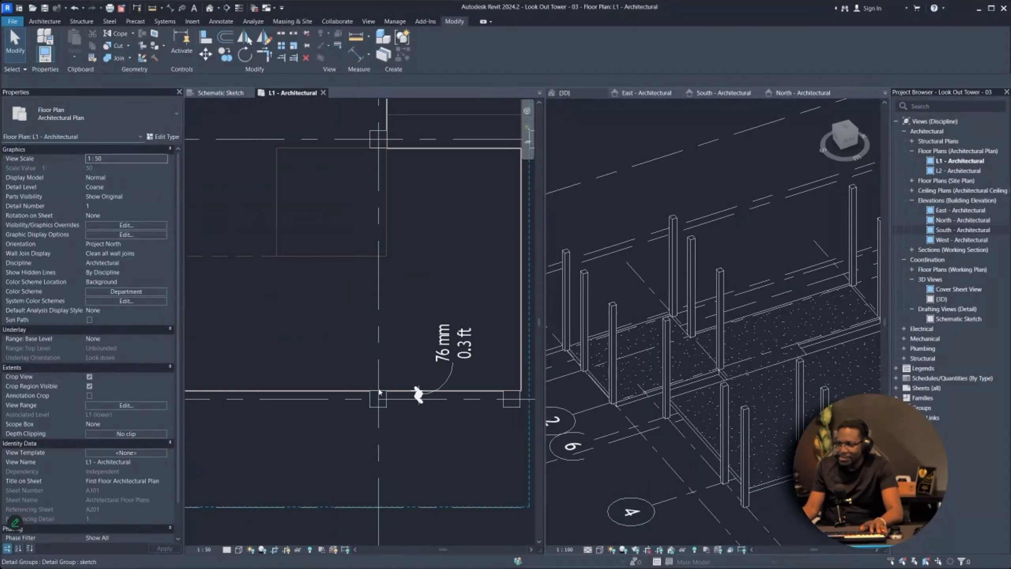
{"action": "scroll", "coordinate": [399, 398], "scroll_direction": "down", "scroll_amount": 3}
{"action": "scroll", "coordinate": [334, 378], "scroll_direction": "up", "scroll_amount": 5}
{"action": "scroll", "coordinate": [335, 386], "scroll_direction": "down", "scroll_amount": 3}
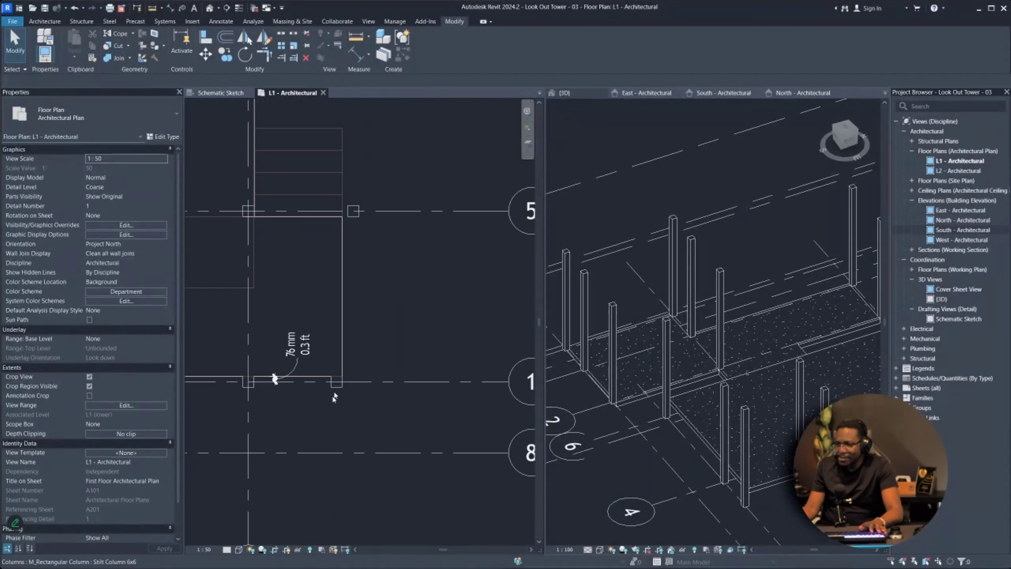
{"action": "scroll", "coordinate": [338, 359], "scroll_direction": "down", "scroll_amount": 4}
{"action": "scroll", "coordinate": [311, 350], "scroll_direction": "up", "scroll_amount": 5}
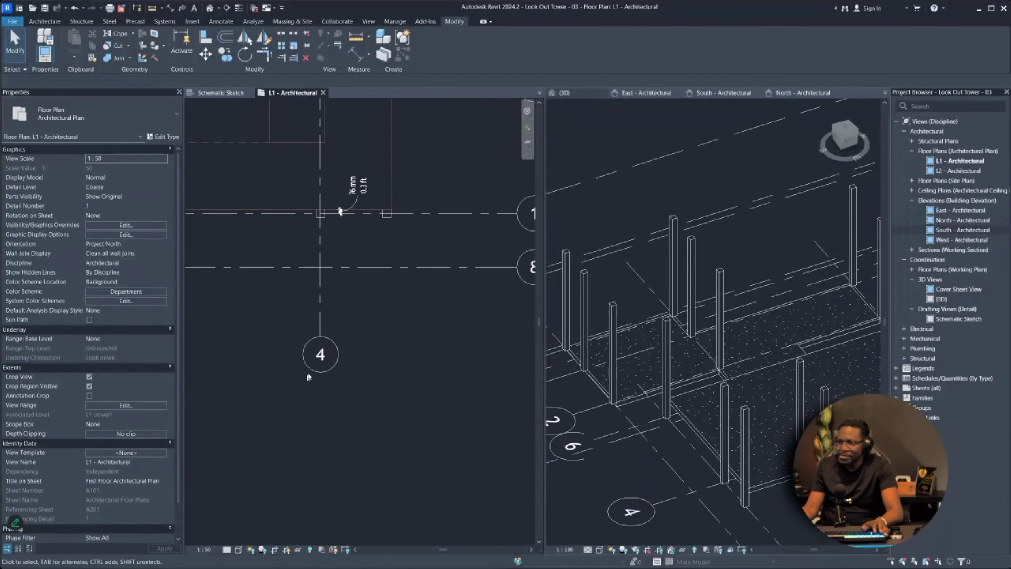
{"action": "left_click", "coordinate": [310, 336]}
{"action": "key", "text": "c"}
{"action": "key", "text": "o"}
{"action": "left_click", "coordinate": [307, 335]}
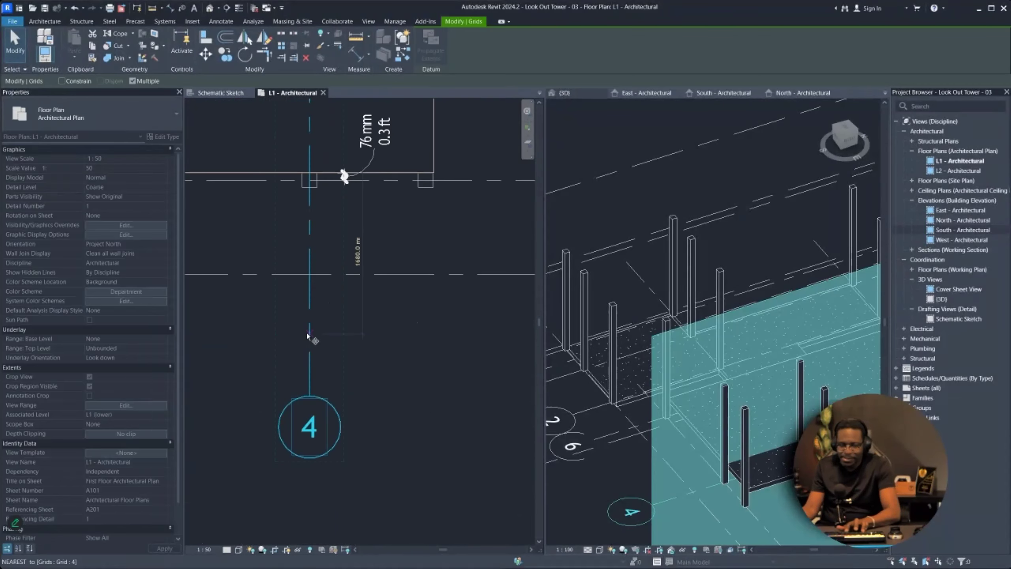
{"action": "left_click", "coordinate": [455, 333]}
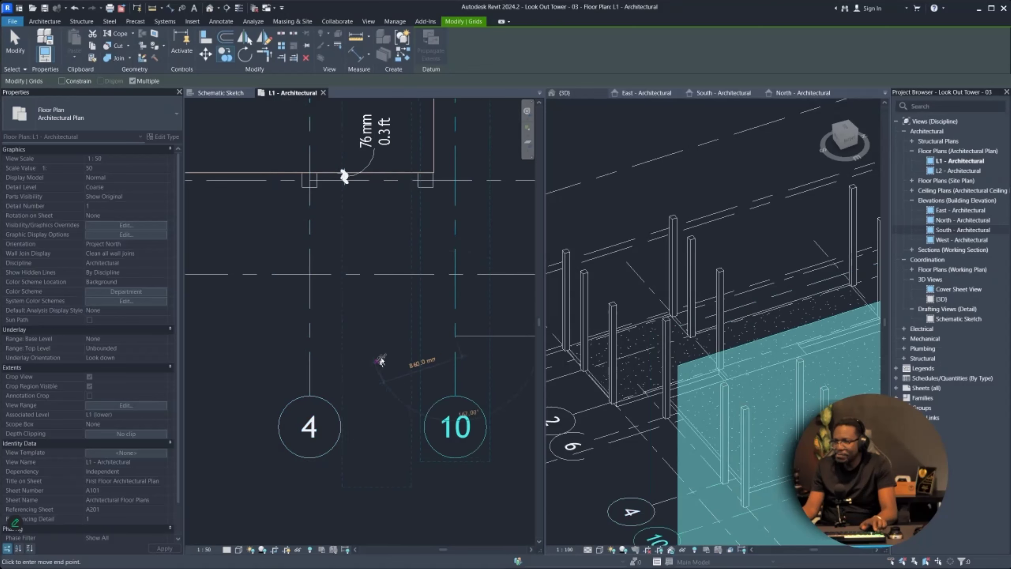
{"action": "scroll", "coordinate": [412, 191], "scroll_direction": "up", "scroll_amount": 4}
{"action": "key", "text": "Escape"}
{"action": "key", "text": "Escape"}
{"action": "middle_click_drag", "start_coordinate": [488, 152], "coordinate": [239, 228]}
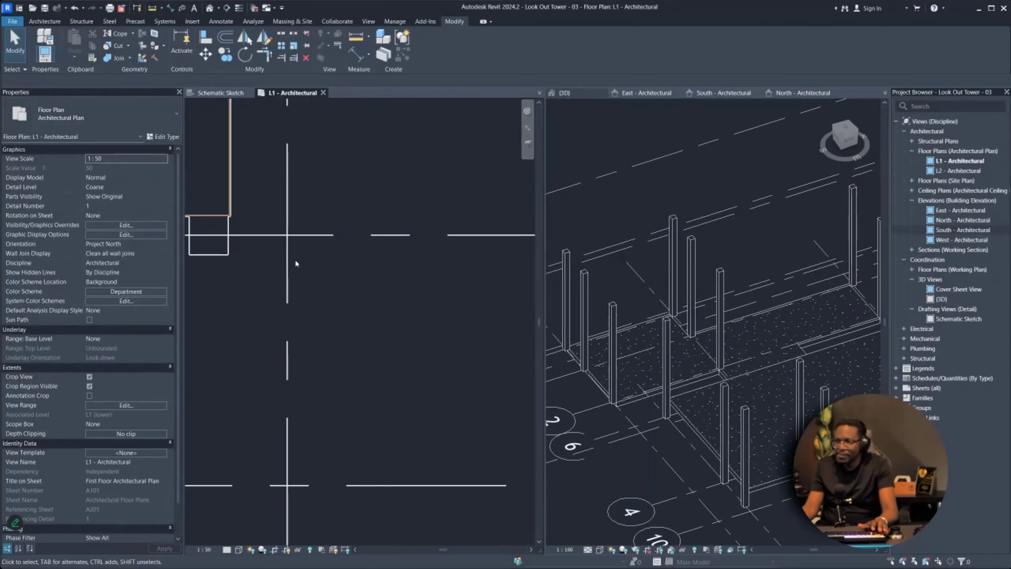
- Move the new grid 10 onto the centre of the outer corner column on grid 1
{"action": "left_click", "coordinate": [287, 259]}
{"action": "middle_click_drag", "start_coordinate": [253, 291], "coordinate": [385, 299]}
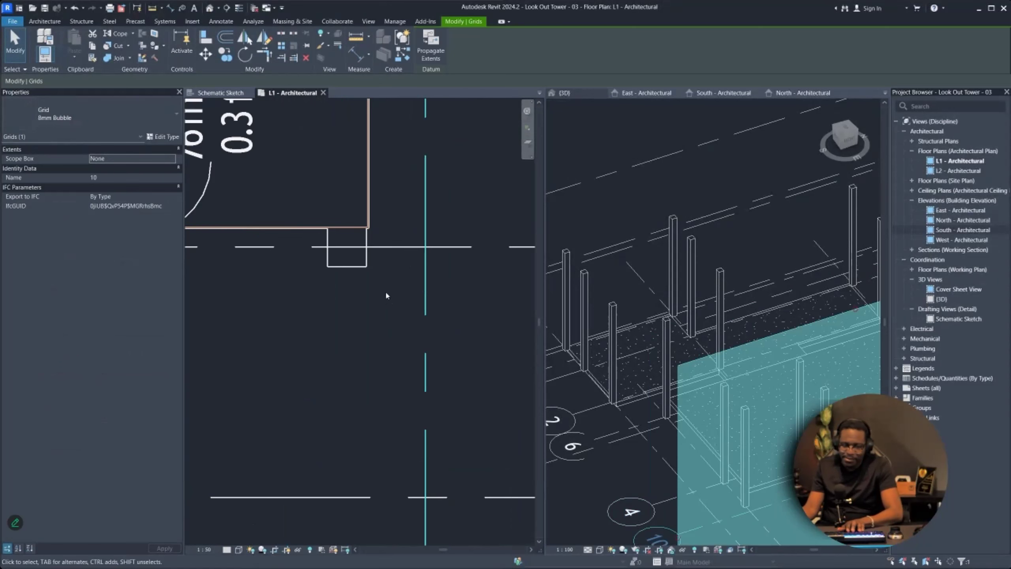
{"action": "key", "text": "m"}
{"action": "key", "text": "v"}
{"action": "left_click", "coordinate": [346, 252]}
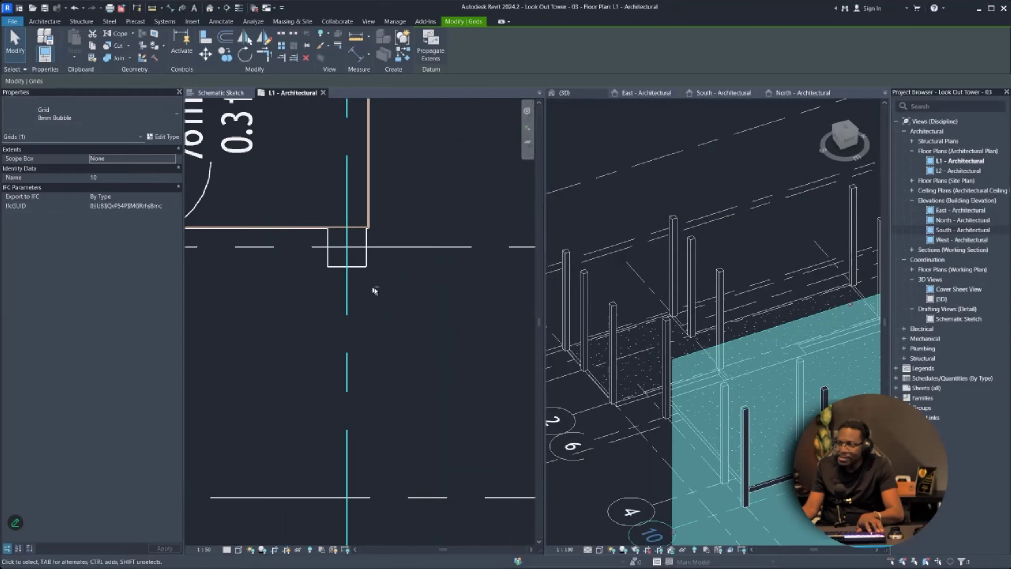
{"action": "key", "text": "Escape"}
- Set the spacing between grid 10 and the floor's outer edge to 76.2 mm (3 inches)
{"action": "scroll", "coordinate": [395, 267], "scroll_direction": "down", "scroll_amount": 3}
{"action": "scroll", "coordinate": [387, 260], "scroll_direction": "up", "scroll_amount": 8}
{"action": "left_click", "coordinate": [402, 266]}
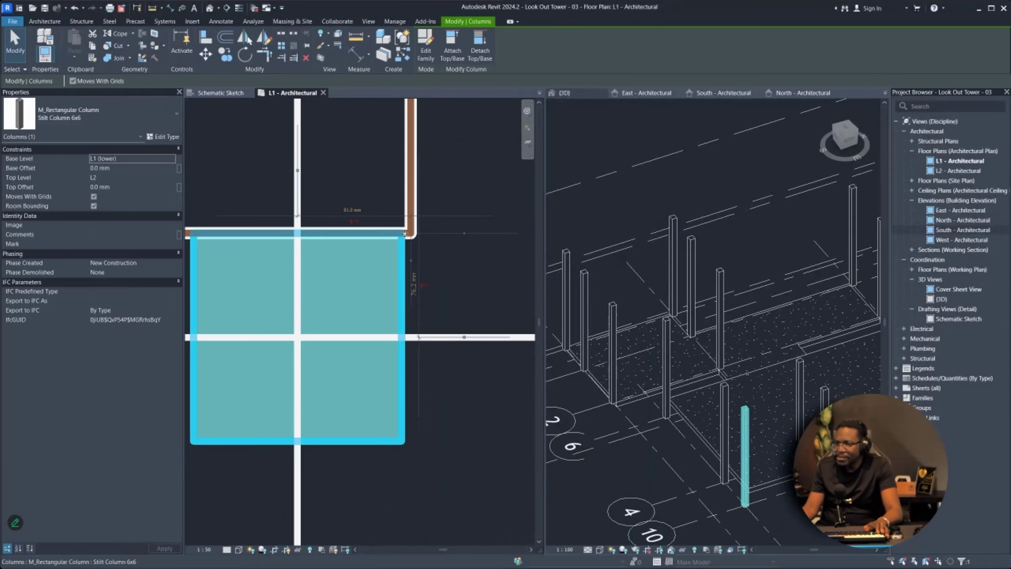
{"action": "scroll", "coordinate": [407, 286], "scroll_direction": "down", "scroll_amount": 7}
{"action": "scroll", "coordinate": [402, 213], "scroll_direction": "up", "scroll_amount": 4}
{"action": "key", "text": "Escape"}
{"action": "left_click", "coordinate": [389, 255]}
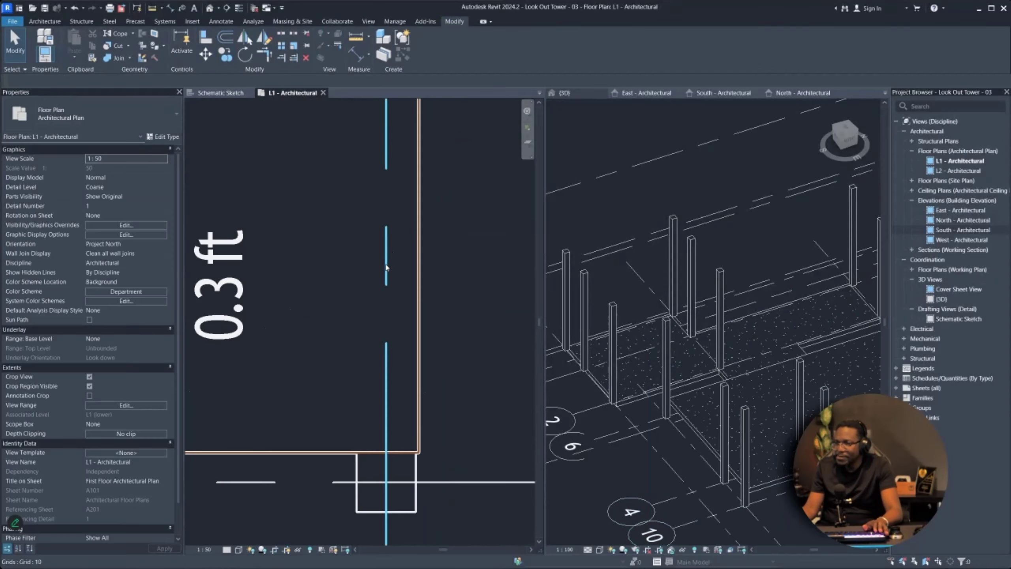
{"action": "scroll", "coordinate": [382, 312], "scroll_direction": "down", "scroll_amount": 3}
{"action": "scroll", "coordinate": [401, 391], "scroll_direction": "down", "scroll_amount": 5}
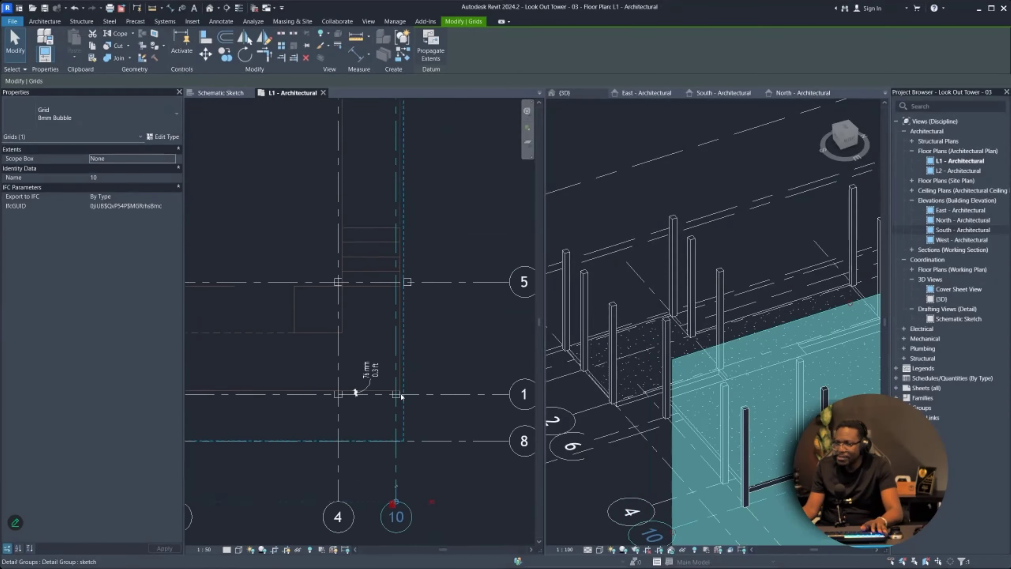
{"action": "scroll", "coordinate": [351, 274], "scroll_direction": "up", "scroll_amount": 6}
{"action": "left_click", "coordinate": [363, 274]}
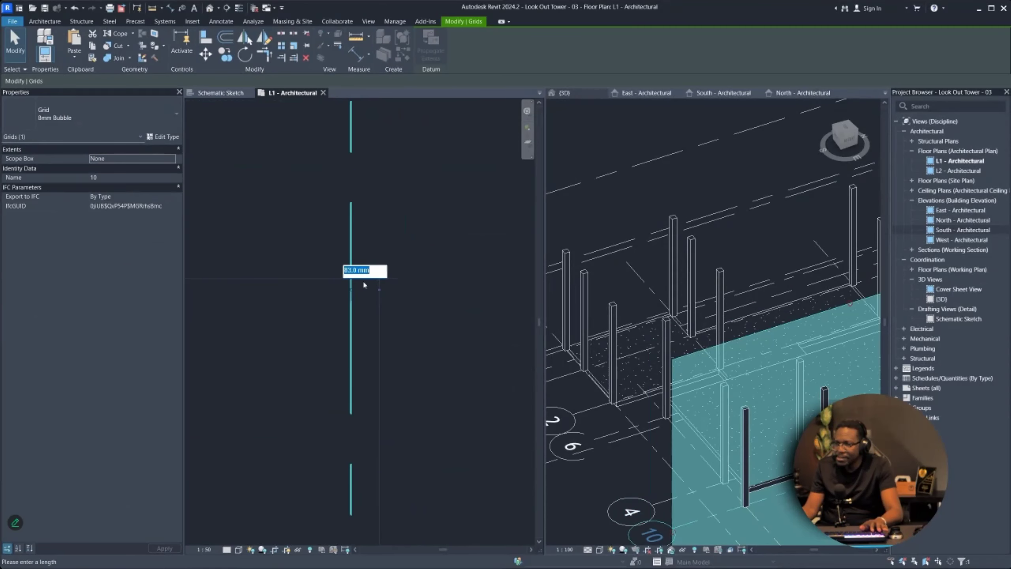
{"action": "type", "text": "3"}
{"action": "key", "text": "Return"}
{"action": "key", "text": "Escape"}
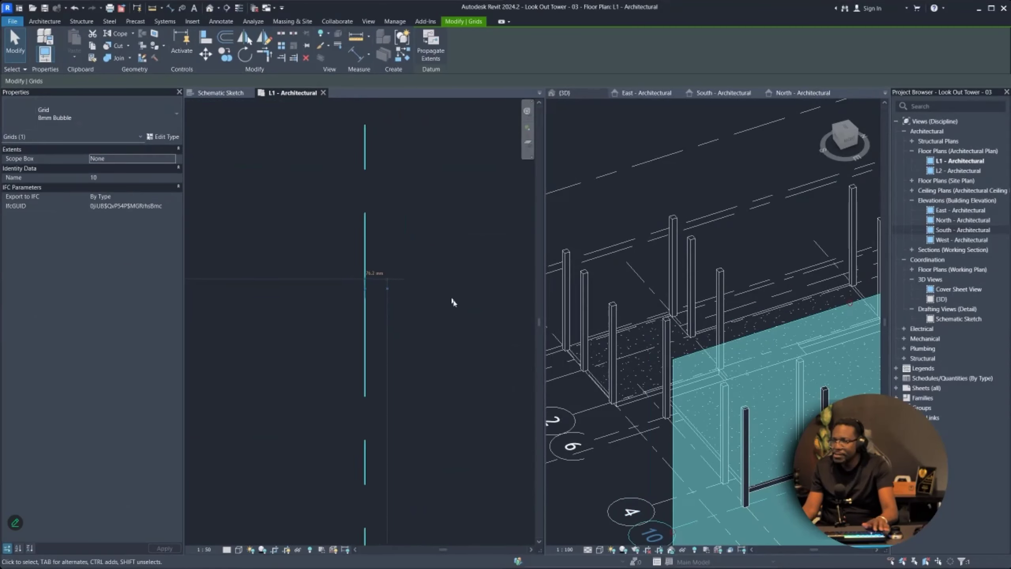
- Shorten grid 10 so its upper end stops between grids 3 and 5
{"action": "scroll", "coordinate": [454, 300], "scroll_direction": "up", "scroll_amount": 5}
{"action": "scroll", "coordinate": [476, 366], "scroll_direction": "down", "scroll_amount": 8}
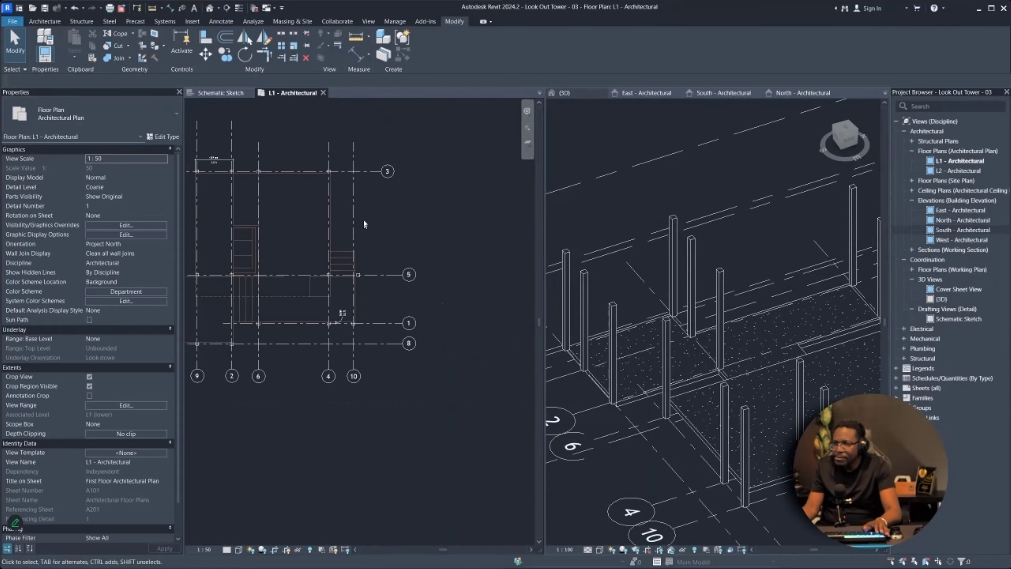
{"action": "left_click", "coordinate": [355, 175]}
{"action": "scroll", "coordinate": [354, 147], "scroll_direction": "up", "scroll_amount": 2}
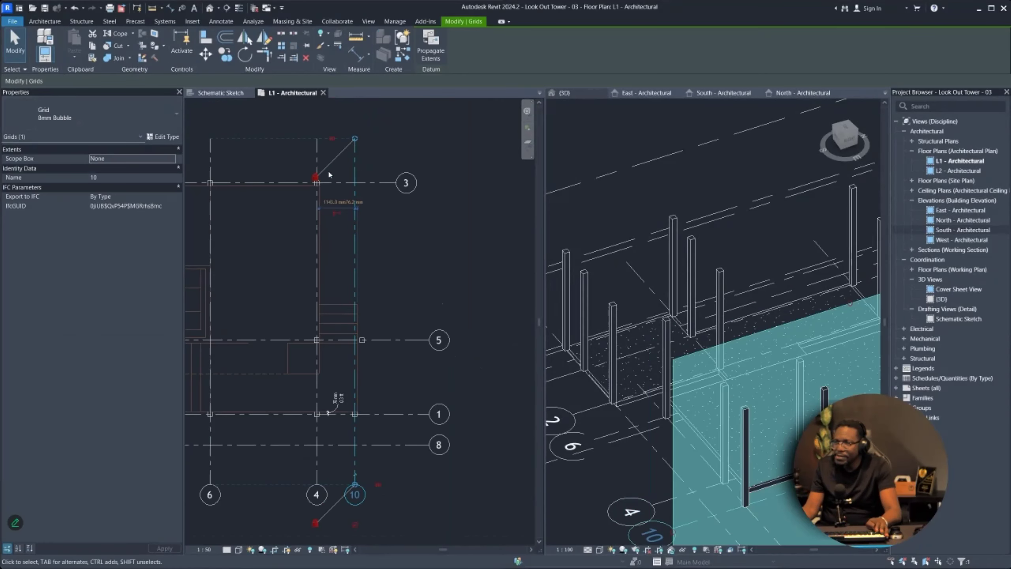
{"action": "left_click_drag", "start_coordinate": [355, 139], "coordinate": [354, 270]}
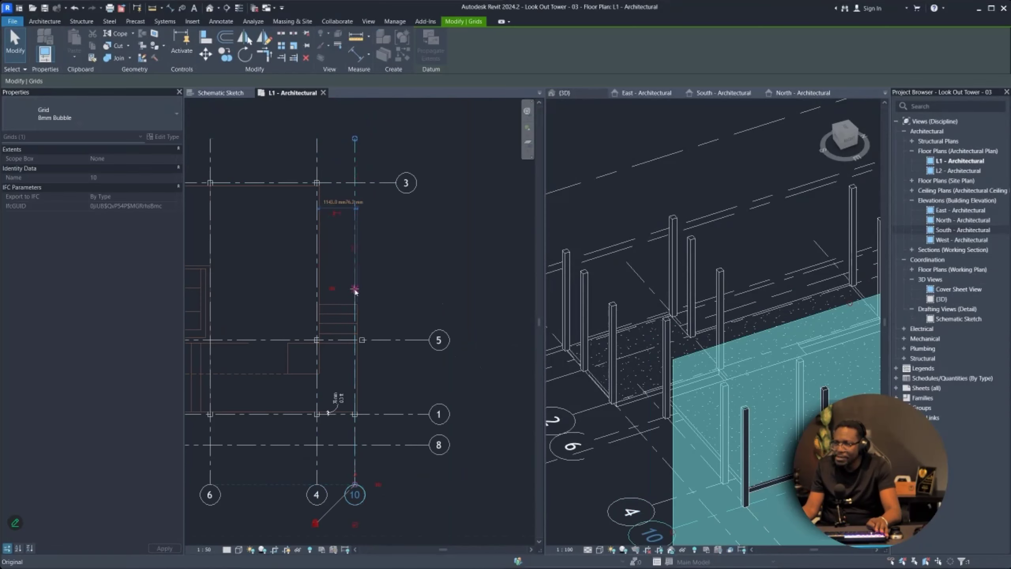
{"action": "key", "text": "Escape"}
- Examine how the outer corner column lines up with the intersection of grids 1 and 10
{"action": "scroll", "coordinate": [371, 339], "scroll_direction": "up", "scroll_amount": 3}
{"action": "middle_click_drag", "start_coordinate": [314, 525], "coordinate": [363, 363]}
{"action": "scroll", "coordinate": [377, 336], "scroll_direction": "up", "scroll_amount": 5}
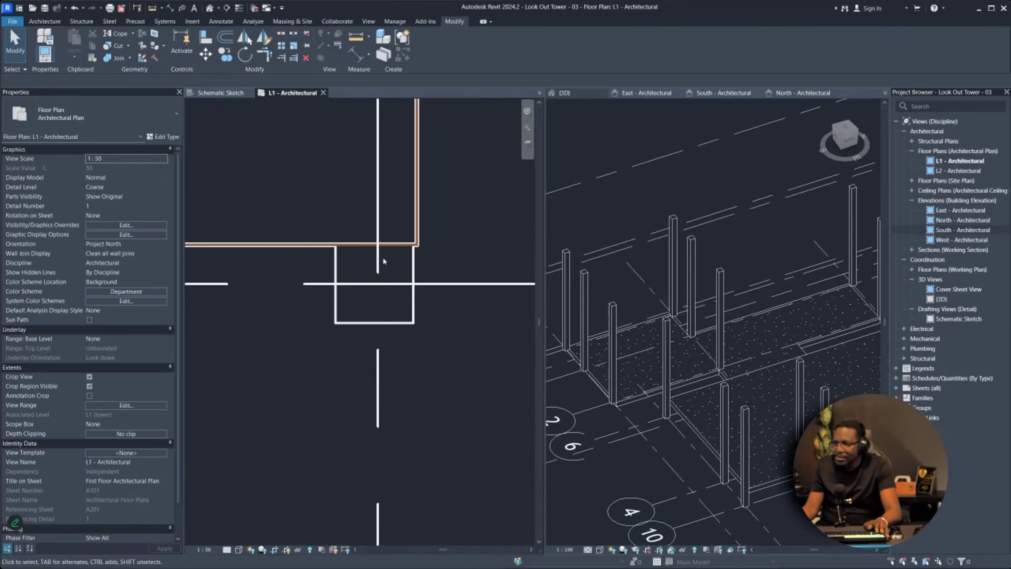
{"action": "left_click", "coordinate": [377, 223]}
{"action": "key", "text": "m"}
{"action": "key", "text": "v"}
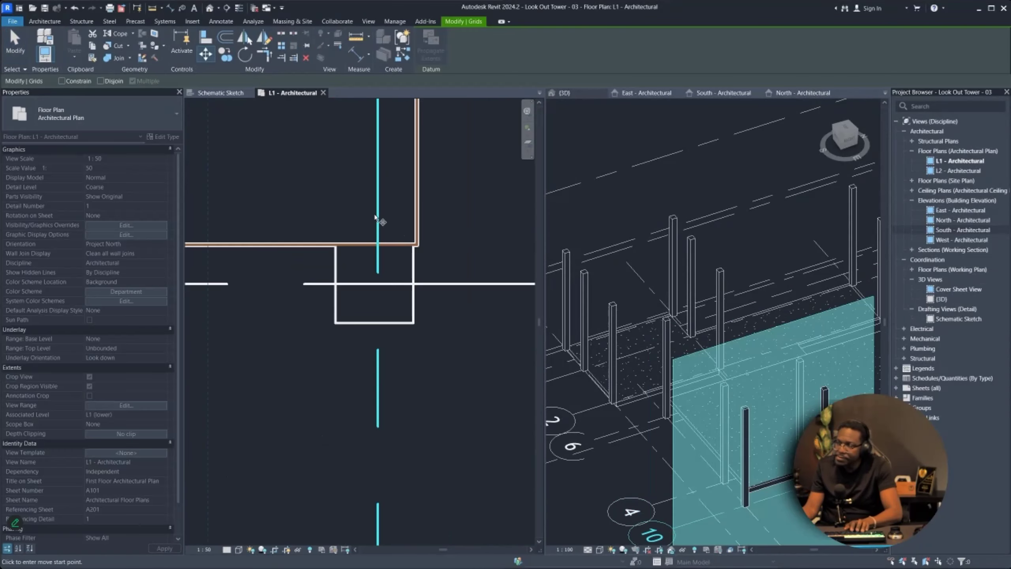
{"action": "key", "text": "Escape"}
{"action": "key", "text": "Escape"}
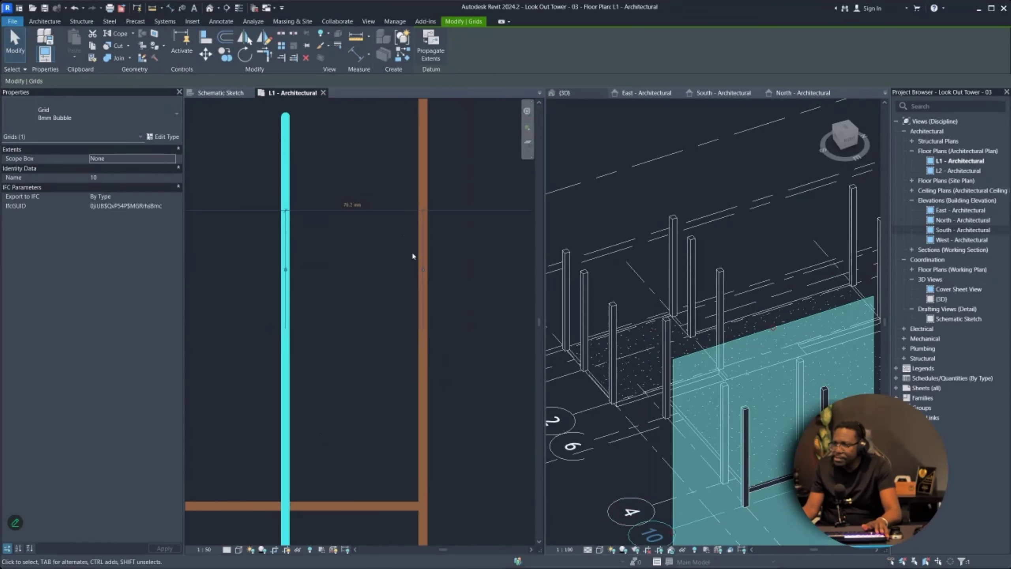
{"action": "scroll", "coordinate": [409, 236], "scroll_direction": "down", "scroll_amount": 5}
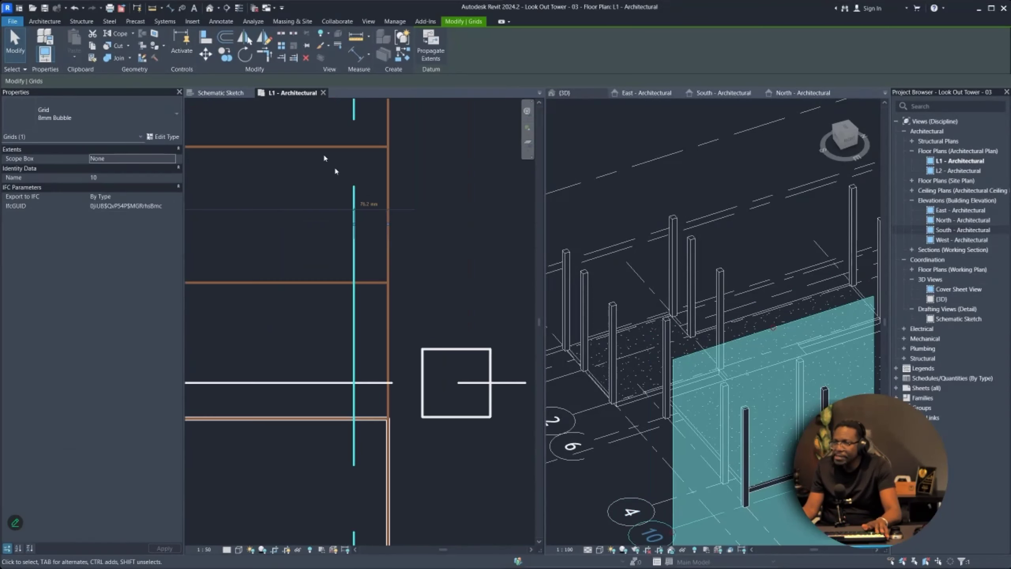
{"action": "scroll", "coordinate": [365, 374], "scroll_direction": "down", "scroll_amount": 3}
{"action": "middle_click_drag", "start_coordinate": [405, 507], "coordinate": [399, 480]}
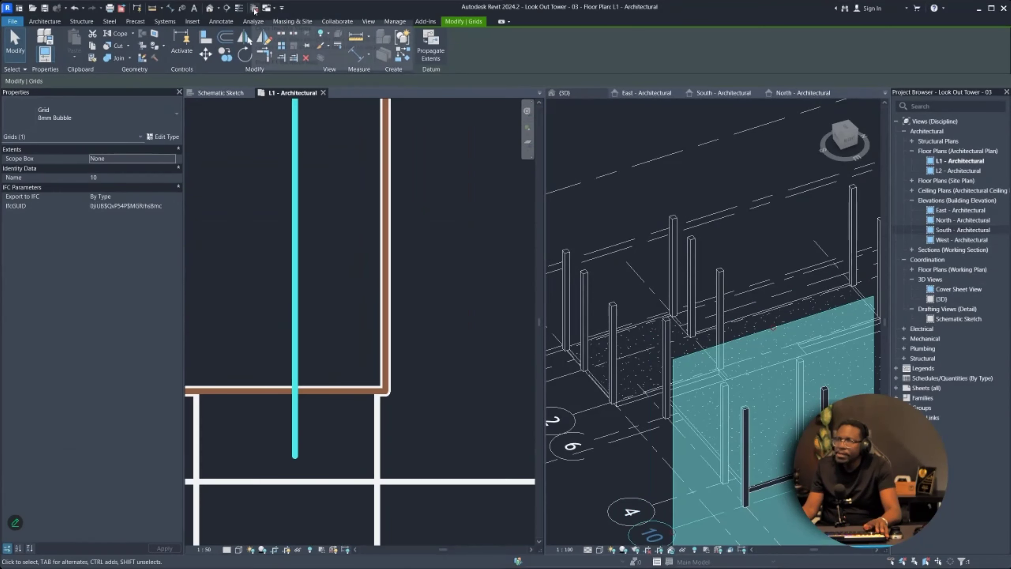
{"action": "left_click", "coordinate": [241, 9]}
{"action": "left_click", "coordinate": [240, 9]}
{"action": "scroll", "coordinate": [392, 350], "scroll_direction": "down", "scroll_amount": 2}
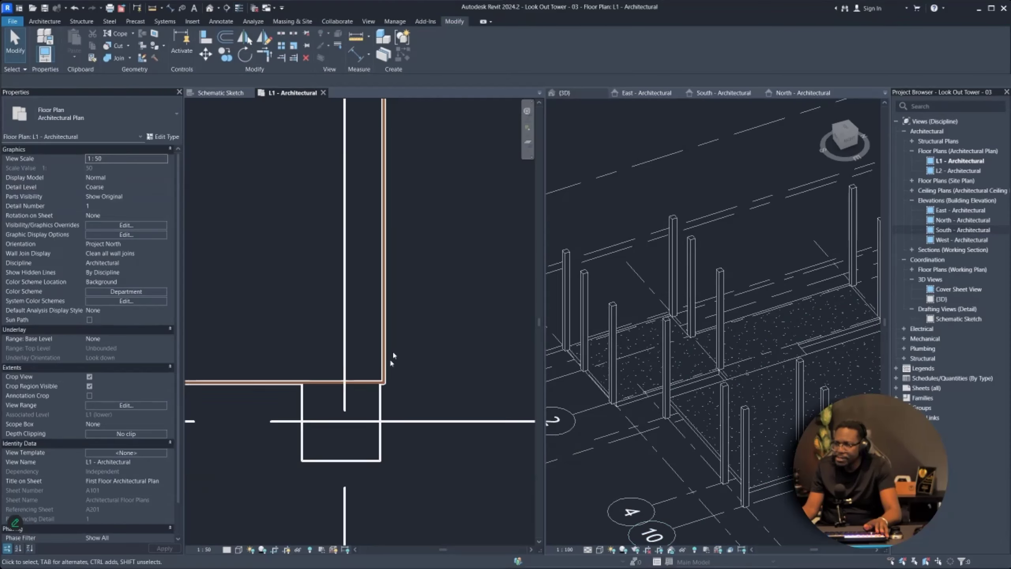
{"action": "left_click", "coordinate": [382, 421]}
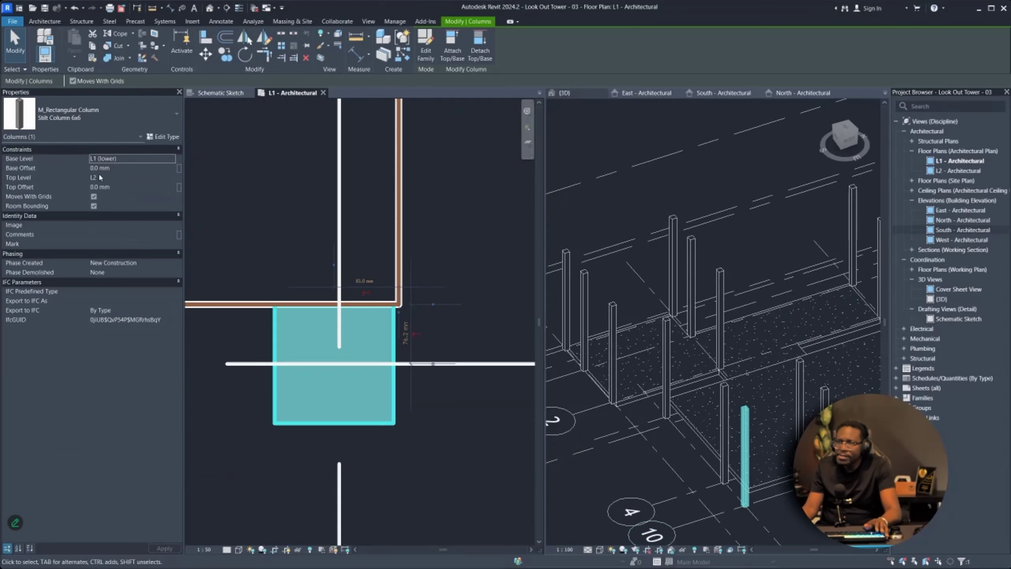
{"action": "scroll", "coordinate": [380, 324], "scroll_direction": "up", "scroll_amount": 2}
{"action": "scroll", "coordinate": [348, 326], "scroll_direction": "down", "scroll_amount": 2}
{"action": "key", "text": "Escape"}
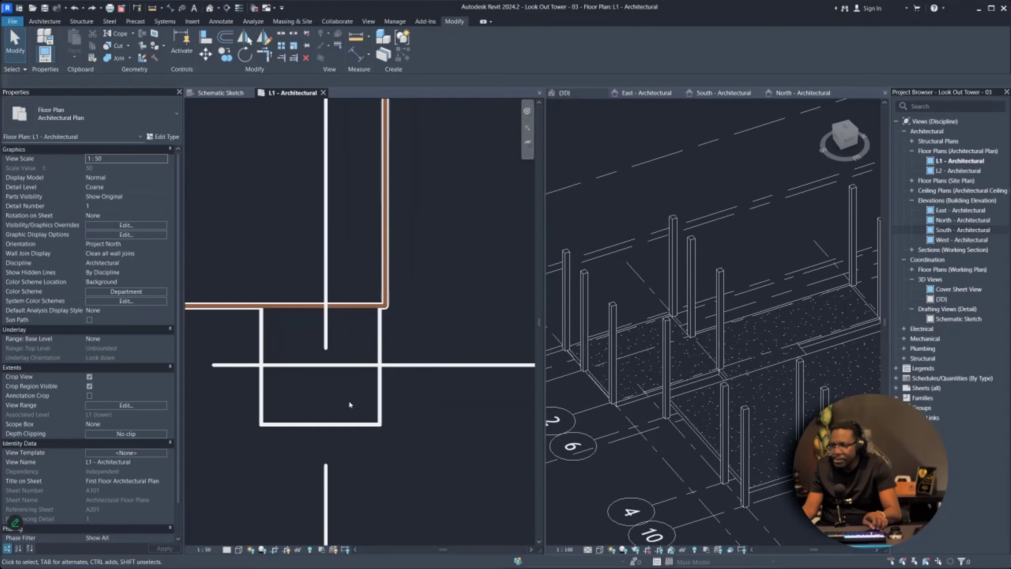
- Move the corner stilt column so that its centre sits on the intersection of grids 10 and 1
{"action": "left_click", "coordinate": [366, 427]}
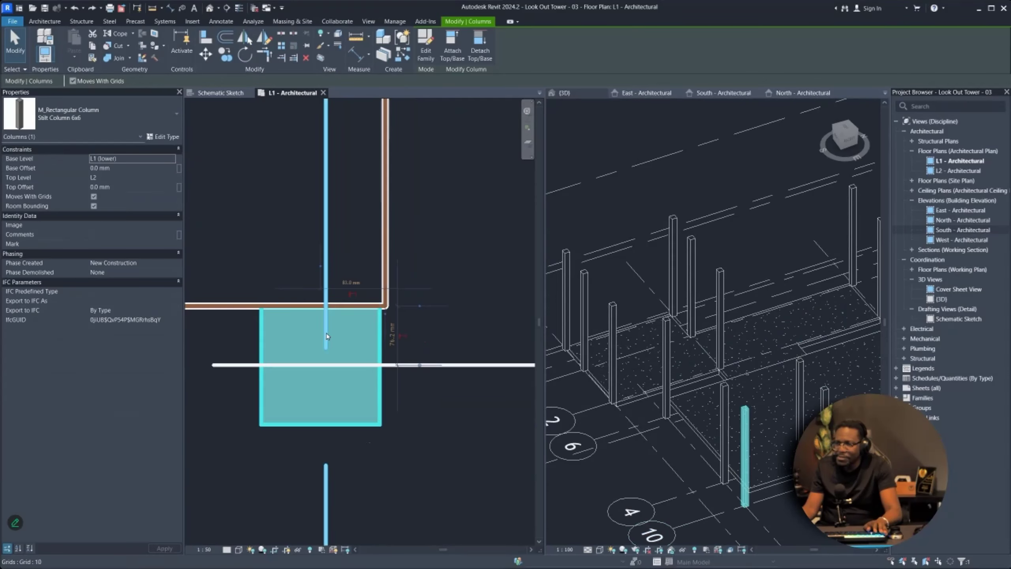
{"action": "scroll", "coordinate": [319, 298], "scroll_direction": "up", "scroll_amount": 1}
{"action": "key", "text": "m"}
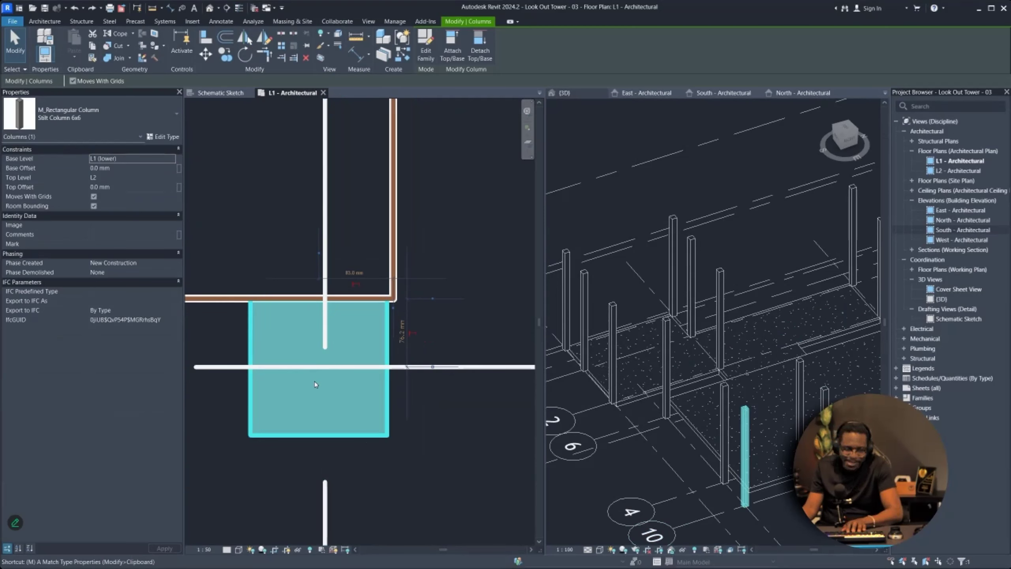
{"action": "key", "text": "v"}
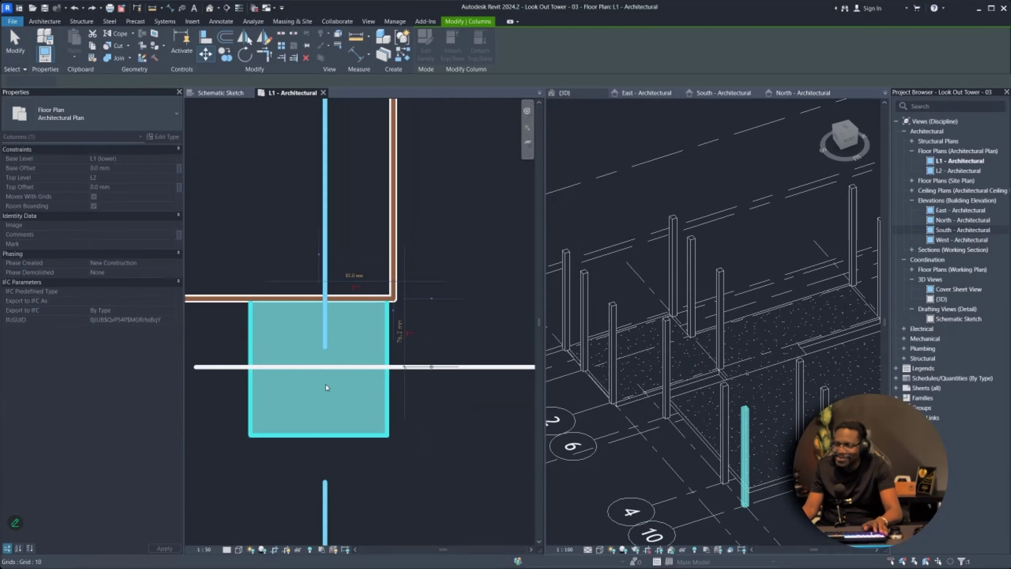
{"action": "key", "text": "Escape"}
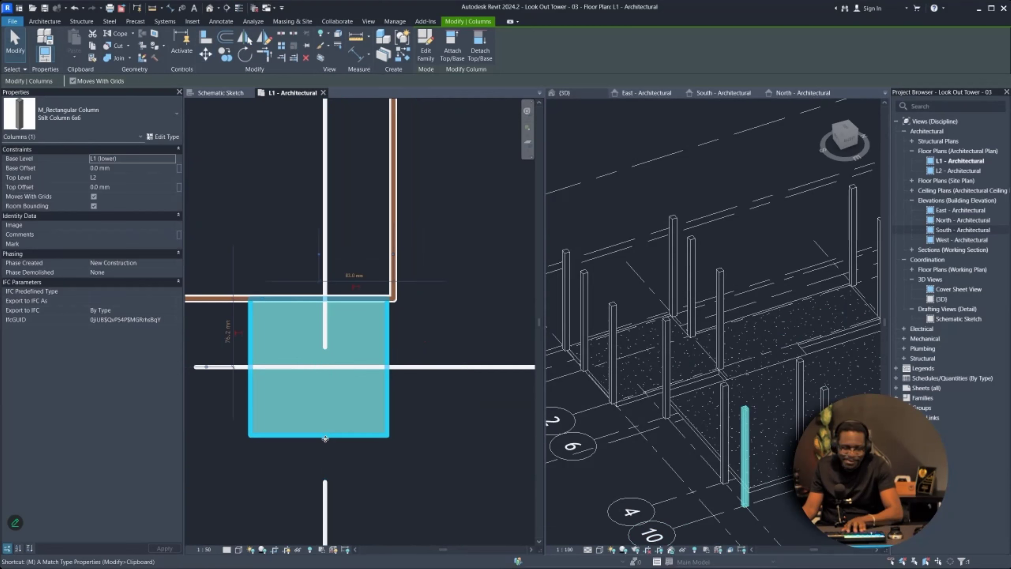
{"action": "key", "text": "m"}
{"action": "key", "text": "v"}
{"action": "left_click", "coordinate": [320, 370]}
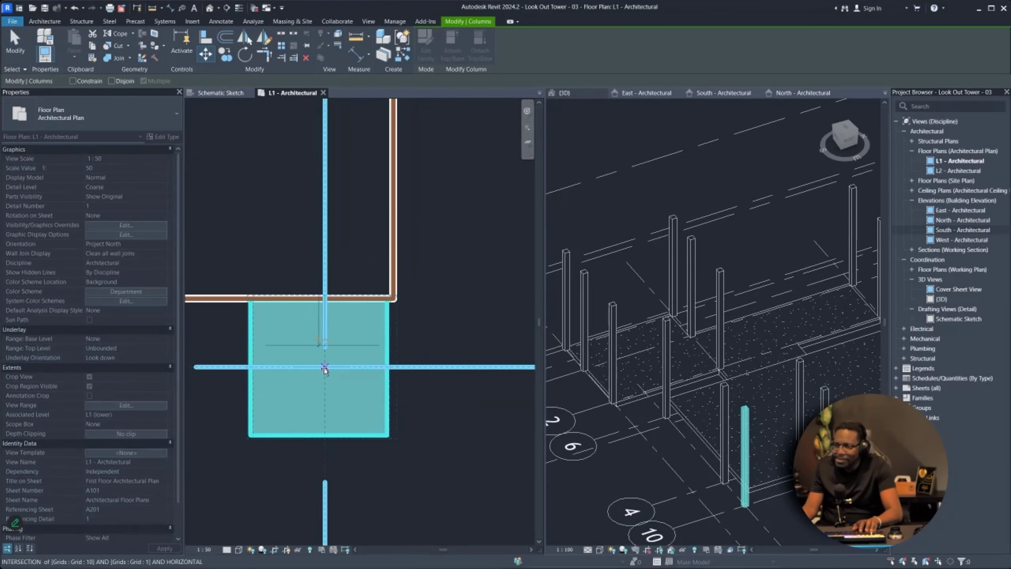
{"action": "left_click", "coordinate": [325, 367]}
{"action": "scroll", "coordinate": [327, 386], "scroll_direction": "down", "scroll_amount": 5}
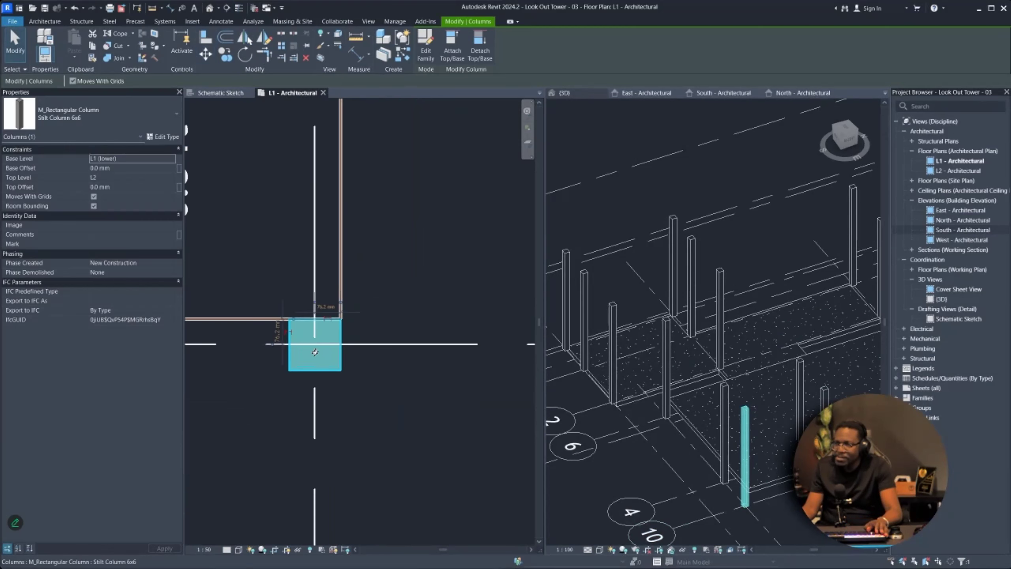
- Try shifting grid lines 10 and 1 to test whether the corner column follows them, and undo both moves
{"action": "scroll", "coordinate": [309, 355], "scroll_direction": "up", "scroll_amount": 6}
{"action": "left_click", "coordinate": [325, 209]}
{"action": "left_click", "coordinate": [333, 190]}
{"action": "left_click_drag", "start_coordinate": [333, 190], "coordinate": [309, 198]}
{"action": "left_click_drag", "start_coordinate": [324, 196], "coordinate": [253, 216]}
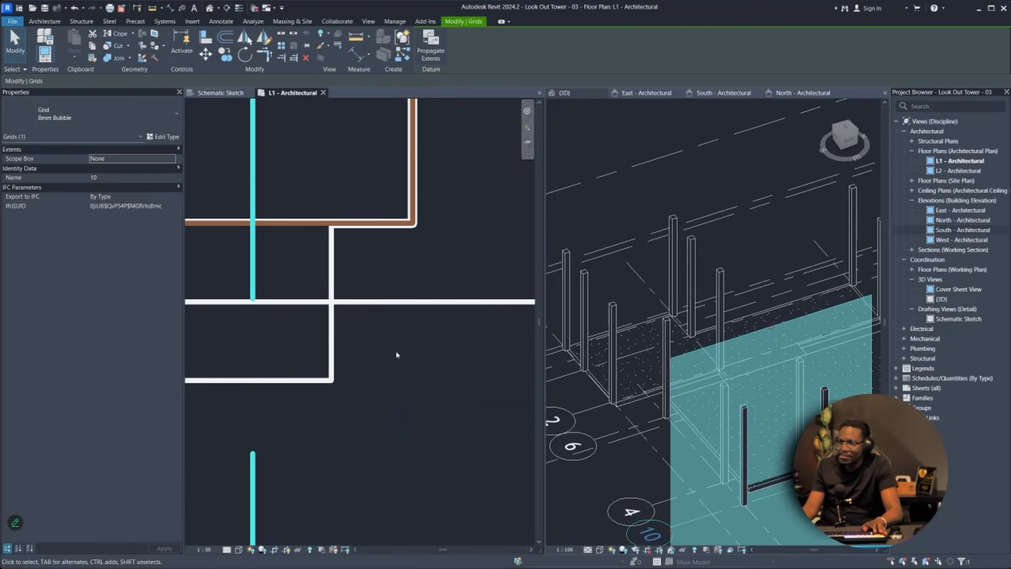
{"action": "left_click_drag", "start_coordinate": [395, 303], "coordinate": [406, 424]}
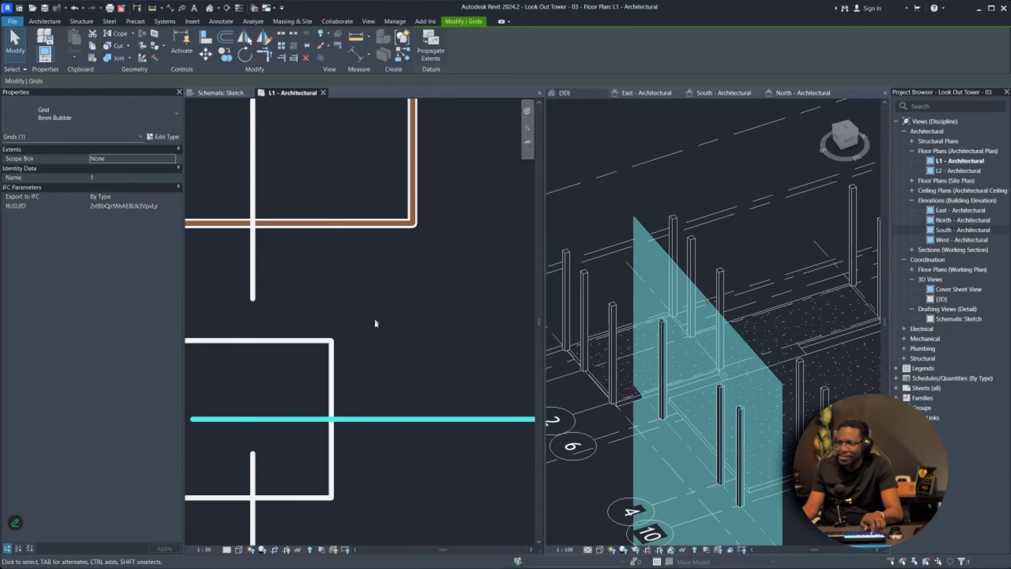
{"action": "key", "text": "ctrl+z"}
{"action": "key", "text": "ctrl+z"}
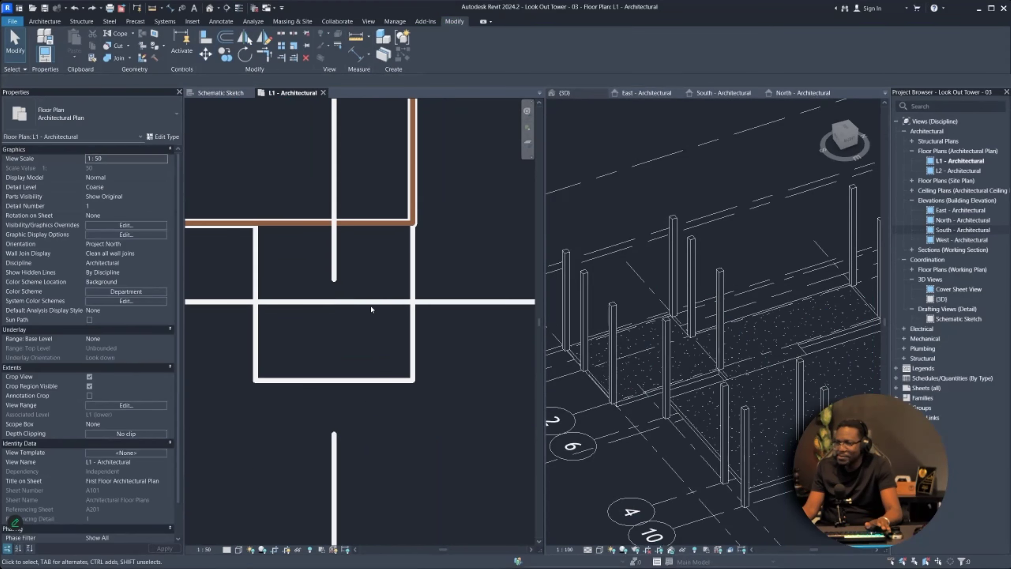
- Shift grid line 10 with its corner column outward so the column's inner face lines up with the brown vertical edge
{"action": "scroll", "coordinate": [367, 342], "scroll_direction": "up", "scroll_amount": 6}
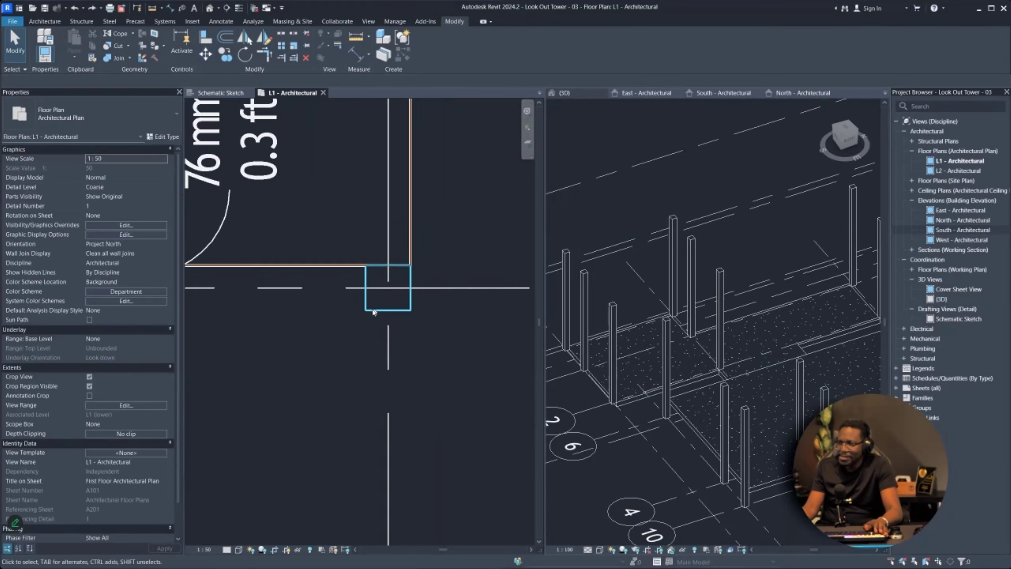
{"action": "scroll", "coordinate": [367, 342], "scroll_direction": "down", "scroll_amount": 5}
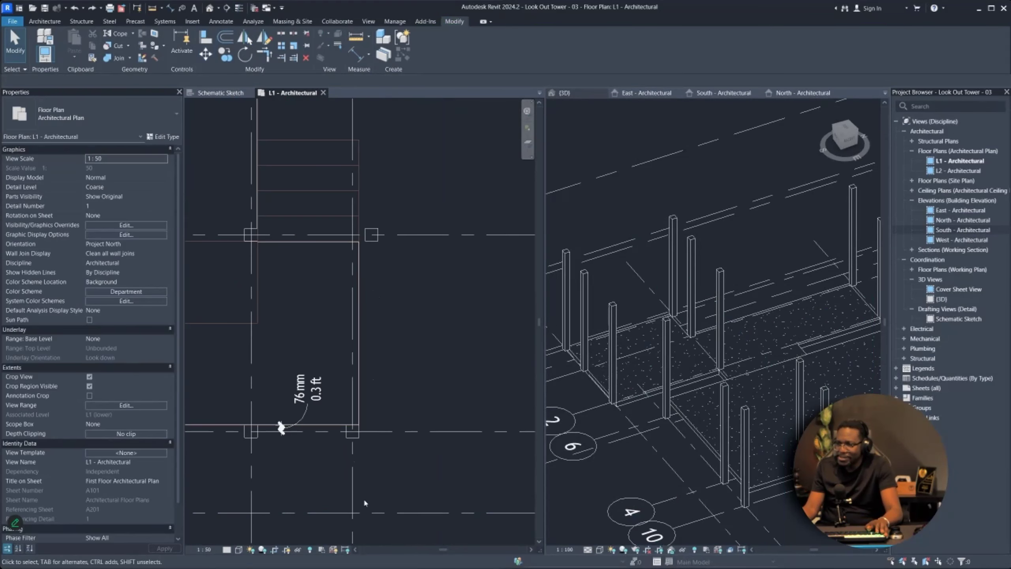
{"action": "scroll", "coordinate": [365, 492], "scroll_direction": "up", "scroll_amount": 8}
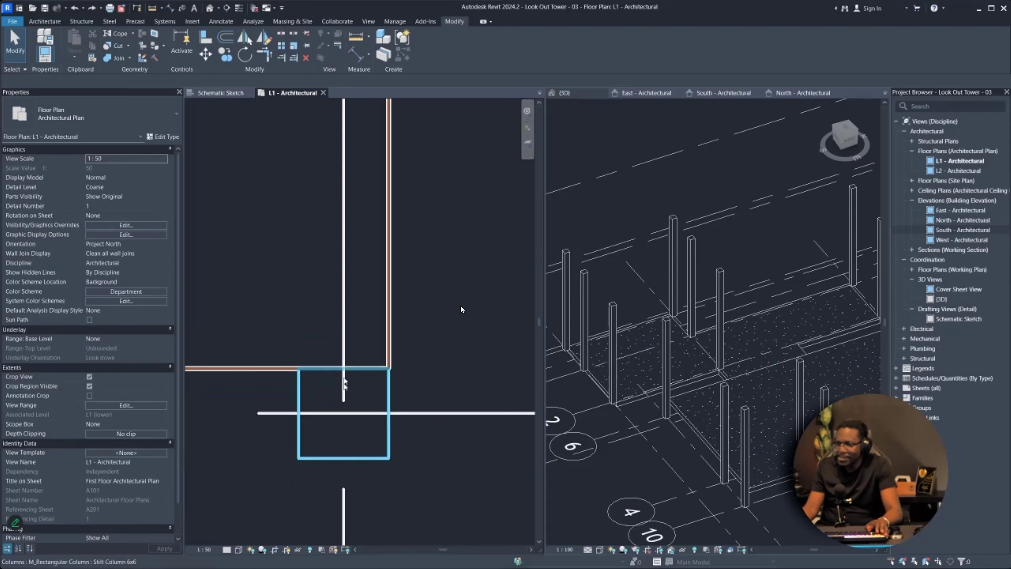
{"action": "left_click", "coordinate": [344, 333]}
{"action": "left_click_drag", "start_coordinate": [343, 326], "coordinate": [432, 326], "text": "ctrl"}
{"action": "middle_click_drag", "start_coordinate": [433, 326], "coordinate": [325, 319]}
{"action": "scroll", "coordinate": [333, 342], "scroll_direction": "up", "scroll_amount": 3}
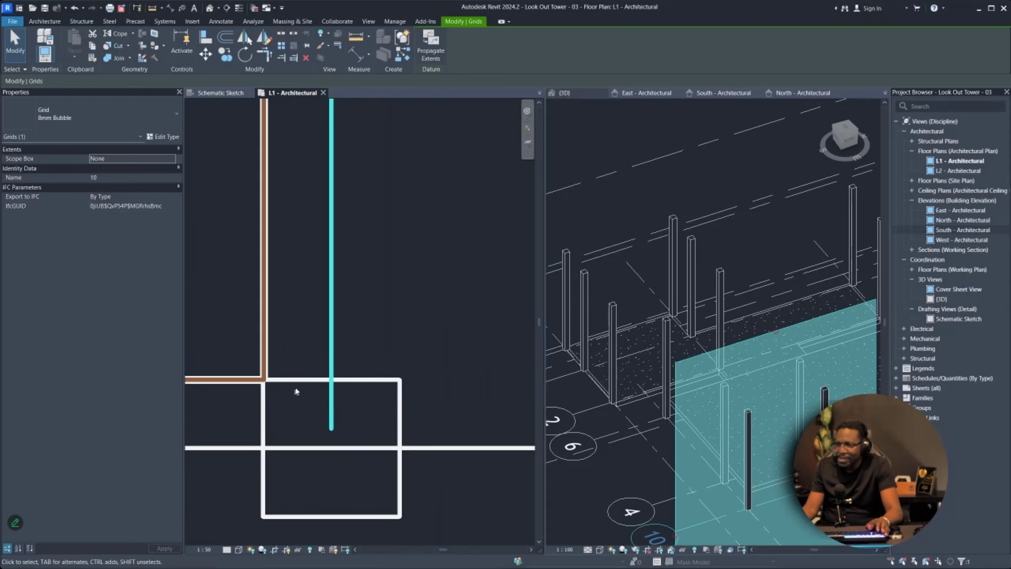
{"action": "mouse_move", "coordinate": [344, 336]}
{"action": "left_mouse_down"}
{"action": "mouse_move", "coordinate": [361, 334]}
{"action": "mouse_move", "coordinate": [337, 338]}
{"action": "left_mouse_up"}
- Move the other stilt column, further up beside the brown edge, so that its centre lies on grid line 10
{"action": "scroll", "coordinate": [468, 300], "scroll_direction": "up", "scroll_amount": 5}
{"action": "middle_click_drag", "start_coordinate": [328, 164], "coordinate": [321, 290]}
{"action": "scroll", "coordinate": [326, 288], "scroll_direction": "up", "scroll_amount": 6}
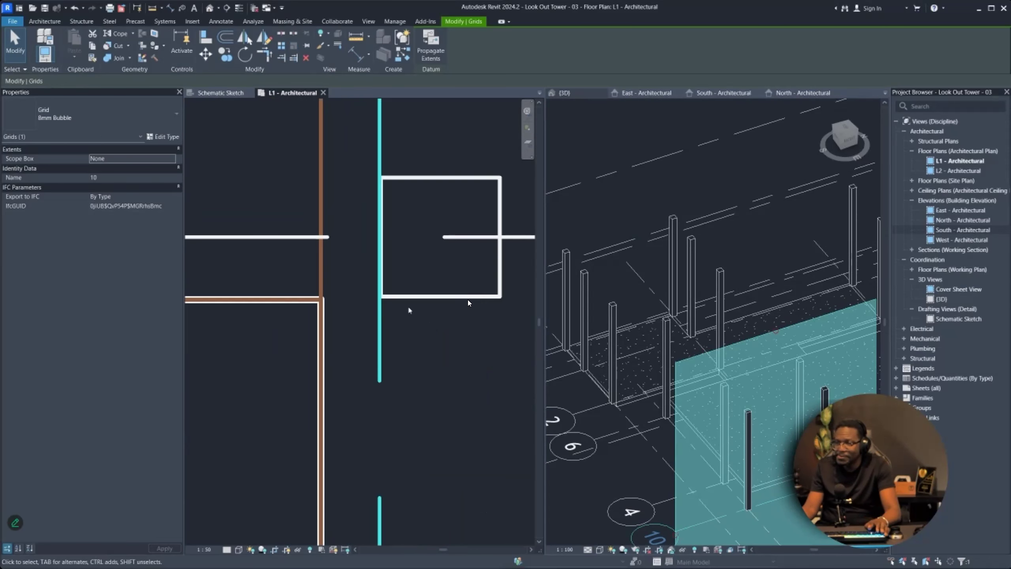
{"action": "left_click", "coordinate": [410, 296]}
{"action": "key", "text": "m"}
{"action": "key", "text": "v"}
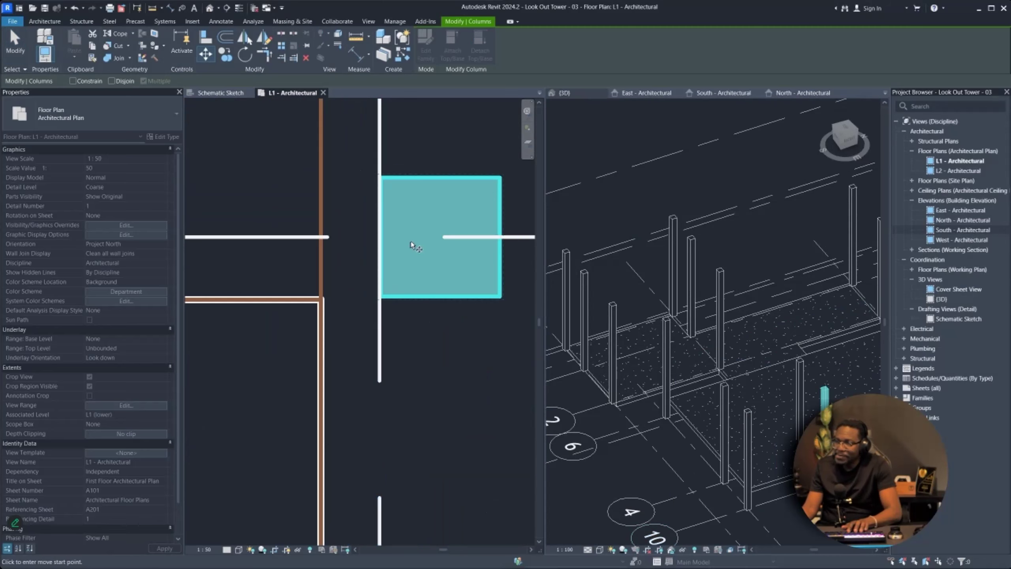
{"action": "left_click", "coordinate": [443, 237]}
{"action": "left_click", "coordinate": [380, 237]}
{"action": "scroll", "coordinate": [372, 237], "scroll_direction": "up", "scroll_amount": 2}
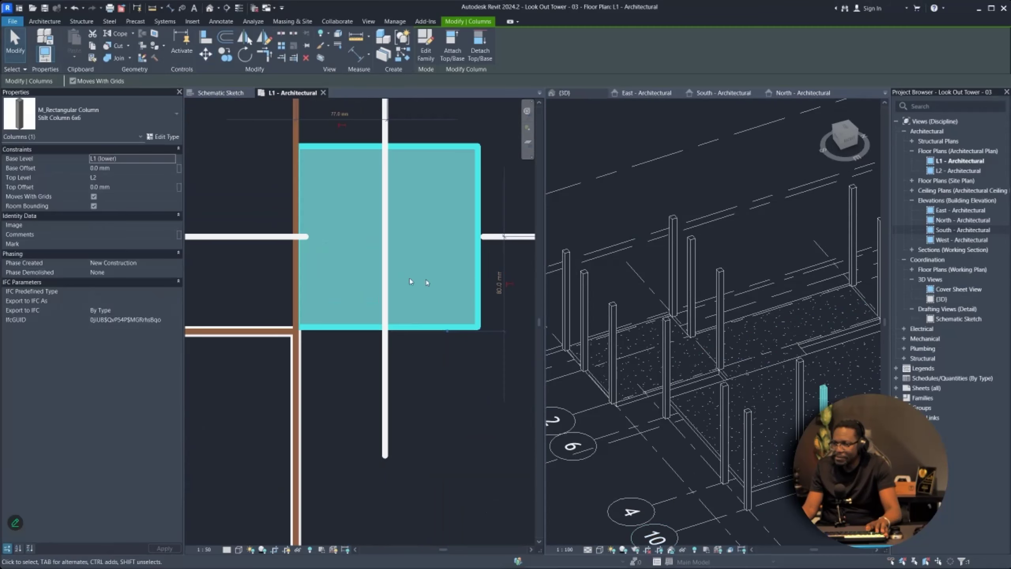
{"action": "scroll", "coordinate": [383, 252], "scroll_direction": "down", "scroll_amount": 3}
{"action": "scroll", "coordinate": [351, 147], "scroll_direction": "up", "scroll_amount": 4}
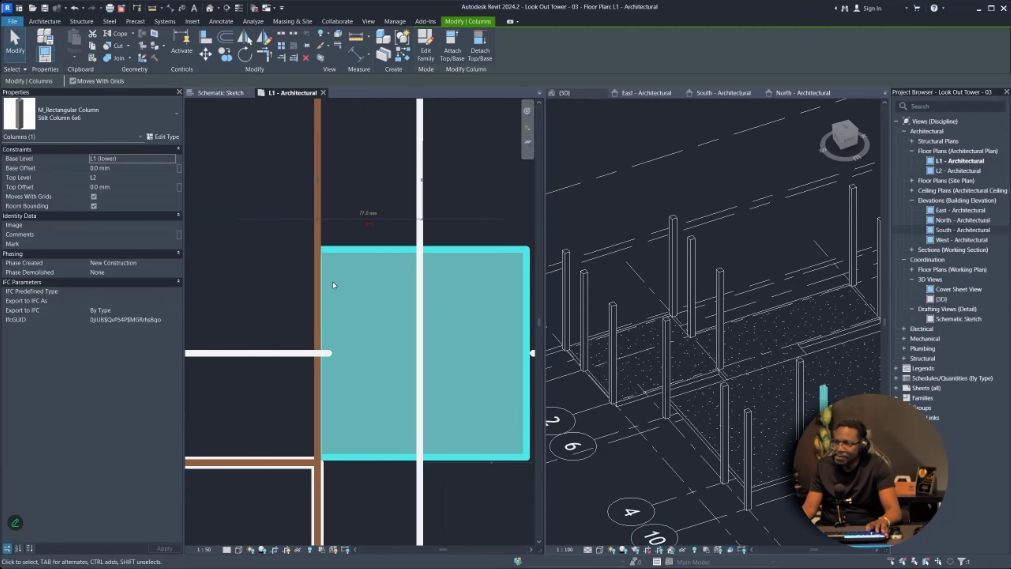
- Display the plan with thin lines to examine the fit between the moved column and the brown edge
{"action": "key", "text": "Escape"}
{"action": "left_click", "coordinate": [339, 459]}
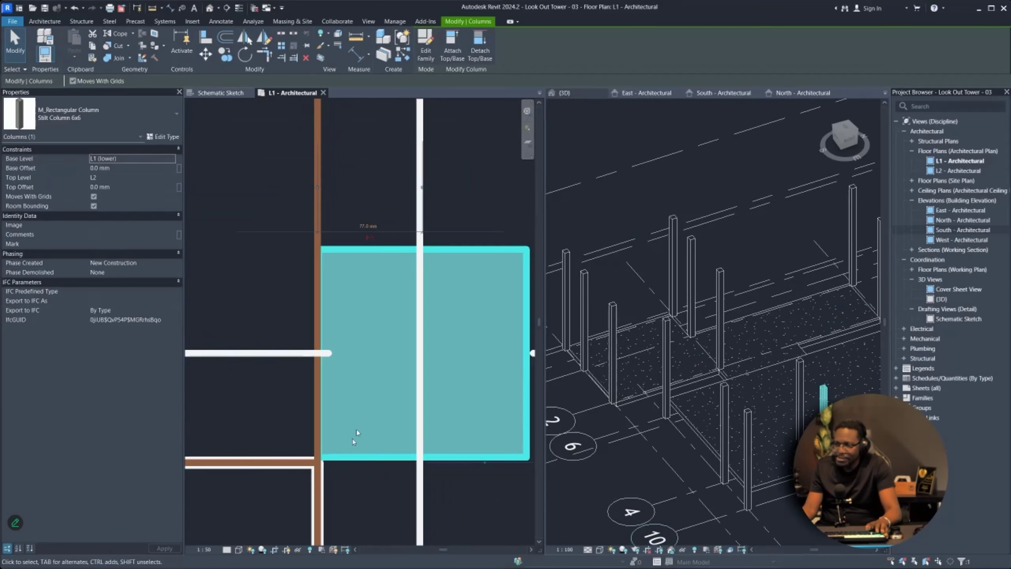
{"action": "key", "text": "Escape"}
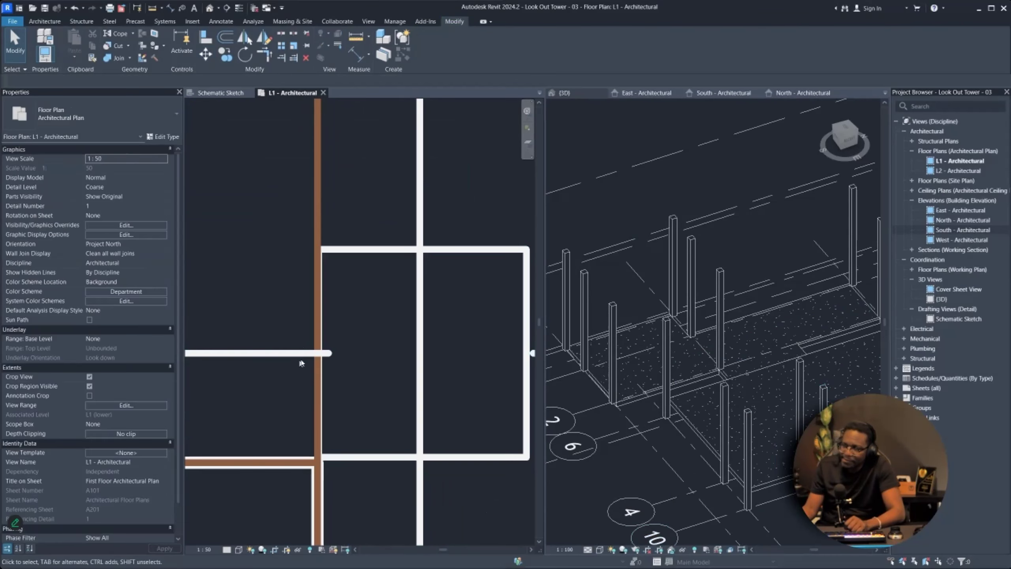
{"action": "scroll", "coordinate": [322, 467], "scroll_direction": "up", "scroll_amount": 3}
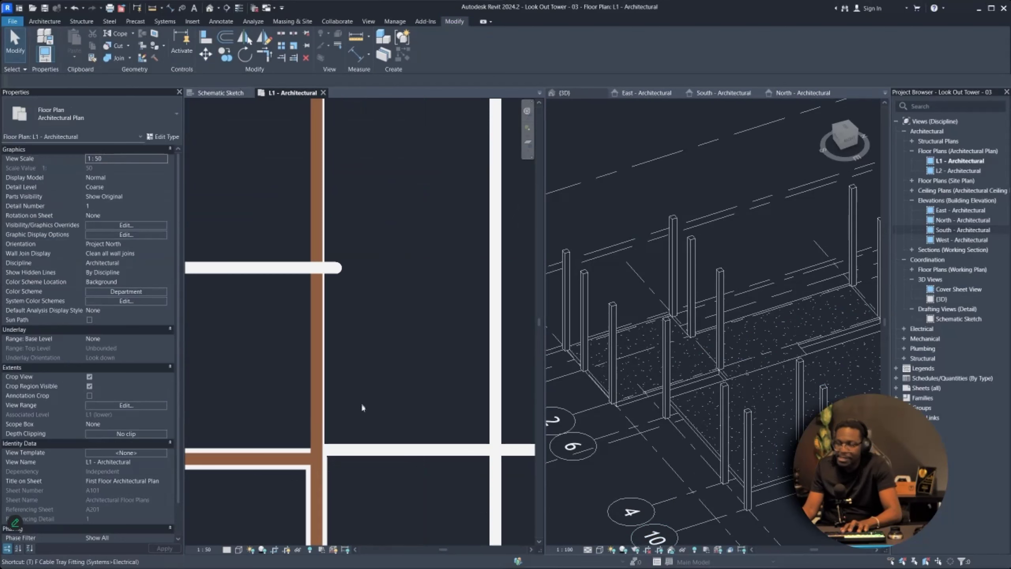
{"action": "key", "text": "t"}
{"action": "key", "text": "l"}
{"action": "scroll", "coordinate": [343, 459], "scroll_direction": "up", "scroll_amount": 2}
{"action": "scroll", "coordinate": [336, 356], "scroll_direction": "down", "scroll_amount": 3}
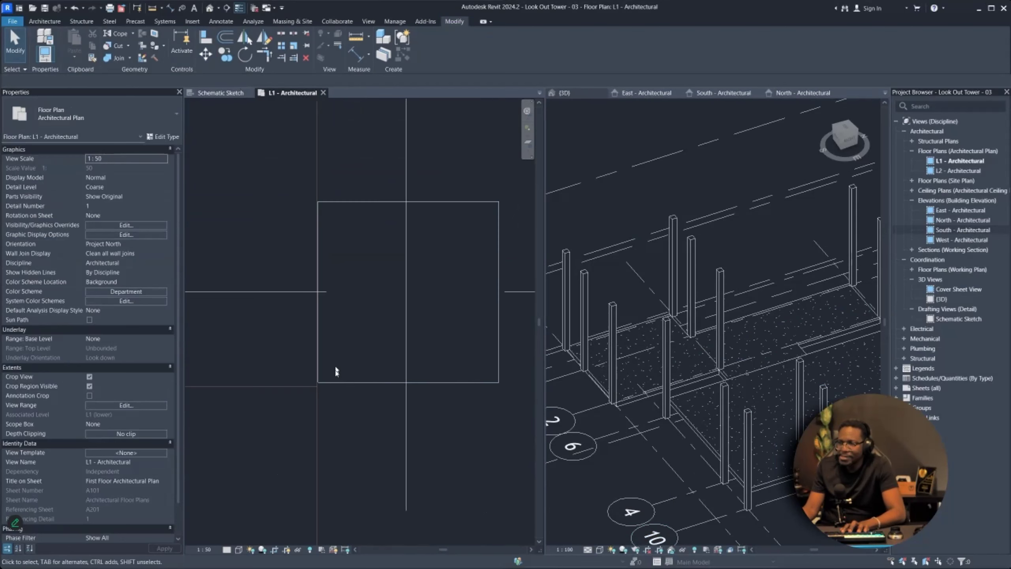
- Set the distance between grid line 10 and the adjacent vertical edge to 76.2 mm
{"action": "left_click", "coordinate": [406, 414]}
{"action": "scroll", "coordinate": [362, 167], "scroll_direction": "down", "scroll_amount": 2}
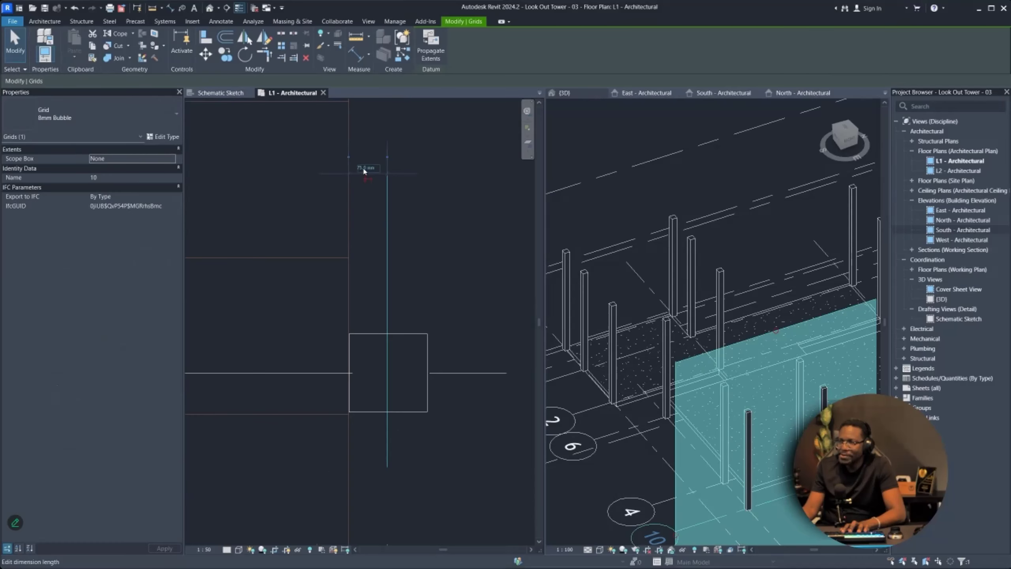
{"action": "left_click", "coordinate": [364, 167]}
{"action": "type", "text": "76.2"}
{"action": "key", "text": "Return"}
{"action": "scroll", "coordinate": [390, 379], "scroll_direction": "up", "scroll_amount": 3}
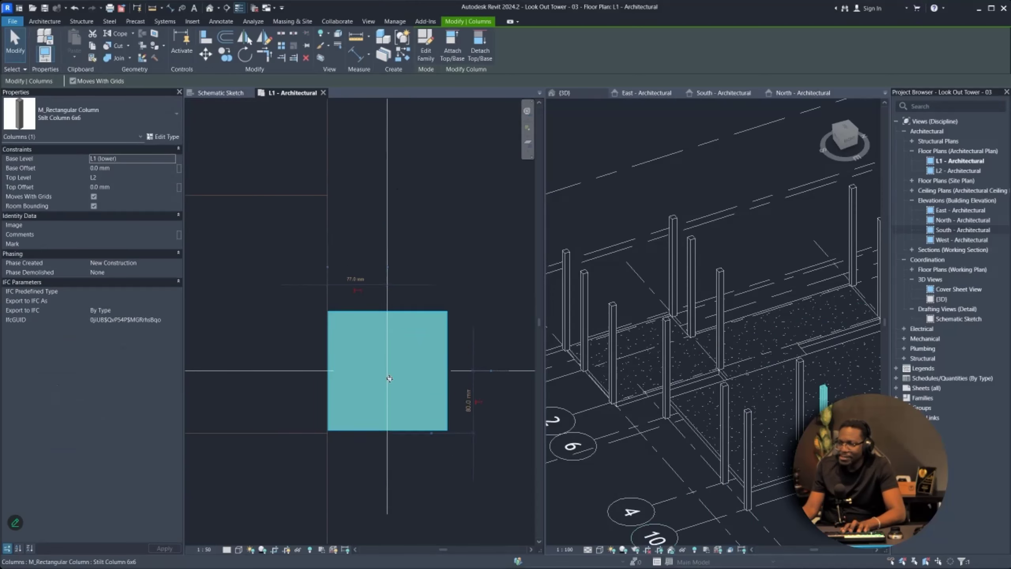
- Pull the upper stilt column off grid line 10 and move its centre precisely onto the intersection with the horizontal grid line
{"action": "key", "text": "Escape"}
{"action": "left_click", "coordinate": [406, 278]}
{"action": "left_click_drag", "start_coordinate": [406, 277], "coordinate": [475, 141]}
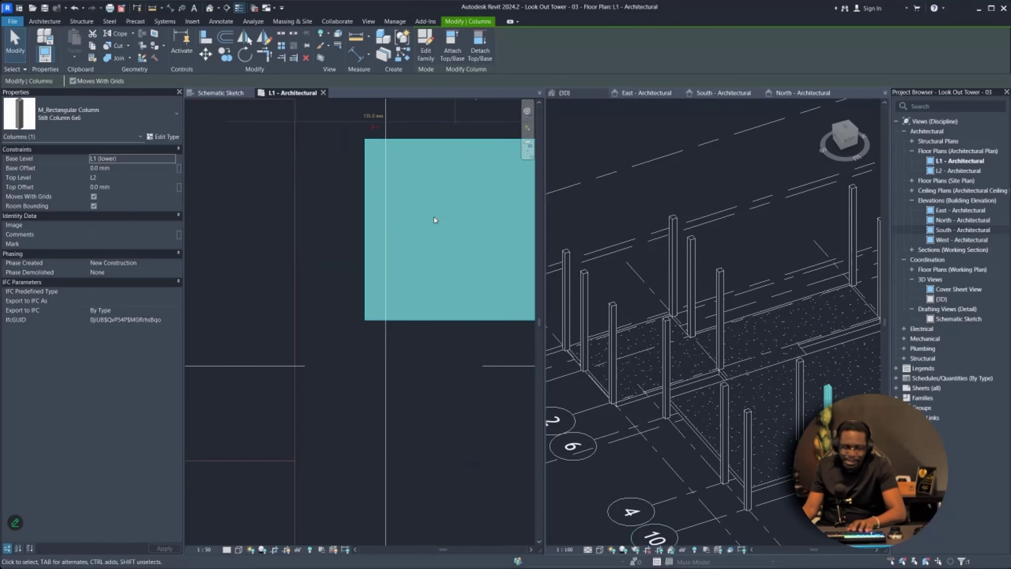
{"action": "key", "text": "m"}
{"action": "key", "text": "v"}
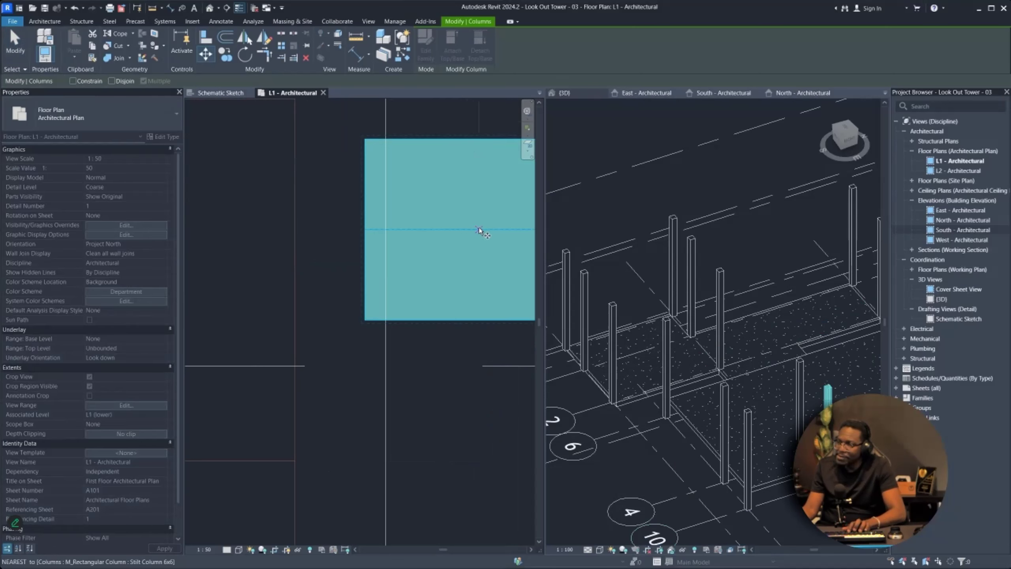
{"action": "scroll", "coordinate": [486, 230], "scroll_direction": "down", "scroll_amount": 2}
{"action": "left_click", "coordinate": [464, 230]}
{"action": "left_click", "coordinate": [419, 319]}
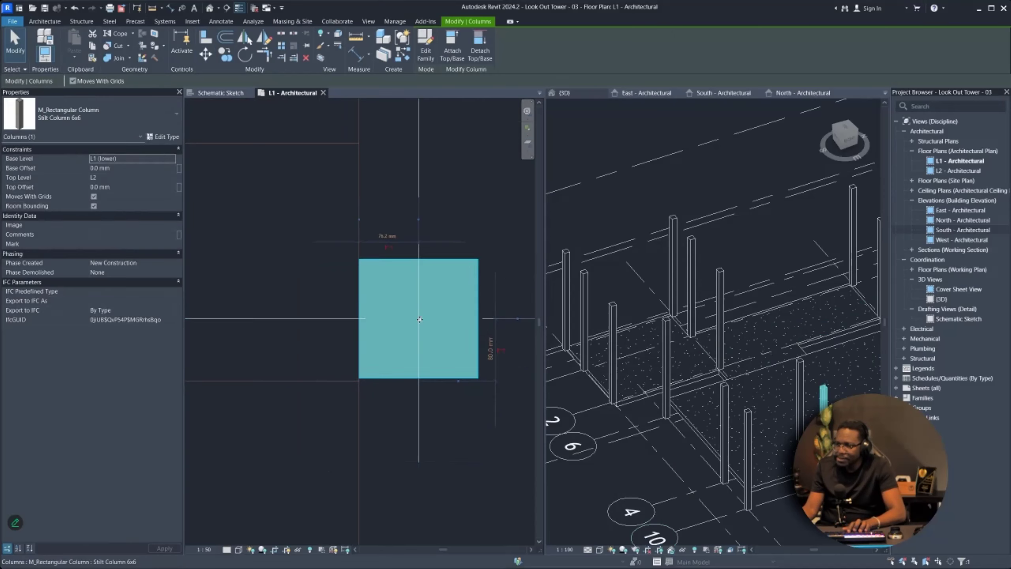
{"action": "scroll", "coordinate": [357, 380], "scroll_direction": "up", "scroll_amount": 4}
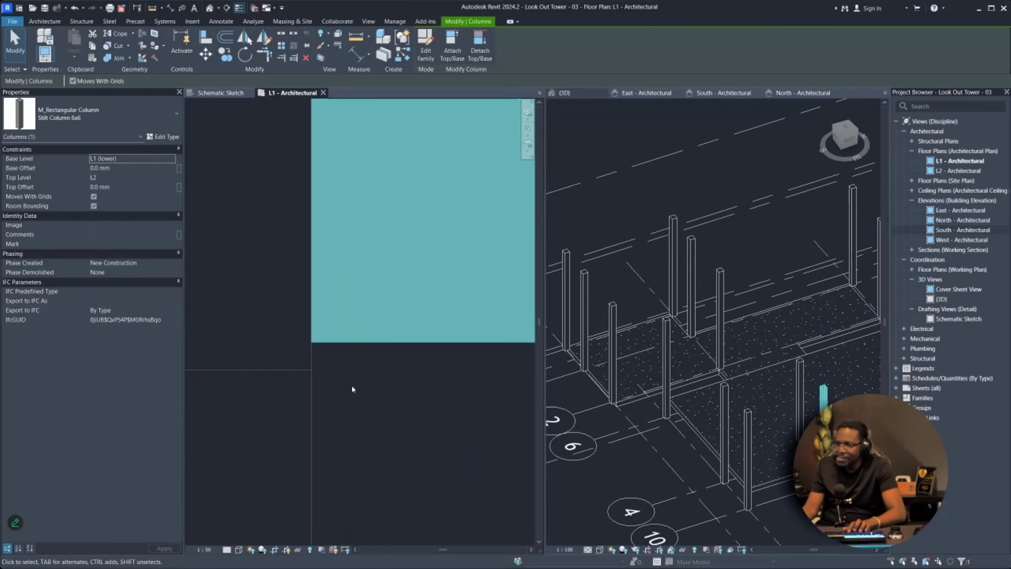
{"action": "left_click", "coordinate": [350, 384]}
{"action": "scroll", "coordinate": [298, 319], "scroll_direction": "down", "scroll_amount": 2}
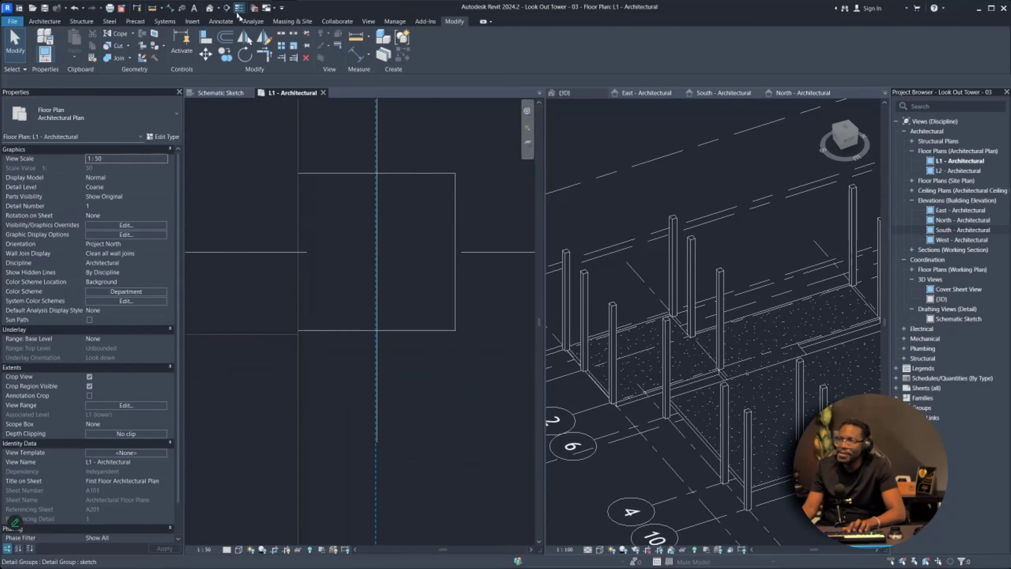
- Examine how the stilt columns meet the platform edges and grid lines, comparing the plan with and without thin lines
{"action": "scroll", "coordinate": [353, 272], "scroll_direction": "down", "scroll_amount": 5}
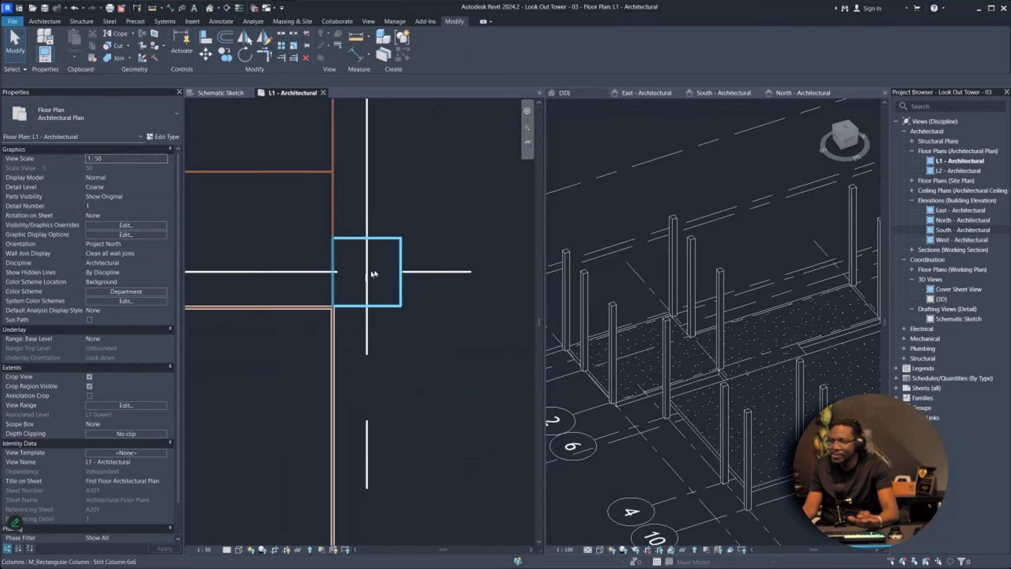
{"action": "scroll", "coordinate": [394, 275], "scroll_direction": "up", "scroll_amount": 5}
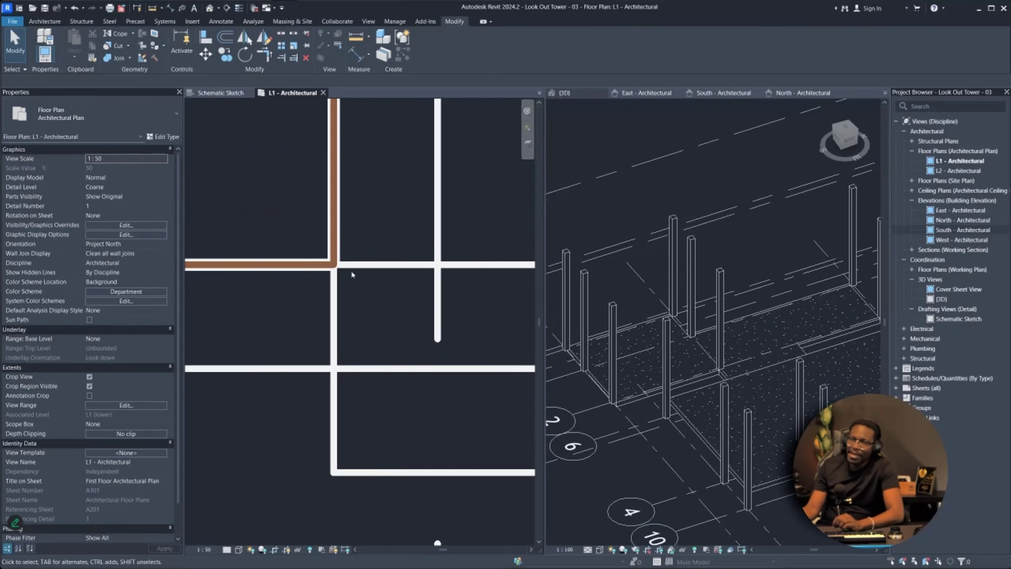
{"action": "scroll", "coordinate": [351, 272], "scroll_direction": "up", "scroll_amount": 1}
{"action": "left_click", "coordinate": [239, 9]}
{"action": "left_click", "coordinate": [238, 9]}
{"action": "scroll", "coordinate": [378, 295], "scroll_direction": "down", "scroll_amount": 5}
{"action": "middle_click_drag", "start_coordinate": [322, 410], "coordinate": [476, 405]}
{"action": "scroll", "coordinate": [476, 407], "scroll_direction": "up", "scroll_amount": 1}
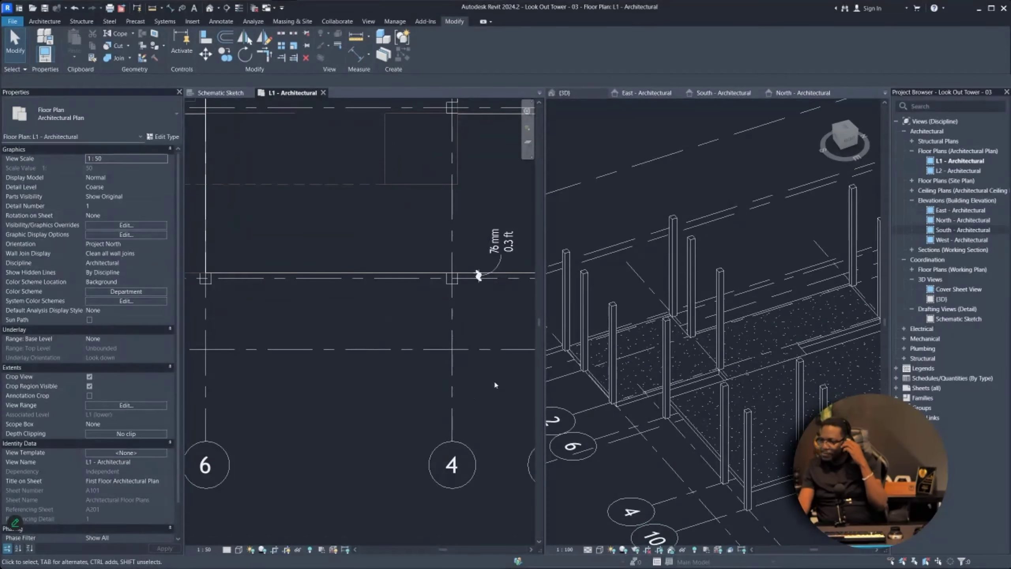
{"action": "scroll", "coordinate": [494, 380], "scroll_direction": "down", "scroll_amount": 1}
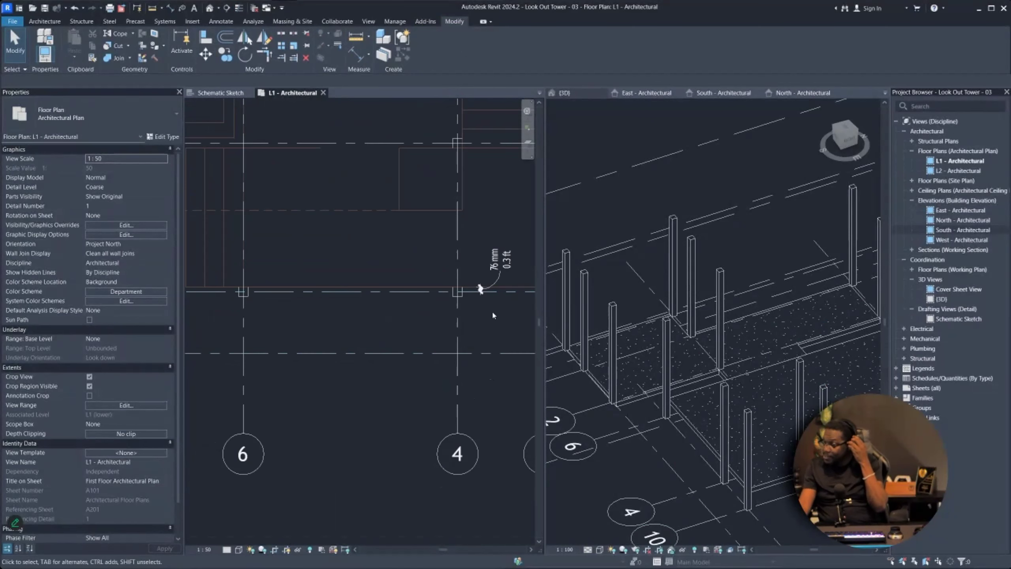
{"action": "scroll", "coordinate": [359, 327], "scroll_direction": "down", "scroll_amount": 3}
{"action": "middle_click_drag", "start_coordinate": [360, 326], "coordinate": [437, 341]}
{"action": "scroll", "coordinate": [318, 302], "scroll_direction": "up", "scroll_amount": 4}
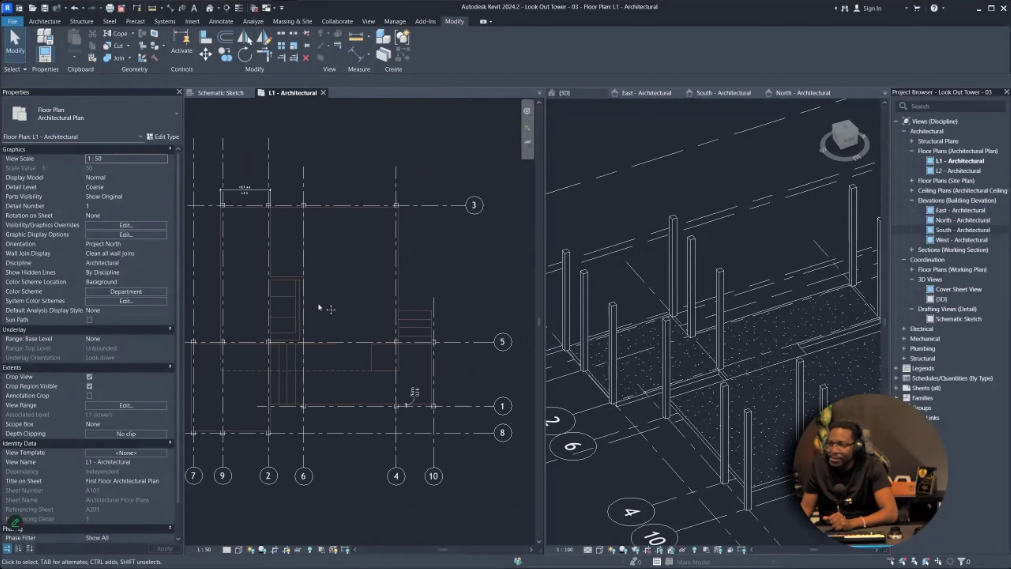
- Extend the bubble end of horizontal grid line 3 so it lines up with the bubbles of grid lines 5, 1 and 8
{"action": "left_click", "coordinate": [381, 159]}
{"action": "left_click", "coordinate": [381, 151]}
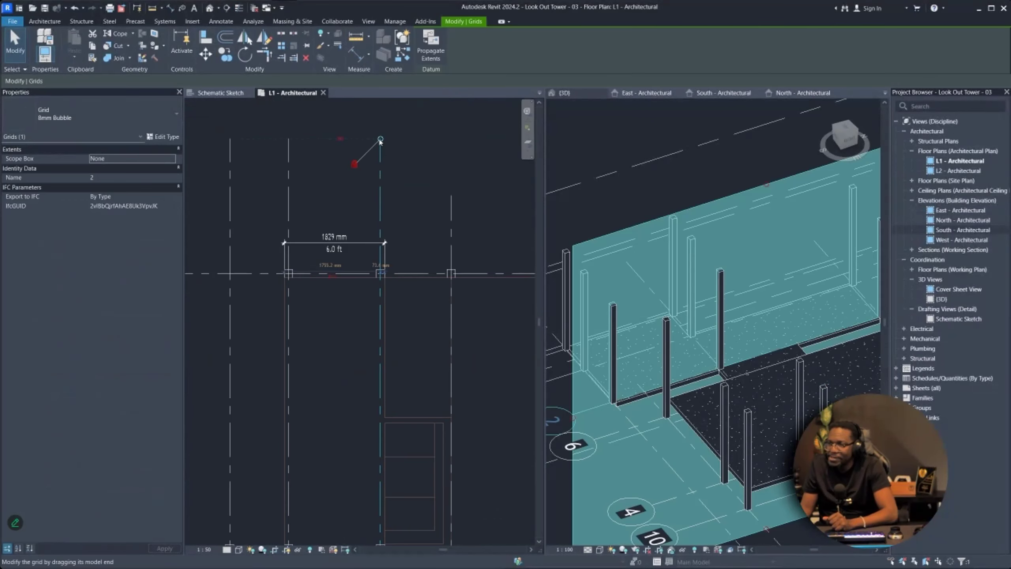
{"action": "scroll", "coordinate": [266, 239], "scroll_direction": "down", "scroll_amount": 4}
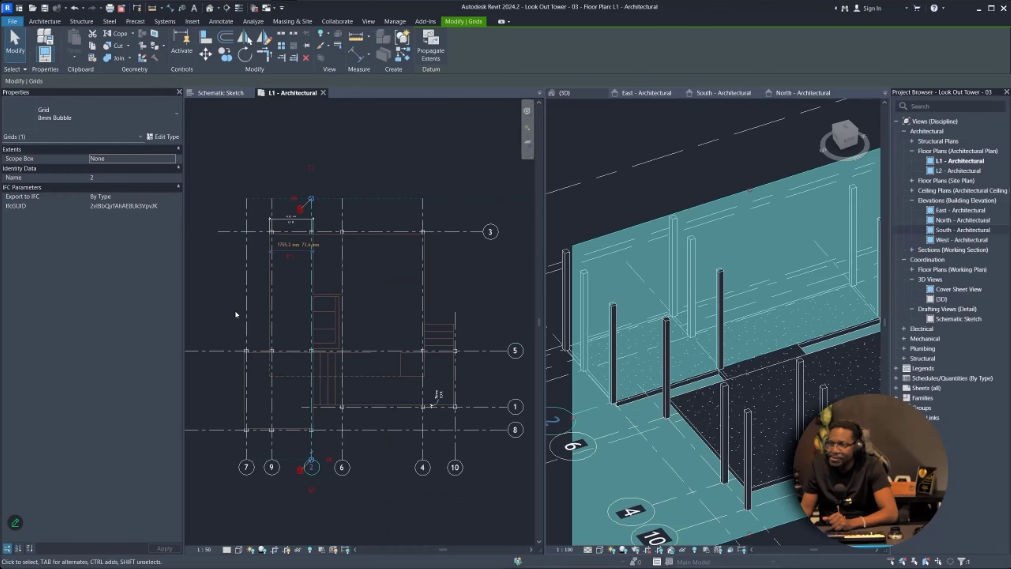
{"action": "middle_click_drag", "start_coordinate": [495, 353], "coordinate": [440, 259]}
{"action": "scroll", "coordinate": [440, 259], "scroll_direction": "up", "scroll_amount": 2}
{"action": "scroll", "coordinate": [441, 259], "scroll_direction": "down", "scroll_amount": 2}
{"action": "left_click", "coordinate": [422, 138]}
{"action": "left_click_drag", "start_coordinate": [428, 138], "coordinate": [454, 139]}
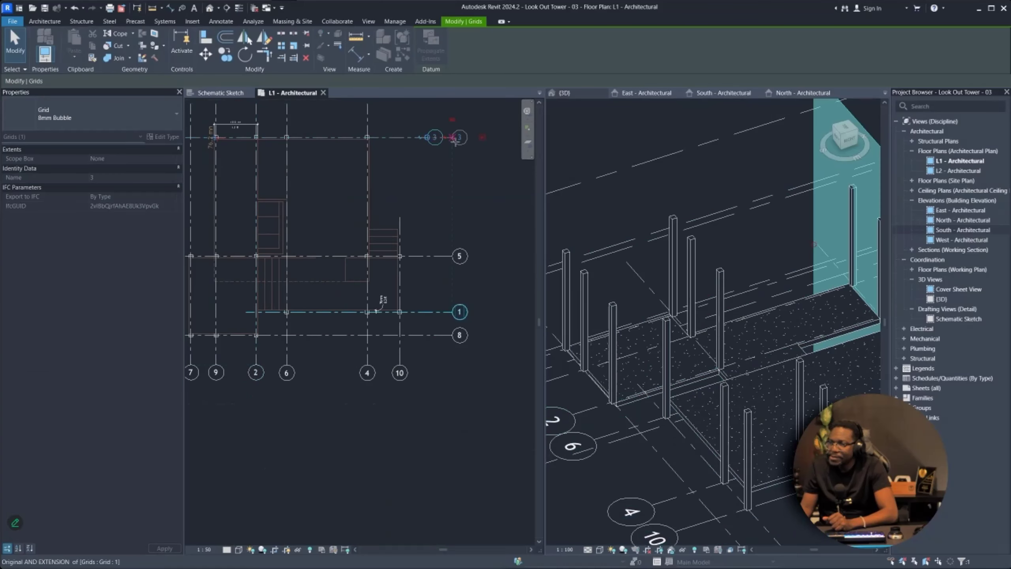
{"action": "left_click", "coordinate": [471, 142]}
{"action": "scroll", "coordinate": [463, 129], "scroll_direction": "up", "scroll_amount": 1}
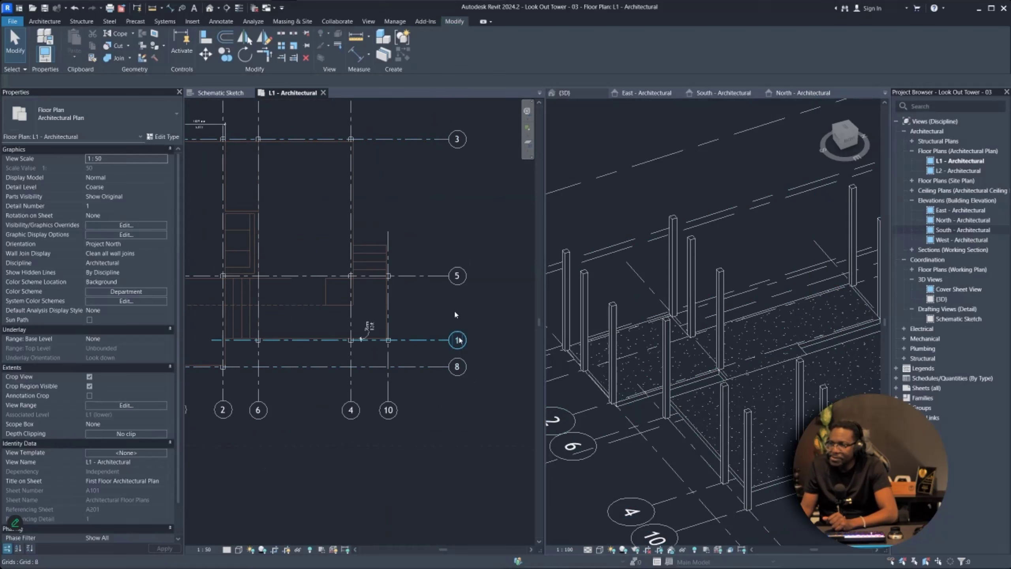
- Rename the horizontal grid lines 3 and 5 as A and B
{"action": "left_click", "coordinate": [456, 139]}
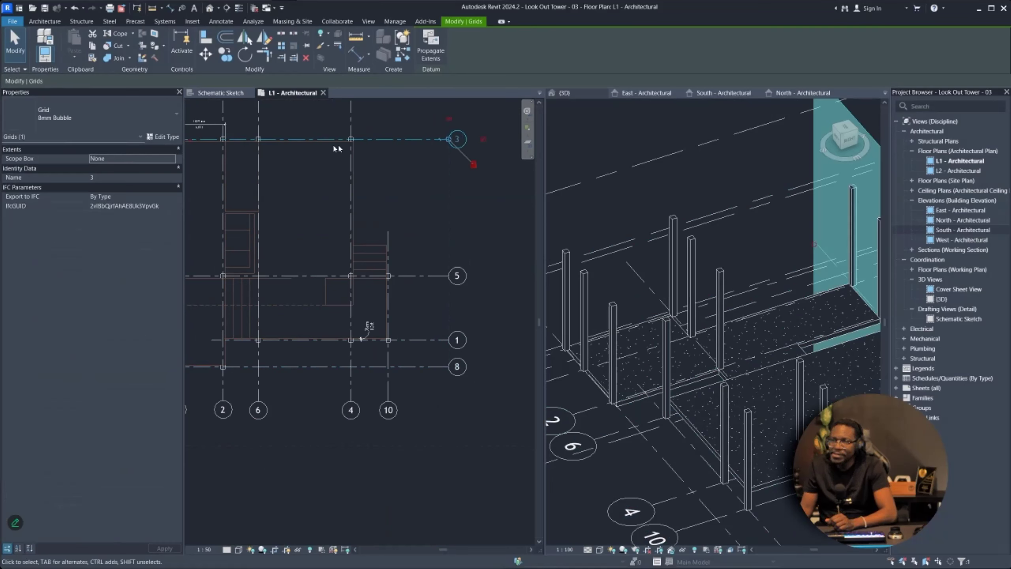
{"action": "left_click", "coordinate": [457, 139]}
{"action": "type", "text": "A"}
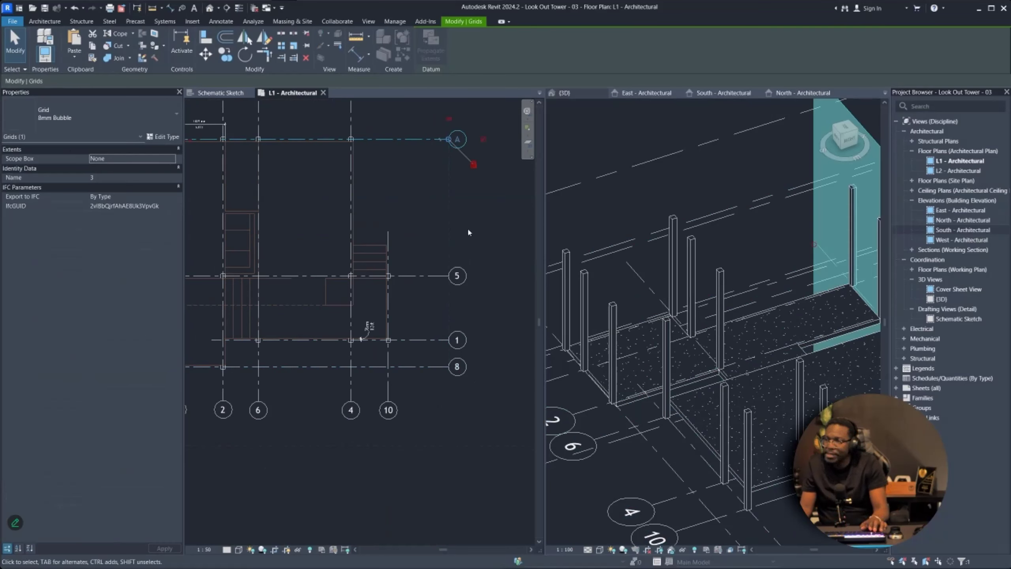
{"action": "left_click", "coordinate": [469, 230]}
{"action": "double_click", "coordinate": [457, 275]}
{"action": "type", "text": "B"}
- Rename the horizontal grid lines 1 and 8 as C and D
{"action": "double_click", "coordinate": [457, 340]}
{"action": "type", "text": "C"}
{"action": "left_click", "coordinate": [469, 397]}
{"action": "scroll", "coordinate": [452, 370], "scroll_direction": "up", "scroll_amount": 2}
{"action": "double_click", "coordinate": [458, 362]}
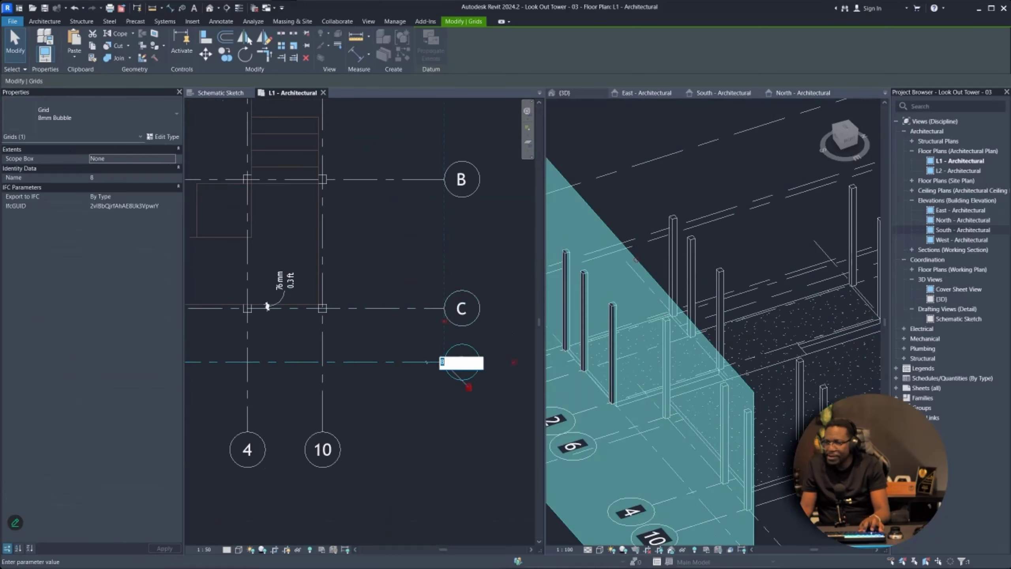
{"action": "type", "text": "D"}
{"action": "key", "text": "Return"}
- Rename the vertical grid line 10 as 1
{"action": "scroll", "coordinate": [440, 358], "scroll_direction": "down", "scroll_amount": 5}
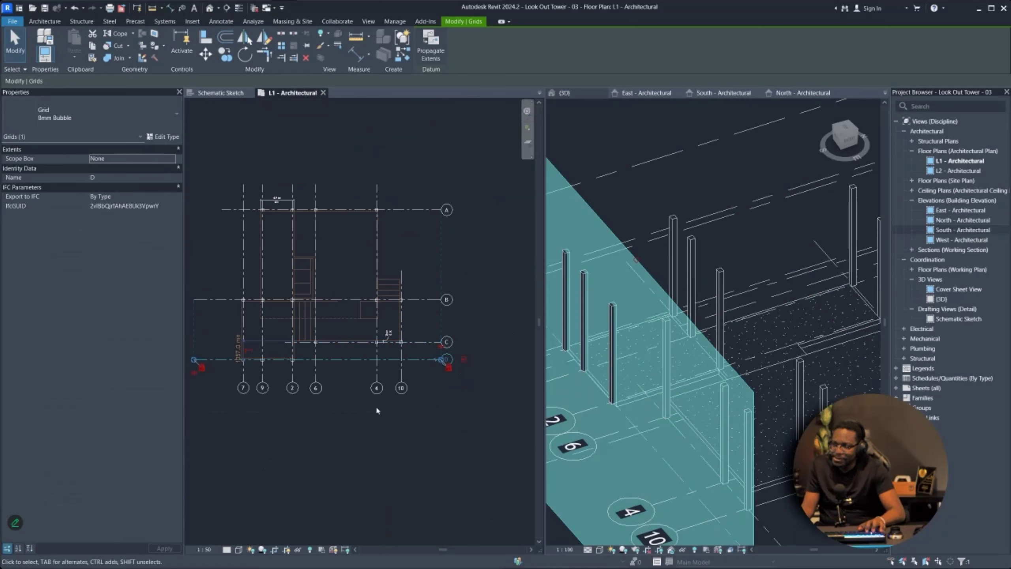
{"action": "scroll", "coordinate": [381, 403], "scroll_direction": "up", "scroll_amount": 3}
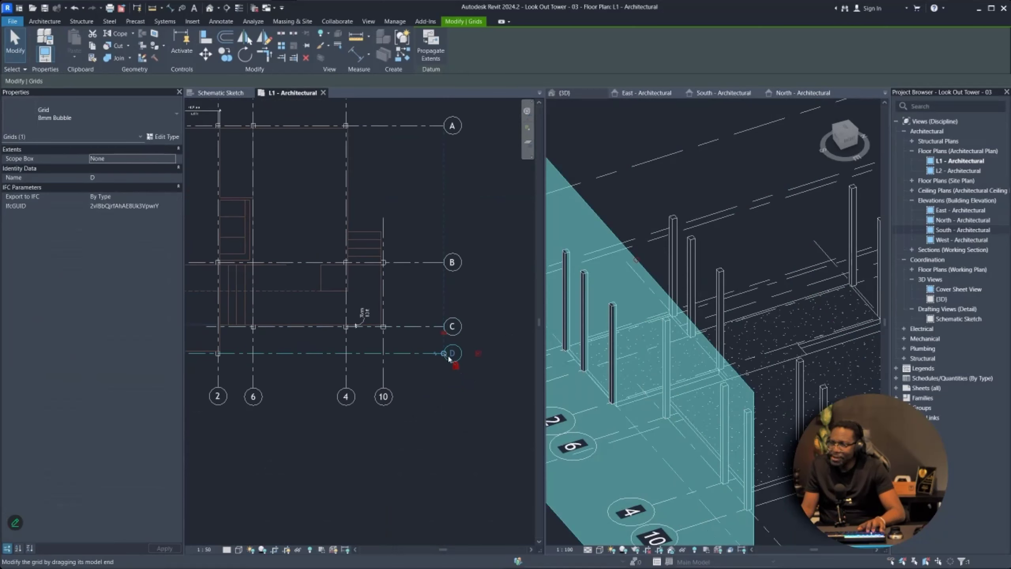
{"action": "scroll", "coordinate": [454, 351], "scroll_direction": "down", "scroll_amount": 3}
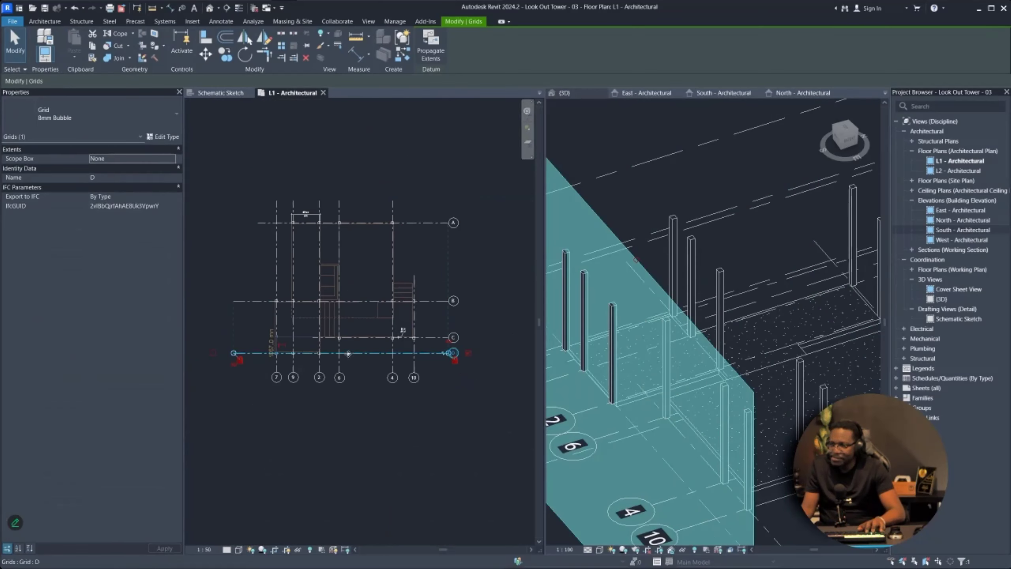
{"action": "scroll", "coordinate": [246, 375], "scroll_direction": "up", "scroll_amount": 2}
{"action": "double_click", "coordinate": [444, 385]}
{"action": "type", "text": "1"}
- Try to rename the vertical grid line 4 as 2
{"action": "double_click", "coordinate": [413, 385]}
{"action": "type", "text": "2"}
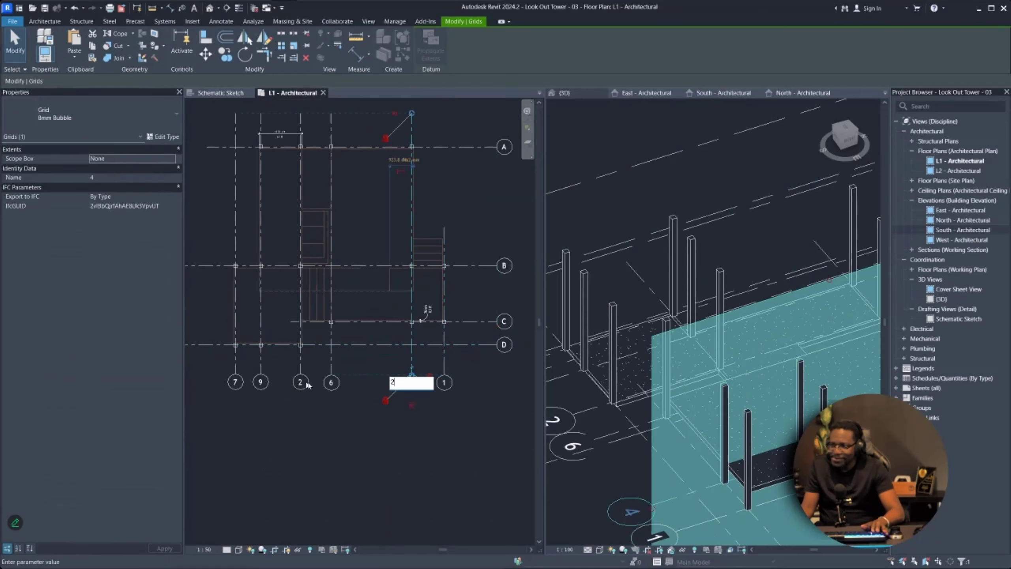
{"action": "left_click", "coordinate": [332, 384]}
{"action": "left_click_drag", "start_coordinate": [895, 472], "coordinate": [637, 285]}
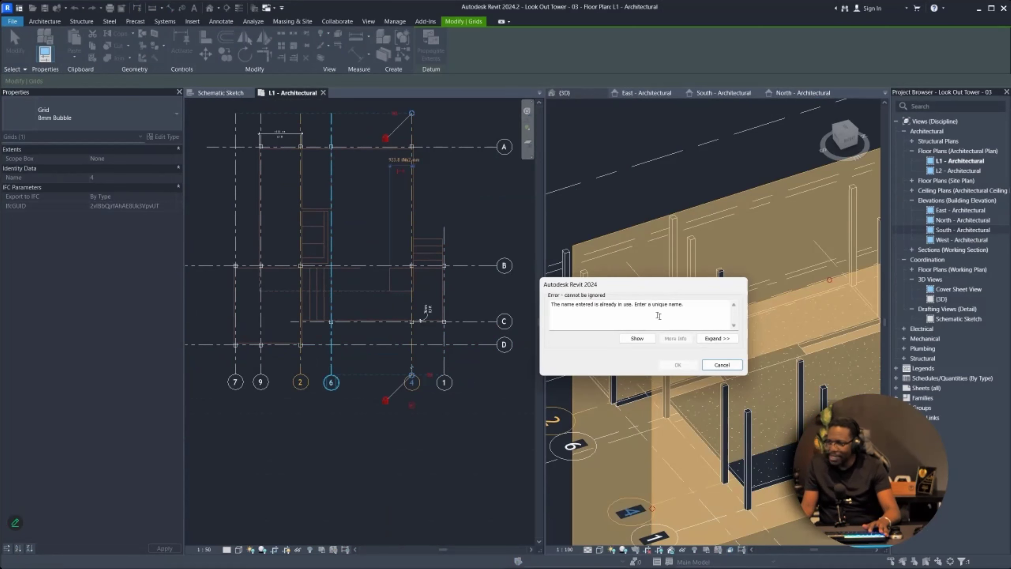
{"action": "left_click", "coordinate": [709, 365]}
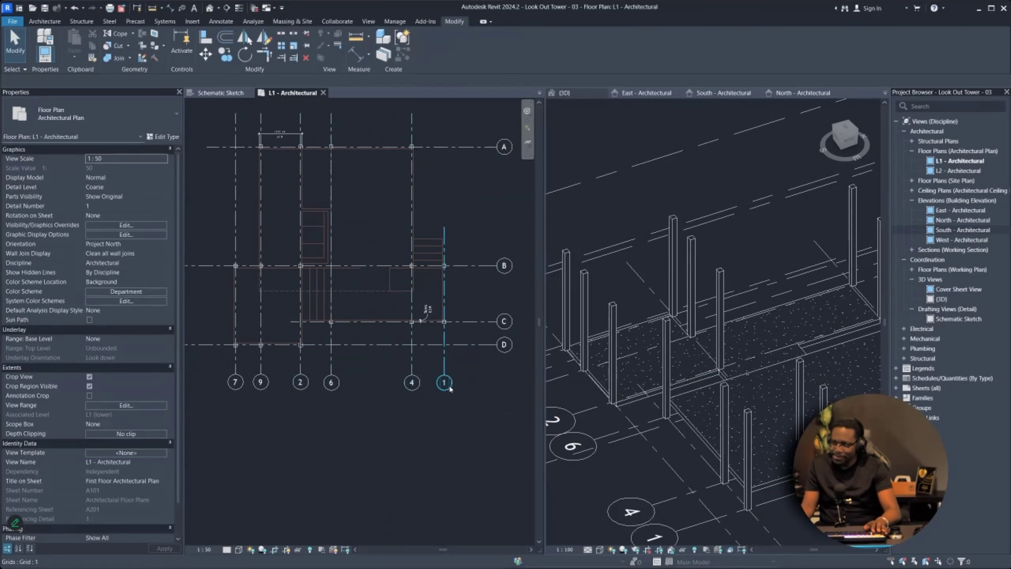
- Rename the vertical grid lines 6, 9 and 2 as 3, 6 and 5 respectively
{"action": "left_click", "coordinate": [332, 382]}
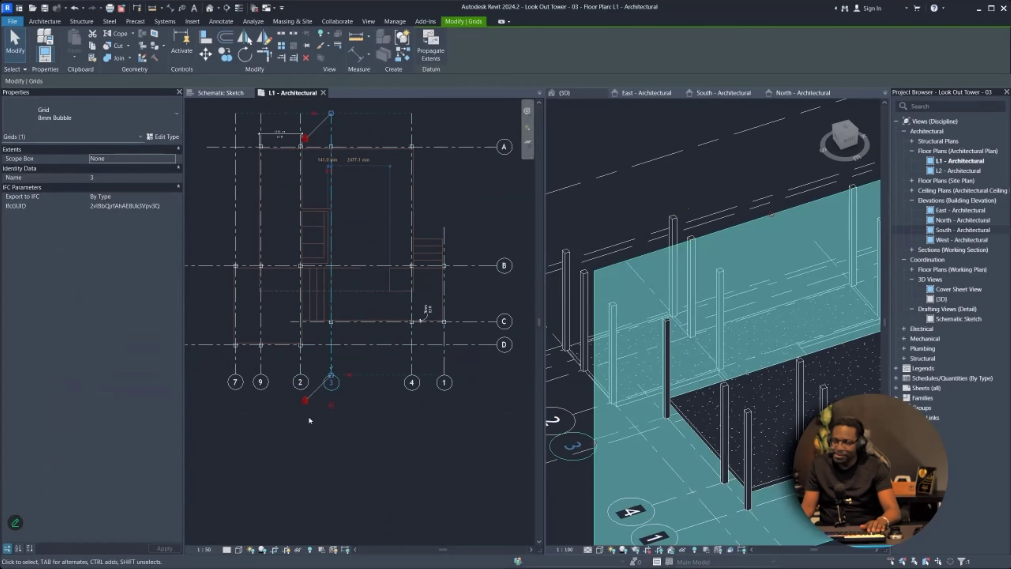
{"action": "left_click", "coordinate": [286, 394]}
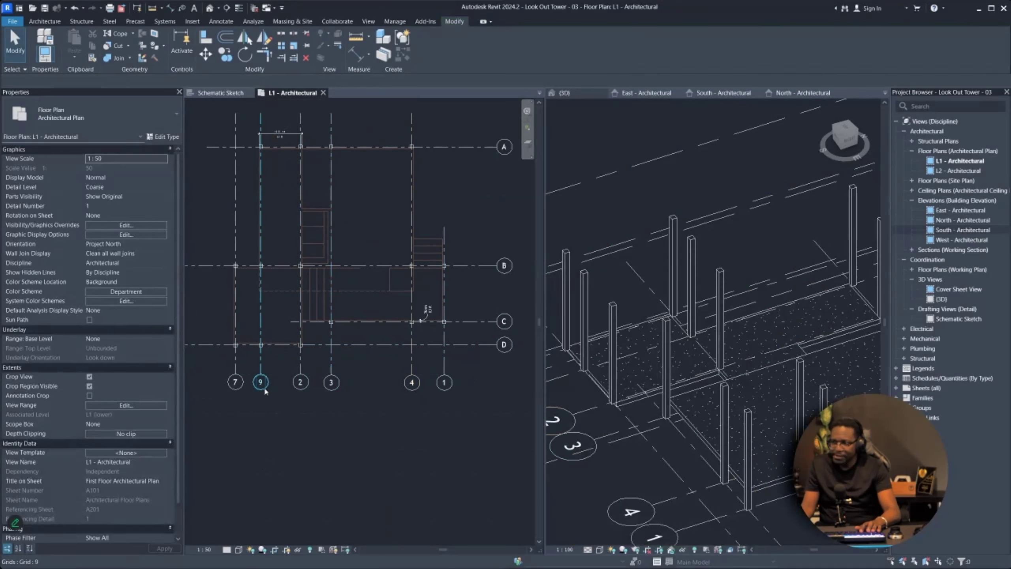
{"action": "double_click", "coordinate": [259, 386]}
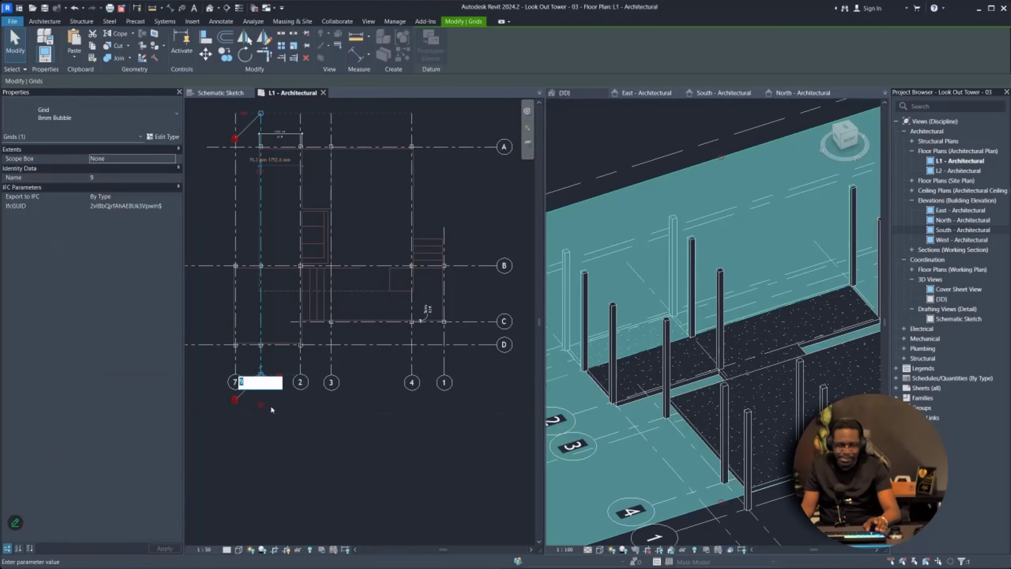
{"action": "type", "text": "6"}
{"action": "key", "text": "Return"}
{"action": "double_click", "coordinate": [301, 383]}
{"action": "type", "text": "5"}
{"action": "key", "text": "Return"}
{"action": "double_click", "coordinate": [331, 383]}
{"action": "type", "text": "4"}
{"action": "key", "text": "Escape"}
{"action": "key", "text": "Escape"}
- Rename the vertical grid line 4, next to grid line 1, as 2
{"action": "scroll", "coordinate": [299, 410], "scroll_direction": "down", "scroll_amount": 3}
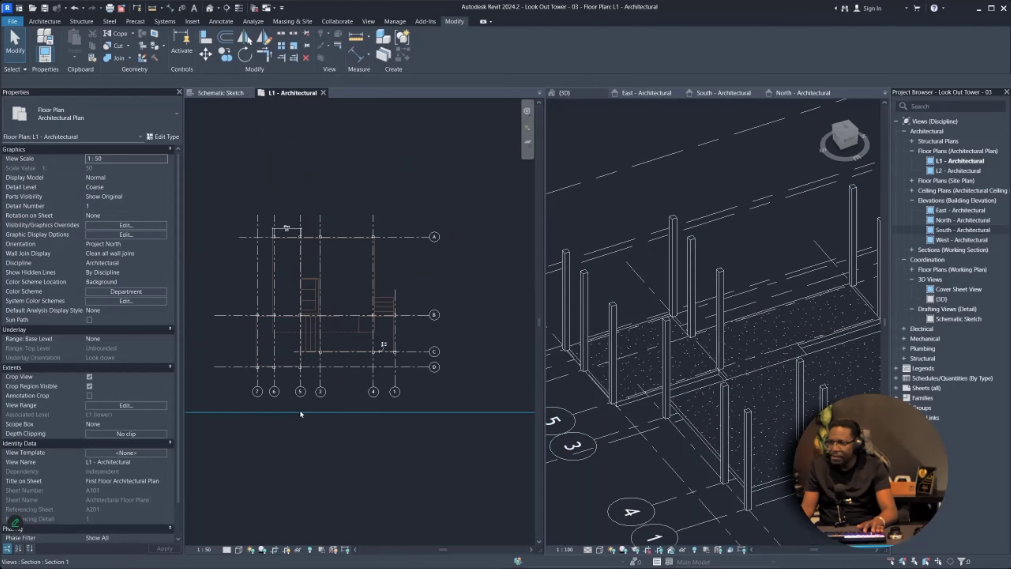
{"action": "scroll", "coordinate": [278, 393], "scroll_direction": "up", "scroll_amount": 4}
{"action": "double_click", "coordinate": [454, 399]}
{"action": "type", "text": "2"}
{"action": "key", "text": "Return"}
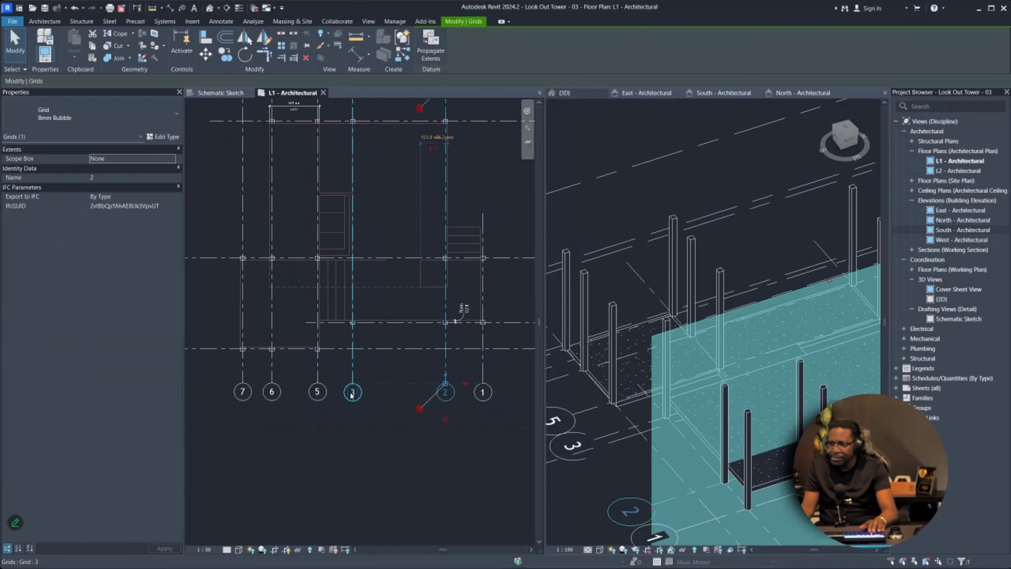
- Rename the vertical grid lines 5, 6 and 7 as 4, 5 and 6 respectively
{"action": "double_click", "coordinate": [317, 392]}
{"action": "type", "text": "4"}
{"action": "key", "text": "Return"}
{"action": "left_click", "coordinate": [271, 392]}
{"action": "type", "text": "5"}
{"action": "key", "text": "Return"}
{"action": "double_click", "coordinate": [243, 392]}
{"action": "type", "text": "6"}
{"action": "key", "text": "Return"}
{"action": "key", "text": "Escape"}
{"action": "scroll", "coordinate": [327, 540], "scroll_direction": "down", "scroll_amount": 3}
{"action": "middle_click_drag", "start_coordinate": [286, 310], "coordinate": [302, 295]}
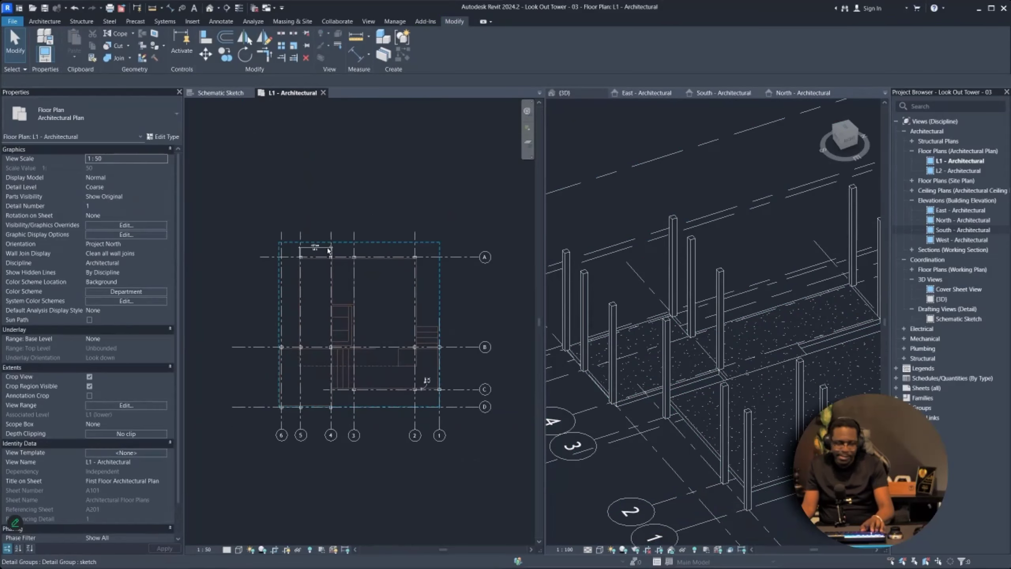
{"action": "scroll", "coordinate": [438, 395], "scroll_direction": "down", "scroll_amount": 1}
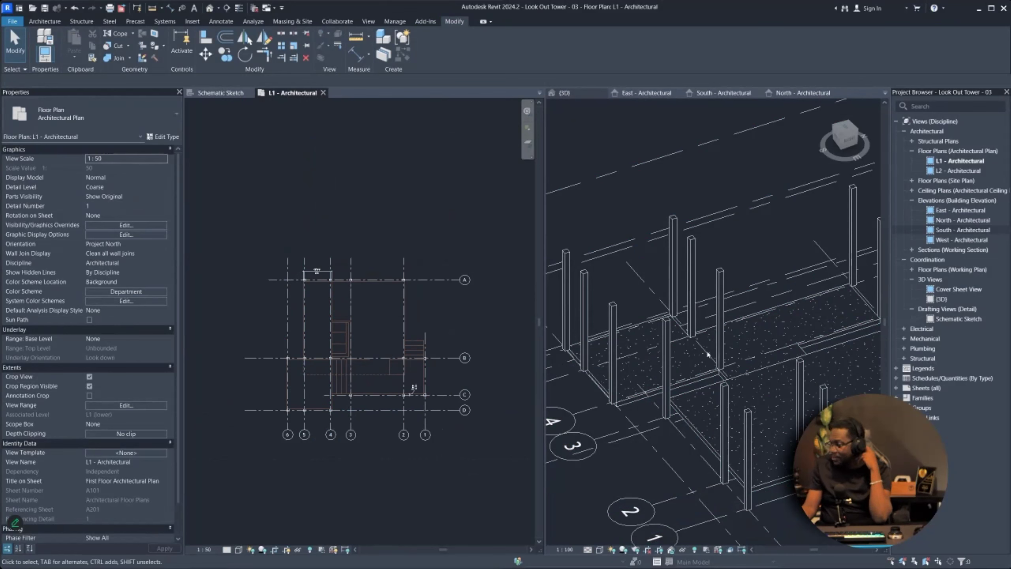
- Examine in the Schematic Sketch how the stilt columns support the lower platform and which dimension gives the platforms' height difference
{"action": "middle_click_drag", "start_coordinate": [731, 320], "coordinate": [721, 303], "text": "shift"}
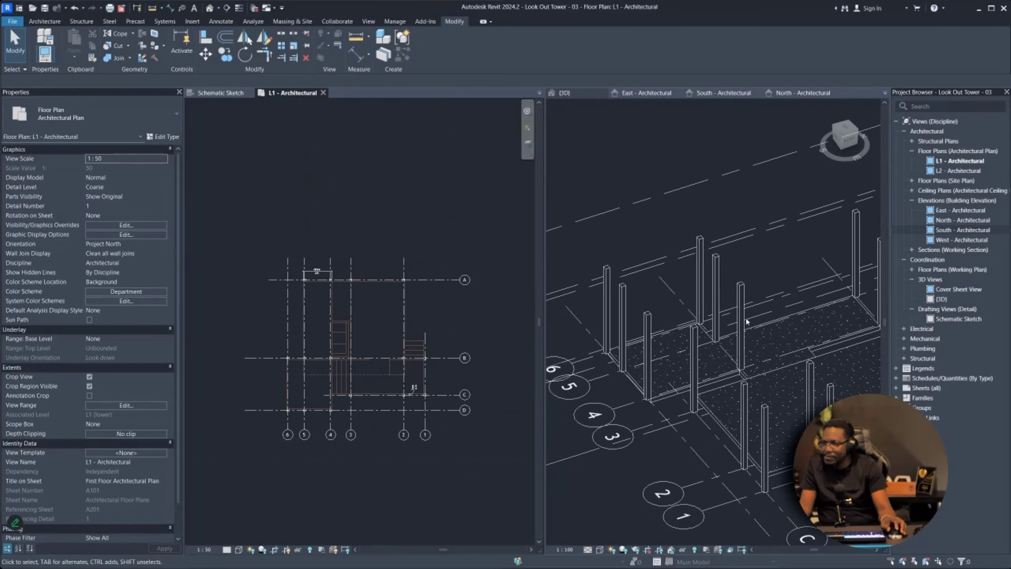
{"action": "left_click", "coordinate": [220, 93]}
{"action": "scroll", "coordinate": [368, 261], "scroll_direction": "up", "scroll_amount": 3}
{"action": "scroll", "coordinate": [375, 271], "scroll_direction": "up", "scroll_amount": 3}
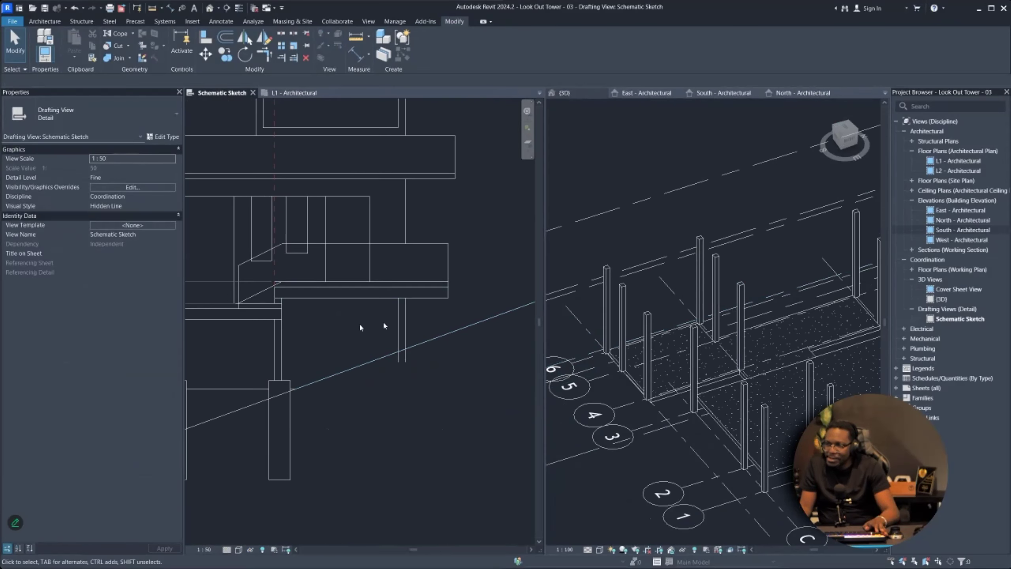
{"action": "scroll", "coordinate": [342, 350], "scroll_direction": "down", "scroll_amount": 1}
{"action": "middle_click_drag", "start_coordinate": [337, 351], "coordinate": [420, 345]}
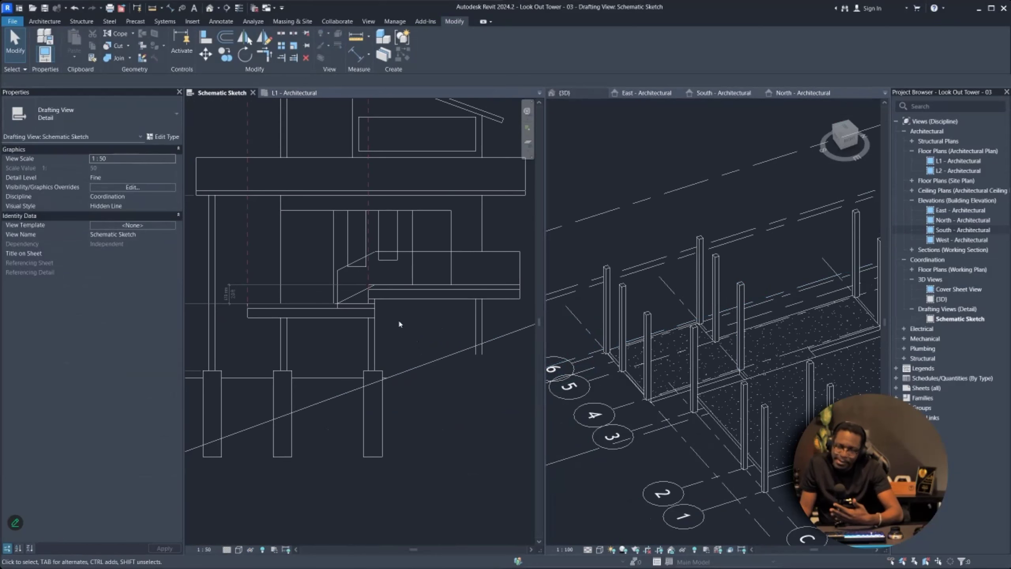
{"action": "scroll", "coordinate": [276, 322], "scroll_direction": "up", "scroll_amount": 2}
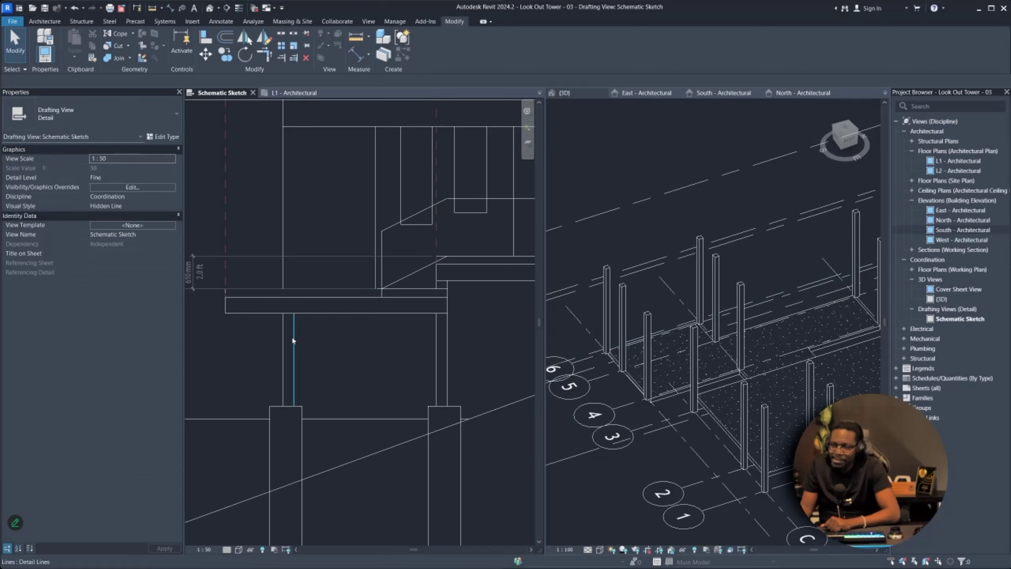
{"action": "right_click", "coordinate": [284, 286]}
{"action": "left_click", "coordinate": [252, 281]}
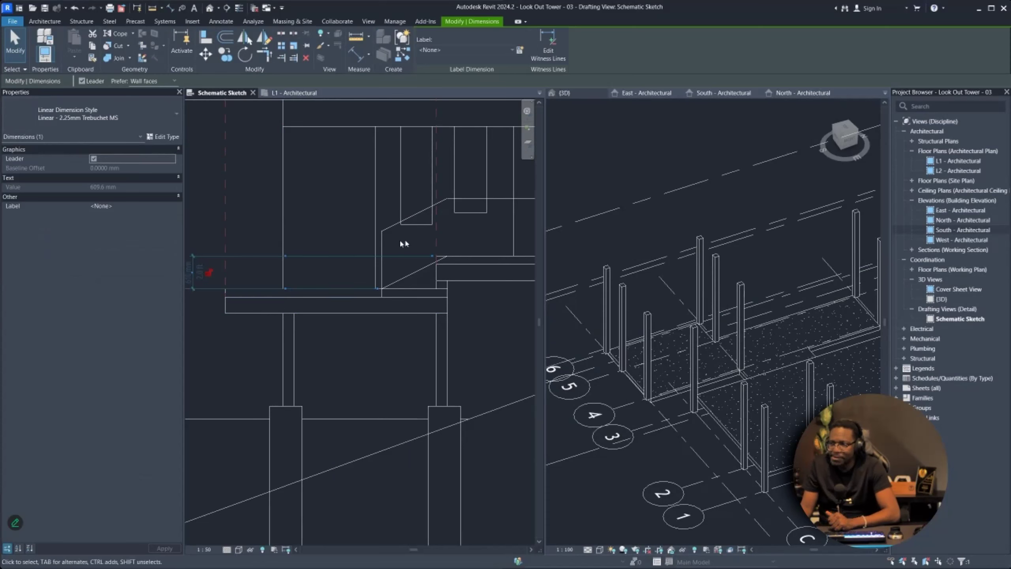
{"action": "left_click", "coordinate": [612, 145]}
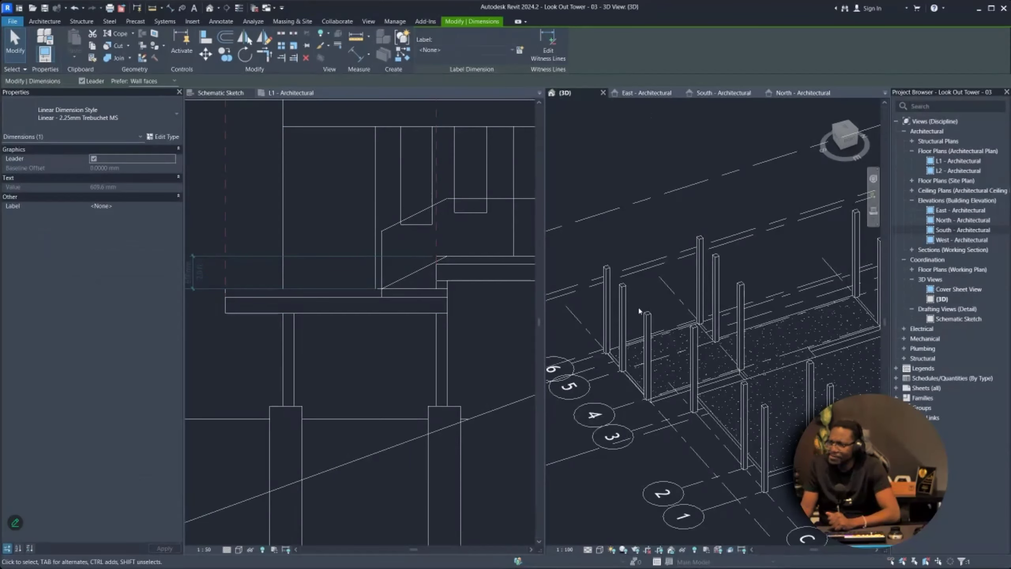
- Select the stilt column at the intersection of grid lines 5 and D in the L1 - Architectural plan
{"action": "left_click", "coordinate": [290, 93]}
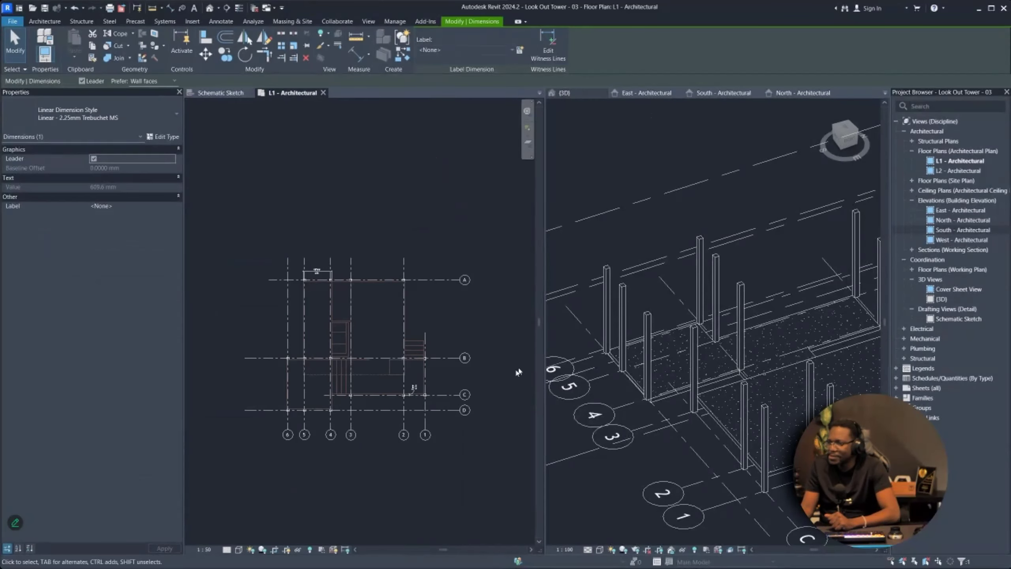
{"action": "scroll", "coordinate": [319, 406], "scroll_direction": "up", "scroll_amount": 6}
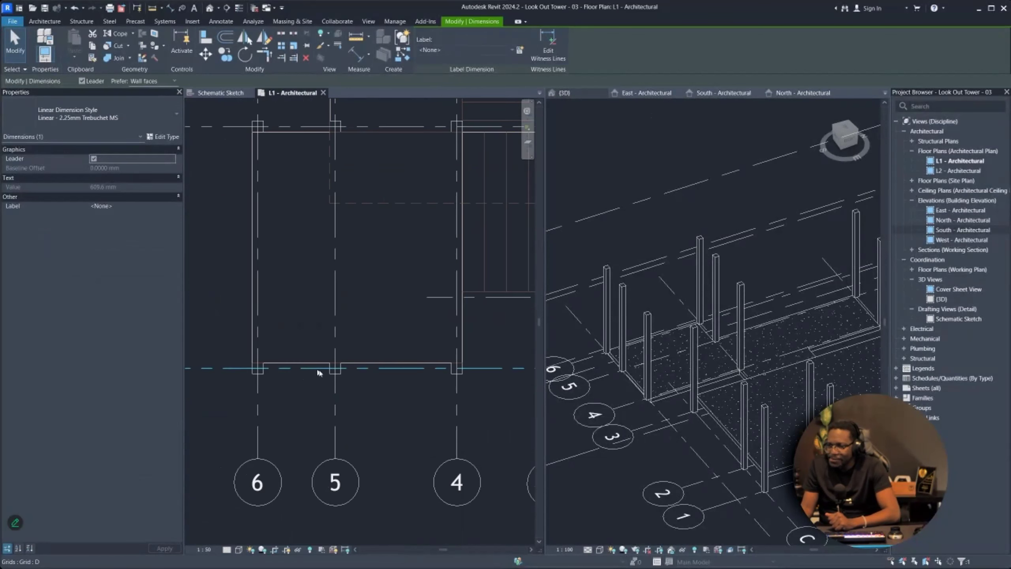
{"action": "left_click", "coordinate": [335, 369]}
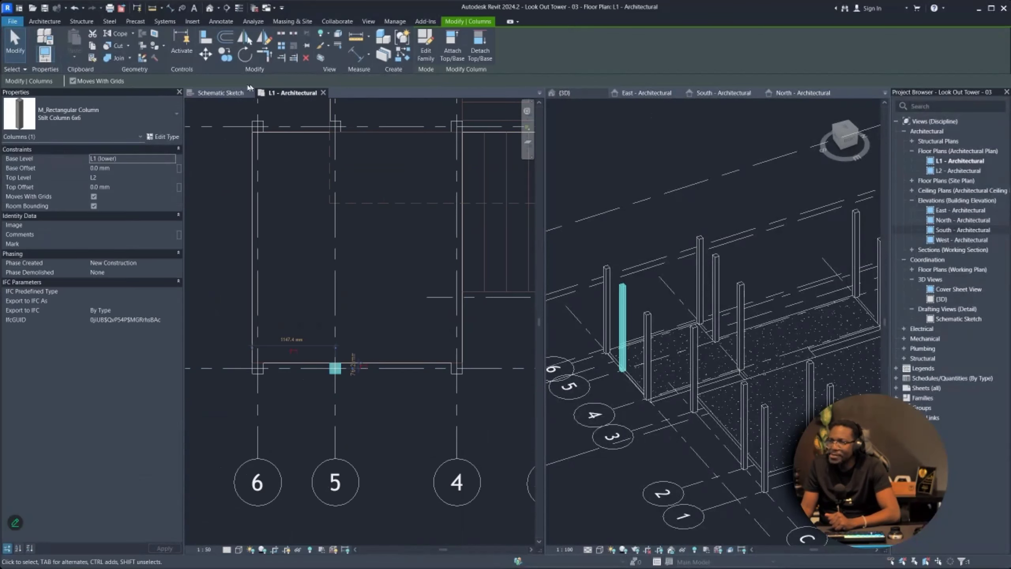
- Examine in the Schematic Sketch how the stilt columns run from the foundations to the lower platform, and compare with the 3D view
{"action": "left_click", "coordinate": [220, 92]}
{"action": "middle_click_drag", "start_coordinate": [429, 324], "coordinate": [493, 324]}
{"action": "scroll", "coordinate": [401, 287], "scroll_direction": "up", "scroll_amount": 3}
{"action": "middle_click_drag", "start_coordinate": [408, 283], "coordinate": [324, 285]}
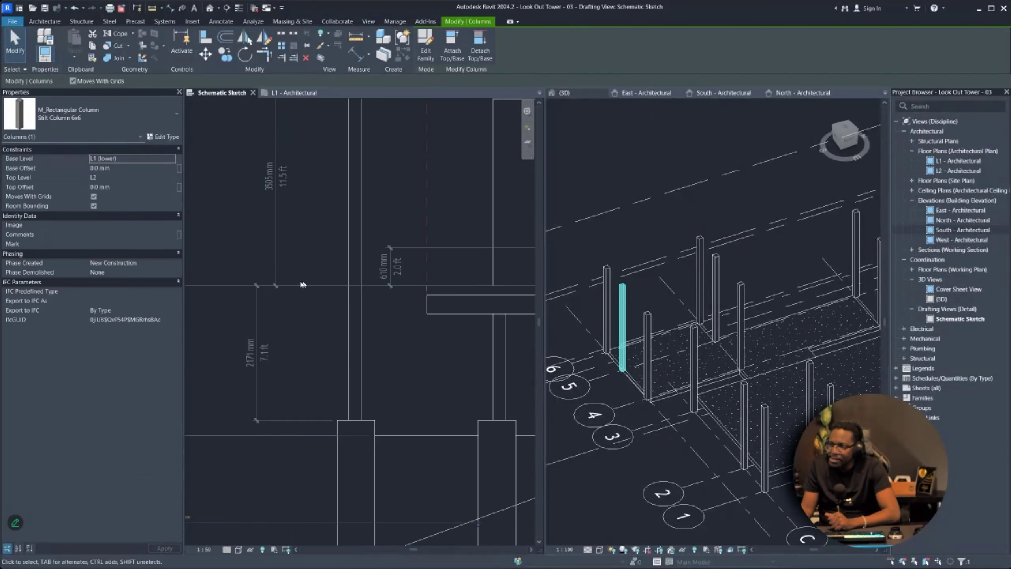
{"action": "scroll", "coordinate": [384, 277], "scroll_direction": "down", "scroll_amount": 3}
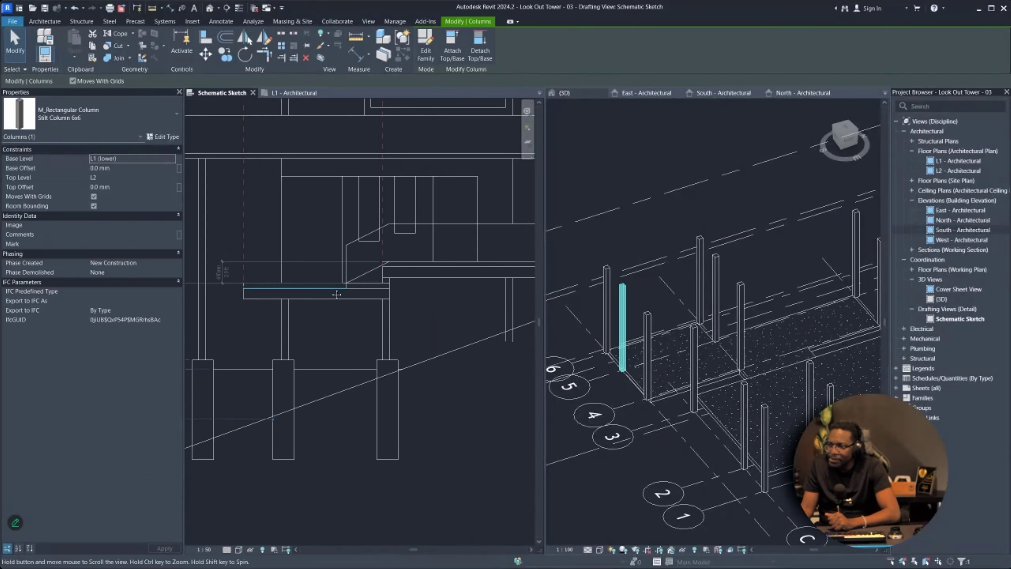
{"action": "middle_click_drag", "start_coordinate": [290, 381], "coordinate": [454, 364]}
{"action": "scroll", "coordinate": [364, 343], "scroll_direction": "up", "scroll_amount": 1}
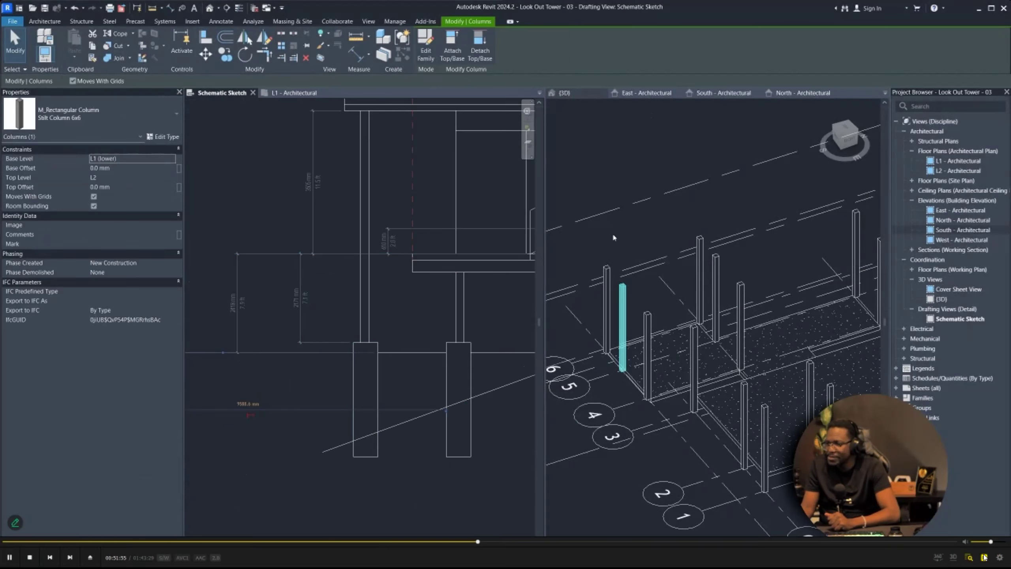
{"action": "middle_click_drag", "start_coordinate": [613, 232], "coordinate": [693, 293], "text": "shift"}
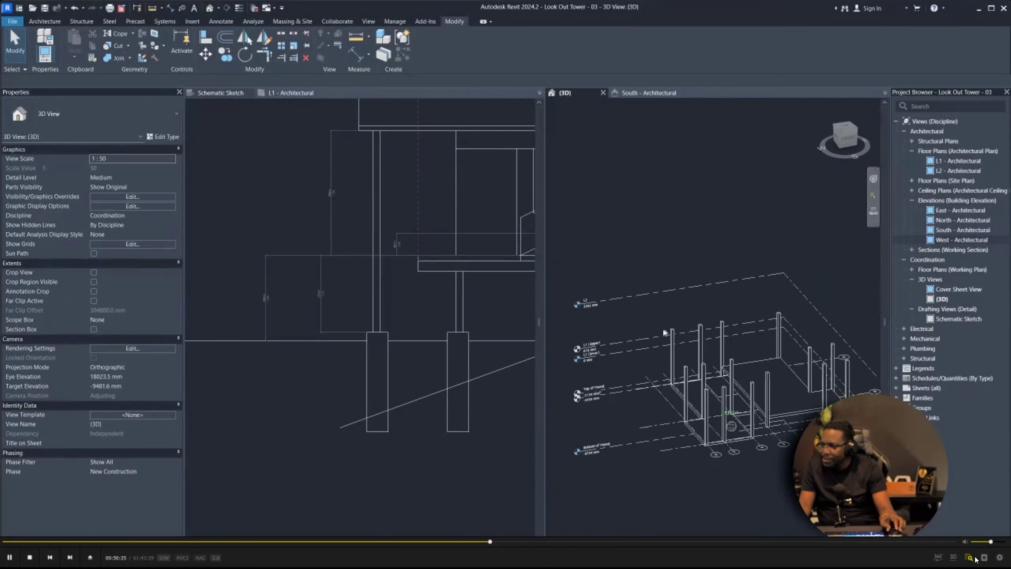
{"action": "left_click", "coordinate": [966, 543]}
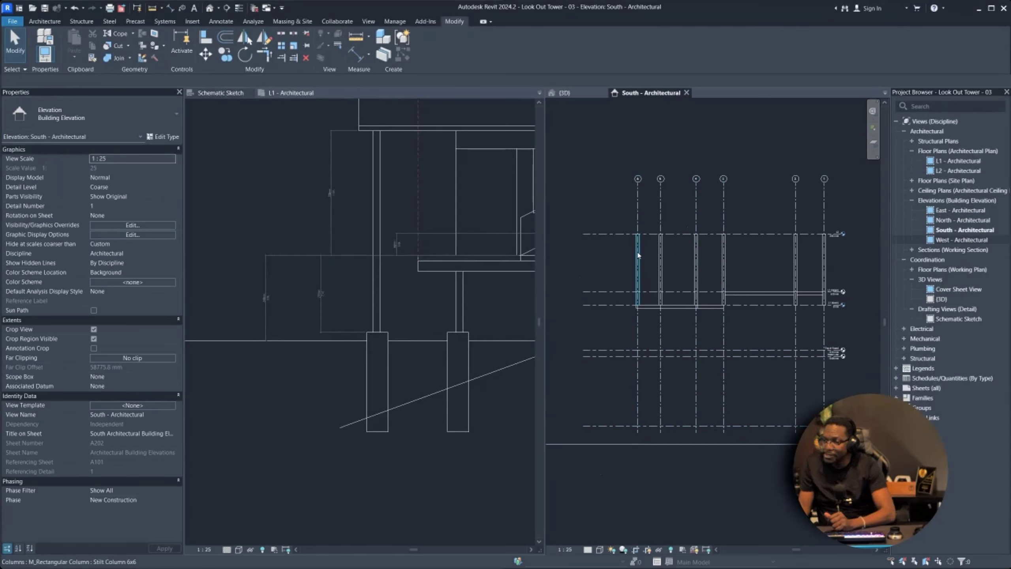
- Select all instances of the Stilt Column 6x6 type, starting from the column on grid line 6 in the South elevation
{"action": "scroll", "coordinate": [657, 252], "scroll_direction": "up", "scroll_amount": 2}
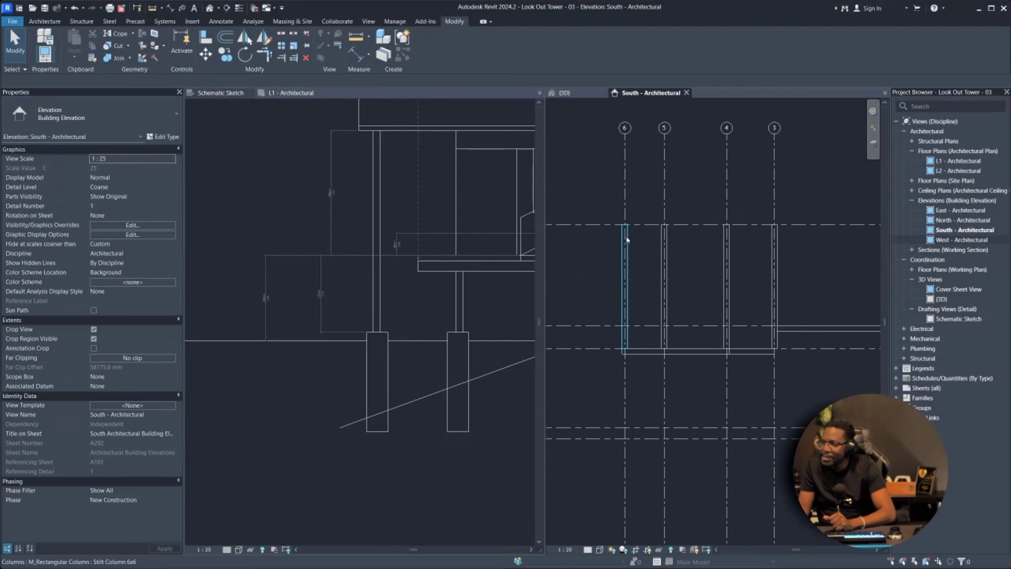
{"action": "left_click", "coordinate": [626, 239]}
{"action": "right_click", "coordinate": [627, 239]}
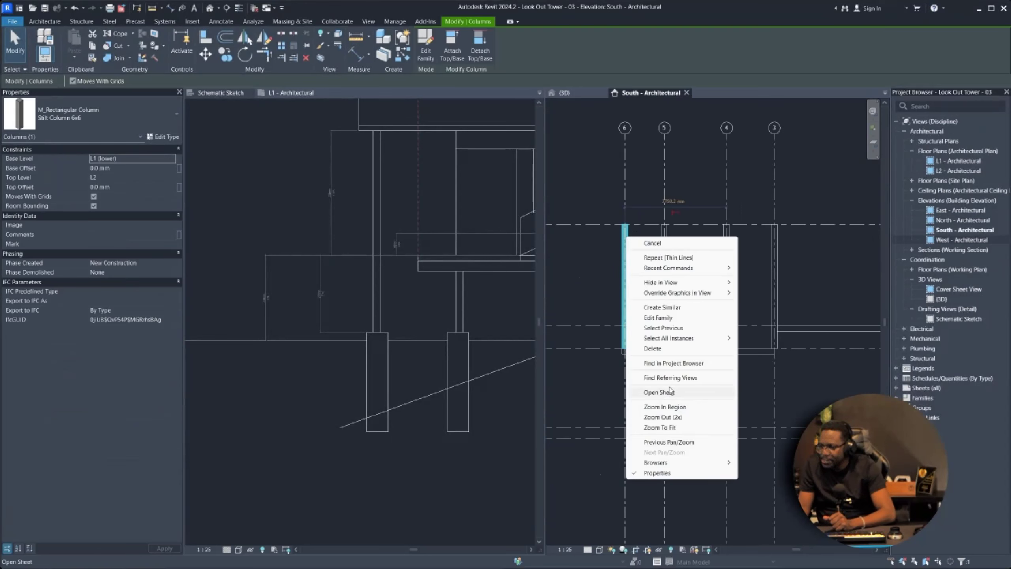
{"action": "mouse_move", "coordinate": [701, 338]}
{"action": "left_click", "coordinate": [774, 339]}
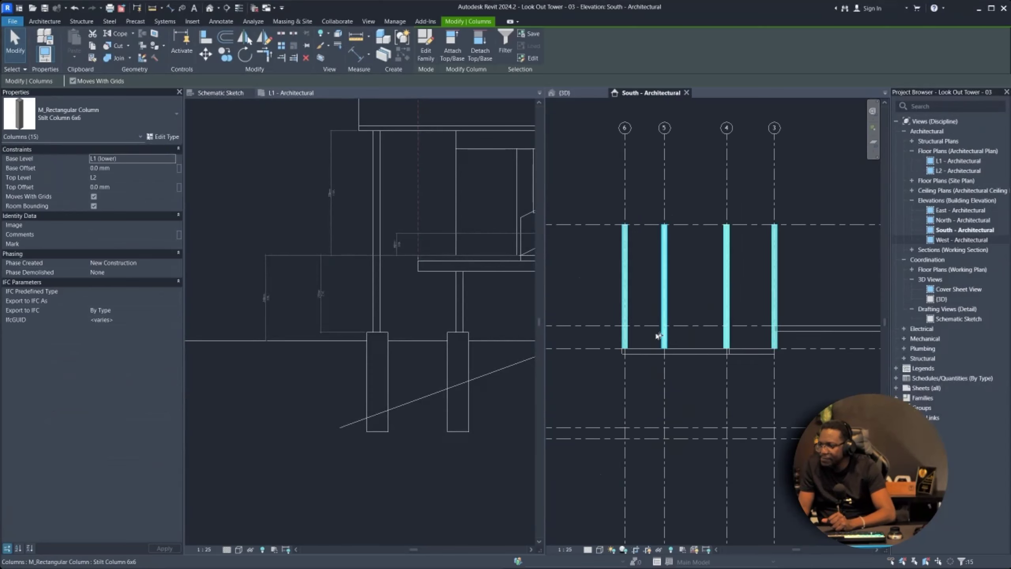
{"action": "scroll", "coordinate": [676, 298], "scroll_direction": "down", "scroll_amount": 3}
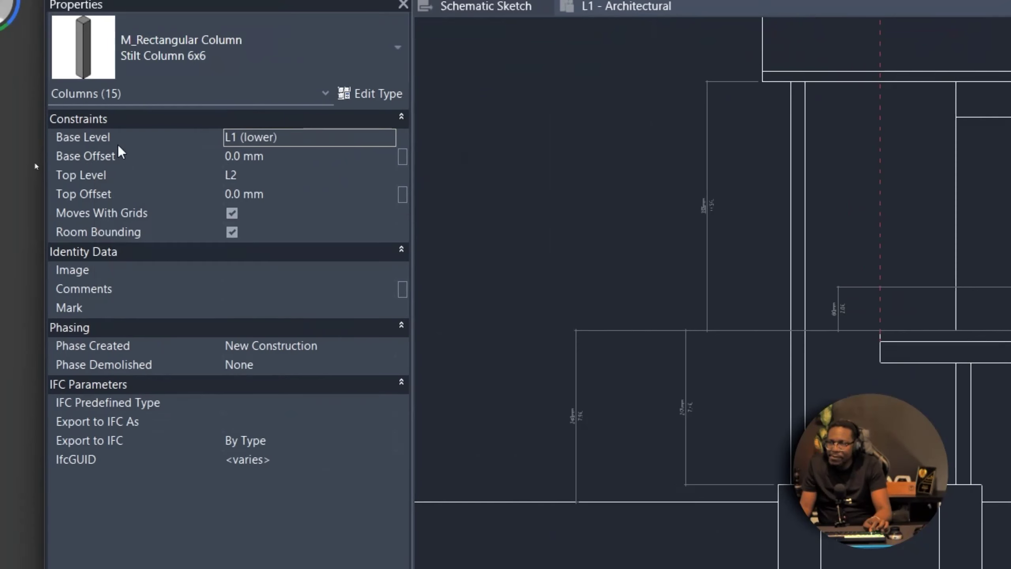
- Set the selected stilt columns' top level to L1 (lower) and their base level to Top of Found
{"action": "left_click", "coordinate": [287, 175]}
{"action": "left_click", "coordinate": [387, 175]}
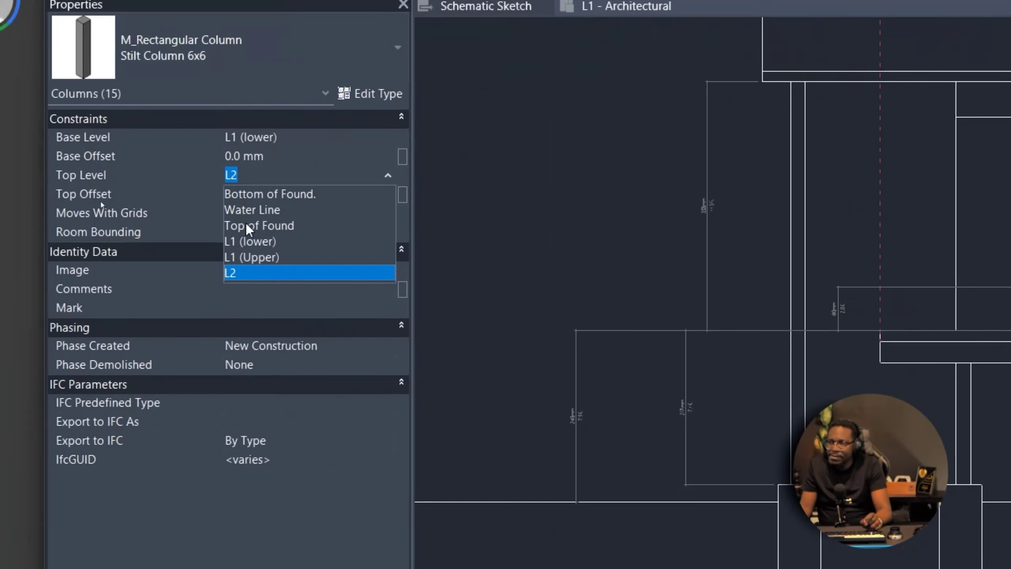
{"action": "left_click", "coordinate": [257, 244]}
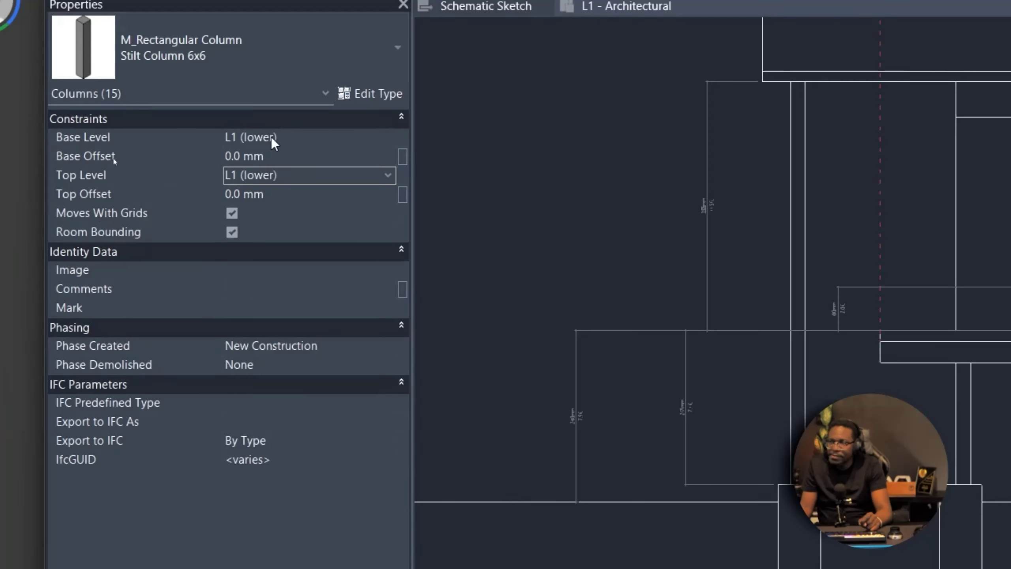
{"action": "left_click", "coordinate": [376, 137]}
{"action": "left_click", "coordinate": [387, 137]}
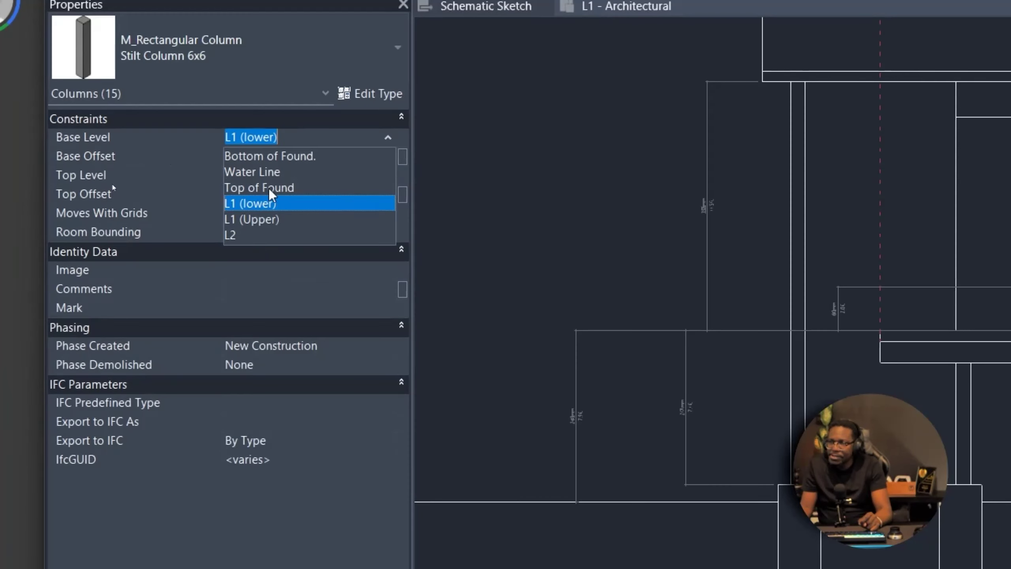
{"action": "left_click", "coordinate": [285, 190]}
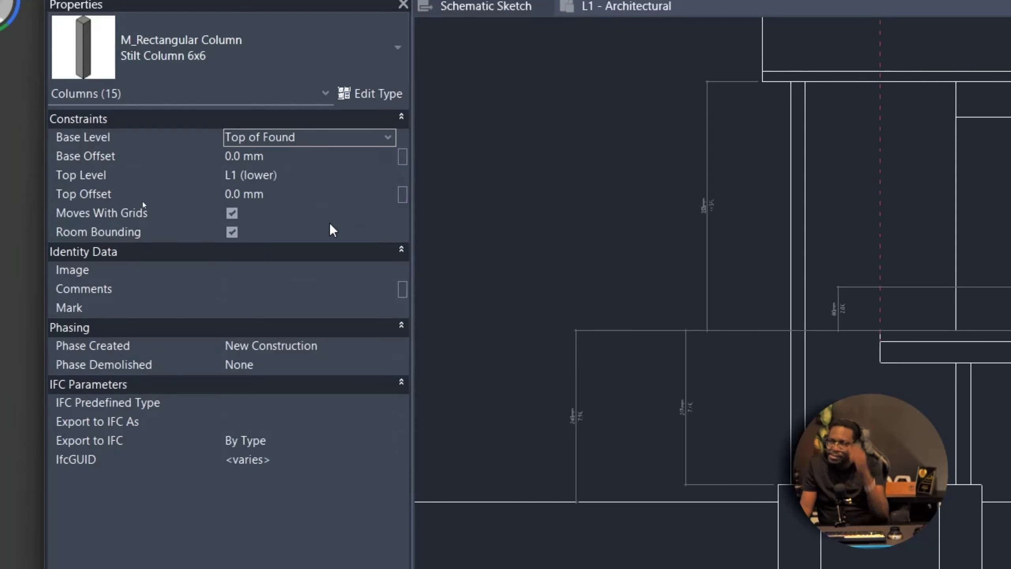
- Check in the South elevation how the tops of the stilt columns meet the lower and upper platforms
{"action": "scroll", "coordinate": [589, 289], "scroll_direction": "down", "scroll_amount": 3}
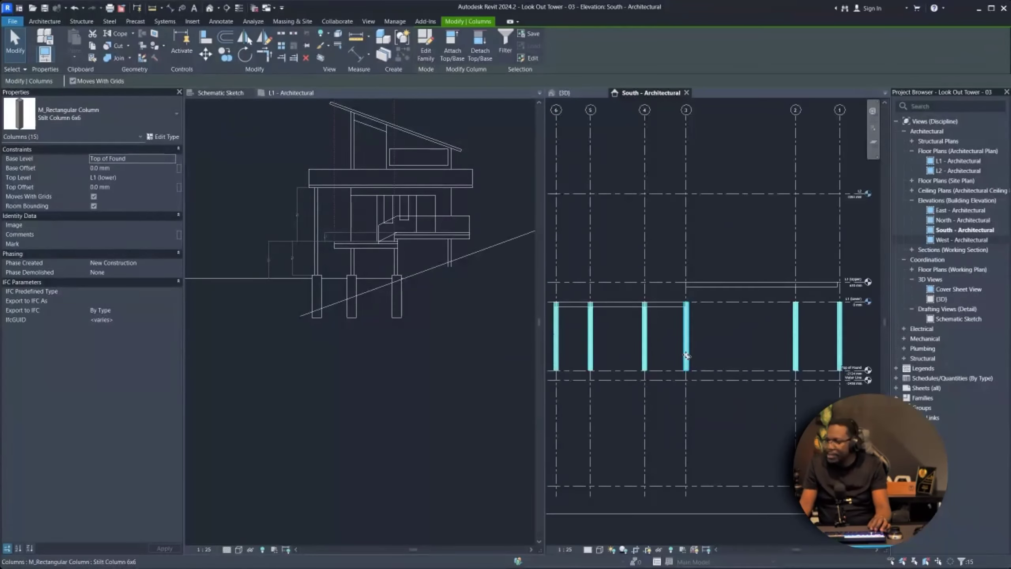
{"action": "scroll", "coordinate": [695, 345], "scroll_direction": "up", "scroll_amount": 1}
{"action": "middle_click_drag", "start_coordinate": [695, 346], "coordinate": [812, 338]}
{"action": "scroll", "coordinate": [662, 295], "scroll_direction": "up", "scroll_amount": 2}
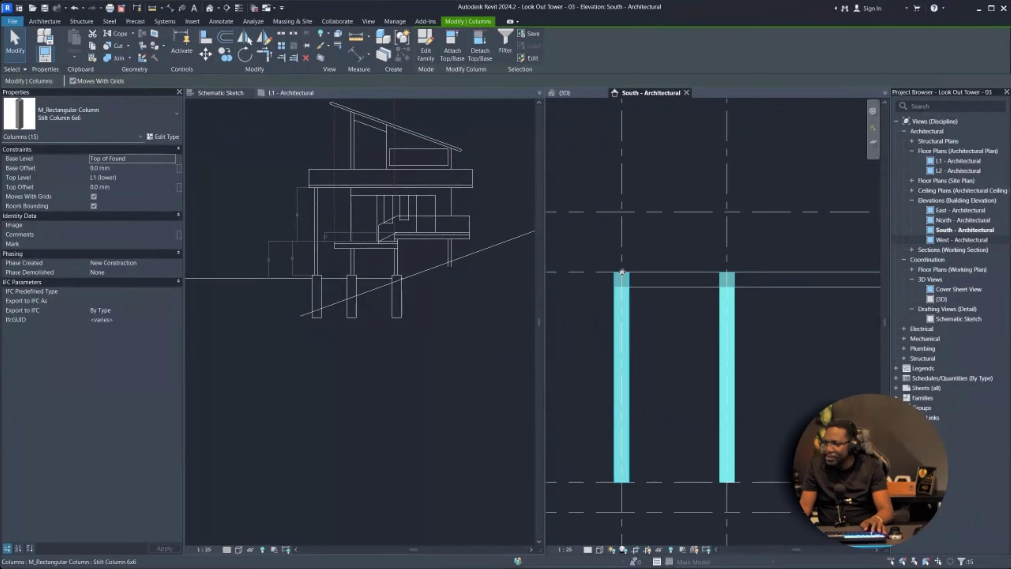
{"action": "scroll", "coordinate": [642, 271], "scroll_direction": "down", "scroll_amount": 5}
{"action": "scroll", "coordinate": [653, 342], "scroll_direction": "up", "scroll_amount": 2}
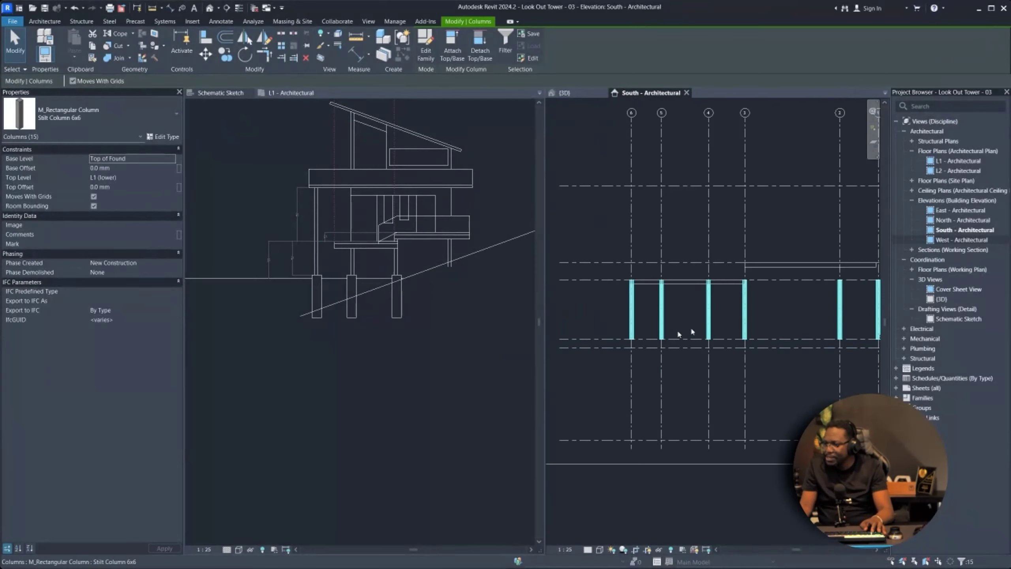
{"action": "scroll", "coordinate": [706, 320], "scroll_direction": "up", "scroll_amount": 3}
{"action": "scroll", "coordinate": [761, 307], "scroll_direction": "up", "scroll_amount": 2}
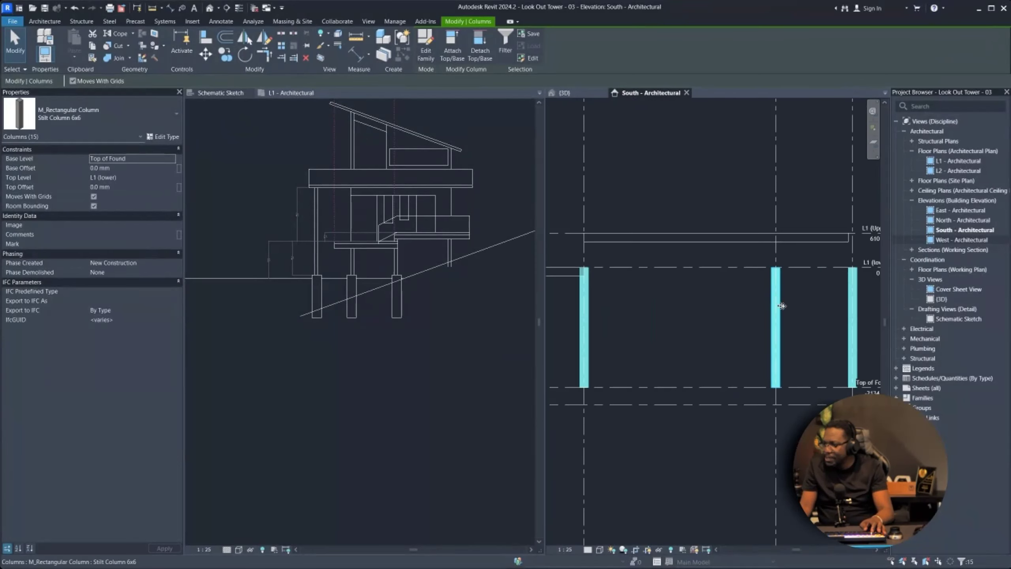
{"action": "scroll", "coordinate": [659, 291], "scroll_direction": "down", "scroll_amount": 2}
- Set the top level of the stilt columns under the upper platform, on grid lines 1 to 3, to L1 (Upper)
{"action": "key", "text": "Escape"}
{"action": "left_click_drag", "start_coordinate": [604, 271], "coordinate": [781, 363]}
{"action": "scroll", "coordinate": [754, 307], "scroll_direction": "up", "scroll_amount": 1}
{"action": "left_click", "coordinate": [966, 543]}
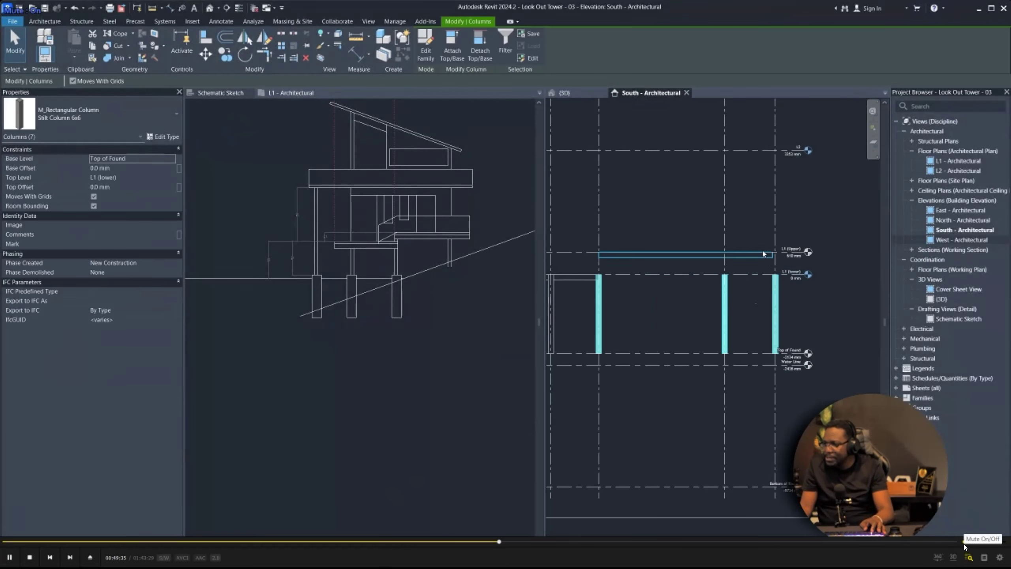
{"action": "left_click", "coordinate": [671, 411]}
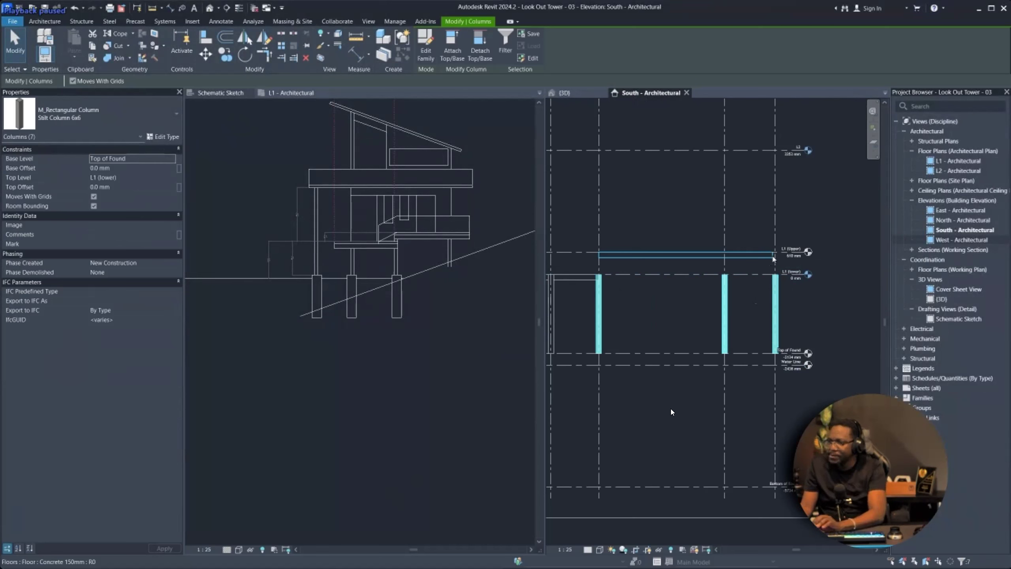
{"action": "left_click", "coordinate": [672, 411]}
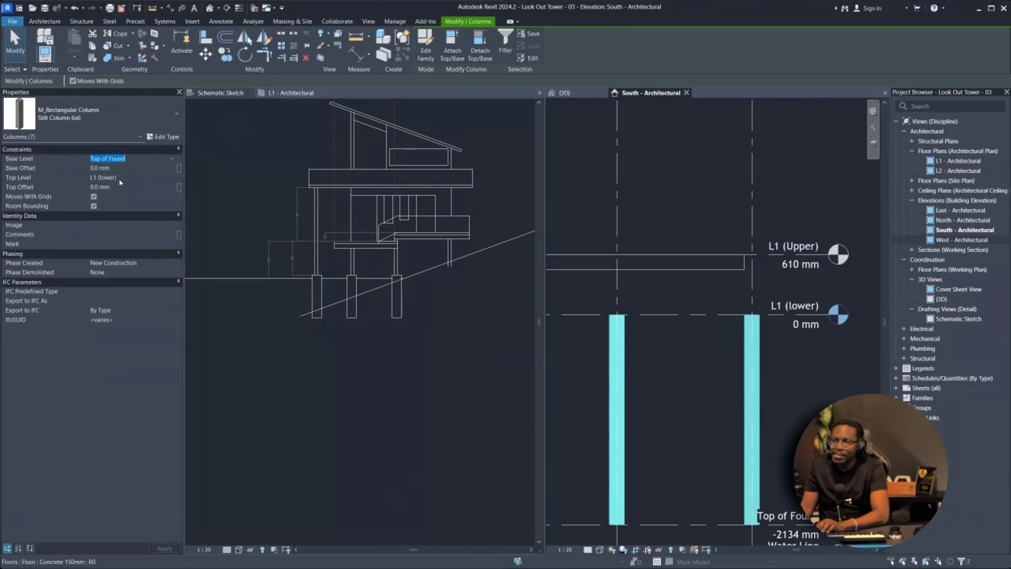
{"action": "left_click", "coordinate": [172, 179]}
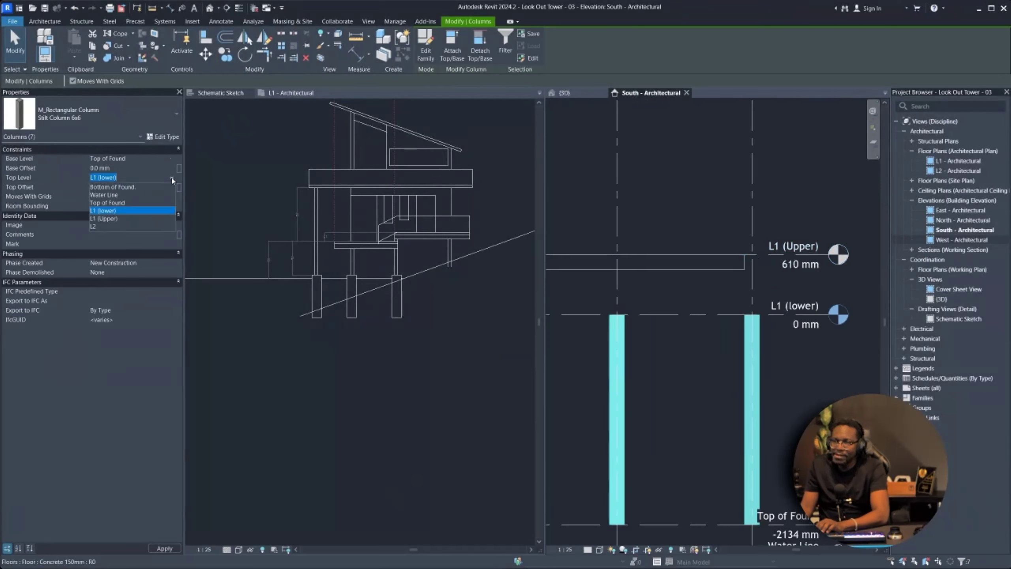
{"action": "left_click", "coordinate": [101, 220]}
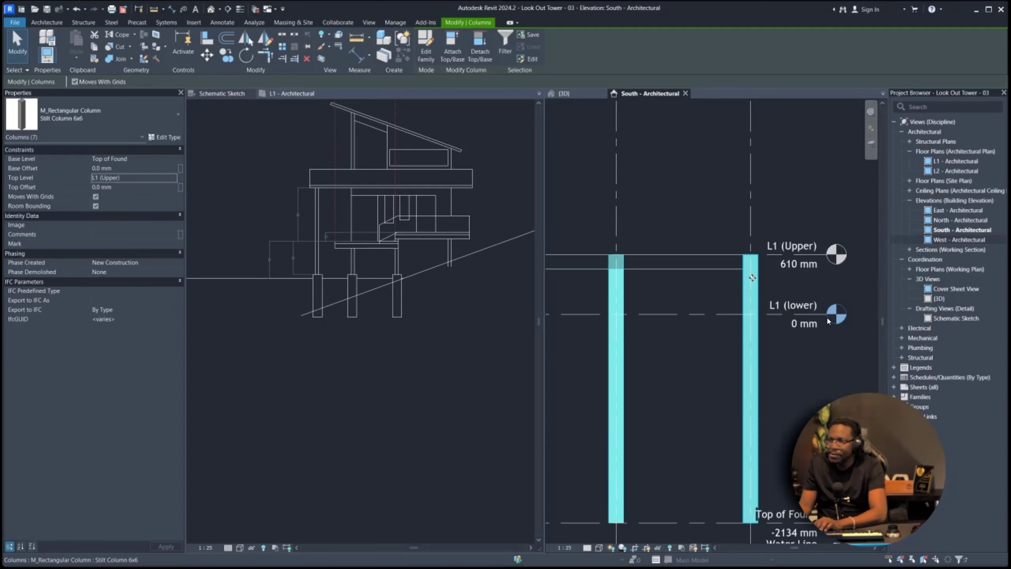
{"action": "key", "text": "space"}
{"action": "left_click", "coordinate": [966, 543]}
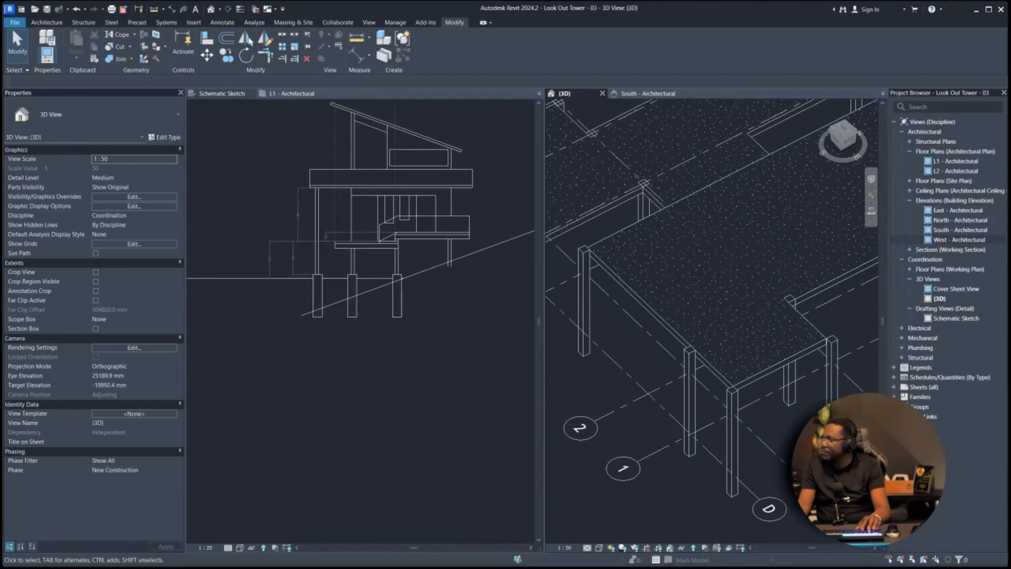
- Switch to Miro to study the solid column and spaced beams detail, and compare it with the platforms in Revit's 3D view
{"action": "key", "text": "alt+Tab"}
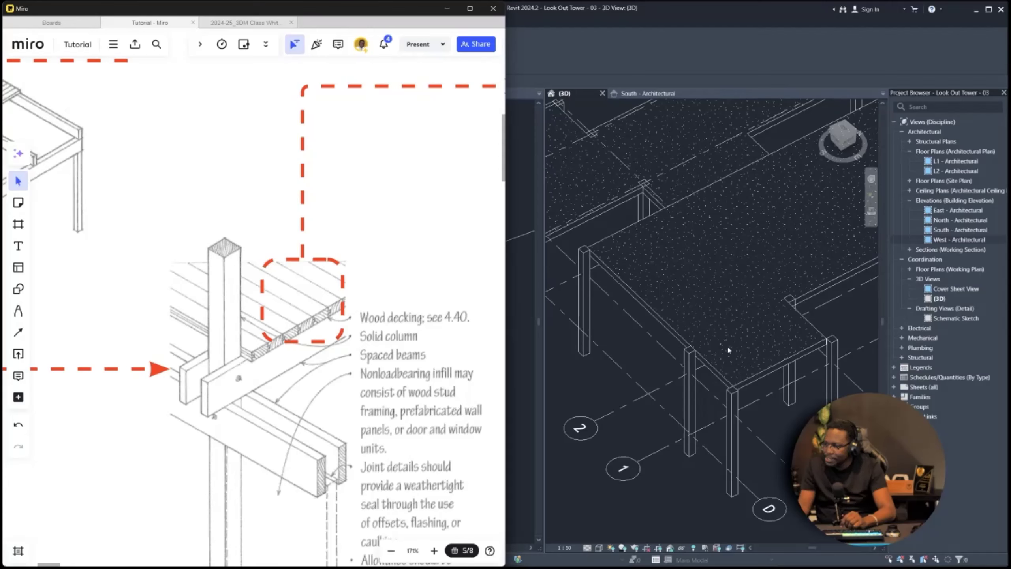
{"action": "scroll", "coordinate": [639, 263], "scroll_direction": "down", "scroll_amount": 3}
{"action": "scroll", "coordinate": [644, 320], "scroll_direction": "down", "scroll_amount": 1}
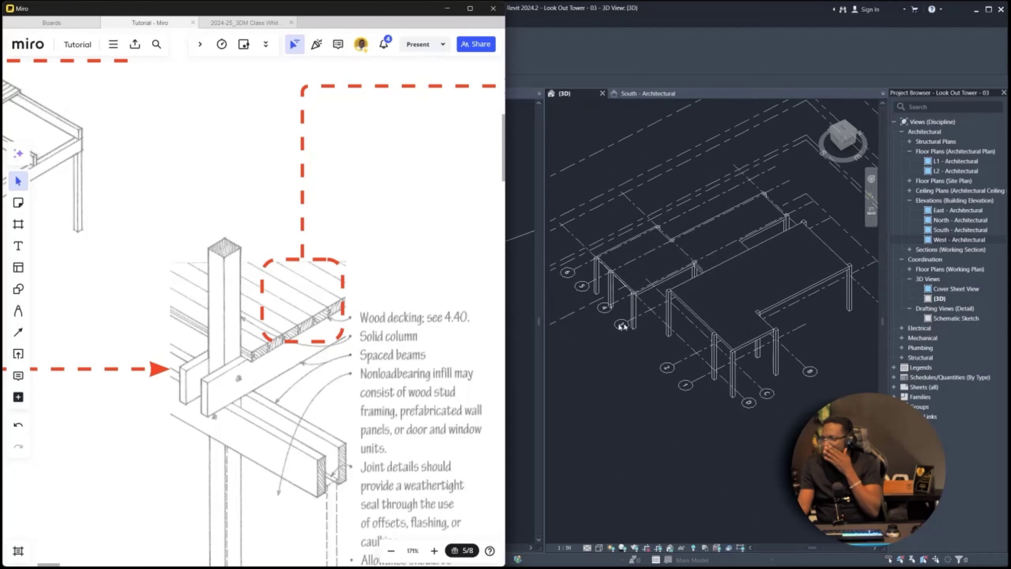
{"action": "left_click", "coordinate": [693, 52]}
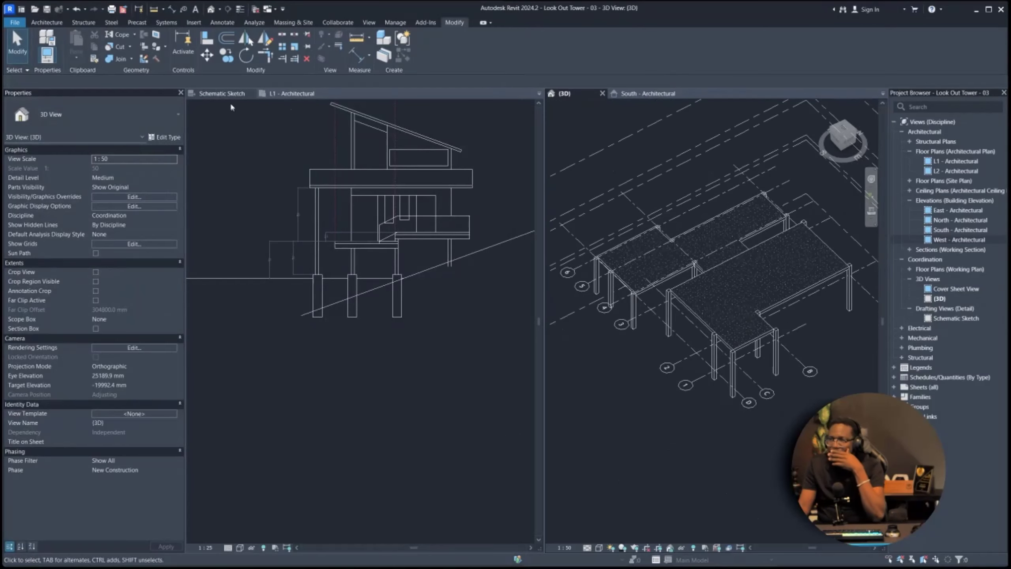
{"action": "scroll", "coordinate": [709, 243], "scroll_direction": "up", "scroll_amount": 2}
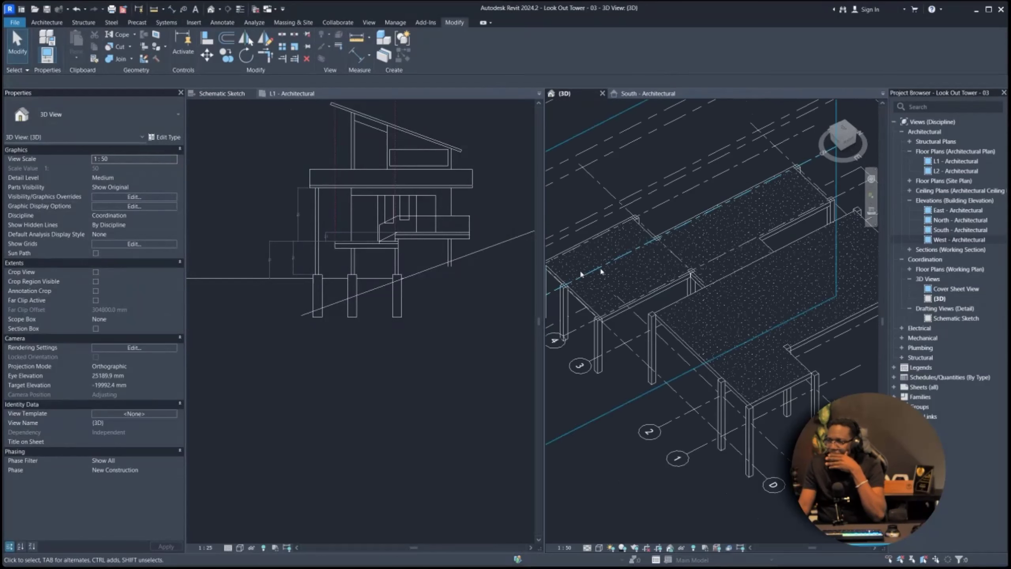
- Start the Beam command for the platform structure and recheck the spaced beams detail in Miro before returning to Revit
{"action": "left_click", "coordinate": [46, 22]}
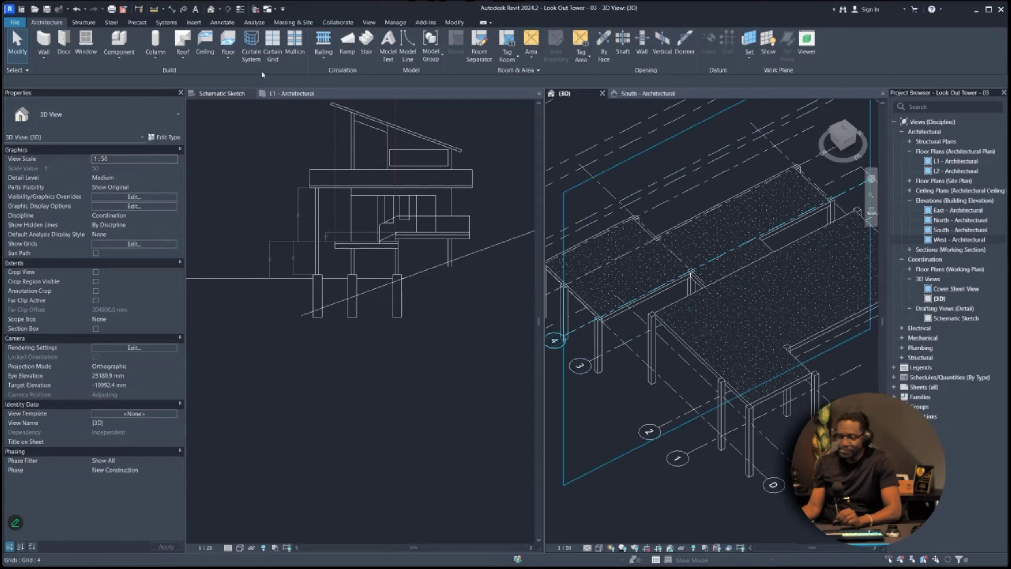
{"action": "key", "text": "b"}
{"action": "key", "text": "m"}
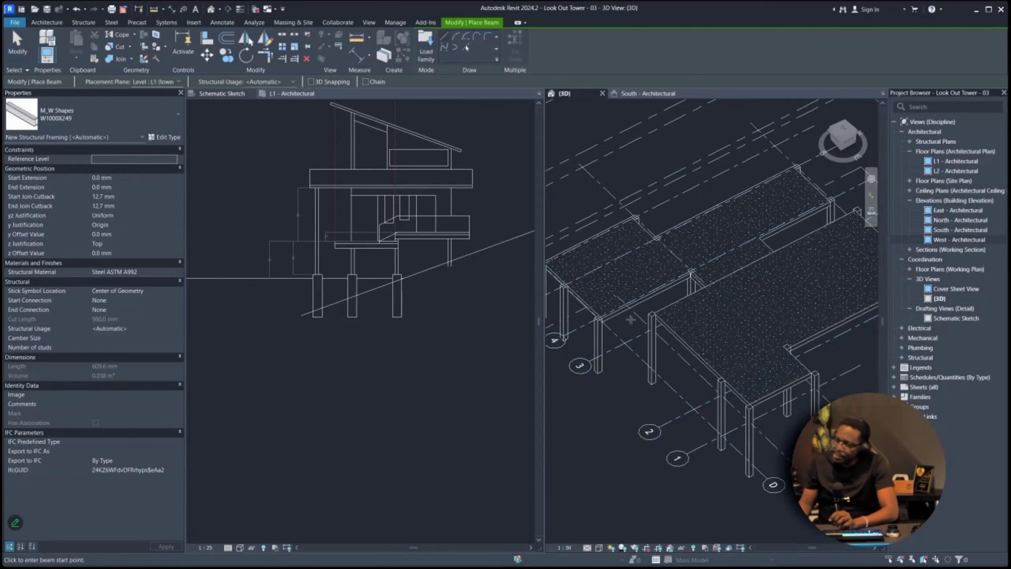
{"action": "key", "text": "alt+Tab"}
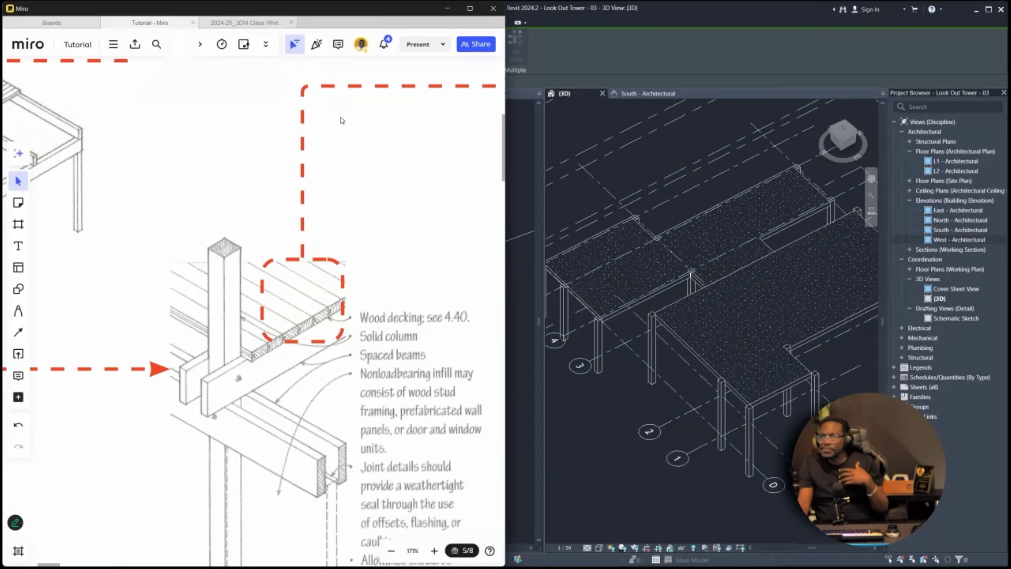
{"action": "left_click", "coordinate": [705, 23]}
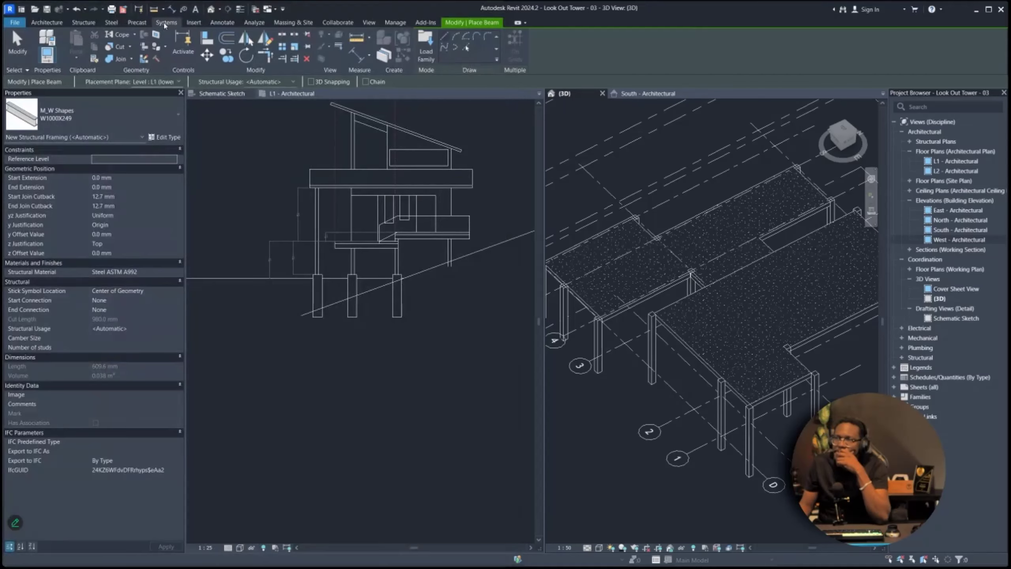
{"action": "left_click", "coordinate": [83, 24]}
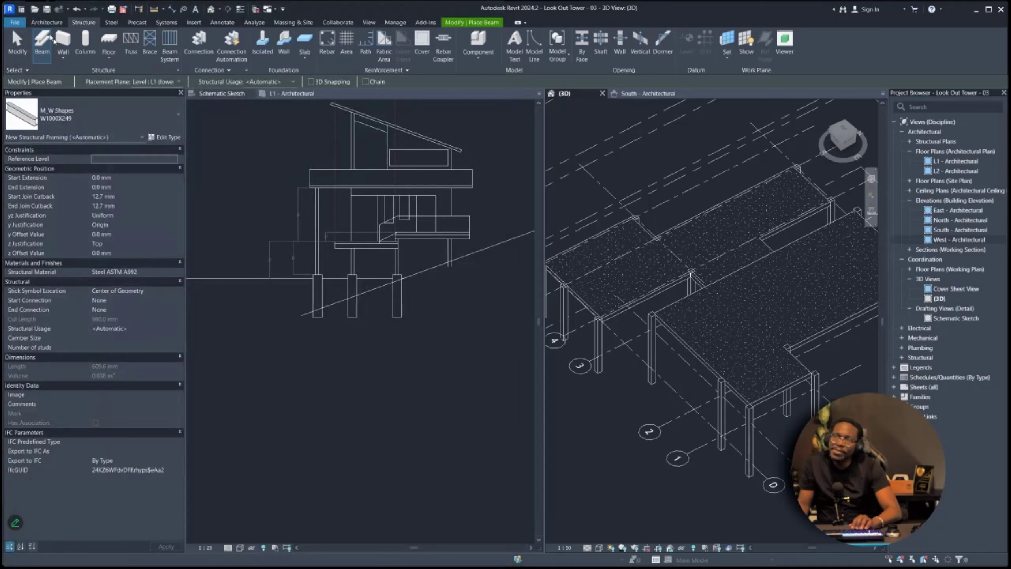
{"action": "left_click", "coordinate": [46, 22]}
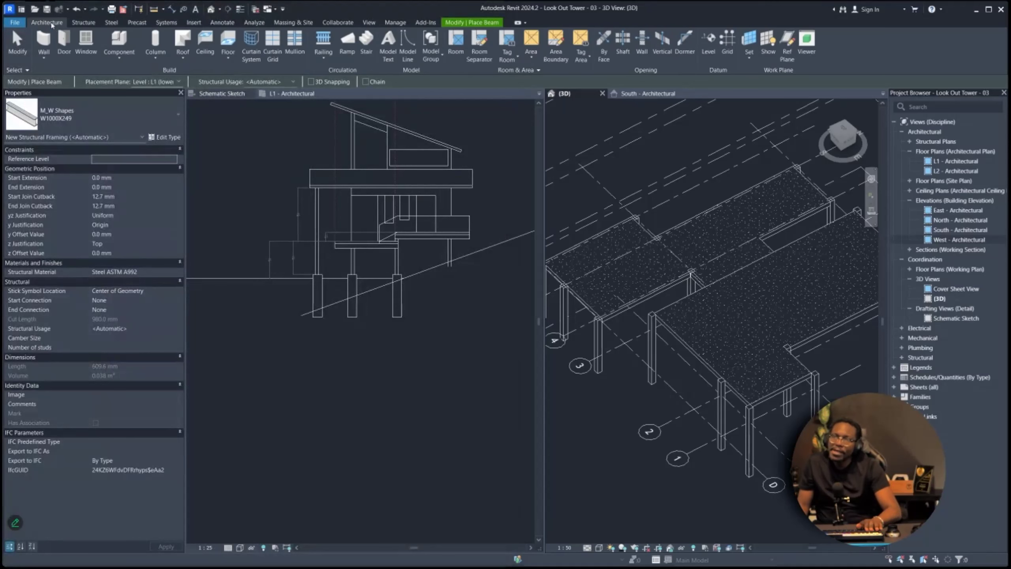
{"action": "left_click", "coordinate": [111, 23]}
{"action": "left_click", "coordinate": [138, 22]}
{"action": "left_click", "coordinate": [167, 23]}
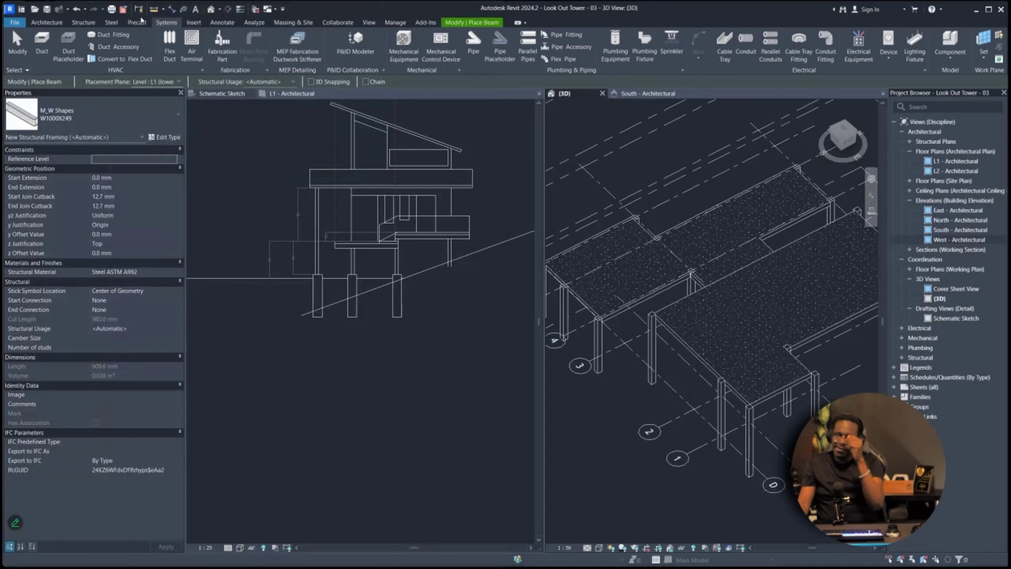
{"action": "left_click", "coordinate": [55, 23]}
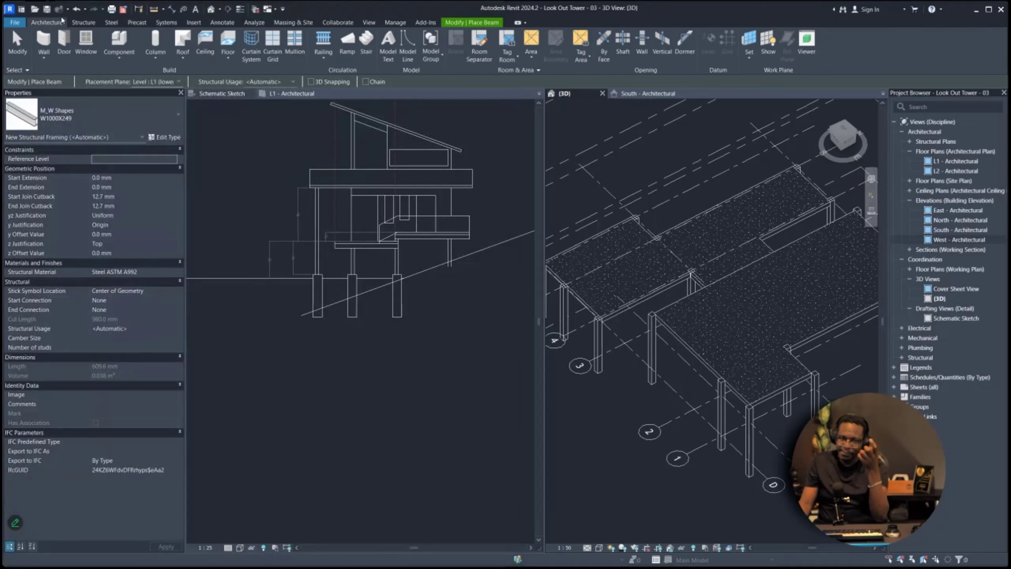
{"action": "left_click", "coordinate": [83, 23]}
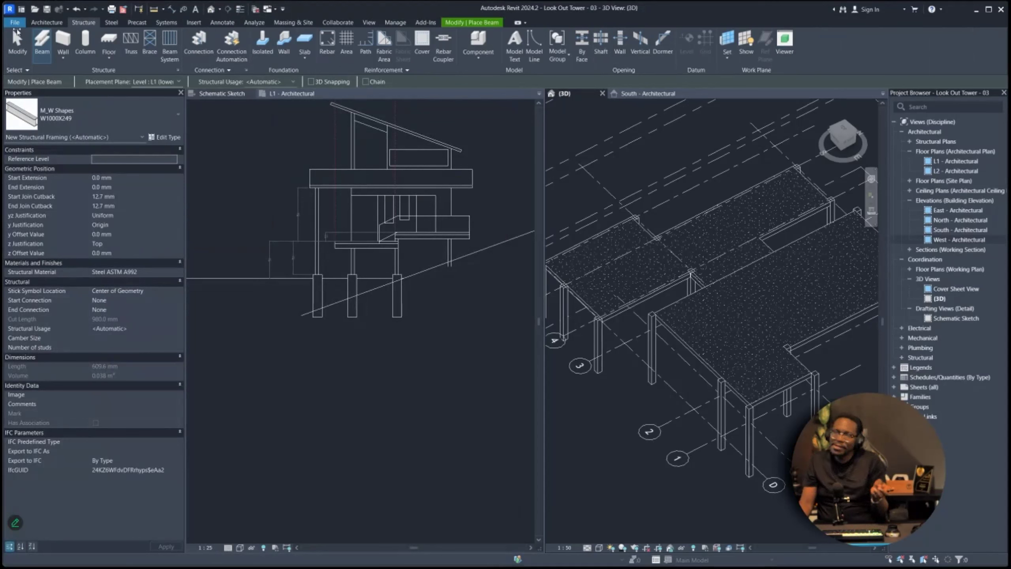
{"action": "left_click", "coordinate": [45, 22]}
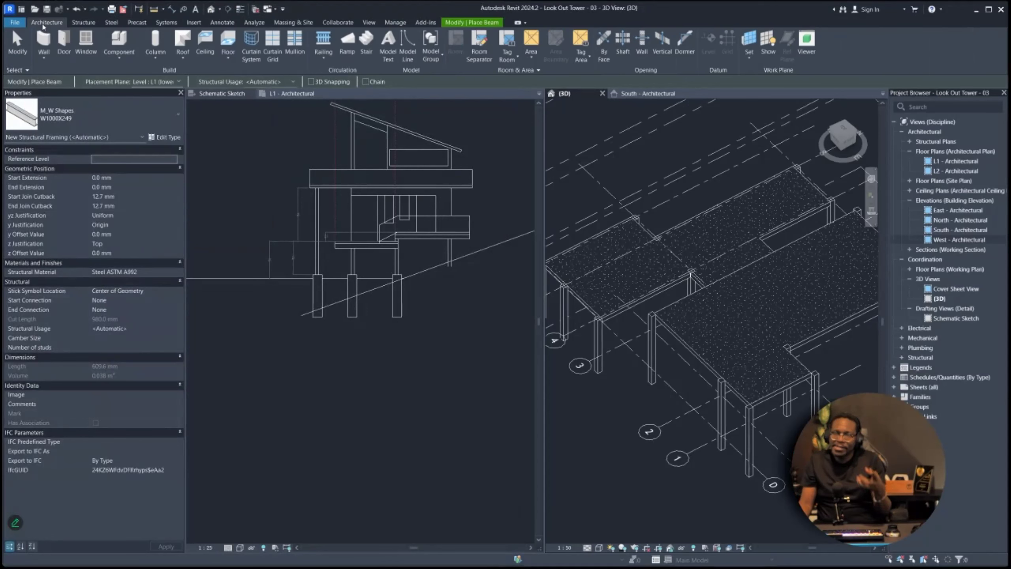
{"action": "left_click", "coordinate": [84, 23]}
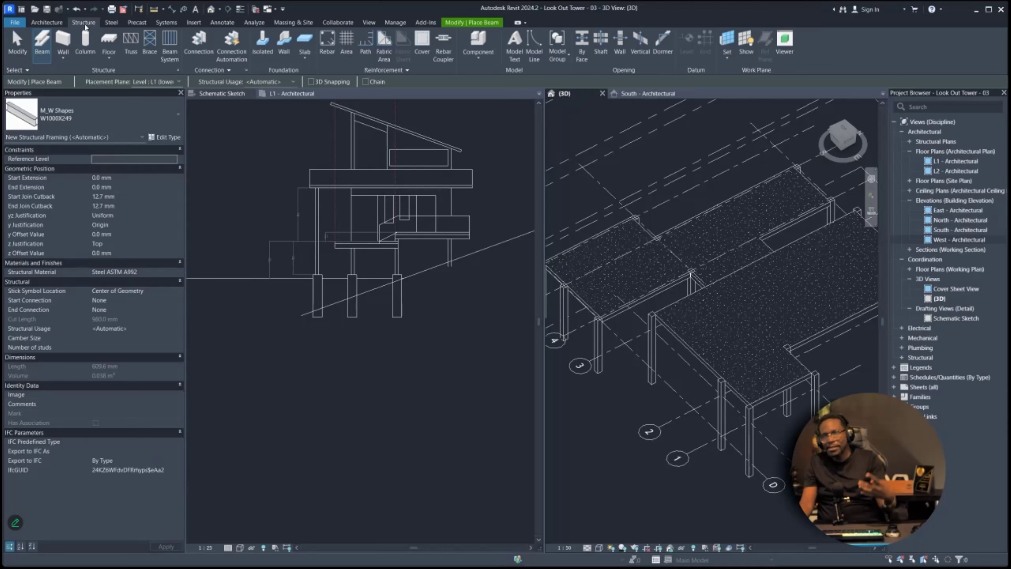
{"action": "left_click", "coordinate": [111, 23]}
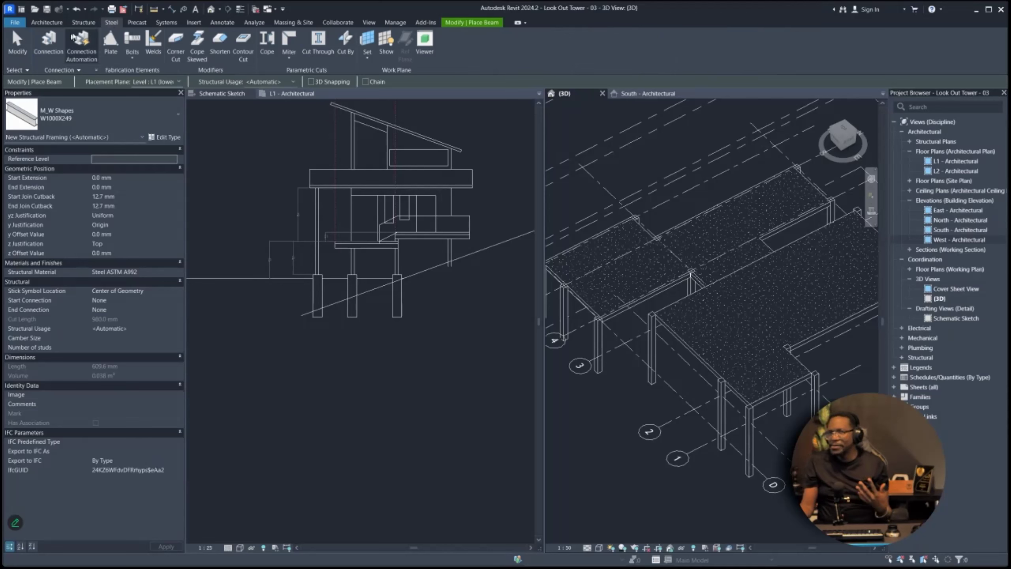
{"action": "left_click", "coordinate": [84, 23]}
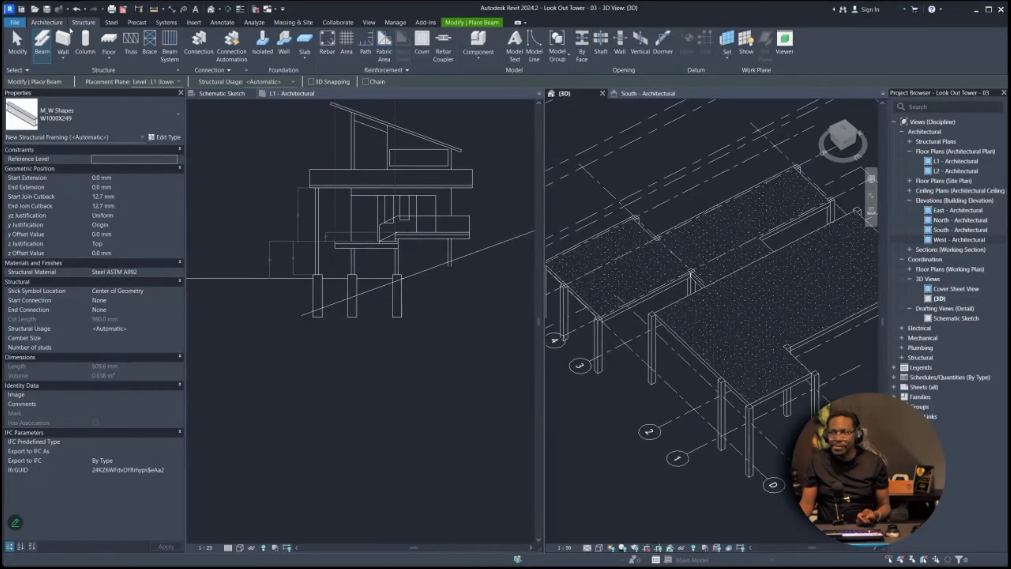
{"action": "left_click", "coordinate": [111, 22]}
{"action": "left_click", "coordinate": [137, 22]}
{"action": "left_click", "coordinate": [164, 22]}
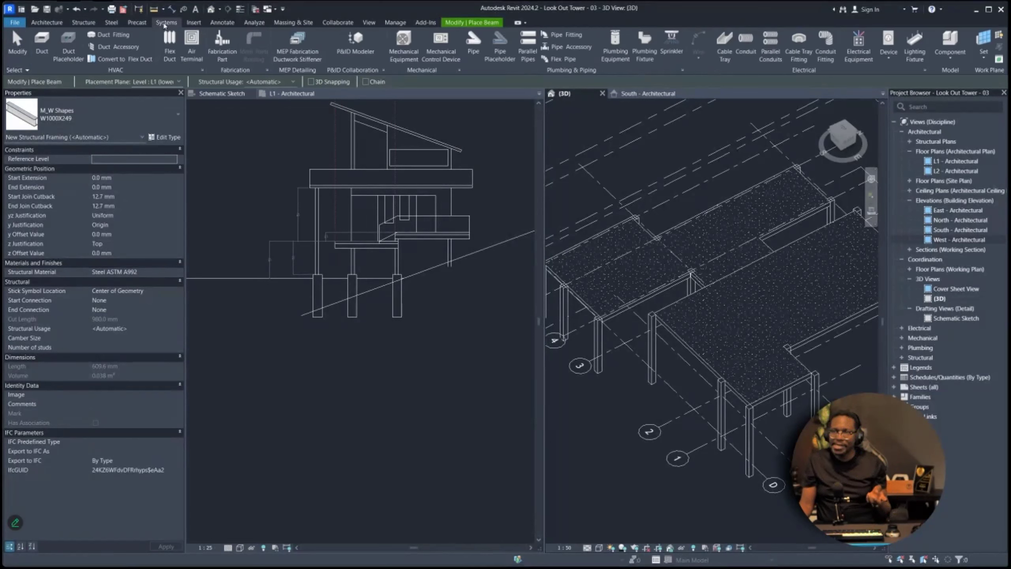
{"action": "left_click", "coordinate": [84, 22]}
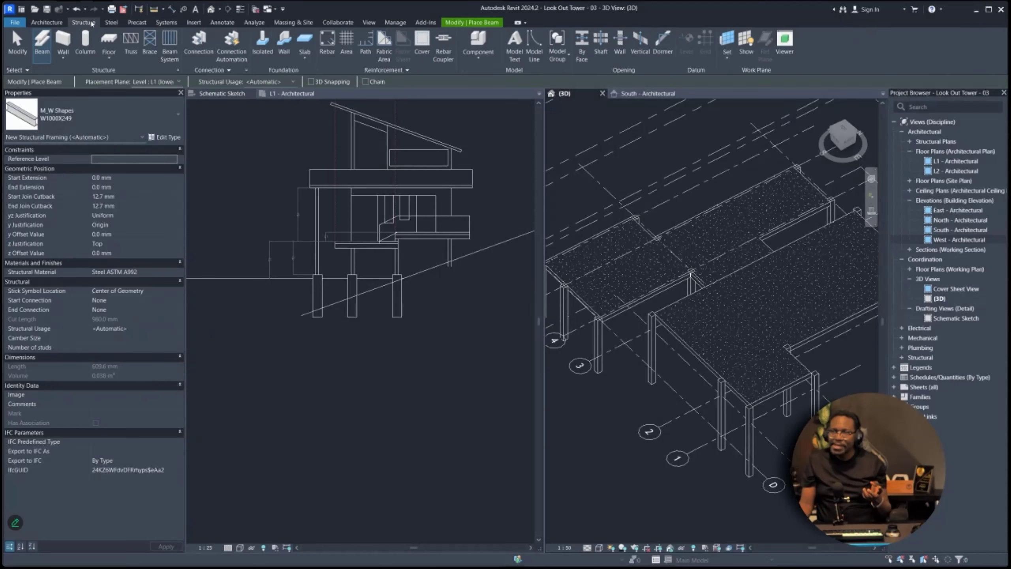
{"action": "left_click", "coordinate": [59, 25]}
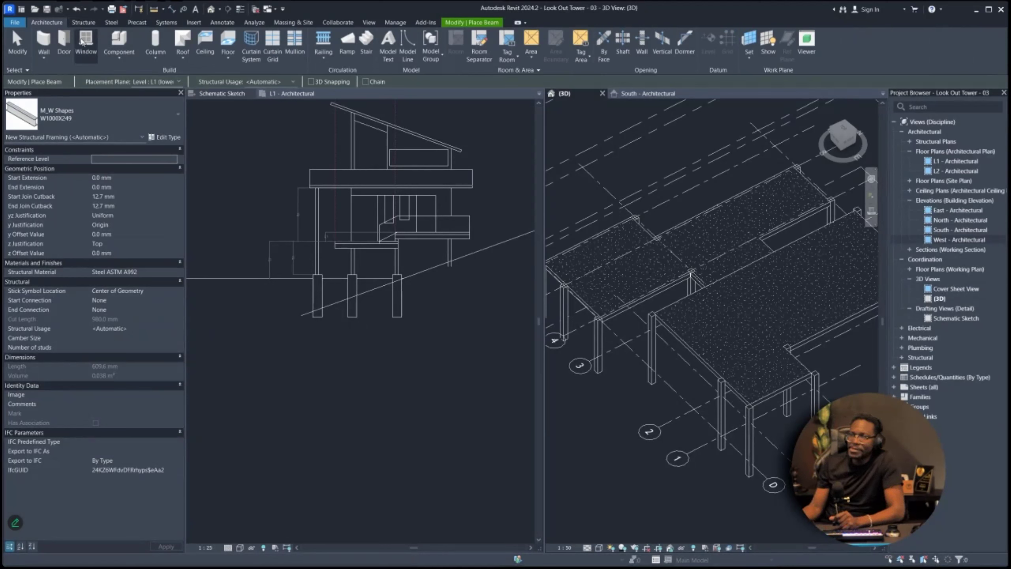
{"action": "left_click", "coordinate": [85, 26]}
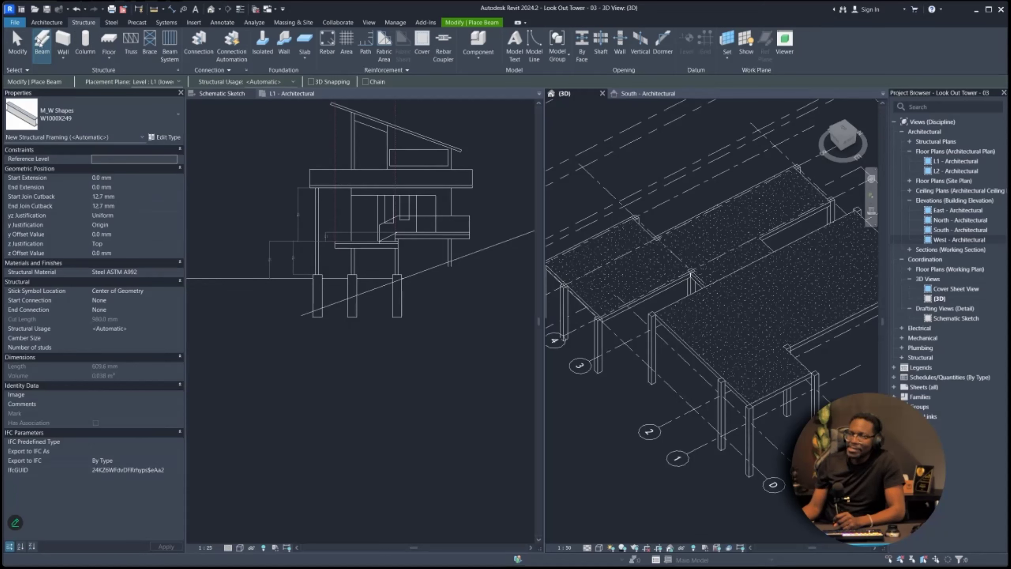
- Recheck the spaced beams detail in Miro, and in Revit's 3D view place a trial W1000X249 beam beside the tower, inspect its profile and delete it
{"action": "key", "text": "alt+Tab"}
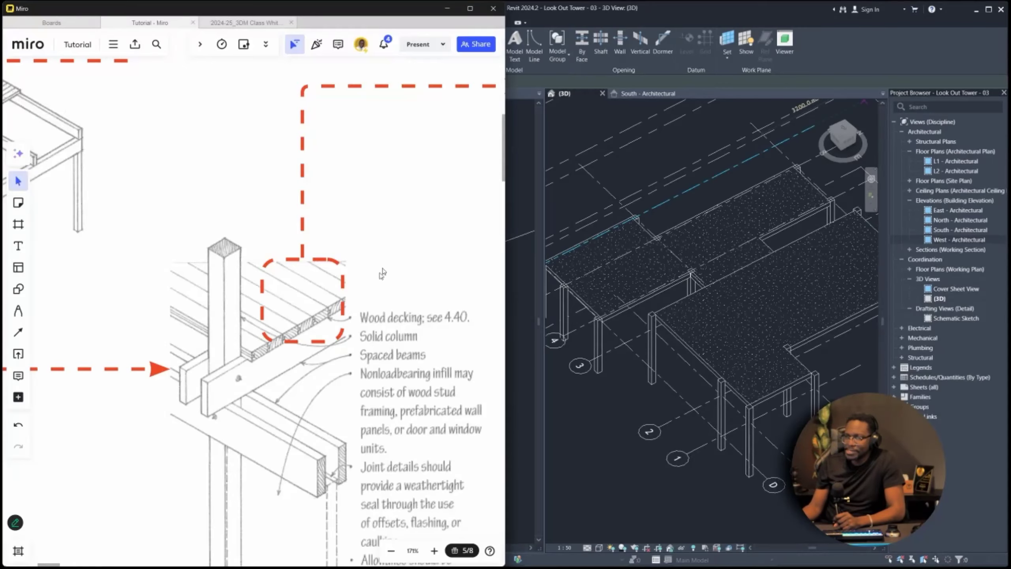
{"action": "left_click", "coordinate": [447, 9]}
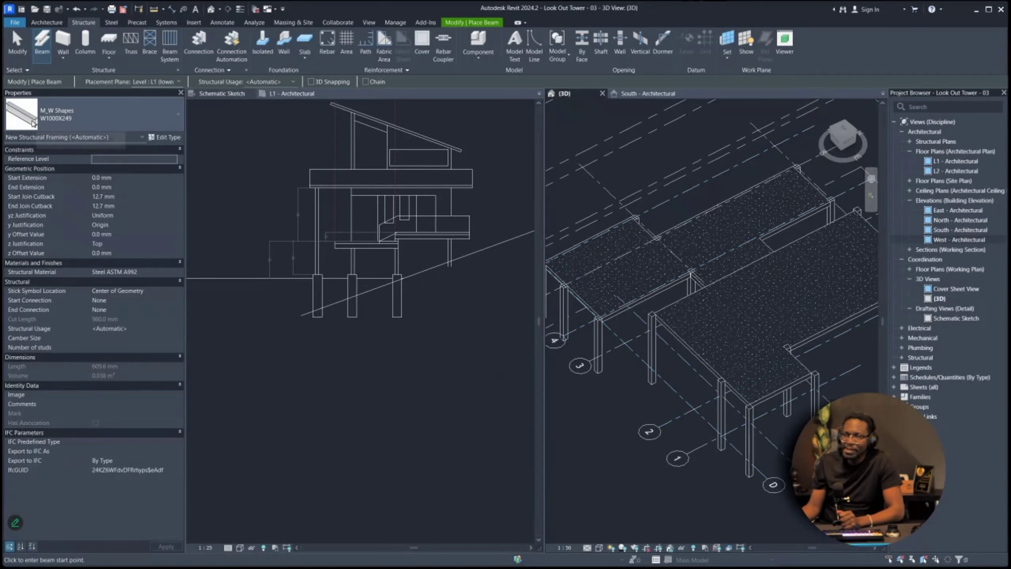
{"action": "scroll", "coordinate": [560, 187], "scroll_direction": "down", "scroll_amount": 2}
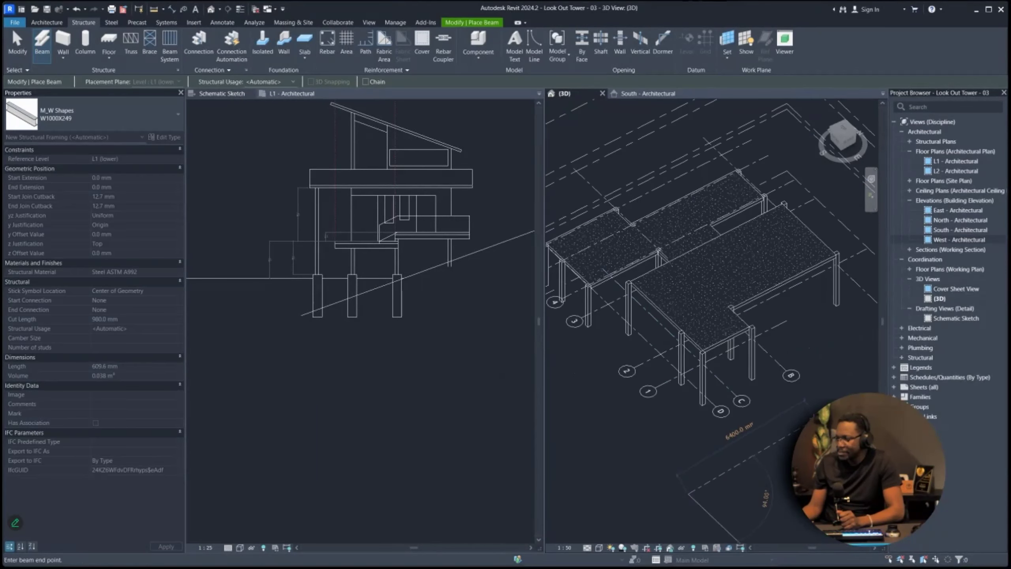
{"action": "scroll", "coordinate": [693, 514], "scroll_direction": "up", "scroll_amount": 3}
{"action": "middle_click_drag", "start_coordinate": [693, 514], "coordinate": [684, 483]}
{"action": "scroll", "coordinate": [677, 440], "scroll_direction": "up", "scroll_amount": 1}
{"action": "key", "text": "Escape"}
{"action": "key", "text": "Escape"}
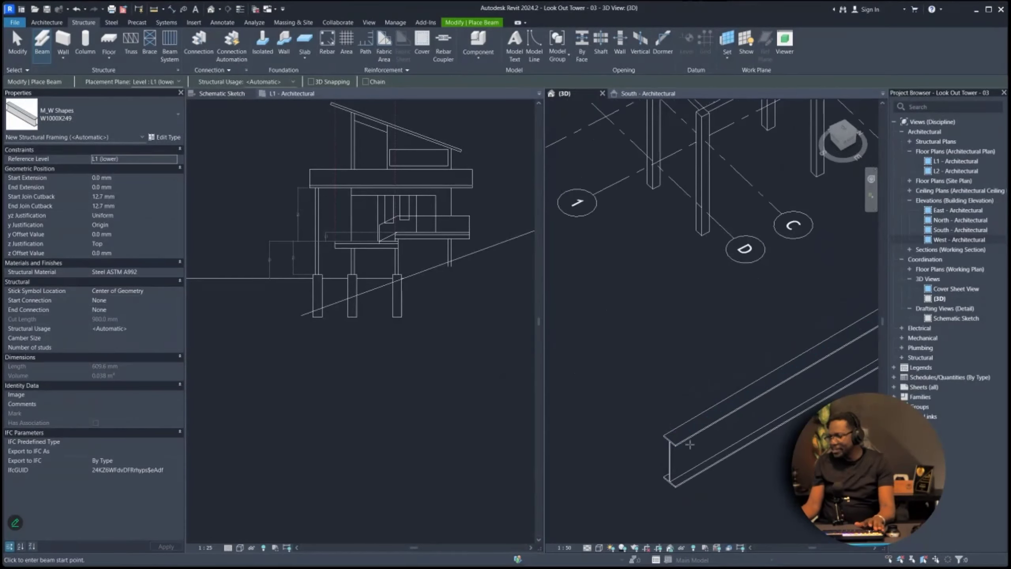
{"action": "left_click", "coordinate": [691, 440]}
{"action": "key", "text": "Delete"}
{"action": "scroll", "coordinate": [655, 351], "scroll_direction": "down", "scroll_amount": 3}
{"action": "middle_click_drag", "start_coordinate": [659, 174], "coordinate": [659, 231]}
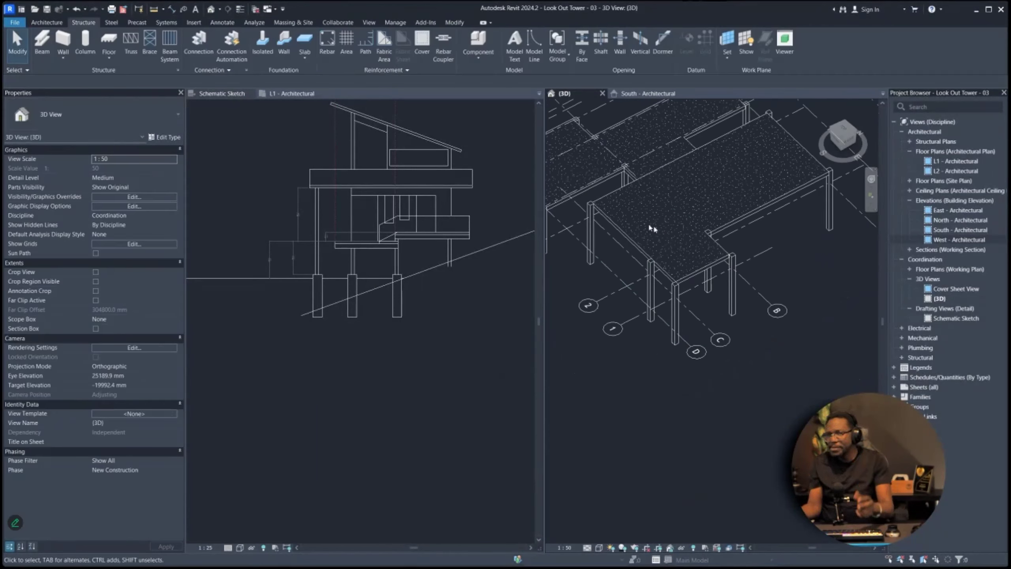
- Start the Beam command again and review the beam types already loaded in the project
{"action": "left_click", "coordinate": [42, 45]}
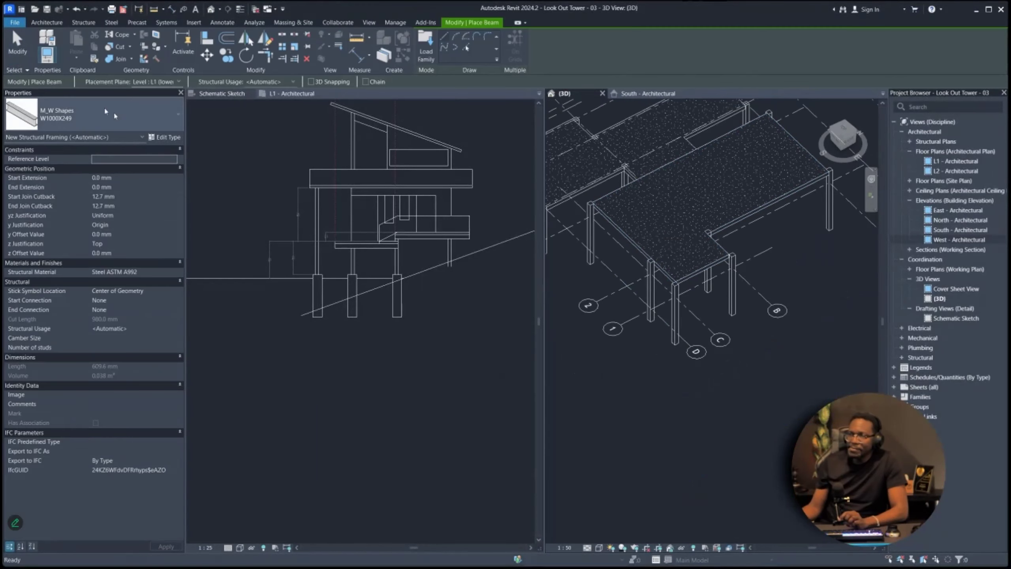
{"action": "left_click", "coordinate": [71, 108]}
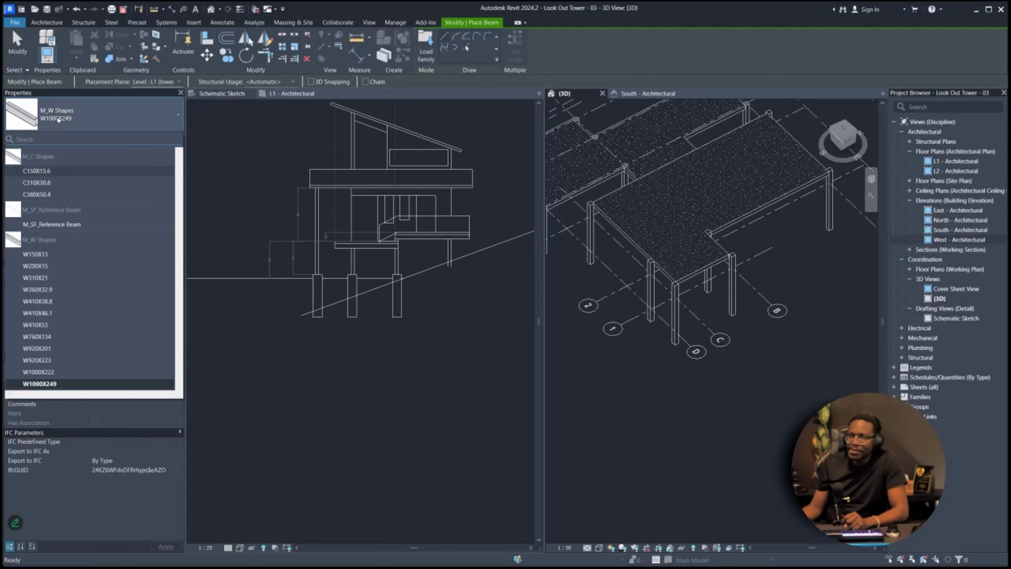
{"action": "left_click", "coordinate": [61, 119]}
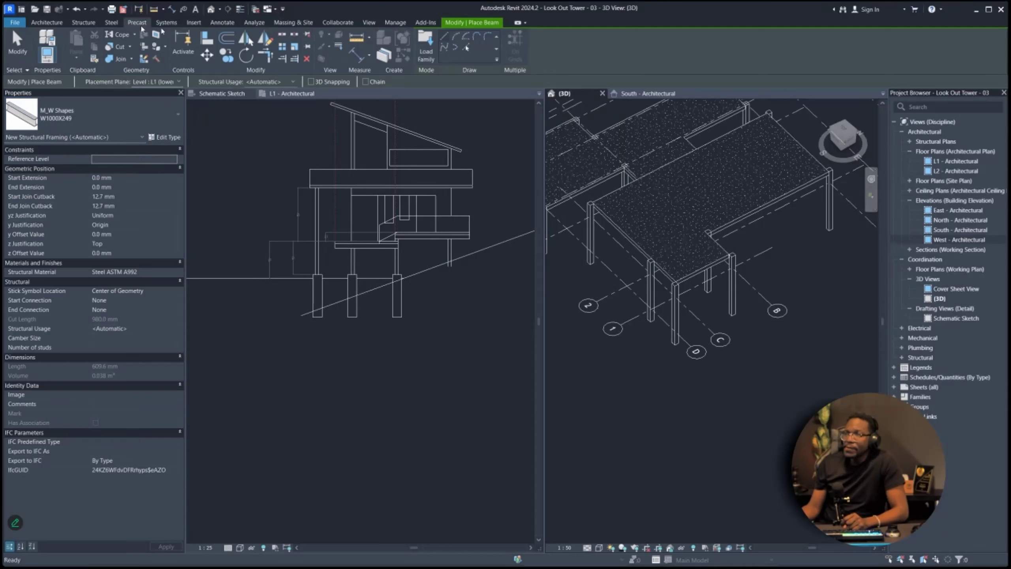
- Start loading a new beam family and browse the US library to the Wood folder inside Structural Framing
{"action": "left_click", "coordinate": [90, 25]}
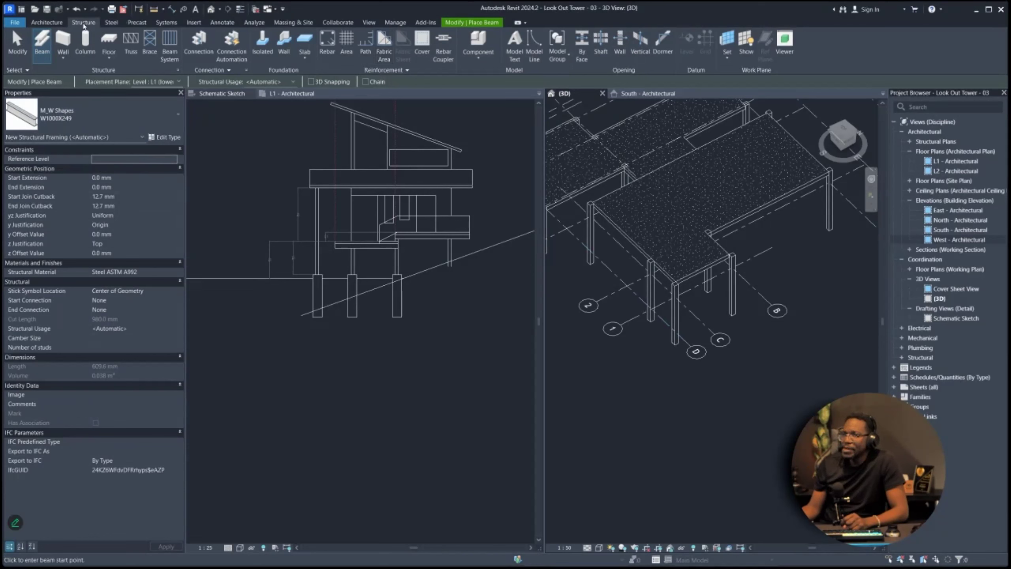
{"action": "left_click", "coordinate": [452, 23]}
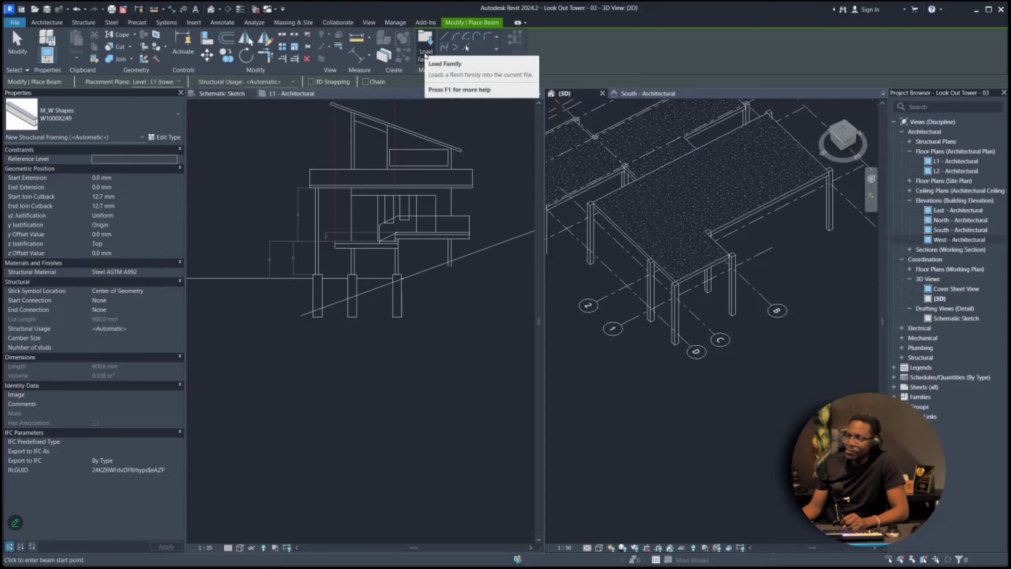
{"action": "left_click", "coordinate": [426, 58]}
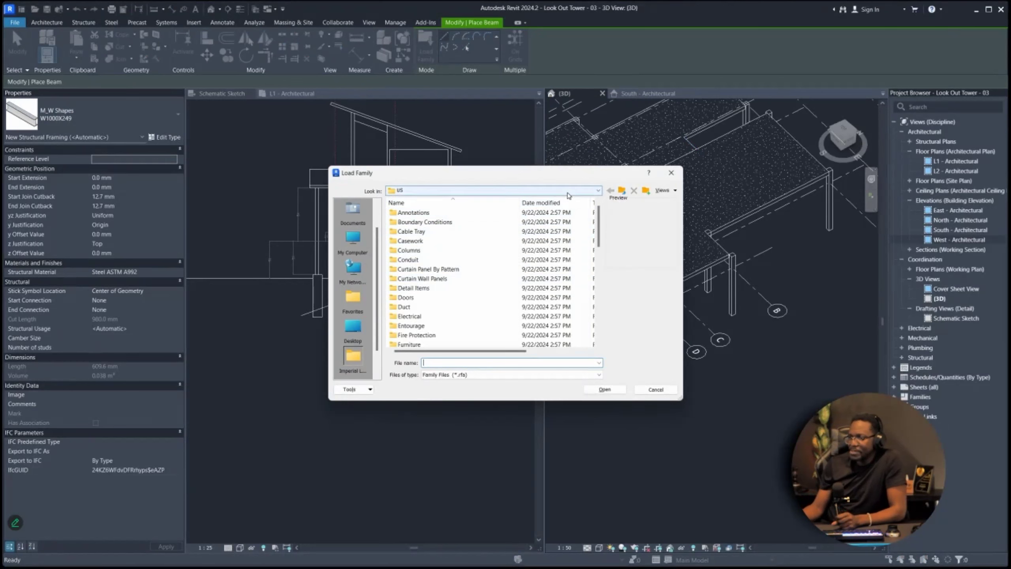
{"action": "left_click", "coordinate": [561, 191]}
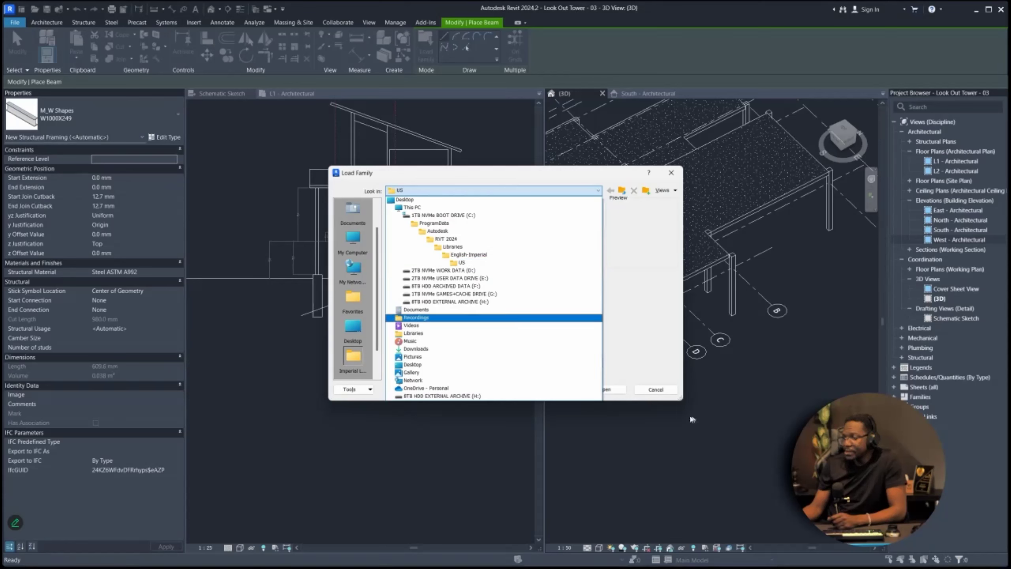
{"action": "left_click", "coordinate": [535, 190]}
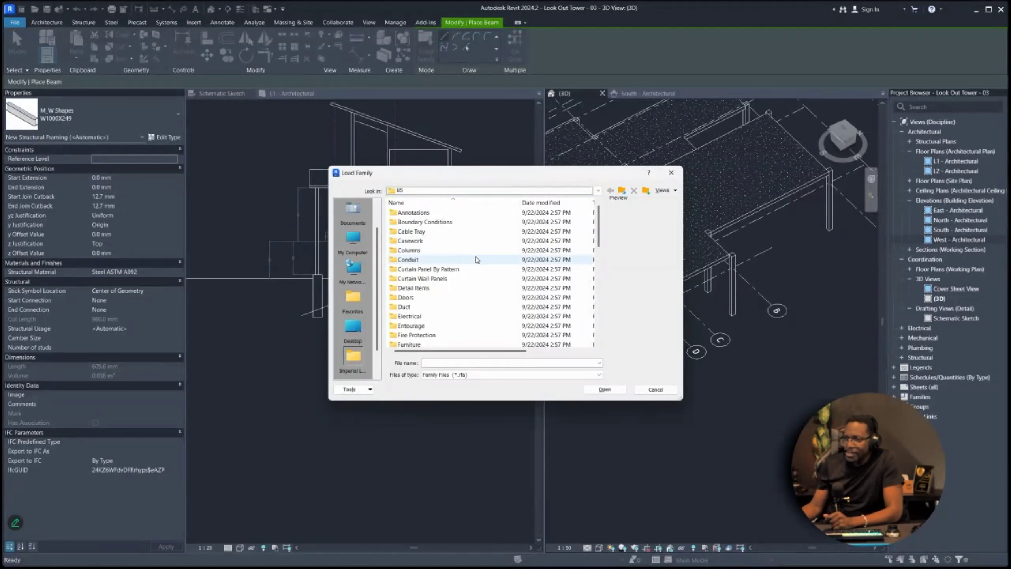
{"action": "scroll", "coordinate": [433, 216], "scroll_direction": "down", "scroll_amount": 9}
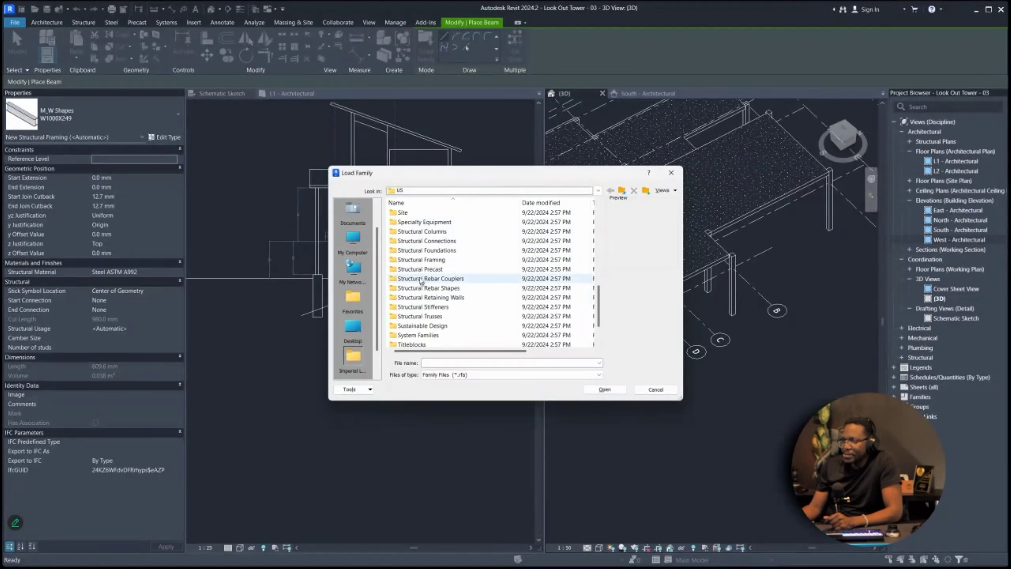
{"action": "left_click", "coordinate": [423, 260]}
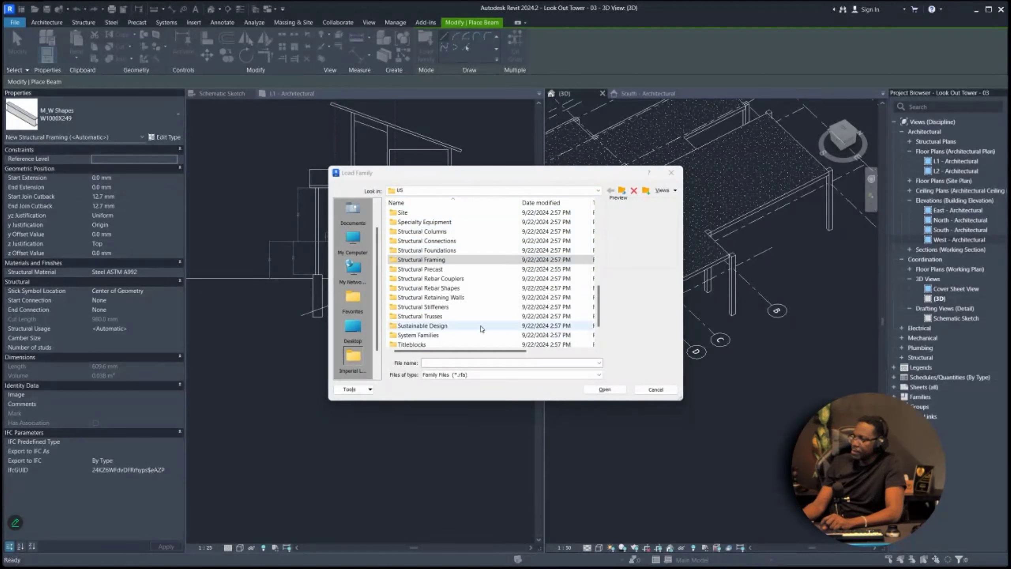
{"action": "left_click", "coordinate": [441, 261]}
{"action": "left_click", "coordinate": [440, 262]}
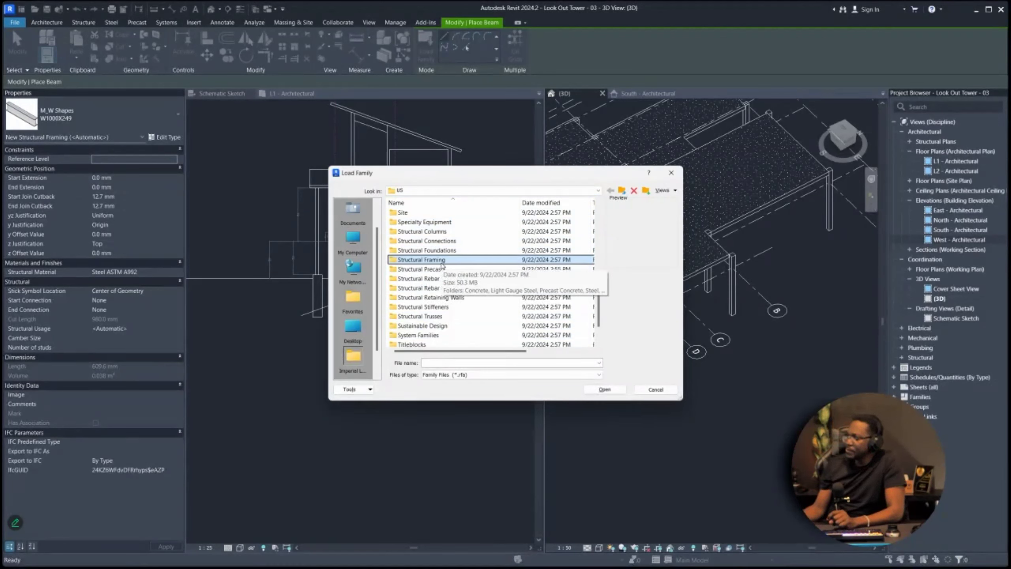
{"action": "double_click", "coordinate": [421, 260]}
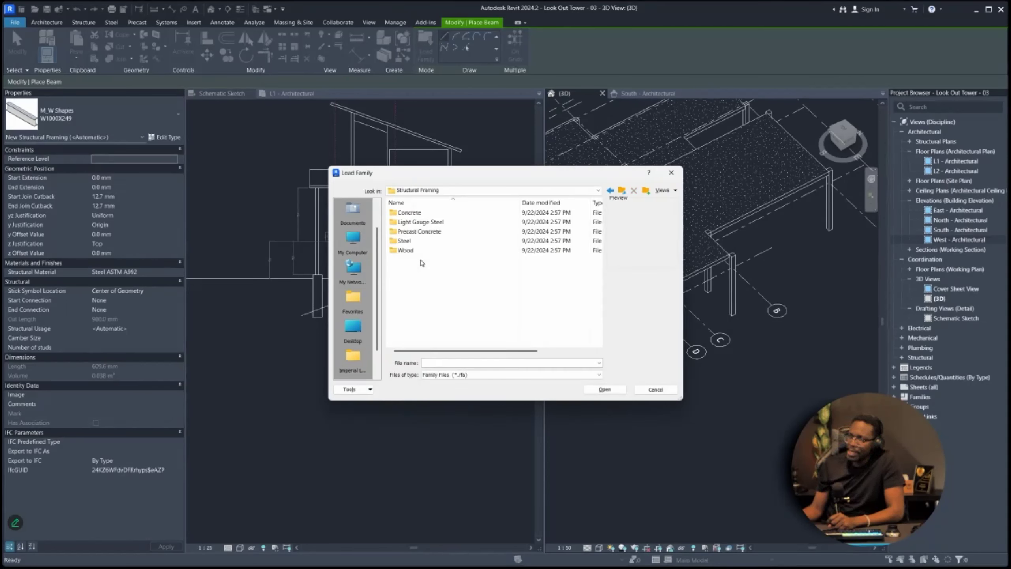
{"action": "left_click", "coordinate": [411, 254]}
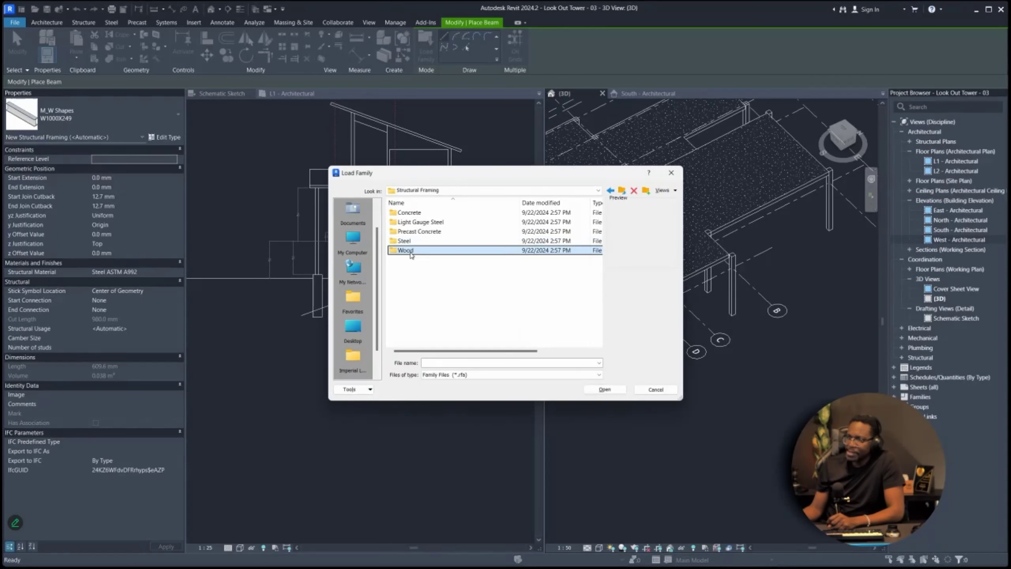
{"action": "double_click", "coordinate": [412, 252]}
- Preview the wood framing families, comparing the glulam, plywood joist, open web joist and Timber profiles with Dimension Lumber
{"action": "left_click", "coordinate": [422, 223]}
{"action": "left_click", "coordinate": [420, 233]}
{"action": "left_click", "coordinate": [414, 251]}
{"action": "left_click", "coordinate": [409, 280]}
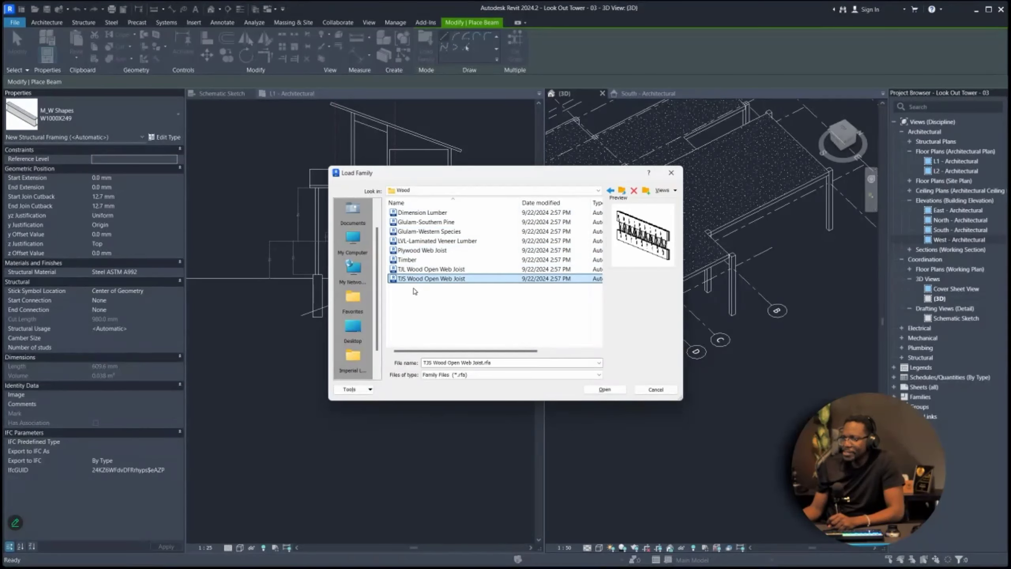
{"action": "left_click", "coordinate": [418, 260]}
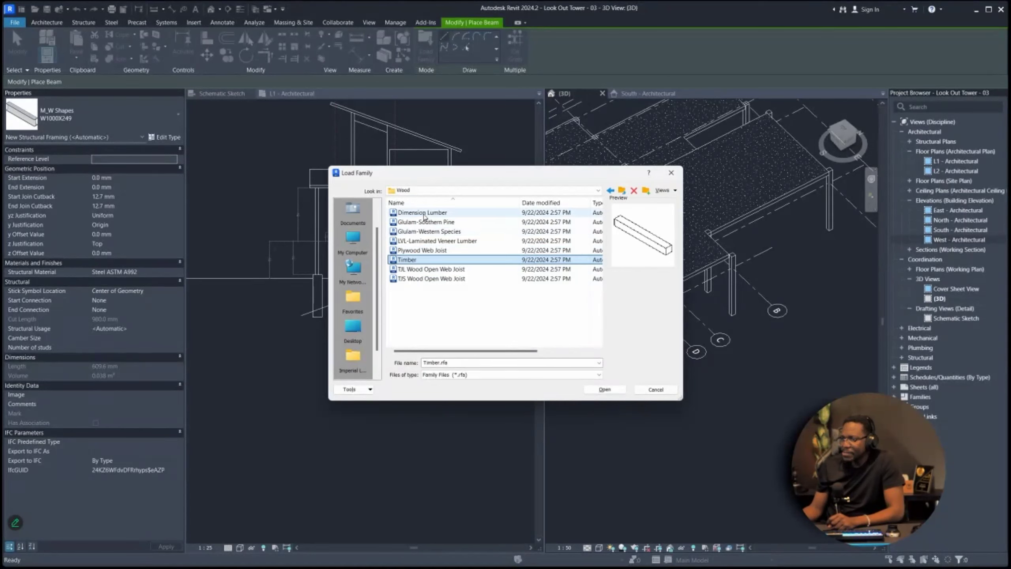
{"action": "left_click", "coordinate": [422, 215]}
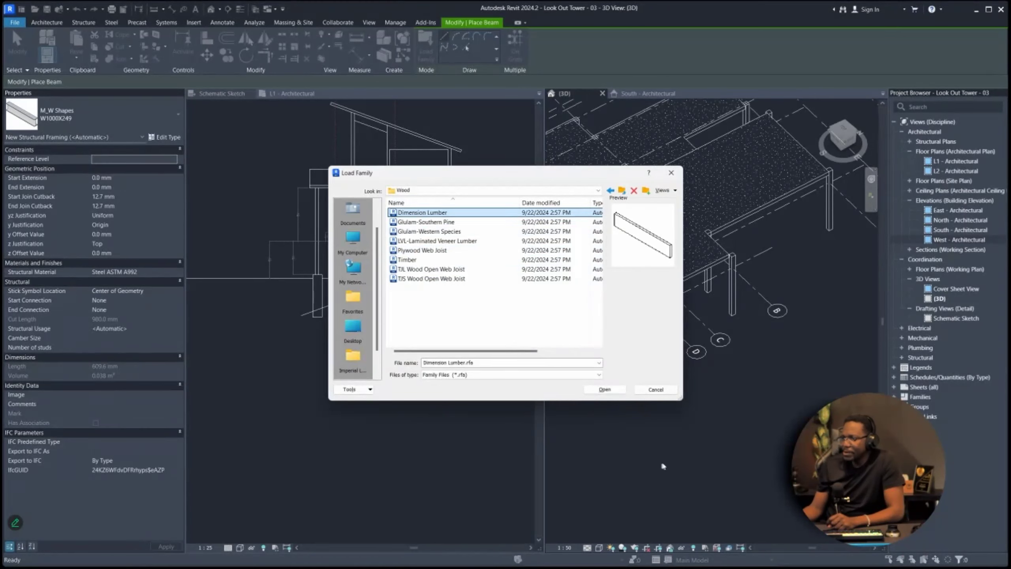
- Choose the Dimension Lumber family for loading, and enlarge and reposition its type list to show more lumber sizes
{"action": "double_click", "coordinate": [458, 215]}
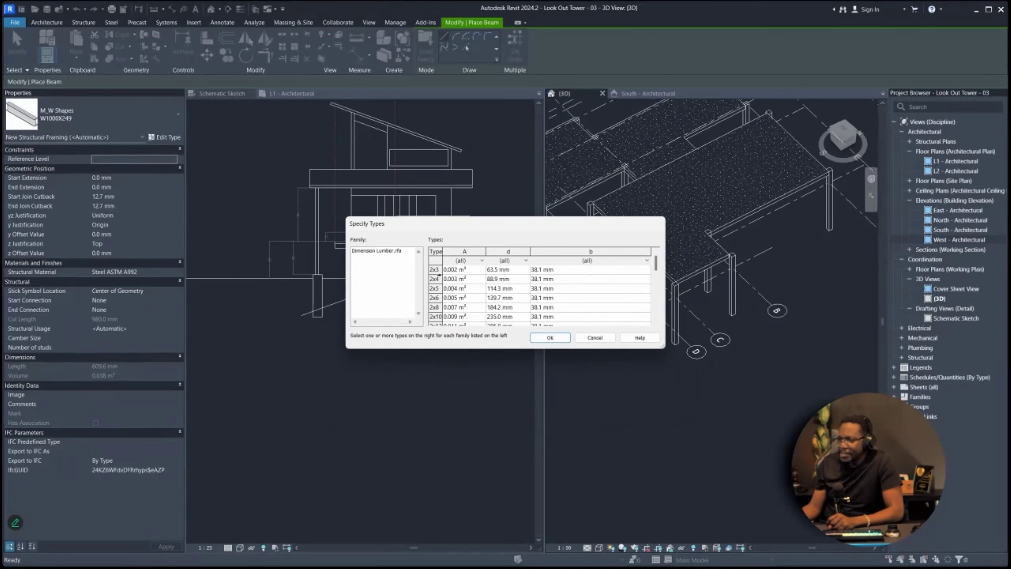
{"action": "left_click_drag", "start_coordinate": [466, 349], "coordinate": [450, 512]}
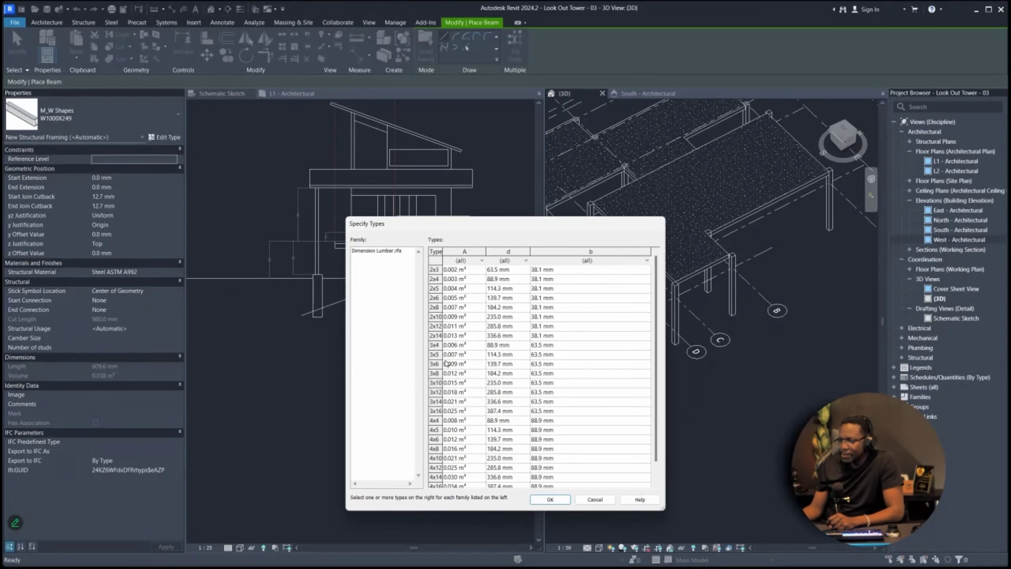
{"action": "left_click_drag", "start_coordinate": [462, 233], "coordinate": [407, 190]}
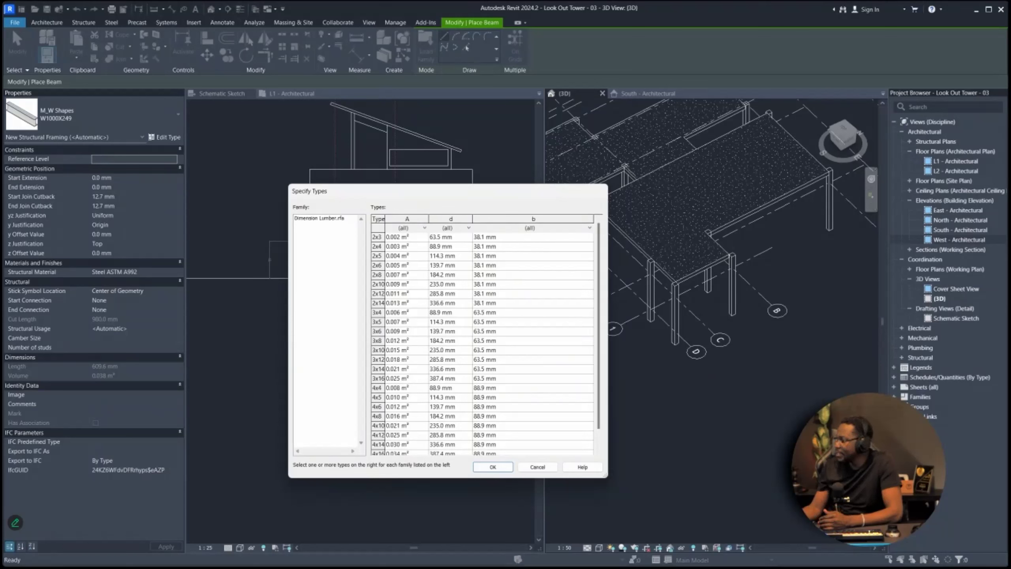
- Switch to the Miro board and sketch a double-headed arrow labelled H/D beside the end of the rear spaced beam
{"action": "key", "text": "alt+Tab"}
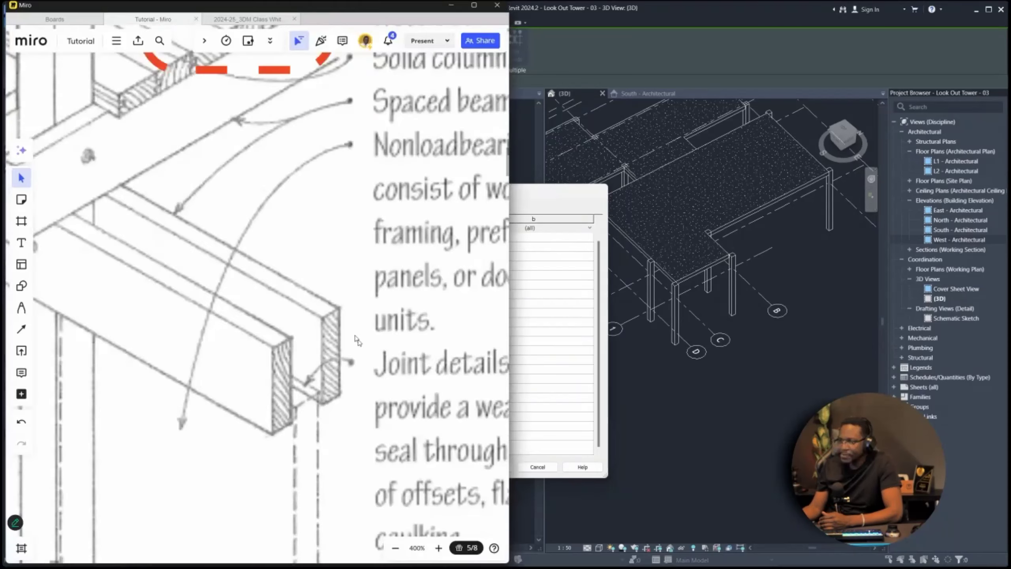
{"action": "left_click", "coordinate": [21, 307]}
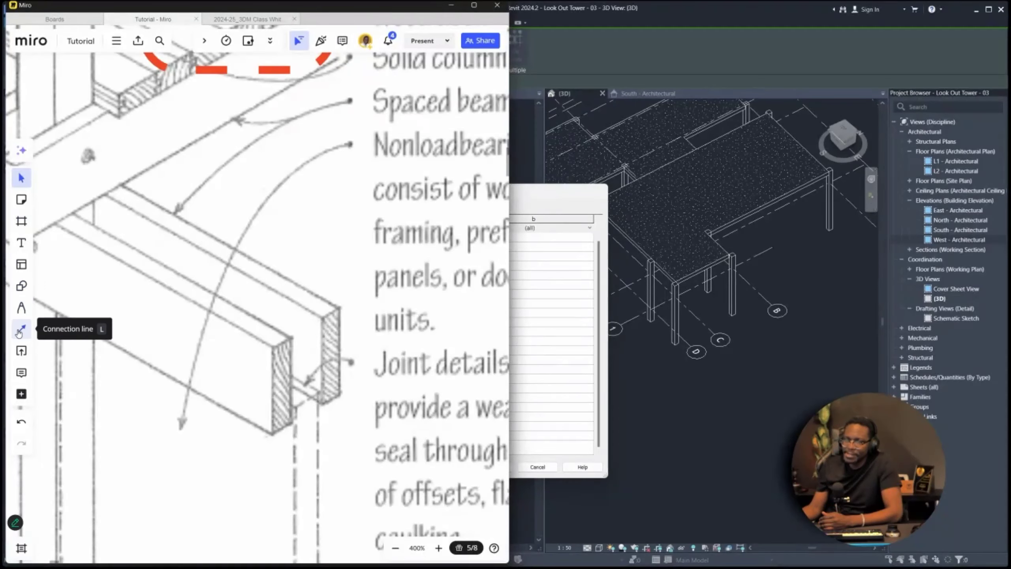
{"action": "left_click", "coordinate": [48, 341]}
{"action": "mouse_move", "coordinate": [346, 304]}
{"action": "left_mouse_down"}
{"action": "mouse_move", "coordinate": [382, 292]}
{"action": "mouse_move", "coordinate": [371, 393]}
{"action": "left_mouse_up"}
{"action": "left_click_drag", "start_coordinate": [358, 378], "coordinate": [392, 372]}
{"action": "left_click_drag", "start_coordinate": [402, 313], "coordinate": [406, 347]}
{"action": "left_click_drag", "start_coordinate": [412, 309], "coordinate": [417, 334]}
{"action": "left_click_drag", "start_coordinate": [436, 279], "coordinate": [438, 351]}
{"action": "mouse_move", "coordinate": [465, 313]}
{"action": "left_mouse_down"}
{"action": "mouse_move", "coordinate": [454, 325]}
{"action": "mouse_move", "coordinate": [456, 285]}
{"action": "mouse_move", "coordinate": [458, 328]}
{"action": "left_mouse_up"}
{"action": "left_click_drag", "start_coordinate": [474, 321], "coordinate": [481, 315]}
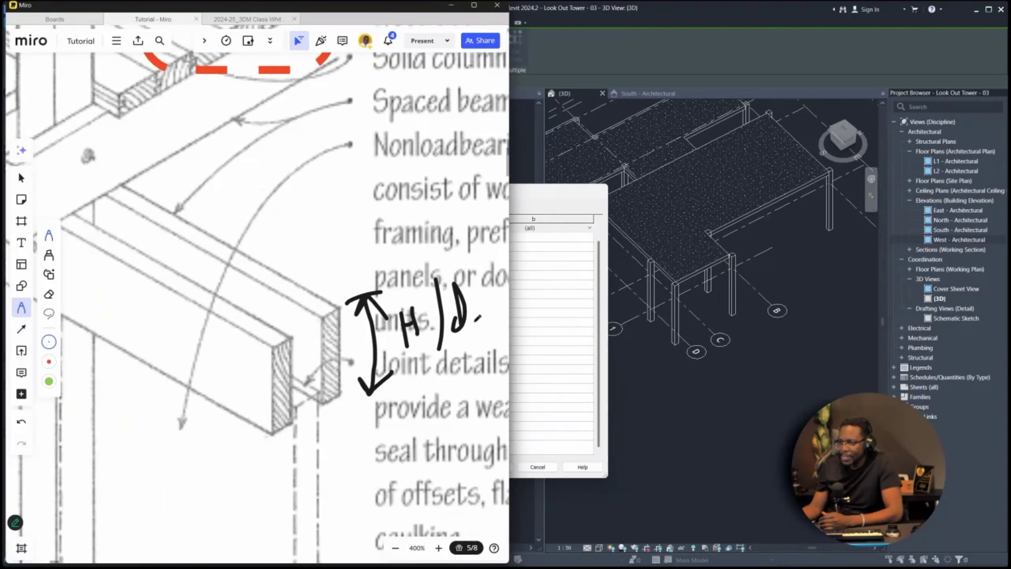
- Annotate the spaced beam ends by hand with an H on the rear beam and a 2 and a 4 on the front beam
{"action": "left_click_drag", "start_coordinate": [321, 286], "coordinate": [327, 330]}
{"action": "left_click_drag", "start_coordinate": [340, 280], "coordinate": [343, 307]}
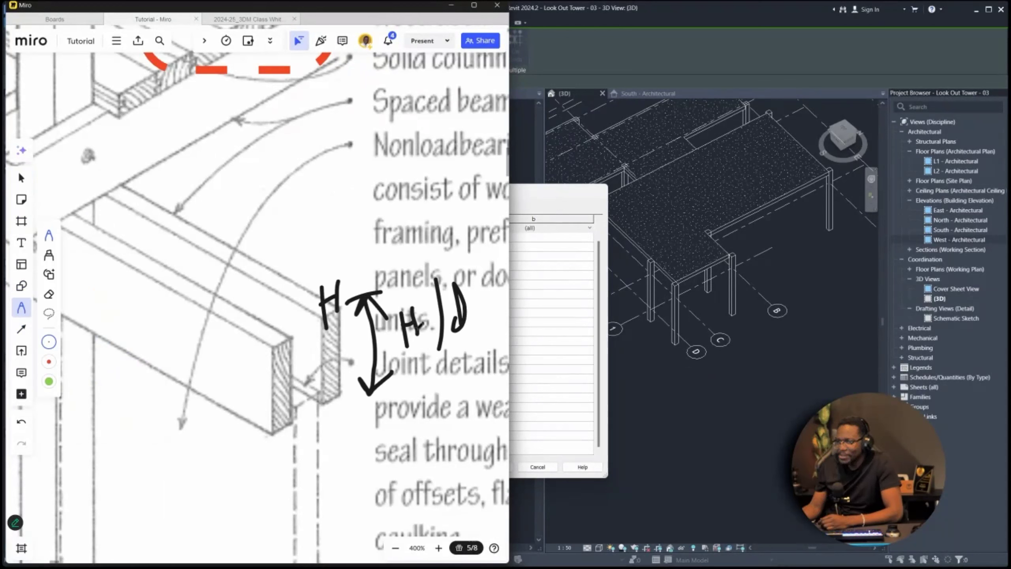
{"action": "left_click_drag", "start_coordinate": [274, 319], "coordinate": [298, 340]}
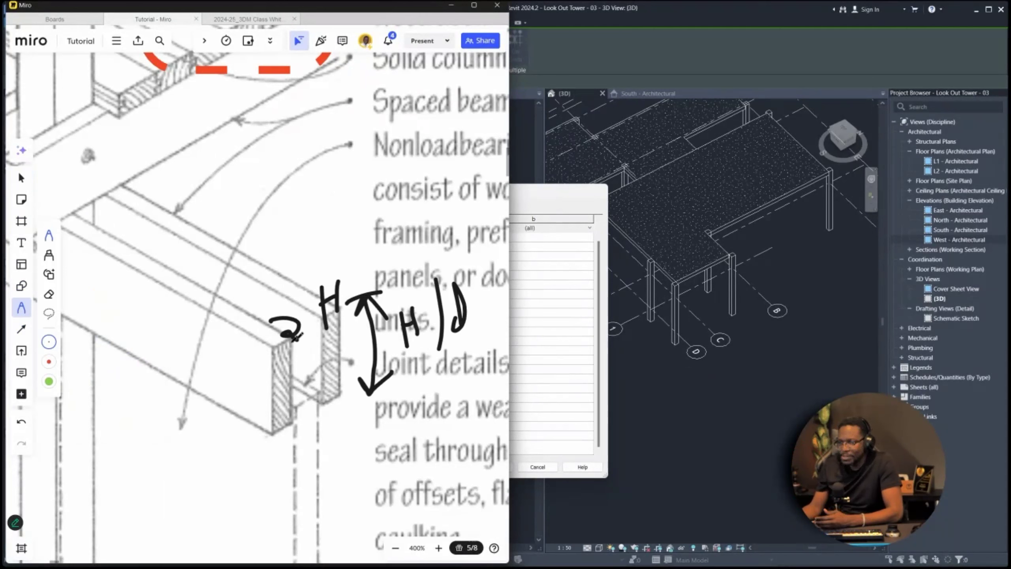
{"action": "mouse_move", "coordinate": [245, 376]}
{"action": "left_mouse_down"}
{"action": "mouse_move", "coordinate": [259, 393]}
{"action": "mouse_move", "coordinate": [250, 407]}
{"action": "left_mouse_up"}
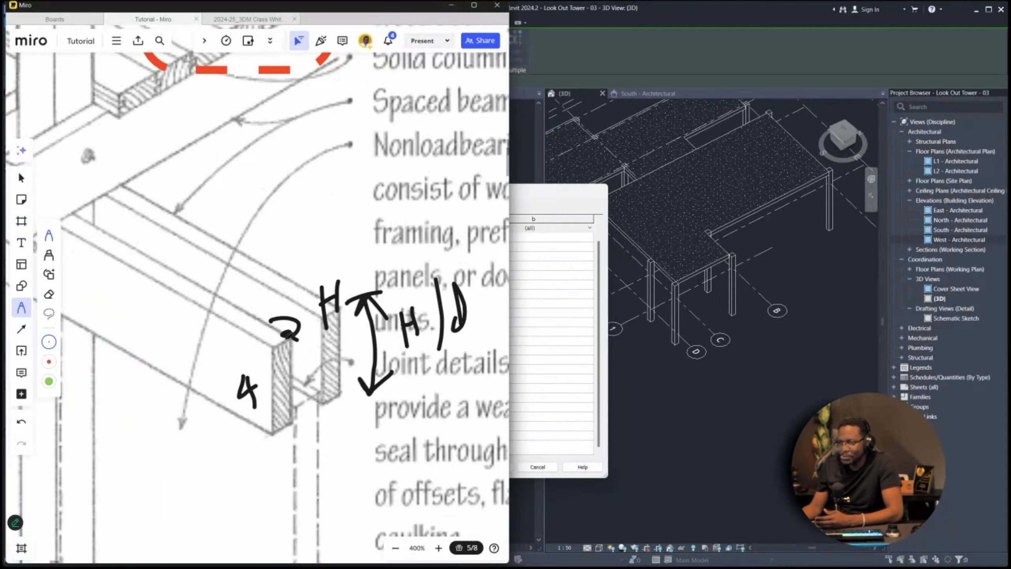
{"action": "left_click_drag", "start_coordinate": [274, 369], "coordinate": [279, 366]}
{"action": "left_click_drag", "start_coordinate": [274, 378], "coordinate": [280, 374]}
- Return to Revit and load the 2x6 type of the Dimension Lumber family
{"action": "left_click", "coordinate": [540, 201]}
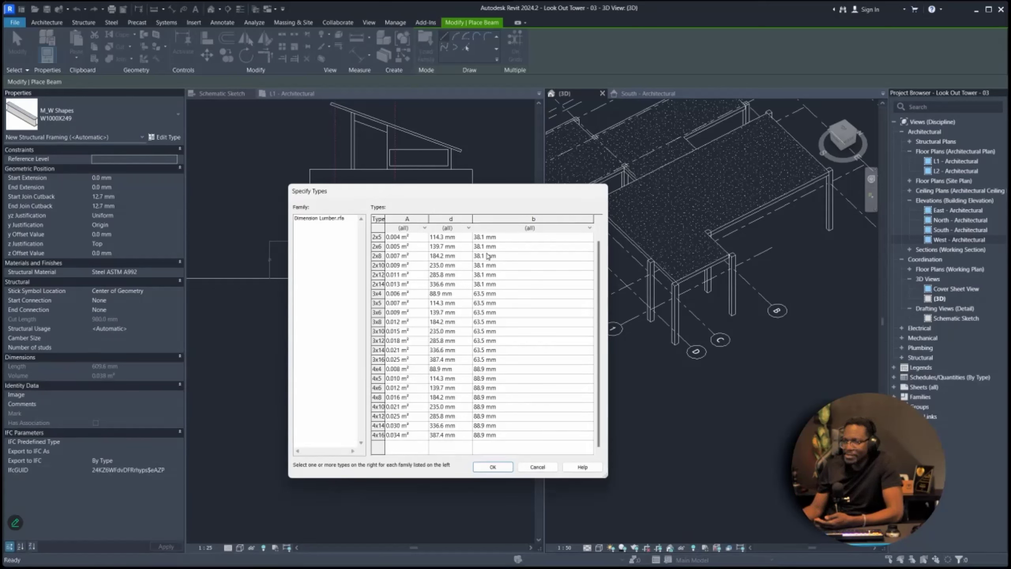
{"action": "scroll", "coordinate": [493, 322], "scroll_direction": "up", "scroll_amount": 1}
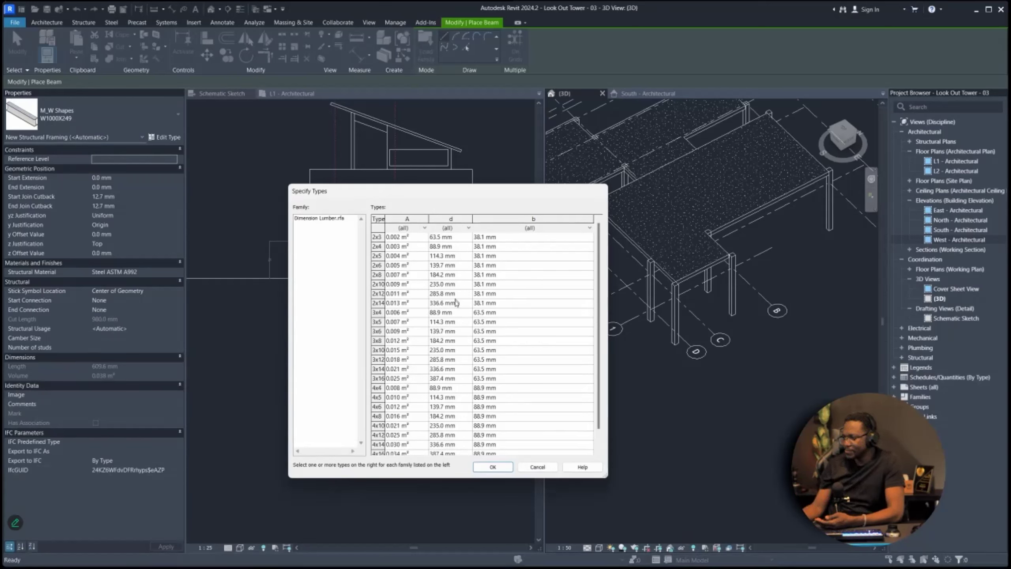
{"action": "left_click", "coordinate": [377, 267]}
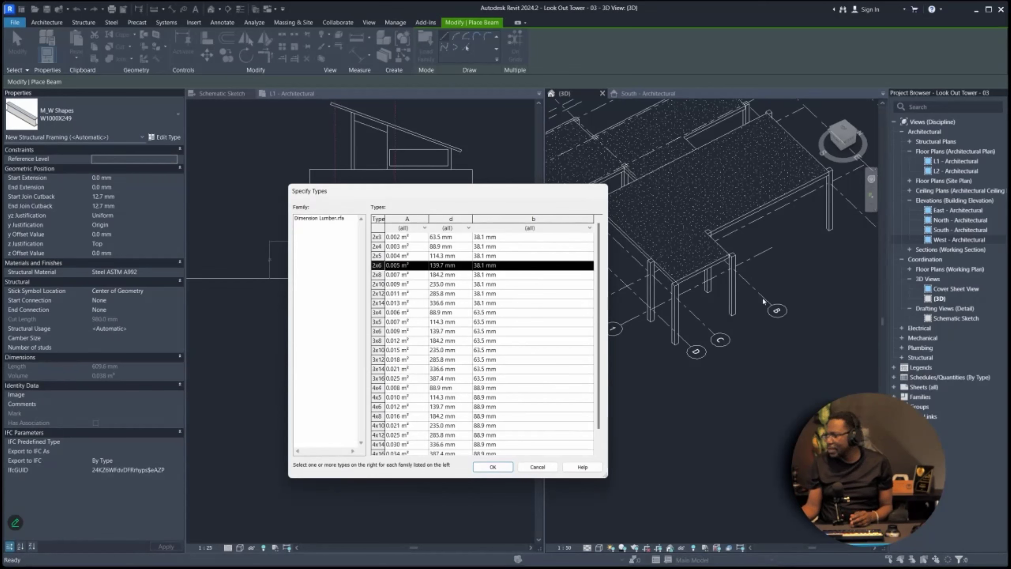
{"action": "left_click", "coordinate": [493, 467]}
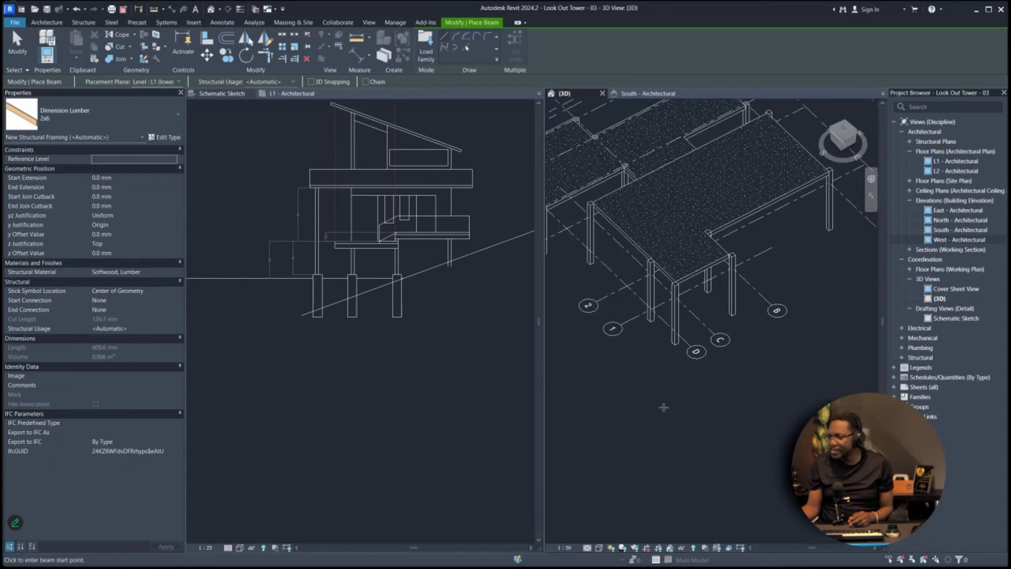
- Draw a trial 2x6 lumber beam in front of the tower in the 3D view, and delete it
{"action": "left_click", "coordinate": [660, 408]}
{"action": "left_click", "coordinate": [847, 319]}
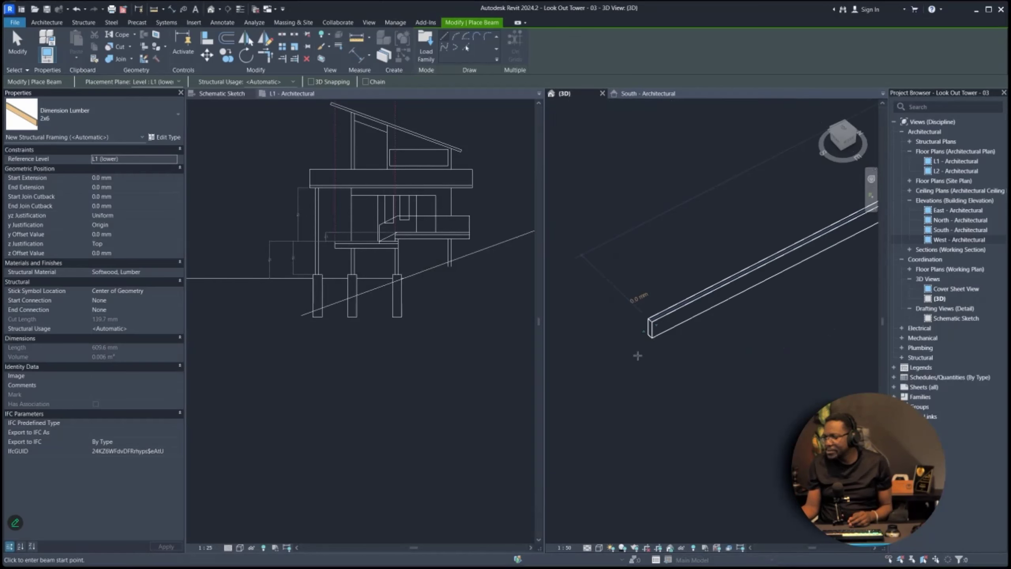
{"action": "scroll", "coordinate": [638, 356], "scroll_direction": "down", "scroll_amount": 6}
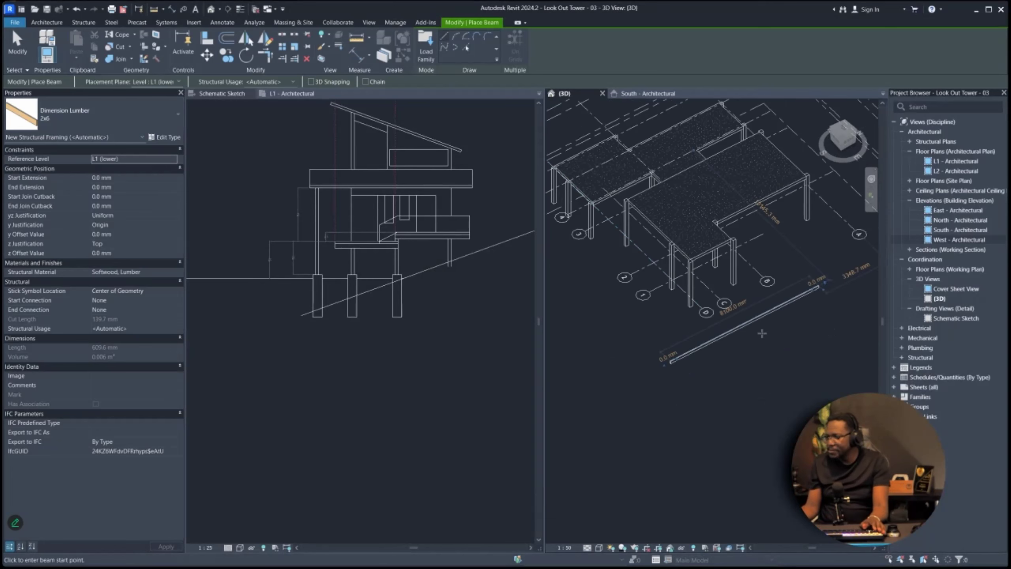
{"action": "key", "text": "Escape"}
{"action": "key", "text": "Escape"}
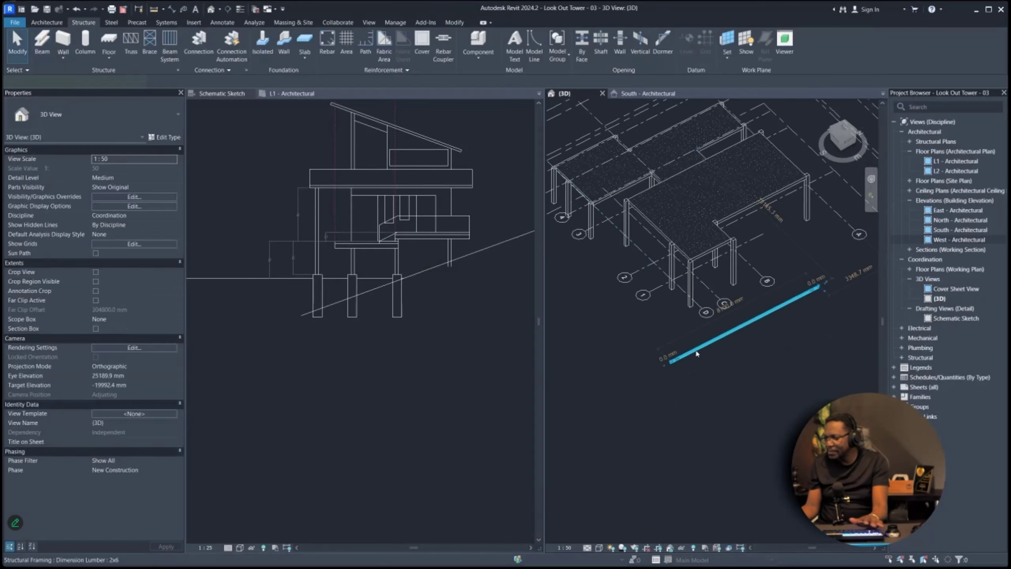
{"action": "left_click", "coordinate": [696, 351]}
{"action": "middle_click_drag", "start_coordinate": [732, 323], "coordinate": [668, 355]}
{"action": "key", "text": "Delete"}
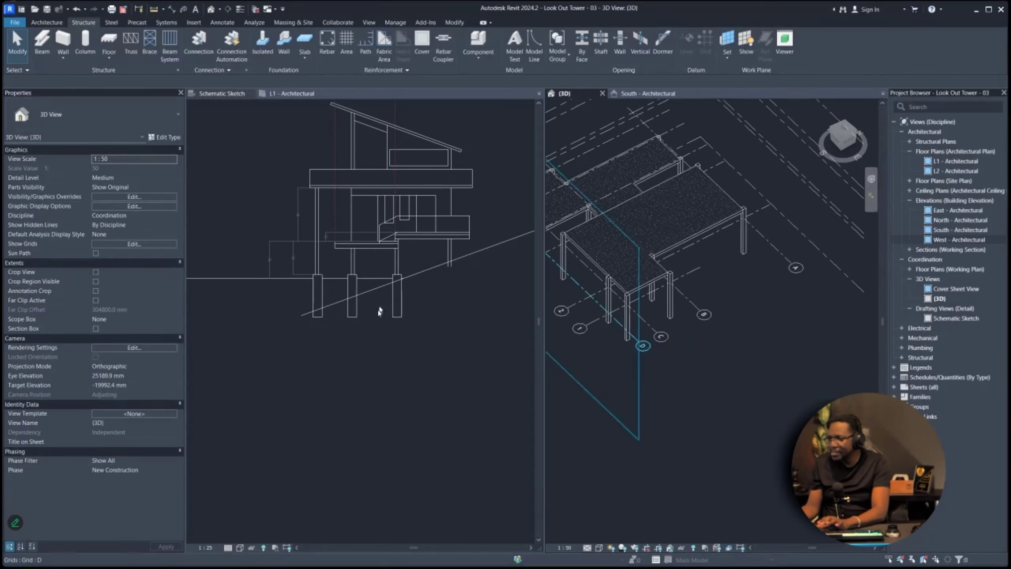
- Show the L1 architectural floor plan around the columns on grids B and C, and start the Beam command
{"action": "left_click", "coordinate": [229, 96]}
{"action": "key", "text": "ctrl+Tab"}
{"action": "scroll", "coordinate": [424, 319], "scroll_direction": "up", "scroll_amount": 6}
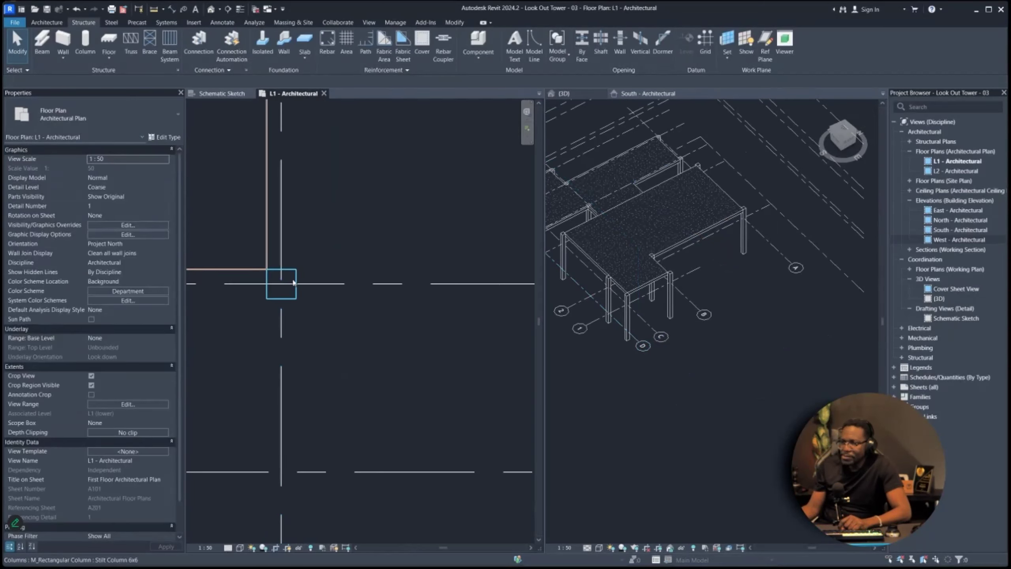
{"action": "scroll", "coordinate": [343, 315], "scroll_direction": "down", "scroll_amount": 4}
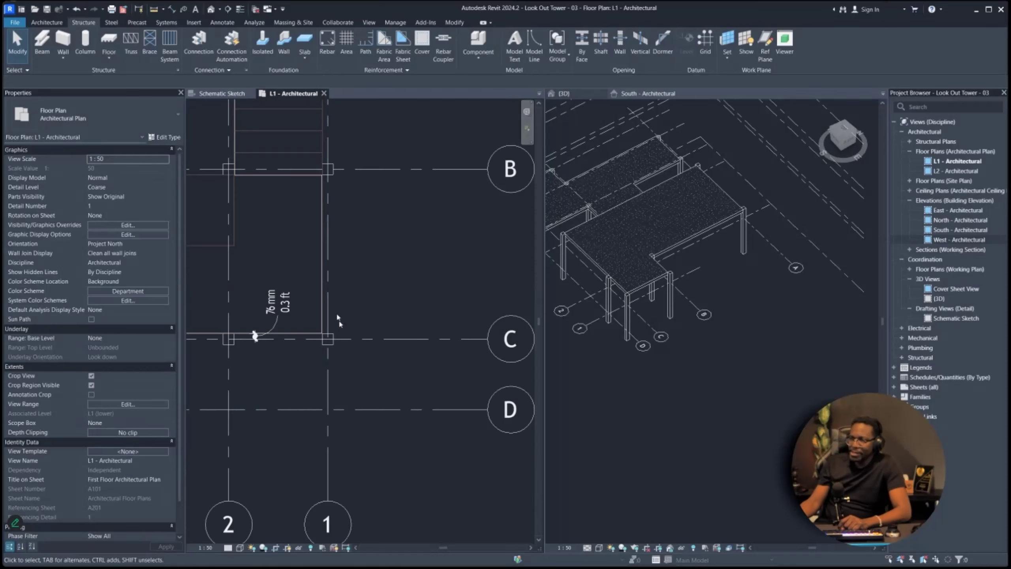
{"action": "scroll", "coordinate": [364, 228], "scroll_direction": "down", "scroll_amount": 3}
{"action": "scroll", "coordinate": [258, 194], "scroll_direction": "up", "scroll_amount": 3}
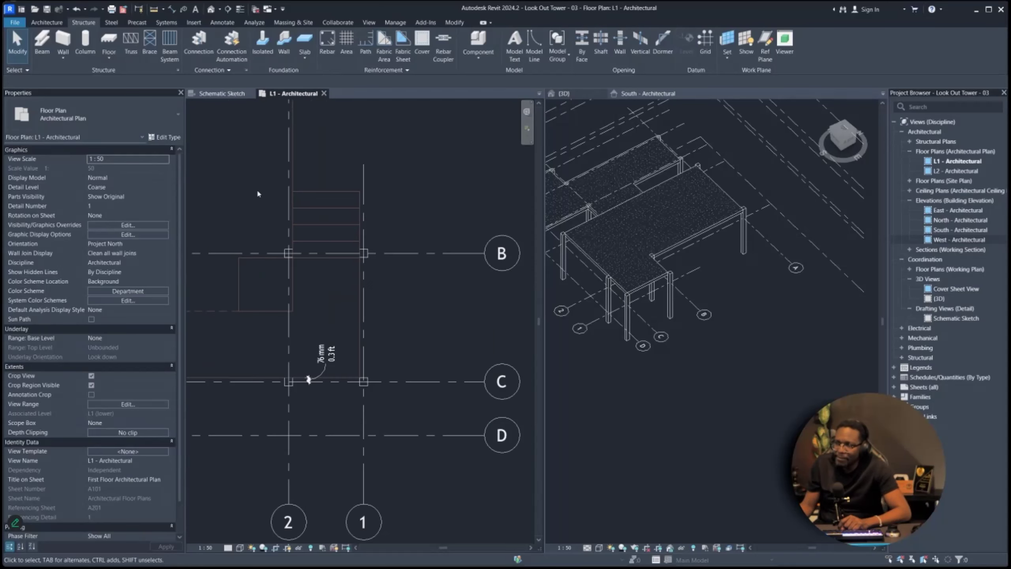
{"action": "left_click", "coordinate": [42, 42]}
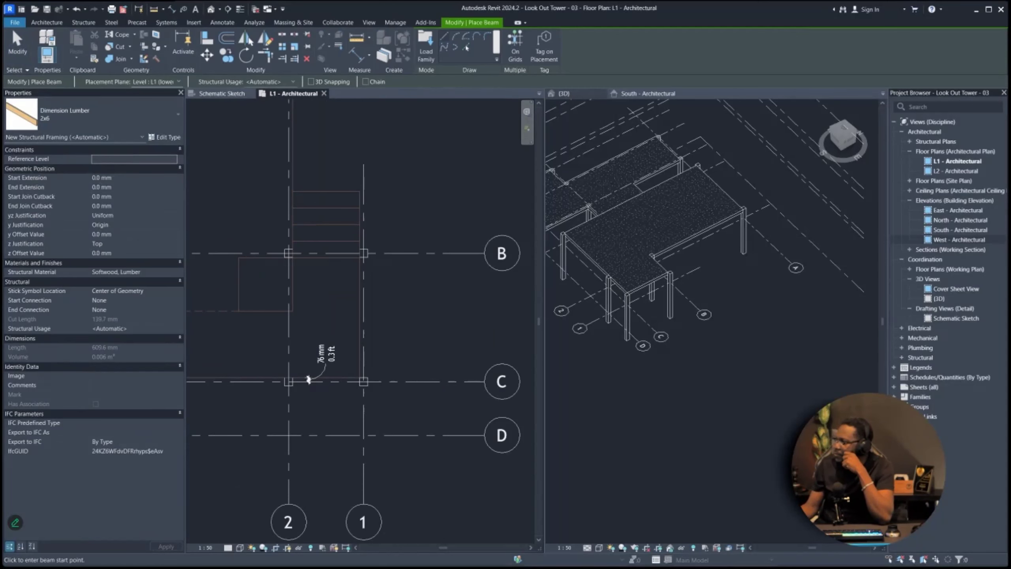
- Trace the top edge of the front spaced beam in the Miro detail and mark it with an arrow
{"action": "key", "text": "alt+Tab"}
{"action": "scroll", "coordinate": [315, 339], "scroll_direction": "down", "scroll_amount": 2}
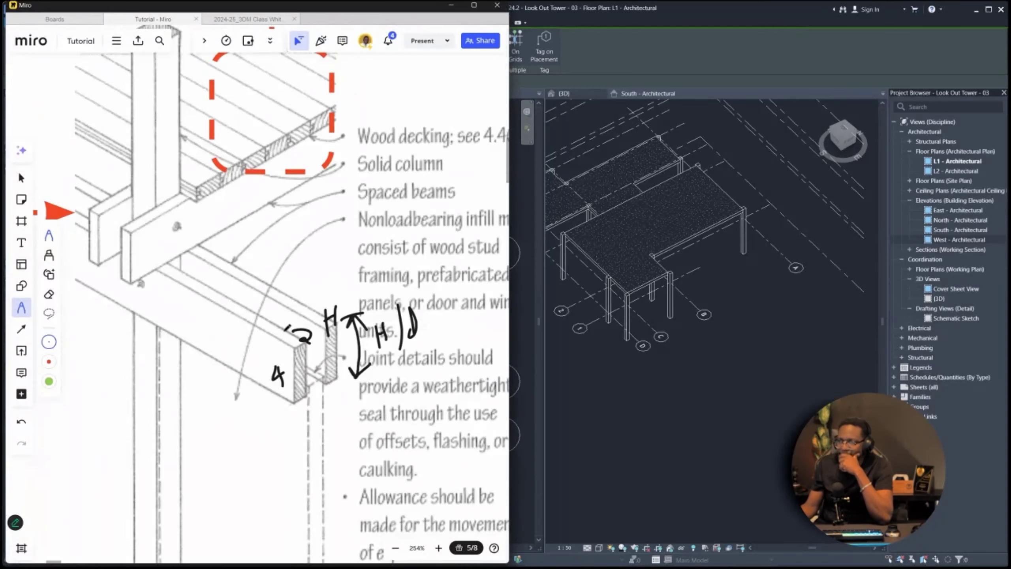
{"action": "left_click_drag", "start_coordinate": [305, 342], "coordinate": [167, 266]}
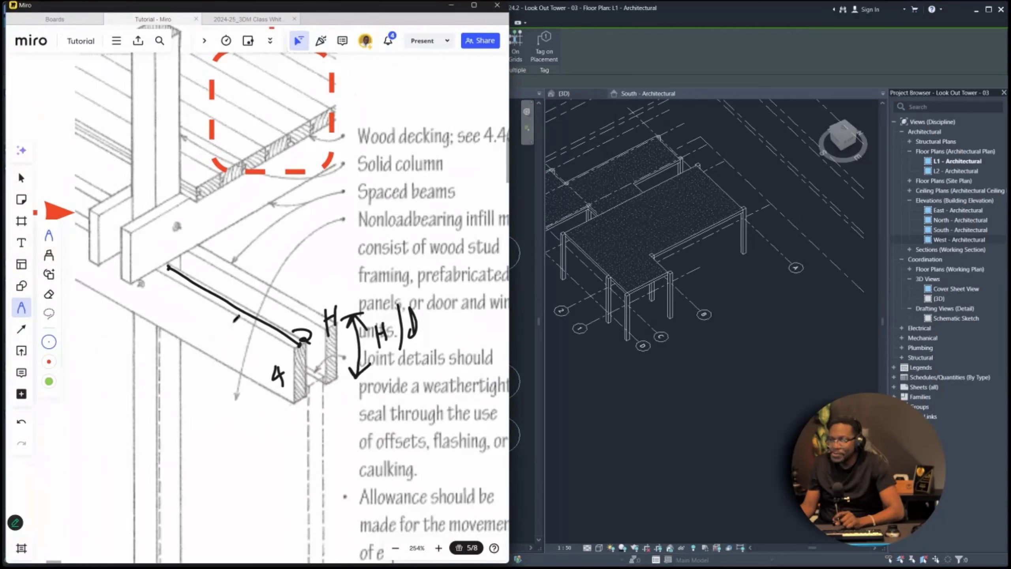
{"action": "mouse_move", "coordinate": [282, 248]}
{"action": "left_mouse_down"}
{"action": "mouse_move", "coordinate": [229, 281]}
{"action": "mouse_move", "coordinate": [234, 293]}
{"action": "left_mouse_up"}
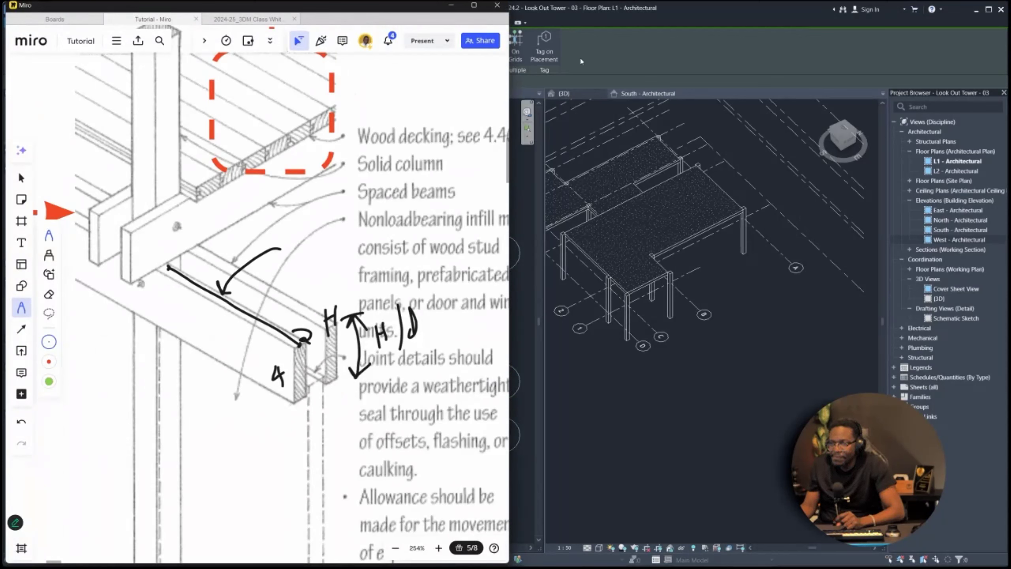
- Return to Revit and open the reference level choices for the new 2x6 beam
{"action": "left_click", "coordinate": [717, 11]}
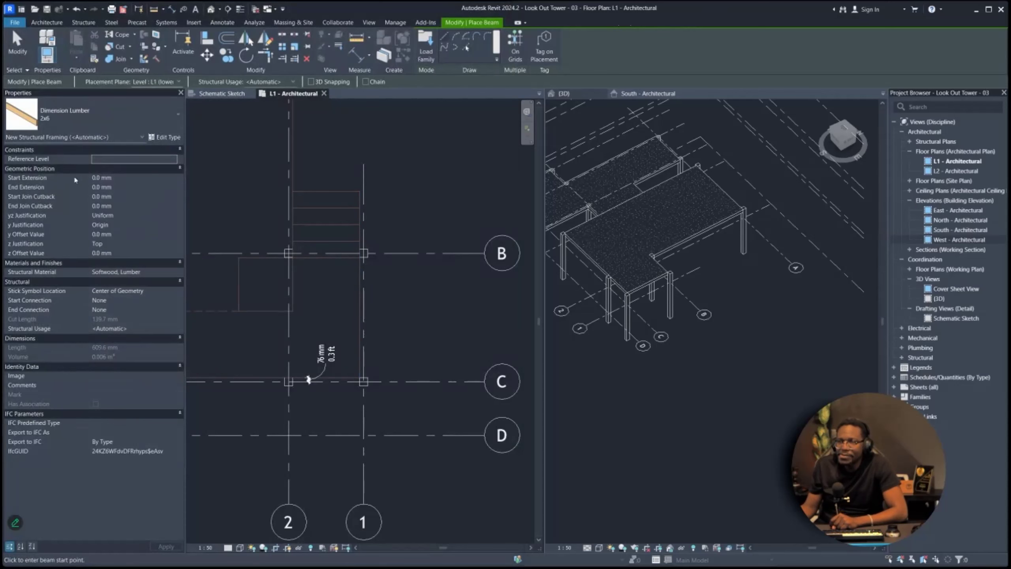
{"action": "left_click", "coordinate": [134, 159]}
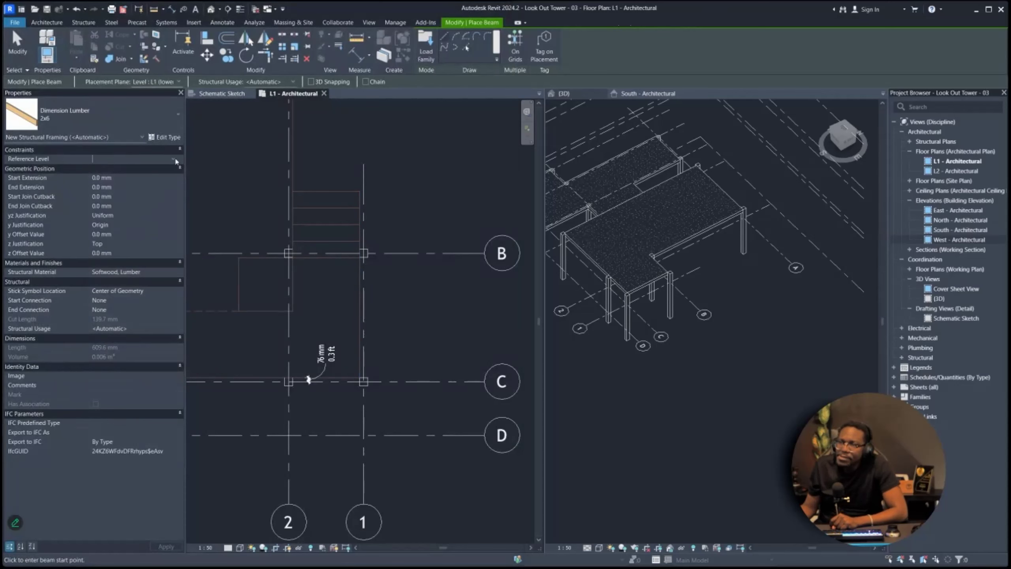
{"action": "left_click", "coordinate": [173, 158]}
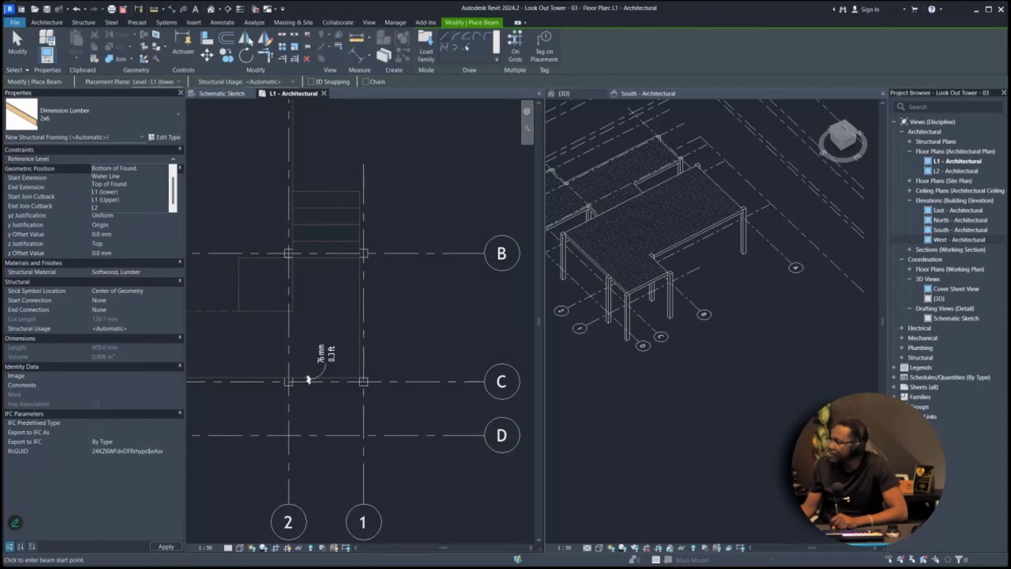
- Enlarge the spaced beam detail on the Miro board to examine how the beams meet the column
{"action": "key", "text": "alt+Tab"}
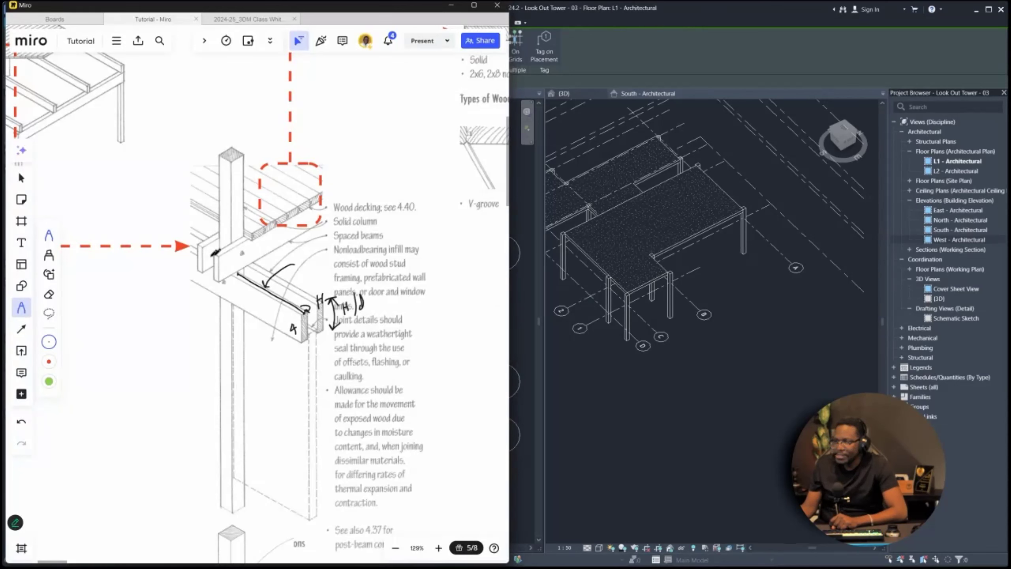
{"action": "scroll", "coordinate": [247, 238], "scroll_direction": "up", "scroll_amount": 5}
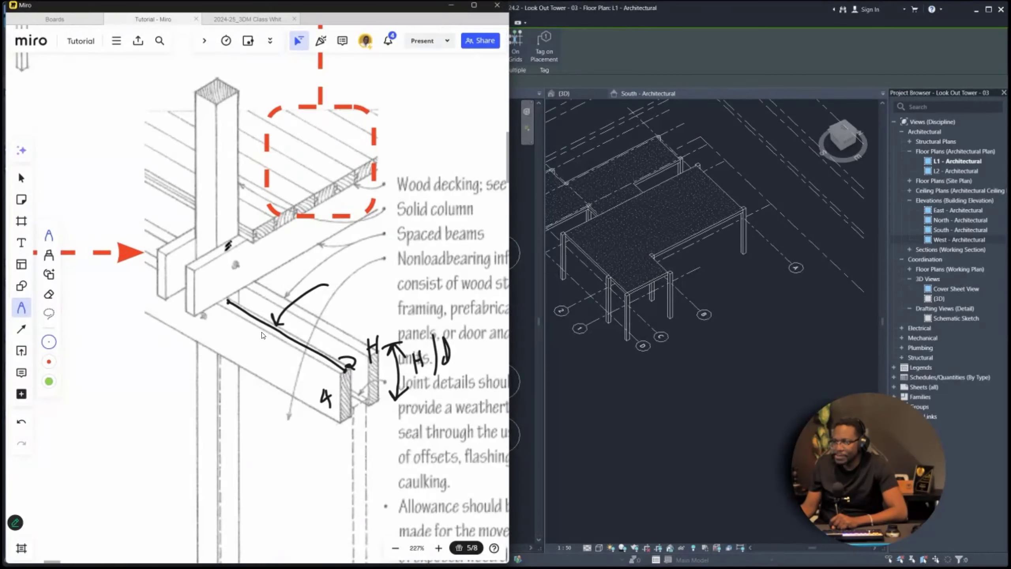
{"action": "mouse_move", "coordinate": [912, 552]}
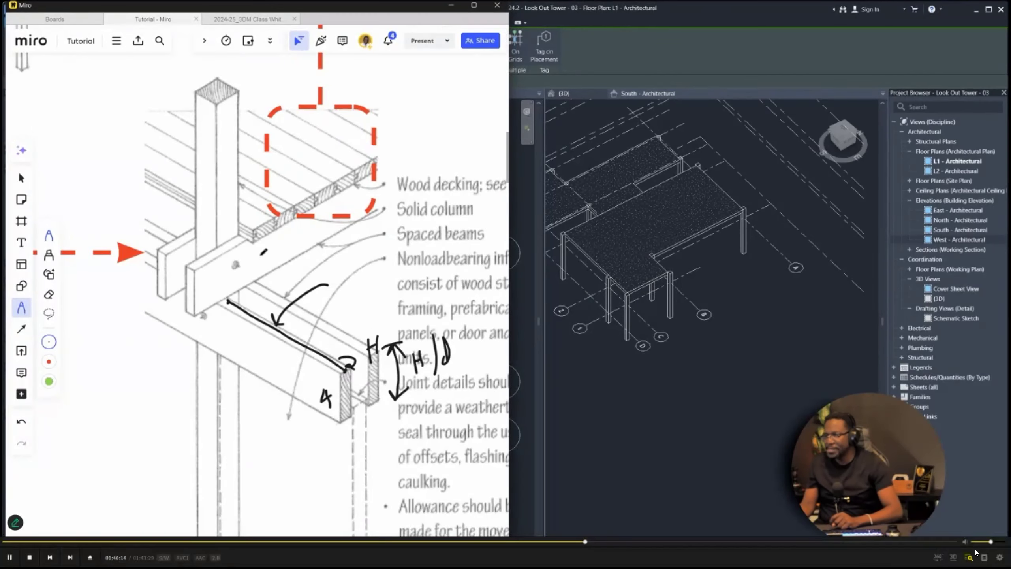
{"action": "left_click", "coordinate": [636, 352]}
{"action": "key", "text": "space"}
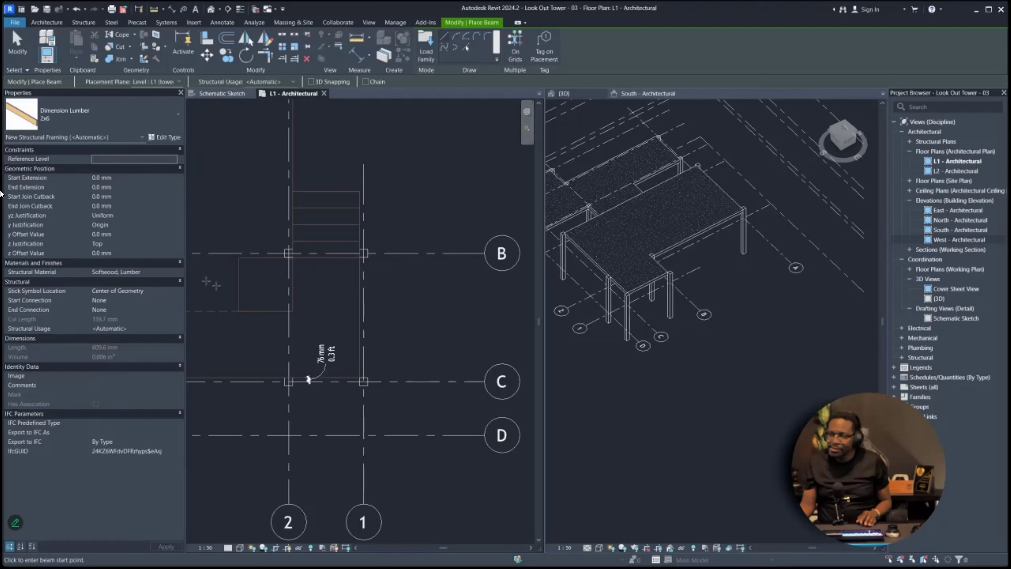
- Switch to Chrome and go from the major project PDF to the 3D Modelling course page
{"action": "key", "text": "super+Tab"}
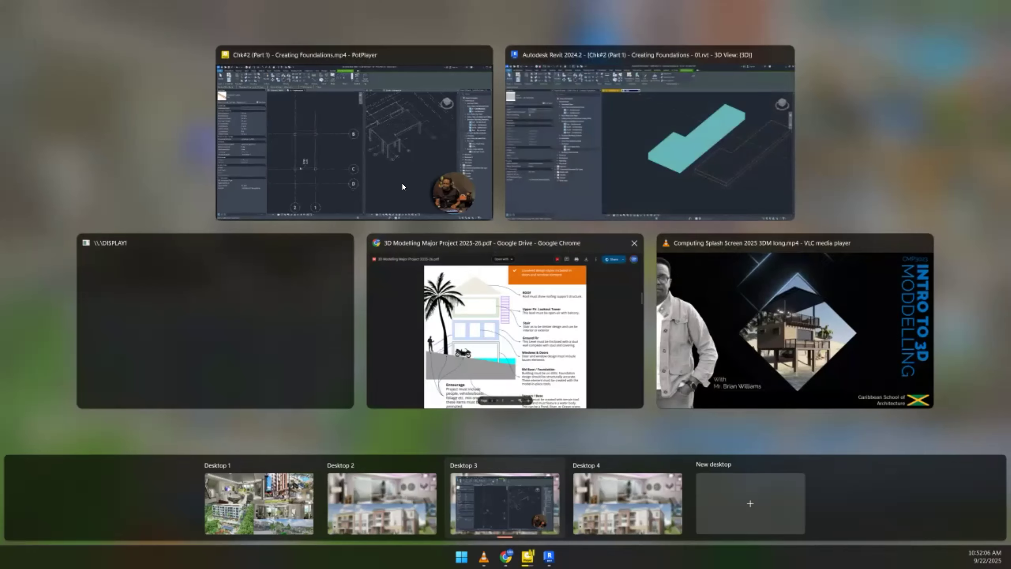
{"action": "left_click", "coordinate": [520, 351]}
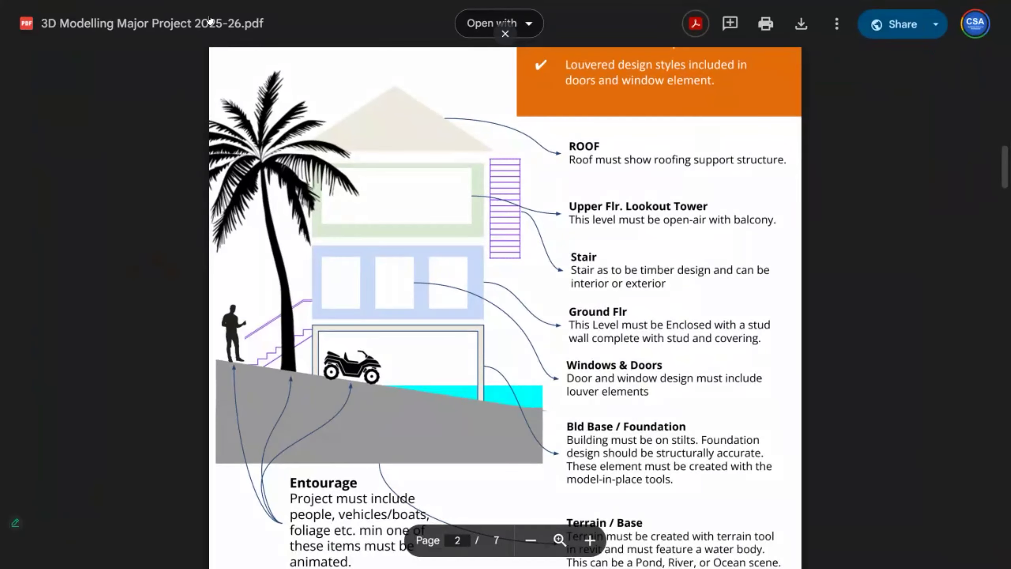
{"action": "key", "text": "F11"}
{"action": "left_click", "coordinate": [61, 10]}
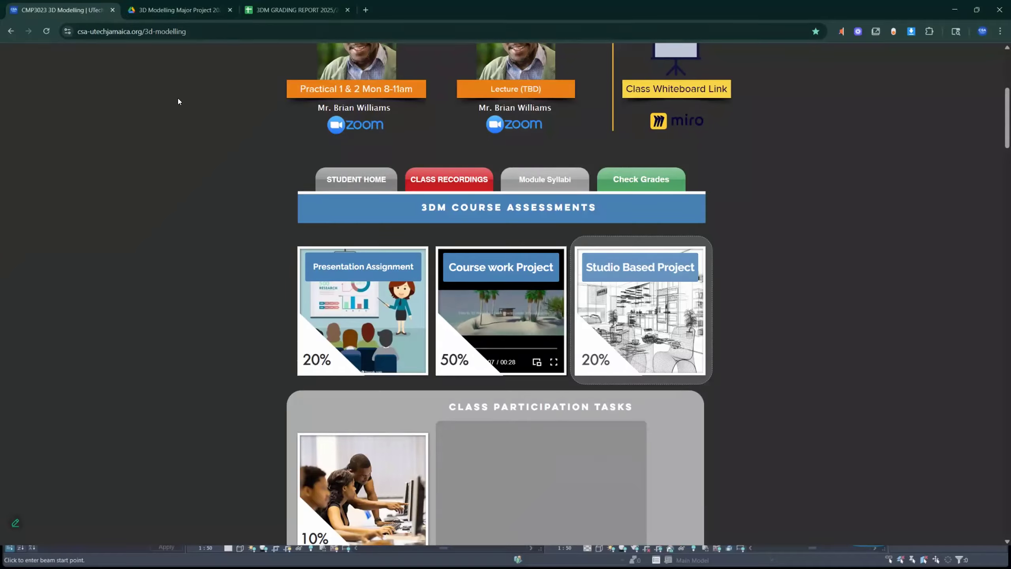
- Open the class whiteboard from the course page in the browser, declining to launch the Miro app
{"action": "scroll", "coordinate": [663, 284], "scroll_direction": "up", "scroll_amount": 3}
{"action": "scroll", "coordinate": [664, 286], "scroll_direction": "up", "scroll_amount": 3}
{"action": "key", "text": "F11"}
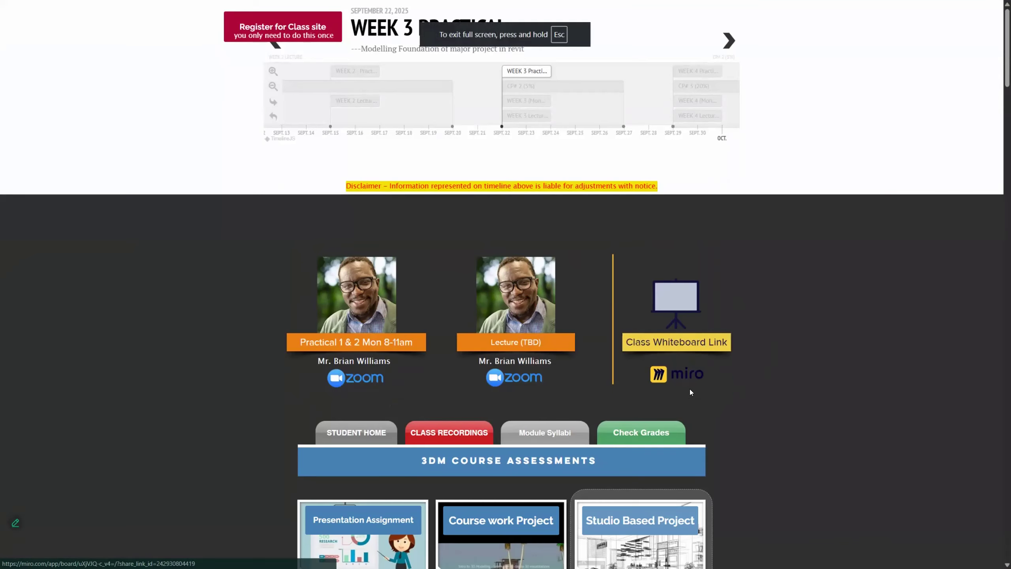
{"action": "left_click", "coordinate": [685, 350]}
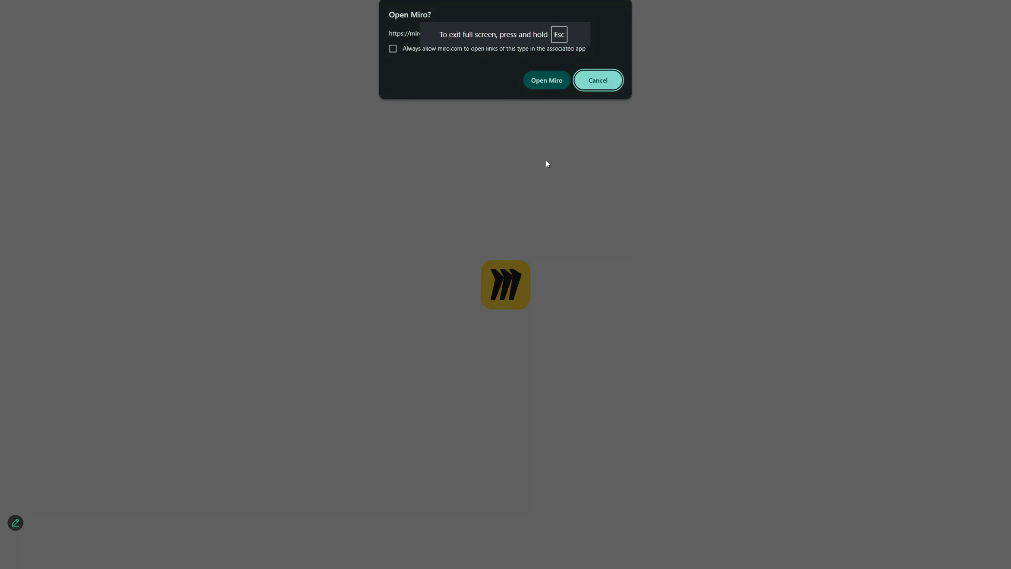
{"action": "left_click", "coordinate": [606, 85]}
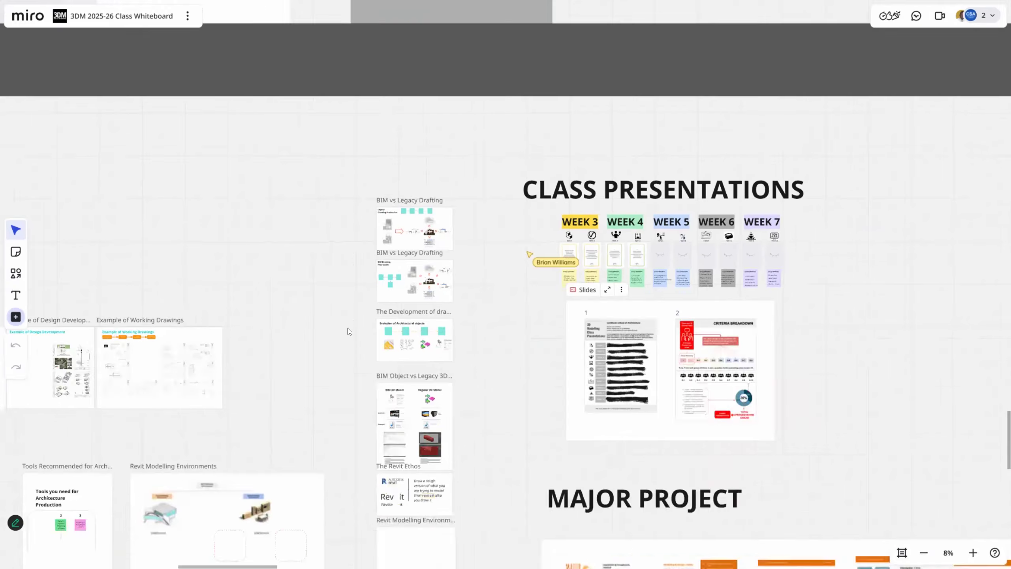
- Navigate the class whiteboard to the Roofs, Walls, Floors and Foundation reference frames
{"action": "scroll", "coordinate": [386, 305], "scroll_direction": "down", "scroll_amount": 1}
{"action": "middle_click_drag", "start_coordinate": [325, 332], "coordinate": [636, 196]}
{"action": "middle_click_drag", "start_coordinate": [293, 394], "coordinate": [480, 218]}
{"action": "middle_click_drag", "start_coordinate": [317, 249], "coordinate": [592, 386]}
{"action": "middle_click_drag", "start_coordinate": [304, 365], "coordinate": [624, 408]}
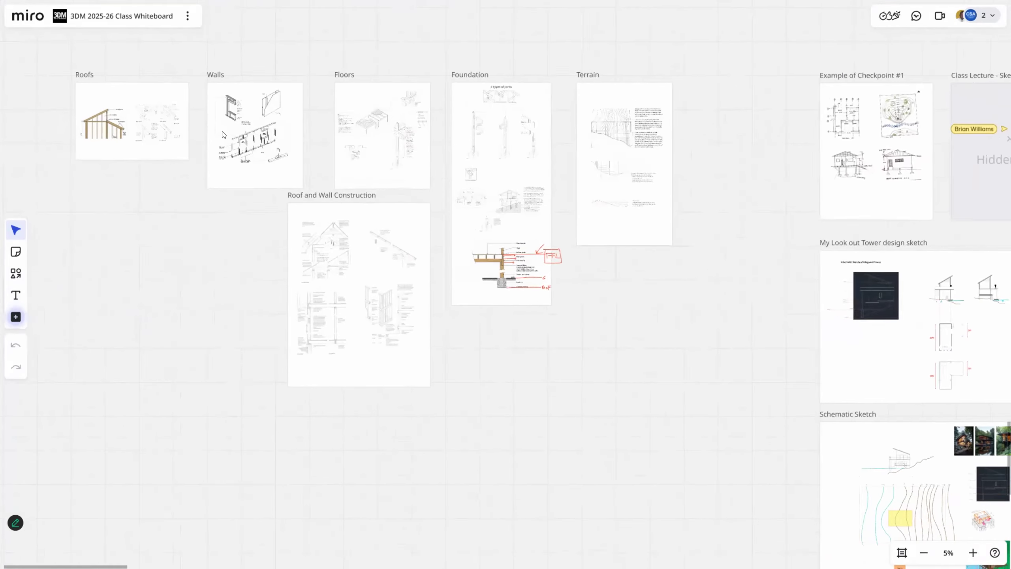
- Look over the whiteboard's Tips and guides section and examine the framing drawings in the Roof and Wall Construction frame
{"action": "scroll", "coordinate": [249, 118], "scroll_direction": "up", "scroll_amount": 1}
{"action": "middle_click_drag", "start_coordinate": [246, 90], "coordinate": [279, 332]}
{"action": "scroll", "coordinate": [279, 330], "scroll_direction": "down", "scroll_amount": 3}
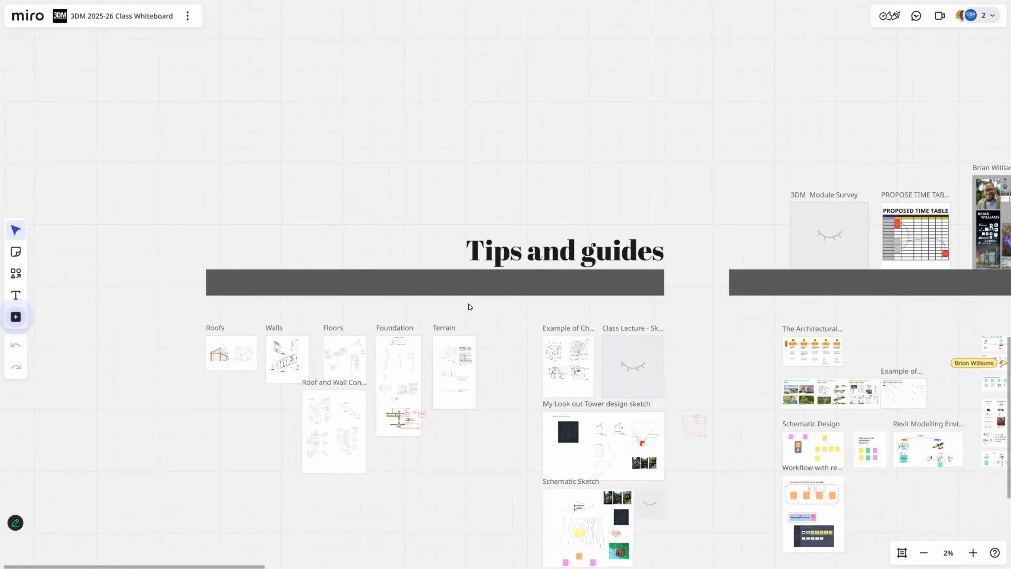
{"action": "scroll", "coordinate": [401, 393], "scroll_direction": "up", "scroll_amount": 1}
{"action": "scroll", "coordinate": [363, 405], "scroll_direction": "up", "scroll_amount": 10}
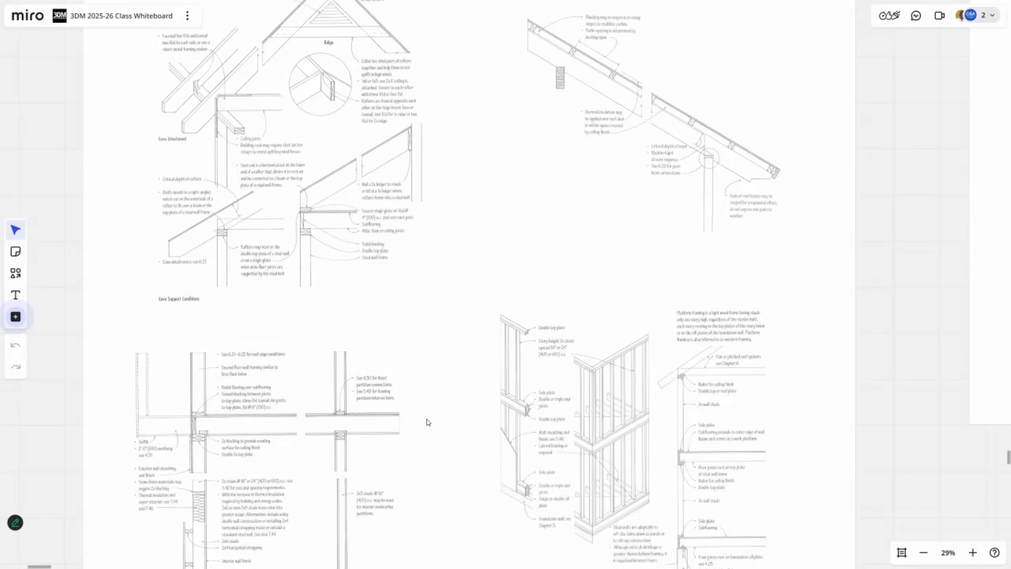
{"action": "scroll", "coordinate": [445, 412], "scroll_direction": "down", "scroll_amount": 3}
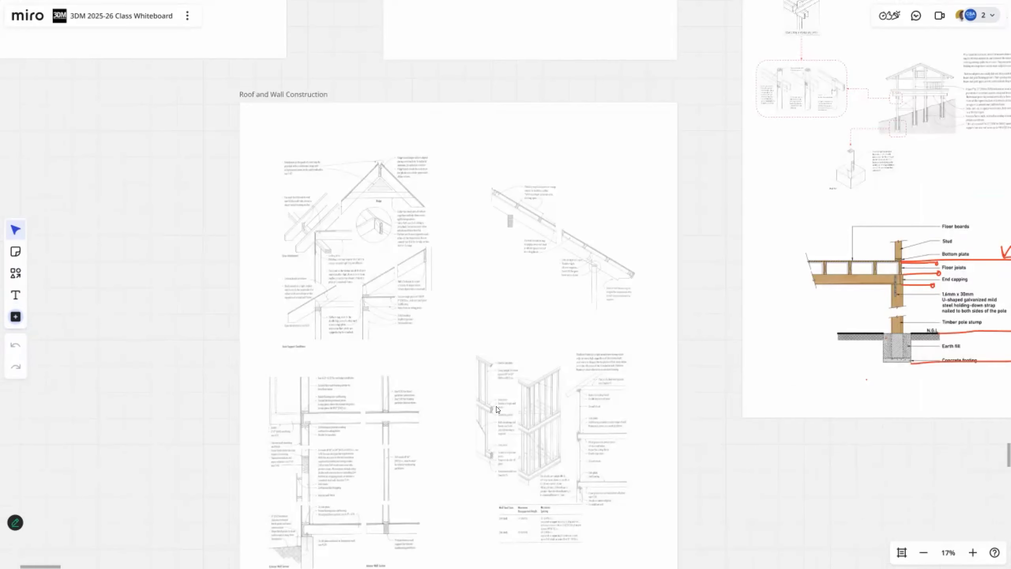
{"action": "scroll", "coordinate": [585, 305], "scroll_direction": "down", "scroll_amount": 1}
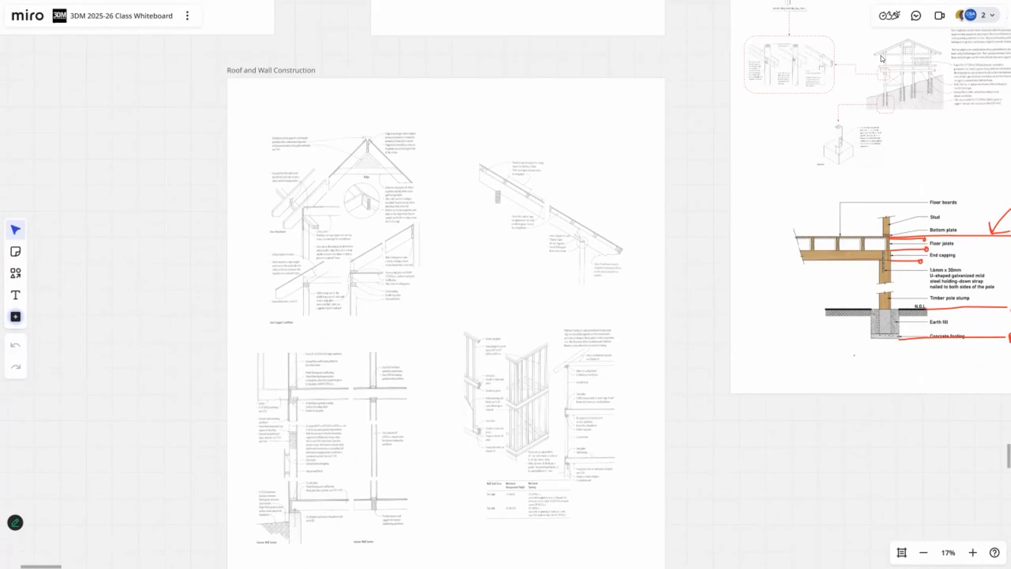
- Examine the spaced wood beam details in the Foundation frame, comparing the notched, spiked grid and gusset connections to the poles
{"action": "scroll", "coordinate": [884, 61], "scroll_direction": "up", "scroll_amount": 10, "text": "ctrl"}
{"action": "scroll", "coordinate": [933, 132], "scroll_direction": "up", "scroll_amount": 4, "text": "ctrl"}
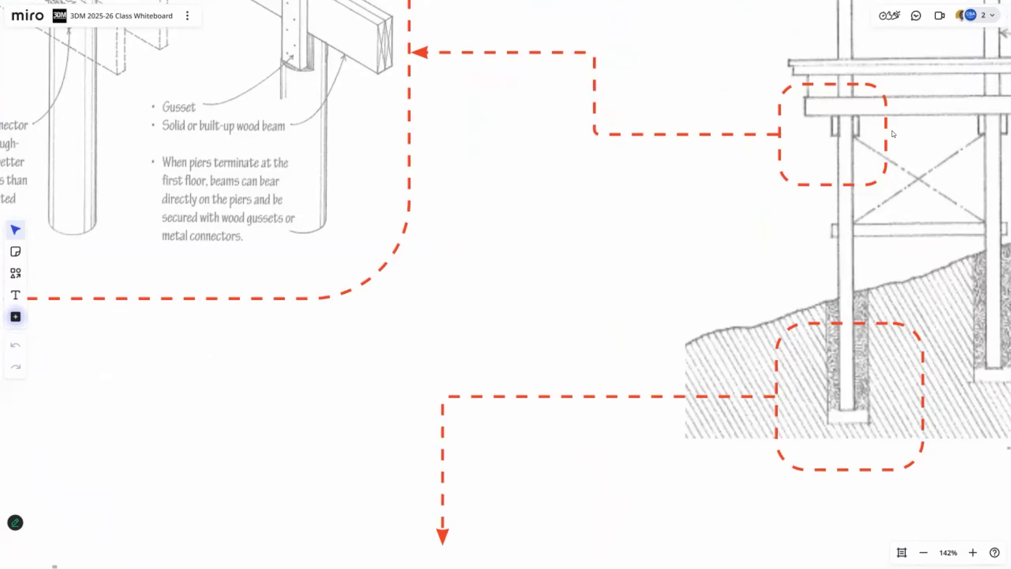
{"action": "scroll", "coordinate": [893, 134], "scroll_direction": "down", "scroll_amount": 4}
{"action": "right_click_drag", "start_coordinate": [545, 106], "coordinate": [630, 220]}
{"action": "scroll", "coordinate": [373, 147], "scroll_direction": "up", "scroll_amount": 4}
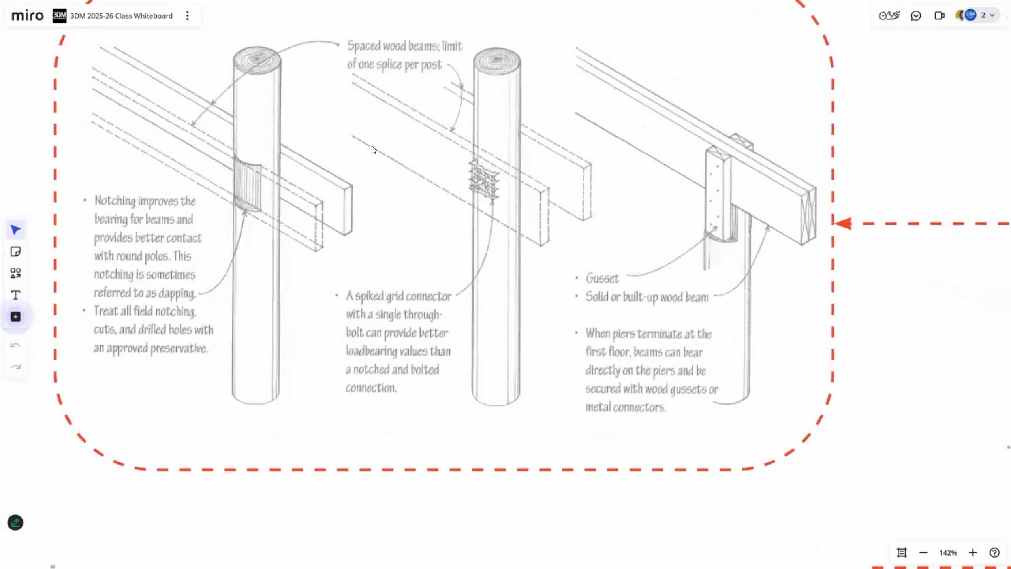
{"action": "scroll", "coordinate": [296, 187], "scroll_direction": "up", "scroll_amount": 3, "text": "ctrl"}
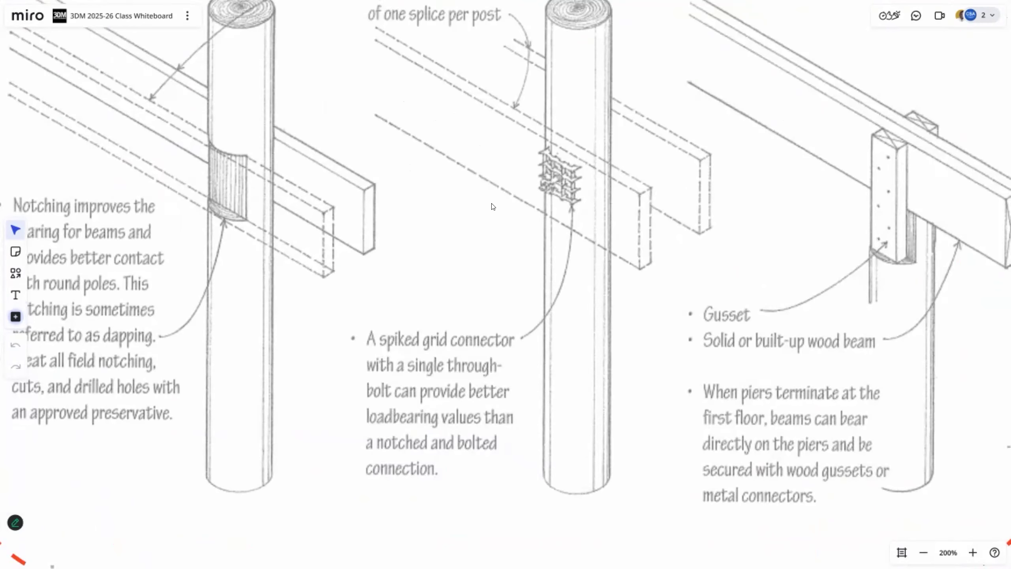
{"action": "scroll", "coordinate": [797, 179], "scroll_direction": "down", "scroll_amount": 10, "text": "ctrl"}
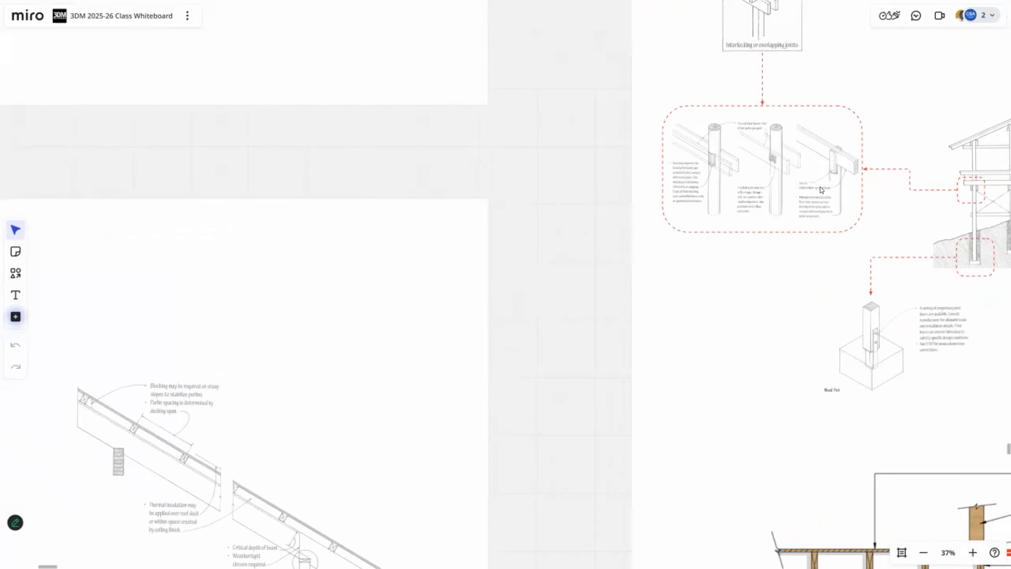
- Examine the interlocking or overlapping joints drawing above the spaced beam details
{"action": "right_click_drag", "start_coordinate": [843, 207], "coordinate": [807, 331]}
{"action": "scroll", "coordinate": [703, 86], "scroll_direction": "up", "scroll_amount": 8}
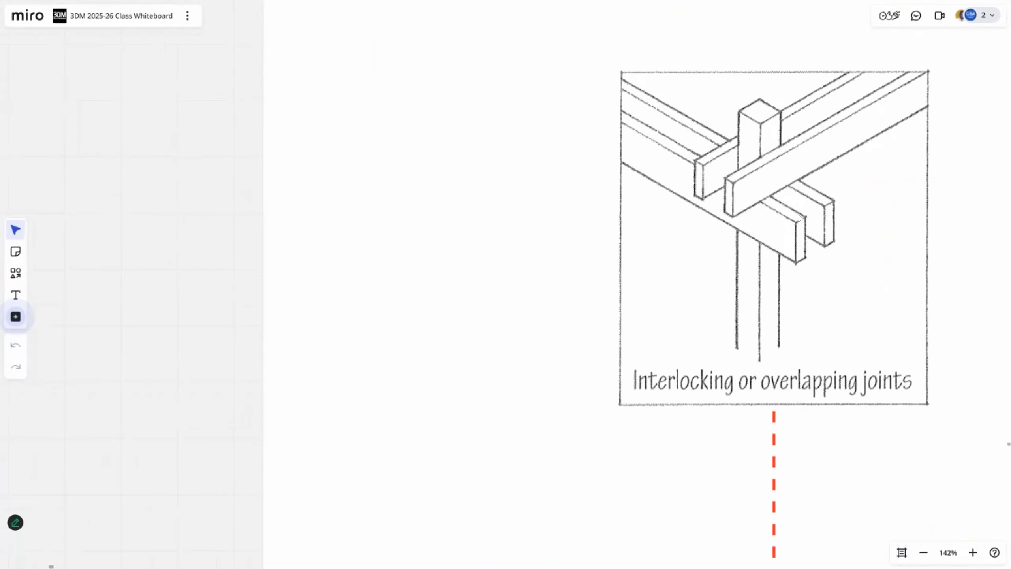
{"action": "key", "text": "ctrl"}
{"action": "key", "text": "ctrl"}
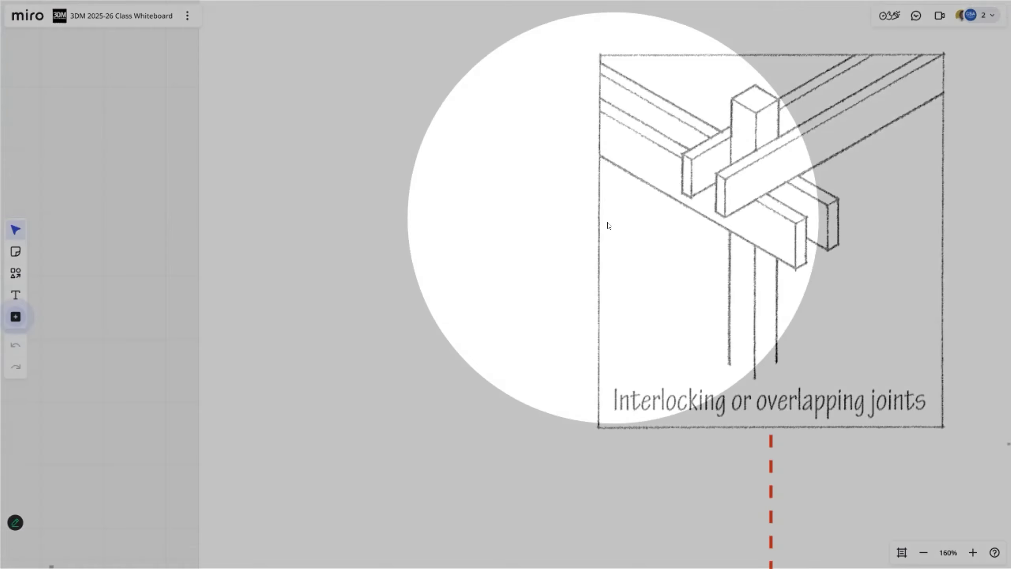
{"action": "left_click", "coordinate": [608, 223]}
{"action": "scroll", "coordinate": [544, 263], "scroll_direction": "down", "scroll_amount": 8}
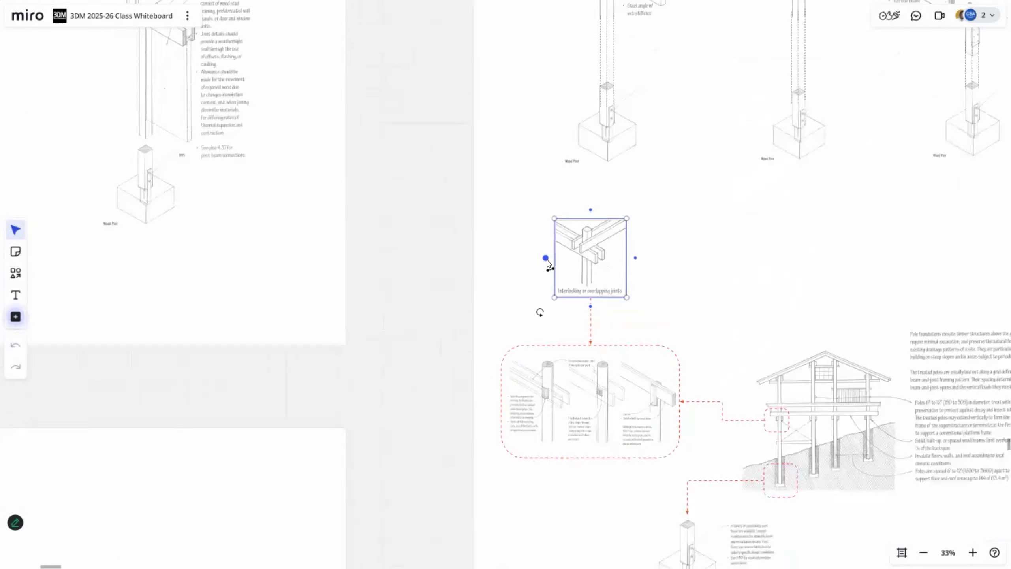
- Examine the Foundation frame's post connection details: beam hanger, steel angle with web stiffener, and built-up beam on built-up column
{"action": "right_click_drag", "start_coordinate": [623, 124], "coordinate": [512, 248]}
{"action": "scroll", "coordinate": [498, 93], "scroll_direction": "up", "scroll_amount": 7}
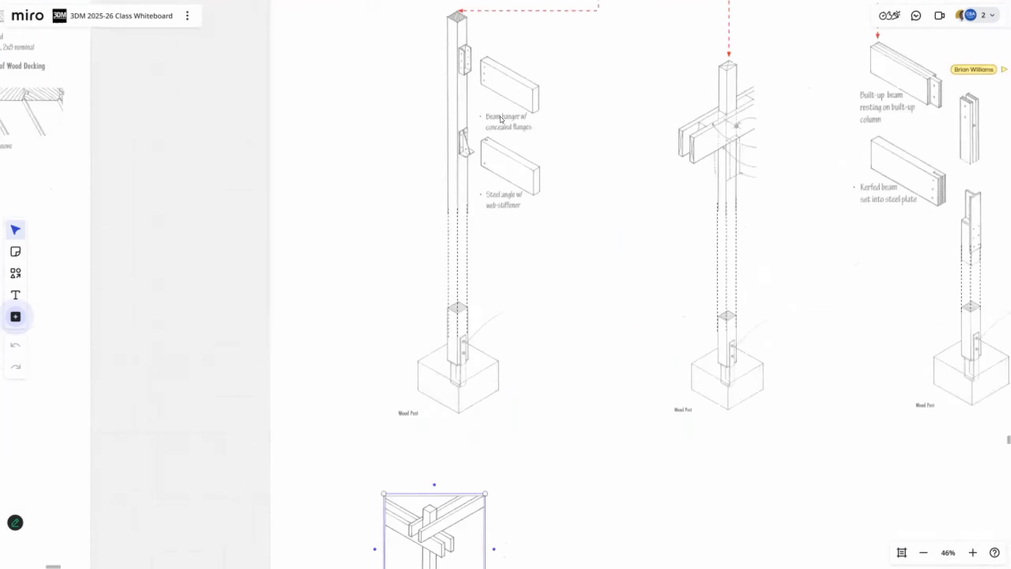
{"action": "right_click_drag", "start_coordinate": [449, 64], "coordinate": [439, 138]}
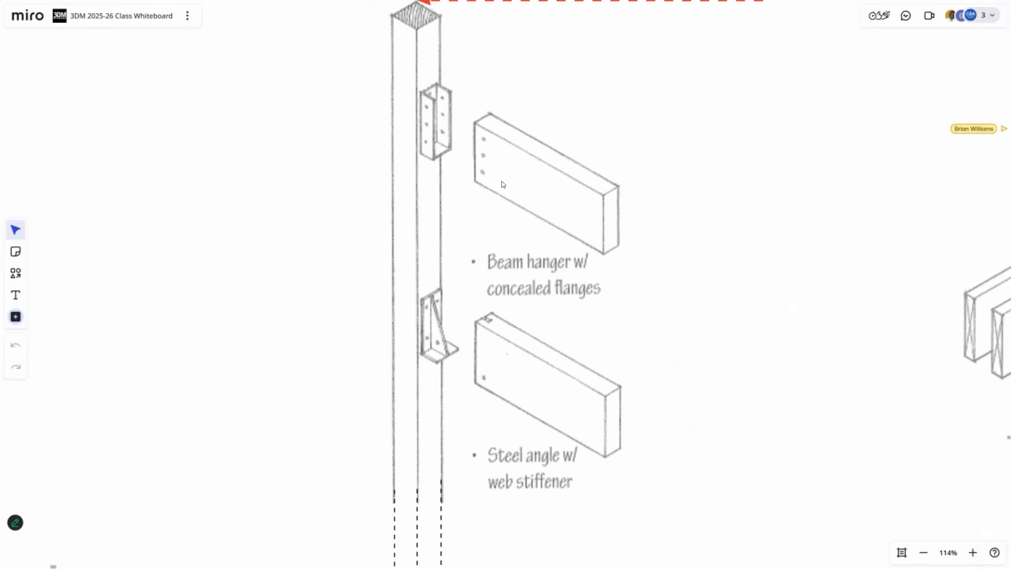
{"action": "scroll", "coordinate": [392, 278], "scroll_direction": "down", "scroll_amount": 4}
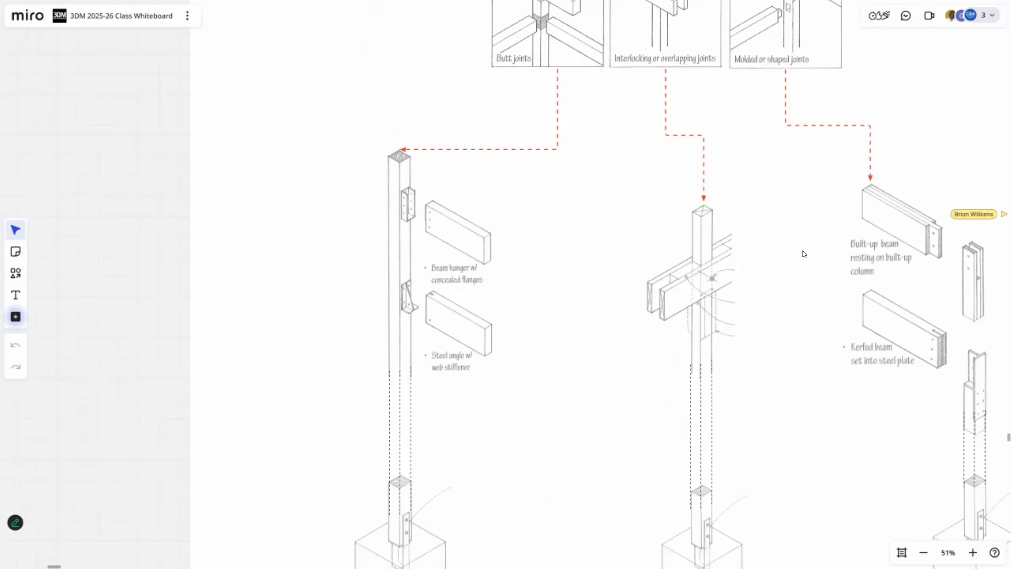
{"action": "scroll", "coordinate": [952, 253], "scroll_direction": "up", "scroll_amount": 7}
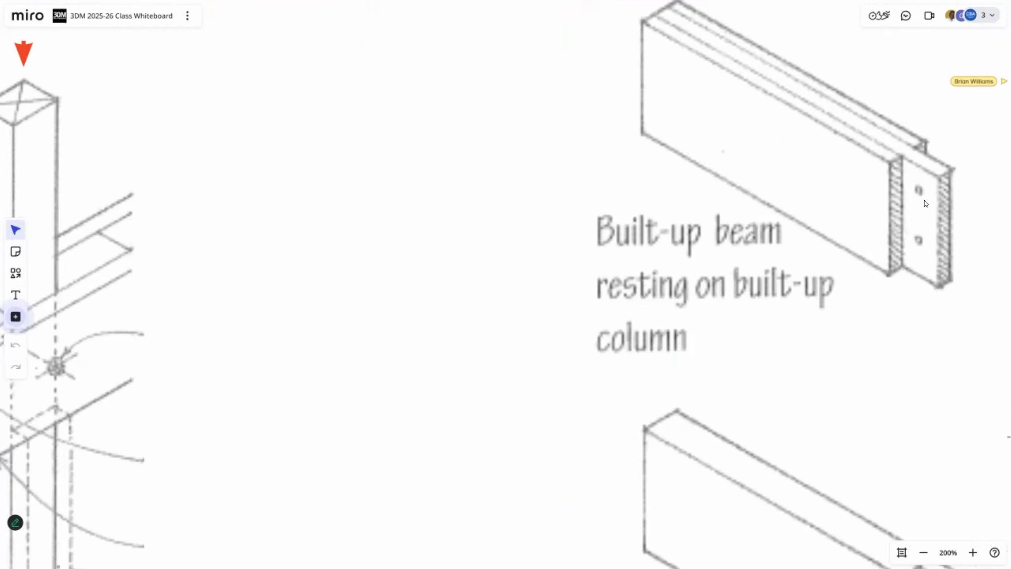
{"action": "scroll", "coordinate": [916, 241], "scroll_direction": "down", "scroll_amount": 4}
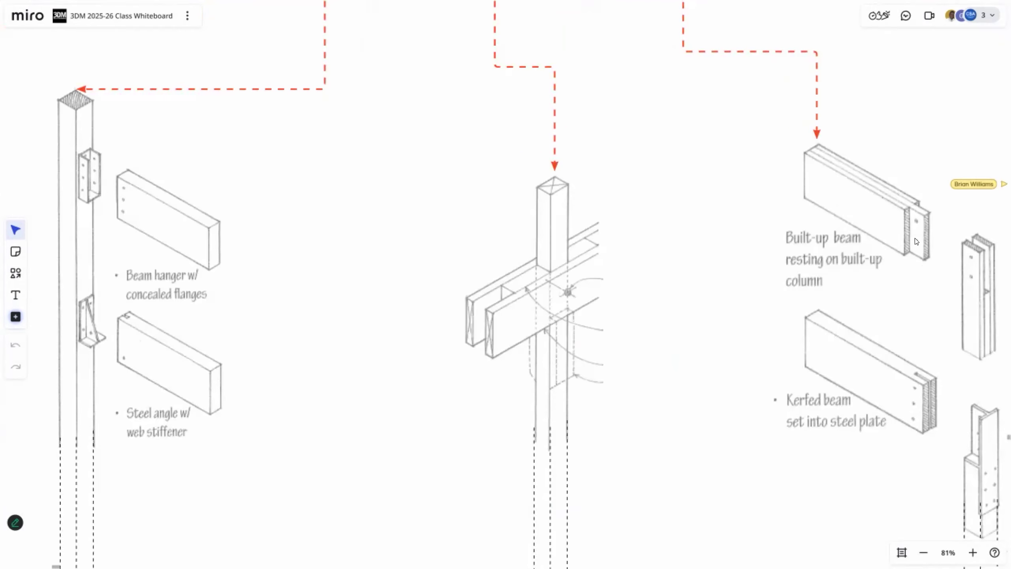
{"action": "scroll", "coordinate": [566, 294], "scroll_direction": "up", "scroll_amount": 3}
{"action": "scroll", "coordinate": [558, 299], "scroll_direction": "down", "scroll_amount": 5}
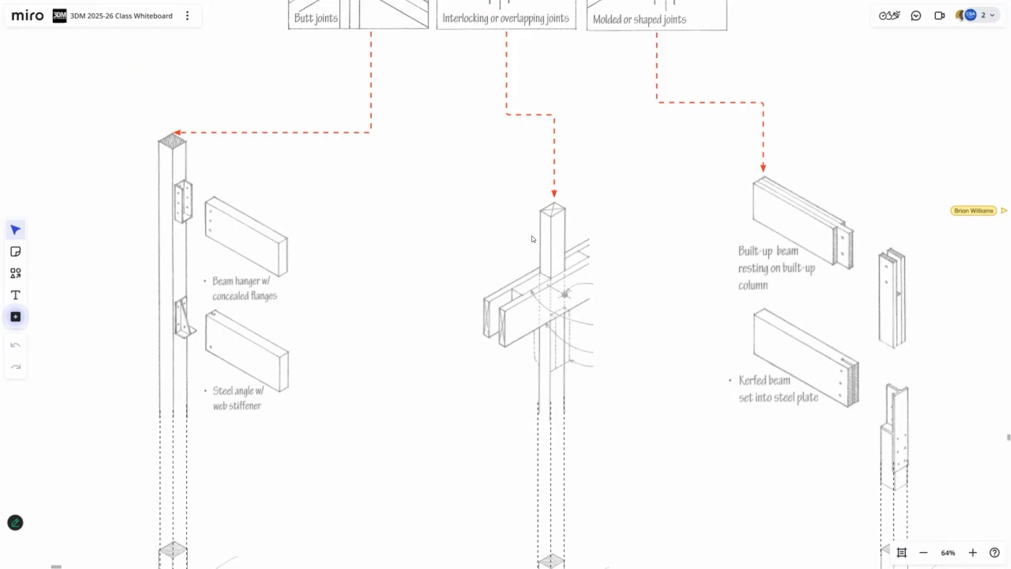
- Compare the 3 Types of Joints diagrams, and examine the section showing floor boards, floor joists, end capping and timber pole stump
{"action": "scroll", "coordinate": [534, 239], "scroll_direction": "down", "scroll_amount": 6}
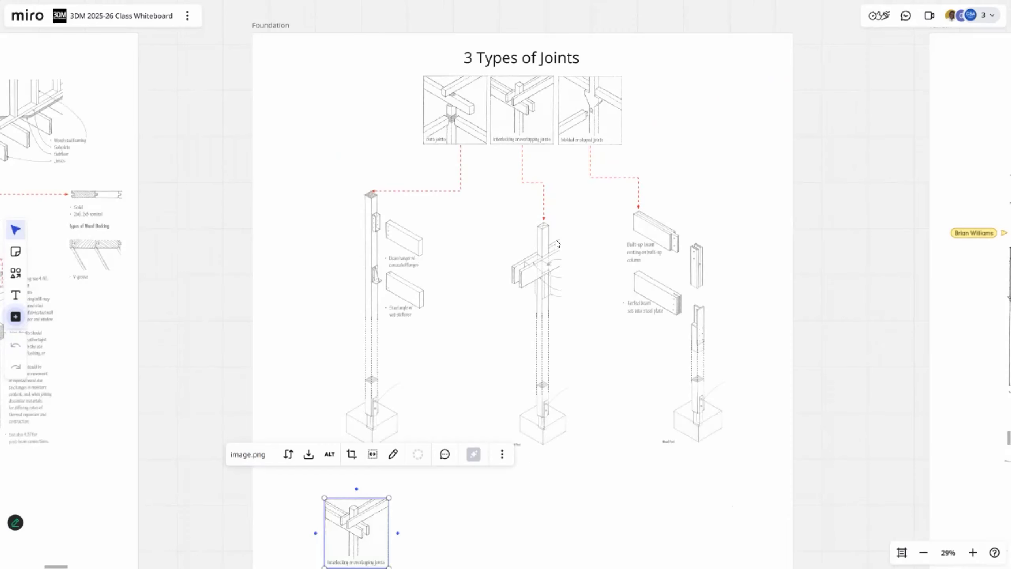
{"action": "scroll", "coordinate": [680, 243], "scroll_direction": "up", "scroll_amount": 5}
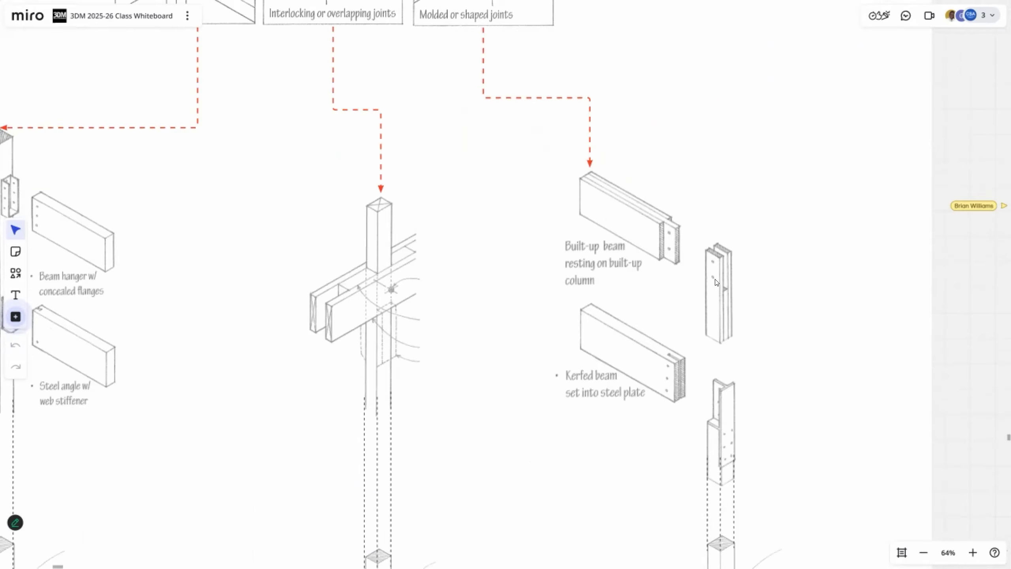
{"action": "scroll", "coordinate": [774, 354], "scroll_direction": "down", "scroll_amount": 4}
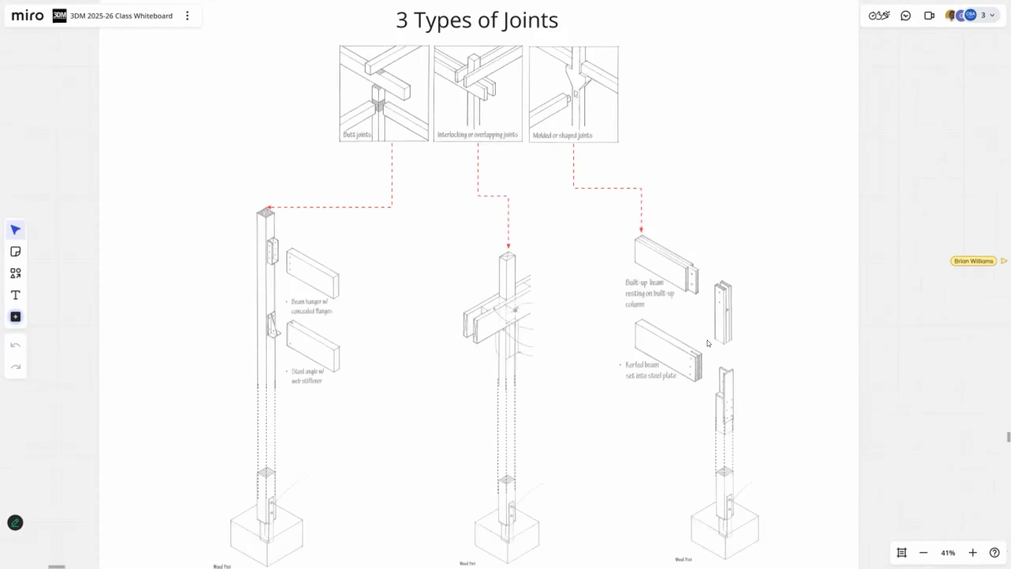
{"action": "scroll", "coordinate": [449, 83], "scroll_direction": "up", "scroll_amount": 4}
{"action": "scroll", "coordinate": [424, 135], "scroll_direction": "down", "scroll_amount": 12}
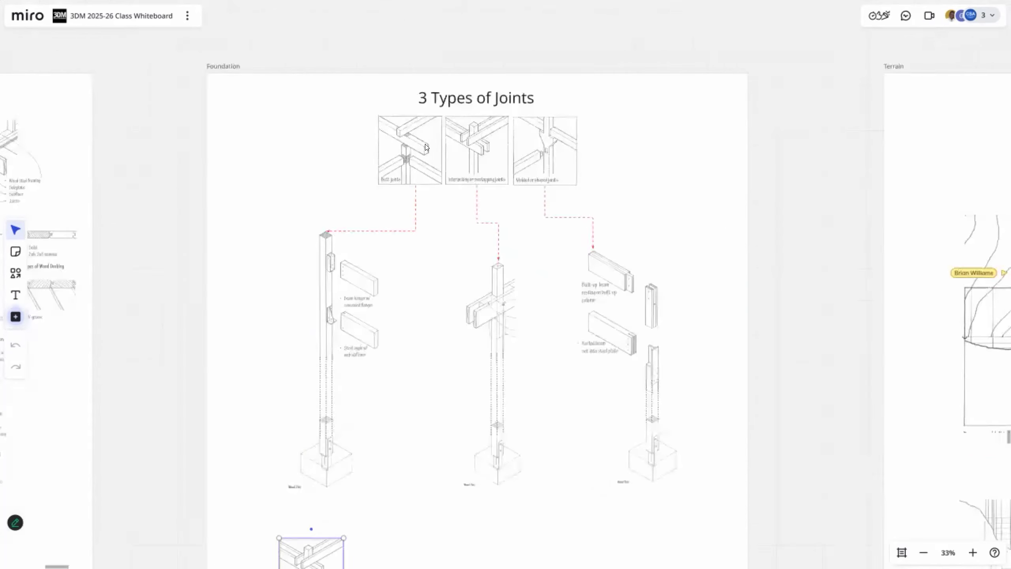
{"action": "right_click_drag", "start_coordinate": [485, 499], "coordinate": [581, 338]}
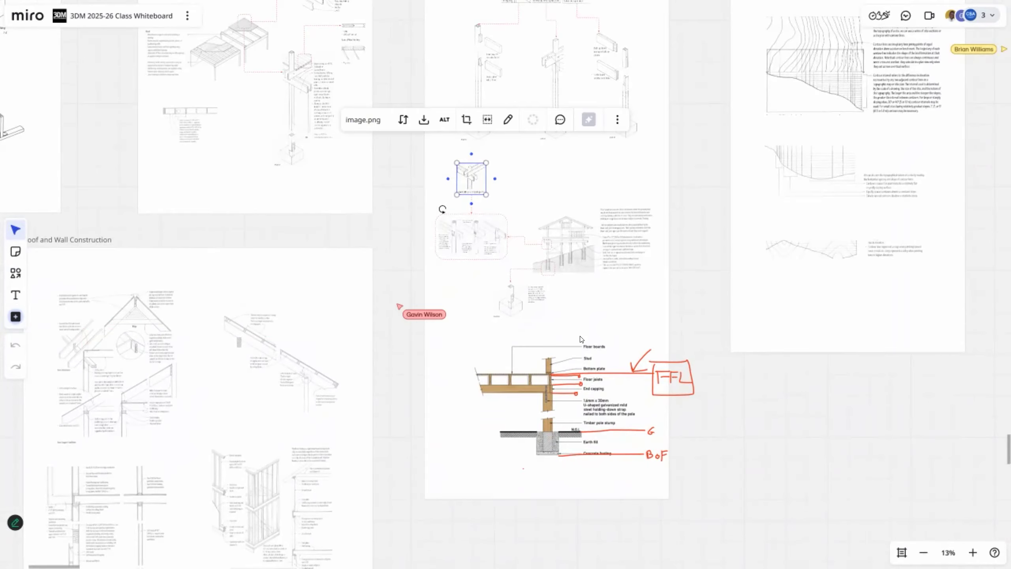
{"action": "scroll", "coordinate": [581, 339], "scroll_direction": "up", "scroll_amount": 15}
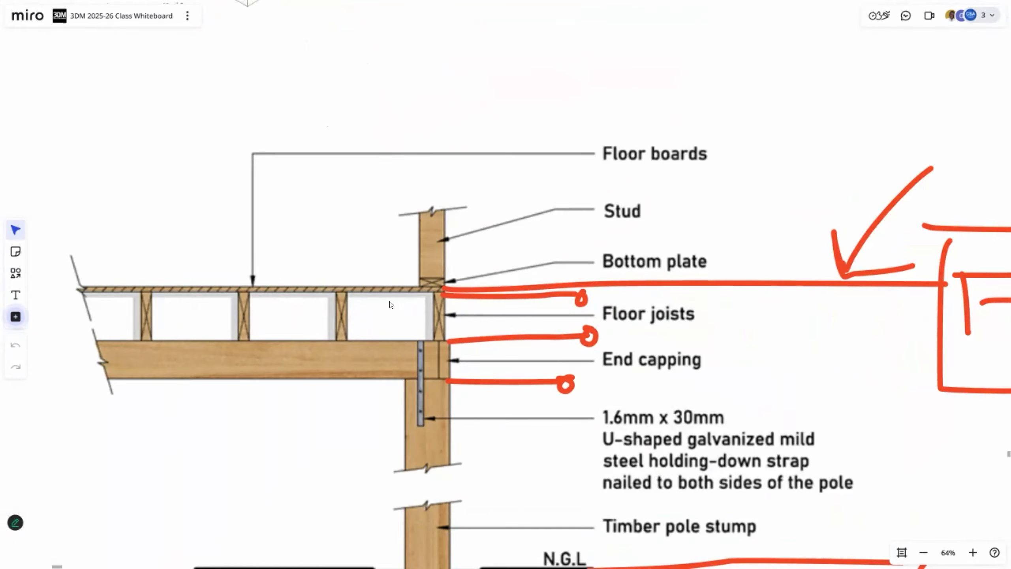
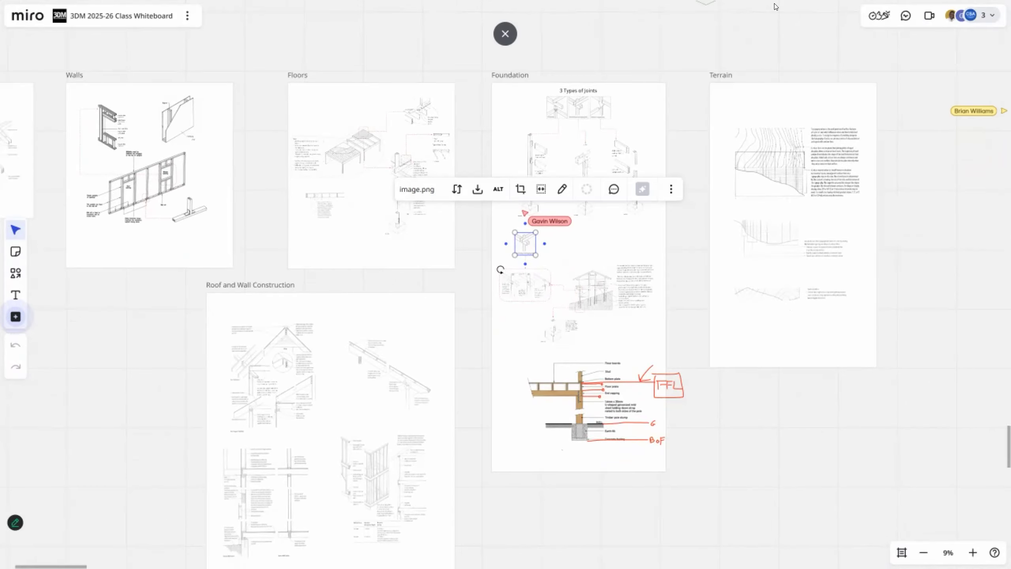
- Switch to the Creating Foundations video in PotPlayer and resume its playback
{"action": "key", "text": "super+Tab"}
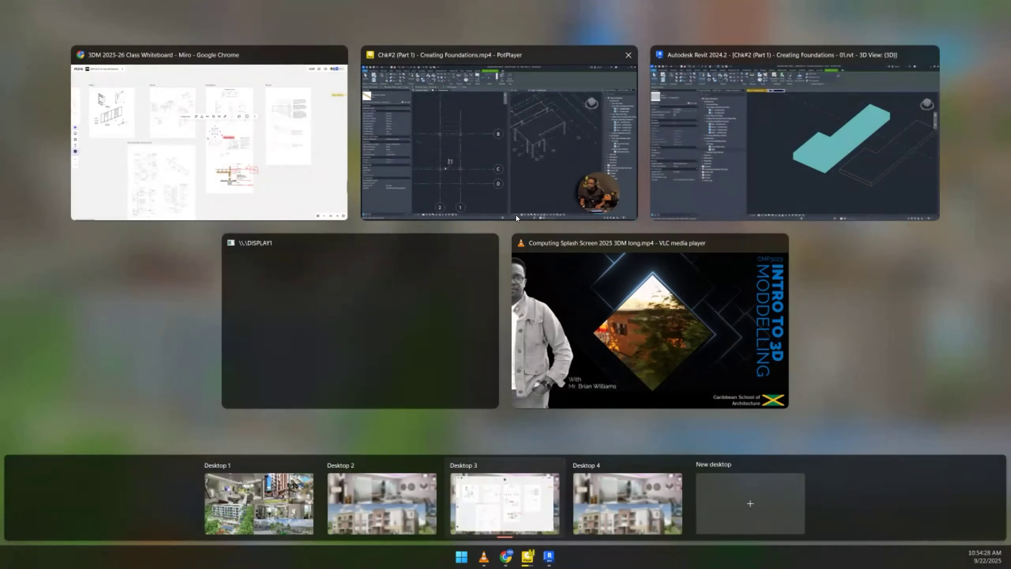
{"action": "left_click", "coordinate": [528, 153]}
{"action": "key", "text": "space"}
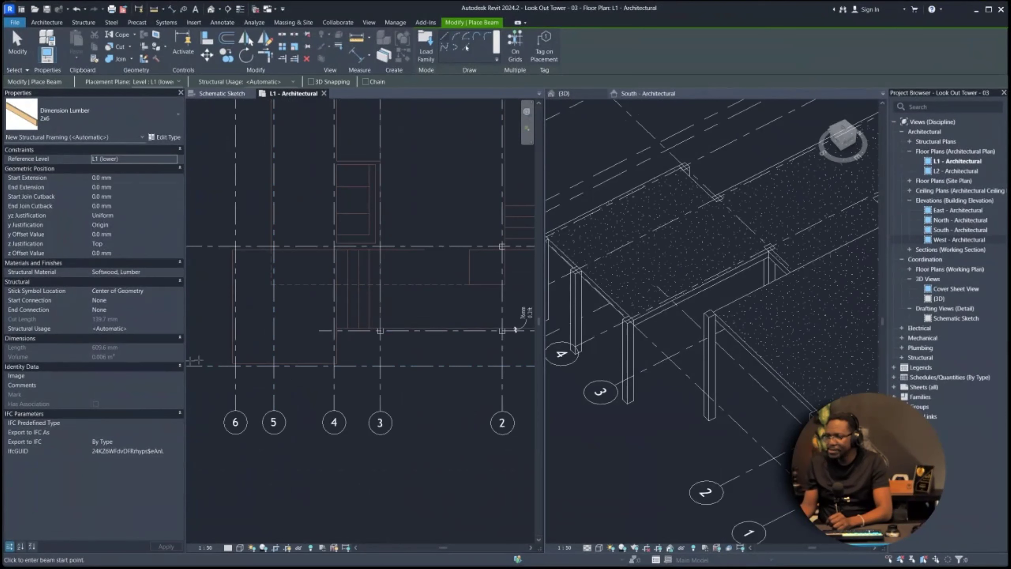
- Leave beam placement and inspect the platform outlines, grid lines and columns on the L1 architectural floor plan
{"action": "scroll", "coordinate": [248, 354], "scroll_direction": "down", "scroll_amount": 4}
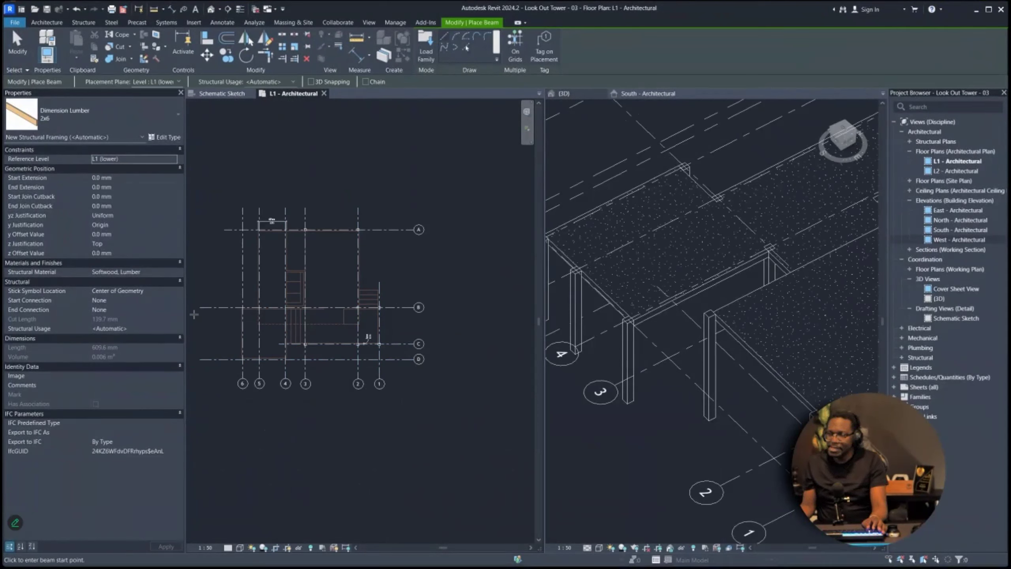
{"action": "scroll", "coordinate": [205, 150], "scroll_direction": "up", "scroll_amount": 1}
{"action": "key", "text": "Escape"}
{"action": "key", "text": "Escape"}
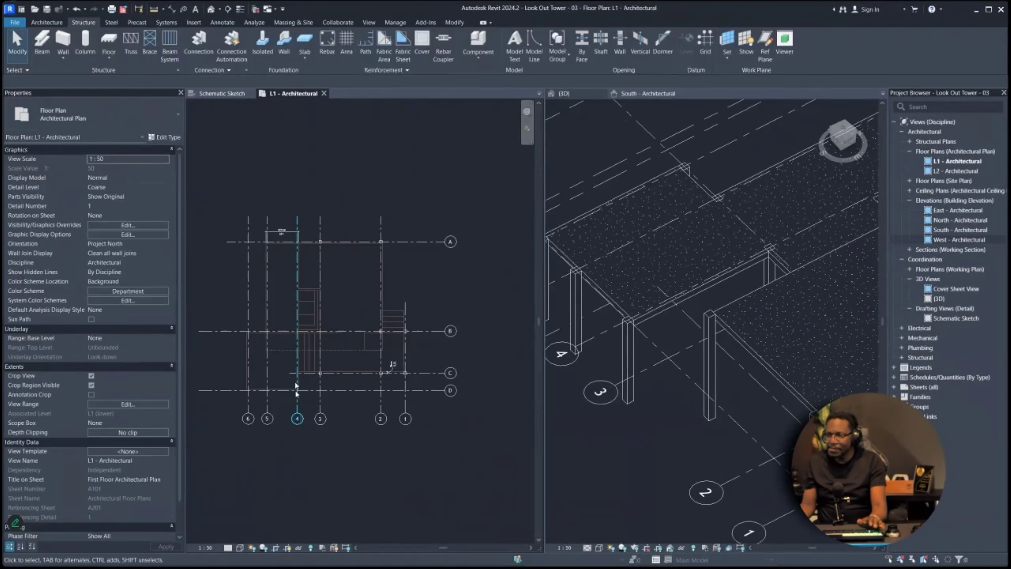
{"action": "scroll", "coordinate": [296, 387], "scroll_direction": "up", "scroll_amount": 5}
{"action": "scroll", "coordinate": [325, 307], "scroll_direction": "down", "scroll_amount": 1}
{"action": "scroll", "coordinate": [324, 312], "scroll_direction": "down", "scroll_amount": 2}
{"action": "scroll", "coordinate": [253, 352], "scroll_direction": "up", "scroll_amount": 1}
{"action": "middle_click_drag", "start_coordinate": [253, 352], "coordinate": [344, 344]}
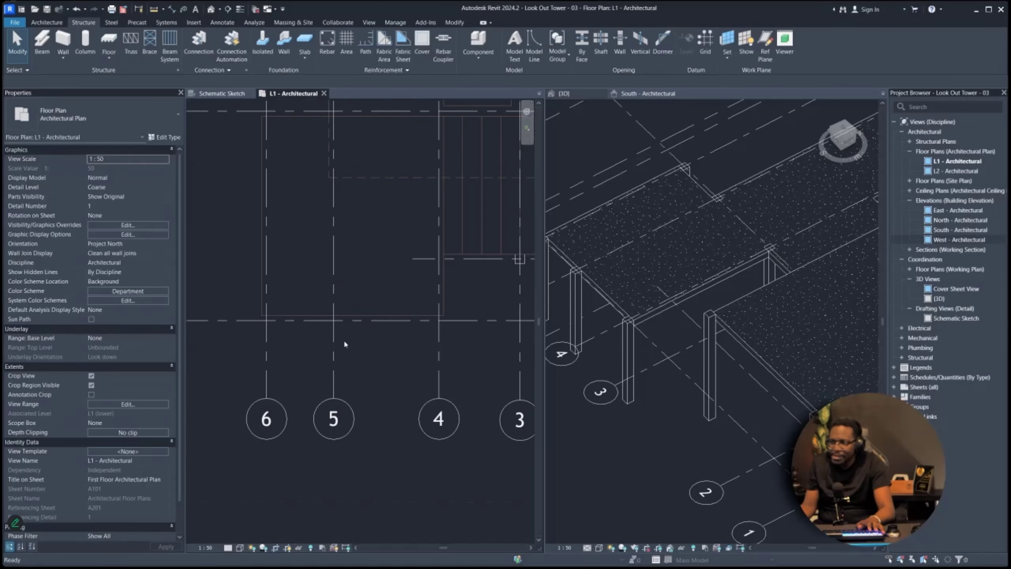
{"action": "scroll", "coordinate": [290, 344], "scroll_direction": "down", "scroll_amount": 3}
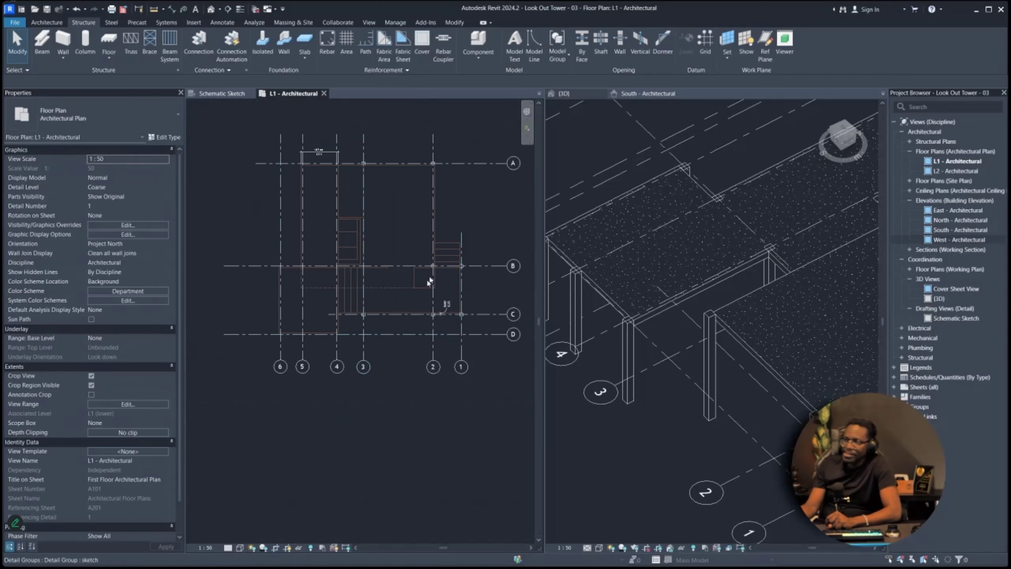
{"action": "scroll", "coordinate": [428, 297], "scroll_direction": "up", "scroll_amount": 3}
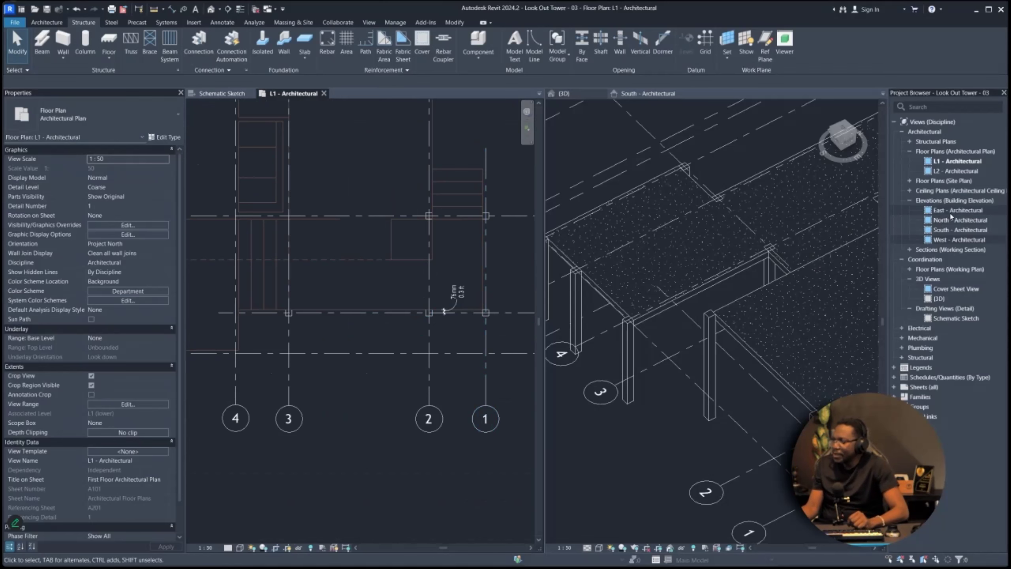
- Open the East architectural elevation and set its visual style to Shaded
{"action": "double_click", "coordinate": [956, 210]}
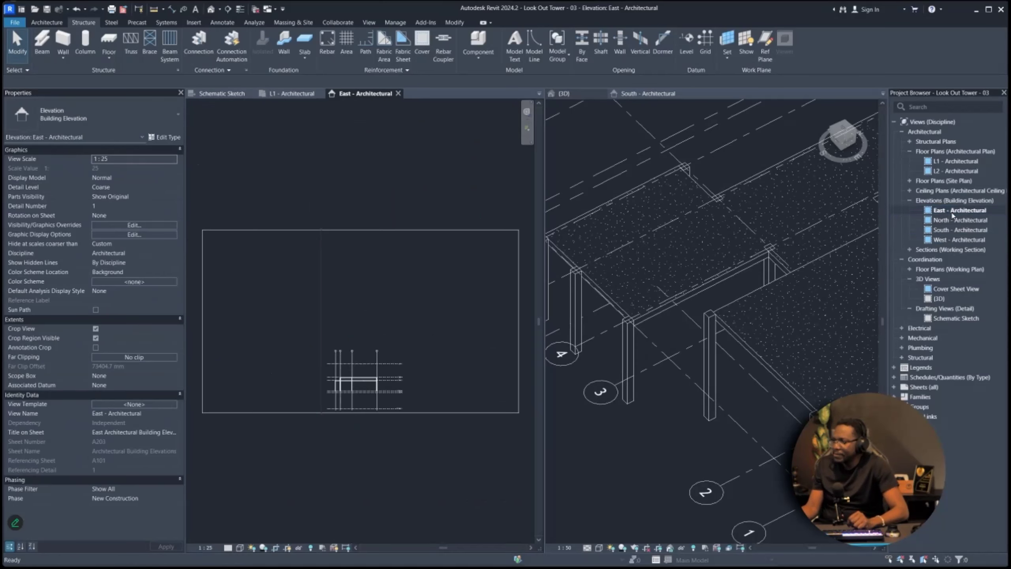
{"action": "scroll", "coordinate": [349, 393], "scroll_direction": "up", "scroll_amount": 6}
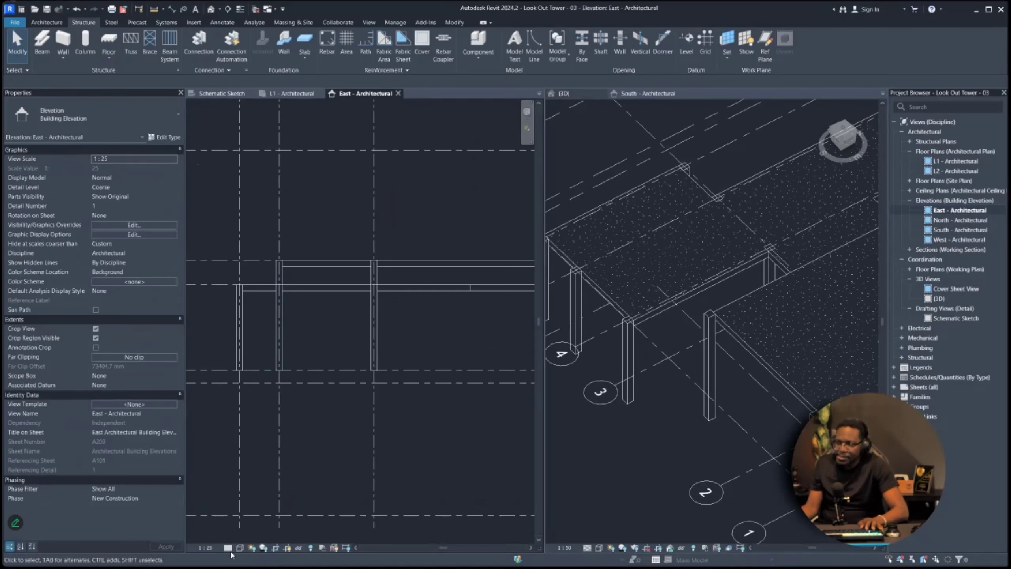
{"action": "left_click", "coordinate": [240, 549]}
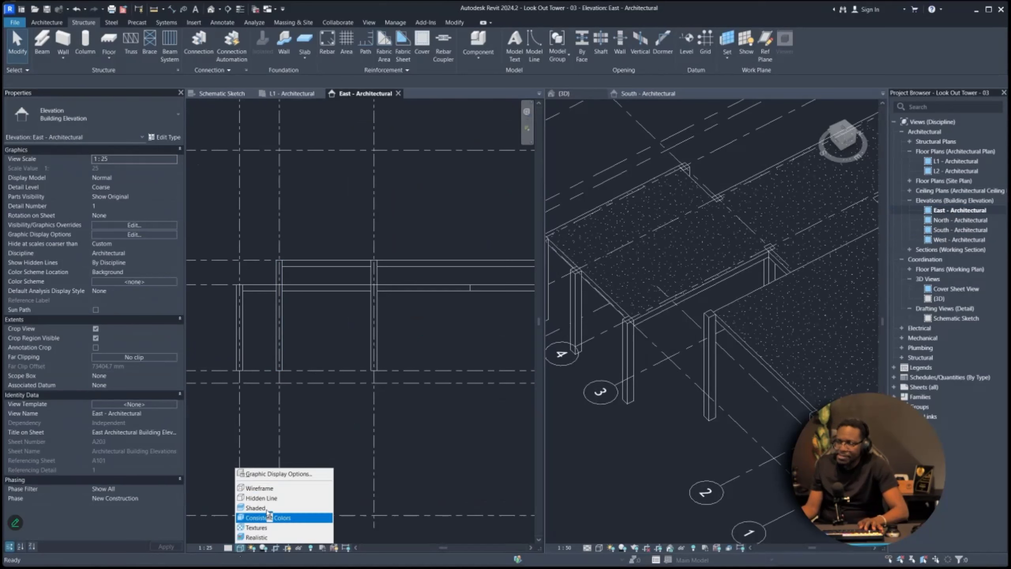
{"action": "left_click", "coordinate": [256, 508]}
{"action": "scroll", "coordinate": [262, 349], "scroll_direction": "down", "scroll_amount": 3}
{"action": "scroll", "coordinate": [261, 348], "scroll_direction": "up", "scroll_amount": 2}
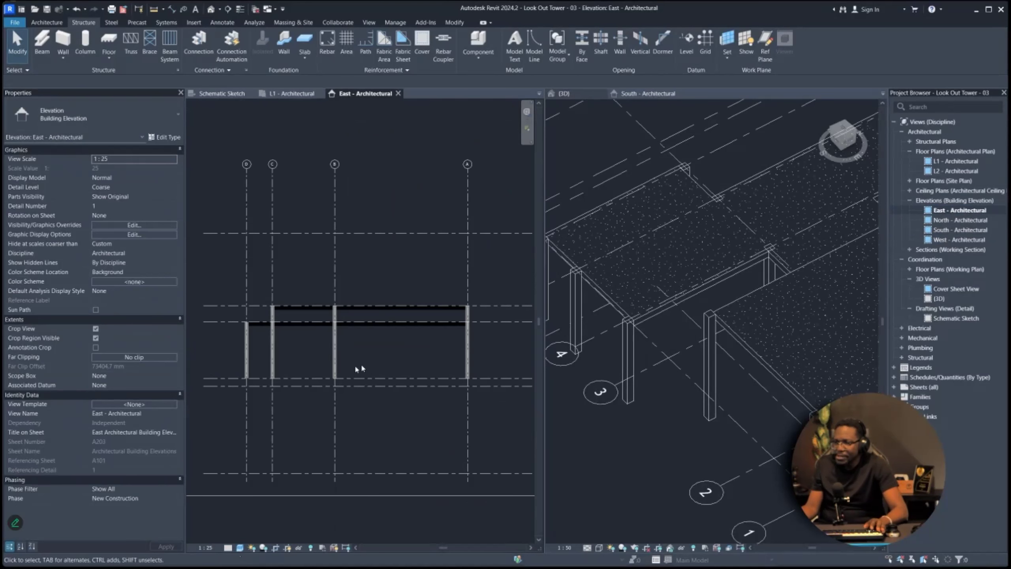
- Open the North architectural elevation and set its visual style to Hidden Line
{"action": "scroll", "coordinate": [262, 348], "scroll_direction": "up", "scroll_amount": 1}
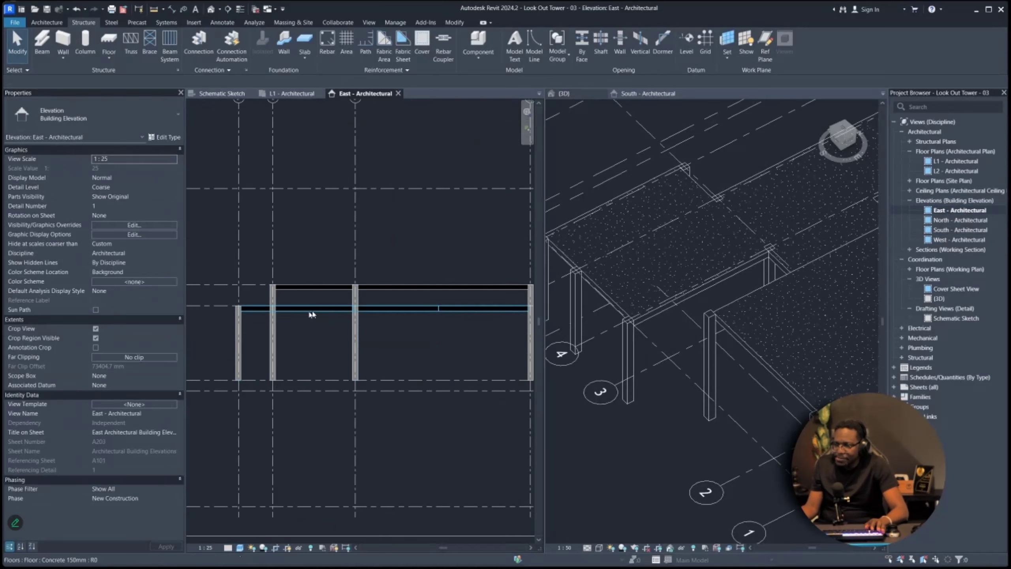
{"action": "double_click", "coordinate": [955, 220]}
{"action": "scroll", "coordinate": [421, 361], "scroll_direction": "up", "scroll_amount": 5}
{"action": "left_click", "coordinate": [240, 548]}
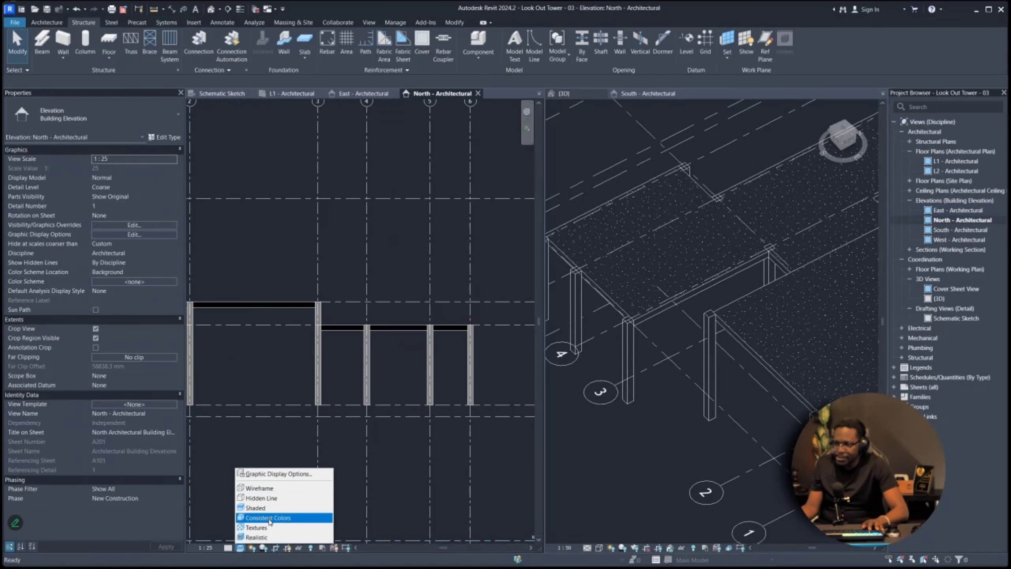
{"action": "left_click", "coordinate": [269, 518]}
{"action": "left_click", "coordinate": [240, 548]}
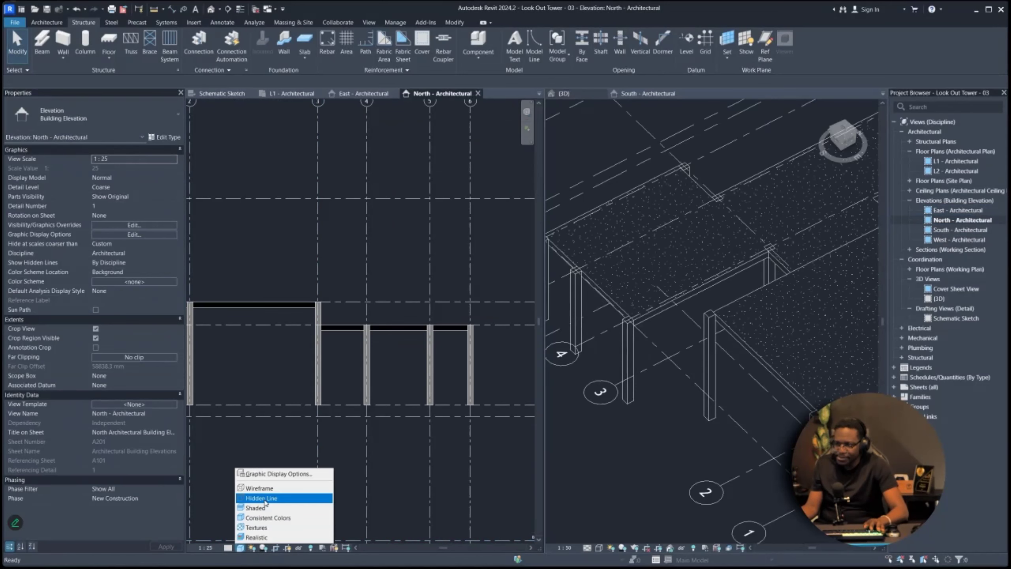
{"action": "left_click", "coordinate": [265, 499]}
- Widen the North elevation's view area and frame both platform levels with their supporting columns
{"action": "scroll", "coordinate": [370, 367], "scroll_direction": "down", "scroll_amount": 2}
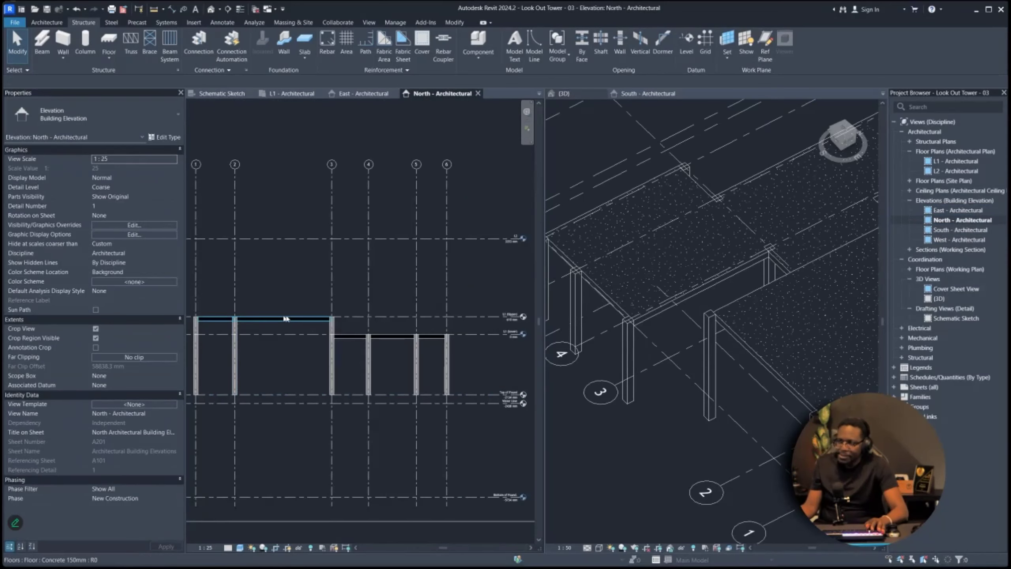
{"action": "scroll", "coordinate": [432, 336], "scroll_direction": "up", "scroll_amount": 3}
{"action": "middle_click_drag", "start_coordinate": [451, 343], "coordinate": [545, 348]}
{"action": "scroll", "coordinate": [389, 344], "scroll_direction": "down", "scroll_amount": 3}
{"action": "scroll", "coordinate": [468, 341], "scroll_direction": "down", "scroll_amount": 3}
{"action": "scroll", "coordinate": [467, 342], "scroll_direction": "up", "scroll_amount": 2}
{"action": "left_click_drag", "start_coordinate": [545, 349], "coordinate": [779, 343]}
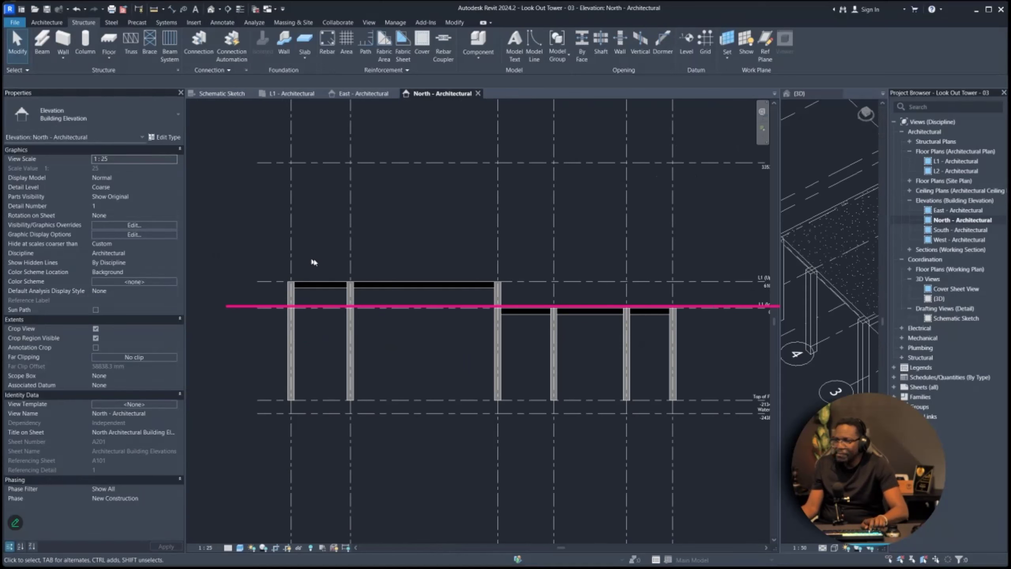
- Mark the zones above and below the lower L1 level on the North elevation with temporary annotations, and clear them
{"action": "mouse_move", "coordinate": [599, 230]}
{"action": "left_mouse_down"}
{"action": "mouse_move", "coordinate": [332, 289]}
{"action": "mouse_move", "coordinate": [598, 287]}
{"action": "mouse_move", "coordinate": [399, 241]}
{"action": "left_mouse_up"}
{"action": "mouse_move", "coordinate": [717, 338]}
{"action": "left_mouse_down"}
{"action": "mouse_move", "coordinate": [559, 327]}
{"action": "mouse_move", "coordinate": [303, 332]}
{"action": "mouse_move", "coordinate": [673, 394]}
{"action": "mouse_move", "coordinate": [426, 352]}
{"action": "left_mouse_up"}
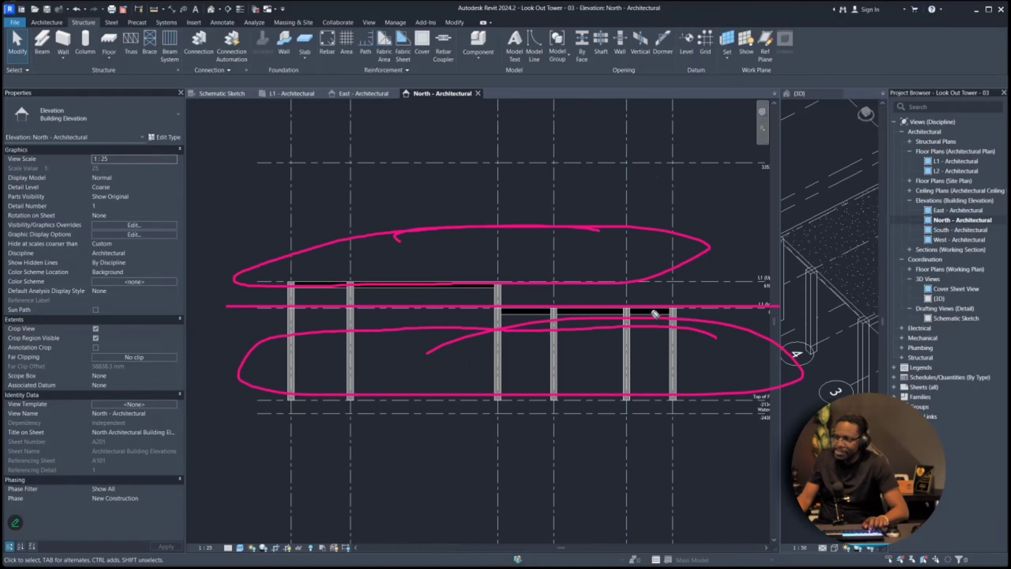
{"action": "mouse_move", "coordinate": [605, 141]}
{"action": "left_mouse_down"}
{"action": "mouse_move", "coordinate": [513, 183]}
{"action": "mouse_move", "coordinate": [467, 237]}
{"action": "mouse_move", "coordinate": [498, 236]}
{"action": "left_mouse_up"}
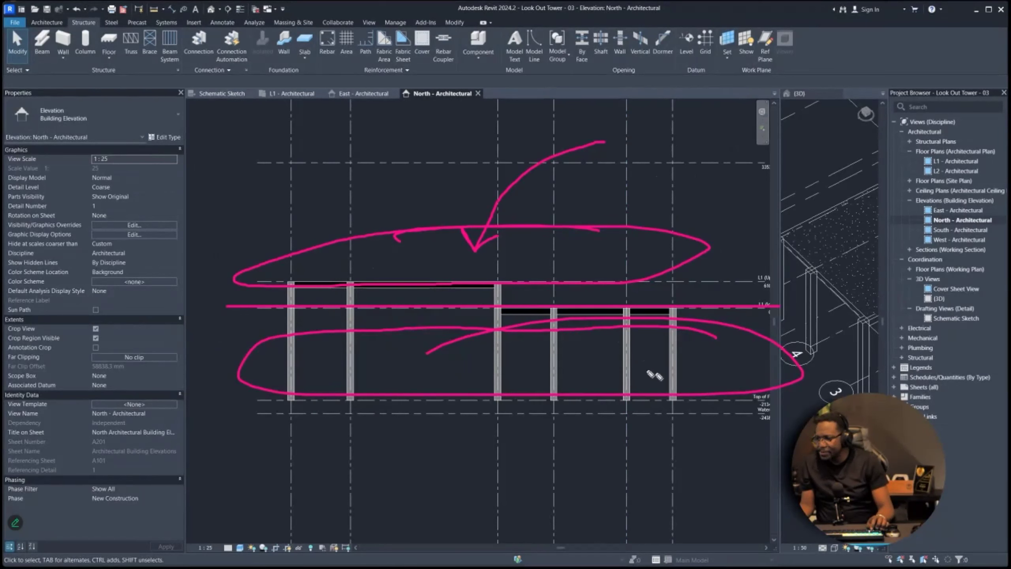
{"action": "left_click_drag", "start_coordinate": [705, 382], "coordinate": [671, 368]}
{"action": "key", "text": "Escape"}
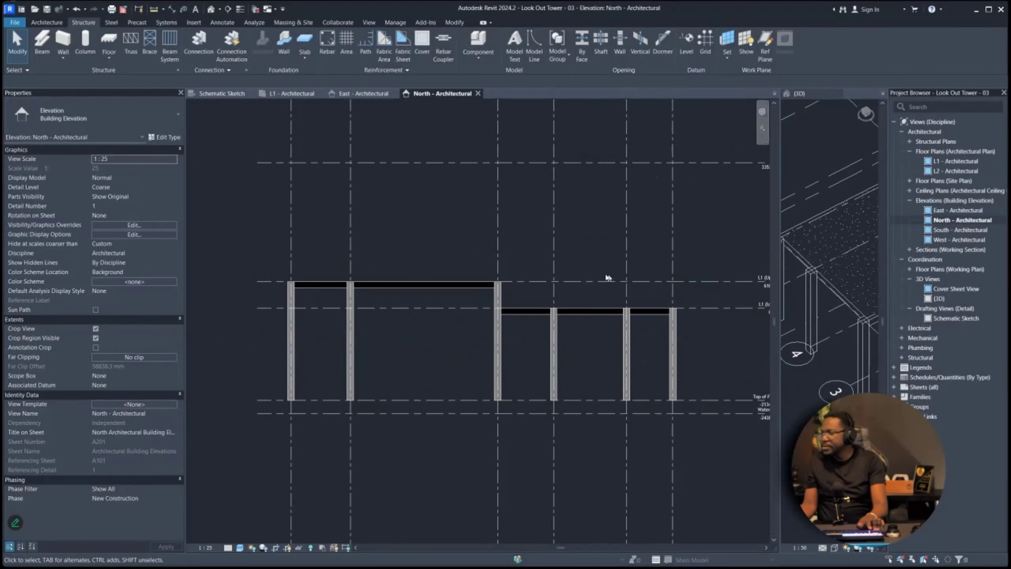
- Return to the L1 architectural floor plan and inspect its view properties, view range and grid line 1
{"action": "left_click", "coordinate": [297, 94]}
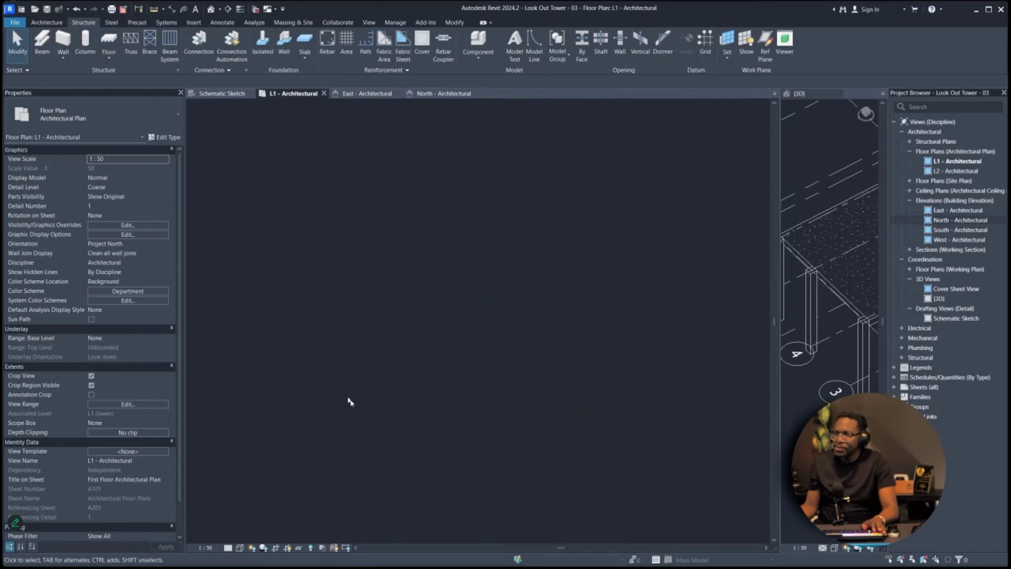
{"action": "scroll", "coordinate": [472, 318], "scroll_direction": "down", "scroll_amount": 2}
{"action": "scroll", "coordinate": [344, 319], "scroll_direction": "up", "scroll_amount": 1}
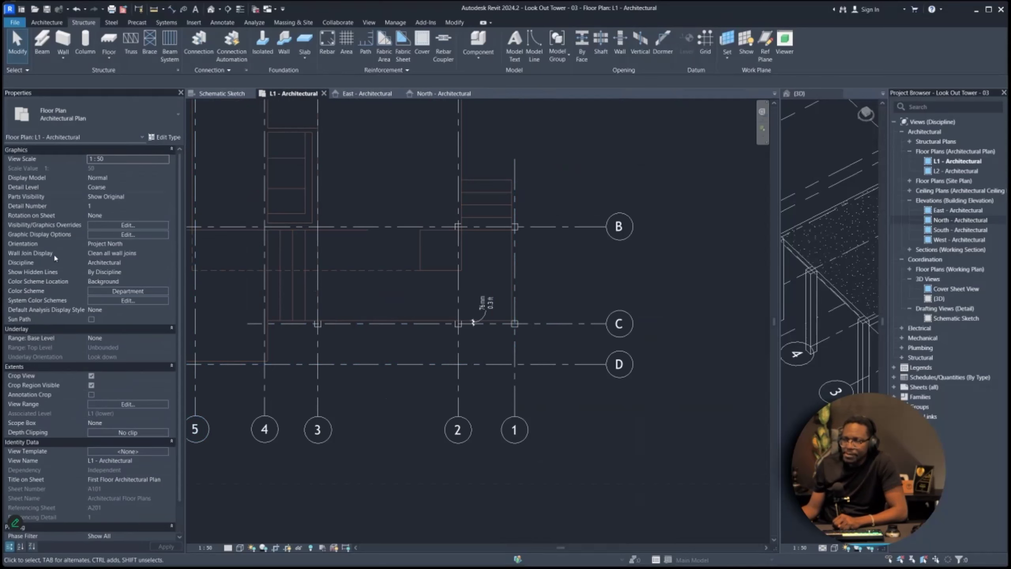
{"action": "scroll", "coordinate": [60, 418], "scroll_direction": "down", "scroll_amount": 1}
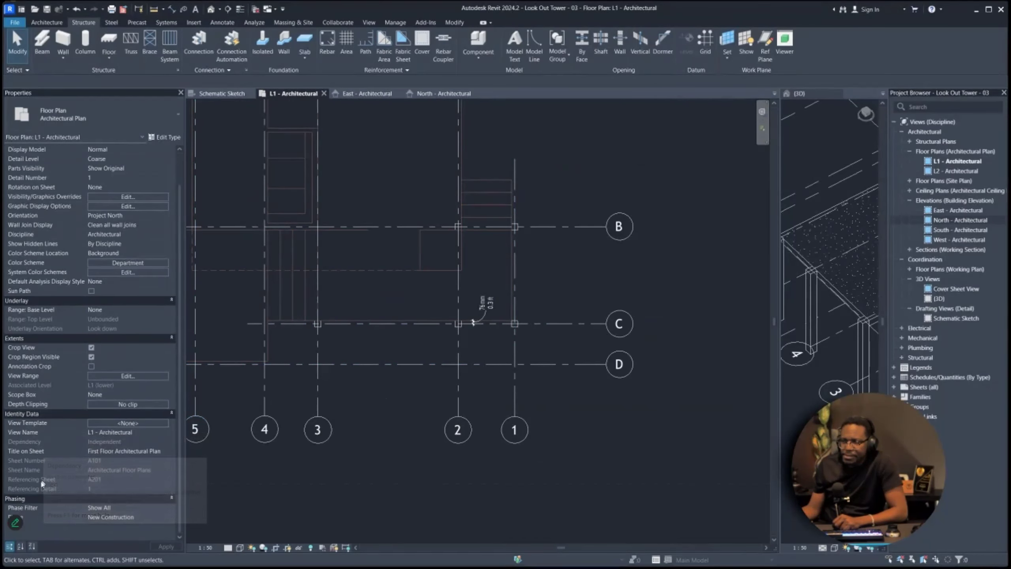
{"action": "scroll", "coordinate": [34, 427], "scroll_direction": "up", "scroll_amount": 1}
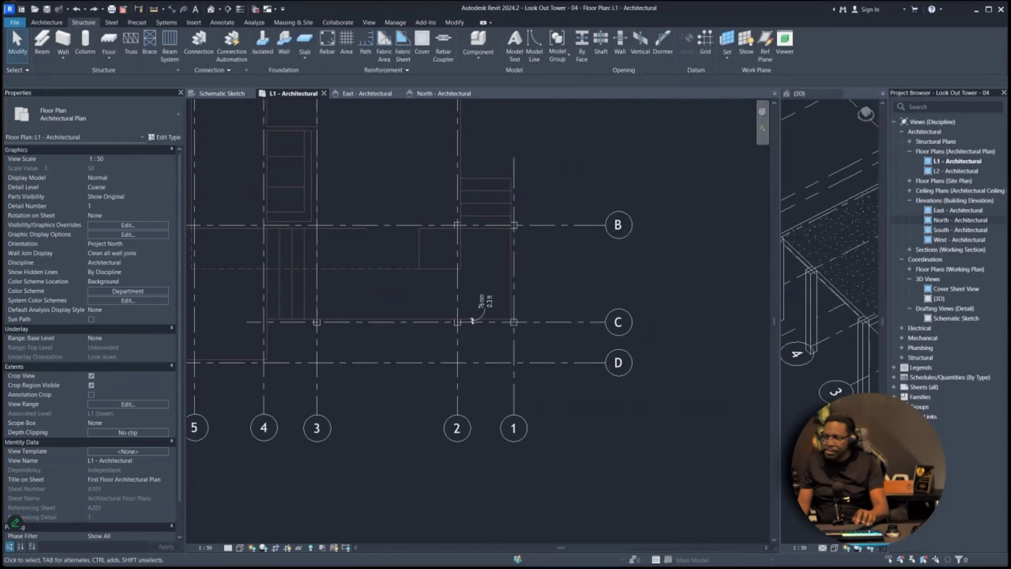
{"action": "left_click", "coordinate": [118, 404]}
{"action": "left_click", "coordinate": [822, 341]}
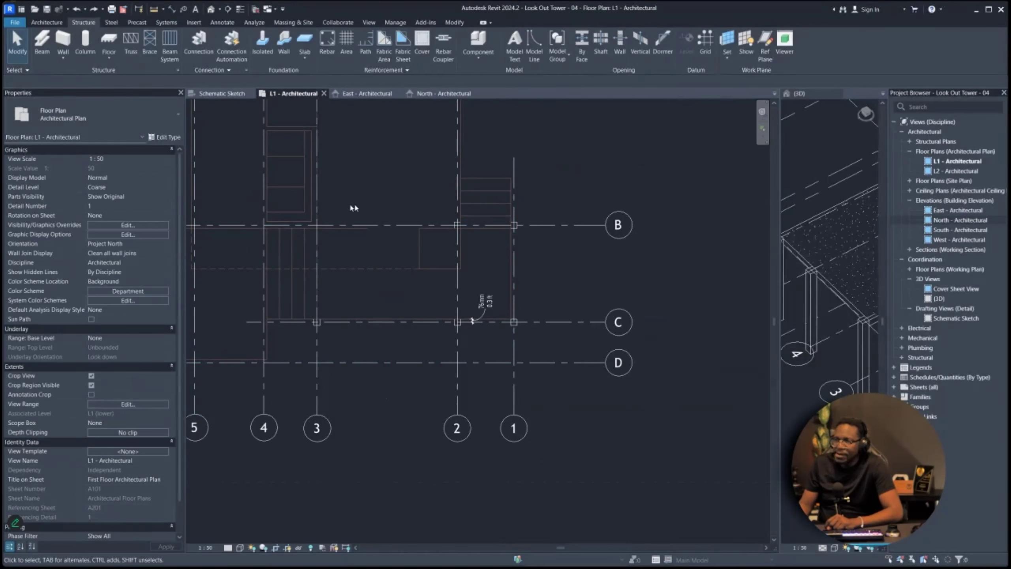
{"action": "left_click", "coordinate": [513, 173]}
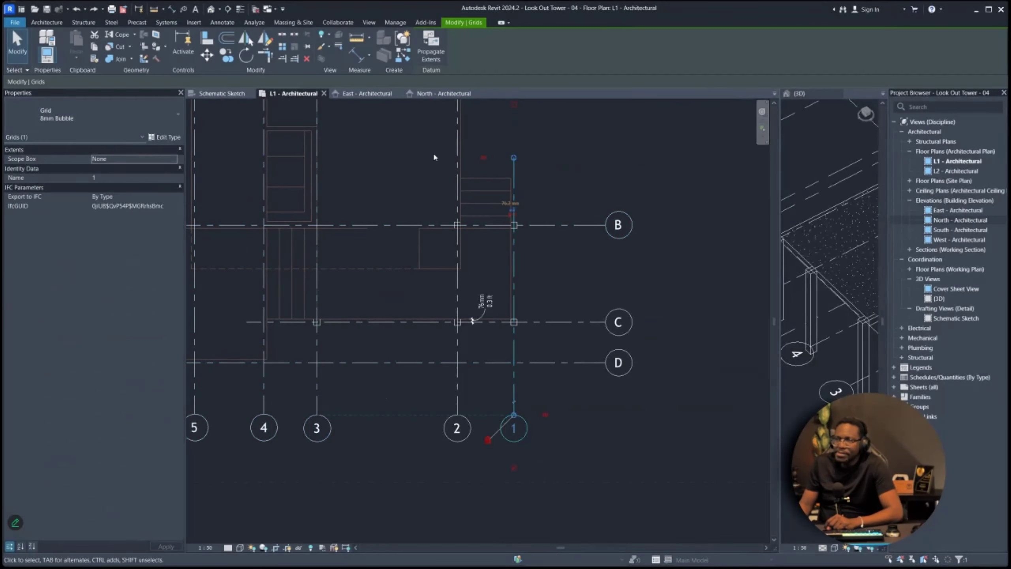
{"action": "left_click", "coordinate": [416, 160]}
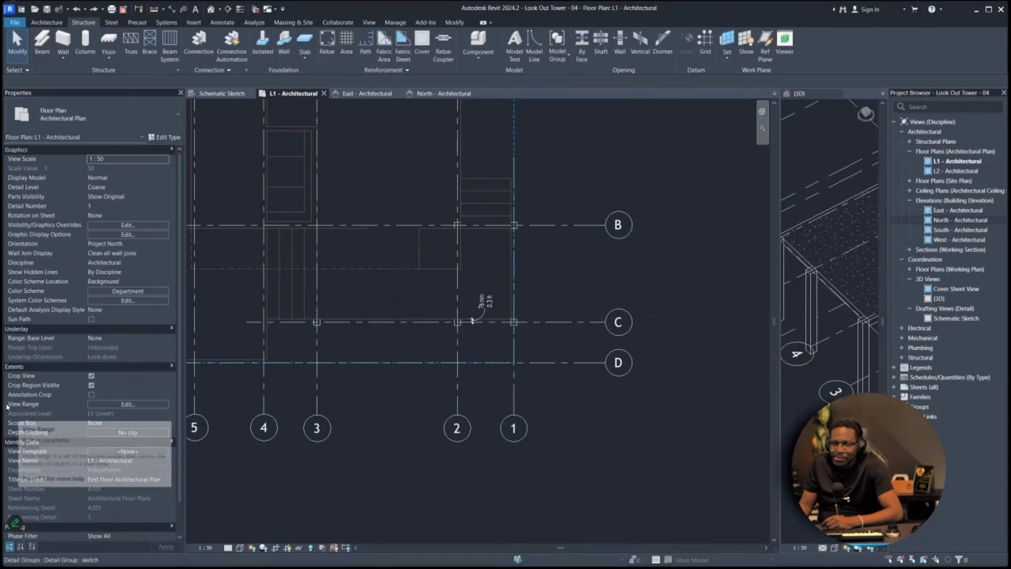
- Open the L1 plan's View Range settings and show the sample view range diagram
{"action": "left_click", "coordinate": [121, 404]}
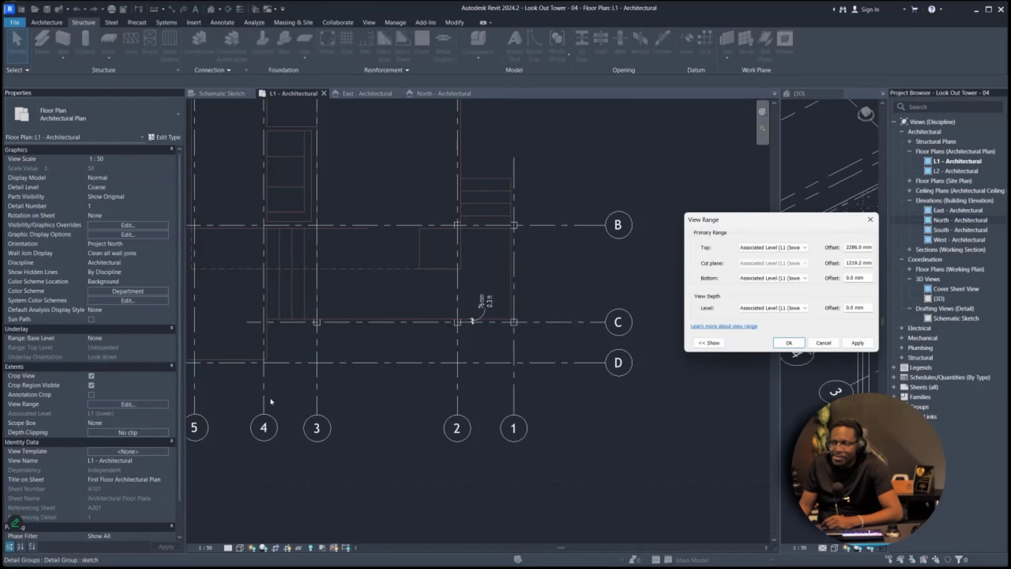
{"action": "left_click_drag", "start_coordinate": [750, 224], "coordinate": [580, 209]}
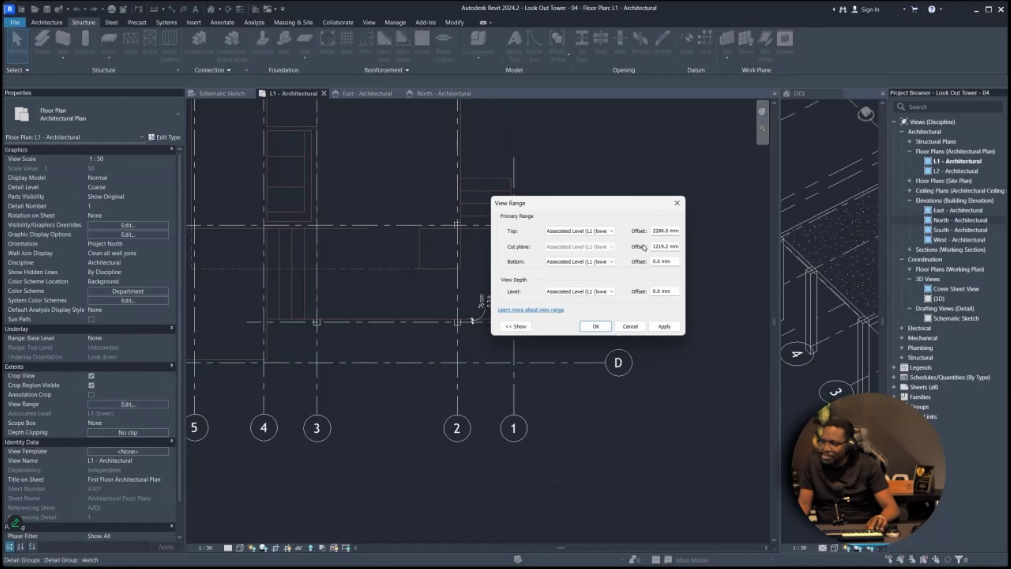
{"action": "left_click", "coordinate": [517, 327]}
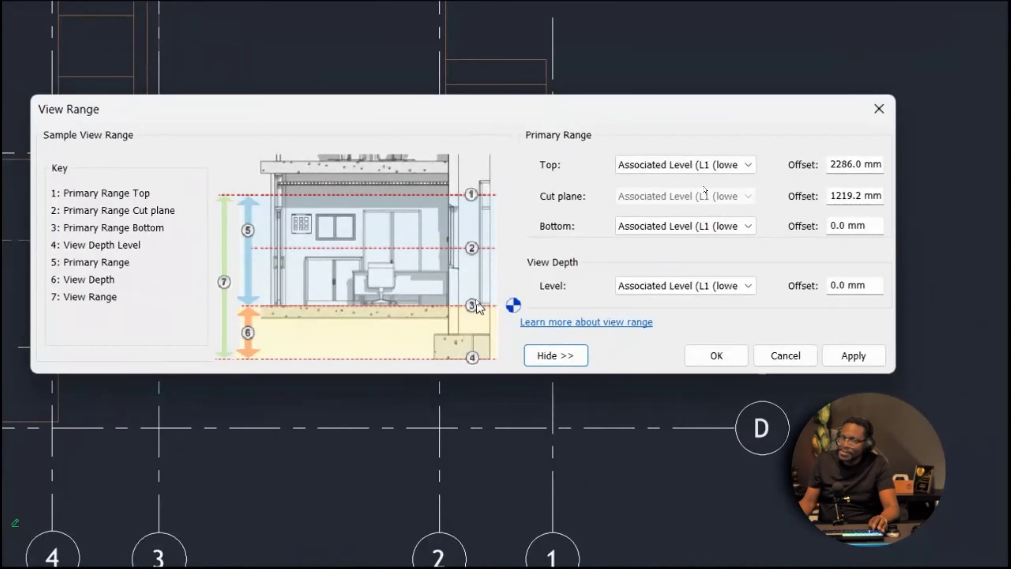
{"action": "key", "text": "space"}
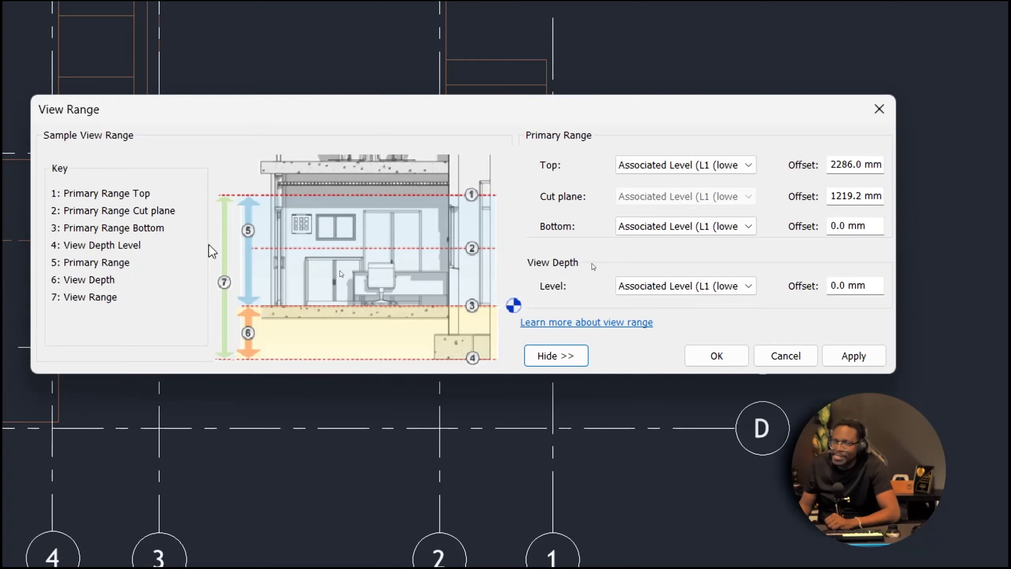
{"action": "key", "text": "space"}
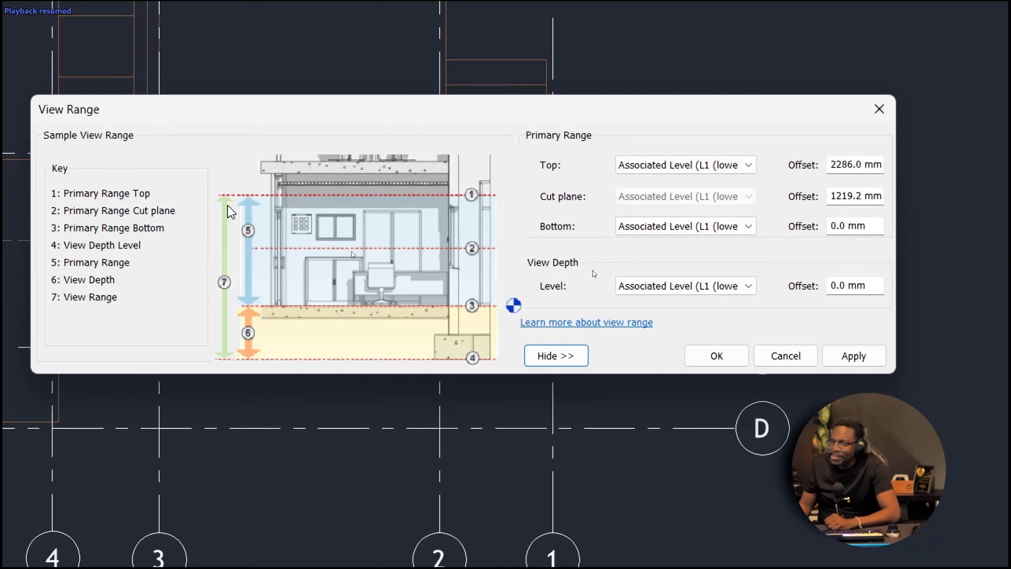
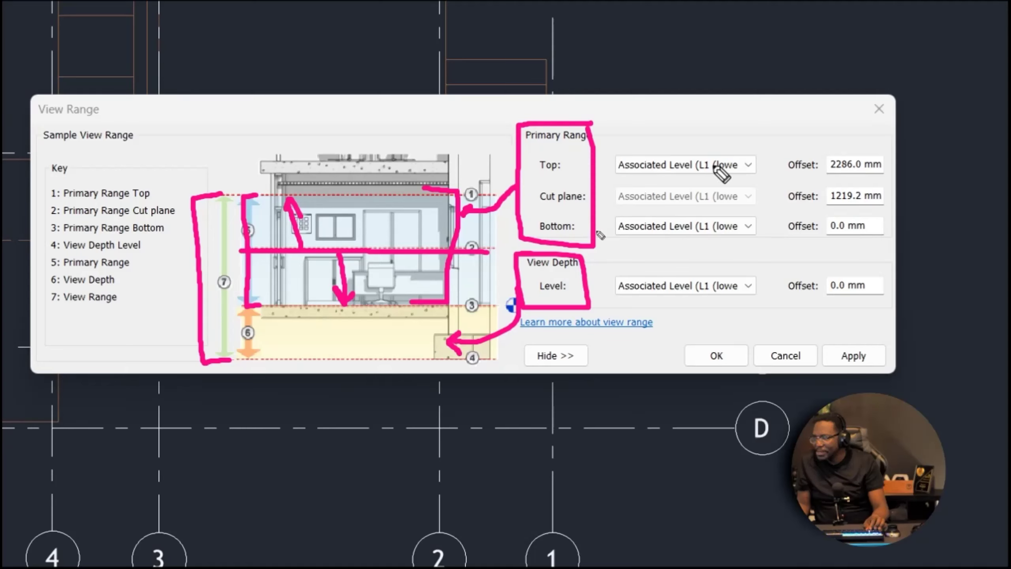
- Annotate how the Top, Cut plane, Bottom and View Depth offsets relate to the sample diagram, then clear the marks and leave View Range
{"action": "mouse_move", "coordinate": [410, 250]}
{"action": "left_mouse_down"}
{"action": "mouse_move", "coordinate": [392, 188]}
{"action": "mouse_move", "coordinate": [405, 206]}
{"action": "left_mouse_up"}
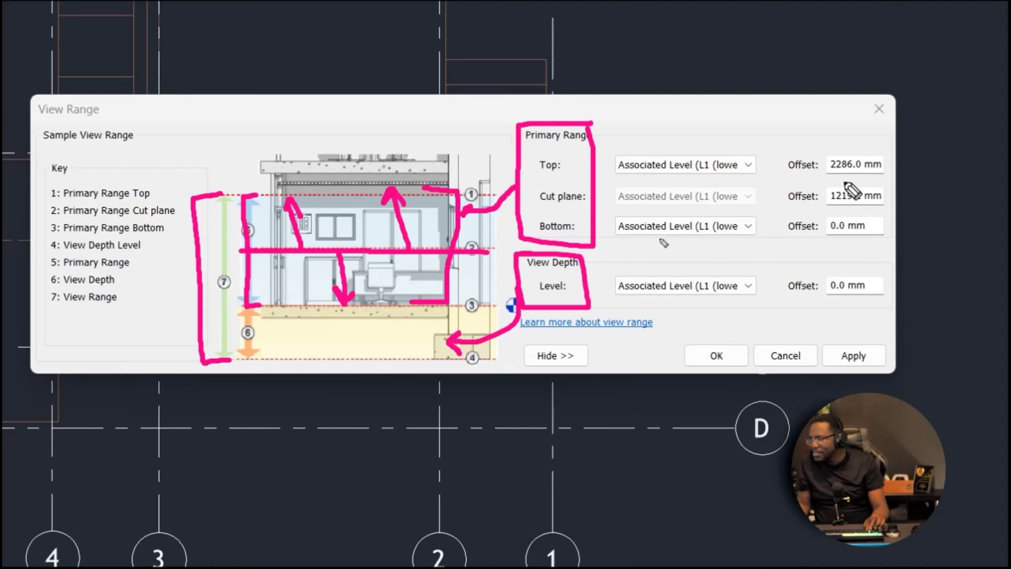
{"action": "mouse_move", "coordinate": [872, 145]}
{"action": "left_mouse_down"}
{"action": "mouse_move", "coordinate": [910, 181]}
{"action": "mouse_move", "coordinate": [856, 136]}
{"action": "left_mouse_up"}
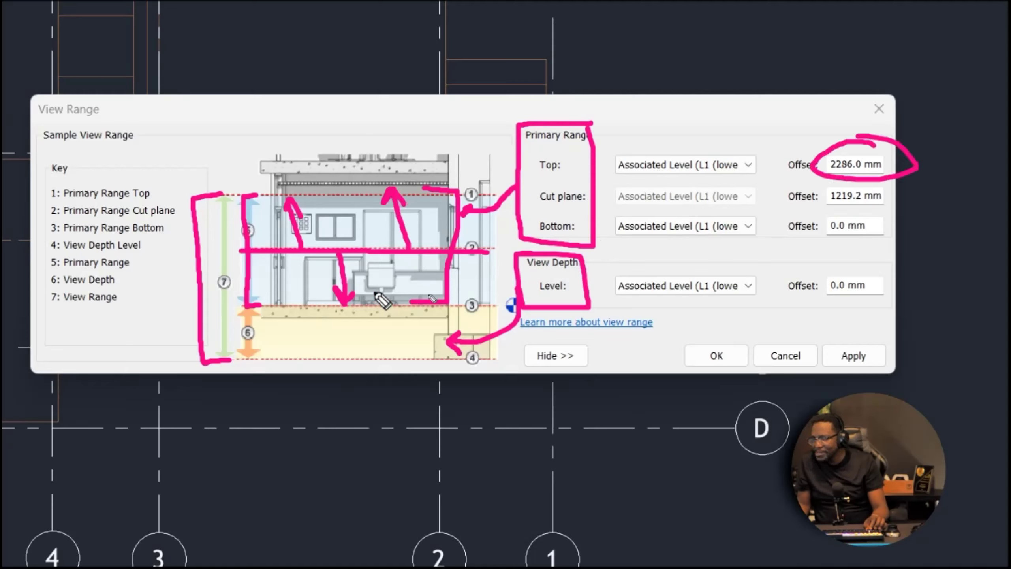
{"action": "mouse_move", "coordinate": [412, 249]}
{"action": "left_mouse_down"}
{"action": "mouse_move", "coordinate": [404, 301]}
{"action": "mouse_move", "coordinate": [428, 294]}
{"action": "left_mouse_up"}
{"action": "mouse_move", "coordinate": [876, 211]}
{"action": "left_mouse_down"}
{"action": "mouse_move", "coordinate": [851, 206]}
{"action": "mouse_move", "coordinate": [888, 239]}
{"action": "mouse_move", "coordinate": [814, 223]}
{"action": "left_mouse_up"}
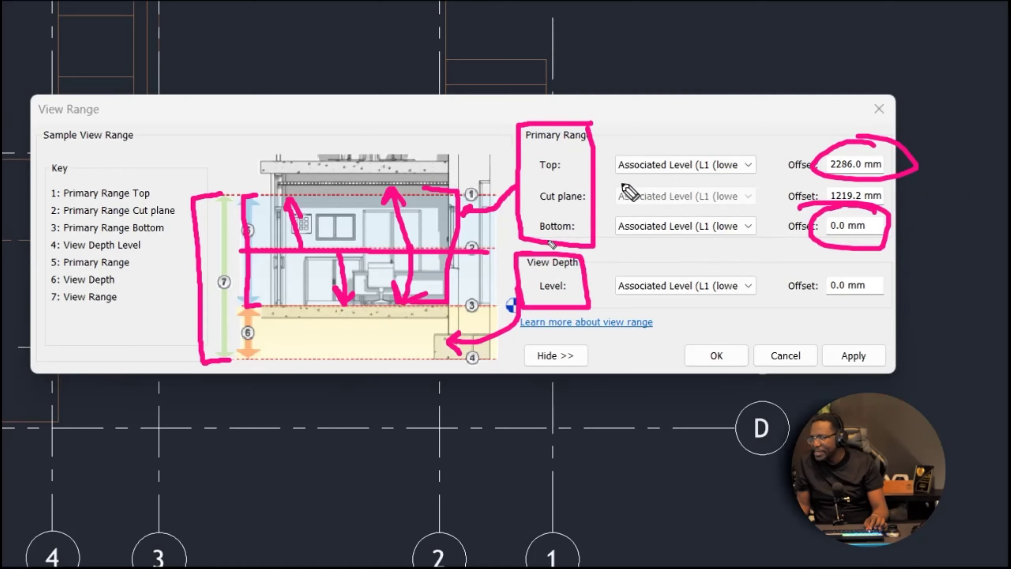
{"action": "mouse_move", "coordinate": [872, 188]}
{"action": "left_mouse_down"}
{"action": "mouse_move", "coordinate": [826, 201]}
{"action": "mouse_move", "coordinate": [838, 206]}
{"action": "left_mouse_up"}
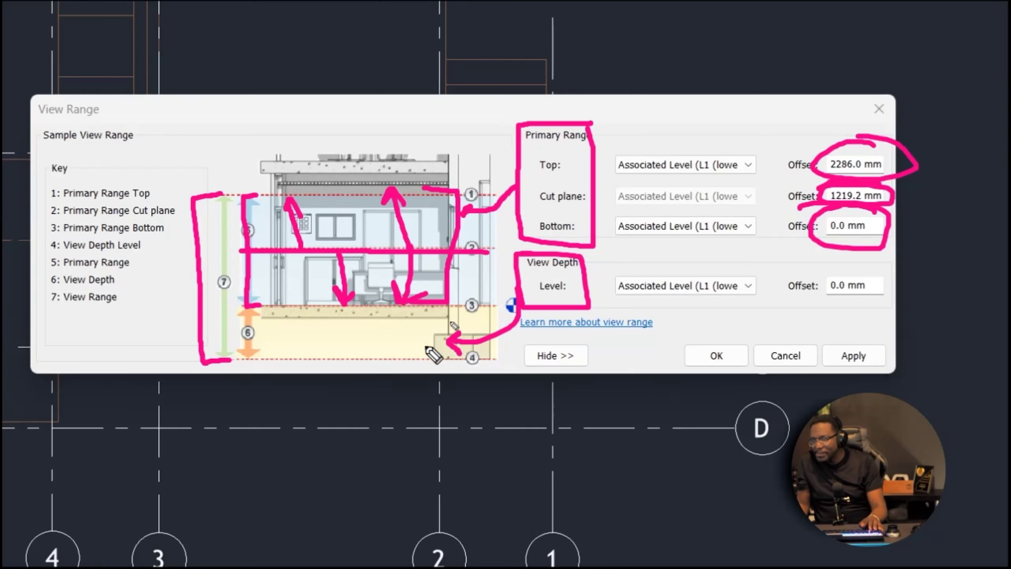
{"action": "mouse_move", "coordinate": [886, 277]}
{"action": "left_mouse_down"}
{"action": "mouse_move", "coordinate": [776, 268]}
{"action": "mouse_move", "coordinate": [633, 323]}
{"action": "mouse_move", "coordinate": [892, 281]}
{"action": "mouse_move", "coordinate": [830, 272]}
{"action": "left_mouse_up"}
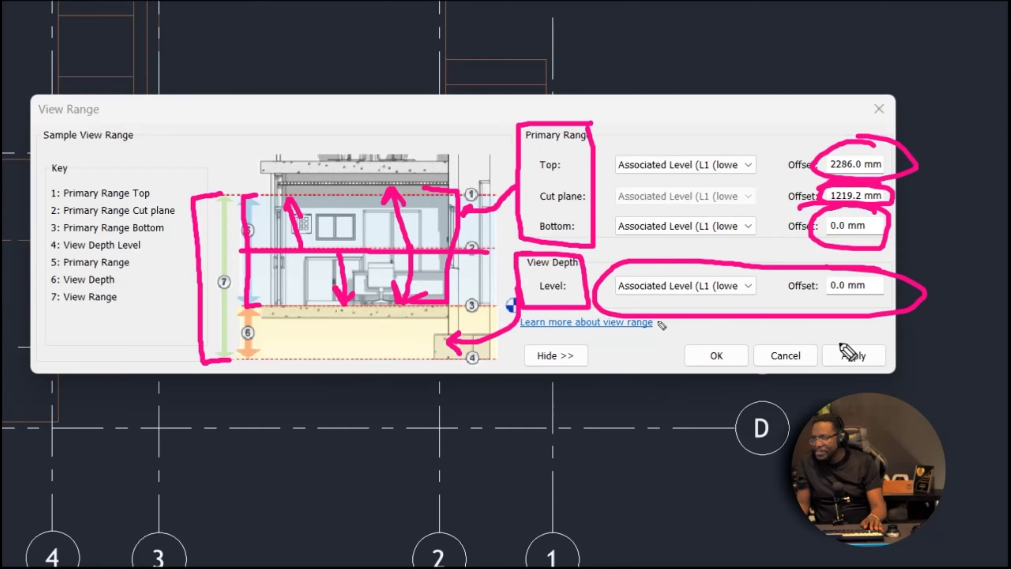
{"action": "mouse_move", "coordinate": [815, 413]}
{"action": "left_mouse_down"}
{"action": "mouse_move", "coordinate": [783, 345]}
{"action": "mouse_move", "coordinate": [824, 351]}
{"action": "left_mouse_up"}
{"action": "left_click_drag", "start_coordinate": [1010, 177], "coordinate": [890, 275]}
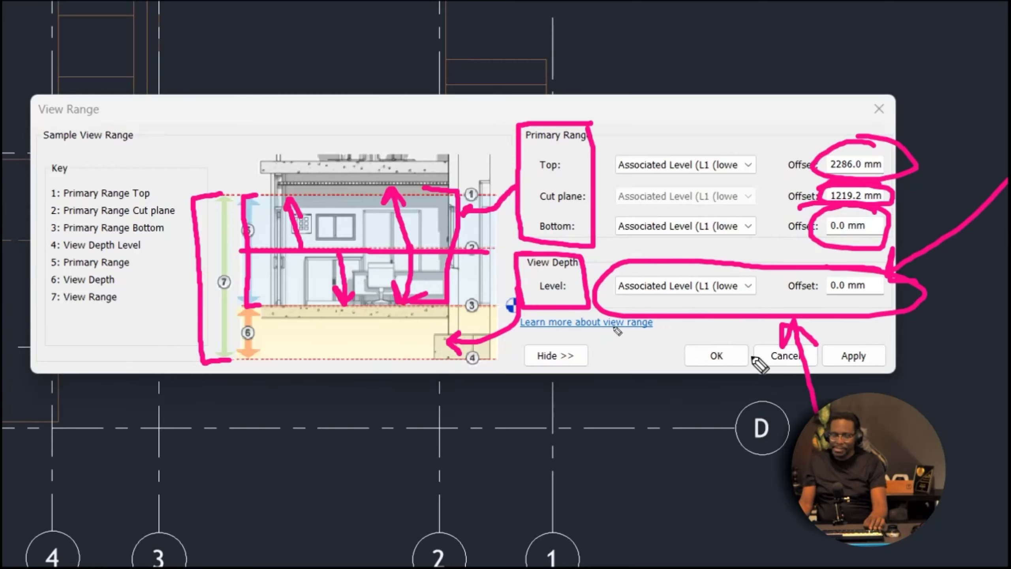
{"action": "key", "text": "e"}
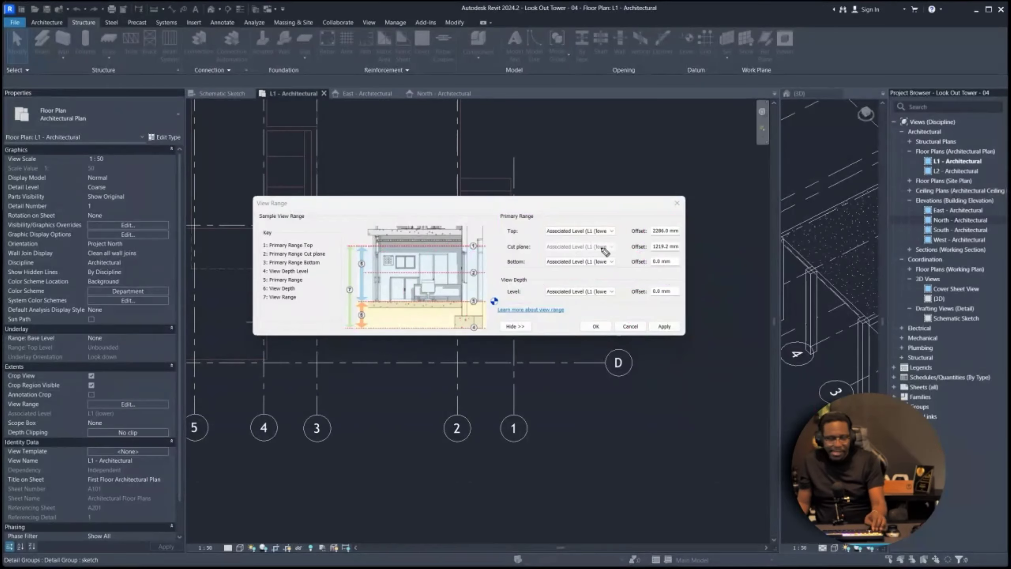
{"action": "key", "text": "Escape"}
- Mark the column positions at grid intersections D4, D5, D6 and B6 on the L1 plan with temporary annotations, and clear them
{"action": "middle_click_drag", "start_coordinate": [330, 342], "coordinate": [551, 365]}
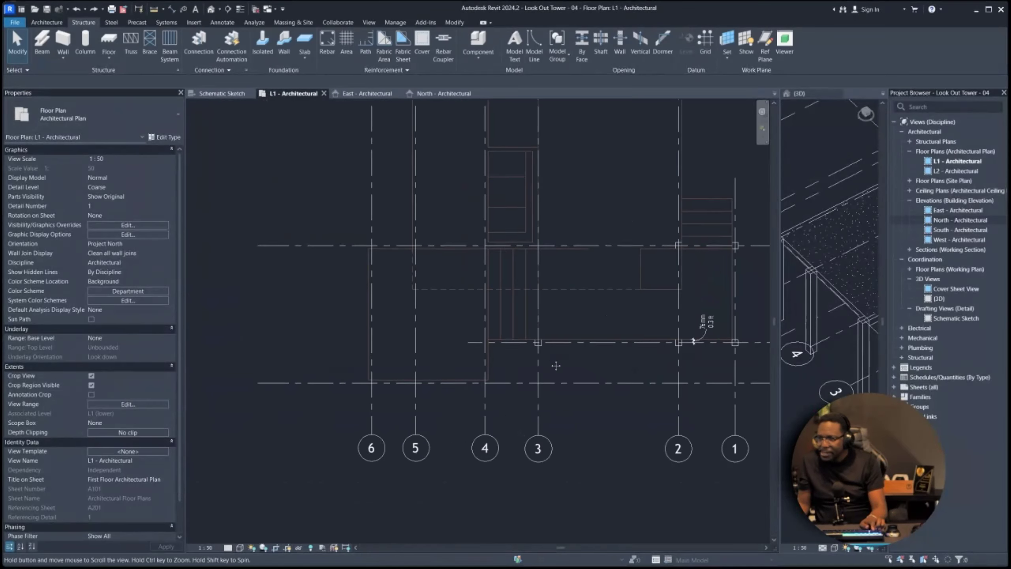
{"action": "key", "text": "ctrl+2"}
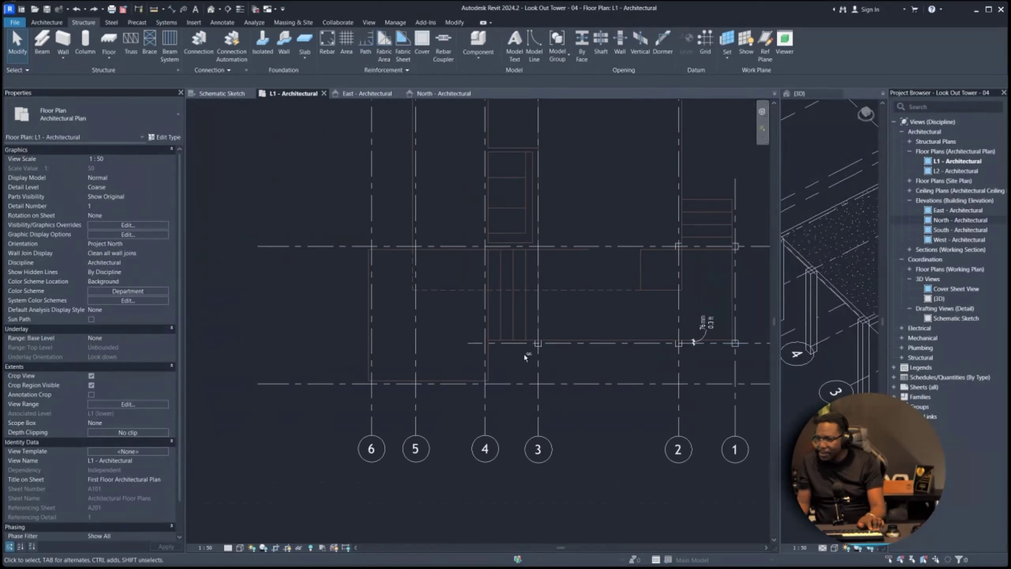
{"action": "left_click_drag", "start_coordinate": [469, 374], "coordinate": [500, 373]}
{"action": "left_click_drag", "start_coordinate": [403, 372], "coordinate": [420, 373]}
{"action": "left_click_drag", "start_coordinate": [347, 376], "coordinate": [370, 378]}
{"action": "left_click_drag", "start_coordinate": [354, 235], "coordinate": [371, 240]}
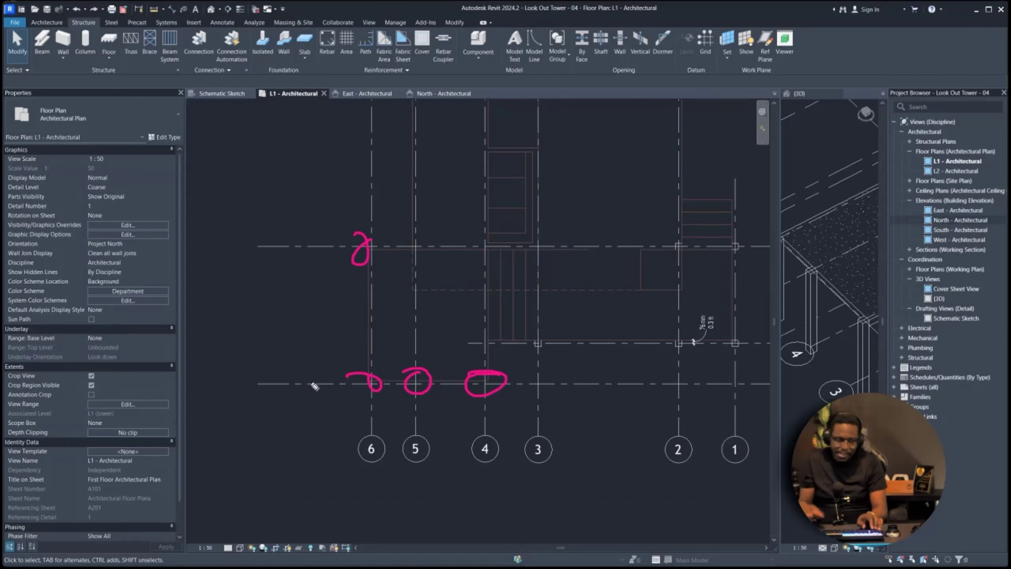
{"action": "key", "text": "Escape"}
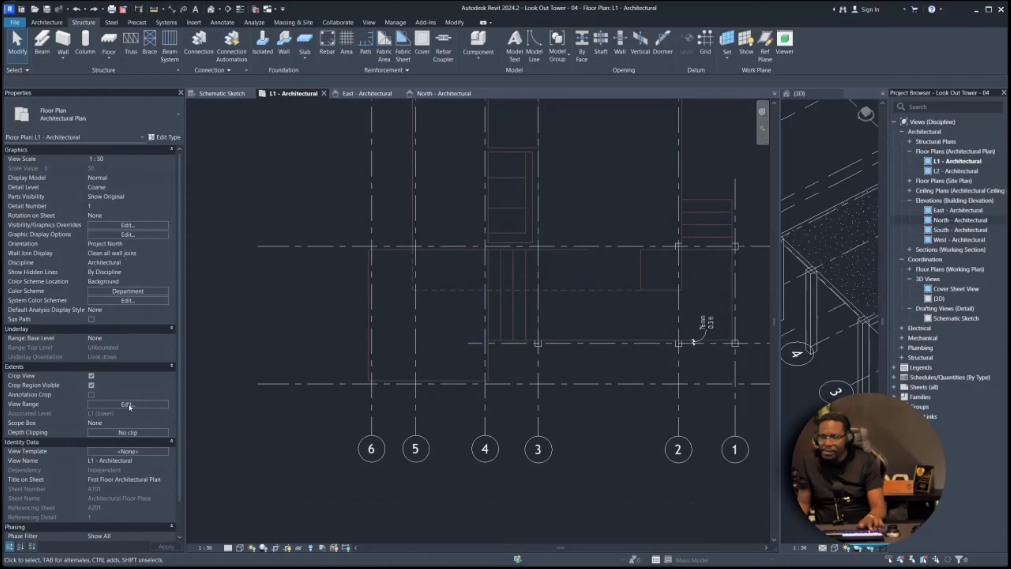
- Open the L1 plan's View Range with its sample diagram, annotate the View Depth zone and level settings, then clear the marks
{"action": "left_click", "coordinate": [132, 405]}
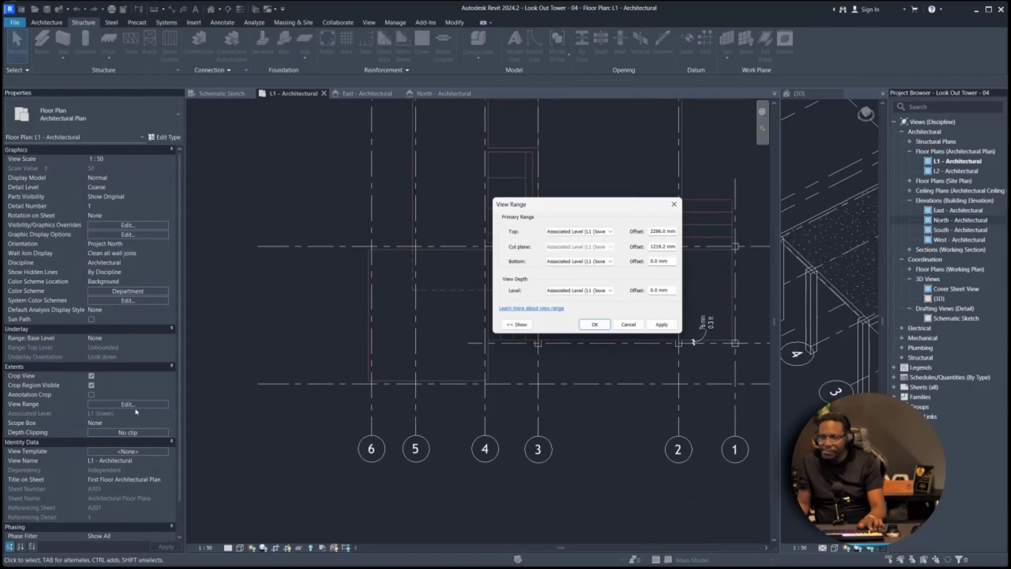
{"action": "left_click", "coordinate": [515, 326]}
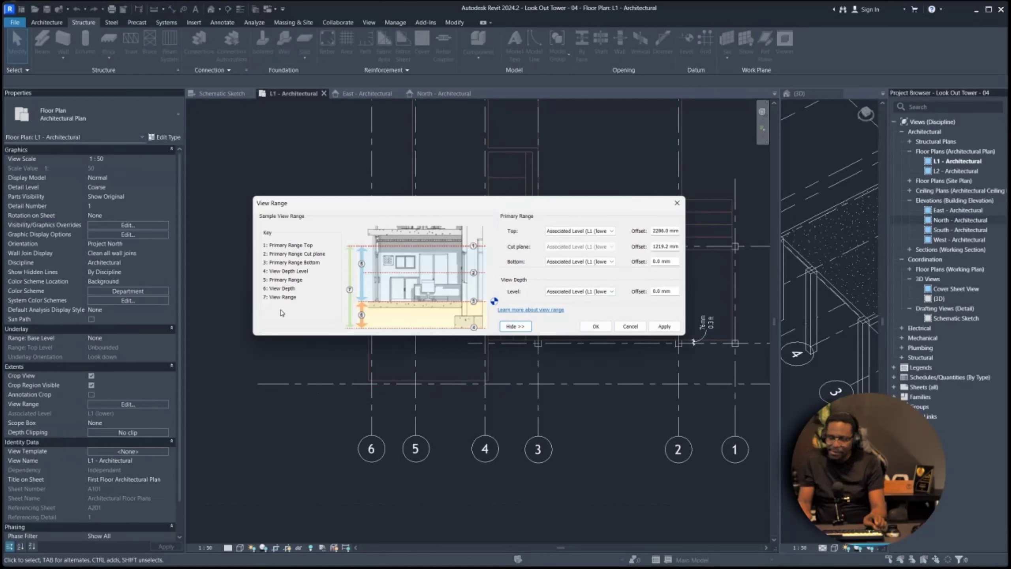
{"action": "left_click_drag", "start_coordinate": [495, 205], "coordinate": [526, 154]}
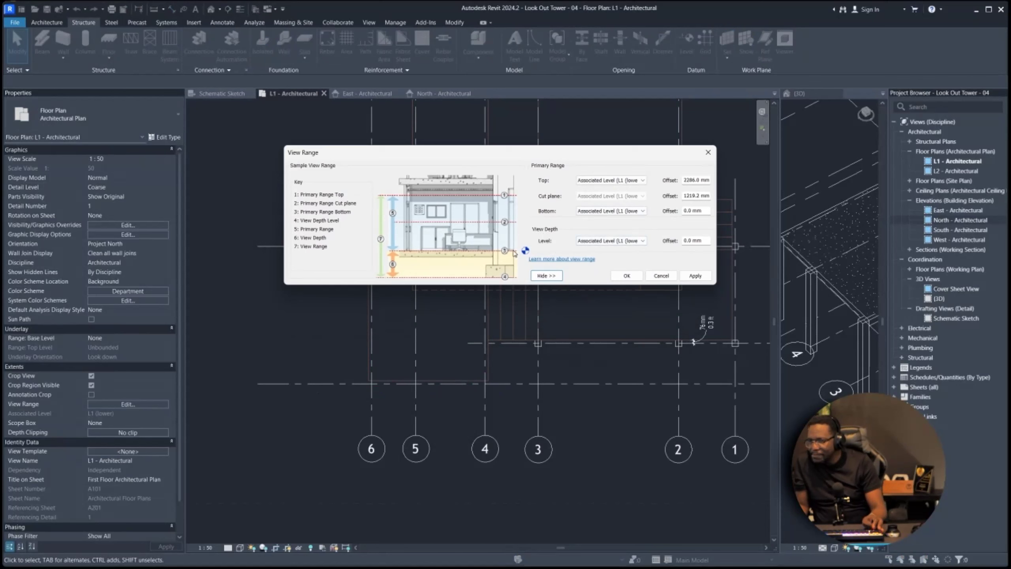
{"action": "mouse_move", "coordinate": [497, 250]}
{"action": "left_mouse_down"}
{"action": "mouse_move", "coordinate": [394, 248]}
{"action": "mouse_move", "coordinate": [385, 275]}
{"action": "mouse_move", "coordinate": [498, 279]}
{"action": "mouse_move", "coordinate": [513, 258]}
{"action": "mouse_move", "coordinate": [487, 254]}
{"action": "left_mouse_up"}
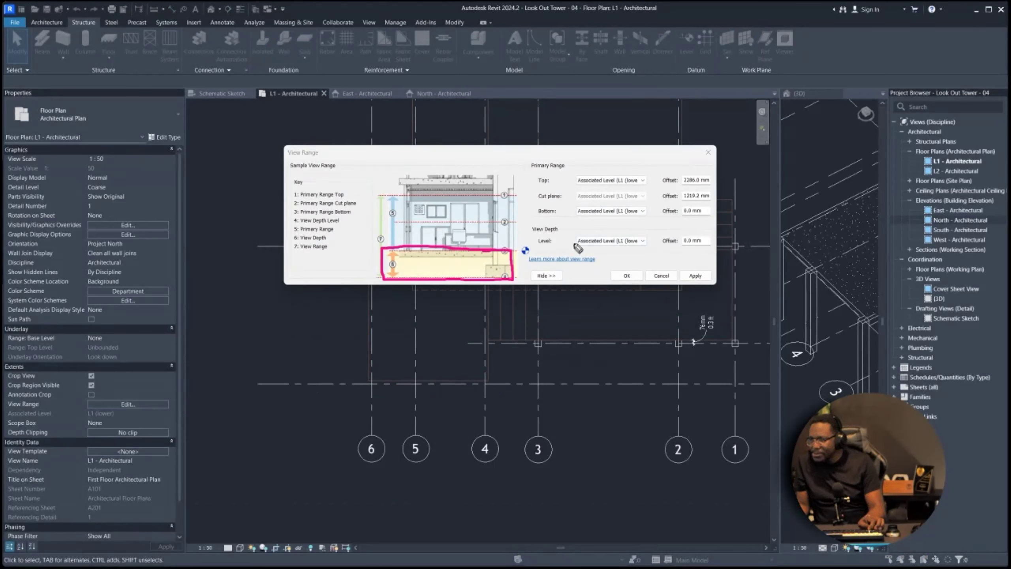
{"action": "left_click_drag", "start_coordinate": [570, 248], "coordinate": [710, 246]}
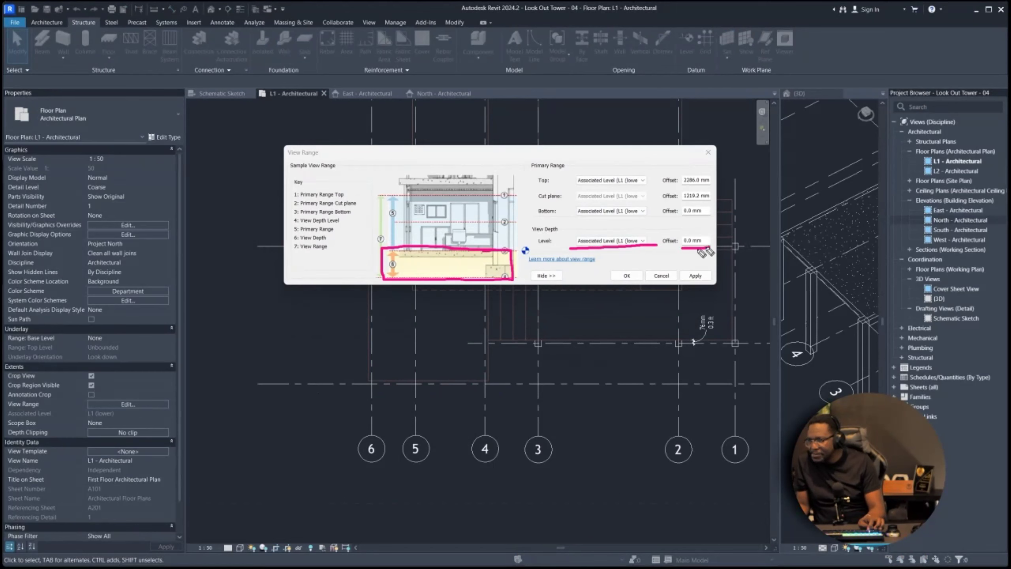
{"action": "mouse_move", "coordinate": [328, 251]}
{"action": "left_mouse_down"}
{"action": "mouse_move", "coordinate": [381, 251]}
{"action": "mouse_move", "coordinate": [366, 279]}
{"action": "left_mouse_up"}
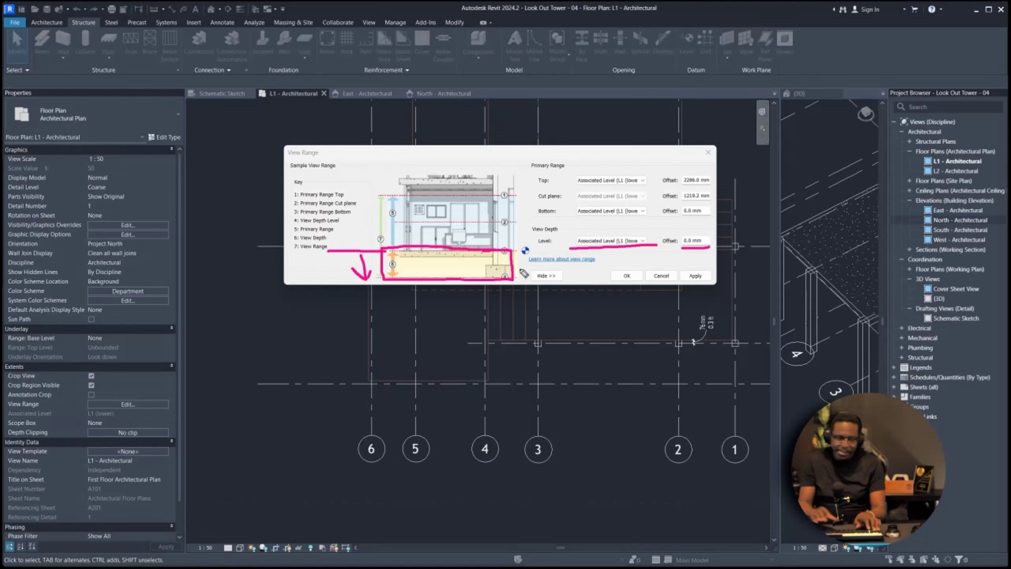
{"action": "key", "text": "Escape"}
- Set the L1 plan's View Depth level to Level Below (Bottom of Found.) and apply it
{"action": "left_click", "coordinate": [618, 241]}
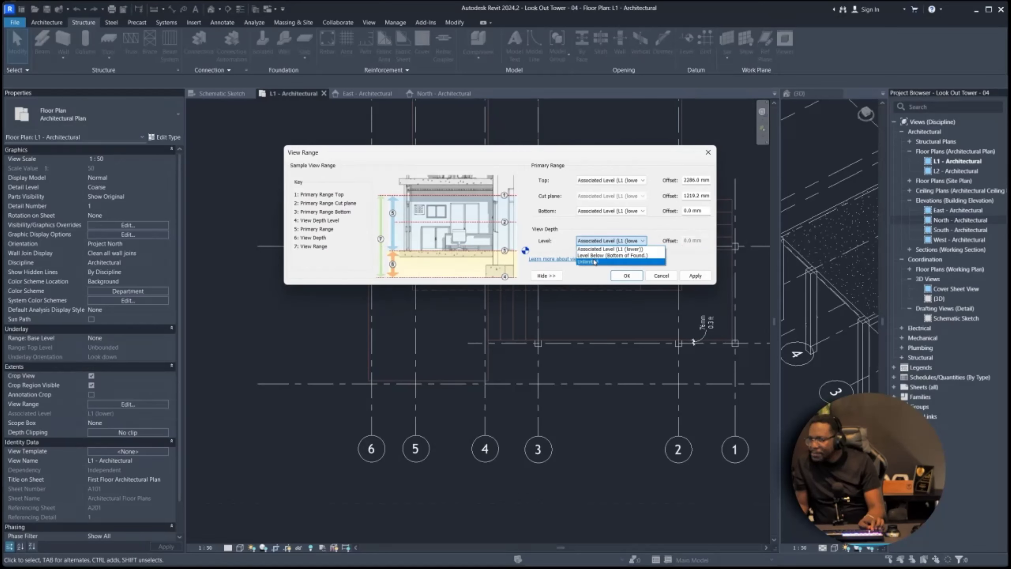
{"action": "left_click", "coordinate": [627, 255]}
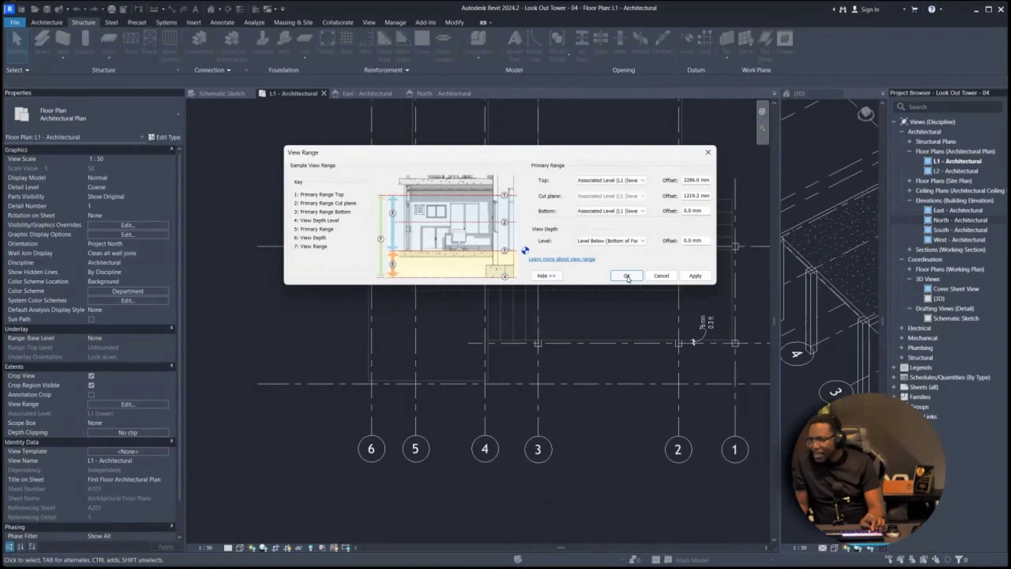
{"action": "left_click", "coordinate": [706, 277]}
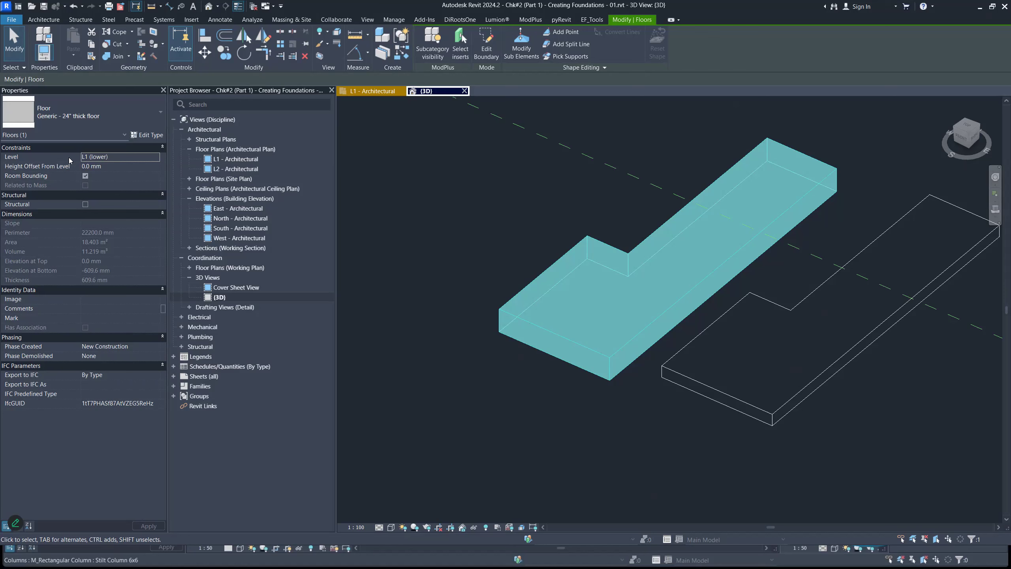
- In the Creating Foundations project, clear the floor selection and show the L1 plan's View Range settings with the sample diagram
{"action": "left_click", "coordinate": [453, 239]}
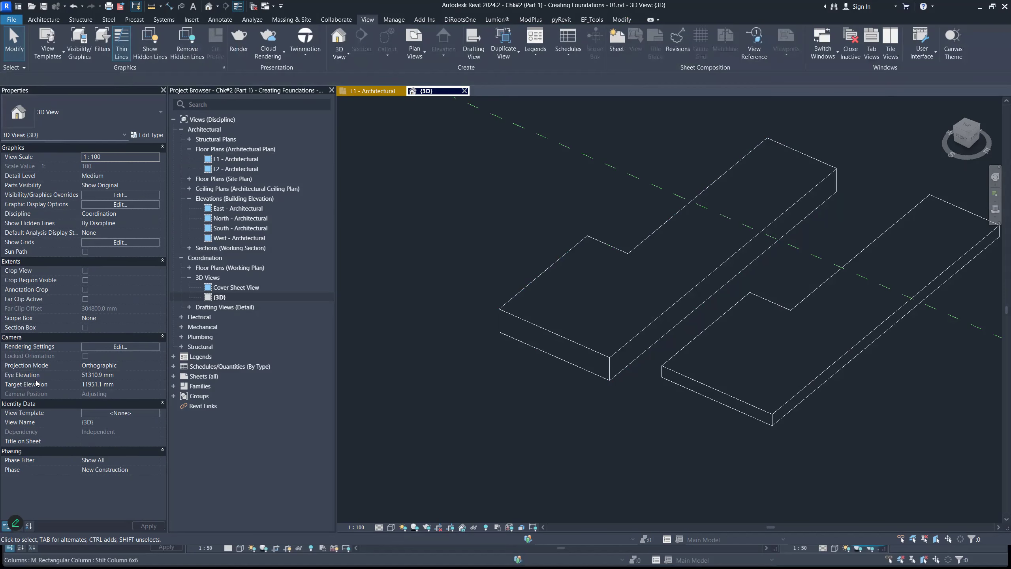
{"action": "left_click", "coordinate": [379, 91]}
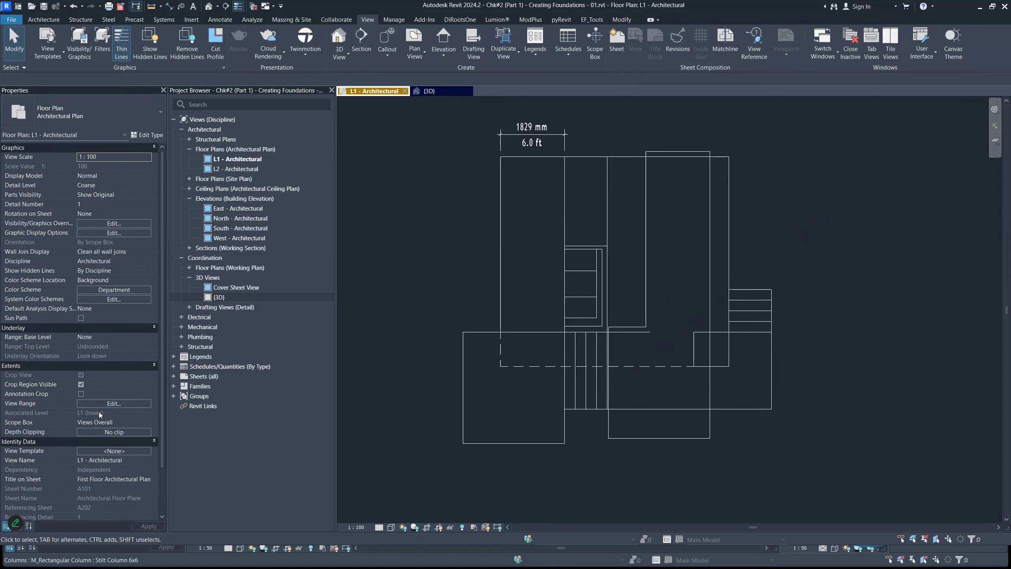
{"action": "left_click", "coordinate": [106, 405]}
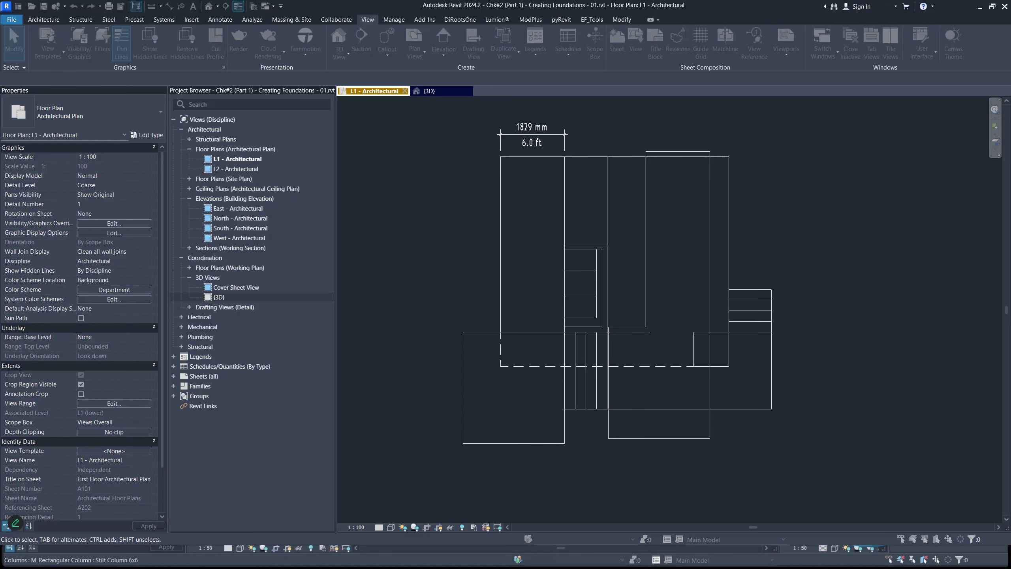
{"action": "left_click", "coordinate": [610, 350]}
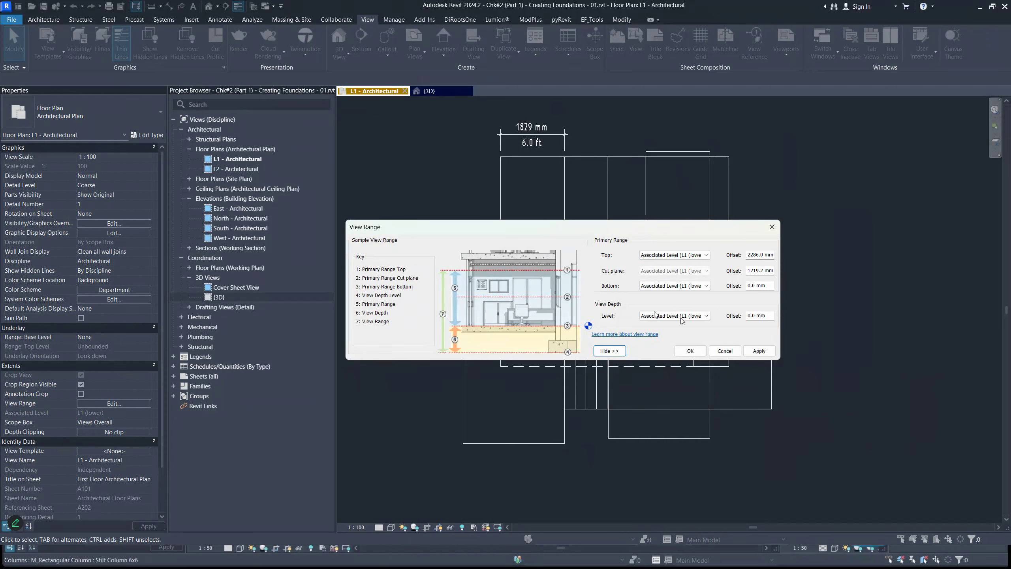
- Switch to the Creating Foundations video in PotPlayer and resume playback
{"action": "key", "text": "super+Tab"}
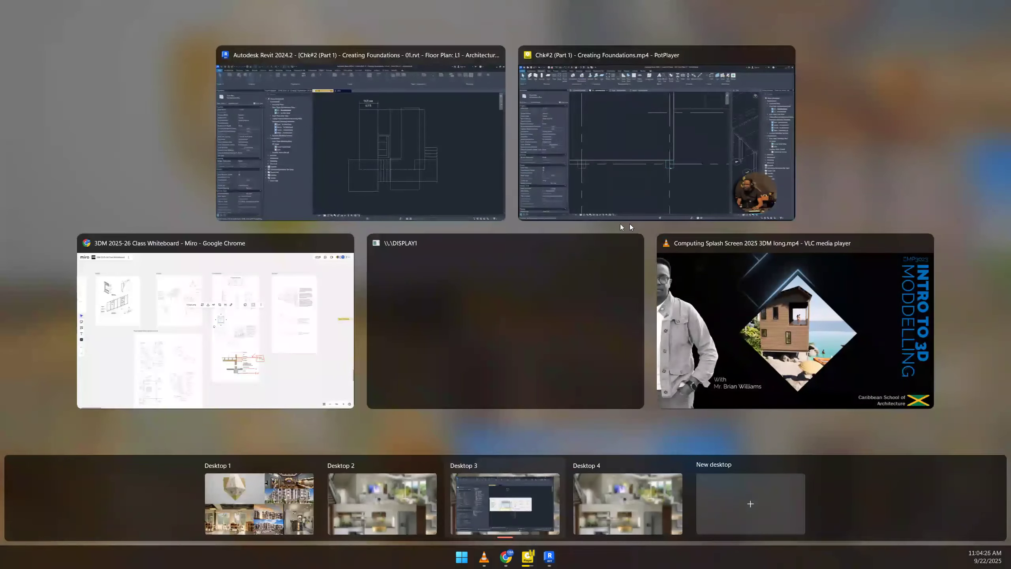
{"action": "left_click", "coordinate": [631, 187]}
{"action": "key", "text": "space"}
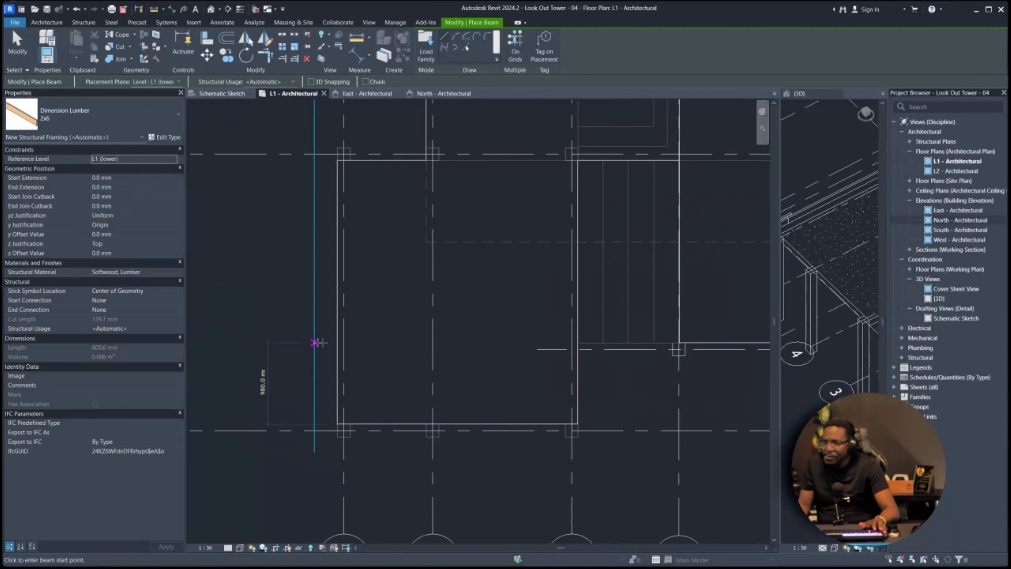
- Inspect the 2x6 beams near the platform's corner column in the 3D view and clear the column selection
{"action": "scroll", "coordinate": [802, 282], "scroll_direction": "down", "scroll_amount": 3}
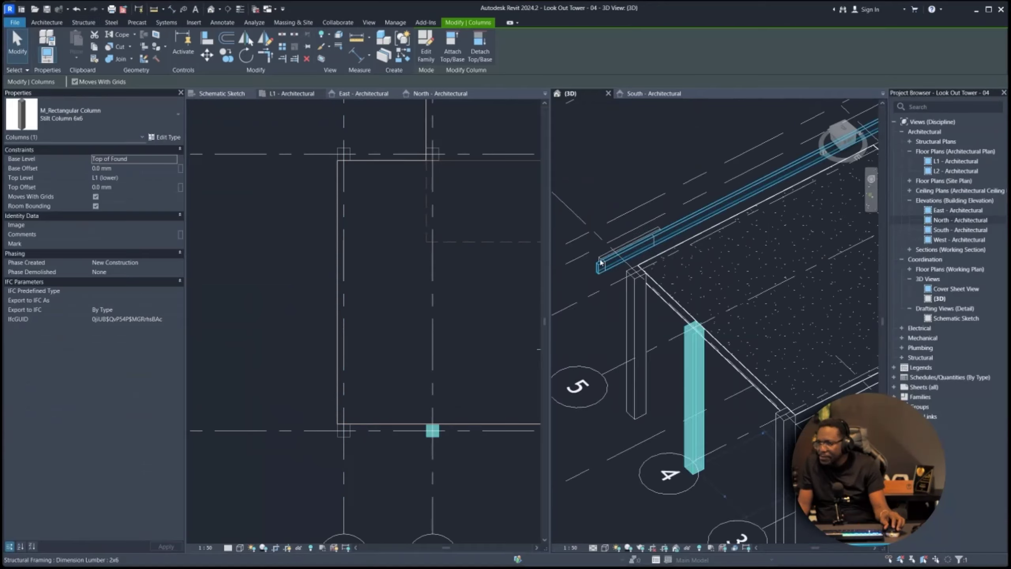
{"action": "scroll", "coordinate": [603, 261], "scroll_direction": "up", "scroll_amount": 3}
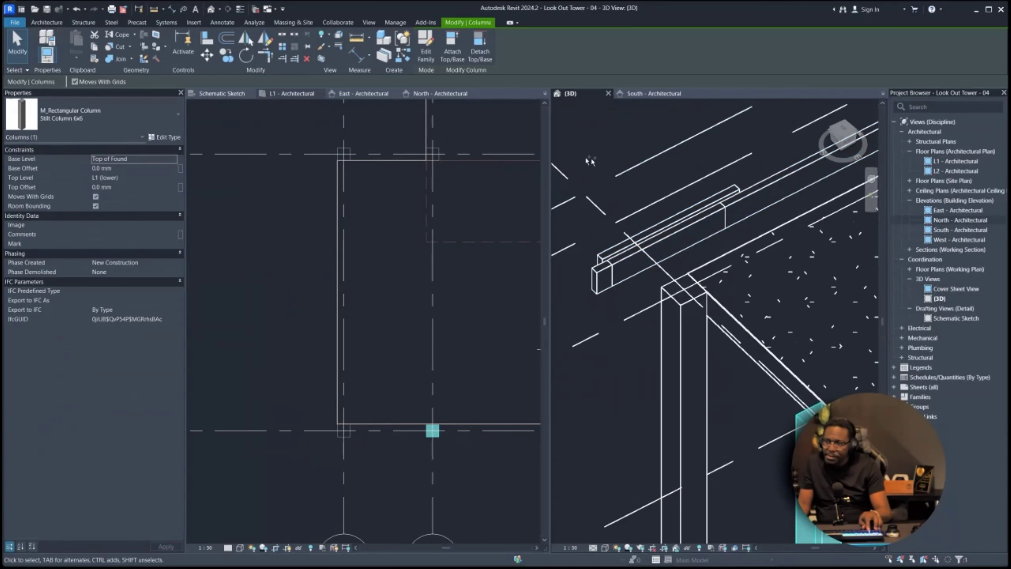
{"action": "key", "text": "Escape"}
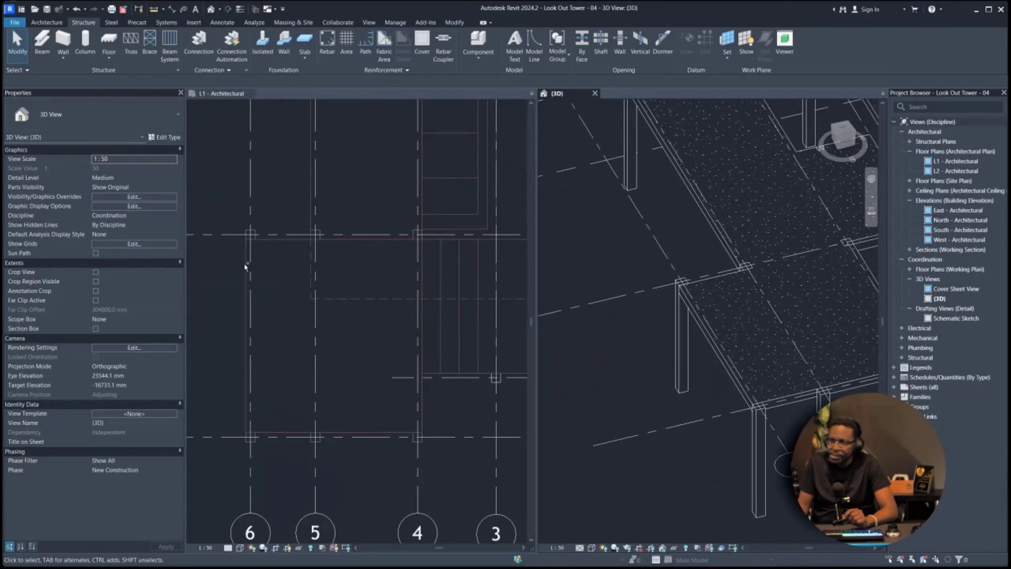
- Place a 2x6 Dimension Lumber beam about 2600 mm long on the L1 plan, outside and parallel to grid line 6
{"action": "left_click", "coordinate": [42, 41]}
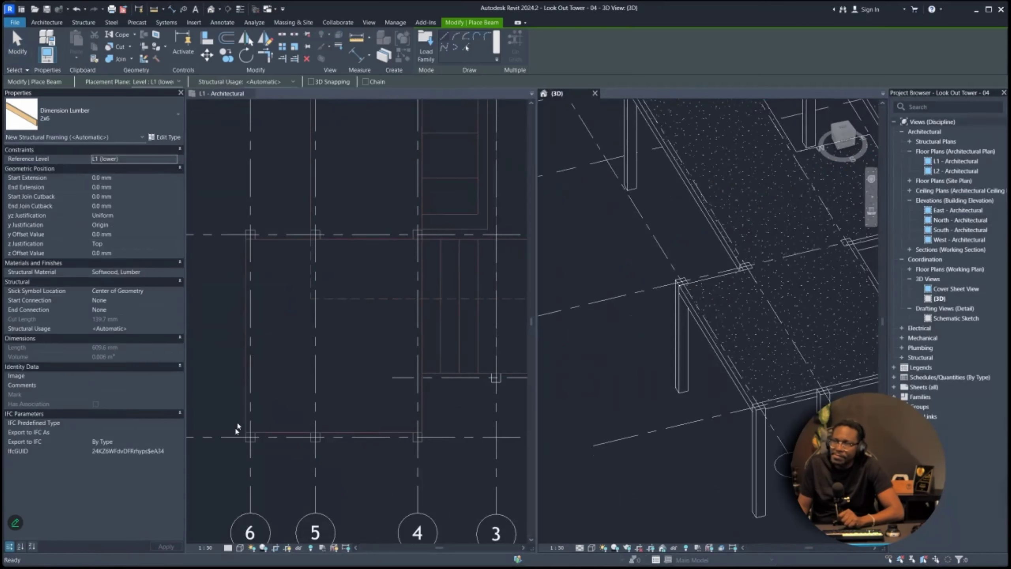
{"action": "middle_click_drag", "start_coordinate": [236, 416], "coordinate": [291, 410]}
{"action": "left_click", "coordinate": [276, 445]}
{"action": "left_click", "coordinate": [275, 279]}
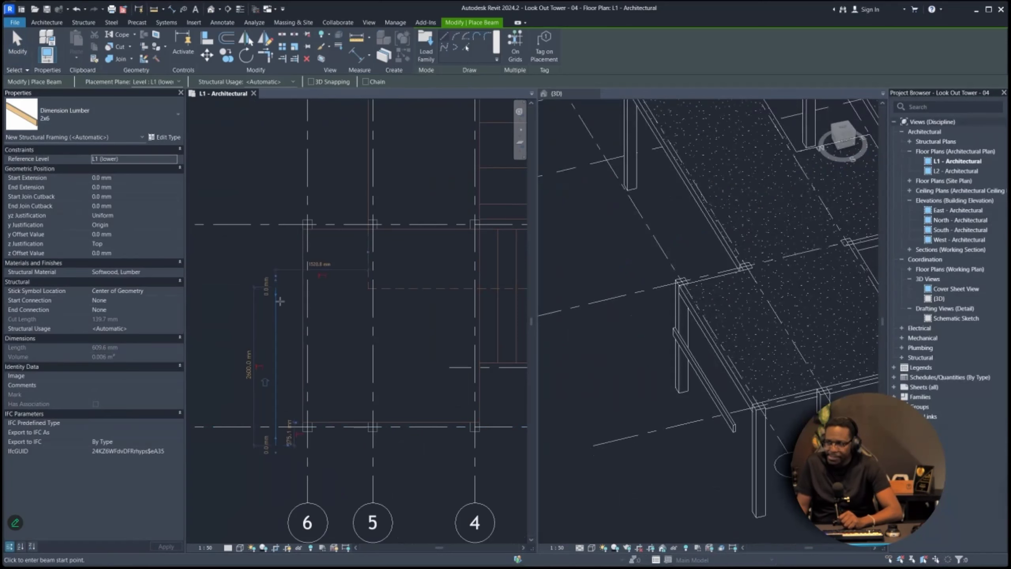
- Examine the new beam beside the lower platform from another angle in the 3D view and leave beam placement
{"action": "left_click", "coordinate": [681, 399]}
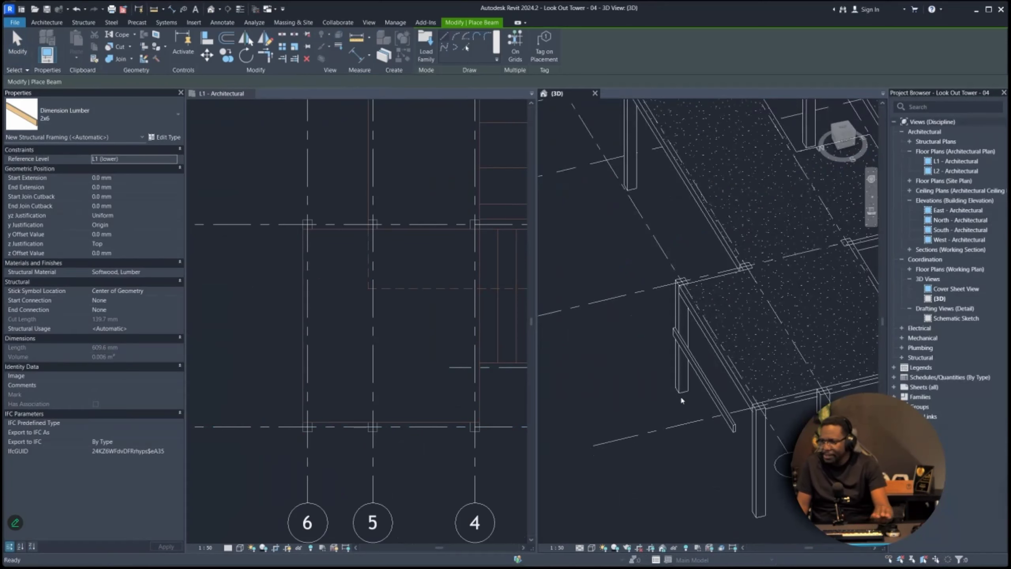
{"action": "middle_click_drag", "start_coordinate": [764, 442], "coordinate": [661, 392], "text": "shift"}
{"action": "middle_click_drag", "start_coordinate": [690, 458], "coordinate": [678, 439]}
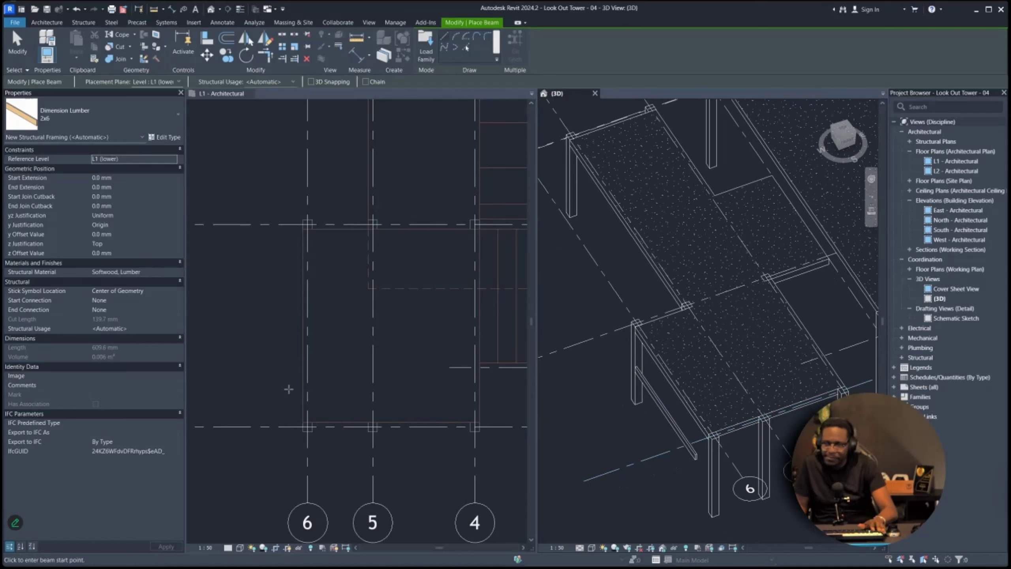
{"action": "key", "text": "Escape"}
{"action": "left_click", "coordinate": [289, 396]}
{"action": "left_click", "coordinate": [672, 419]}
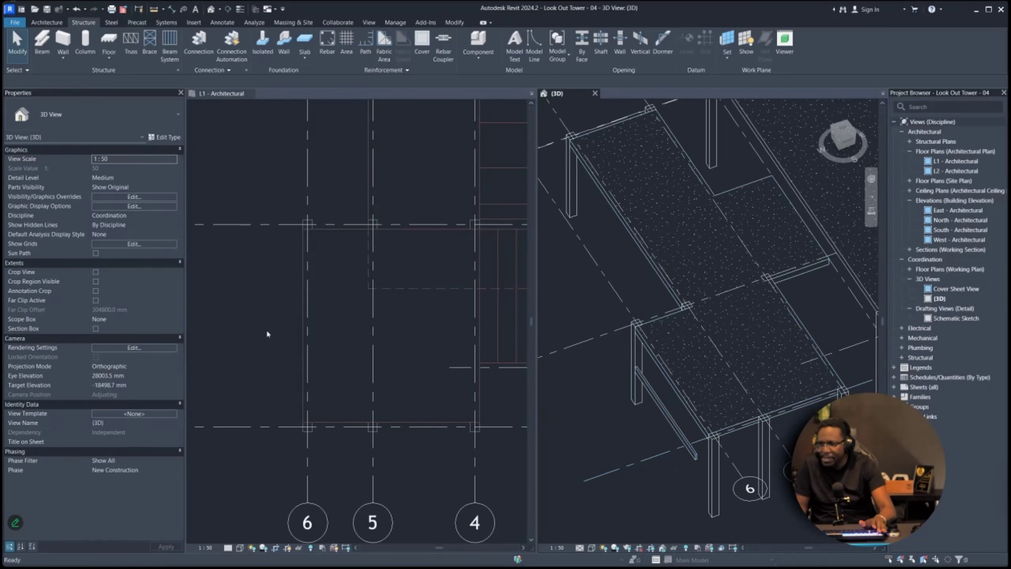
- Reopen the L1 plan's View Range with its sample diagram and annotate lowering the primary range Bottom to the view depth line
{"action": "left_click", "coordinate": [203, 343]}
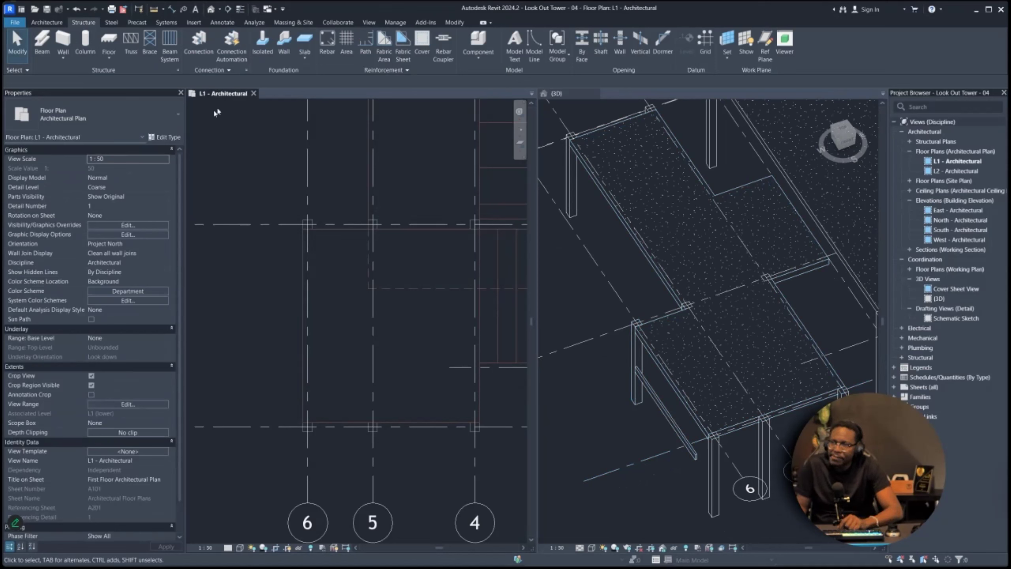
{"action": "left_click", "coordinate": [93, 404]}
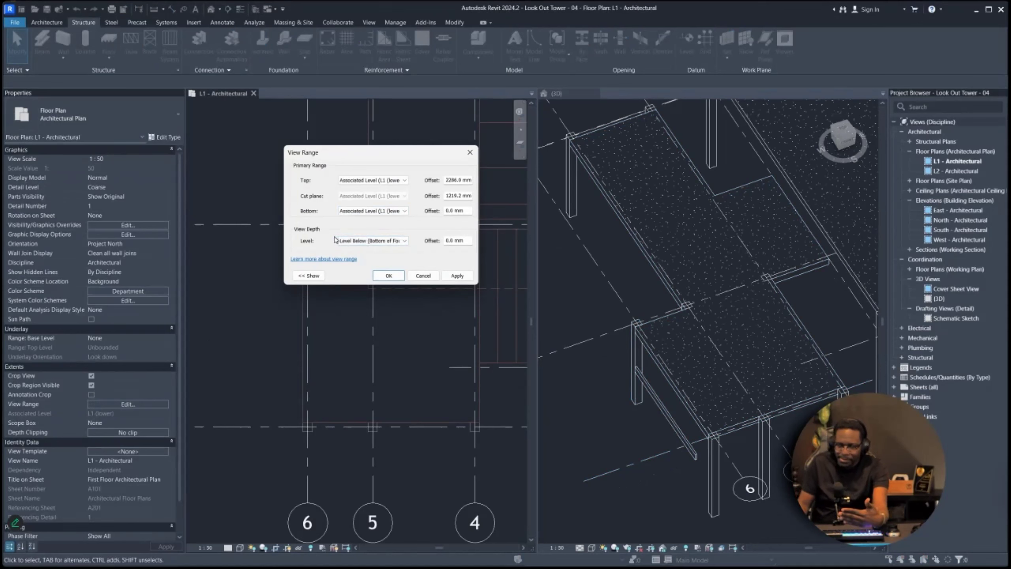
{"action": "left_click", "coordinate": [308, 276]}
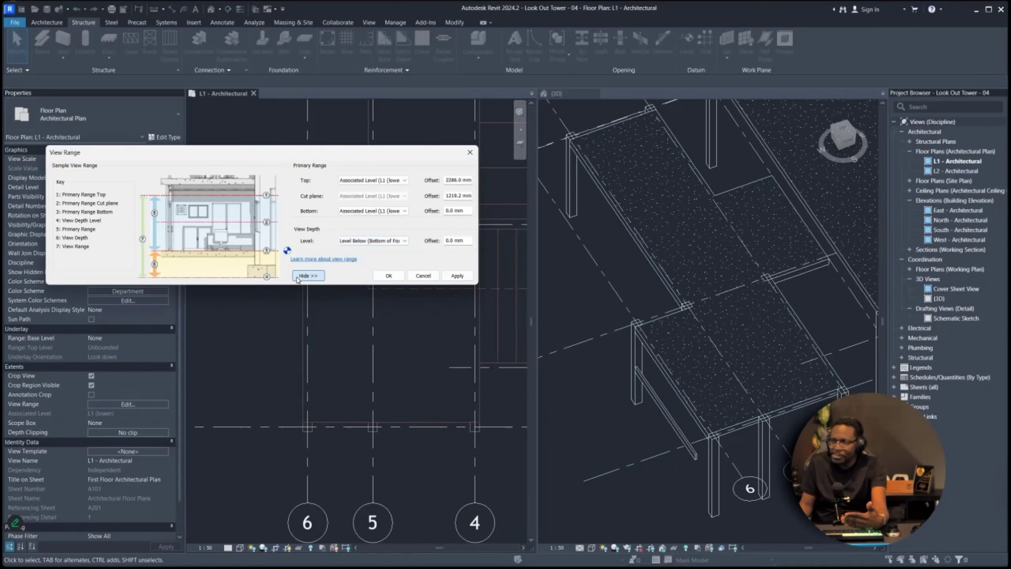
{"action": "left_click_drag", "start_coordinate": [357, 148], "coordinate": [583, 149]}
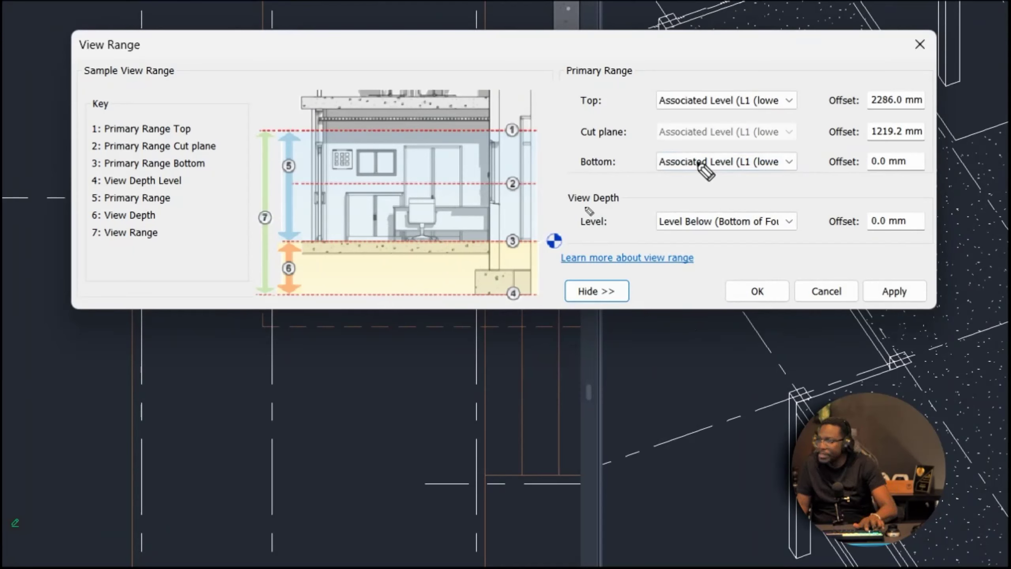
{"action": "mouse_move", "coordinate": [573, 153]}
{"action": "left_mouse_down"}
{"action": "mouse_move", "coordinate": [572, 173]}
{"action": "mouse_move", "coordinate": [611, 174]}
{"action": "mouse_move", "coordinate": [630, 157]}
{"action": "mouse_move", "coordinate": [573, 152]}
{"action": "mouse_move", "coordinate": [549, 162]}
{"action": "mouse_move", "coordinate": [445, 264]}
{"action": "mouse_move", "coordinate": [432, 291]}
{"action": "mouse_move", "coordinate": [470, 284]}
{"action": "left_mouse_up"}
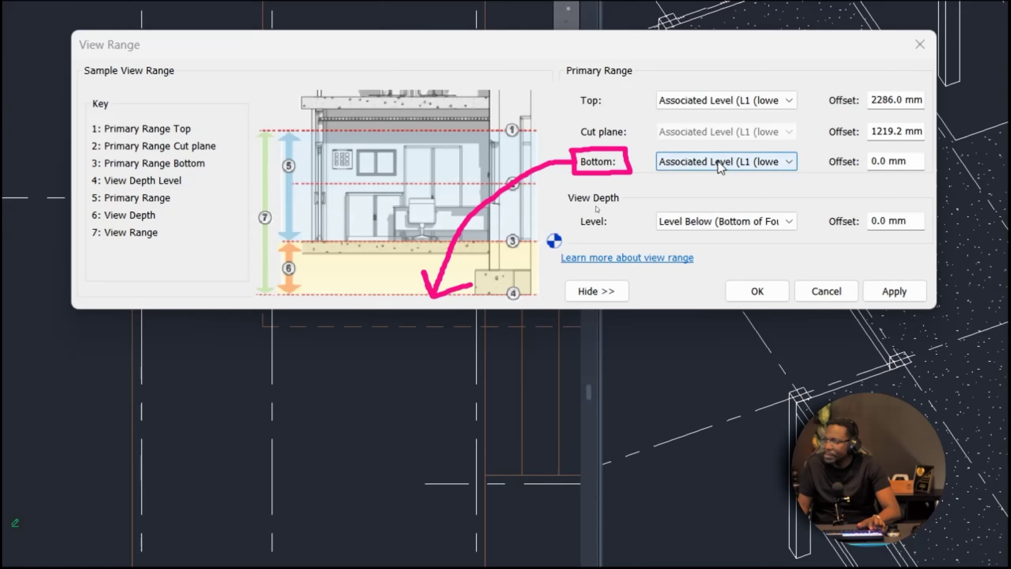
- Set the primary range Bottom to Level Below (Bottom of Found.), clear the annotations and accept the View Range settings
{"action": "left_click", "coordinate": [701, 161]}
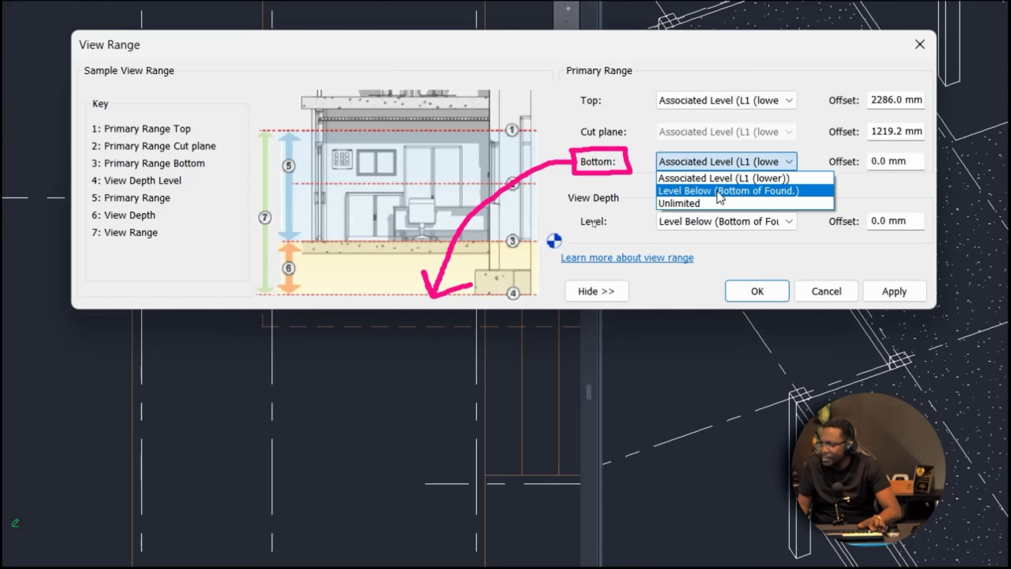
{"action": "left_click", "coordinate": [763, 192]}
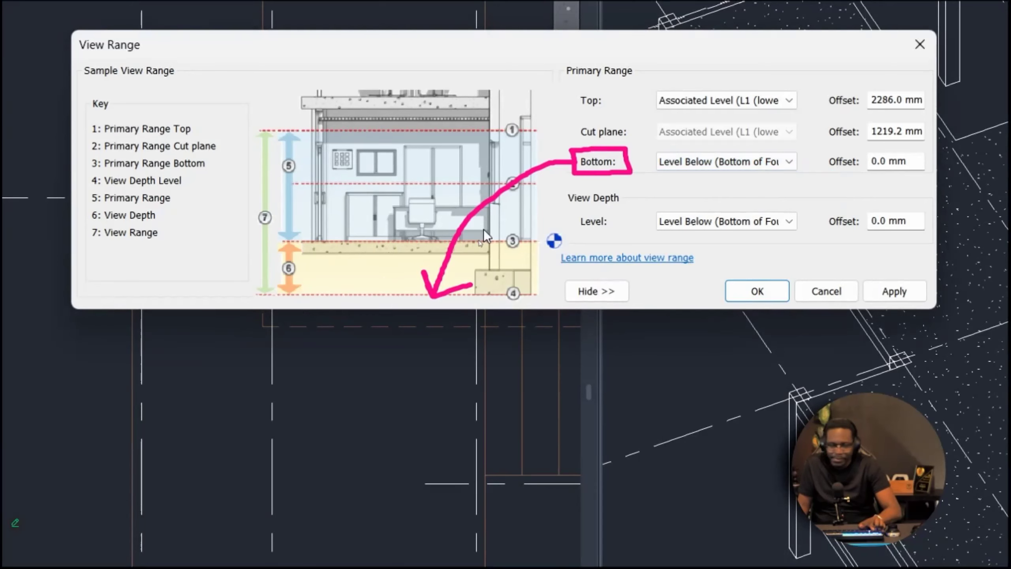
{"action": "key", "text": "Escape"}
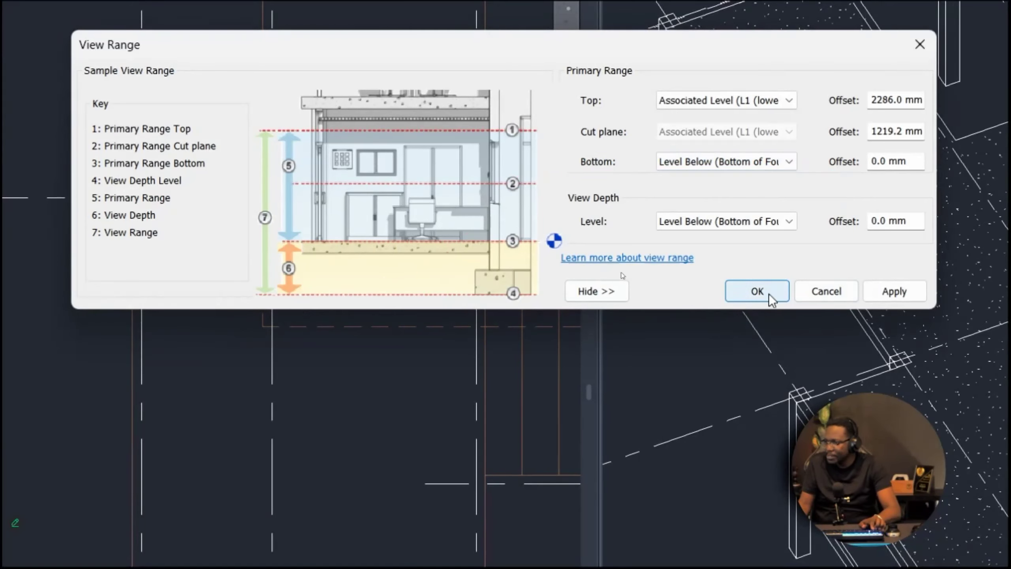
{"action": "left_click", "coordinate": [758, 291]}
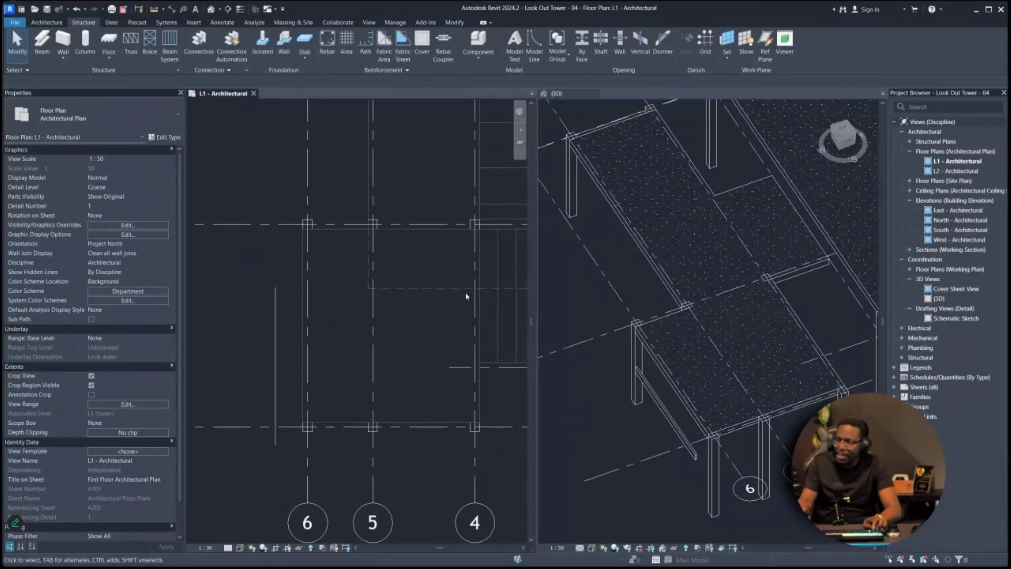
- Select the beam outside grid line 6 on the L1 plan and inspect it in both views
{"action": "left_click", "coordinate": [275, 389]}
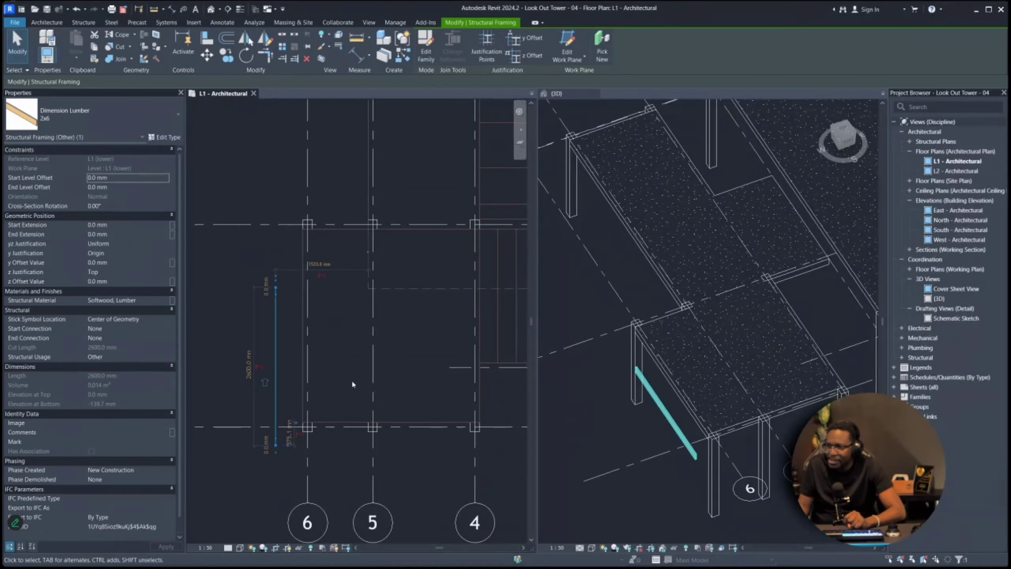
{"action": "key", "text": "ctrl+Tab"}
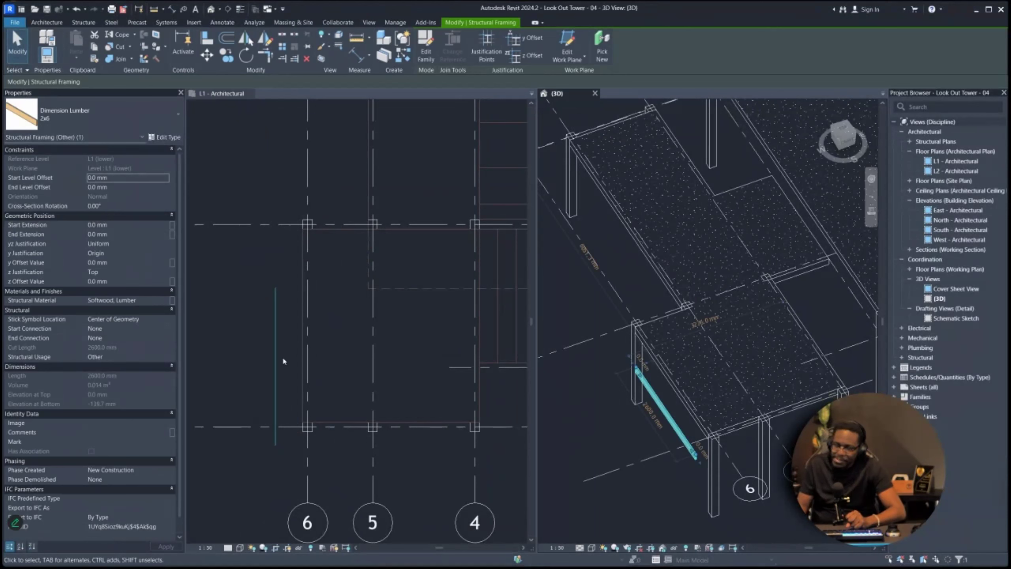
{"action": "scroll", "coordinate": [276, 416], "scroll_direction": "up", "scroll_amount": 4}
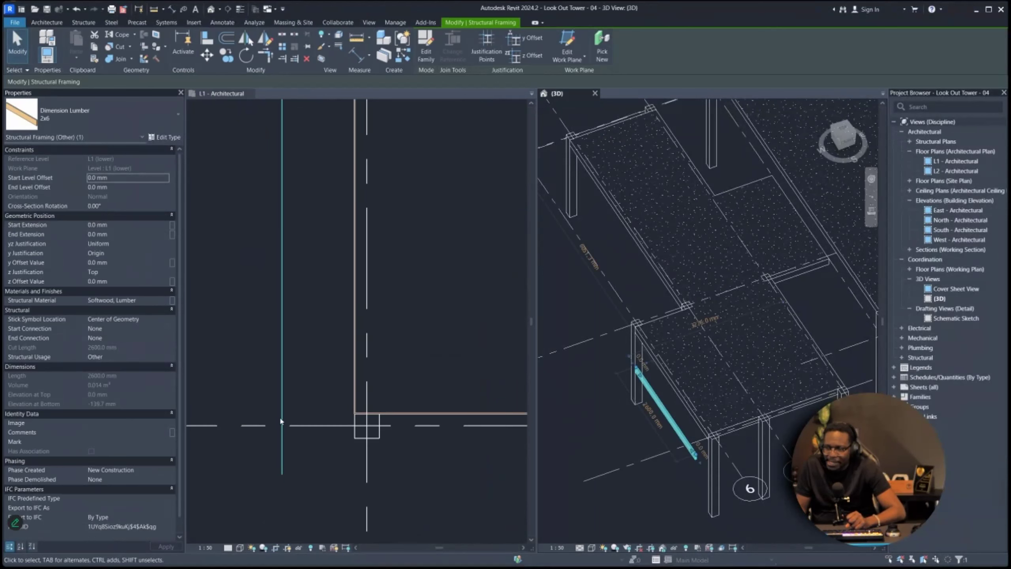
- Examine how the beam outside grid line 6 is drawn on the L1 plan relative to the platform and columns
{"action": "left_click", "coordinate": [265, 410]}
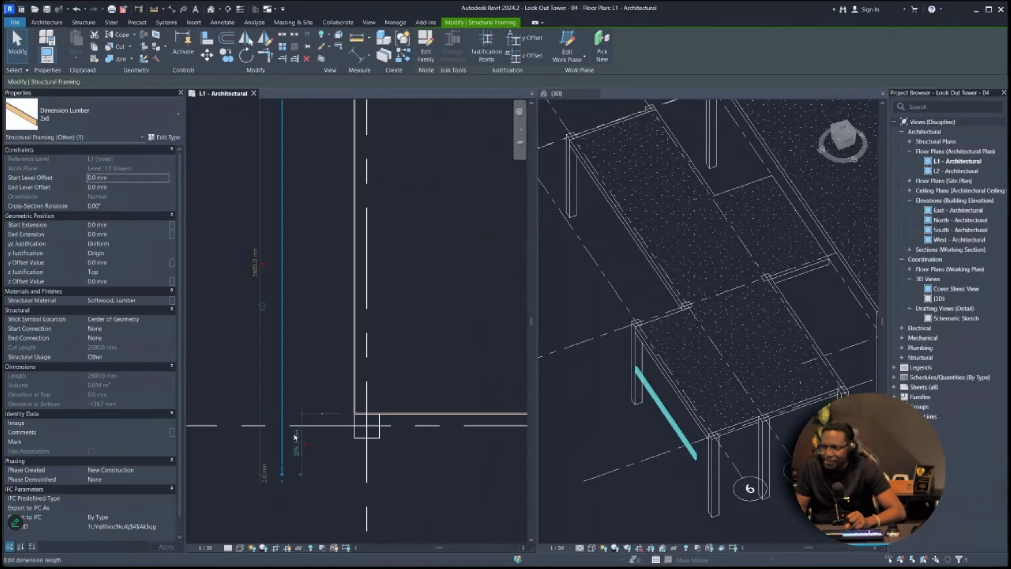
{"action": "left_click", "coordinate": [334, 342]}
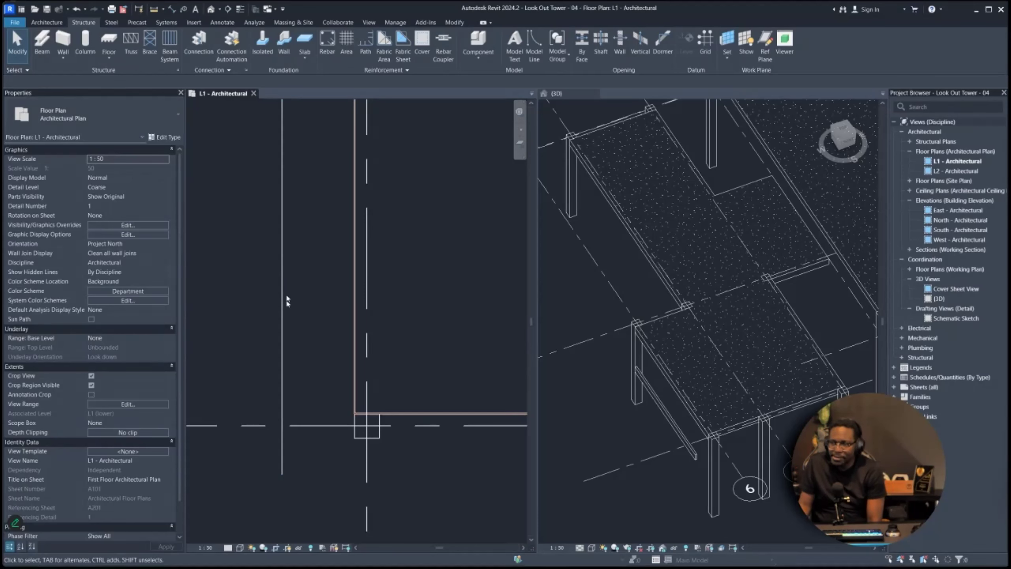
{"action": "scroll", "coordinate": [296, 379], "scroll_direction": "down", "scroll_amount": 5}
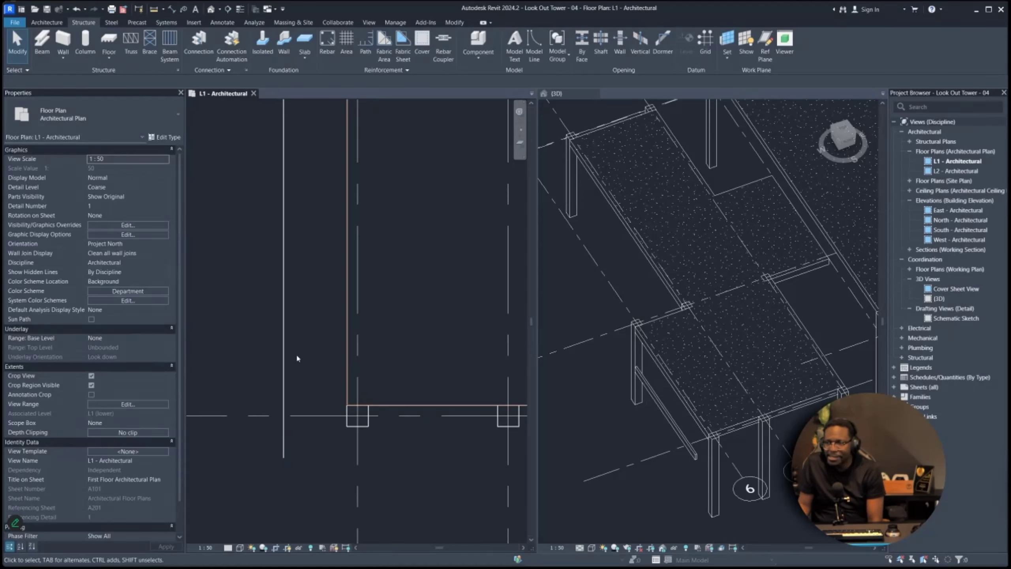
{"action": "mouse_move", "coordinate": [289, 369]}
{"action": "middle_mouse_down"}
{"action": "mouse_move", "coordinate": [270, 373]}
{"action": "mouse_move", "coordinate": [279, 375]}
{"action": "middle_mouse_up"}
{"action": "scroll", "coordinate": [221, 368], "scroll_direction": "down", "scroll_amount": 3}
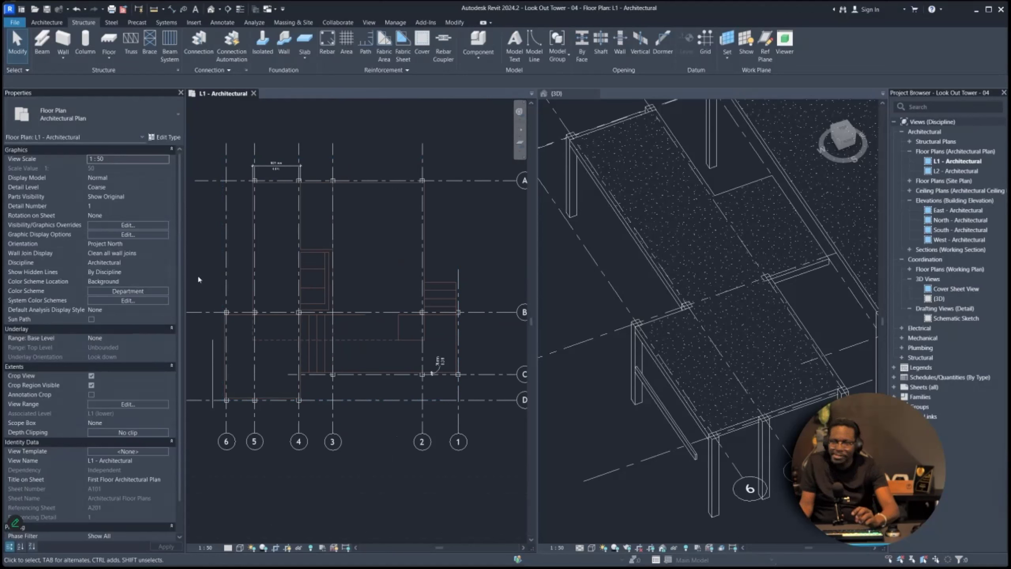
{"action": "scroll", "coordinate": [237, 405], "scroll_direction": "up", "scroll_amount": 3}
{"action": "middle_click_drag", "start_coordinate": [238, 408], "coordinate": [320, 407]}
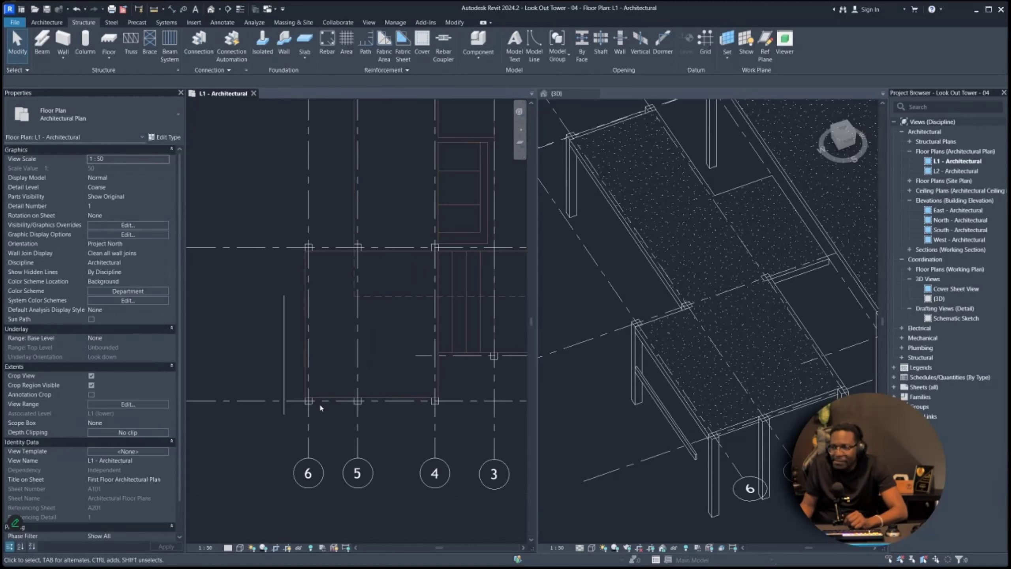
{"action": "scroll", "coordinate": [295, 383], "scroll_direction": "up", "scroll_amount": 3}
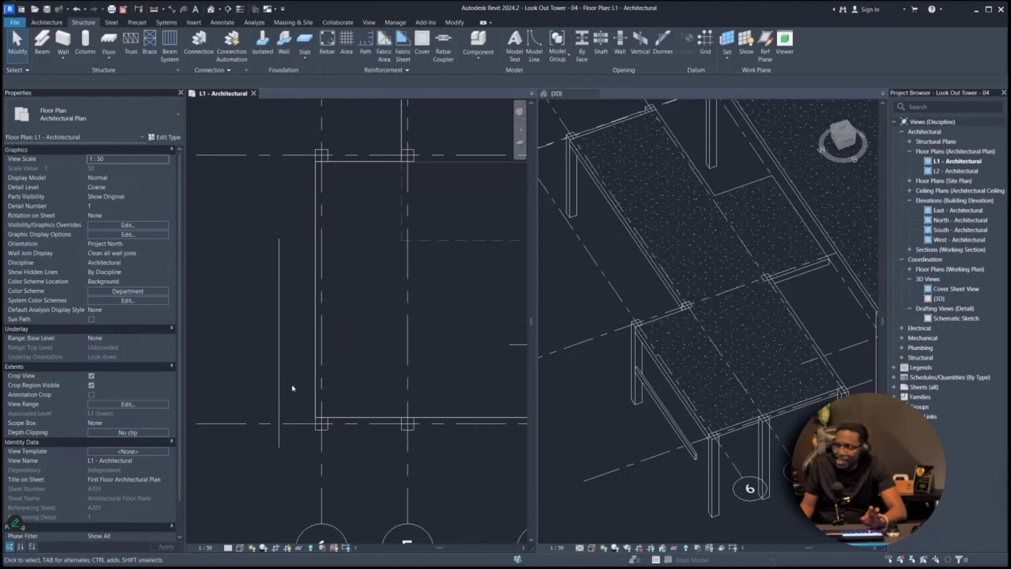
- Check the beam on the L1 plan, clear its selection and set the plan's detail level to Medium
{"action": "left_click", "coordinate": [280, 391]}
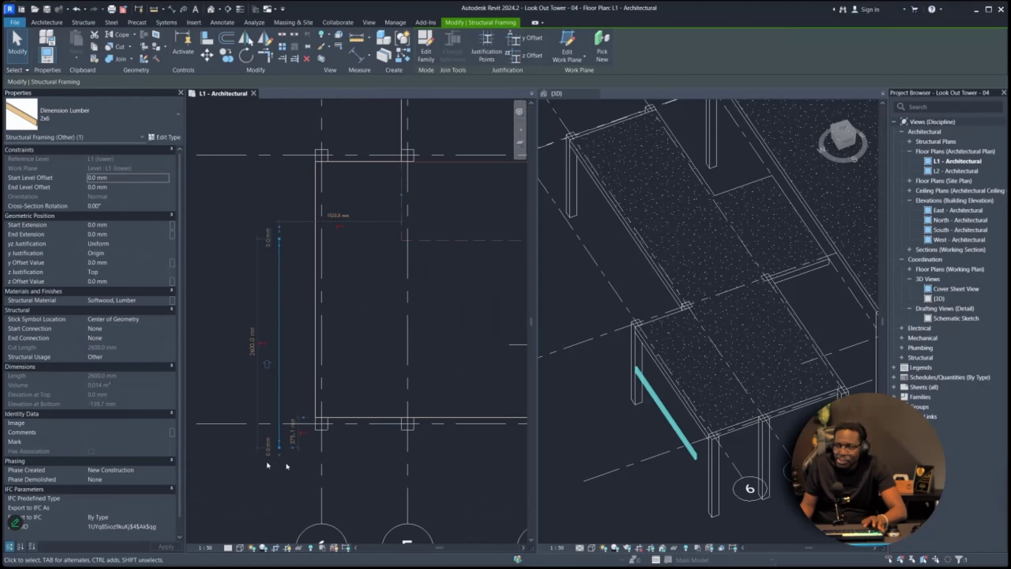
{"action": "key", "text": "Escape"}
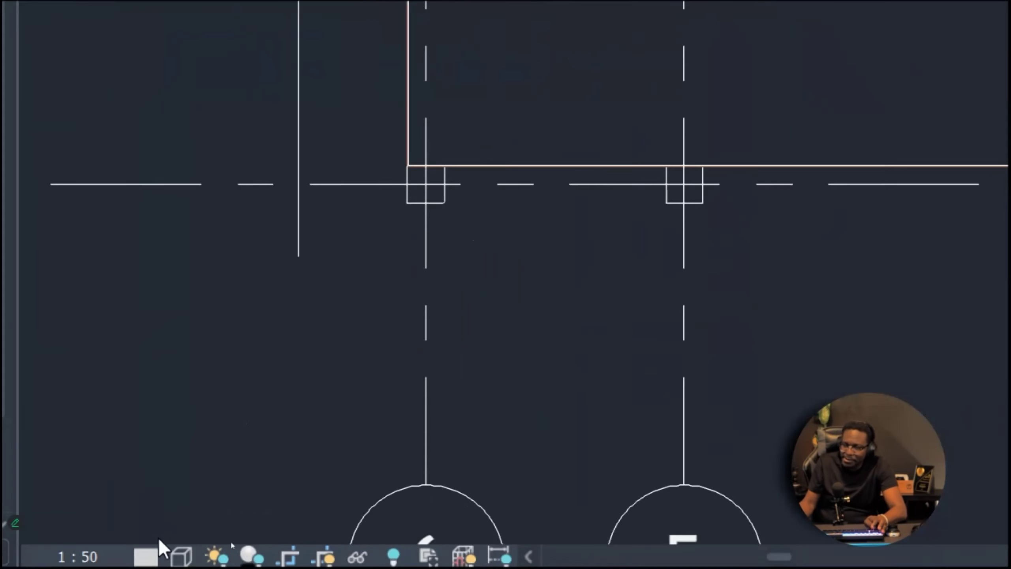
{"action": "left_click", "coordinate": [154, 483]}
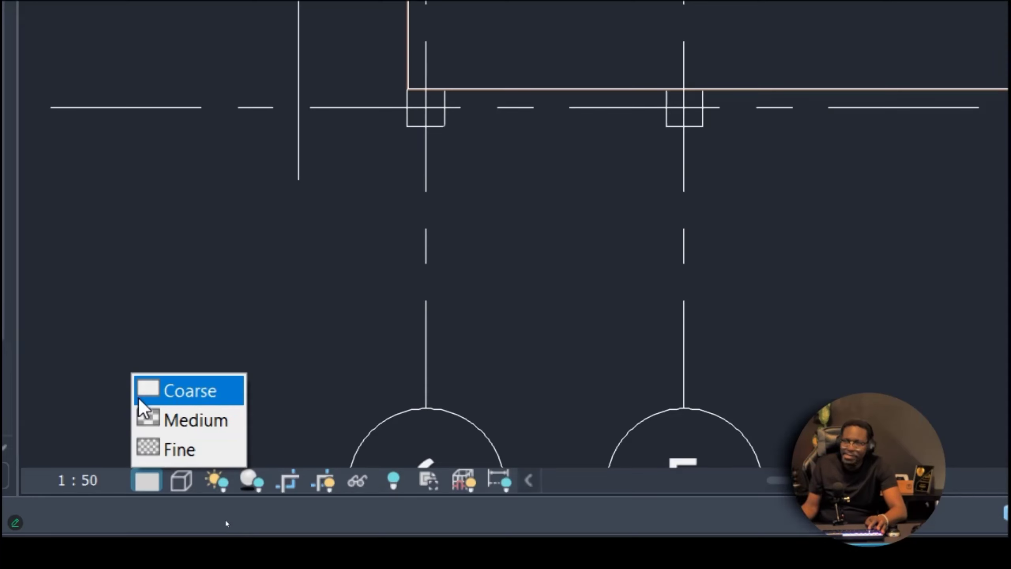
{"action": "left_click", "coordinate": [167, 422]}
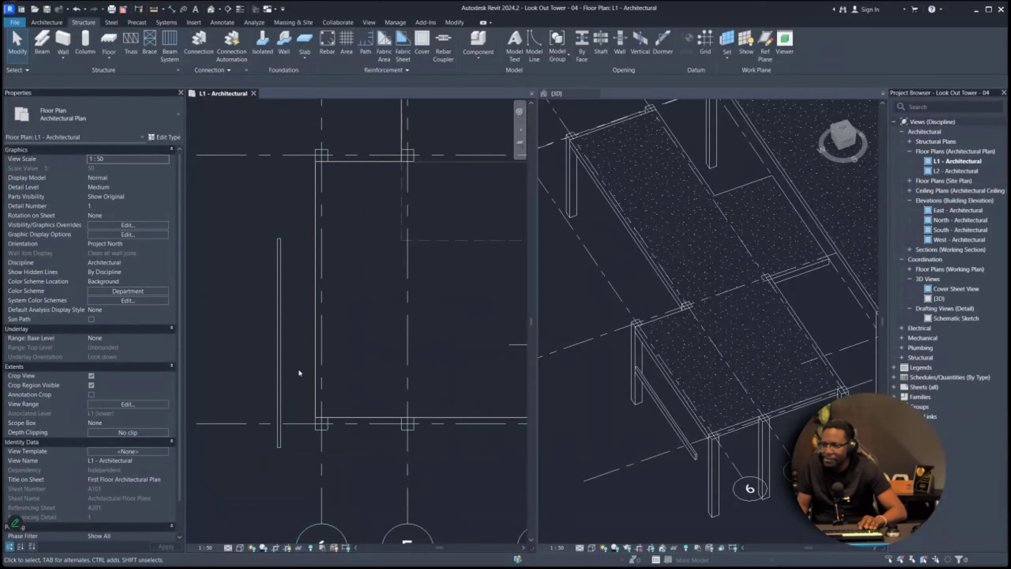
- Try shortening the beam by about 682 mm from its end near grid line D, and undo the change
{"action": "scroll", "coordinate": [289, 428], "scroll_direction": "up", "scroll_amount": 5}
{"action": "left_click", "coordinate": [271, 422]}
{"action": "scroll", "coordinate": [244, 431], "scroll_direction": "down", "scroll_amount": 3}
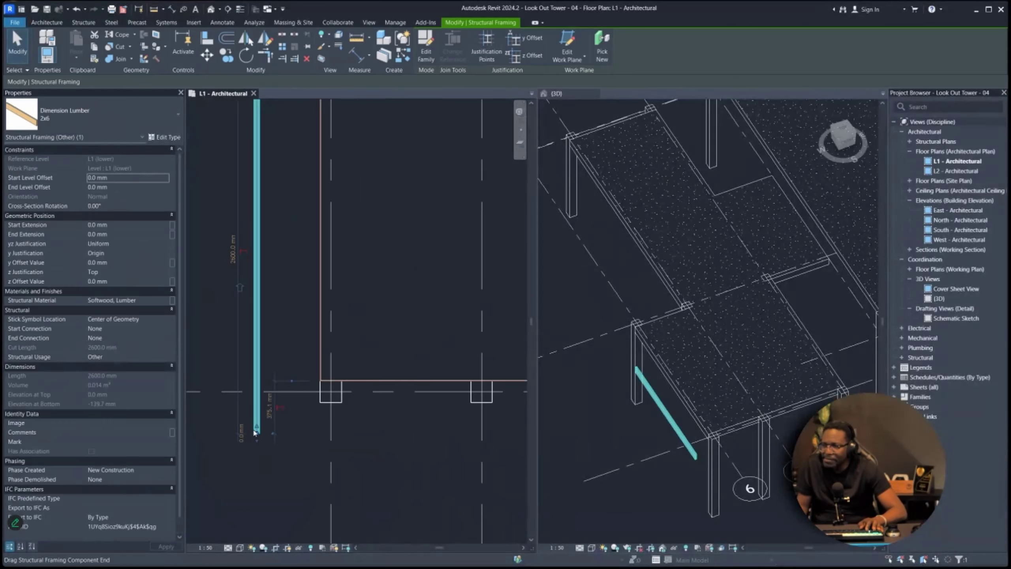
{"action": "left_click_drag", "start_coordinate": [257, 429], "coordinate": [258, 339]}
{"action": "key", "text": "Escape"}
{"action": "scroll", "coordinate": [273, 360], "scroll_direction": "up", "scroll_amount": 3}
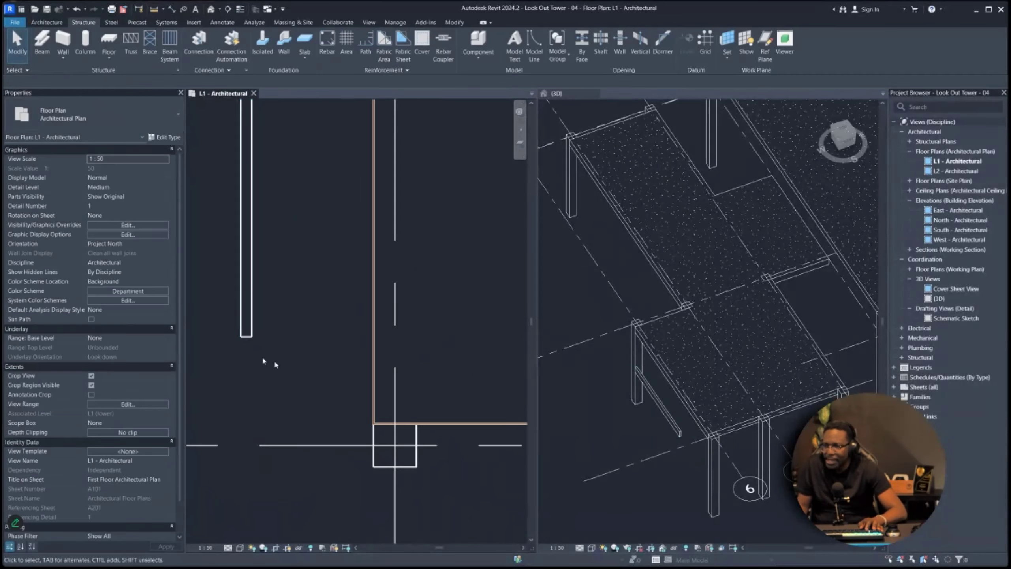
{"action": "left_click", "coordinate": [244, 330]}
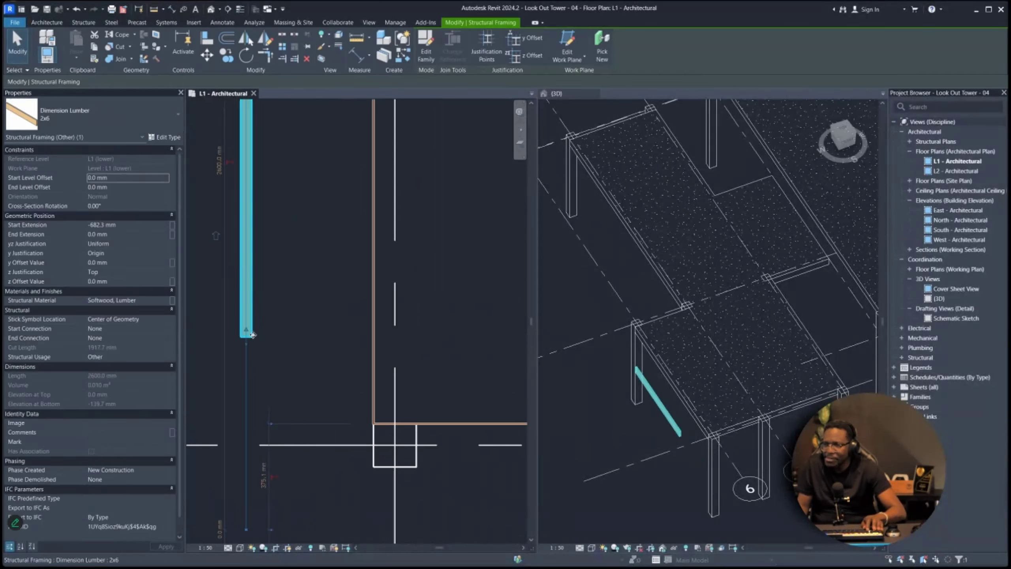
{"action": "scroll", "coordinate": [267, 338], "scroll_direction": "down", "scroll_amount": 3}
{"action": "key", "text": "ctrl+z"}
- Reselect the beam on the L1 plan and move it closer to the corner column at grid lines 6 and D
{"action": "left_click", "coordinate": [259, 403]}
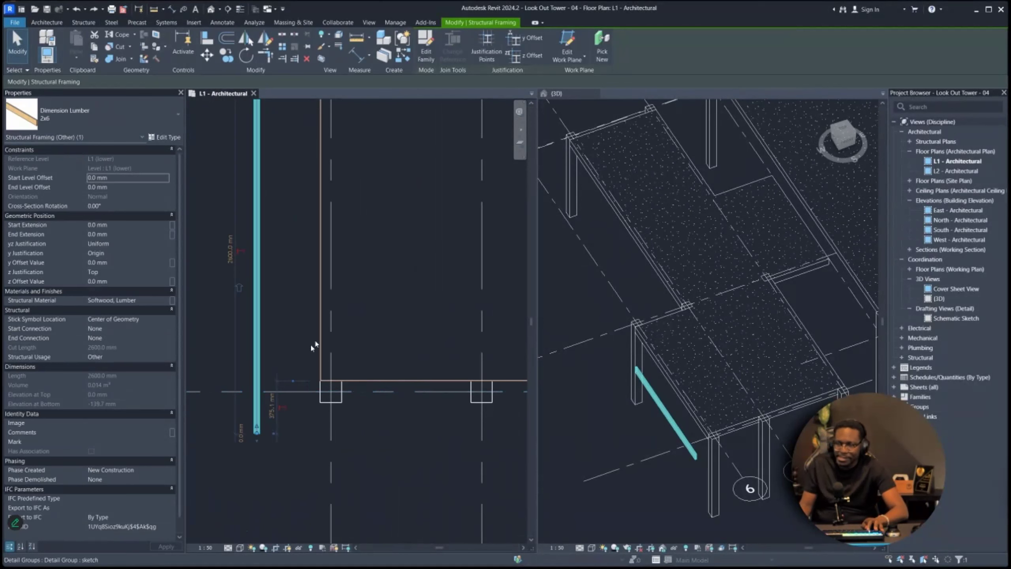
{"action": "scroll", "coordinate": [257, 434], "scroll_direction": "up", "scroll_amount": 3}
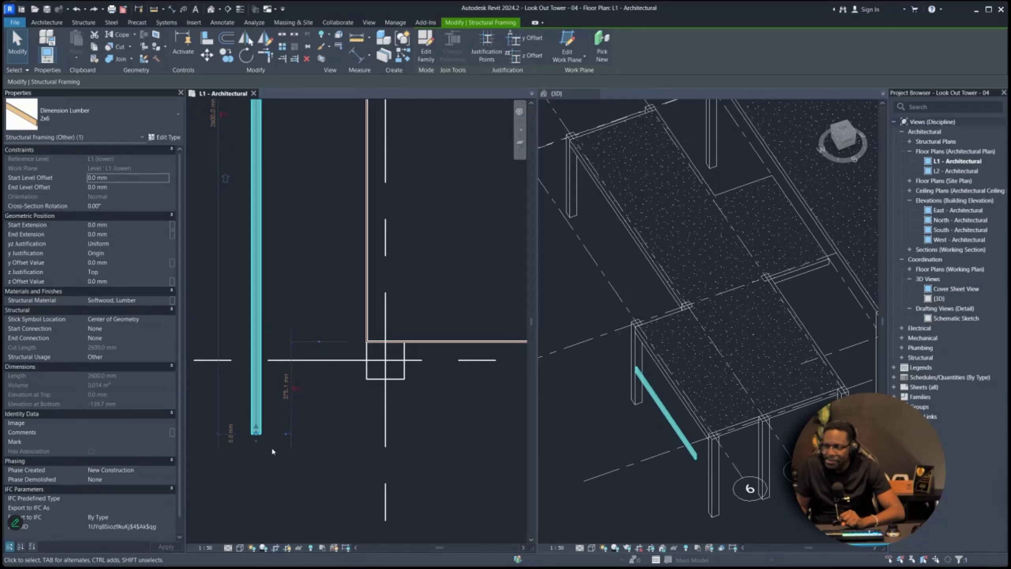
{"action": "scroll", "coordinate": [257, 435], "scroll_direction": "up", "scroll_amount": 3}
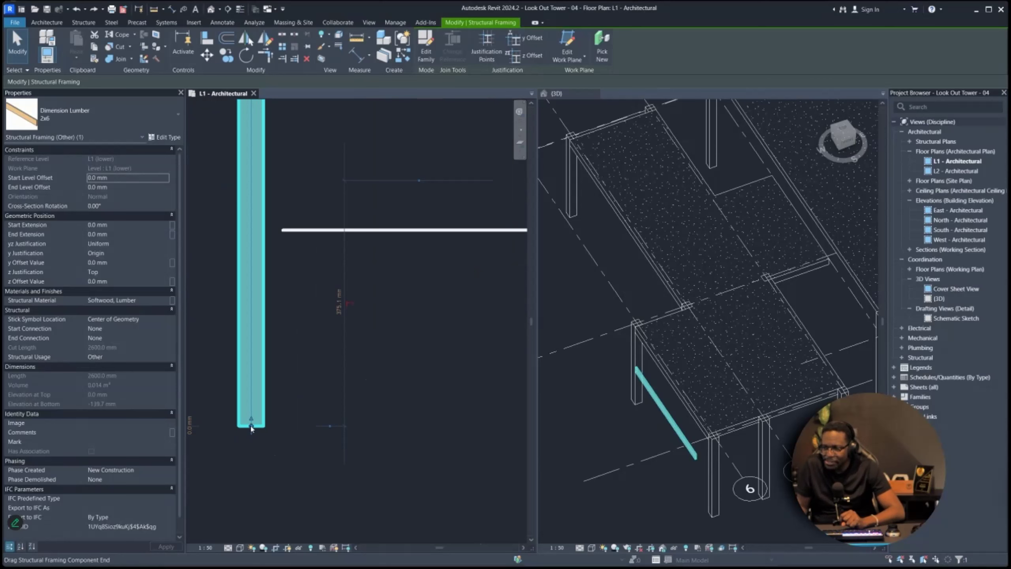
{"action": "scroll", "coordinate": [254, 433], "scroll_direction": "down", "scroll_amount": 2}
{"action": "scroll", "coordinate": [255, 433], "scroll_direction": "down", "scroll_amount": 1}
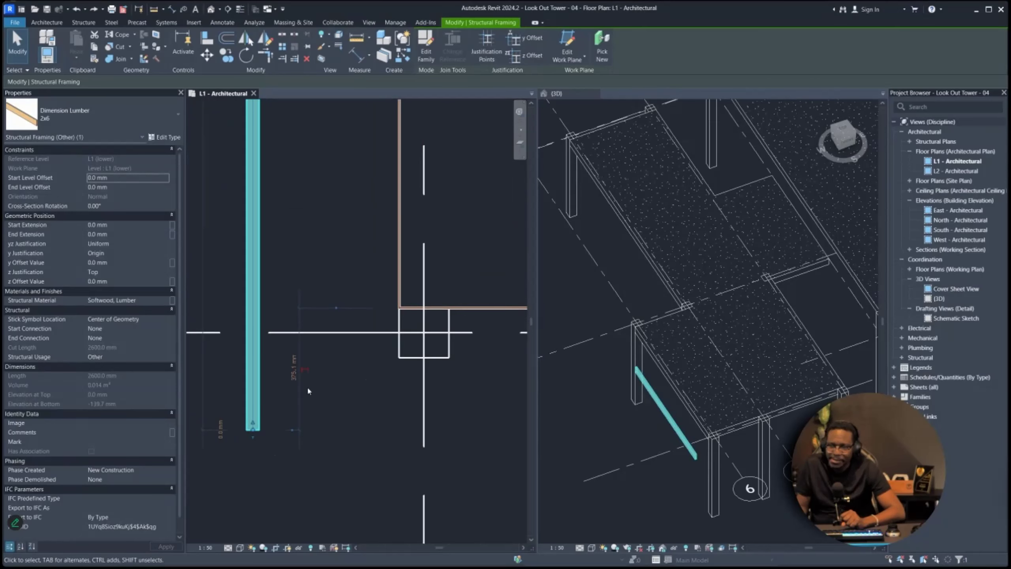
{"action": "scroll", "coordinate": [253, 401], "scroll_direction": "down", "scroll_amount": 2}
{"action": "scroll", "coordinate": [253, 401], "scroll_direction": "up", "scroll_amount": 1}
{"action": "left_click_drag", "start_coordinate": [250, 397], "coordinate": [313, 397]}
{"action": "scroll", "coordinate": [381, 351], "scroll_direction": "up", "scroll_amount": 2}
{"action": "scroll", "coordinate": [382, 351], "scroll_direction": "up", "scroll_amount": 2}
{"action": "scroll", "coordinate": [381, 429], "scroll_direction": "down", "scroll_amount": 2}
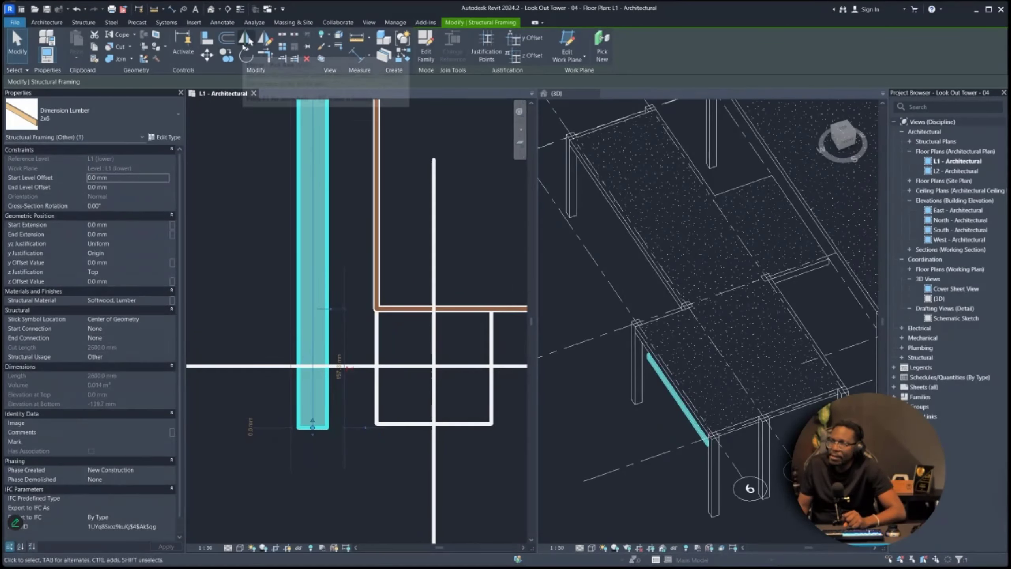
- Align the beam's inner face with the outer face of the corner column on the L1 plan
{"action": "left_click", "coordinate": [208, 43]}
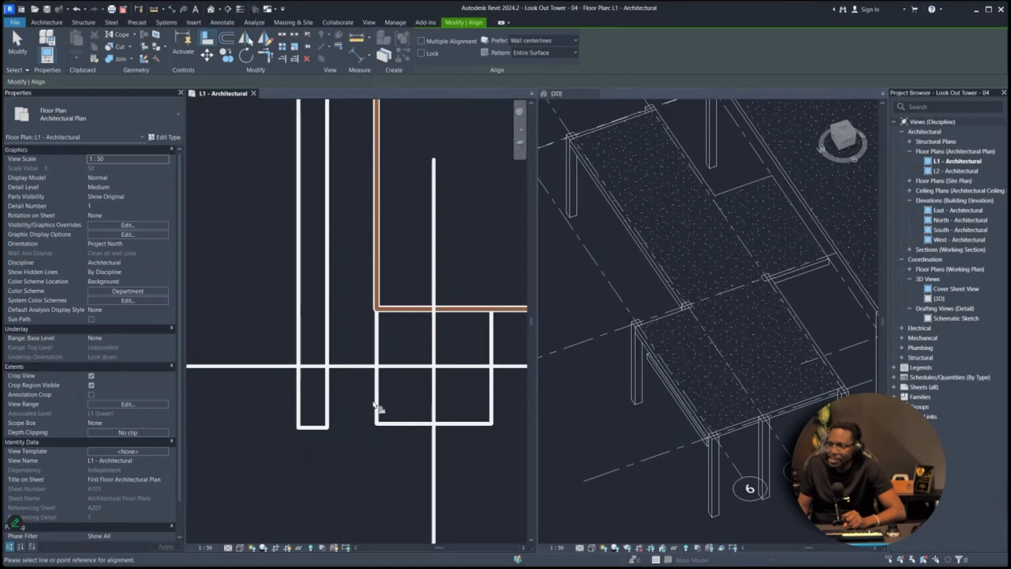
{"action": "left_click", "coordinate": [379, 403]}
{"action": "left_click", "coordinate": [328, 403]}
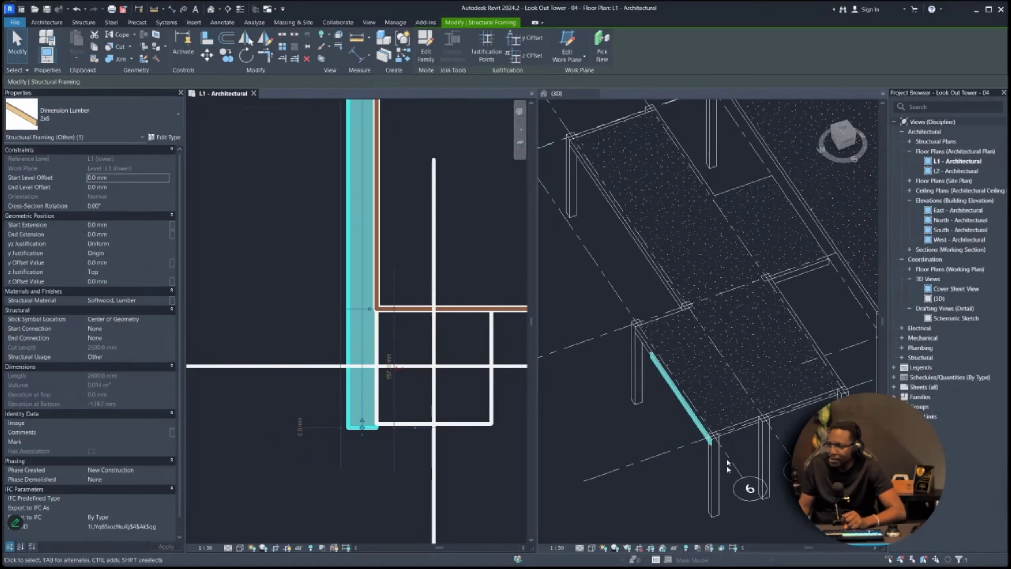
- Inspect in the 3D view how the aligned beam's end meets the corner column and platform edge
{"action": "scroll", "coordinate": [715, 461], "scroll_direction": "up", "scroll_amount": 6}
{"action": "scroll", "coordinate": [681, 343], "scroll_direction": "down", "scroll_amount": 3}
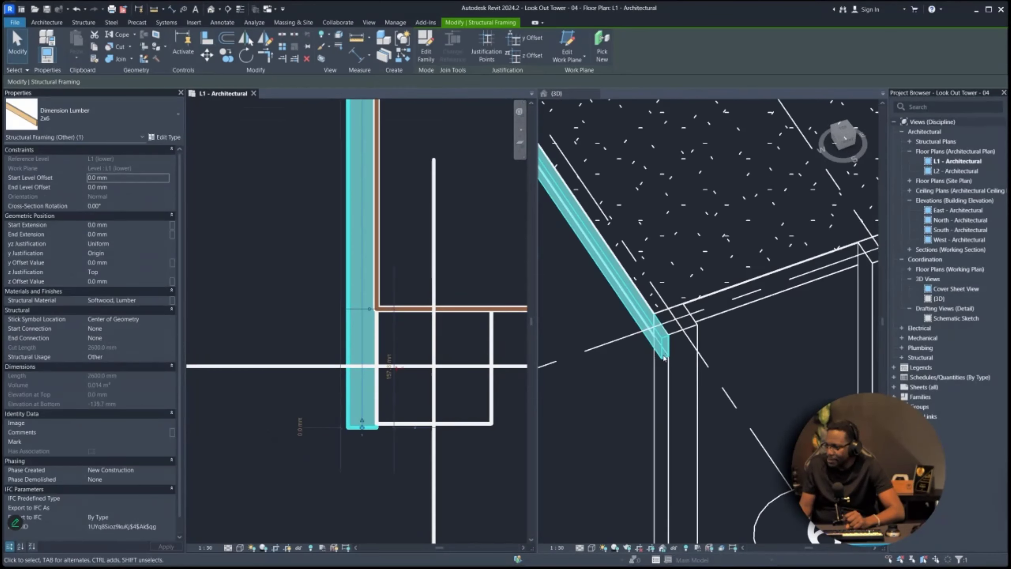
{"action": "left_click", "coordinate": [655, 329]}
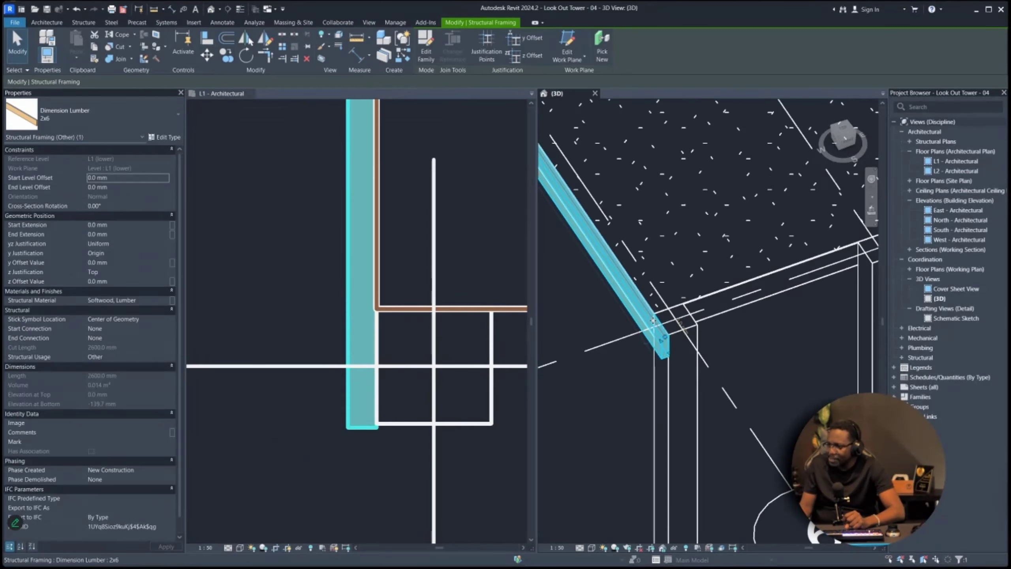
{"action": "scroll", "coordinate": [657, 333], "scroll_direction": "up", "scroll_amount": 3}
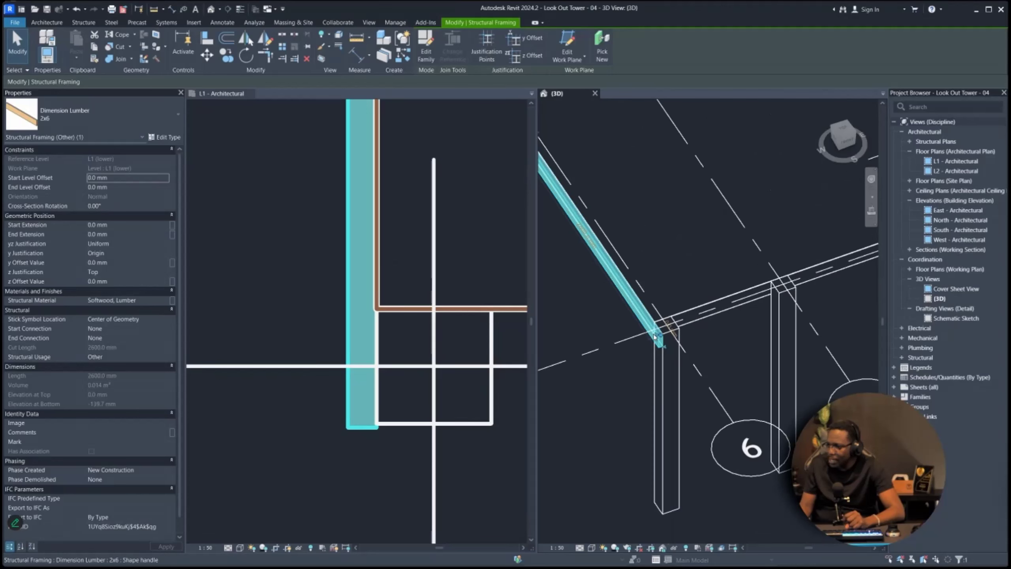
{"action": "scroll", "coordinate": [662, 340], "scroll_direction": "up", "scroll_amount": 2}
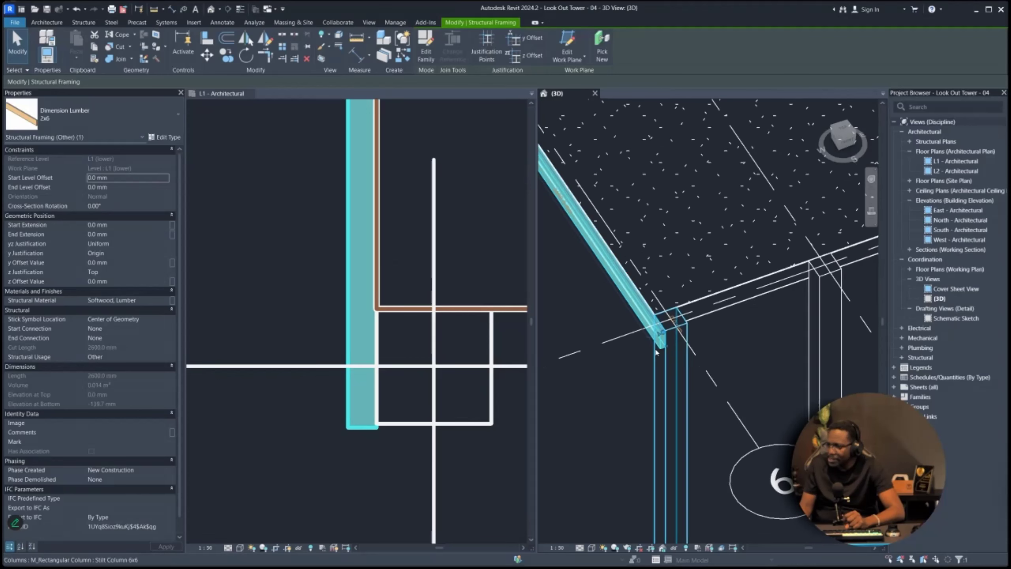
- Select the lower platform's concrete floor in the 3D view, clear the selection and compare its edge with the adjoining beam
{"action": "left_click", "coordinate": [701, 287]}
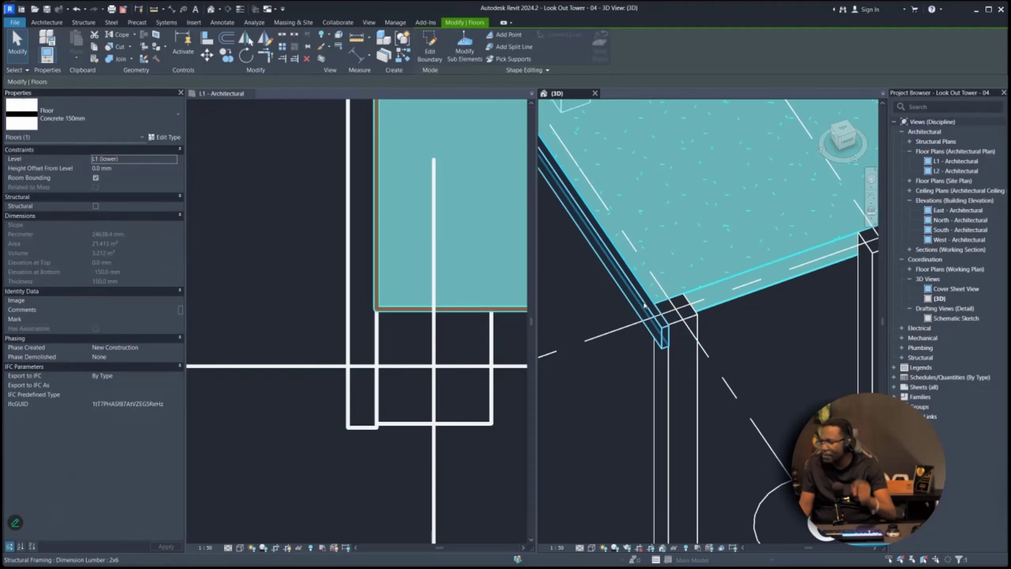
{"action": "scroll", "coordinate": [661, 326], "scroll_direction": "down", "scroll_amount": 5}
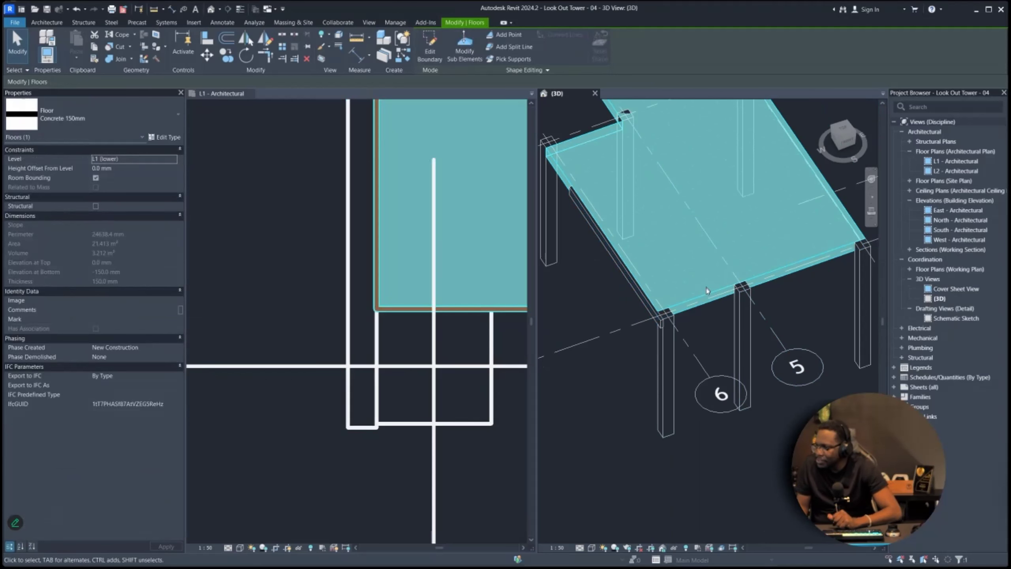
{"action": "scroll", "coordinate": [609, 287], "scroll_direction": "down", "scroll_amount": 3}
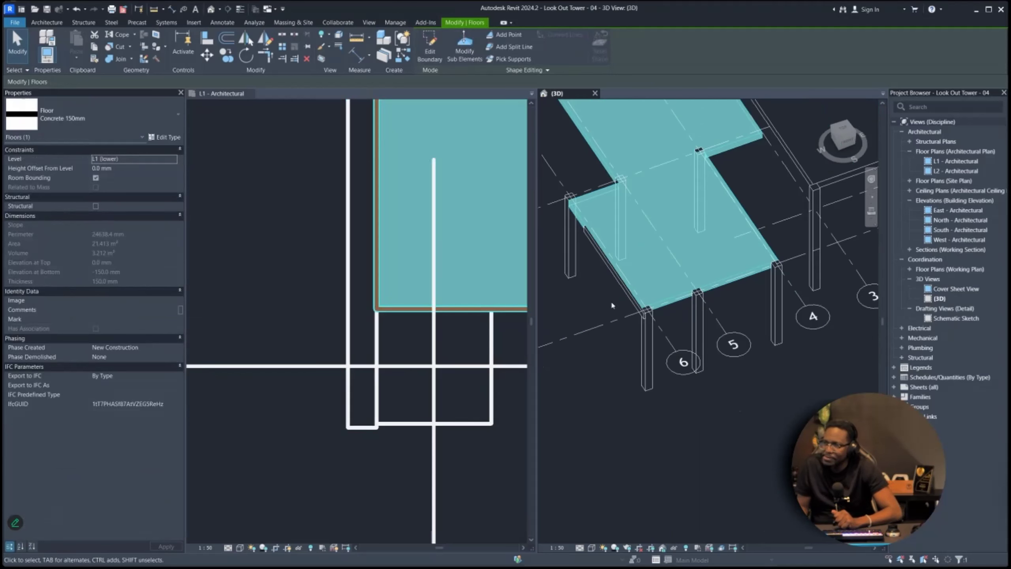
{"action": "left_click", "coordinate": [587, 389]}
{"action": "scroll", "coordinate": [596, 359], "scroll_direction": "up", "scroll_amount": 6}
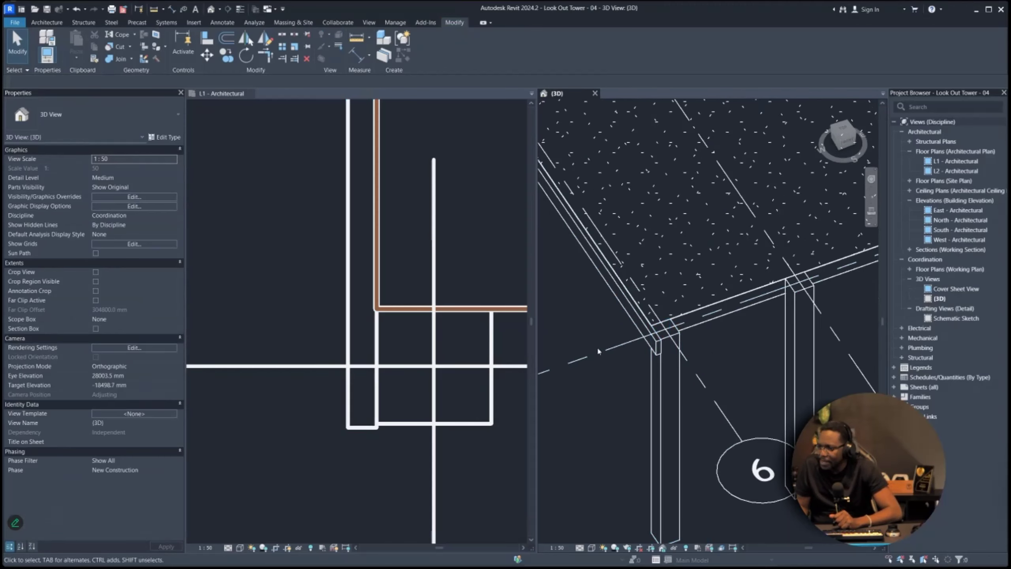
{"action": "scroll", "coordinate": [598, 351], "scroll_direction": "down", "scroll_amount": 3}
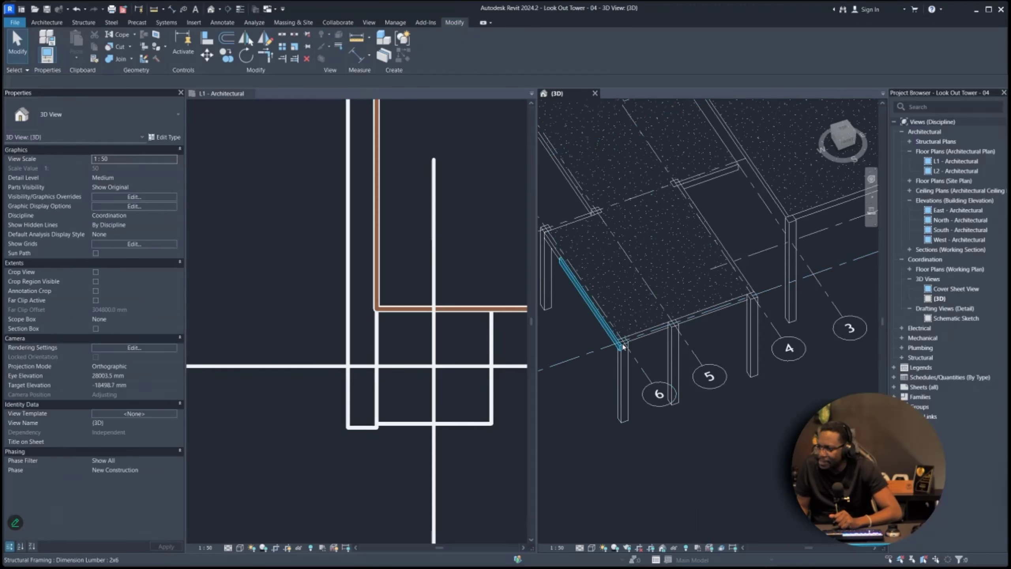
{"action": "scroll", "coordinate": [623, 346], "scroll_direction": "up", "scroll_amount": 2}
{"action": "scroll", "coordinate": [609, 355], "scroll_direction": "down", "scroll_amount": 4}
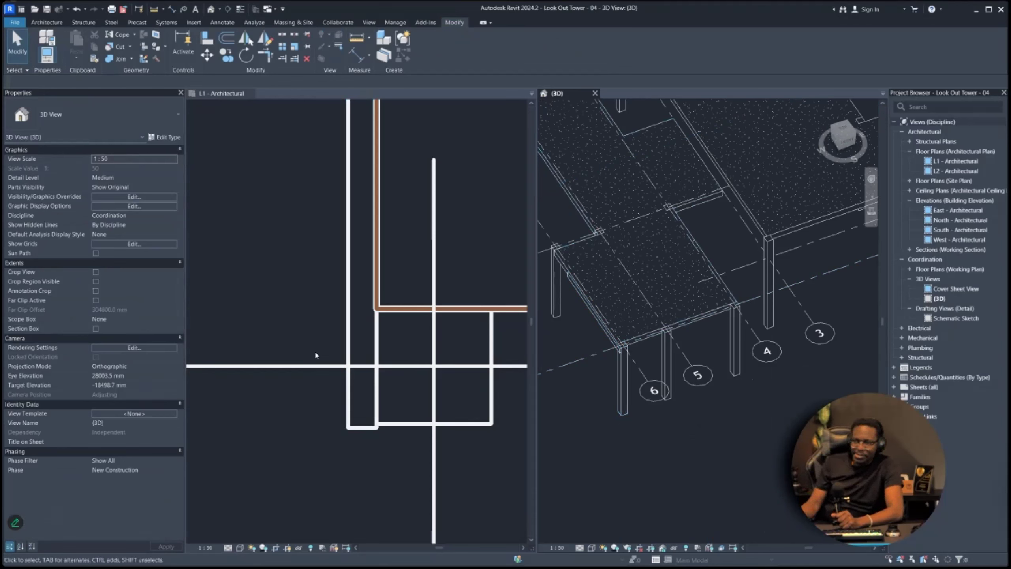
{"action": "scroll", "coordinate": [633, 388], "scroll_direction": "down", "scroll_amount": 2}
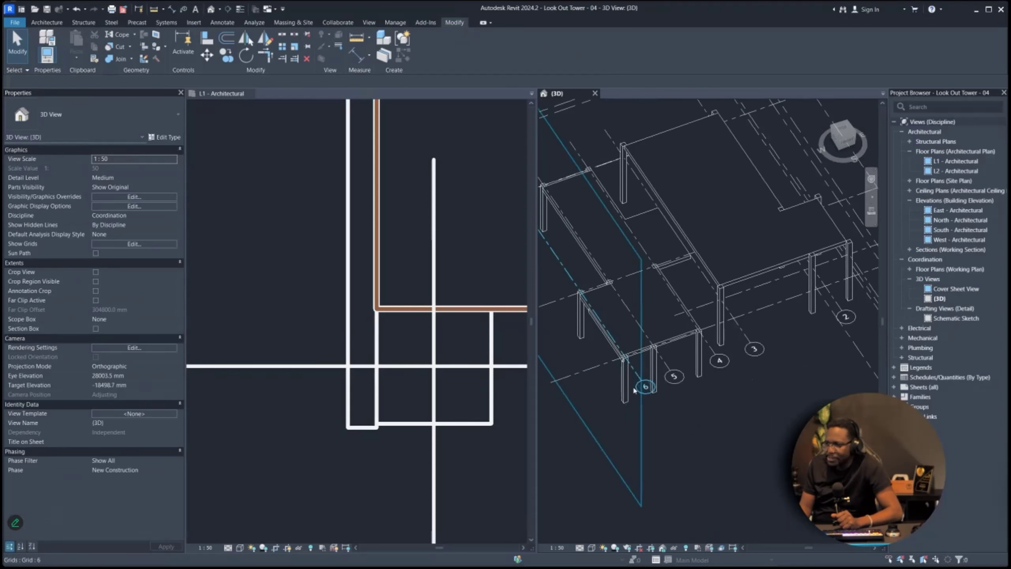
{"action": "scroll", "coordinate": [620, 367], "scroll_direction": "up", "scroll_amount": 2}
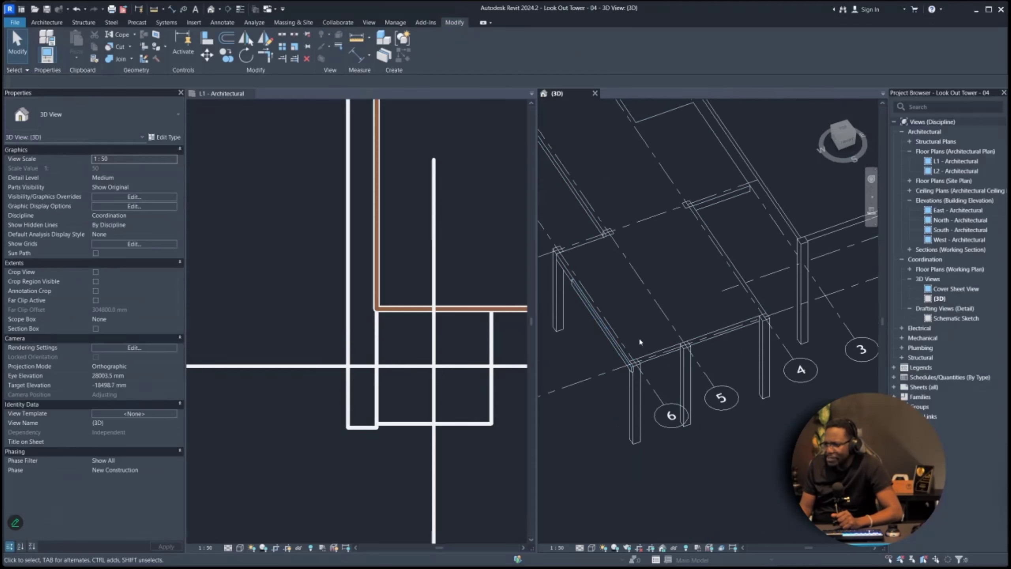
- Open the East - Architectural elevation and select the Concrete 150mm floor next to the column
{"action": "left_click", "coordinate": [959, 210]}
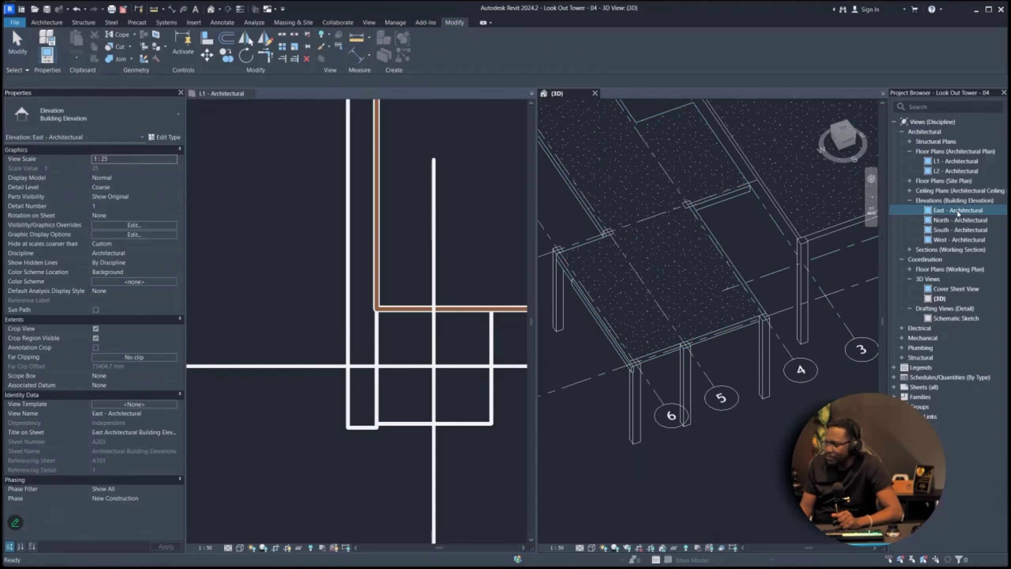
{"action": "double_click", "coordinate": [959, 211]}
{"action": "scroll", "coordinate": [716, 315], "scroll_direction": "up", "scroll_amount": 5}
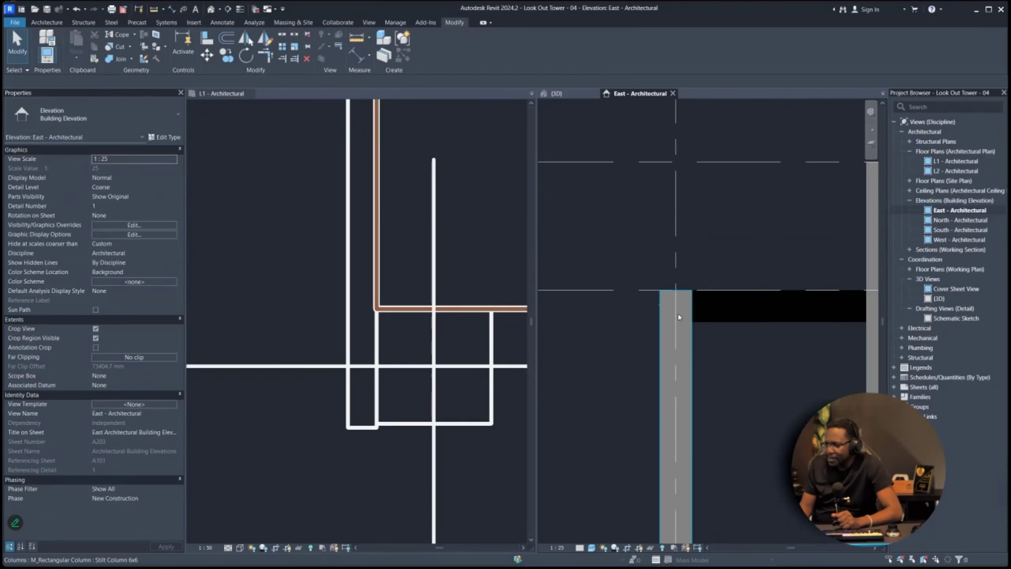
{"action": "left_click", "coordinate": [723, 325]}
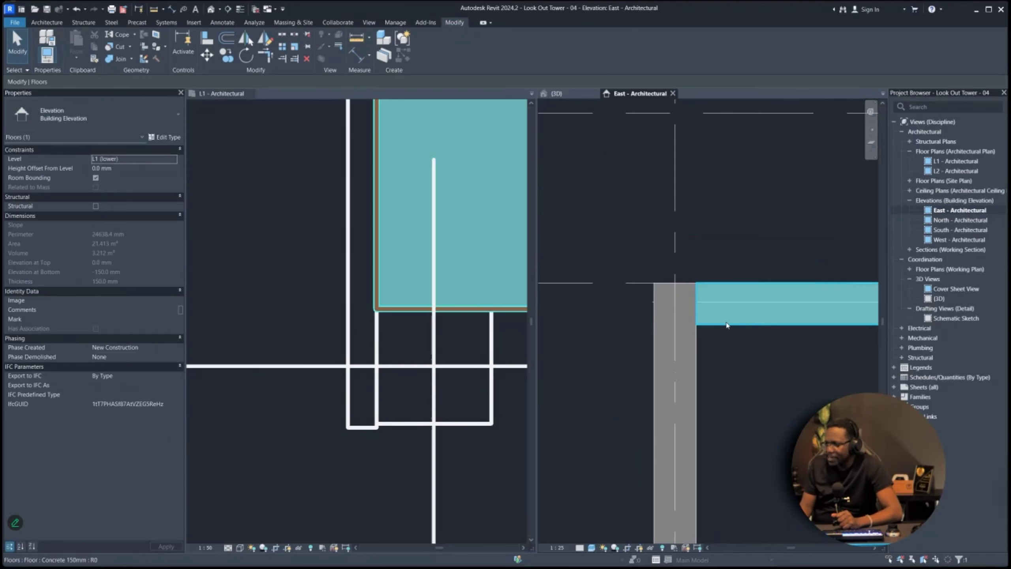
- Check the lower platform's floor against its columns in the East elevation and the North - Architectural elevation
{"action": "scroll", "coordinate": [708, 335], "scroll_direction": "down", "scroll_amount": 5}
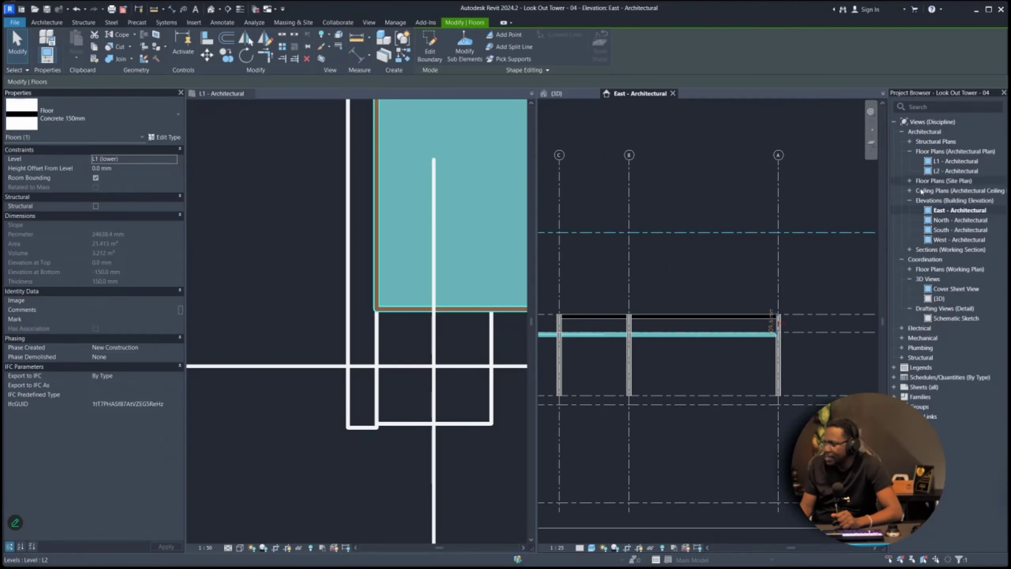
{"action": "scroll", "coordinate": [658, 349], "scroll_direction": "up", "scroll_amount": 6}
{"action": "scroll", "coordinate": [669, 406], "scroll_direction": "up", "scroll_amount": 2}
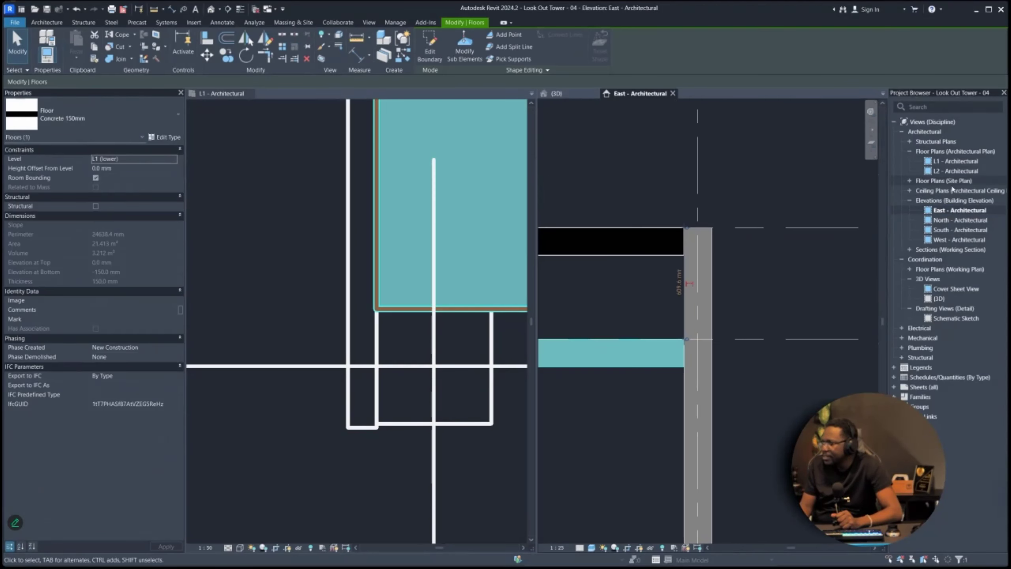
{"action": "double_click", "coordinate": [947, 221]}
{"action": "scroll", "coordinate": [778, 335], "scroll_direction": "up", "scroll_amount": 4}
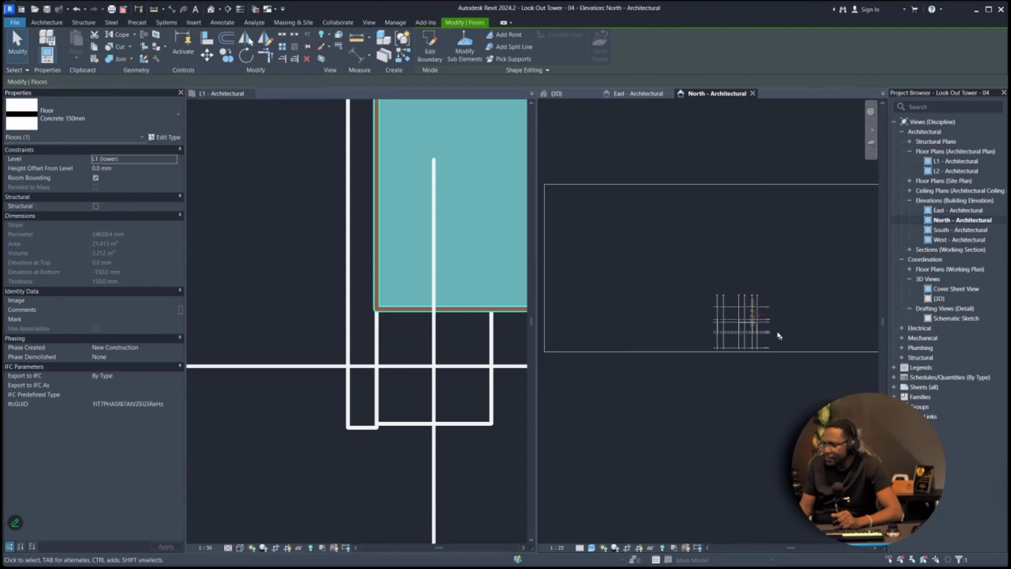
{"action": "scroll", "coordinate": [705, 333], "scroll_direction": "up", "scroll_amount": 5}
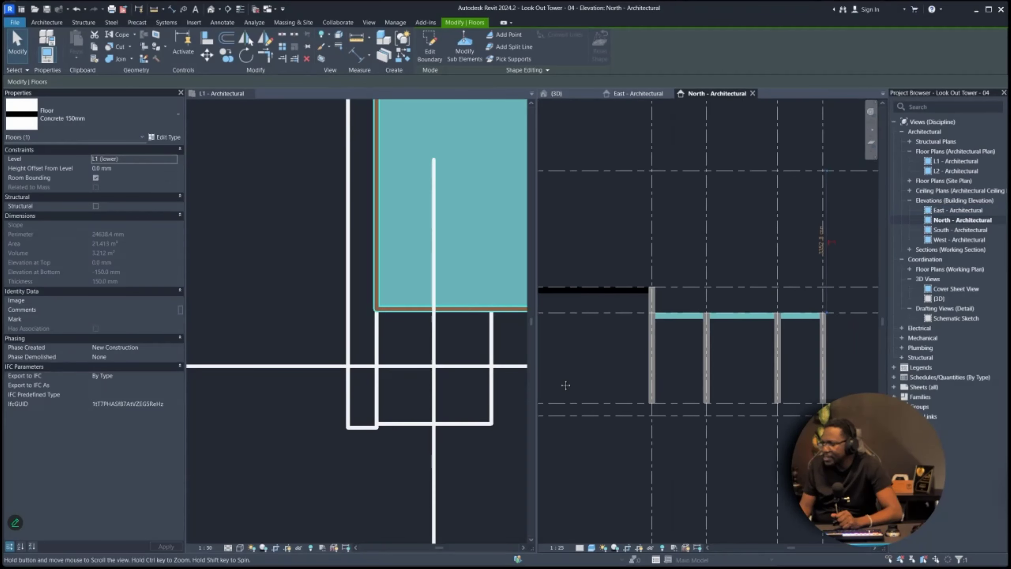
{"action": "scroll", "coordinate": [340, 420], "scroll_direction": "down", "scroll_amount": 2}
- Close the West and South elevations grouped with the L1 plan and reopen both alongside the North elevation
{"action": "left_click", "coordinate": [340, 417]}
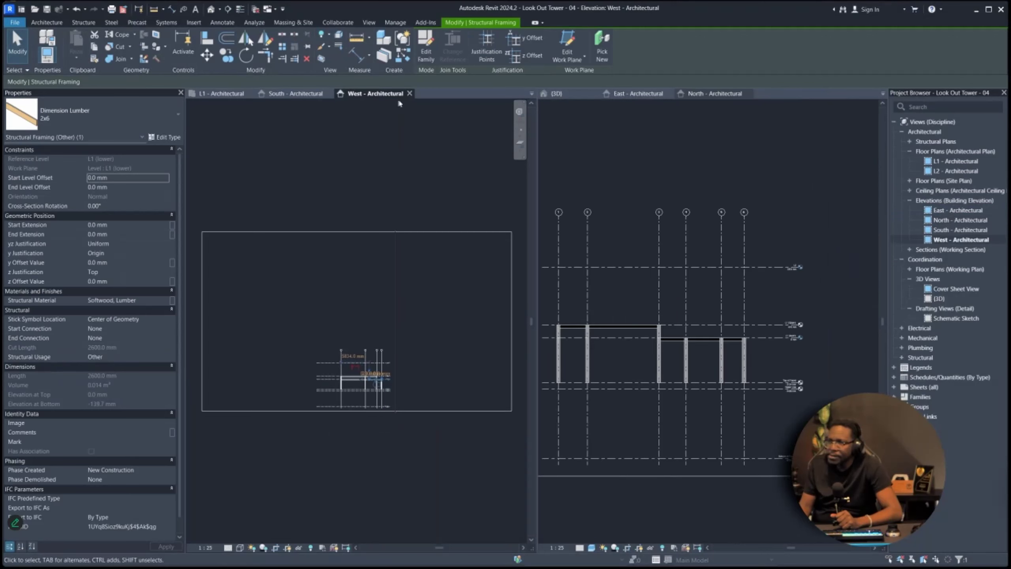
{"action": "left_click", "coordinate": [410, 94]}
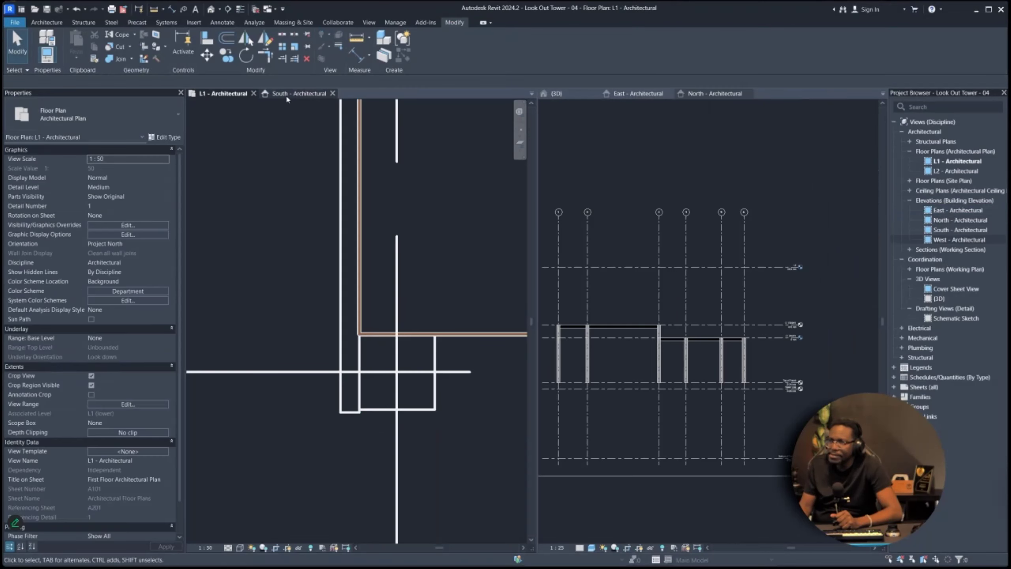
{"action": "left_click", "coordinate": [333, 93]}
{"action": "left_click", "coordinate": [743, 155]}
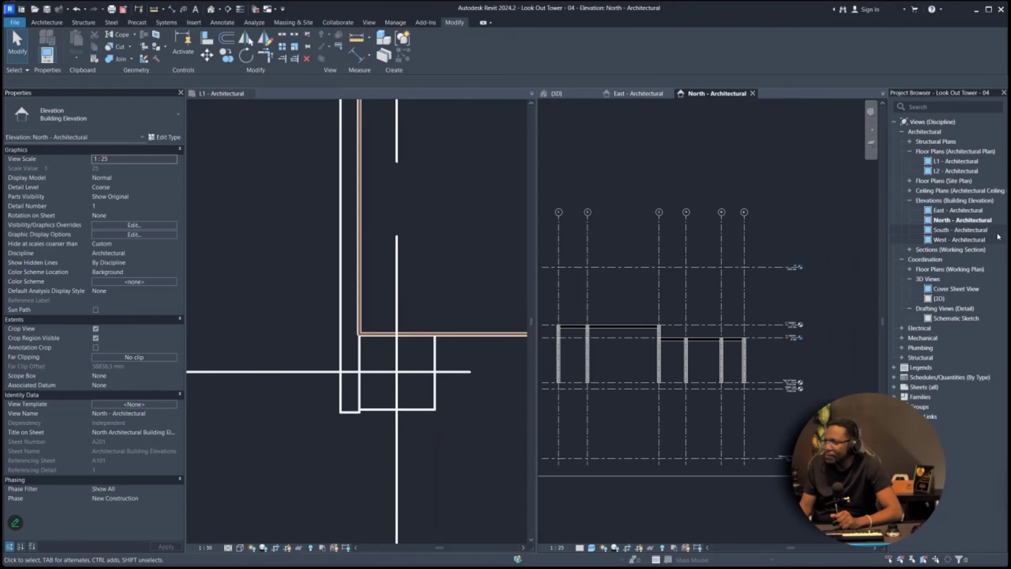
{"action": "double_click", "coordinate": [956, 240]}
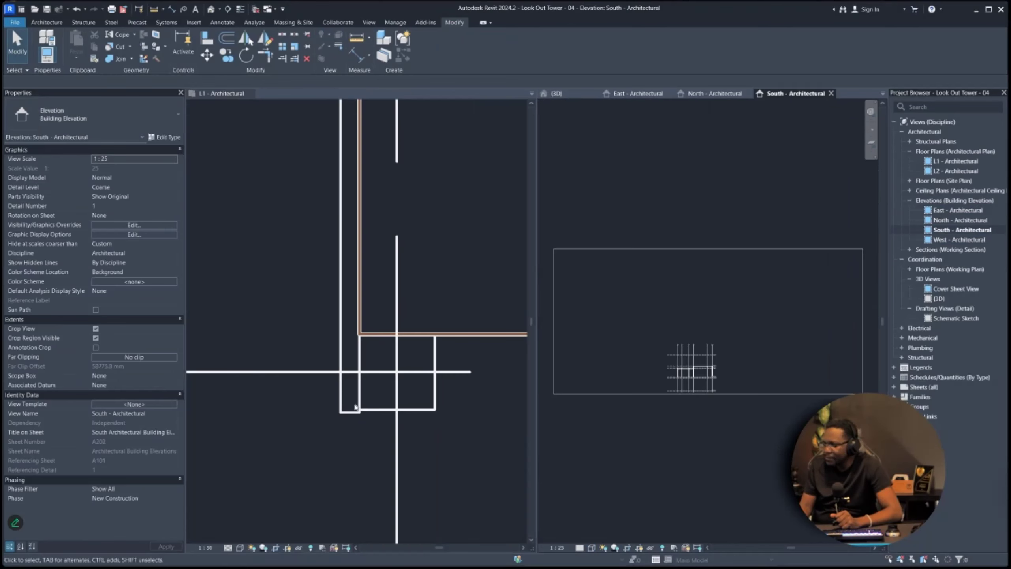
{"action": "left_click", "coordinate": [578, 355]}
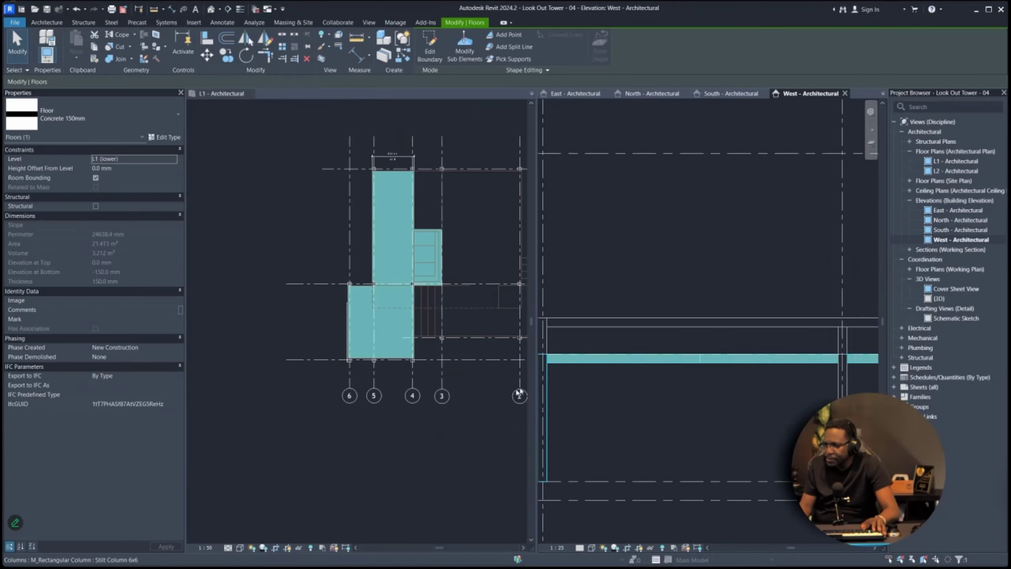
- Clear the floor selection and hide the sketch detail group in the L1 plan
{"action": "key", "text": "Escape"}
{"action": "scroll", "coordinate": [518, 395], "scroll_direction": "down", "scroll_amount": 1}
{"action": "scroll", "coordinate": [571, 379], "scroll_direction": "down", "scroll_amount": 4}
{"action": "scroll", "coordinate": [420, 344], "scroll_direction": "down", "scroll_amount": 1}
{"action": "left_click", "coordinate": [440, 279]}
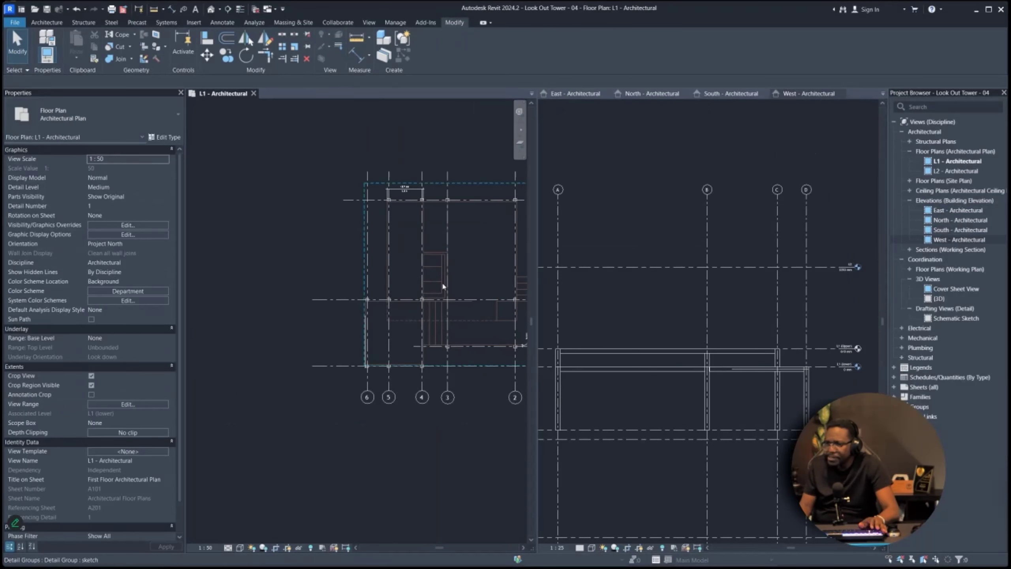
{"action": "scroll", "coordinate": [440, 268], "scroll_direction": "up", "scroll_amount": 5}
{"action": "left_click", "coordinate": [434, 260]}
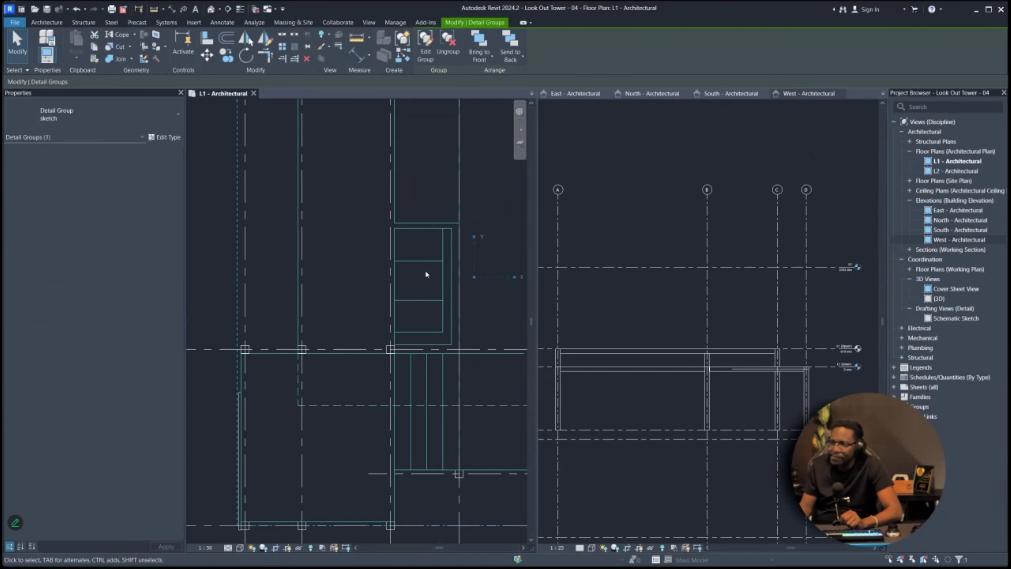
{"action": "right_click", "coordinate": [425, 270]}
{"action": "mouse_move", "coordinate": [461, 318]}
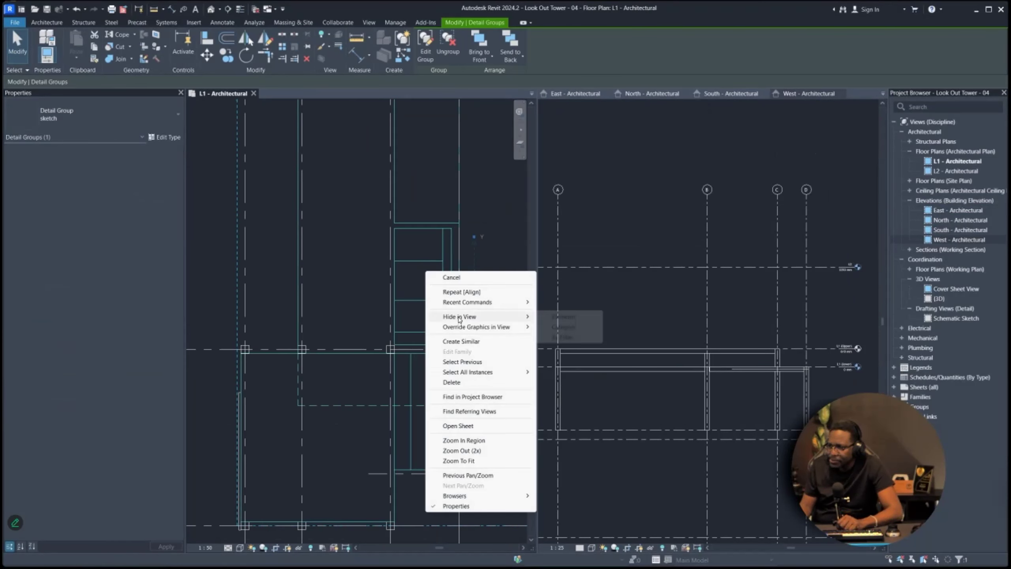
{"action": "left_click", "coordinate": [553, 318]}
- Set the West - Architectural elevation's detail level to Medium and clear the selection
{"action": "scroll", "coordinate": [409, 303], "scroll_direction": "down", "scroll_amount": 3}
{"action": "scroll", "coordinate": [374, 385], "scroll_direction": "up", "scroll_amount": 2}
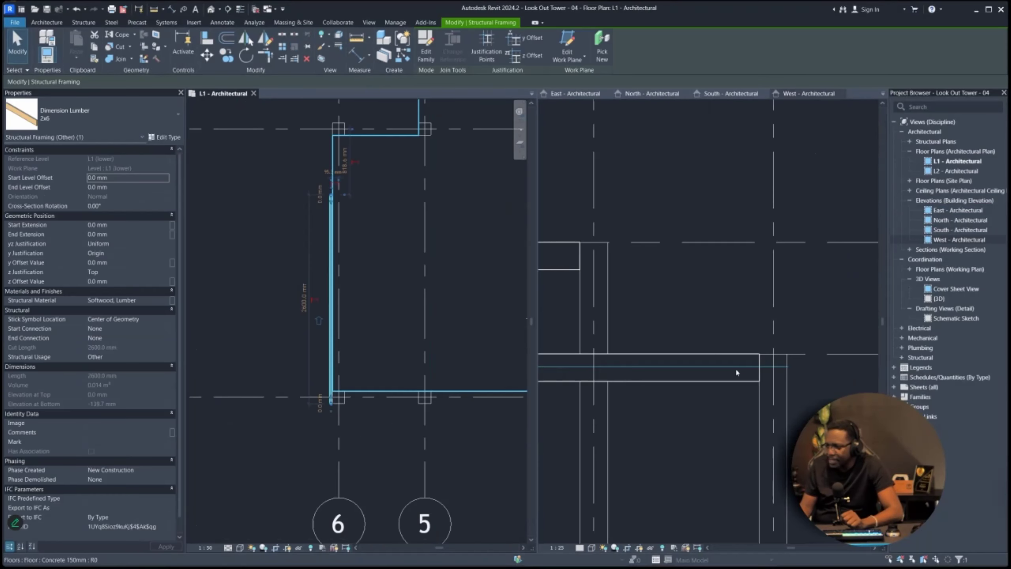
{"action": "left_click", "coordinate": [580, 548]}
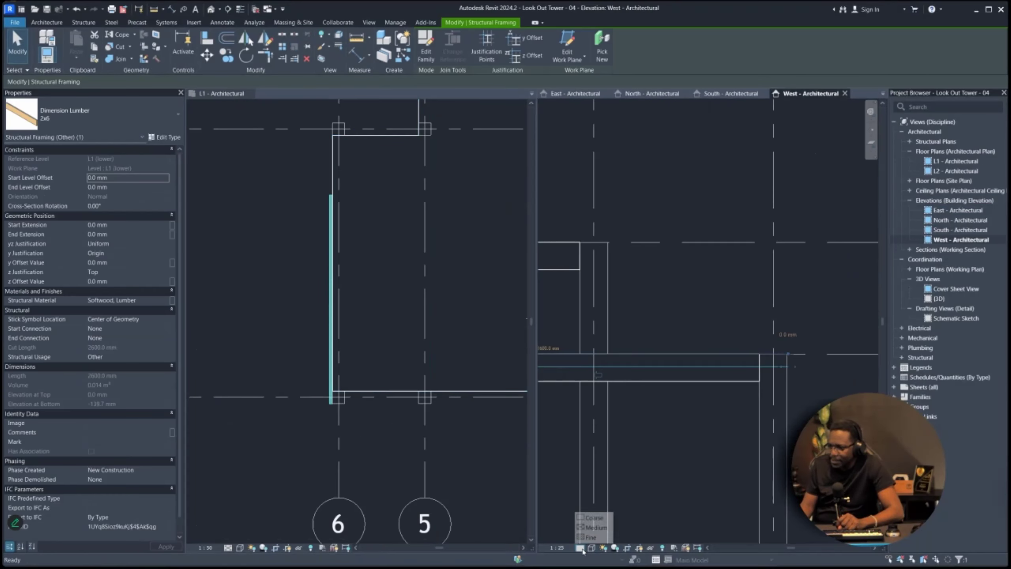
{"action": "left_click", "coordinate": [595, 528]}
{"action": "left_click", "coordinate": [680, 439]}
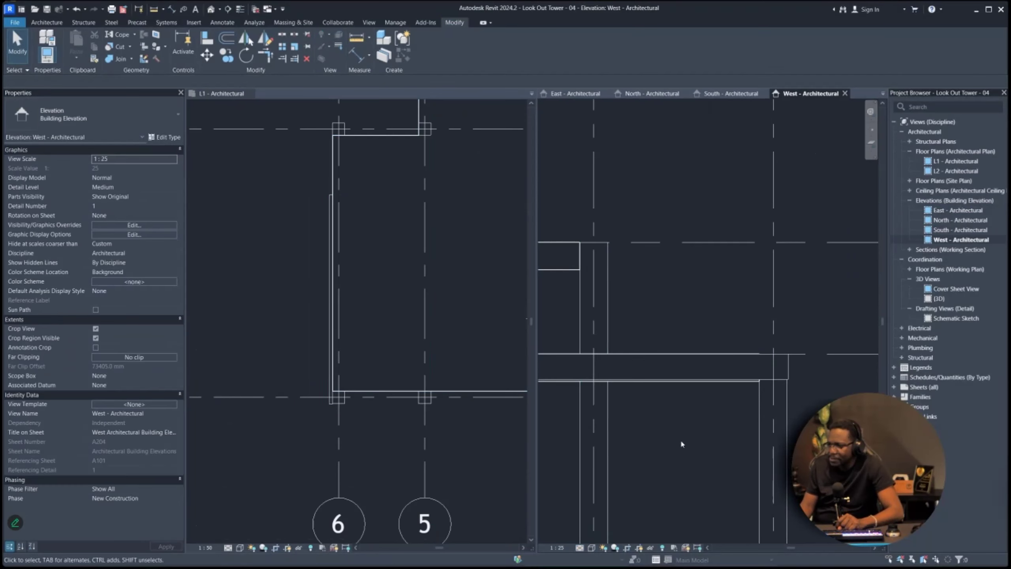
{"action": "scroll", "coordinate": [689, 422], "scroll_direction": "down", "scroll_amount": 2}
{"action": "scroll", "coordinate": [344, 411], "scroll_direction": "up", "scroll_amount": 2}
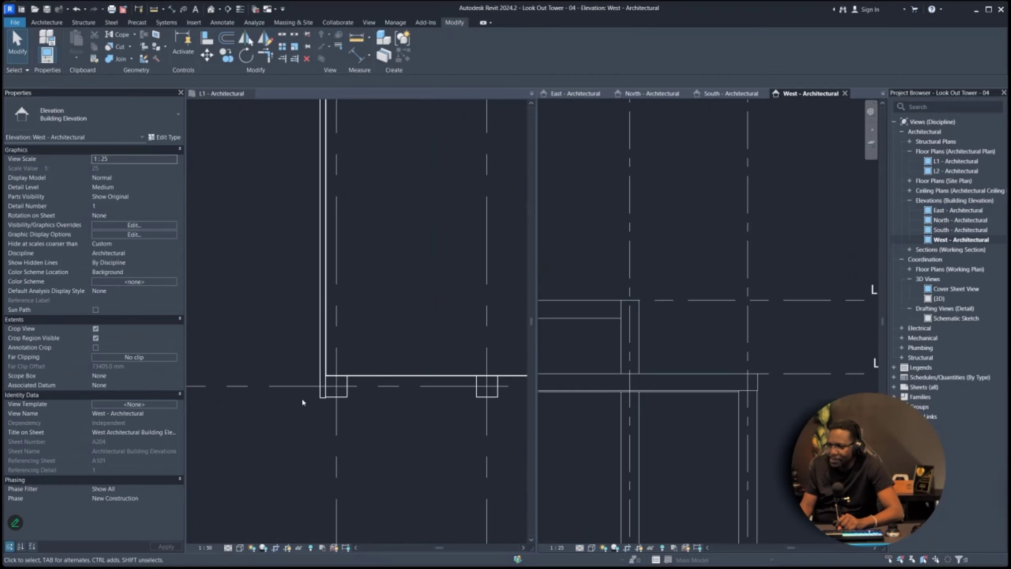
- Select the 2x6 beam on the L1 plan, look for it in the East - Architectural elevation and clear the selection
{"action": "left_click", "coordinate": [321, 395]}
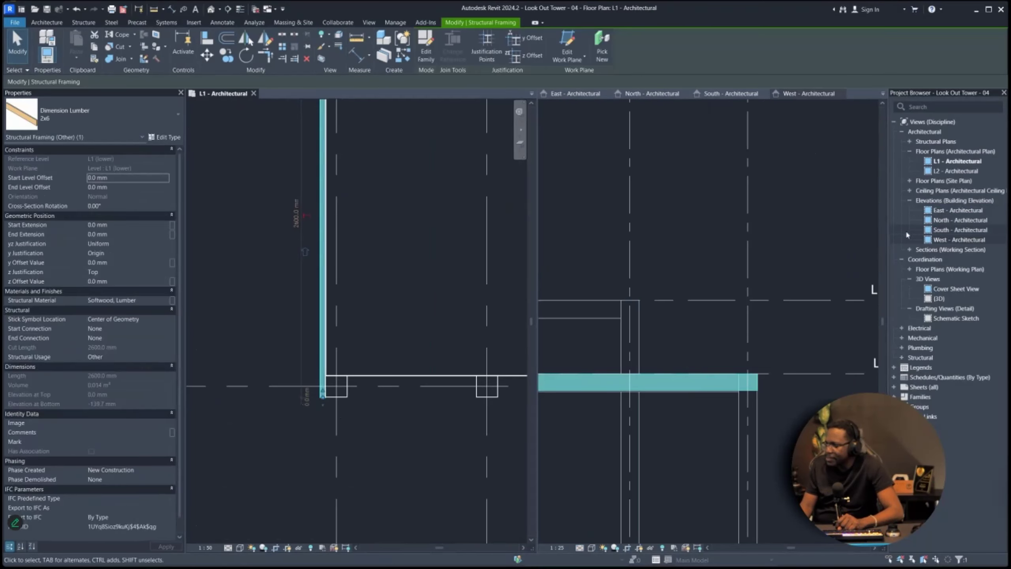
{"action": "double_click", "coordinate": [957, 210]}
{"action": "scroll", "coordinate": [782, 317], "scroll_direction": "down", "scroll_amount": 3}
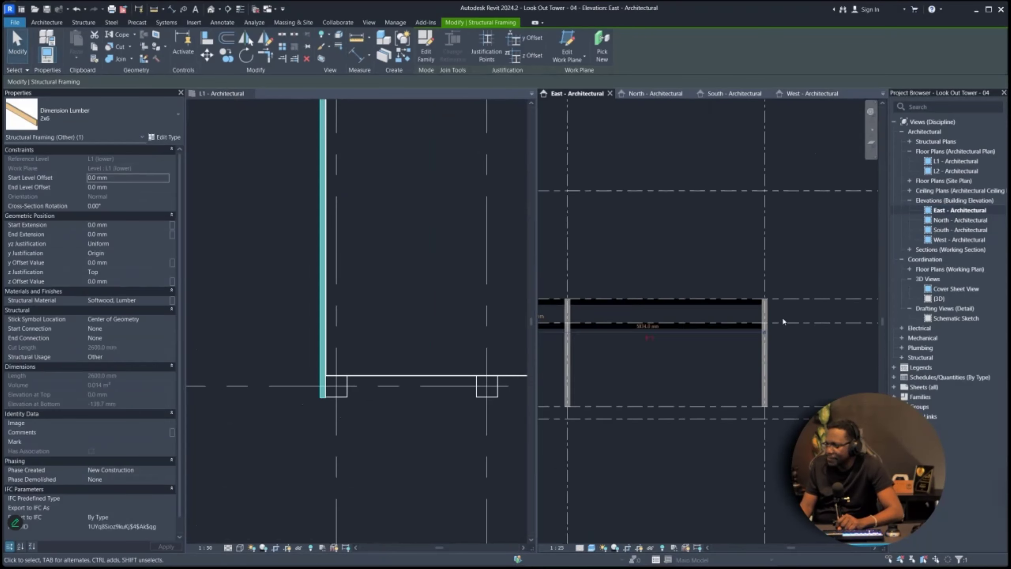
{"action": "scroll", "coordinate": [589, 324], "scroll_direction": "up", "scroll_amount": 4}
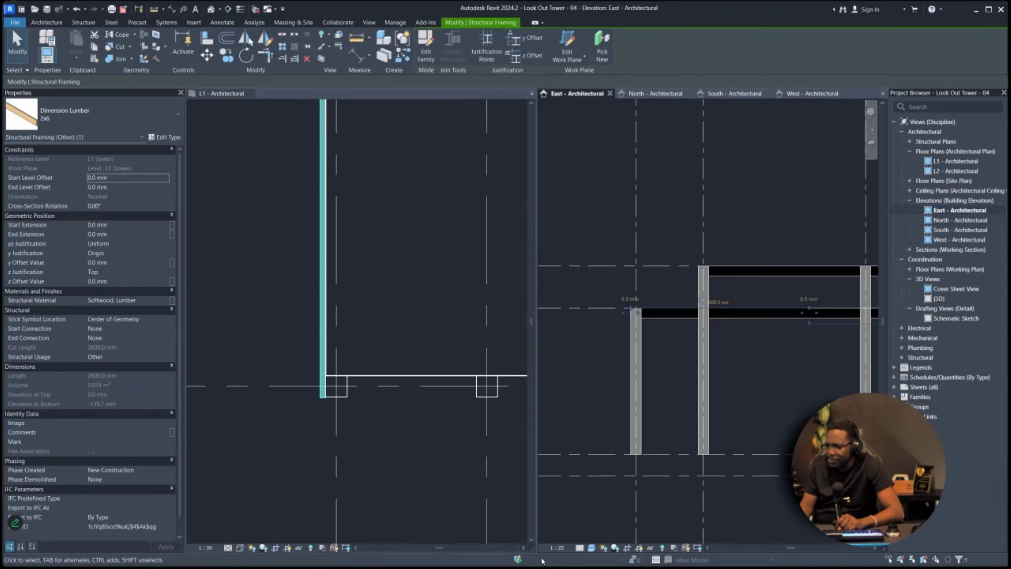
{"action": "left_click", "coordinate": [580, 548]}
{"action": "left_click", "coordinate": [323, 408]}
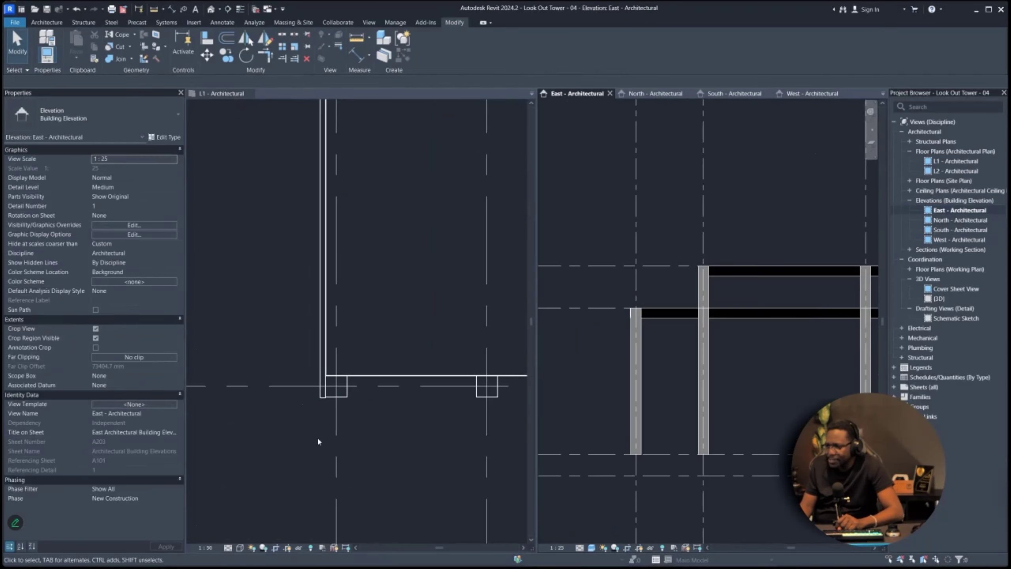
- Set the North - Architectural elevation's detail level to Medium and select the 2x6 beam beside the grid 6 column
{"action": "left_click", "coordinate": [322, 398]}
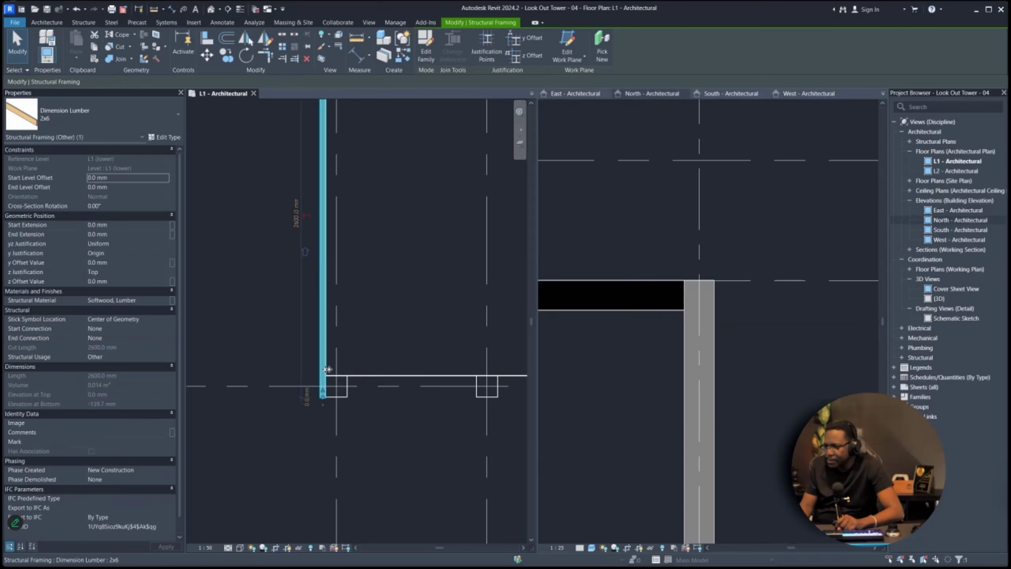
{"action": "scroll", "coordinate": [791, 340], "scroll_direction": "down", "scroll_amount": 4}
{"action": "scroll", "coordinate": [792, 338], "scroll_direction": "down", "scroll_amount": 3}
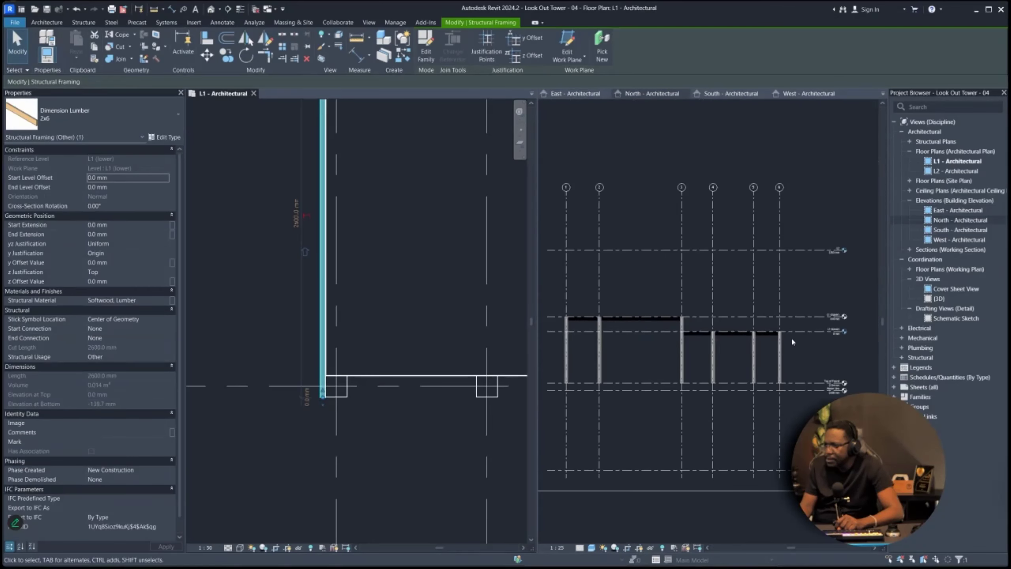
{"action": "left_click", "coordinate": [580, 548]}
{"action": "left_click", "coordinate": [583, 525]}
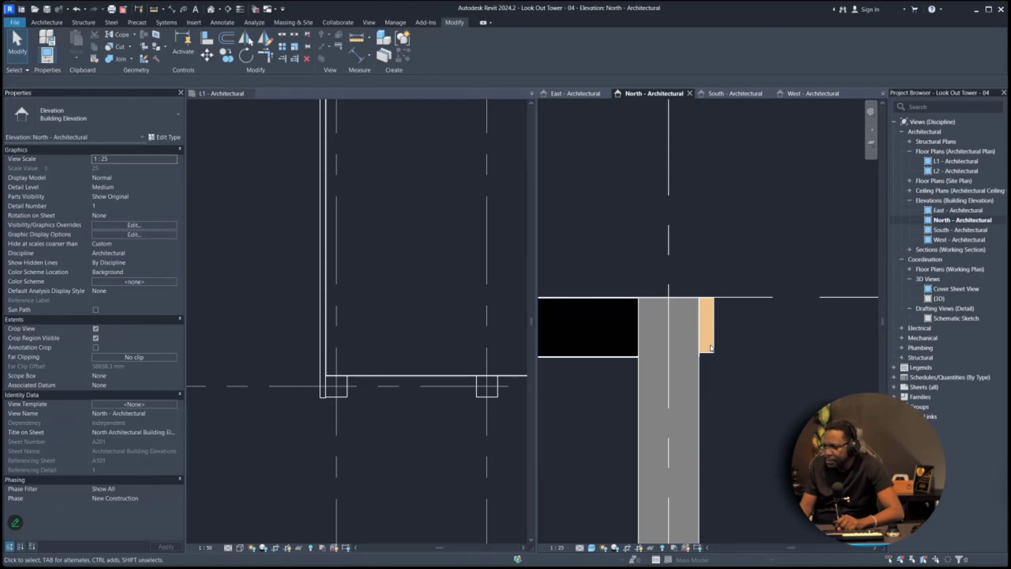
{"action": "left_click", "coordinate": [713, 349]}
{"action": "scroll", "coordinate": [712, 319], "scroll_direction": "up", "scroll_amount": 3}
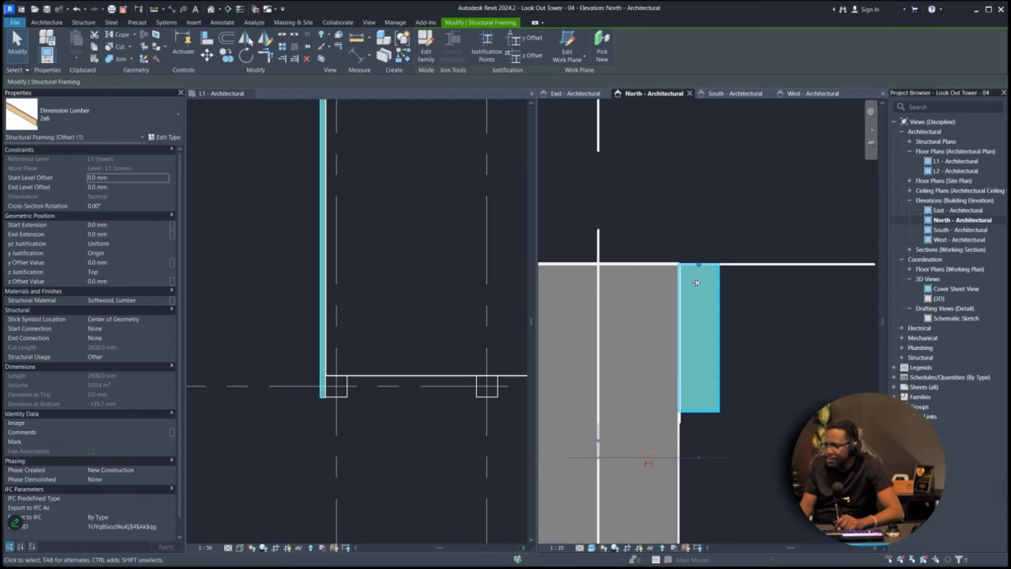
{"action": "scroll", "coordinate": [312, 395], "scroll_direction": "up", "scroll_amount": 3}
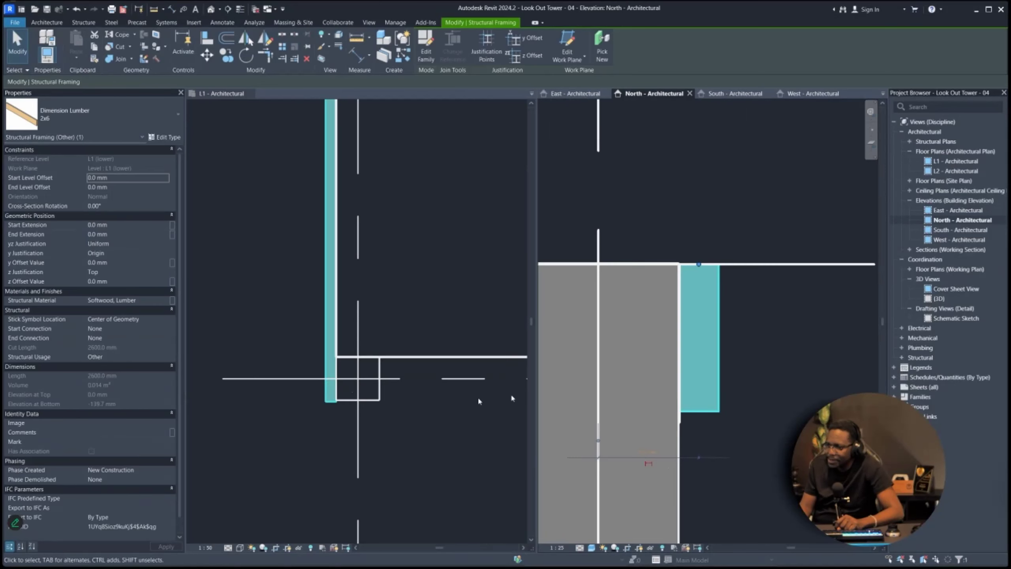
- Align the 2x6 beam's end with the outer face of the corner column at grids 6 and D on the L1 plan
{"action": "scroll", "coordinate": [313, 398], "scroll_direction": "up", "scroll_amount": 5}
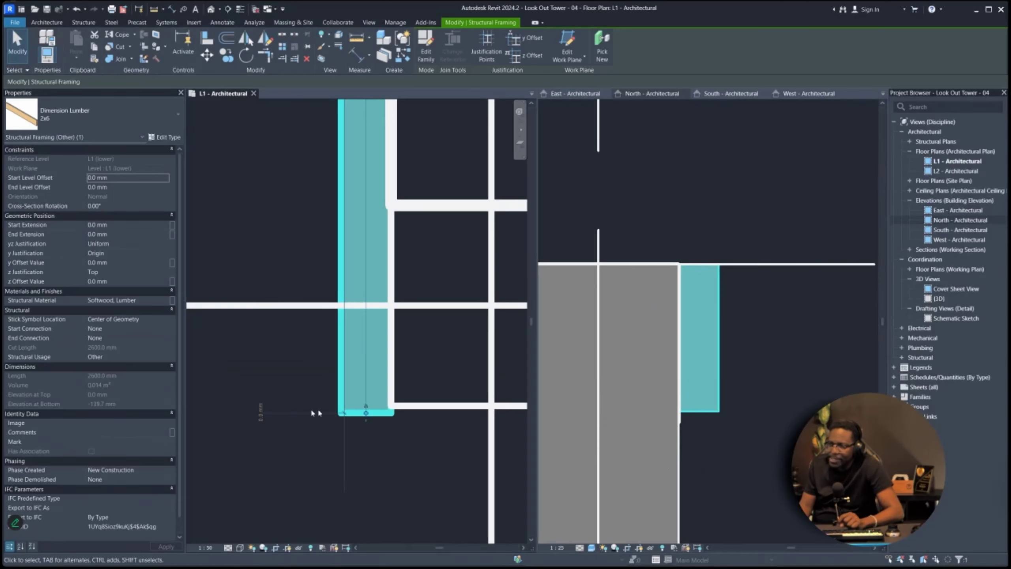
{"action": "key", "text": "a"}
{"action": "key", "text": "l"}
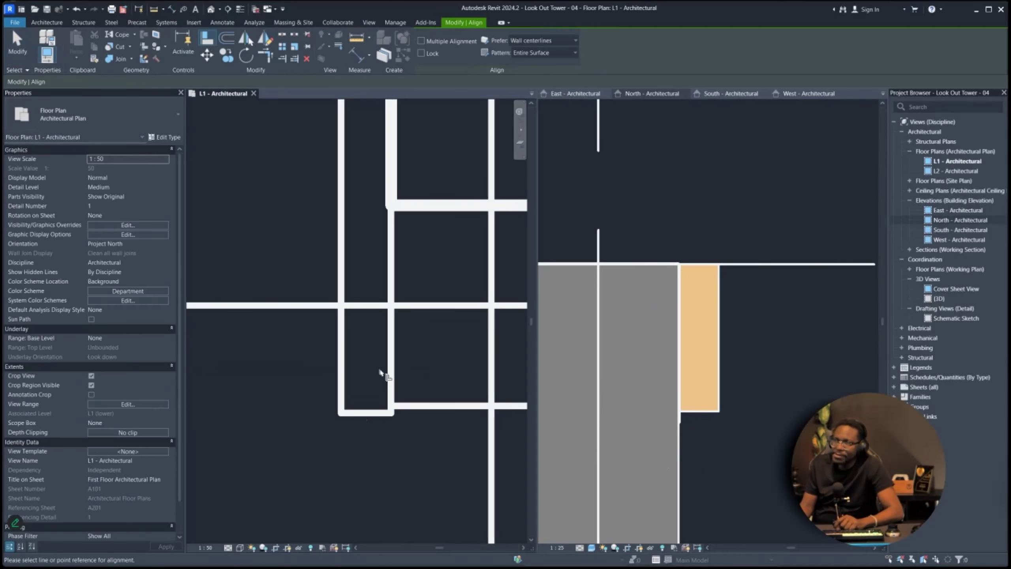
{"action": "left_click", "coordinate": [406, 406]}
{"action": "left_click", "coordinate": [370, 413]}
{"action": "scroll", "coordinate": [351, 427], "scroll_direction": "down", "scroll_amount": 2}
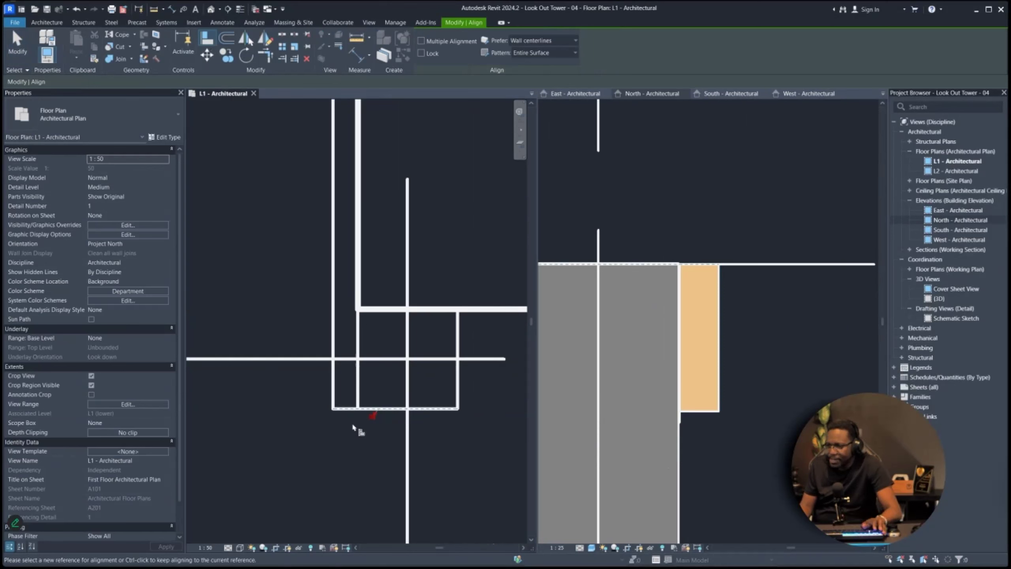
{"action": "key", "text": "Escape"}
- Select the lower platform's Concrete 150mm floor in the North elevation and compare it with the beam and the L1 levels
{"action": "left_click", "coordinate": [343, 351]}
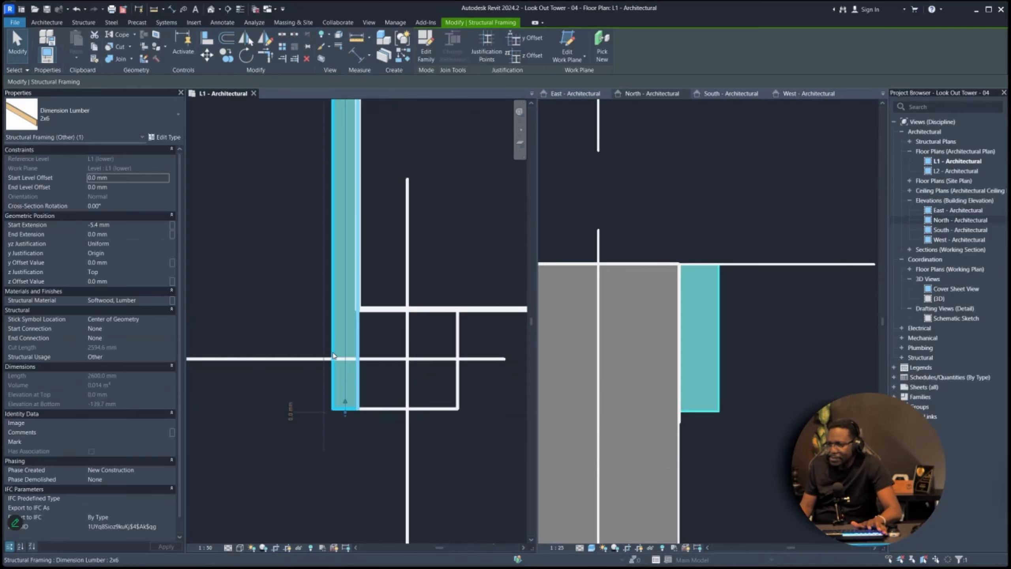
{"action": "scroll", "coordinate": [664, 301], "scroll_direction": "down", "scroll_amount": 3}
{"action": "left_click", "coordinate": [608, 337]}
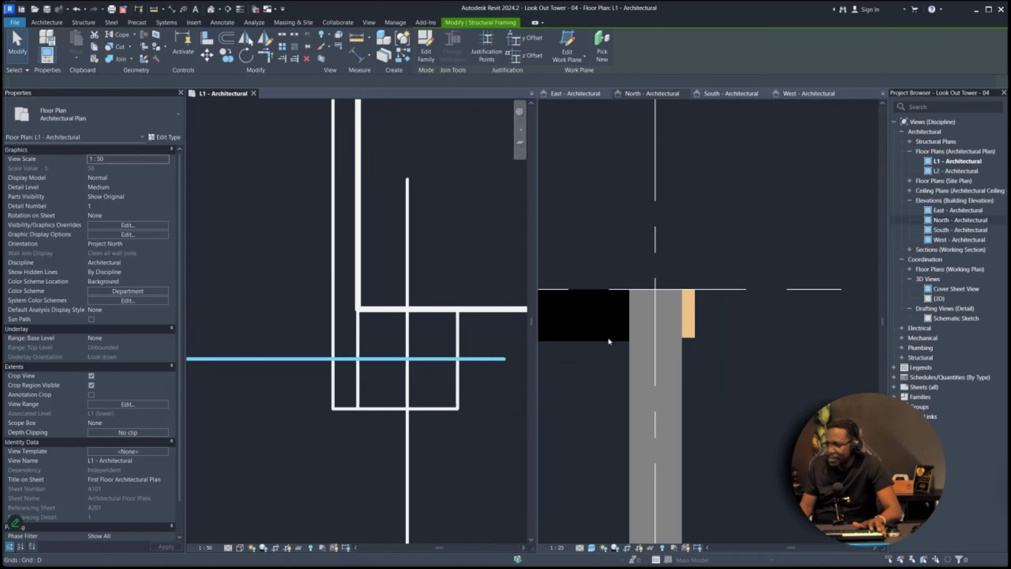
{"action": "left_click", "coordinate": [589, 338]}
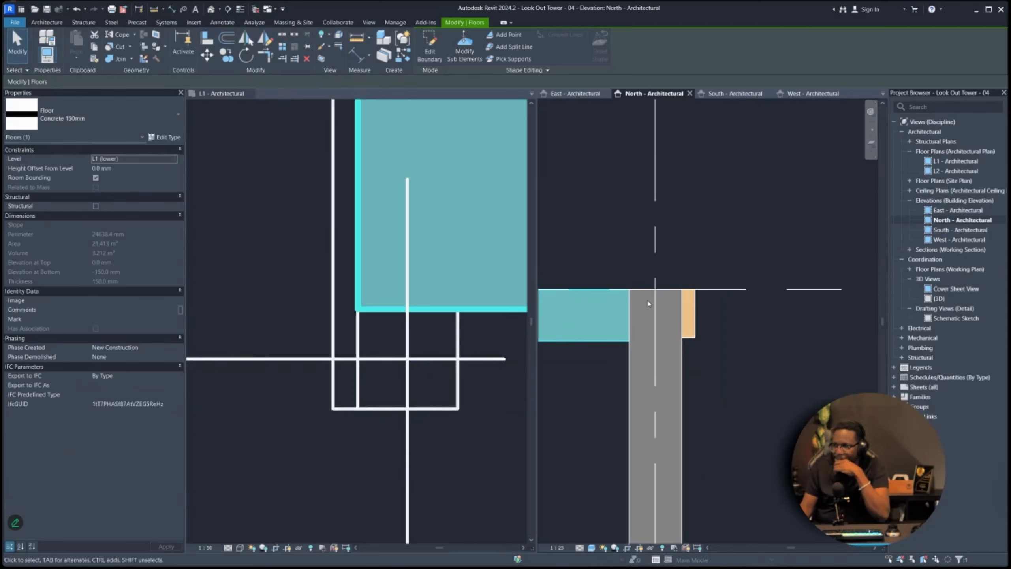
{"action": "scroll", "coordinate": [638, 302], "scroll_direction": "down", "scroll_amount": 6}
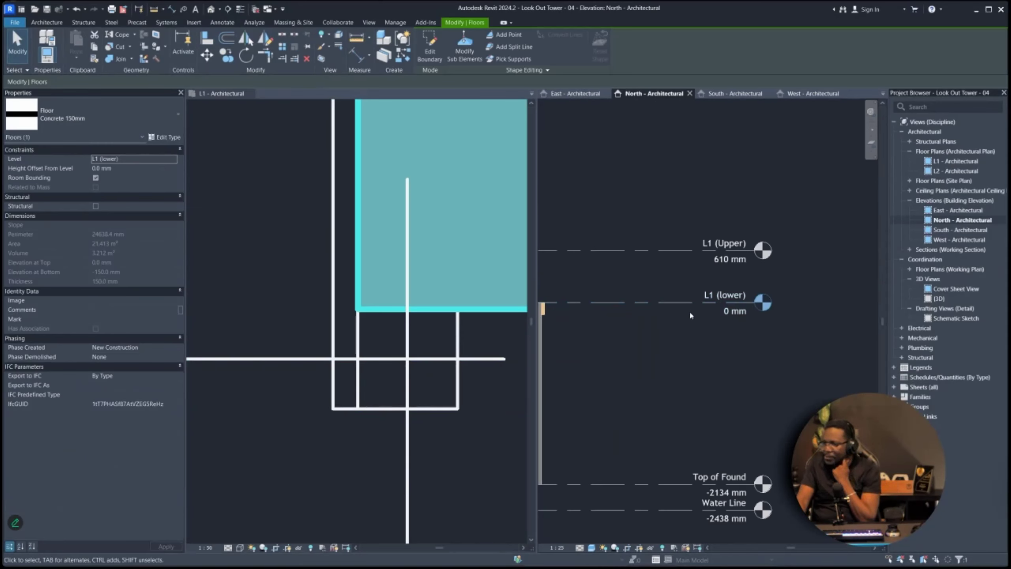
{"action": "scroll", "coordinate": [581, 313], "scroll_direction": "up", "scroll_amount": 3}
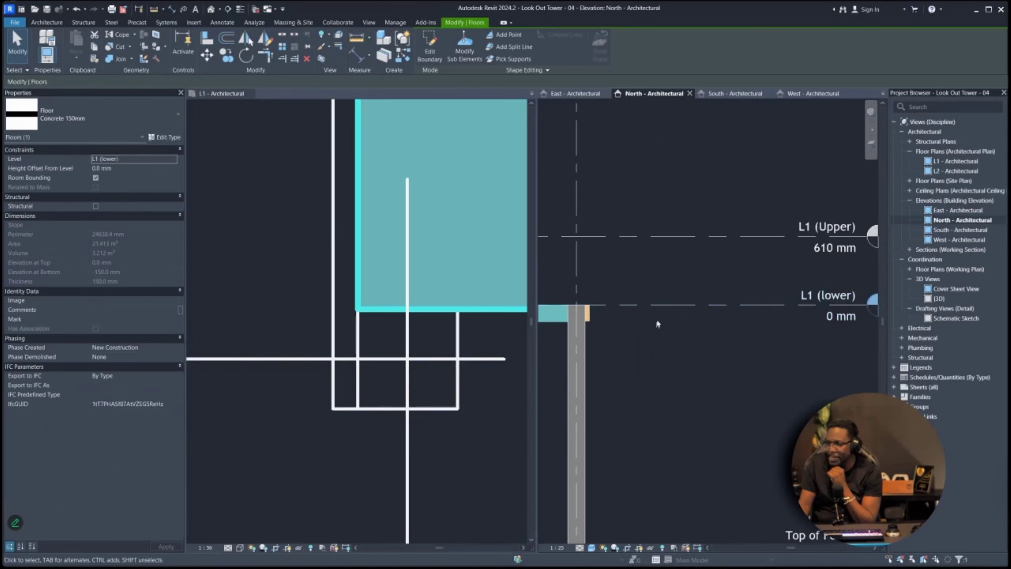
- Select the L1 (lower) level in the North elevation and examine where it meets the floor, column and beam tops
{"action": "left_click", "coordinate": [621, 310]}
{"action": "scroll", "coordinate": [622, 314], "scroll_direction": "down", "scroll_amount": 2}
{"action": "scroll", "coordinate": [623, 315], "scroll_direction": "up", "scroll_amount": 3}
{"action": "scroll", "coordinate": [856, 306], "scroll_direction": "up", "scroll_amount": 4}
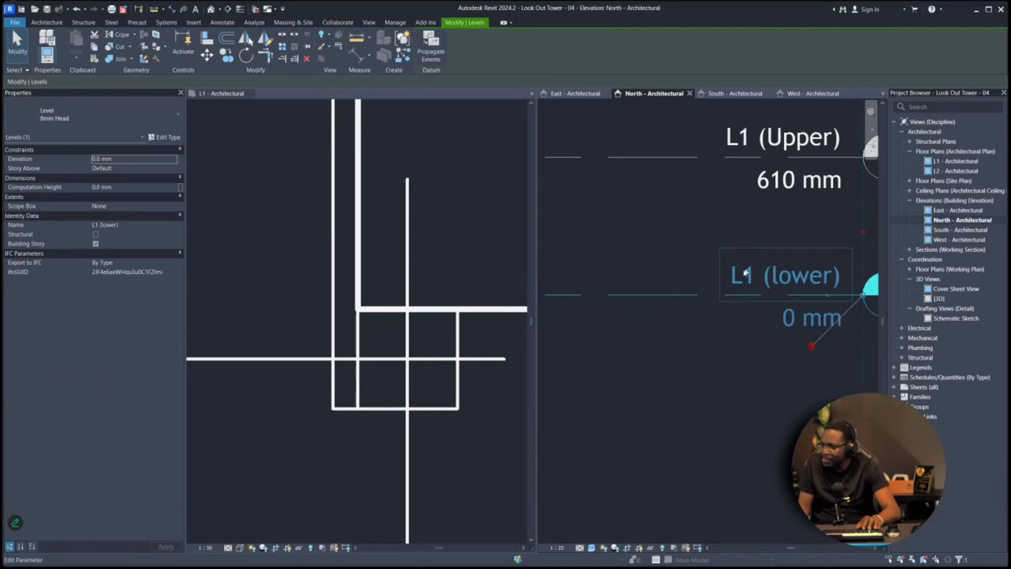
{"action": "scroll", "coordinate": [851, 275], "scroll_direction": "down", "scroll_amount": 2}
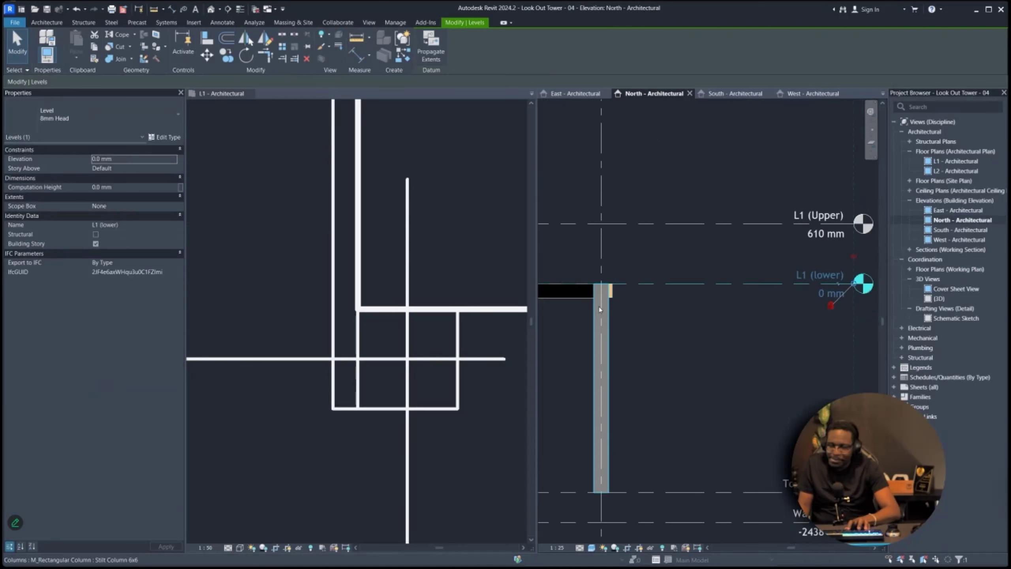
- Copy the L1 (lower) level downward by about 51 mm in the North elevation
{"action": "key", "text": "c"}
{"action": "key", "text": "o"}
{"action": "left_click", "coordinate": [648, 284]}
{"action": "scroll", "coordinate": [648, 292], "scroll_direction": "up", "scroll_amount": 2}
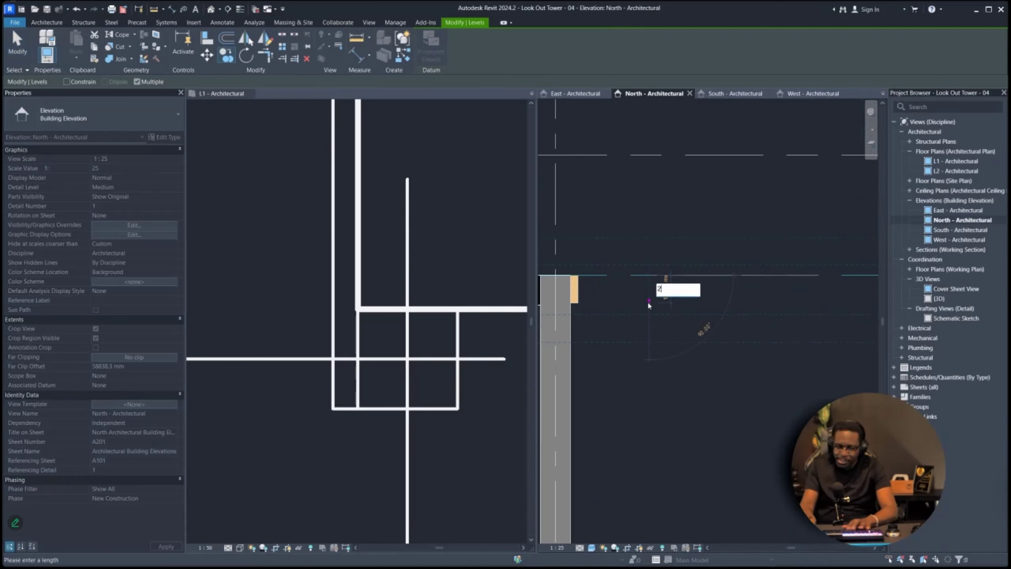
{"action": "scroll", "coordinate": [624, 329], "scroll_direction": "down", "scroll_amount": 3}
{"action": "scroll", "coordinate": [680, 314], "scroll_direction": "down", "scroll_amount": 2}
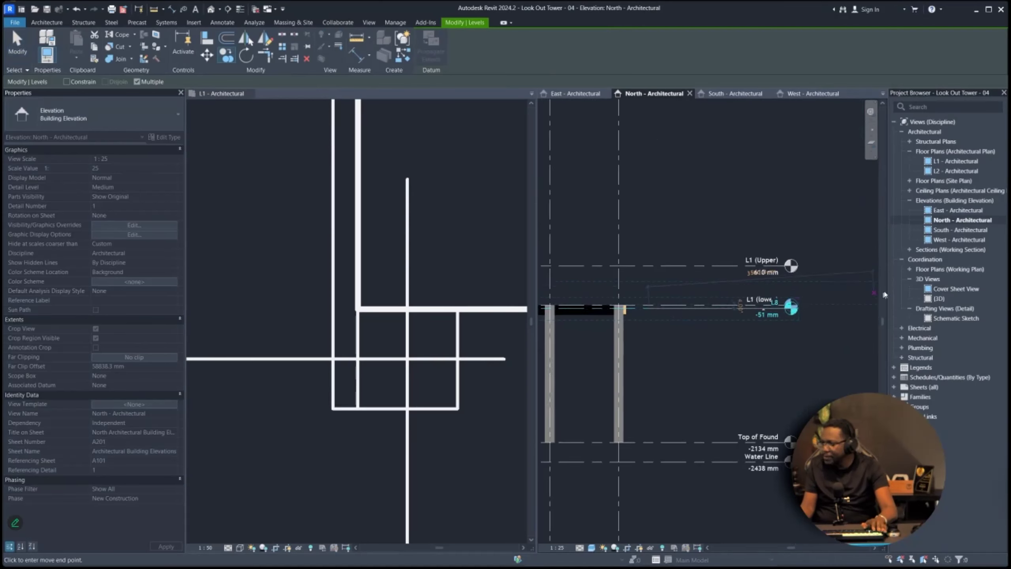
{"action": "scroll", "coordinate": [835, 297], "scroll_direction": "up", "scroll_amount": 5}
{"action": "key", "text": "Escape"}
- Move the copied L8 level down to -800 mm so its head clears the L1 (lower) head
{"action": "left_click", "coordinate": [644, 307]}
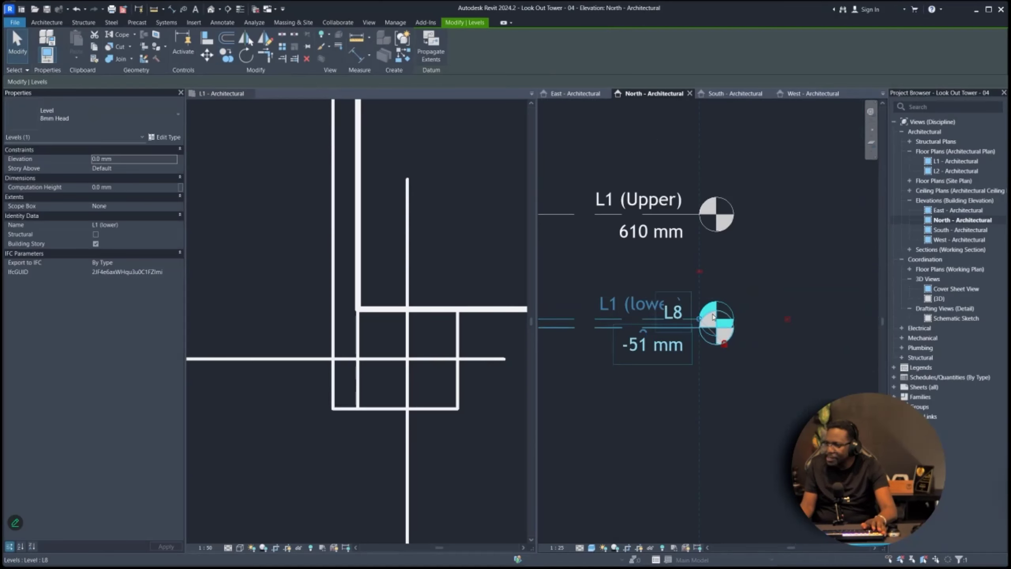
{"action": "scroll", "coordinate": [655, 318], "scroll_direction": "up", "scroll_amount": 2}
{"action": "scroll", "coordinate": [654, 318], "scroll_direction": "up", "scroll_amount": 2}
{"action": "scroll", "coordinate": [651, 342], "scroll_direction": "down", "scroll_amount": 3}
{"action": "key", "text": "Escape"}
{"action": "left_click", "coordinate": [616, 315]}
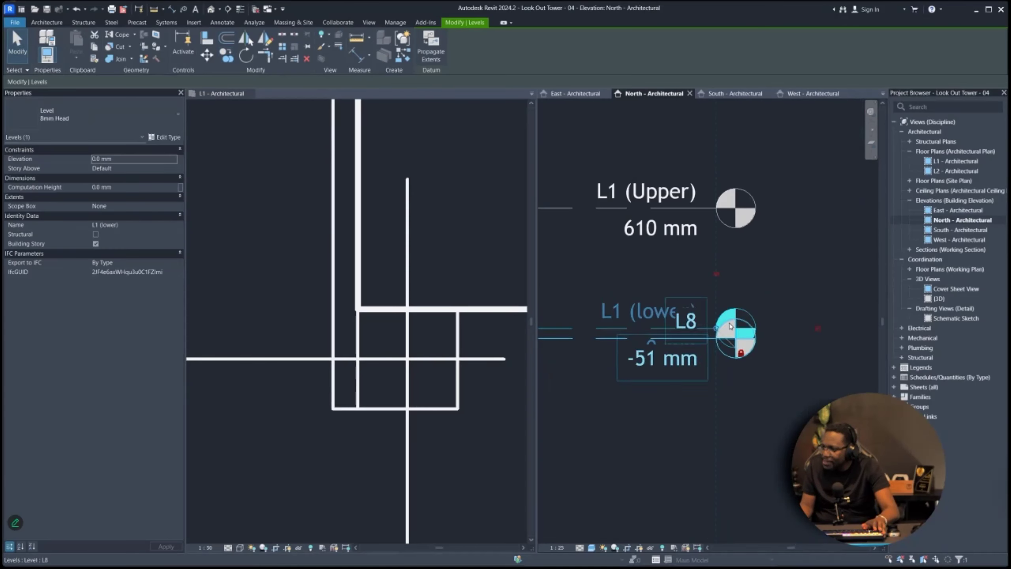
{"action": "left_click", "coordinate": [622, 311]}
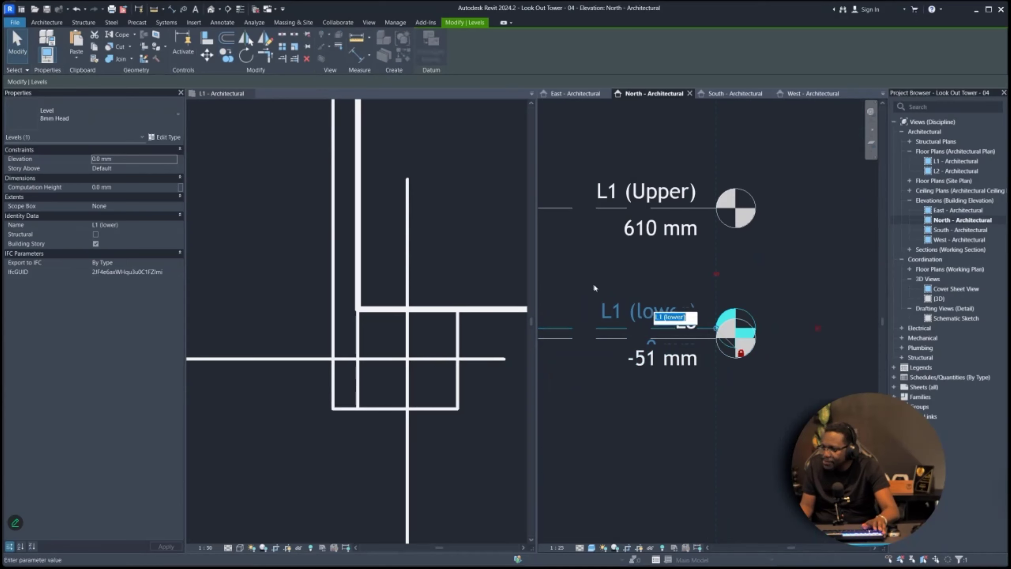
{"action": "scroll", "coordinate": [594, 286], "scroll_direction": "down", "scroll_amount": 2}
{"action": "middle_click_drag", "start_coordinate": [555, 311], "coordinate": [763, 315]}
{"action": "middle_click_drag", "start_coordinate": [874, 314], "coordinate": [837, 331]}
{"action": "scroll", "coordinate": [719, 324], "scroll_direction": "up", "scroll_amount": 4}
{"action": "scroll", "coordinate": [661, 350], "scroll_direction": "down", "scroll_amount": 5}
{"action": "left_click_drag", "start_coordinate": [663, 345], "coordinate": [655, 417]}
- Add elbows to the L1 (lower) and L1 (Upper) level lines and shift both level heads upward
{"action": "left_click", "coordinate": [742, 338]}
{"action": "scroll", "coordinate": [743, 338], "scroll_direction": "up", "scroll_amount": 2}
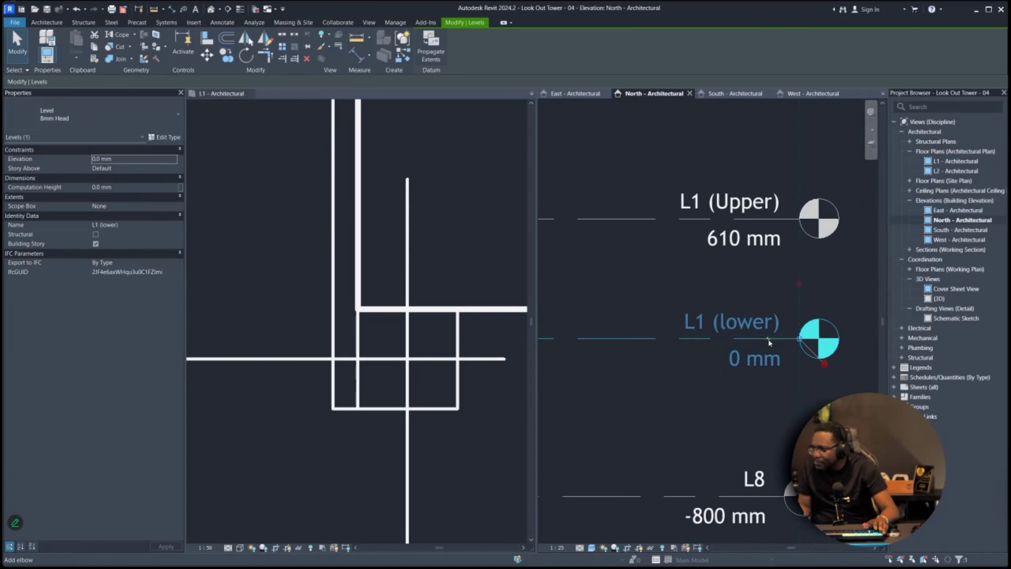
{"action": "scroll", "coordinate": [769, 342], "scroll_direction": "down", "scroll_amount": 2}
{"action": "left_click_drag", "start_coordinate": [743, 345], "coordinate": [622, 344]}
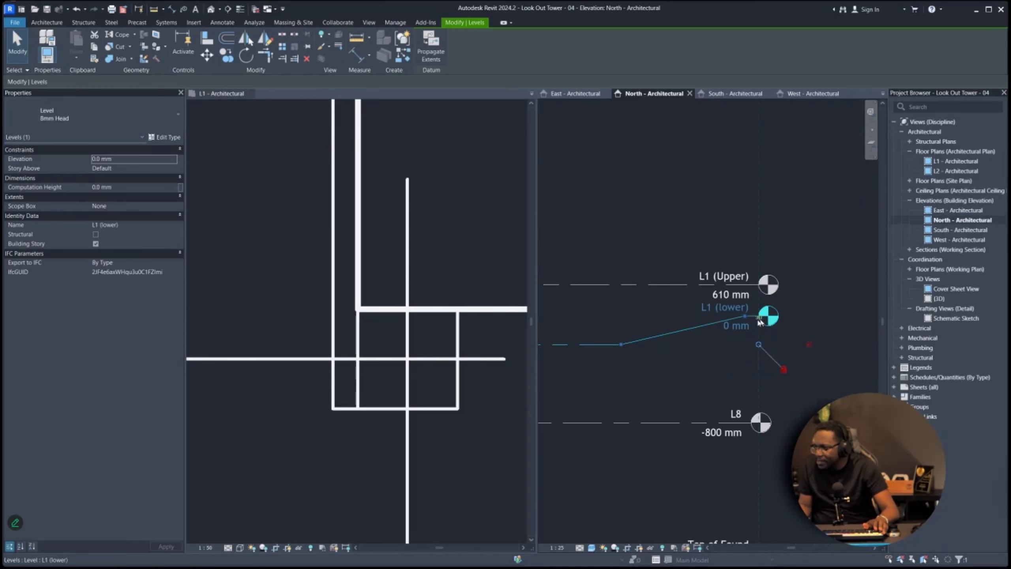
{"action": "left_click_drag", "start_coordinate": [745, 321], "coordinate": [677, 320]}
{"action": "left_click", "coordinate": [690, 285]}
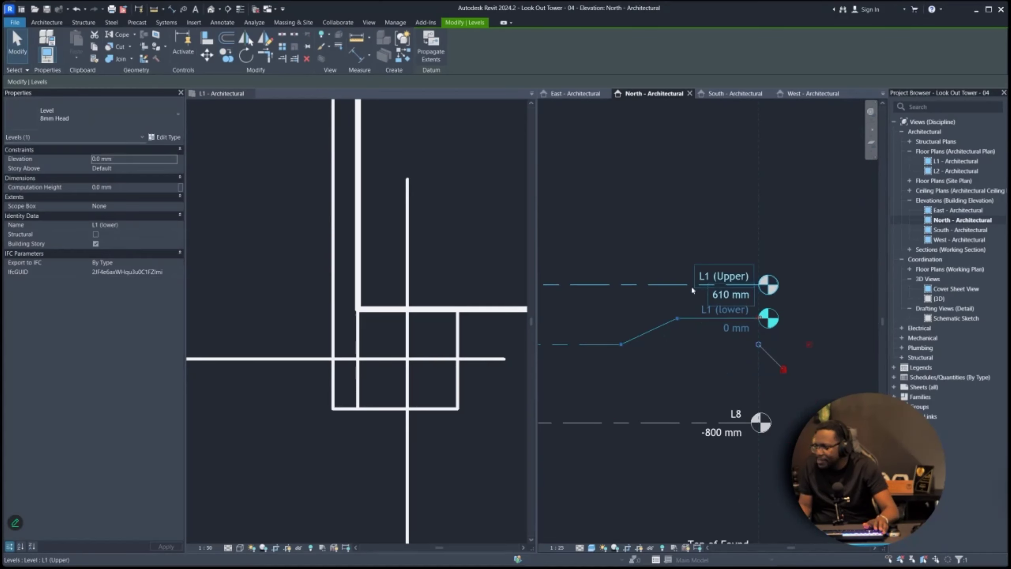
{"action": "left_click", "coordinate": [683, 285]}
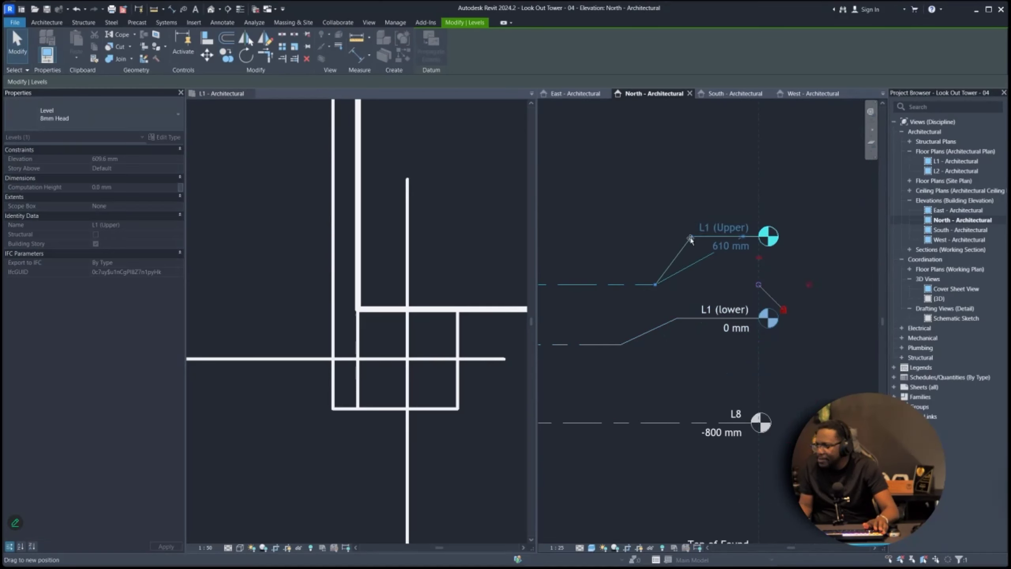
- Place the L8 level 50.8 mm below the L1 (lower) level
{"action": "scroll", "coordinate": [661, 412], "scroll_direction": "down", "scroll_amount": 2}
{"action": "left_click_drag", "start_coordinate": [650, 418], "coordinate": [646, 375]}
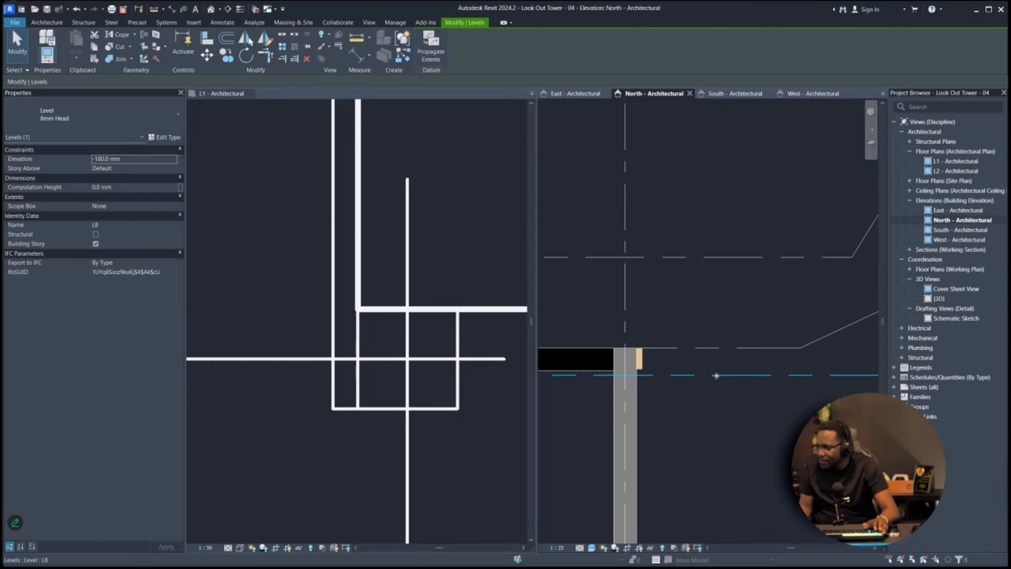
{"action": "scroll", "coordinate": [717, 375], "scroll_direction": "down", "scroll_amount": 4}
{"action": "scroll", "coordinate": [732, 379], "scroll_direction": "up", "scroll_amount": 4}
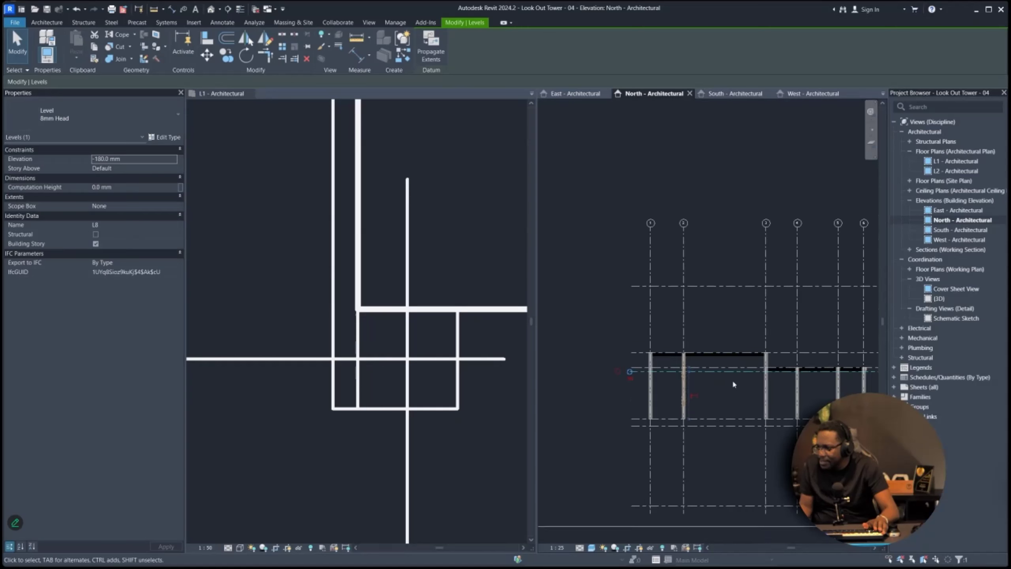
{"action": "scroll", "coordinate": [620, 370], "scroll_direction": "up", "scroll_amount": 2}
{"action": "left_click", "coordinate": [725, 356]}
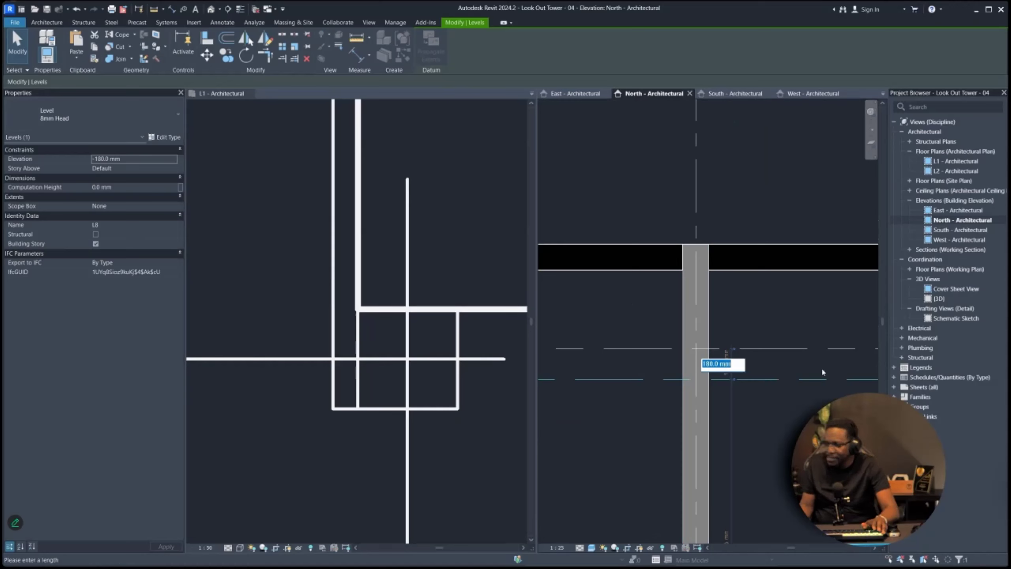
{"action": "type", "text": "50.8"}
{"action": "key", "text": "Return"}
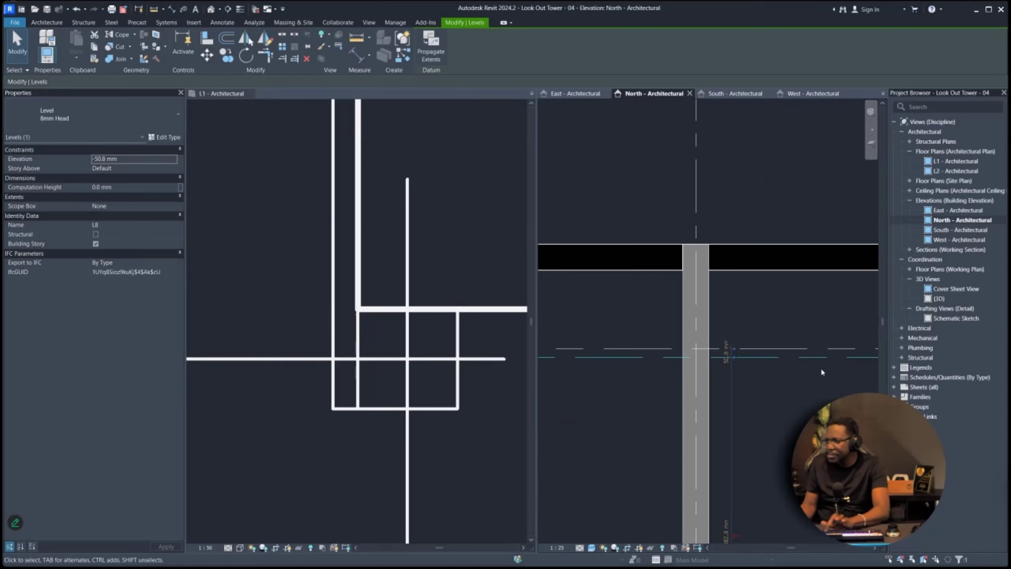
- Add an elbow to the L8 level line and shift its head down, clear of the L1 (lower) label
{"action": "scroll", "coordinate": [604, 340], "scroll_direction": "down", "scroll_amount": 3}
{"action": "scroll", "coordinate": [604, 340], "scroll_direction": "down", "scroll_amount": 4}
{"action": "scroll", "coordinate": [682, 341], "scroll_direction": "up", "scroll_amount": 8}
{"action": "left_click", "coordinate": [722, 345]}
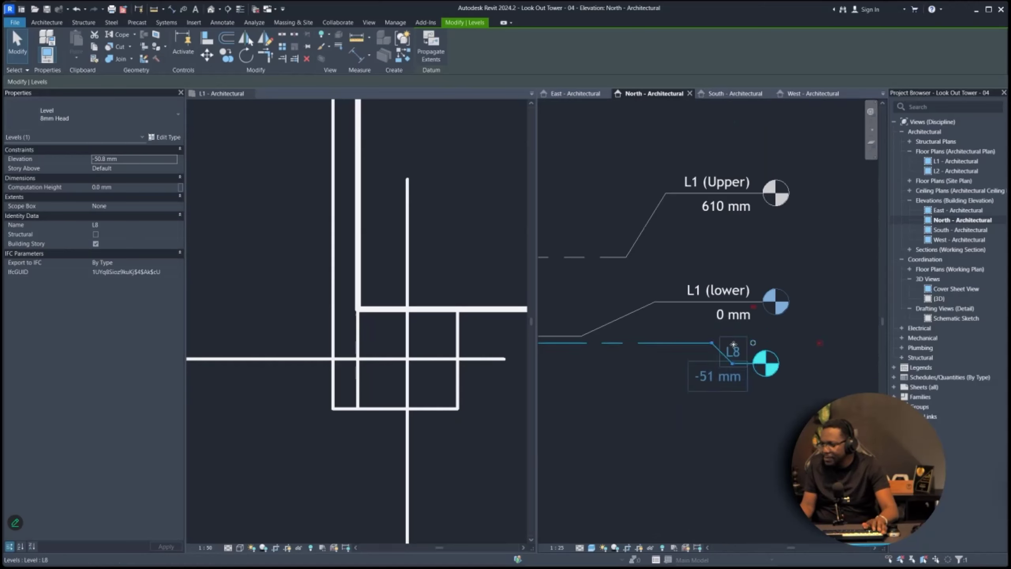
{"action": "scroll", "coordinate": [722, 356], "scroll_direction": "down", "scroll_amount": 1}
{"action": "left_click_drag", "start_coordinate": [715, 347], "coordinate": [649, 346]}
{"action": "left_click_drag", "start_coordinate": [729, 362], "coordinate": [696, 392]}
- Select the 2x6 beam beside the grid 6 column and compare its height with the L8 level
{"action": "middle_click_drag", "start_coordinate": [681, 430], "coordinate": [707, 470]}
{"action": "scroll", "coordinate": [701, 438], "scroll_direction": "down", "scroll_amount": 1}
{"action": "middle_click_drag", "start_coordinate": [677, 432], "coordinate": [722, 423]}
{"action": "scroll", "coordinate": [673, 395], "scroll_direction": "up", "scroll_amount": 2}
{"action": "middle_click_drag", "start_coordinate": [636, 390], "coordinate": [722, 384]}
{"action": "scroll", "coordinate": [723, 384], "scroll_direction": "up", "scroll_amount": 1}
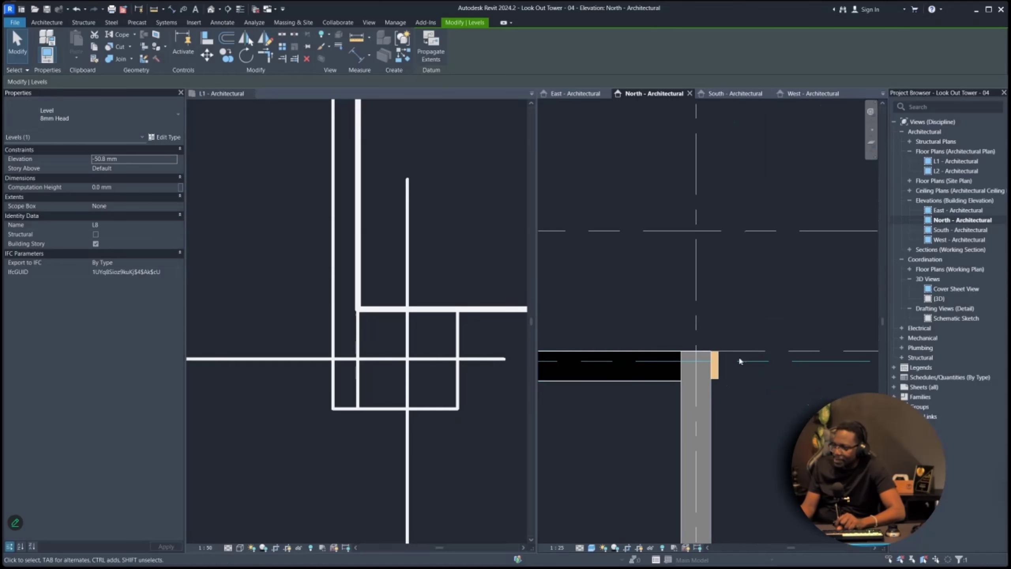
{"action": "left_click", "coordinate": [715, 380]}
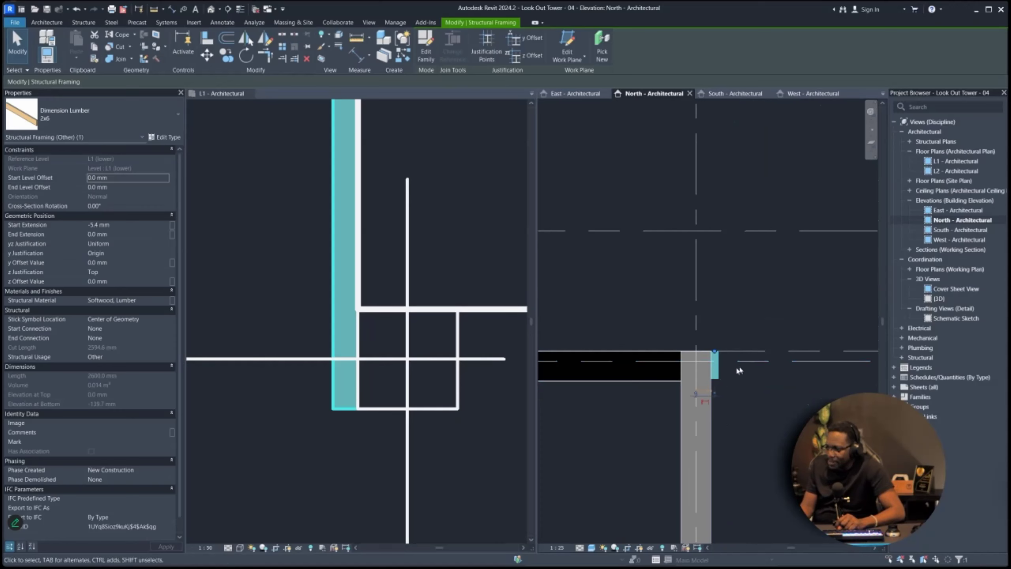
- Rename the L8 level as L1 (Lower) under FS
{"action": "scroll", "coordinate": [783, 381], "scroll_direction": "down", "scroll_amount": 4}
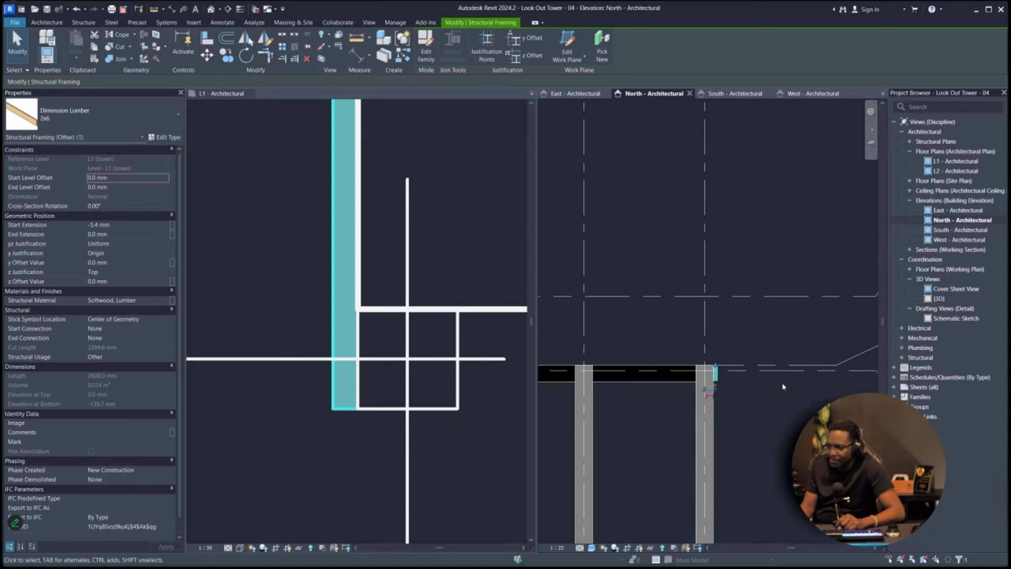
{"action": "scroll", "coordinate": [776, 401], "scroll_direction": "up", "scroll_amount": 2}
{"action": "left_click", "coordinate": [774, 398]}
{"action": "left_click", "coordinate": [774, 398]}
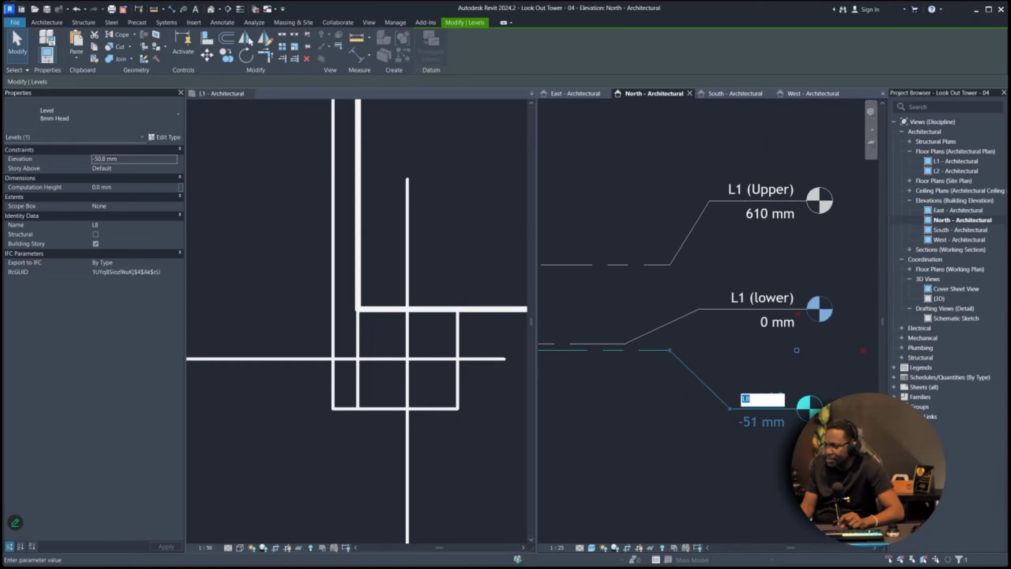
{"action": "type", "text": "L1 (Lower) under FS"}
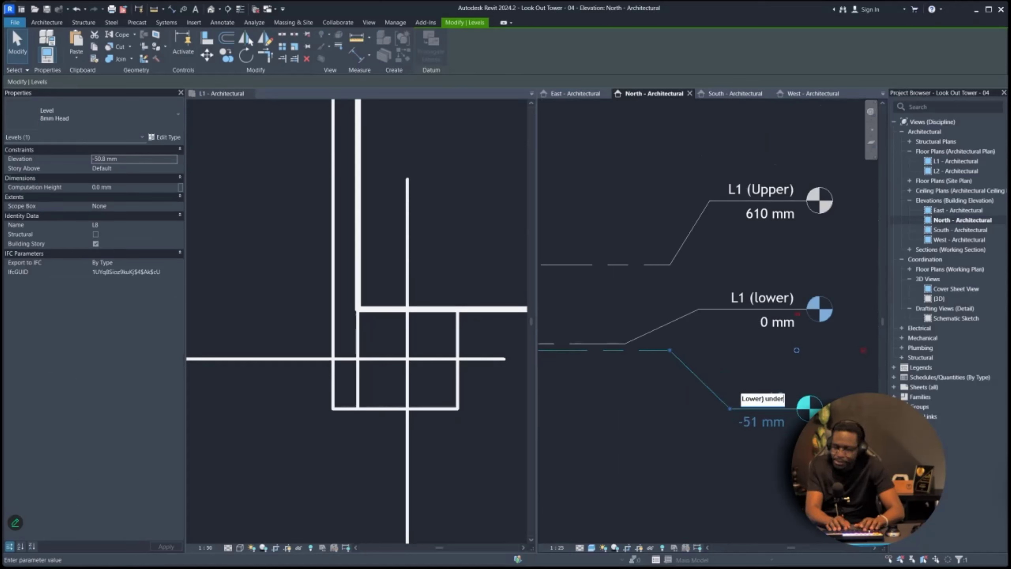
{"action": "key", "text": "Return"}
- Reposition the elbow of the L1 (Lower) under FS level to adjust its leader and label, and clear the selection
{"action": "scroll", "coordinate": [852, 422], "scroll_direction": "down", "scroll_amount": 1}
{"action": "middle_click_drag", "start_coordinate": [689, 459], "coordinate": [792, 421]}
{"action": "scroll", "coordinate": [853, 421], "scroll_direction": "up", "scroll_amount": 2}
{"action": "left_click_drag", "start_coordinate": [821, 397], "coordinate": [732, 406]}
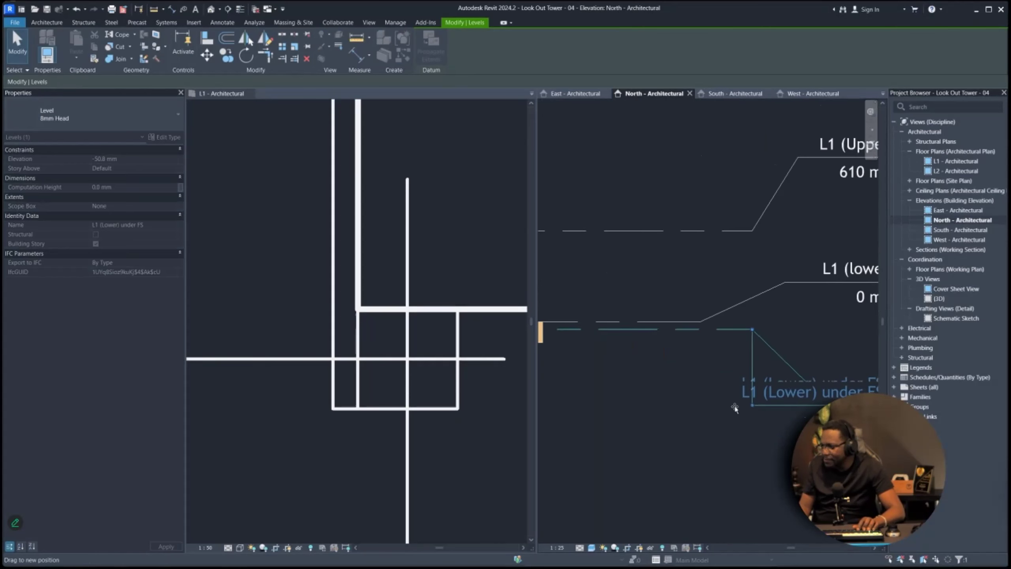
{"action": "left_click", "coordinate": [730, 464]}
- Select the 2x6 beam beside the grid 6 column and check its reference level, work plane and level offsets
{"action": "scroll", "coordinate": [759, 369], "scroll_direction": "down", "scroll_amount": 3}
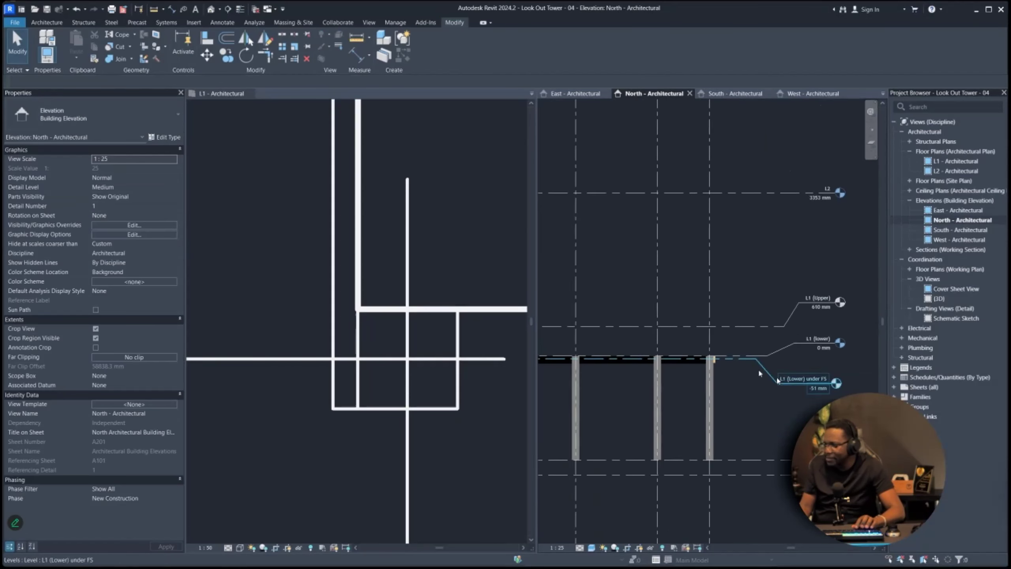
{"action": "scroll", "coordinate": [646, 329], "scroll_direction": "up", "scroll_amount": 5}
{"action": "scroll", "coordinate": [688, 370], "scroll_direction": "up", "scroll_amount": 3}
{"action": "left_click", "coordinate": [680, 371]}
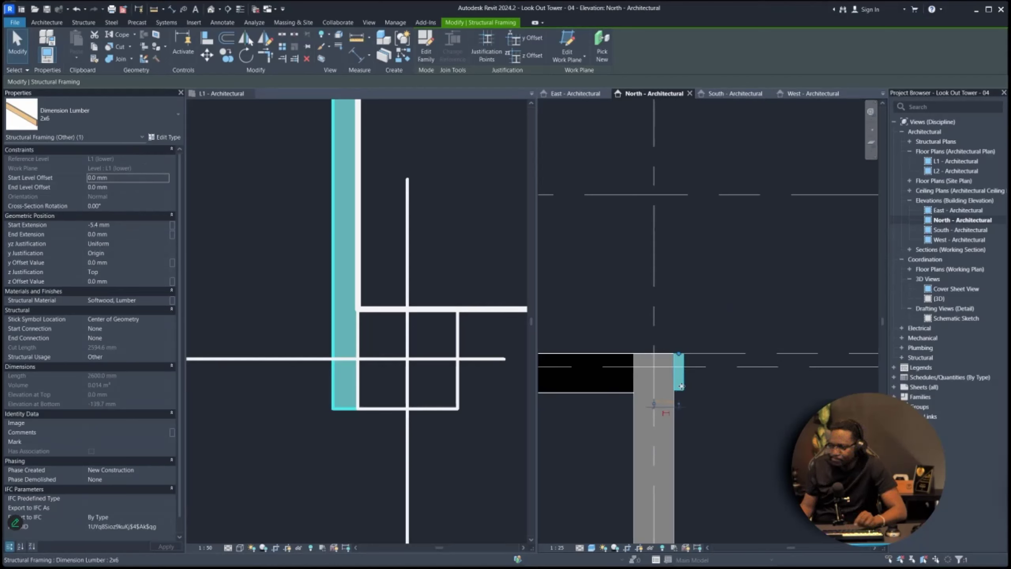
{"action": "left_click", "coordinate": [708, 392]}
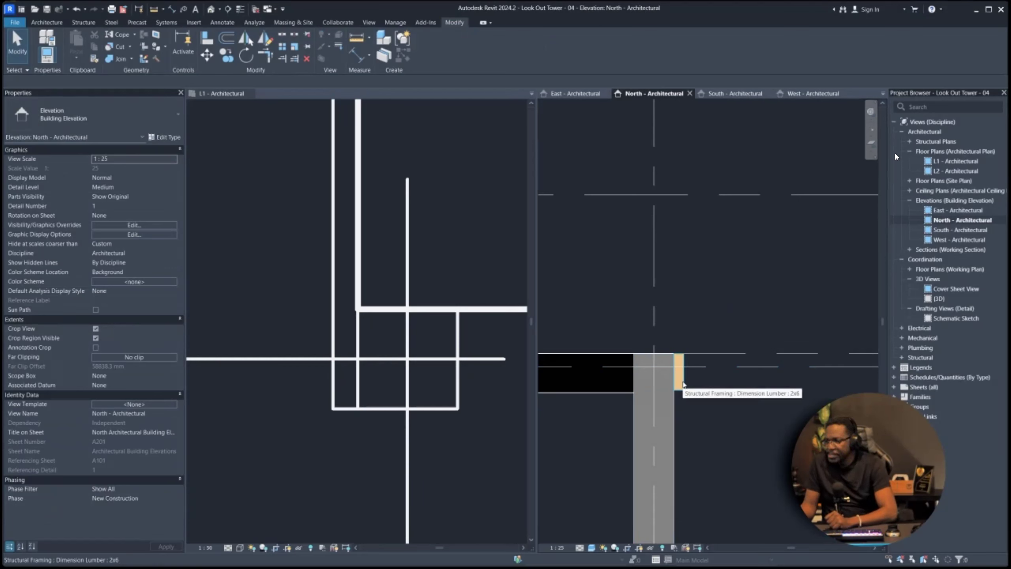
{"action": "left_click", "coordinate": [680, 385]}
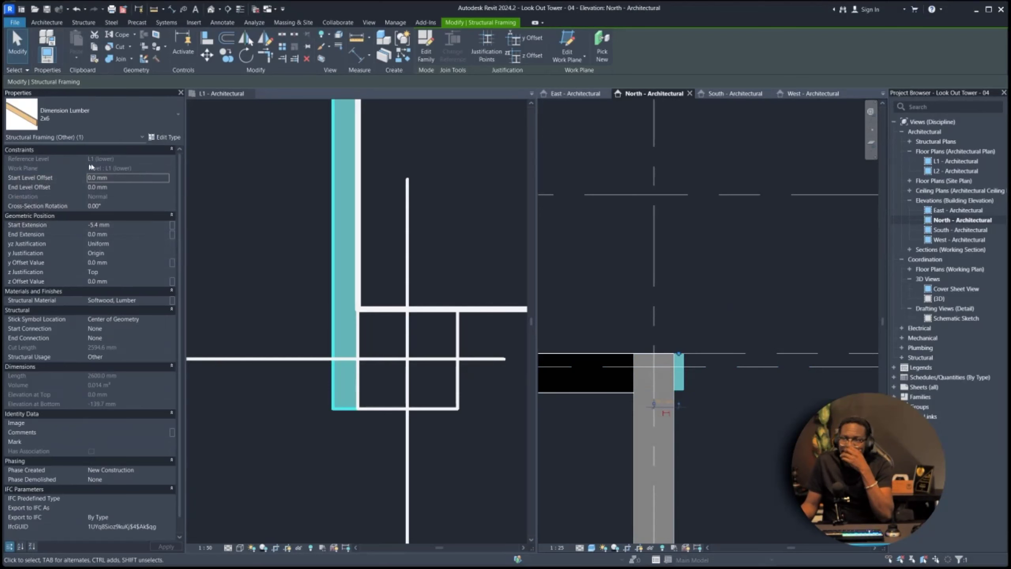
{"action": "left_click", "coordinate": [234, 240]}
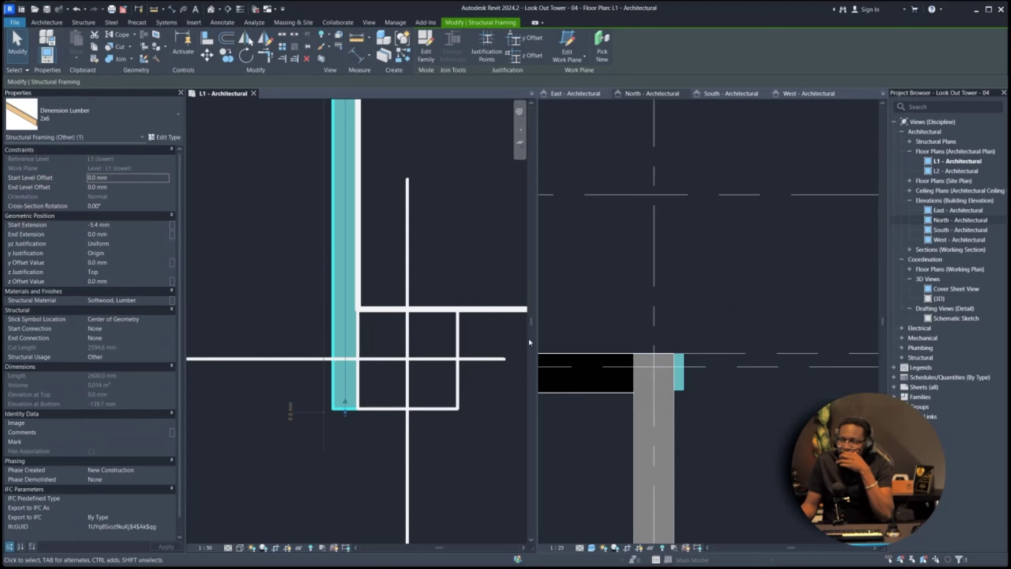
- Examine how the 2x6 lumber member sits against the slab and column in the L1 plan and north elevation
{"action": "left_click", "coordinate": [495, 312]}
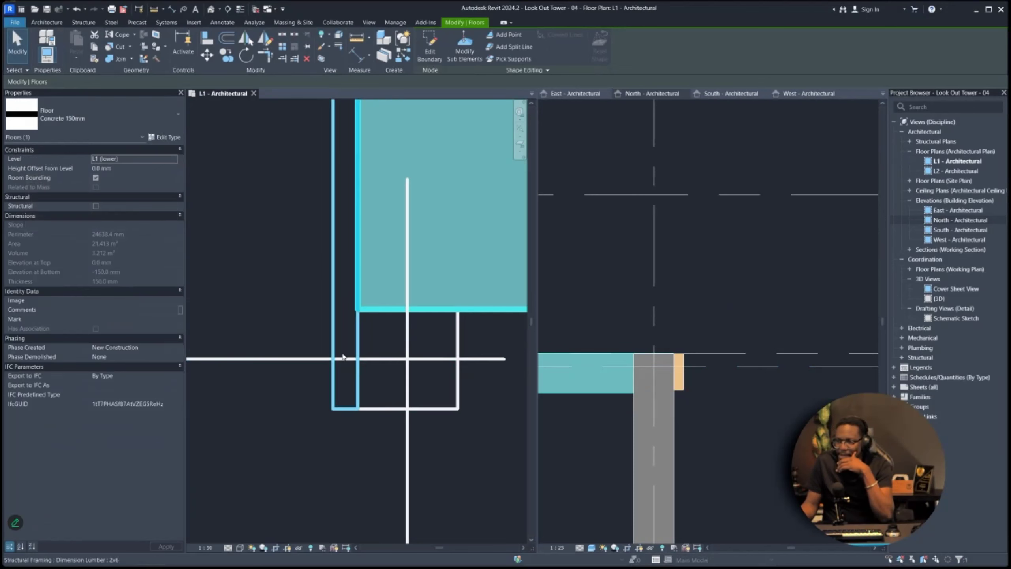
{"action": "left_click", "coordinate": [335, 275]}
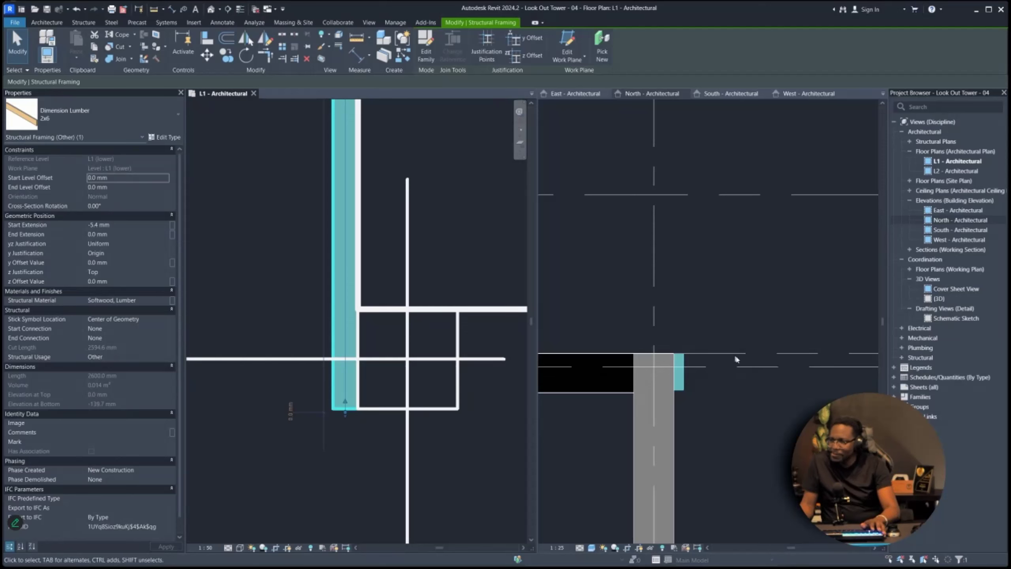
{"action": "scroll", "coordinate": [674, 404], "scroll_direction": "up", "scroll_amount": 5}
{"action": "left_click", "coordinate": [686, 398]}
{"action": "scroll", "coordinate": [744, 379], "scroll_direction": "down", "scroll_amount": 2}
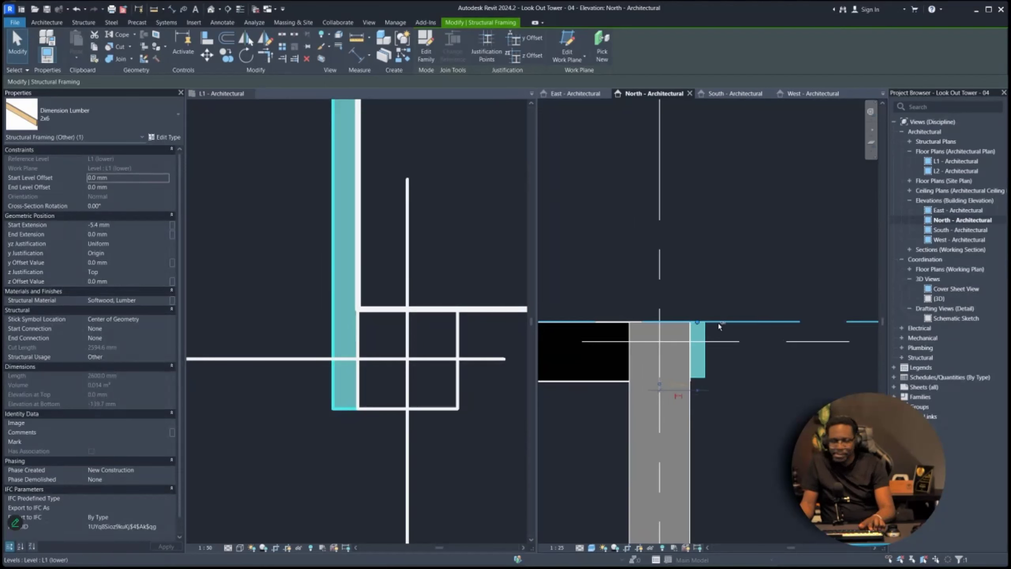
{"action": "mouse_move", "coordinate": [705, 310]}
{"action": "left_mouse_down"}
{"action": "mouse_move", "coordinate": [659, 340]}
{"action": "mouse_move", "coordinate": [701, 313]}
{"action": "mouse_move", "coordinate": [747, 331]}
{"action": "mouse_move", "coordinate": [748, 341]}
{"action": "mouse_move", "coordinate": [755, 324]}
{"action": "left_mouse_up"}
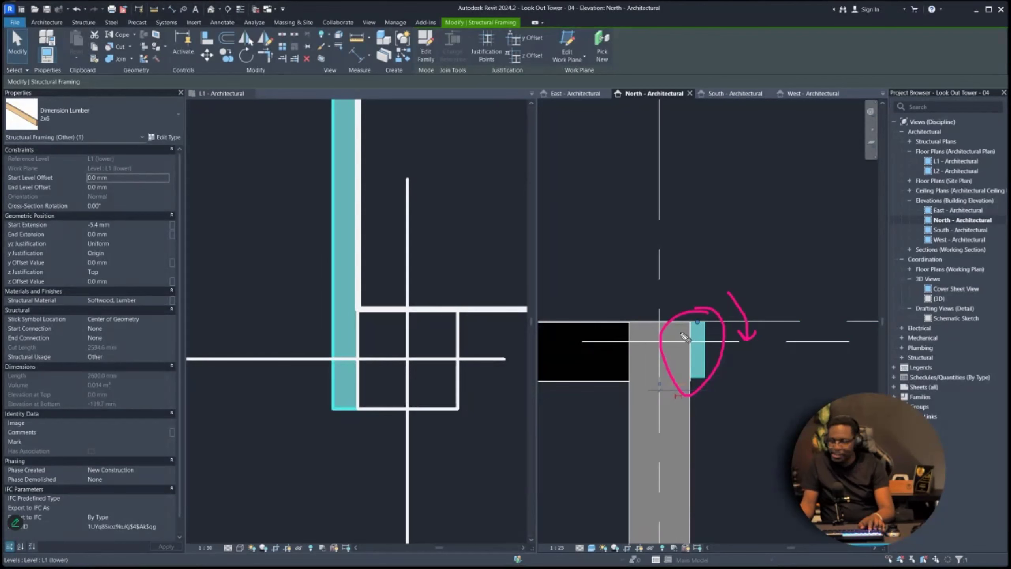
{"action": "key", "text": "Escape"}
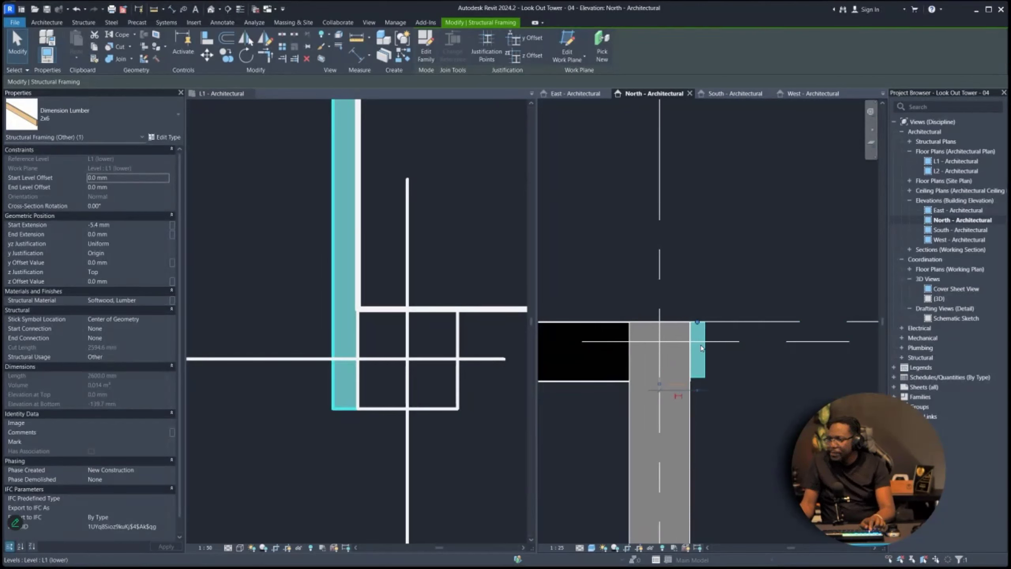
- Change the 2x6 lumber member's work plane to Level : L1 (Lower) under FS
{"action": "left_click", "coordinate": [722, 304]}
{"action": "left_click", "coordinate": [704, 367]}
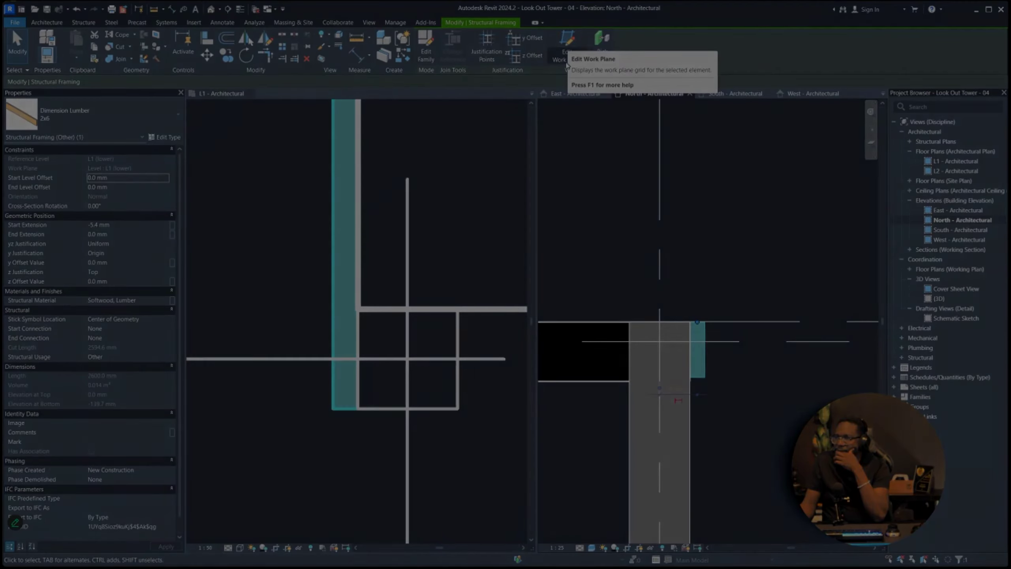
{"action": "left_click", "coordinate": [567, 63]}
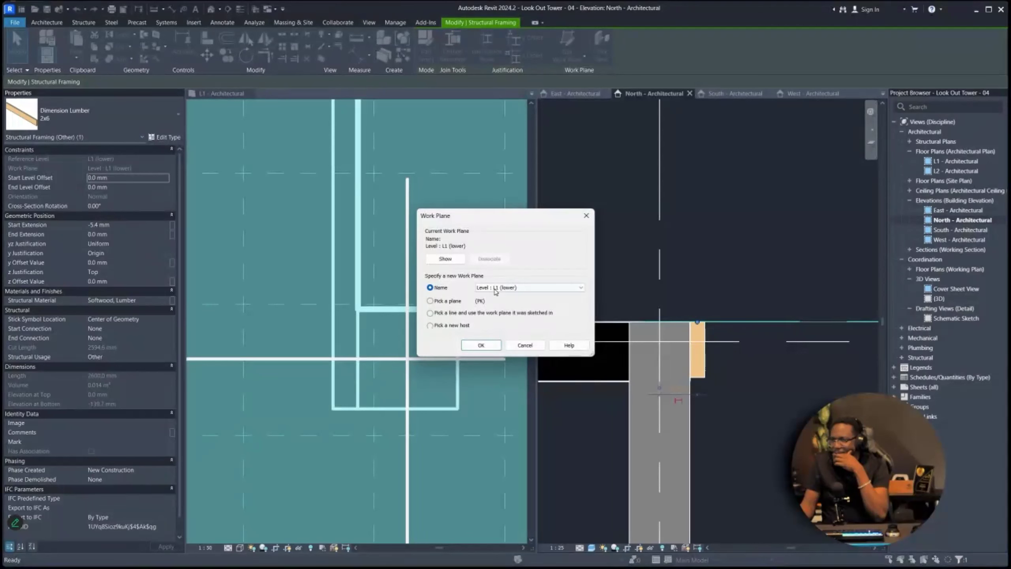
{"action": "left_click", "coordinate": [518, 288]}
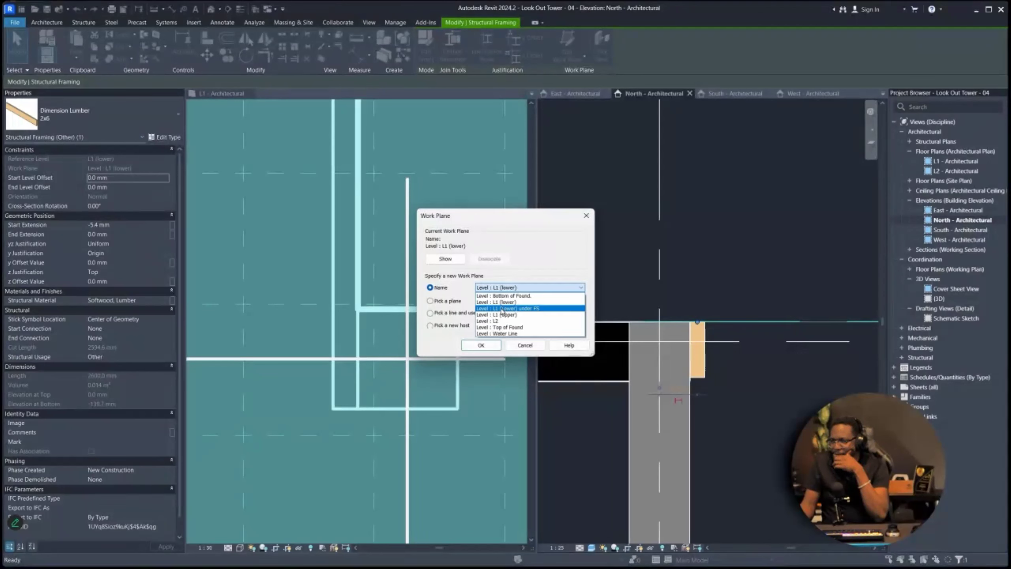
{"action": "left_click", "coordinate": [530, 309]}
{"action": "left_click", "coordinate": [487, 347]}
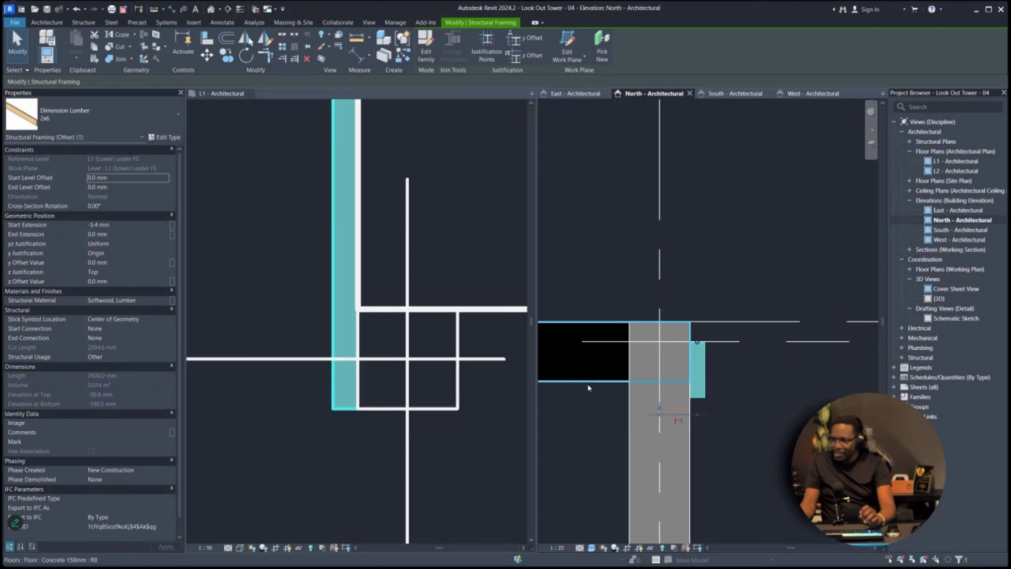
- Review the concrete floor's type properties and the available floor types without changing anything
{"action": "left_click", "coordinate": [587, 381]}
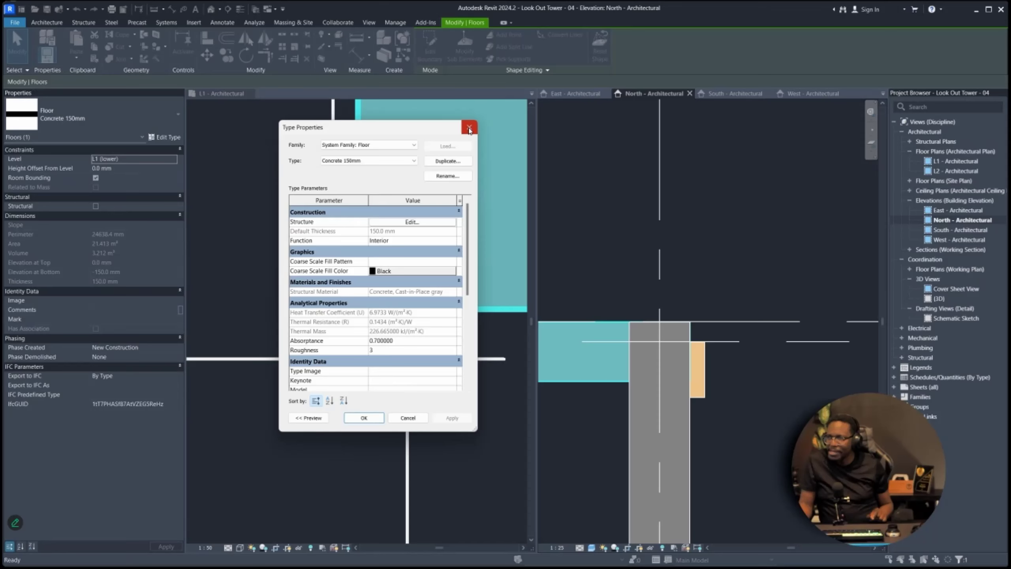
{"action": "left_click", "coordinate": [469, 127]}
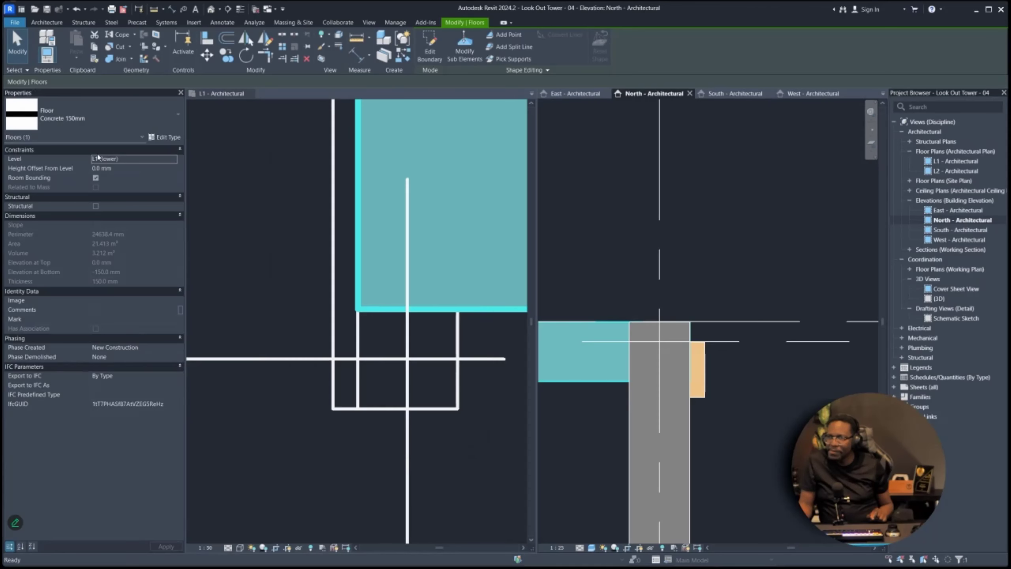
{"action": "left_click", "coordinate": [82, 118]}
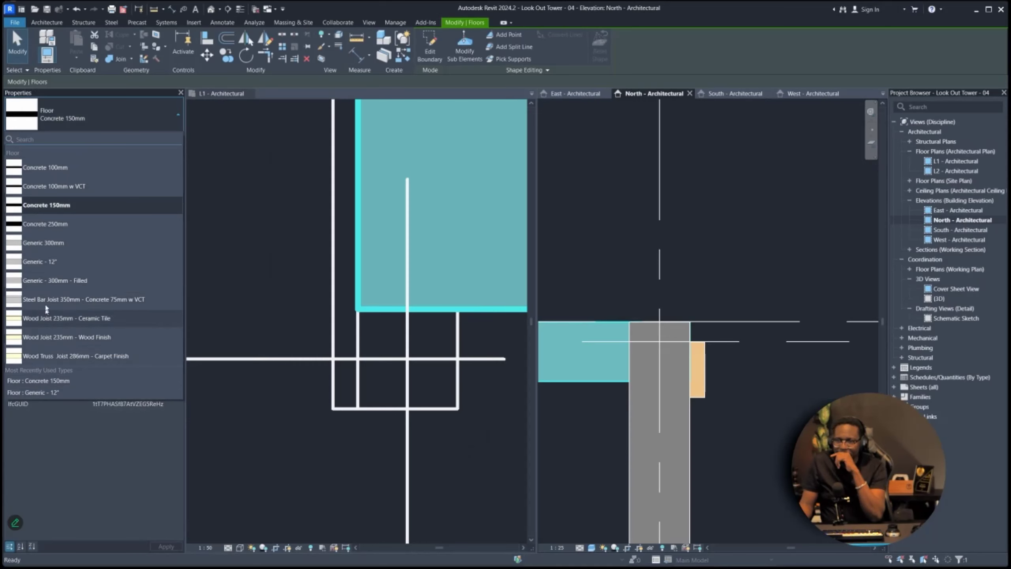
{"action": "left_click", "coordinate": [164, 112]}
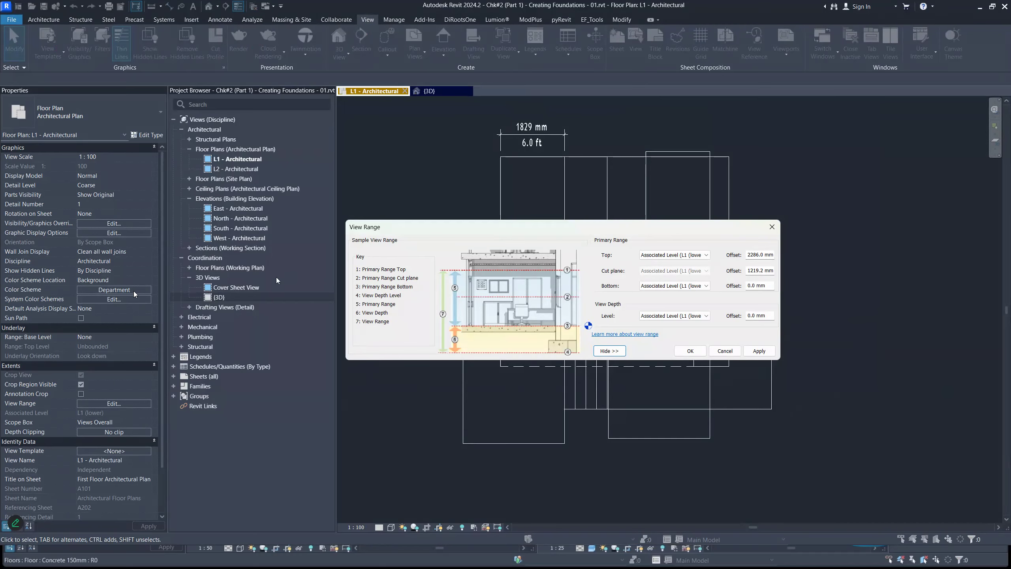
- Dismiss the View Range settings of the foundations project's L1 plan without changes
{"action": "left_click", "coordinate": [724, 350]}
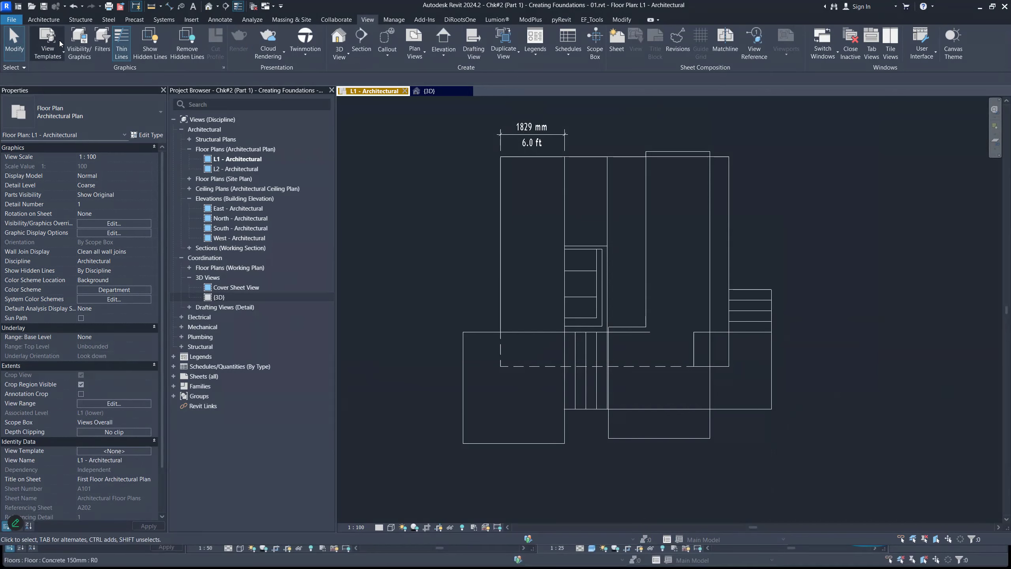
{"action": "left_click", "coordinate": [48, 23]}
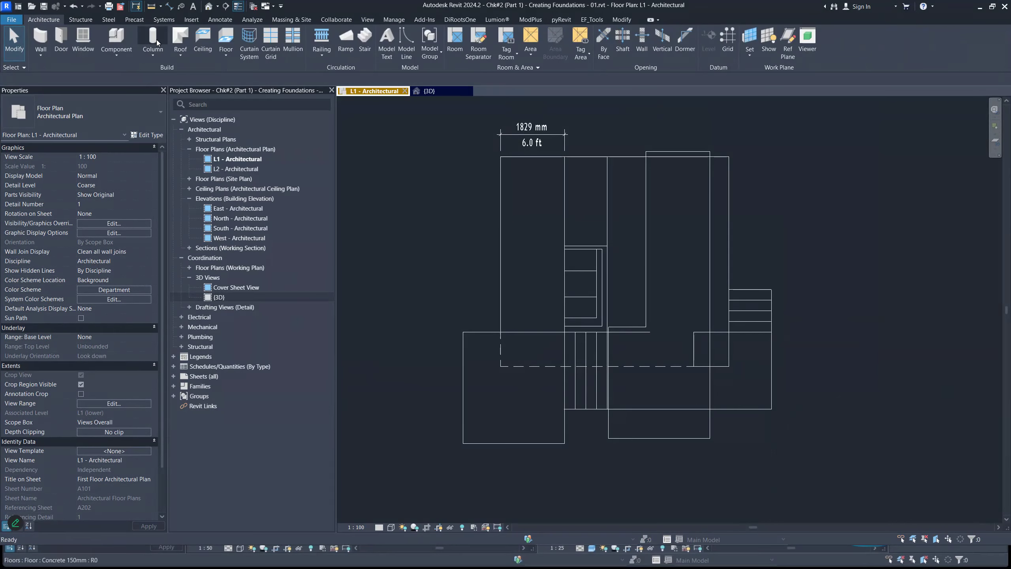
{"action": "left_click", "coordinate": [110, 45]}
{"action": "key", "text": "Escape"}
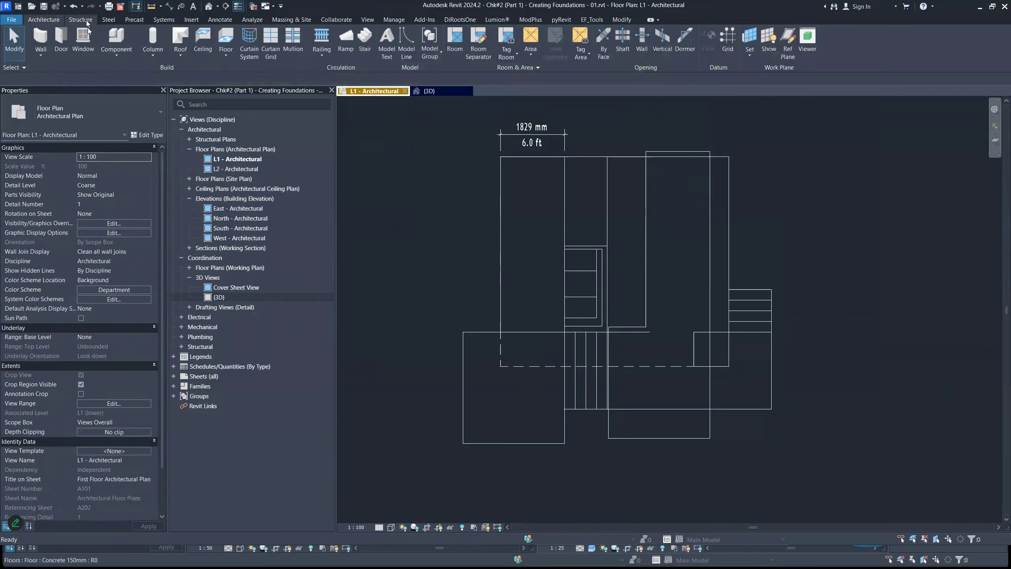
- Place a W1000X249 beam about 3900 mm long in open space beside the building on level L1 (lower)
{"action": "left_click", "coordinate": [80, 19]}
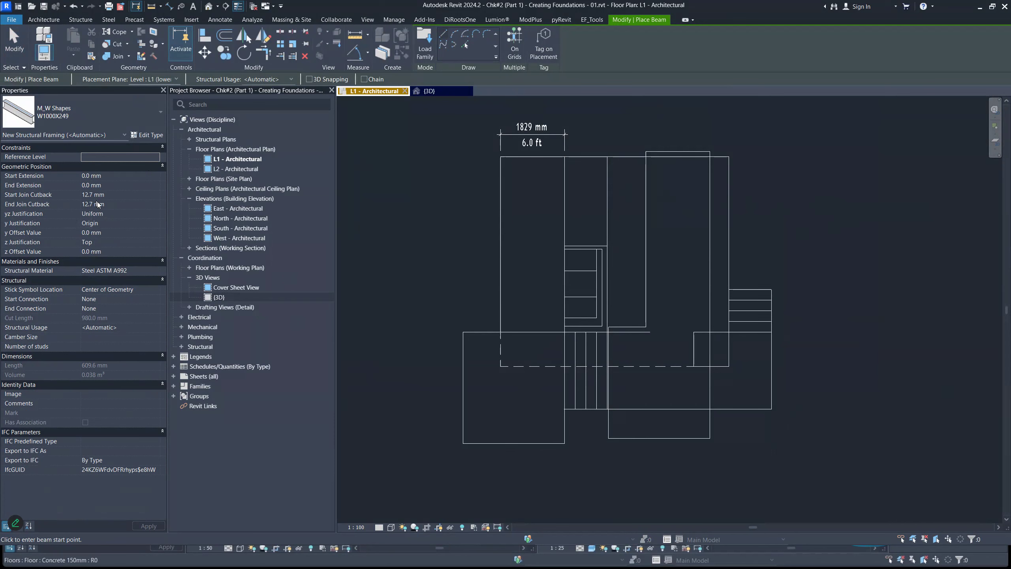
{"action": "left_click", "coordinate": [153, 156]}
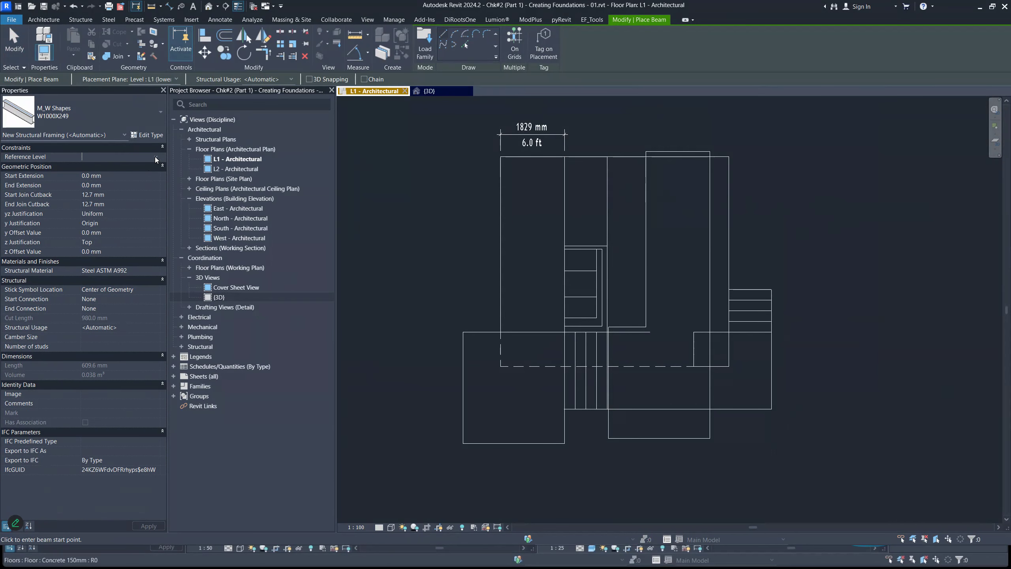
{"action": "left_click", "coordinate": [154, 157]}
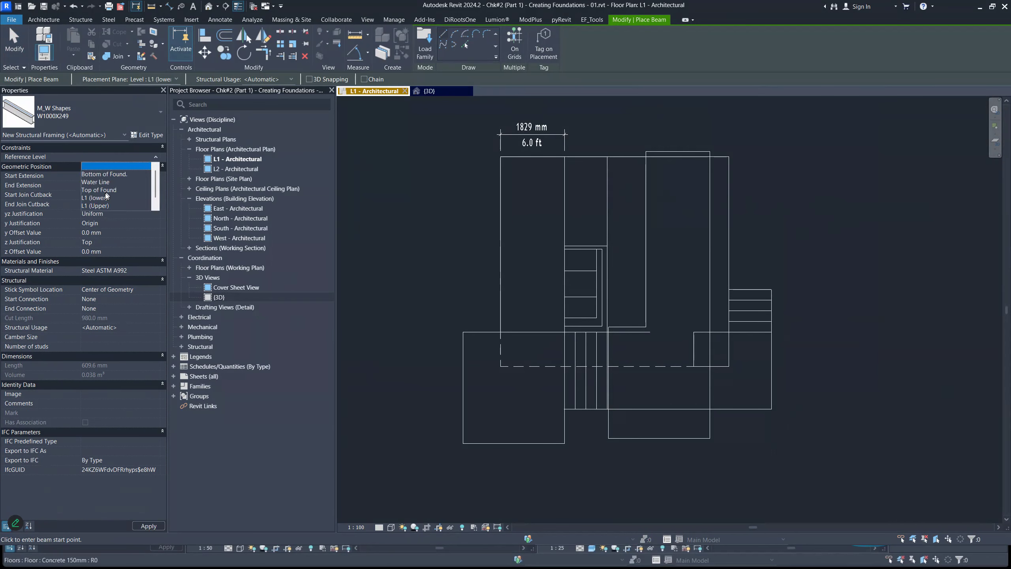
{"action": "left_click", "coordinate": [155, 159]}
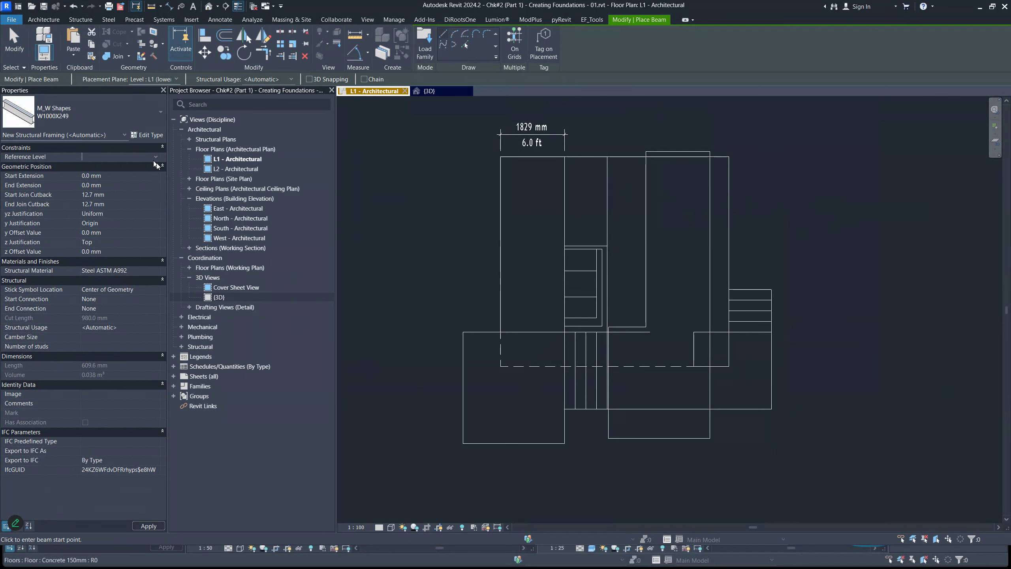
{"action": "left_click", "coordinate": [835, 179]}
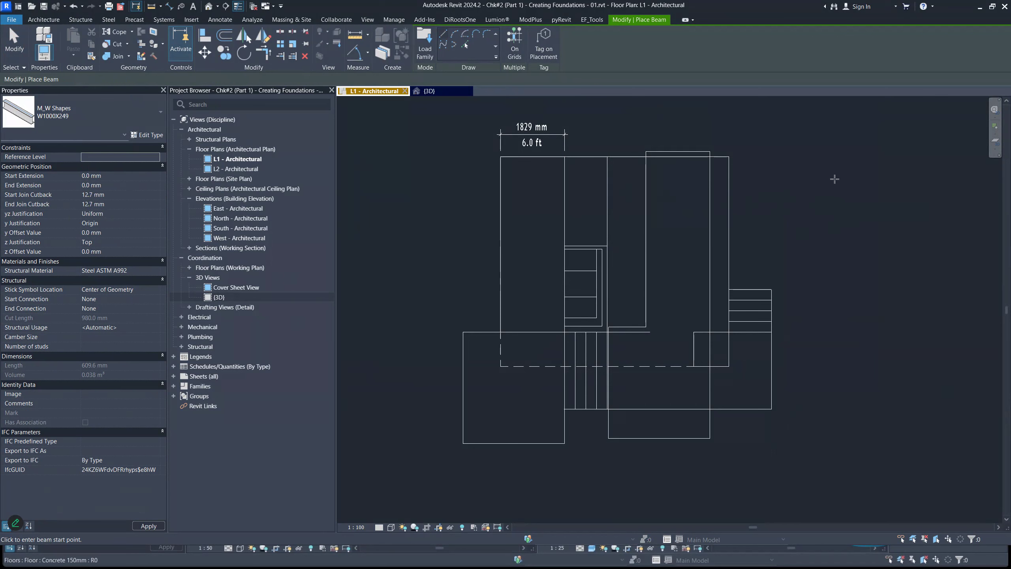
{"action": "left_click", "coordinate": [835, 288]}
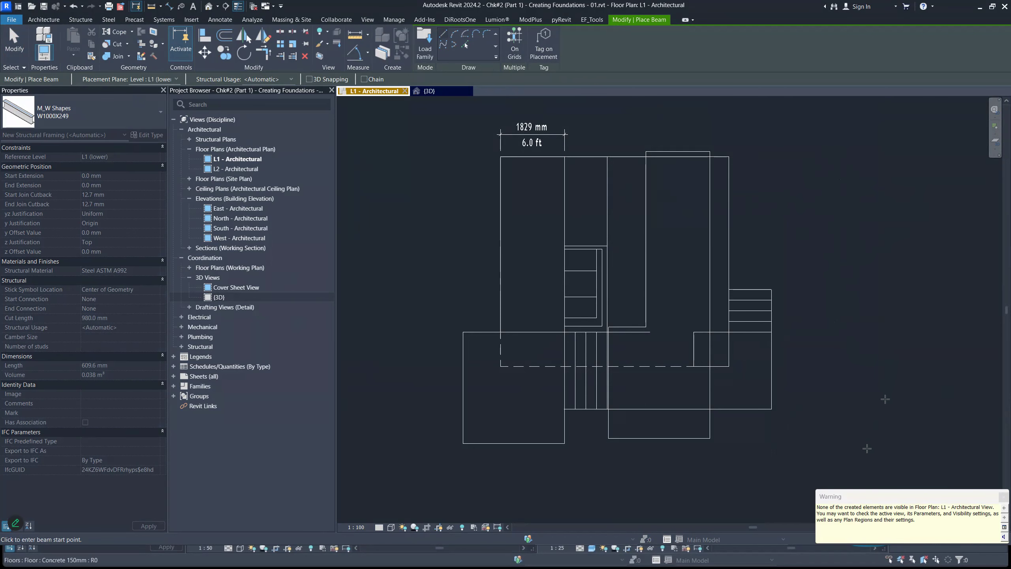
{"action": "key", "text": "Escape"}
{"action": "key", "text": "Escape"}
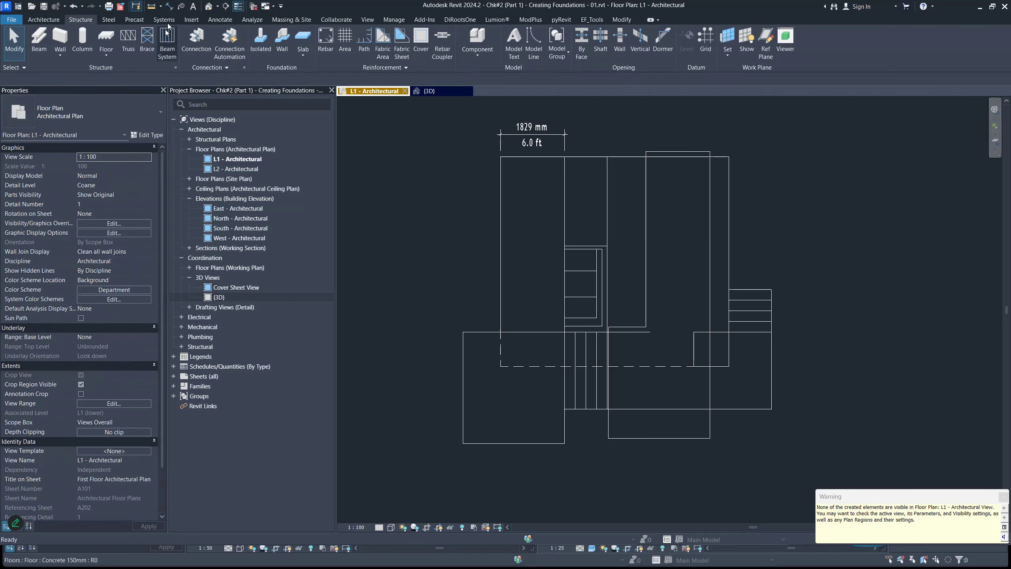
- In the 3D view, move the W1000X249 beam's work plane to Level : L1 (Upper)
{"action": "left_click", "coordinate": [208, 6]}
{"action": "scroll", "coordinate": [649, 303], "scroll_direction": "down", "scroll_amount": 2}
{"action": "scroll", "coordinate": [701, 334], "scroll_direction": "up", "scroll_amount": 4}
{"action": "left_click", "coordinate": [701, 334]}
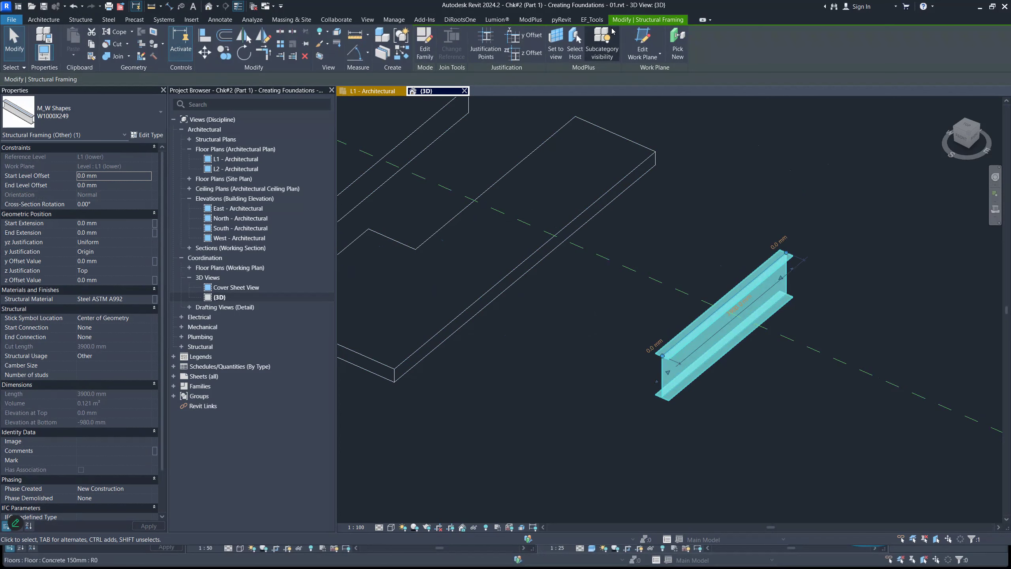
{"action": "left_click", "coordinate": [644, 51]}
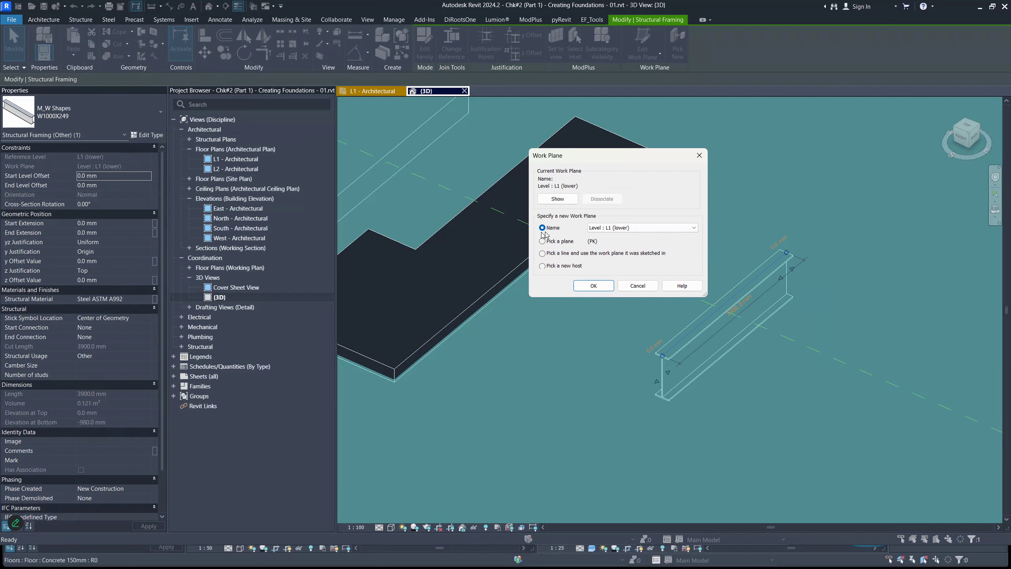
{"action": "left_click", "coordinate": [622, 229]}
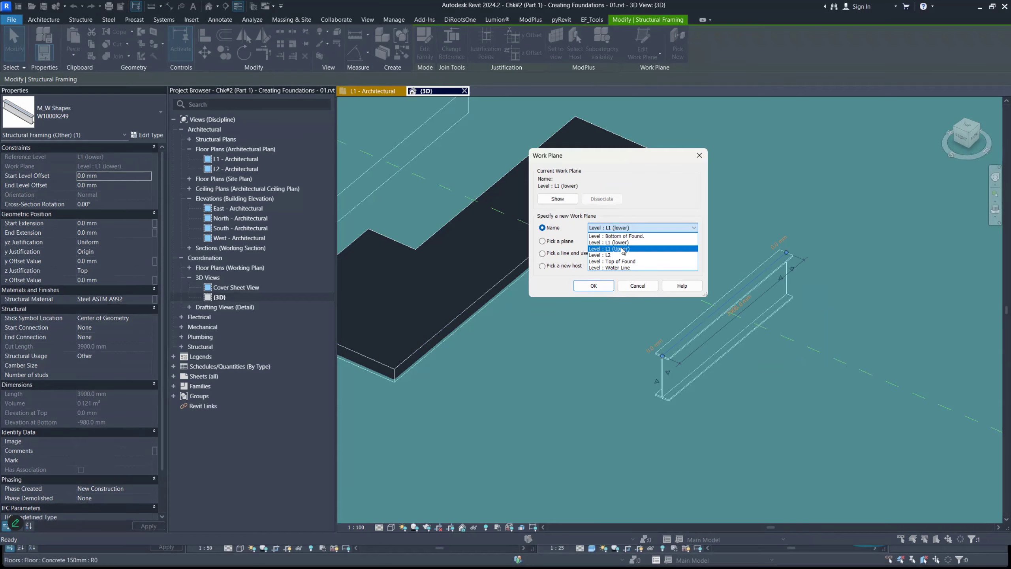
{"action": "left_click", "coordinate": [623, 249]}
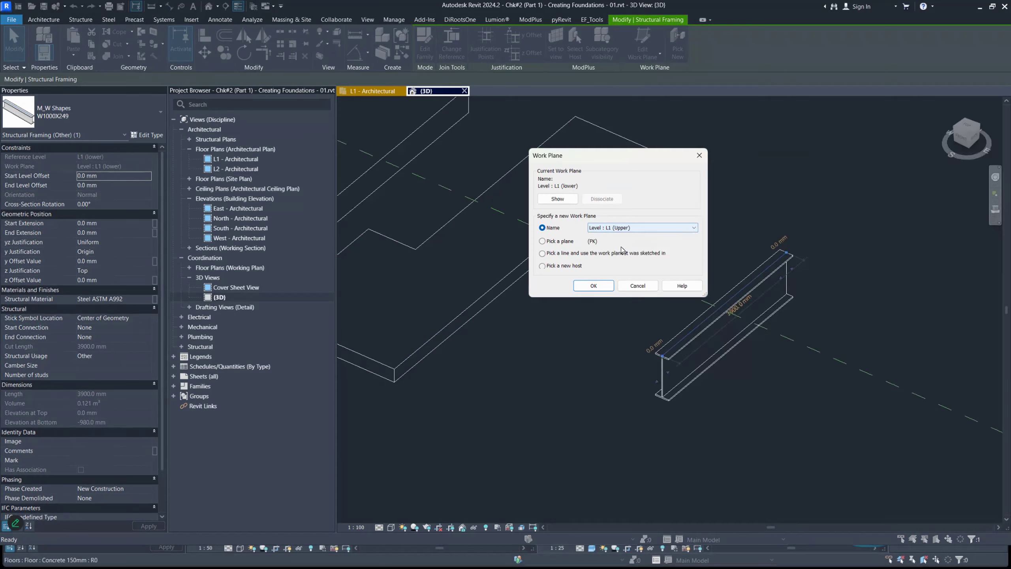
{"action": "left_click", "coordinate": [595, 286]}
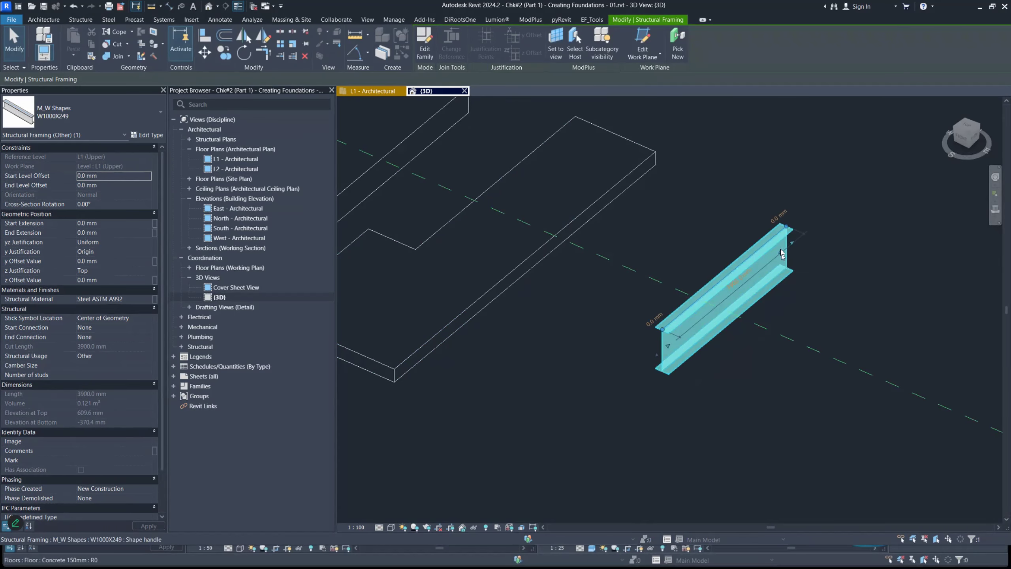
- Compare the level constraints of the Generic - 12" floor with those of the beam
{"action": "left_click", "coordinate": [733, 203]}
{"action": "left_click", "coordinate": [758, 262]}
{"action": "left_click", "coordinate": [631, 183]}
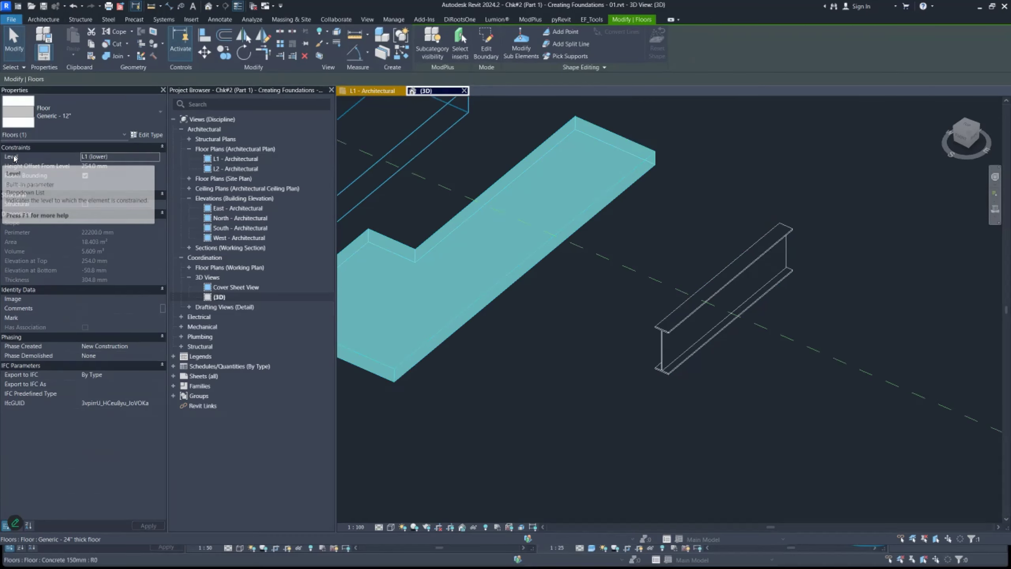
{"action": "left_click", "coordinate": [741, 266]}
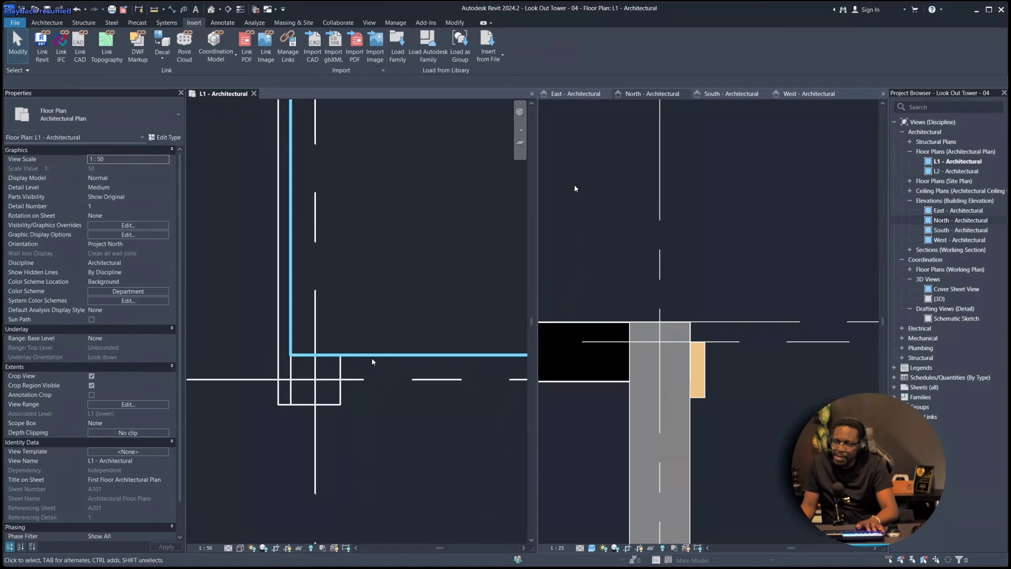
- In the Look Out Tower project, change the L1 floor's type to Wood Joist 235mm - Wood Finish
{"action": "left_click", "coordinate": [374, 357]}
{"action": "left_click", "coordinate": [147, 115]}
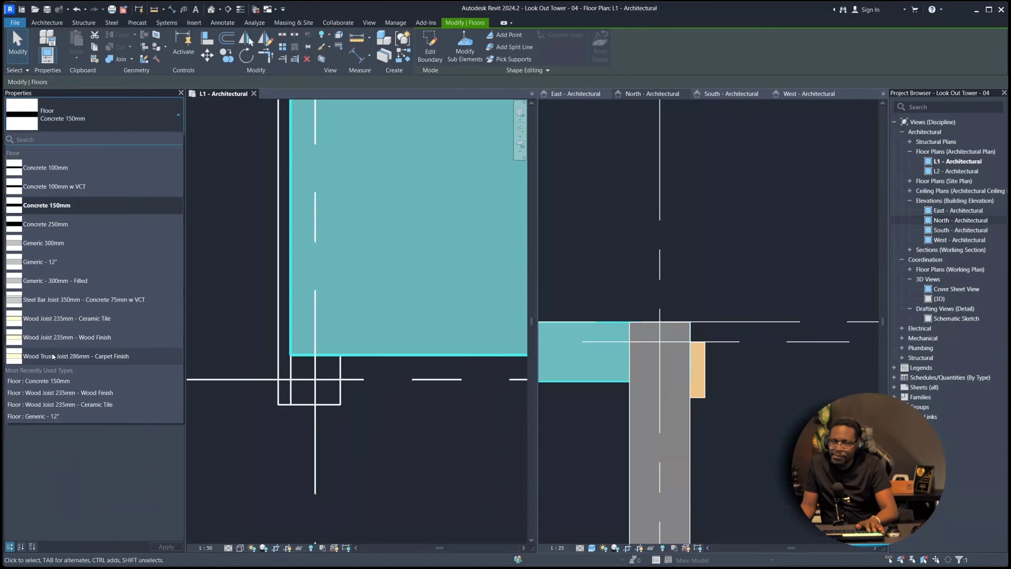
{"action": "left_click", "coordinate": [24, 339]}
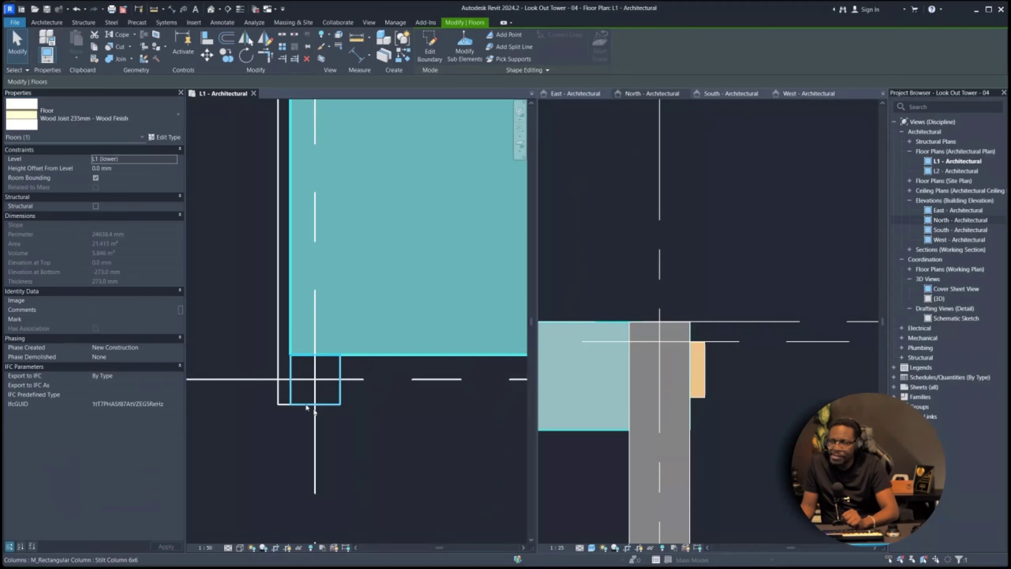
{"action": "left_click", "coordinate": [391, 373]}
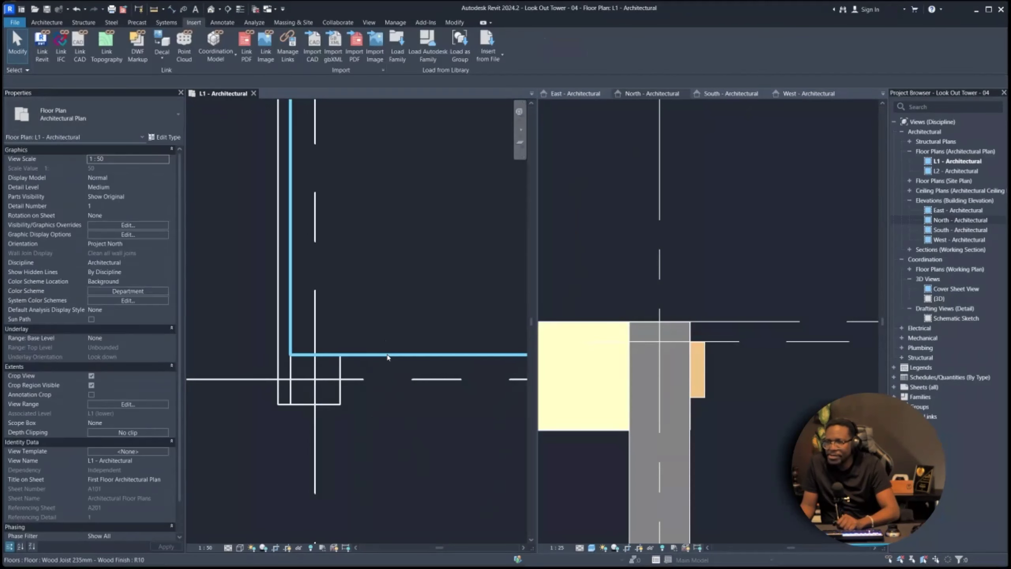
- Duplicate the L1 floor's Wood Joist 235mm - Wood Finish type under the name Floor Finish 2"
{"action": "scroll", "coordinate": [388, 358], "scroll_direction": "down", "scroll_amount": 3}
{"action": "scroll", "coordinate": [373, 339], "scroll_direction": "up", "scroll_amount": 2}
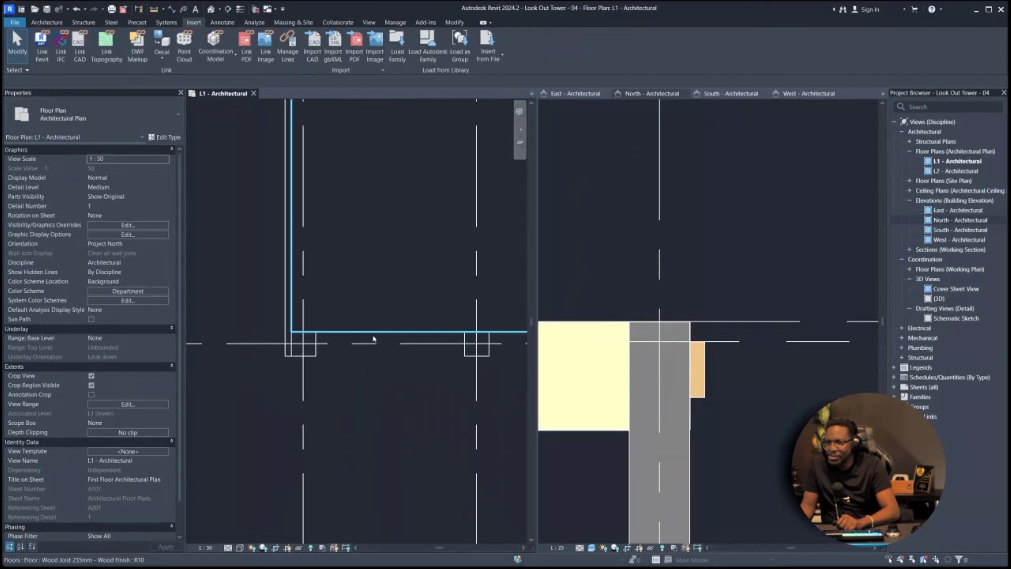
{"action": "scroll", "coordinate": [373, 339], "scroll_direction": "up", "scroll_amount": 1}
{"action": "left_click", "coordinate": [348, 333]}
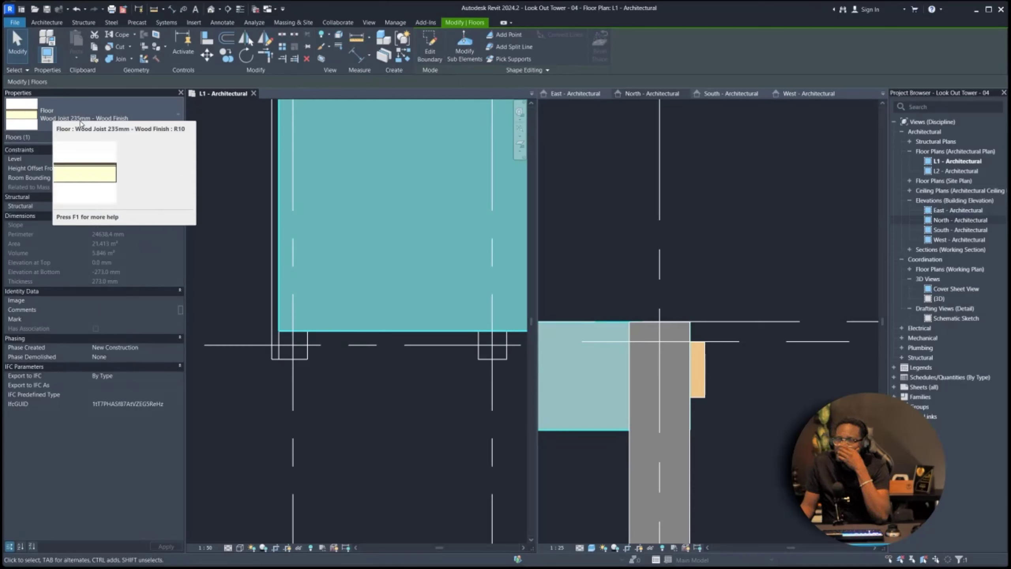
{"action": "left_click", "coordinate": [159, 139]}
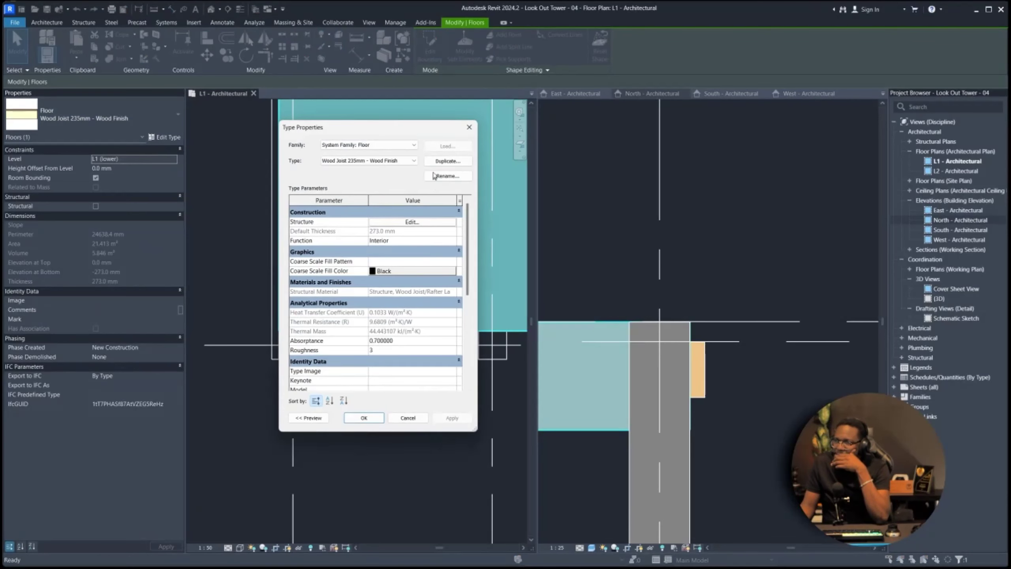
{"action": "left_click", "coordinate": [447, 161]}
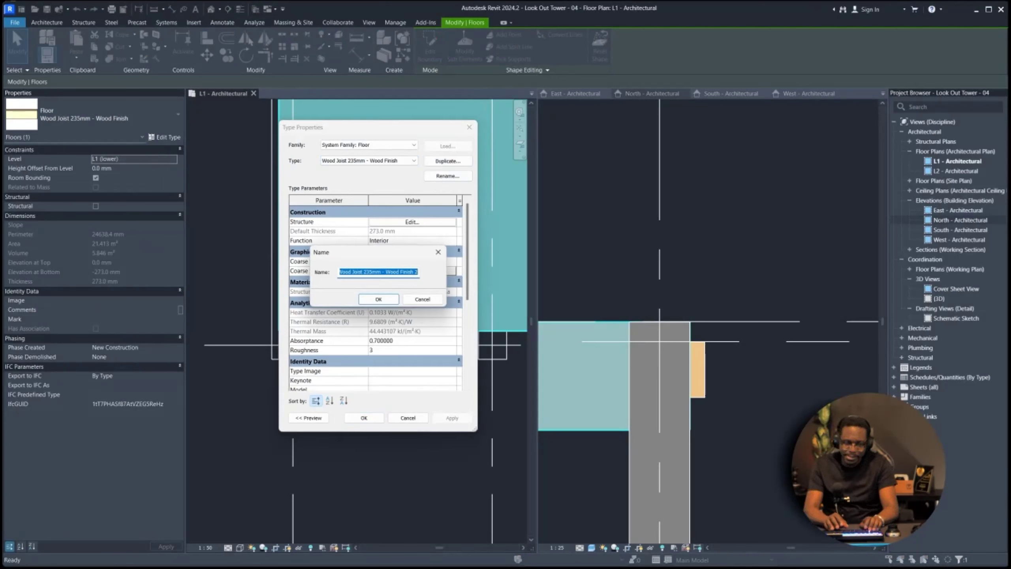
{"action": "type", "text": "Floor Finish 2\""}
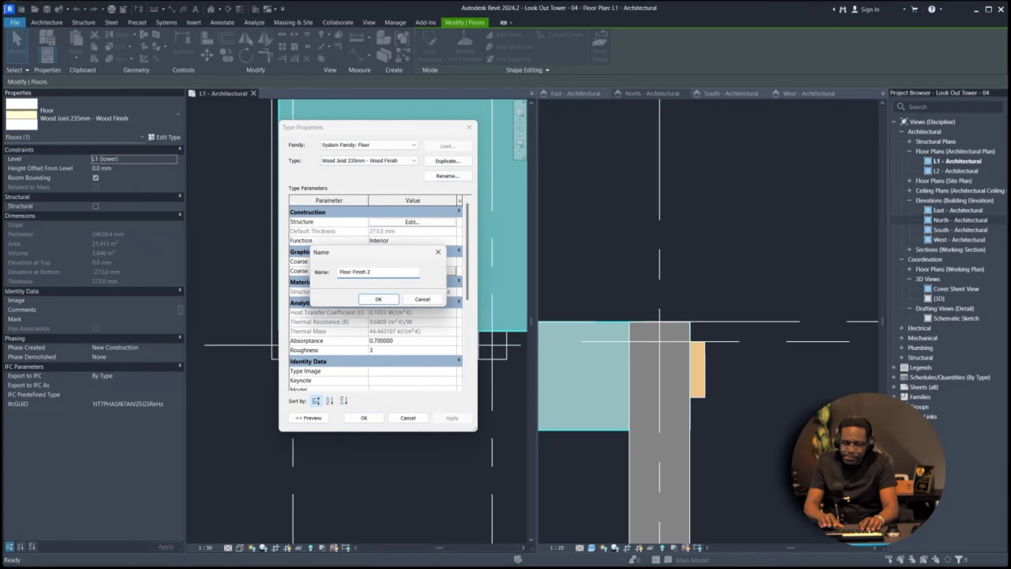
{"action": "key", "text": "Return"}
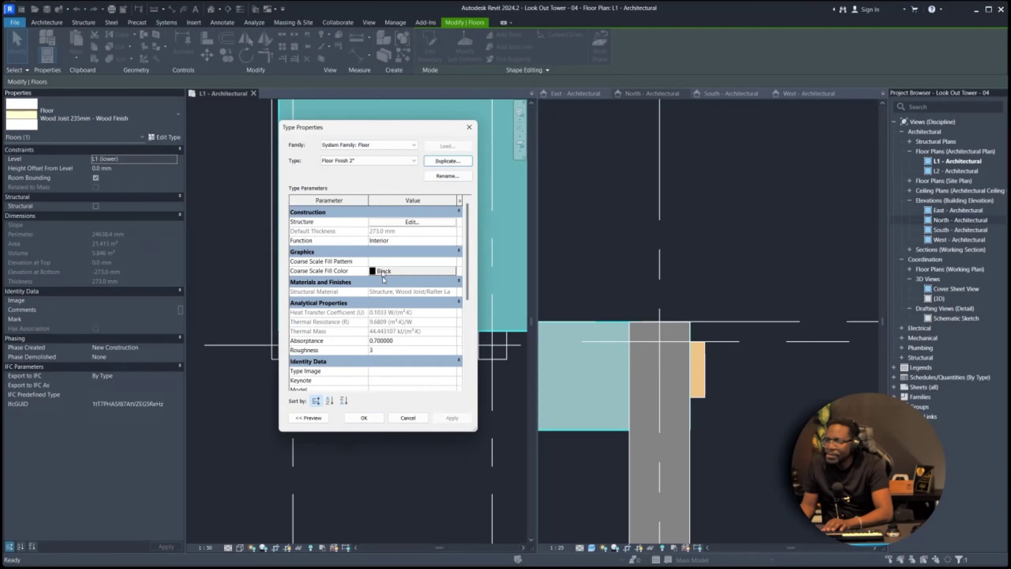
- Reduce the Floor Finish 2" assembly to a single oak flooring layer within the core and set its thickness to 2"
{"action": "left_click", "coordinate": [389, 223]}
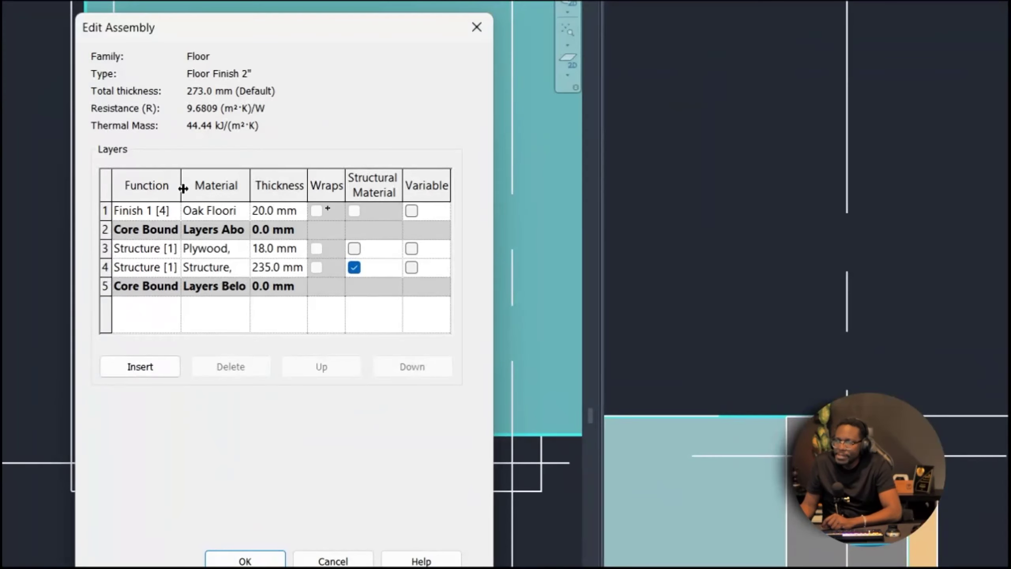
{"action": "left_click_drag", "start_coordinate": [182, 185], "coordinate": [205, 183]}
{"action": "left_click", "coordinate": [156, 210]}
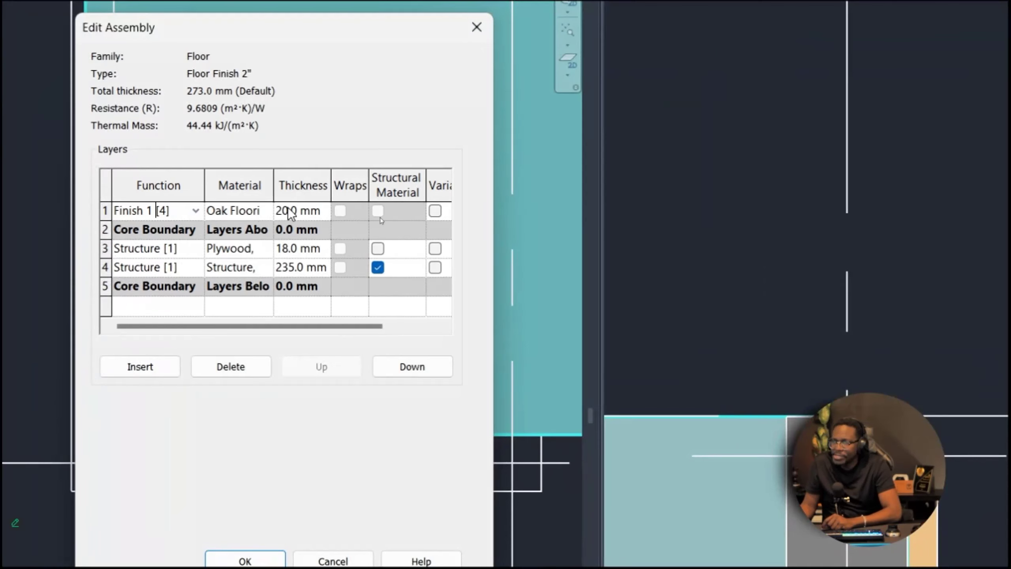
{"action": "left_click_drag", "start_coordinate": [273, 186], "coordinate": [333, 185]}
{"action": "left_click_drag", "start_coordinate": [202, 185], "coordinate": [278, 186]}
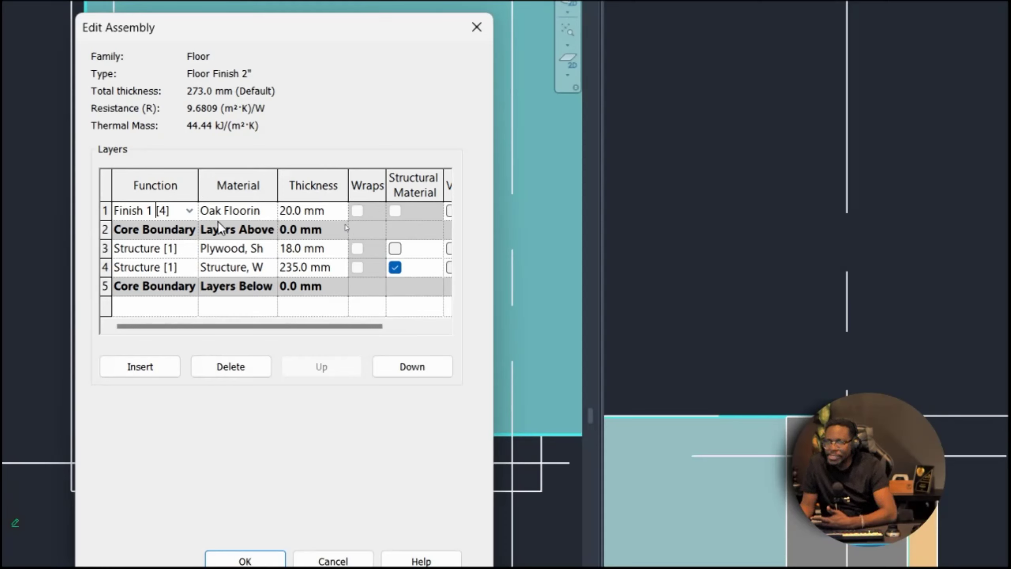
{"action": "left_click", "coordinate": [248, 211]}
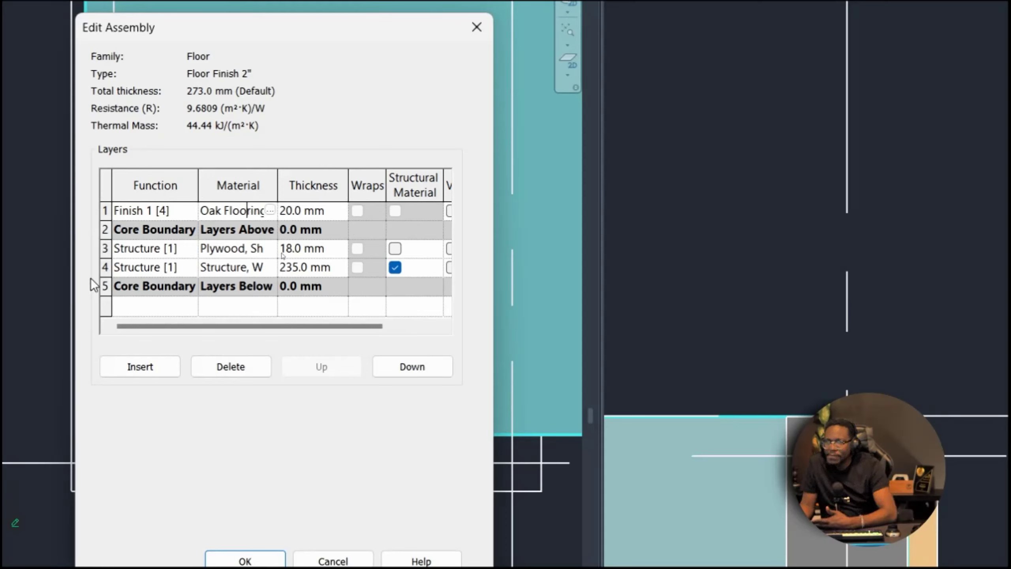
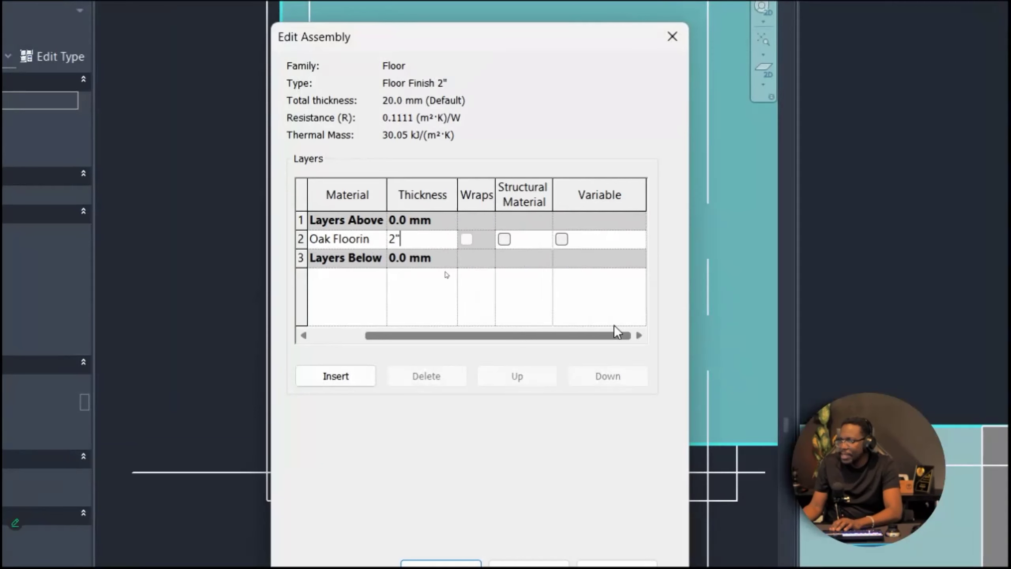
{"action": "left_click", "coordinate": [450, 565]}
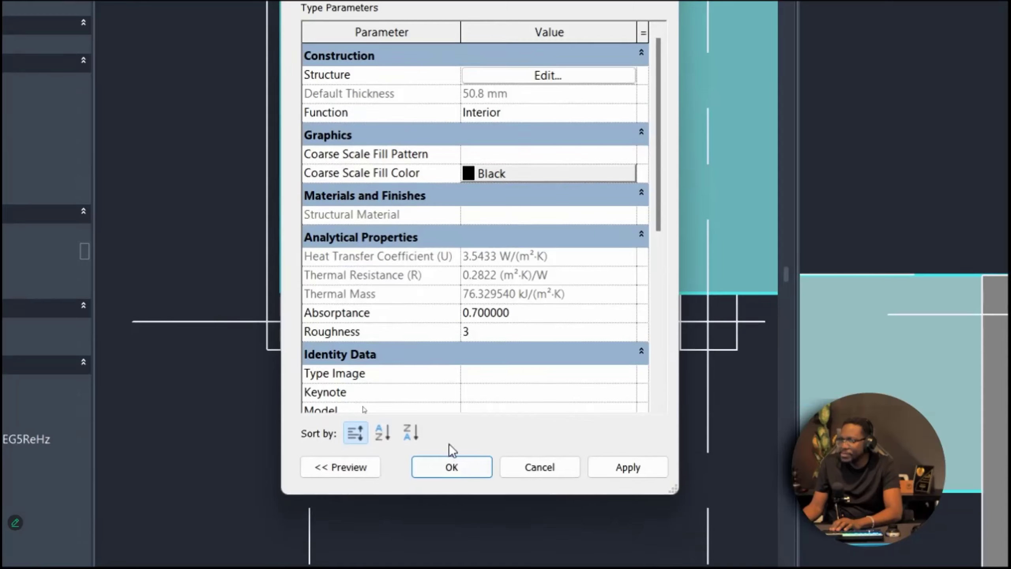
{"action": "left_click", "coordinate": [451, 562]}
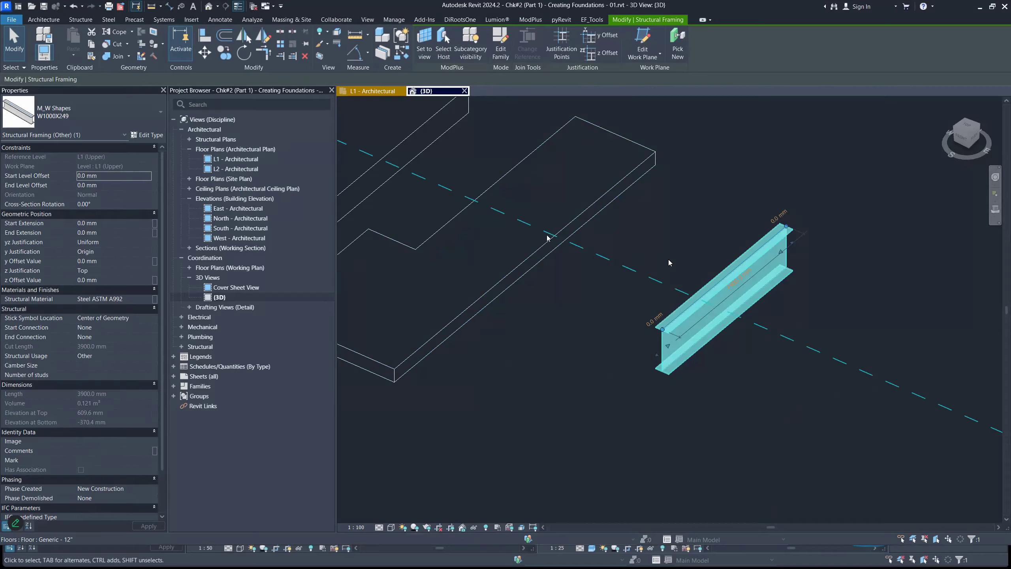
- In the Creating Foundations project, open the layer assembly of the Generic - 12" floor
{"action": "left_click", "coordinate": [539, 267]}
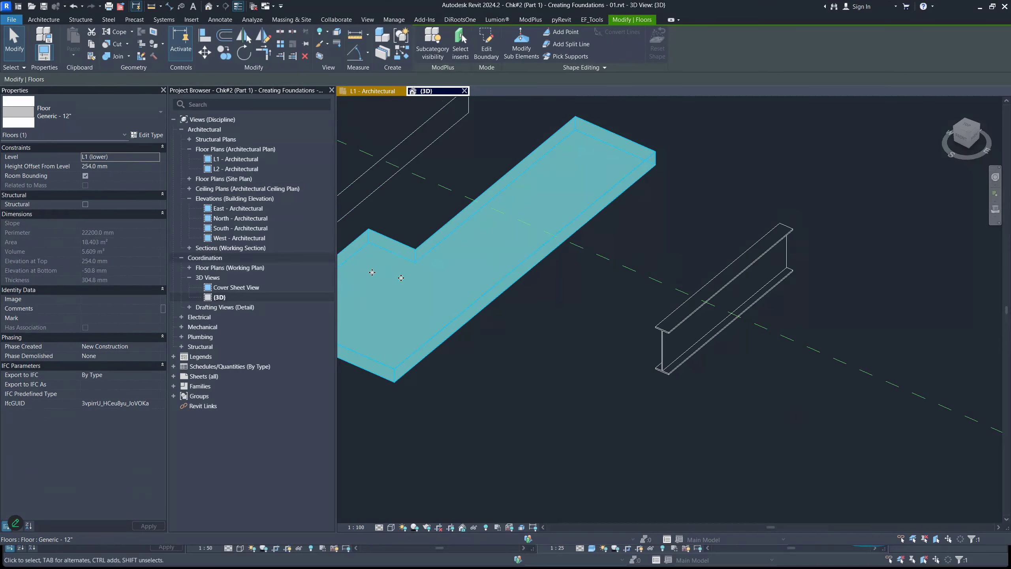
{"action": "middle_click_drag", "start_coordinate": [421, 244], "coordinate": [594, 266]}
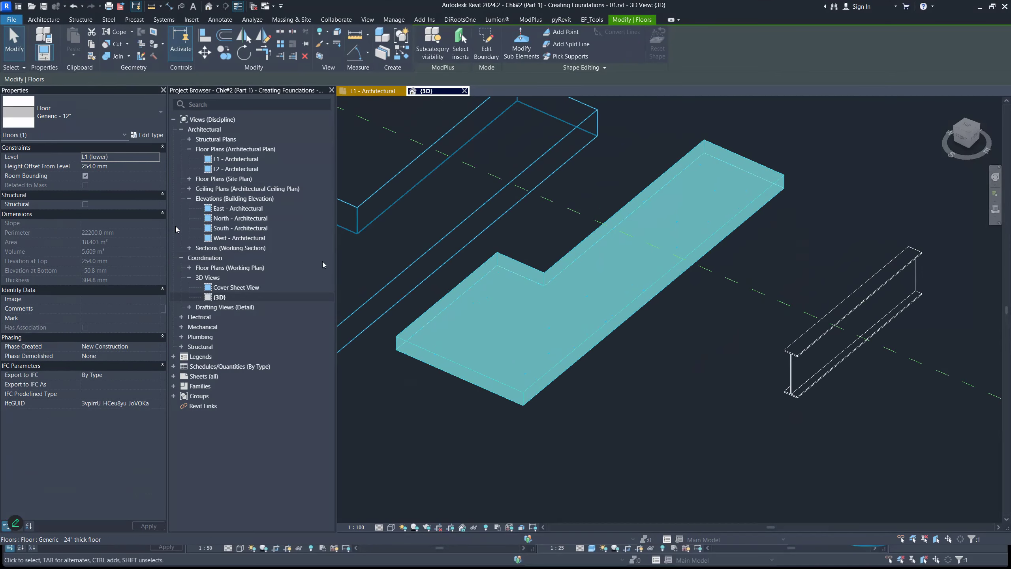
{"action": "left_click", "coordinate": [149, 135]}
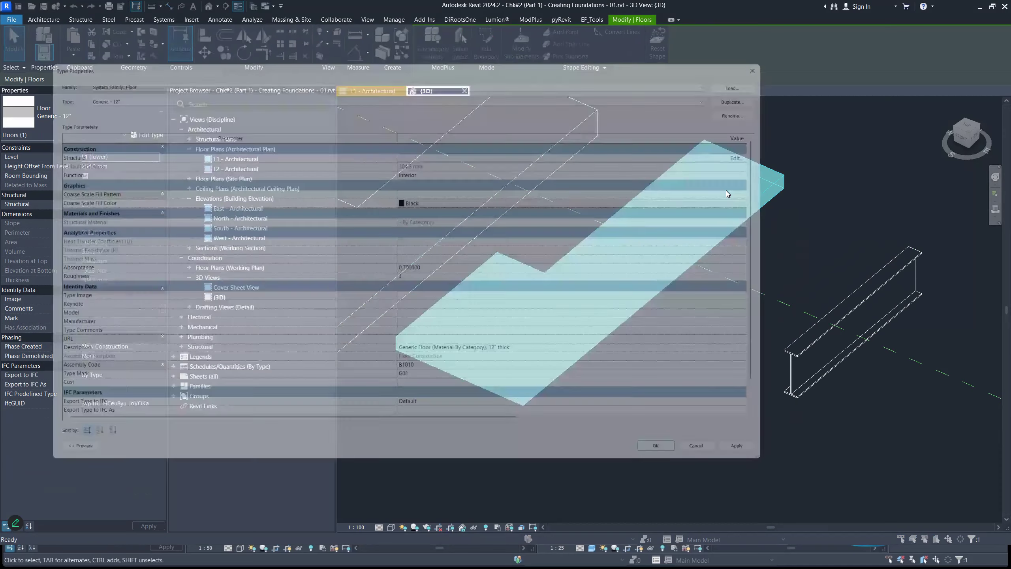
{"action": "left_click", "coordinate": [756, 148]}
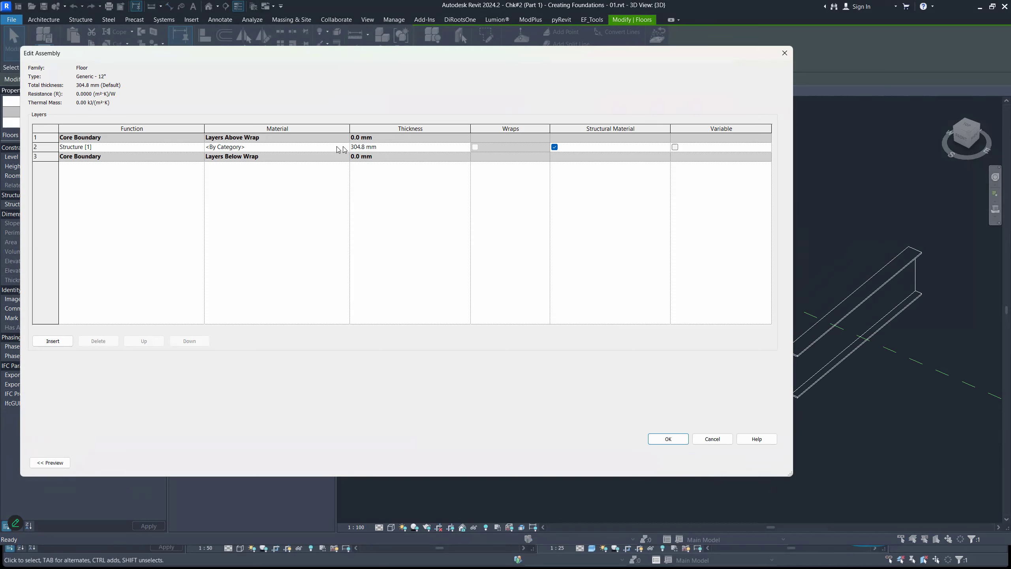
- Insert six extra structure layers above the floor's existing structure layer and move the uppermost one above the core boundary
{"action": "left_click", "coordinate": [101, 147]}
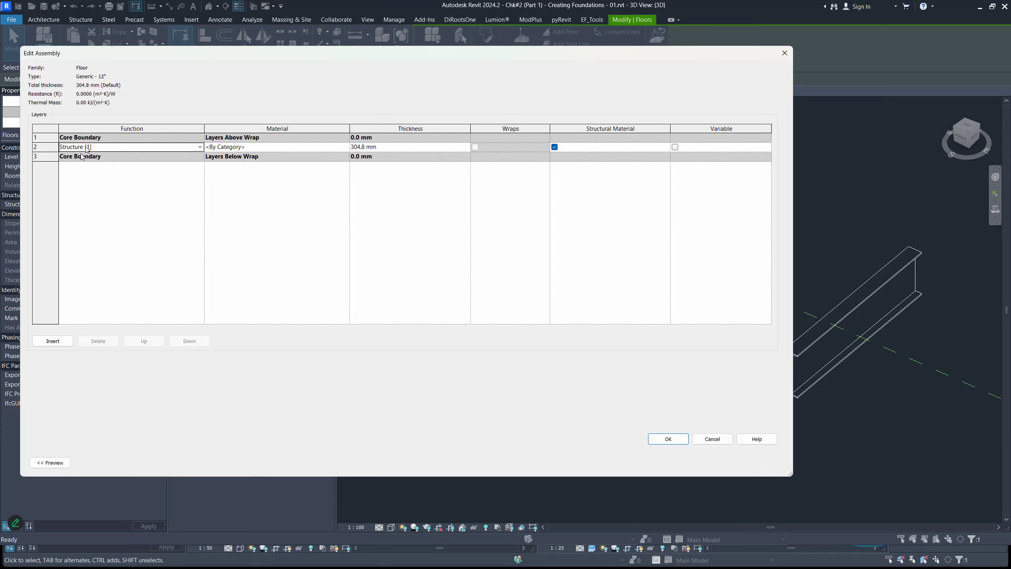
{"action": "left_click", "coordinate": [56, 341]}
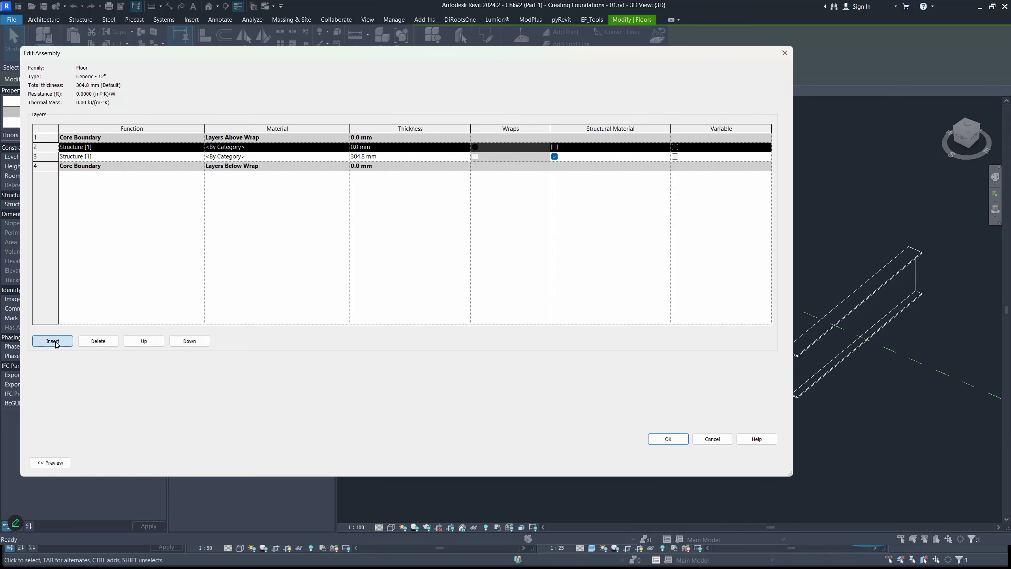
{"action": "left_click", "coordinate": [55, 341]}
{"action": "left_click", "coordinate": [55, 341]}
{"action": "left_click", "coordinate": [55, 342]}
{"action": "left_click", "coordinate": [56, 341]}
{"action": "left_click", "coordinate": [55, 342]}
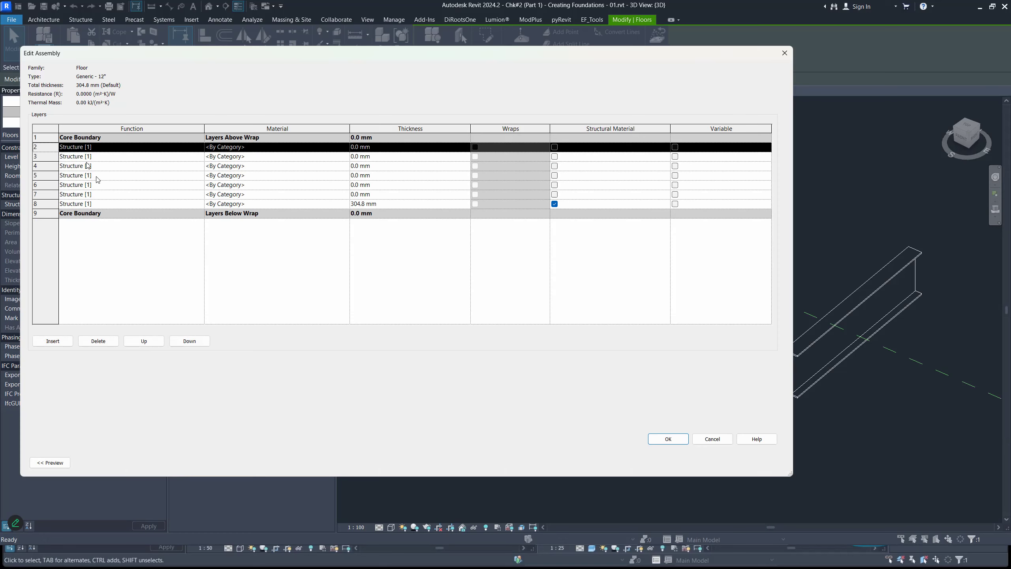
{"action": "left_click", "coordinate": [64, 150]}
{"action": "left_click", "coordinate": [145, 341]}
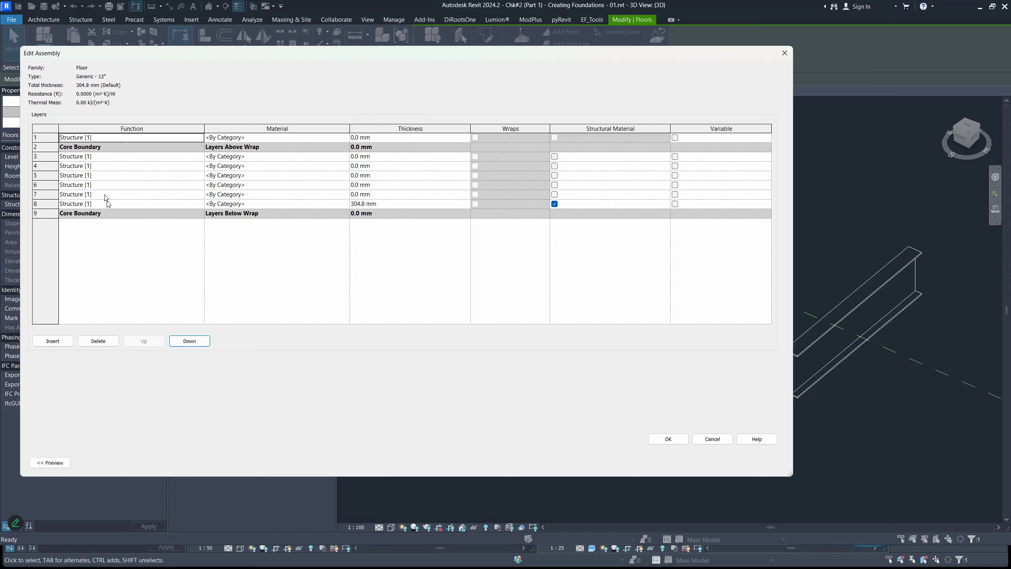
- Delete the six added layers from the Generic - 12" floor assembly, keeping only the original structure layer
{"action": "left_click", "coordinate": [99, 342]}
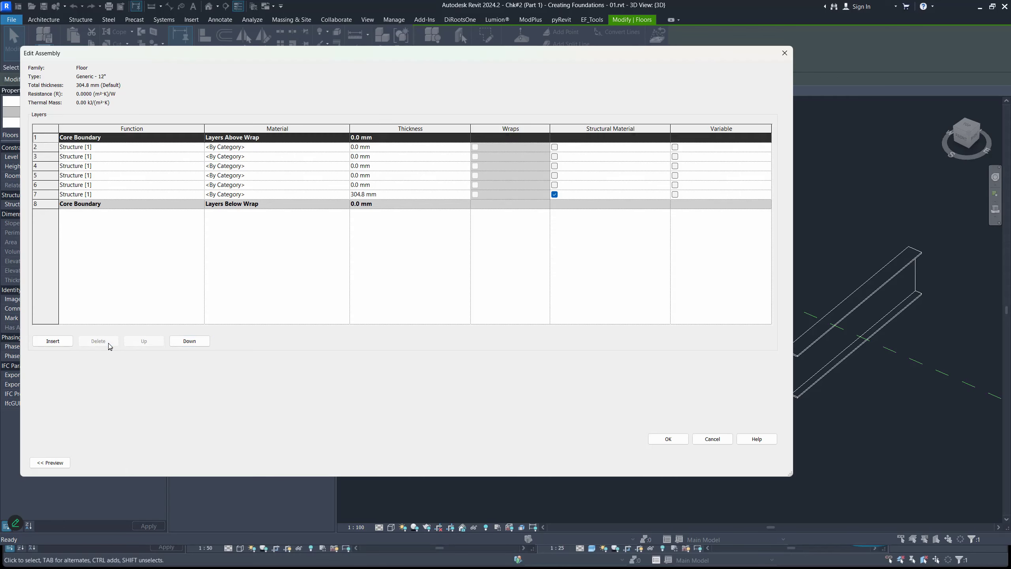
{"action": "left_click", "coordinate": [98, 155]}
{"action": "left_click", "coordinate": [98, 150]}
{"action": "left_click", "coordinate": [96, 188]}
{"action": "left_click", "coordinate": [90, 147]}
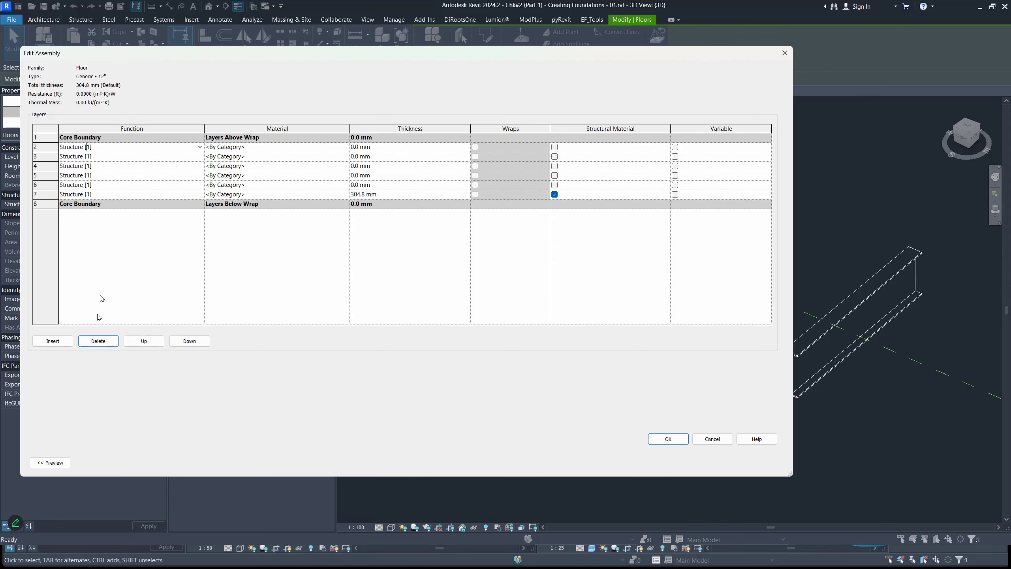
{"action": "left_click", "coordinate": [96, 343]}
{"action": "left_click", "coordinate": [96, 344]}
{"action": "left_click", "coordinate": [96, 343]}
{"action": "left_click", "coordinate": [96, 344]}
{"action": "left_click", "coordinate": [96, 344]}
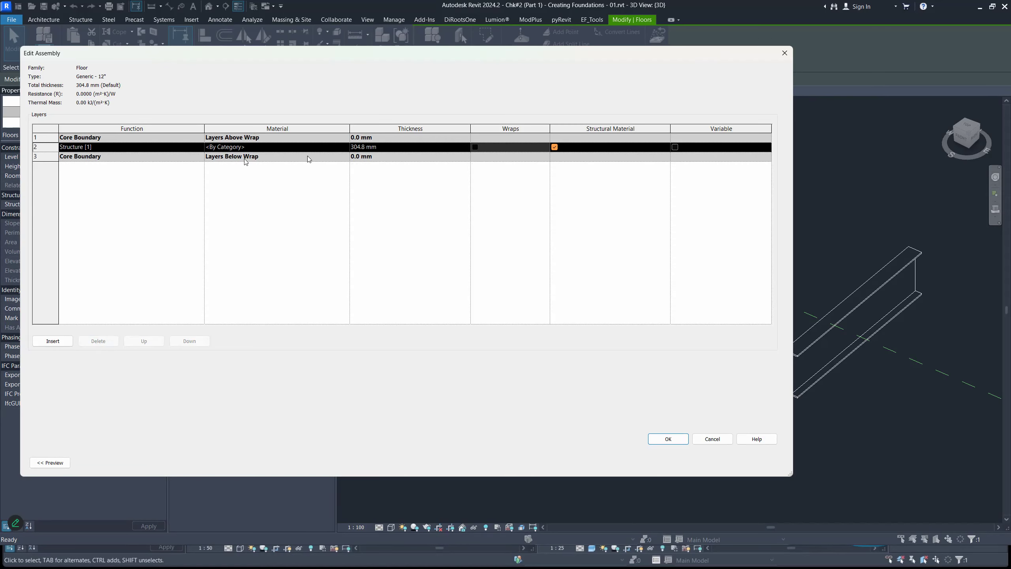
{"action": "left_click", "coordinate": [369, 149]}
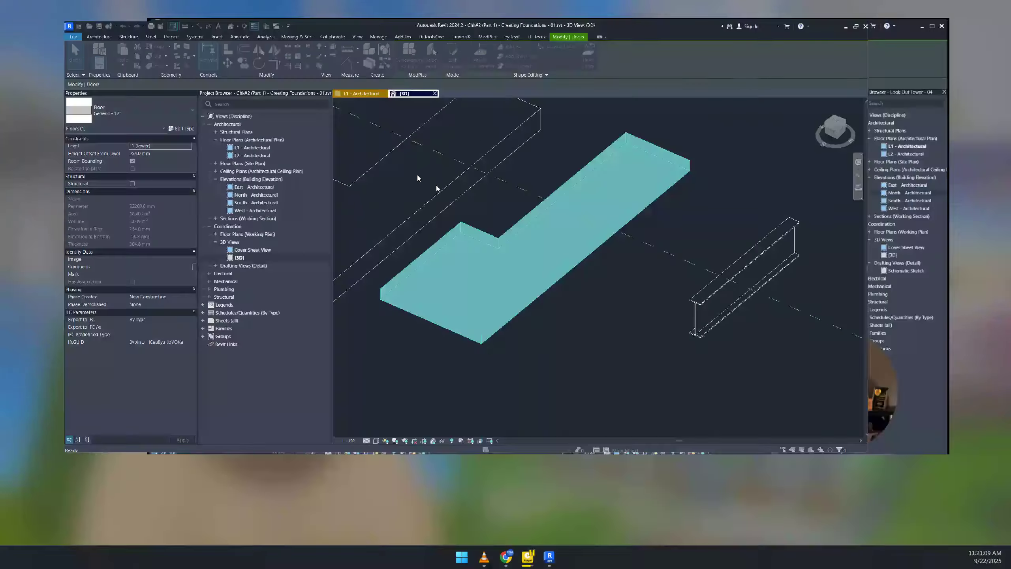
- Switch to the Miro class whiteboard and examine the frame and cladding drawing in the Walls frame
{"action": "left_click", "coordinate": [279, 319]}
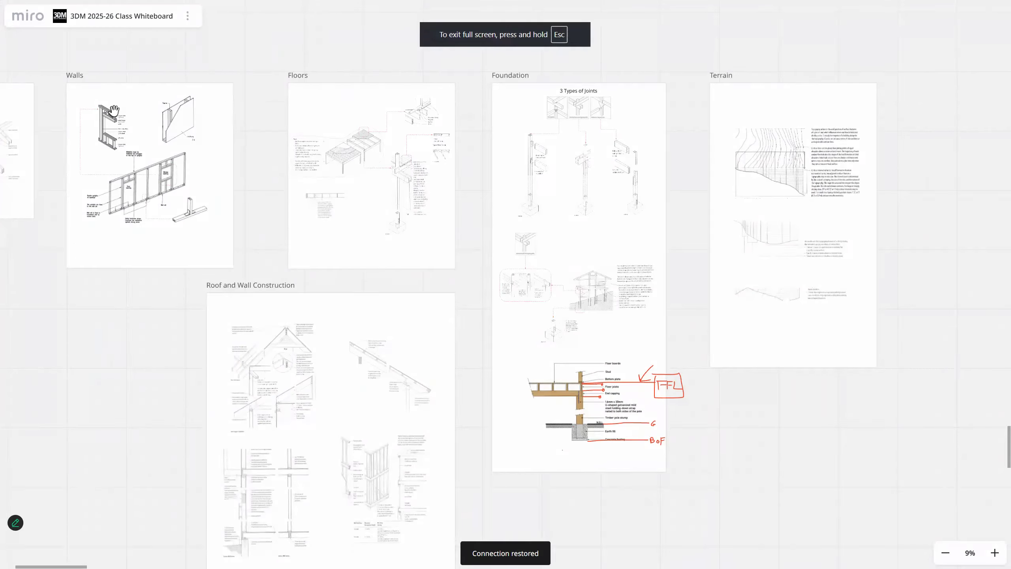
{"action": "scroll", "coordinate": [115, 109], "scroll_direction": "up", "scroll_amount": 10}
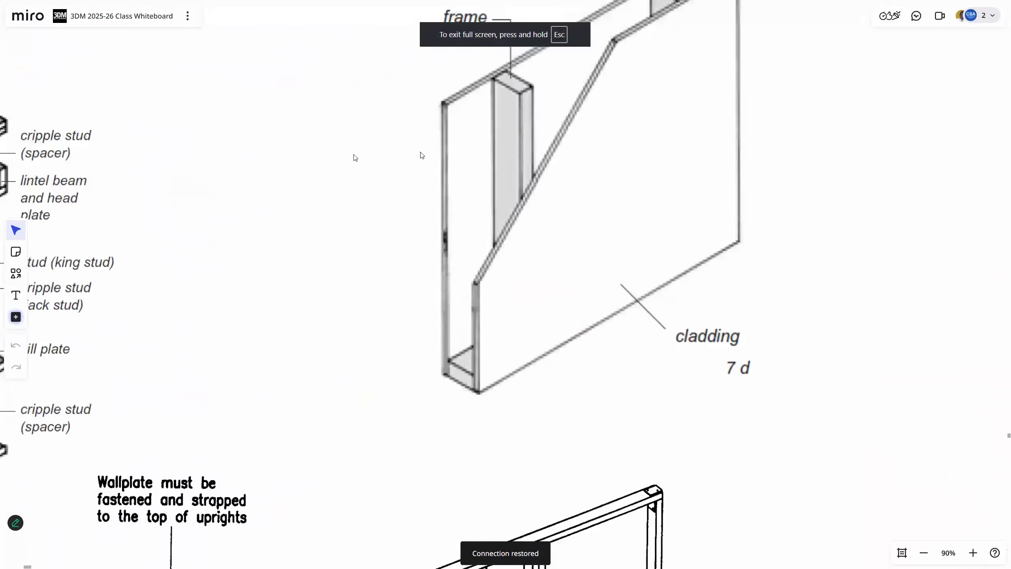
{"action": "scroll", "coordinate": [354, 155], "scroll_direction": "up", "scroll_amount": 1}
{"action": "right_click_drag", "start_coordinate": [476, 172], "coordinate": [396, 295]}
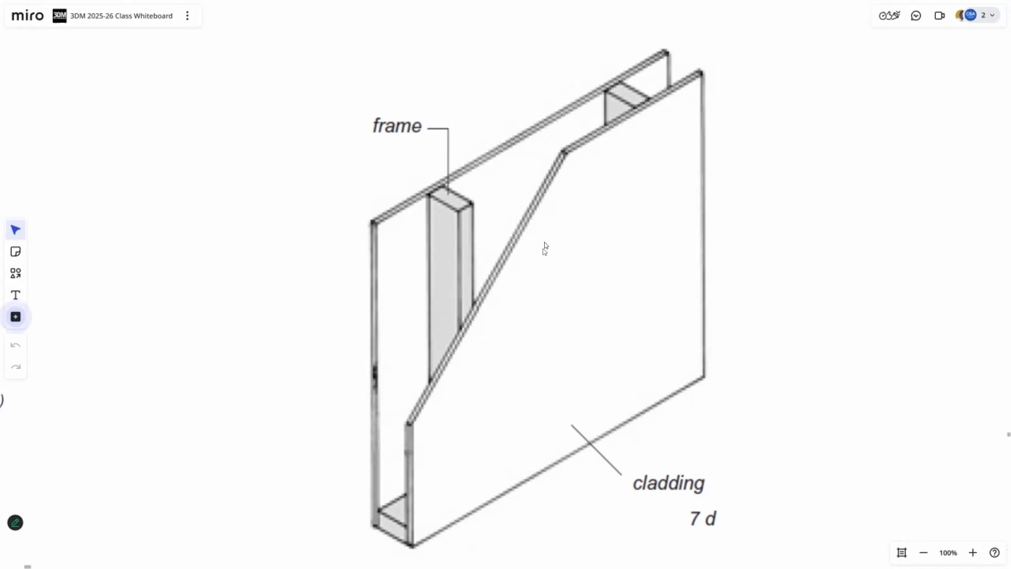
{"action": "scroll", "coordinate": [637, 210], "scroll_direction": "down", "scroll_amount": 1}
{"action": "scroll", "coordinate": [637, 209], "scroll_direction": "down", "scroll_amount": 10}
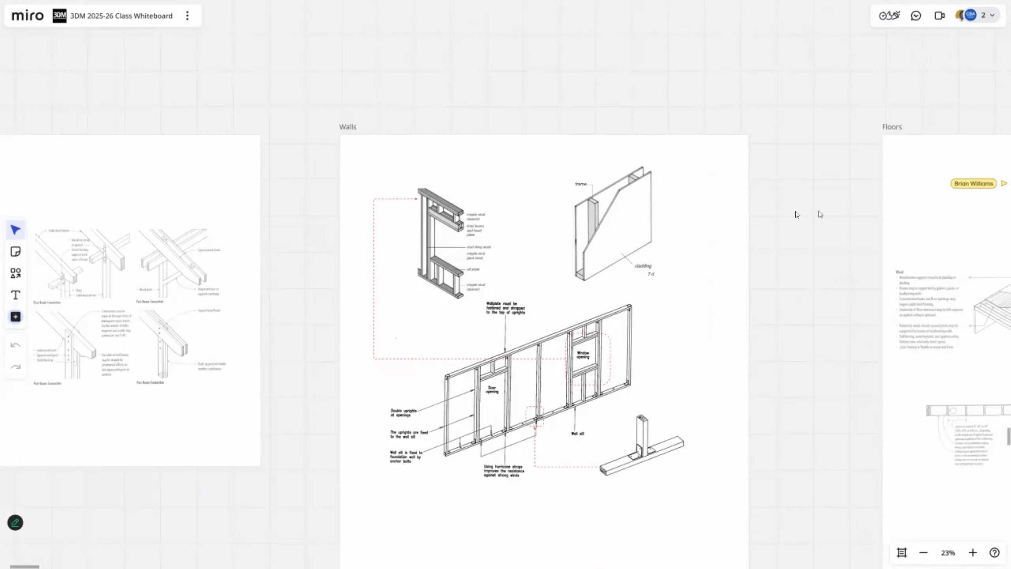
- Switch to the Creating Foundations video in PotPlayer and resume its playback
{"action": "key", "text": "super+Tab"}
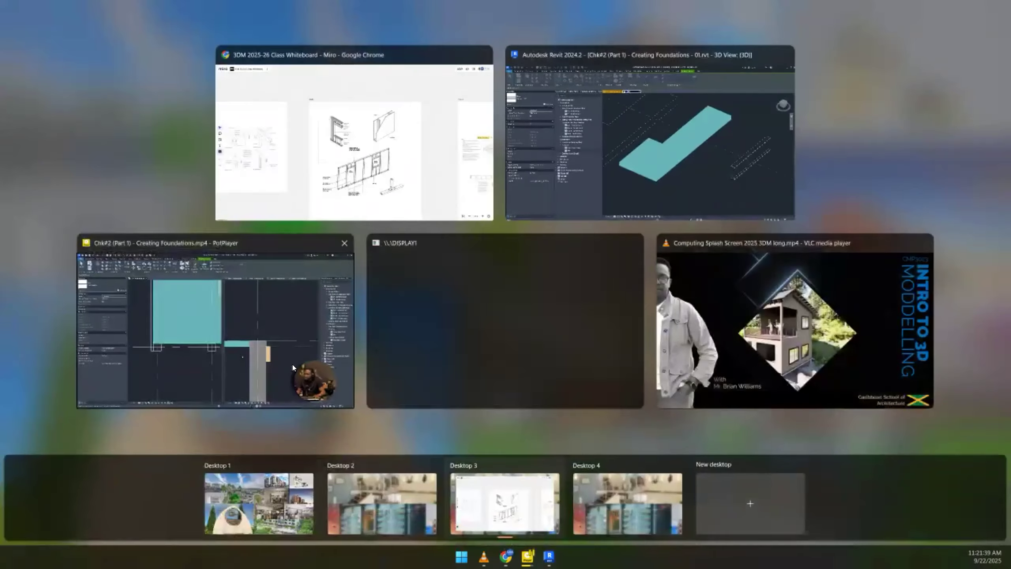
{"action": "left_click", "coordinate": [285, 335]}
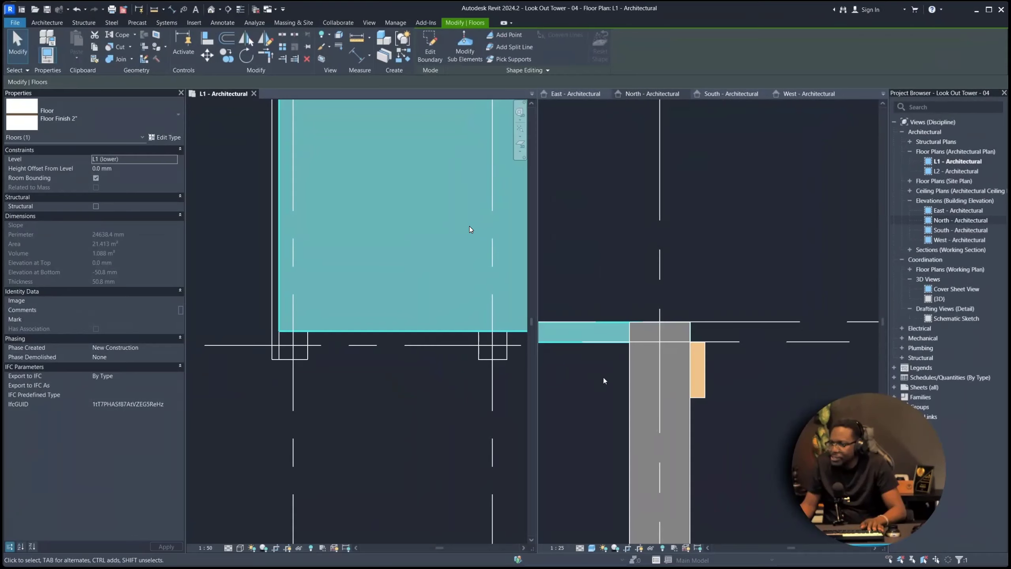
{"action": "key", "text": "space"}
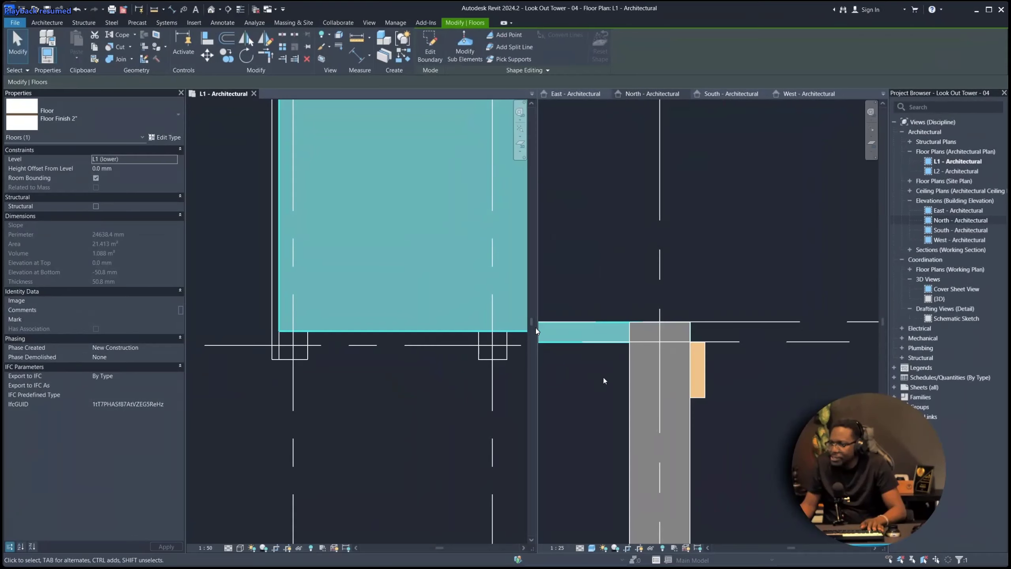
- Inspect the Floor Finish 2" floor against the columns and beams in the East elevation and the {3D} view
{"action": "mouse_move", "coordinate": [731, 559]}
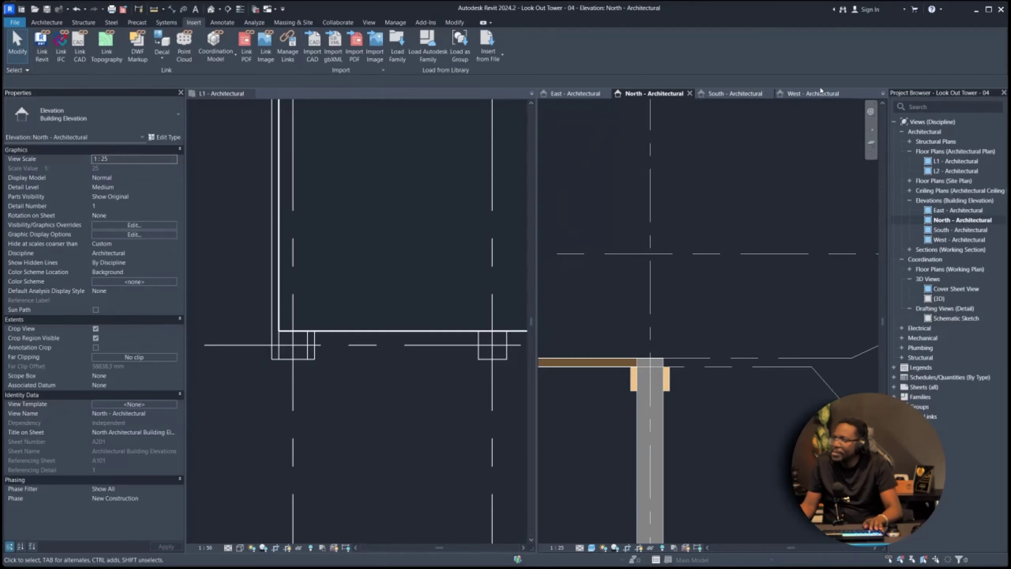
{"action": "left_click", "coordinate": [580, 92]}
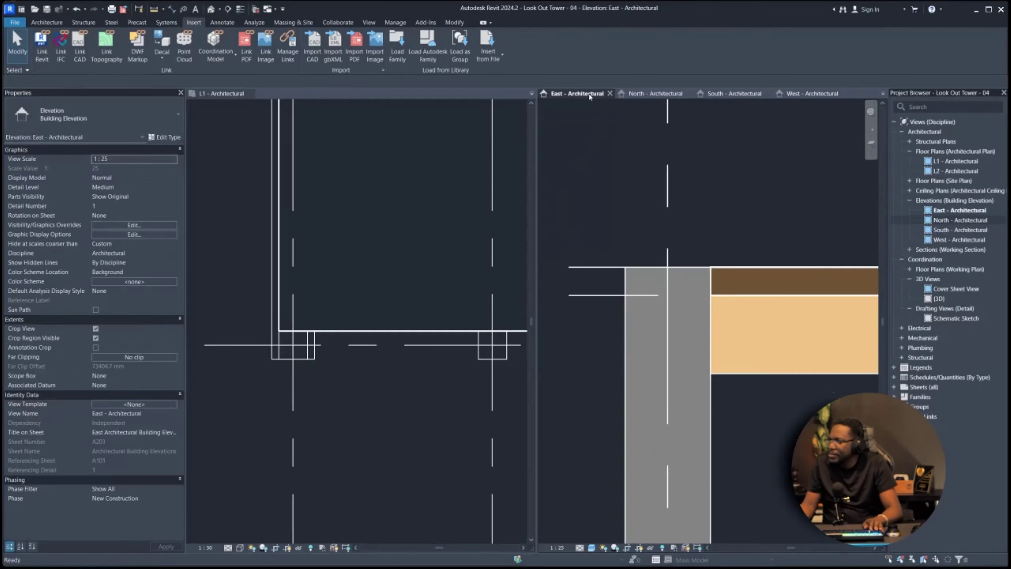
{"action": "double_click", "coordinate": [939, 299]}
{"action": "left_click", "coordinate": [688, 419]}
{"action": "left_click", "coordinate": [699, 482]}
{"action": "mouse_move", "coordinate": [699, 483]}
{"action": "middle_mouse_down", "text": "shift"}
{"action": "mouse_move", "coordinate": [681, 455]}
{"action": "mouse_move", "coordinate": [678, 386]}
{"action": "mouse_move", "coordinate": [708, 352]}
{"action": "mouse_move", "coordinate": [768, 353]}
{"action": "mouse_move", "coordinate": [744, 318]}
{"action": "mouse_move", "coordinate": [720, 309]}
{"action": "mouse_move", "coordinate": [673, 347]}
{"action": "mouse_move", "coordinate": [683, 340]}
{"action": "mouse_move", "coordinate": [675, 318]}
{"action": "mouse_move", "coordinate": [693, 318]}
{"action": "mouse_move", "coordinate": [631, 317]}
{"action": "middle_mouse_up", "text": "shift"}
{"action": "scroll", "coordinate": [677, 384], "scroll_direction": "up", "scroll_amount": 1}
{"action": "middle_click_drag", "start_coordinate": [761, 264], "coordinate": [760, 270]}
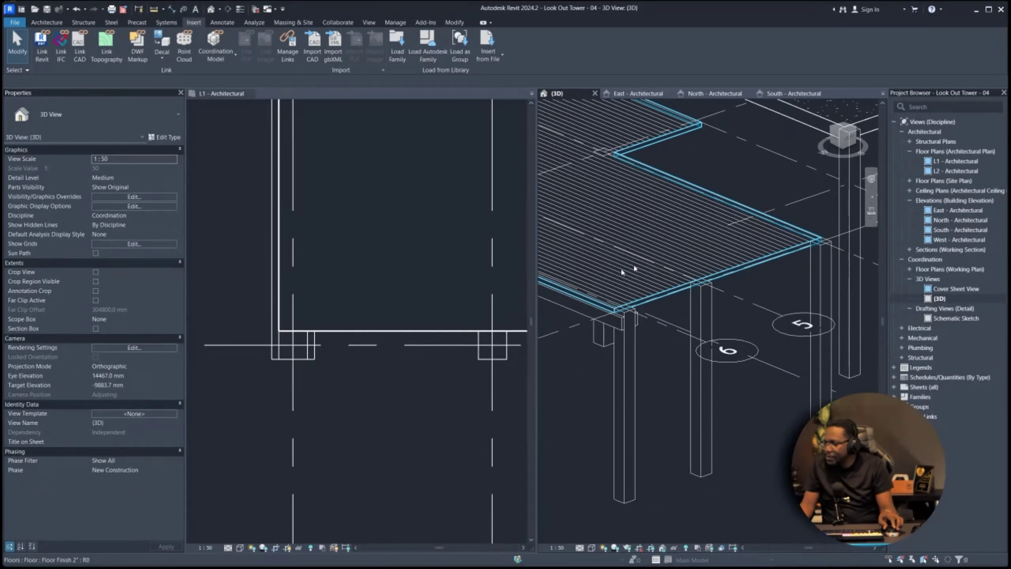
- Place a 2x6 Dimension Lumber beam about 3900 mm long across grids 6 to 4 in the L1 plan, just inside the floor's lower edge
{"action": "middle_click_drag", "start_coordinate": [624, 317], "coordinate": [637, 317], "text": "shift"}
{"action": "left_click", "coordinate": [367, 404]}
{"action": "scroll", "coordinate": [384, 365], "scroll_direction": "down", "scroll_amount": 3}
{"action": "scroll", "coordinate": [322, 354], "scroll_direction": "up", "scroll_amount": 2}
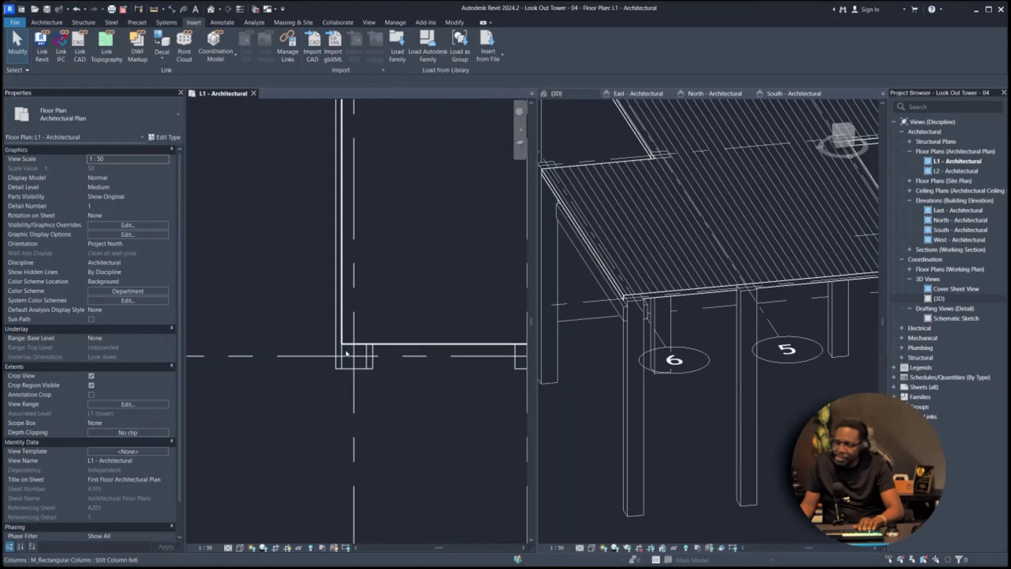
{"action": "left_click", "coordinate": [81, 24]}
{"action": "left_click", "coordinate": [43, 40]}
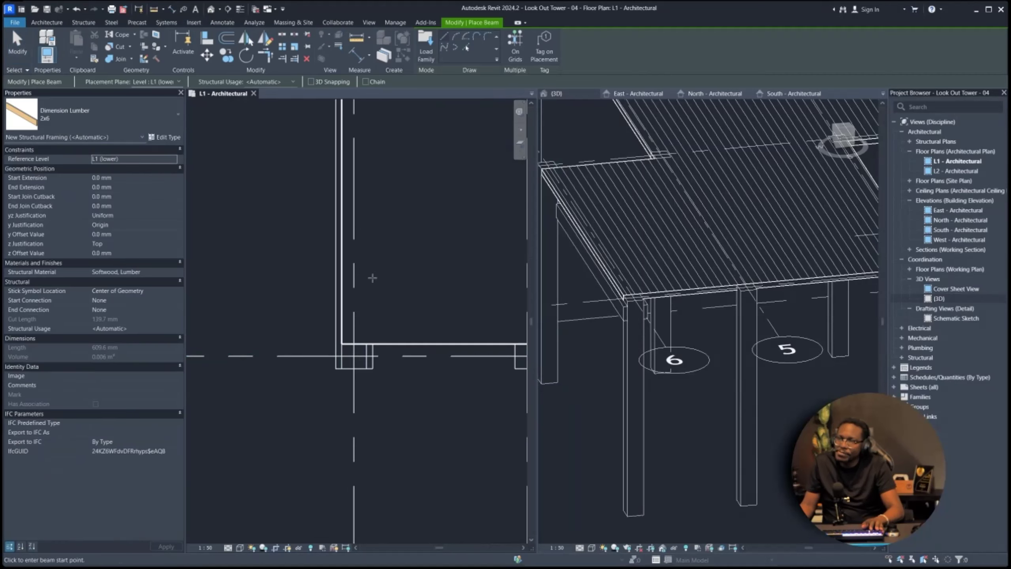
{"action": "scroll", "coordinate": [229, 318], "scroll_direction": "down", "scroll_amount": 4}
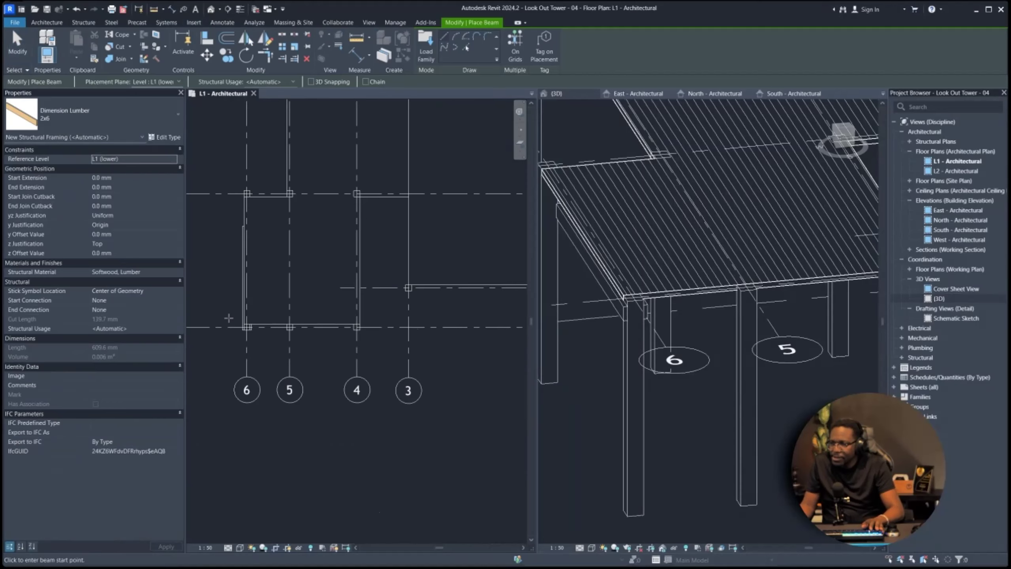
{"action": "left_click", "coordinate": [229, 318]}
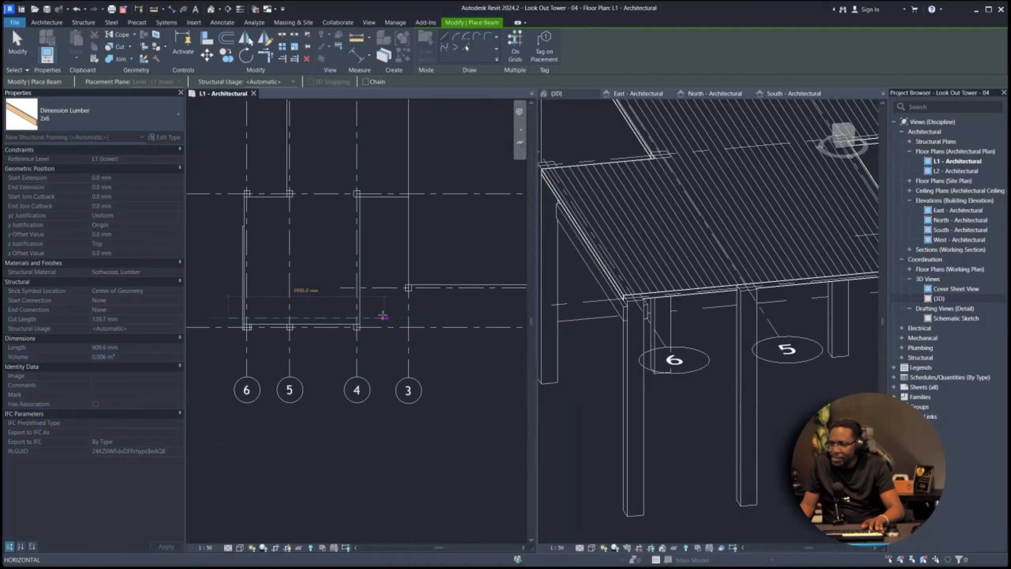
{"action": "left_click", "coordinate": [383, 317]}
{"action": "scroll", "coordinate": [239, 323], "scroll_direction": "up", "scroll_amount": 5}
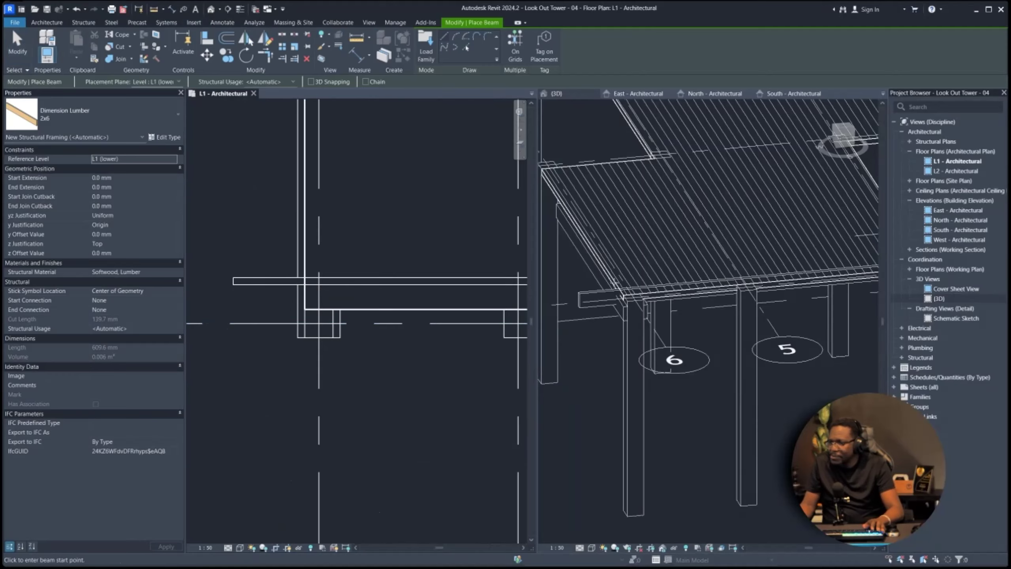
- Set the new 2x6 beam's work plane to Level : L1 (Lower) under FS
{"action": "scroll", "coordinate": [615, 305], "scroll_direction": "up", "scroll_amount": 3}
{"action": "middle_click_drag", "start_coordinate": [632, 325], "coordinate": [665, 372], "text": "shift"}
{"action": "key", "text": "Escape"}
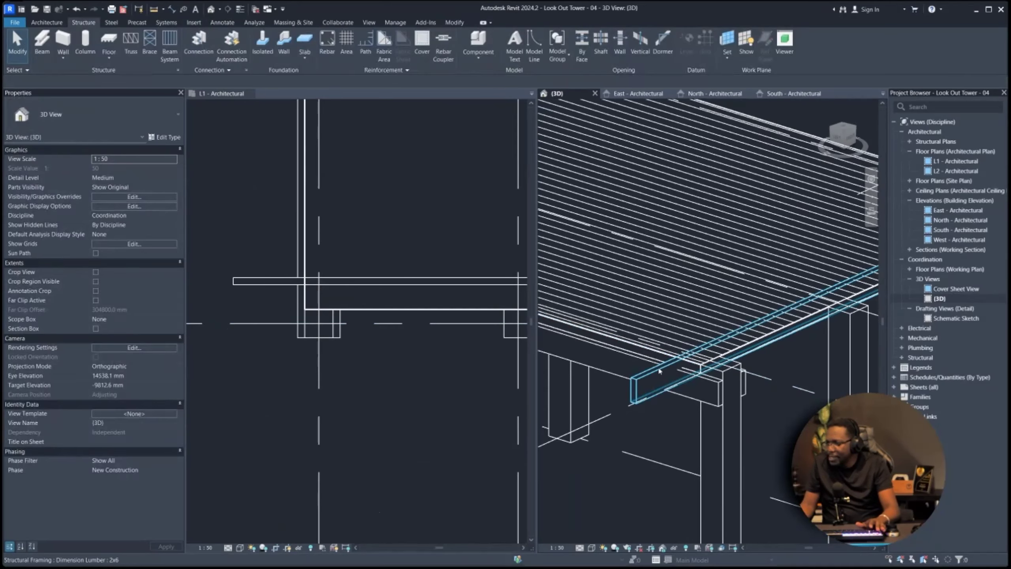
{"action": "left_click", "coordinate": [659, 370]}
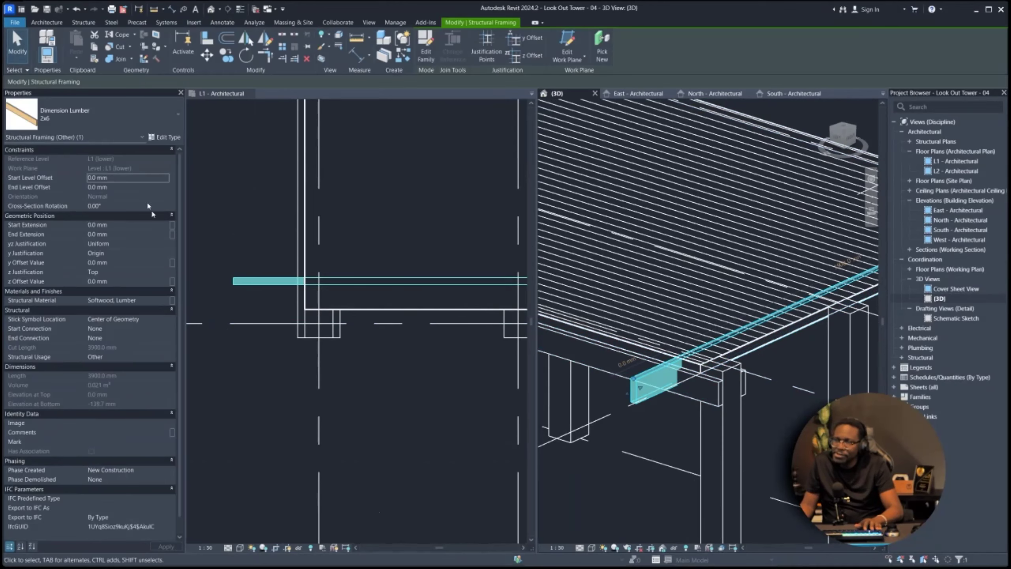
{"action": "left_click", "coordinate": [567, 44]}
{"action": "left_click", "coordinate": [503, 287]}
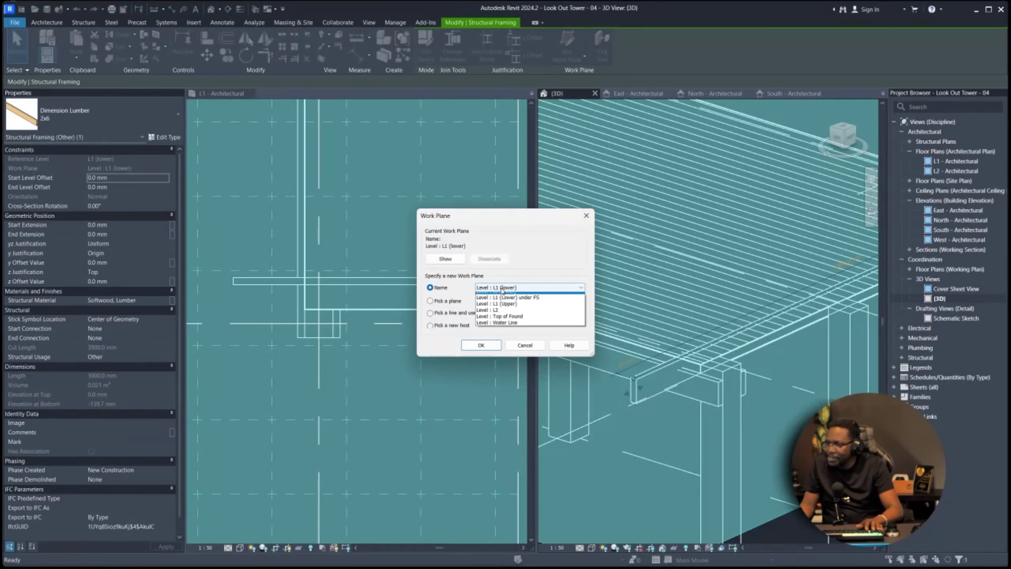
{"action": "left_click", "coordinate": [508, 298]}
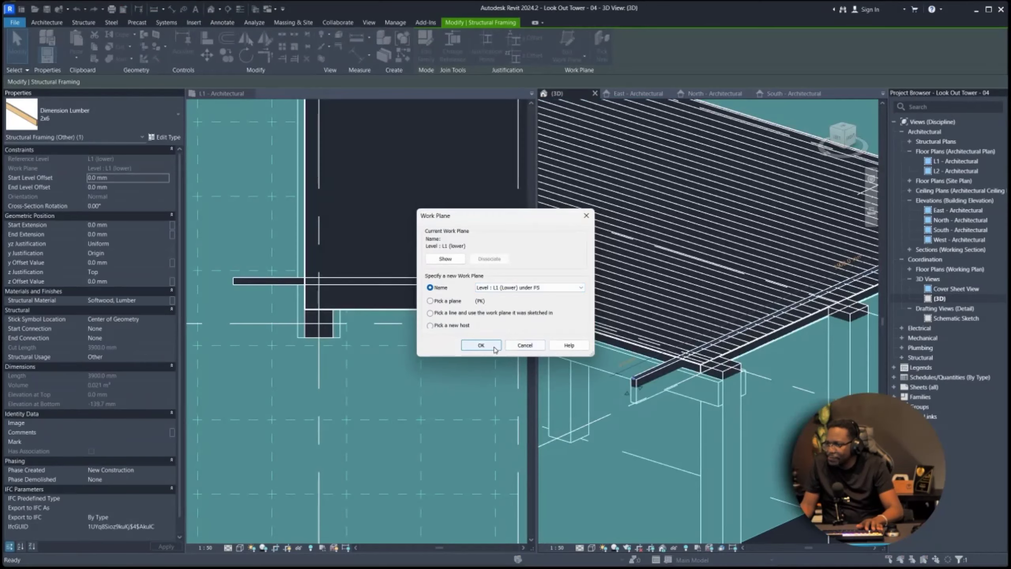
{"action": "left_click", "coordinate": [481, 345]}
- In the East elevation, copy the L1 (Lower) under FS level down to the underside of the 2x6 beams
{"action": "left_click", "coordinate": [690, 409]}
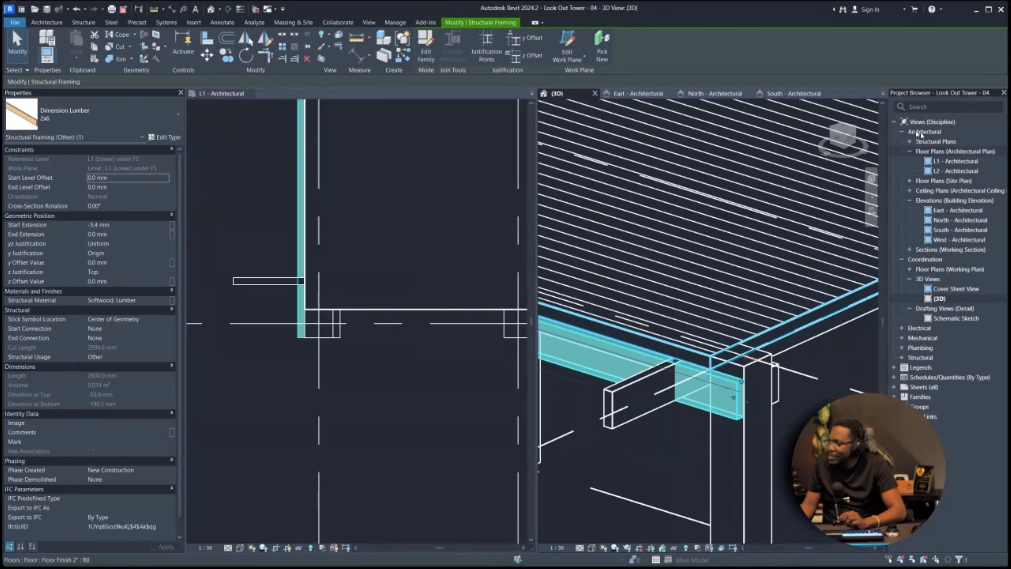
{"action": "left_click", "coordinate": [637, 93]}
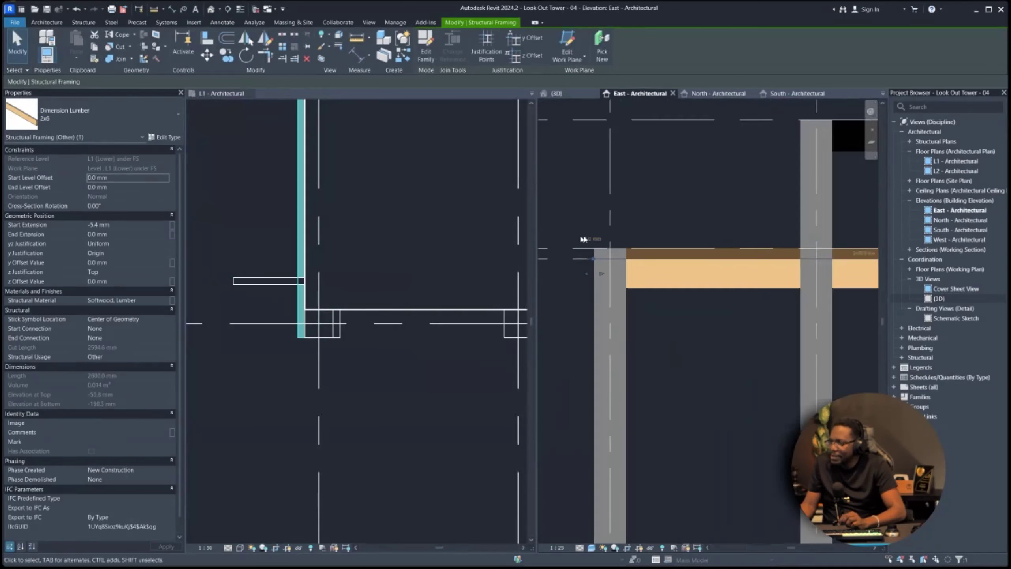
{"action": "scroll", "coordinate": [629, 279], "scroll_direction": "down", "scroll_amount": 3}
{"action": "middle_click_drag", "start_coordinate": [659, 302], "coordinate": [749, 298]}
{"action": "scroll", "coordinate": [717, 270], "scroll_direction": "up", "scroll_amount": 4}
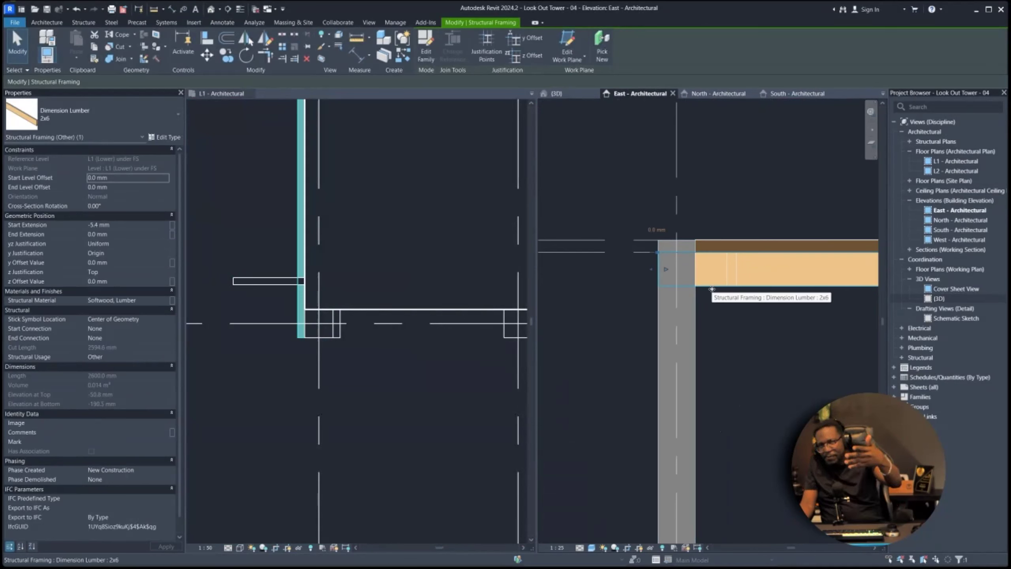
{"action": "scroll", "coordinate": [779, 315], "scroll_direction": "down", "scroll_amount": 4}
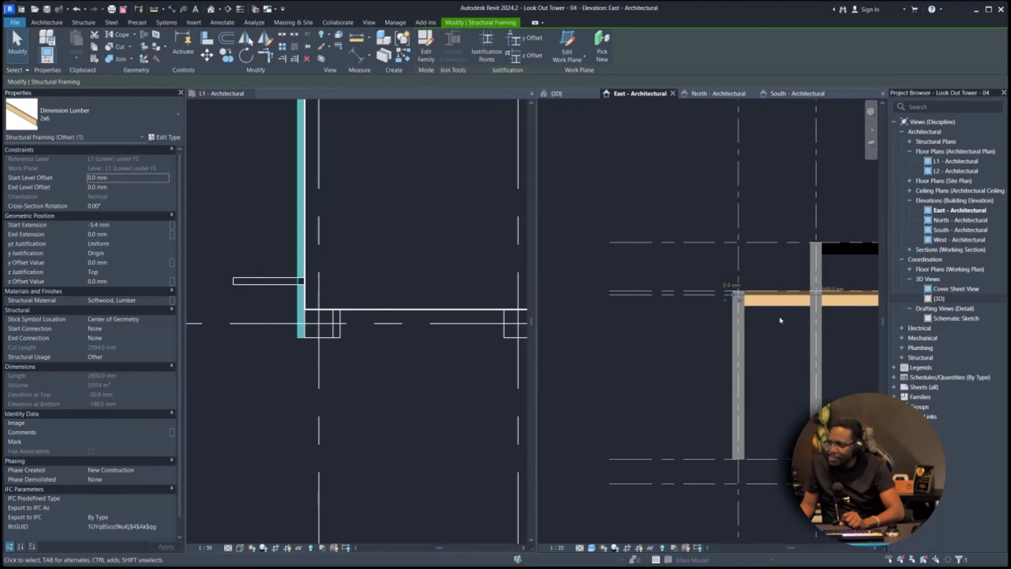
{"action": "scroll", "coordinate": [671, 289], "scroll_direction": "up", "scroll_amount": 4}
{"action": "left_click", "coordinate": [671, 286]}
{"action": "scroll", "coordinate": [713, 286], "scroll_direction": "up", "scroll_amount": 2}
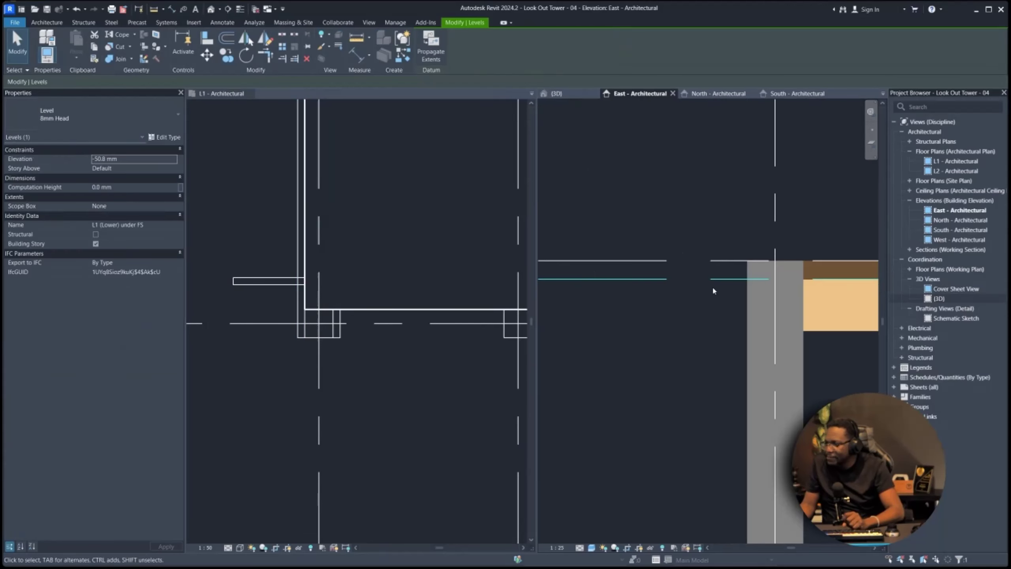
{"action": "key", "text": "o"}
{"action": "left_click", "coordinate": [747, 289]}
{"action": "scroll", "coordinate": [728, 348], "scroll_direction": "down", "scroll_amount": 5}
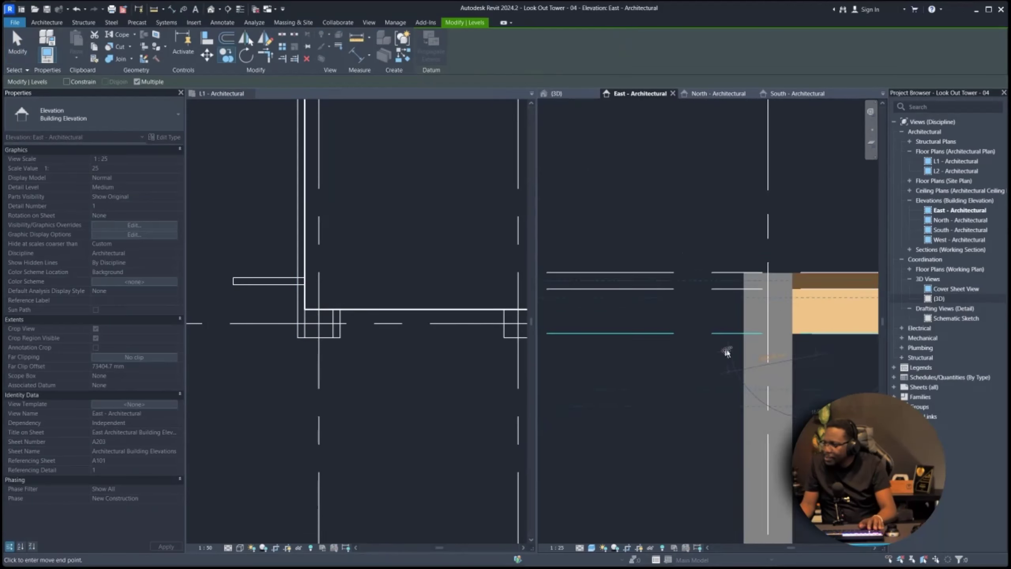
{"action": "left_click", "coordinate": [729, 350]}
{"action": "key", "text": "Escape"}
- Add an elbow to the copied level's line and move its head down, clear of the L1 (Lower) under FS label
{"action": "left_click", "coordinate": [701, 343]}
{"action": "scroll", "coordinate": [711, 347], "scroll_direction": "down", "scroll_amount": 2}
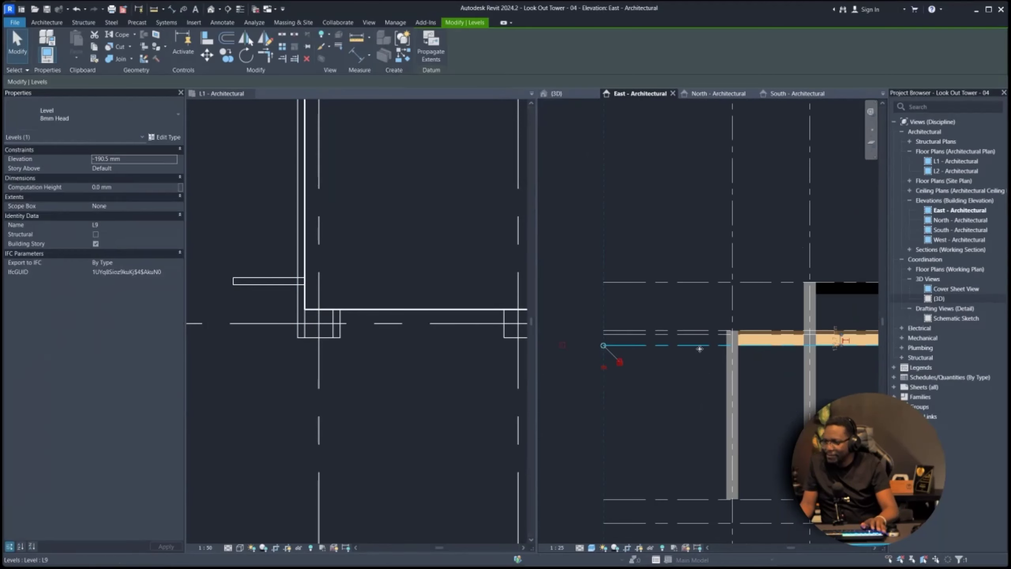
{"action": "scroll", "coordinate": [714, 351], "scroll_direction": "down", "scroll_amount": 2}
{"action": "scroll", "coordinate": [714, 351], "scroll_direction": "up", "scroll_amount": 5}
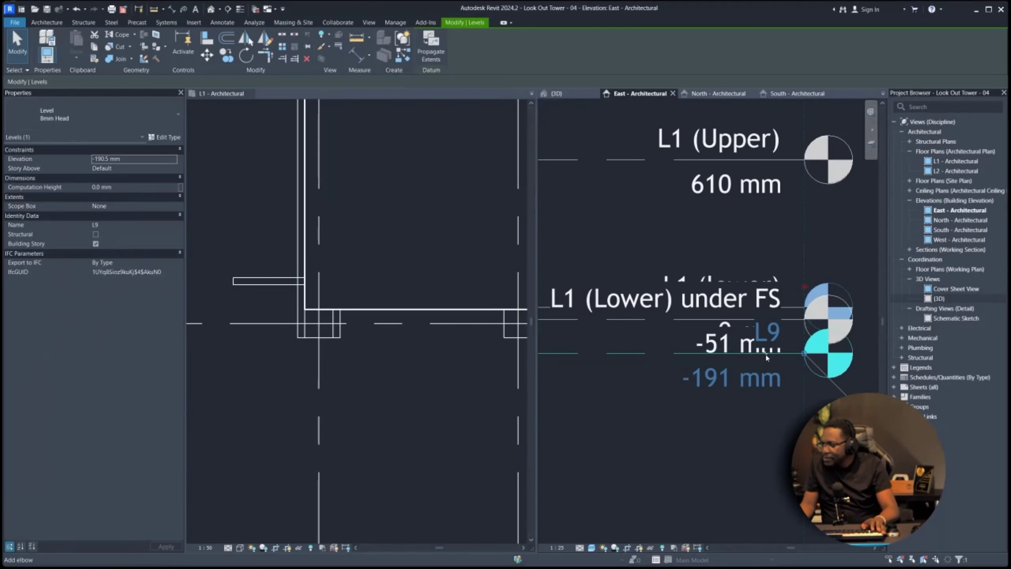
{"action": "left_click", "coordinate": [766, 355]}
{"action": "scroll", "coordinate": [769, 373], "scroll_direction": "down", "scroll_amount": 2}
{"action": "left_click_drag", "start_coordinate": [763, 381], "coordinate": [715, 412]}
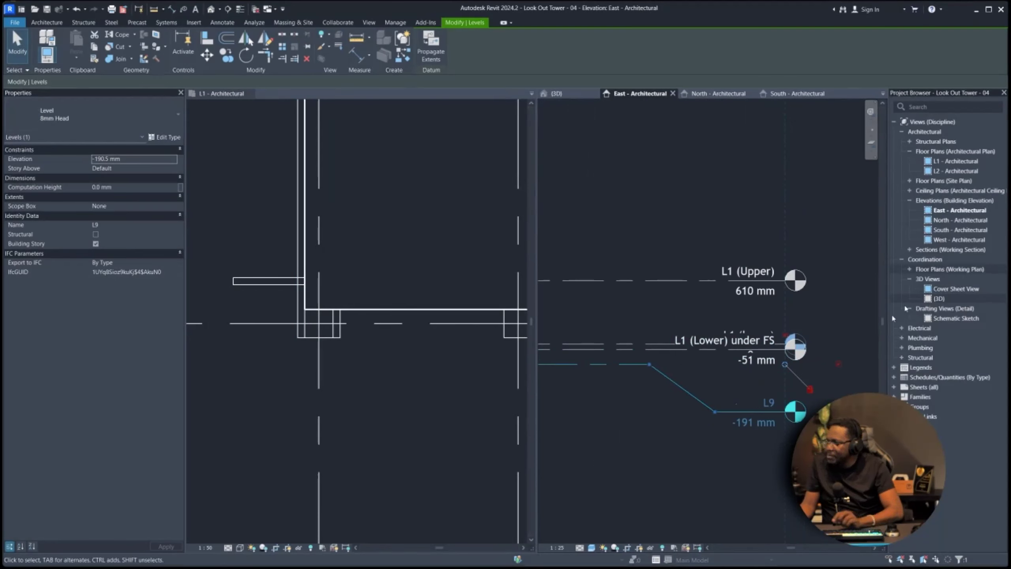
- Add an elbow to the L1 (lower) level line and move its head up, clear of the L1 (Lower) under FS label
{"action": "scroll", "coordinate": [669, 366], "scroll_direction": "up", "scroll_amount": 2}
{"action": "scroll", "coordinate": [710, 335], "scroll_direction": "up", "scroll_amount": 1}
{"action": "left_click", "coordinate": [836, 347]}
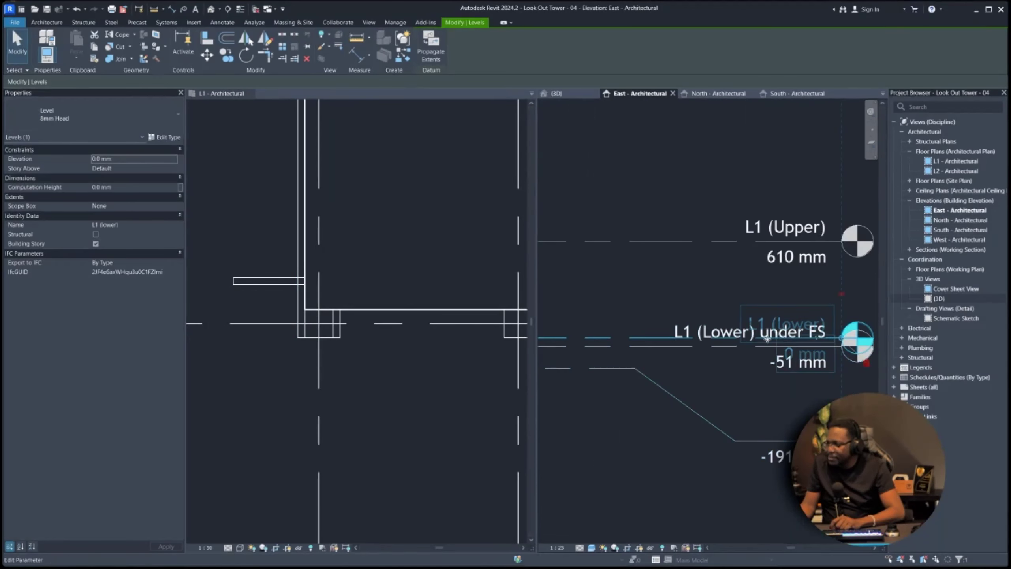
{"action": "left_click", "coordinate": [818, 343]}
{"action": "left_click_drag", "start_coordinate": [817, 365], "coordinate": [705, 295]}
{"action": "left_click", "coordinate": [730, 391]}
{"action": "middle_click_drag", "start_coordinate": [790, 464], "coordinate": [779, 414]}
{"action": "scroll", "coordinate": [779, 415], "scroll_direction": "down", "scroll_amount": 1}
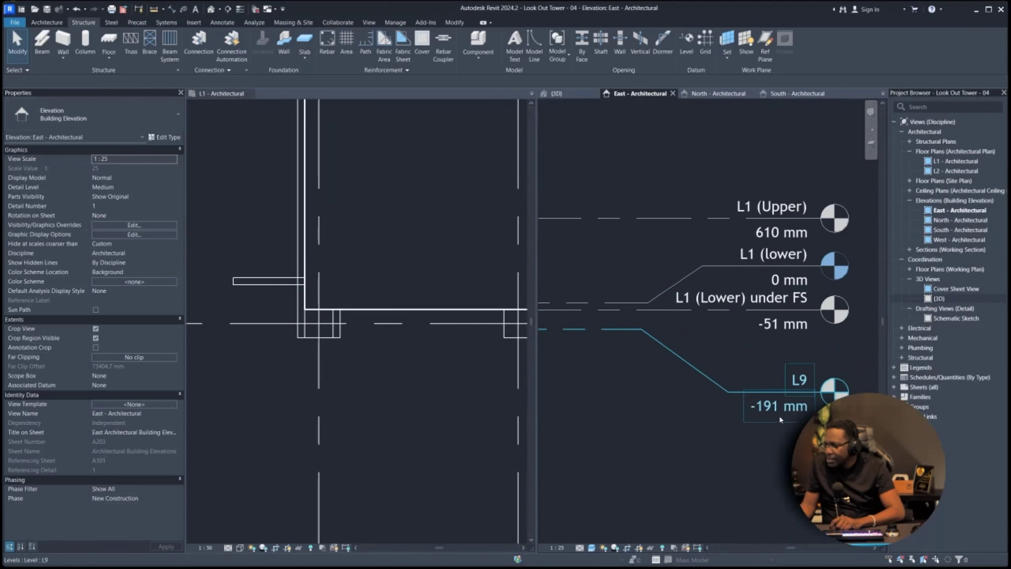
- Rename the copied level to L1 (Lower) under FJ and return to the {3D} view
{"action": "double_click", "coordinate": [801, 383]}
{"action": "type", "text": "L1"}
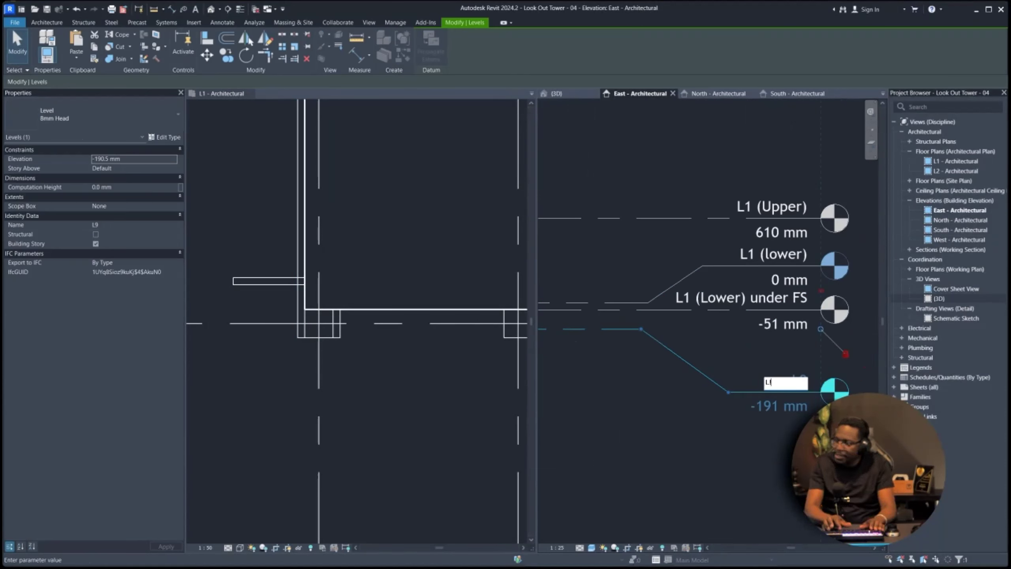
{"action": "type", "text": " (Lower) under FJ"}
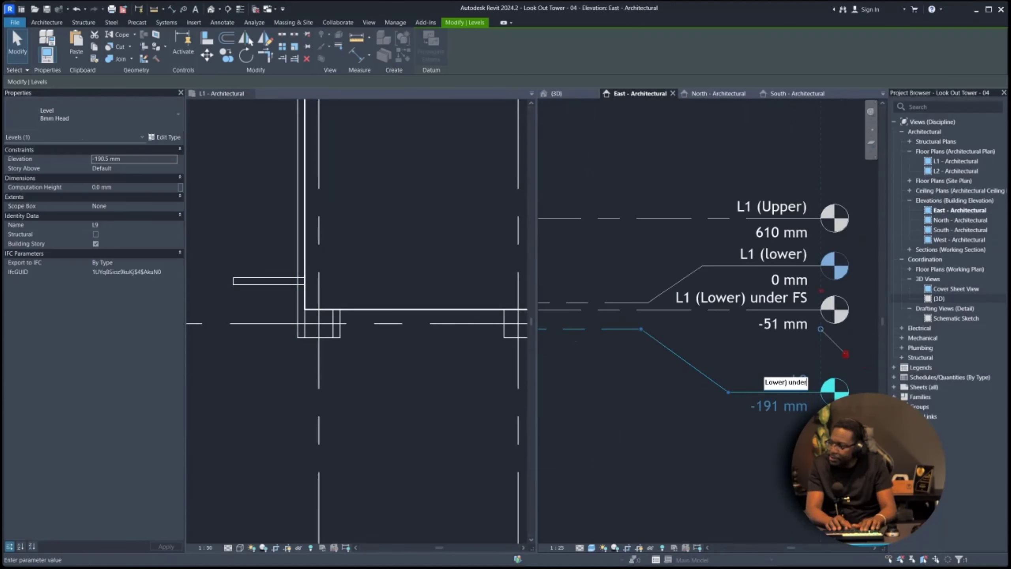
{"action": "key", "text": "Return"}
{"action": "left_click_drag", "start_coordinate": [728, 393], "coordinate": [653, 335]}
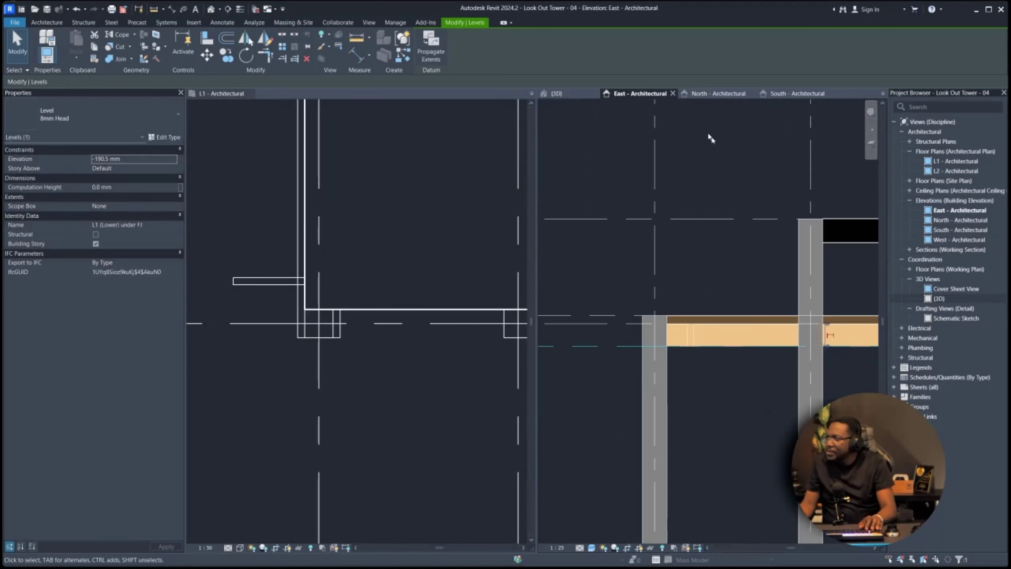
{"action": "left_click", "coordinate": [571, 96]}
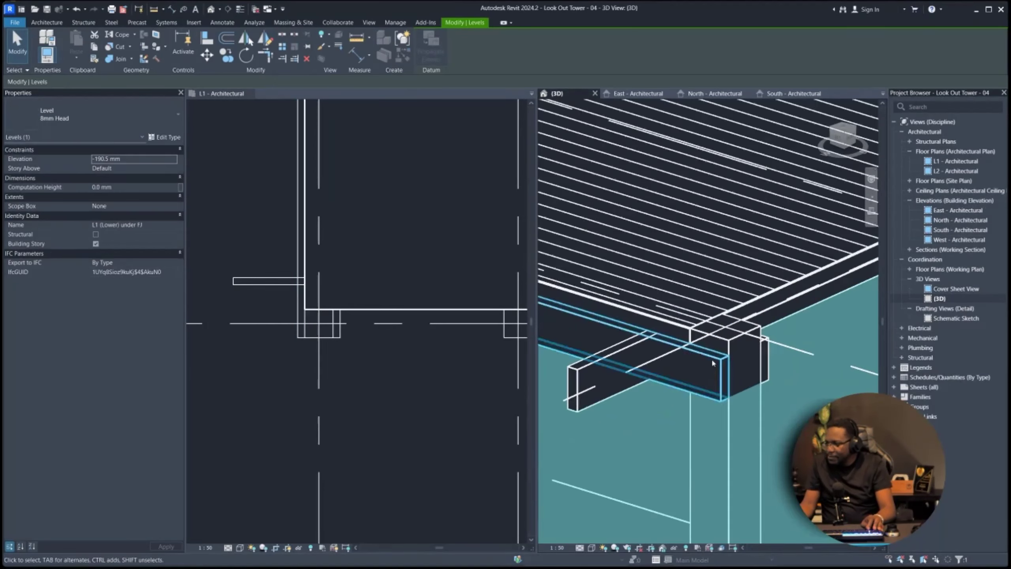
- Try to reassign the work plane of the two 2x6 beams flanking the corner column, choosing Level : L1 (Lower) under FS
{"action": "left_click", "coordinate": [717, 373]}
{"action": "left_click", "coordinate": [765, 359], "text": "ctrl"}
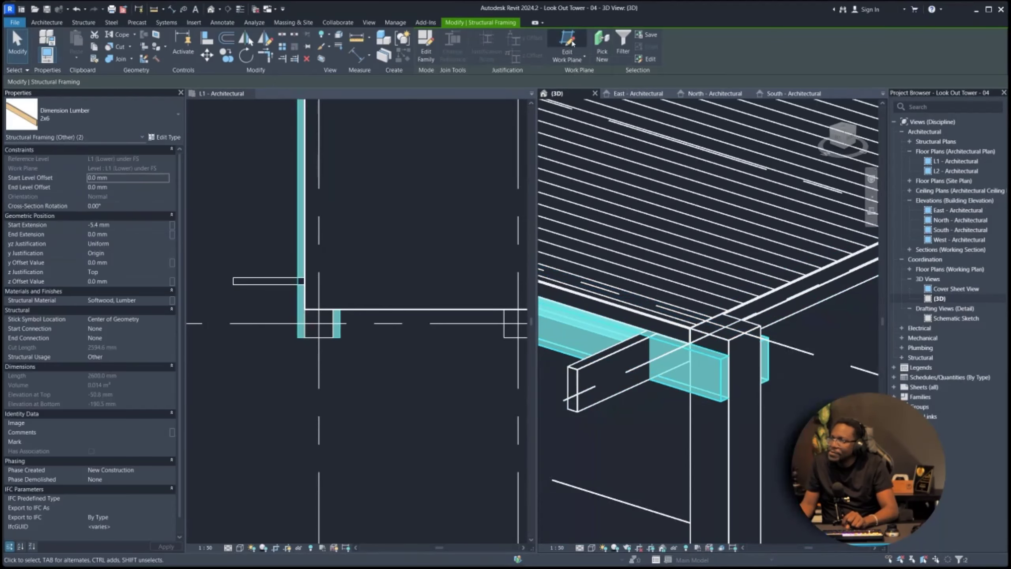
{"action": "left_click", "coordinate": [568, 45]}
{"action": "left_click", "coordinate": [534, 288]}
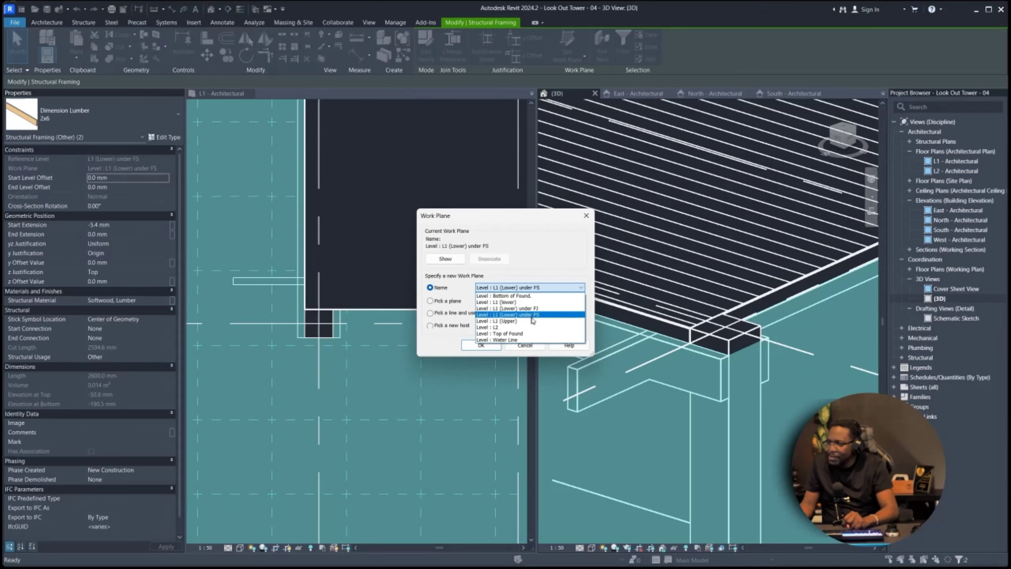
{"action": "left_click", "coordinate": [522, 315]}
{"action": "left_click", "coordinate": [482, 345]}
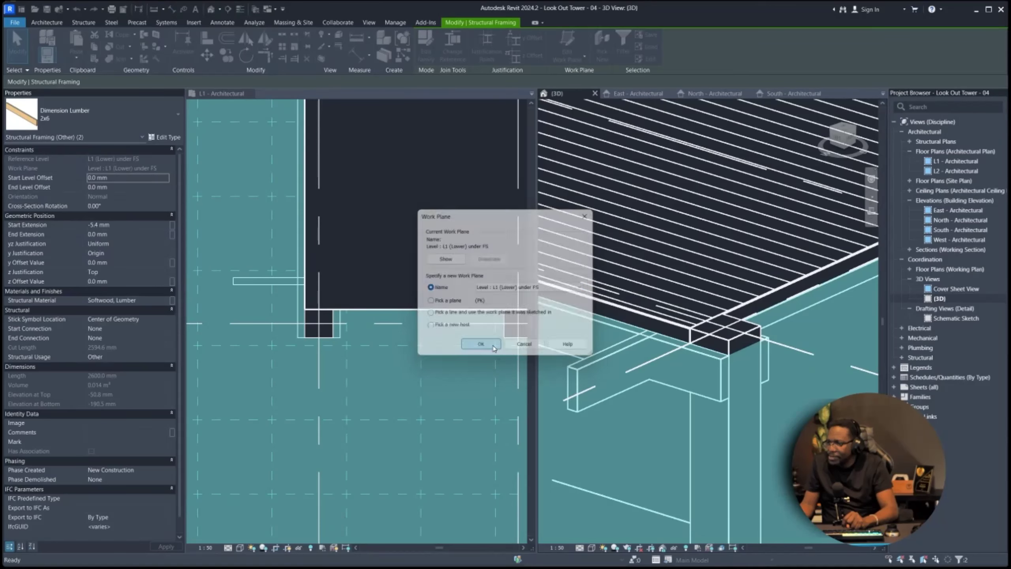
{"action": "left_click", "coordinate": [567, 40]}
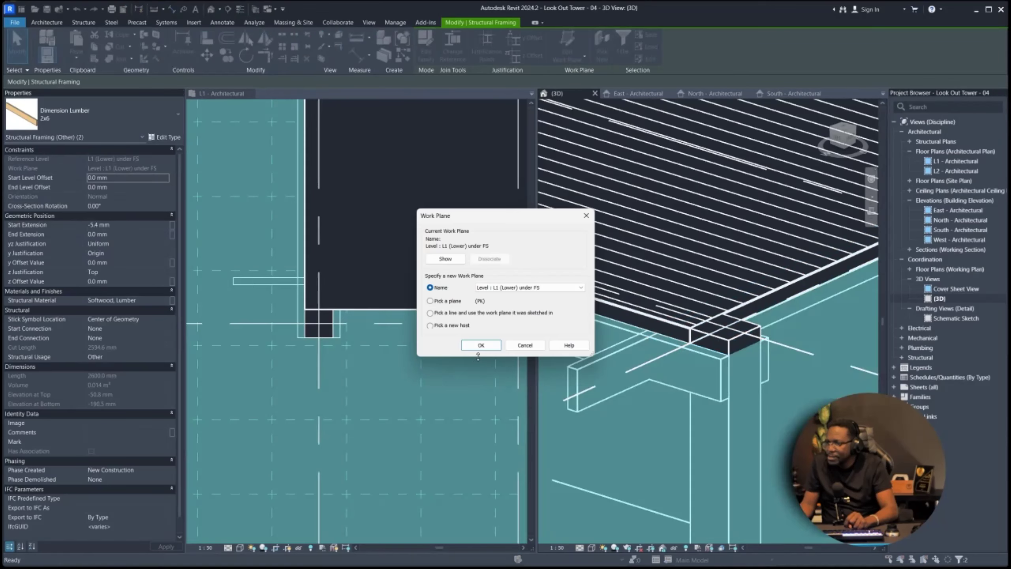
{"action": "left_click", "coordinate": [483, 346]}
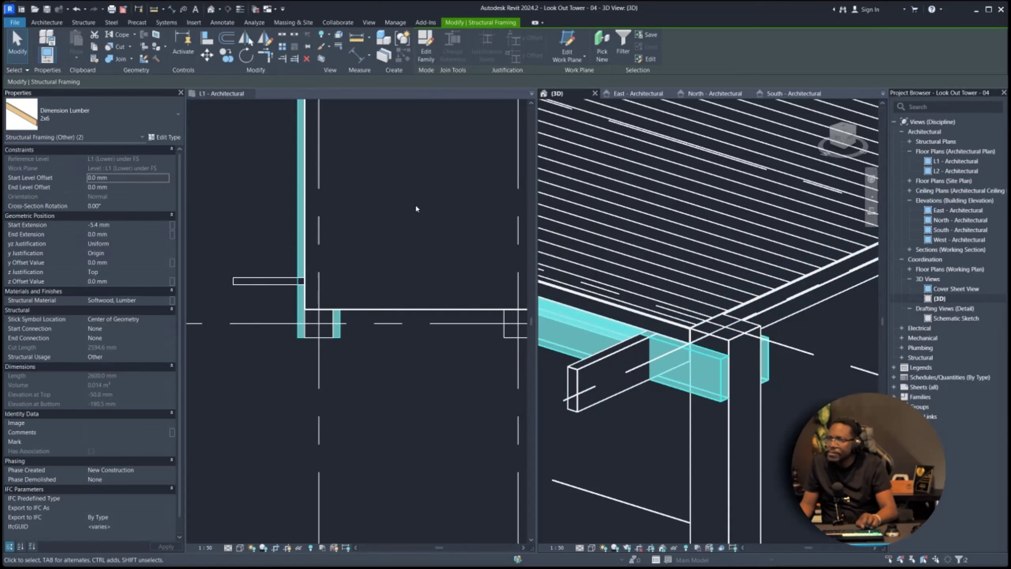
{"action": "key", "text": "Escape"}
- Set the work plane of the two 2x6 beams flanking the corner column to Level : L1 (Lower) under FJ
{"action": "middle_click_drag", "start_coordinate": [752, 285], "coordinate": [756, 295]}
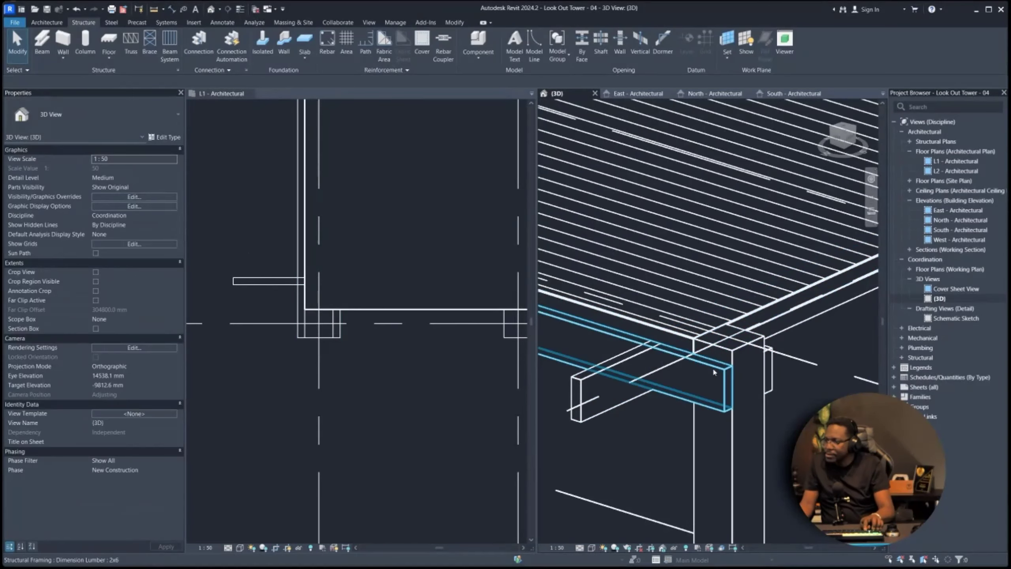
{"action": "left_click", "coordinate": [713, 371]}
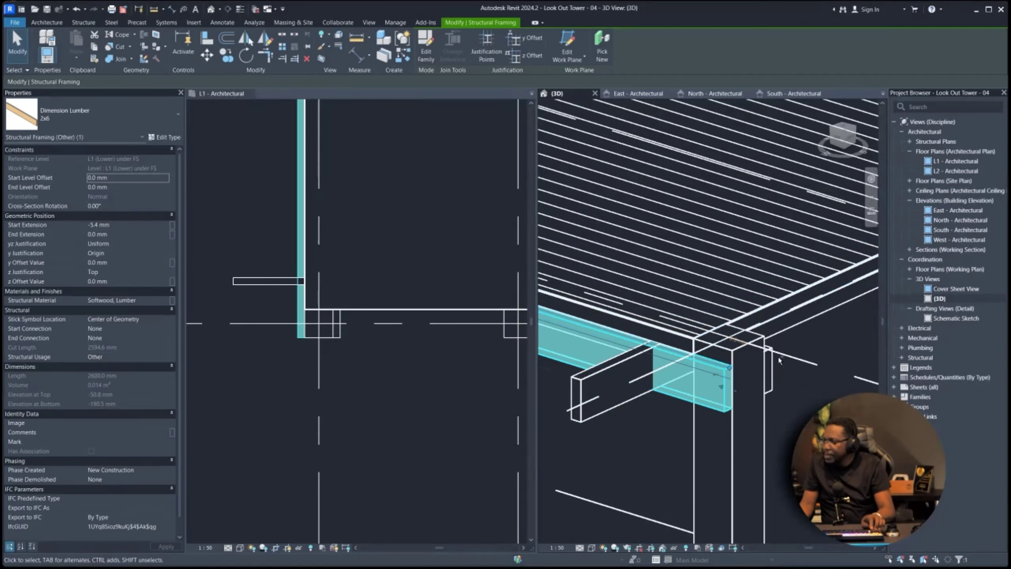
{"action": "left_click", "coordinate": [771, 364], "text": "ctrl"}
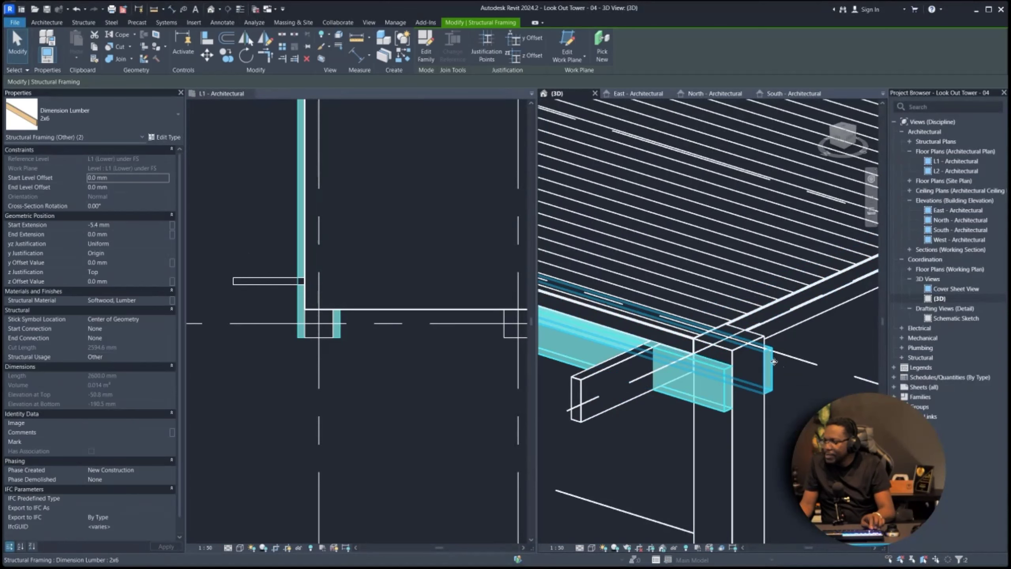
{"action": "left_click", "coordinate": [578, 37]}
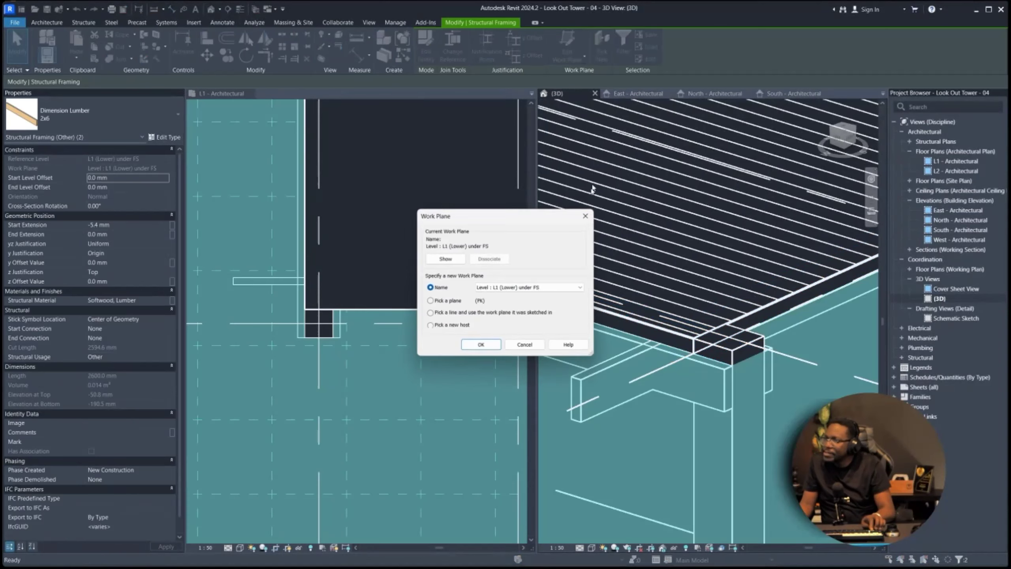
{"action": "left_click", "coordinate": [515, 288]}
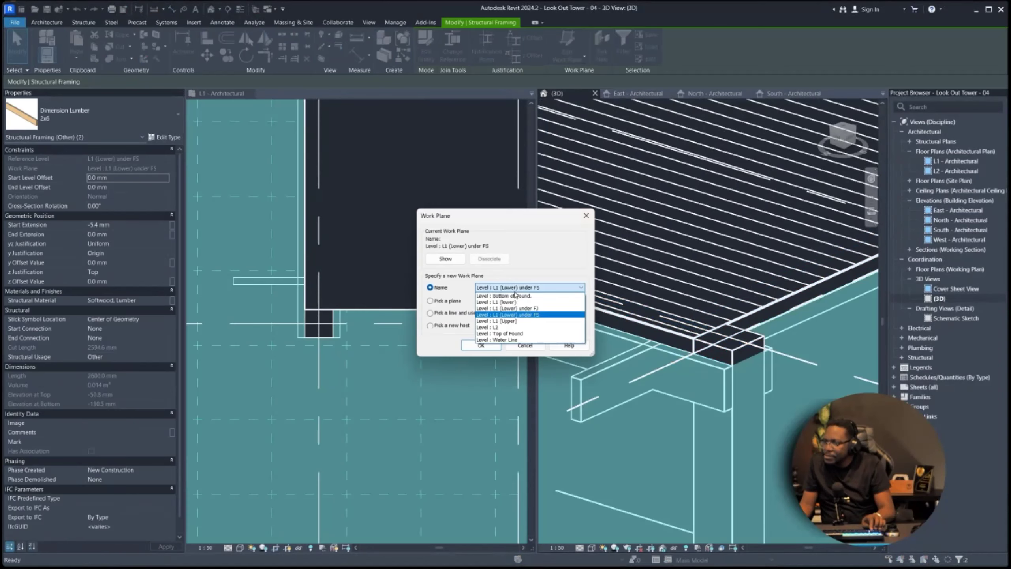
{"action": "left_click", "coordinate": [543, 309]}
{"action": "left_click", "coordinate": [482, 345]}
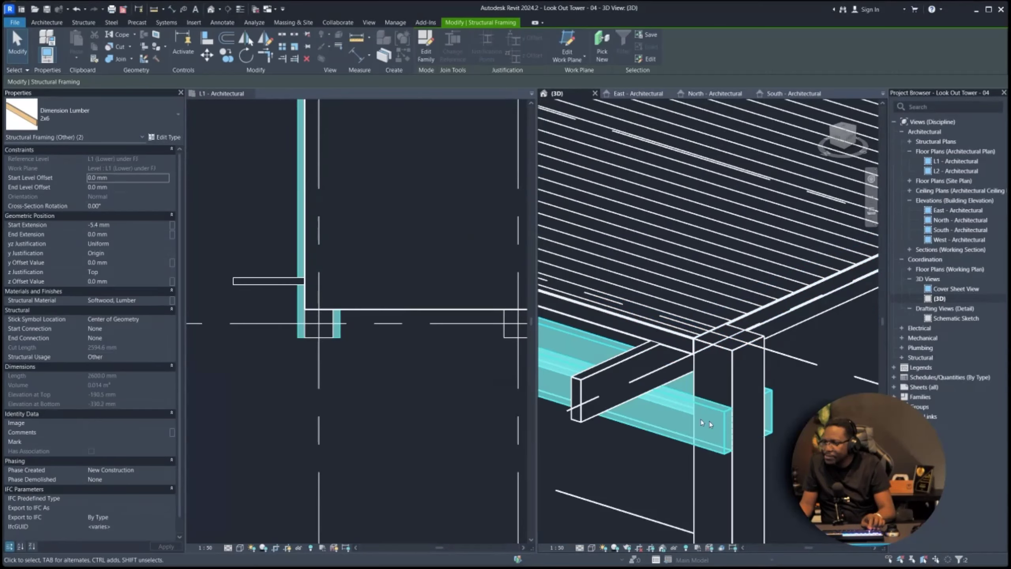
- Align the side face of the 2x6 joist under the floor finish with the floor's edge at the grid 6 corner column
{"action": "left_click", "coordinate": [663, 441]}
{"action": "middle_click_drag", "start_coordinate": [673, 445], "coordinate": [747, 287], "text": "shift"}
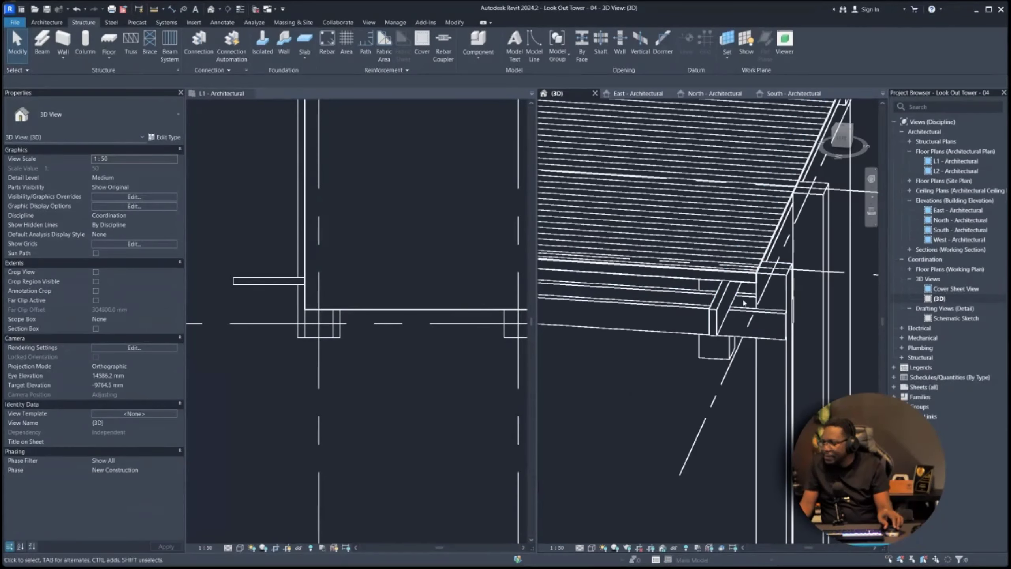
{"action": "left_click", "coordinate": [722, 305]}
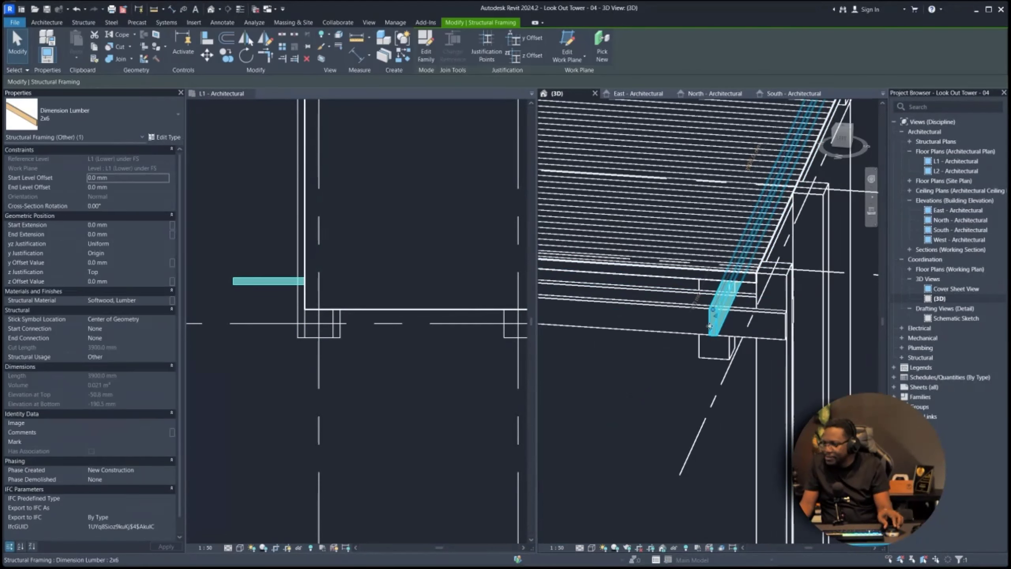
{"action": "scroll", "coordinate": [290, 300], "scroll_direction": "up", "scroll_amount": 4}
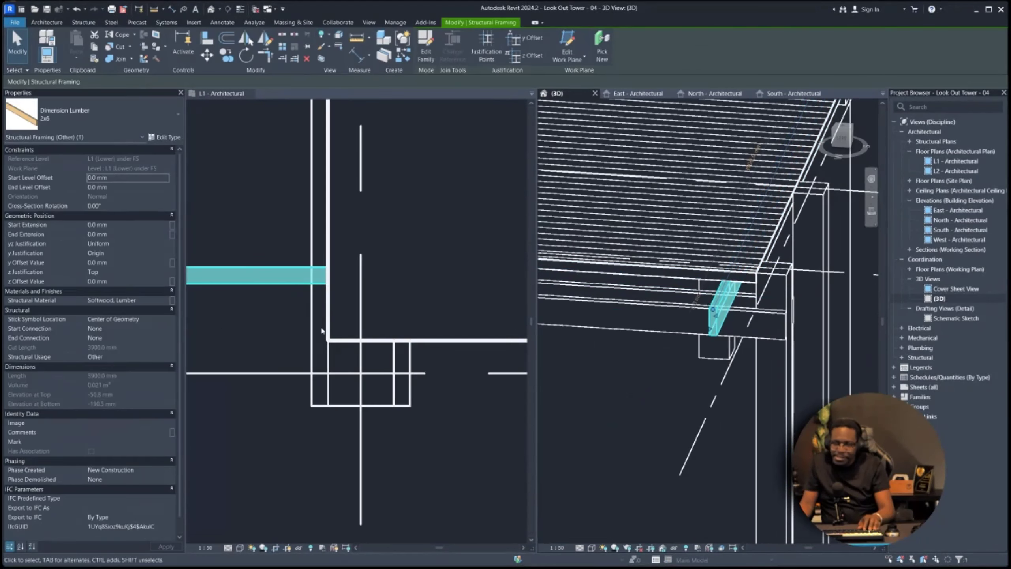
{"action": "key", "text": "a"}
{"action": "key", "text": "l"}
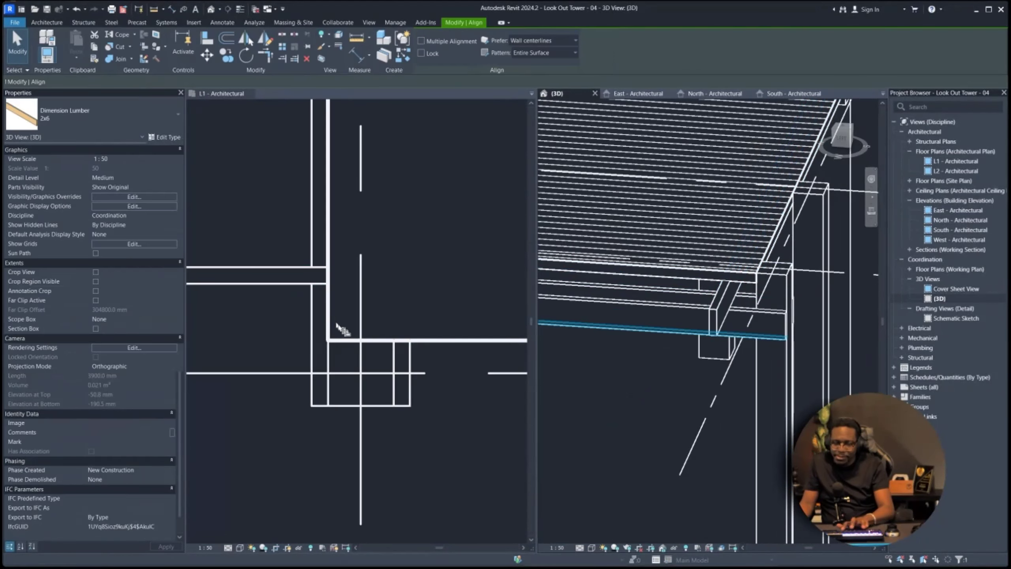
{"action": "left_click", "coordinate": [390, 342]}
{"action": "left_click", "coordinate": [392, 340]}
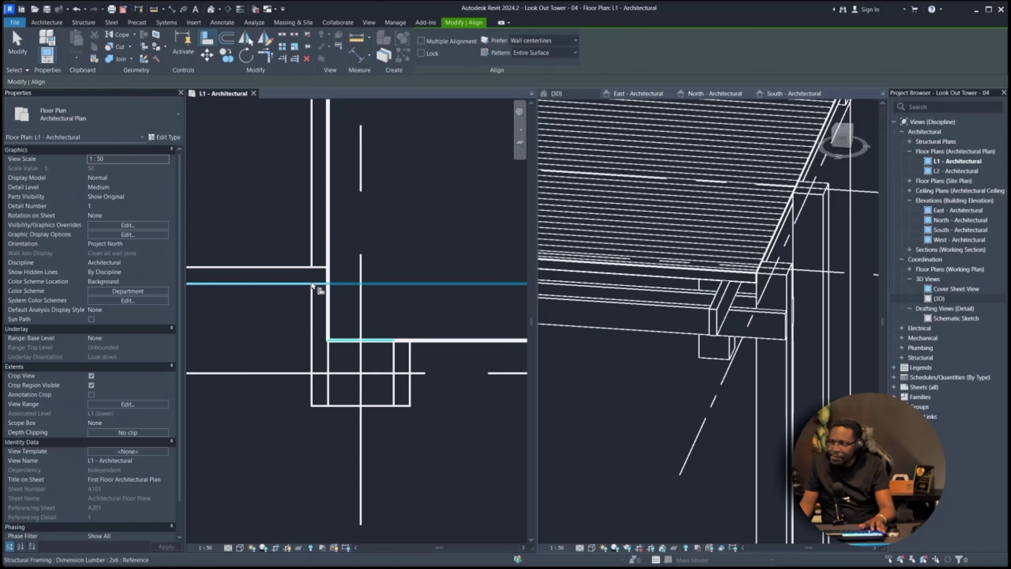
{"action": "left_click", "coordinate": [317, 284]}
{"action": "scroll", "coordinate": [437, 338], "scroll_direction": "down", "scroll_amount": 2}
{"action": "left_click", "coordinate": [375, 317]}
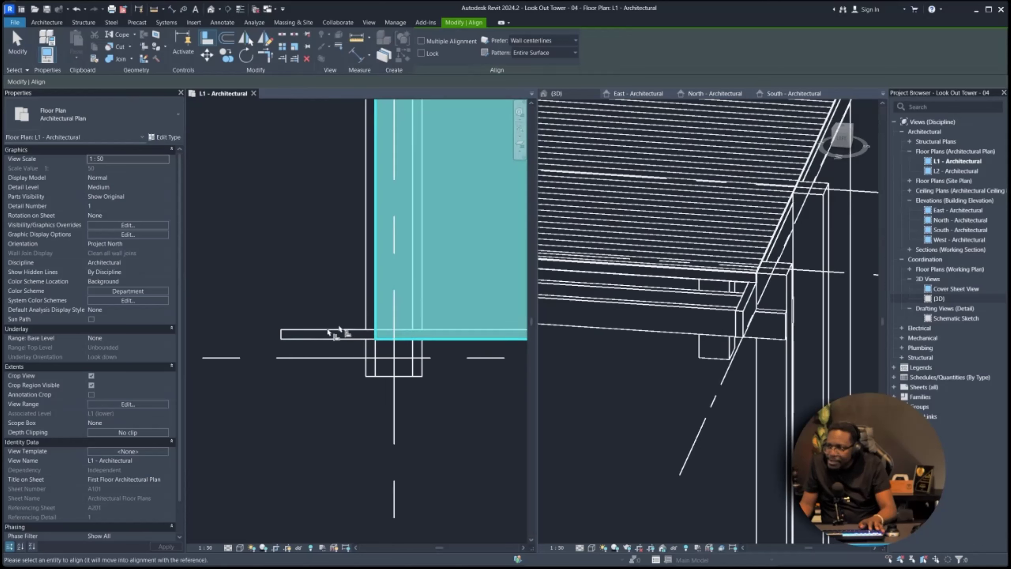
{"action": "key", "text": "Escape"}
{"action": "key", "text": "Escape"}
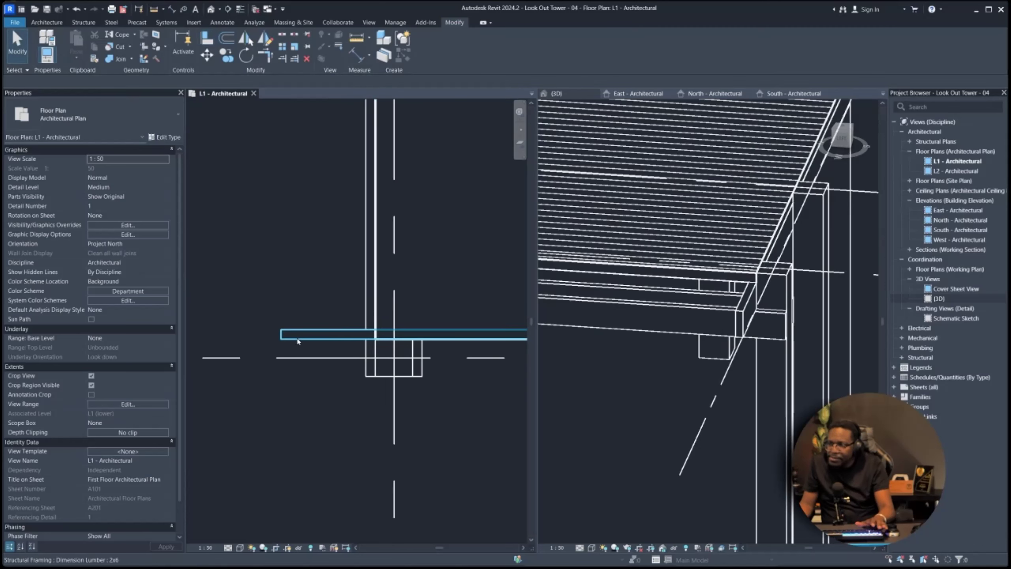
- Shorten the joist to about 3765 mm by pulling in the end that overhangs the beam along grid 6
{"action": "left_click", "coordinate": [286, 335]}
{"action": "scroll", "coordinate": [285, 340], "scroll_direction": "up", "scroll_amount": 2}
{"action": "left_click_drag", "start_coordinate": [280, 333], "coordinate": [347, 329]}
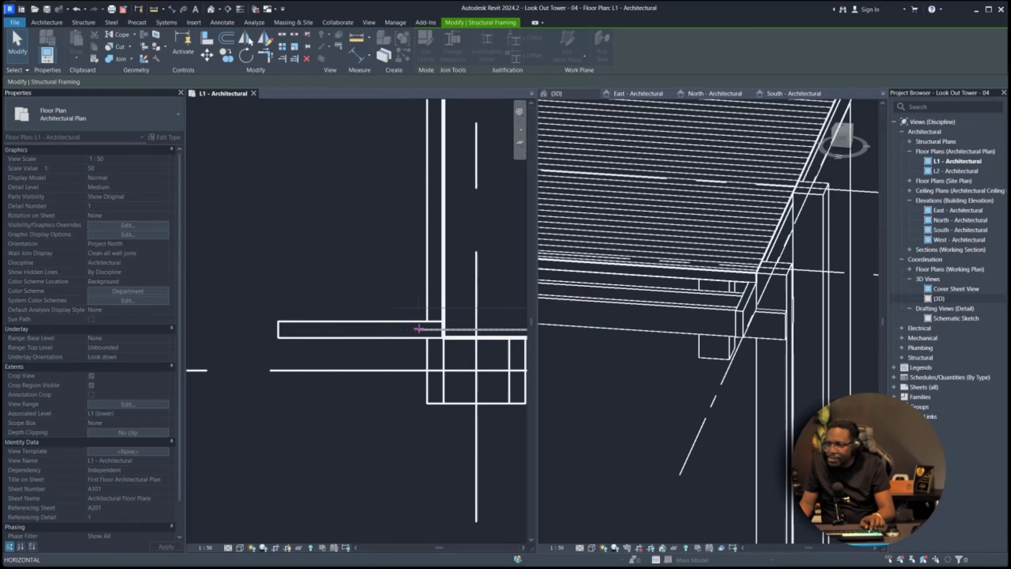
{"action": "left_click_drag", "start_coordinate": [430, 329], "coordinate": [336, 330]}
- Try to align the joist's overhanging end with the outer face of the beam along grid 6
{"action": "key", "text": "a"}
{"action": "key", "text": "l"}
{"action": "left_click", "coordinate": [427, 311]}
{"action": "left_click", "coordinate": [338, 332]}
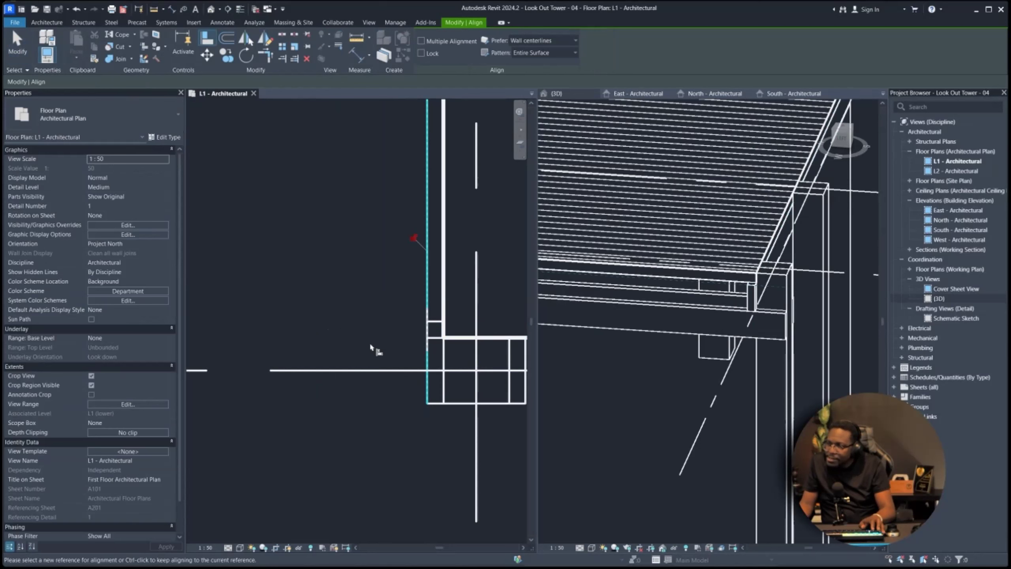
{"action": "key", "text": "Escape"}
{"action": "key", "text": "ctrl+z"}
- Try to trim the joist's overhanging end with a start extension of -76.3 mm
{"action": "left_click", "coordinate": [338, 330]}
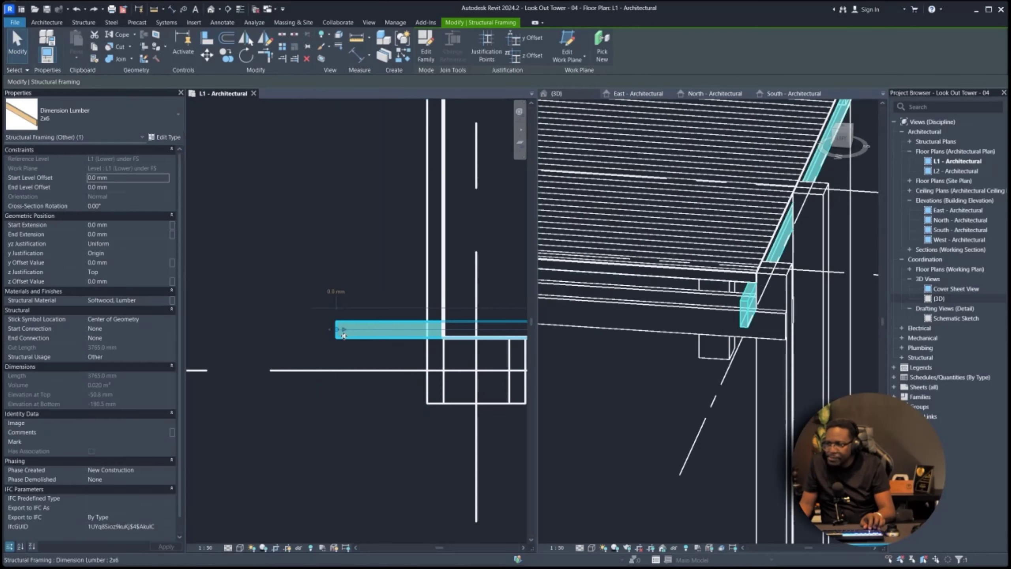
{"action": "scroll", "coordinate": [338, 330], "scroll_direction": "up", "scroll_amount": 5}
{"action": "left_click_drag", "start_coordinate": [329, 329], "coordinate": [444, 329]}
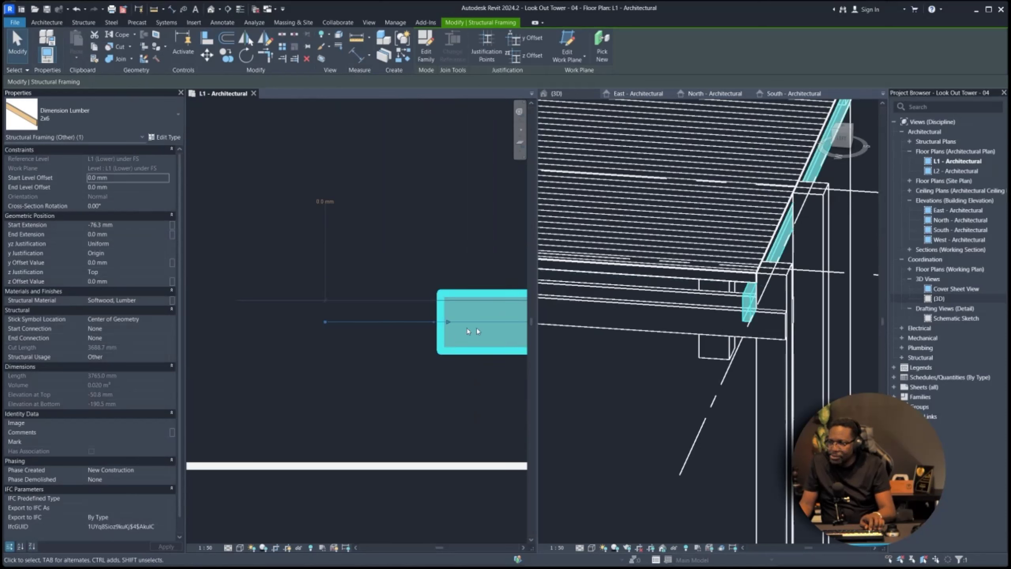
{"action": "key", "text": "ctrl+z"}
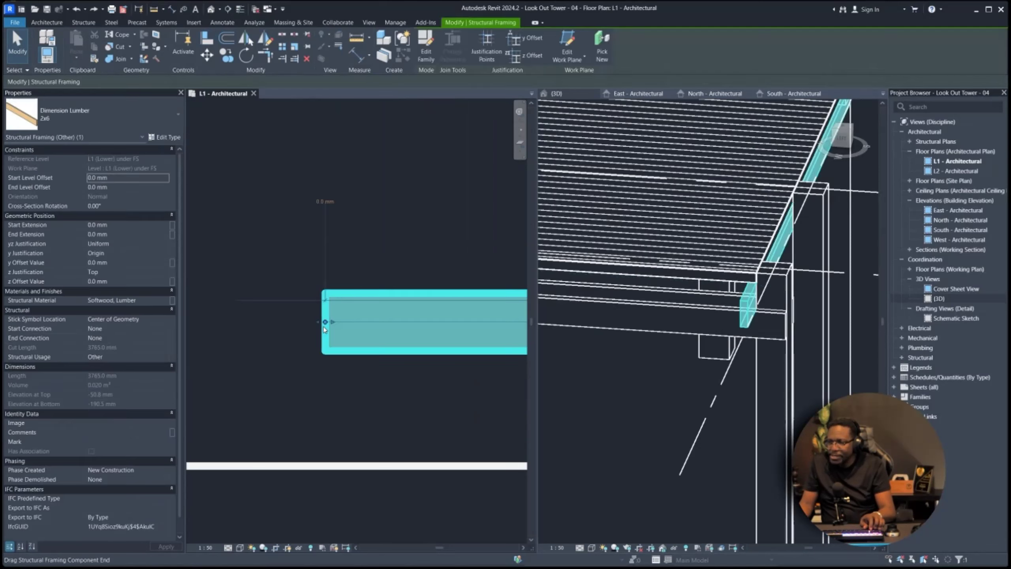
- Shorten the joist to about 3655 mm from its overhanging end
{"action": "scroll", "coordinate": [316, 330], "scroll_direction": "down", "scroll_amount": 3}
{"action": "left_click_drag", "start_coordinate": [319, 326], "coordinate": [349, 325]}
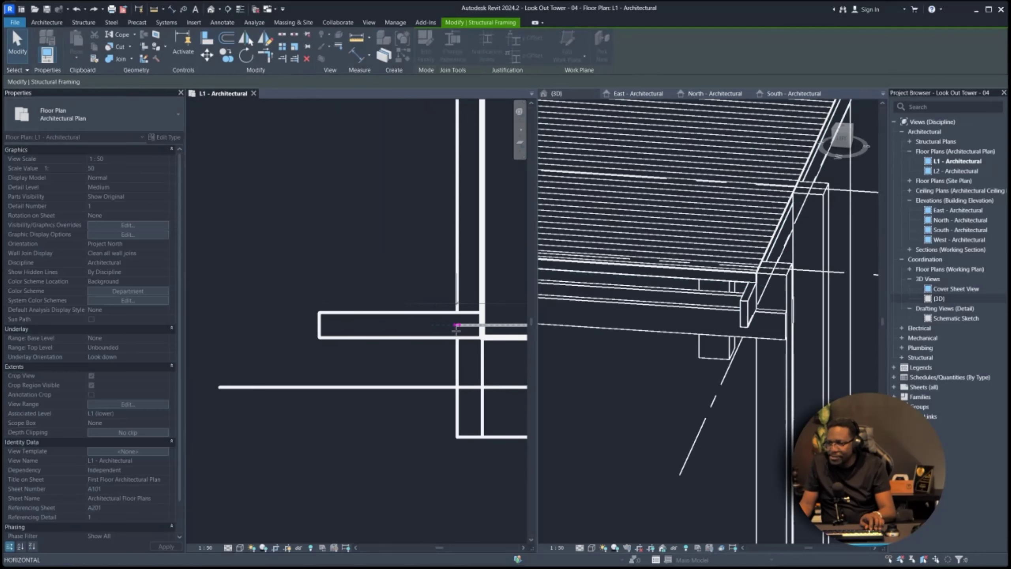
{"action": "left_click_drag", "start_coordinate": [457, 326], "coordinate": [391, 326]}
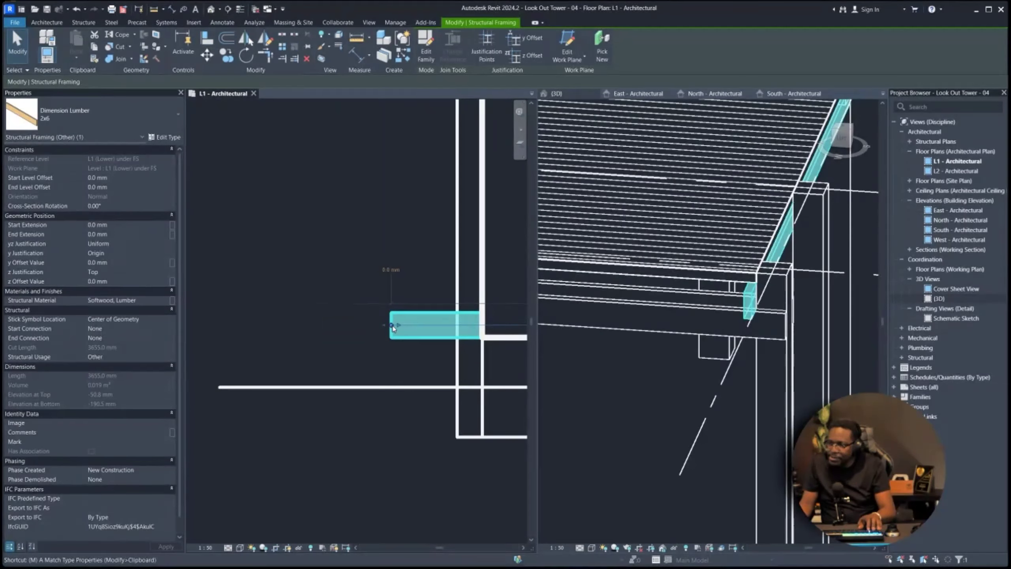
- Move the joist by its endpoint along its length, using the outer corner of the grid 6 beam as reference
{"action": "scroll", "coordinate": [397, 349], "scroll_direction": "down", "scroll_amount": 1}
{"action": "key", "text": "m"}
{"action": "key", "text": "v"}
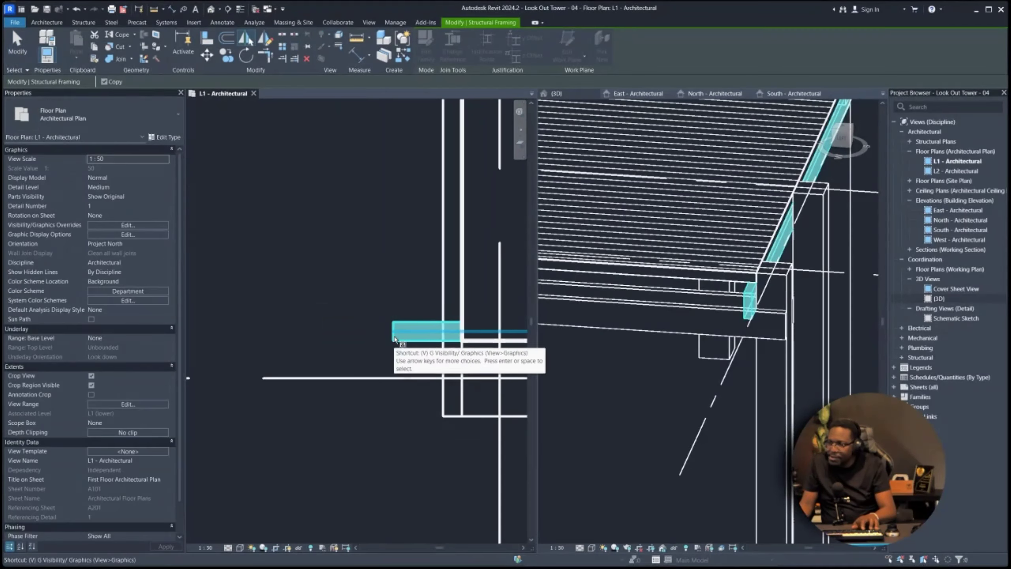
{"action": "scroll", "coordinate": [394, 337], "scroll_direction": "up", "scroll_amount": 3}
{"action": "key", "text": "m"}
{"action": "key", "text": "v"}
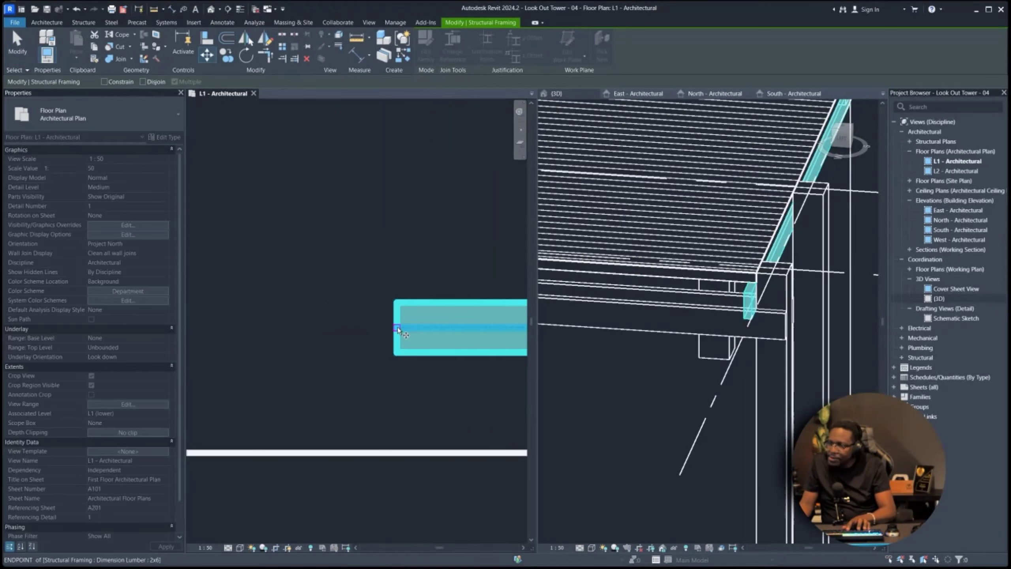
{"action": "left_click", "coordinate": [397, 328]}
{"action": "scroll", "coordinate": [398, 328], "scroll_direction": "down", "scroll_amount": 5}
{"action": "key", "text": "shift"}
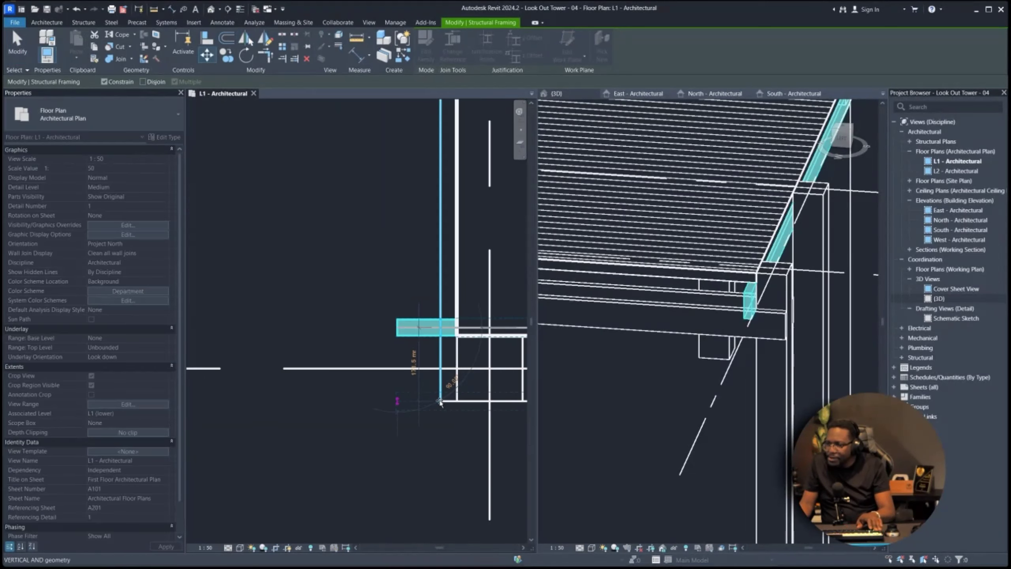
{"action": "left_click", "coordinate": [440, 402]}
- Bring the joist's end flush with the outer face of the beam along grid 6
{"action": "left_click", "coordinate": [416, 335]}
{"action": "scroll", "coordinate": [438, 331], "scroll_direction": "up", "scroll_amount": 2}
{"action": "left_click_drag", "start_coordinate": [311, 325], "coordinate": [407, 325]}
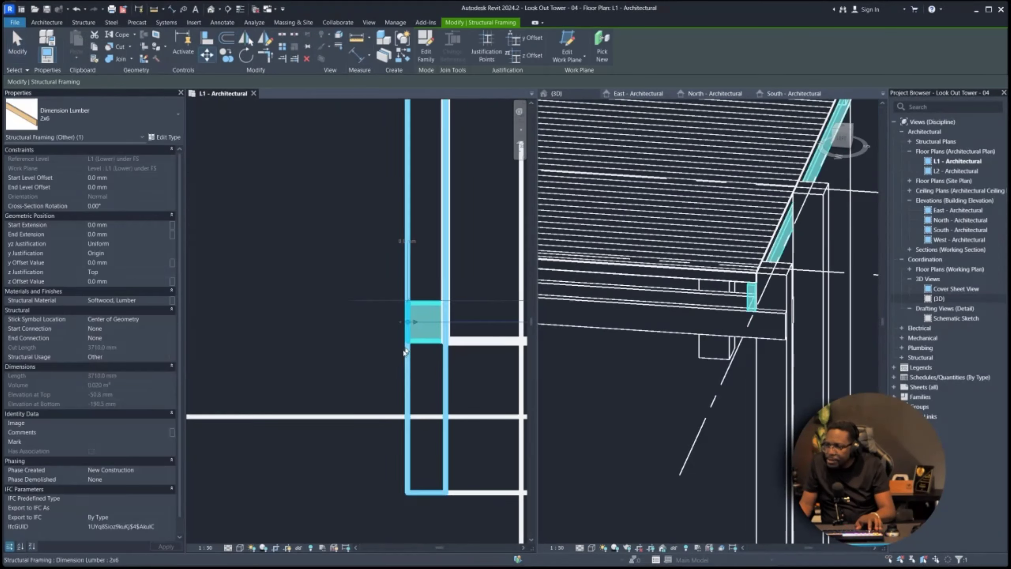
{"action": "scroll", "coordinate": [371, 369], "scroll_direction": "down", "scroll_amount": 1}
{"action": "left_click", "coordinate": [371, 368]}
{"action": "scroll", "coordinate": [437, 342], "scroll_direction": "down", "scroll_amount": 1}
- Examine how far the joist's opposite end runs past the grid 4 column in the plan and 3D views
{"action": "left_click", "coordinate": [714, 367]}
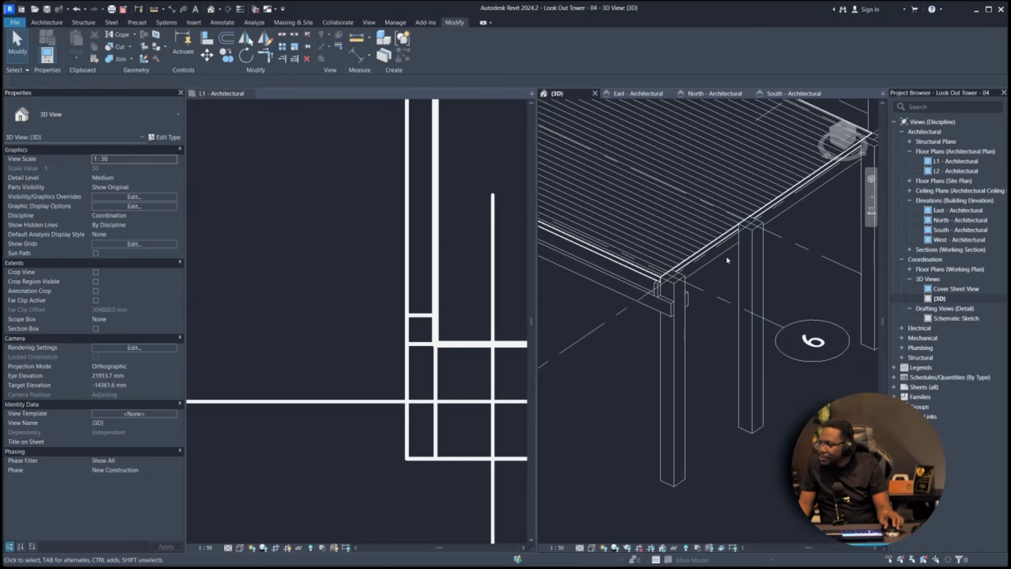
{"action": "left_click", "coordinate": [765, 268]}
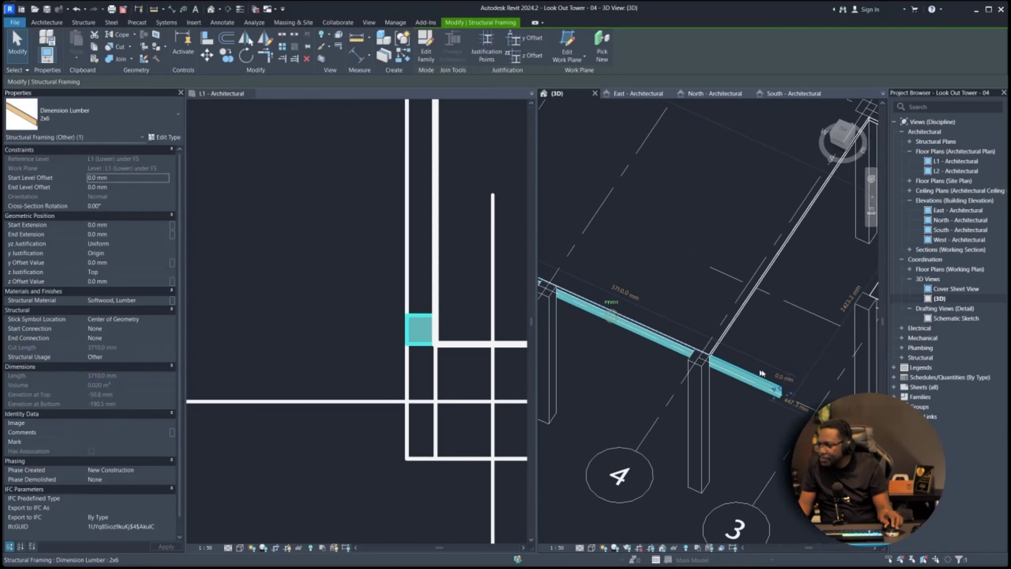
{"action": "left_click", "coordinate": [414, 332]}
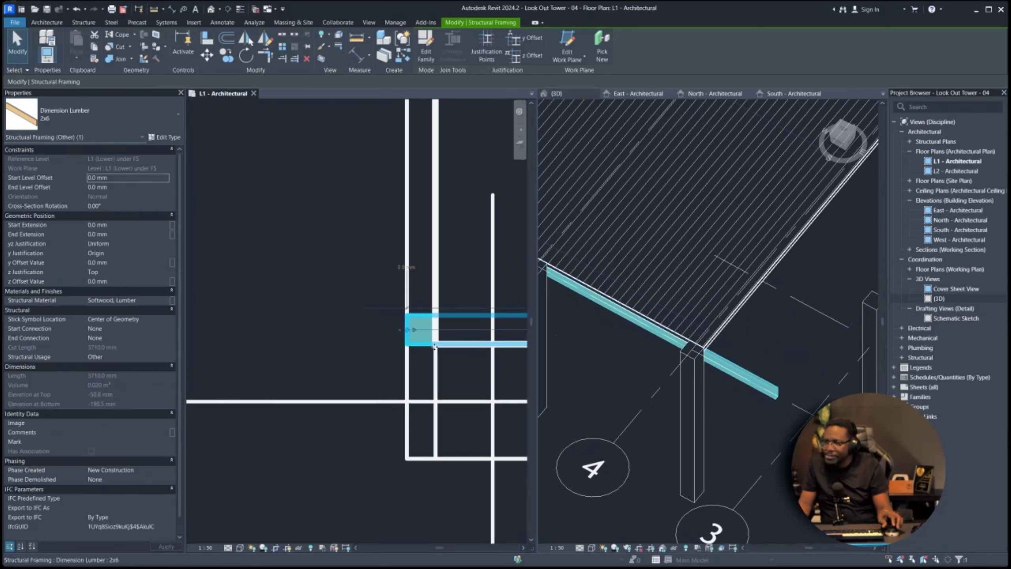
{"action": "scroll", "coordinate": [392, 343], "scroll_direction": "down", "scroll_amount": 6}
{"action": "middle_click_drag", "start_coordinate": [439, 351], "coordinate": [210, 363]}
{"action": "scroll", "coordinate": [348, 364], "scroll_direction": "down", "scroll_amount": 3}
{"action": "scroll", "coordinate": [420, 368], "scroll_direction": "up", "scroll_amount": 3}
{"action": "scroll", "coordinate": [420, 368], "scroll_direction": "down", "scroll_amount": 4}
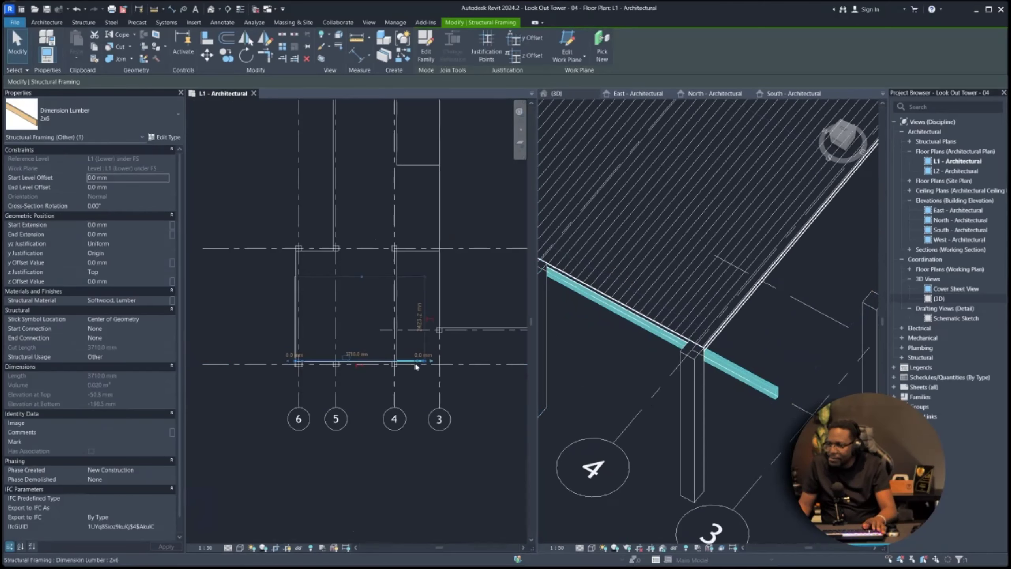
{"action": "scroll", "coordinate": [725, 381], "scroll_direction": "down", "scroll_amount": 6}
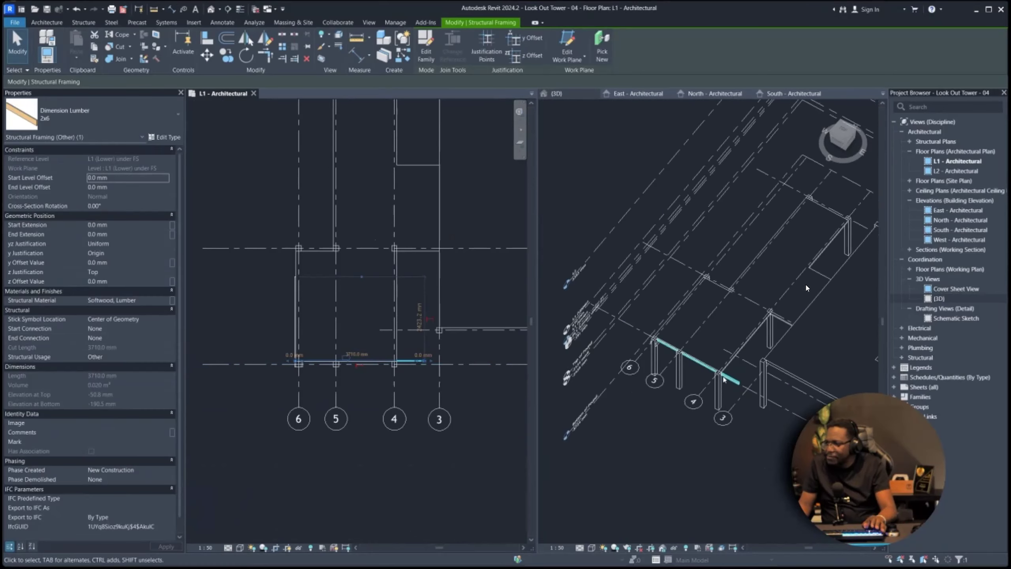
{"action": "scroll", "coordinate": [720, 379], "scroll_direction": "up", "scroll_amount": 2}
{"action": "middle_click_drag", "start_coordinate": [806, 284], "coordinate": [748, 265], "text": "shift"}
{"action": "middle_click_drag", "start_coordinate": [725, 299], "coordinate": [755, 401], "text": "shift"}
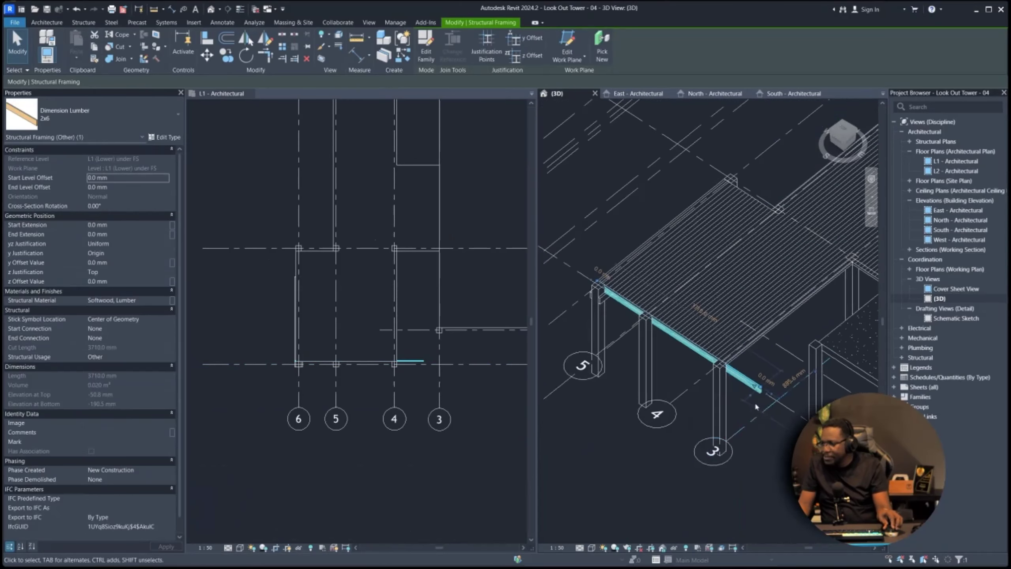
{"action": "scroll", "coordinate": [754, 401], "scroll_direction": "up", "scroll_amount": 5}
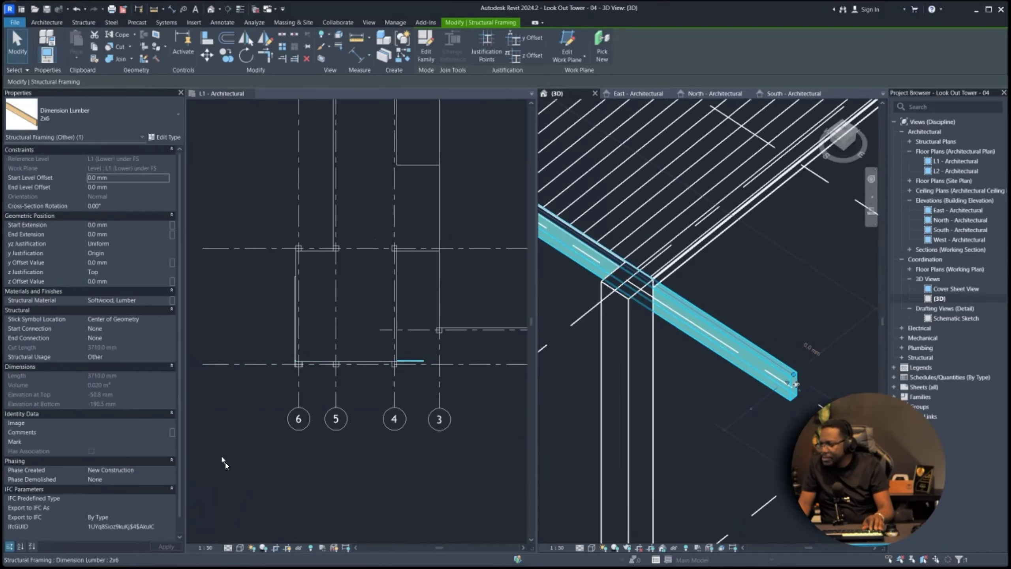
{"action": "scroll", "coordinate": [689, 364], "scroll_direction": "down", "scroll_amount": 6}
{"action": "mouse_move", "coordinate": [689, 364]}
{"action": "middle_mouse_down", "text": "shift"}
{"action": "mouse_move", "coordinate": [717, 371]}
{"action": "mouse_move", "coordinate": [682, 351]}
{"action": "middle_mouse_up", "text": "shift"}
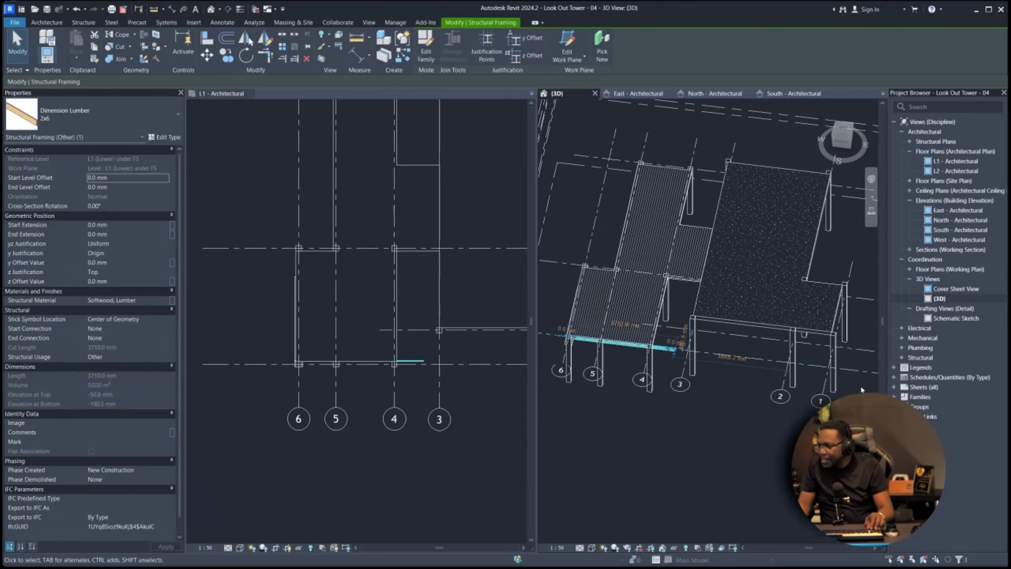
- Extend the joist's far end from beyond grid 4 across to grid 1 in the L1 plan
{"action": "scroll", "coordinate": [636, 354], "scroll_direction": "up", "scroll_amount": 1}
{"action": "middle_click_drag", "start_coordinate": [354, 383], "coordinate": [297, 382]}
{"action": "scroll", "coordinate": [392, 375], "scroll_direction": "up", "scroll_amount": 7}
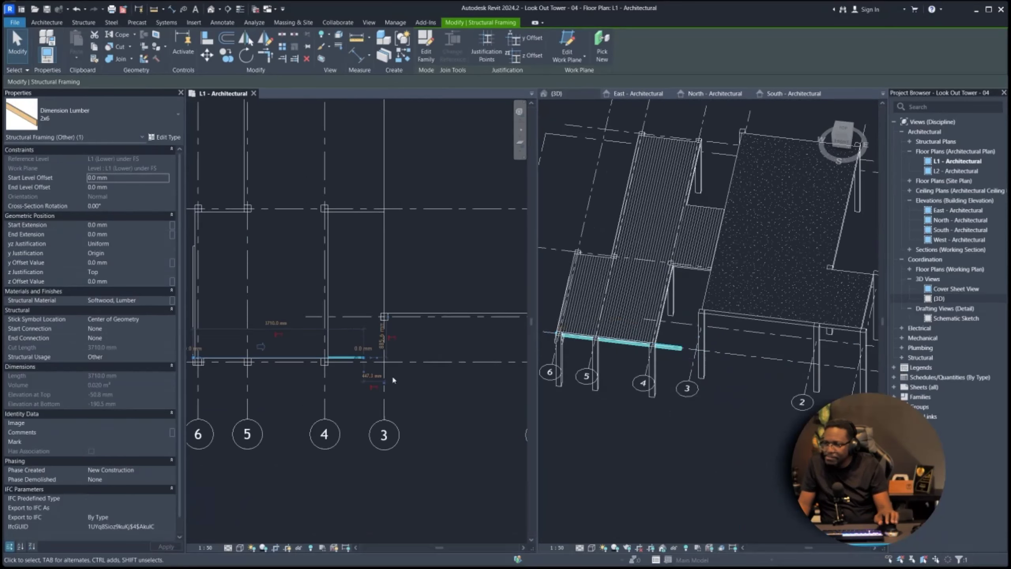
{"action": "scroll", "coordinate": [266, 319], "scroll_direction": "down", "scroll_amount": 3}
{"action": "left_click_drag", "start_coordinate": [282, 318], "coordinate": [294, 318]}
{"action": "left_click_drag", "start_coordinate": [469, 321], "coordinate": [471, 321]}
{"action": "middle_click_drag", "start_coordinate": [471, 321], "coordinate": [237, 338]}
{"action": "left_click_drag", "start_coordinate": [227, 327], "coordinate": [298, 327]}
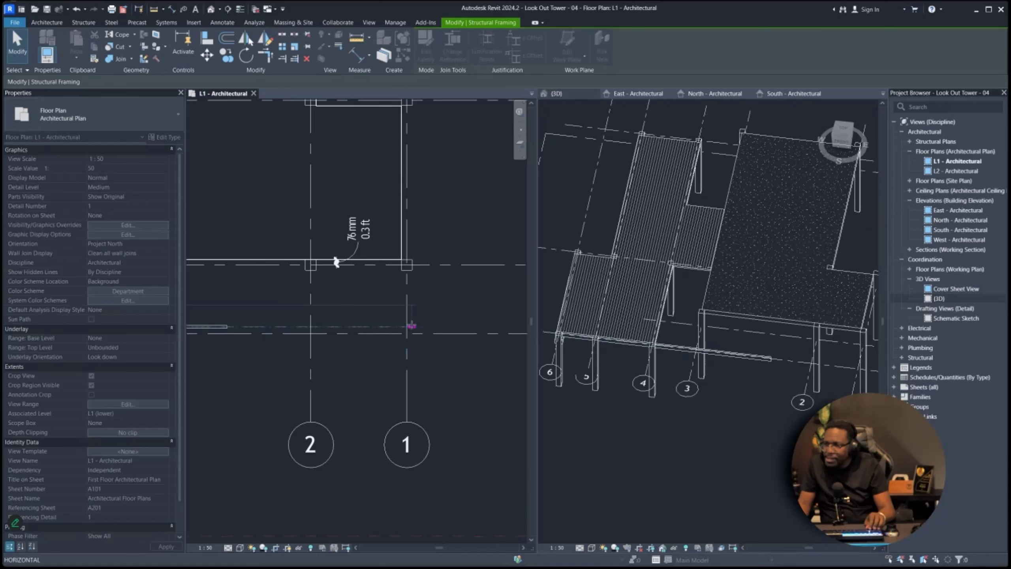
- Extend the joist's far end 183.1 mm beyond grid 1
{"action": "scroll", "coordinate": [417, 335], "scroll_direction": "up", "scroll_amount": 4}
{"action": "left_click_drag", "start_coordinate": [406, 327], "coordinate": [367, 299]}
{"action": "scroll", "coordinate": [425, 309], "scroll_direction": "up", "scroll_amount": 1}
{"action": "scroll", "coordinate": [452, 336], "scroll_direction": "down", "scroll_amount": 4}
{"action": "scroll", "coordinate": [452, 335], "scroll_direction": "down", "scroll_amount": 3}
{"action": "scroll", "coordinate": [211, 339], "scroll_direction": "up", "scroll_amount": 6}
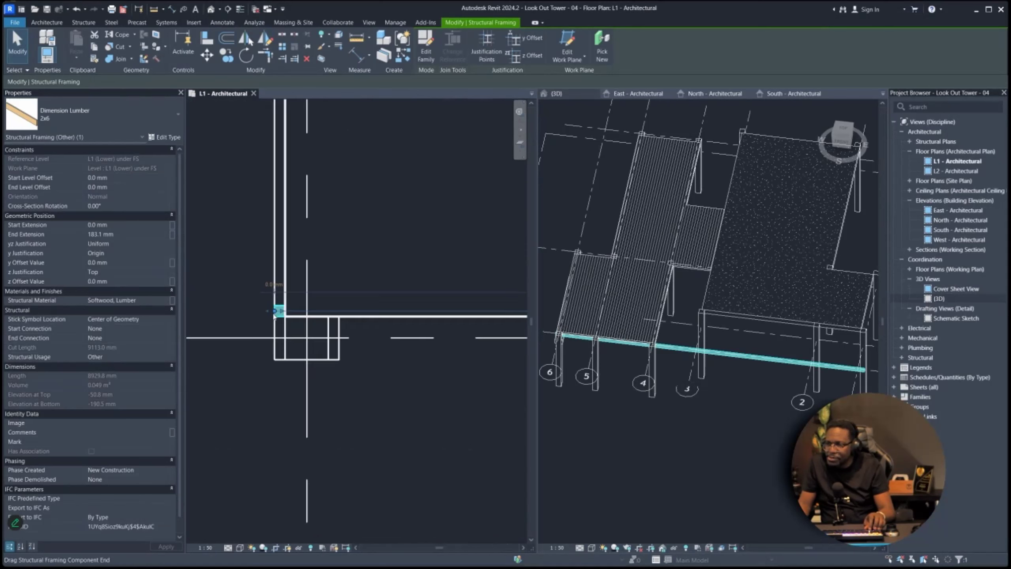
- Reposition the joist's start point at the grid 6 column, giving a start extension of 114.3 mm
{"action": "left_click_drag", "start_coordinate": [278, 312], "coordinate": [256, 309]}
{"action": "scroll", "coordinate": [303, 315], "scroll_direction": "up", "scroll_amount": 3}
{"action": "scroll", "coordinate": [251, 336], "scroll_direction": "down", "scroll_amount": 6}
- Snap the joist's far end to the outer face of the grid 1 column, giving an end extension of 76.2 mm
{"action": "middle_click_drag", "start_coordinate": [478, 347], "coordinate": [289, 348]}
{"action": "scroll", "coordinate": [401, 348], "scroll_direction": "up", "scroll_amount": 5}
{"action": "scroll", "coordinate": [401, 343], "scroll_direction": "down", "scroll_amount": 3}
{"action": "scroll", "coordinate": [401, 343], "scroll_direction": "up", "scroll_amount": 2}
{"action": "scroll", "coordinate": [400, 344], "scroll_direction": "down", "scroll_amount": 2}
{"action": "scroll", "coordinate": [397, 345], "scroll_direction": "up", "scroll_amount": 1}
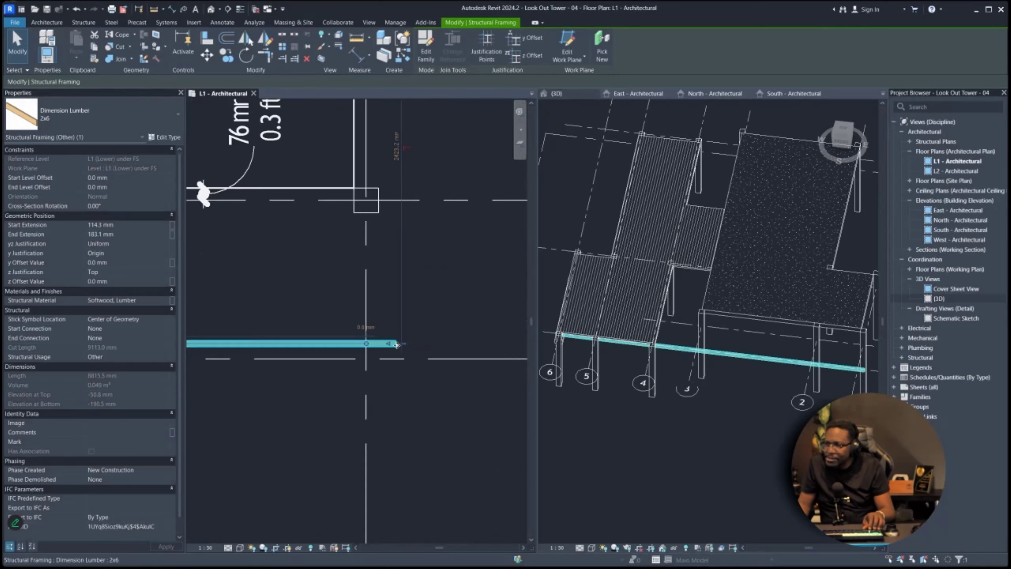
{"action": "scroll", "coordinate": [407, 346], "scroll_direction": "up", "scroll_amount": 2}
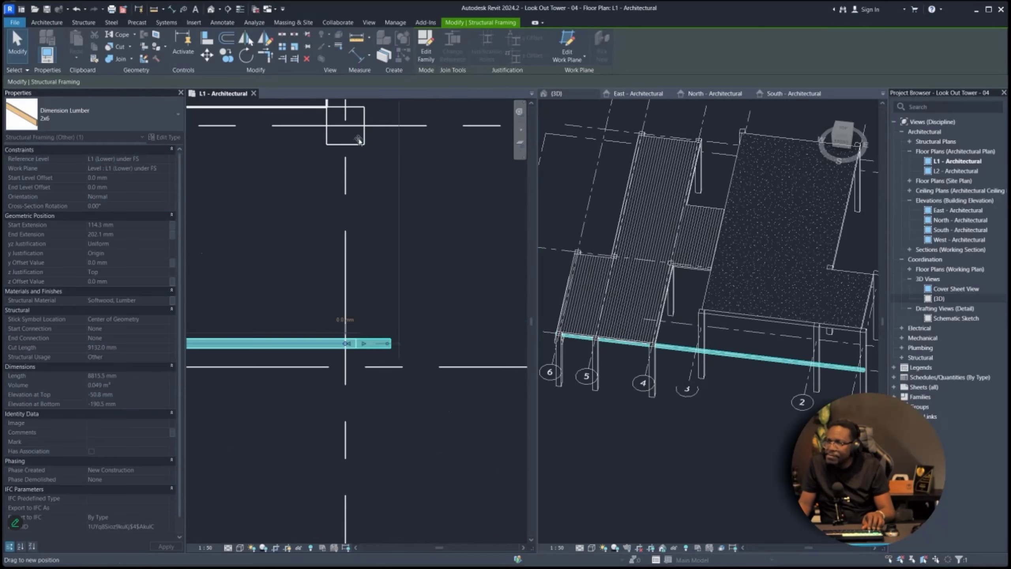
{"action": "left_click_drag", "start_coordinate": [363, 144], "coordinate": [364, 144]}
- Copy the long joist to the opposite, outer face of the corner column at grid 6
{"action": "scroll", "coordinate": [399, 280], "scroll_direction": "down", "scroll_amount": 8}
{"action": "scroll", "coordinate": [250, 292], "scroll_direction": "up", "scroll_amount": 1}
{"action": "scroll", "coordinate": [247, 293], "scroll_direction": "up", "scroll_amount": 1}
{"action": "scroll", "coordinate": [438, 282], "scroll_direction": "up", "scroll_amount": 1}
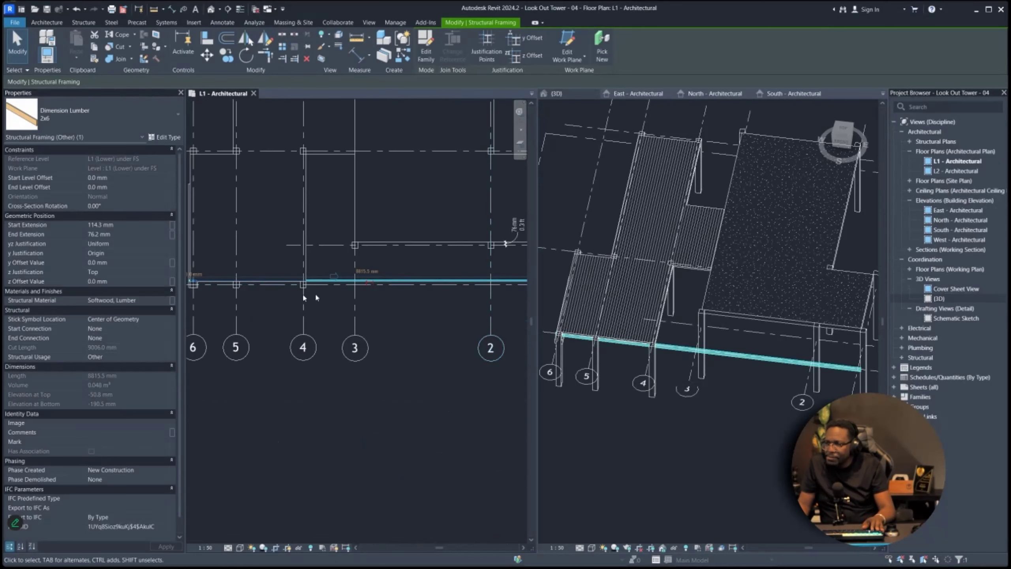
{"action": "scroll", "coordinate": [271, 287], "scroll_direction": "up", "scroll_amount": 4}
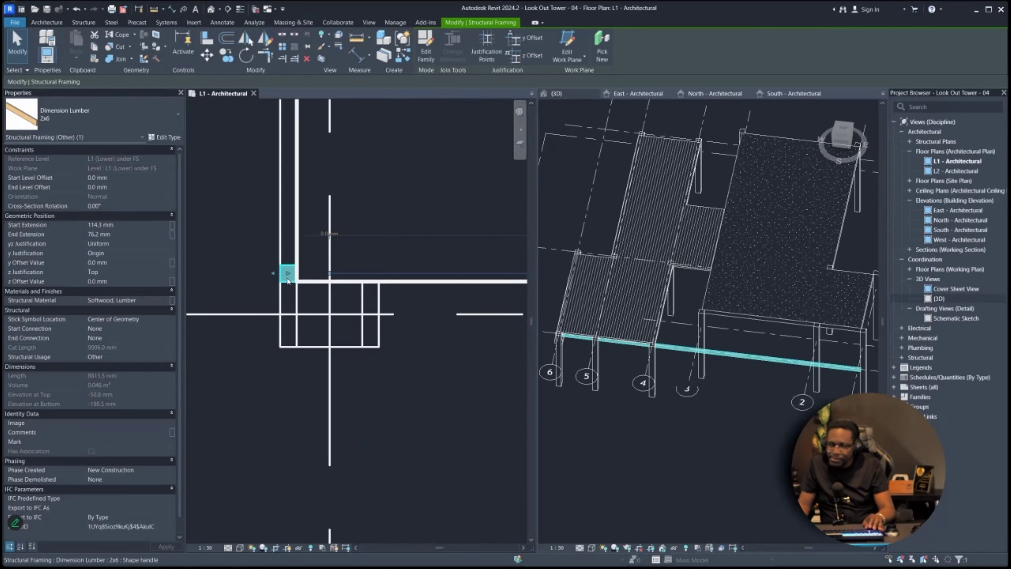
{"action": "key", "text": "c"}
{"action": "key", "text": "o"}
{"action": "scroll", "coordinate": [281, 276], "scroll_direction": "up", "scroll_amount": 2}
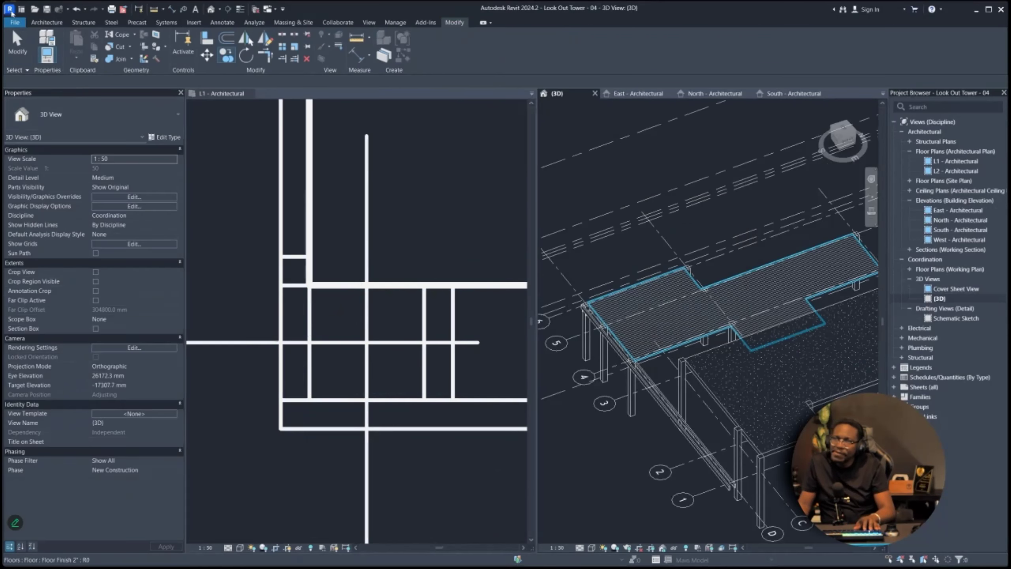
- Save the project as a new file named Look Out Tower - 05 in the WORKING FILES folder
{"action": "left_click", "coordinate": [9, 9]}
{"action": "left_click", "coordinate": [14, 22]}
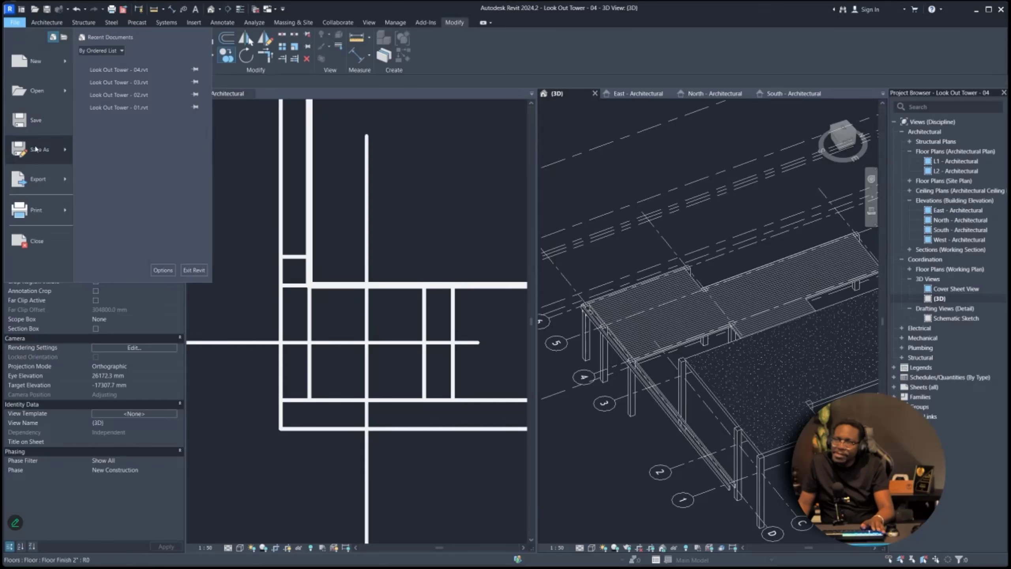
{"action": "mouse_move", "coordinate": [35, 149]}
{"action": "left_click", "coordinate": [139, 116]}
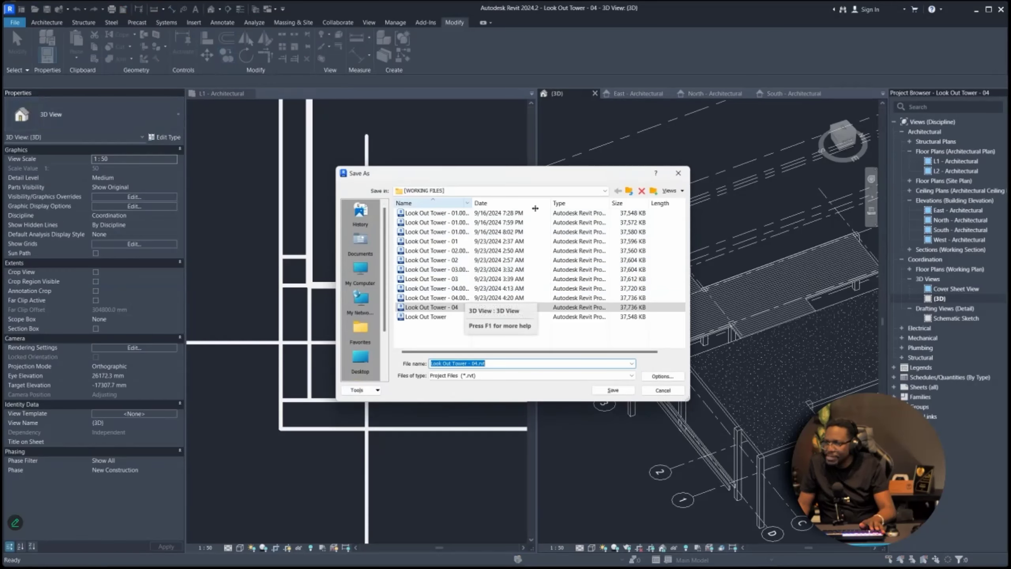
{"action": "left_click_drag", "start_coordinate": [471, 203], "coordinate": [535, 208]}
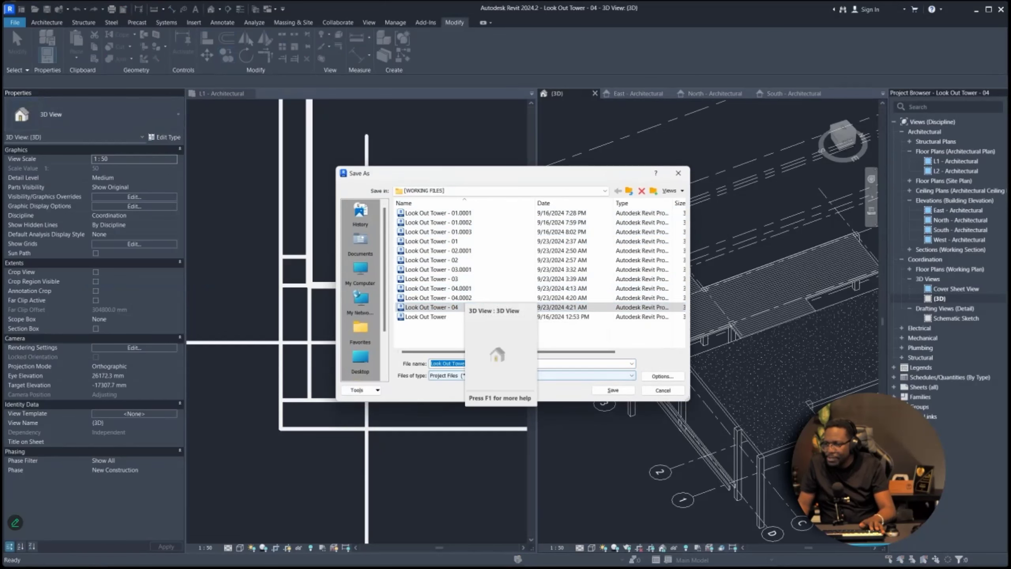
{"action": "left_click_drag", "start_coordinate": [532, 175], "coordinate": [450, 127]}
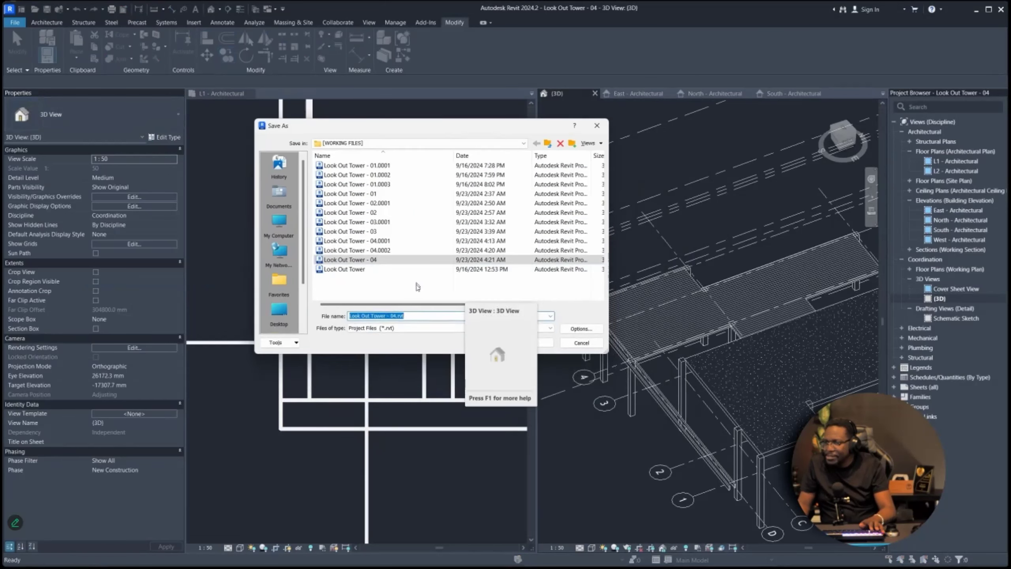
{"action": "left_click", "coordinate": [397, 316]}
{"action": "key", "text": "BackSpace"}
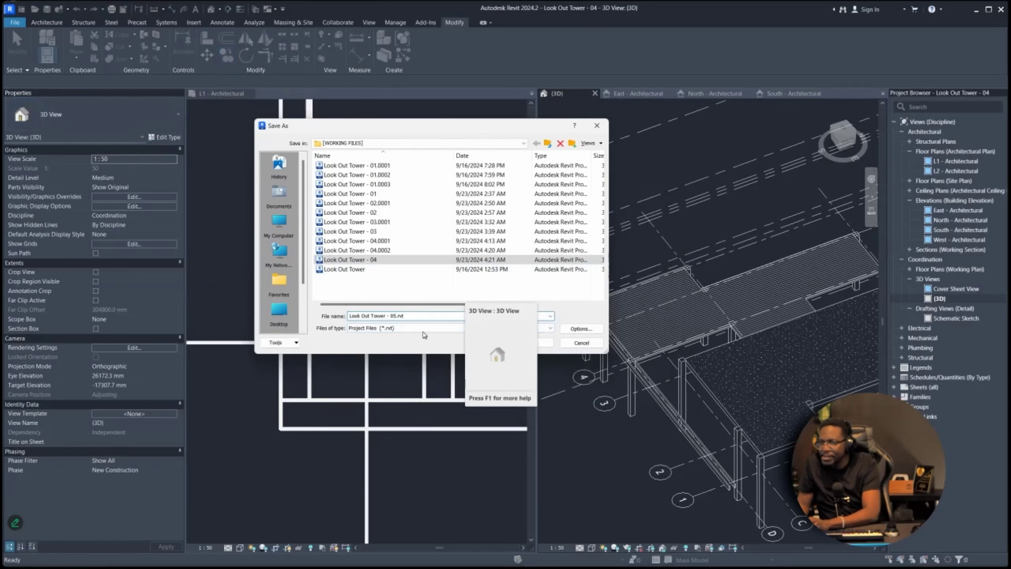
{"action": "key", "text": "Return"}
- Pull the far end of the outer grid D joist back from grid 1 to an end extension of -692.0 mm
{"action": "key", "text": "c"}
{"action": "key", "text": "o"}
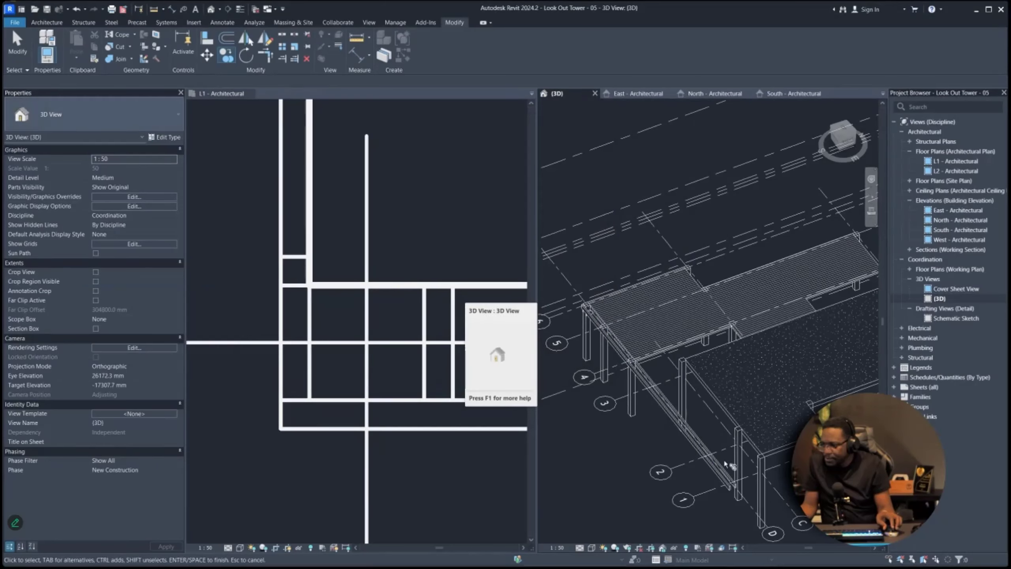
{"action": "middle_click_drag", "start_coordinate": [729, 464], "coordinate": [493, 444], "text": "shift"}
{"action": "scroll", "coordinate": [321, 433], "scroll_direction": "down", "scroll_amount": 1}
{"action": "scroll", "coordinate": [320, 433], "scroll_direction": "down", "scroll_amount": 3}
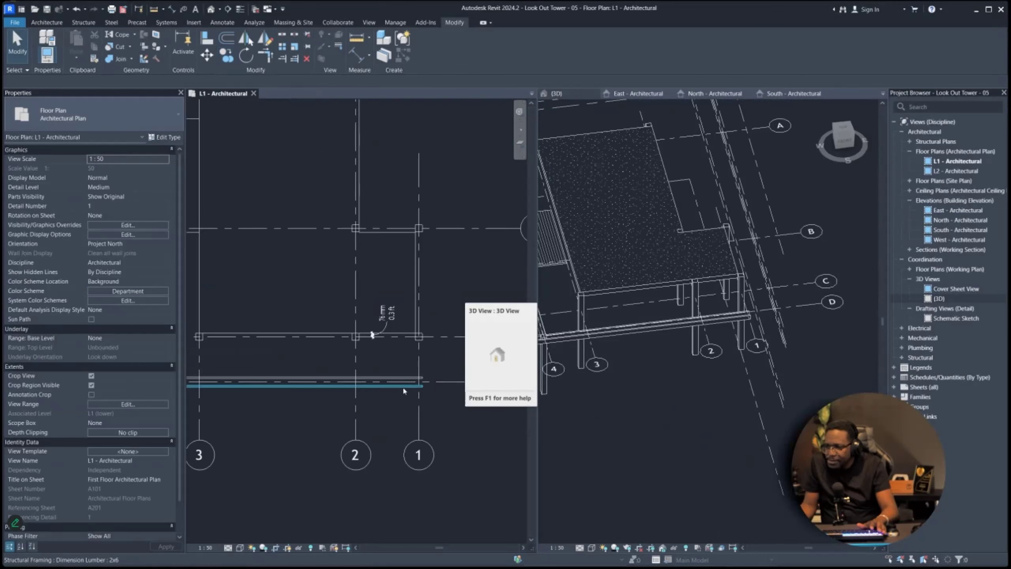
{"action": "left_click", "coordinate": [404, 386]}
{"action": "scroll", "coordinate": [415, 389], "scroll_direction": "up", "scroll_amount": 4}
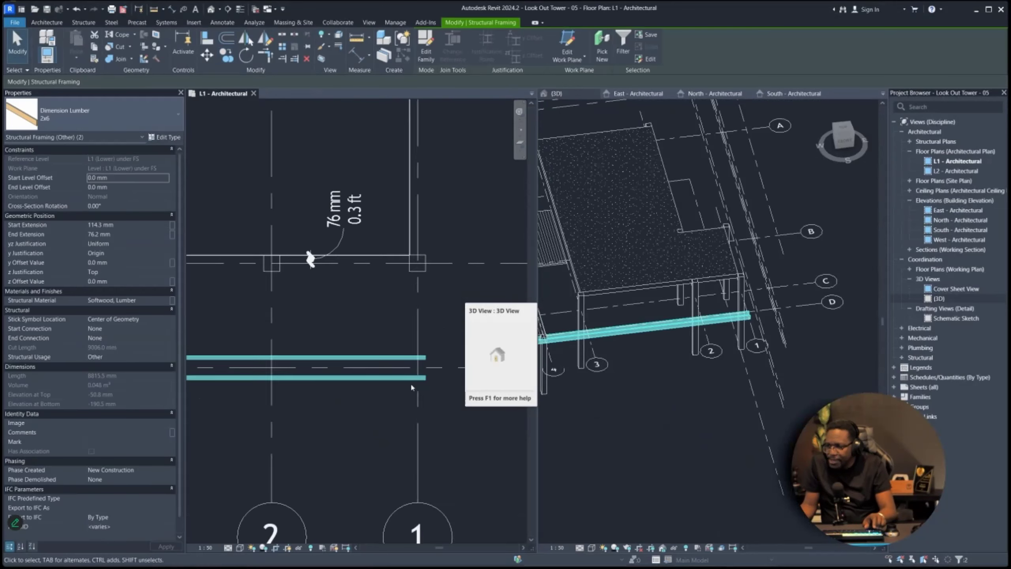
{"action": "left_click", "coordinate": [428, 376]}
{"action": "left_click_drag", "start_coordinate": [429, 376], "coordinate": [288, 377]}
{"action": "scroll", "coordinate": [437, 375], "scroll_direction": "down", "scroll_amount": 5}
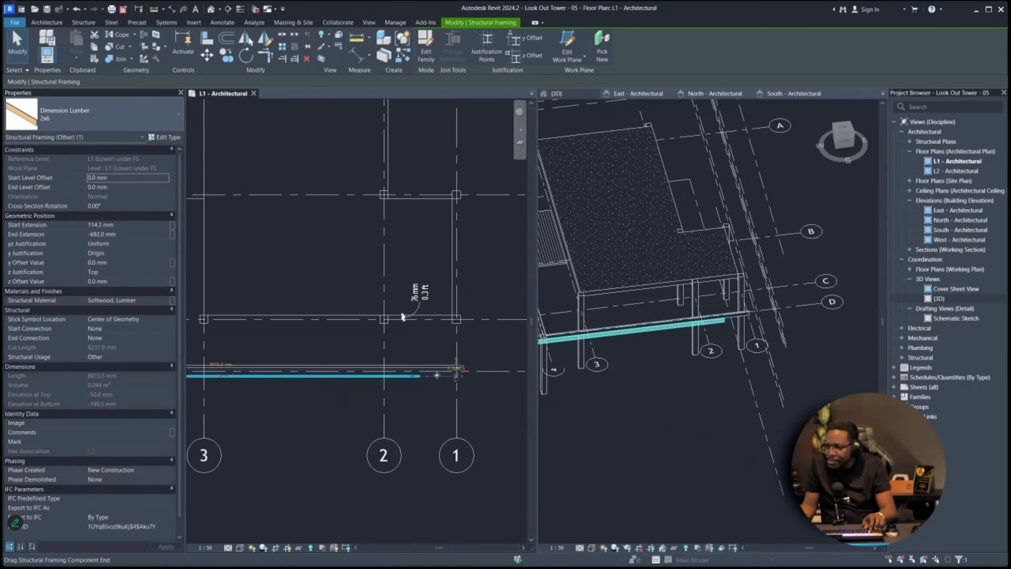
{"action": "middle_click_drag", "start_coordinate": [335, 399], "coordinate": [482, 387]}
{"action": "scroll", "coordinate": [485, 389], "scroll_direction": "up", "scroll_amount": 1}
{"action": "middle_click_drag", "start_coordinate": [278, 383], "coordinate": [339, 377]}
{"action": "scroll", "coordinate": [341, 377], "scroll_direction": "down", "scroll_amount": 1}
{"action": "scroll", "coordinate": [378, 380], "scroll_direction": "down", "scroll_amount": 3}
{"action": "scroll", "coordinate": [300, 364], "scroll_direction": "up", "scroll_amount": 6}
{"action": "key", "text": "Escape"}
{"action": "scroll", "coordinate": [412, 353], "scroll_direction": "down", "scroll_amount": 4}
{"action": "scroll", "coordinate": [453, 354], "scroll_direction": "up", "scroll_amount": 5}
{"action": "middle_click_drag", "start_coordinate": [454, 357], "coordinate": [433, 351]}
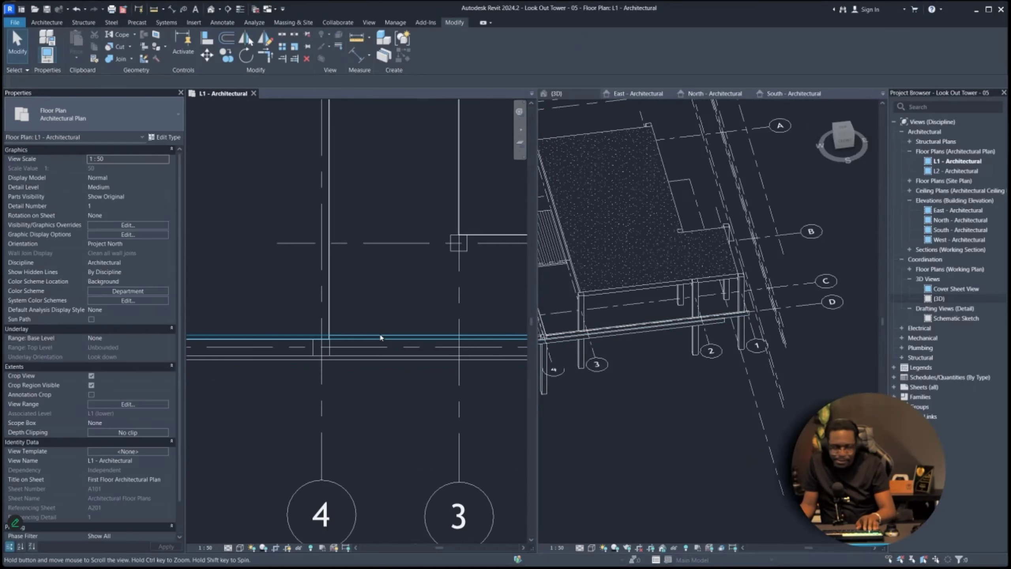
- Align the far end of the outer grid D joist with the floor finish edge at grid 4
{"action": "key", "text": "a"}
{"action": "key", "text": "l"}
{"action": "scroll", "coordinate": [359, 331], "scroll_direction": "up", "scroll_amount": 1}
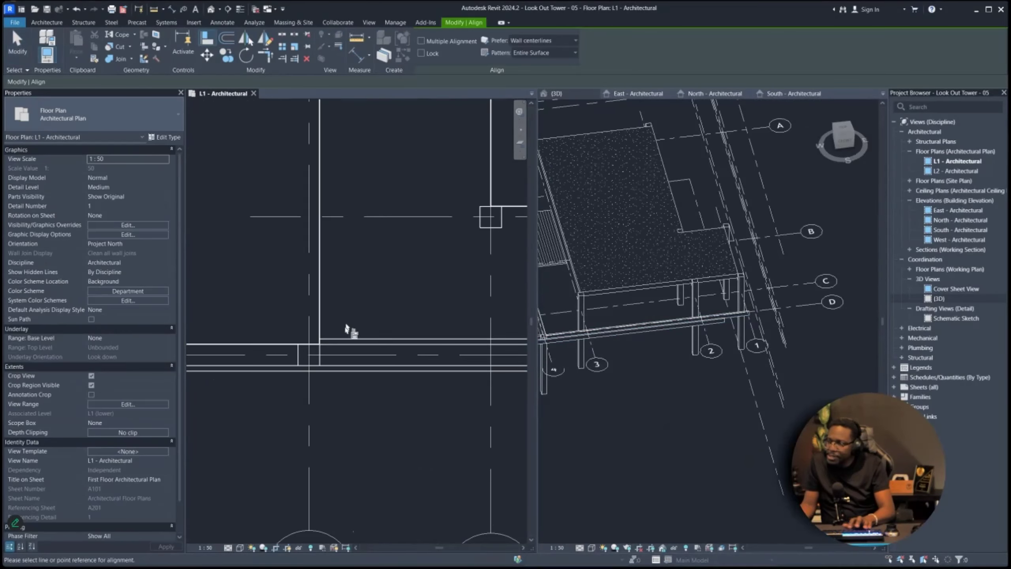
{"action": "left_click", "coordinate": [320, 331]}
{"action": "scroll", "coordinate": [311, 337], "scroll_direction": "down", "scroll_amount": 7}
{"action": "scroll", "coordinate": [310, 309], "scroll_direction": "up", "scroll_amount": 8}
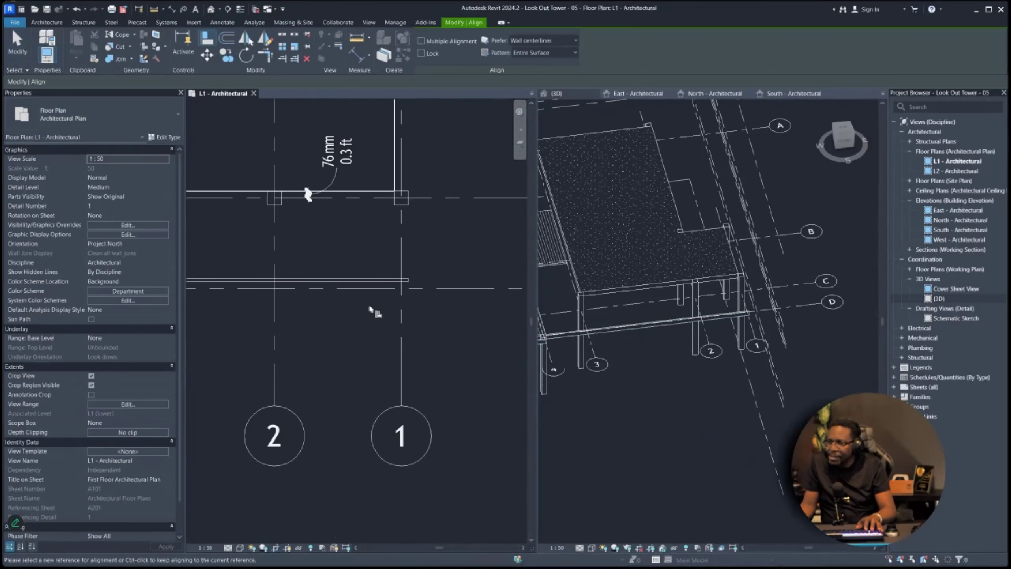
- Align the far end of the inner grid D joist with the same floor finish edge at grid 4
{"action": "scroll", "coordinate": [370, 309], "scroll_direction": "down", "scroll_amount": 5}
{"action": "scroll", "coordinate": [389, 337], "scroll_direction": "up", "scroll_amount": 8}
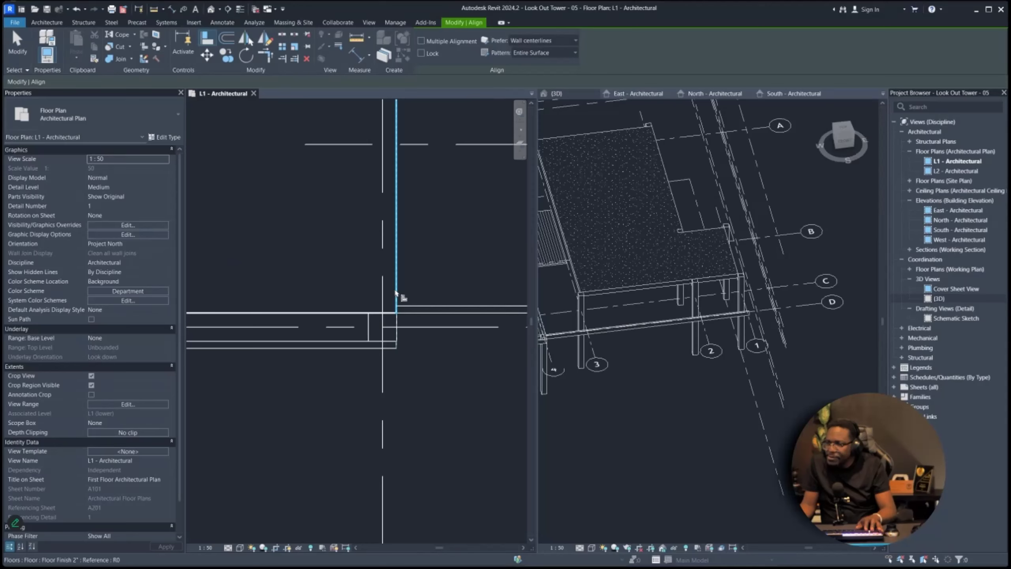
{"action": "scroll", "coordinate": [396, 293], "scroll_direction": "down", "scroll_amount": 5}
{"action": "scroll", "coordinate": [311, 322], "scroll_direction": "up", "scroll_amount": 7}
{"action": "scroll", "coordinate": [313, 322], "scroll_direction": "down", "scroll_amount": 6}
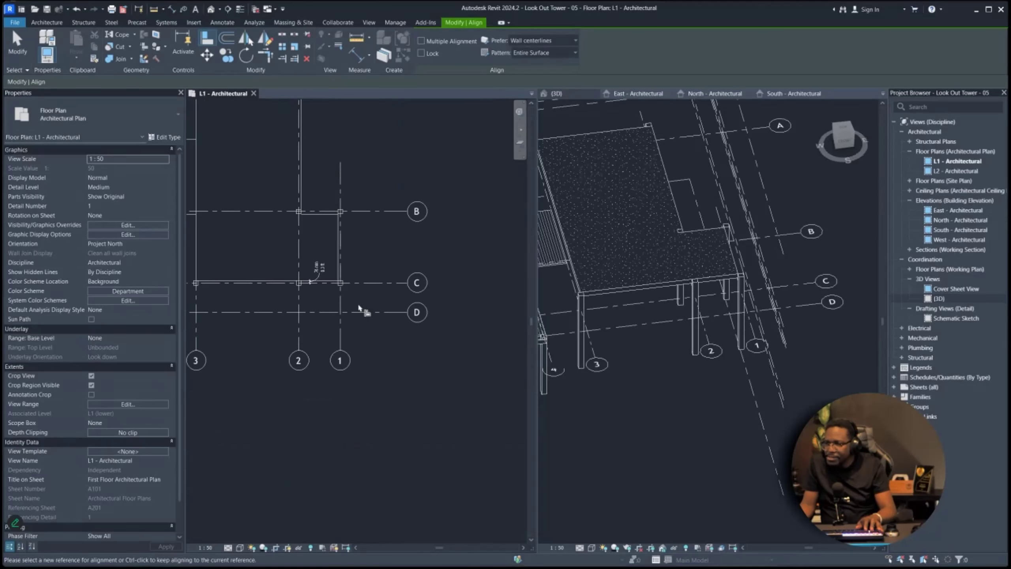
{"action": "scroll", "coordinate": [317, 301], "scroll_direction": "up", "scroll_amount": 3}
{"action": "key", "text": "Escape"}
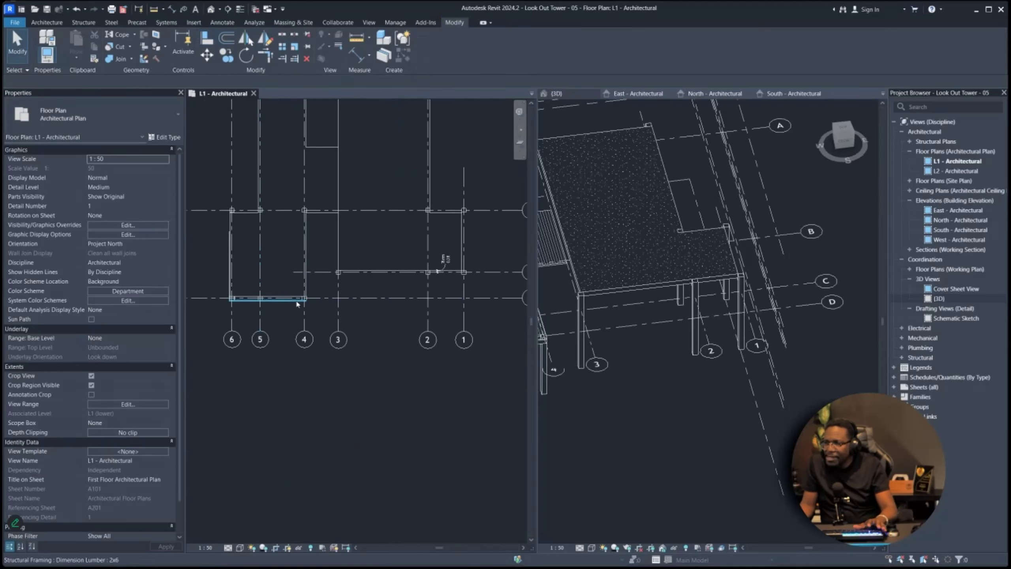
- Examine the ends of the outer grid D joist in plan and around the floor corner in 3D
{"action": "left_click", "coordinate": [296, 302]}
{"action": "middle_click_drag", "start_coordinate": [473, 302], "coordinate": [384, 302]}
{"action": "scroll", "coordinate": [387, 305], "scroll_direction": "up", "scroll_amount": 3}
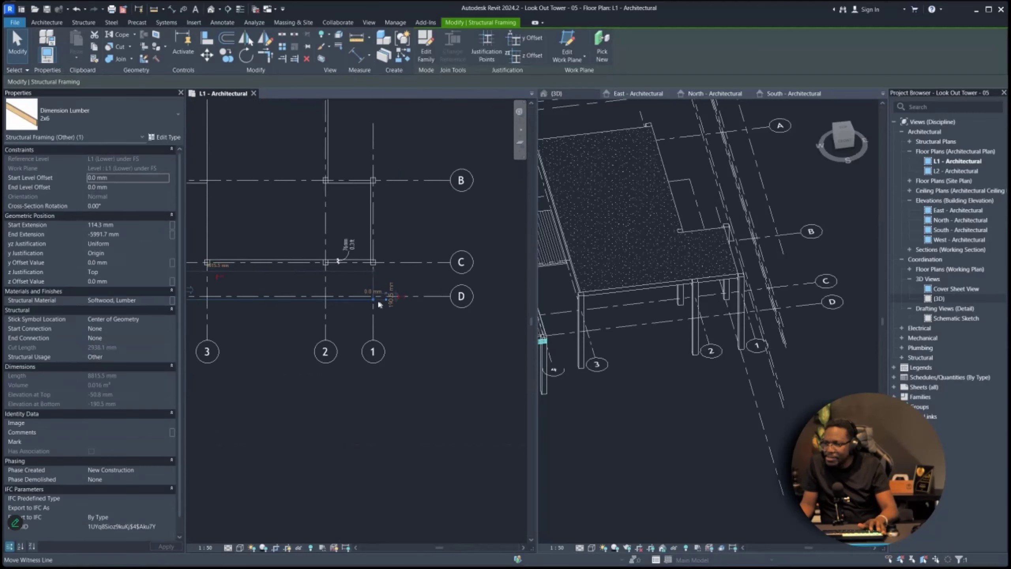
{"action": "scroll", "coordinate": [341, 301], "scroll_direction": "down", "scroll_amount": 4}
{"action": "scroll", "coordinate": [444, 275], "scroll_direction": "up", "scroll_amount": 7}
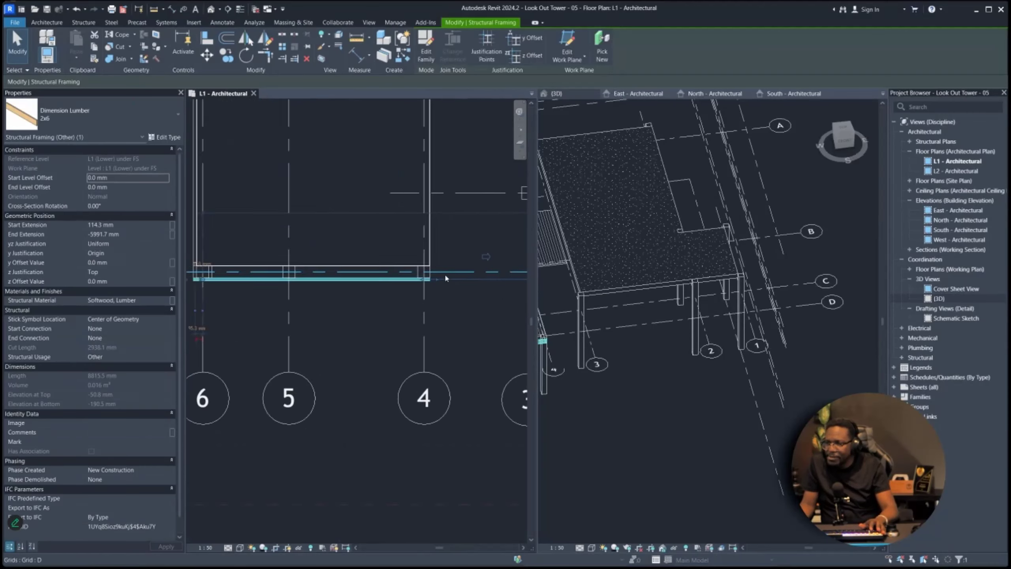
{"action": "scroll", "coordinate": [425, 291], "scroll_direction": "down", "scroll_amount": 5}
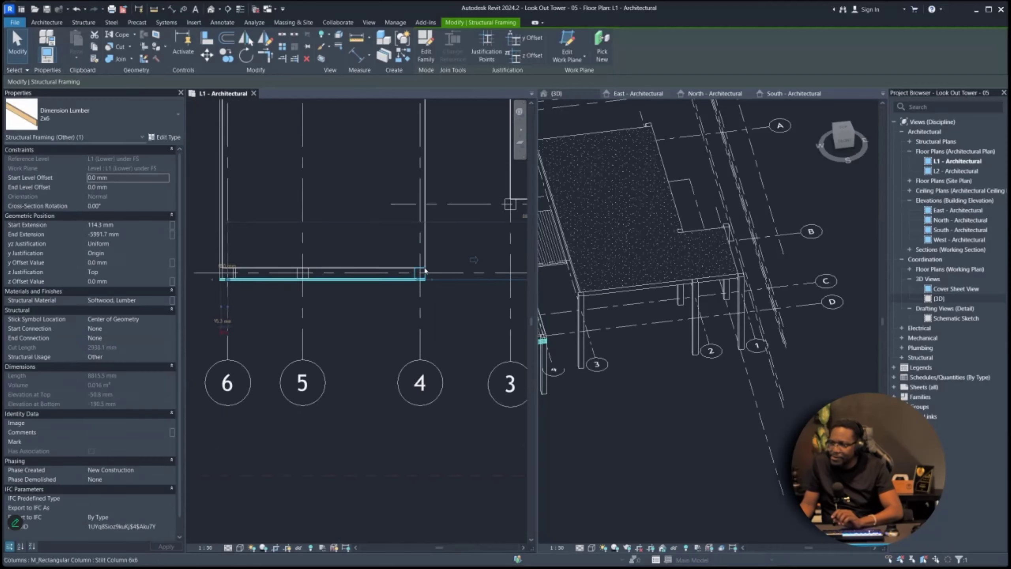
{"action": "middle_click_drag", "start_coordinate": [693, 369], "coordinate": [657, 415], "text": "shift"}
{"action": "scroll", "coordinate": [657, 412], "scroll_direction": "up", "scroll_amount": 8}
{"action": "scroll", "coordinate": [733, 338], "scroll_direction": "down", "scroll_amount": 3}
{"action": "mouse_move", "coordinate": [732, 340]}
{"action": "middle_mouse_down", "text": "shift"}
{"action": "mouse_move", "coordinate": [781, 221]}
{"action": "mouse_move", "coordinate": [762, 306]}
{"action": "middle_mouse_up", "text": "shift"}
{"action": "middle_click_drag", "start_coordinate": [746, 344], "coordinate": [709, 409], "text": "shift"}
- Copy the two short 2x6 joists from grid D to both sides of the grid B columns
{"action": "left_click", "coordinate": [712, 249]}
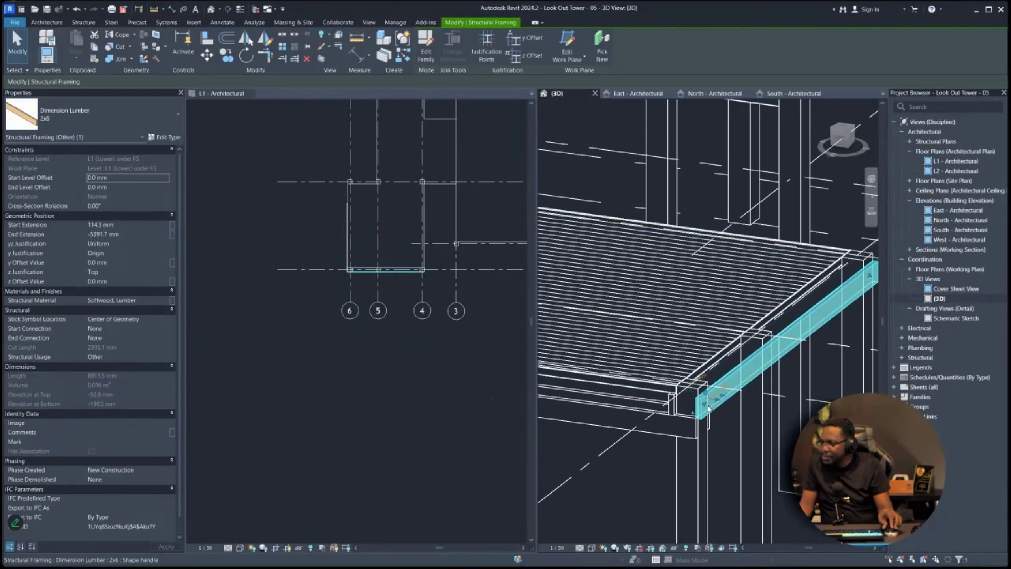
{"action": "left_click", "coordinate": [677, 405], "text": "ctrl"}
{"action": "scroll", "coordinate": [350, 279], "scroll_direction": "up", "scroll_amount": 5}
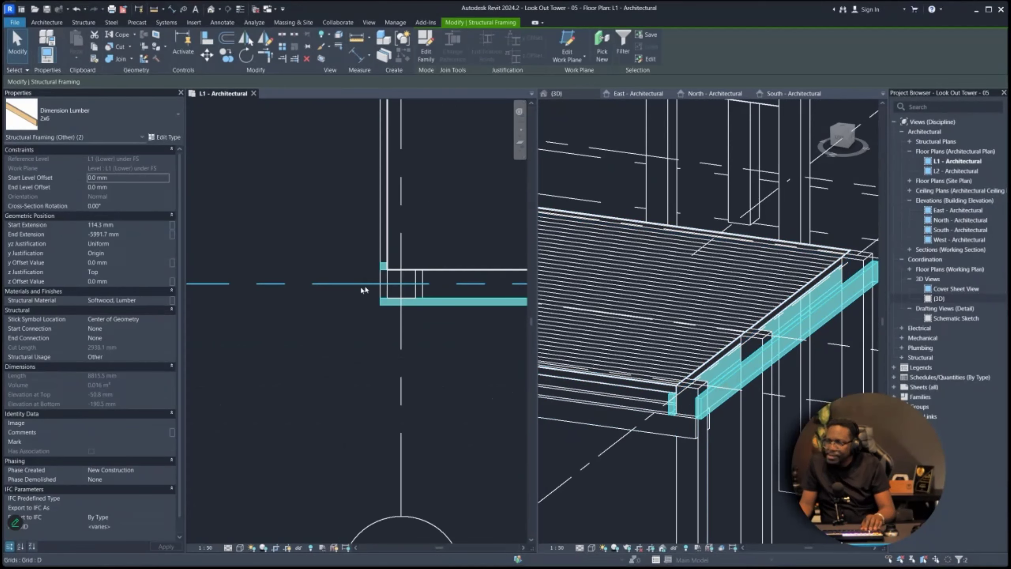
{"action": "key", "text": "m"}
{"action": "key", "text": "v"}
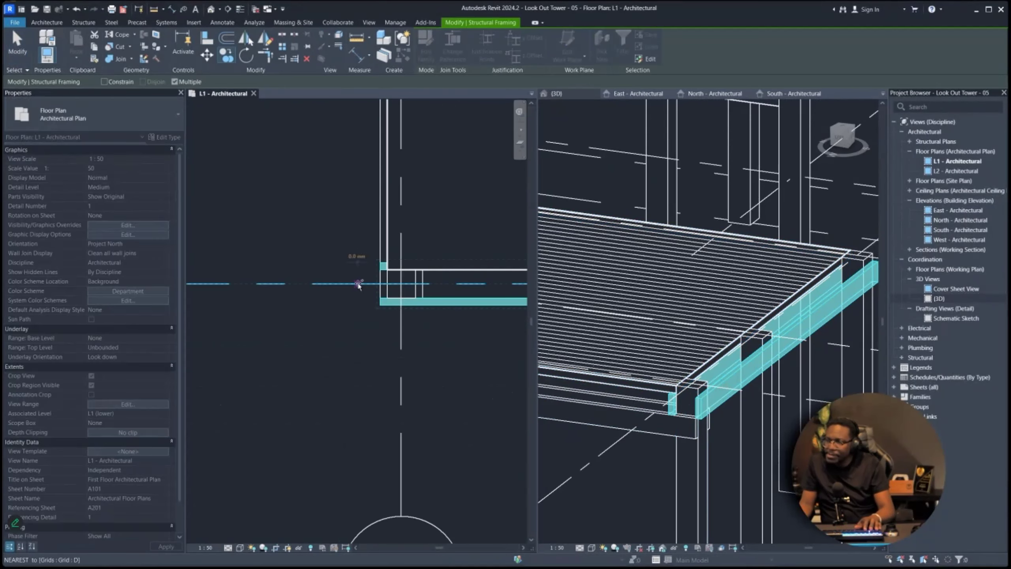
{"action": "scroll", "coordinate": [352, 343], "scroll_direction": "down", "scroll_amount": 4}
{"action": "scroll", "coordinate": [356, 155], "scroll_direction": "up", "scroll_amount": 1}
{"action": "middle_click_drag", "start_coordinate": [356, 156], "coordinate": [356, 287]}
{"action": "left_click", "coordinate": [356, 287]}
{"action": "middle_click_drag", "start_coordinate": [368, 203], "coordinate": [314, 466]}
{"action": "scroll", "coordinate": [314, 466], "scroll_direction": "down", "scroll_amount": 1}
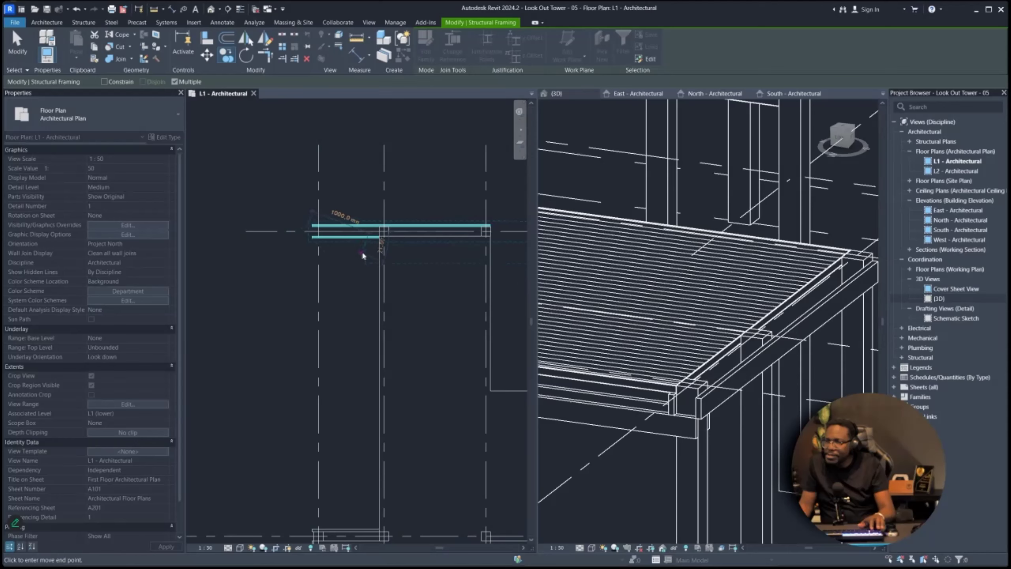
{"action": "key", "text": "Escape"}
- Delete the original joists at grid D
{"action": "scroll", "coordinate": [365, 172], "scroll_direction": "down", "scroll_amount": 7}
{"action": "scroll", "coordinate": [373, 368], "scroll_direction": "up", "scroll_amount": 6}
{"action": "scroll", "coordinate": [316, 186], "scroll_direction": "up", "scroll_amount": 2}
{"action": "left_click", "coordinate": [325, 197]}
{"action": "key", "text": "Delete"}
- Extend the copied joist on the grid A side of grid B to the outer face of the grid 1 column
{"action": "scroll", "coordinate": [313, 254], "scroll_direction": "down", "scroll_amount": 4}
{"action": "middle_click_drag", "start_coordinate": [362, 193], "coordinate": [304, 277]}
{"action": "scroll", "coordinate": [303, 277], "scroll_direction": "up", "scroll_amount": 1}
{"action": "scroll", "coordinate": [274, 217], "scroll_direction": "up", "scroll_amount": 2}
{"action": "left_click", "coordinate": [211, 218]}
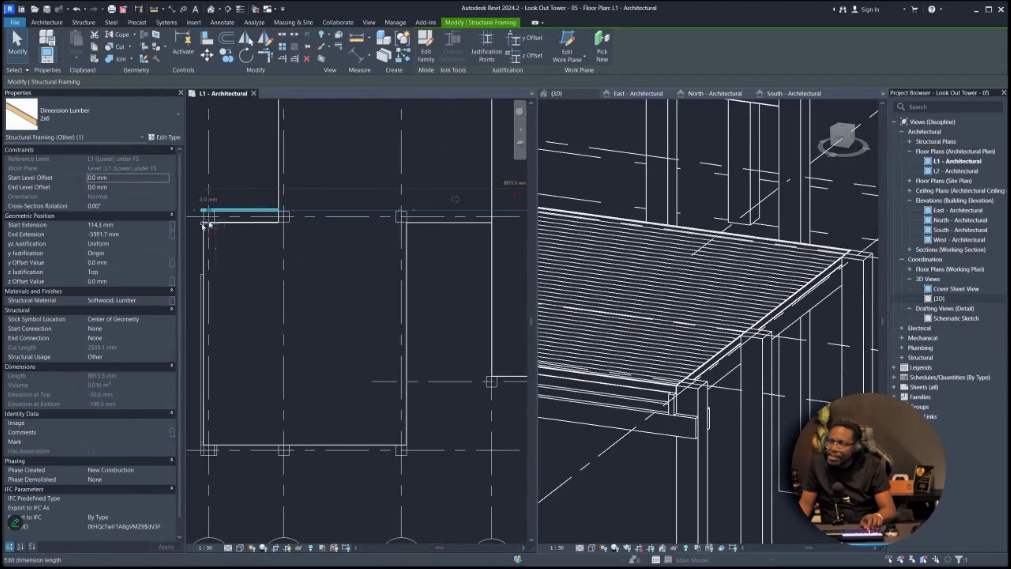
{"action": "scroll", "coordinate": [210, 224], "scroll_direction": "up", "scroll_amount": 2}
{"action": "scroll", "coordinate": [264, 234], "scroll_direction": "down", "scroll_amount": 6}
{"action": "scroll", "coordinate": [317, 231], "scroll_direction": "up", "scroll_amount": 2}
{"action": "key", "text": "Escape"}
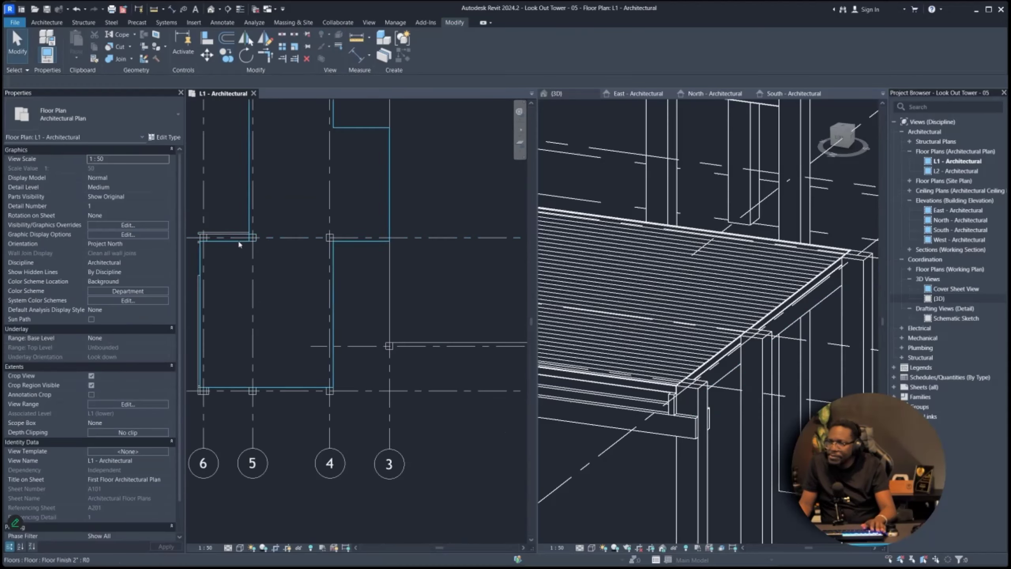
{"action": "left_click", "coordinate": [234, 233]}
{"action": "scroll", "coordinate": [352, 229], "scroll_direction": "up", "scroll_amount": 2}
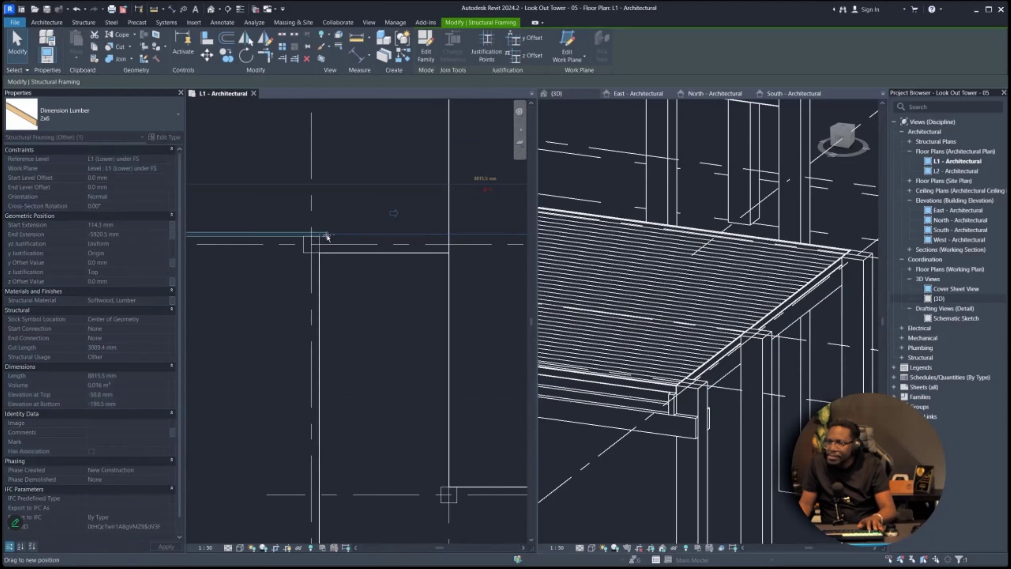
{"action": "scroll", "coordinate": [345, 257], "scroll_direction": "down", "scroll_amount": 1}
{"action": "left_click_drag", "start_coordinate": [345, 256], "coordinate": [282, 257]}
{"action": "scroll", "coordinate": [266, 258], "scroll_direction": "down", "scroll_amount": 4}
{"action": "left_click_drag", "start_coordinate": [422, 250], "coordinate": [434, 243]}
{"action": "scroll", "coordinate": [423, 250], "scroll_direction": "up", "scroll_amount": 6}
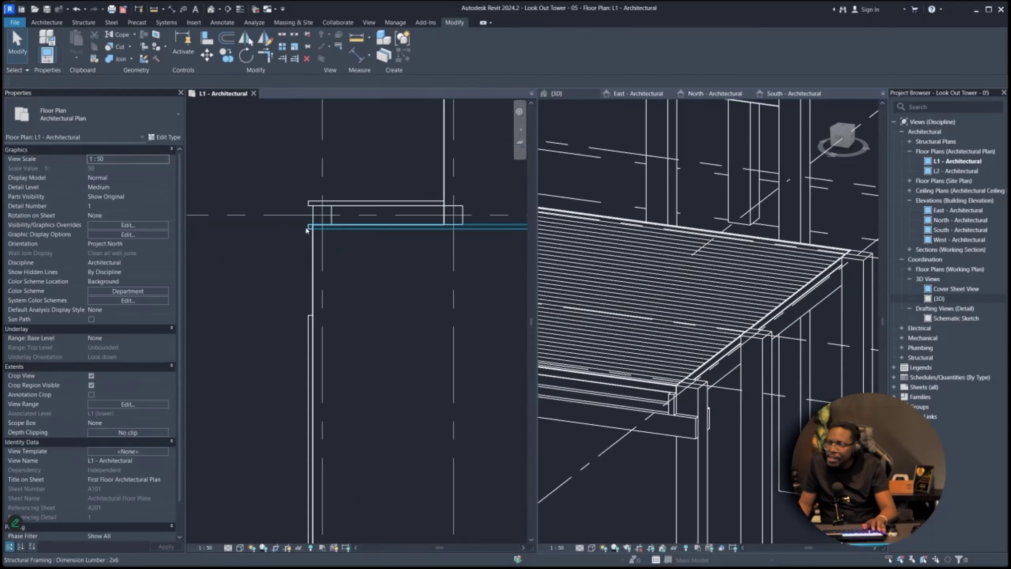
- Examine the other grid B joist, its column at grid 1 and the floor framing in 3D
{"action": "left_click", "coordinate": [308, 229]}
{"action": "scroll", "coordinate": [310, 228], "scroll_direction": "up", "scroll_amount": 3}
{"action": "scroll", "coordinate": [223, 235], "scroll_direction": "down", "scroll_amount": 1}
{"action": "scroll", "coordinate": [121, 244], "scroll_direction": "down", "scroll_amount": 1}
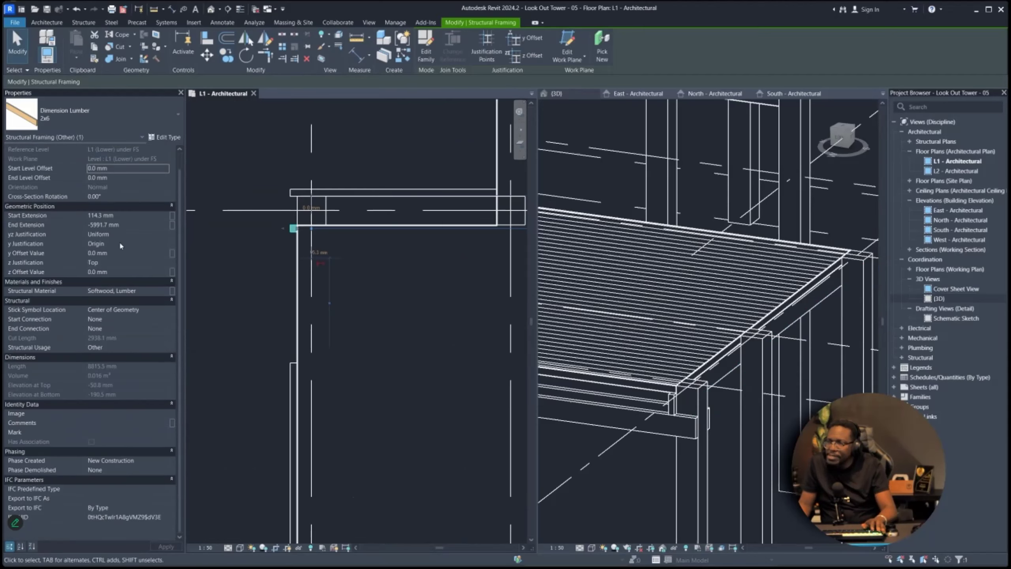
{"action": "scroll", "coordinate": [273, 247], "scroll_direction": "down", "scroll_amount": 2}
{"action": "middle_click_drag", "start_coordinate": [402, 263], "coordinate": [230, 254]}
{"action": "scroll", "coordinate": [231, 253], "scroll_direction": "down", "scroll_amount": 1}
{"action": "key", "text": "Escape"}
{"action": "middle_click_drag", "start_coordinate": [498, 251], "coordinate": [348, 243]}
{"action": "scroll", "coordinate": [348, 243], "scroll_direction": "up", "scroll_amount": 8}
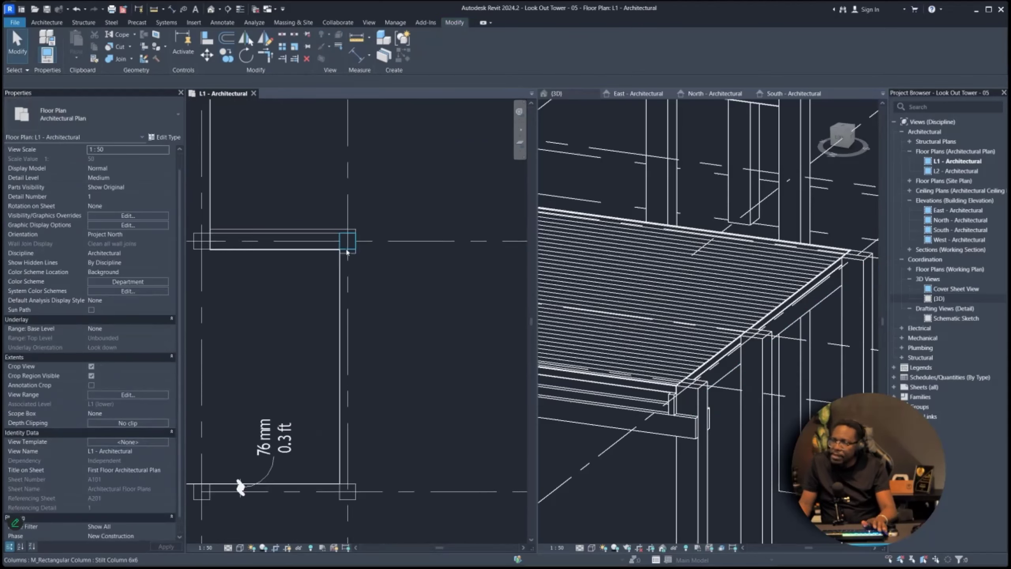
{"action": "scroll", "coordinate": [410, 265], "scroll_direction": "down", "scroll_amount": 10}
{"action": "left_click", "coordinate": [730, 349]}
{"action": "scroll", "coordinate": [731, 349], "scroll_direction": "down", "scroll_amount": 3}
{"action": "middle_click_drag", "start_coordinate": [731, 348], "coordinate": [606, 306], "text": "shift"}
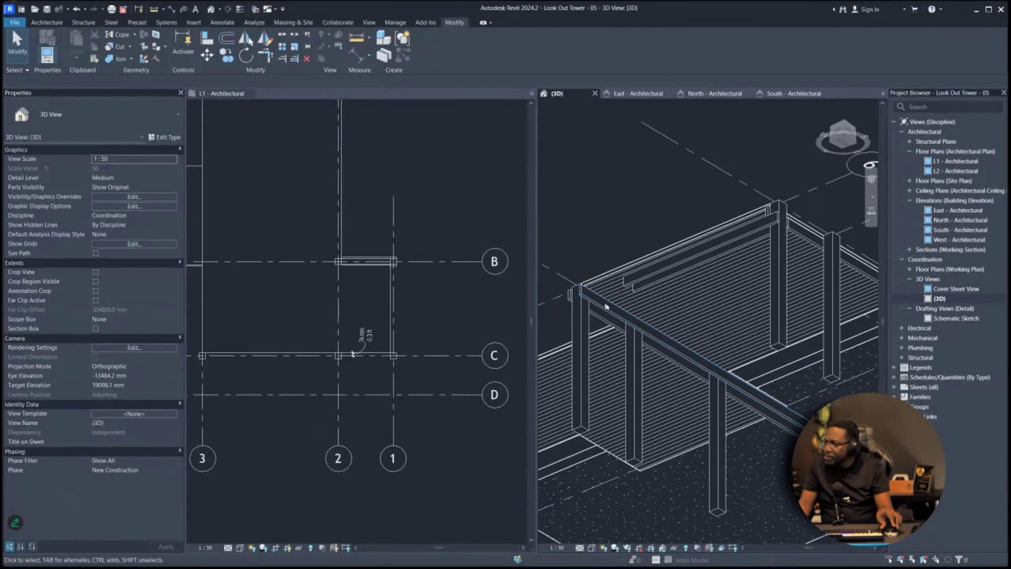
{"action": "middle_click_drag", "start_coordinate": [716, 342], "coordinate": [750, 260], "text": "shift"}
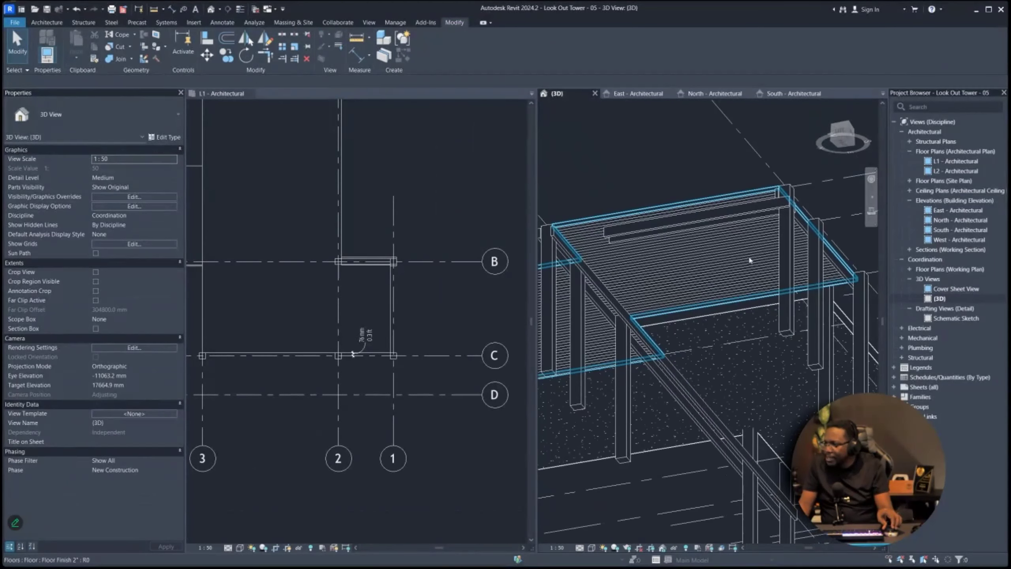
{"action": "middle_click_drag", "start_coordinate": [686, 228], "coordinate": [755, 404], "text": "shift"}
- Stretch the lower-level 2x6 beam along grid 6 past the joists at grid B, giving a length of 3680.0 mm
{"action": "left_click", "coordinate": [703, 239]}
{"action": "left_click", "coordinate": [775, 301]}
{"action": "left_click", "coordinate": [805, 277]}
{"action": "scroll", "coordinate": [489, 386], "scroll_direction": "down", "scroll_amount": 1}
{"action": "scroll", "coordinate": [324, 333], "scroll_direction": "down", "scroll_amount": 1}
{"action": "scroll", "coordinate": [355, 307], "scroll_direction": "up", "scroll_amount": 6}
{"action": "scroll", "coordinate": [354, 306], "scroll_direction": "up", "scroll_amount": 1}
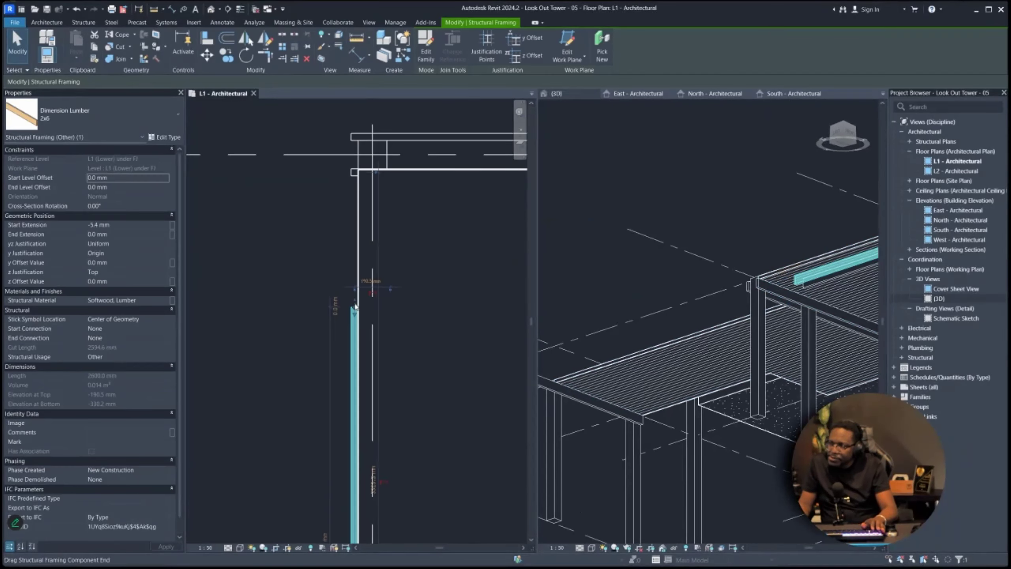
{"action": "left_click", "coordinate": [365, 285]}
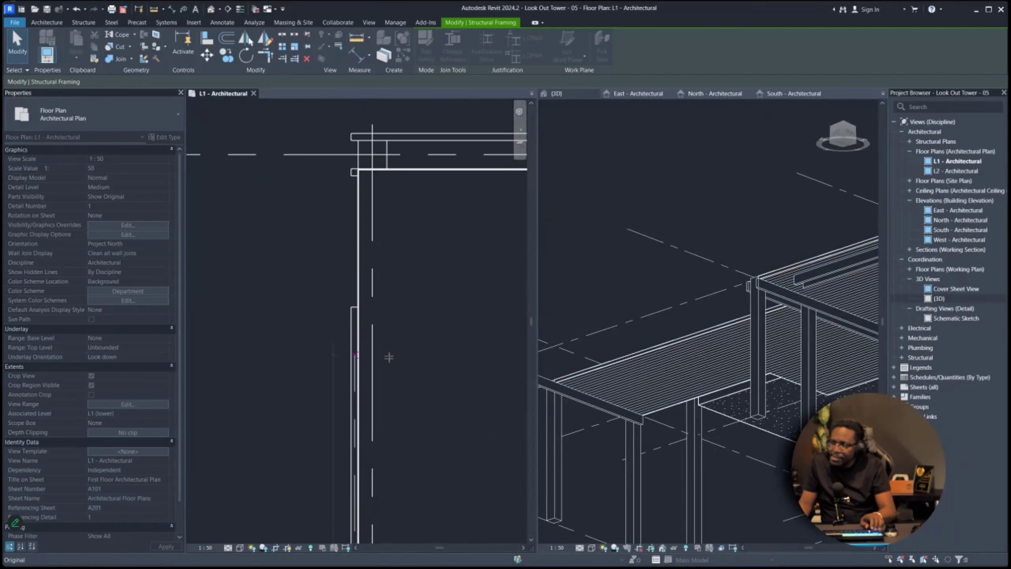
{"action": "left_click_drag", "start_coordinate": [331, 206], "coordinate": [354, 134]}
{"action": "middle_click_drag", "start_coordinate": [354, 133], "coordinate": [356, 452]}
{"action": "scroll", "coordinate": [357, 452], "scroll_direction": "down", "scroll_amount": 5}
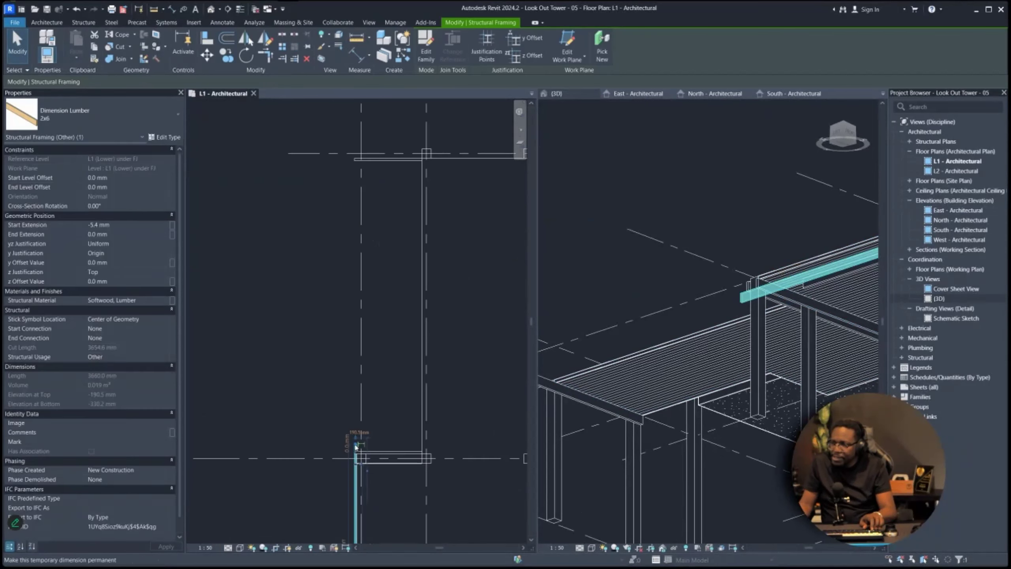
{"action": "scroll", "coordinate": [351, 452], "scroll_direction": "up", "scroll_amount": 2}
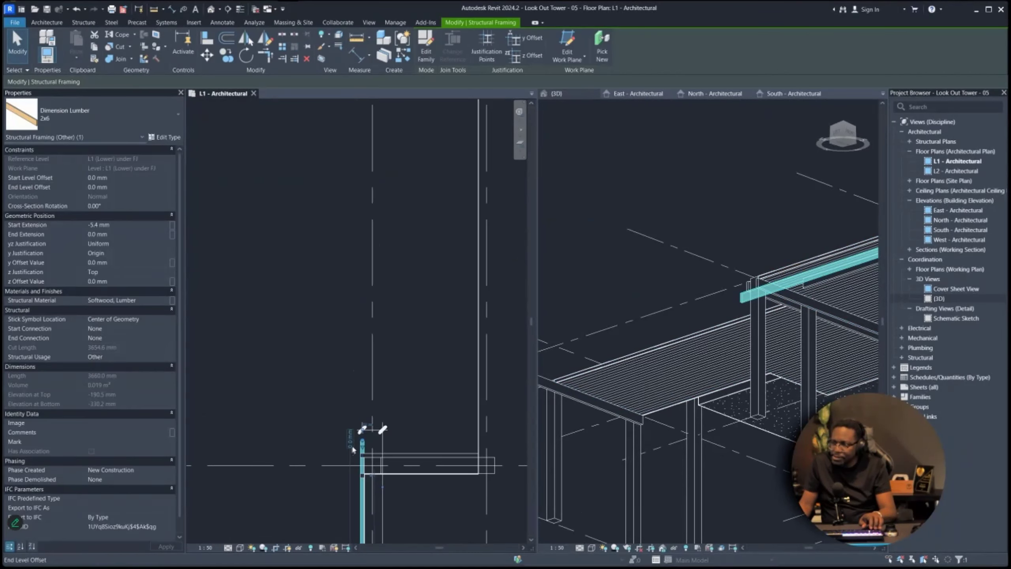
- Stretch the grid 6 beam onward to the floor edge at grid A, giving a length of 8434.0 mm
{"action": "left_click_drag", "start_coordinate": [362, 443], "coordinate": [350, 239]}
{"action": "middle_click_drag", "start_coordinate": [350, 239], "coordinate": [364, 467]}
{"action": "left_click_drag", "start_coordinate": [350, 240], "coordinate": [373, 281]}
{"action": "scroll", "coordinate": [393, 250], "scroll_direction": "down", "scroll_amount": 2}
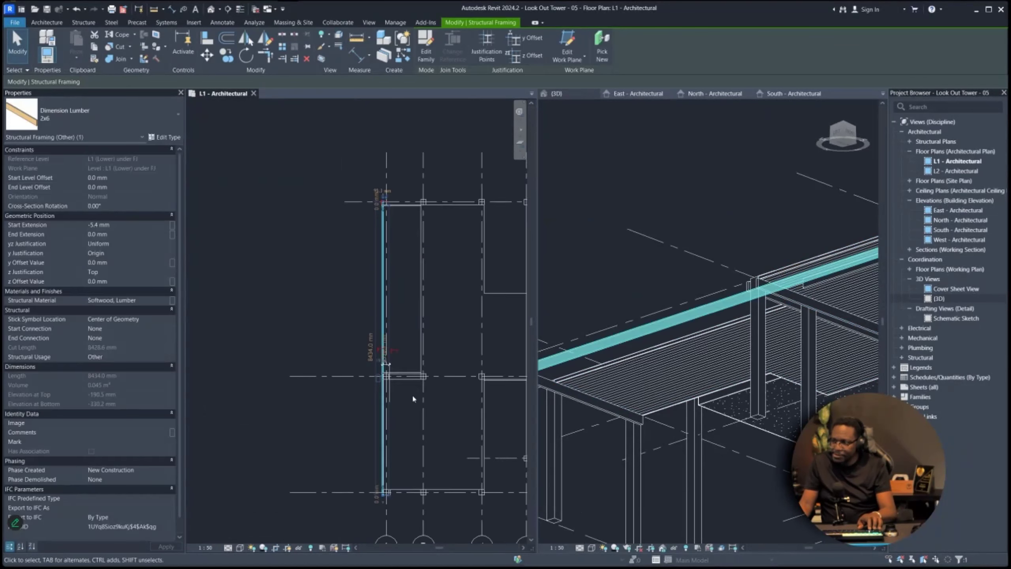
- Stretch the second lower-level 2x6 beam along grid 6 to the floor edge at grid A
{"action": "scroll", "coordinate": [392, 492], "scroll_direction": "up", "scroll_amount": 5}
{"action": "left_click", "coordinate": [381, 508]}
{"action": "scroll", "coordinate": [381, 518], "scroll_direction": "down", "scroll_amount": 4}
{"action": "middle_click_drag", "start_coordinate": [378, 328], "coordinate": [355, 430]}
{"action": "left_click_drag", "start_coordinate": [355, 429], "coordinate": [360, 181]}
{"action": "scroll", "coordinate": [359, 182], "scroll_direction": "up", "scroll_amount": 5}
{"action": "left_click", "coordinate": [359, 164]}
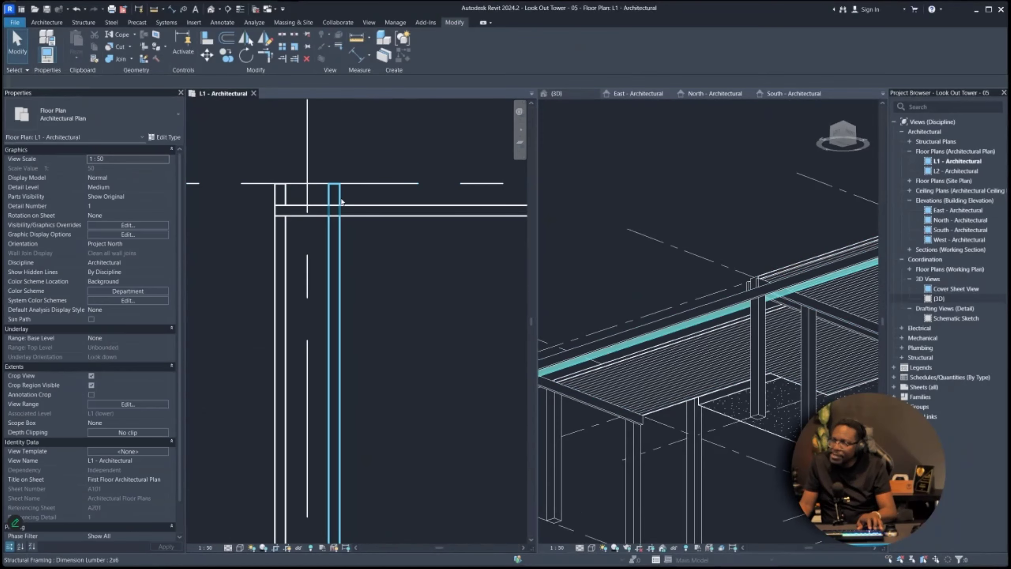
{"action": "left_click", "coordinate": [342, 201]}
{"action": "scroll", "coordinate": [768, 430], "scroll_direction": "down", "scroll_amount": 5}
- Align the ends of both lower-level grid 6 beams with the face of the 2x6 joist at grid B
{"action": "mouse_move", "coordinate": [769, 433]}
{"action": "middle_mouse_down", "text": "shift"}
{"action": "mouse_move", "coordinate": [742, 417]}
{"action": "mouse_move", "coordinate": [765, 353]}
{"action": "mouse_move", "coordinate": [666, 427]}
{"action": "mouse_move", "coordinate": [815, 303]}
{"action": "mouse_move", "coordinate": [805, 263]}
{"action": "mouse_move", "coordinate": [798, 267]}
{"action": "mouse_move", "coordinate": [818, 274]}
{"action": "mouse_move", "coordinate": [772, 362]}
{"action": "middle_mouse_up", "text": "shift"}
{"action": "left_click", "coordinate": [766, 354]}
{"action": "scroll", "coordinate": [766, 354], "scroll_direction": "up", "scroll_amount": 3}
{"action": "scroll", "coordinate": [813, 277], "scroll_direction": "up", "scroll_amount": 1}
{"action": "scroll", "coordinate": [688, 452], "scroll_direction": "up", "scroll_amount": 2}
{"action": "scroll", "coordinate": [800, 326], "scroll_direction": "down", "scroll_amount": 1}
{"action": "mouse_move", "coordinate": [800, 326]}
{"action": "middle_mouse_down", "text": "shift"}
{"action": "mouse_move", "coordinate": [702, 425]}
{"action": "mouse_move", "coordinate": [640, 462]}
{"action": "middle_mouse_up", "text": "shift"}
{"action": "middle_click_drag", "start_coordinate": [793, 347], "coordinate": [765, 371]}
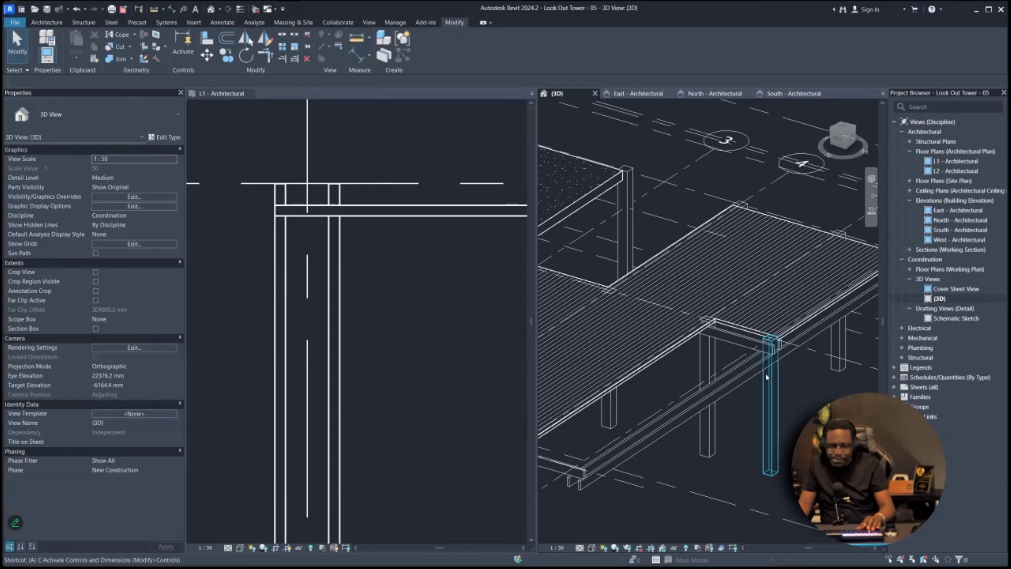
{"action": "key", "text": "a"}
{"action": "key", "text": "l"}
{"action": "left_click", "coordinate": [743, 338]}
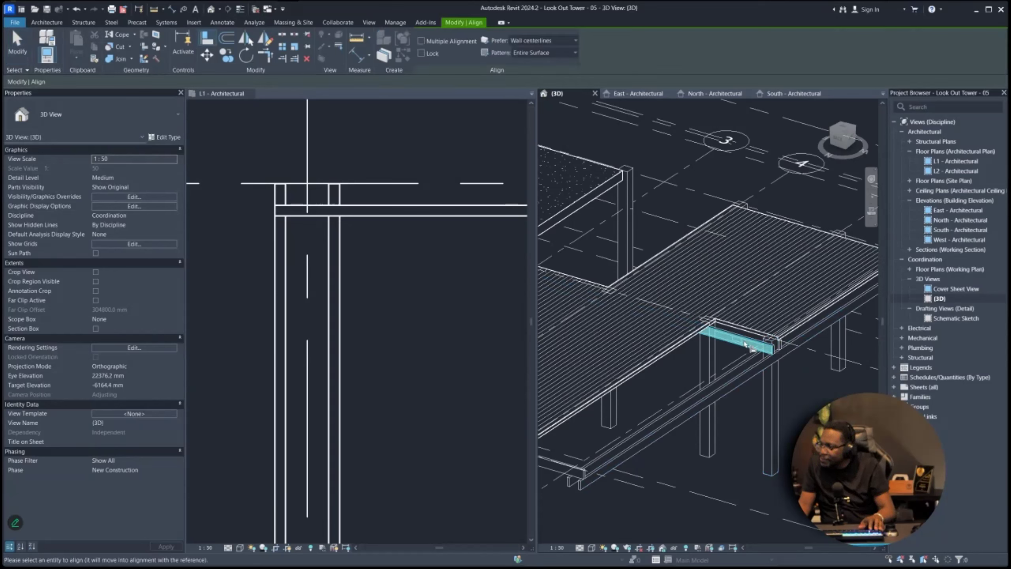
{"action": "left_click", "coordinate": [581, 493]}
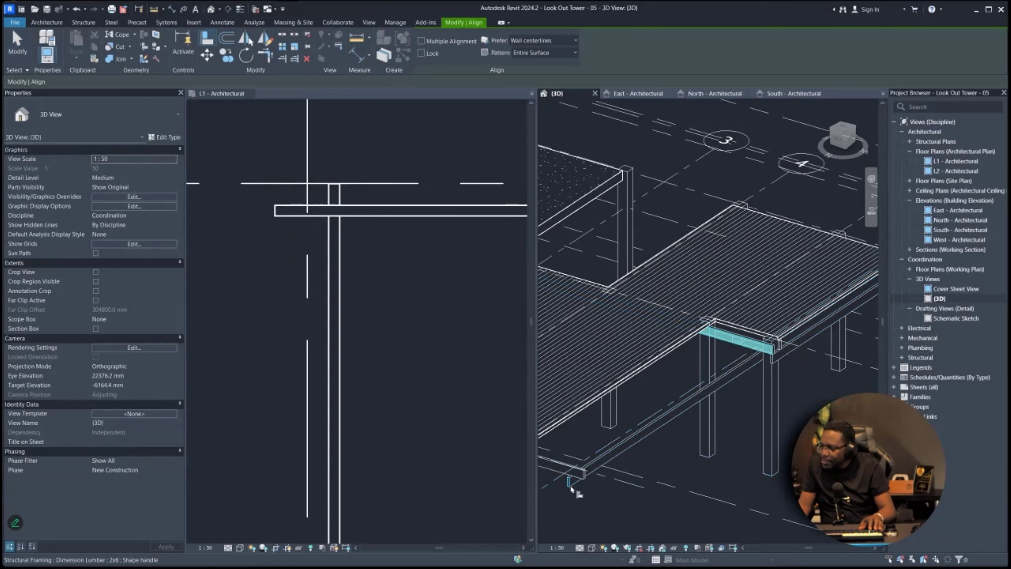
{"action": "key", "text": "Escape"}
{"action": "key", "text": "Escape"}
{"action": "left_click", "coordinate": [793, 350]}
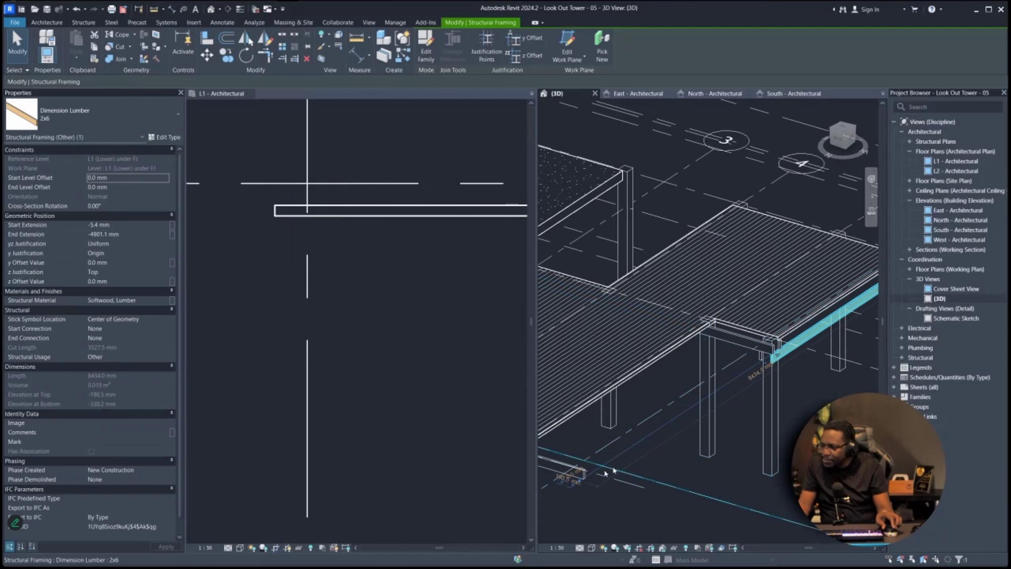
{"action": "key", "text": "Escape"}
- Shorten the grid A joist from beyond grid 6 back to the floor edge at grid 5
{"action": "middle_click_drag", "start_coordinate": [774, 359], "coordinate": [637, 351], "text": "shift"}
{"action": "scroll", "coordinate": [323, 281], "scroll_direction": "down", "scroll_amount": 5}
{"action": "left_click", "coordinate": [346, 264]}
{"action": "scroll", "coordinate": [316, 266], "scroll_direction": "up", "scroll_amount": 2}
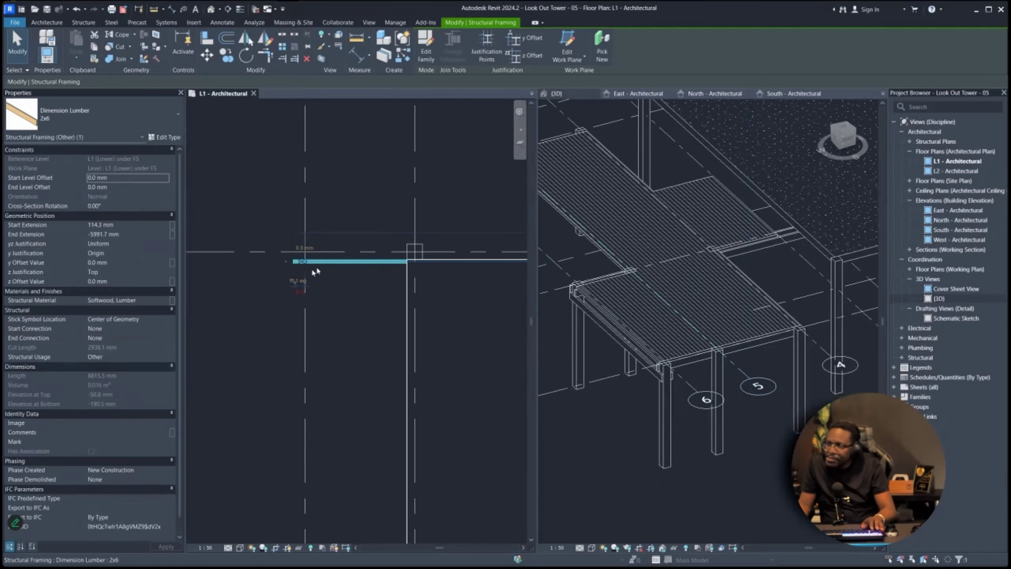
{"action": "scroll", "coordinate": [290, 266], "scroll_direction": "up", "scroll_amount": 3}
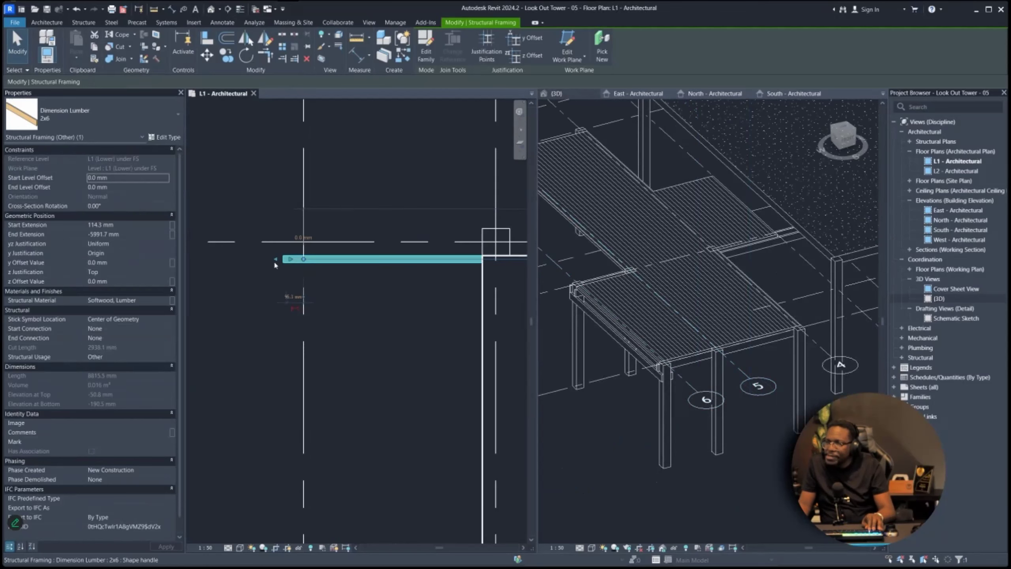
{"action": "left_click_drag", "start_coordinate": [274, 265], "coordinate": [372, 263]}
{"action": "left_click_drag", "start_coordinate": [478, 260], "coordinate": [482, 255]}
{"action": "scroll", "coordinate": [316, 273], "scroll_direction": "down", "scroll_amount": 4}
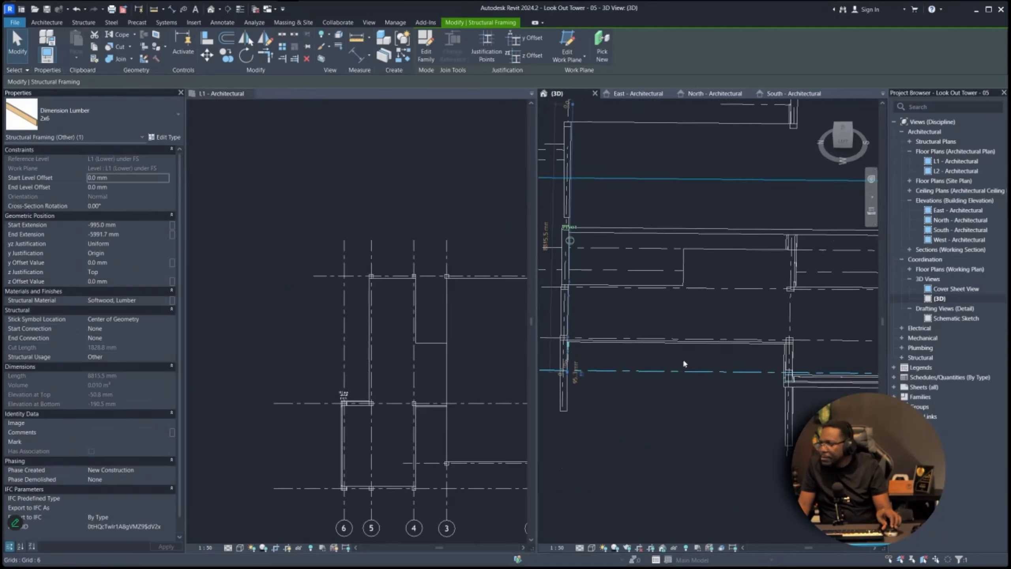
- Copy the grid B line together with its columns and joists about 2400 mm towards grid A
{"action": "middle_click_drag", "start_coordinate": [684, 358], "coordinate": [687, 398]}
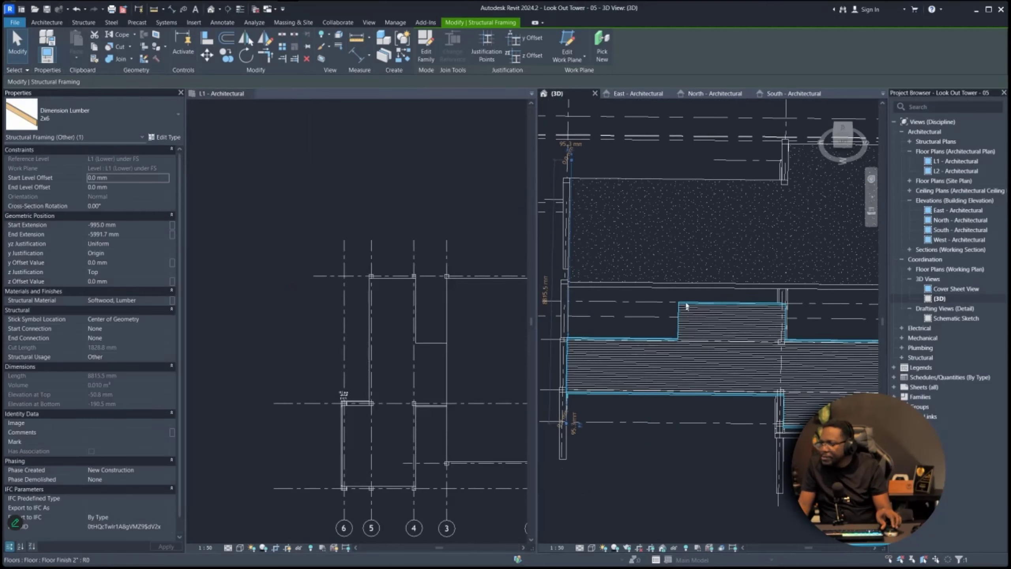
{"action": "scroll", "coordinate": [361, 354], "scroll_direction": "down", "scroll_amount": 1}
{"action": "middle_click_drag", "start_coordinate": [453, 392], "coordinate": [347, 375]}
{"action": "scroll", "coordinate": [346, 376], "scroll_direction": "up", "scroll_amount": 2}
{"action": "scroll", "coordinate": [652, 365], "scroll_direction": "down", "scroll_amount": 5}
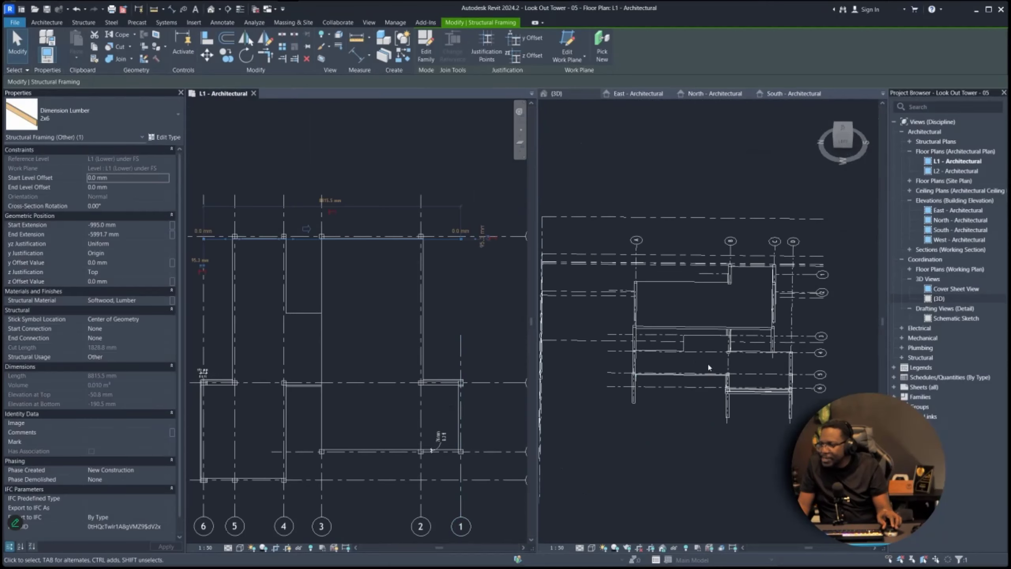
{"action": "middle_click_drag", "start_coordinate": [708, 376], "coordinate": [717, 355], "text": "shift"}
{"action": "scroll", "coordinate": [312, 386], "scroll_direction": "down", "scroll_amount": 3}
{"action": "left_click_drag", "start_coordinate": [226, 367], "coordinate": [438, 405]}
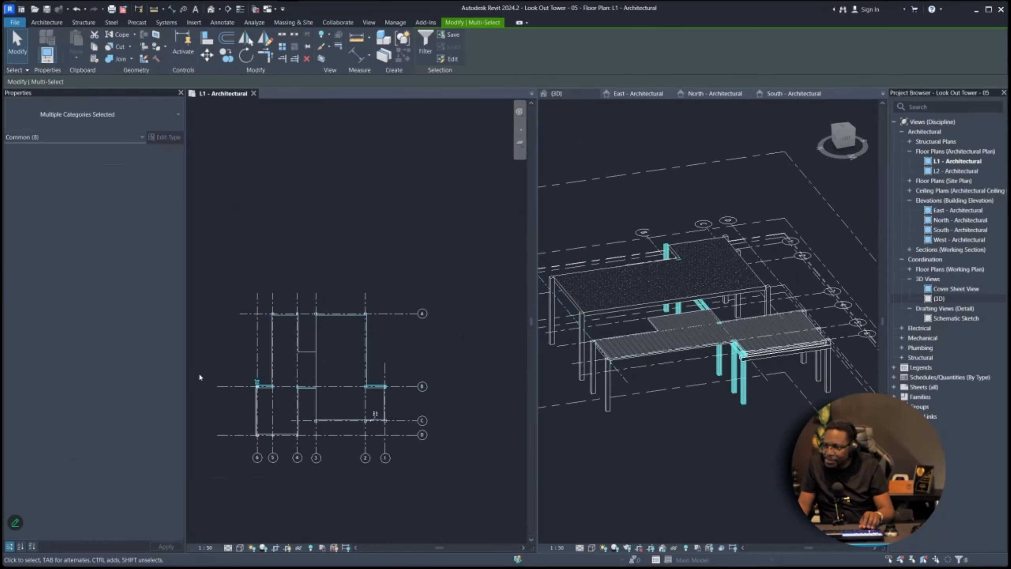
{"action": "scroll", "coordinate": [300, 395], "scroll_direction": "up", "scroll_amount": 5}
{"action": "scroll", "coordinate": [303, 414], "scroll_direction": "down", "scroll_amount": 4}
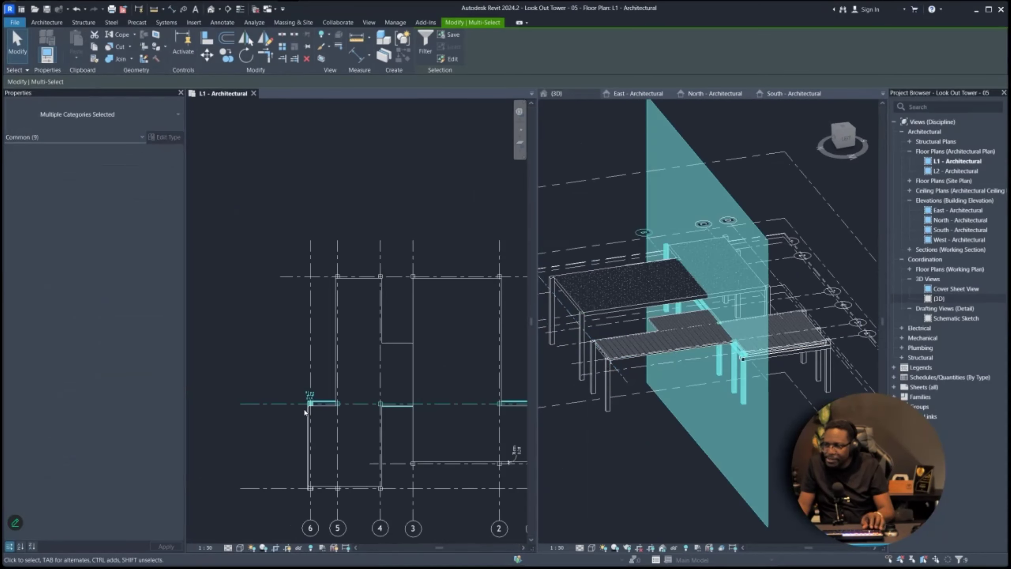
{"action": "key", "text": "c"}
{"action": "key", "text": "o"}
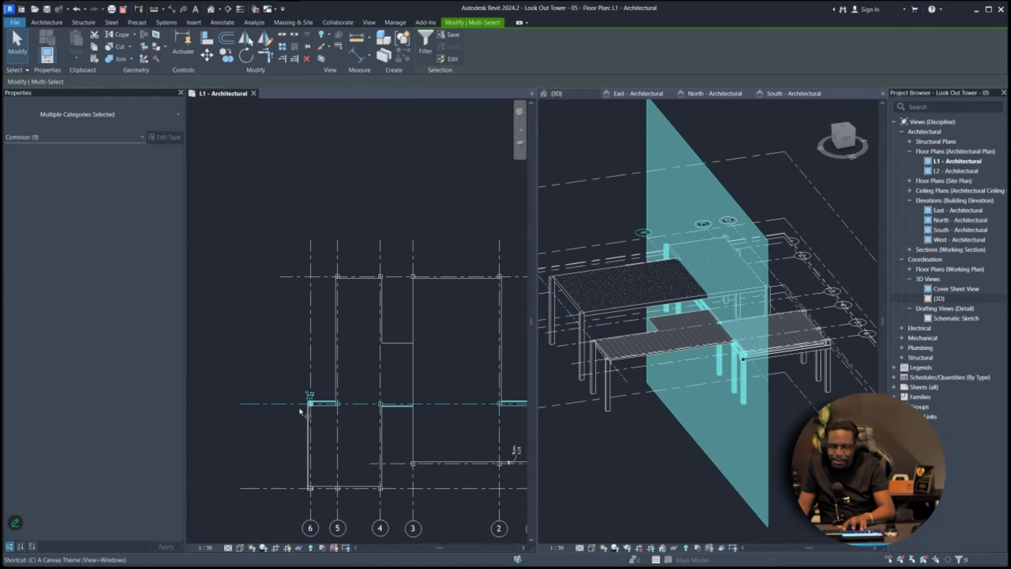
{"action": "left_click", "coordinate": [300, 407]}
{"action": "left_click", "coordinate": [300, 343]}
{"action": "scroll", "coordinate": [219, 371], "scroll_direction": "down", "scroll_amount": 5}
{"action": "scroll", "coordinate": [314, 367], "scroll_direction": "up", "scroll_amount": 6}
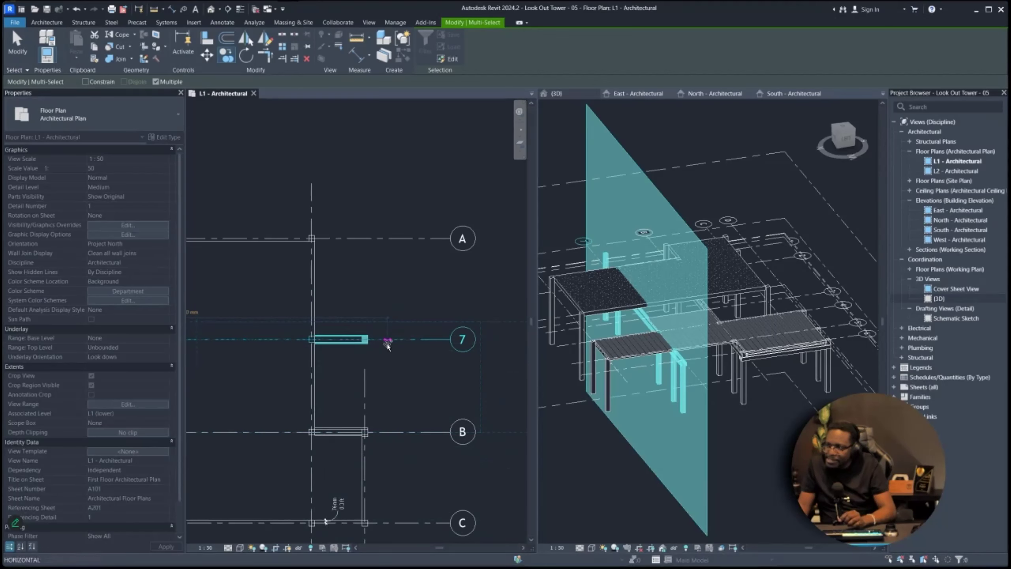
{"action": "key", "text": "Escape"}
- Examine the copied grid line and its framing between grids A and B in the floor plan
{"action": "left_click", "coordinate": [403, 339]}
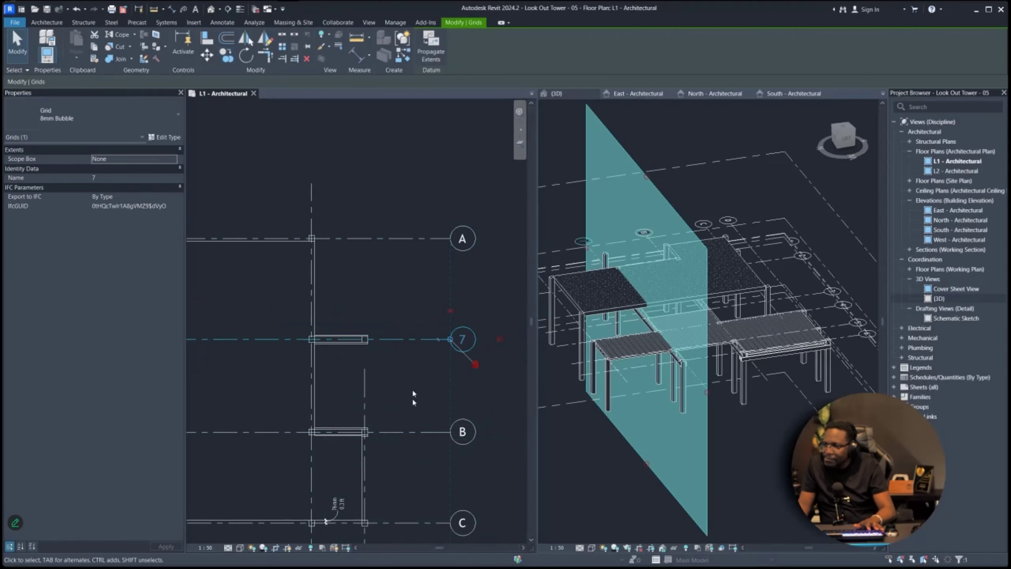
{"action": "scroll", "coordinate": [424, 330], "scroll_direction": "up", "scroll_amount": 2}
{"action": "middle_click_drag", "start_coordinate": [429, 340], "coordinate": [356, 287]}
{"action": "scroll", "coordinate": [403, 302], "scroll_direction": "down", "scroll_amount": 6}
{"action": "scroll", "coordinate": [355, 316], "scroll_direction": "up", "scroll_amount": 1}
{"action": "middle_click_drag", "start_coordinate": [318, 323], "coordinate": [296, 320]}
{"action": "scroll", "coordinate": [302, 309], "scroll_direction": "up", "scroll_amount": 1}
{"action": "key", "text": "Escape"}
{"action": "left_click", "coordinate": [332, 291]}
{"action": "middle_click_drag", "start_coordinate": [415, 320], "coordinate": [260, 323]}
{"action": "key", "text": "Escape"}
{"action": "scroll", "coordinate": [325, 344], "scroll_direction": "up", "scroll_amount": 2}
{"action": "left_click", "coordinate": [333, 292]}
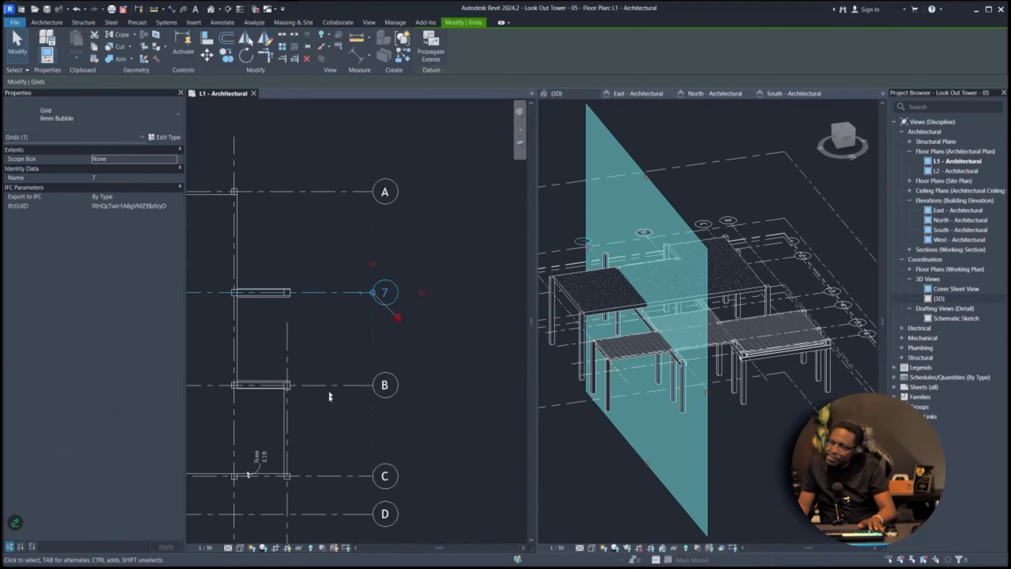
{"action": "key", "text": "d"}
{"action": "key", "text": "i"}
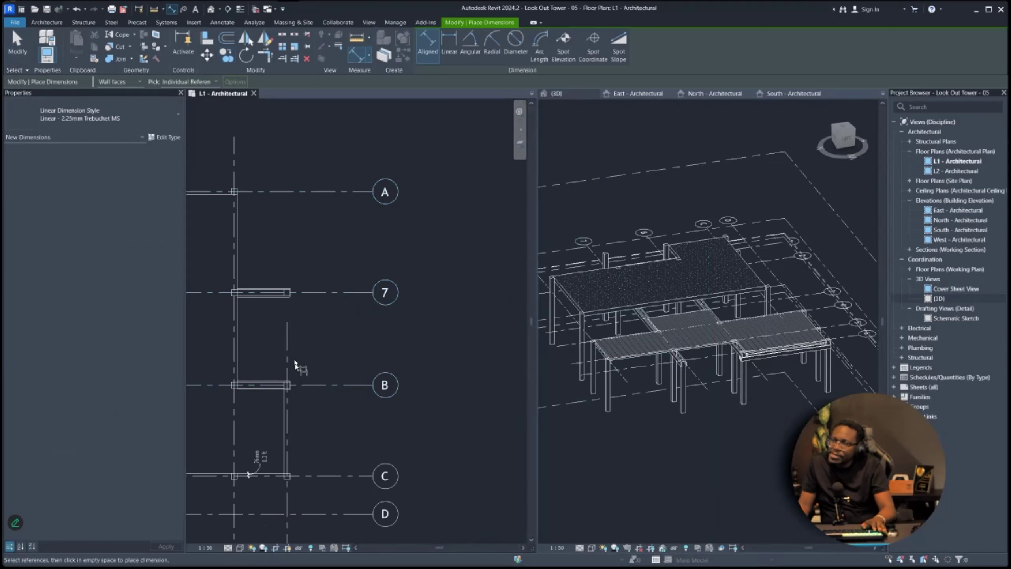
{"action": "left_click", "coordinate": [320, 386]}
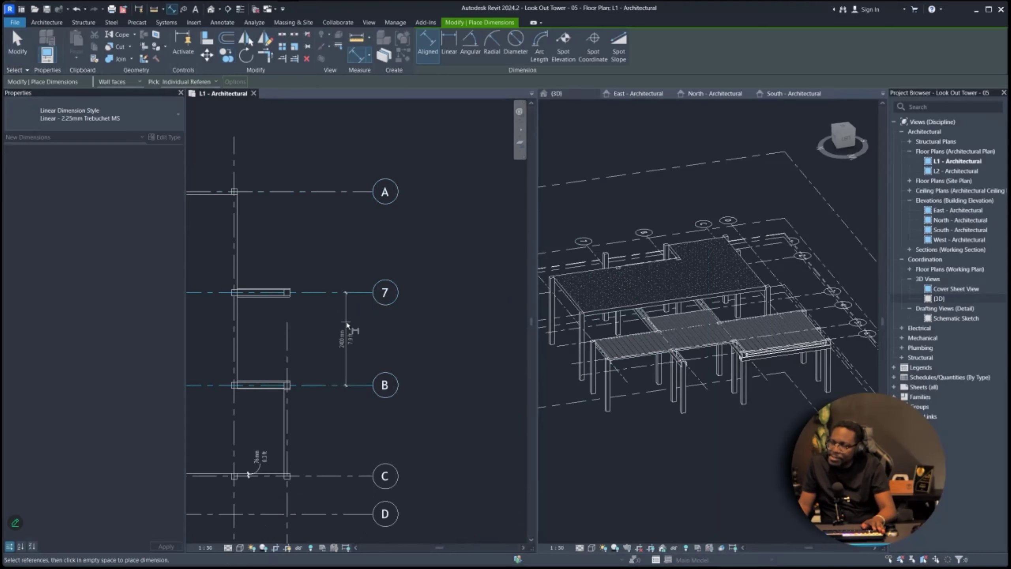
{"action": "left_click", "coordinate": [359, 297]}
{"action": "left_click", "coordinate": [362, 192]}
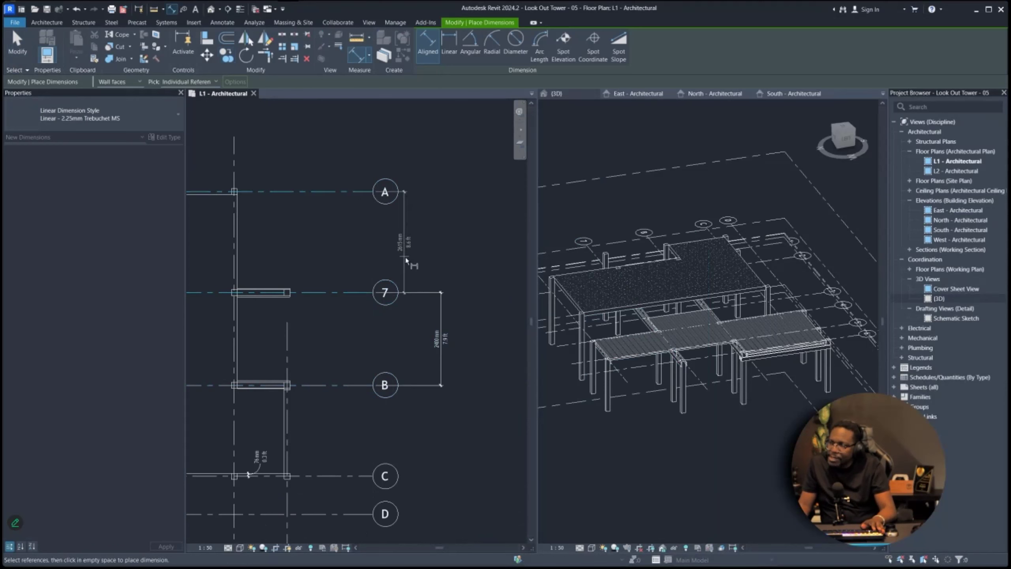
{"action": "key", "text": "Escape"}
{"action": "key", "text": "Escape"}
{"action": "left_click", "coordinate": [442, 315]}
{"action": "key", "text": "Delete"}
- Place a continuous aligned dimension across grids A, 7 and B, and make its two segments equal
{"action": "left_click", "coordinate": [171, 9]}
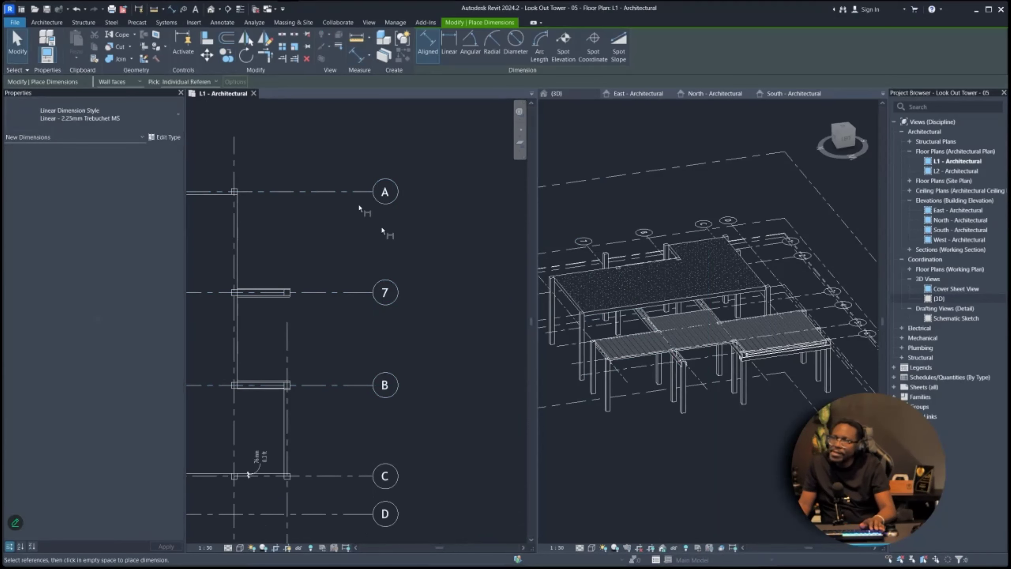
{"action": "left_click", "coordinate": [360, 193]}
{"action": "left_click", "coordinate": [359, 293]}
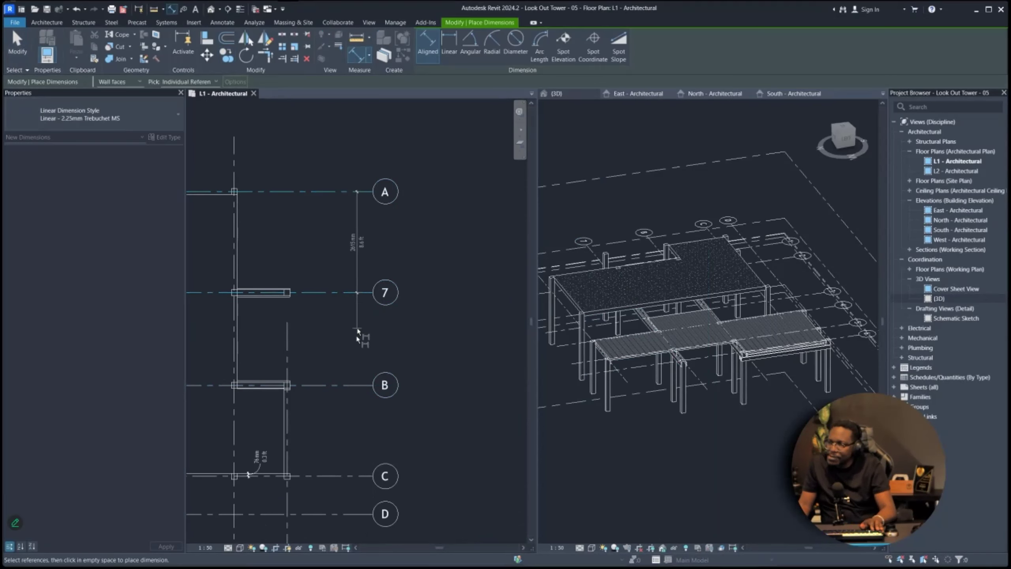
{"action": "left_click", "coordinate": [357, 387]}
{"action": "scroll", "coordinate": [456, 286], "scroll_direction": "up", "scroll_amount": 2}
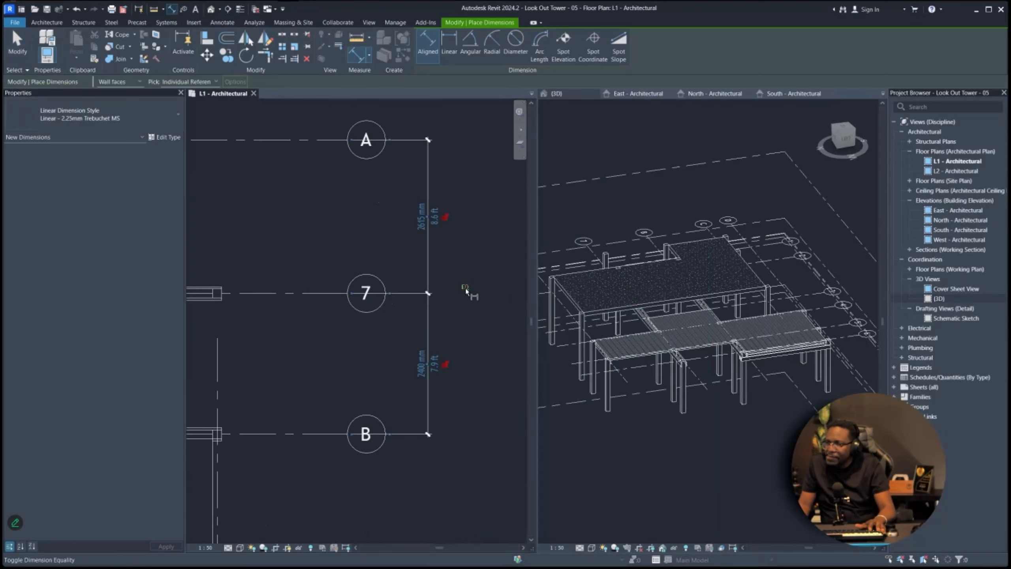
{"action": "left_click", "coordinate": [465, 289]}
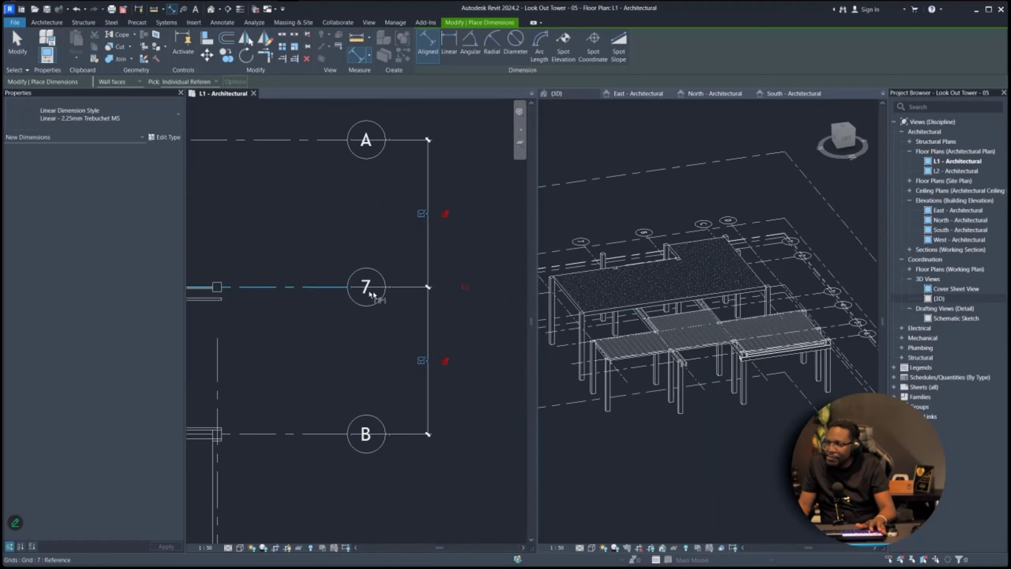
{"action": "key", "text": "Escape"}
{"action": "key", "text": "Escape"}
- Shift the two copied 2x6 joists so the pair is centred on the grid 7 columns
{"action": "scroll", "coordinate": [209, 297], "scroll_direction": "up", "scroll_amount": 4}
{"action": "middle_click_drag", "start_coordinate": [209, 297], "coordinate": [392, 307]}
{"action": "left_click", "coordinate": [388, 315]}
{"action": "left_click", "coordinate": [384, 274]}
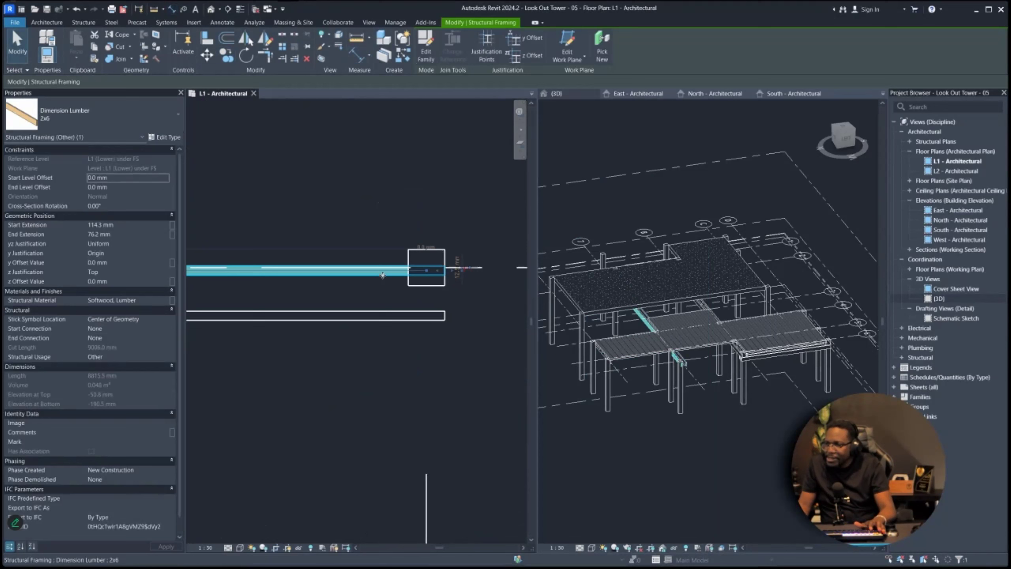
{"action": "left_click", "coordinate": [394, 316], "text": "ctrl"}
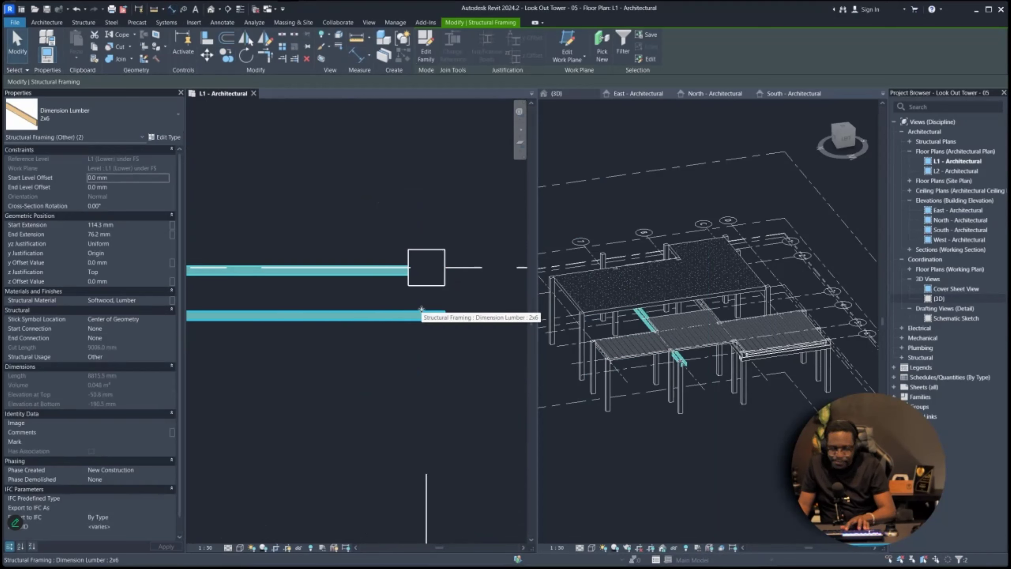
{"action": "key", "text": "Escape"}
- Examine grid 7's spacing and its joists and columns in the floor plan and in 3D
{"action": "scroll", "coordinate": [410, 296], "scroll_direction": "down", "scroll_amount": 5}
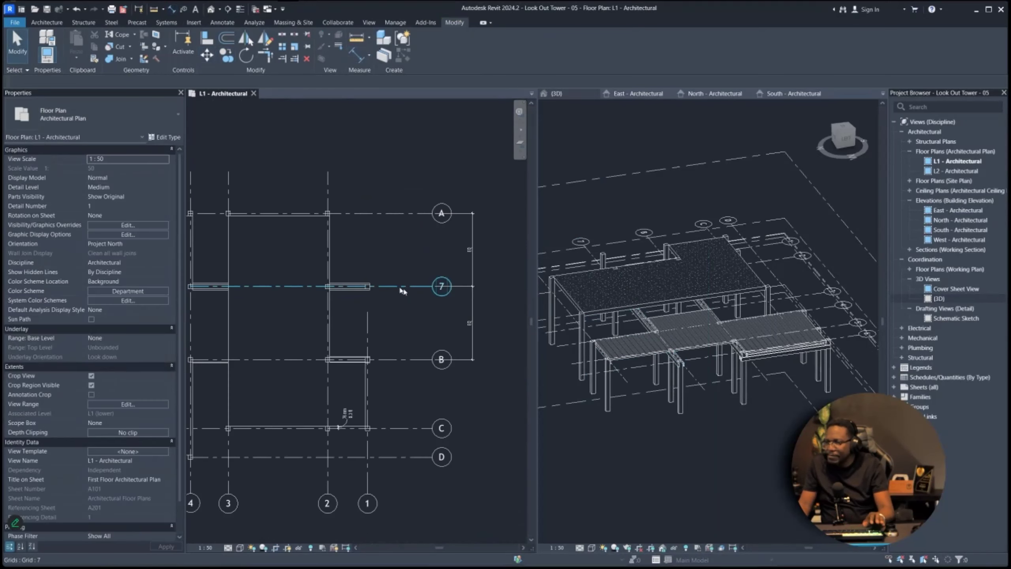
{"action": "left_click", "coordinate": [401, 288]}
{"action": "scroll", "coordinate": [465, 296], "scroll_direction": "up", "scroll_amount": 5}
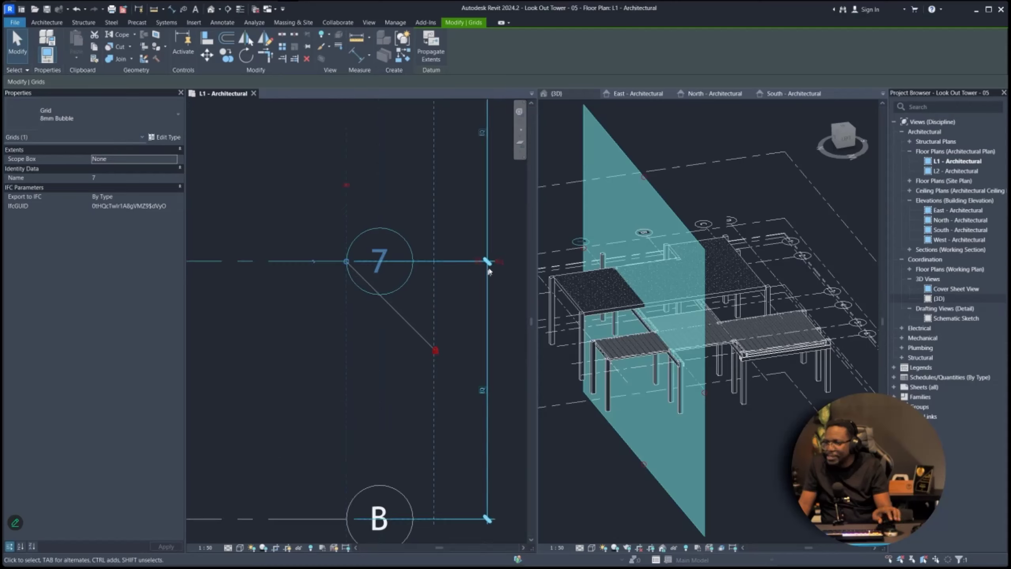
{"action": "key", "text": "Escape"}
{"action": "scroll", "coordinate": [420, 372], "scroll_direction": "down", "scroll_amount": 5}
{"action": "scroll", "coordinate": [414, 319], "scroll_direction": "up", "scroll_amount": 3}
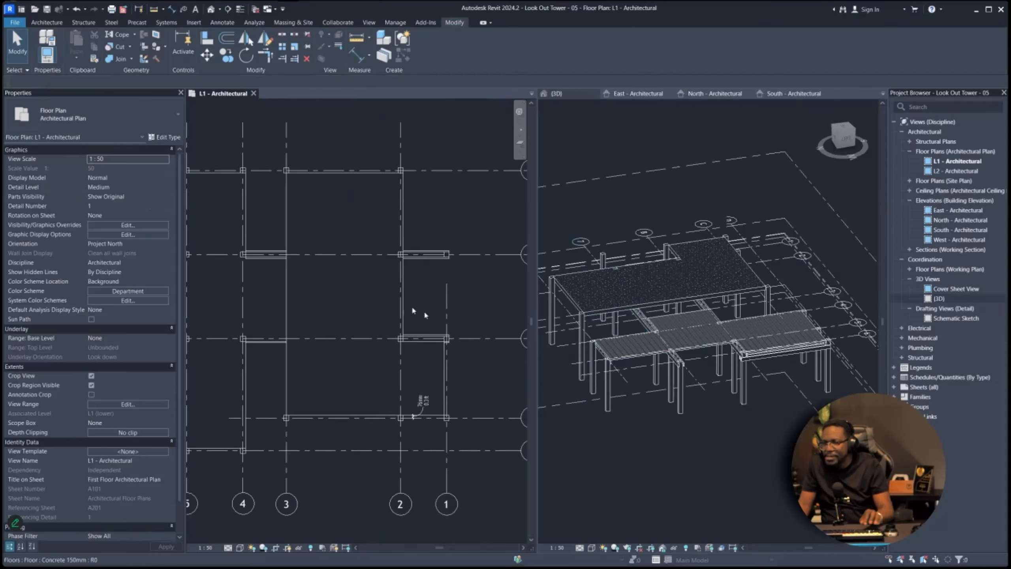
{"action": "left_click", "coordinate": [633, 430]}
{"action": "mouse_move", "coordinate": [633, 431]}
{"action": "middle_mouse_down", "text": "shift"}
{"action": "mouse_move", "coordinate": [648, 417]}
{"action": "mouse_move", "coordinate": [714, 404]}
{"action": "mouse_move", "coordinate": [574, 440]}
{"action": "mouse_move", "coordinate": [594, 429]}
{"action": "middle_mouse_up", "text": "shift"}
{"action": "scroll", "coordinate": [594, 429], "scroll_direction": "up", "scroll_amount": 1}
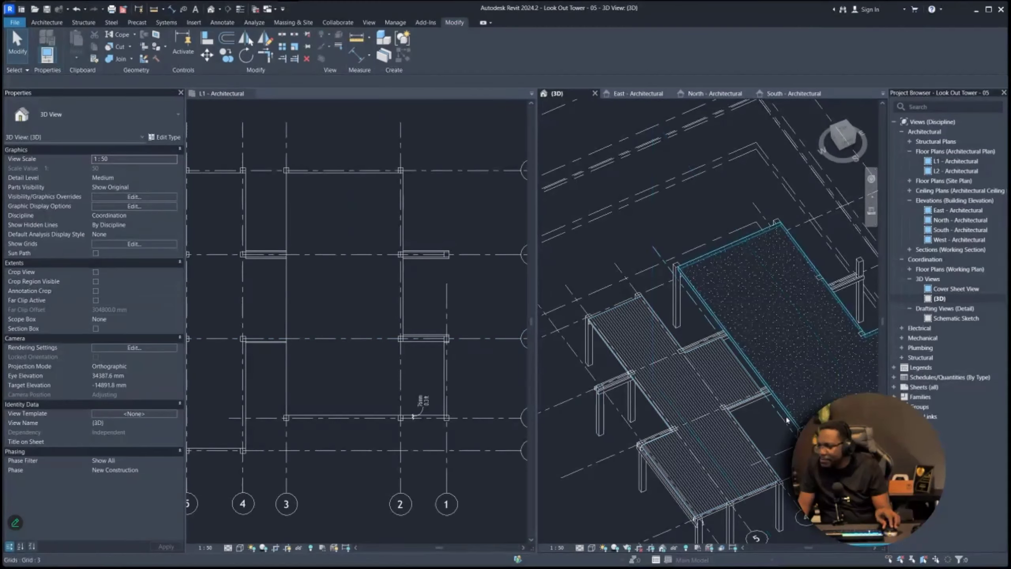
{"action": "mouse_move", "coordinate": [801, 428]}
{"action": "middle_mouse_down", "text": "shift"}
{"action": "mouse_move", "coordinate": [822, 380]}
{"action": "mouse_move", "coordinate": [768, 414]}
{"action": "mouse_move", "coordinate": [764, 472]}
{"action": "mouse_move", "coordinate": [782, 426]}
{"action": "middle_mouse_up", "text": "shift"}
{"action": "scroll", "coordinate": [822, 381], "scroll_direction": "up", "scroll_amount": 3}
- Copy the 6x6 stilt column at grids 3 and C onto grid 3's intersections with grids B and 7
{"action": "left_click", "coordinate": [772, 381]}
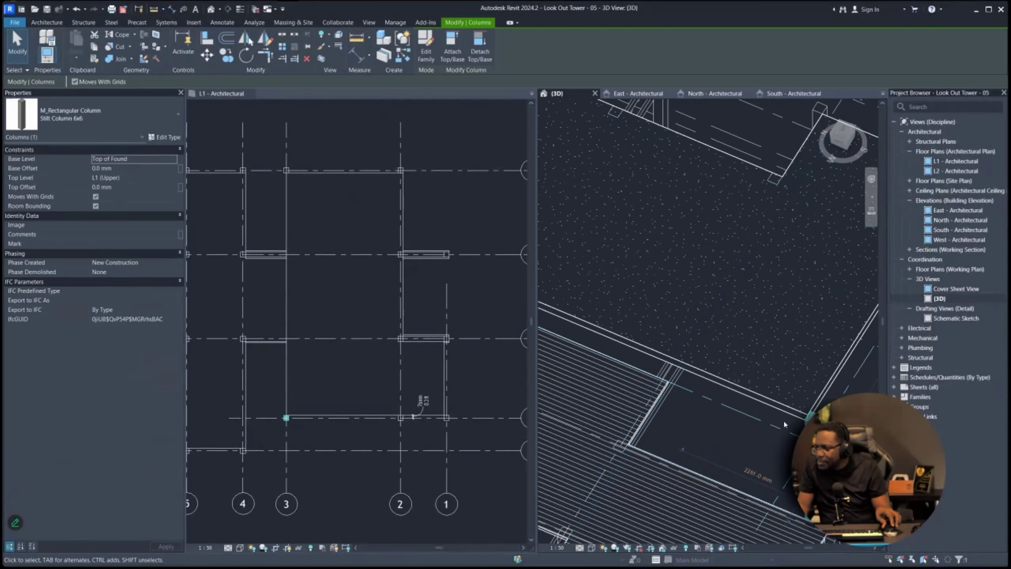
{"action": "scroll", "coordinate": [361, 362], "scroll_direction": "down", "scroll_amount": 2}
{"action": "scroll", "coordinate": [390, 409], "scroll_direction": "up", "scroll_amount": 2}
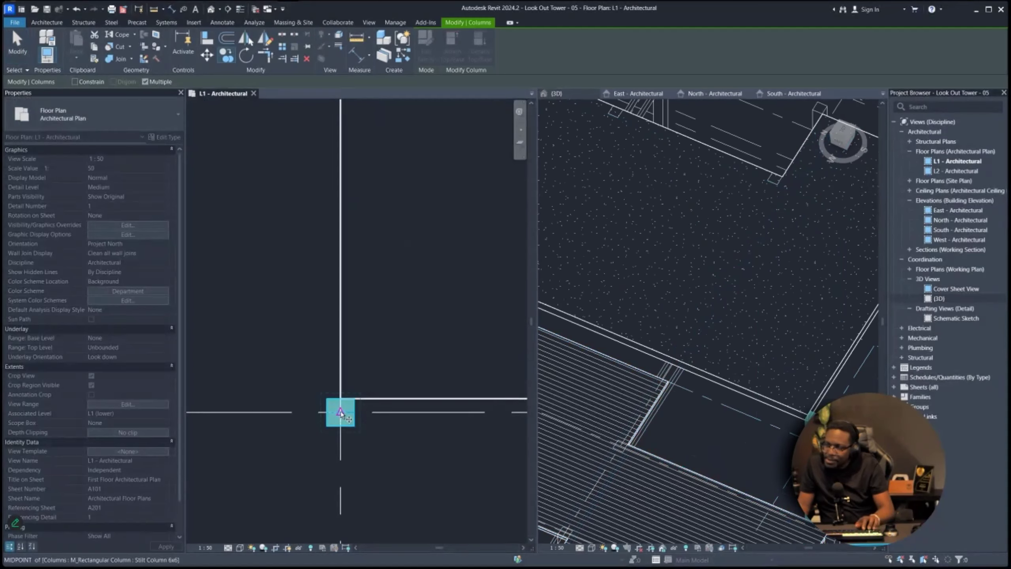
{"action": "left_click", "coordinate": [342, 419]}
{"action": "scroll", "coordinate": [361, 310], "scroll_direction": "down", "scroll_amount": 3}
{"action": "scroll", "coordinate": [335, 289], "scroll_direction": "up", "scroll_amount": 3}
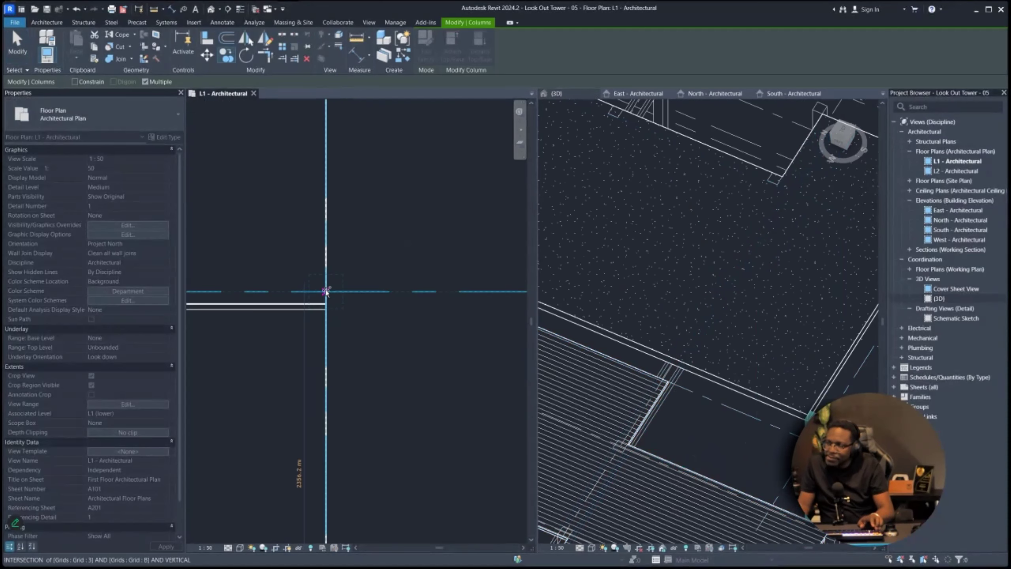
{"action": "left_click", "coordinate": [326, 295]}
{"action": "scroll", "coordinate": [383, 356], "scroll_direction": "down", "scroll_amount": 3}
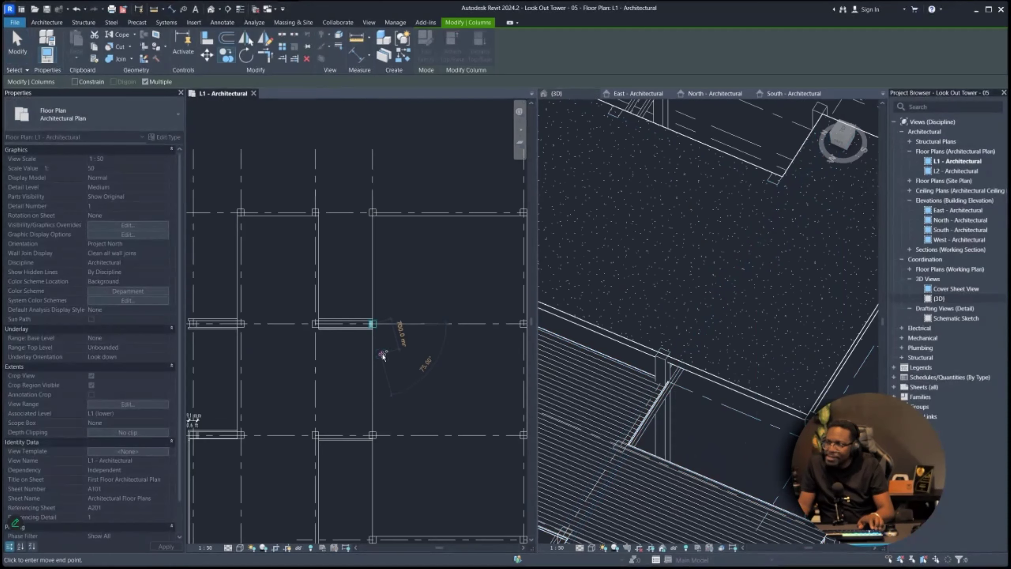
{"action": "key", "text": "Escape"}
- Inspect the columns and joists under the concrete floor from several sides in 3D
{"action": "left_click", "coordinate": [571, 269]}
{"action": "scroll", "coordinate": [696, 367], "scroll_direction": "down", "scroll_amount": 1}
{"action": "middle_click_drag", "start_coordinate": [698, 366], "coordinate": [725, 398], "text": "shift"}
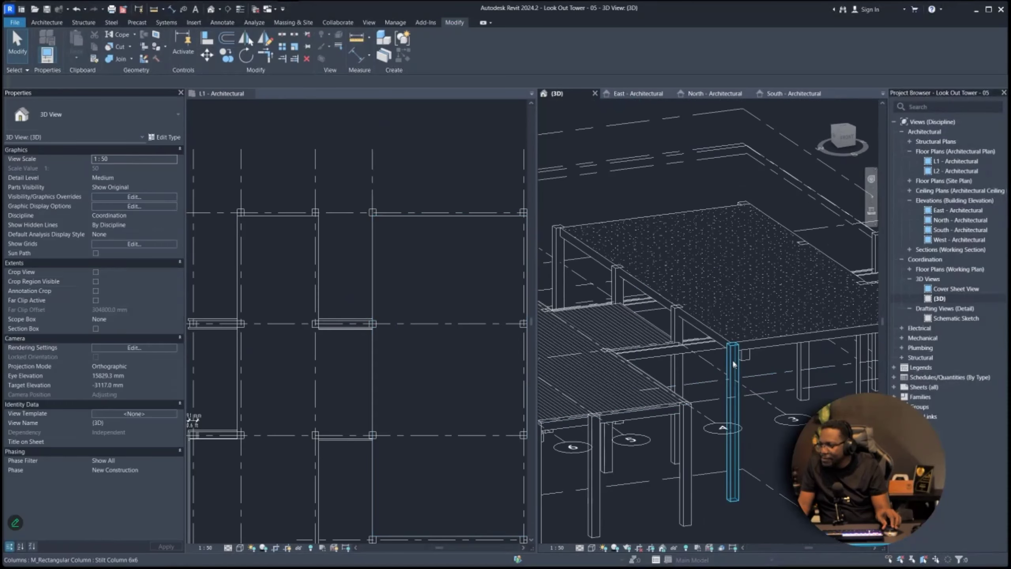
{"action": "mouse_move", "coordinate": [615, 339]}
{"action": "middle_mouse_down", "text": "shift"}
{"action": "mouse_move", "coordinate": [727, 284]}
{"action": "mouse_move", "coordinate": [749, 319]}
{"action": "mouse_move", "coordinate": [731, 362]}
{"action": "mouse_move", "coordinate": [711, 356]}
{"action": "mouse_move", "coordinate": [727, 350]}
{"action": "middle_mouse_up", "text": "shift"}
{"action": "left_click", "coordinate": [709, 354]}
{"action": "key", "text": "Escape"}
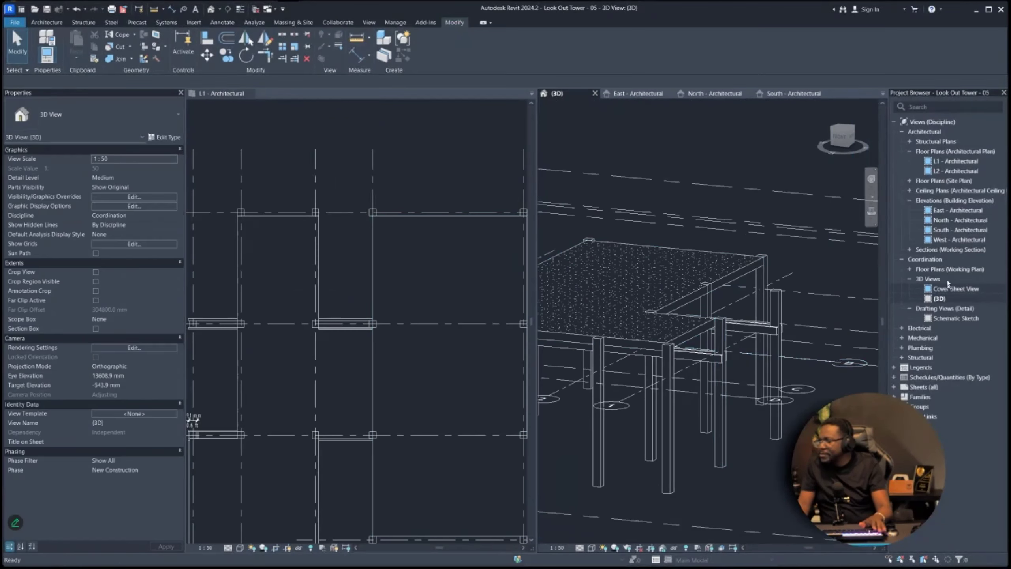
- Open the East elevation and examine the L1 (Upper) and L1 (Lower) level lines and heads
{"action": "double_click", "coordinate": [943, 210]}
{"action": "scroll", "coordinate": [630, 336], "scroll_direction": "down", "scroll_amount": 4}
{"action": "middle_click_drag", "start_coordinate": [630, 337], "coordinate": [503, 345]}
{"action": "scroll", "coordinate": [756, 323], "scroll_direction": "up", "scroll_amount": 4}
{"action": "middle_click_drag", "start_coordinate": [824, 318], "coordinate": [798, 321]}
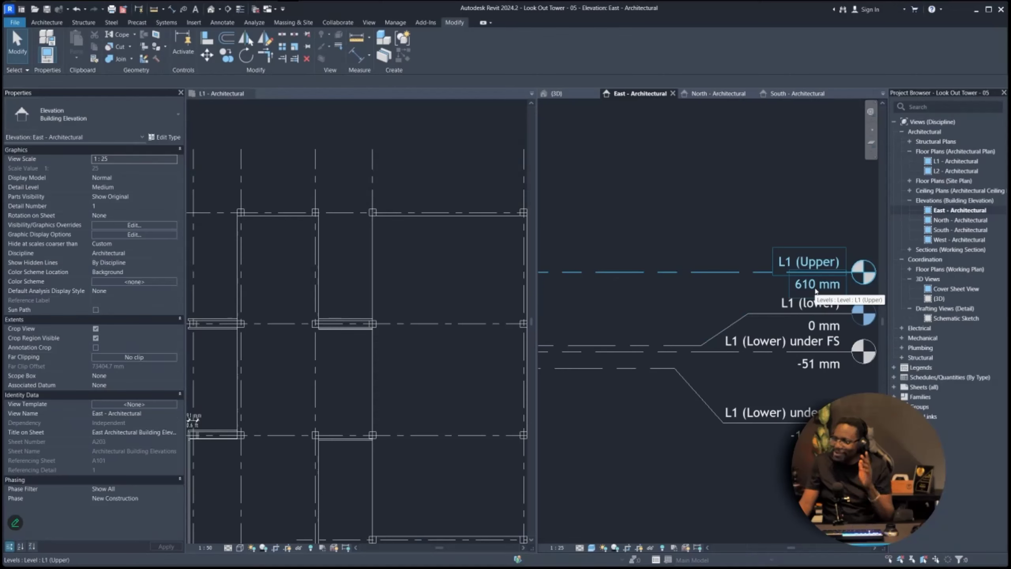
{"action": "scroll", "coordinate": [842, 358], "scroll_direction": "down", "scroll_amount": 3}
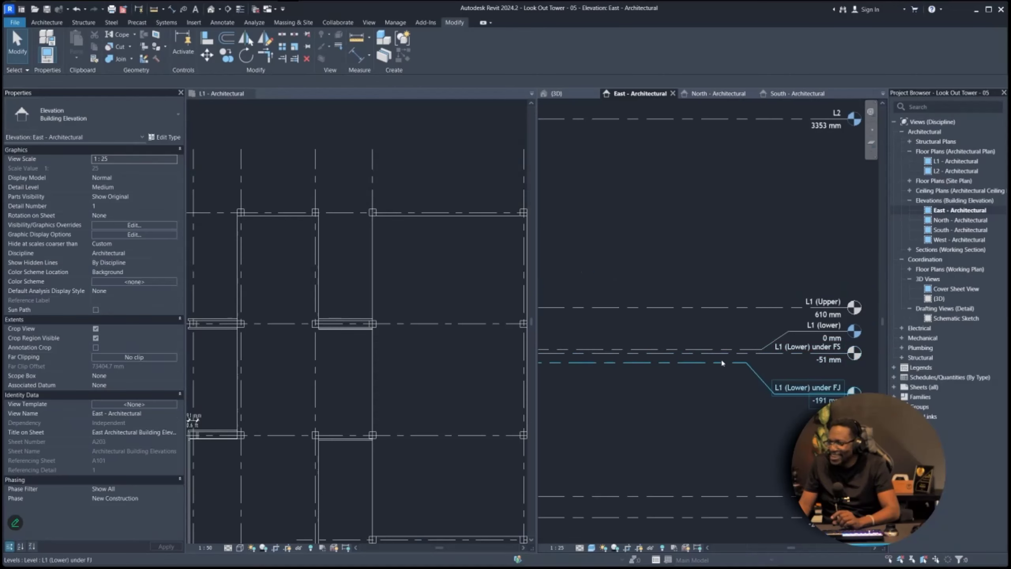
{"action": "middle_click_drag", "start_coordinate": [738, 348], "coordinate": [797, 338]}
{"action": "scroll", "coordinate": [594, 339], "scroll_direction": "up", "scroll_amount": 1}
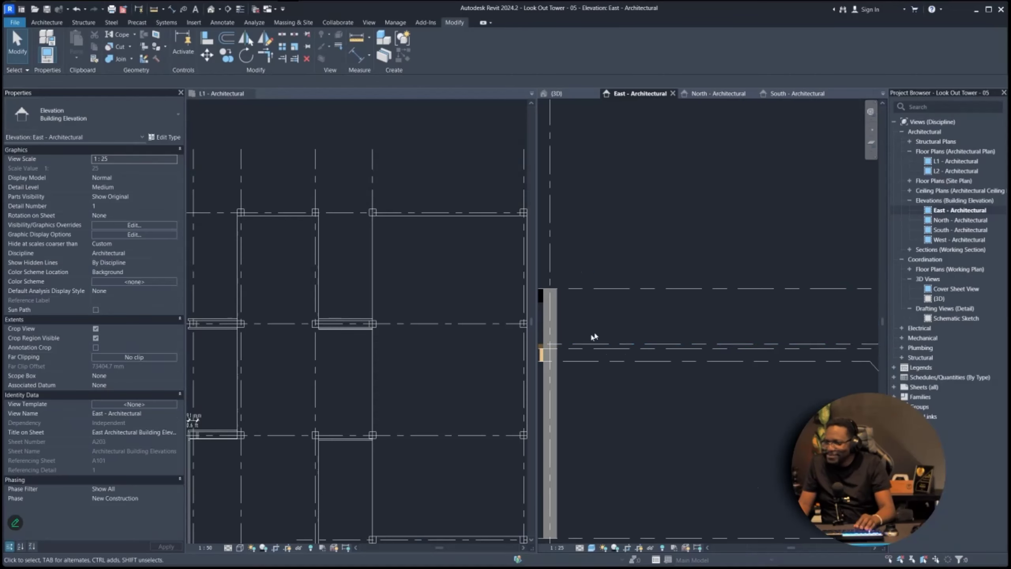
- Copy the L1 (Upper) level 2" straight down in the East elevation
{"action": "middle_click_drag", "start_coordinate": [594, 339], "coordinate": [663, 346]}
{"action": "scroll", "coordinate": [646, 352], "scroll_direction": "up", "scroll_amount": 1}
{"action": "left_click", "coordinate": [656, 276]}
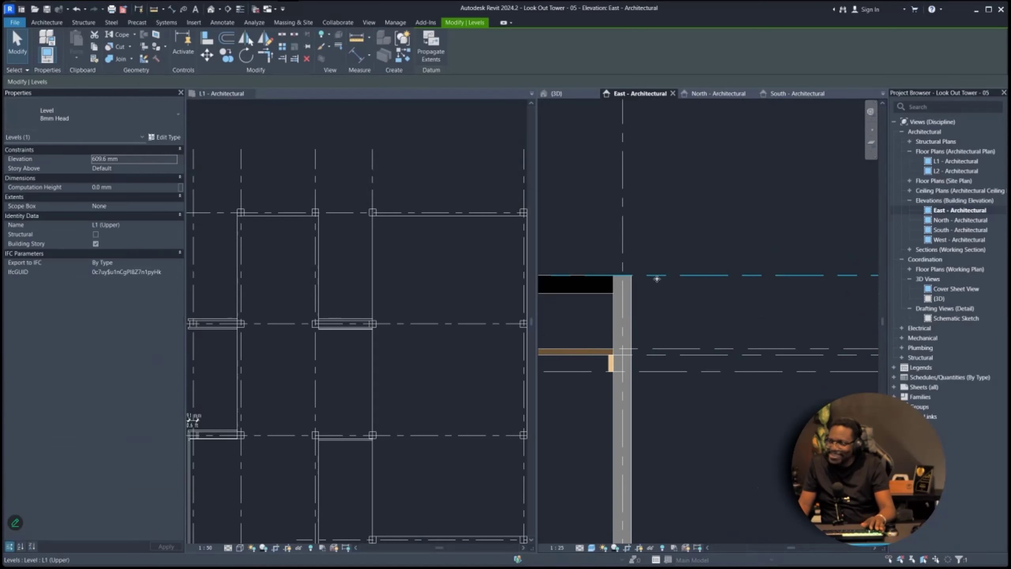
{"action": "key", "text": "c"}
{"action": "key", "text": "o"}
{"action": "scroll", "coordinate": [658, 279], "scroll_direction": "up", "scroll_amount": 1}
{"action": "left_click", "coordinate": [662, 275]}
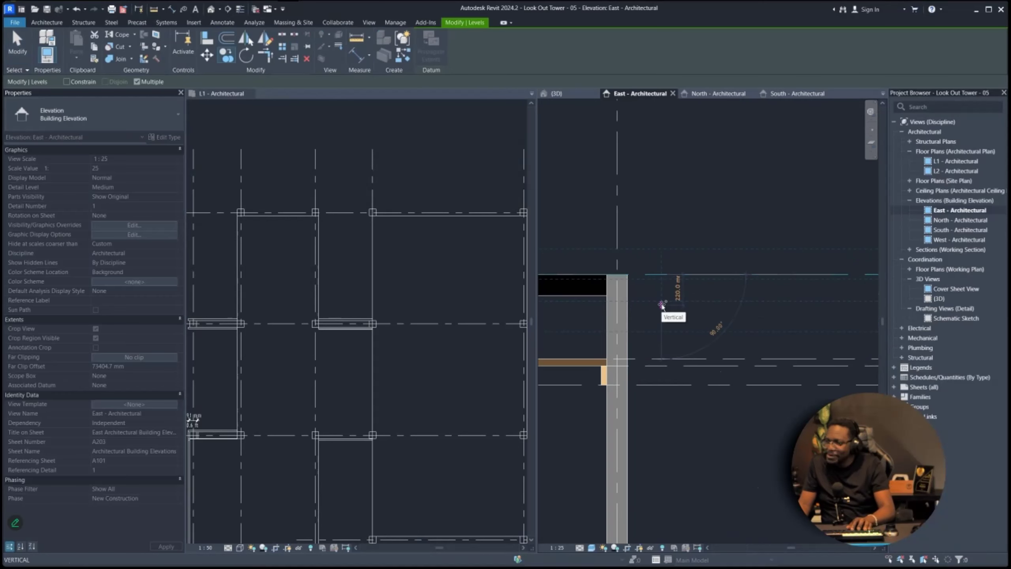
{"action": "type", "text": "2"}
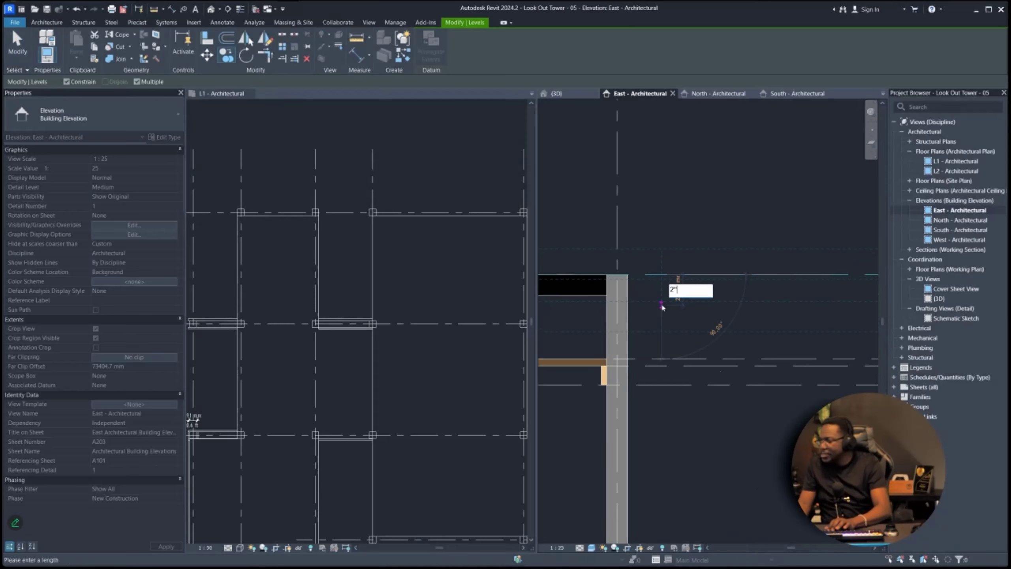
{"action": "key", "text": "Return"}
{"action": "middle_click_drag", "start_coordinate": [844, 278], "coordinate": [554, 291]}
{"action": "key", "text": "Escape"}
{"action": "key", "text": "Escape"}
- Add an elbow to the L1 (Upper) level line and lift its head well clear of the copied level
{"action": "left_click", "coordinate": [670, 289]}
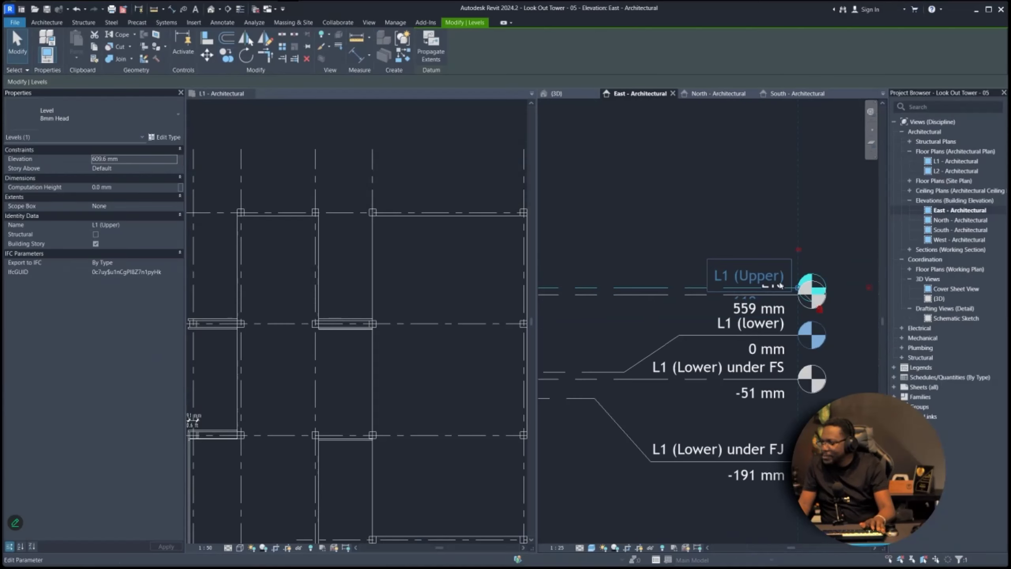
{"action": "scroll", "coordinate": [779, 290], "scroll_direction": "up", "scroll_amount": 2}
{"action": "left_click", "coordinate": [783, 292]}
{"action": "scroll", "coordinate": [777, 292], "scroll_direction": "down", "scroll_amount": 4}
{"action": "scroll", "coordinate": [779, 303], "scroll_direction": "up", "scroll_amount": 2}
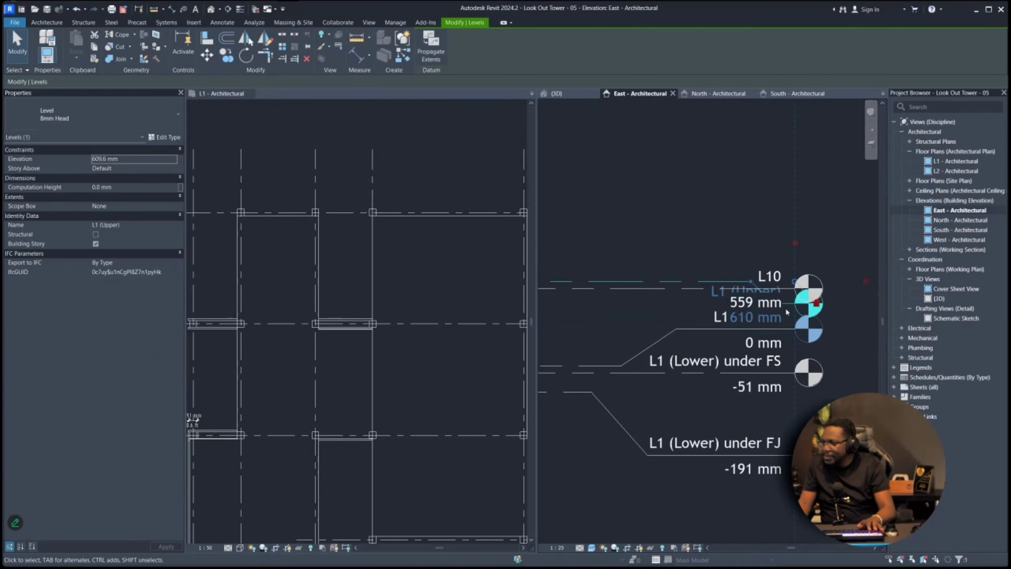
{"action": "left_click_drag", "start_coordinate": [773, 303], "coordinate": [773, 184]}
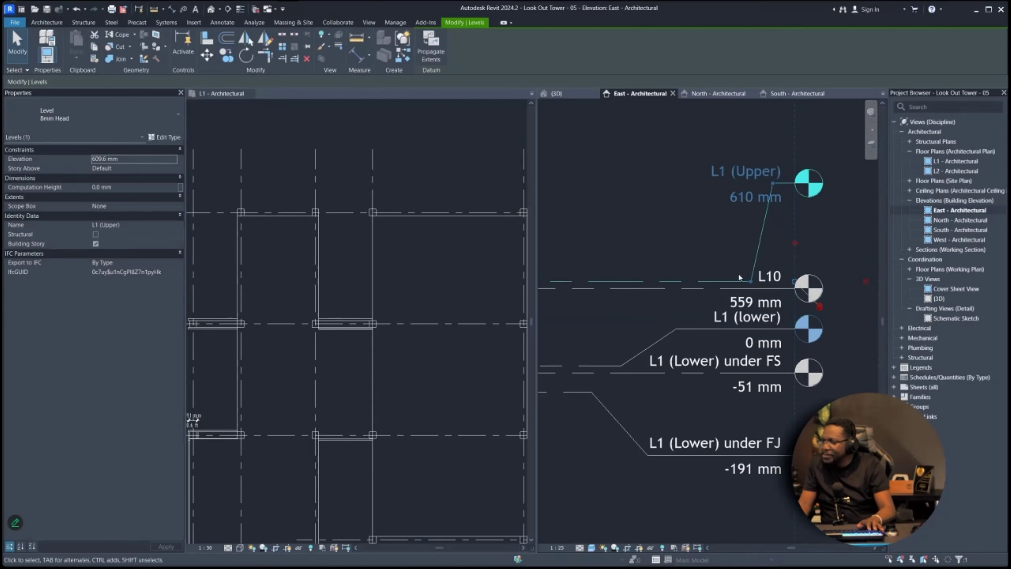
{"action": "left_click_drag", "start_coordinate": [751, 281], "coordinate": [574, 282]}
{"action": "left_click_drag", "start_coordinate": [774, 184], "coordinate": [638, 171]}
- Raise the copied level's head on an elbow just below the L1 (Upper) head and rename it L1 (Upper) under FS
{"action": "left_click", "coordinate": [666, 289]}
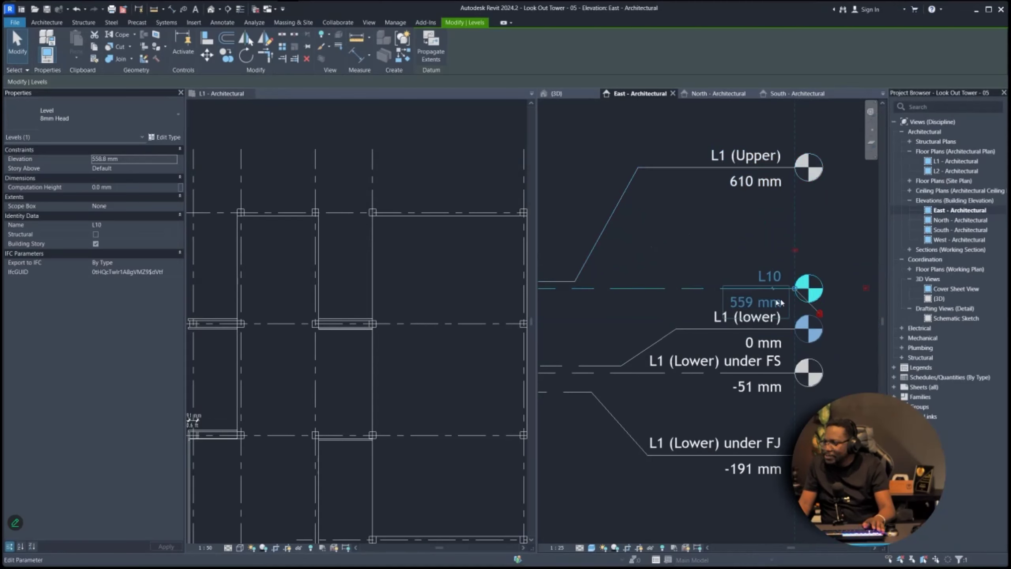
{"action": "left_click_drag", "start_coordinate": [770, 287], "coordinate": [690, 294]}
{"action": "left_click_drag", "start_coordinate": [612, 294], "coordinate": [611, 293]}
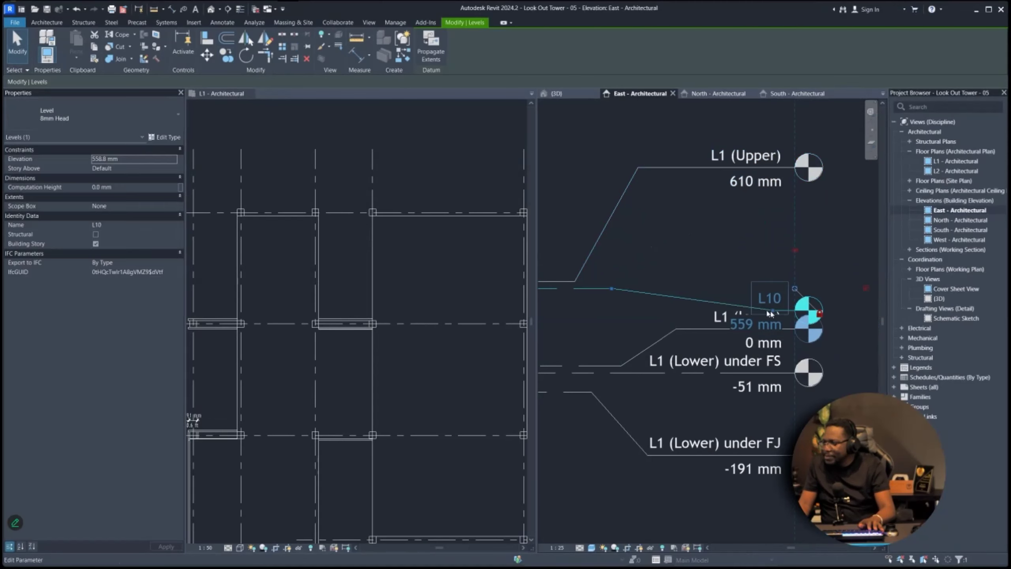
{"action": "left_click_drag", "start_coordinate": [776, 315], "coordinate": [664, 222]}
{"action": "left_click", "coordinate": [769, 209]}
{"action": "type", "text": "L1 (U"}
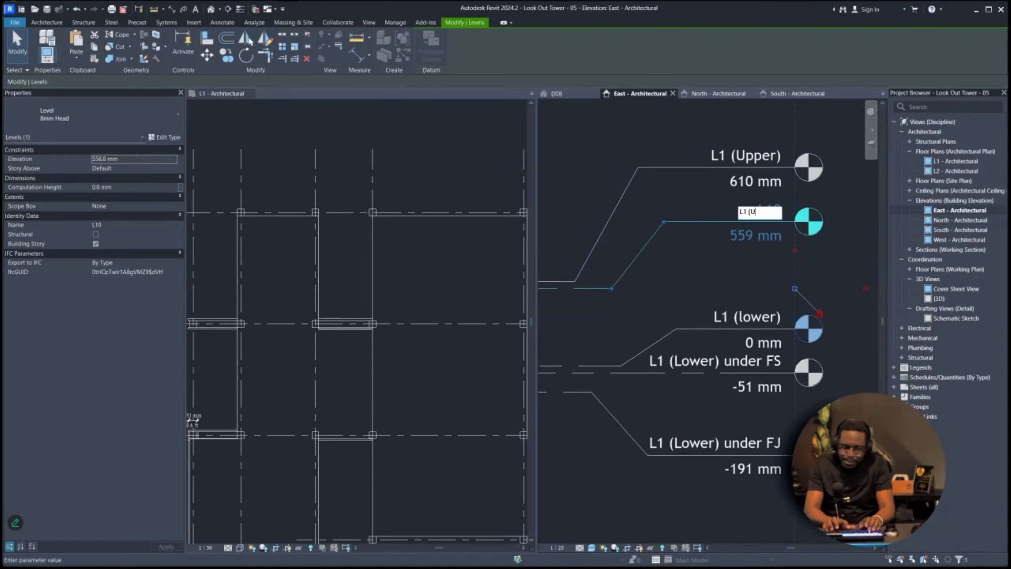
{"action": "type", "text": "pper) under FS"}
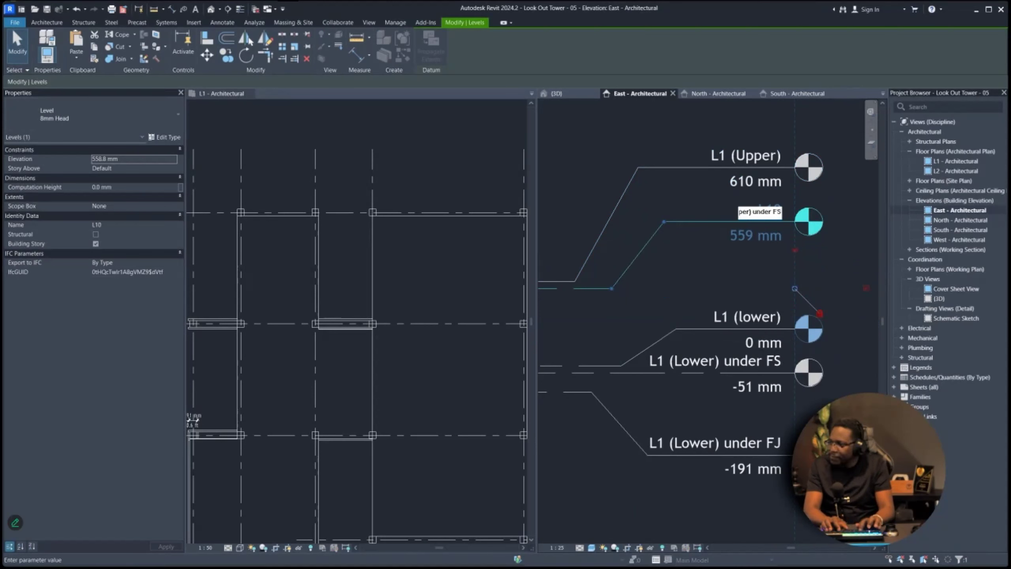
{"action": "key", "text": "Return"}
- Raise the L1 (Upper) and L1 (Upper) under FS heads further and extend the lower leader to run beside the upper one
{"action": "scroll", "coordinate": [837, 366], "scroll_direction": "down", "scroll_amount": 3}
{"action": "left_click_drag", "start_coordinate": [720, 255], "coordinate": [715, 224]}
{"action": "left_click", "coordinate": [732, 290]}
{"action": "left_click_drag", "start_coordinate": [738, 286], "coordinate": [737, 268]}
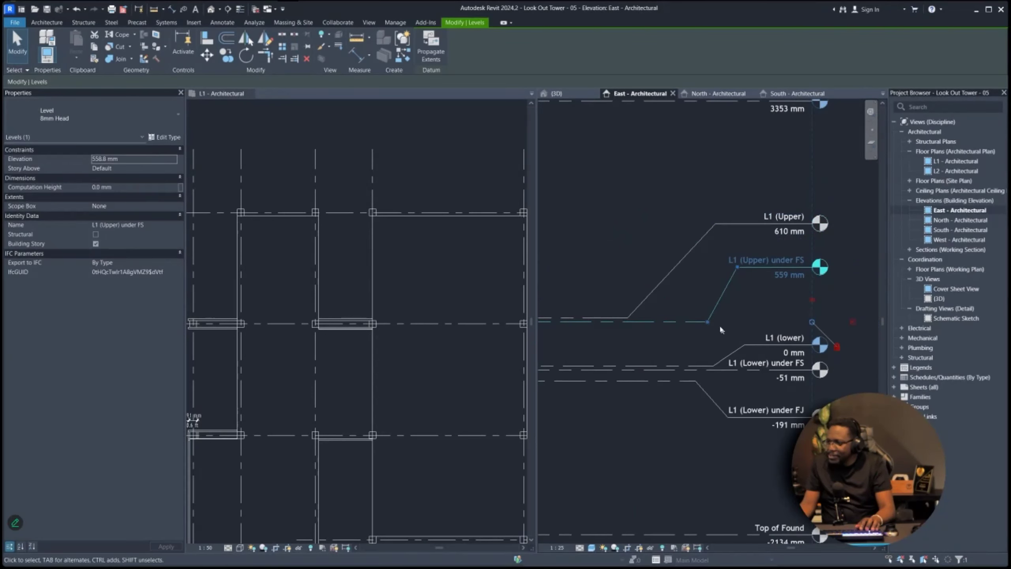
{"action": "left_click_drag", "start_coordinate": [707, 322], "coordinate": [646, 322]}
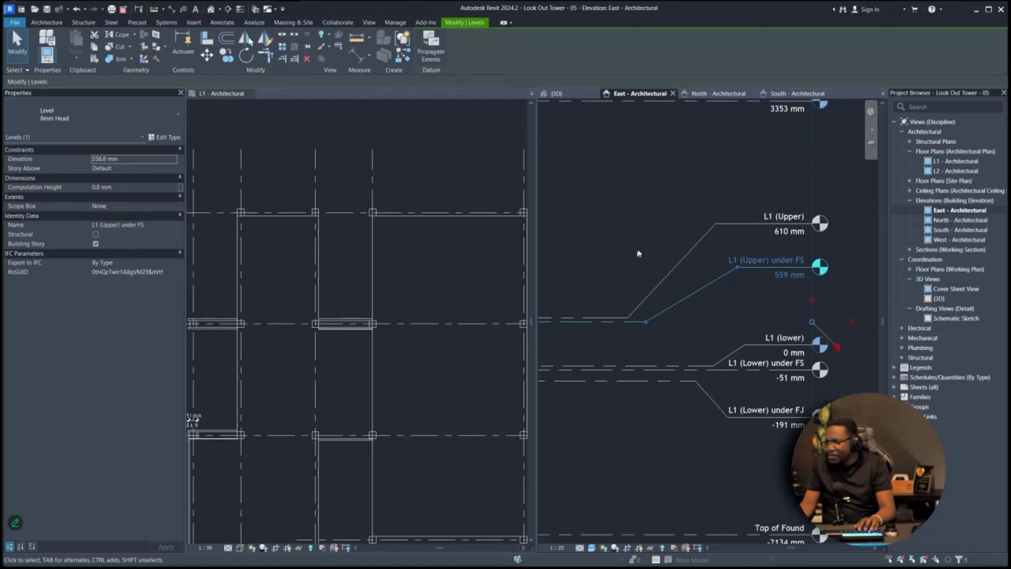
{"action": "left_click", "coordinate": [639, 253]}
- Examine the upper concrete floor against the L1 (Upper) and L1 (Upper) under FS levels in the East elevation
{"action": "scroll", "coordinate": [775, 316], "scroll_direction": "down", "scroll_amount": 3}
{"action": "scroll", "coordinate": [699, 322], "scroll_direction": "up", "scroll_amount": 5}
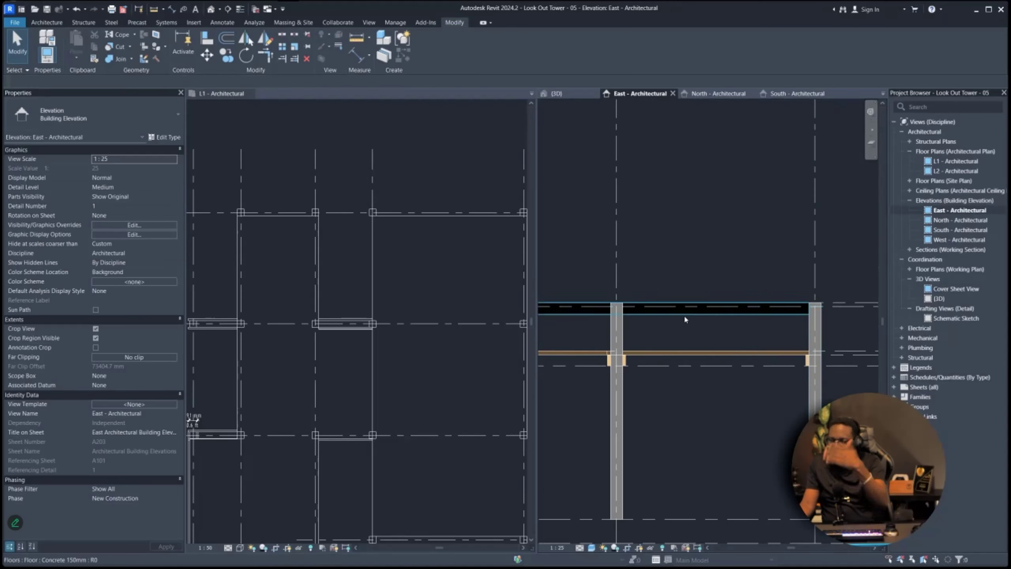
{"action": "scroll", "coordinate": [524, 334], "scroll_direction": "down", "scroll_amount": 3}
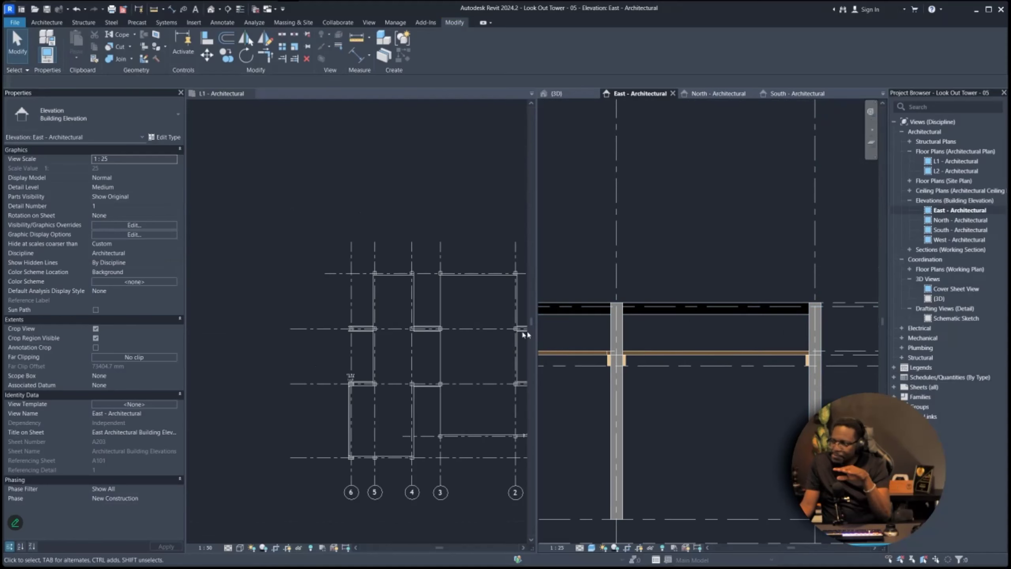
{"action": "scroll", "coordinate": [575, 335], "scroll_direction": "down", "scroll_amount": 2}
{"action": "scroll", "coordinate": [826, 317], "scroll_direction": "up", "scroll_amount": 2}
{"action": "middle_click_drag", "start_coordinate": [848, 318], "coordinate": [626, 333]}
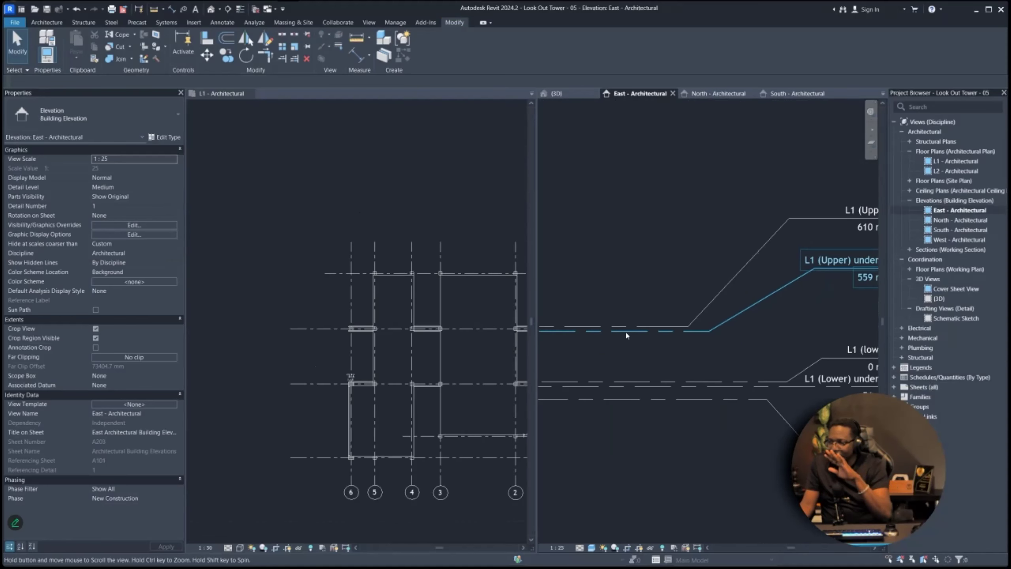
{"action": "middle_click_drag", "start_coordinate": [779, 293], "coordinate": [700, 308]}
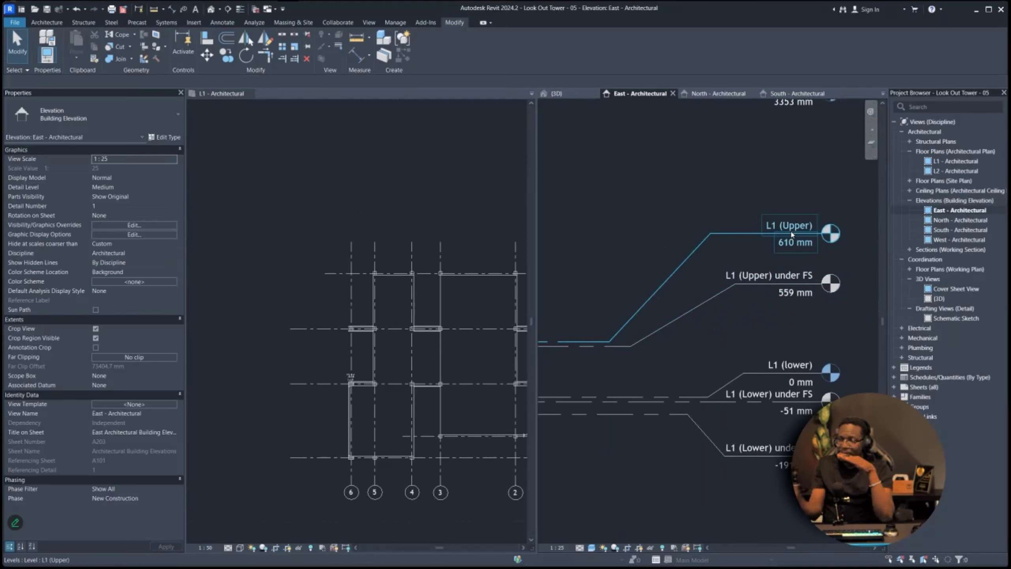
{"action": "middle_click_drag", "start_coordinate": [700, 323], "coordinate": [710, 307]}
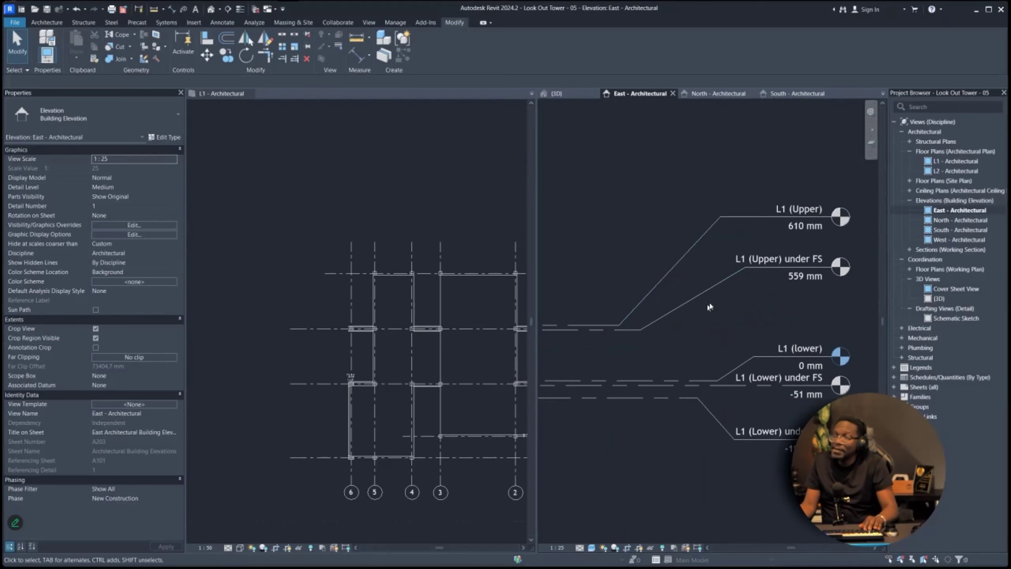
- Nudge the L1 (Upper) under FS level head slightly upwards
{"action": "left_click", "coordinate": [729, 275]}
{"action": "left_click_drag", "start_coordinate": [744, 266], "coordinate": [746, 256]}
{"action": "scroll", "coordinate": [680, 325], "scroll_direction": "down", "scroll_amount": 2}
{"action": "middle_click_drag", "start_coordinate": [609, 357], "coordinate": [787, 301]}
{"action": "scroll", "coordinate": [708, 306], "scroll_direction": "up", "scroll_amount": 3}
{"action": "key", "text": "Escape"}
- Copy the L1 (Upper) under FS level straight down to an elevation of about 379 mm
{"action": "scroll", "coordinate": [686, 322], "scroll_direction": "down", "scroll_amount": 3}
{"action": "scroll", "coordinate": [787, 301], "scroll_direction": "up", "scroll_amount": 3}
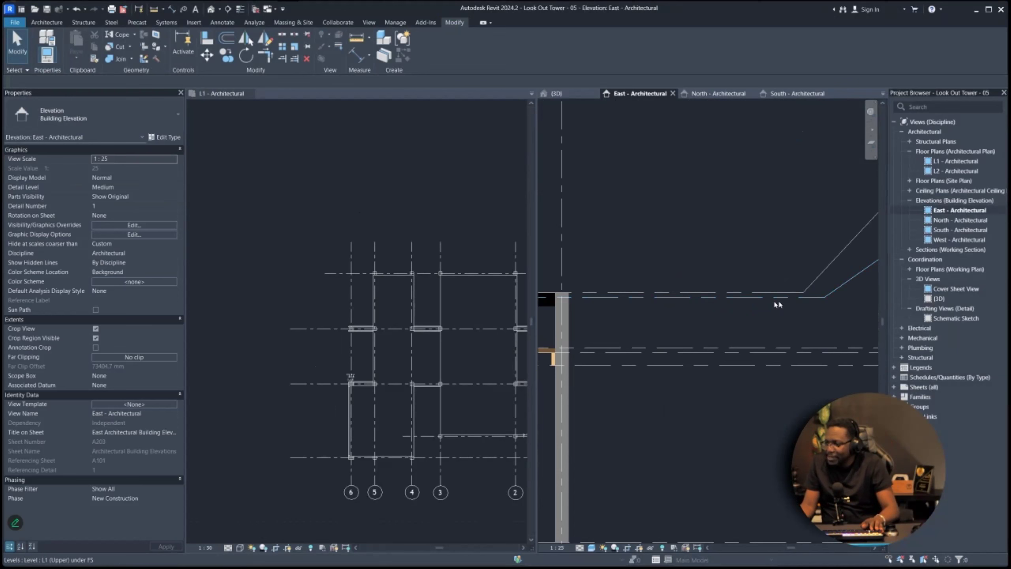
{"action": "left_click", "coordinate": [747, 297]}
{"action": "key", "text": "c"}
{"action": "key", "text": "o"}
{"action": "left_click", "coordinate": [747, 298]}
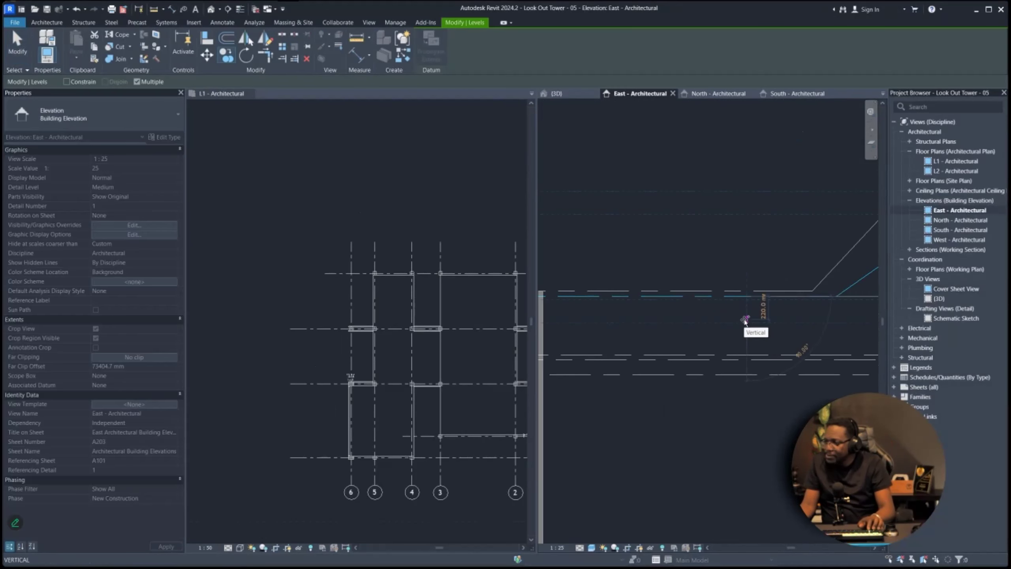
{"action": "scroll", "coordinate": [745, 322], "scroll_direction": "down", "scroll_amount": 2}
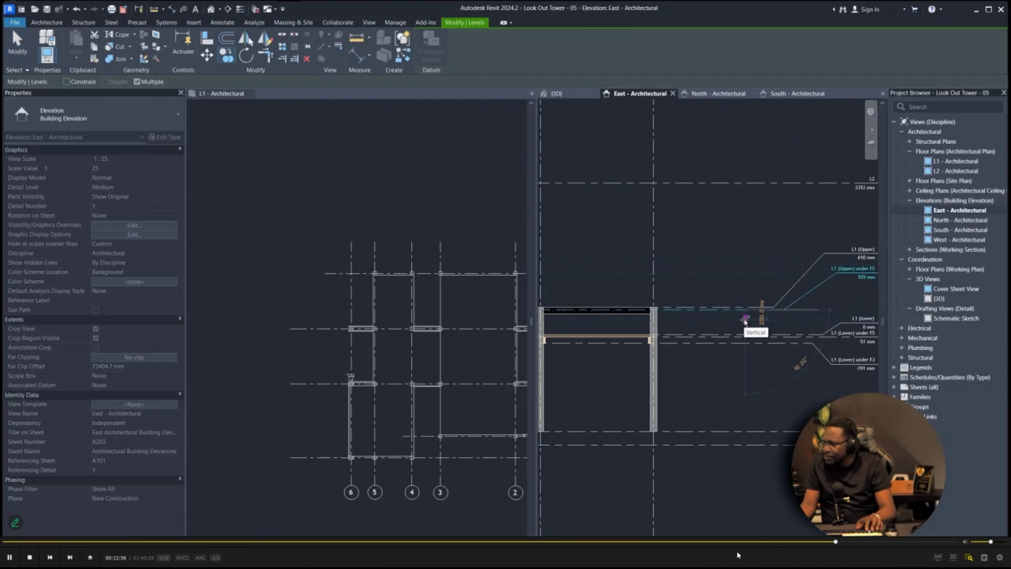
{"action": "scroll", "coordinate": [745, 322], "scroll_direction": "up", "scroll_amount": 4}
{"action": "key", "text": "Escape"}
{"action": "key", "text": "Escape"}
- Copy the 2x6 joist under the lower floor horizontally, about 475 mm away from the adjacent column's grid line
{"action": "scroll", "coordinate": [555, 355], "scroll_direction": "up", "scroll_amount": 4}
{"action": "middle_click_drag", "start_coordinate": [554, 355], "coordinate": [702, 340]}
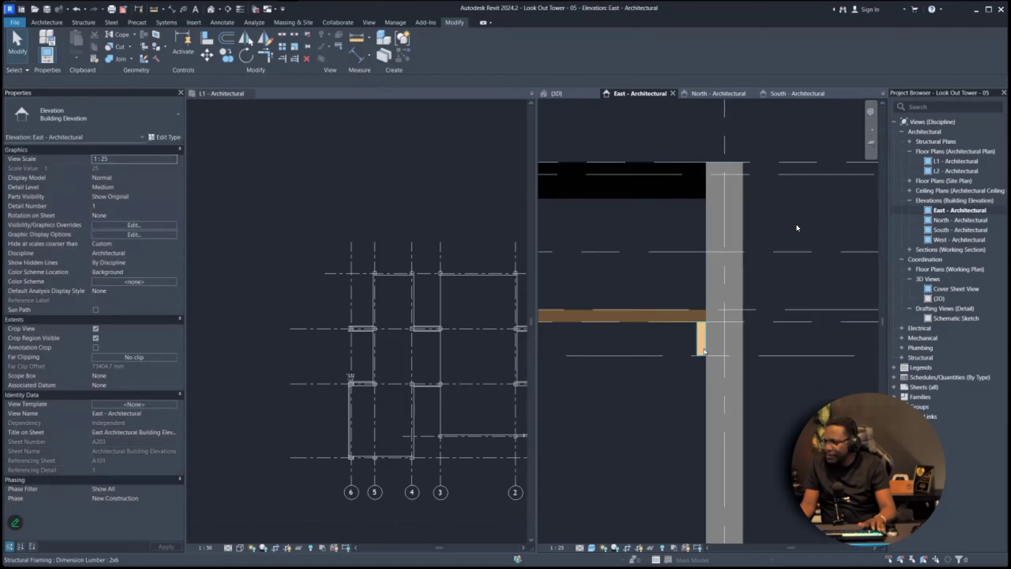
{"action": "left_click", "coordinate": [702, 340]}
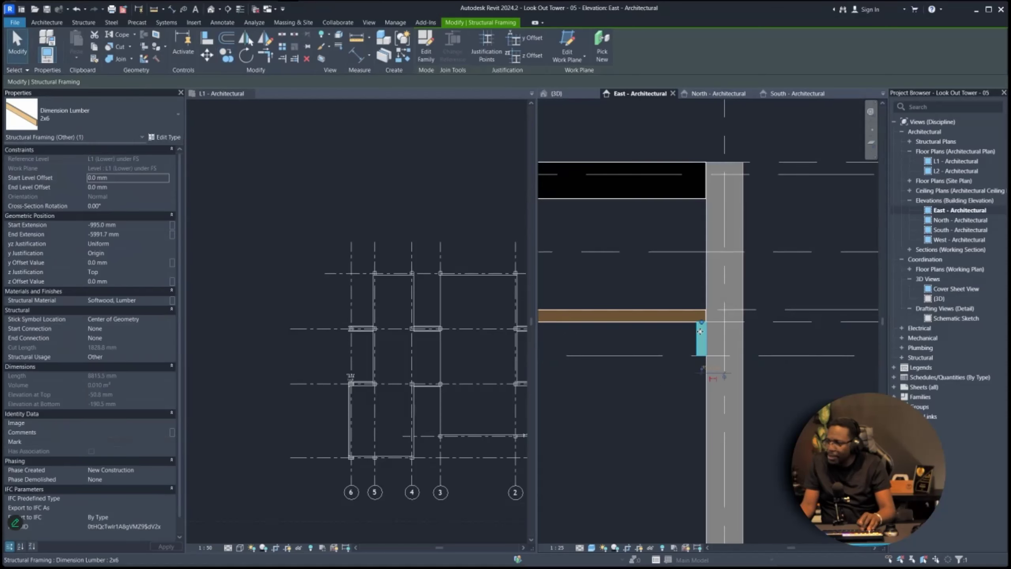
{"action": "key", "text": "c"}
{"action": "key", "text": "o"}
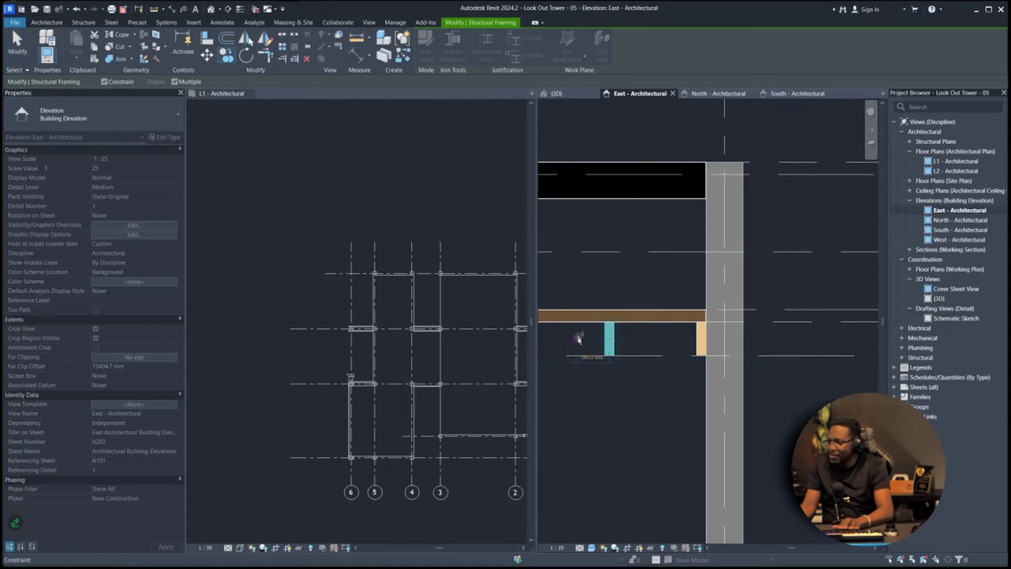
{"action": "left_click", "coordinate": [634, 339]}
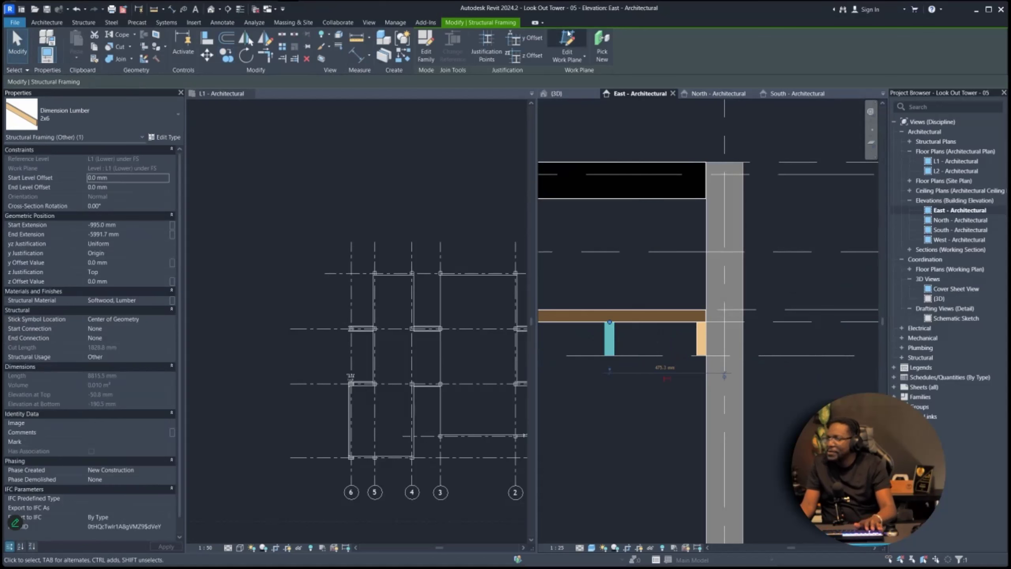
- Change the copied 2x6 joist's work plane to Level : L1 (Upper) under FS
{"action": "left_click", "coordinate": [567, 45]}
{"action": "left_click", "coordinate": [501, 288]}
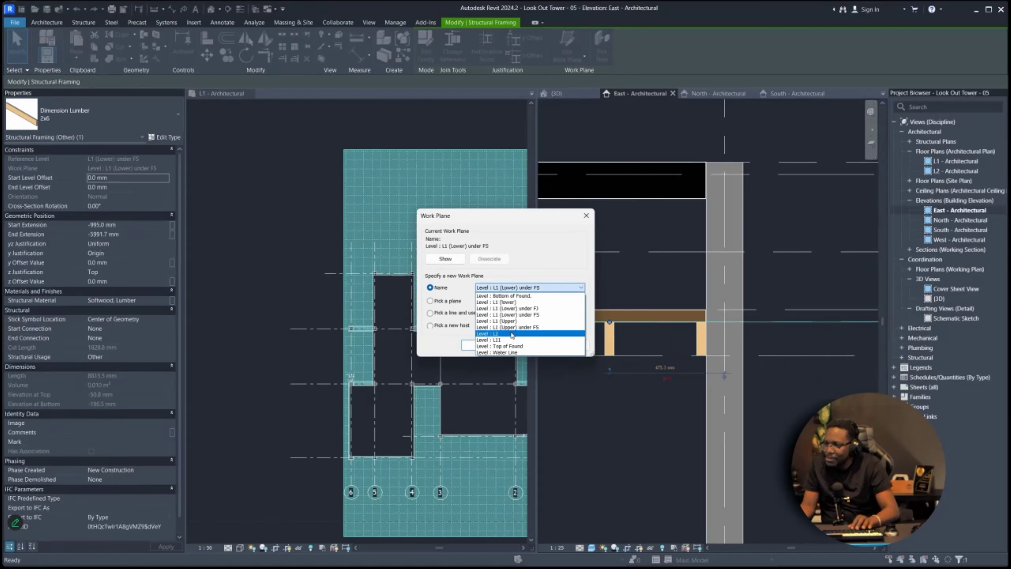
{"action": "left_click", "coordinate": [524, 328]}
{"action": "left_click", "coordinate": [481, 345]}
- Change the upper floor's type from Concrete 150mm to Floor Finish 2"
{"action": "middle_click_drag", "start_coordinate": [640, 198], "coordinate": [639, 267]}
{"action": "left_click", "coordinate": [639, 267]}
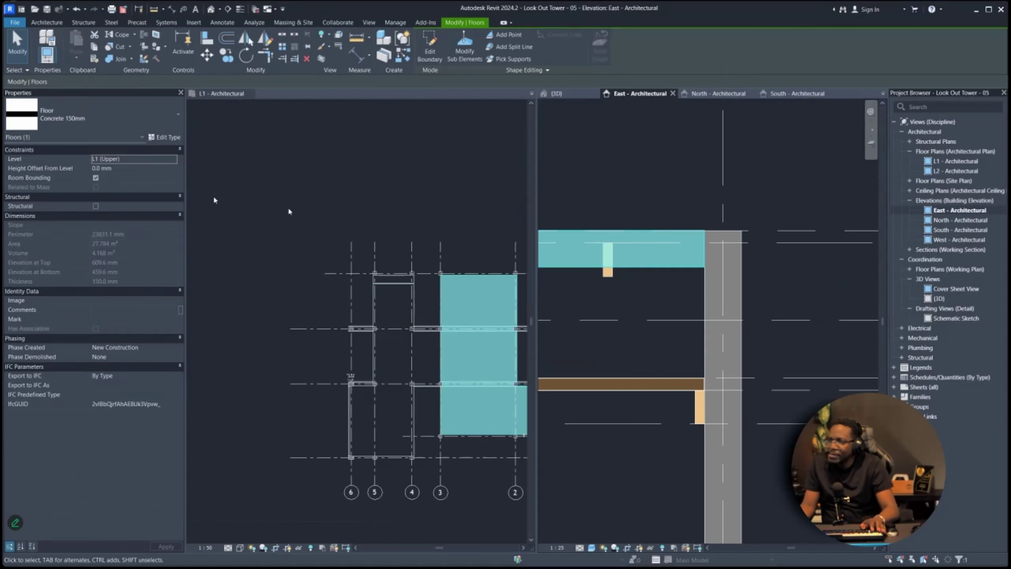
{"action": "left_click", "coordinate": [99, 115]}
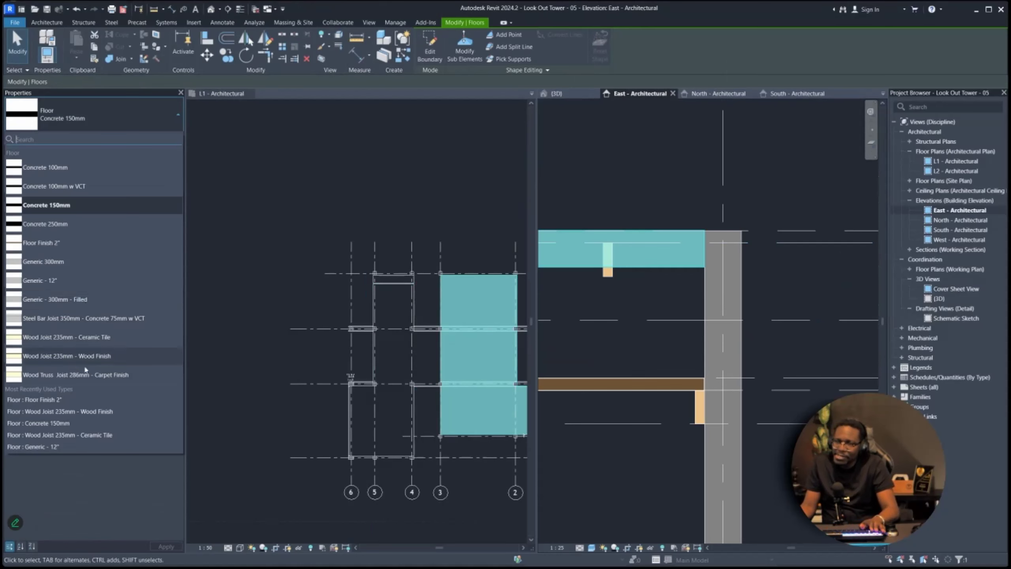
{"action": "left_click", "coordinate": [122, 121]}
{"action": "left_click", "coordinate": [134, 124]}
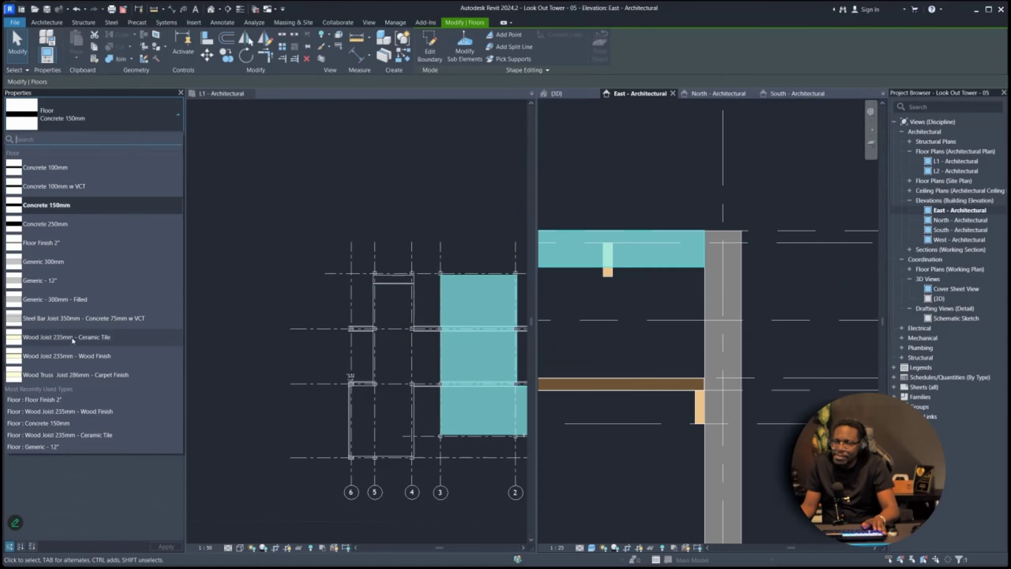
{"action": "left_click", "coordinate": [42, 242]}
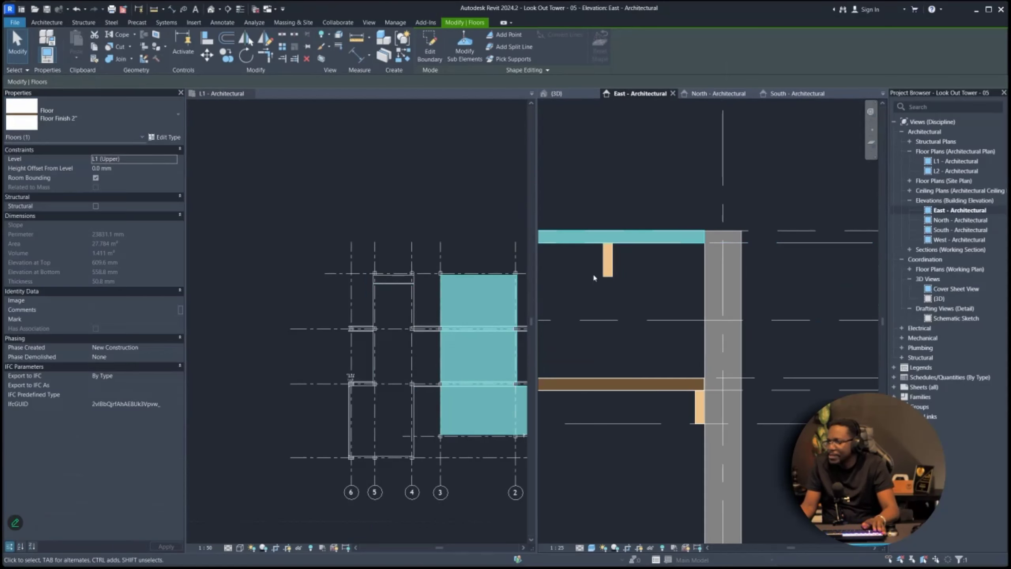
- Move the lowest copied upper level to the underside of the copied 2x6 joist, at an elevation of about 419 mm
{"action": "left_click", "coordinate": [608, 261]}
{"action": "scroll", "coordinate": [624, 316], "scroll_direction": "down", "scroll_amount": 2}
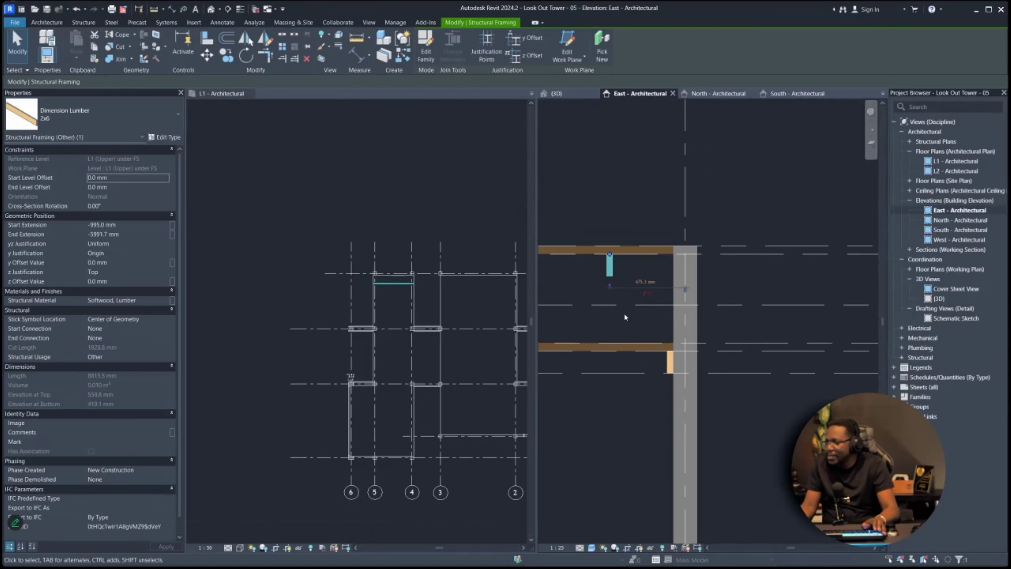
{"action": "left_click", "coordinate": [613, 304]}
{"action": "scroll", "coordinate": [612, 306], "scroll_direction": "up", "scroll_amount": 3}
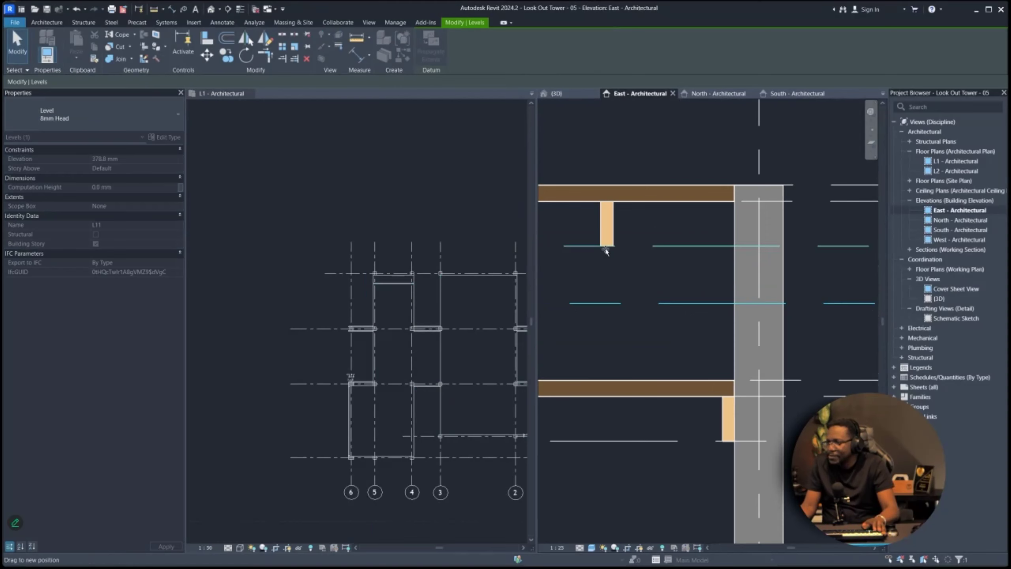
{"action": "left_click_drag", "start_coordinate": [606, 252], "coordinate": [558, 253]}
{"action": "scroll", "coordinate": [558, 253], "scroll_direction": "down", "scroll_amount": 5}
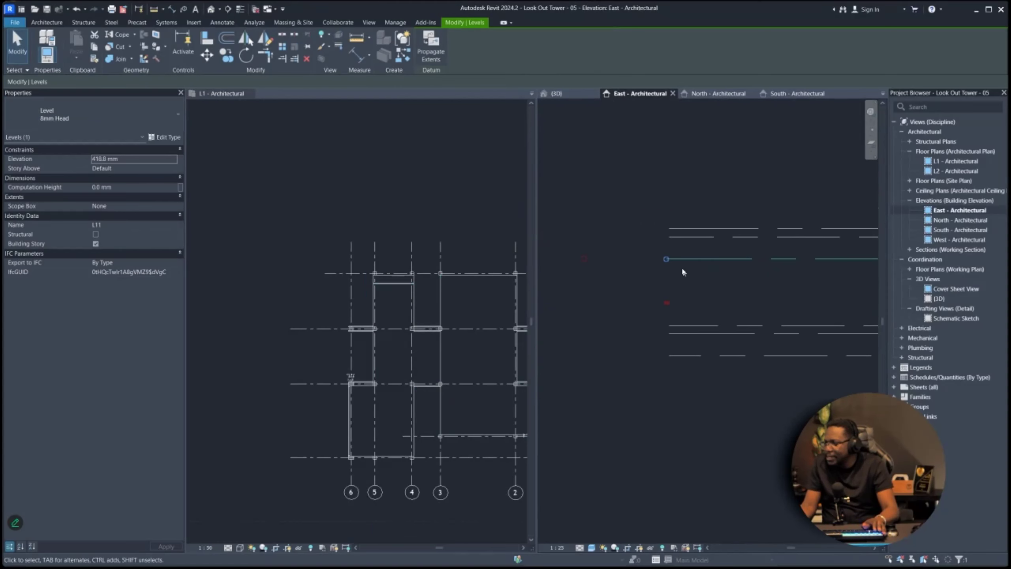
- Offset the new 419 mm level's head with an elbow below L1 (Upper) under FS, and rename the level L1 (Upper) under FJ
{"action": "key", "text": "l"}
{"action": "key", "text": "l"}
{"action": "left_click_drag", "start_coordinate": [666, 260], "coordinate": [669, 259]}
{"action": "scroll", "coordinate": [568, 308], "scroll_direction": "down", "scroll_amount": 5}
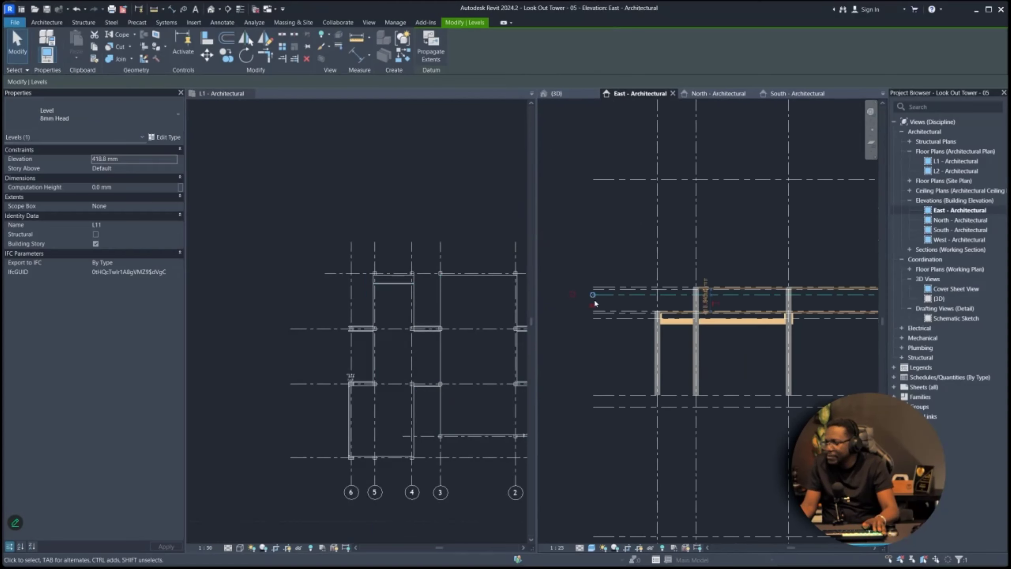
{"action": "scroll", "coordinate": [744, 299], "scroll_direction": "up", "scroll_amount": 4}
{"action": "left_click", "coordinate": [778, 294]}
{"action": "scroll", "coordinate": [776, 309], "scroll_direction": "down", "scroll_amount": 3}
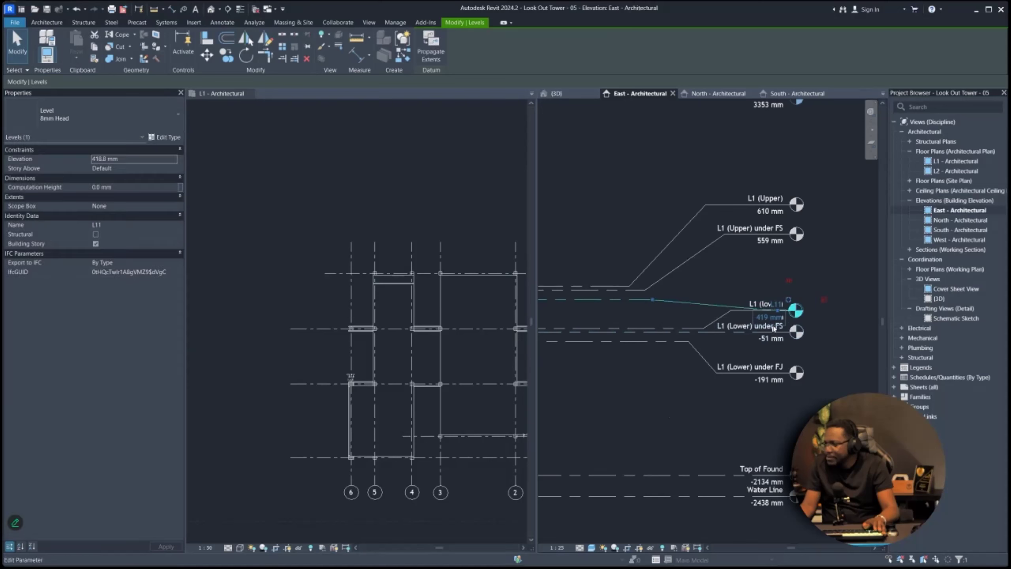
{"action": "left_click_drag", "start_coordinate": [777, 313], "coordinate": [769, 270]}
{"action": "scroll", "coordinate": [768, 271], "scroll_direction": "up", "scroll_amount": 3}
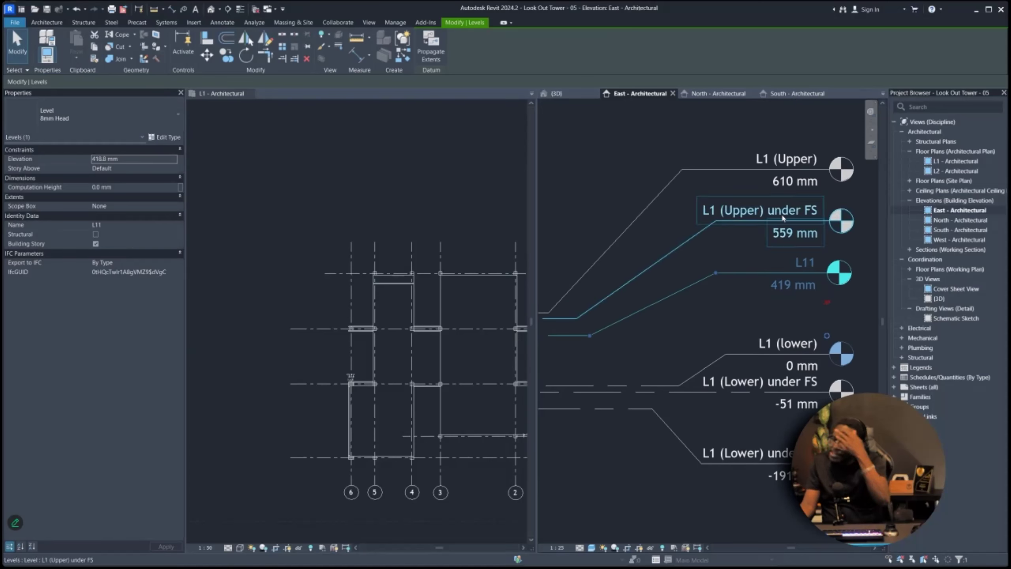
{"action": "left_click", "coordinate": [806, 262]}
{"action": "type", "text": "L1 ("}
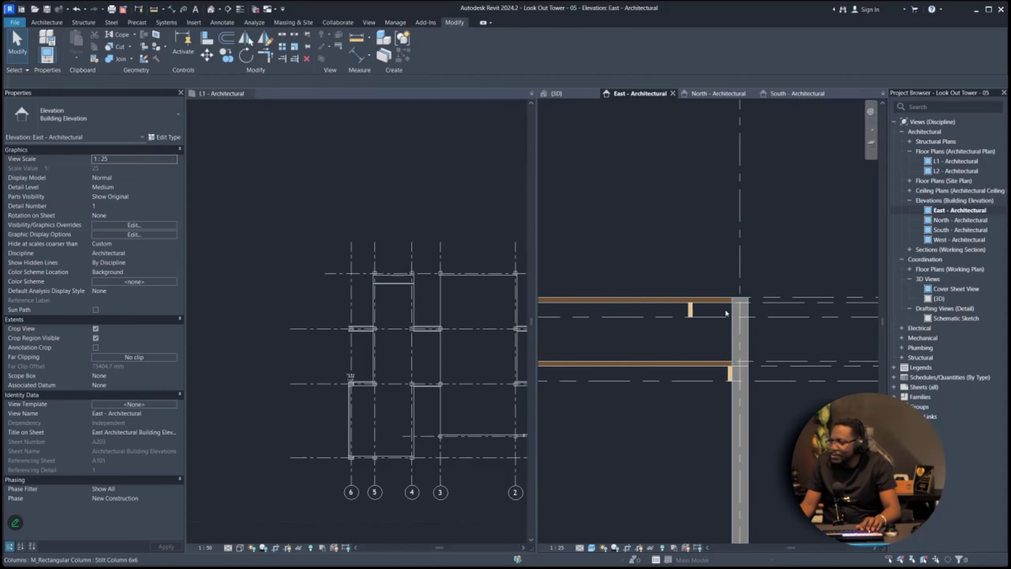
- Align the copied 2x6 joist under the upper floor with the inner face of the adjacent column
{"action": "scroll", "coordinate": [725, 313], "scroll_direction": "up", "scroll_amount": 2}
{"action": "left_click", "coordinate": [666, 312]}
{"action": "scroll", "coordinate": [668, 307], "scroll_direction": "up", "scroll_amount": 2}
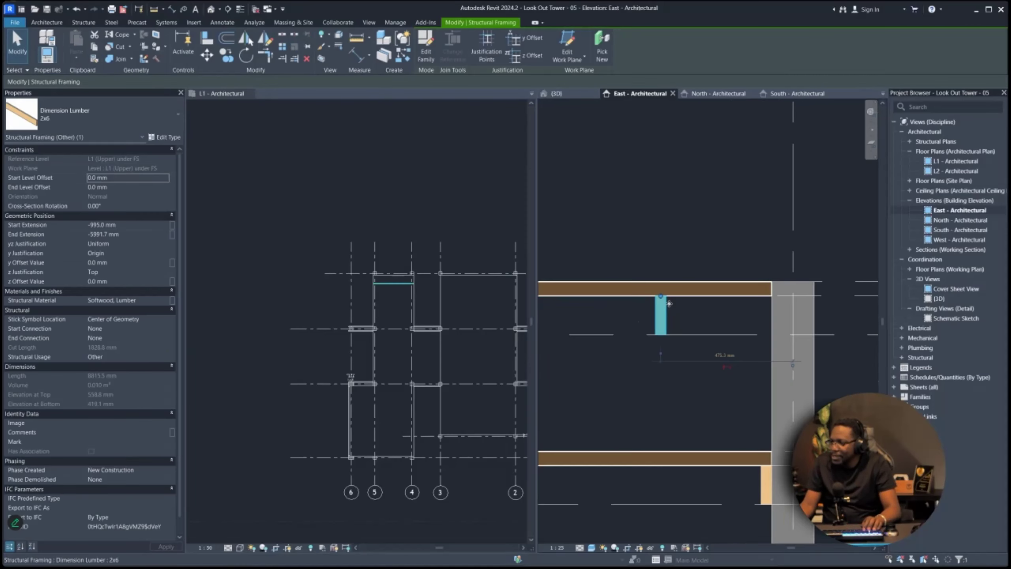
{"action": "key", "text": "a"}
{"action": "key", "text": "l"}
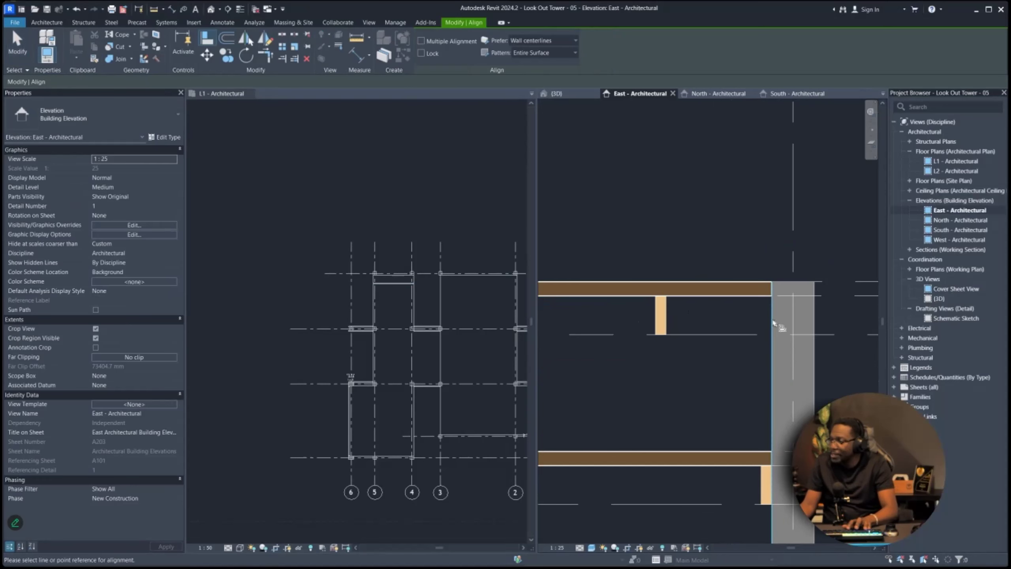
{"action": "left_click", "coordinate": [671, 321]}
{"action": "scroll", "coordinate": [629, 342], "scroll_direction": "down", "scroll_amount": 2}
{"action": "key", "text": "Escape"}
{"action": "key", "text": "Escape"}
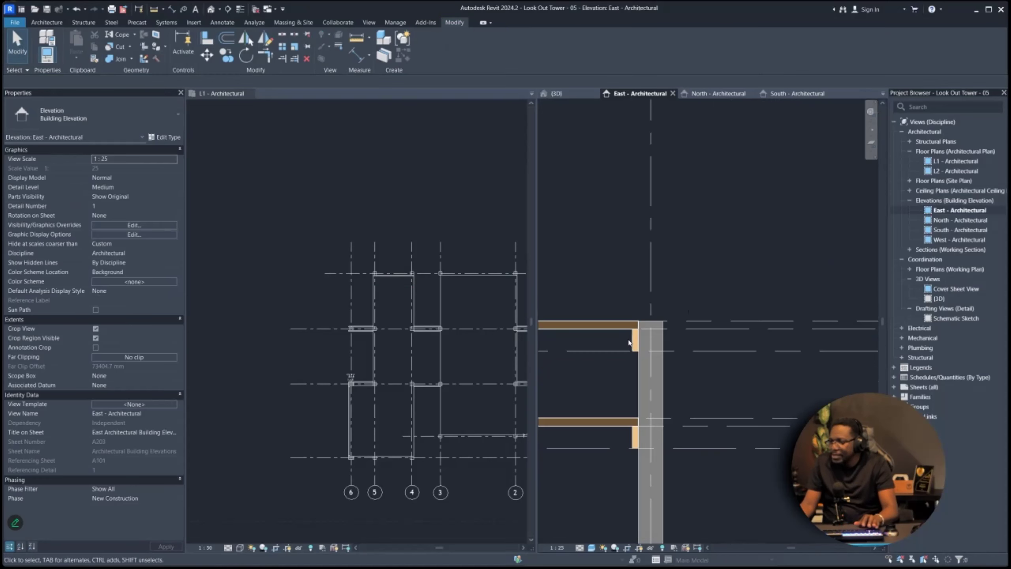
- Stretch the ends of the aligned 2x6 joist in 3D to run between the columns along the upper floor's edge
{"action": "left_click", "coordinate": [635, 344]}
{"action": "left_click", "coordinate": [569, 93]}
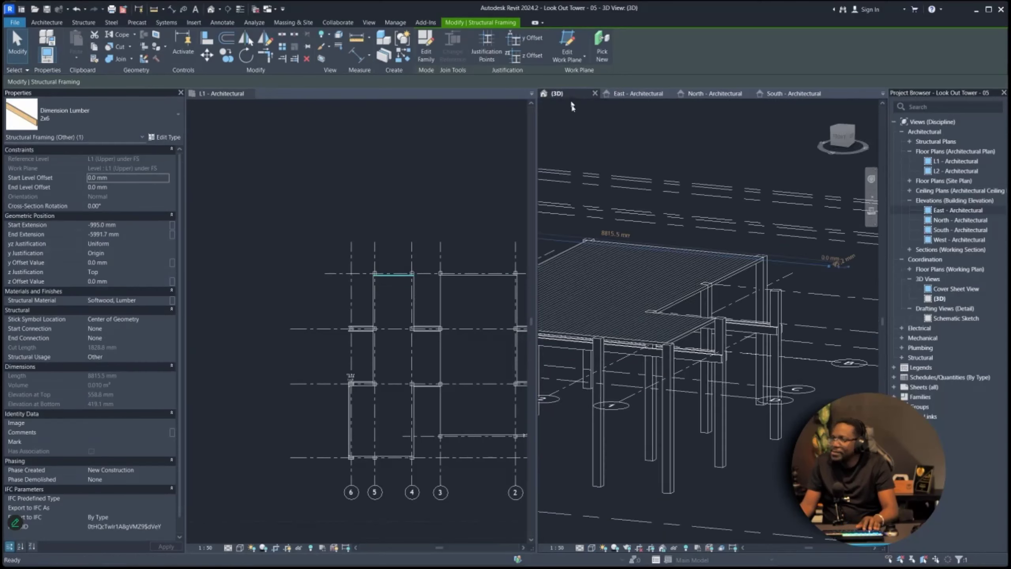
{"action": "mouse_move", "coordinate": [761, 271]}
{"action": "middle_mouse_down", "text": "shift"}
{"action": "mouse_move", "coordinate": [833, 340]}
{"action": "mouse_move", "coordinate": [827, 301]}
{"action": "middle_mouse_up", "text": "shift"}
{"action": "left_click_drag", "start_coordinate": [836, 296], "coordinate": [591, 314]}
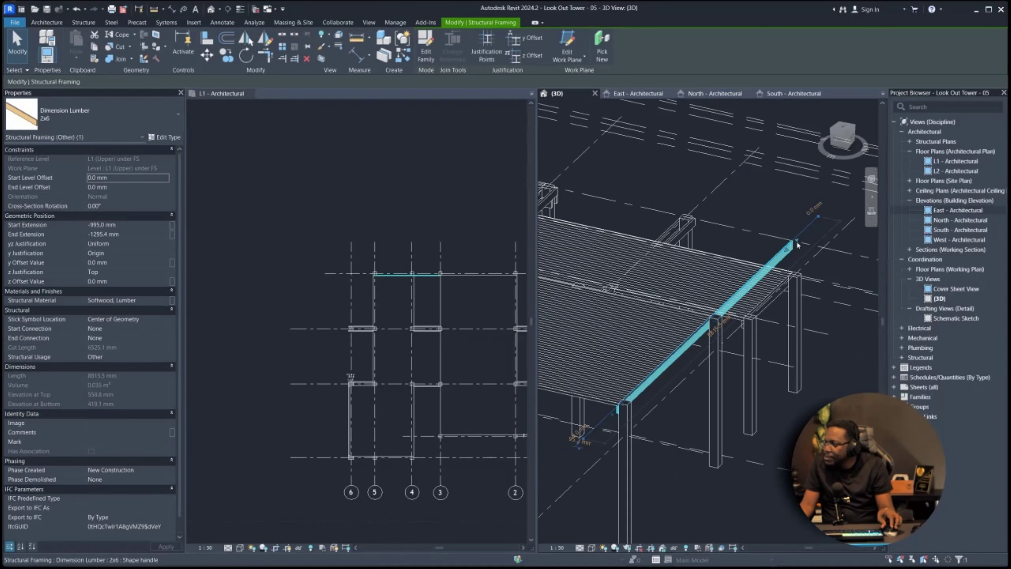
{"action": "left_click_drag", "start_coordinate": [797, 241], "coordinate": [725, 322]}
{"action": "scroll", "coordinate": [625, 209], "scroll_direction": "up", "scroll_amount": 5}
{"action": "key", "text": "l"}
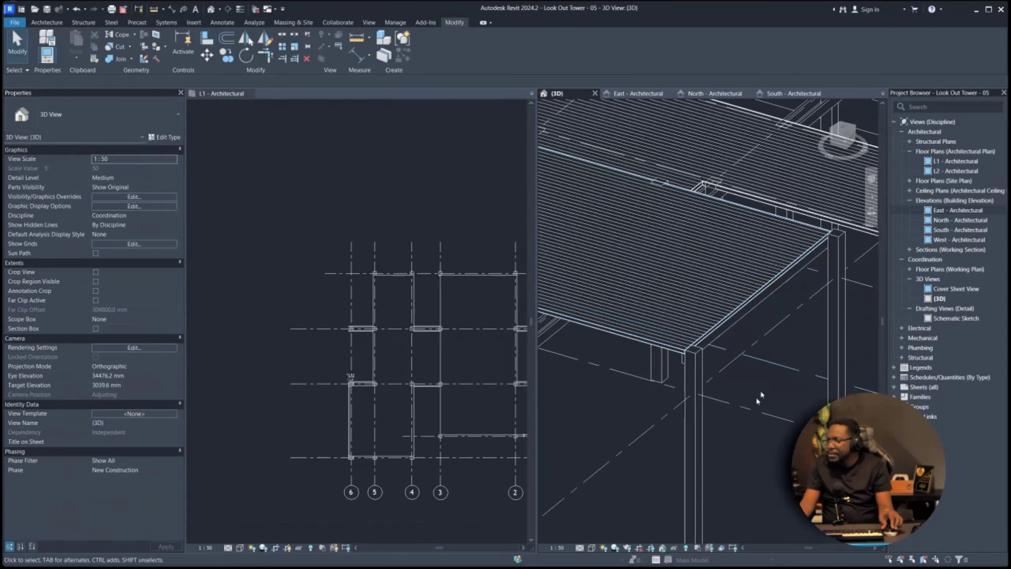
- Set the top offset of the 6x6 stilt column partway along the upper floor's edge to -50.8 mm
{"action": "middle_click_drag", "start_coordinate": [756, 396], "coordinate": [871, 317], "text": "shift"}
{"action": "scroll", "coordinate": [866, 307], "scroll_direction": "down", "scroll_amount": 2}
{"action": "scroll", "coordinate": [861, 300], "scroll_direction": "up", "scroll_amount": 2}
{"action": "left_click", "coordinate": [733, 418]}
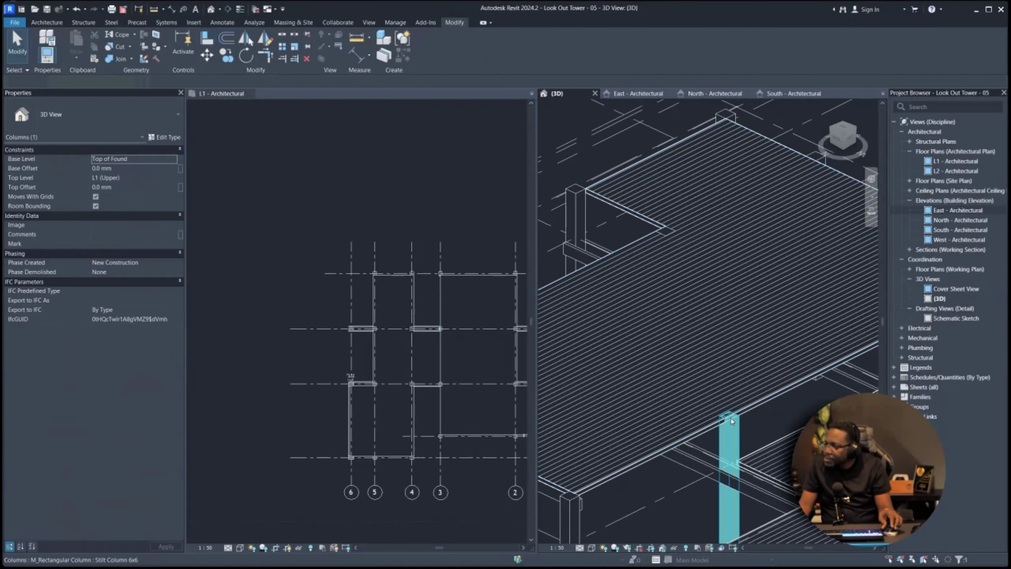
{"action": "middle_click_drag", "start_coordinate": [733, 418], "coordinate": [747, 425], "text": "shift"}
{"action": "middle_click_drag", "start_coordinate": [689, 514], "coordinate": [776, 356]}
{"action": "scroll", "coordinate": [757, 311], "scroll_direction": "up", "scroll_amount": 5}
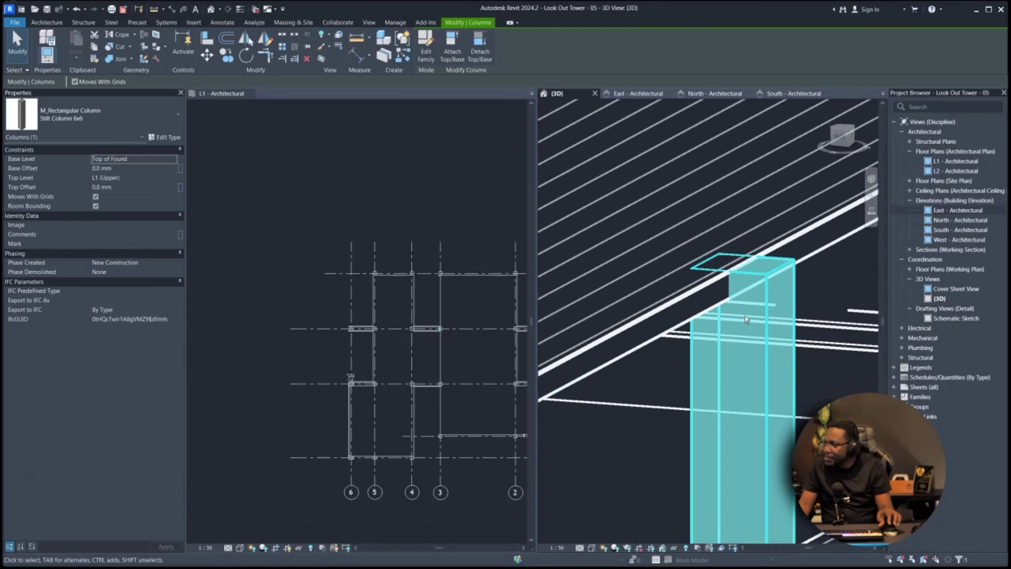
{"action": "scroll", "coordinate": [739, 299], "scroll_direction": "down", "scroll_amount": 5}
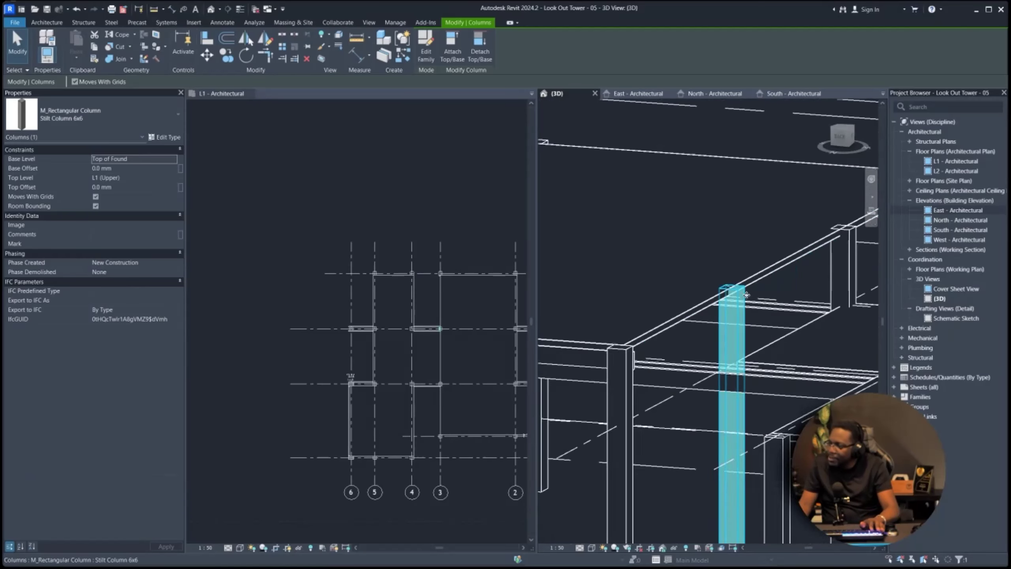
{"action": "key", "text": "Escape"}
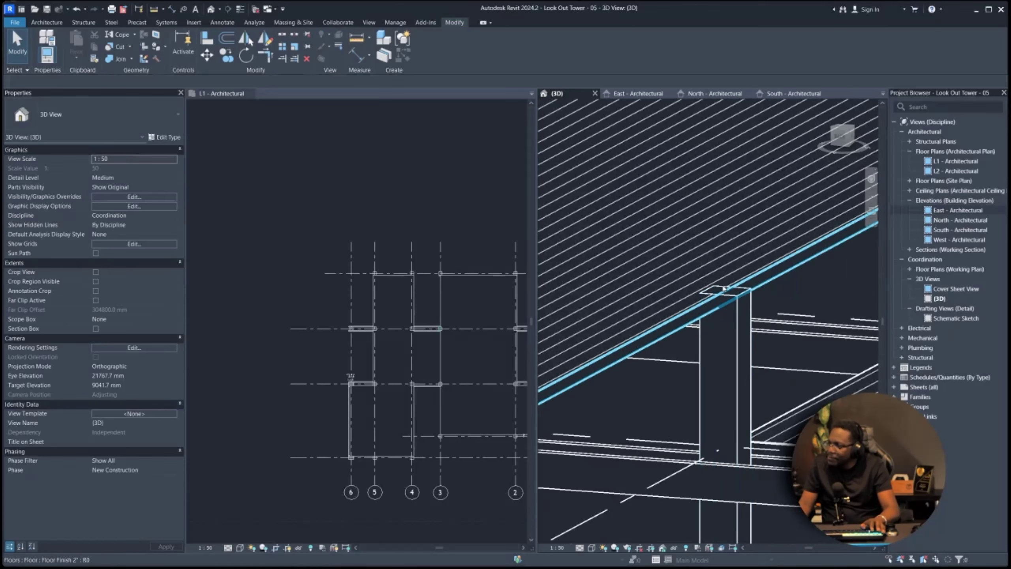
{"action": "scroll", "coordinate": [713, 299], "scroll_direction": "down", "scroll_amount": 4}
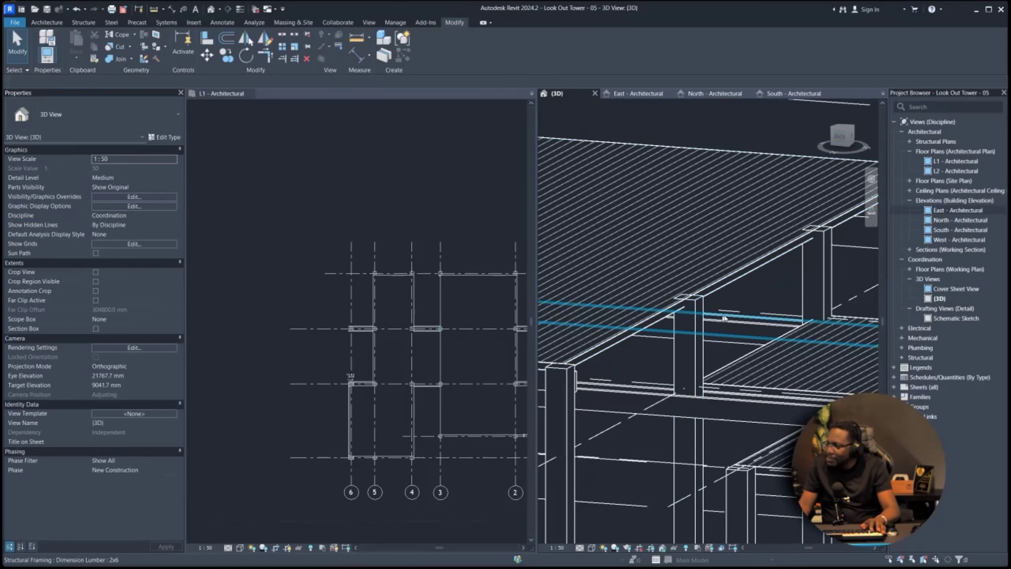
{"action": "scroll", "coordinate": [721, 311], "scroll_direction": "up", "scroll_amount": 5}
{"action": "left_click", "coordinate": [640, 316]}
{"action": "scroll", "coordinate": [639, 311], "scroll_direction": "up", "scroll_amount": 1}
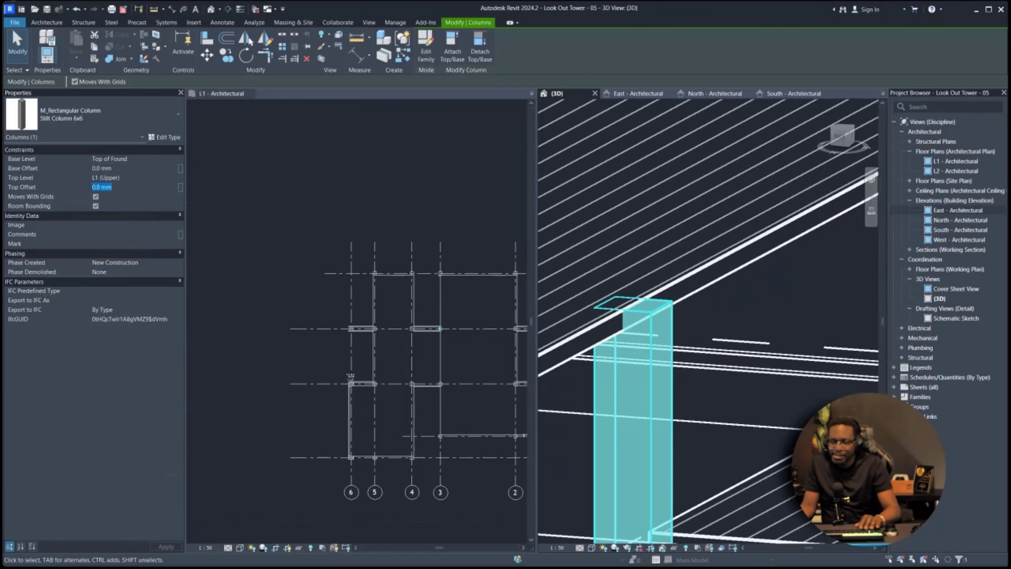
{"action": "type", "text": "50.8"}
{"action": "key", "text": "Return"}
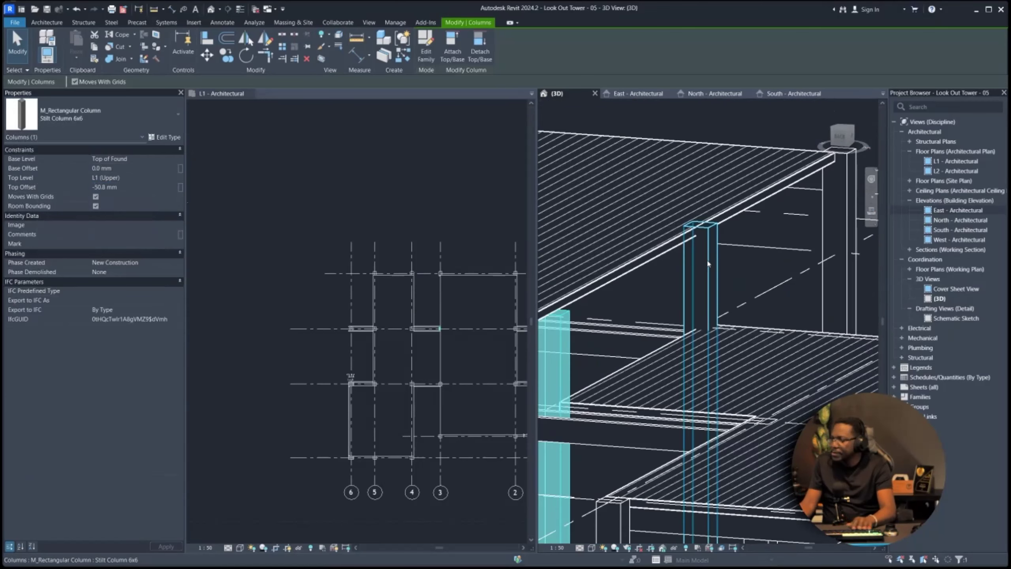
- Examine the neighbouring stilt column and the upper floor's edges from several sides in 3D
{"action": "left_click", "coordinate": [709, 264]}
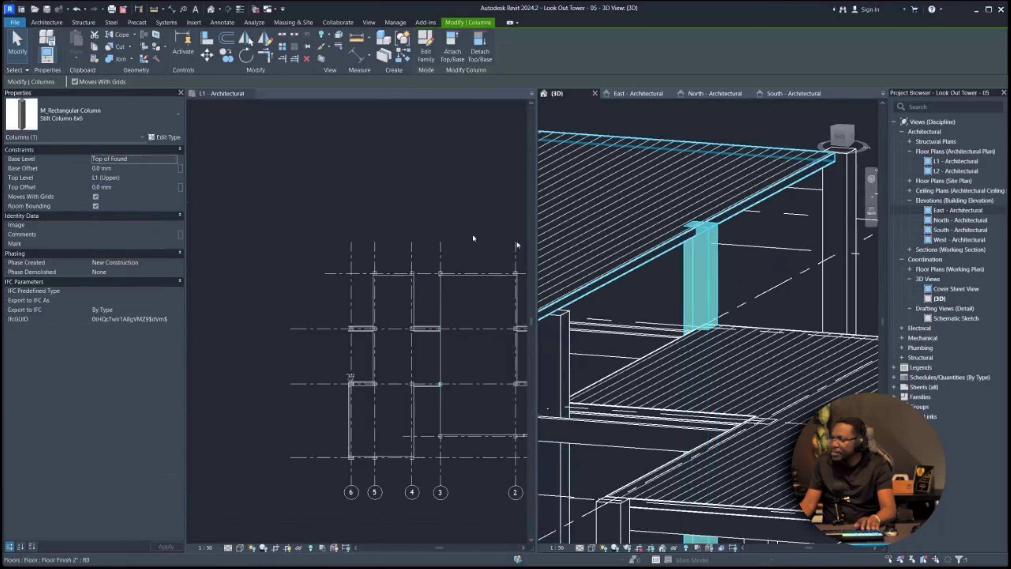
{"action": "scroll", "coordinate": [698, 257], "scroll_direction": "down", "scroll_amount": 2}
{"action": "left_click", "coordinate": [790, 170]}
{"action": "middle_click_drag", "start_coordinate": [791, 170], "coordinate": [747, 412], "text": "shift"}
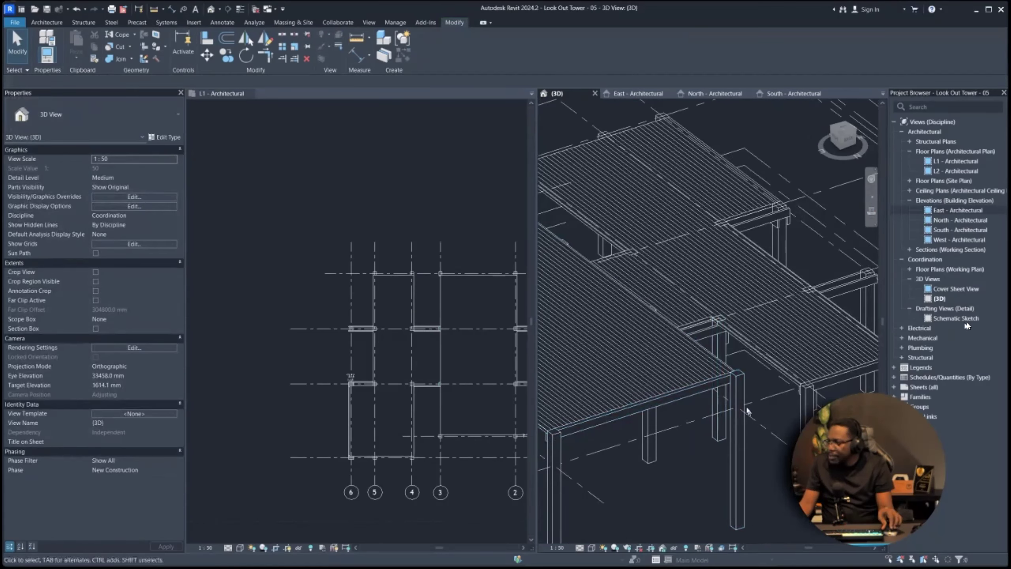
{"action": "mouse_move", "coordinate": [695, 375]}
{"action": "middle_mouse_down", "text": "shift"}
{"action": "mouse_move", "coordinate": [648, 332]}
{"action": "mouse_move", "coordinate": [677, 342]}
{"action": "mouse_move", "coordinate": [623, 379]}
{"action": "mouse_move", "coordinate": [729, 310]}
{"action": "mouse_move", "coordinate": [640, 255]}
{"action": "mouse_move", "coordinate": [742, 227]}
{"action": "mouse_move", "coordinate": [705, 245]}
{"action": "middle_mouse_up", "text": "shift"}
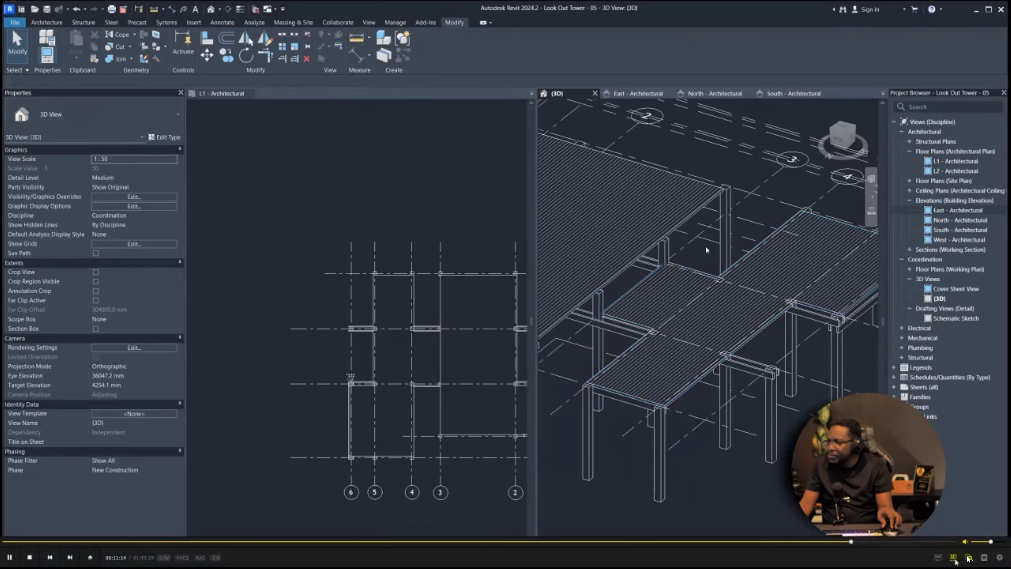
{"action": "middle_click_drag", "start_coordinate": [663, 287], "coordinate": [615, 354], "text": "shift"}
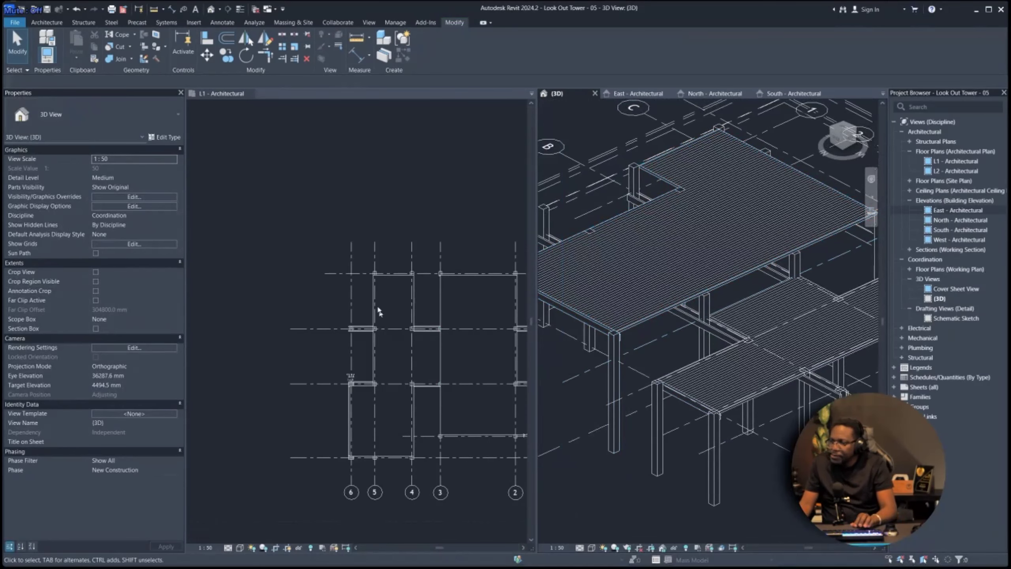
- Set the L1 architectural floor plan's visual style to Shaded
{"action": "scroll", "coordinate": [378, 307], "scroll_direction": "down", "scroll_amount": 3}
{"action": "scroll", "coordinate": [437, 382], "scroll_direction": "up", "scroll_amount": 2}
{"action": "left_click", "coordinate": [384, 255]}
{"action": "left_click", "coordinate": [345, 334]}
{"action": "scroll", "coordinate": [345, 335], "scroll_direction": "up", "scroll_amount": 3}
{"action": "key", "text": "Escape"}
{"action": "scroll", "coordinate": [313, 345], "scroll_direction": "down", "scroll_amount": 4}
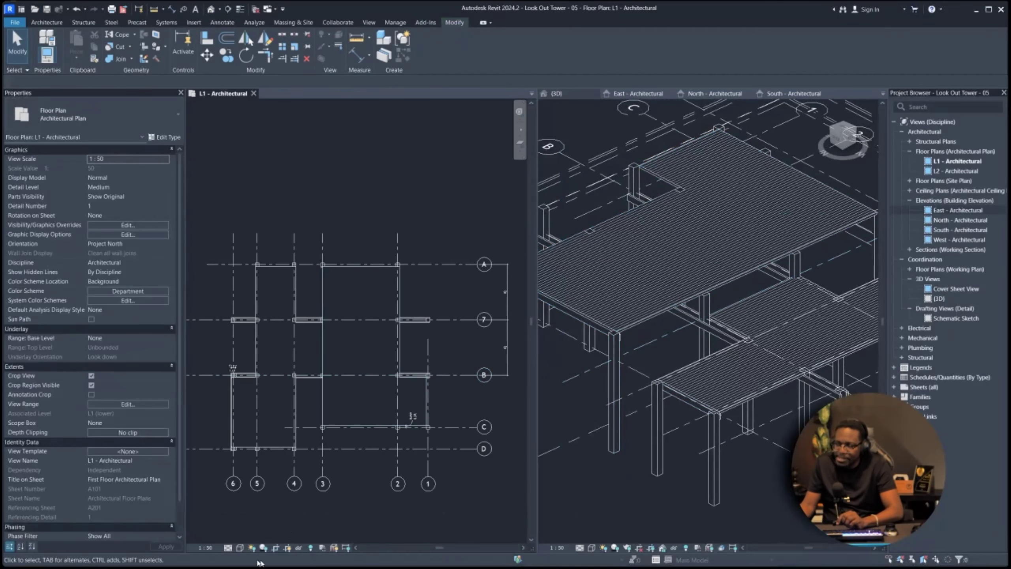
{"action": "left_click", "coordinate": [239, 548]}
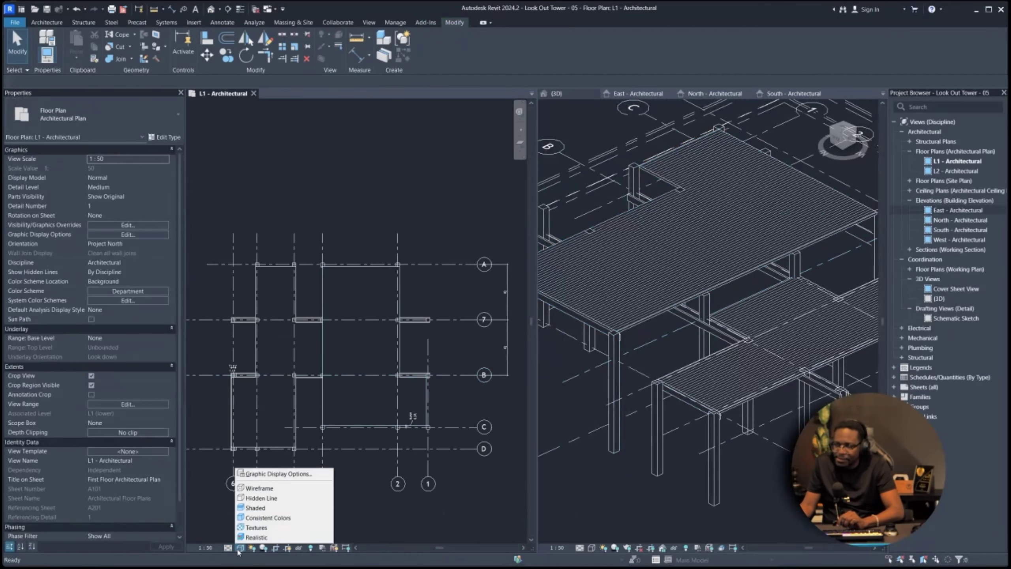
{"action": "left_click", "coordinate": [259, 511]}
{"action": "scroll", "coordinate": [330, 418], "scroll_direction": "up", "scroll_amount": 3}
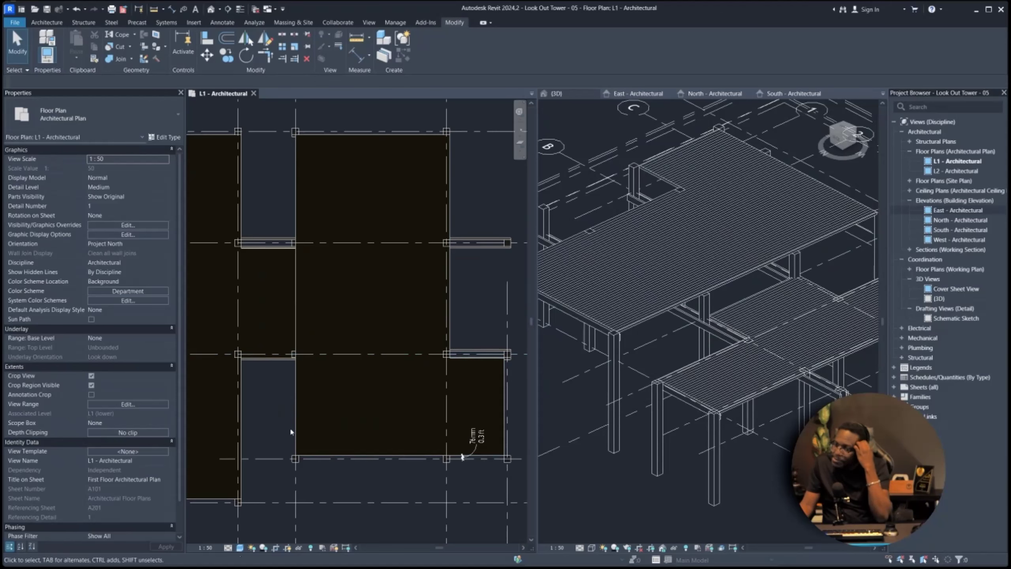
{"action": "scroll", "coordinate": [297, 338], "scroll_direction": "down", "scroll_amount": 1}
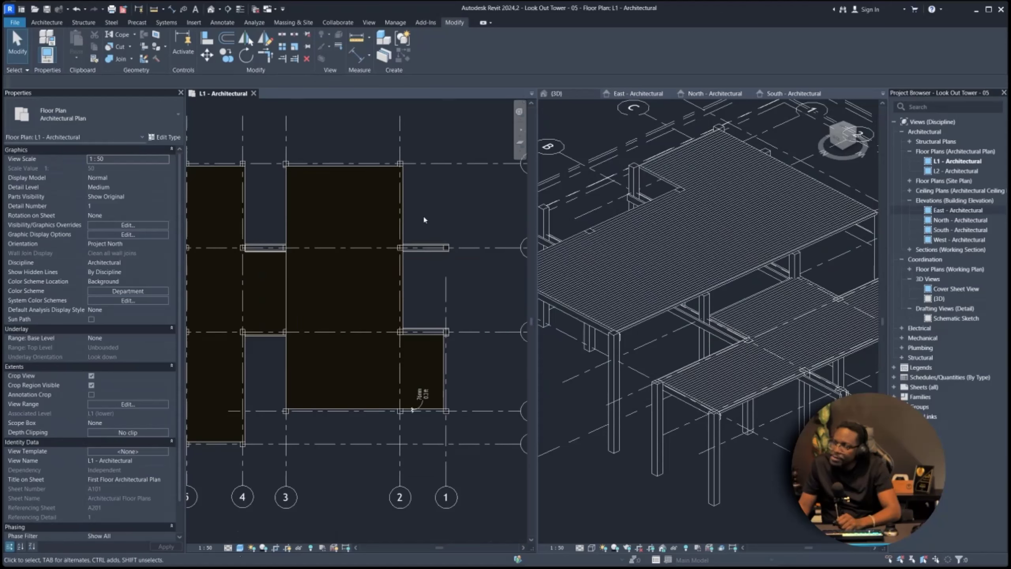
{"action": "scroll", "coordinate": [251, 239], "scroll_direction": "up", "scroll_amount": 1}
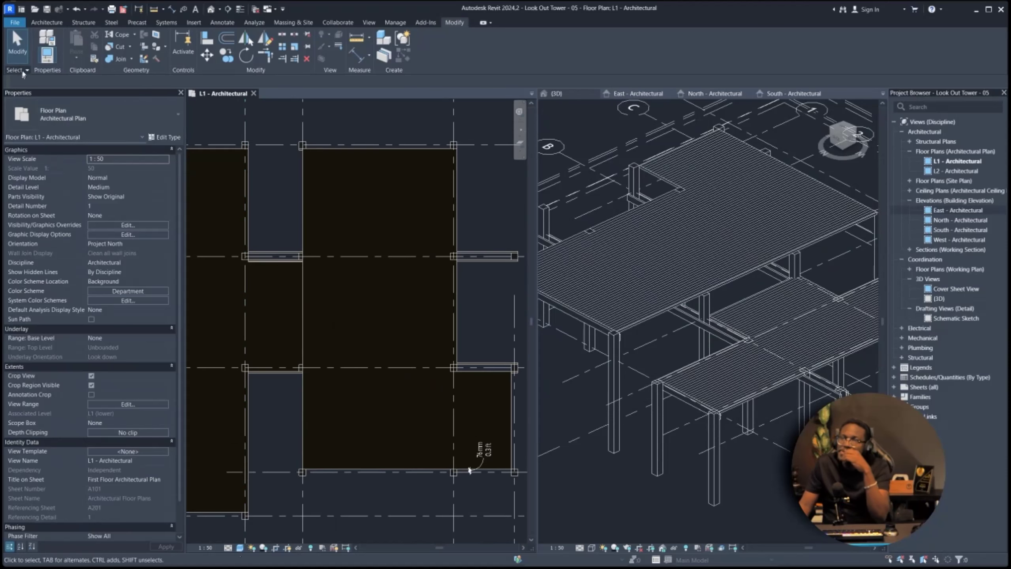
- Draw a vertical 2x6 beam about 8400 mm long beside grid line 3, choosing L1 (Upper) under FS as reference level
{"action": "left_click", "coordinate": [69, 23]}
{"action": "left_click", "coordinate": [45, 42]}
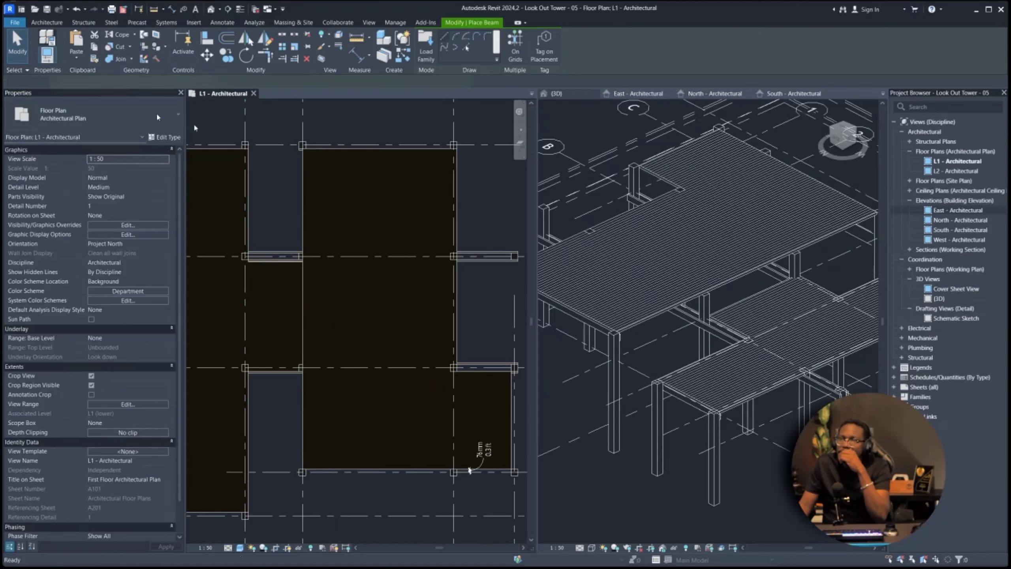
{"action": "left_click", "coordinate": [289, 126]}
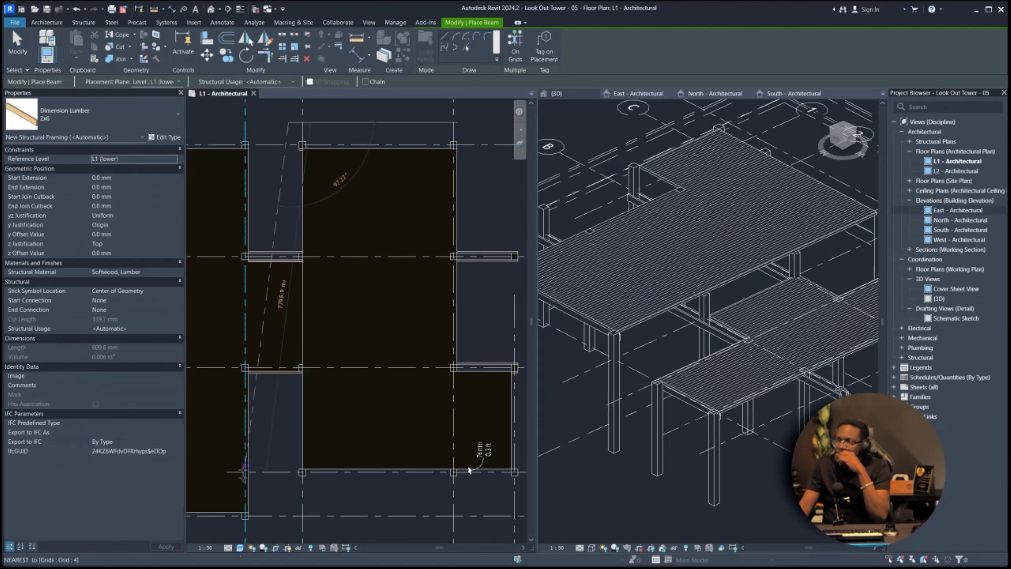
{"action": "left_click", "coordinate": [289, 476]}
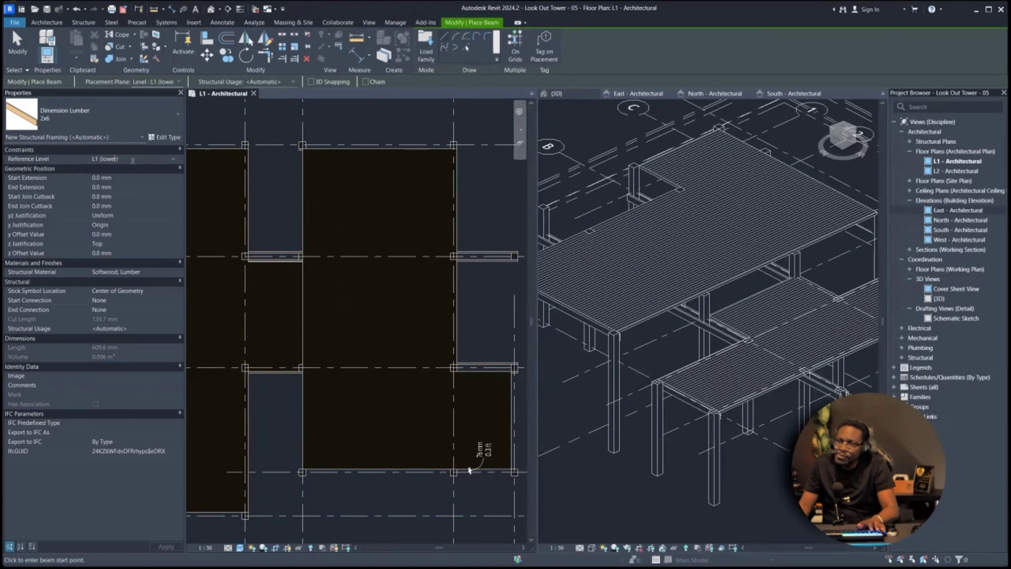
{"action": "left_click", "coordinate": [173, 159]}
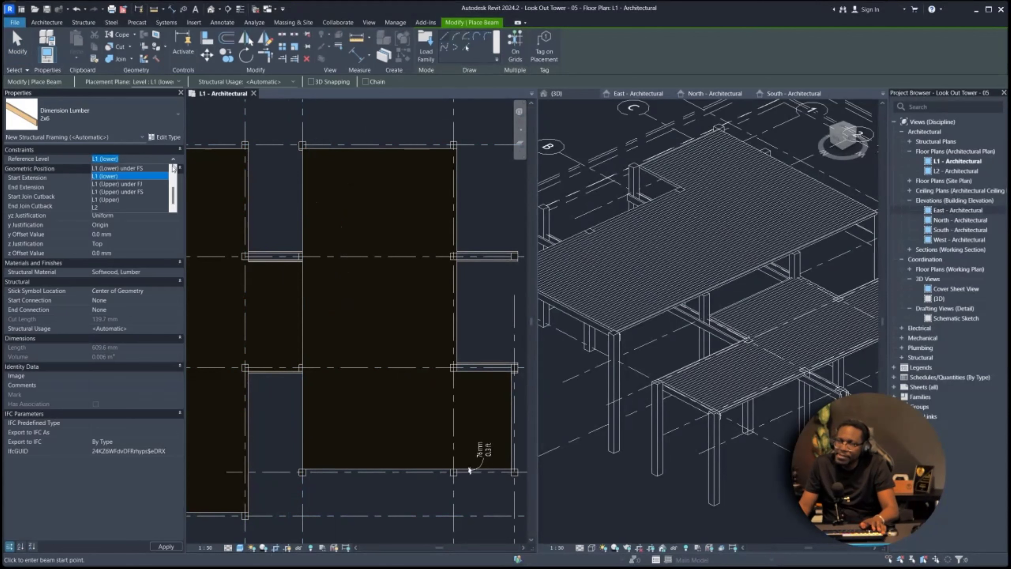
{"action": "left_click", "coordinate": [140, 192]}
{"action": "left_click", "coordinate": [293, 132]}
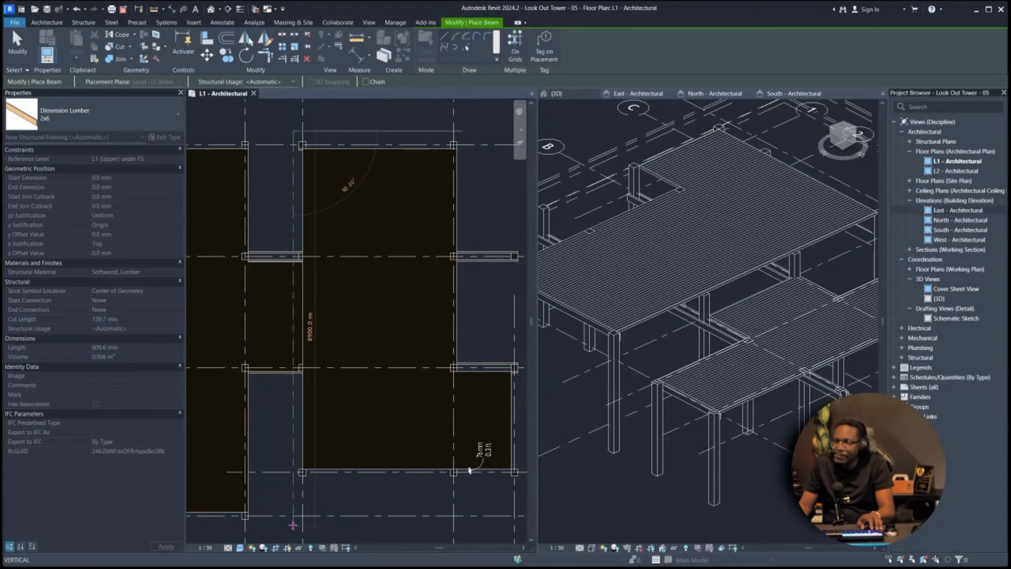
{"action": "left_click", "coordinate": [294, 503]}
{"action": "key", "text": "Escape"}
{"action": "key", "text": "Escape"}
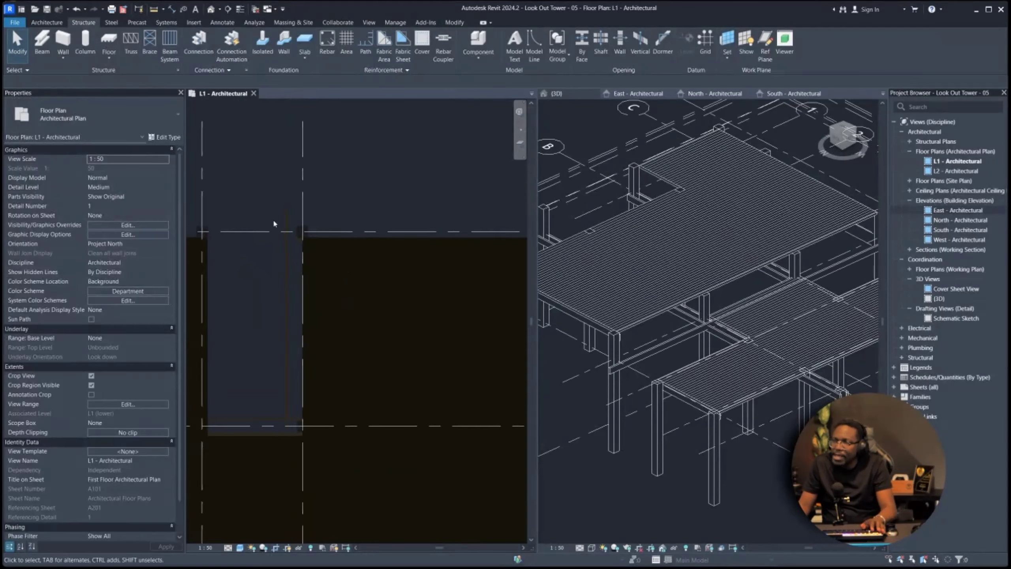
- Pull the upper end of the new 2x6 beam beside grid line 3 back to grid line A
{"action": "scroll", "coordinate": [274, 215], "scroll_direction": "up", "scroll_amount": 1}
{"action": "left_click", "coordinate": [291, 208]}
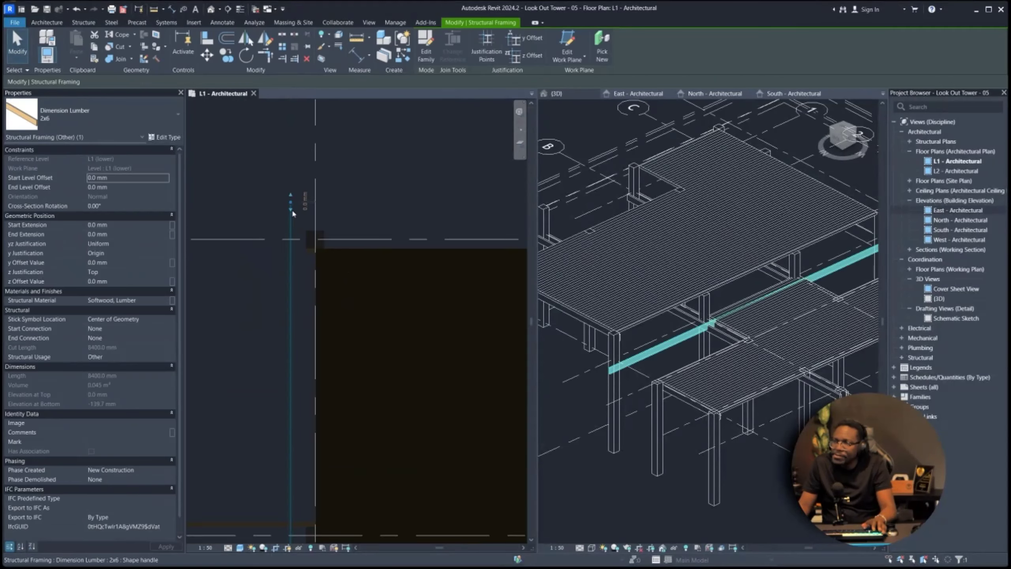
{"action": "scroll", "coordinate": [291, 208], "scroll_direction": "up", "scroll_amount": 2}
{"action": "key", "text": "Escape"}
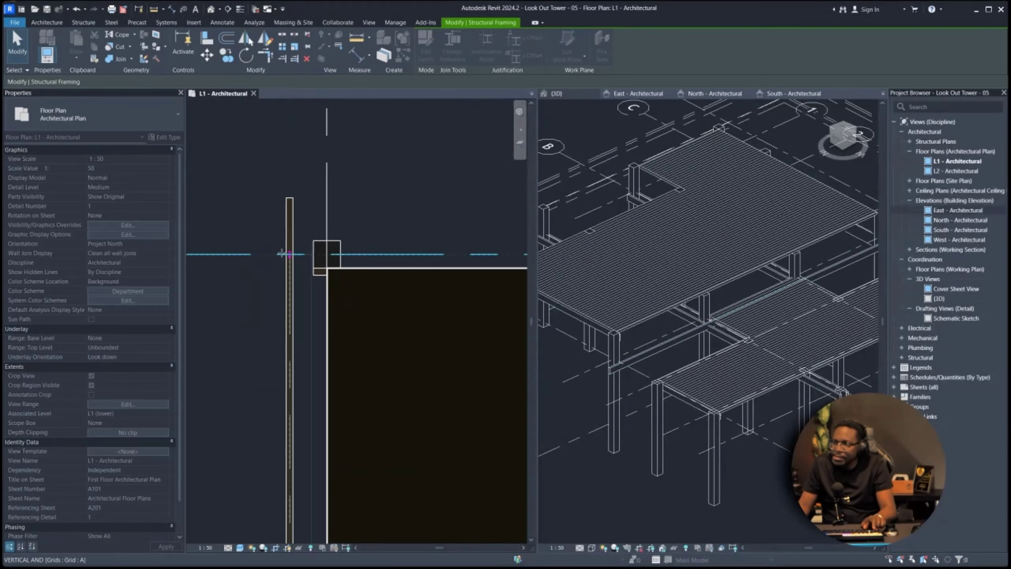
{"action": "left_click_drag", "start_coordinate": [272, 254], "coordinate": [289, 254]}
- Extend the lower end of the same 2x6 beam down to grid line D
{"action": "scroll", "coordinate": [308, 219], "scroll_direction": "down", "scroll_amount": 6}
{"action": "middle_click_drag", "start_coordinate": [304, 530], "coordinate": [303, 434]}
{"action": "scroll", "coordinate": [302, 397], "scroll_direction": "up", "scroll_amount": 6}
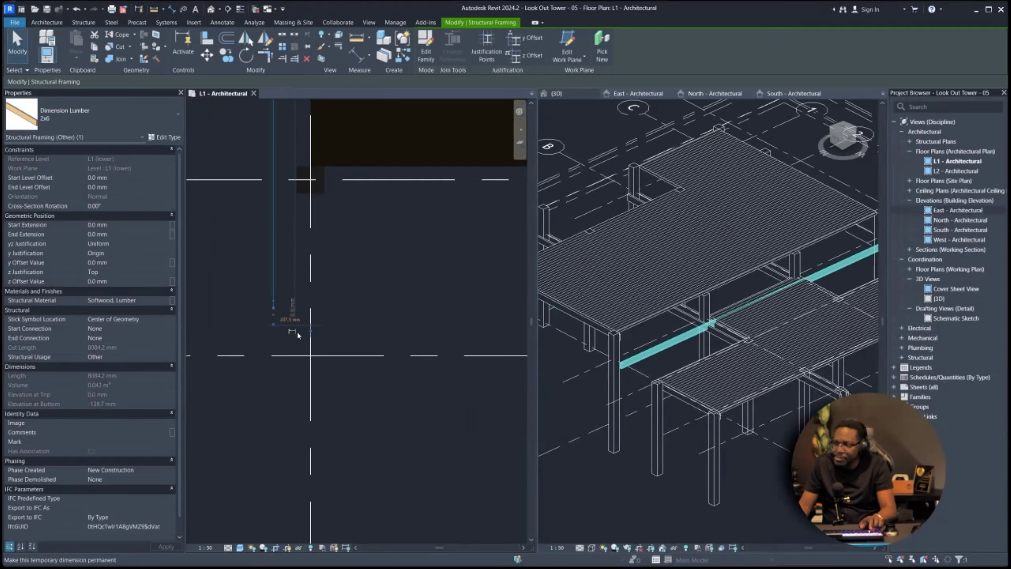
{"action": "scroll", "coordinate": [279, 346], "scroll_direction": "down", "scroll_amount": 1}
{"action": "middle_click_drag", "start_coordinate": [275, 346], "coordinate": [273, 400]}
{"action": "key", "text": "Escape"}
{"action": "left_click", "coordinate": [269, 393]}
{"action": "left_click", "coordinate": [281, 415]}
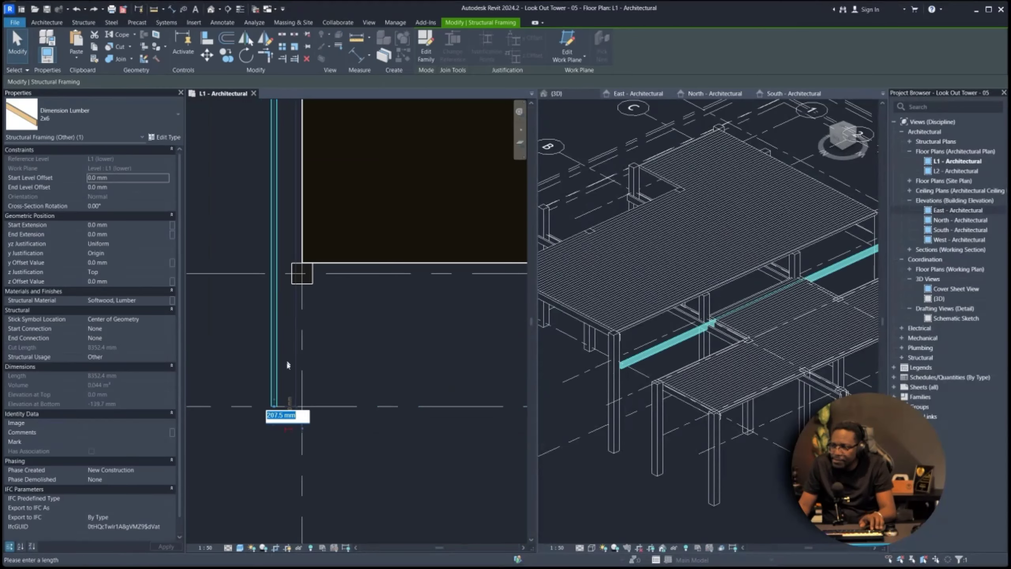
{"action": "key", "text": "Escape"}
{"action": "key", "text": "Escape"}
- Fit the beam flush along the outer faces of the grid line 3 columns and copy it to their opposite faces
{"action": "scroll", "coordinate": [277, 411], "scroll_direction": "up", "scroll_amount": 2}
{"action": "left_click_drag", "start_coordinate": [272, 400], "coordinate": [311, 261]}
{"action": "scroll", "coordinate": [310, 262], "scroll_direction": "down", "scroll_amount": 6}
{"action": "scroll", "coordinate": [311, 256], "scroll_direction": "up", "scroll_amount": 4}
{"action": "key", "text": "a"}
{"action": "key", "text": "l"}
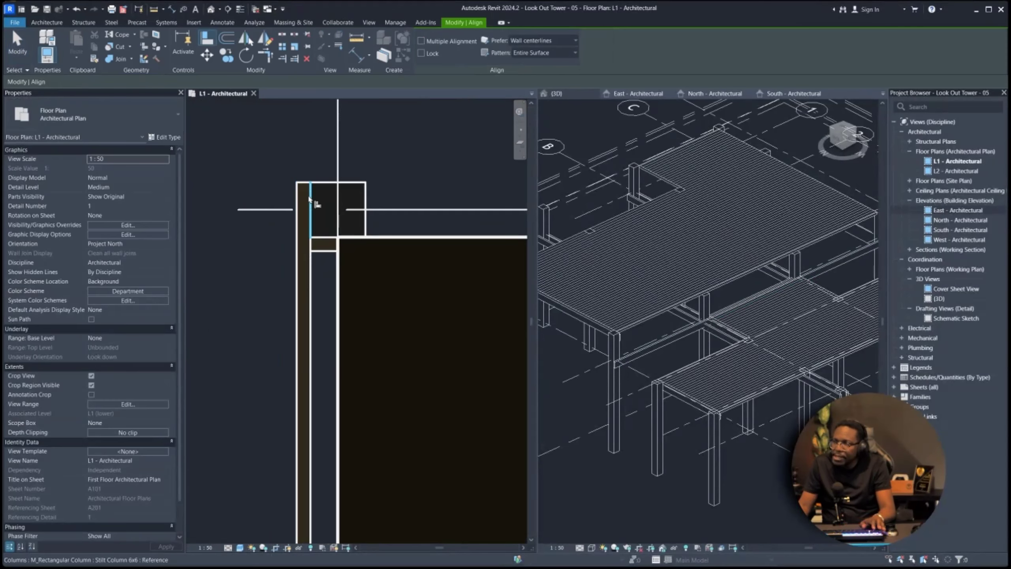
{"action": "key", "text": "Escape"}
{"action": "key", "text": "Escape"}
{"action": "left_click", "coordinate": [305, 202]}
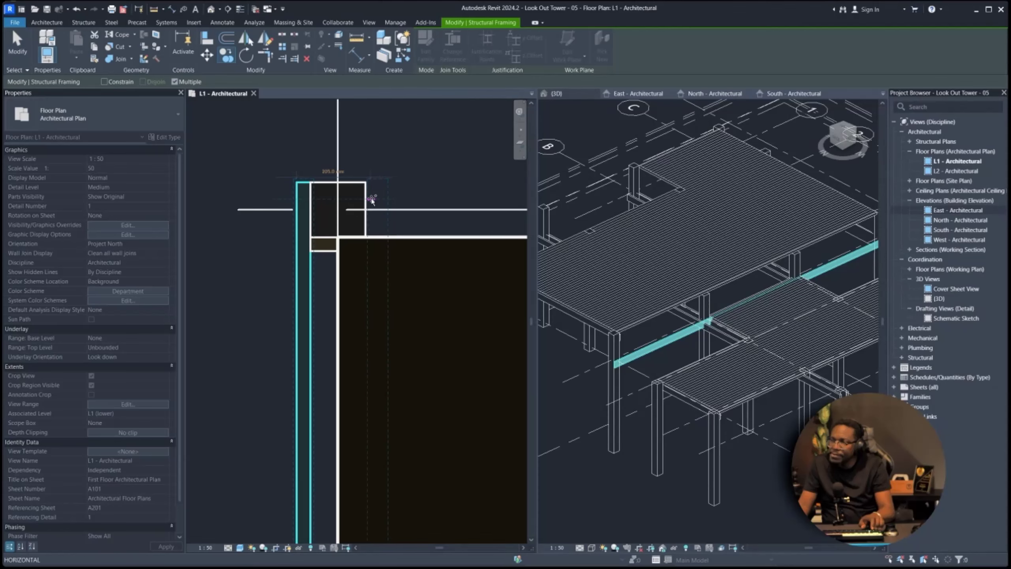
{"action": "scroll", "coordinate": [327, 337], "scroll_direction": "down", "scroll_amount": 4}
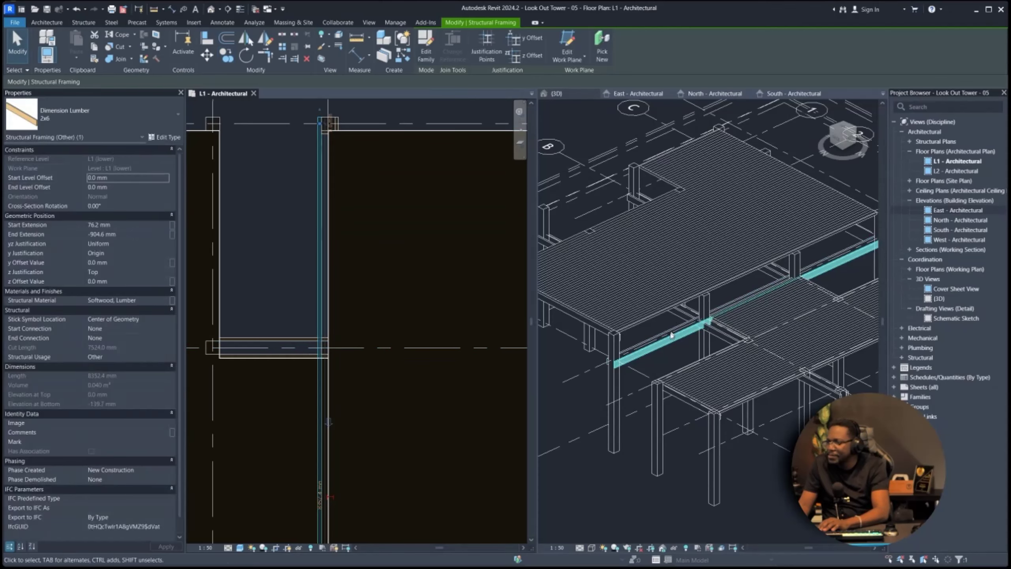
- Change the grid line 3 beam's work plane to Level : L1 (Upper) under FS
{"action": "scroll", "coordinate": [671, 335], "scroll_direction": "up", "scroll_amount": 1}
{"action": "middle_click_drag", "start_coordinate": [639, 373], "coordinate": [680, 458], "text": "shift"}
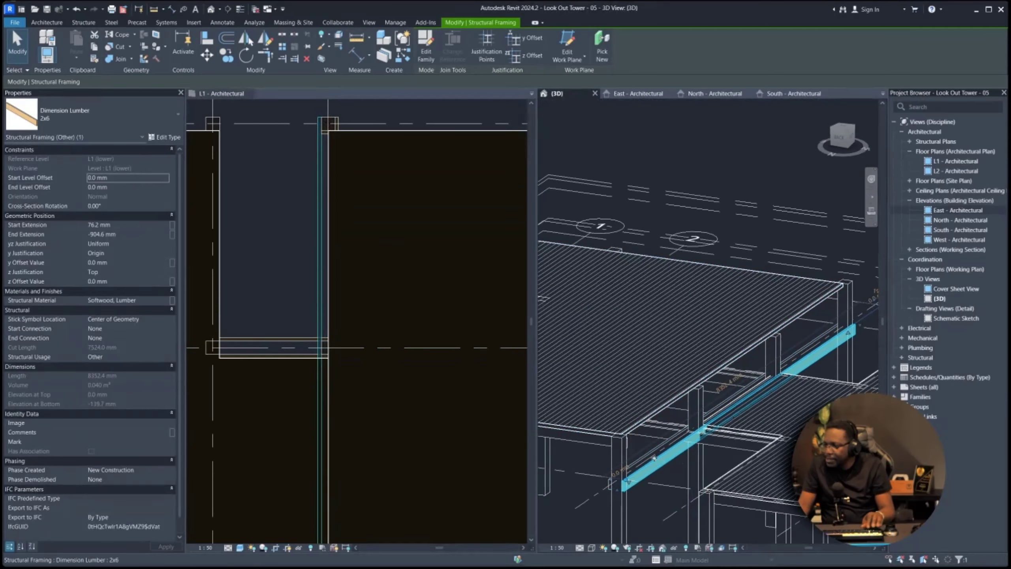
{"action": "left_click", "coordinate": [564, 46]}
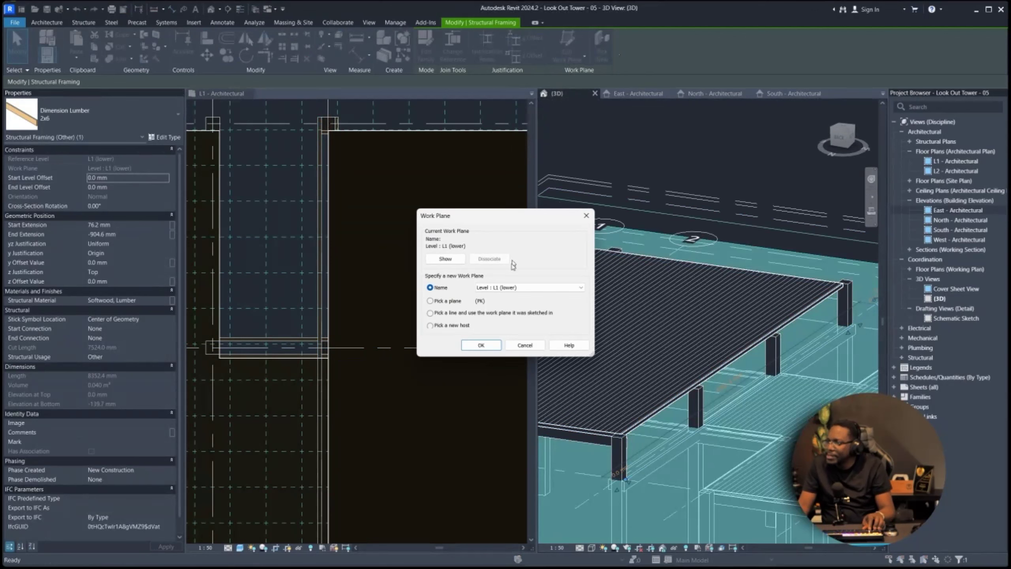
{"action": "left_click", "coordinate": [501, 288]}
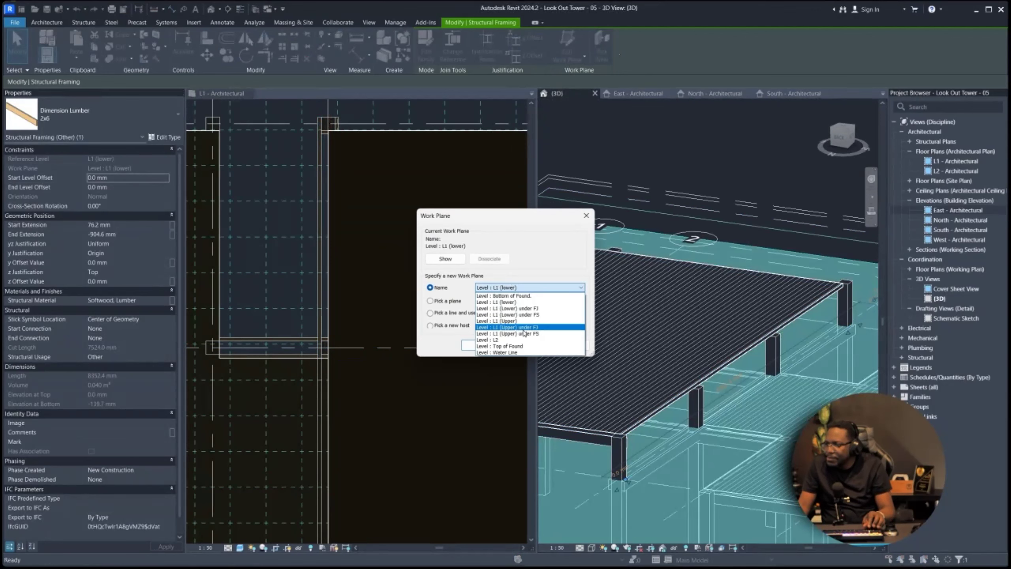
{"action": "left_click", "coordinate": [517, 335]}
{"action": "left_click", "coordinate": [482, 345]}
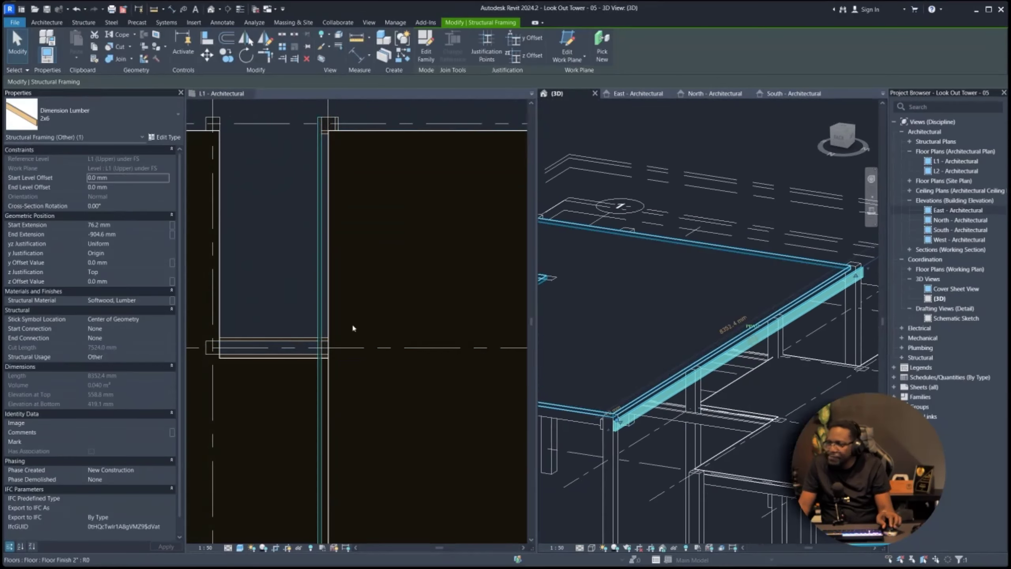
- Copy the pair of 2x6 beams flanking the grid line 3 columns to the matching column faces on grid line 4
{"action": "scroll", "coordinate": [286, 290], "scroll_direction": "down", "scroll_amount": 5}
{"action": "scroll", "coordinate": [304, 244], "scroll_direction": "up", "scroll_amount": 5}
{"action": "left_click", "coordinate": [315, 254]}
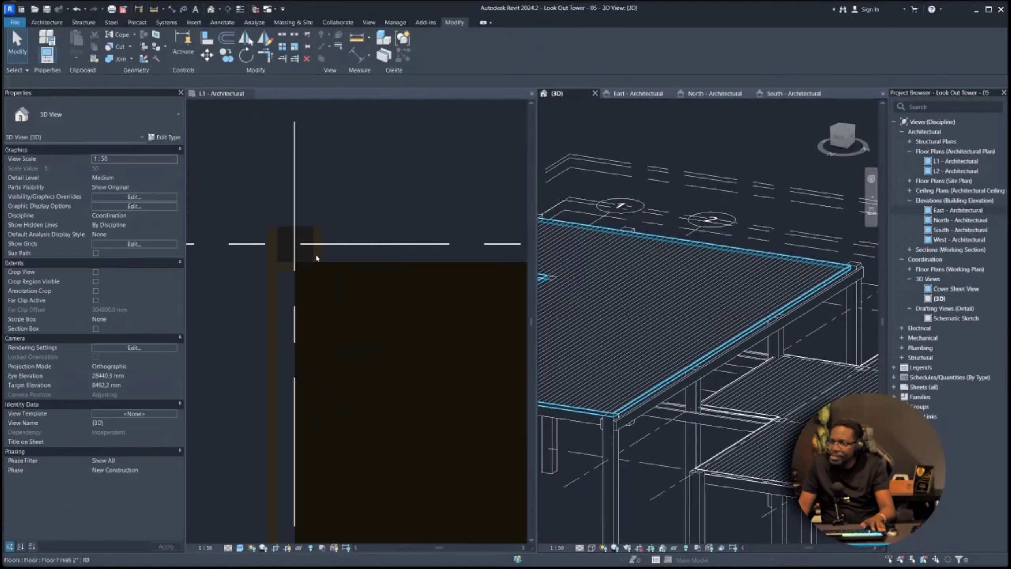
{"action": "left_click", "coordinate": [271, 259]}
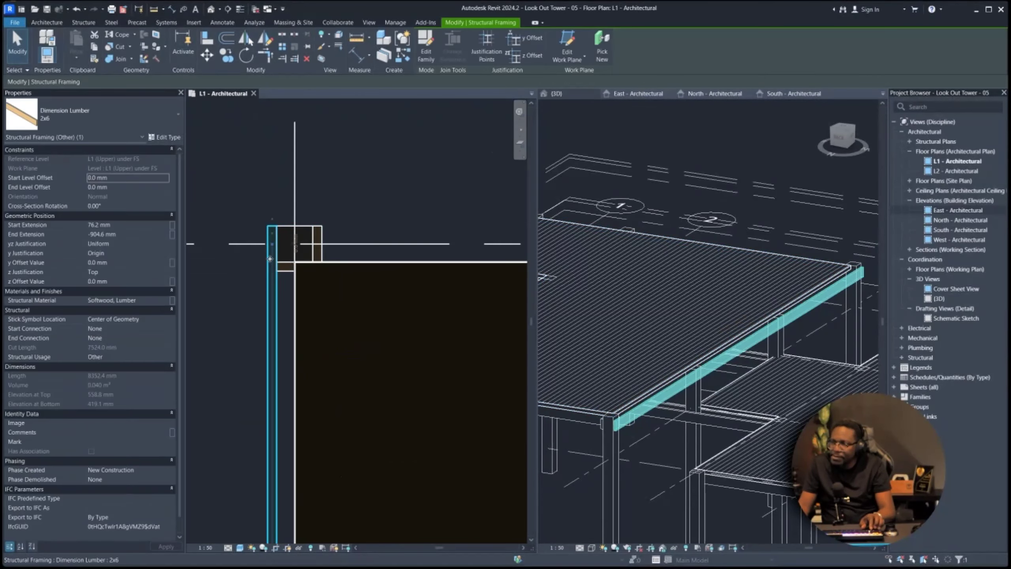
{"action": "left_click", "coordinate": [322, 255], "text": "ctrl"}
{"action": "key", "text": "c"}
{"action": "key", "text": "o"}
{"action": "left_click", "coordinate": [276, 226]}
{"action": "scroll", "coordinate": [222, 247], "scroll_direction": "down", "scroll_amount": 5}
{"action": "scroll", "coordinate": [384, 236], "scroll_direction": "up", "scroll_amount": 4}
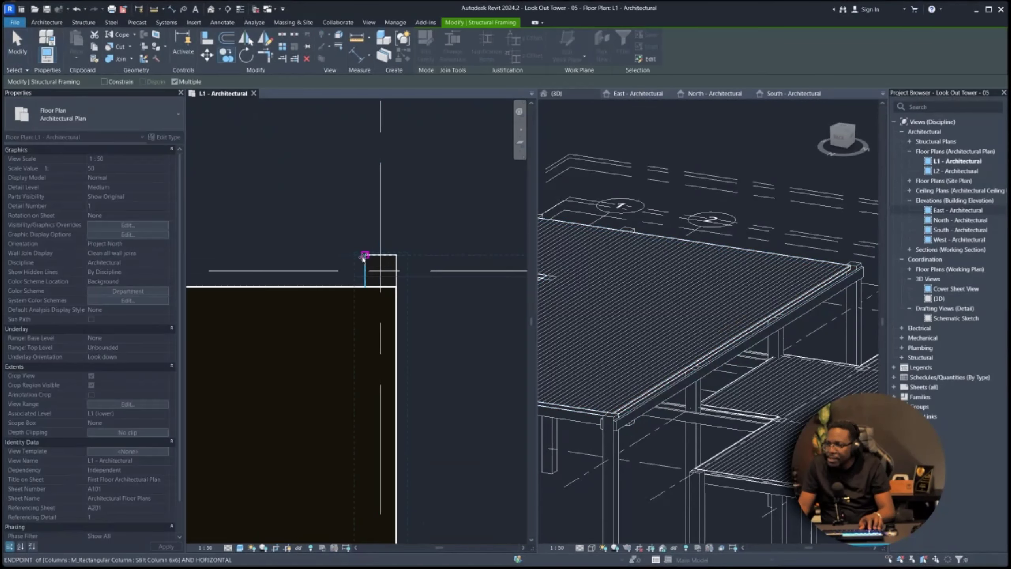
{"action": "left_click", "coordinate": [364, 257]}
{"action": "key", "text": "Escape"}
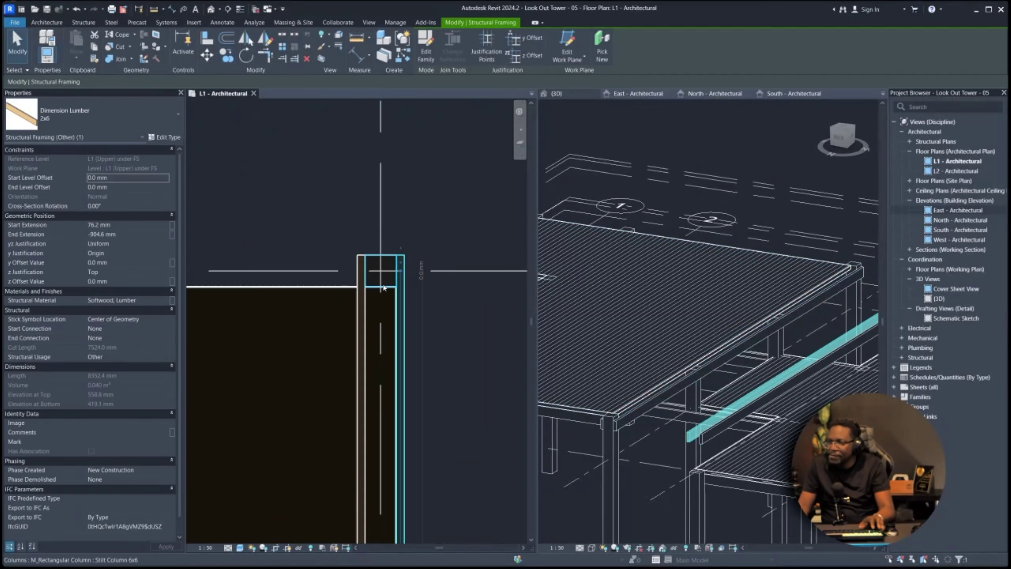
- Set the work plane of both copied beams on grid line 4 to Level : L1 (Lower) under FS
{"action": "left_click", "coordinate": [702, 450]}
{"action": "left_click", "coordinate": [720, 434]}
{"action": "left_click", "coordinate": [694, 435], "text": "ctrl"}
{"action": "mouse_move", "coordinate": [694, 435]}
{"action": "middle_mouse_down", "text": "shift"}
{"action": "mouse_move", "coordinate": [733, 435]}
{"action": "mouse_move", "coordinate": [713, 432]}
{"action": "middle_mouse_up", "text": "shift"}
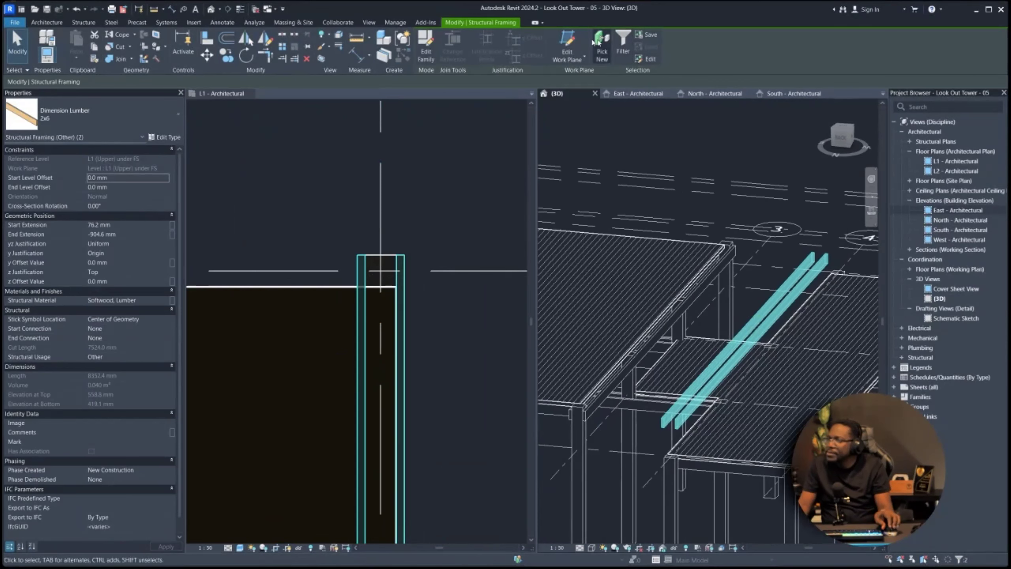
{"action": "left_click", "coordinate": [567, 46]}
{"action": "left_click", "coordinate": [529, 287]}
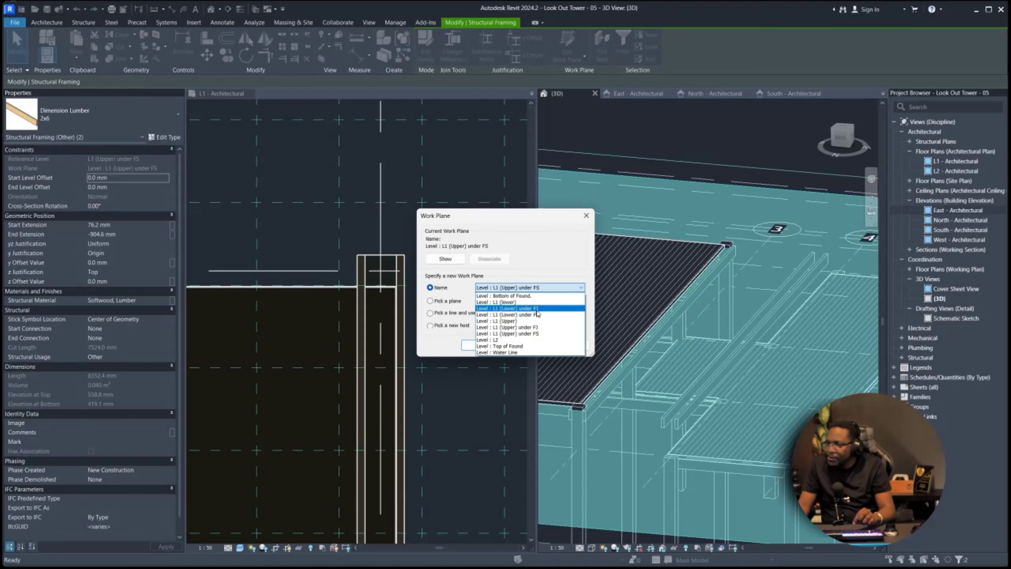
{"action": "left_click", "coordinate": [533, 315]}
{"action": "left_click", "coordinate": [483, 345]}
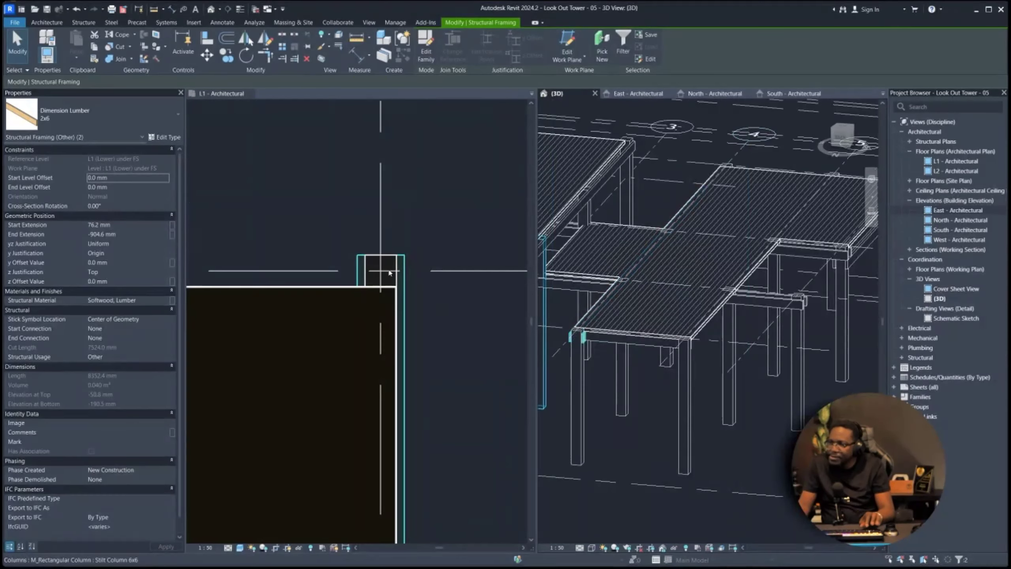
- Copy the grid line 4 beam pair so that it flanks the stilt columns on grid line 5
{"action": "middle_click", "coordinate": [342, 271]}
{"action": "key", "text": "c"}
{"action": "key", "text": "o"}
{"action": "scroll", "coordinate": [385, 255], "scroll_direction": "up", "scroll_amount": 1}
{"action": "left_click", "coordinate": [398, 255]}
{"action": "scroll", "coordinate": [454, 286], "scroll_direction": "down", "scroll_amount": 2}
{"action": "left_click", "coordinate": [436, 167]}
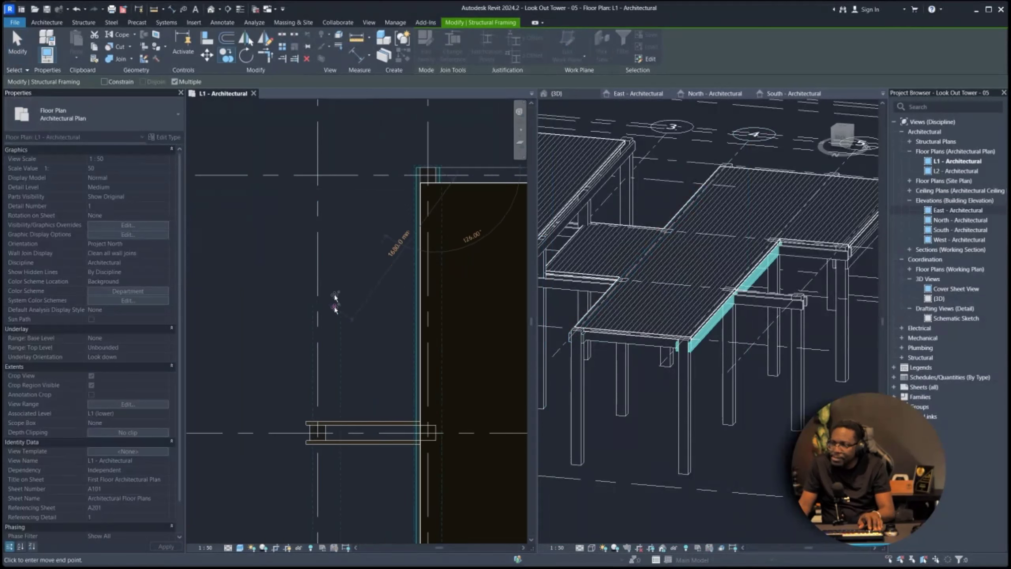
- Try to add another copy of the beam pair beyond grid line 6 and move it onto the stilt columns
{"action": "left_click", "coordinate": [261, 168]}
{"action": "key", "text": "Escape"}
{"action": "scroll", "coordinate": [279, 458], "scroll_direction": "up", "scroll_amount": 4}
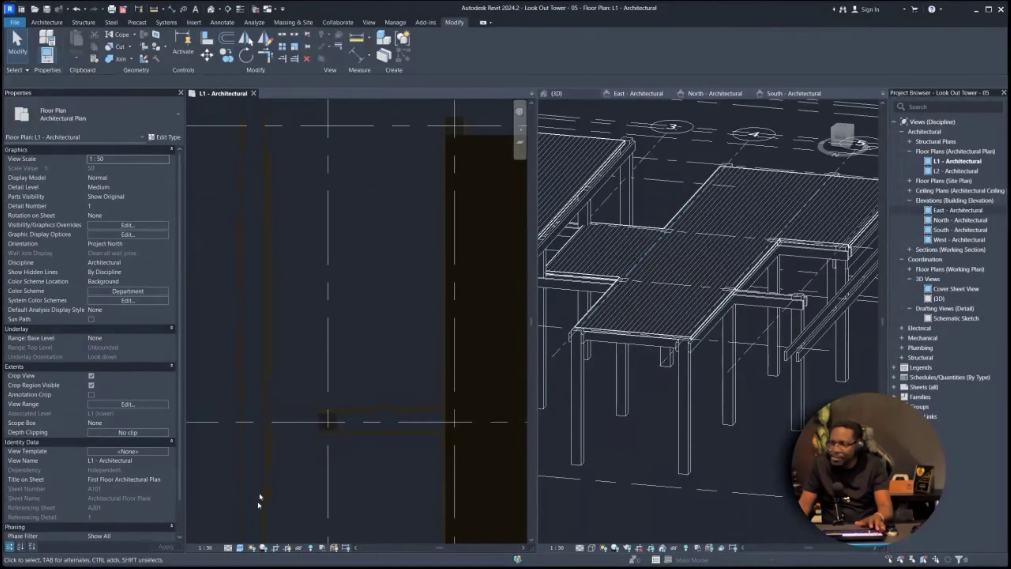
{"action": "key", "text": "m"}
{"action": "key", "text": "v"}
{"action": "scroll", "coordinate": [294, 354], "scroll_direction": "down", "scroll_amount": 3}
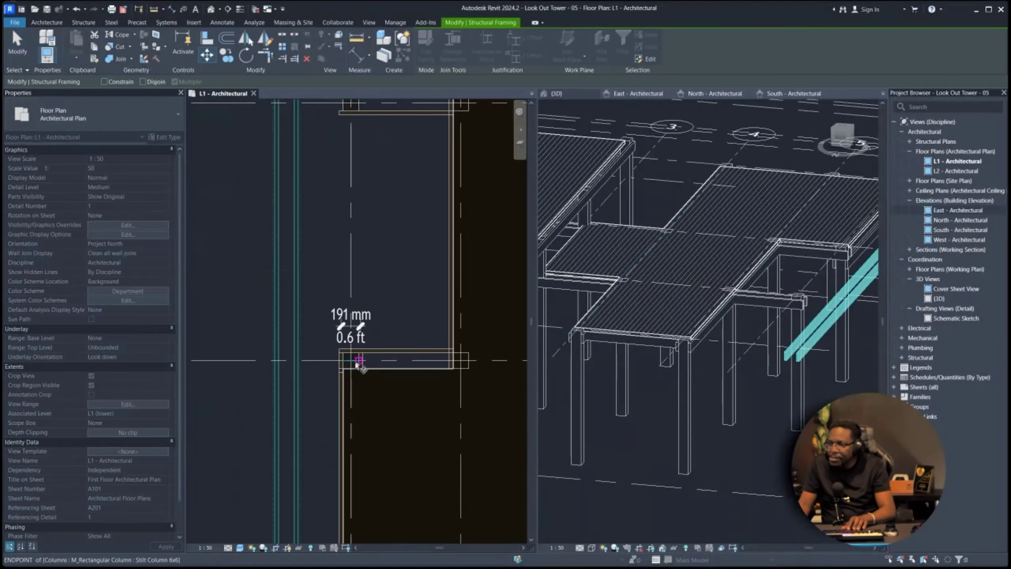
{"action": "scroll", "coordinate": [359, 361], "scroll_direction": "down", "scroll_amount": 2}
{"action": "middle_click_drag", "start_coordinate": [374, 244], "coordinate": [336, 363]}
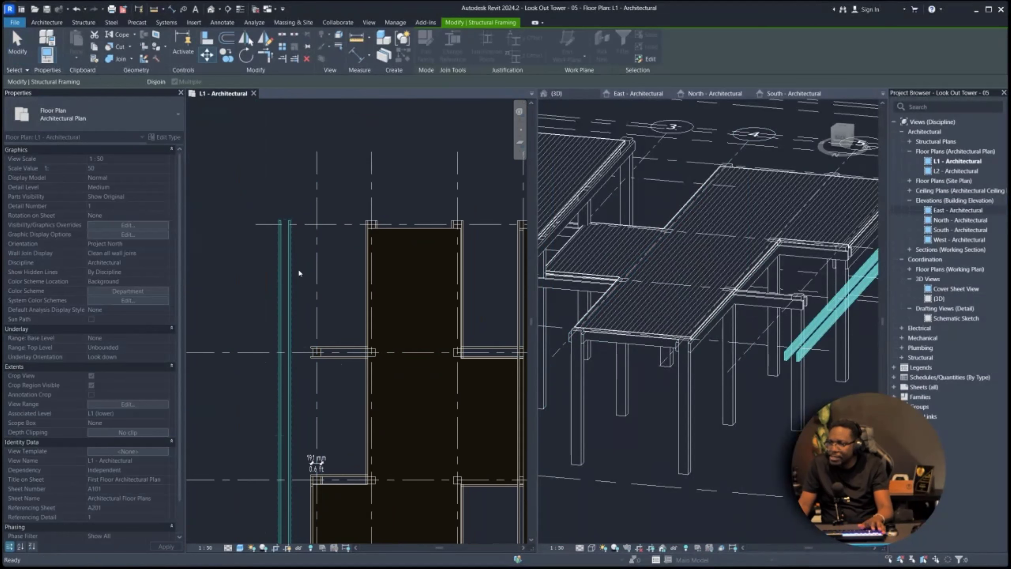
- Cancel the move and delete the extra beam pair beyond grid line 6
{"action": "key", "text": "Escape"}
{"action": "key", "text": "Escape"}
{"action": "left_click_drag", "start_coordinate": [296, 279], "coordinate": [252, 268]}
{"action": "key", "text": "Delete"}
- Copy the 6x6 stilt column at grid lines 6 and 7 to the intersection of grid lines 6 and A
{"action": "scroll", "coordinate": [293, 384], "scroll_direction": "up", "scroll_amount": 1}
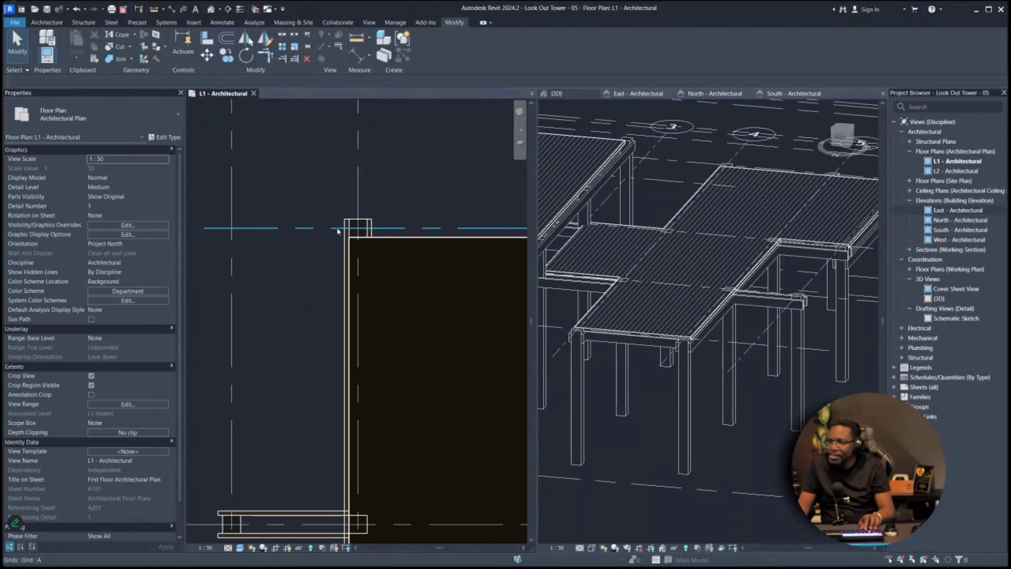
{"action": "scroll", "coordinate": [323, 366], "scroll_direction": "up", "scroll_amount": 1}
{"action": "scroll", "coordinate": [277, 401], "scroll_direction": "up", "scroll_amount": 3}
{"action": "left_click", "coordinate": [281, 389]}
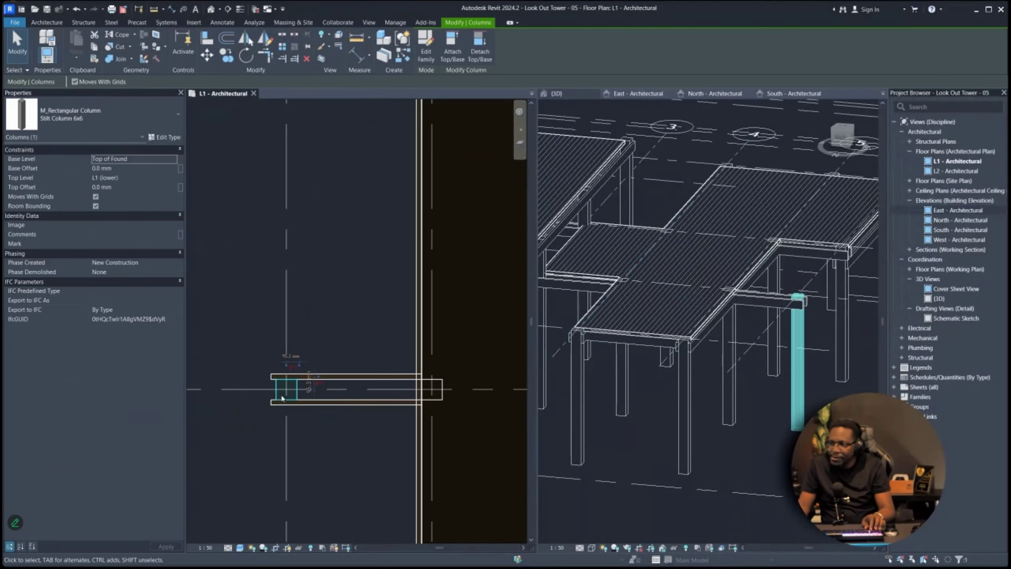
{"action": "key", "text": "o"}
{"action": "left_click", "coordinate": [286, 389]}
{"action": "scroll", "coordinate": [287, 390], "scroll_direction": "down", "scroll_amount": 1}
{"action": "middle_click_drag", "start_coordinate": [286, 391], "coordinate": [271, 528]}
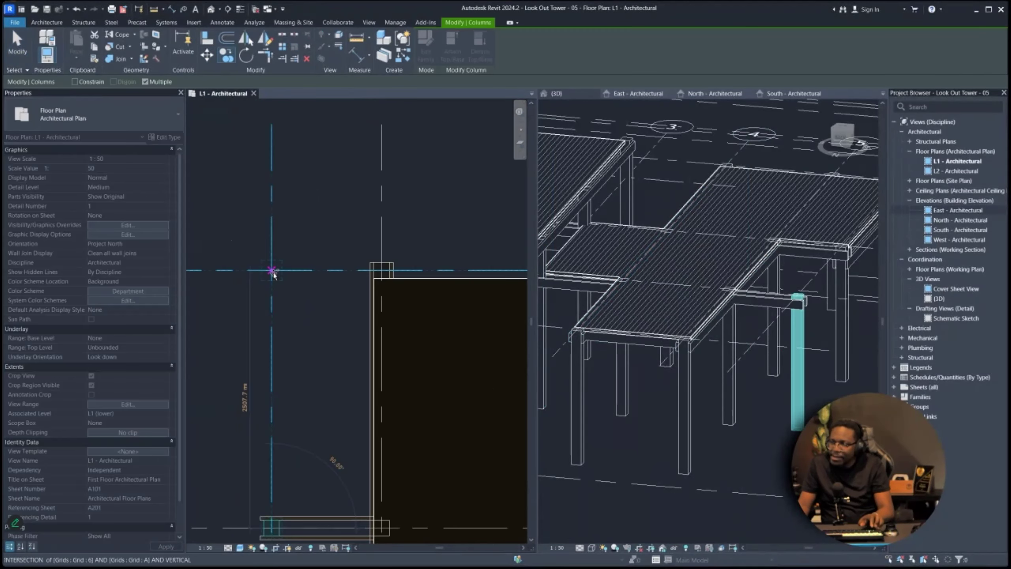
{"action": "left_click", "coordinate": [271, 270]}
{"action": "scroll", "coordinate": [320, 310], "scroll_direction": "down", "scroll_amount": 2}
{"action": "key", "text": "Escape"}
{"action": "key", "text": "Escape"}
- Copy the pair of horizontal 2x6 beams on grid line 7 to the stilt columns along grid line A
{"action": "middle_click_drag", "start_coordinate": [482, 300], "coordinate": [361, 285]}
{"action": "scroll", "coordinate": [386, 276], "scroll_direction": "down", "scroll_amount": 2}
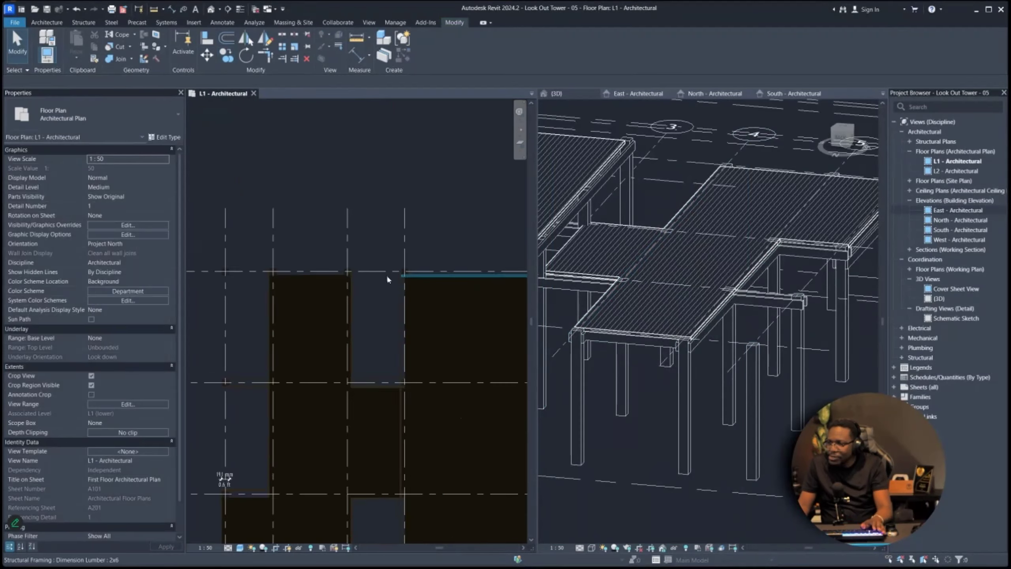
{"action": "scroll", "coordinate": [283, 349], "scroll_direction": "up", "scroll_amount": 2}
{"action": "left_click", "coordinate": [263, 365]}
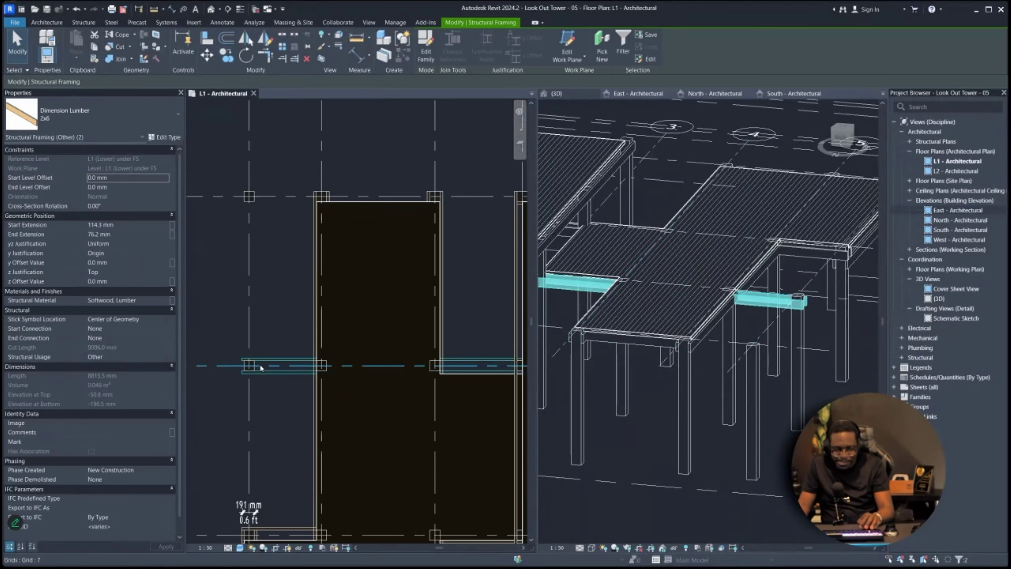
{"action": "key", "text": "o"}
{"action": "scroll", "coordinate": [245, 369], "scroll_direction": "up", "scroll_amount": 3}
{"action": "left_click", "coordinate": [249, 378]}
{"action": "scroll", "coordinate": [251, 413], "scroll_direction": "down", "scroll_amount": 3}
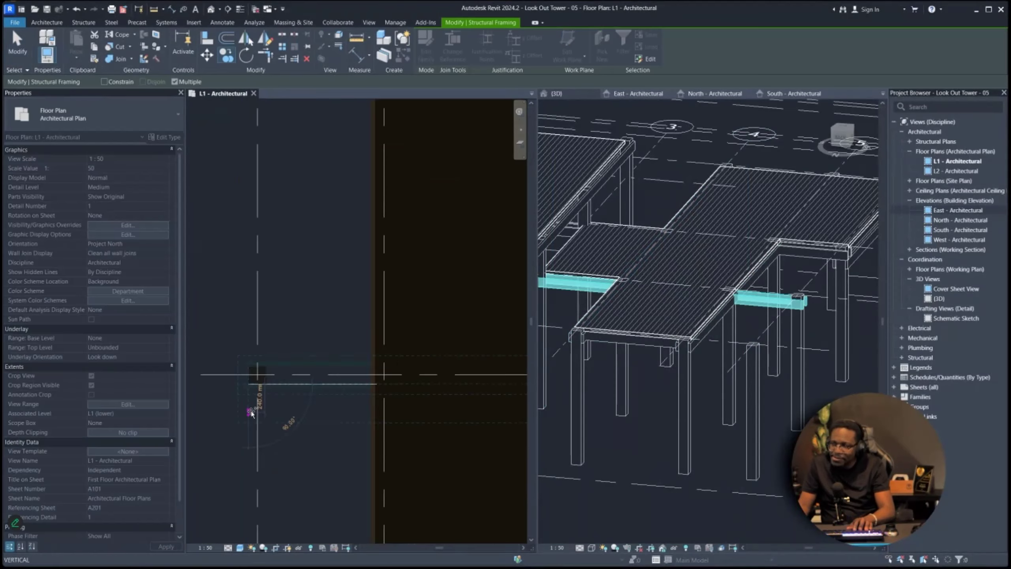
{"action": "scroll", "coordinate": [253, 226], "scroll_direction": "up", "scroll_amount": 3}
{"action": "left_click", "coordinate": [247, 234]}
{"action": "scroll", "coordinate": [278, 287], "scroll_direction": "down", "scroll_amount": 3}
{"action": "key", "text": "Escape"}
{"action": "key", "text": "Escape"}
- Copy the upper floor's grid line 3 beam pair to the stilt columns on grid lines 2 and 1
{"action": "left_click", "coordinate": [659, 377]}
{"action": "middle_click_drag", "start_coordinate": [659, 376], "coordinate": [675, 404], "text": "shift"}
{"action": "middle_click_drag", "start_coordinate": [674, 401], "coordinate": [682, 386]}
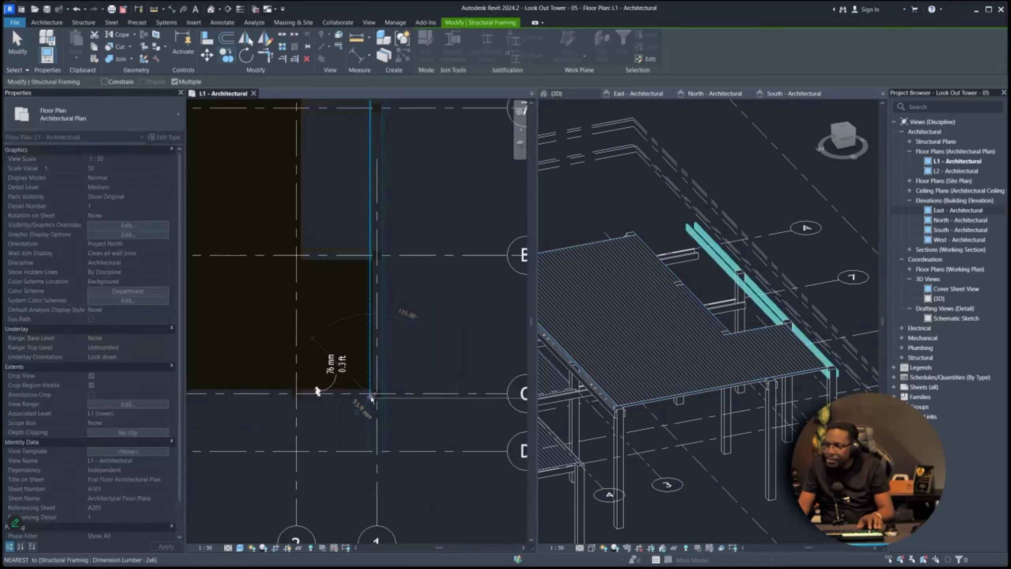
{"action": "left_click", "coordinate": [317, 389]}
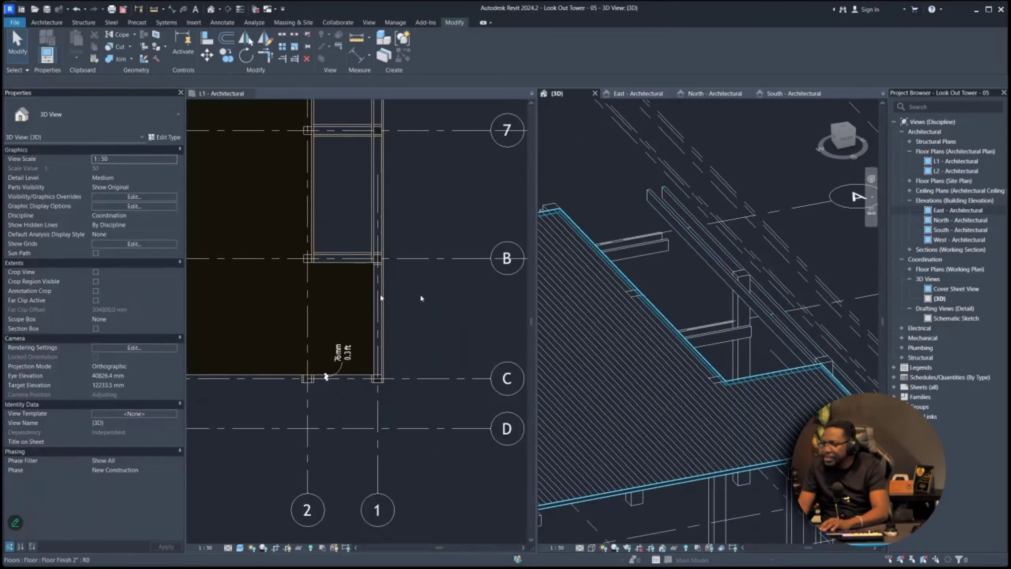
- Delete the outer 2x6 beam of the pair on grid line 1
{"action": "scroll", "coordinate": [365, 292], "scroll_direction": "down", "scroll_amount": 2}
{"action": "scroll", "coordinate": [365, 292], "scroll_direction": "up", "scroll_amount": 3}
{"action": "left_click", "coordinate": [377, 248]}
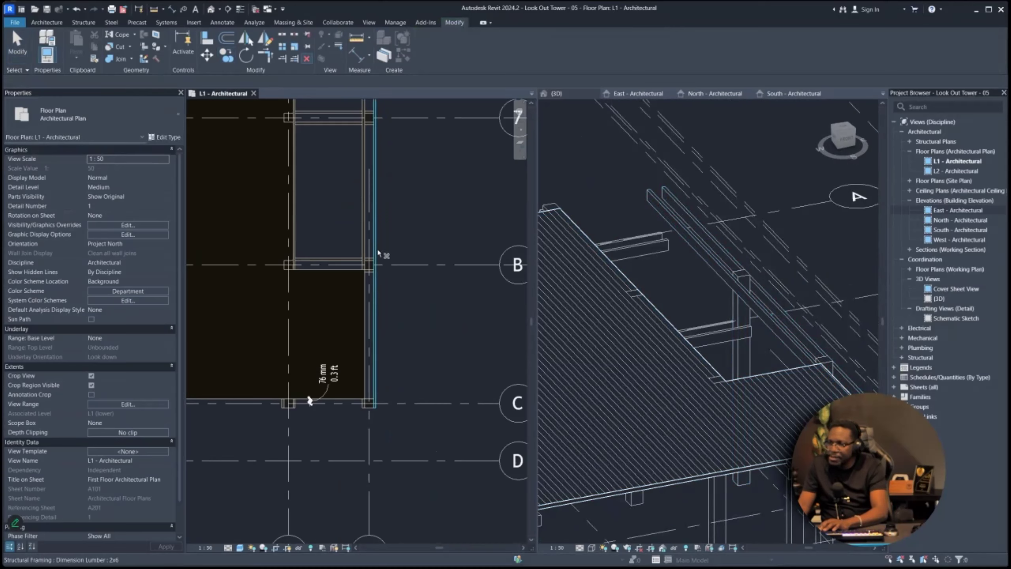
{"action": "left_click", "coordinate": [378, 253]}
{"action": "middle_click_drag", "start_coordinate": [381, 148], "coordinate": [386, 267]}
{"action": "scroll", "coordinate": [384, 255], "scroll_direction": "up", "scroll_amount": 3}
{"action": "scroll", "coordinate": [377, 275], "scroll_direction": "down", "scroll_amount": 5}
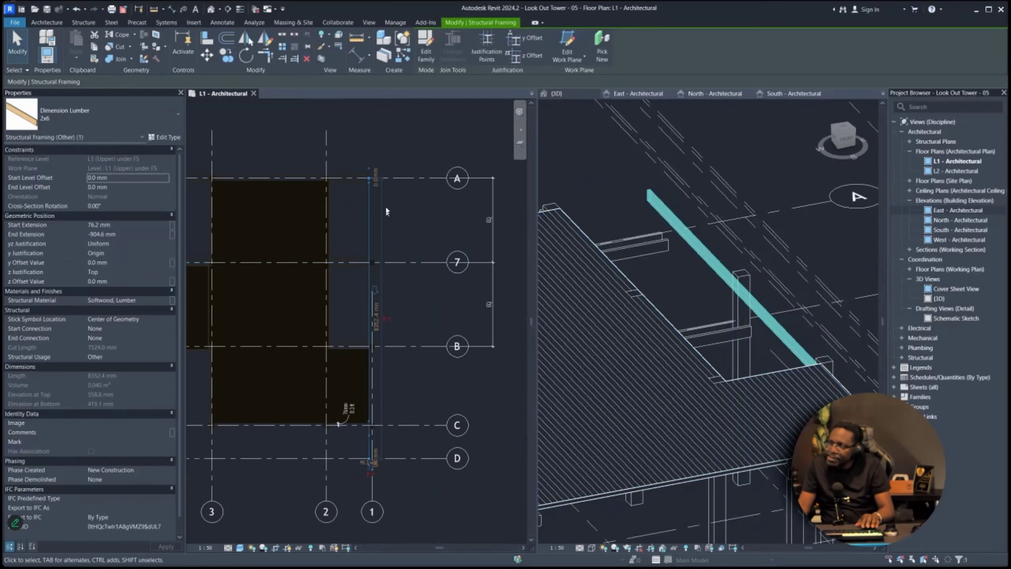
{"action": "scroll", "coordinate": [376, 191], "scroll_direction": "up", "scroll_amount": 1}
{"action": "left_click_drag", "start_coordinate": [370, 180], "coordinate": [368, 268]}
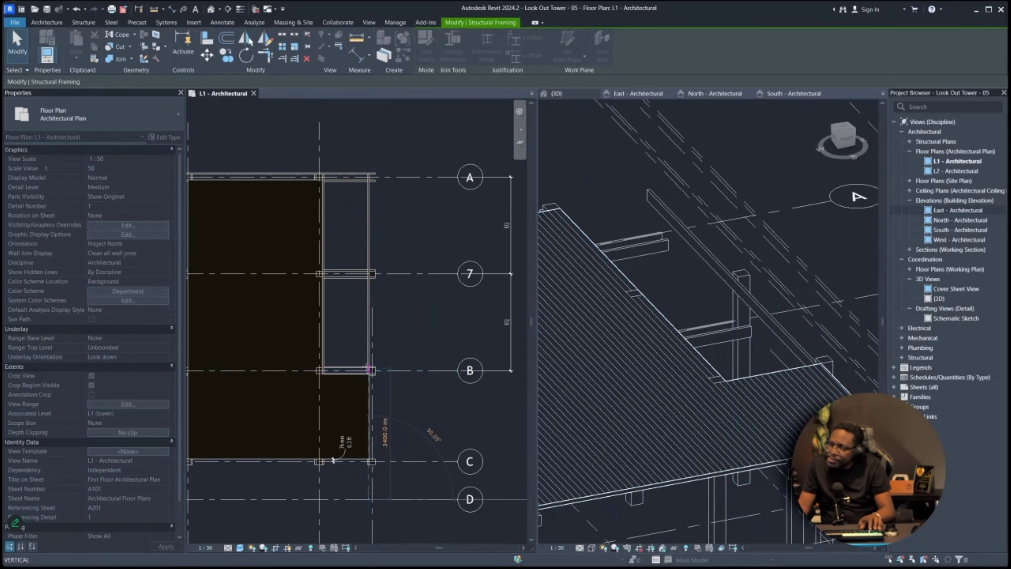
{"action": "key", "text": "Escape"}
- Shorten the upper floor's 2x6 beam on grid line 1 so it ends at the stilt column on grid line B
{"action": "scroll", "coordinate": [372, 177], "scroll_direction": "up", "scroll_amount": 3}
{"action": "scroll", "coordinate": [367, 180], "scroll_direction": "up", "scroll_amount": 3}
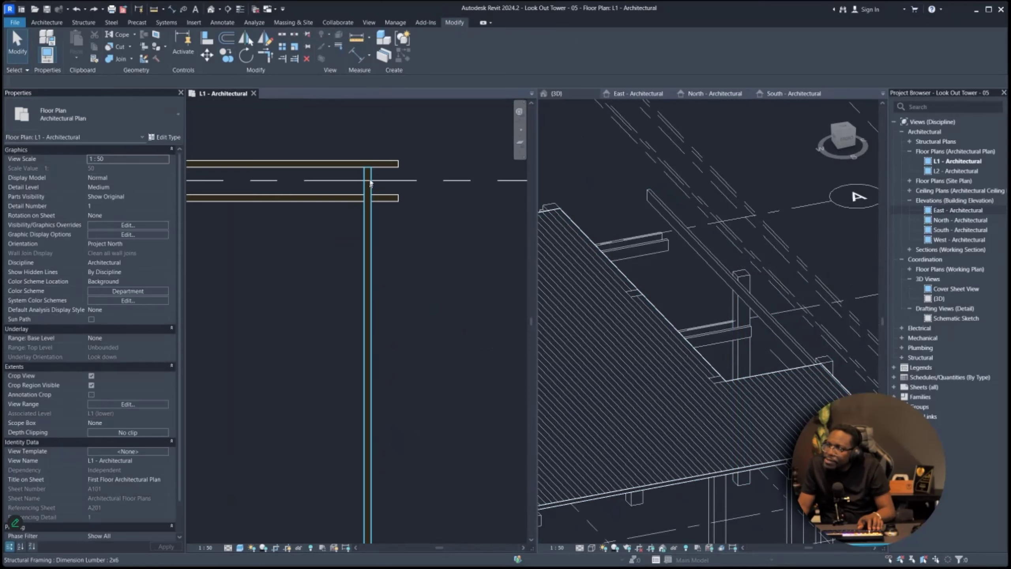
{"action": "left_click", "coordinate": [369, 183]}
{"action": "scroll", "coordinate": [419, 266], "scroll_direction": "up", "scroll_amount": 4}
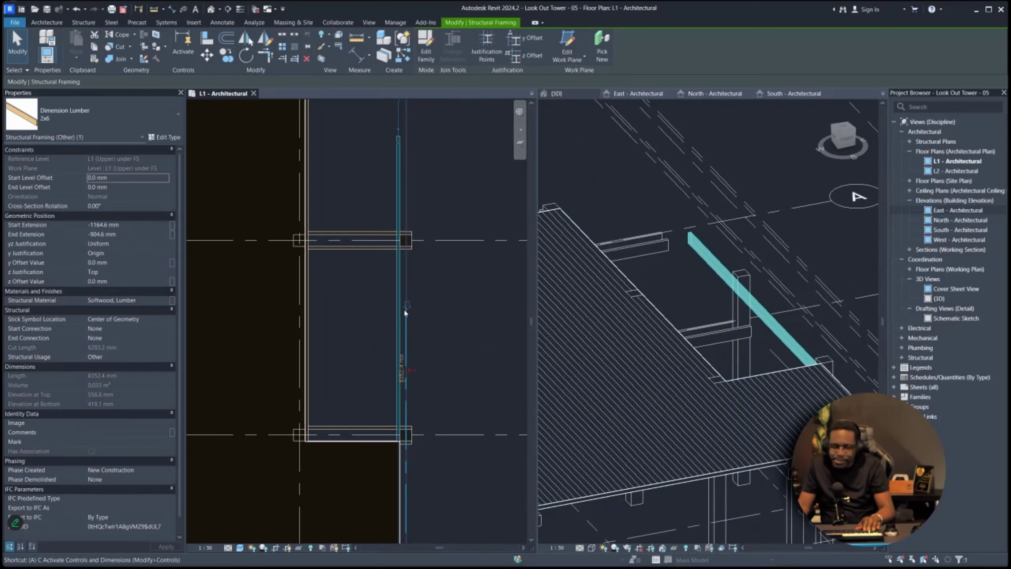
{"action": "key", "text": "l"}
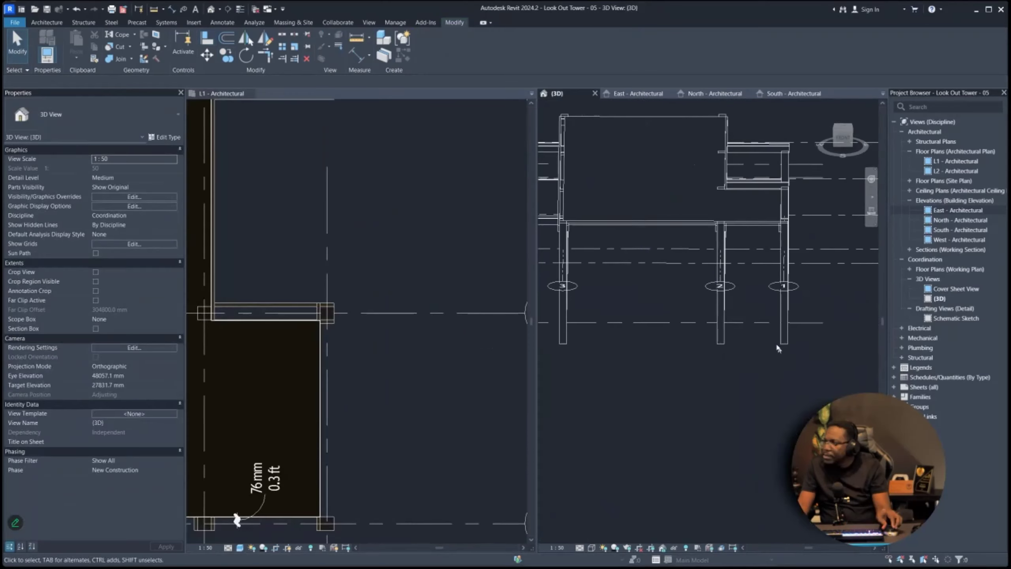
- Copy the 2x6 beam pairs on grid lines A, 7 and B and the single beam on grid line 1 to the clipboard
{"action": "mouse_move", "coordinate": [777, 348]}
{"action": "middle_mouse_down", "text": "shift"}
{"action": "mouse_move", "coordinate": [759, 312]}
{"action": "mouse_move", "coordinate": [782, 295]}
{"action": "mouse_move", "coordinate": [736, 293]}
{"action": "mouse_move", "coordinate": [788, 285]}
{"action": "mouse_move", "coordinate": [852, 309]}
{"action": "mouse_move", "coordinate": [615, 307]}
{"action": "mouse_move", "coordinate": [666, 382]}
{"action": "mouse_move", "coordinate": [621, 405]}
{"action": "mouse_move", "coordinate": [772, 482]}
{"action": "middle_mouse_up", "text": "shift"}
{"action": "left_click", "coordinate": [784, 291]}
{"action": "left_click", "coordinate": [665, 370]}
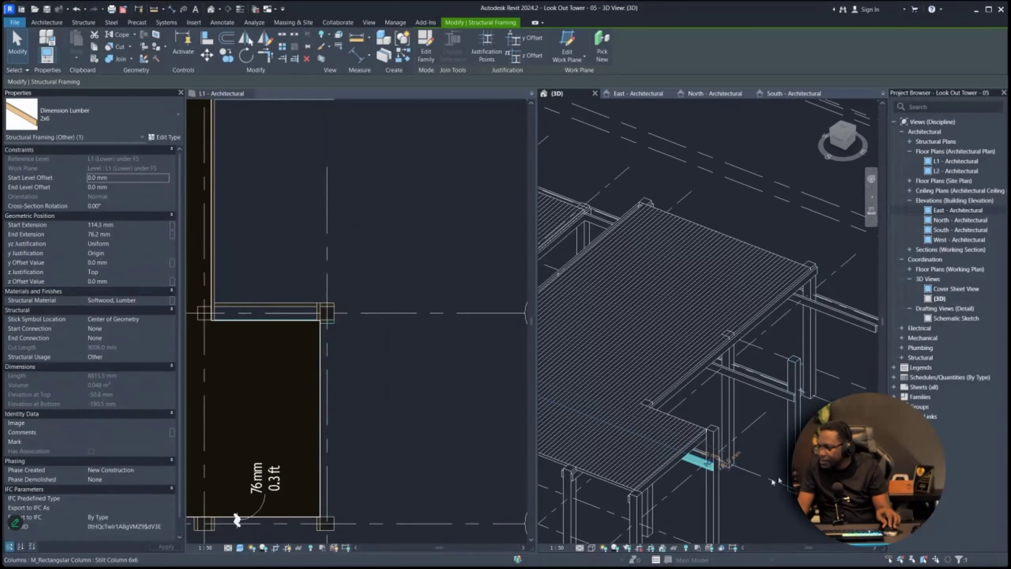
{"action": "left_click", "coordinate": [700, 454], "text": "ctrl"}
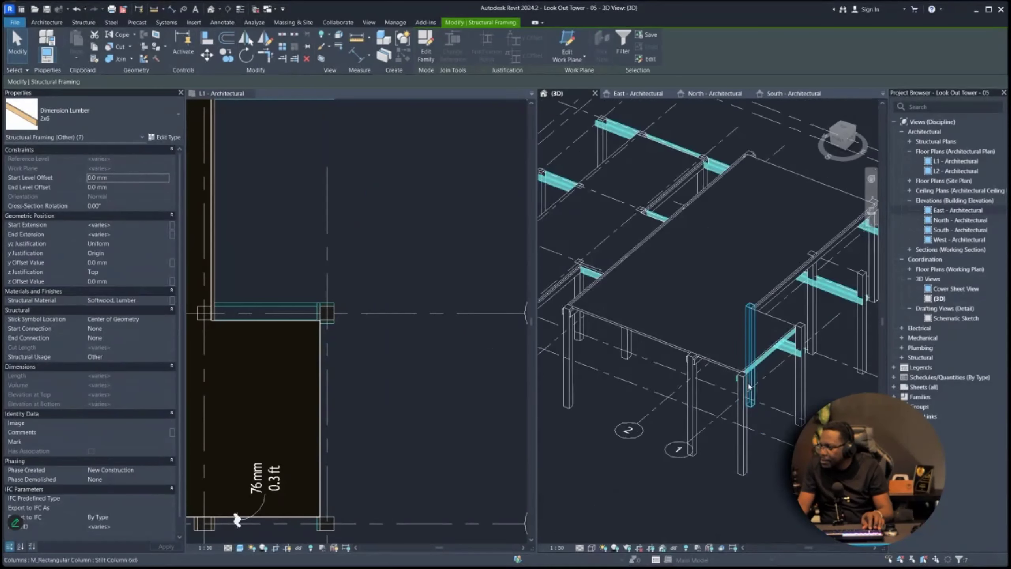
{"action": "middle_click_drag", "start_coordinate": [760, 425], "coordinate": [741, 438]}
{"action": "middle_click_drag", "start_coordinate": [801, 342], "coordinate": [704, 388]}
{"action": "scroll", "coordinate": [802, 319], "scroll_direction": "up", "scroll_amount": 4}
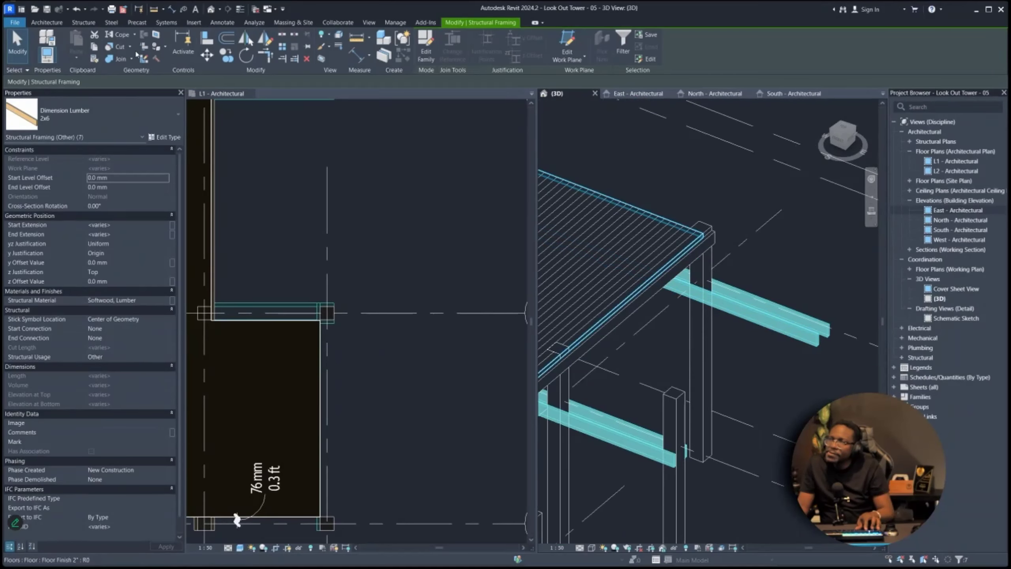
{"action": "left_click", "coordinate": [95, 48]}
{"action": "left_click", "coordinate": [80, 59]}
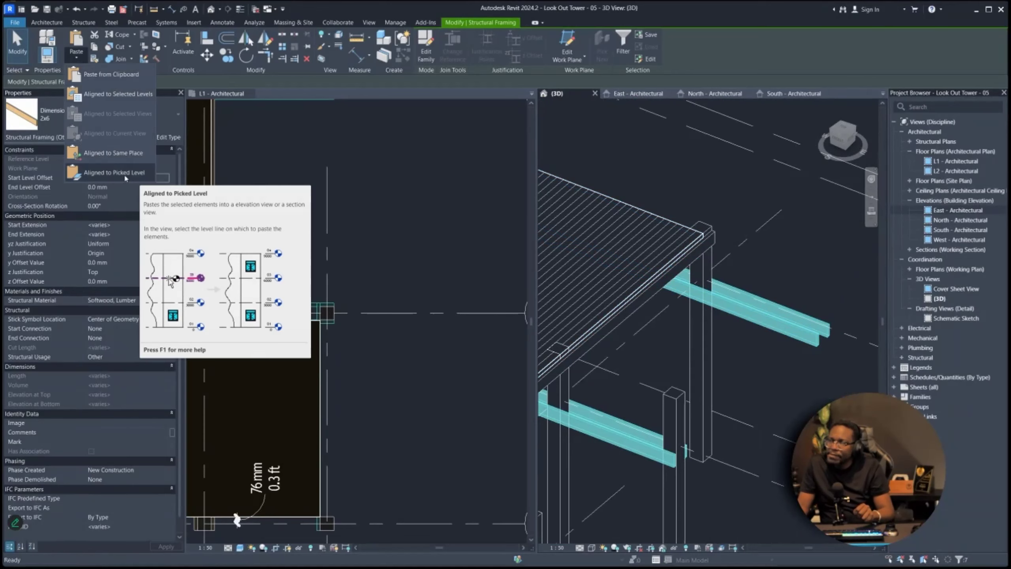
{"action": "key", "text": "Escape"}
{"action": "key", "text": "Escape"}
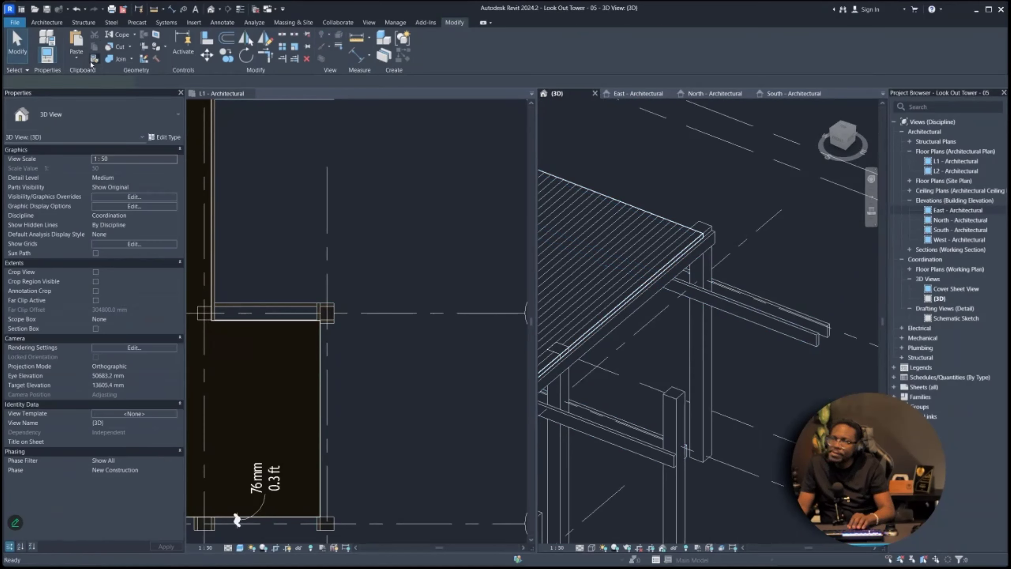
- Paste the copied 2x6 beams aligned to the level L1 (Upper) under FJ
{"action": "left_click", "coordinate": [92, 61]}
{"action": "key", "text": "Escape"}
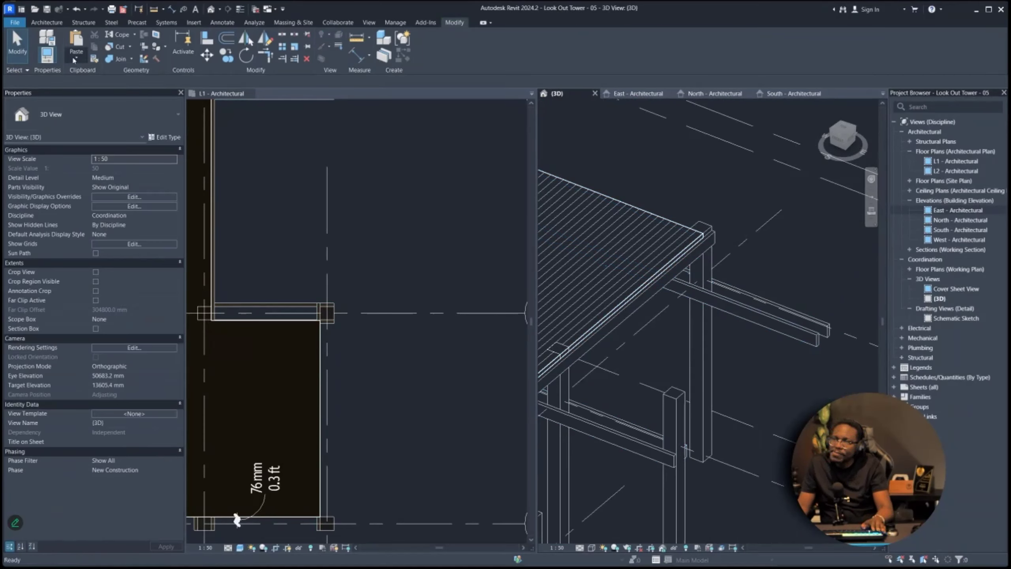
{"action": "left_click", "coordinate": [74, 59]}
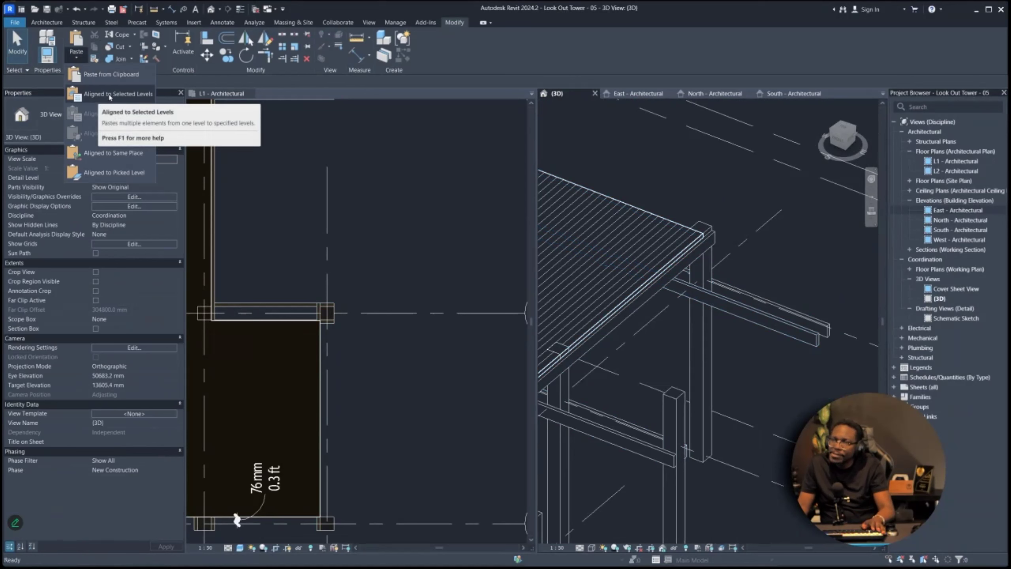
{"action": "left_click", "coordinate": [113, 94]}
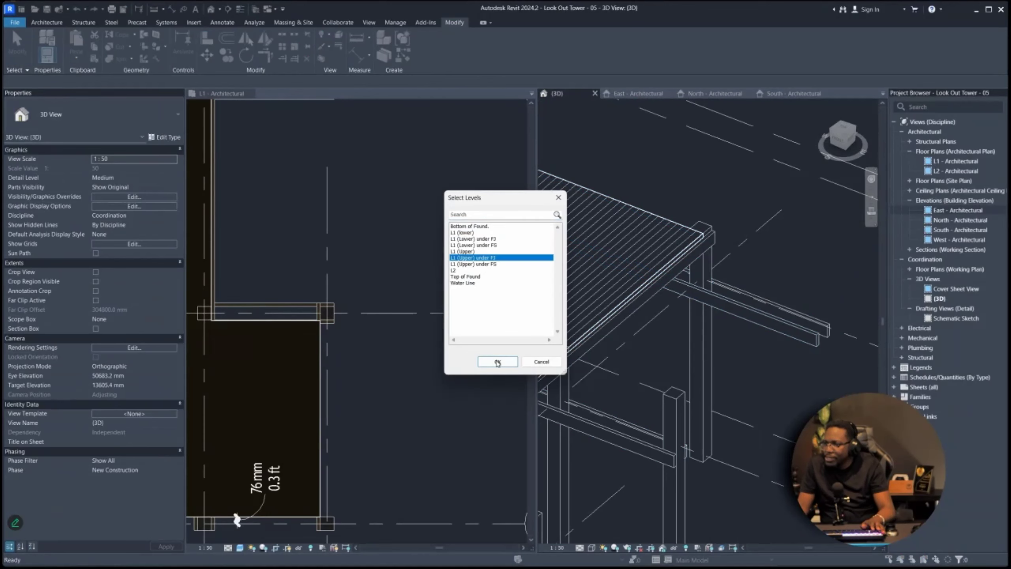
{"action": "left_click", "coordinate": [497, 362]}
{"action": "left_click", "coordinate": [746, 237]}
{"action": "scroll", "coordinate": [731, 244], "scroll_direction": "up", "scroll_amount": 1}
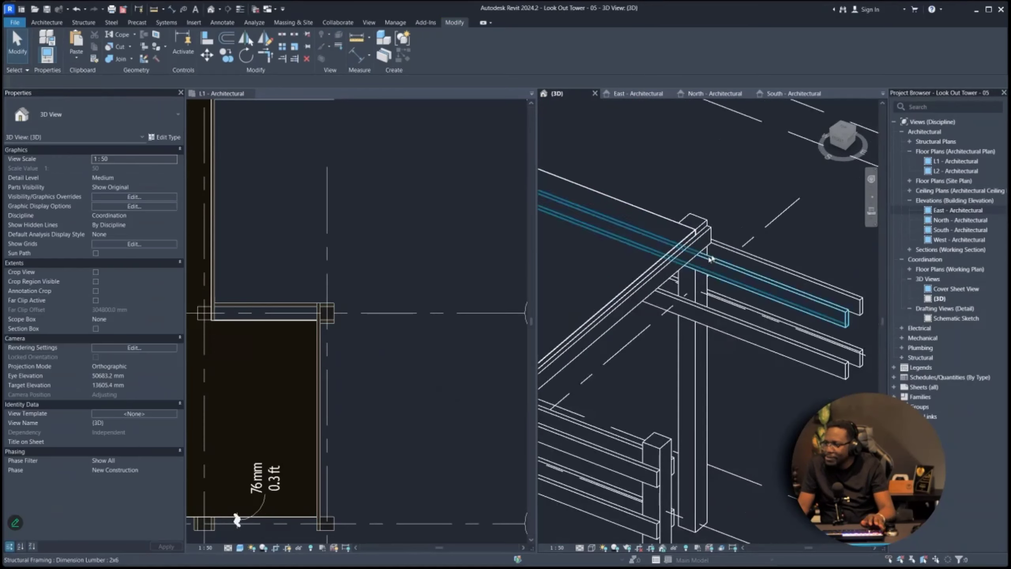
- Examine how the pasted 2x6 beams meet the stilt columns and beams beneath the upper and lower floors
{"action": "middle_click_drag", "start_coordinate": [704, 259], "coordinate": [733, 177], "text": "shift"}
{"action": "scroll", "coordinate": [734, 177], "scroll_direction": "down", "scroll_amount": 6}
{"action": "scroll", "coordinate": [732, 127], "scroll_direction": "up", "scroll_amount": 5}
{"action": "mouse_move", "coordinate": [729, 127]}
{"action": "middle_mouse_down"}
{"action": "mouse_move", "coordinate": [720, 349]}
{"action": "mouse_move", "coordinate": [788, 357]}
{"action": "mouse_move", "coordinate": [772, 352]}
{"action": "middle_mouse_up"}
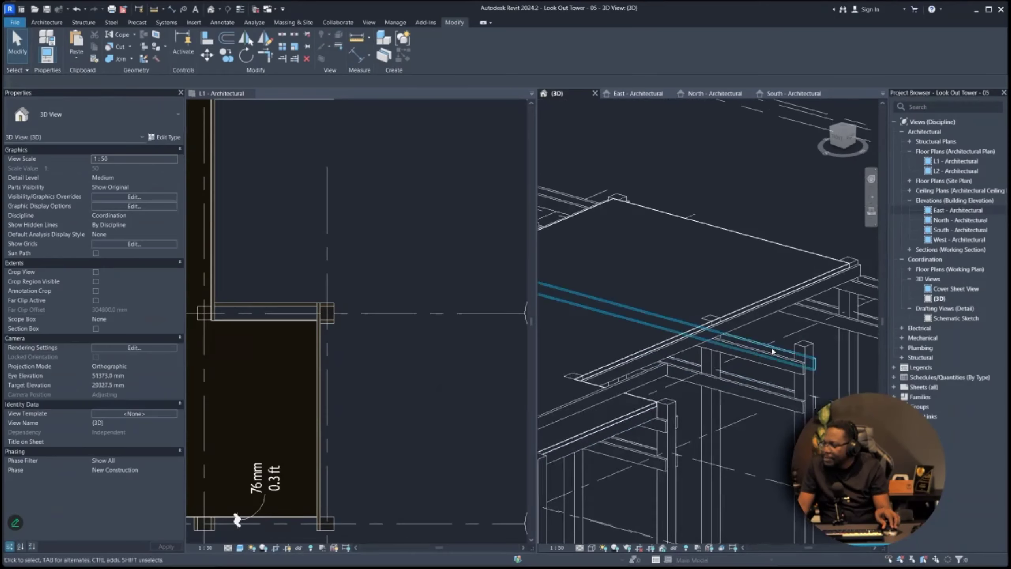
{"action": "left_click", "coordinate": [770, 400]}
{"action": "middle_click_drag", "start_coordinate": [770, 399], "coordinate": [751, 223], "text": "shift"}
{"action": "scroll", "coordinate": [751, 225], "scroll_direction": "down", "scroll_amount": 3}
{"action": "middle_click_drag", "start_coordinate": [749, 158], "coordinate": [744, 399]}
{"action": "scroll", "coordinate": [716, 415], "scroll_direction": "down", "scroll_amount": 2}
{"action": "scroll", "coordinate": [684, 366], "scroll_direction": "up", "scroll_amount": 3}
{"action": "middle_click_drag", "start_coordinate": [731, 341], "coordinate": [695, 353]}
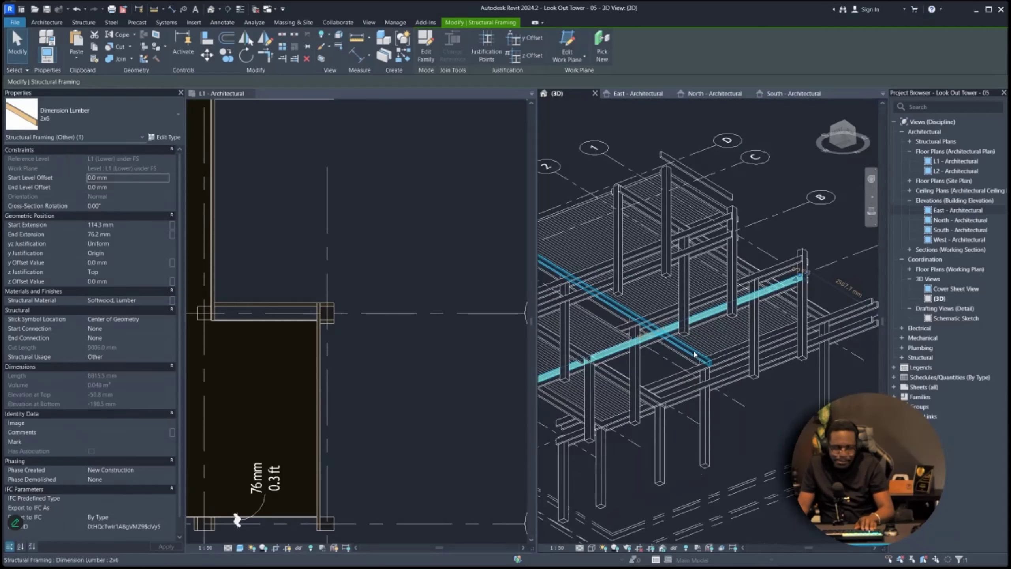
{"action": "key", "text": "a"}
{"action": "key", "text": "l"}
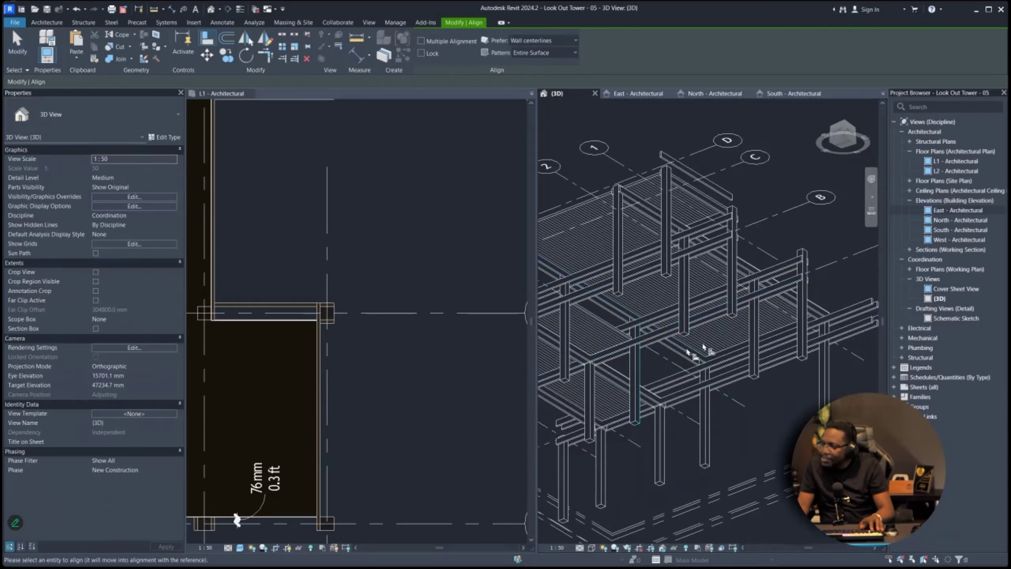
{"action": "scroll", "coordinate": [673, 378], "scroll_direction": "up", "scroll_amount": 1}
{"action": "left_click", "coordinate": [632, 374]}
{"action": "left_click", "coordinate": [636, 369]}
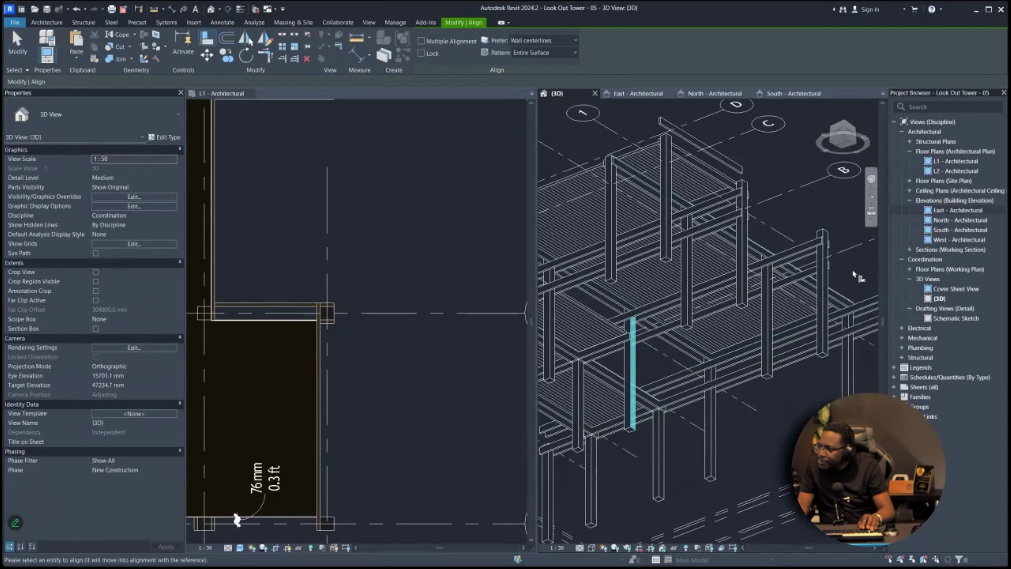
{"action": "scroll", "coordinate": [715, 407], "scroll_direction": "up", "scroll_amount": 1}
{"action": "middle_click_drag", "start_coordinate": [715, 407], "coordinate": [657, 372]}
{"action": "mouse_move", "coordinate": [865, 241]}
{"action": "middle_mouse_down", "text": "shift"}
{"action": "mouse_move", "coordinate": [794, 281]}
{"action": "mouse_move", "coordinate": [760, 199]}
{"action": "mouse_move", "coordinate": [758, 470]}
{"action": "mouse_move", "coordinate": [684, 322]}
{"action": "middle_mouse_up", "text": "shift"}
{"action": "scroll", "coordinate": [676, 313], "scroll_direction": "up", "scroll_amount": 2}
{"action": "key", "text": "Escape"}
{"action": "key", "text": "Escape"}
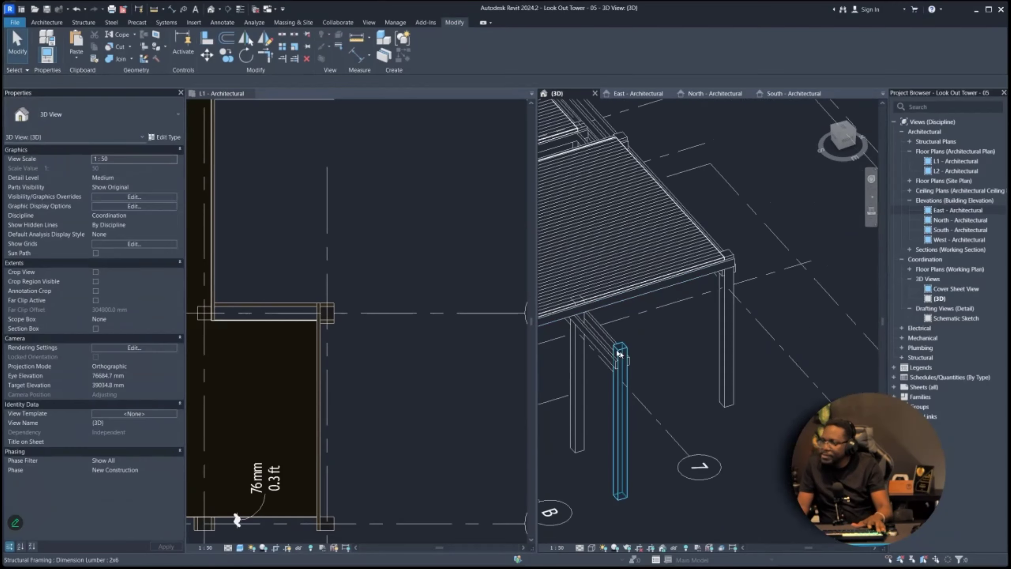
- Copy the 6x6 stilt column at grid lines 7 and 1 to the intersection of grid lines A and 1
{"action": "left_click", "coordinate": [624, 354]}
{"action": "key", "text": "c"}
{"action": "key", "text": "o"}
{"action": "scroll", "coordinate": [605, 322], "scroll_direction": "up", "scroll_amount": 2}
{"action": "scroll", "coordinate": [571, 508], "scroll_direction": "down", "scroll_amount": 2}
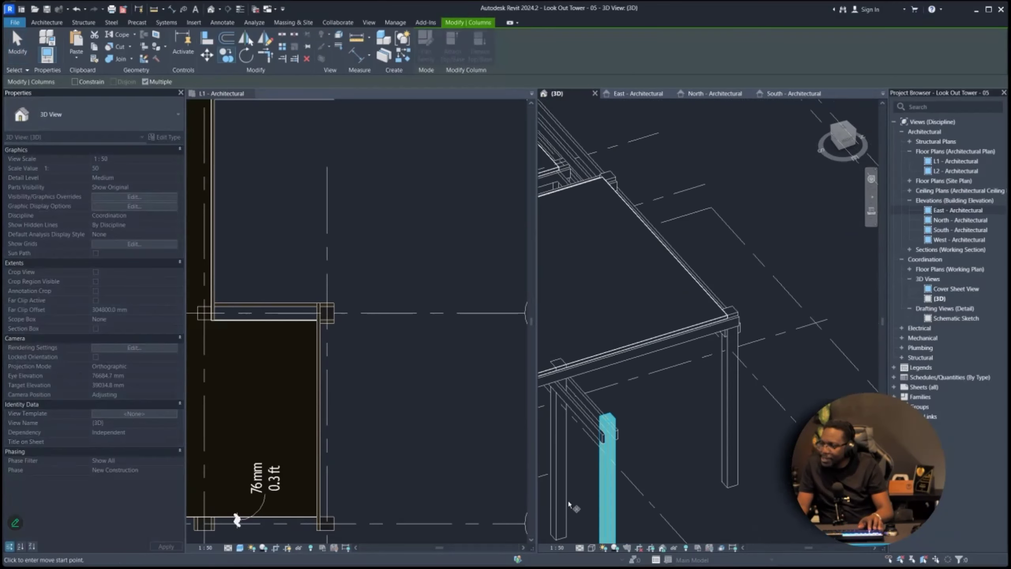
{"action": "left_click", "coordinate": [567, 533]}
{"action": "left_click", "coordinate": [738, 485]}
{"action": "scroll", "coordinate": [731, 430], "scroll_direction": "down", "scroll_amount": 2}
{"action": "key", "text": "Escape"}
{"action": "key", "text": "Escape"}
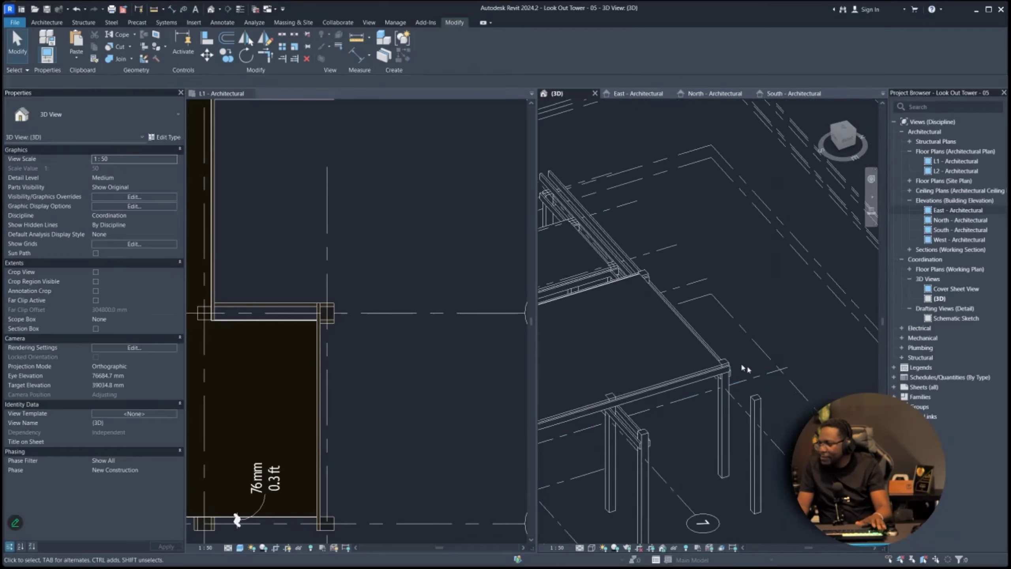
{"action": "scroll", "coordinate": [745, 368], "scroll_direction": "up", "scroll_amount": 2}
{"action": "scroll", "coordinate": [729, 379], "scroll_direction": "up", "scroll_amount": 1}
{"action": "left_click", "coordinate": [730, 381]}
{"action": "key", "text": "a"}
{"action": "key", "text": "l"}
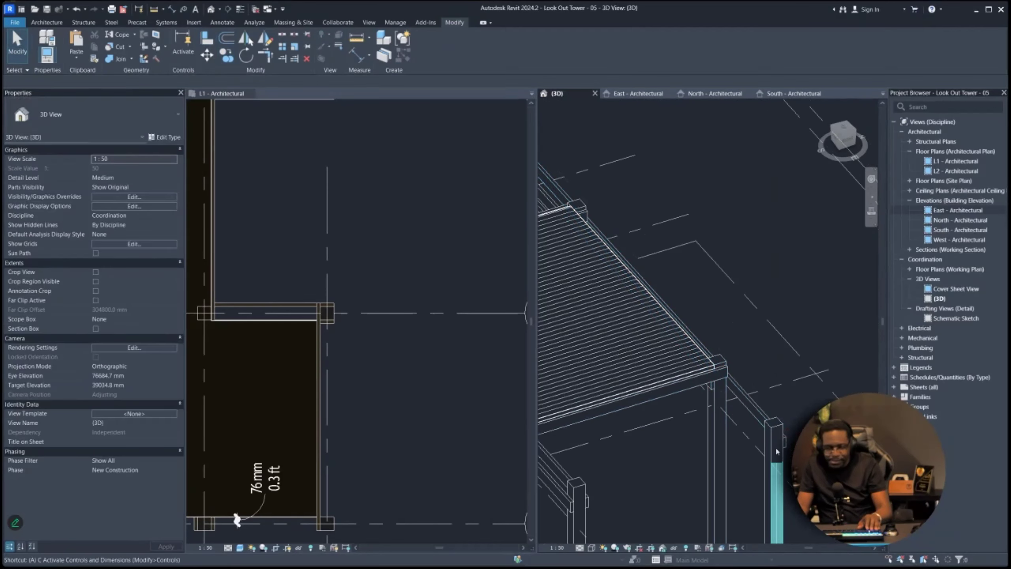
{"action": "key", "text": "Escape"}
{"action": "key", "text": "Escape"}
{"action": "scroll", "coordinate": [756, 323], "scroll_direction": "down", "scroll_amount": 5}
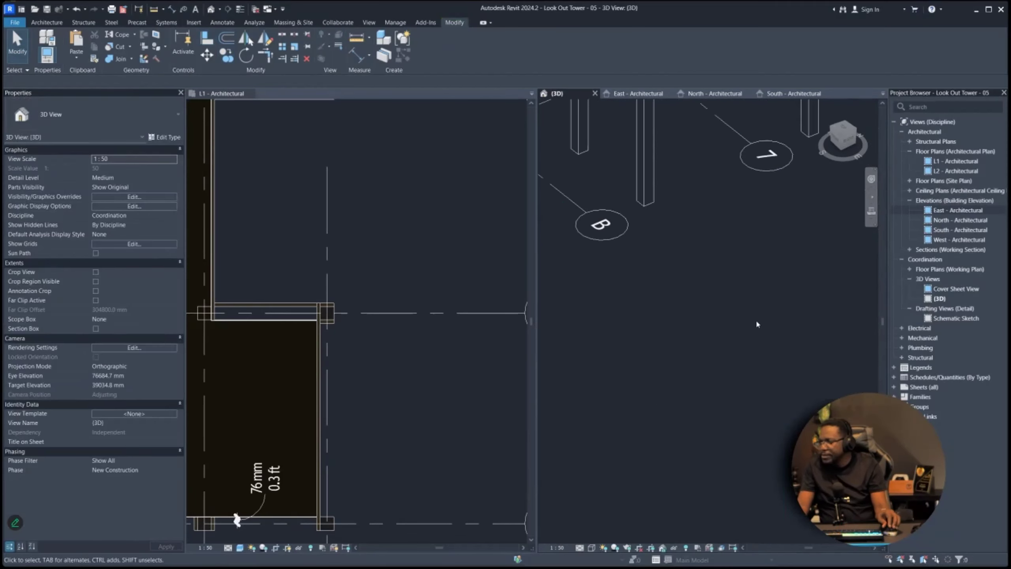
- Set the work plane of the pasted 2x6 beam on grid line 1 to the level L1 (Upper) under FJ
{"action": "middle_click_drag", "start_coordinate": [745, 275], "coordinate": [744, 407], "text": "shift"}
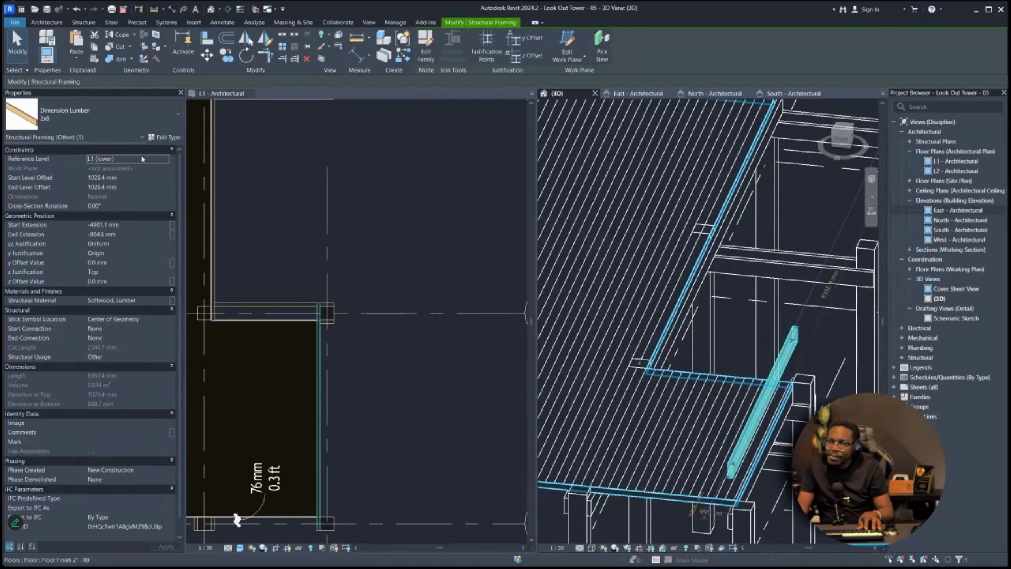
{"action": "left_click", "coordinate": [573, 41]}
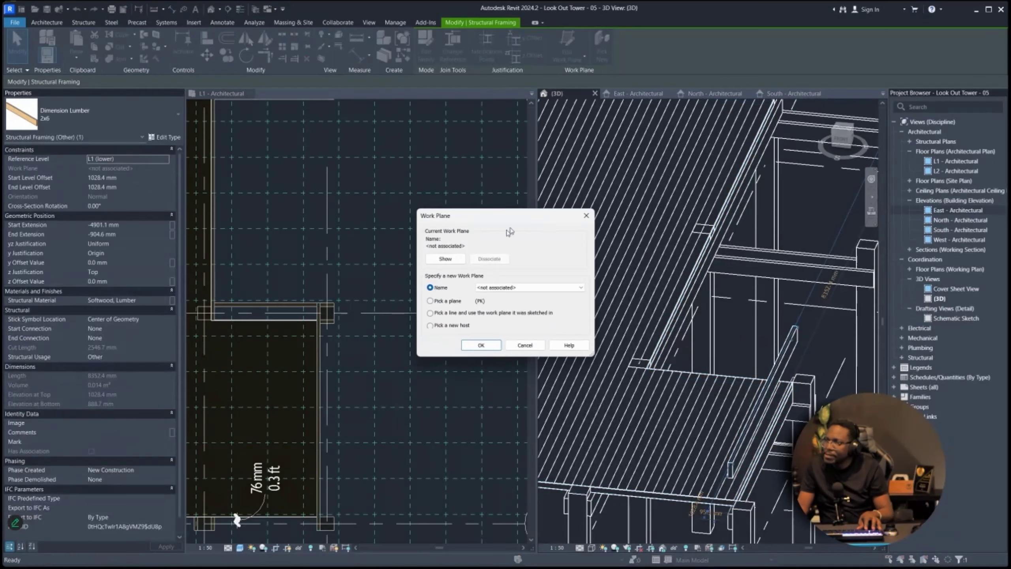
{"action": "left_click", "coordinate": [509, 287]}
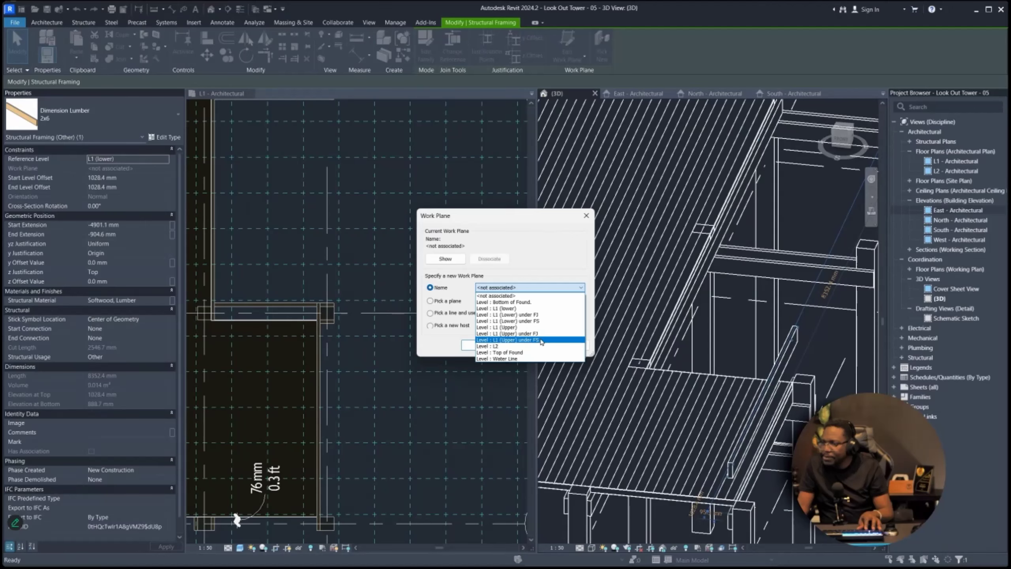
{"action": "left_click", "coordinate": [542, 335]}
{"action": "left_click", "coordinate": [481, 345]}
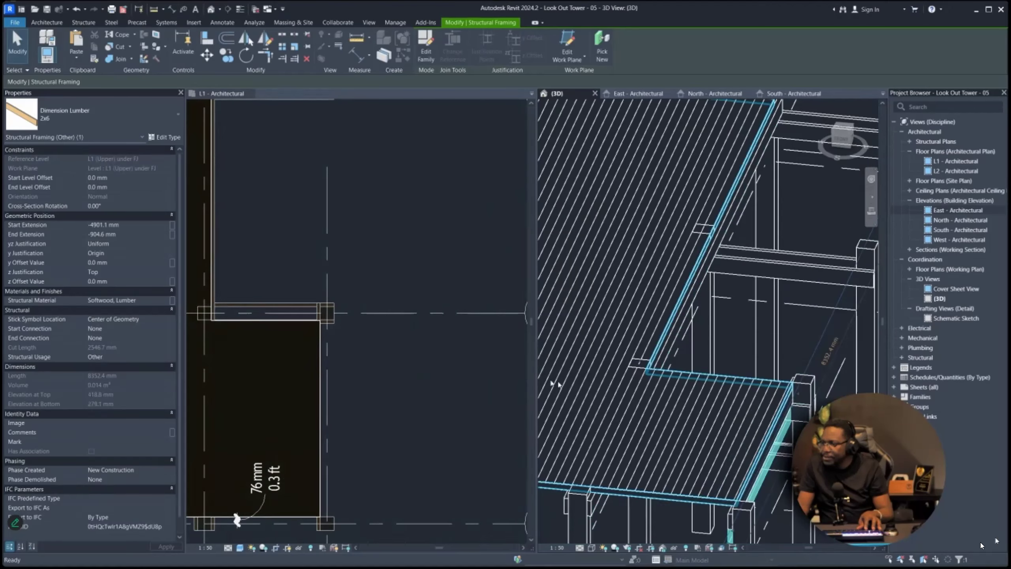
{"action": "scroll", "coordinate": [664, 337], "scroll_direction": "down", "scroll_amount": 3}
{"action": "left_click", "coordinate": [963, 544]}
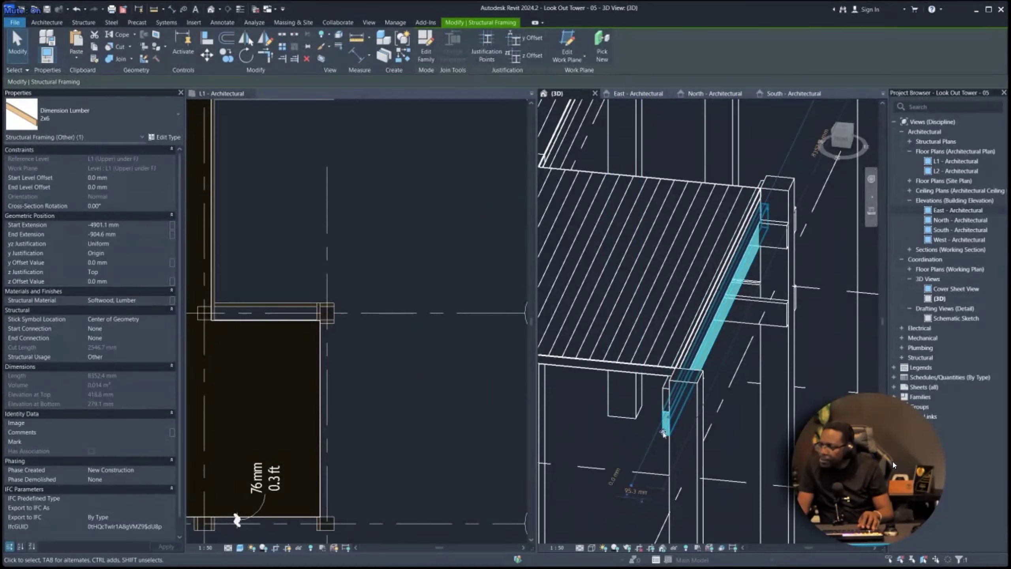
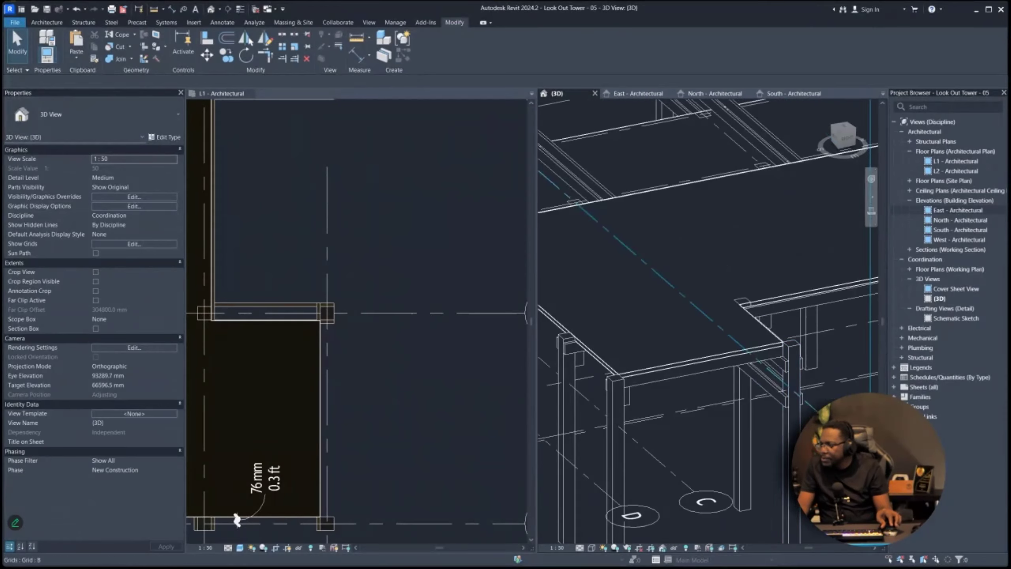
{"action": "middle_click_drag", "start_coordinate": [771, 396], "coordinate": [772, 395], "text": "shift"}
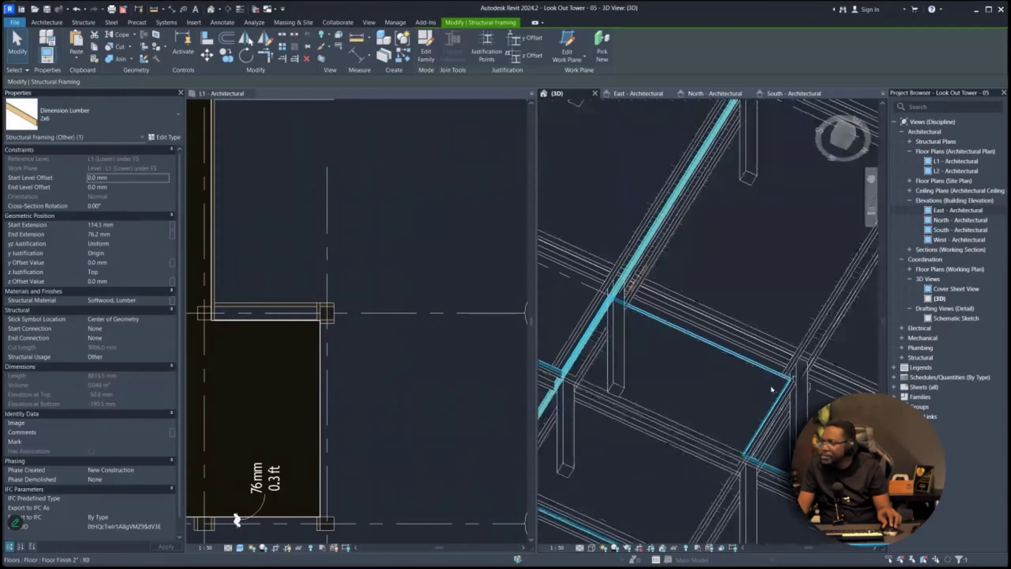
{"action": "scroll", "coordinate": [772, 387], "scroll_direction": "down", "scroll_amount": 2}
{"action": "middle_click_drag", "start_coordinate": [742, 352], "coordinate": [711, 330]}
{"action": "key", "text": "a"}
{"action": "key", "text": "l"}
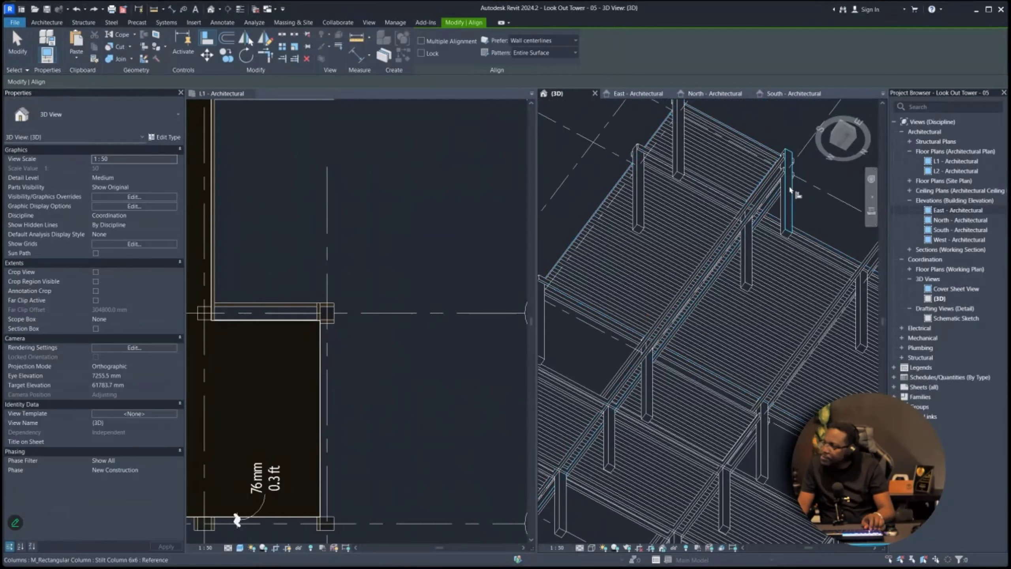
{"action": "scroll", "coordinate": [737, 438], "scroll_direction": "up", "scroll_amount": 5}
{"action": "key", "text": "Escape"}
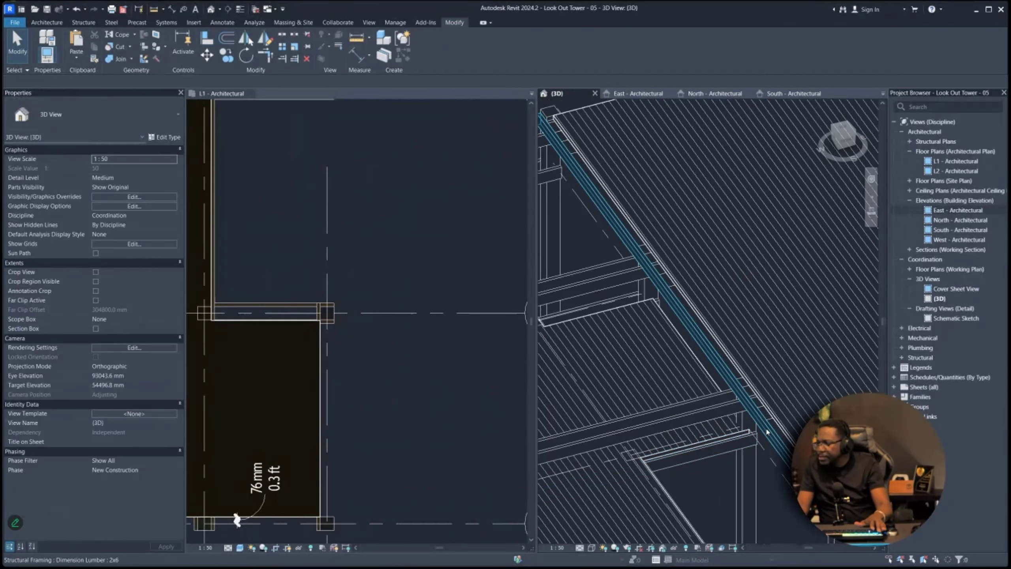
- Examine the 2x6 beams along the upper floor's edge and their position relative to the floor finish and corner column
{"action": "left_click", "coordinate": [766, 431]}
{"action": "scroll", "coordinate": [736, 391], "scroll_direction": "down", "scroll_amount": 2}
{"action": "scroll", "coordinate": [757, 431], "scroll_direction": "up", "scroll_amount": 2}
{"action": "middle_click_drag", "start_coordinate": [791, 462], "coordinate": [732, 427]}
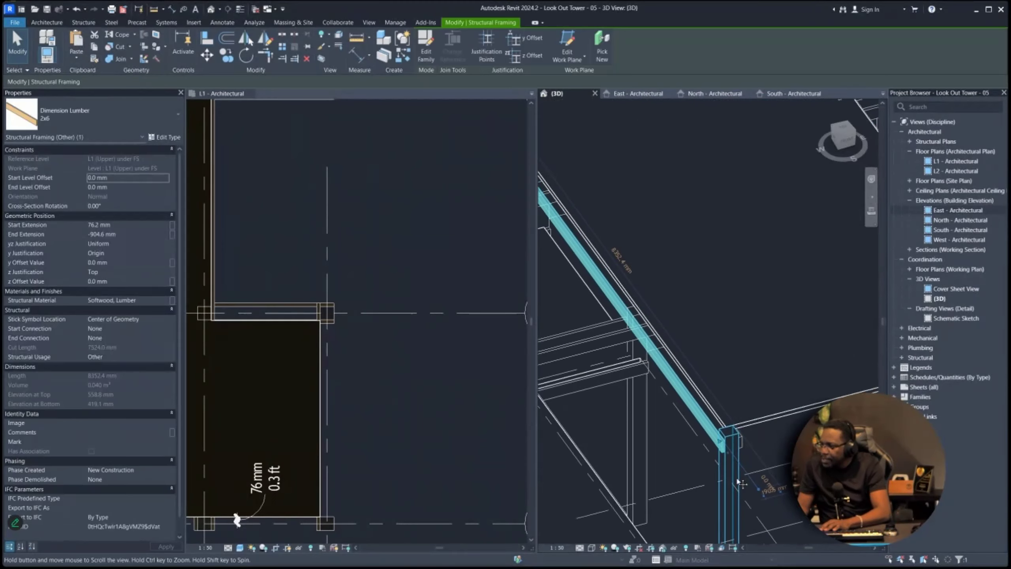
{"action": "scroll", "coordinate": [739, 411], "scroll_direction": "up", "scroll_amount": 2}
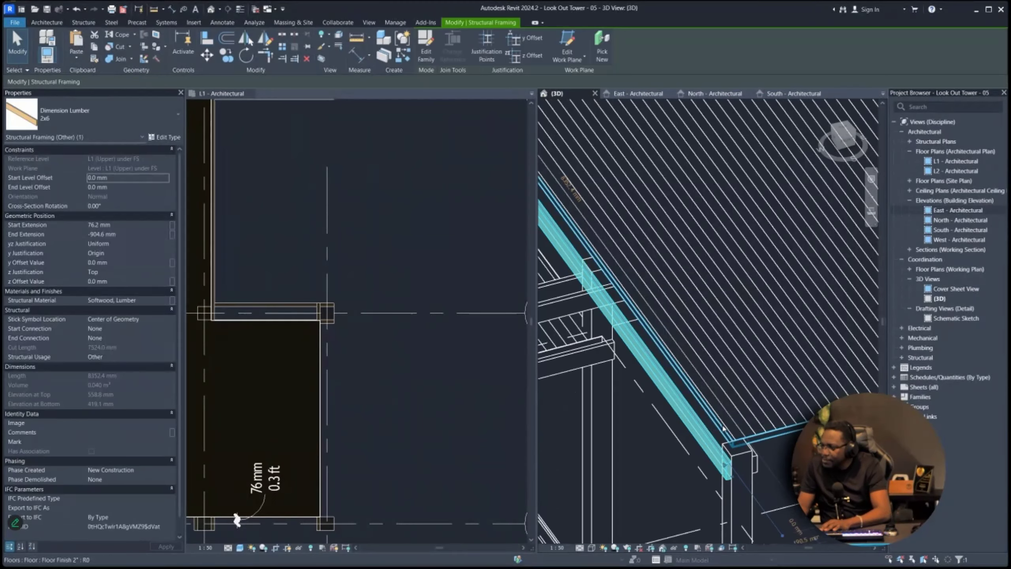
{"action": "left_click", "coordinate": [724, 428]}
{"action": "scroll", "coordinate": [729, 424], "scroll_direction": "down", "scroll_amount": 2}
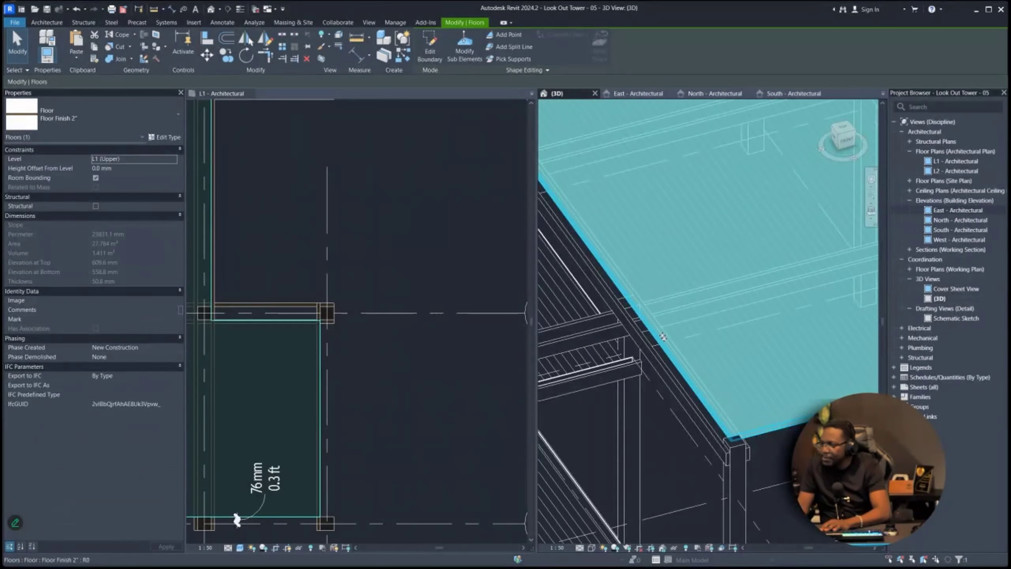
{"action": "scroll", "coordinate": [674, 384], "scroll_direction": "up", "scroll_amount": 2}
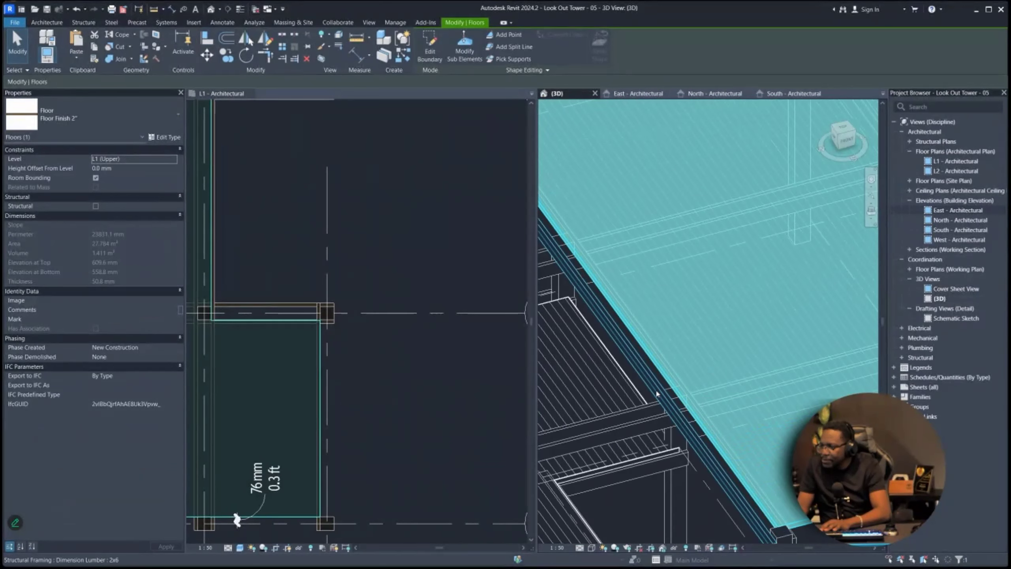
{"action": "scroll", "coordinate": [677, 403], "scroll_direction": "down", "scroll_amount": 4}
{"action": "scroll", "coordinate": [693, 339], "scroll_direction": "up", "scroll_amount": 1}
{"action": "middle_click_drag", "start_coordinate": [693, 338], "coordinate": [581, 315]}
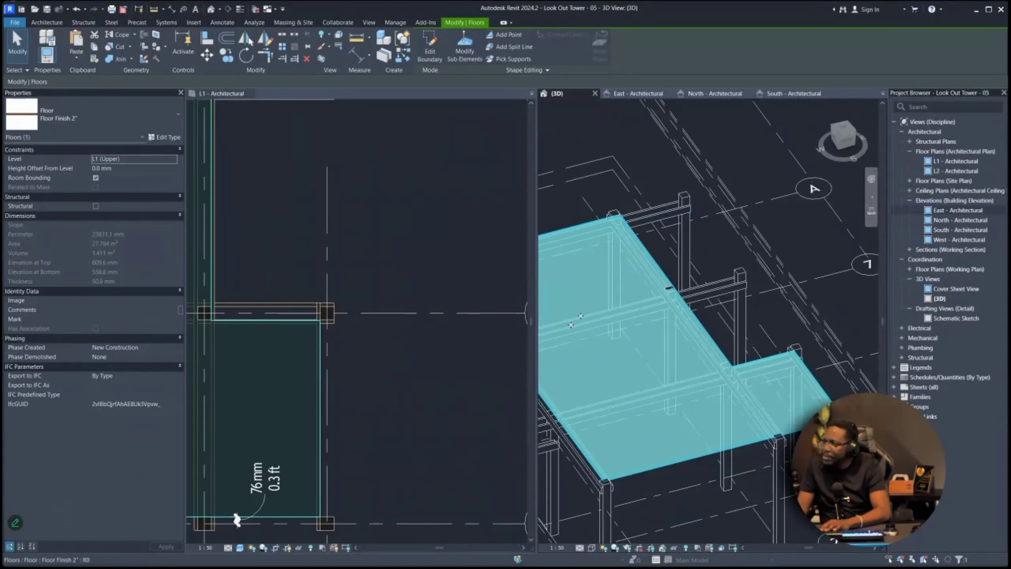
- Open the boundary sketch of the Floor Finish 2" floor on L1 (Upper) for editing
{"action": "scroll", "coordinate": [677, 382], "scroll_direction": "up", "scroll_amount": 5}
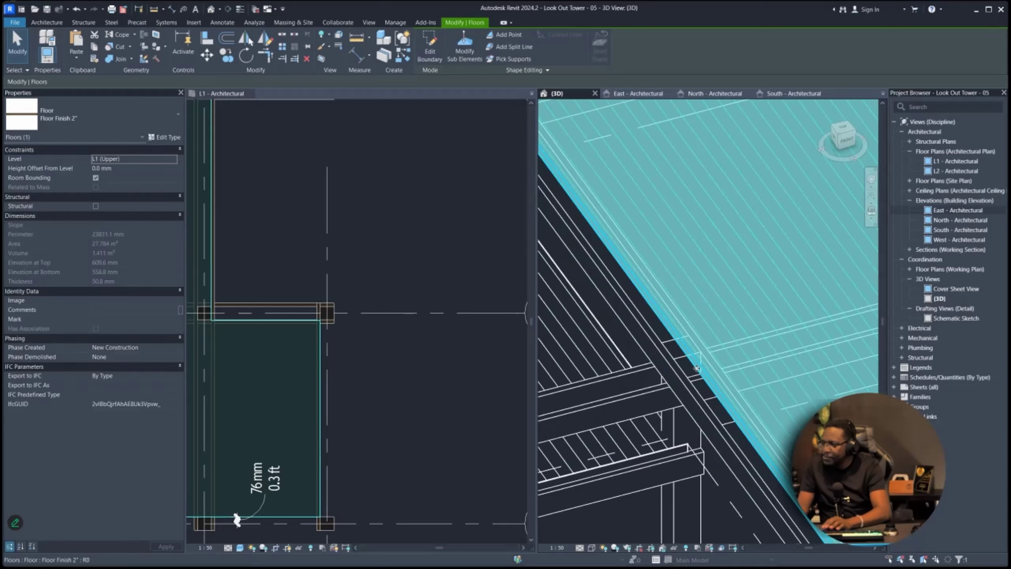
{"action": "left_click", "coordinate": [438, 43]}
{"action": "scroll", "coordinate": [682, 320], "scroll_direction": "down", "scroll_amount": 2}
{"action": "scroll", "coordinate": [680, 339], "scroll_direction": "up", "scroll_amount": 1}
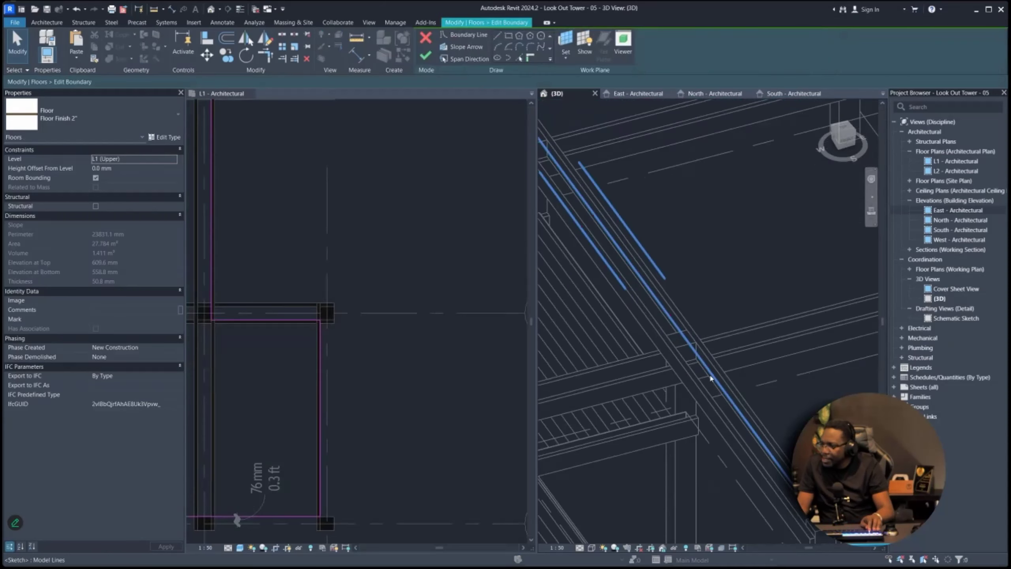
- Try aligning the upper floor's boundary lines to the faces of the adjacent 2x6 beams, and undo the alignments
{"action": "key", "text": "a"}
{"action": "key", "text": "l"}
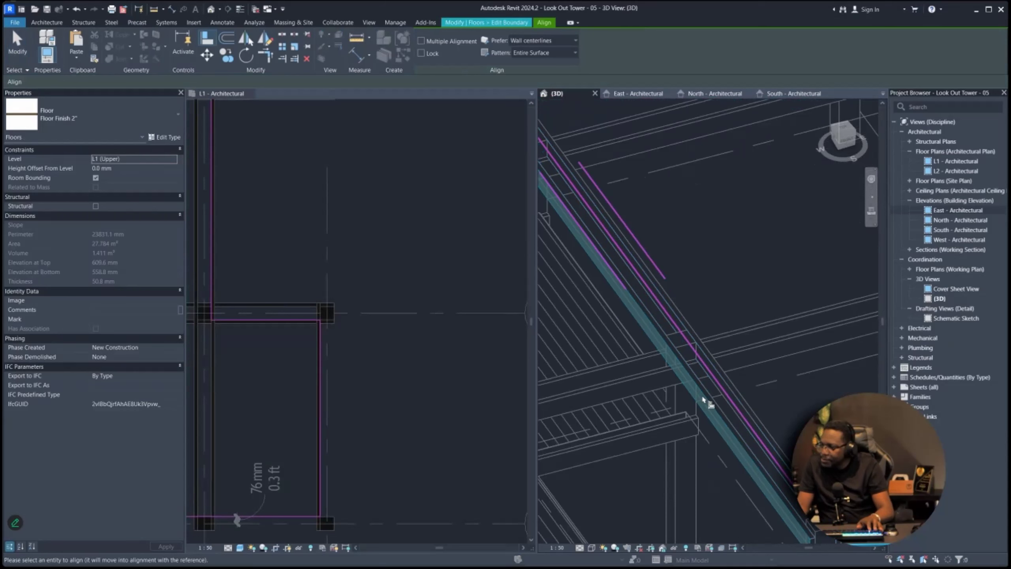
{"action": "left_click", "coordinate": [715, 382]}
{"action": "scroll", "coordinate": [682, 439], "scroll_direction": "down", "scroll_amount": 4}
{"action": "middle_click_drag", "start_coordinate": [682, 438], "coordinate": [695, 412], "text": "shift"}
{"action": "scroll", "coordinate": [745, 307], "scroll_direction": "up", "scroll_amount": 4}
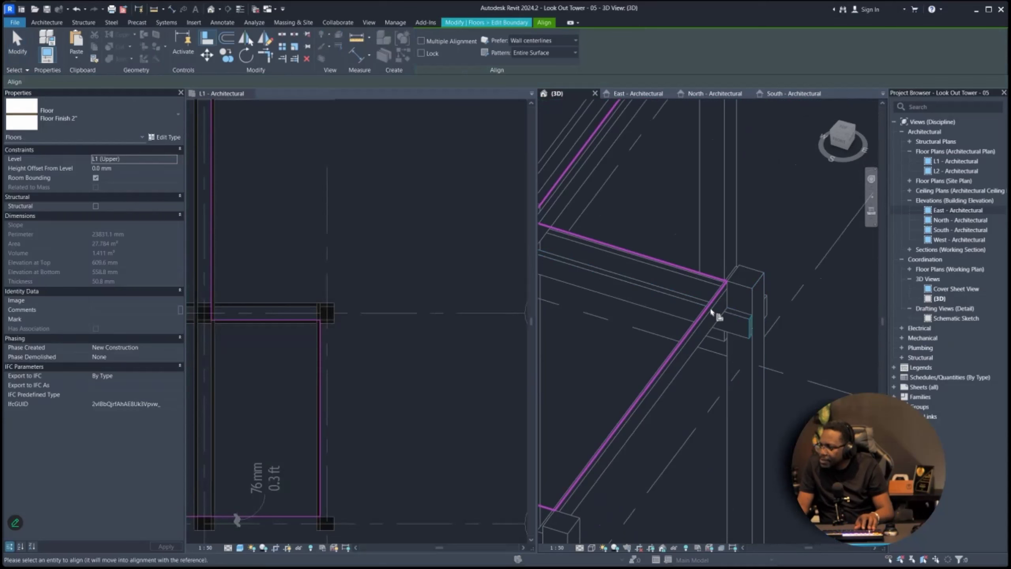
{"action": "left_click", "coordinate": [707, 307]}
{"action": "scroll", "coordinate": [680, 357], "scroll_direction": "down", "scroll_amount": 3}
{"action": "scroll", "coordinate": [653, 287], "scroll_direction": "up", "scroll_amount": 3}
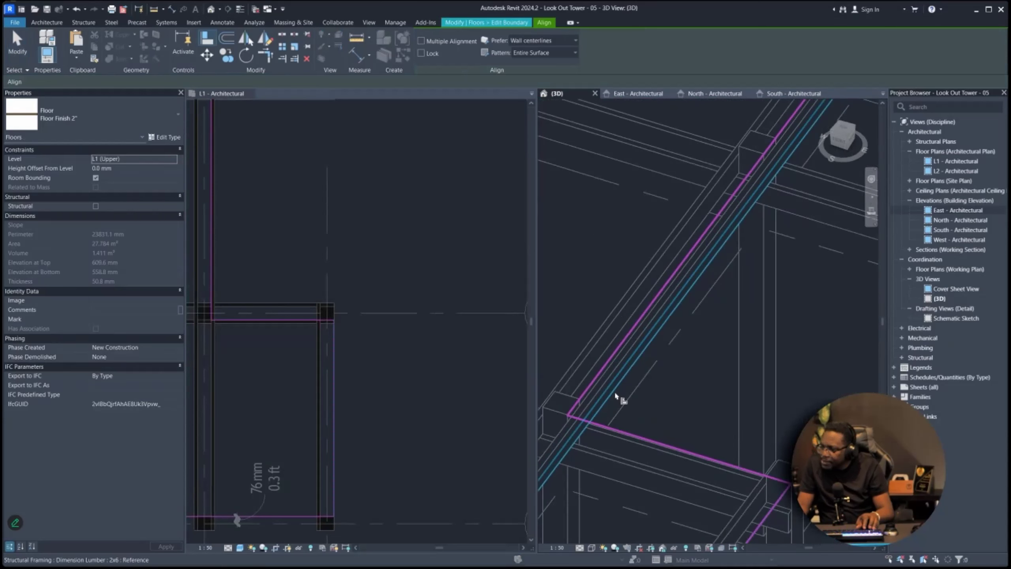
{"action": "left_click", "coordinate": [615, 394]}
{"action": "scroll", "coordinate": [616, 393], "scroll_direction": "down", "scroll_amount": 3}
{"action": "key", "text": "ctrl+z"}
{"action": "key", "text": "ctrl+z"}
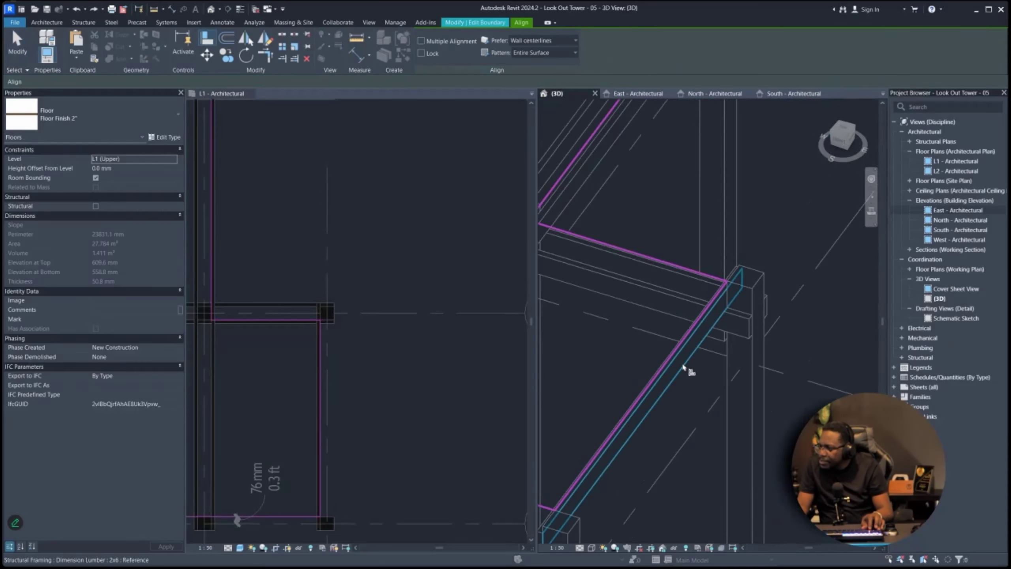
{"action": "key", "text": "ctrl+z"}
- Align the upper floor's long boundary line with the 2x6 beam beside it and finish the boundary sketch
{"action": "scroll", "coordinate": [660, 378], "scroll_direction": "down", "scroll_amount": 3}
{"action": "scroll", "coordinate": [634, 343], "scroll_direction": "up", "scroll_amount": 4}
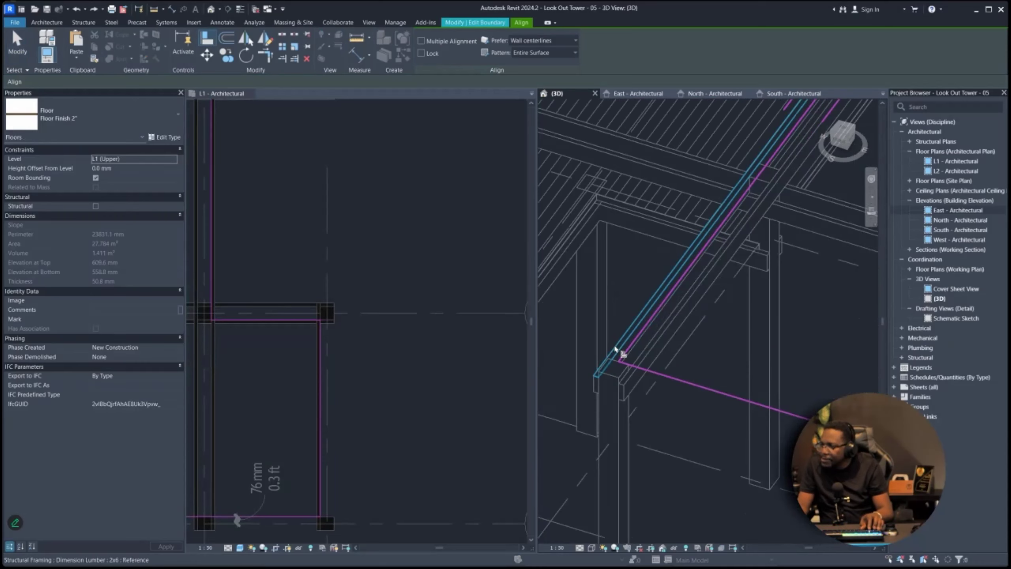
{"action": "mouse_move", "coordinate": [616, 352]}
{"action": "middle_mouse_down", "text": "shift"}
{"action": "mouse_move", "coordinate": [713, 332]}
{"action": "mouse_move", "coordinate": [596, 407]}
{"action": "mouse_move", "coordinate": [657, 311]}
{"action": "middle_mouse_up", "text": "shift"}
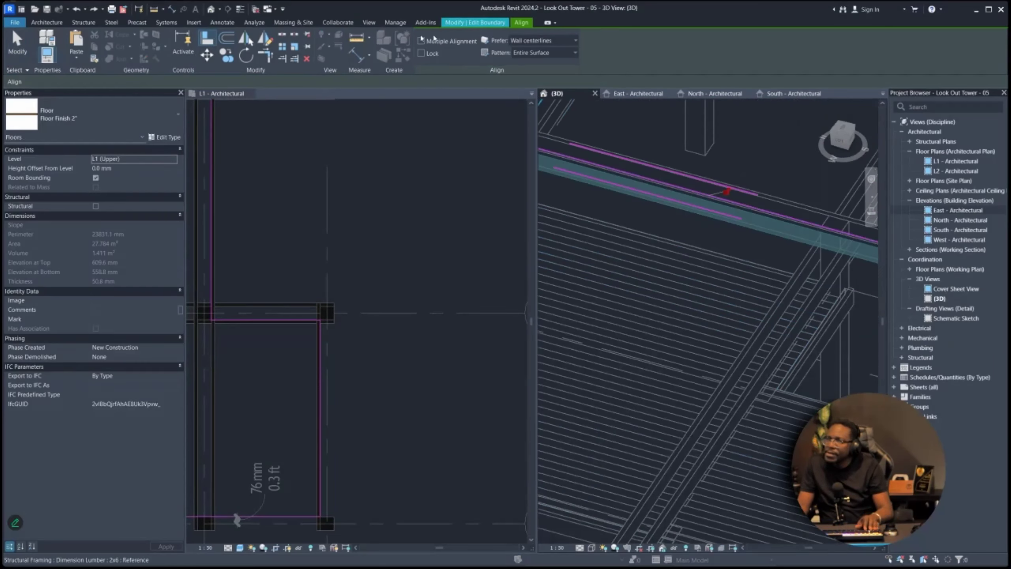
{"action": "right_click", "coordinate": [703, 234]}
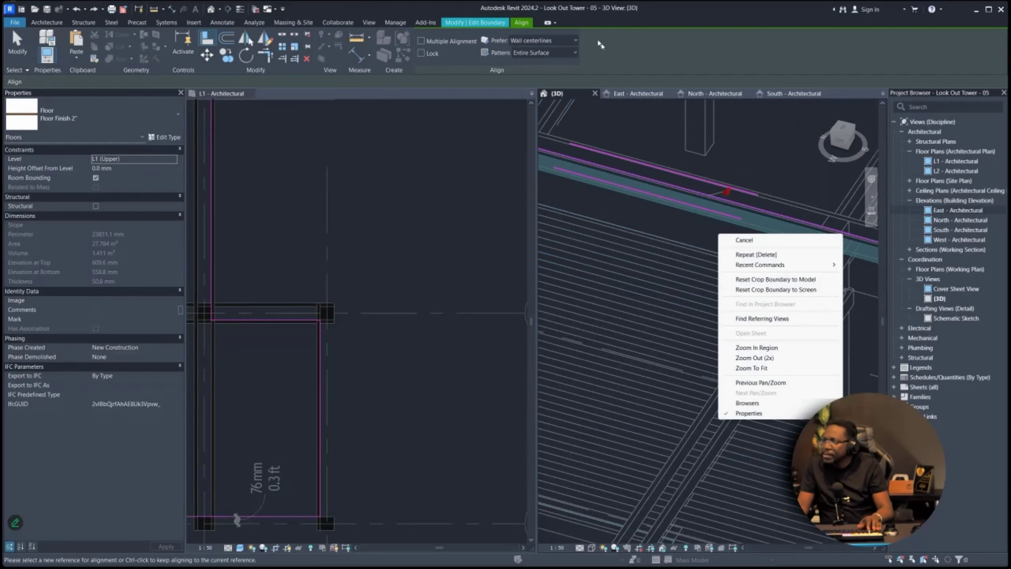
{"action": "key", "text": "Escape"}
{"action": "left_click", "coordinate": [474, 23]}
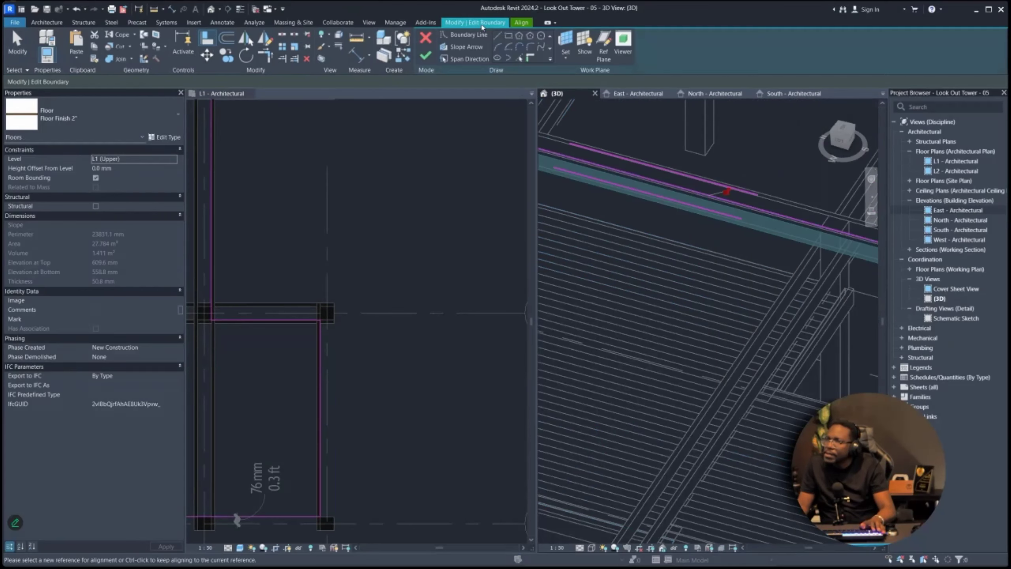
{"action": "left_click", "coordinate": [424, 54]}
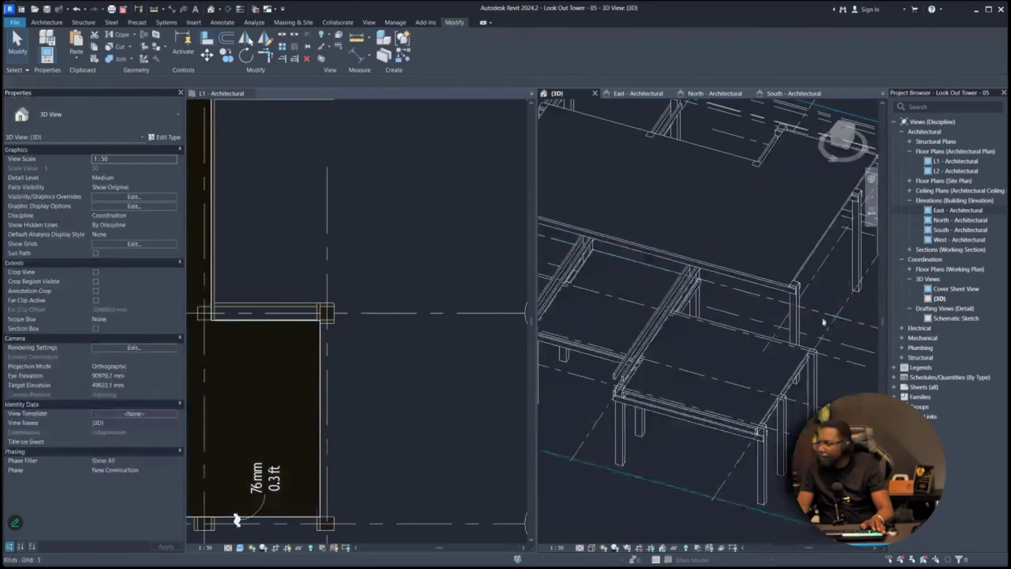
- Examine the 2x6 beams along the upper floor's edge and above the lower floor, and skip the recording ahead
{"action": "left_click", "coordinate": [791, 290]}
{"action": "left_click", "coordinate": [823, 303]}
{"action": "middle_click_drag", "start_coordinate": [823, 304], "coordinate": [739, 219], "text": "shift"}
{"action": "scroll", "coordinate": [785, 299], "scroll_direction": "up", "scroll_amount": 2}
{"action": "middle_click_drag", "start_coordinate": [786, 299], "coordinate": [746, 465], "text": "shift"}
{"action": "middle_click_drag", "start_coordinate": [746, 465], "coordinate": [747, 481]}
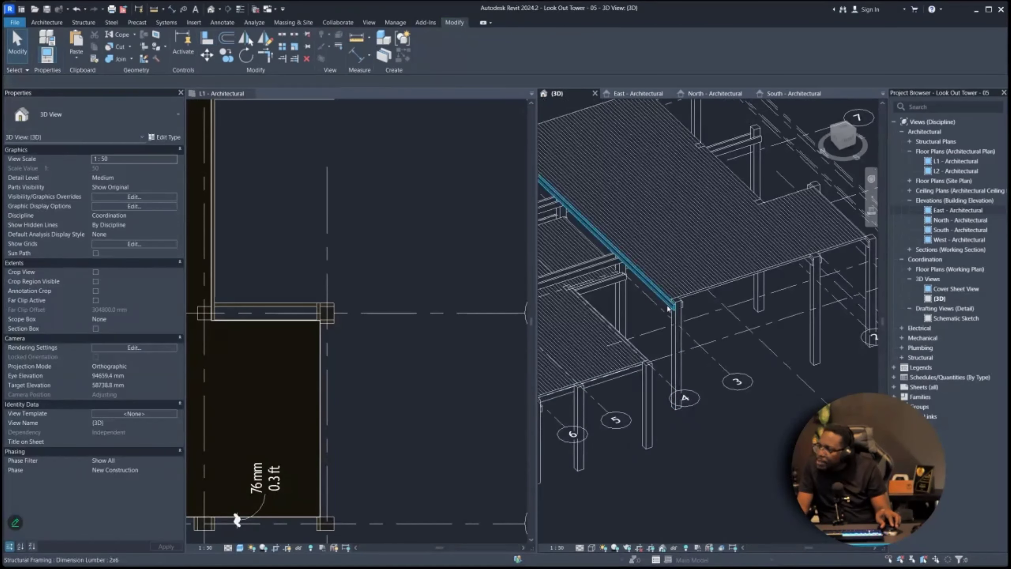
{"action": "middle_click_drag", "start_coordinate": [691, 393], "coordinate": [813, 391]}
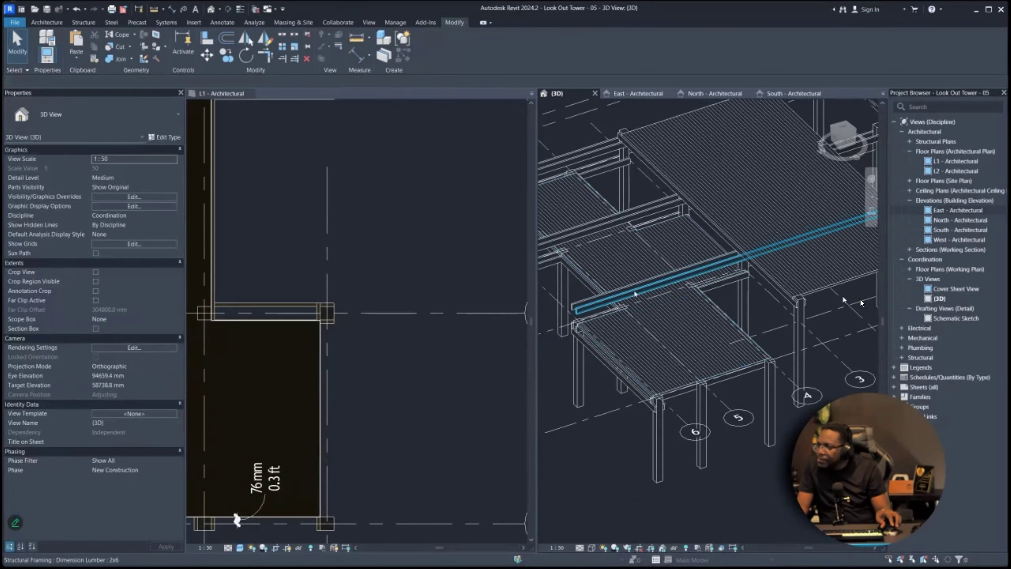
{"action": "scroll", "coordinate": [760, 363], "scroll_direction": "up", "scroll_amount": 3}
{"action": "key", "text": "al"}
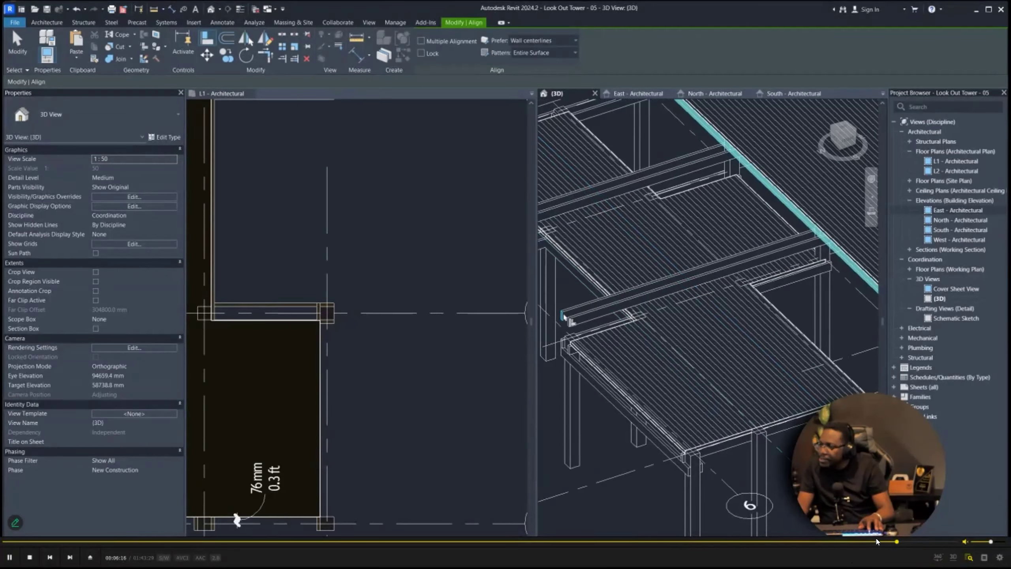
{"action": "left_click", "coordinate": [897, 540]}
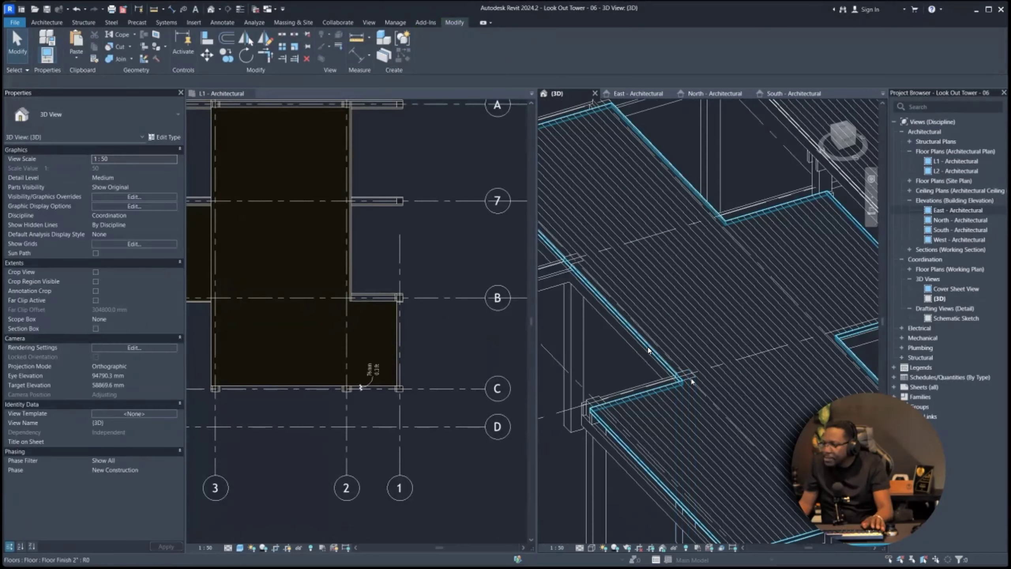
- Shorten the lower 2x6 beam along grid line B to the floor's edge beam near grid line 5, with a start extension of about -957 mm
{"action": "scroll", "coordinate": [692, 382], "scroll_direction": "down", "scroll_amount": 6}
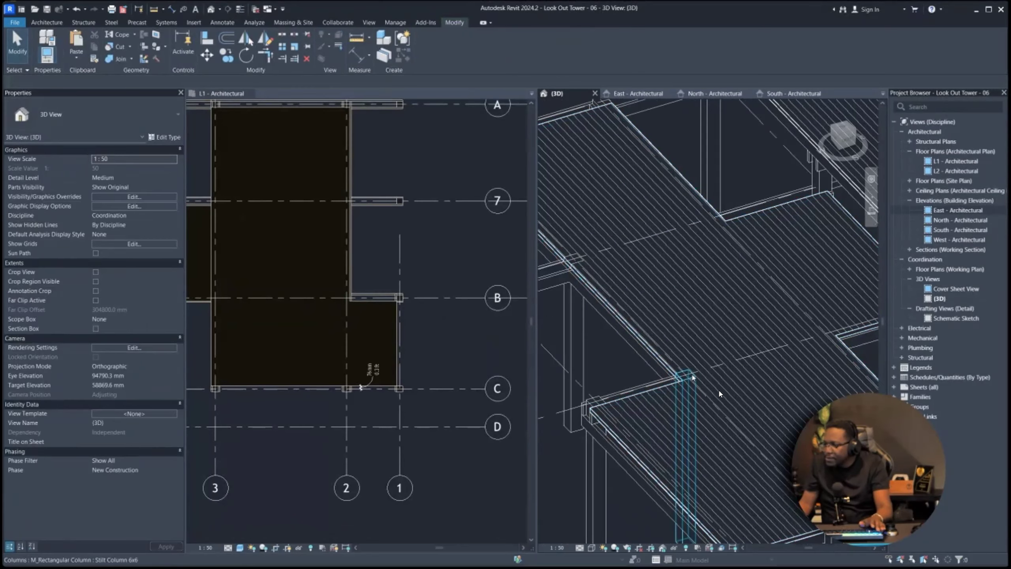
{"action": "scroll", "coordinate": [706, 281], "scroll_direction": "up", "scroll_amount": 6}
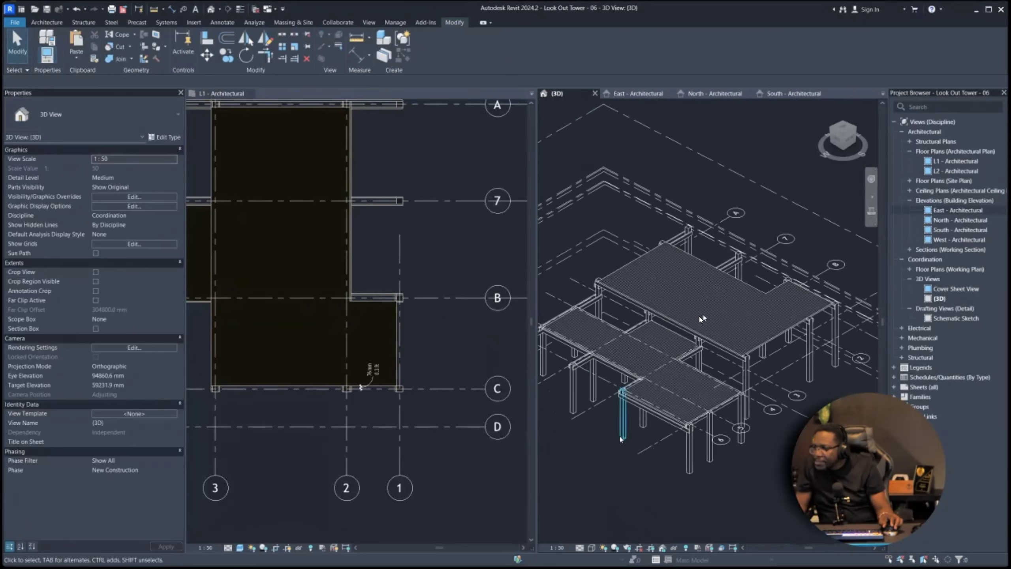
{"action": "middle_click_drag", "start_coordinate": [616, 354], "coordinate": [695, 340], "text": "shift"}
{"action": "middle_click_drag", "start_coordinate": [745, 458], "coordinate": [741, 337], "text": "shift"}
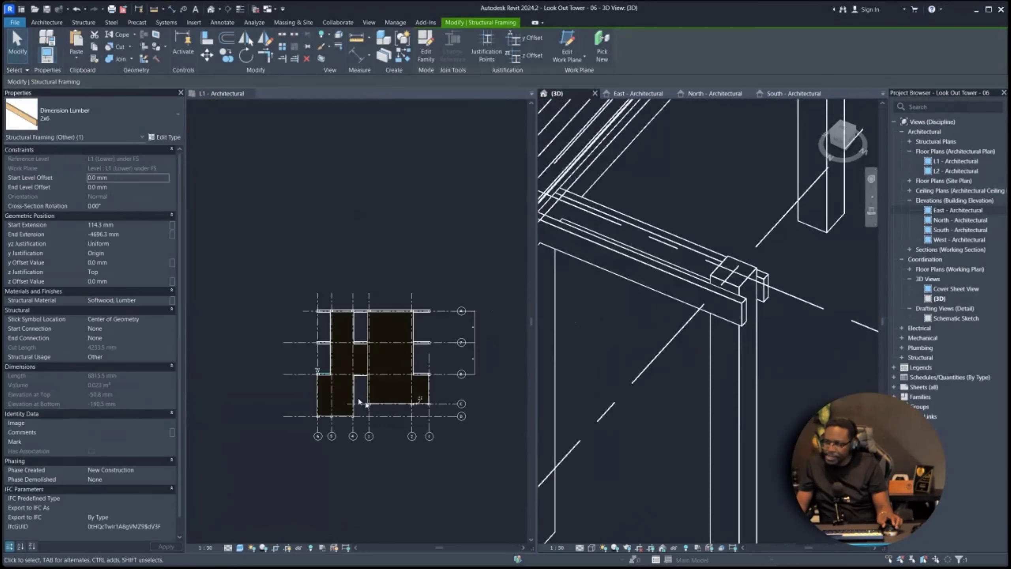
{"action": "scroll", "coordinate": [329, 371], "scroll_direction": "up", "scroll_amount": 10}
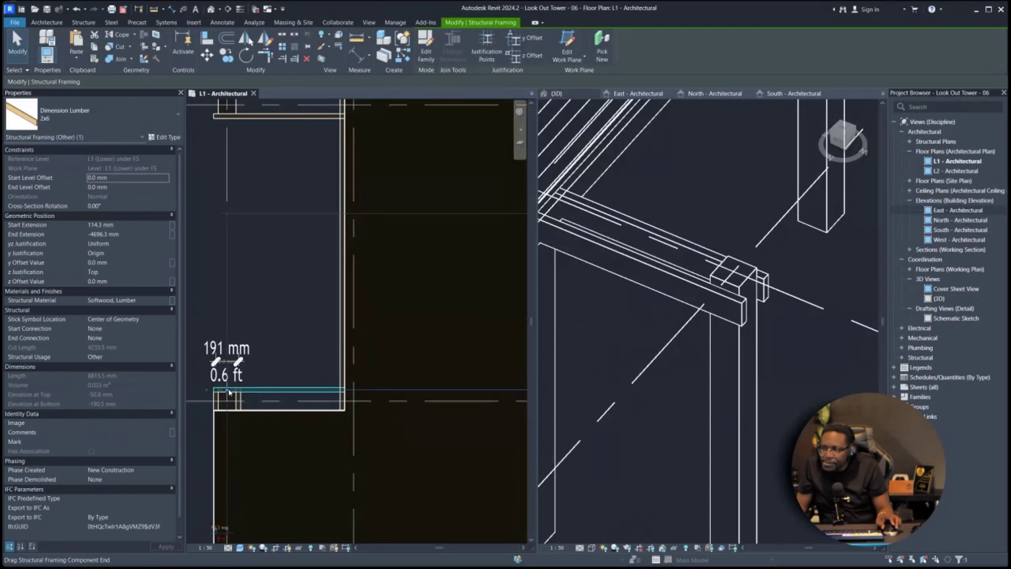
{"action": "left_click_drag", "start_coordinate": [232, 394], "coordinate": [342, 393]}
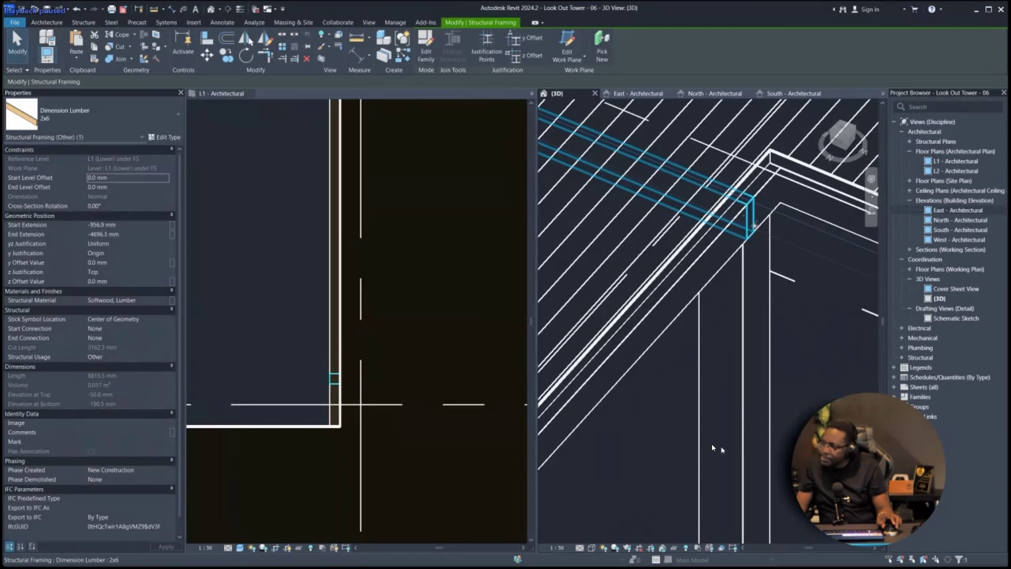
- Switch to Chrome and look through the 3D Modelling course page down to the course assessments
{"action": "key", "text": "super+Tab"}
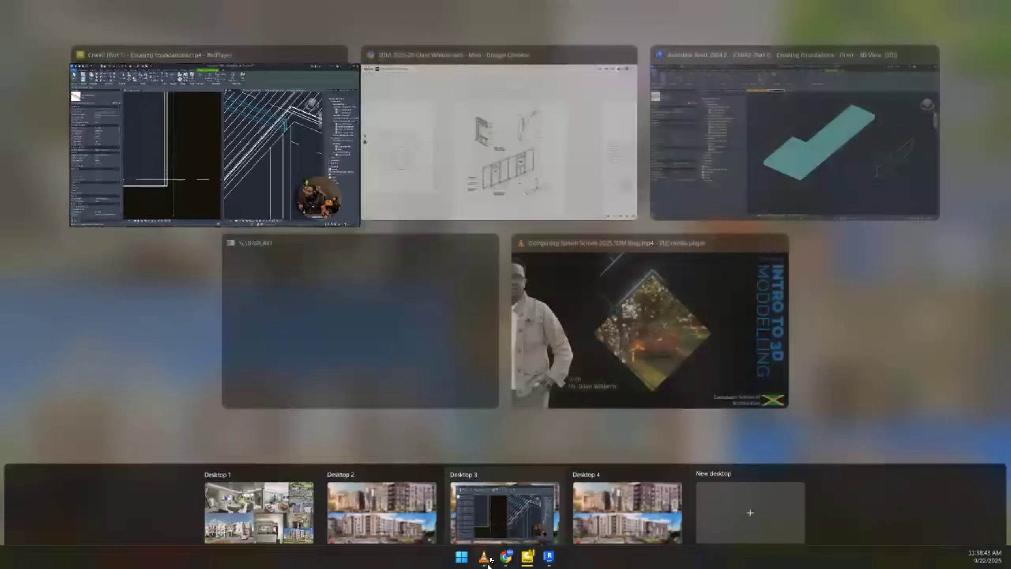
{"action": "left_click", "coordinate": [501, 559]}
{"action": "left_click", "coordinate": [504, 559]}
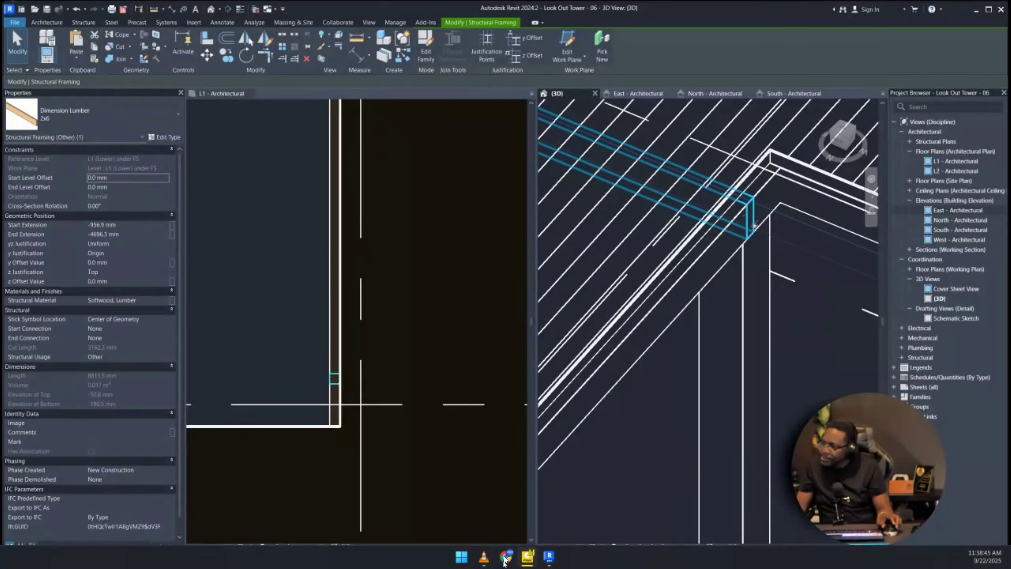
{"action": "left_click", "coordinate": [505, 560]}
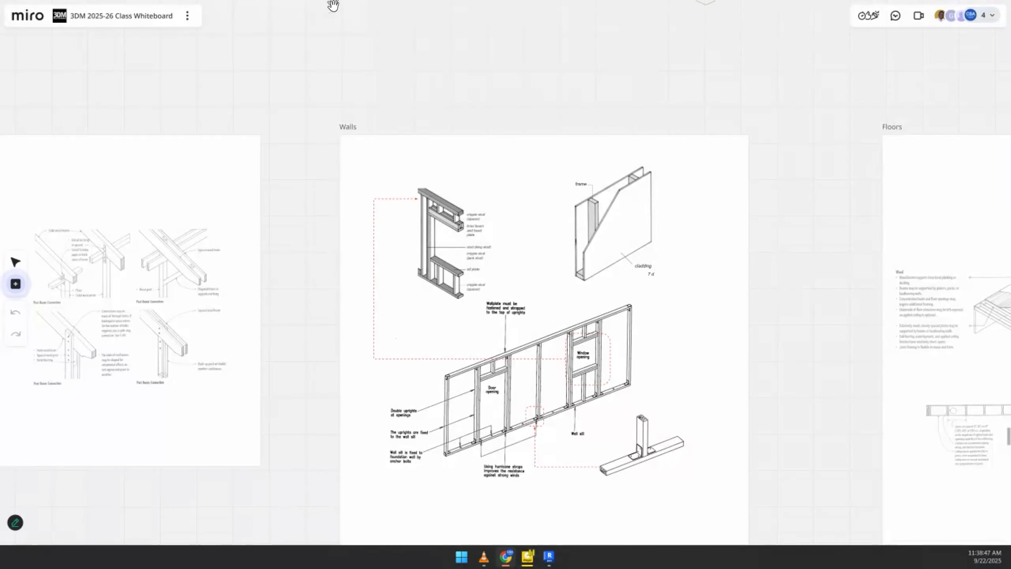
{"action": "left_click", "coordinate": [86, 16]}
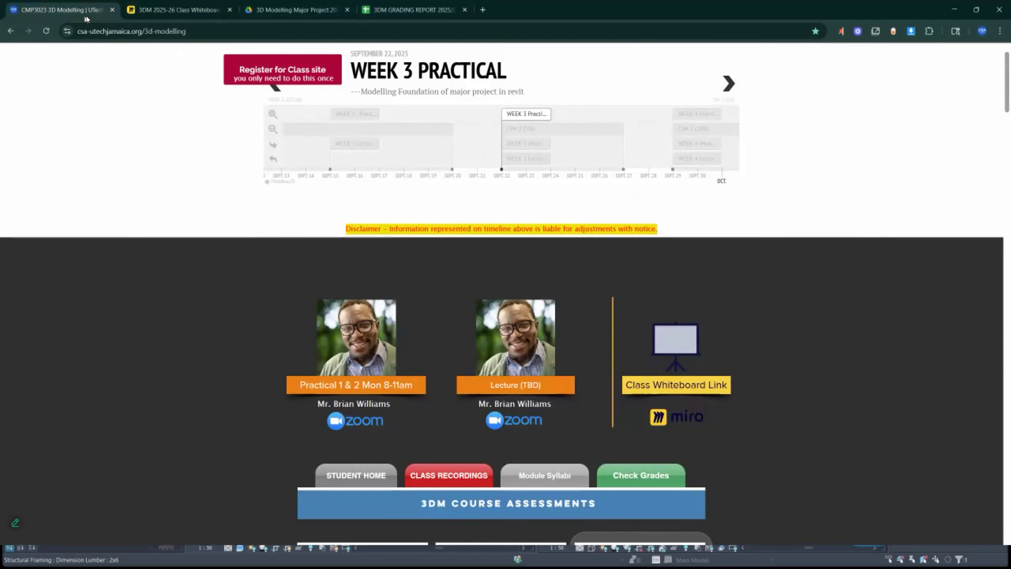
{"action": "scroll", "coordinate": [572, 285], "scroll_direction": "down", "scroll_amount": 5}
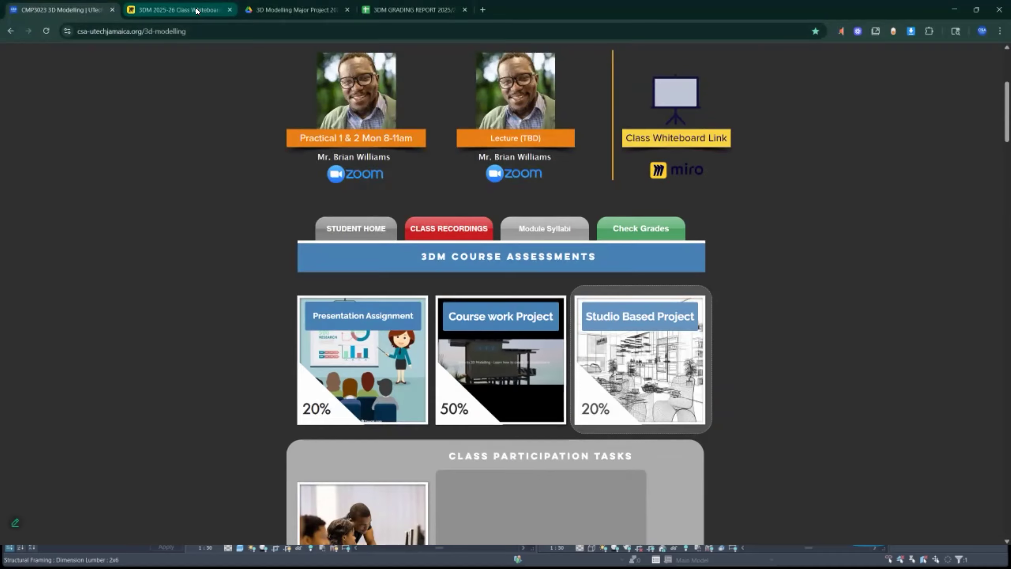
- Open the 3D Modelling Major Project 2025-26 PDF and review its building requirements and the Checkpoint 1 and Checkpoint 2 pages
{"action": "left_click", "coordinate": [224, 12]}
{"action": "left_click", "coordinate": [280, 10]}
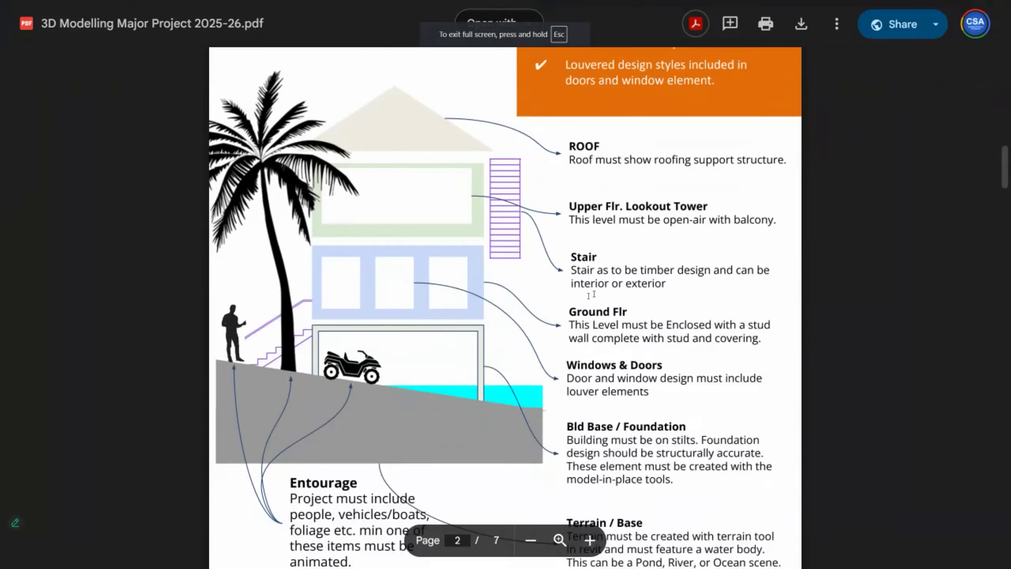
{"action": "scroll", "coordinate": [662, 243], "scroll_direction": "down", "scroll_amount": 5}
{"action": "scroll", "coordinate": [661, 243], "scroll_direction": "down", "scroll_amount": 5}
{"action": "key", "text": "ctrl+minus"}
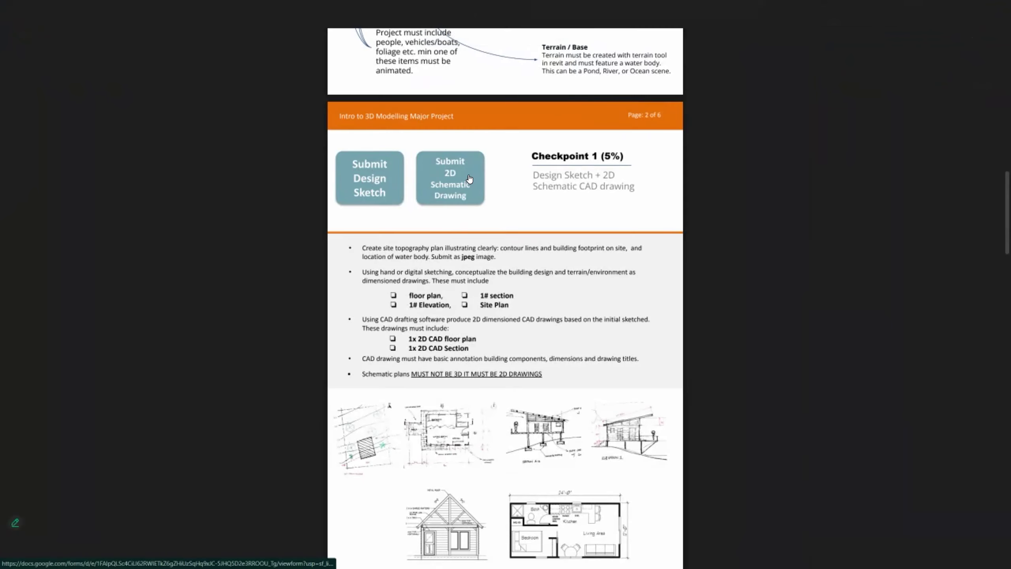
{"action": "scroll", "coordinate": [470, 179], "scroll_direction": "down", "scroll_amount": 6}
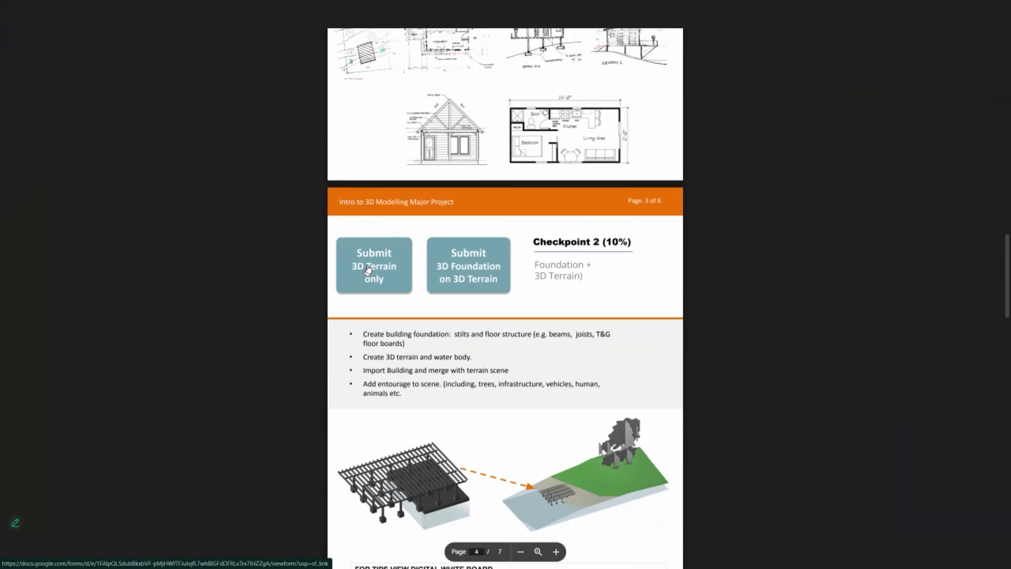